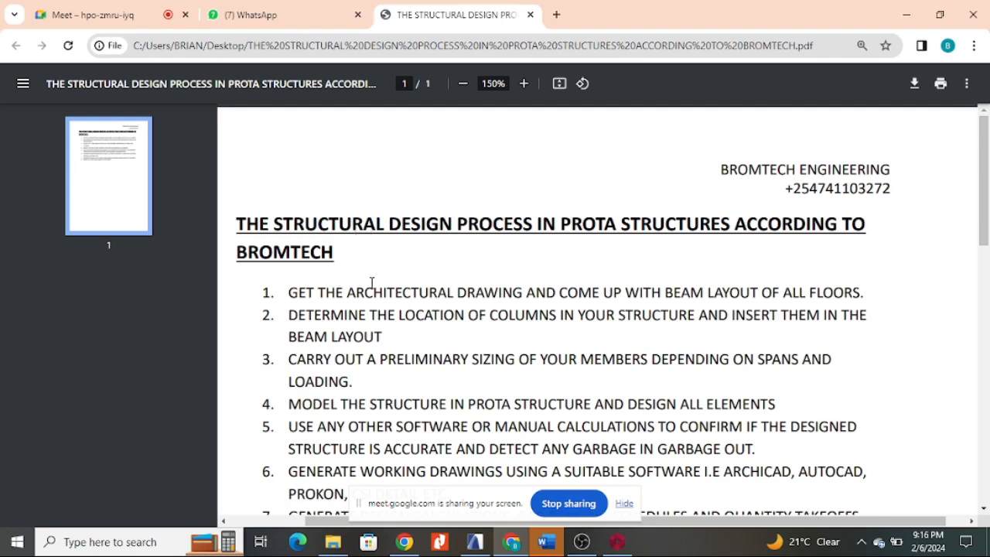
- Read the first two stages of the structural design process list, covering the beam layouts of all floors and the column locations
scroll(320, 290, "down", 1)
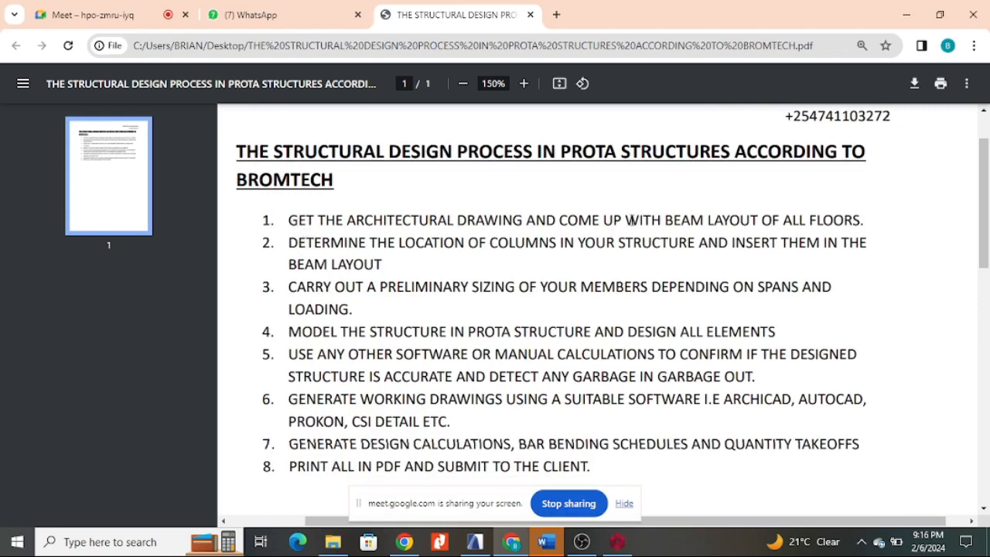
left_click_drag(870, 223, 774, 227)
left_click(877, 221)
left_click_drag(383, 265, 293, 215)
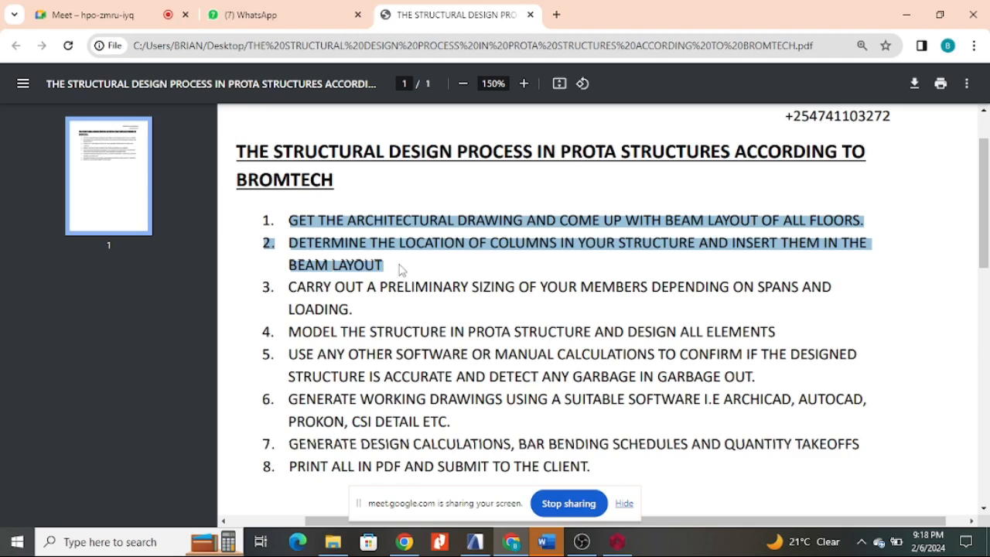
left_click(300, 293)
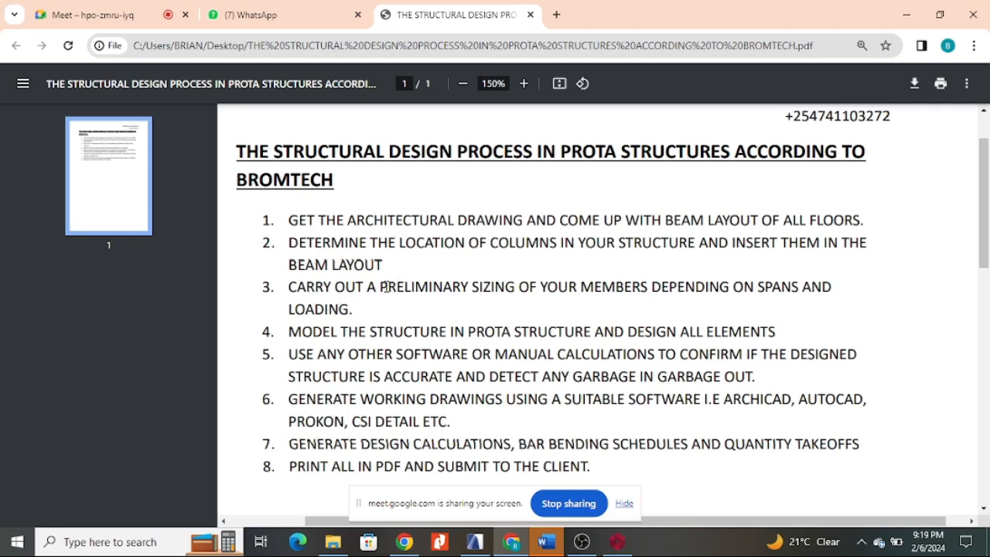
- Read the remaining stages of the process list, from preliminary member sizing through modelling and working drawings to the PDF submission
scroll(371, 302, "down", 1)
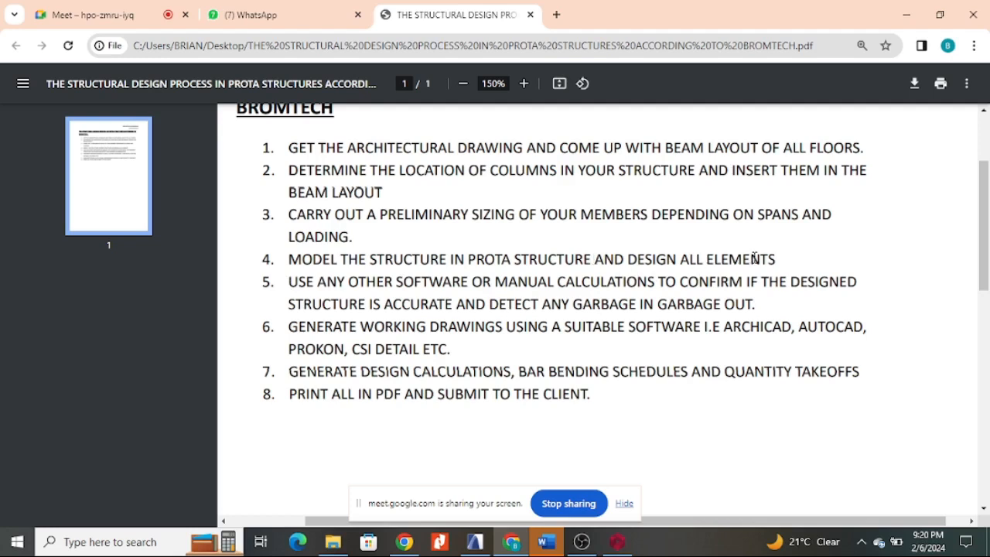
scroll(408, 263, "down", 1)
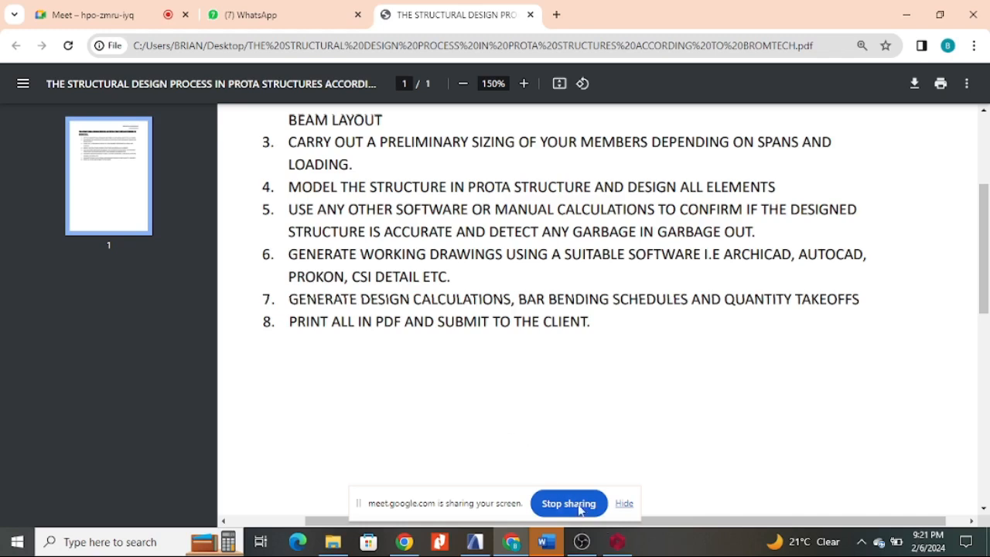
left_click(862, 543)
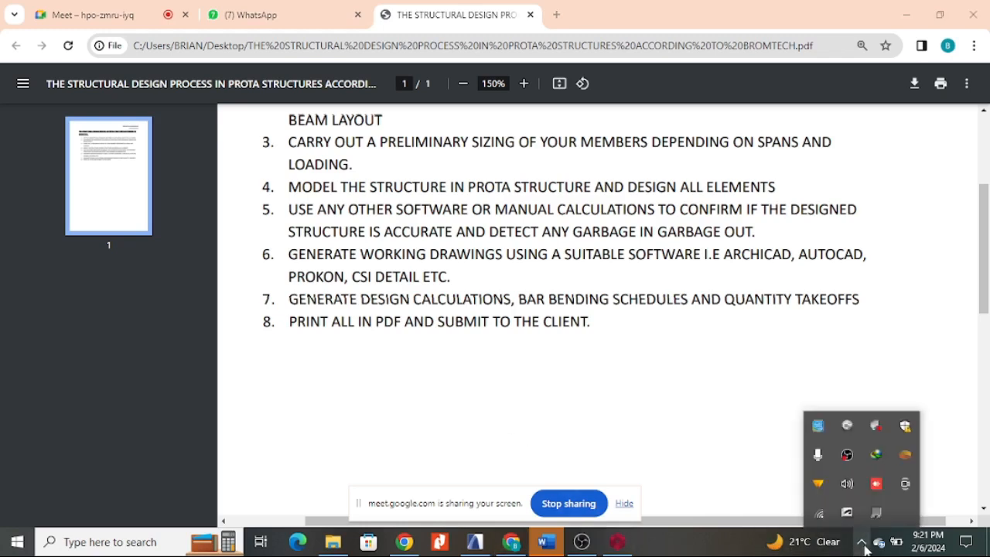
left_click(704, 425)
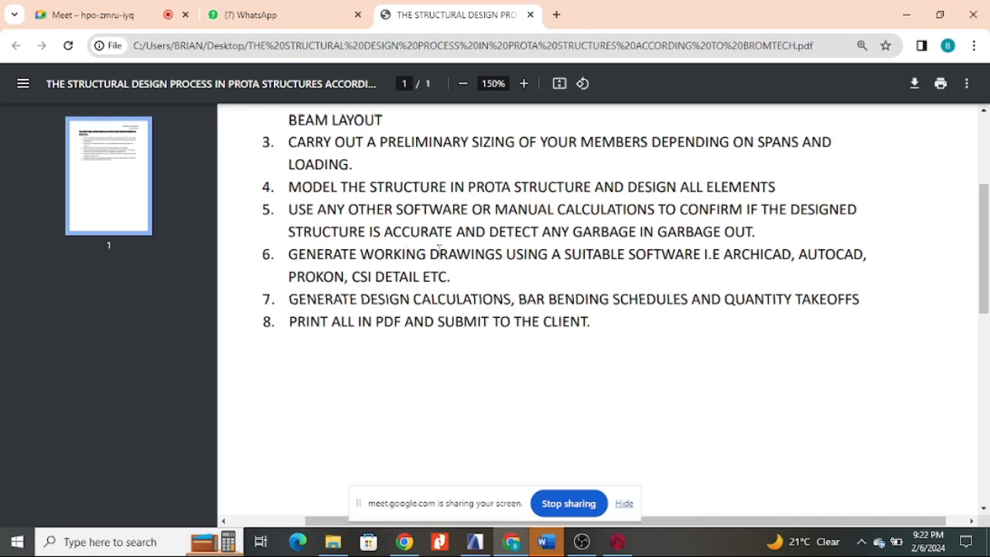
scroll(421, 249, "down", 1)
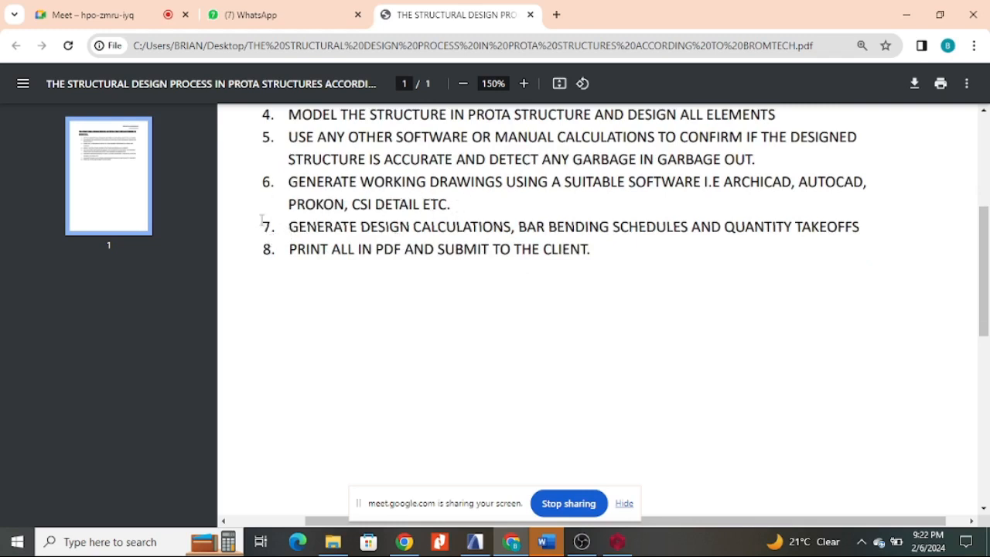
scroll(457, 249, "up", 1)
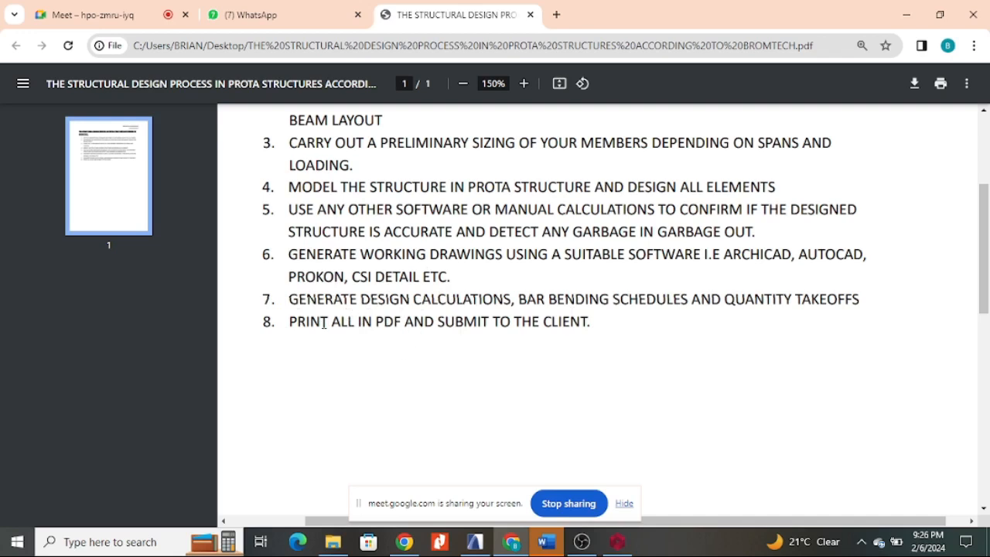
scroll(541, 305, "down", 3)
scroll(534, 286, "up", 3)
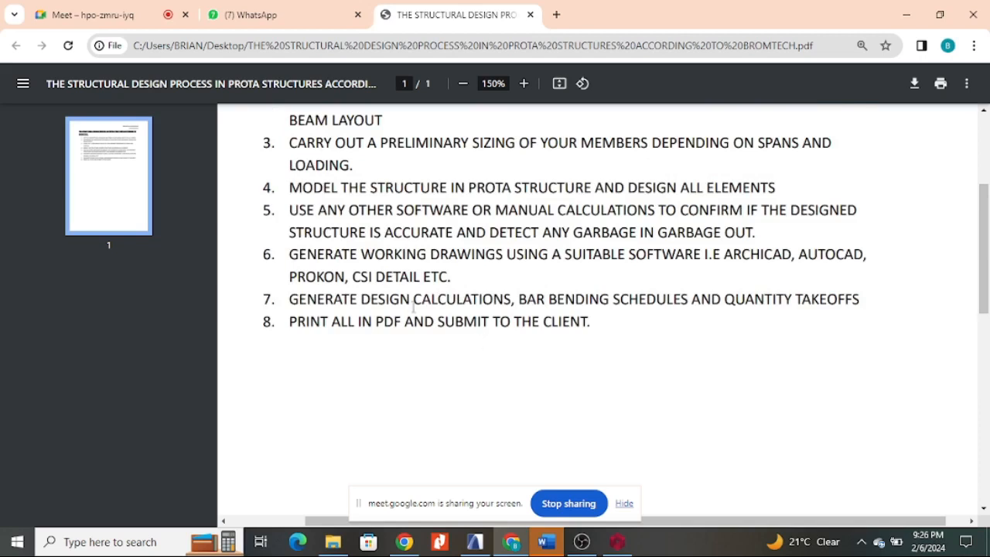
scroll(402, 317, "up", 3)
scroll(356, 247, "down", 3)
- Switch to ARCHICAD and look over the architectural plans and the beam layouts placed side by side in the Ground Floor view
left_click(475, 543)
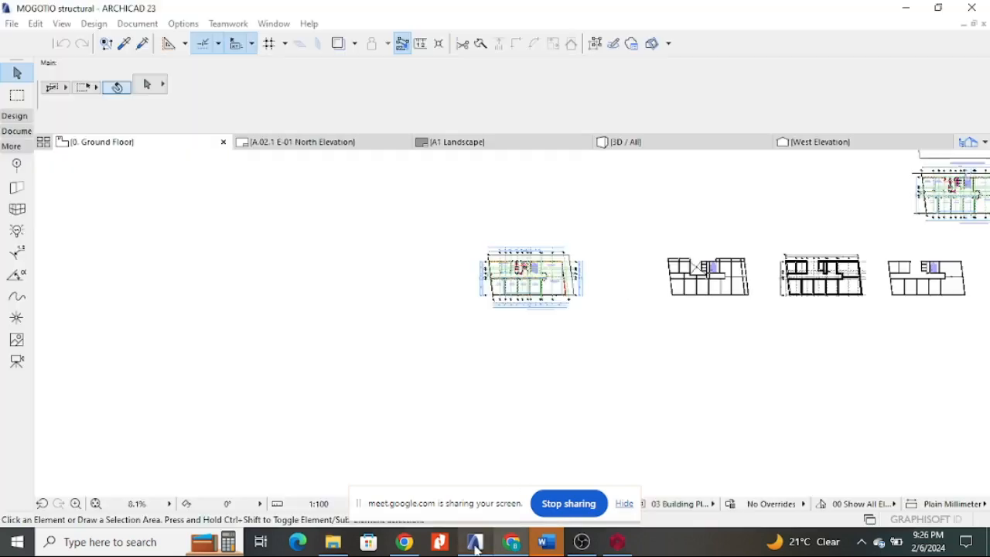
scroll(426, 292, "up", 5)
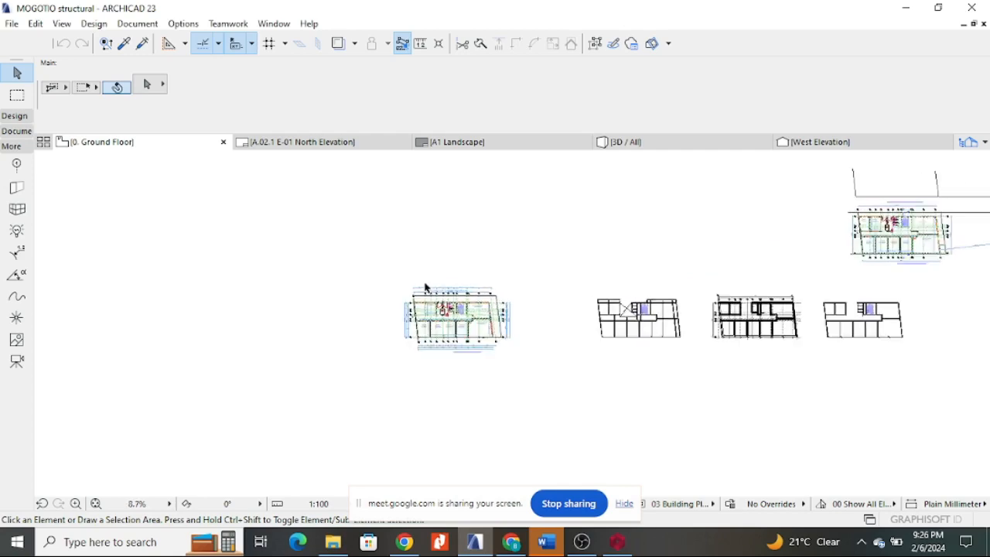
scroll(531, 291, "down", 1)
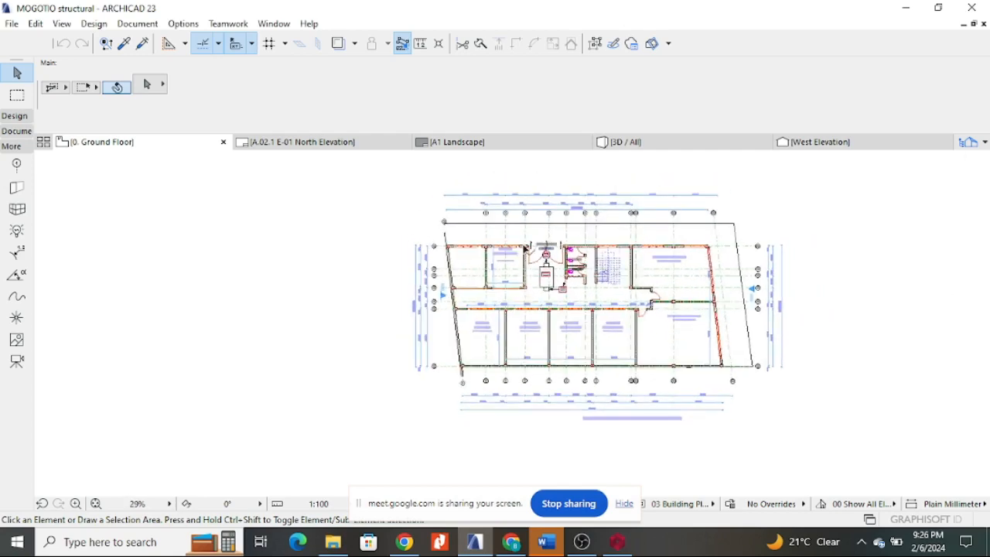
scroll(525, 247, "down", 2)
scroll(526, 246, "up", 5)
scroll(485, 248, "down", 4)
scroll(486, 248, "down", 4)
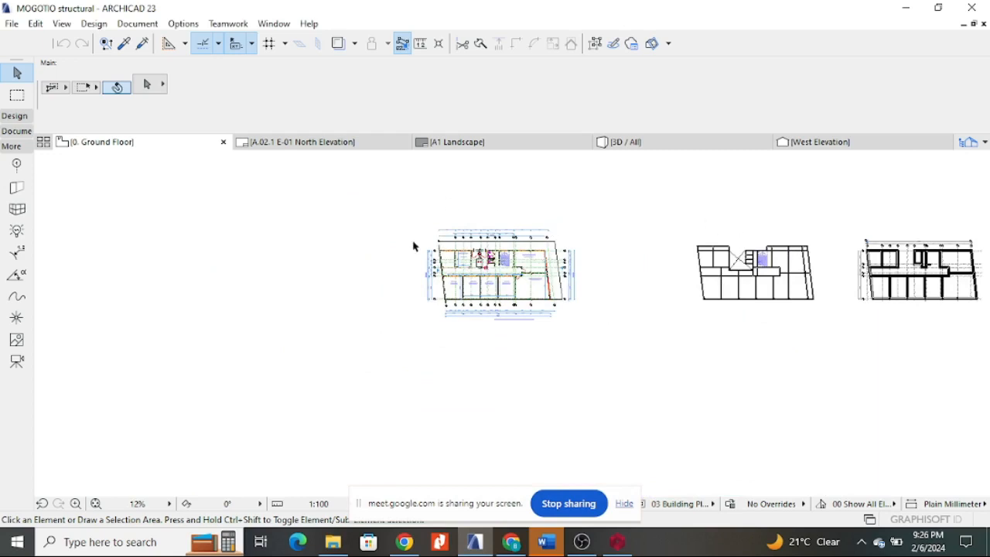
scroll(478, 256, "down", 2)
scroll(788, 267, "up", 3)
scroll(789, 267, "up", 3)
scroll(518, 327, "down", 3)
scroll(762, 286, "up", 2)
scroll(719, 348, "down", 2)
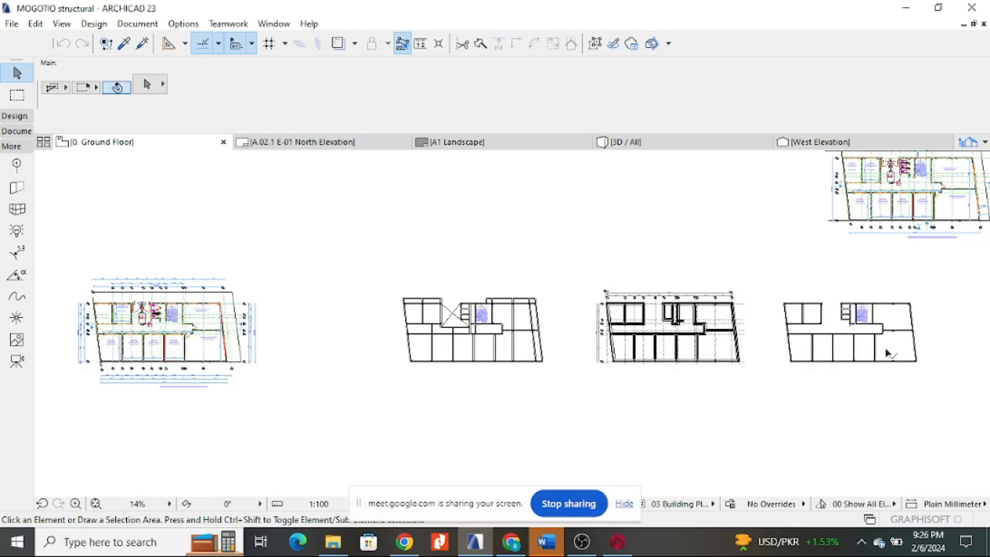
scroll(889, 333, "down", 3)
scroll(835, 267, "up", 2)
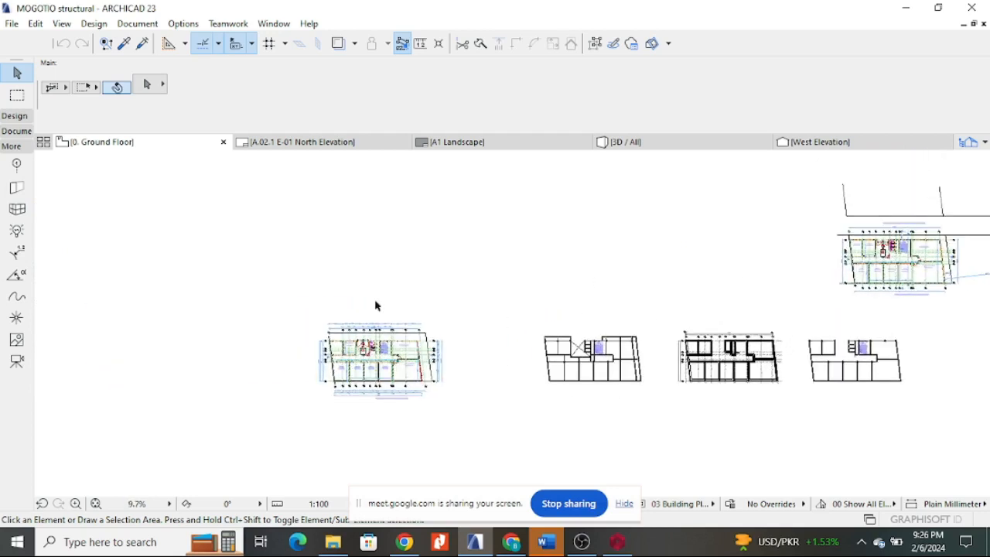
scroll(327, 348, "down", 3)
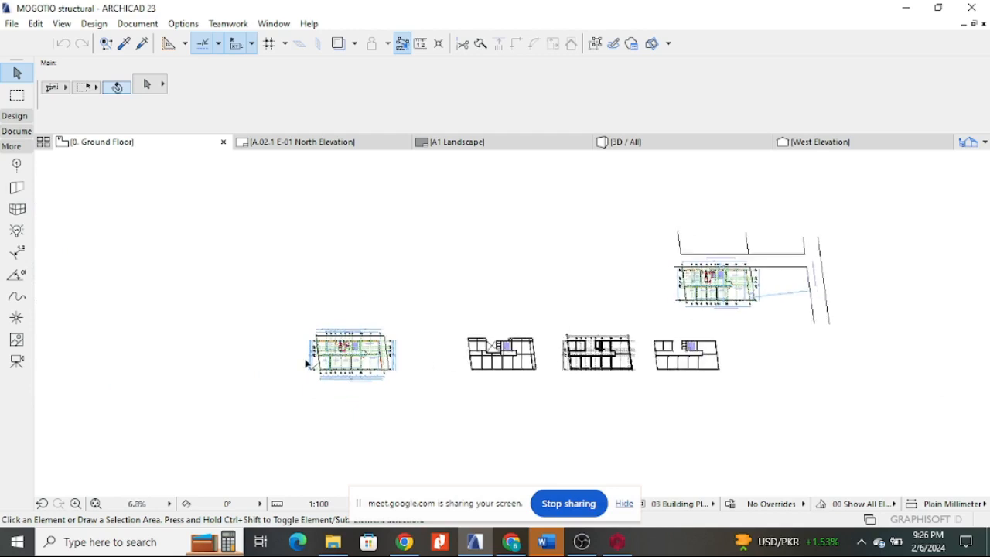
- Examine the architectural ground floor layout, including its shops, corridor, staircase and grid lines
scroll(310, 358, "up", 8)
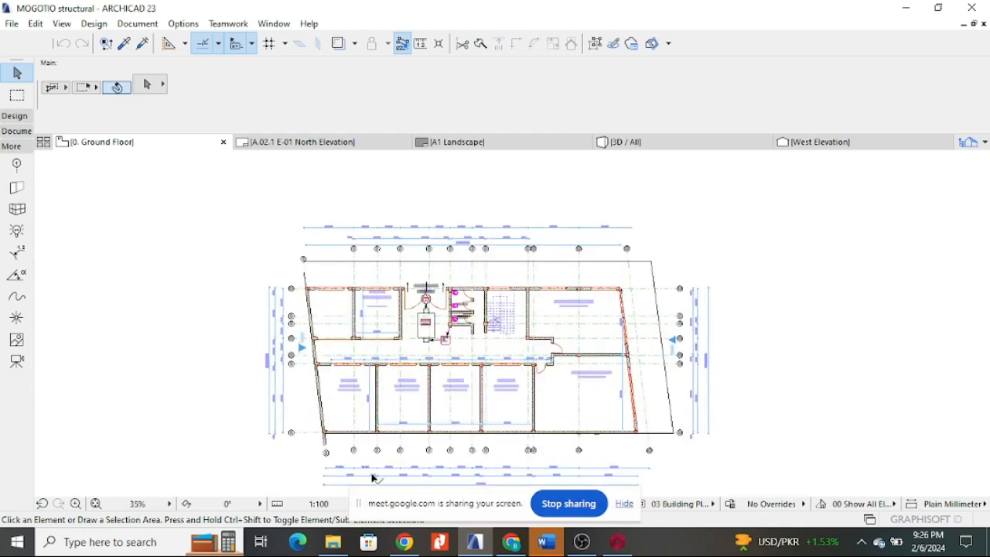
scroll(398, 476, "up", 1)
scroll(431, 476, "up", 2)
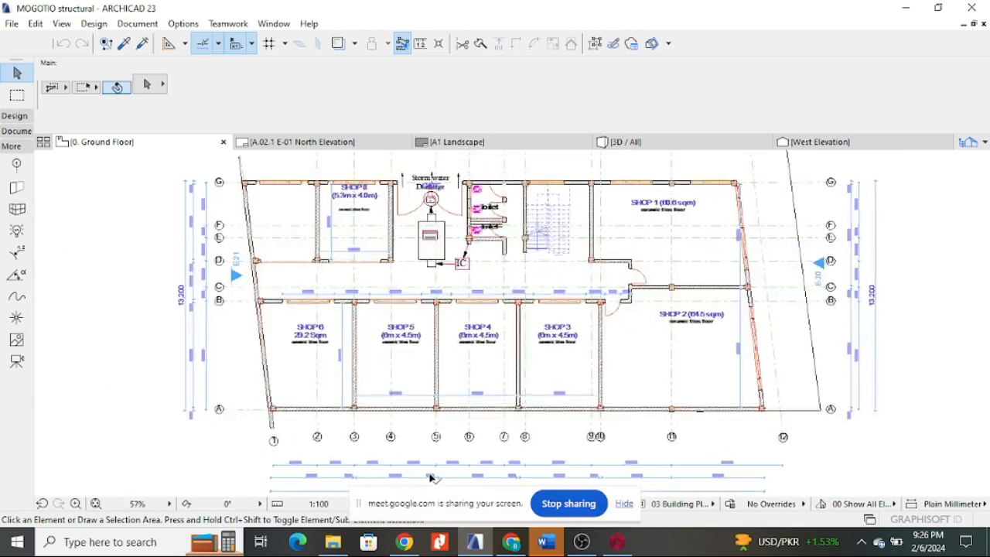
scroll(432, 417, "down", 2)
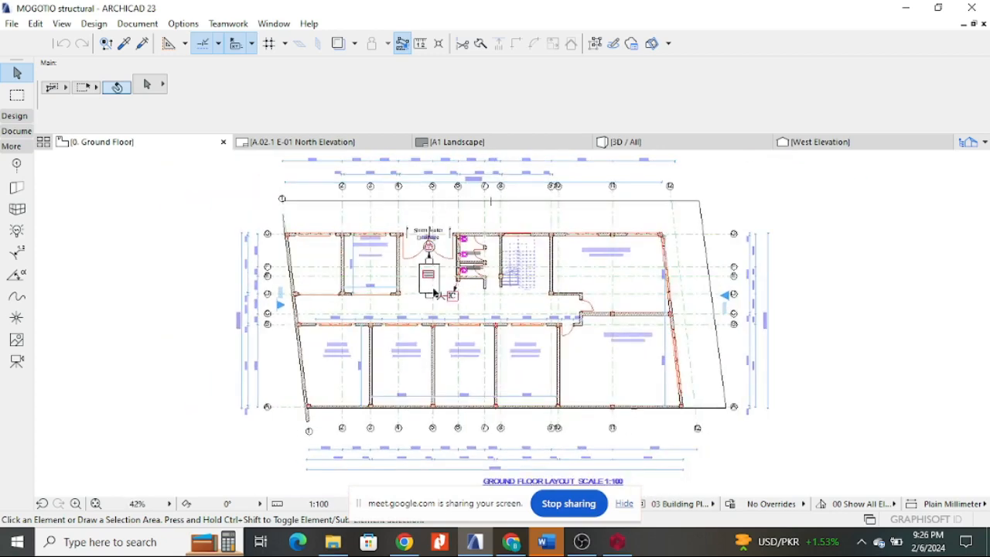
scroll(432, 308, "up", 1)
scroll(478, 267, "down", 1)
scroll(474, 263, "up", 1)
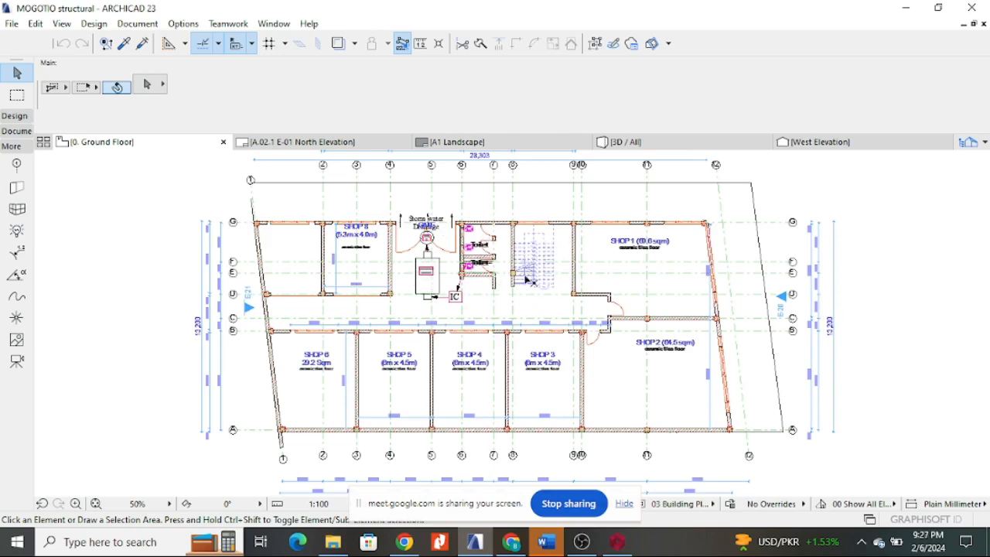
- Examine the gate, septic tank, toilets and staircase area of the ground floor plan up close
scroll(534, 273, "down", 2)
scroll(437, 220, "up", 2)
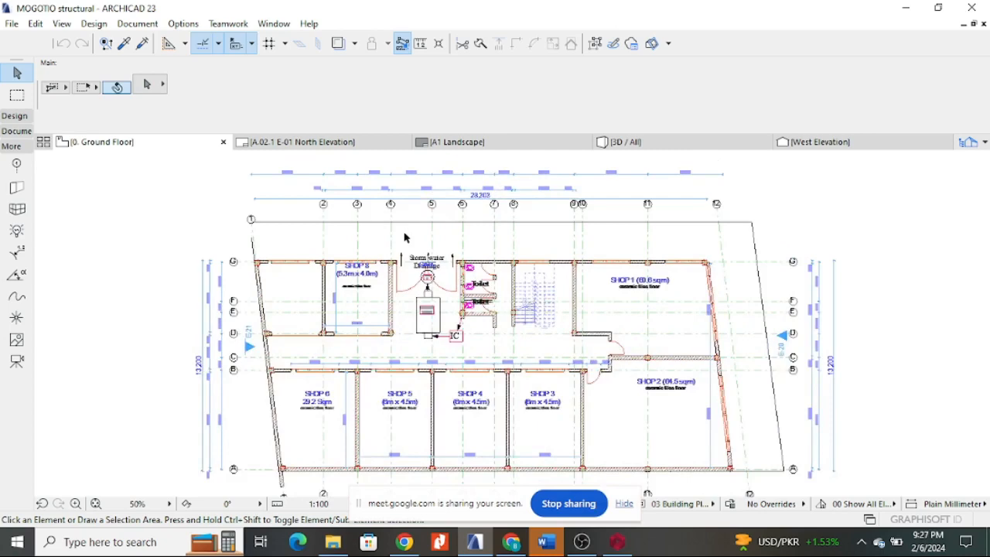
scroll(405, 238, "down", 2)
scroll(404, 238, "up", 4)
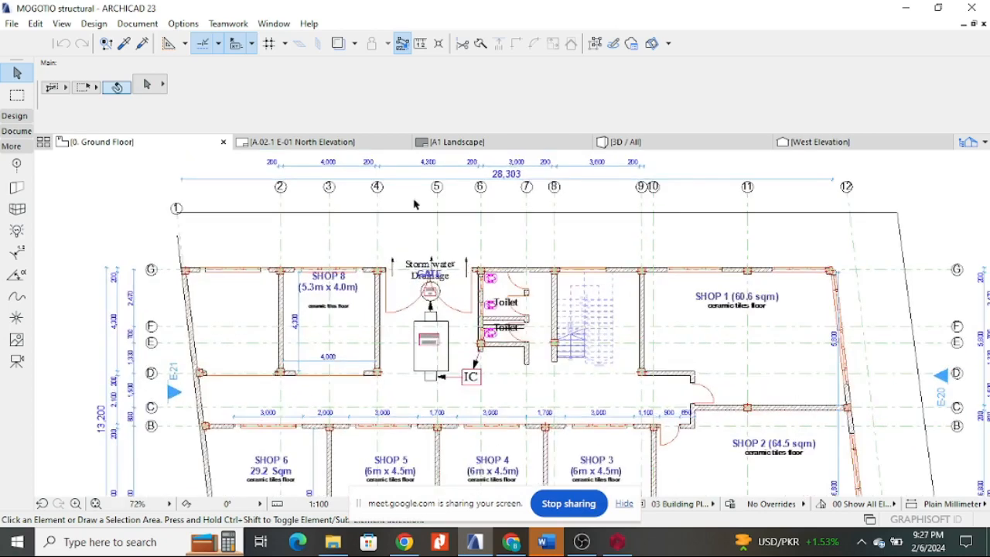
scroll(386, 218, "down", 1)
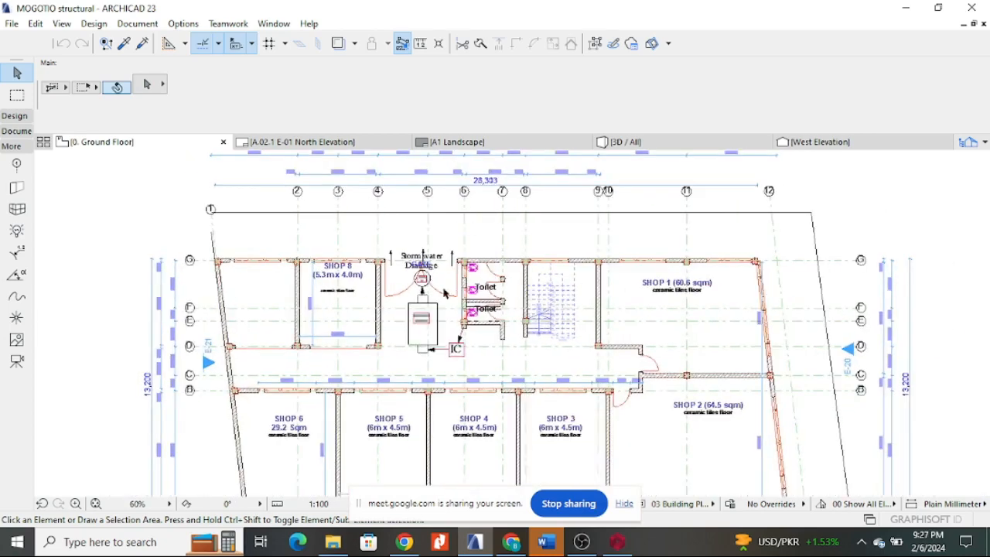
scroll(422, 321, "up", 4)
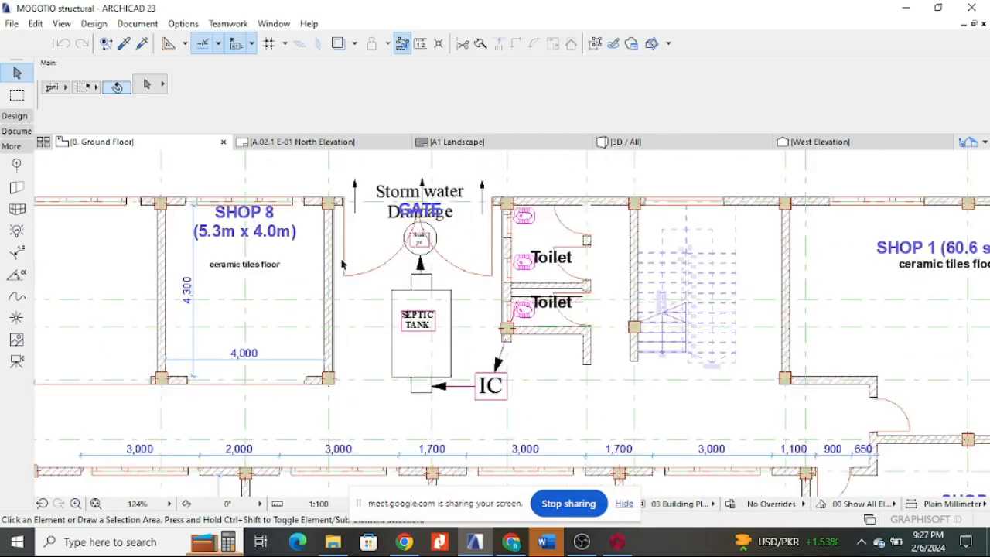
scroll(343, 265, "down", 4)
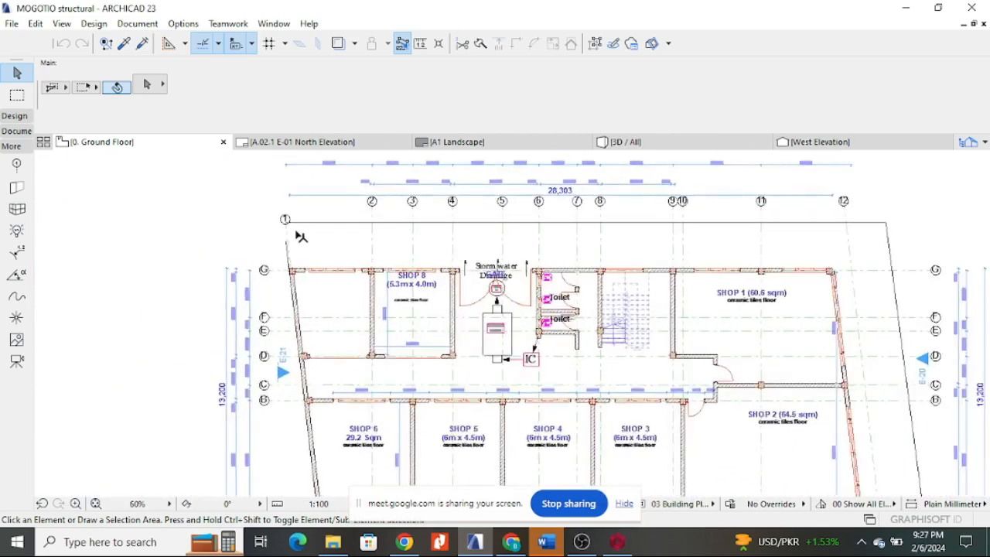
- Select the four plot boundary lines around the ground floor plan one after another, then clear the selection
left_click(325, 221)
scroll(324, 221, "down", 3)
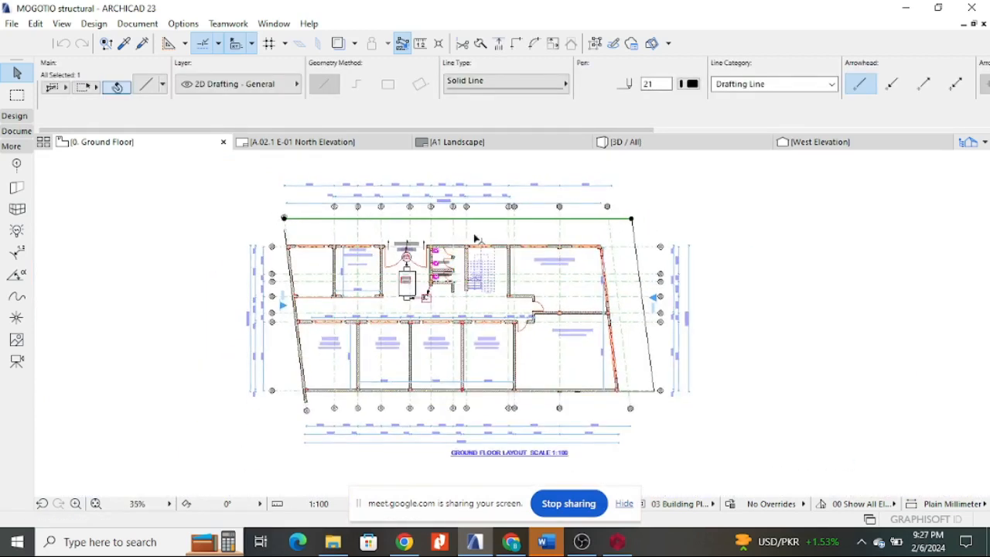
left_click(636, 237)
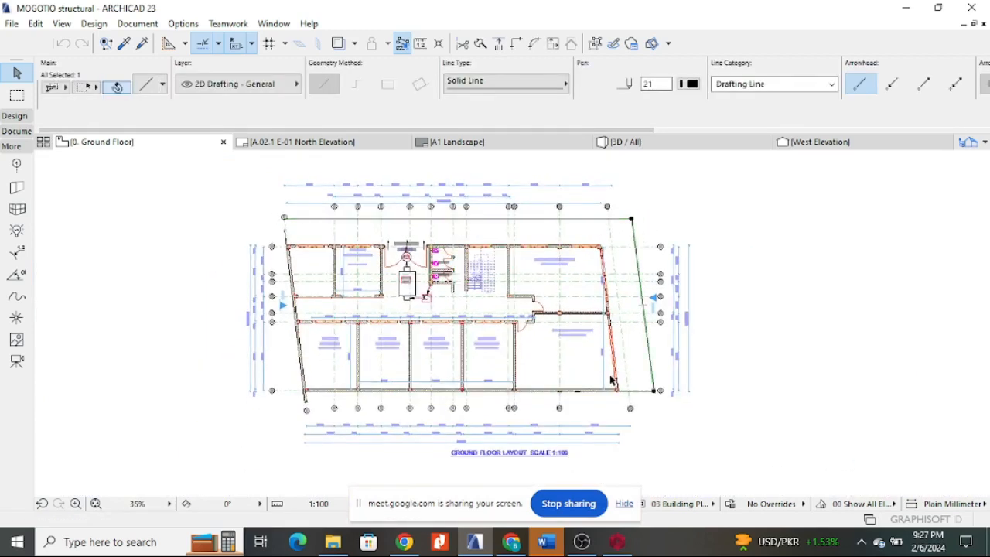
scroll(612, 379, "up", 1)
left_click(640, 396)
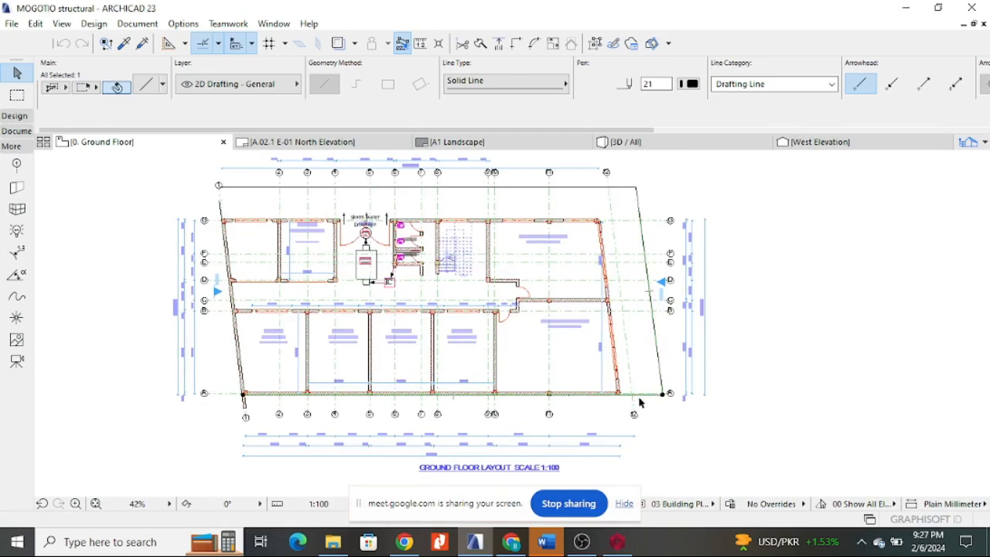
left_click(221, 207)
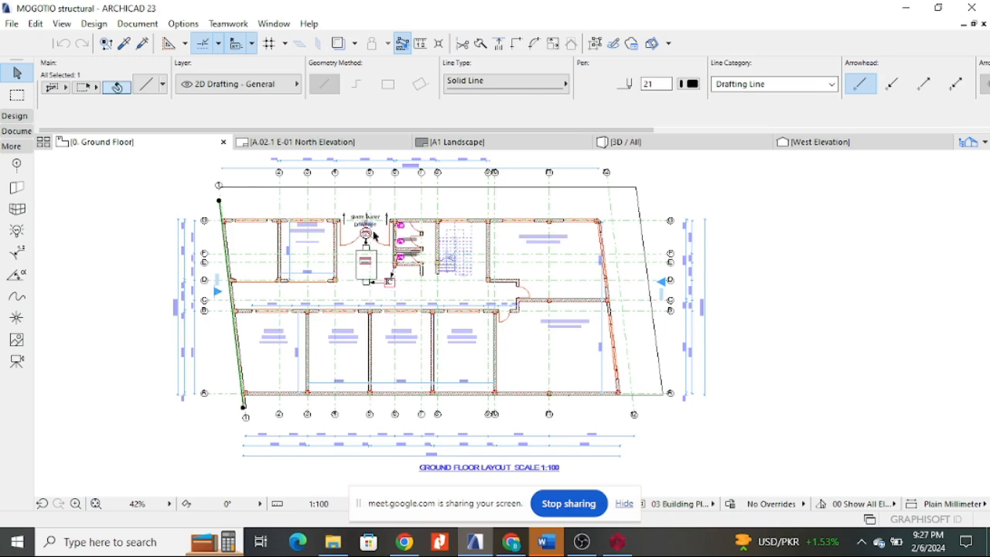
left_click(819, 249)
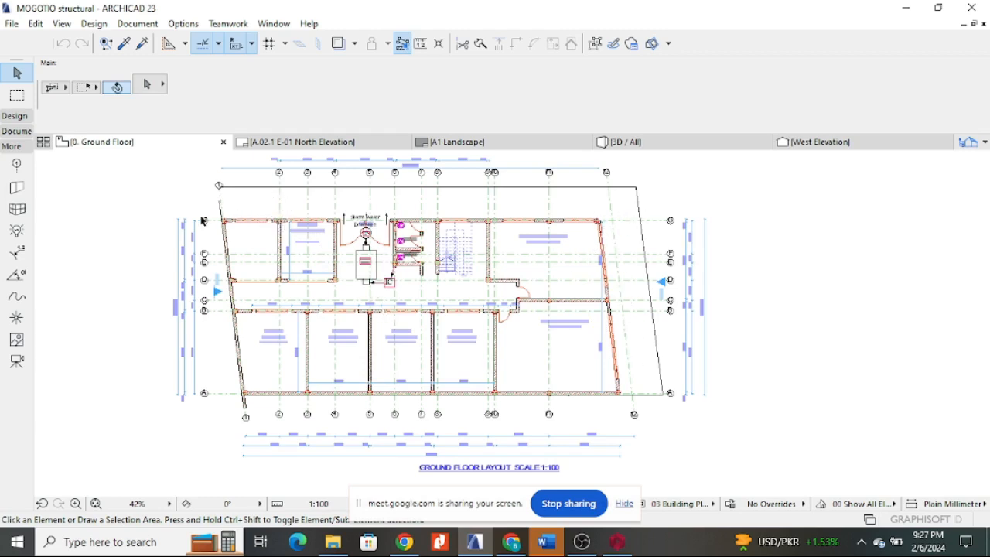
- Examine the lettered grid lines A to G and the numbered grid lines 1 to 12 with their dimensions on the ground floor plan
scroll(216, 255, "up", 5)
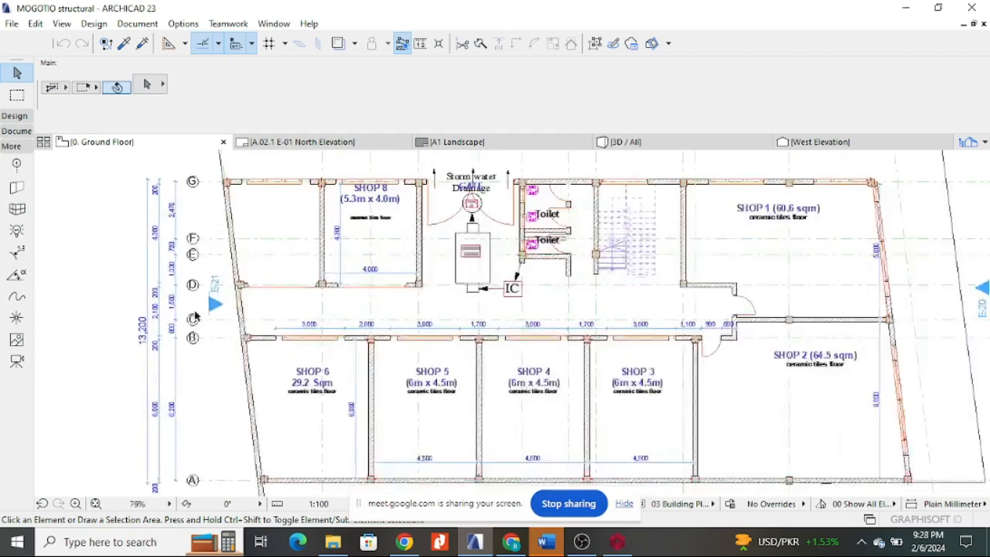
scroll(232, 325, "down", 3)
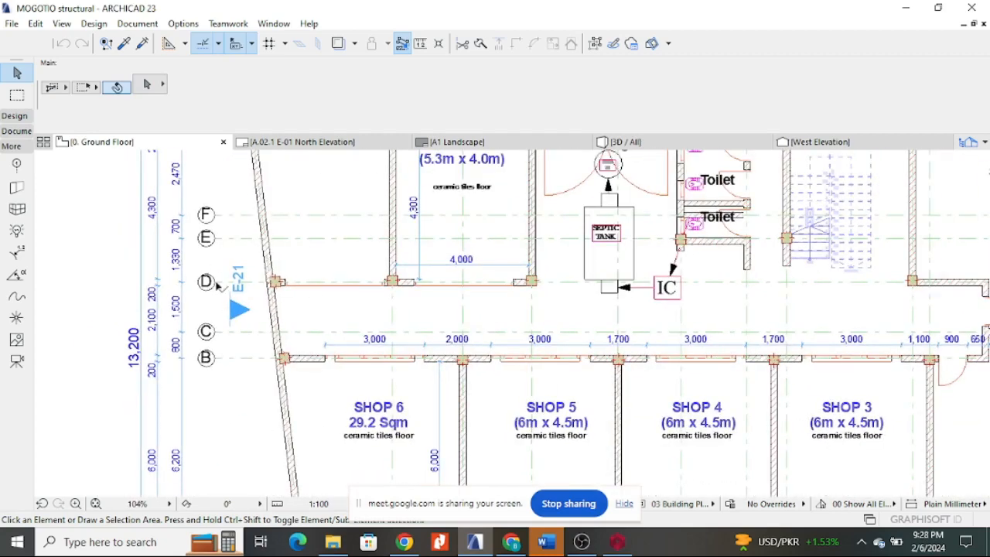
scroll(220, 275, "down", 3)
scroll(257, 283, "up", 2)
scroll(255, 298, "down", 5)
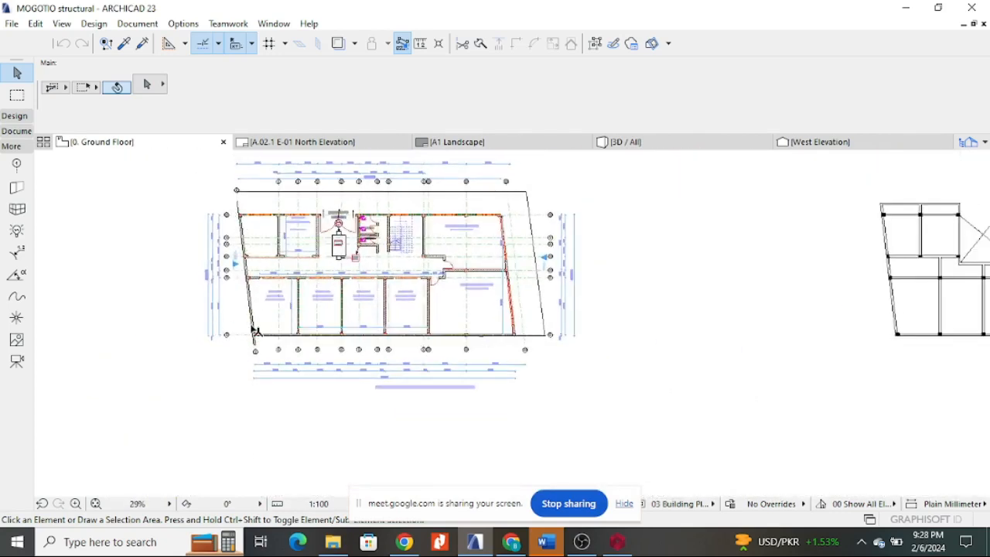
scroll(379, 333, "up", 4)
scroll(379, 334, "up", 1)
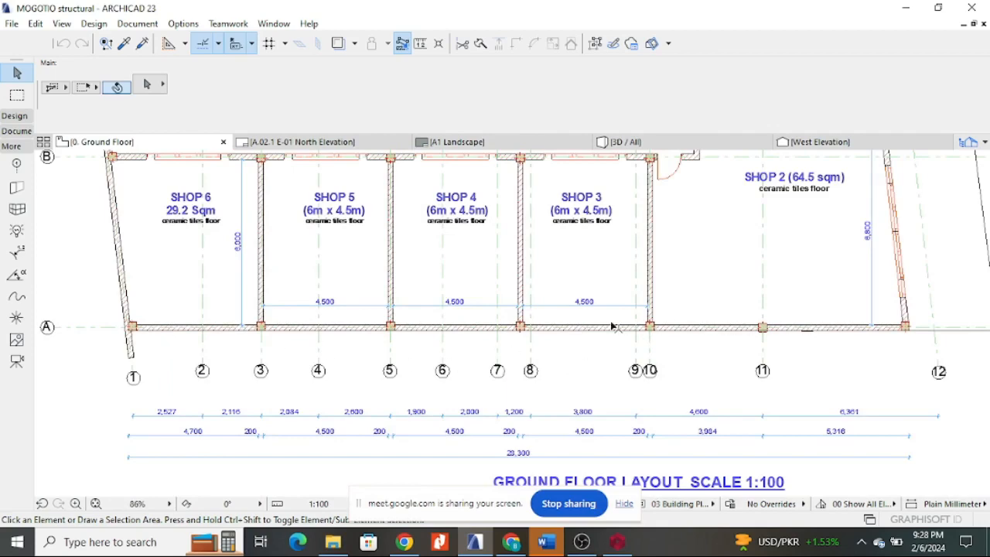
- Examine the columns and shop dividing walls along grid line A on the ground floor plan
scroll(407, 328, "down", 2)
scroll(464, 331, "up", 4)
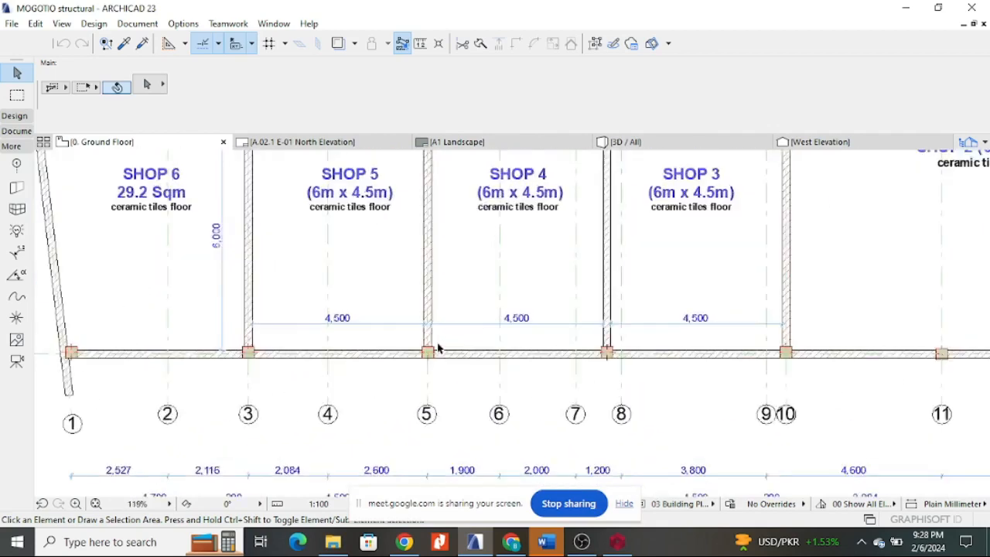
scroll(479, 331, "down", 3)
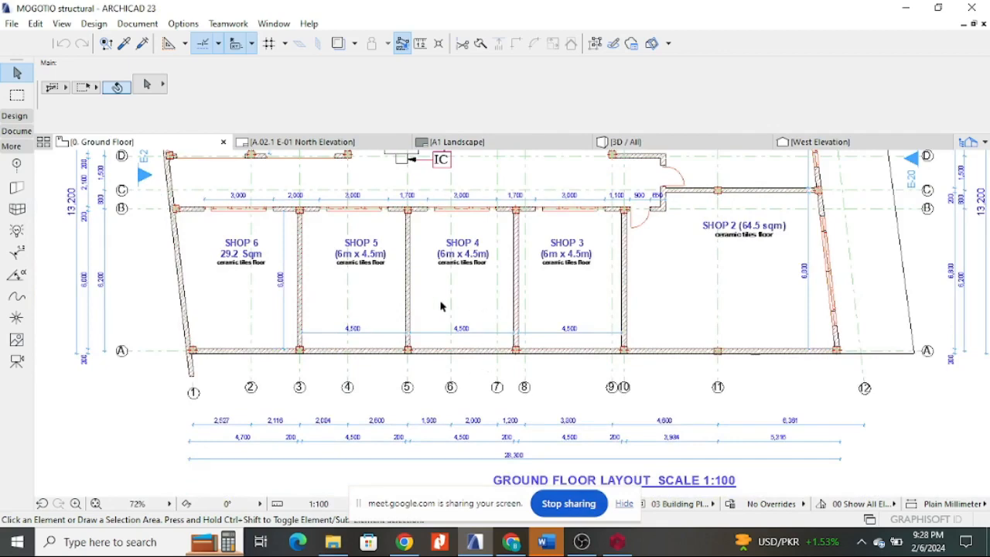
scroll(440, 306, "down", 5)
scroll(447, 361, "up", 2)
scroll(477, 355, "down", 3)
scroll(477, 355, "up", 3)
scroll(448, 353, "down", 3)
scroll(494, 401, "down", 4)
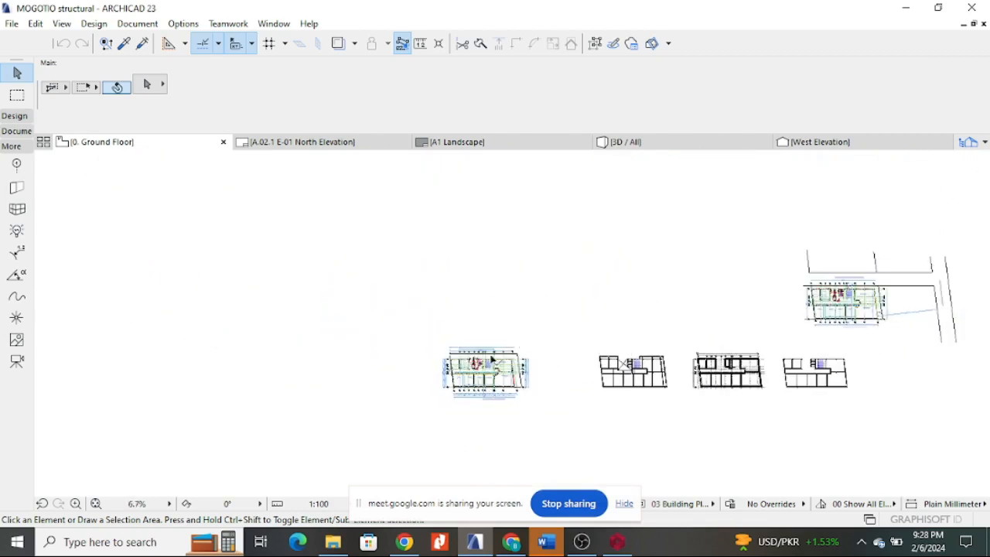
- Examine the site layout with the plot, the 6 m wide private access road and the neighbouring road
scroll(492, 360, "up", 2)
scroll(394, 391, "down", 2)
scroll(804, 323, "up", 3)
scroll(805, 323, "up", 2)
scroll(774, 332, "down", 2)
scroll(742, 343, "up", 2)
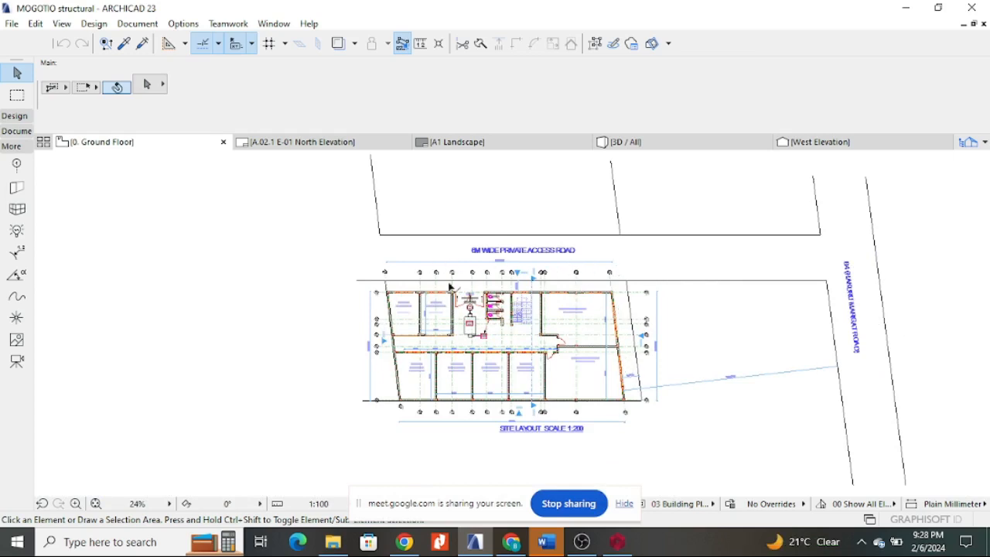
scroll(791, 306, "down", 5)
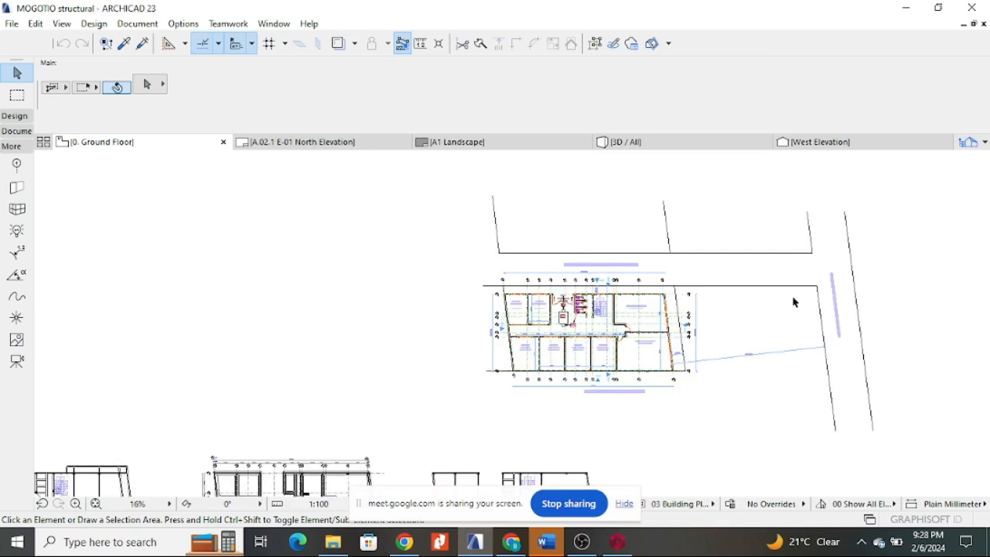
scroll(676, 296, "up", 4)
scroll(848, 288, "down", 3)
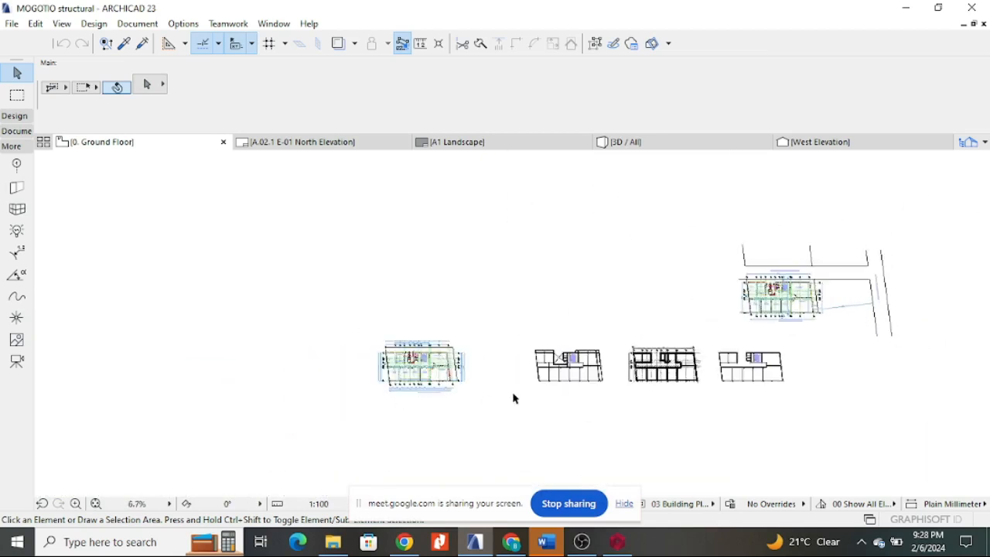
scroll(391, 381, "up", 5)
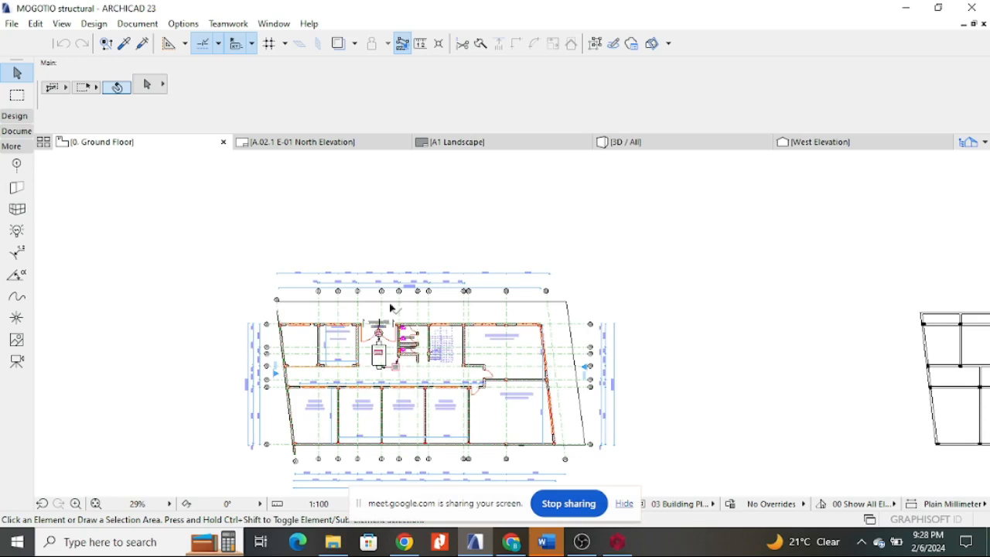
- Switch the floor plan to 1. Story and bring its architectural layout with the elevation markers into view
right_click(113, 149)
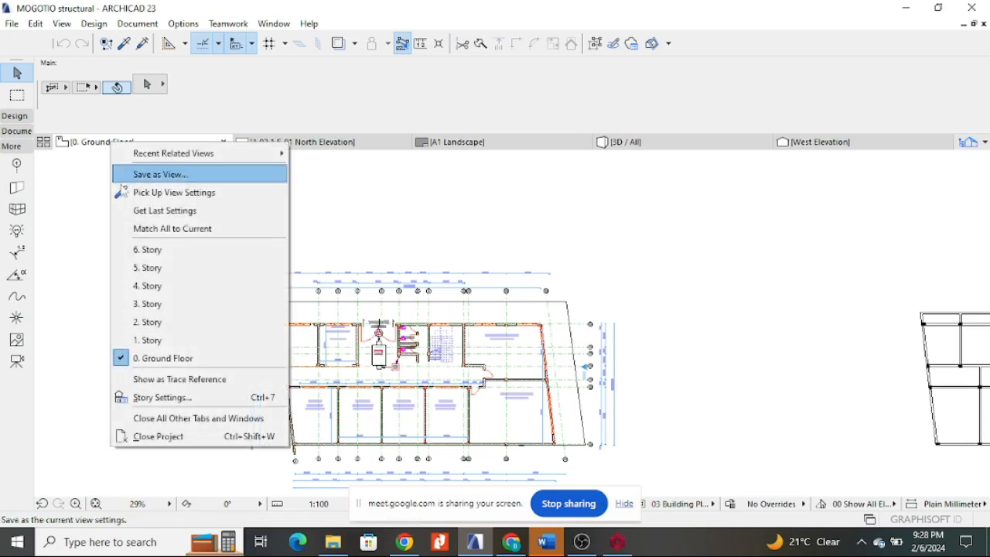
left_click(153, 340)
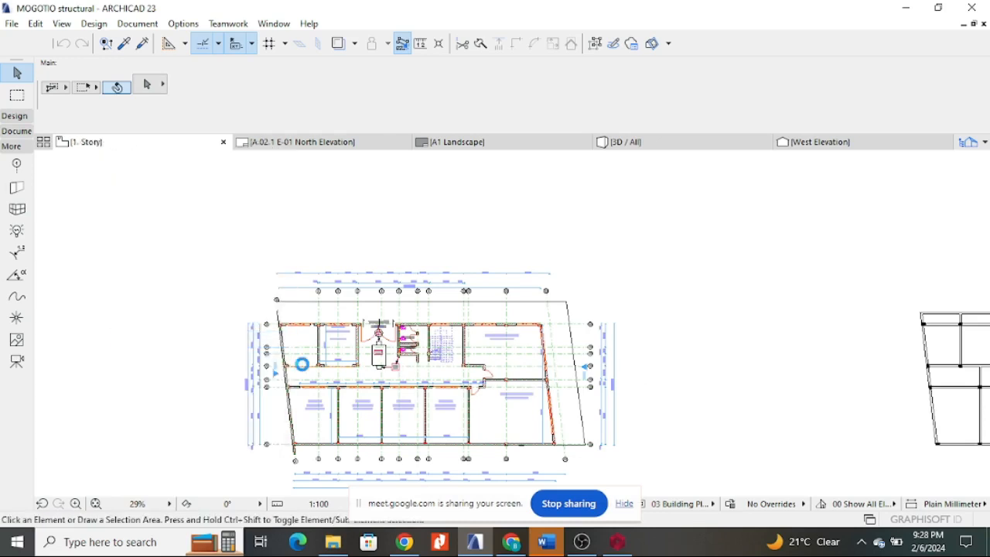
scroll(364, 316, "down", 5)
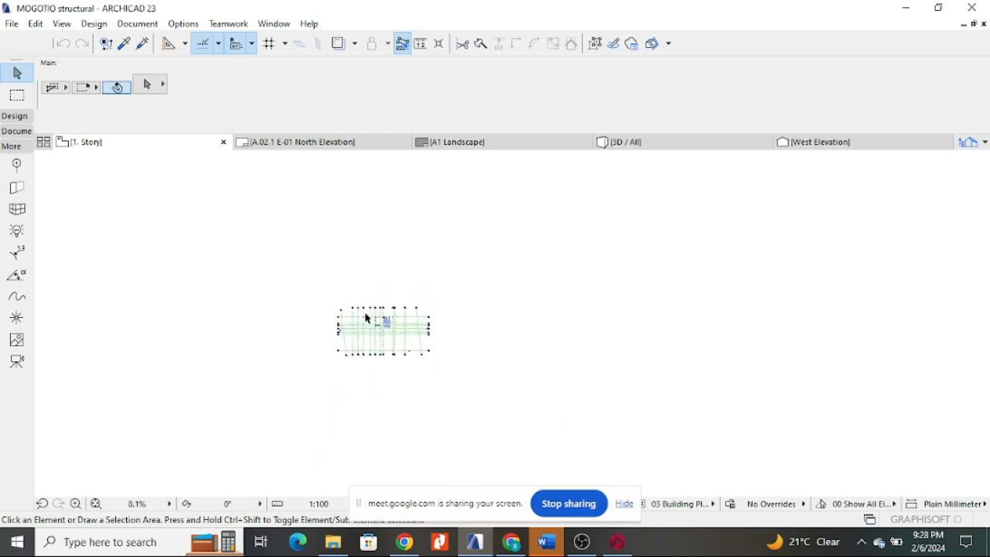
scroll(447, 271, "down", 4)
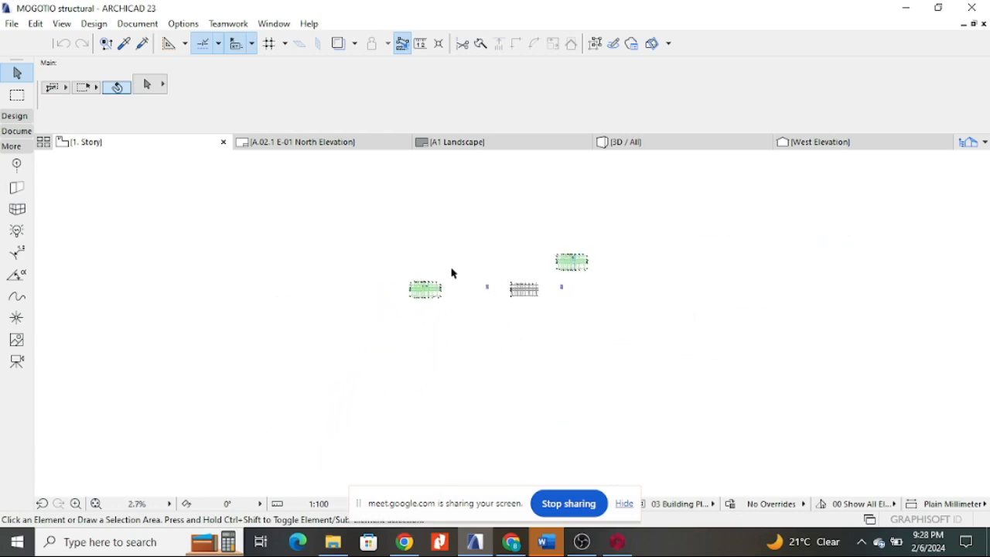
scroll(108, 164, "up", 10)
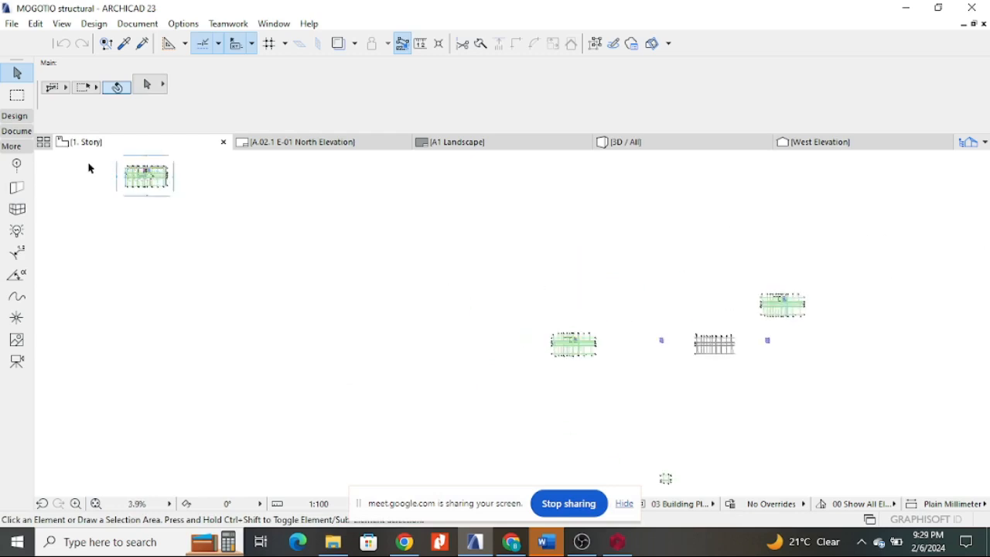
scroll(178, 184, "up", 1)
scroll(280, 325, "down", 2)
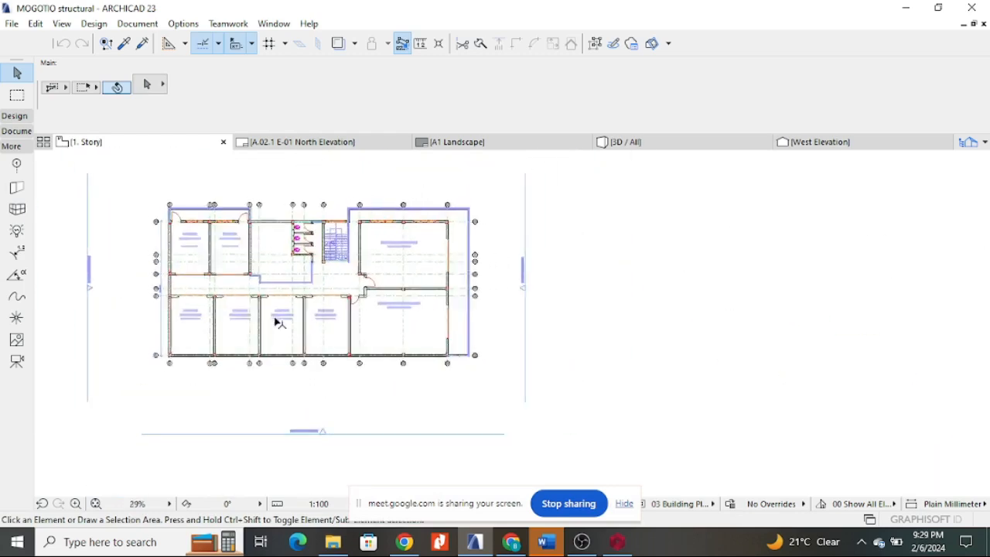
- Examine the first floor layout of Shops 1 to 8, the corridor, toilets, staircase and central opening
scroll(228, 219, "up", 3)
scroll(408, 300, "down", 3)
scroll(132, 221, "up", 1)
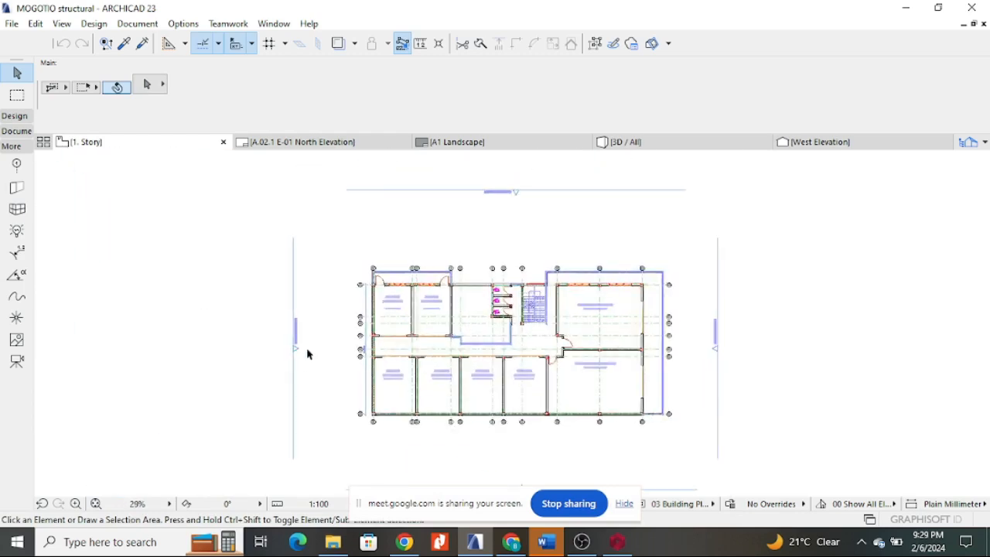
scroll(433, 303, "up", 3)
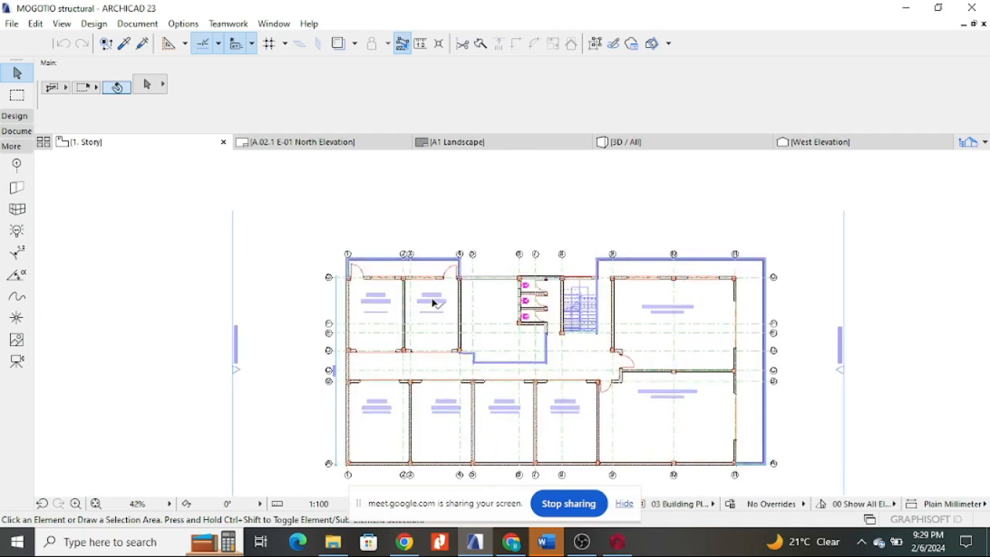
scroll(438, 405, "down", 2)
scroll(506, 382, "up", 2)
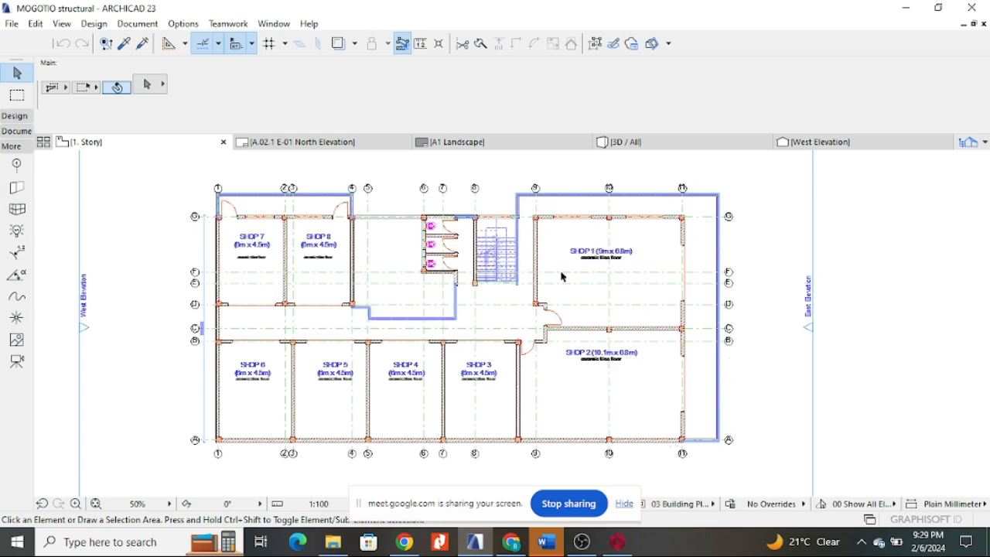
scroll(409, 235, "down", 2)
scroll(562, 272, "up", 3)
scroll(502, 295, "down", 2)
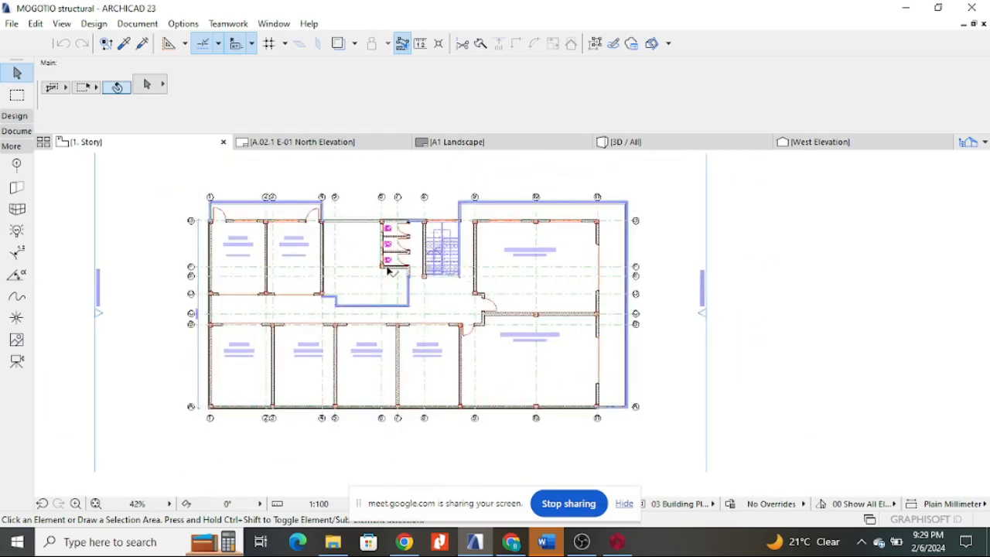
scroll(615, 242, "up", 1)
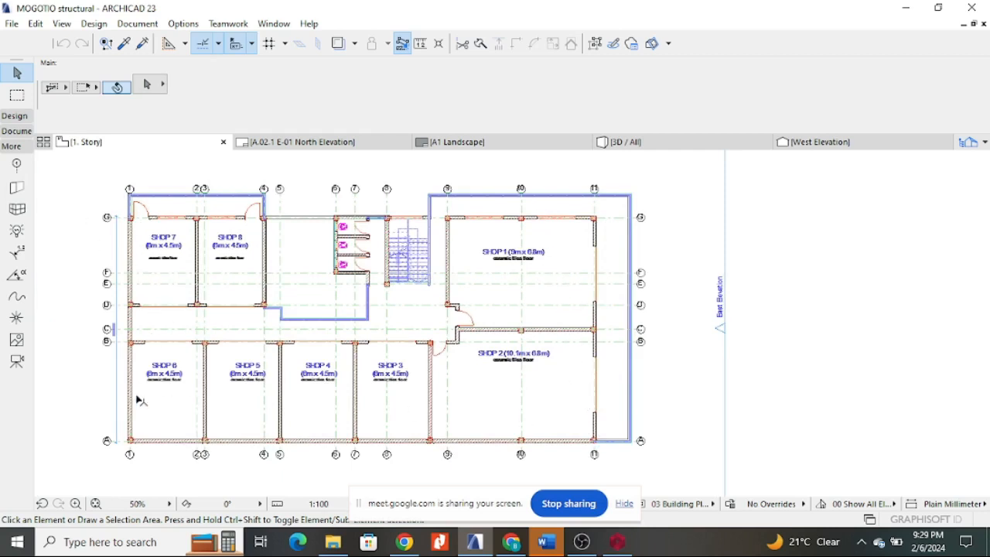
scroll(455, 304, "down", 2)
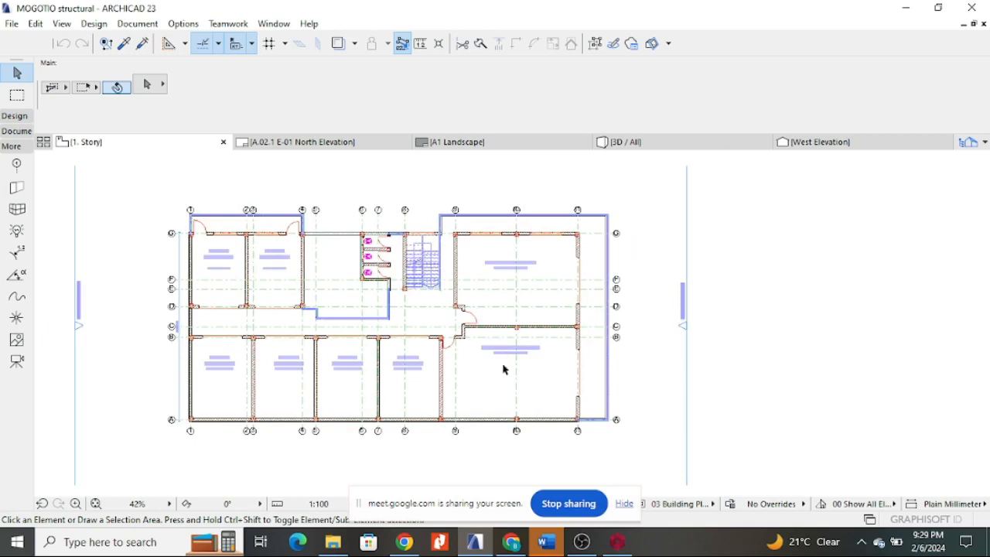
scroll(325, 241, "up", 4)
scroll(335, 225, "down", 3)
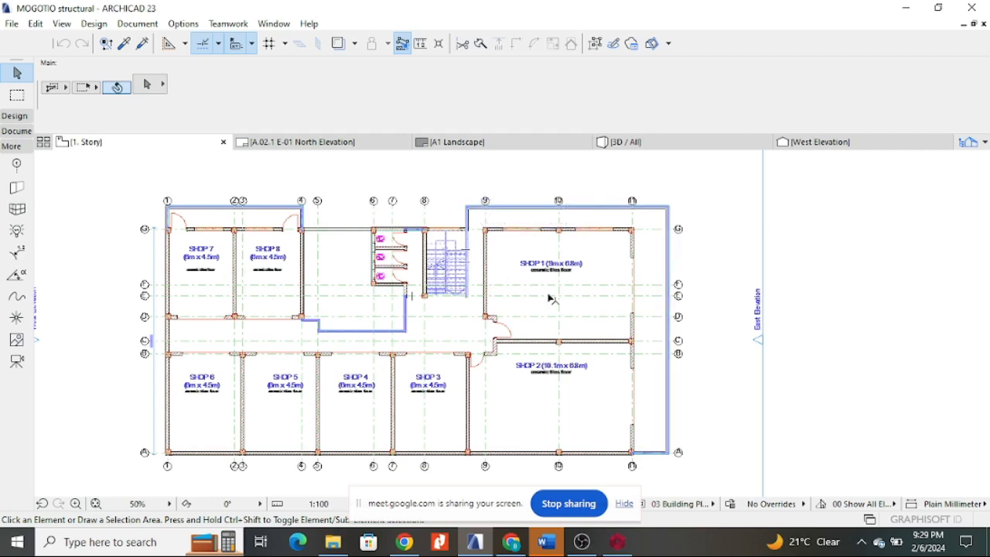
- Examine the projecting outer edges beside Shops 7, 8, 1 and 2 and the column positions on the first floor plan
scroll(490, 223, "down", 3)
scroll(487, 228, "up", 1)
scroll(475, 244, "down", 6)
scroll(696, 332, "up", 2)
scroll(621, 323, "down", 2)
scroll(813, 336, "up", 3)
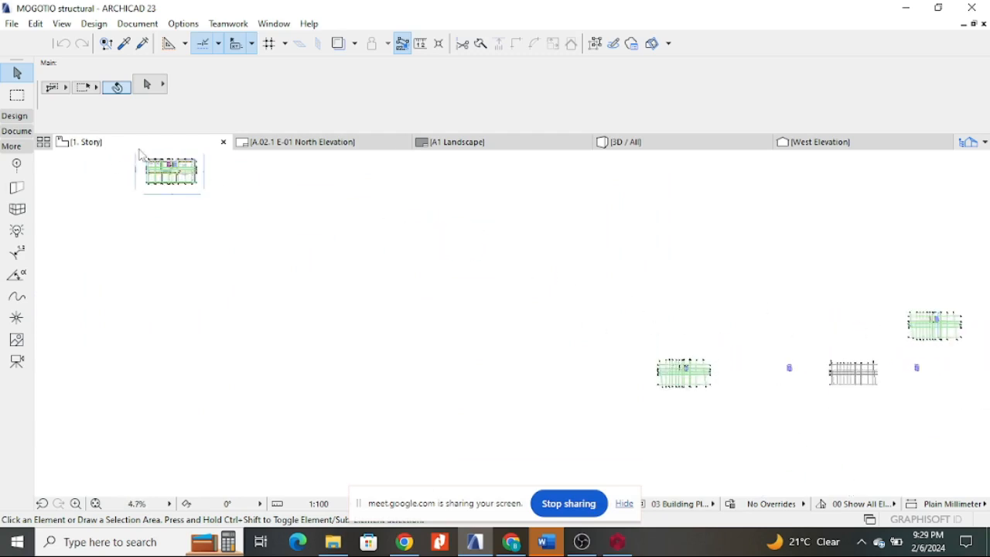
scroll(148, 152, "up", 5)
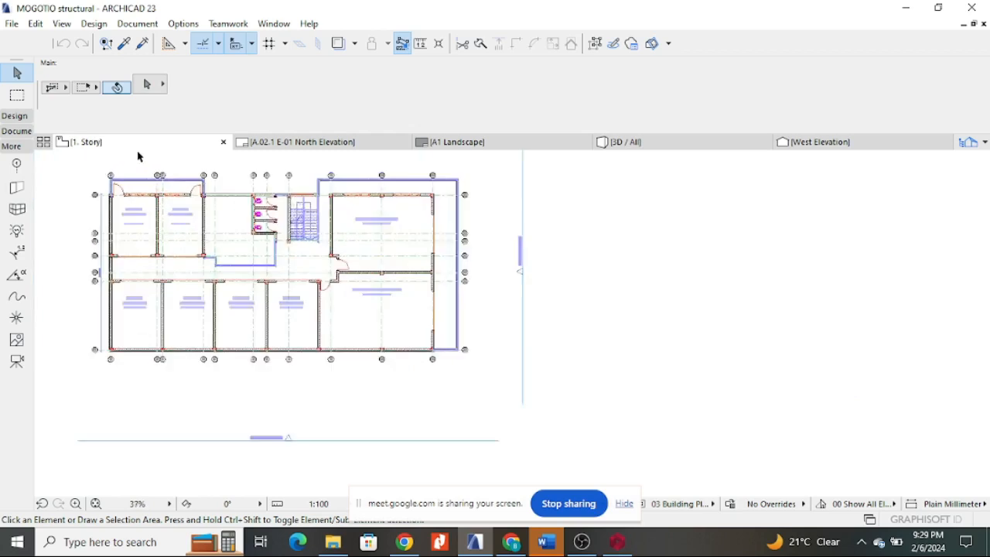
scroll(309, 244, "up", 3)
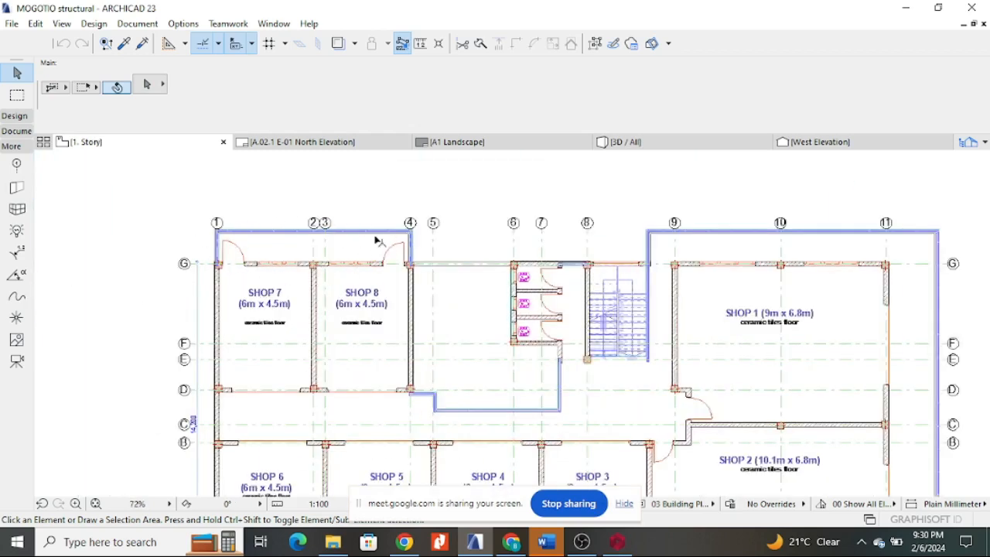
scroll(283, 224, "down", 3)
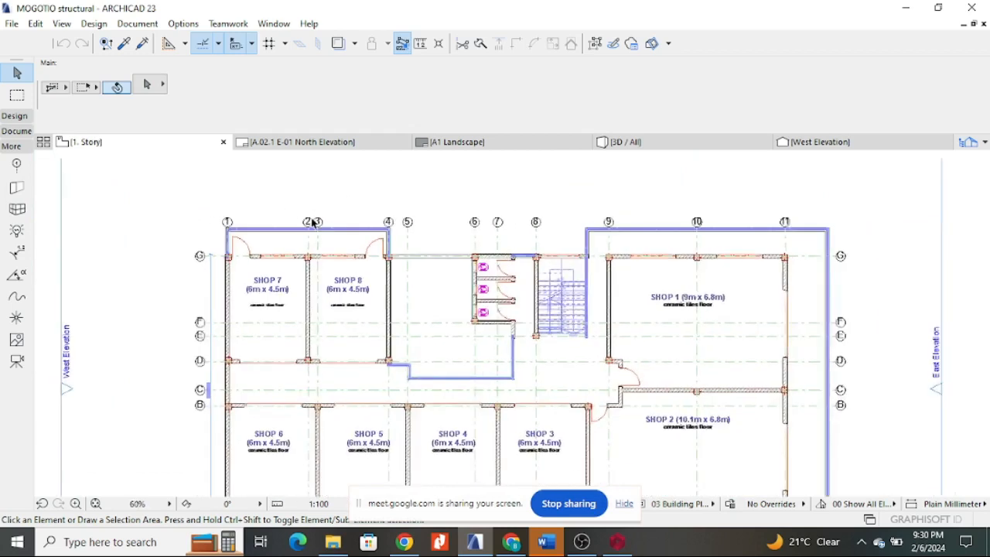
scroll(522, 261, "up", 3)
scroll(524, 262, "up", 2)
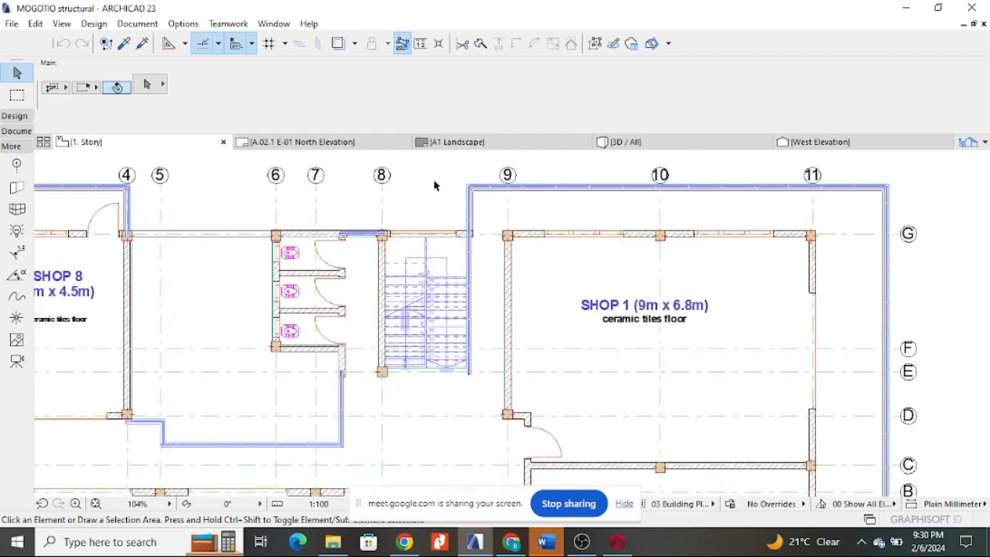
scroll(434, 186, "down", 3)
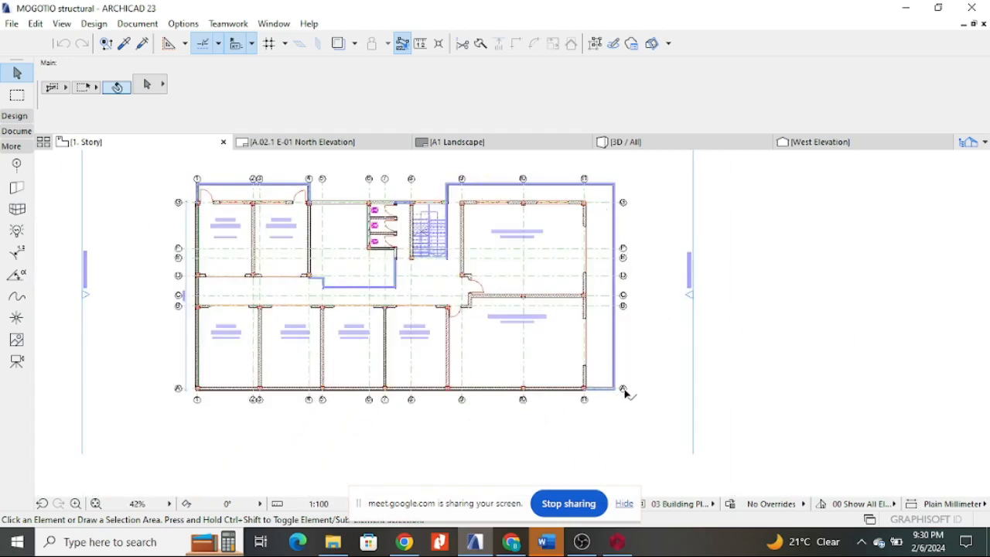
scroll(499, 282, "up", 3)
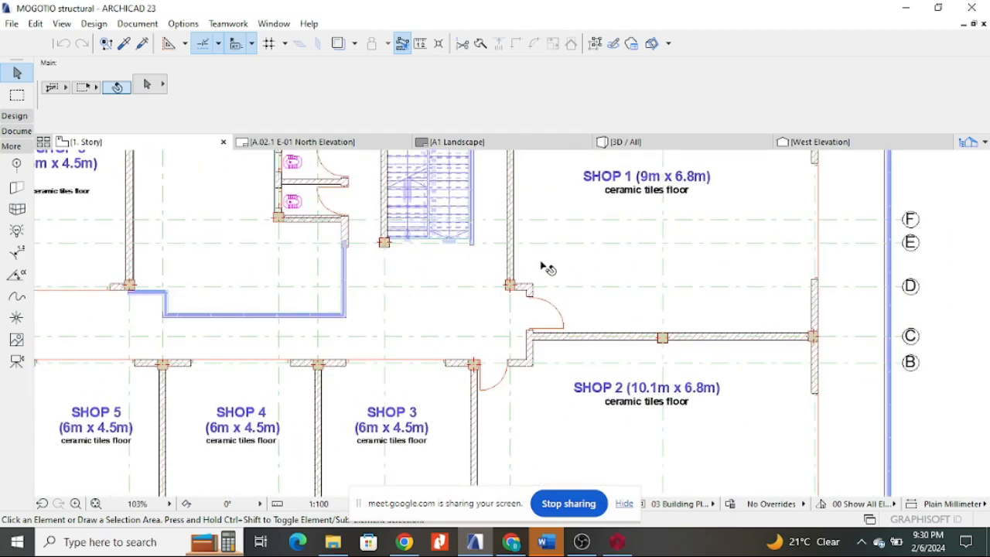
scroll(526, 267, "down", 2)
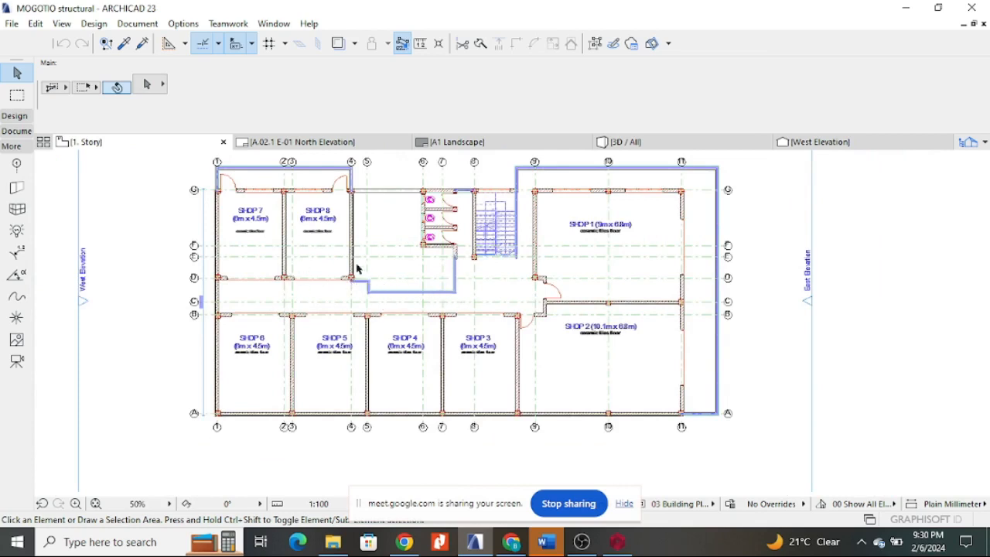
- Switch the floor plan back to 0. Ground Floor and bring the ground floor layout into view
right_click(121, 145)
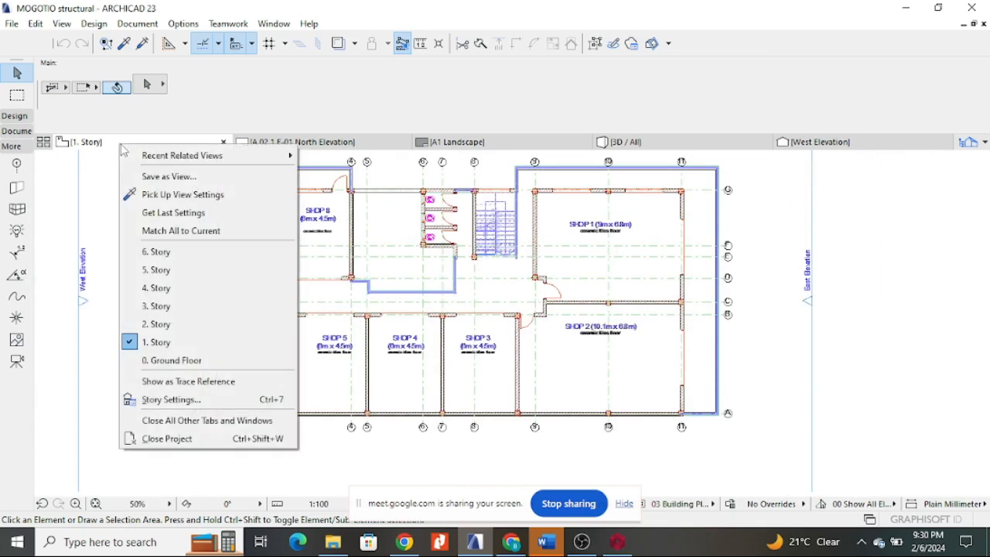
left_click(190, 360)
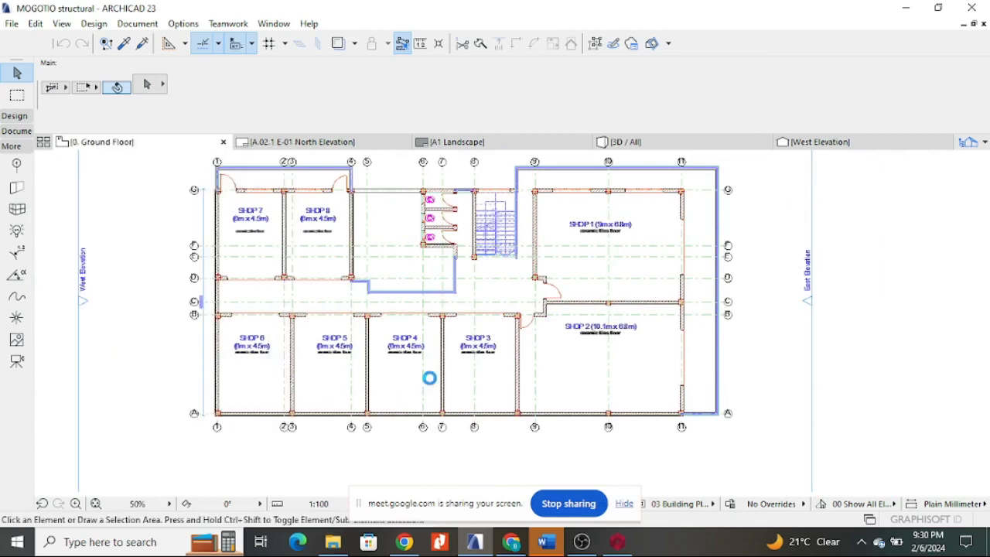
scroll(432, 380, "down", 5)
scroll(396, 266, "down", 10)
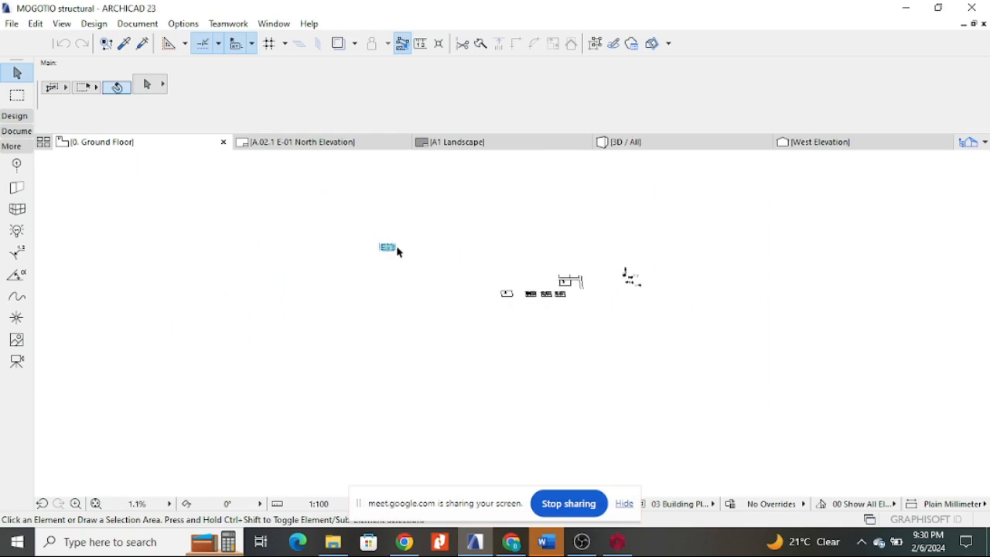
scroll(521, 356, "up", 8)
scroll(401, 313, "up", 5)
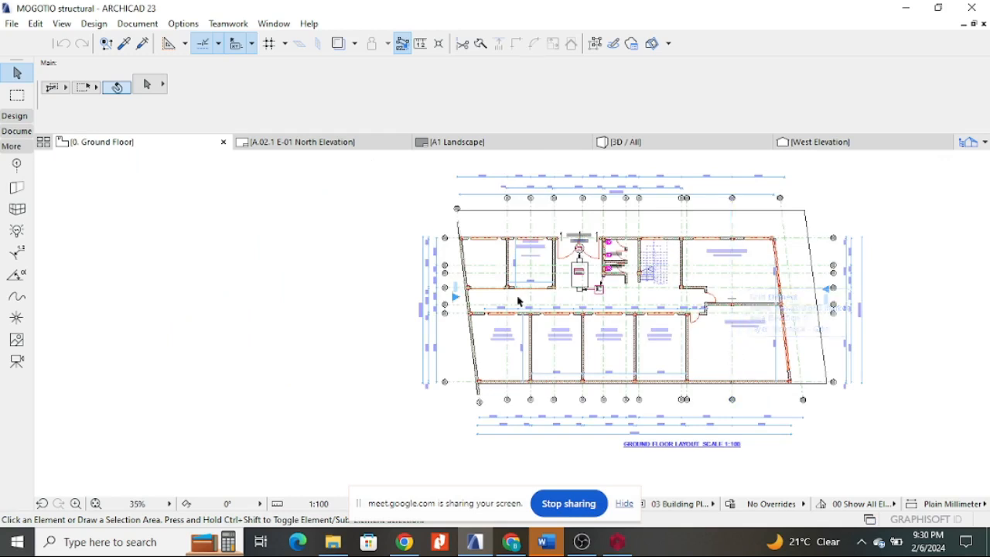
- Review the ground floor layout's shops, slanted side walls and columns, along with the structural plans drawn beside it
scroll(297, 284, "down", 2)
scroll(574, 220, "up", 3)
scroll(477, 245, "down", 2)
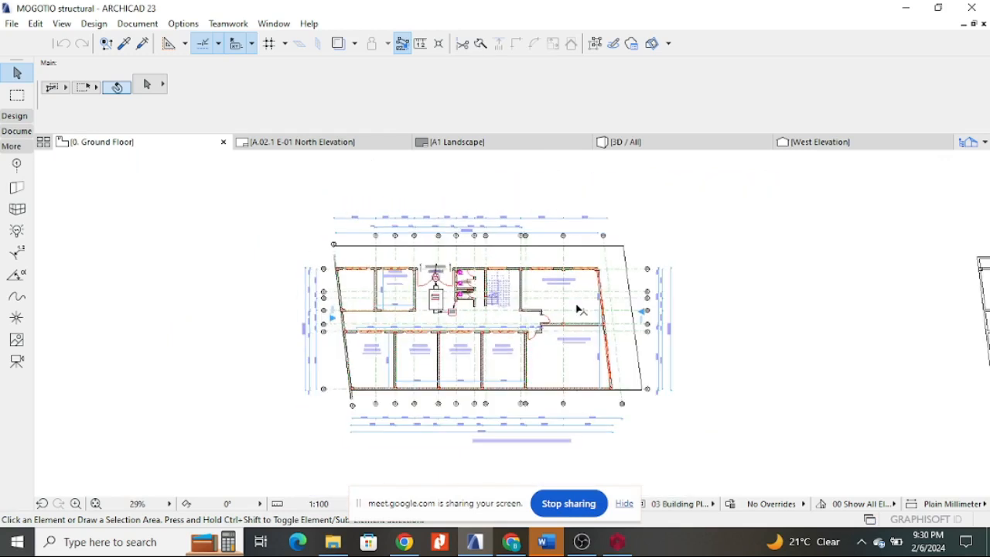
scroll(519, 381, "up", 4)
scroll(520, 381, "up", 2)
scroll(451, 338, "down", 3)
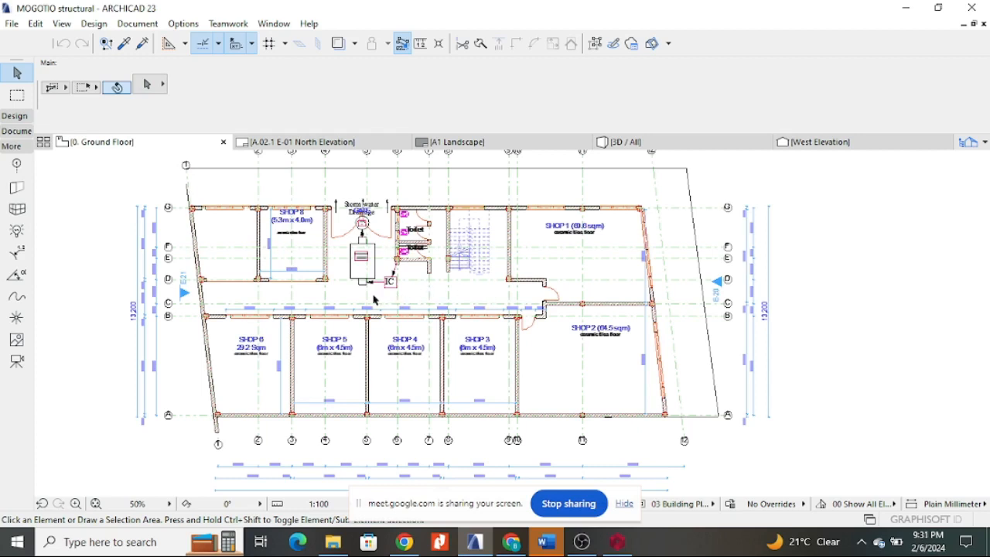
scroll(374, 299, "down", 3)
scroll(364, 294, "up", 2)
scroll(310, 284, "down", 5)
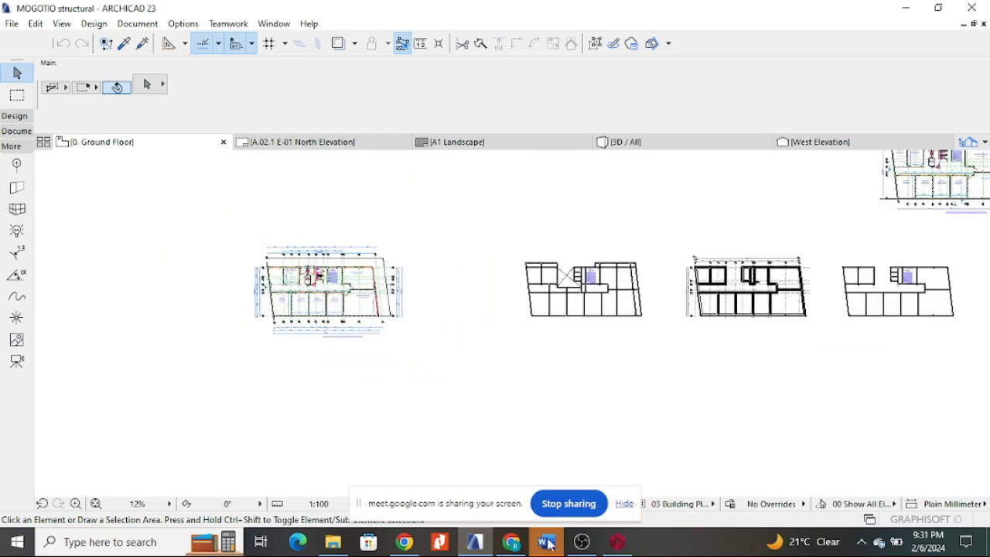
- Switch to Chrome and reread the structural design process PDF, from the beam layout and column location steps through client submission
scroll(328, 317, "up", 2)
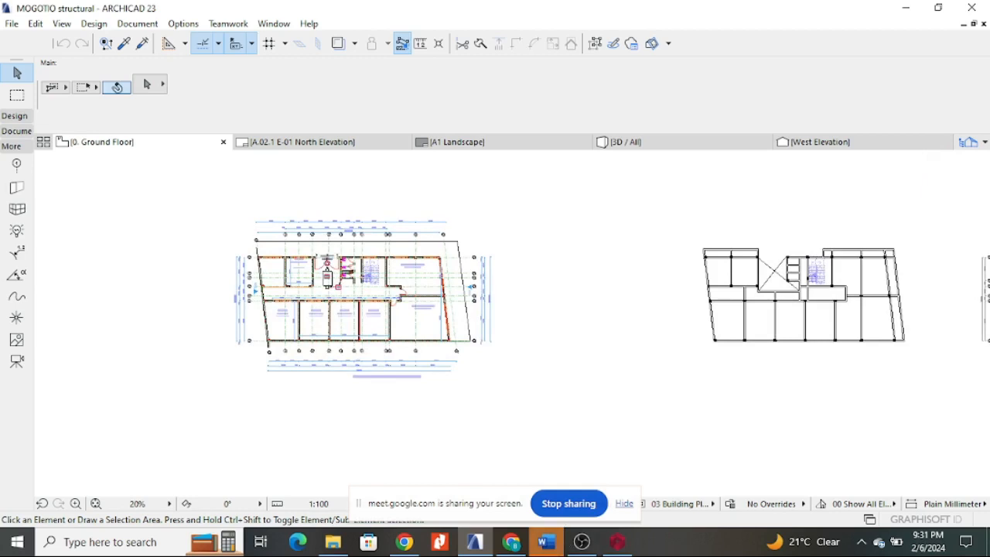
left_click(511, 542)
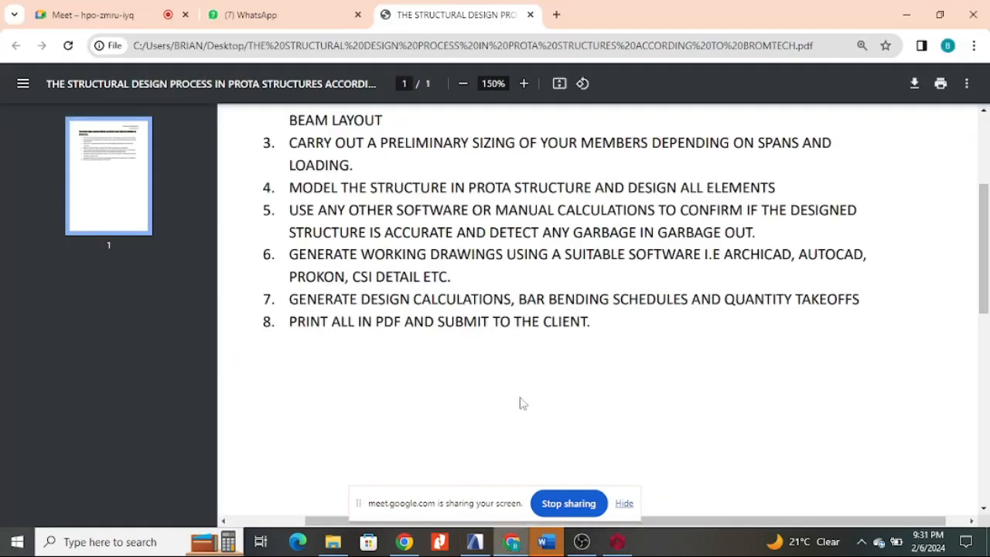
scroll(520, 403, "up", 3)
scroll(373, 277, "down", 3)
scroll(418, 282, "up", 4)
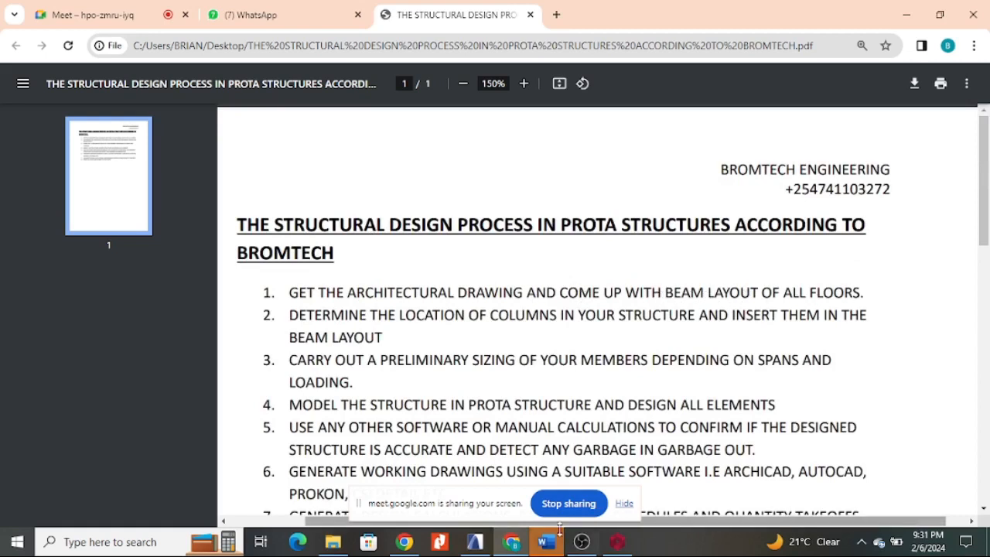
- Return to ARCHICAD and examine the ground floor plan's shop partitions, corridor, toilets, staircase, grid lines and column positions
left_click(475, 541)
scroll(199, 204, "up", 4)
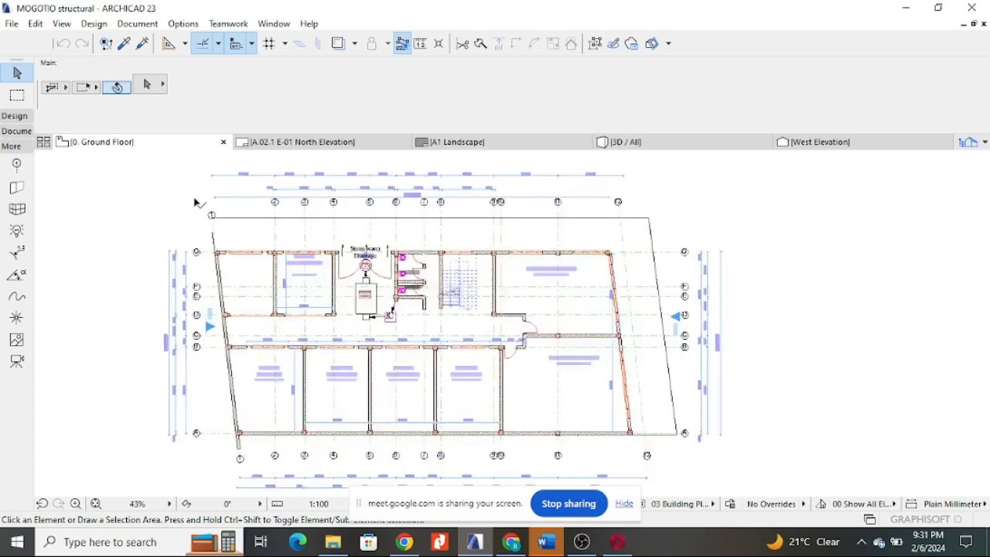
scroll(203, 221, "down", 2)
scroll(196, 252, "up", 2)
scroll(198, 247, "up", 2)
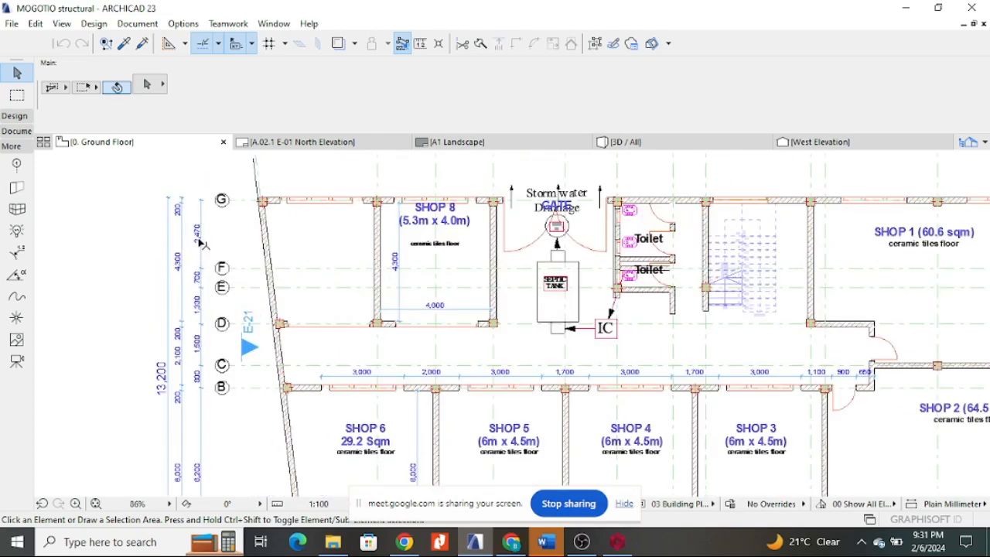
scroll(207, 230, "down", 3)
scroll(210, 231, "up", 1)
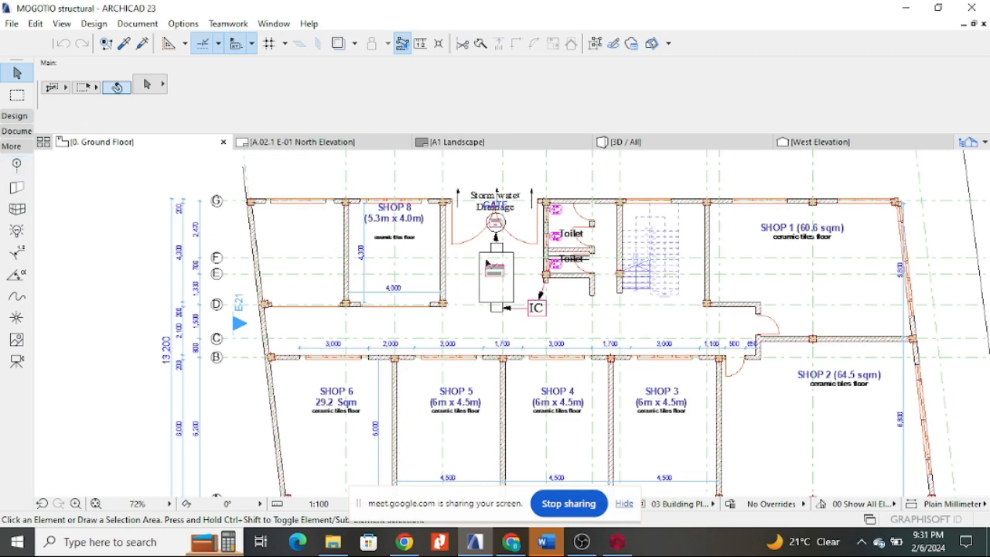
scroll(393, 247, "down", 3)
scroll(343, 243, "up", 2)
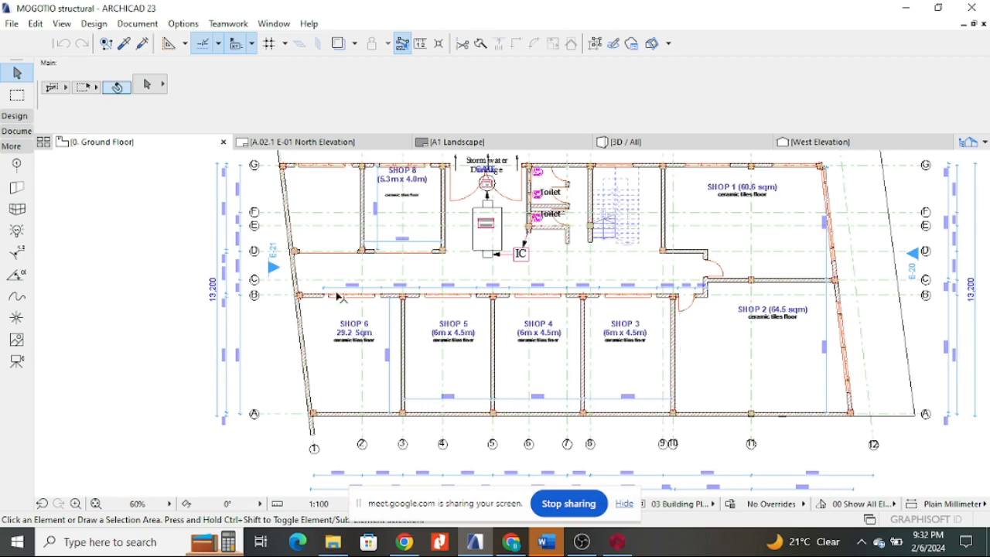
scroll(427, 302, "up", 1)
scroll(370, 318, "down", 2)
scroll(514, 261, "up", 1)
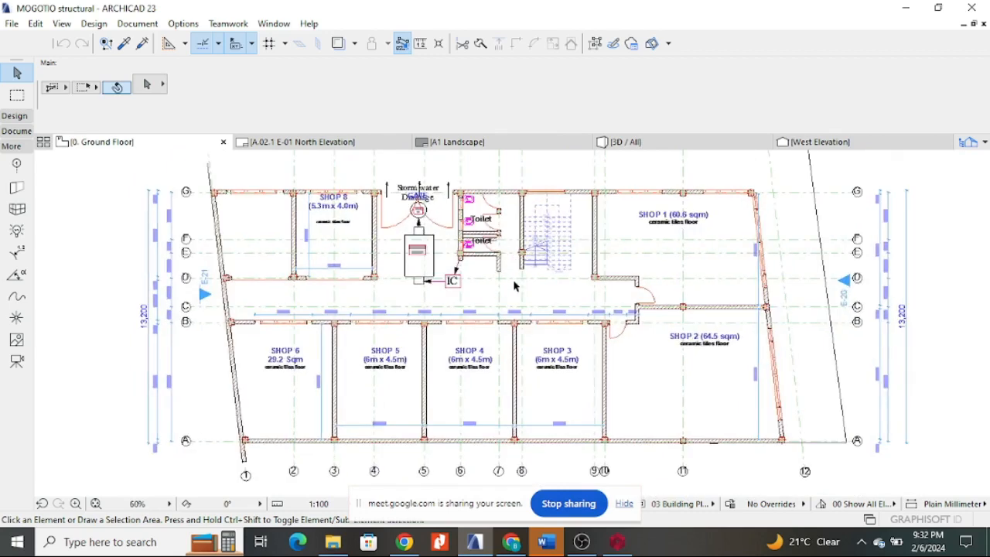
- Bring the beam layout drawn beside the ground floor plan into view and examine its beam lines and columns
scroll(514, 287, "down", 6)
scroll(771, 256, "up", 2)
scroll(770, 256, "up", 4)
mouse_move(770, 256)
middle_mouse_down()
mouse_move(670, 232)
mouse_move(610, 242)
middle_mouse_up()
scroll(565, 226, "down", 2)
scroll(393, 263, "up", 2)
scroll(720, 181, "up", 2)
scroll(632, 199, "down", 1)
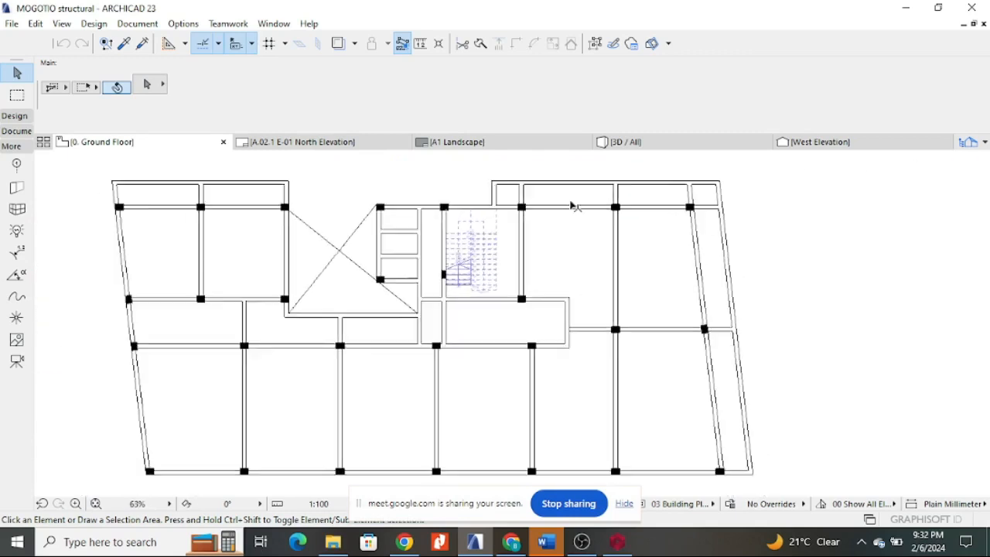
scroll(573, 206, "down", 1)
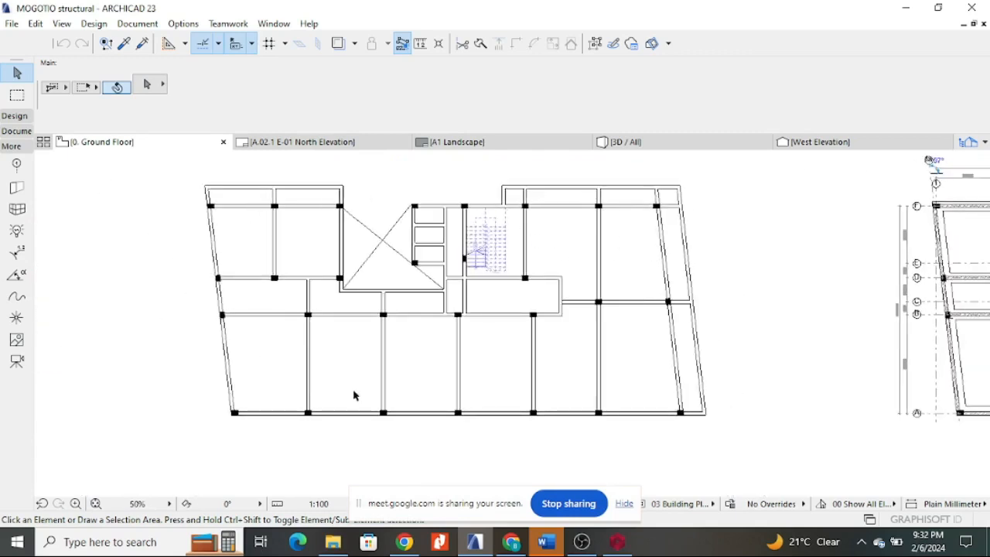
scroll(402, 234, "up", 4)
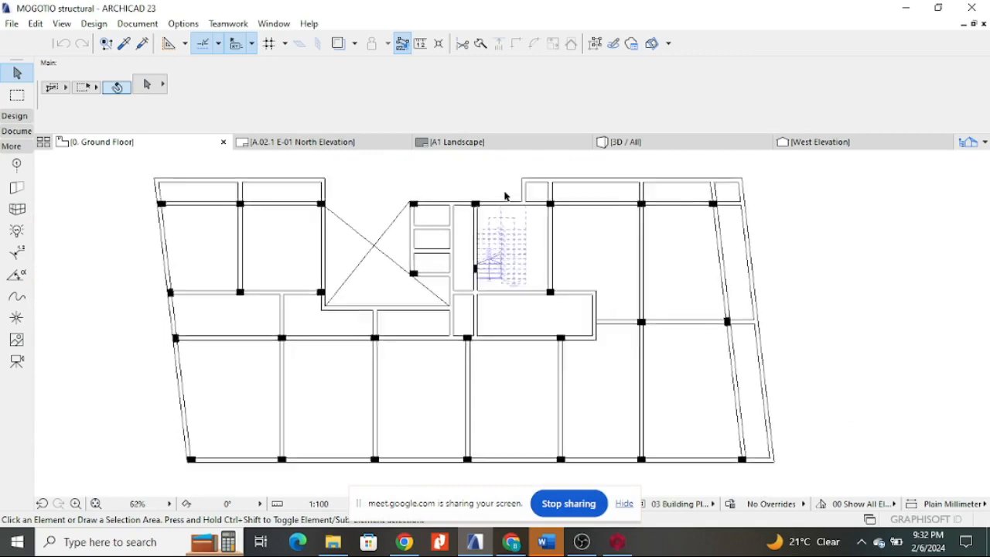
scroll(451, 196, "down", 5)
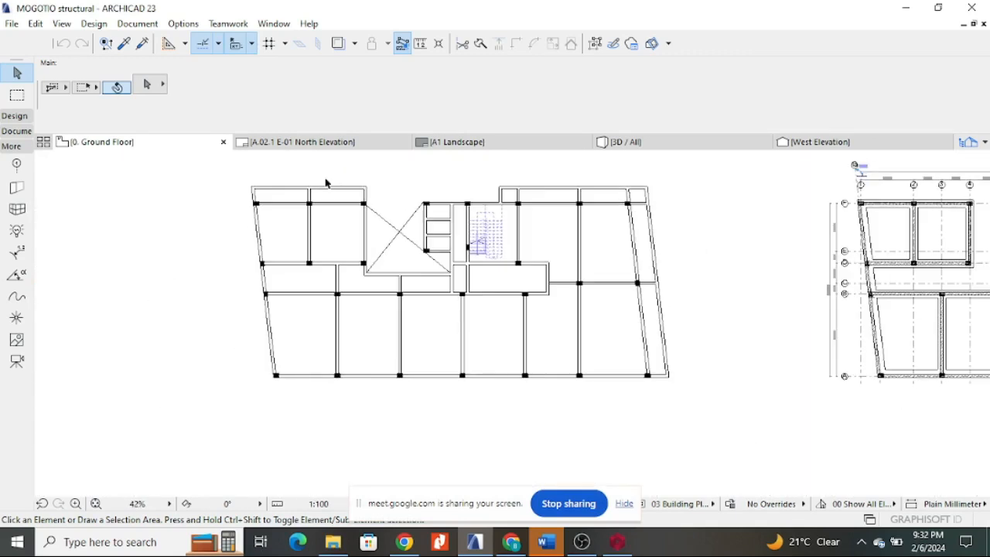
scroll(341, 232, "up", 3)
scroll(356, 246, "down", 2)
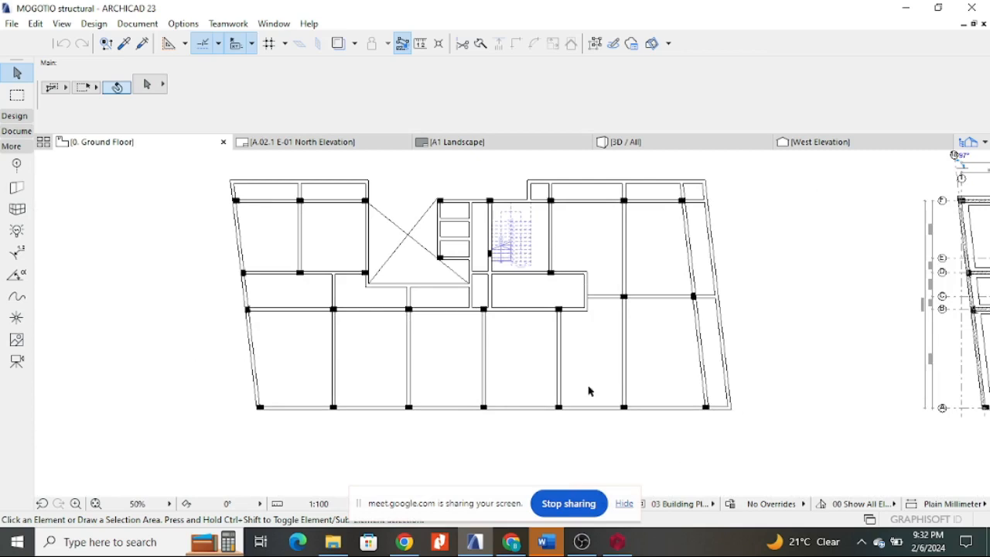
- Compare the architectural ground floor plan with the beam layout drawn next to it
scroll(557, 316, "down", 5)
scroll(194, 256, "up", 5)
scroll(194, 257, "down", 4)
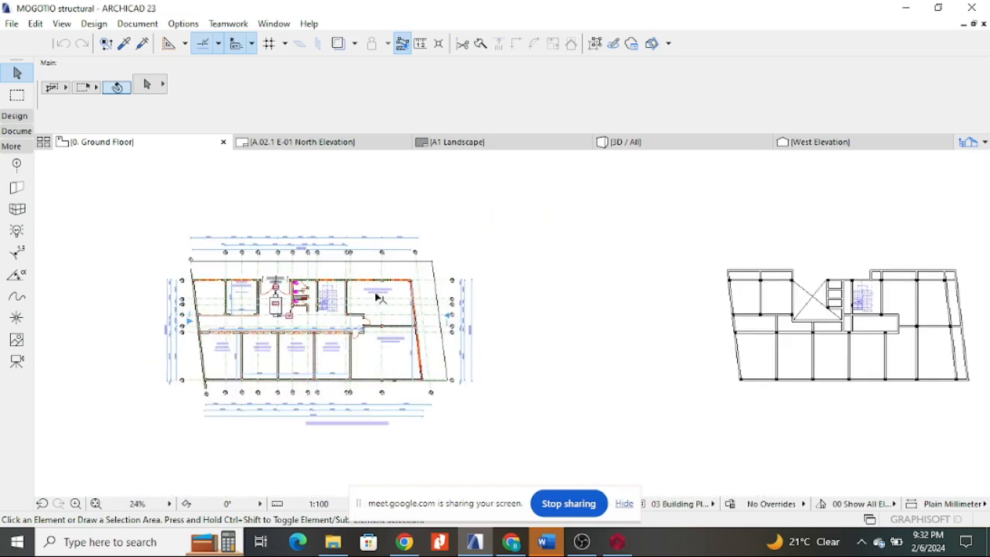
scroll(217, 292, "up", 4)
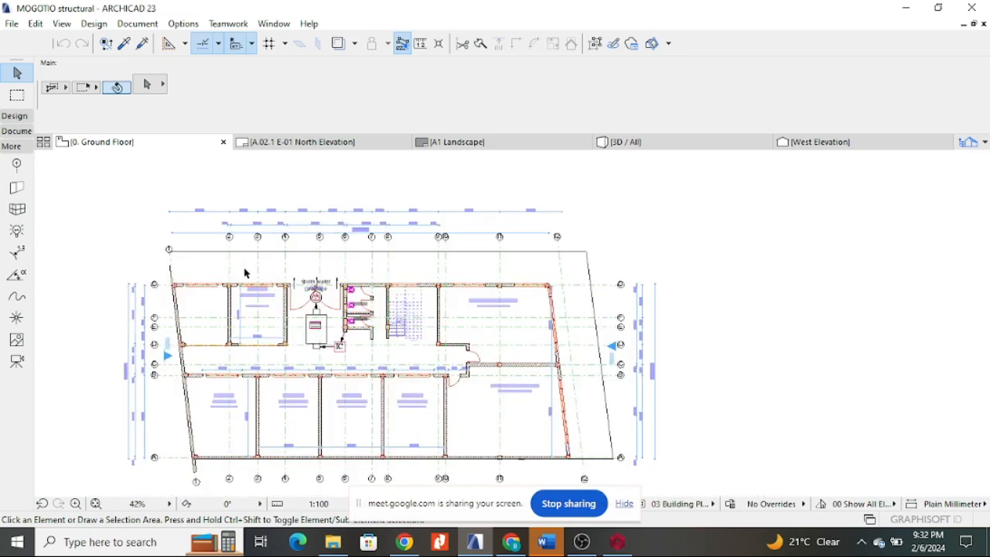
scroll(207, 277, "down", 1)
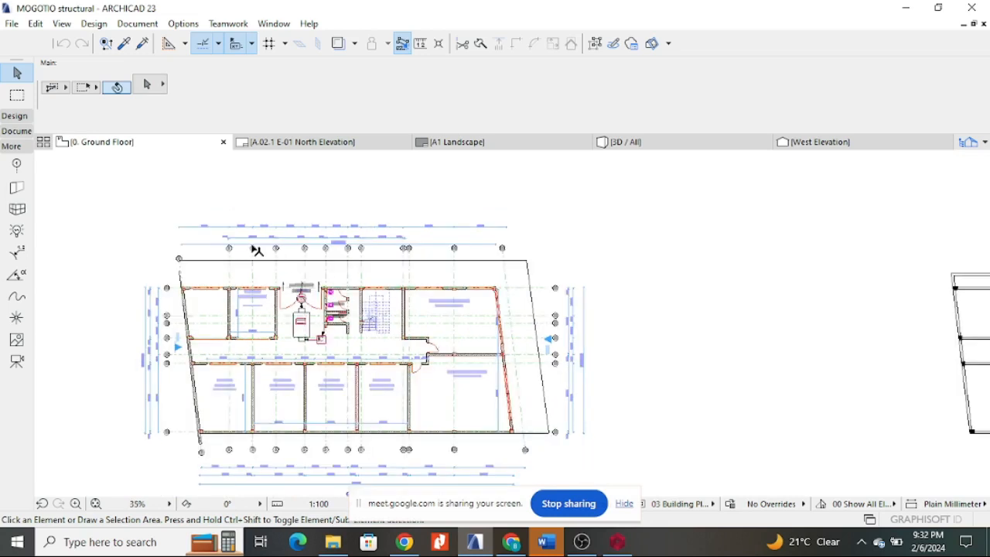
scroll(253, 249, "down", 2)
middle_click_drag(954, 302, 663, 290)
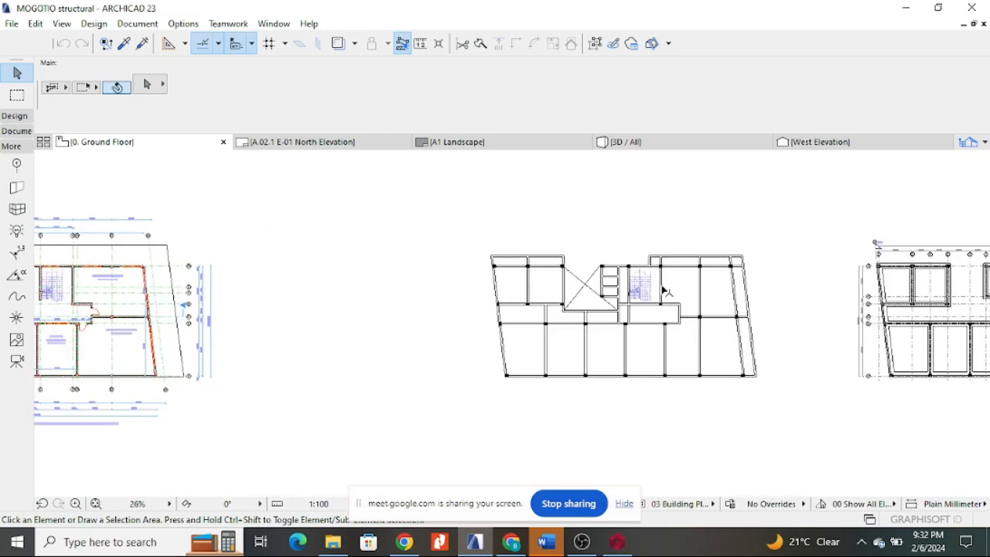
- Examine the beam layout's projecting edge beams beyond the outer columns, along the front and the slanted side
scroll(541, 295, "up", 3)
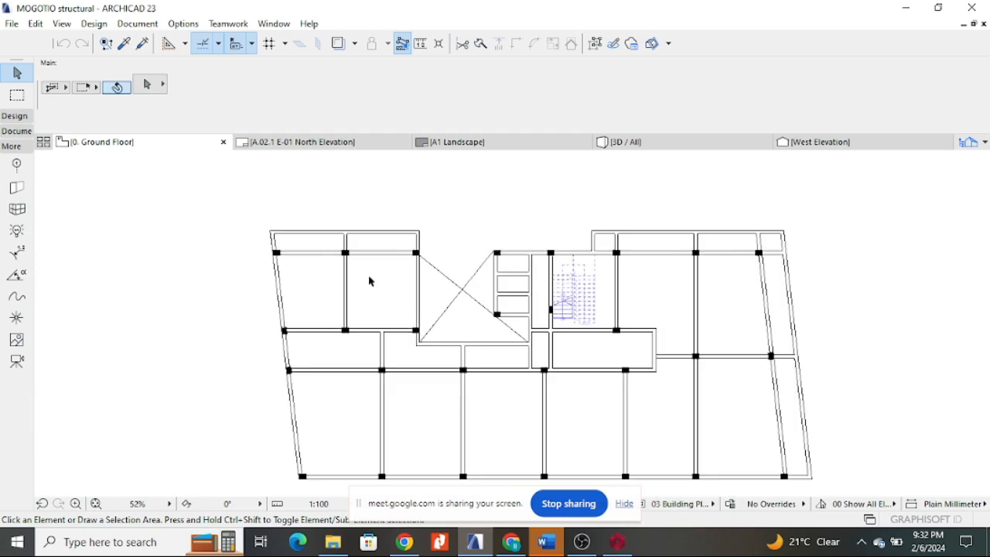
scroll(379, 309, "down", 1)
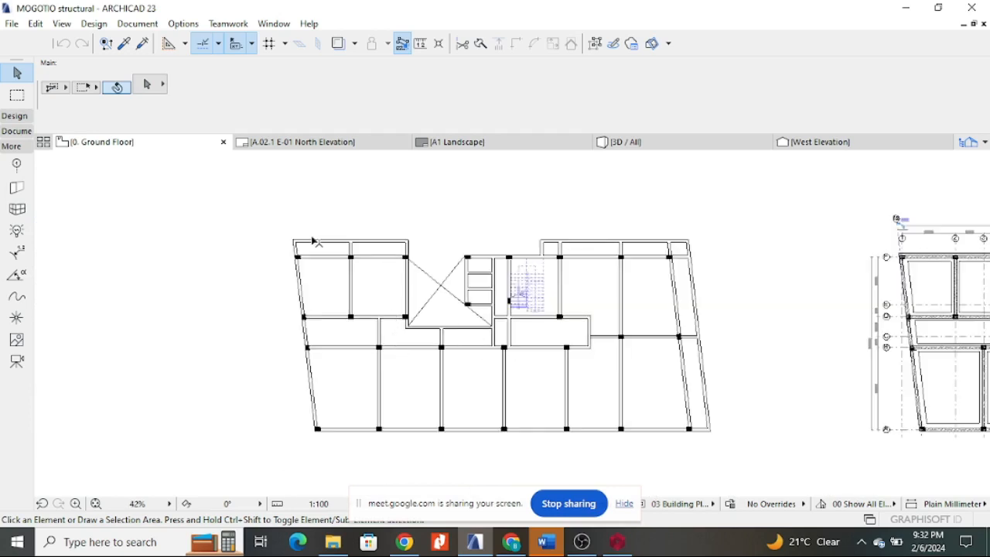
scroll(310, 246, "up", 3)
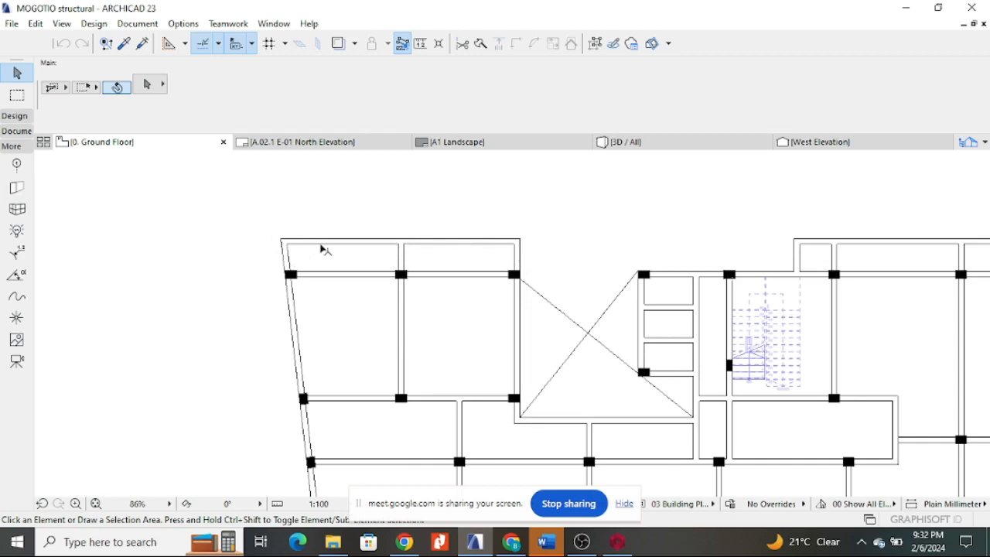
scroll(410, 266, "down", 5)
scroll(609, 267, "up", 4)
scroll(586, 267, "up", 1)
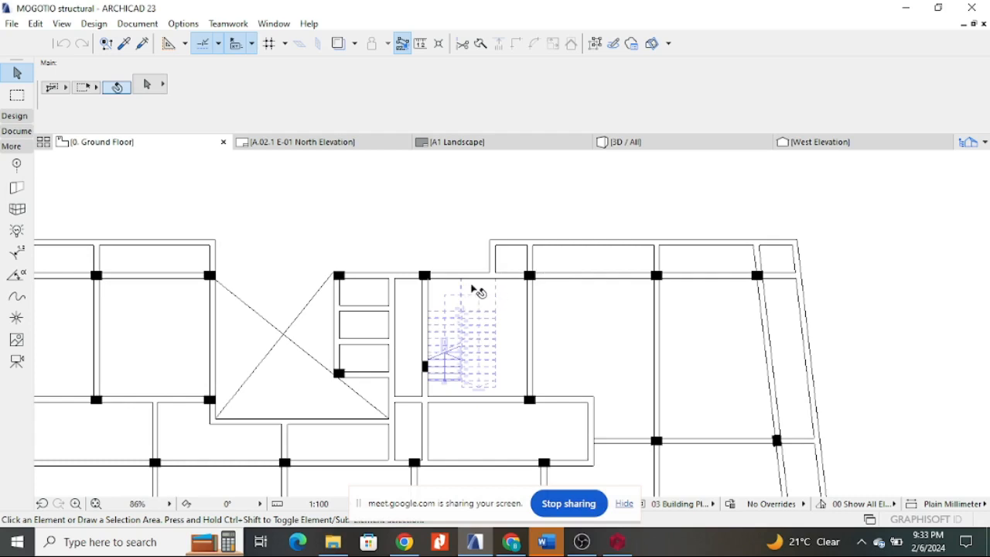
scroll(477, 288, "down", 1)
scroll(479, 266, "down", 3)
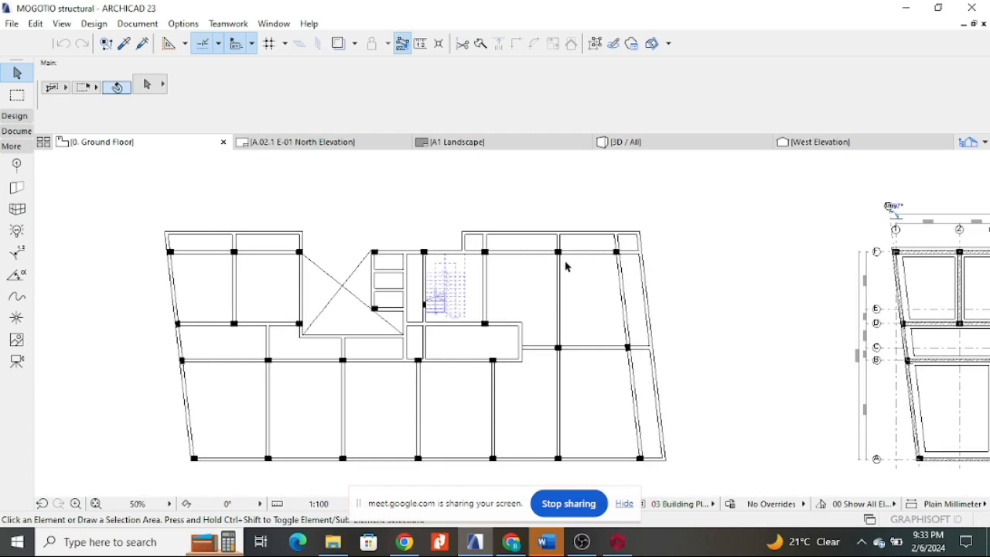
scroll(566, 263, "up", 1)
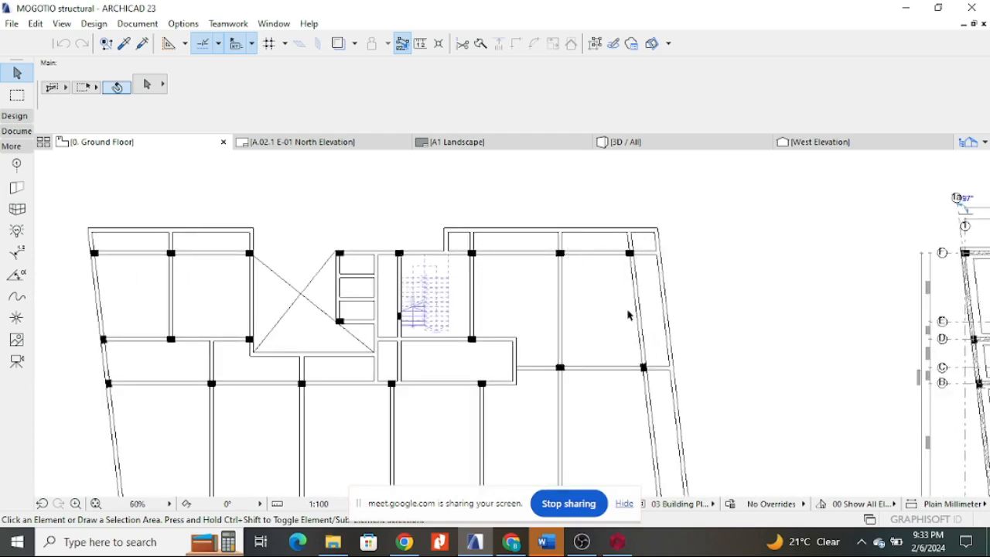
scroll(629, 311, "down", 3)
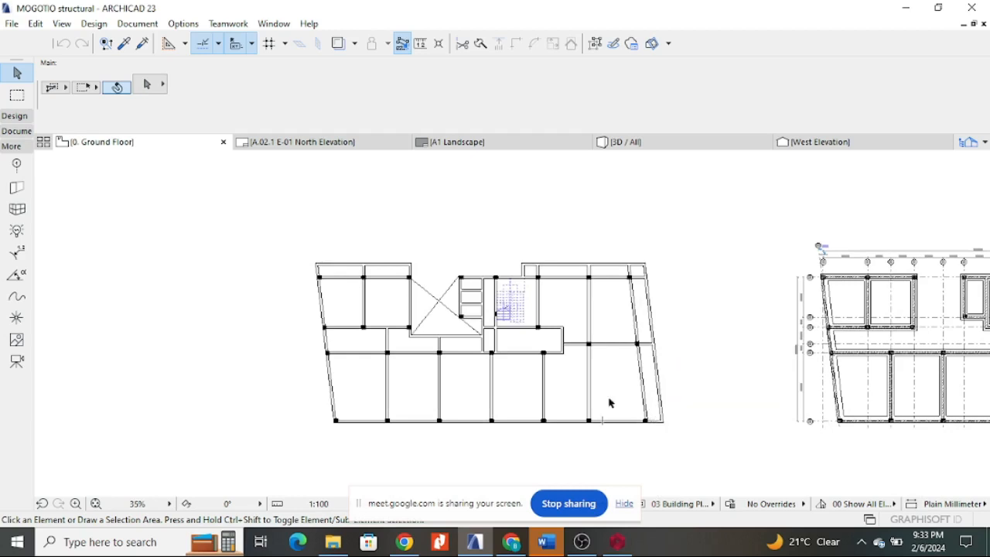
- Inspect the beams and columns around the toilets, the staircase and the crossed-out opening in the beam layout
scroll(479, 352, "up", 4)
scroll(453, 232, "up", 2)
scroll(462, 232, "down", 2)
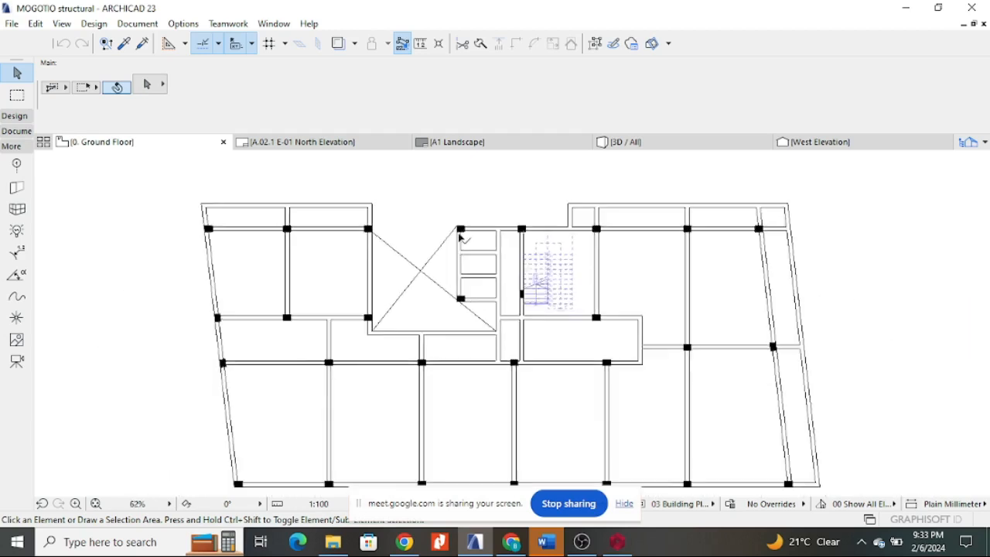
scroll(417, 239, "up", 2)
scroll(459, 322, "down", 3)
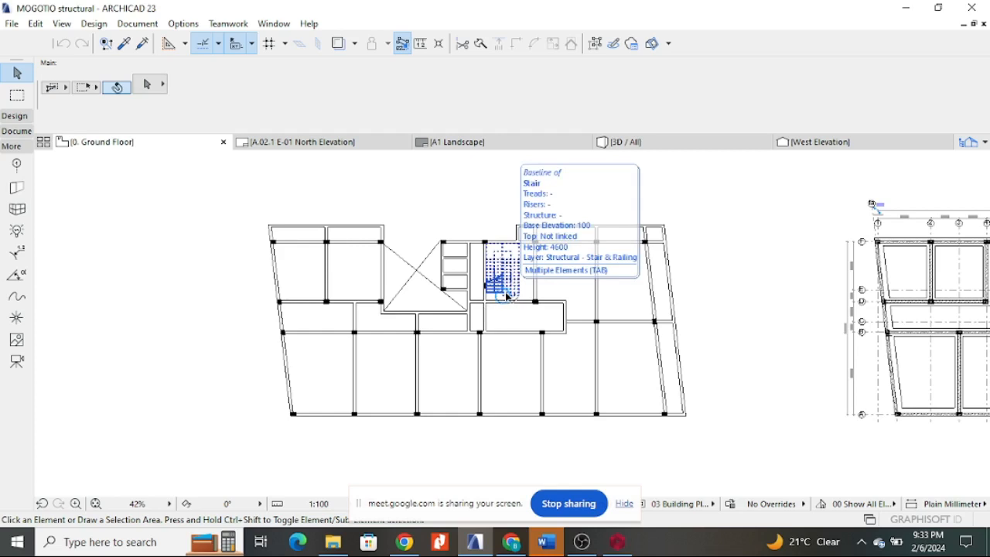
left_click(457, 245)
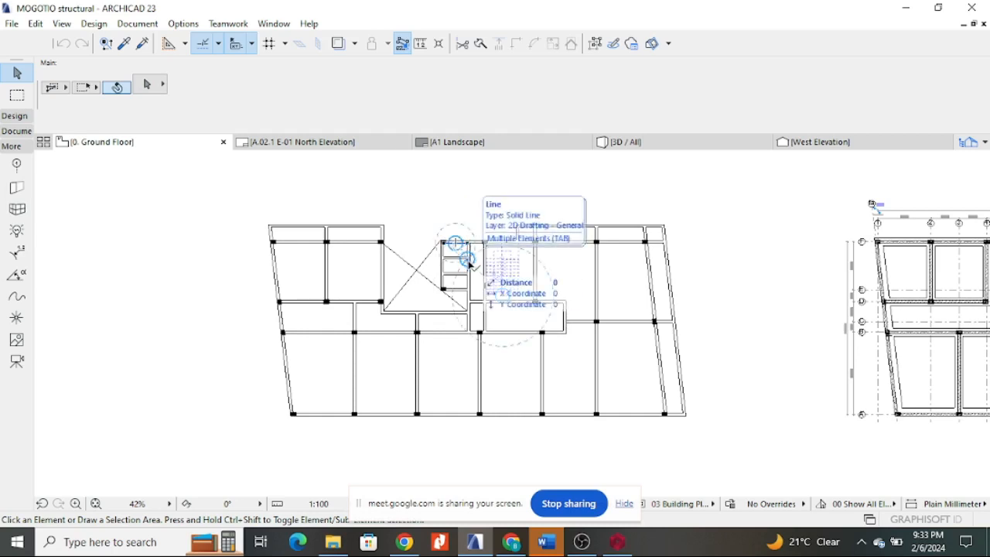
scroll(386, 286, "up", 3)
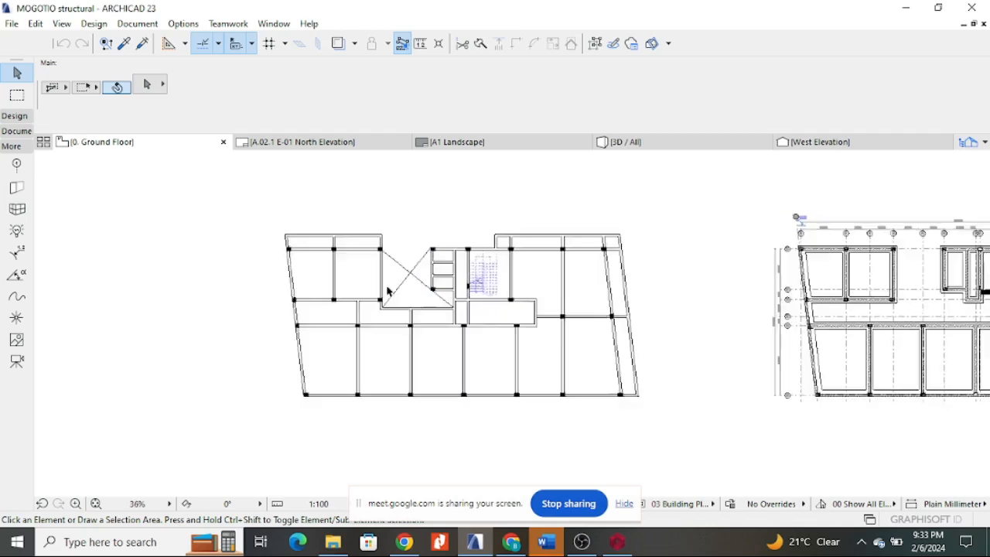
scroll(402, 286, "down", 3)
scroll(433, 286, "up", 2)
scroll(456, 285, "down", 4)
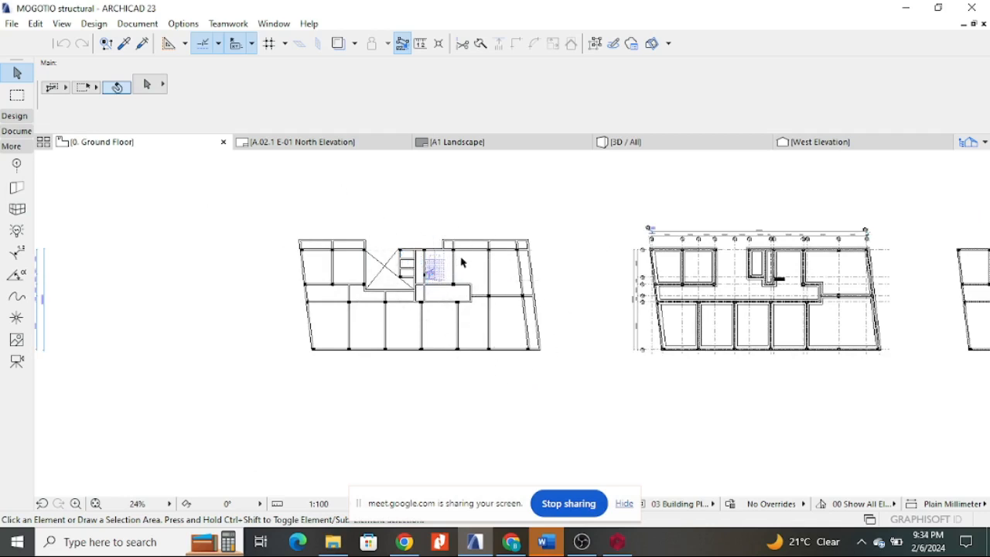
scroll(461, 263, "up", 8)
scroll(486, 231, "down", 3)
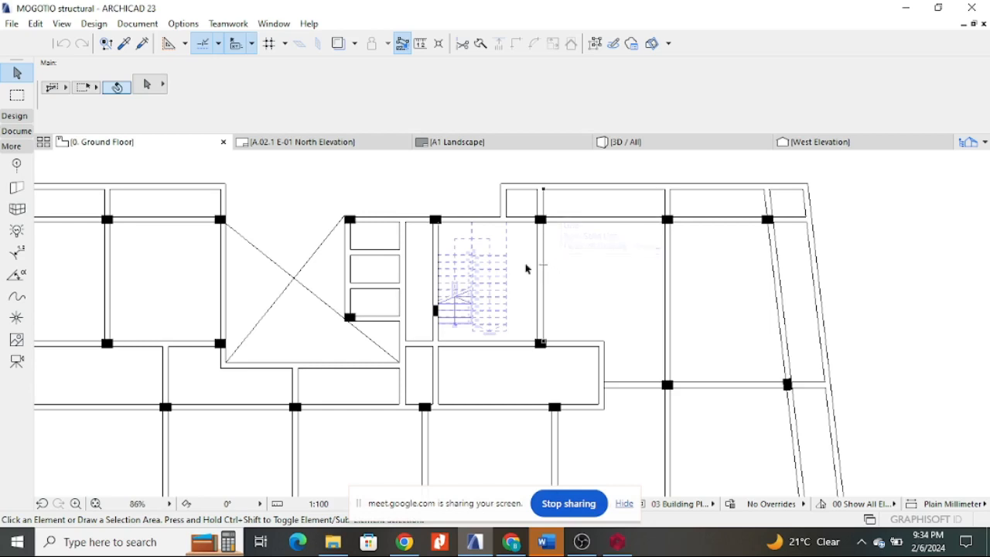
- Open the 3D / All view and orbit the building to examine its projecting balconies, staircase and entrance opening
left_click(486, 145)
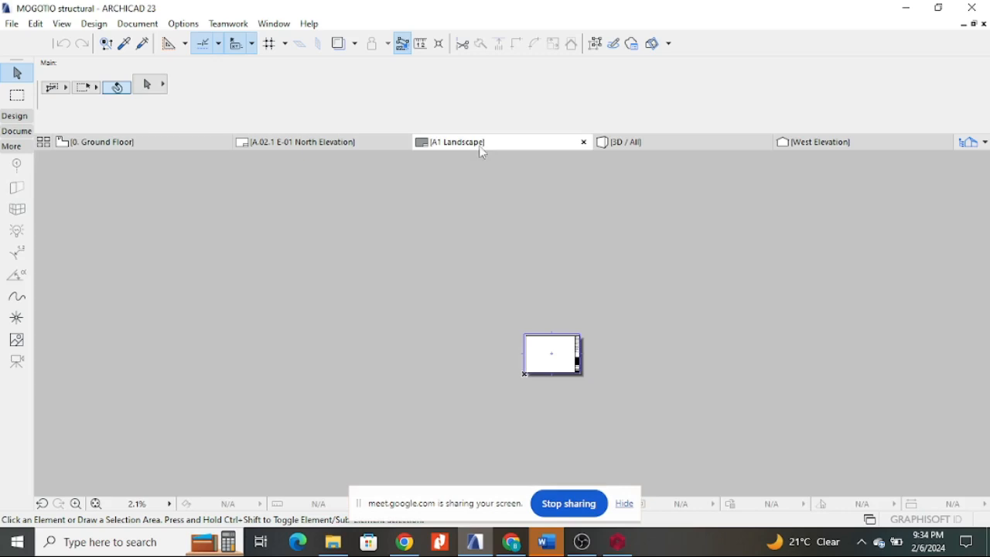
left_click(633, 146)
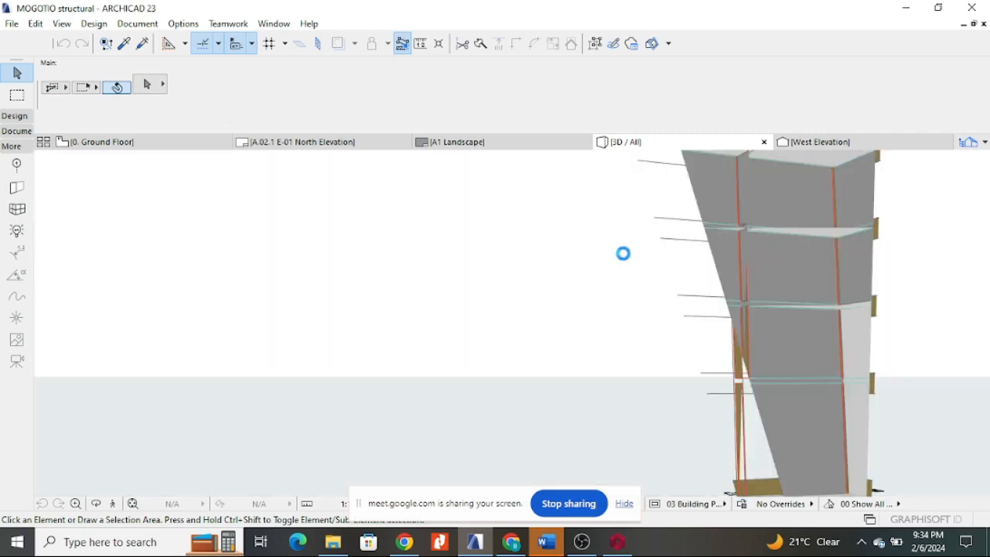
middle_click_drag(553, 276, 554, 298, "shift")
scroll(553, 297, "down", 10)
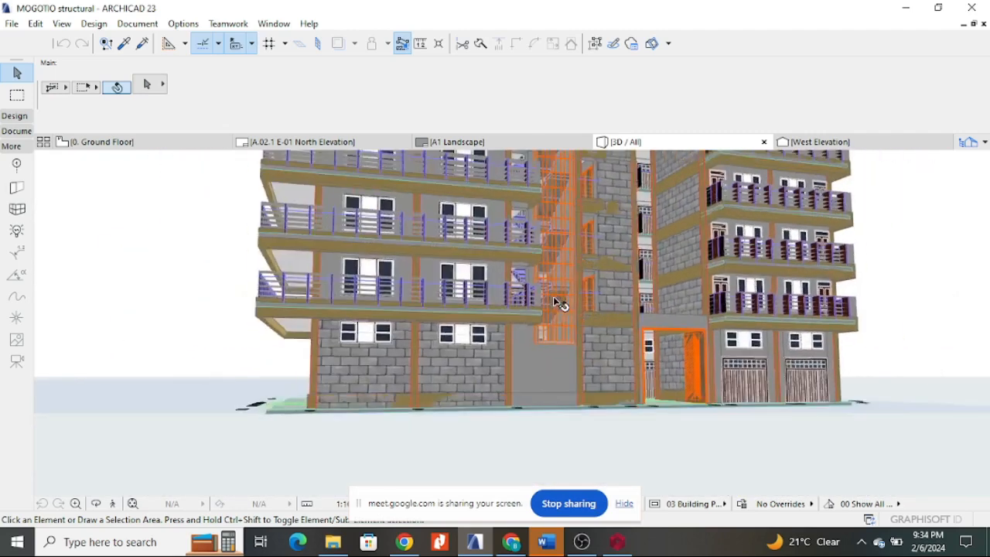
right_click(677, 204)
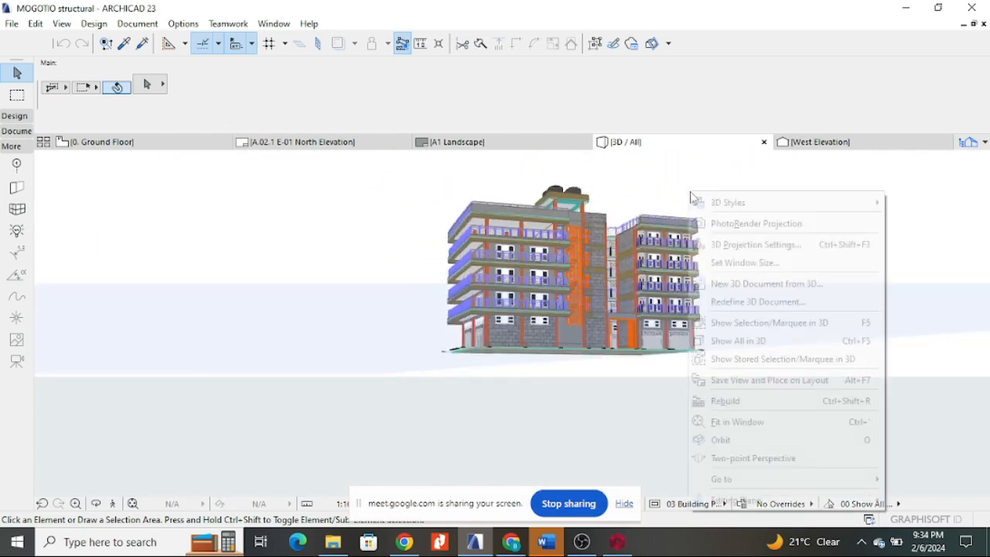
key("Escape")
middle_click_drag(631, 212, 670, 218, "shift")
middle_click_drag(736, 273, 560, 256, "shift")
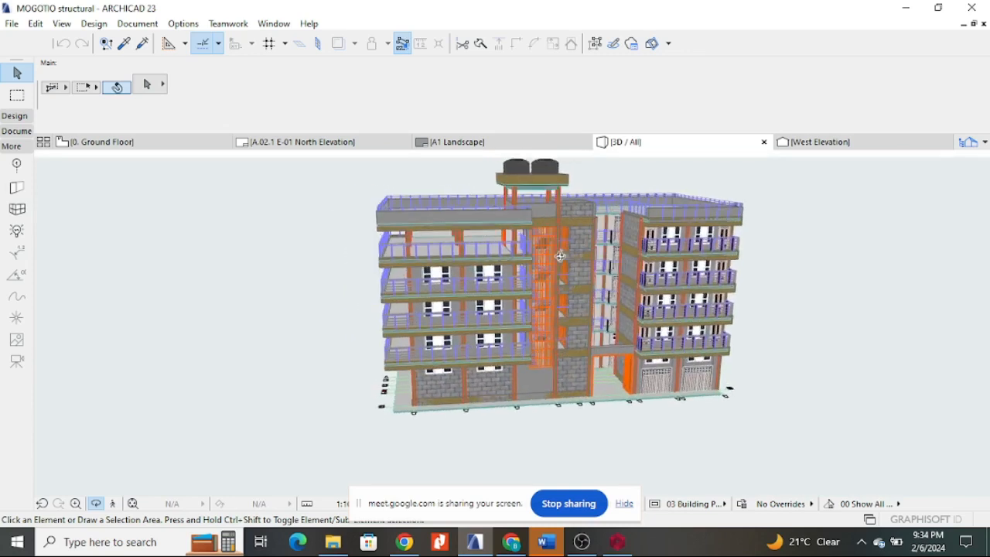
- Orbit the 3D model to examine the building's front face, balconies and staircase from above and at eye level
scroll(572, 271, "up", 3)
scroll(510, 321, "down", 1)
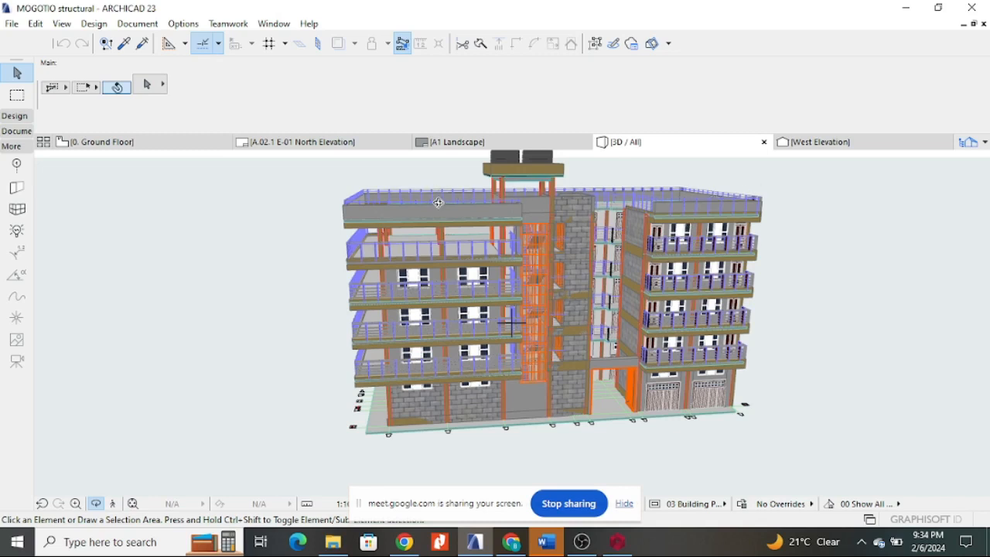
left_click_drag(771, 423, 768, 370)
scroll(708, 397, "up", 2)
scroll(579, 316, "down", 3)
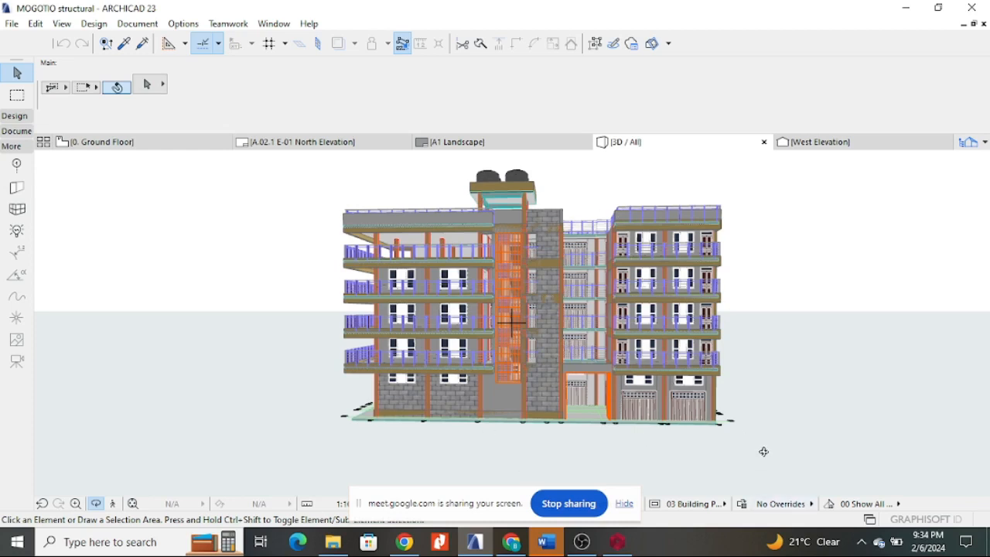
- Open the West Elevation and examine the building's overall storeys, beams, columns and grid lines
left_click(840, 144)
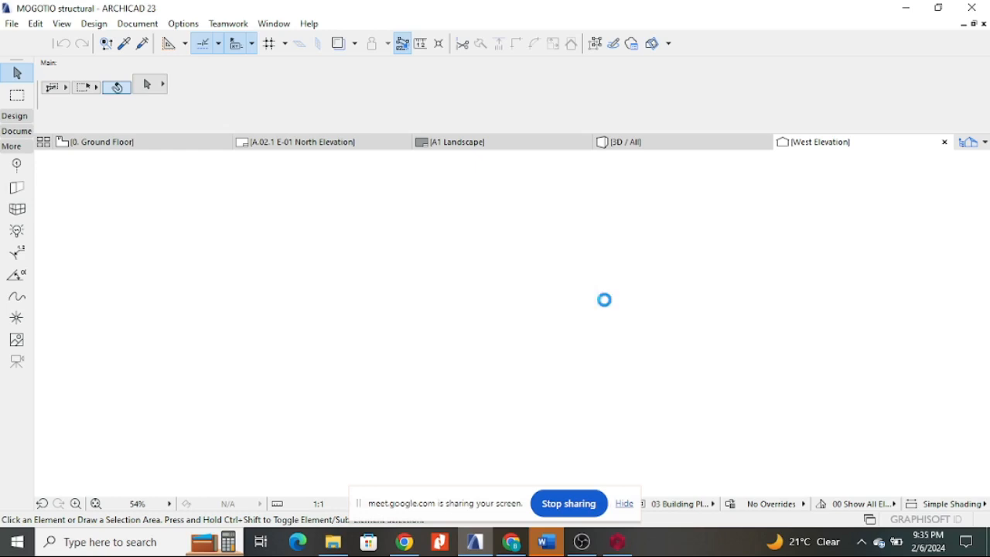
scroll(580, 348, "down", 4)
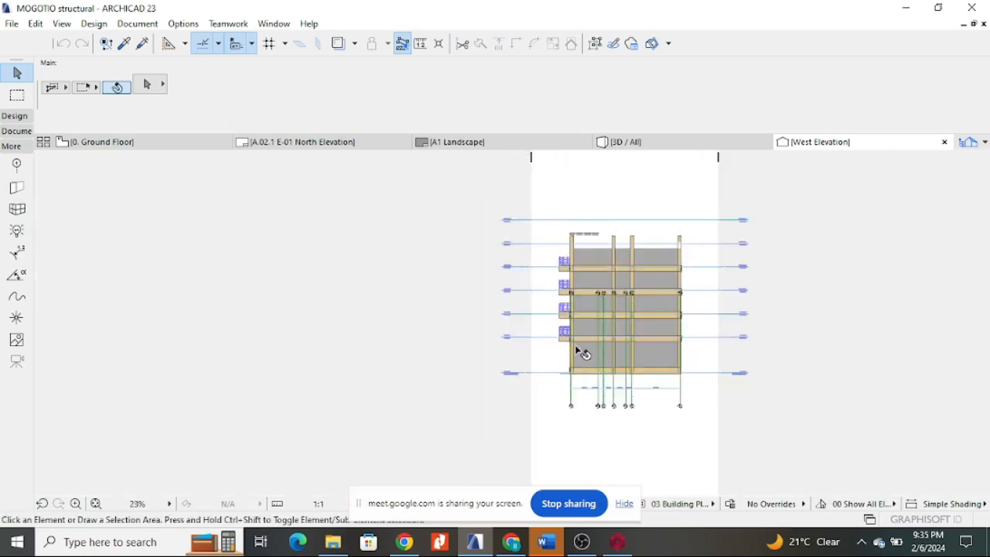
scroll(591, 279, "up", 1)
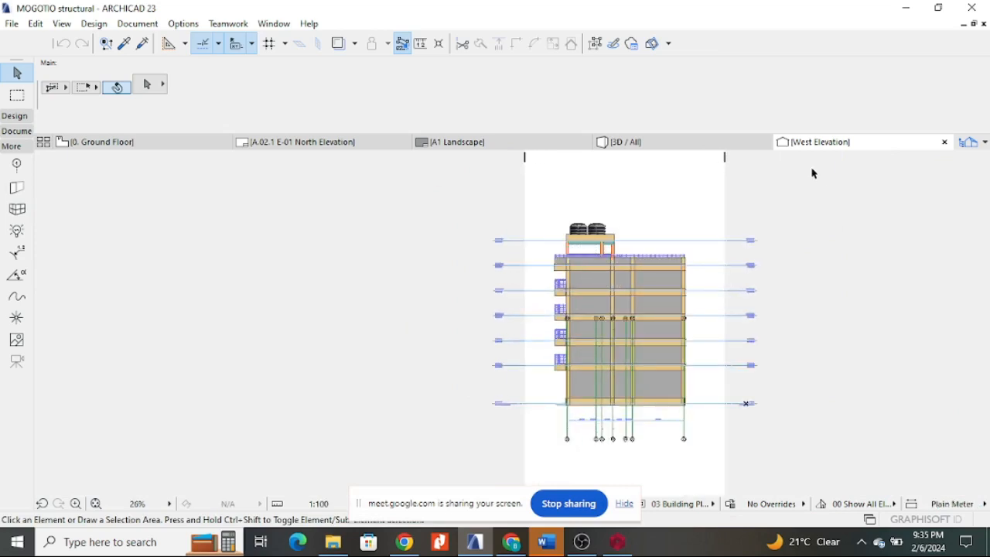
scroll(585, 435, "up", 4)
scroll(621, 382, "down", 3)
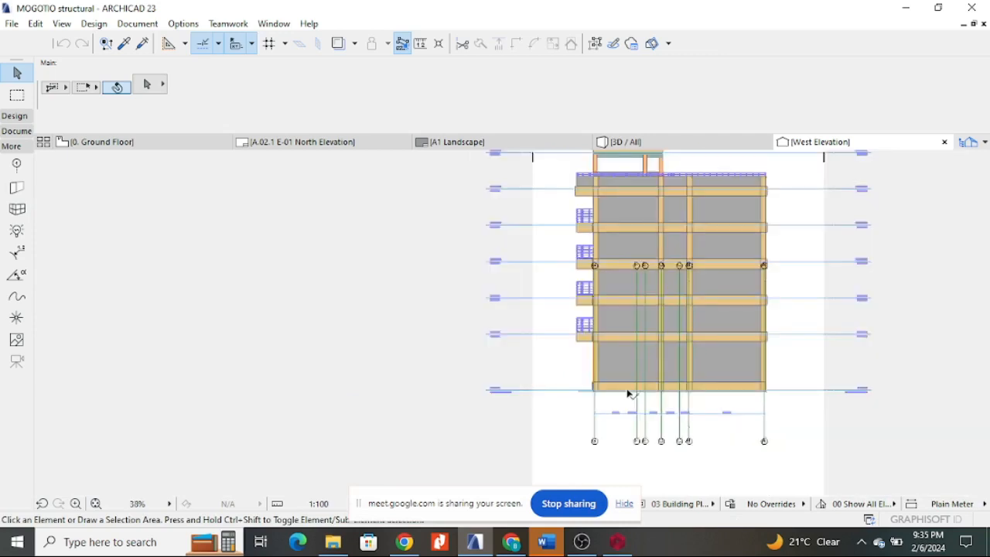
scroll(628, 393, "down", 2)
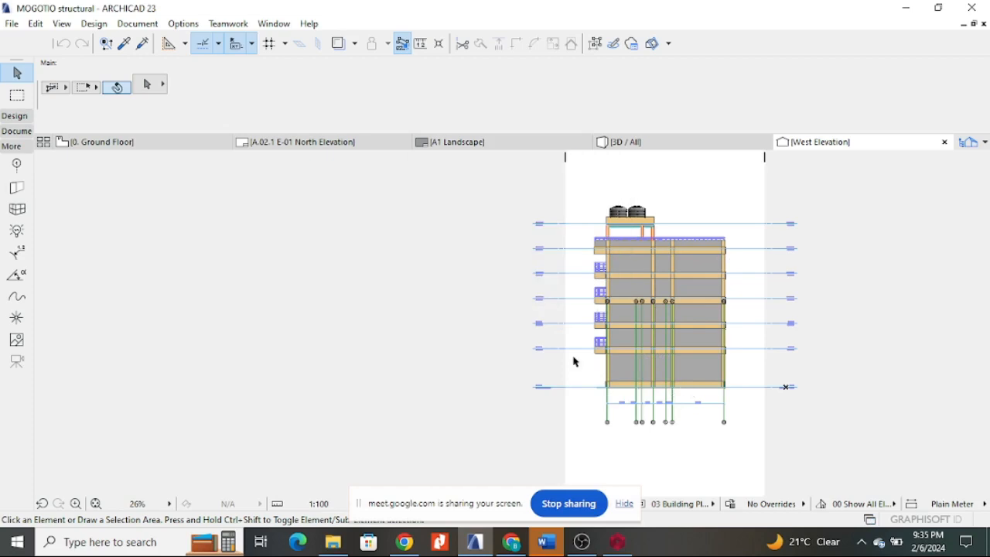
- Read the level marks of the Ground Floor, 1 Story and 2 Story lines in the West Elevation
scroll(548, 382, "up", 2)
scroll(533, 402, "up", 3)
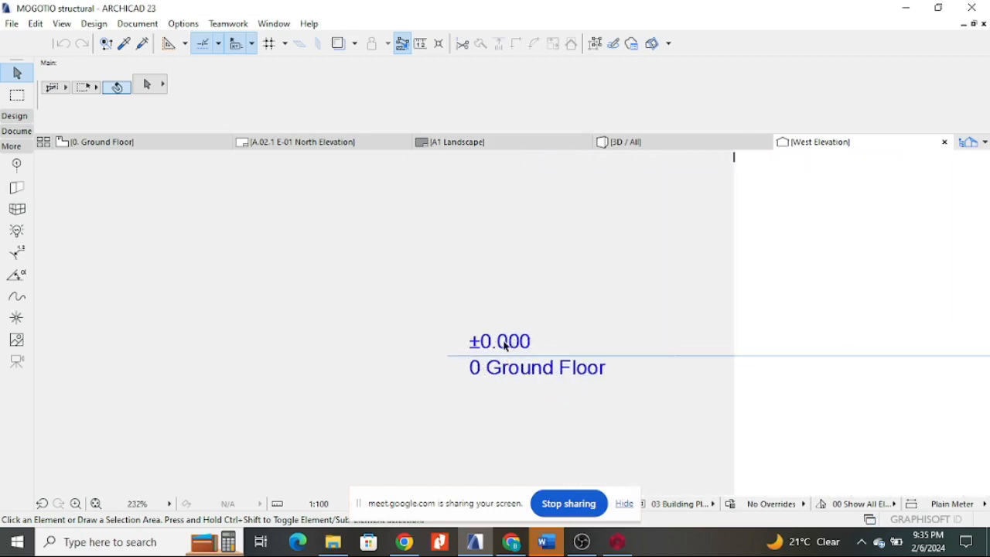
scroll(475, 400, "down", 4)
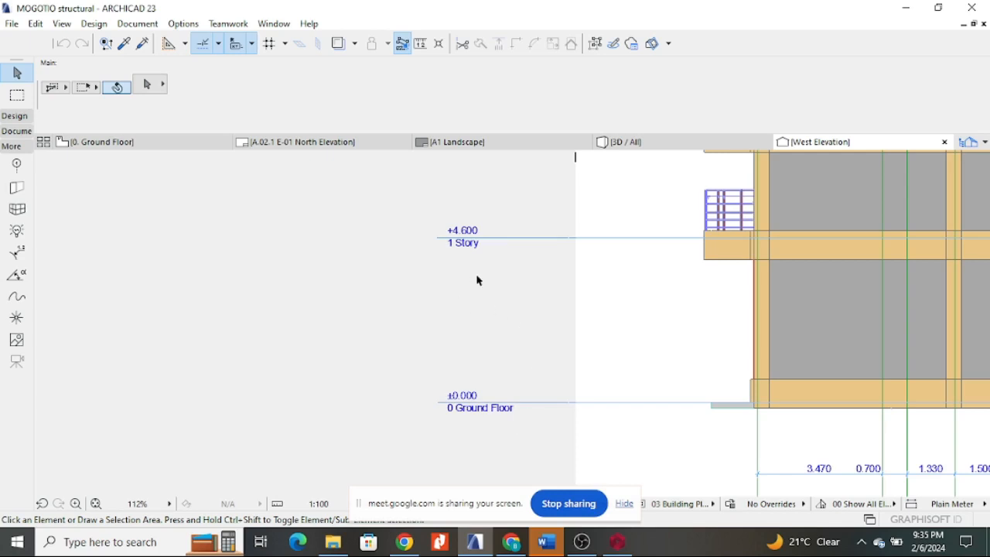
scroll(475, 222, "up", 8)
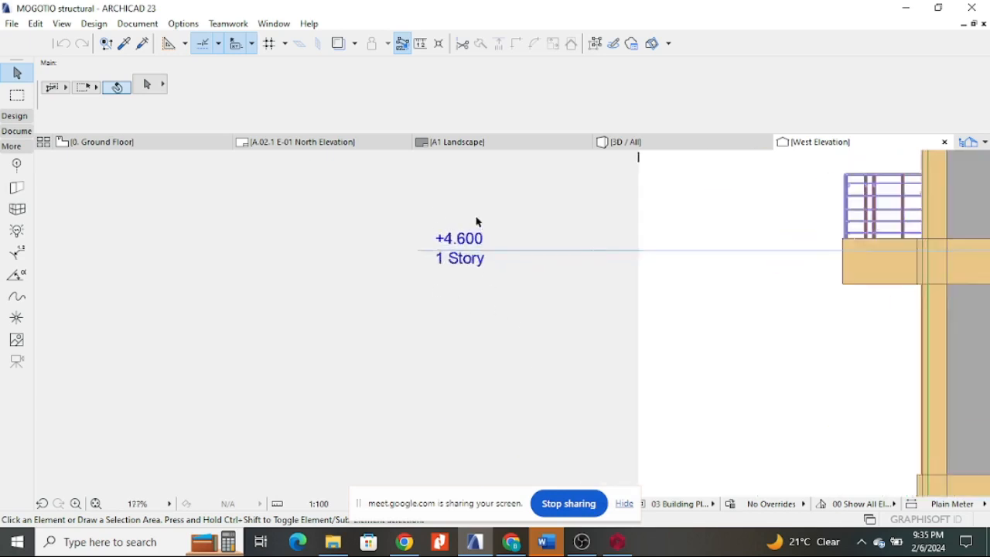
scroll(426, 241, "down", 10)
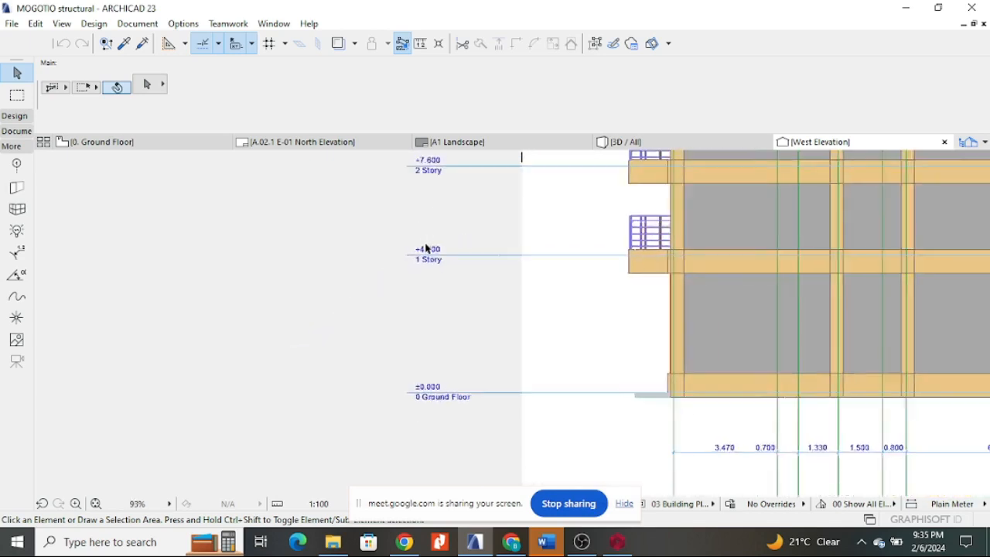
scroll(466, 256, "up", 4)
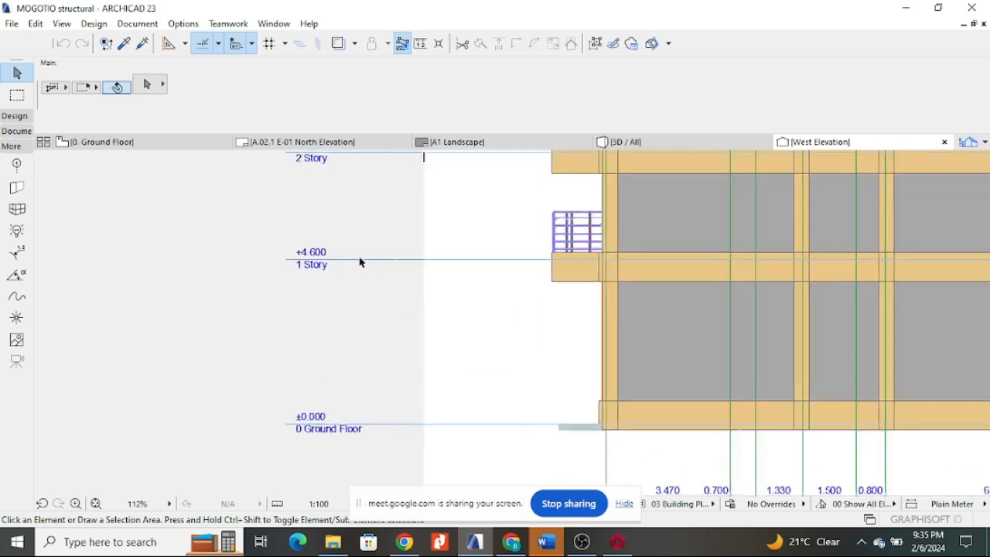
scroll(394, 382, "down", 4)
scroll(382, 283, "up", 4)
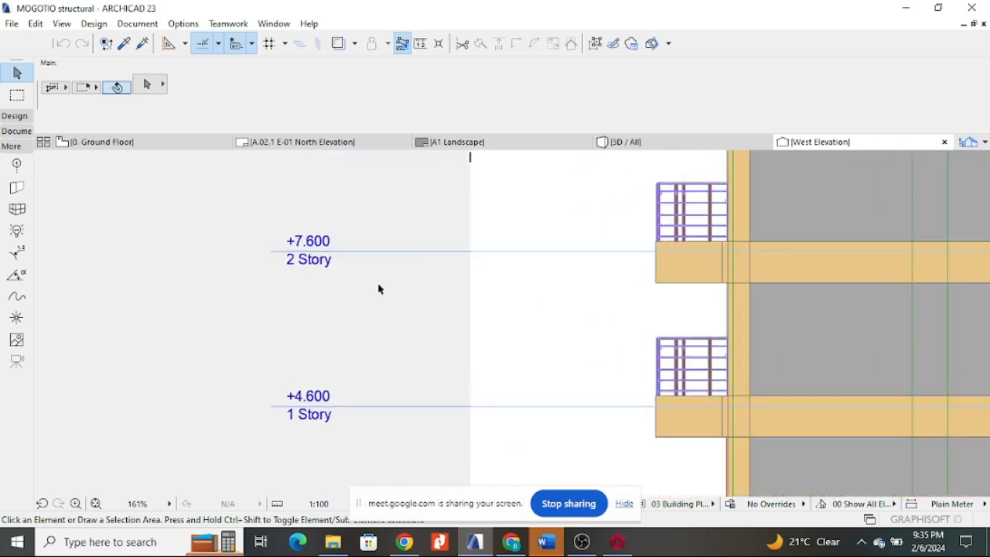
scroll(464, 294, "down", 2)
scroll(336, 349, "up", 2)
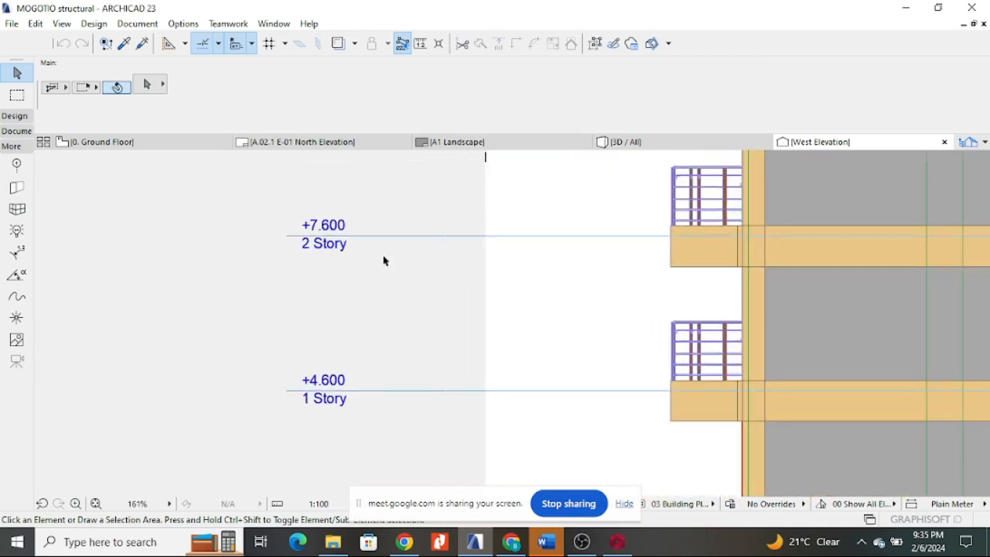
- Read the level marks from 3 Story up to 6 Story at the water tank platform in the West Elevation
scroll(383, 261, "down", 5)
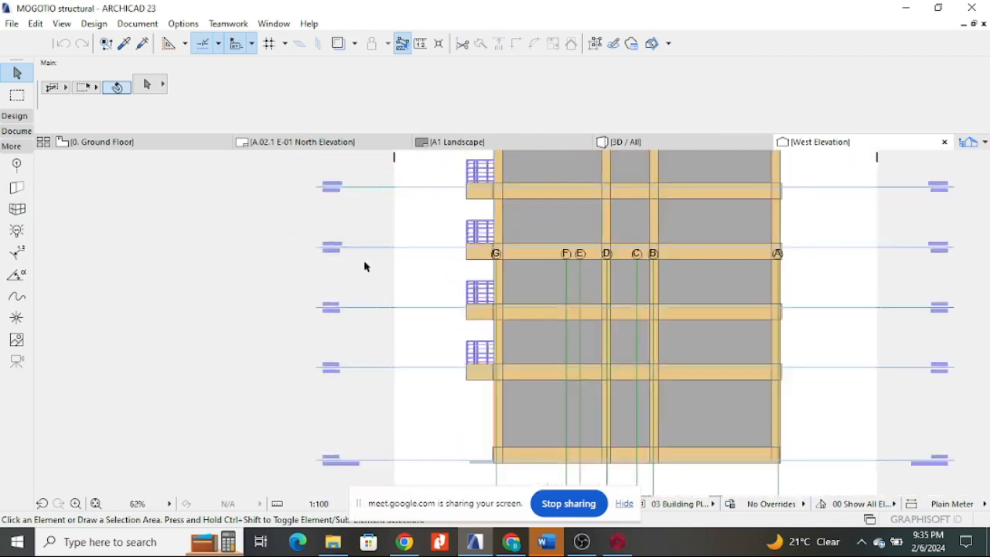
scroll(365, 266, "up", 3)
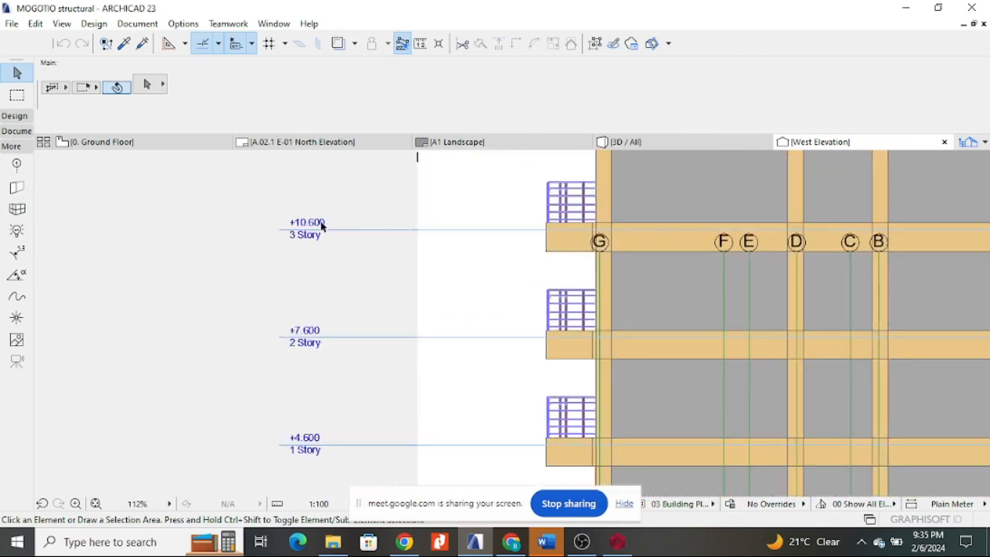
scroll(342, 292, "down", 3)
scroll(336, 291, "up", 1)
scroll(336, 291, "up", 2)
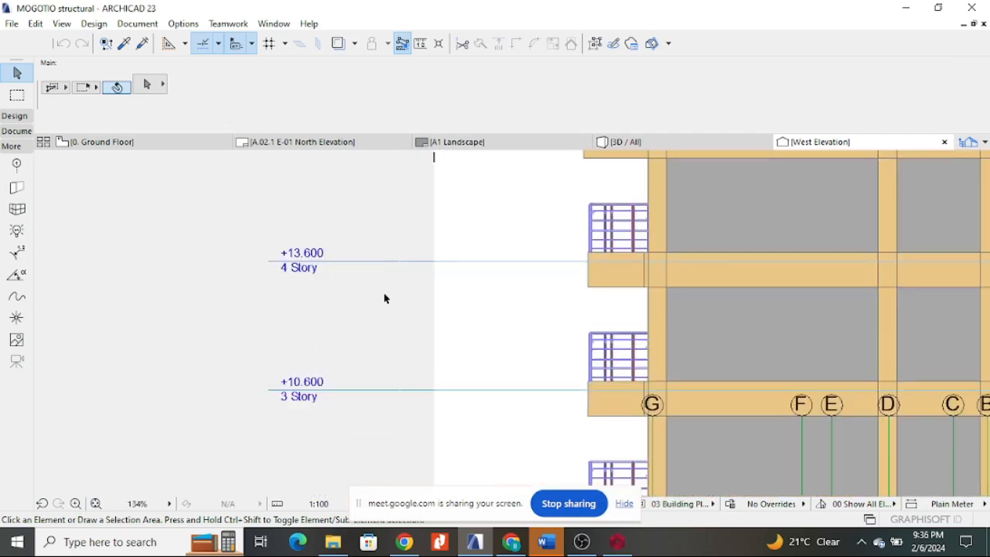
scroll(385, 299, "down", 3)
scroll(292, 315, "up", 3)
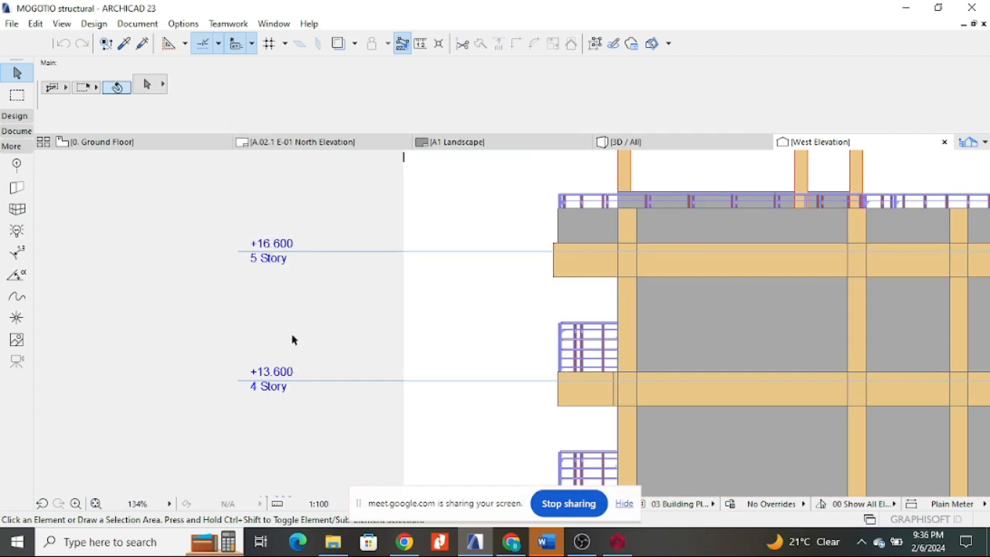
scroll(429, 332, "down", 3)
scroll(299, 293, "up", 3)
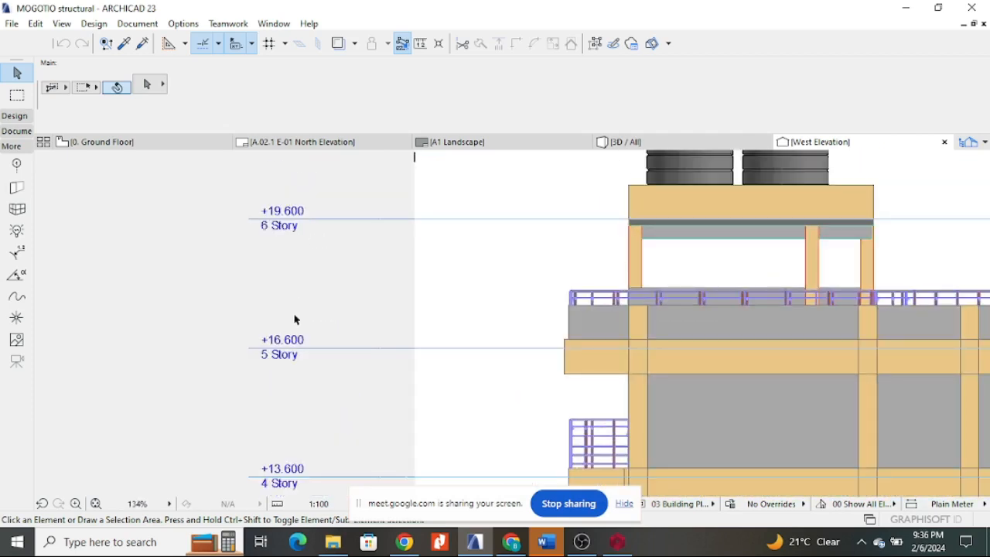
scroll(475, 286, "down", 3)
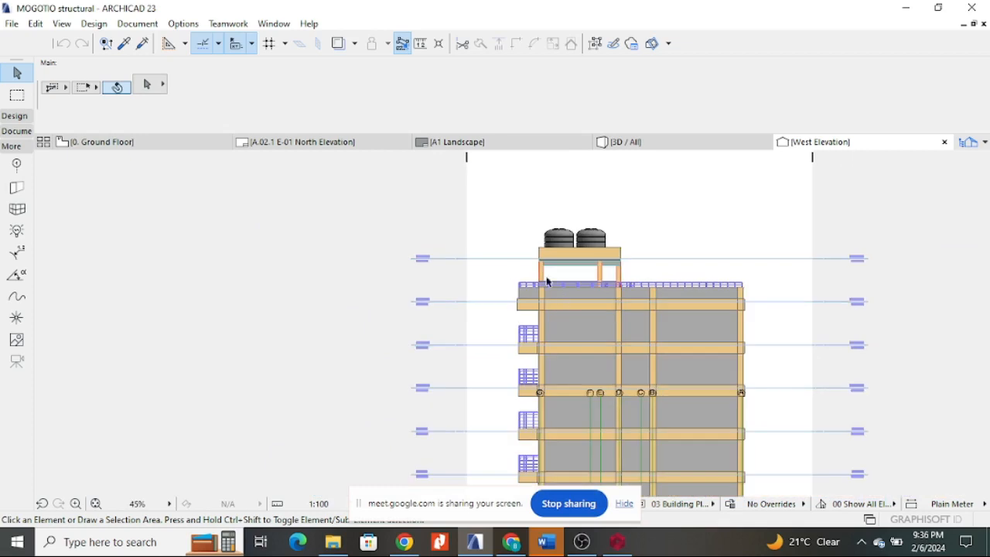
- Review the full West Elevation again and recheck the level mark of 1 Story
scroll(547, 282, "down", 3)
scroll(544, 270, "up", 2)
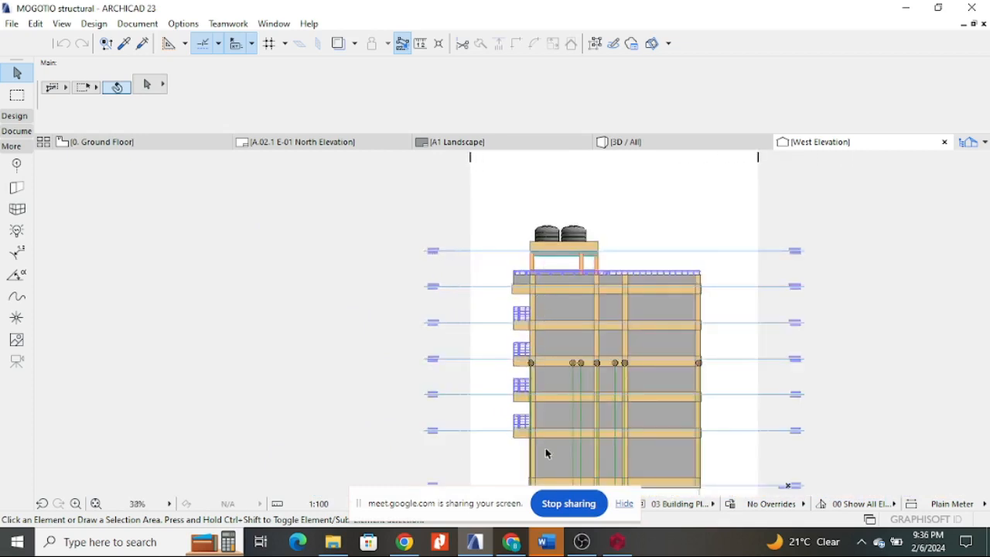
scroll(545, 456, "up", 3)
scroll(513, 310, "down", 3)
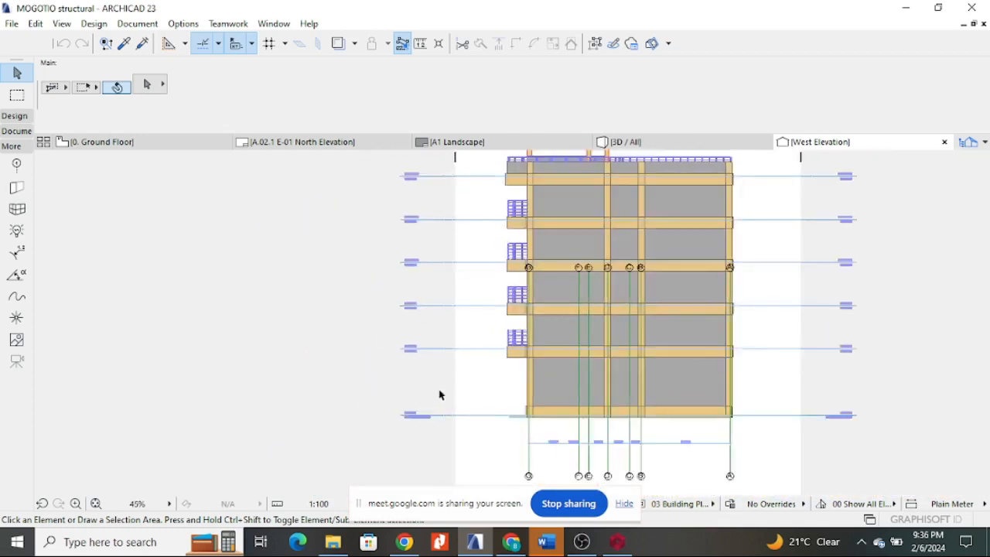
scroll(440, 395, "up", 5)
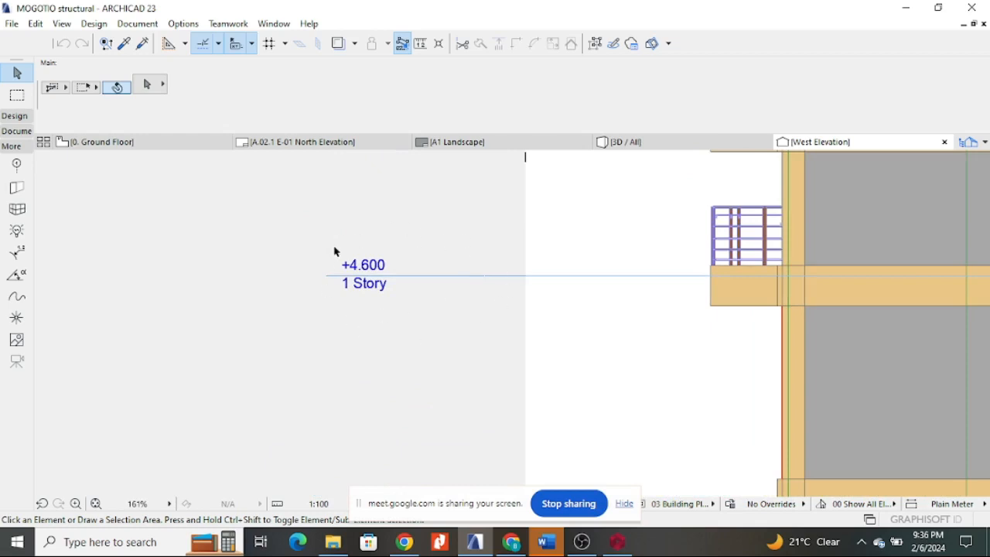
scroll(523, 284, "down", 7)
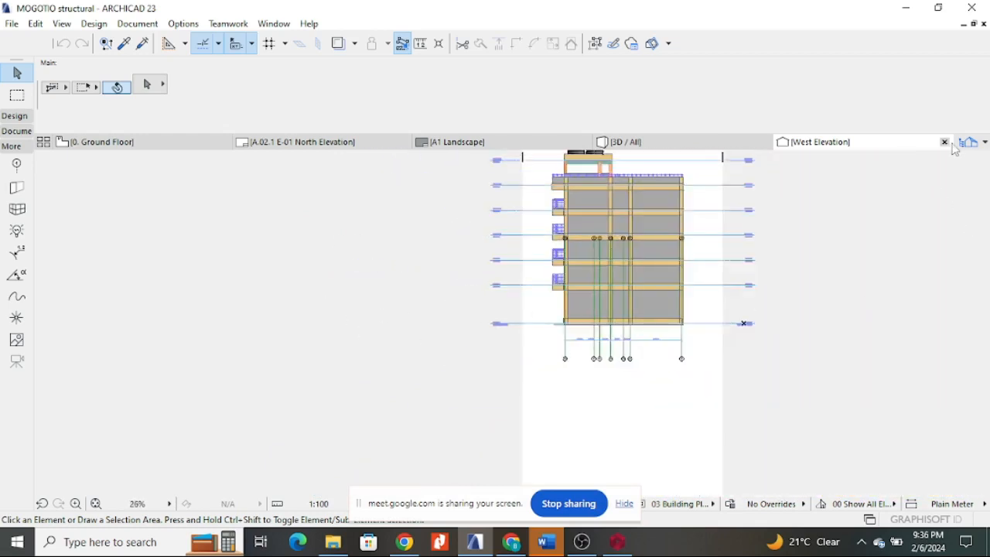
- Browse the project map's stories, sections and elevations, and open the South Elevation
left_click(980, 143)
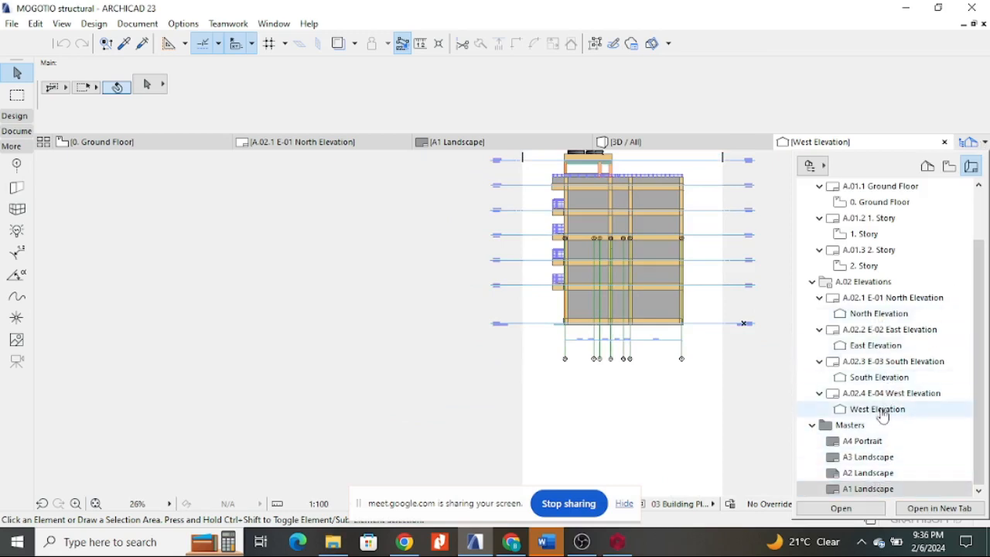
left_click(927, 166)
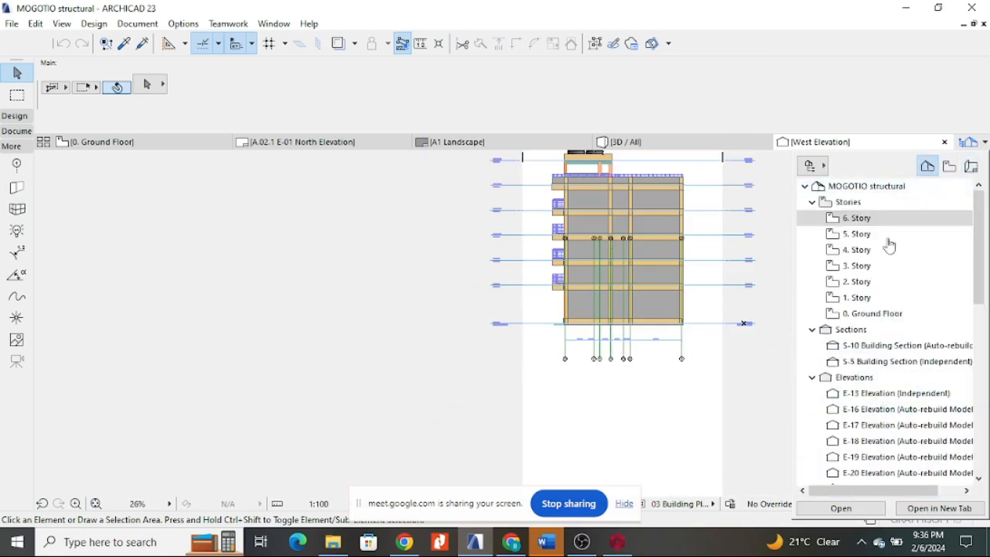
scroll(897, 352, "down", 3)
scroll(899, 361, "up", 3)
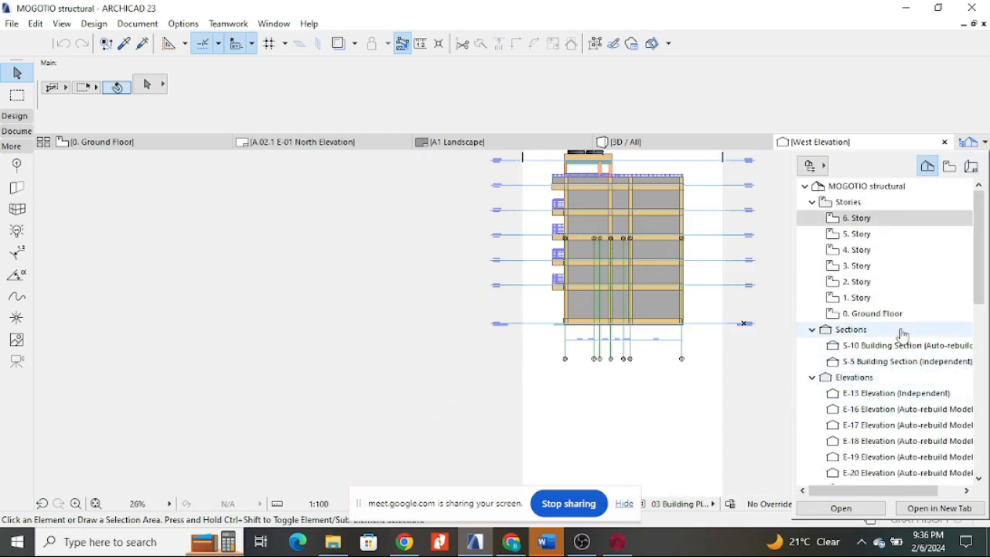
scroll(902, 333, "down", 2)
scroll(918, 343, "down", 3)
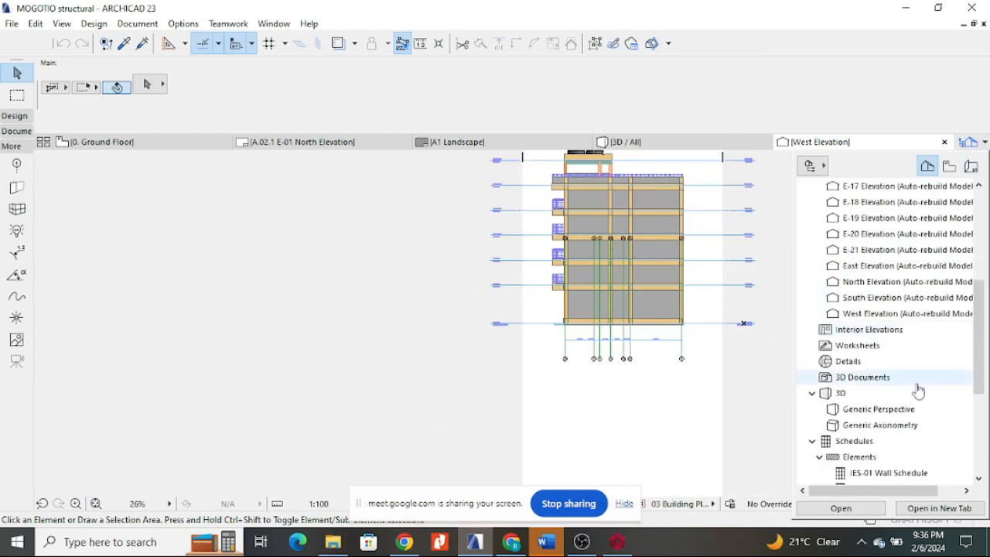
double_click(876, 298)
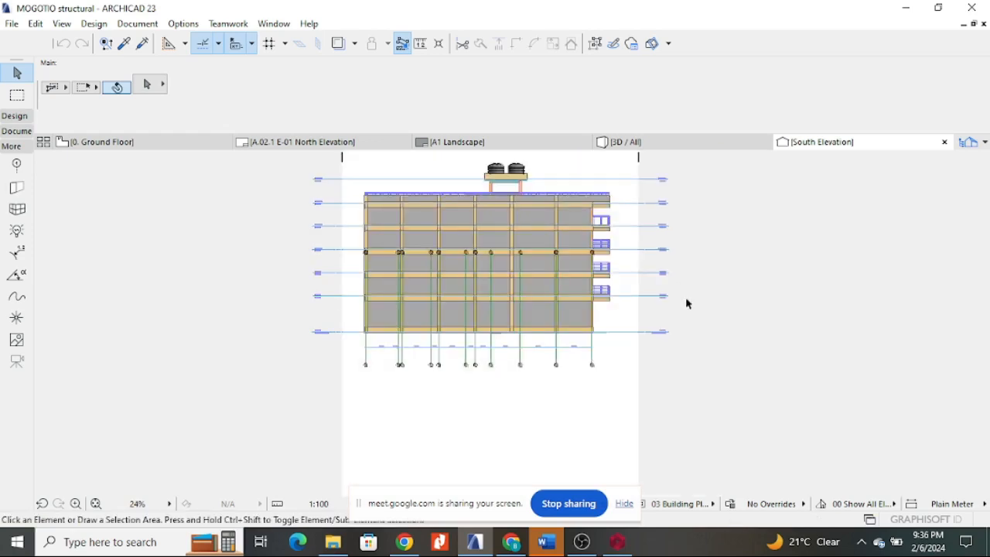
- Inspect the 1 Story level mark and the lower storeys with their grid lines in the South Elevation
scroll(282, 307, "up", 3)
scroll(358, 301, "down", 2)
scroll(375, 309, "up", 5)
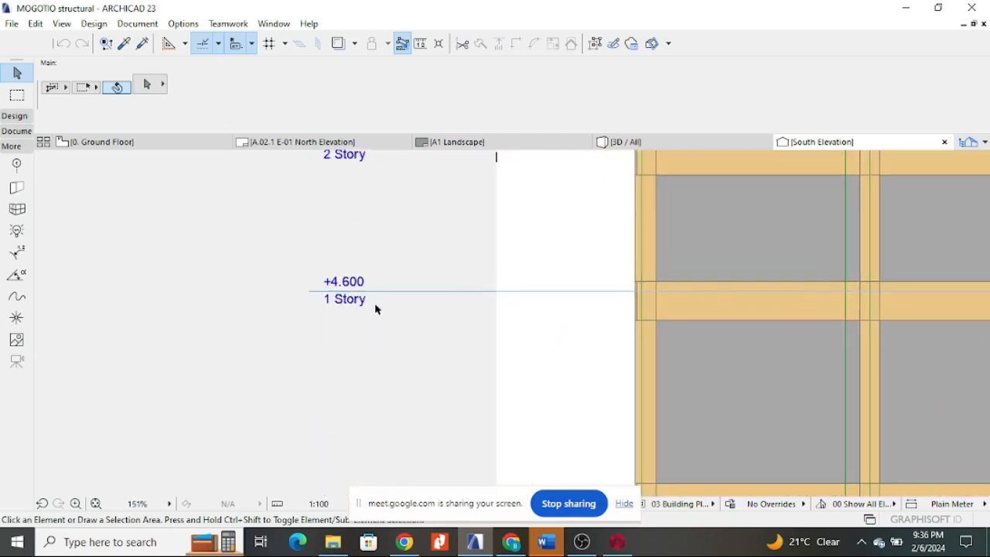
scroll(315, 282, "down", 4)
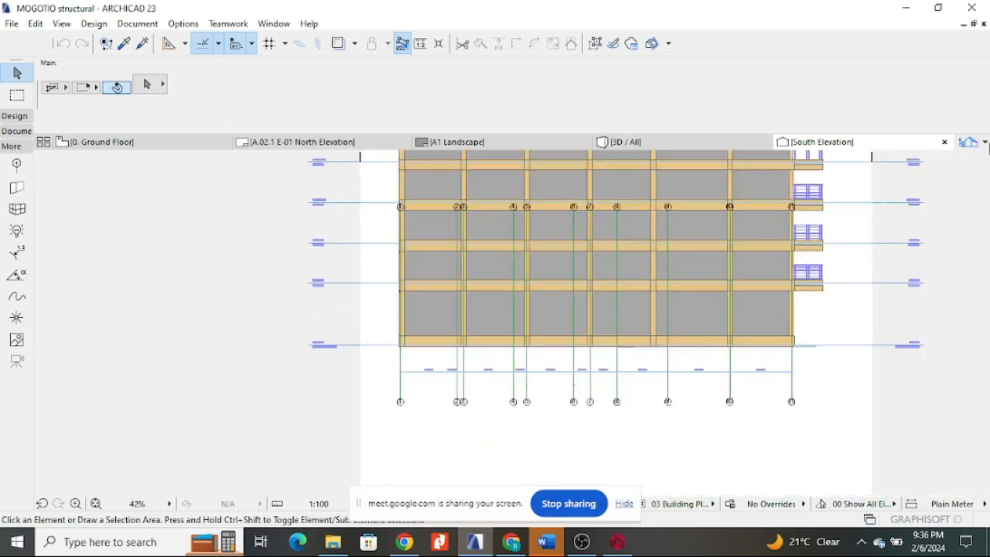
- Open the North Elevation from the project map, looking briefly at the structural design process PDF before returning to ARCHICAD
left_click(982, 142)
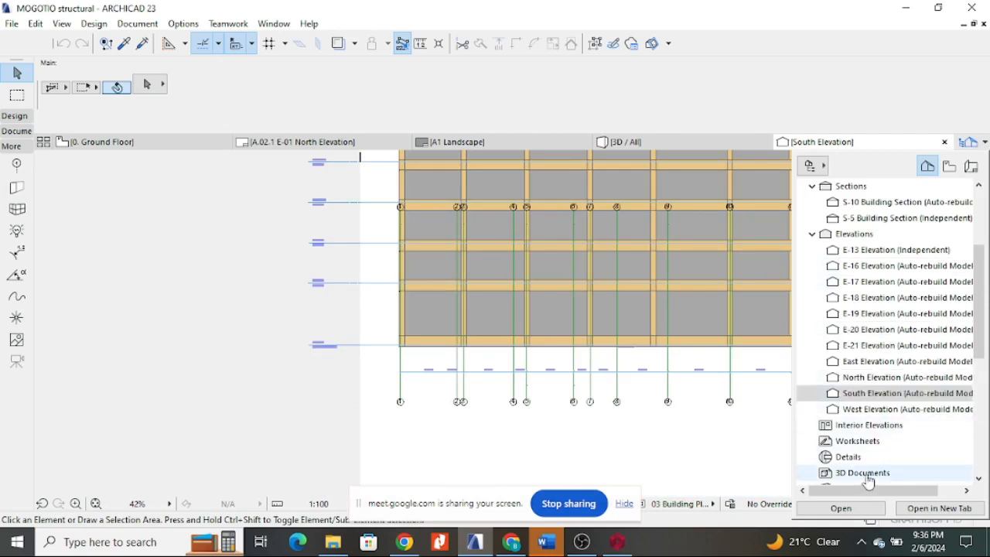
left_click(873, 377)
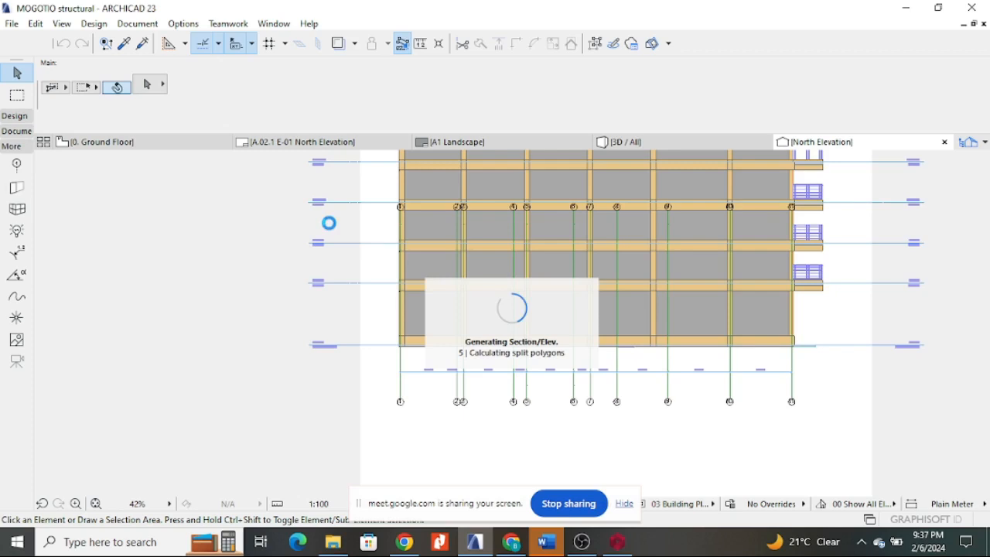
key("alt+Tab")
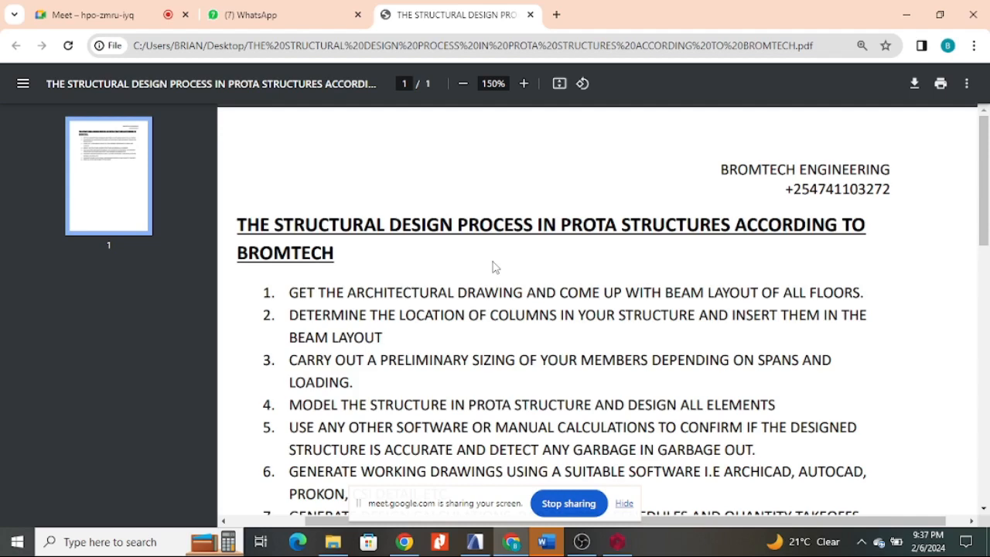
left_click(476, 543)
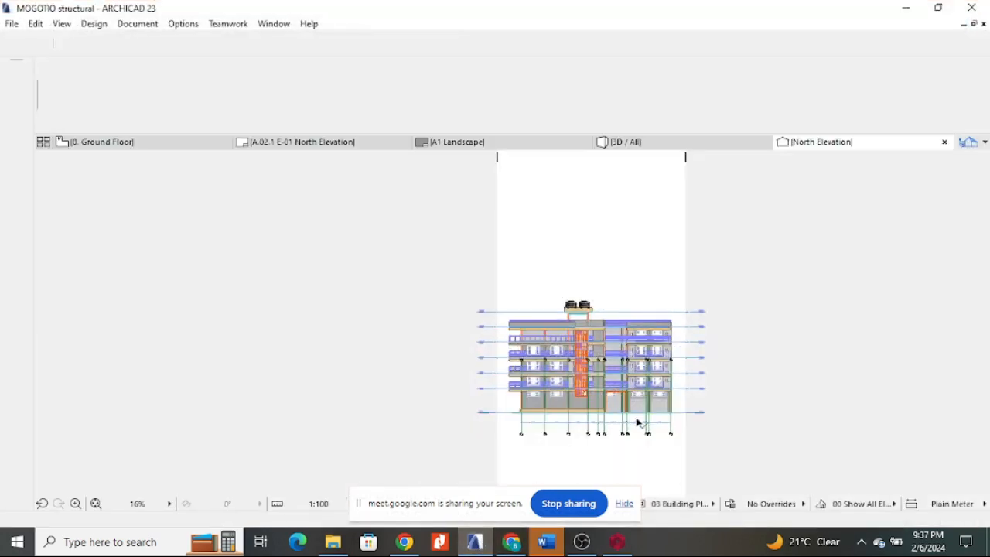
- Review the whole North Elevation, including its story levels and the grid lines and dimensions below the ground floor
scroll(673, 413, "up", 5)
scroll(673, 412, "up", 2)
scroll(433, 342, "down", 6)
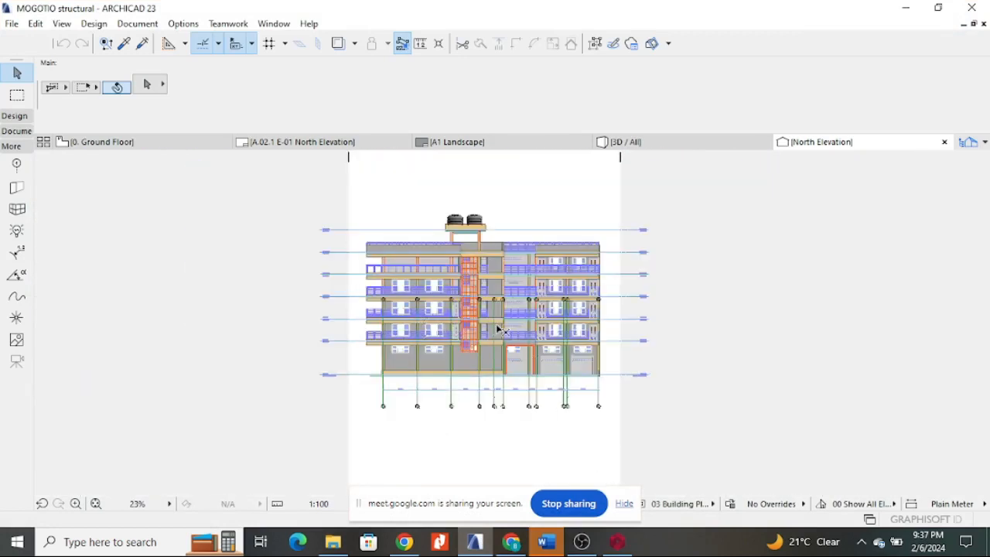
scroll(410, 325, "up", 1)
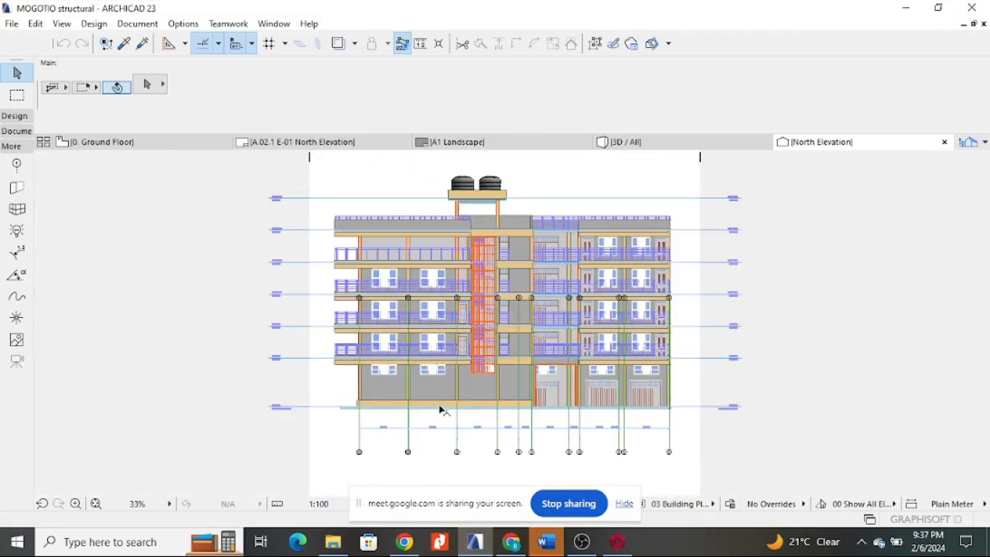
scroll(457, 387, "up", 5)
scroll(452, 361, "down", 2)
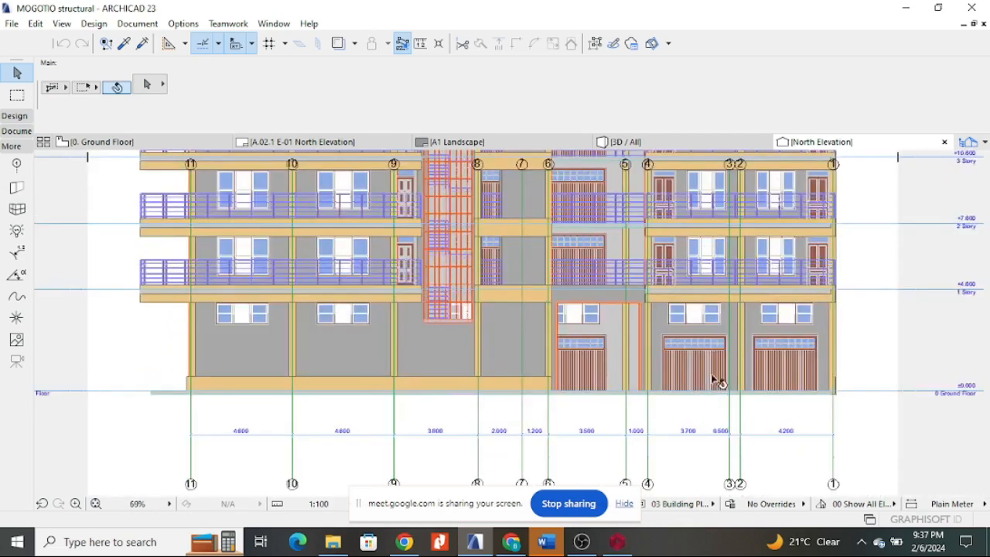
- Inspect the ground-floor doors, windows, columns and 1 Story beams in the North Elevation, then review the full elevation again
scroll(696, 364, "up", 4)
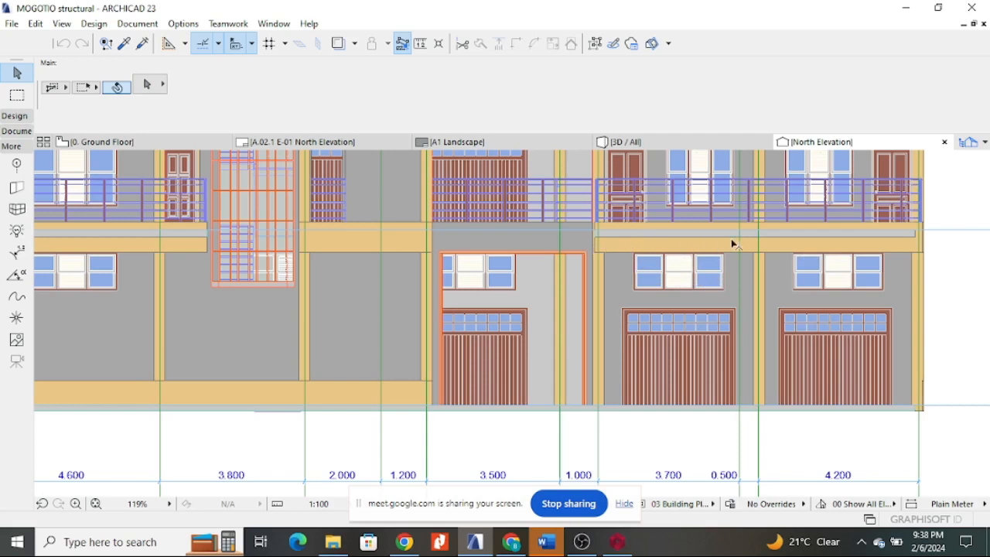
scroll(688, 323, "down", 3)
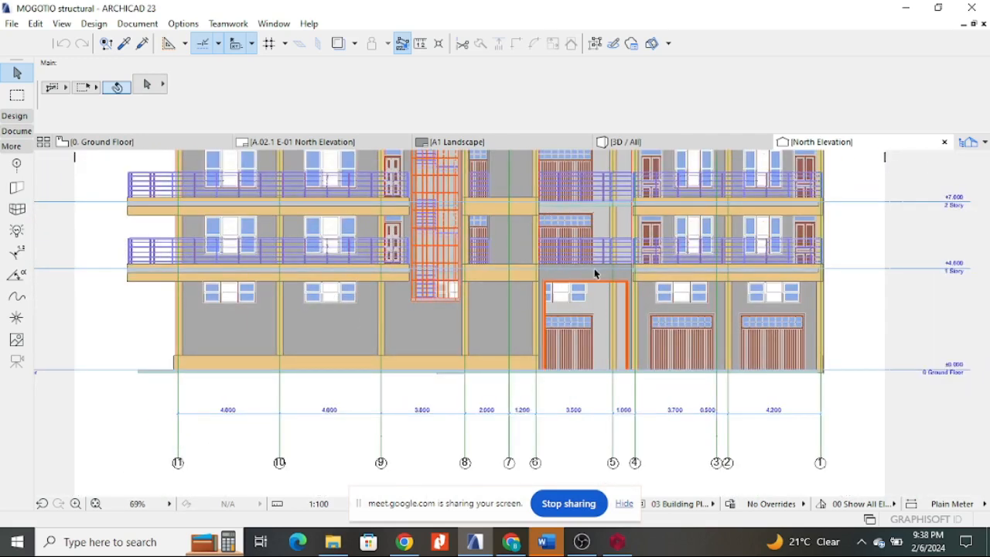
scroll(696, 283, "up", 5)
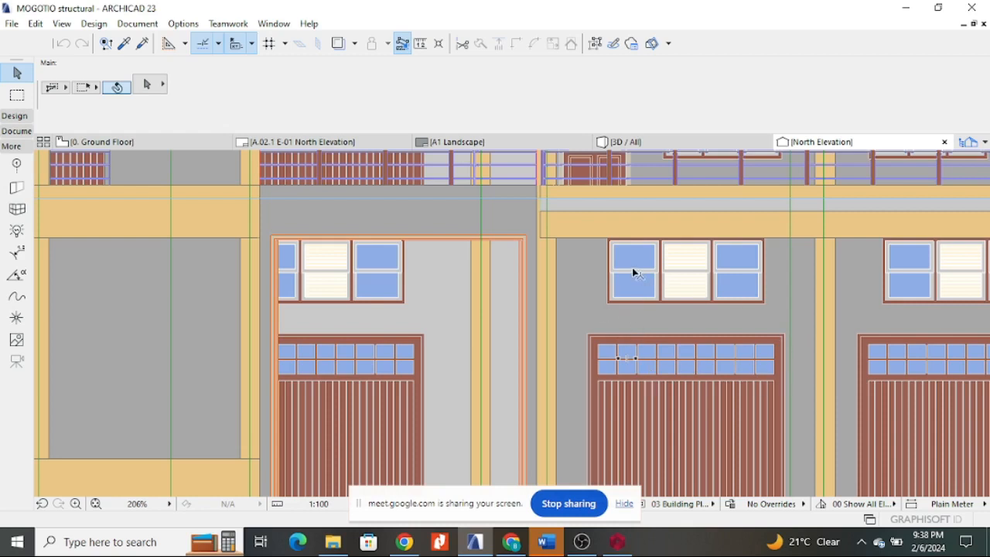
scroll(632, 272, "down", 2)
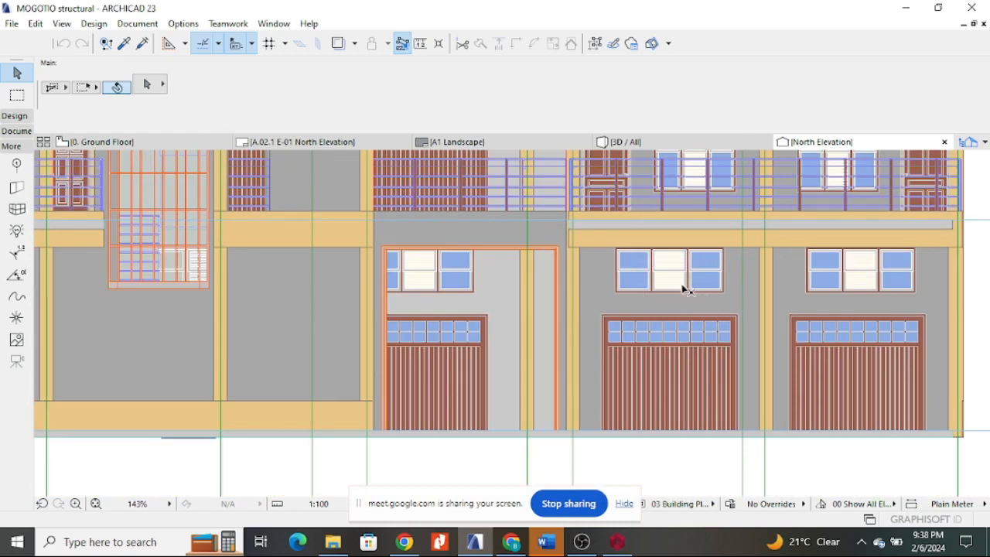
scroll(683, 283, "down", 10)
scroll(572, 232, "up", 2)
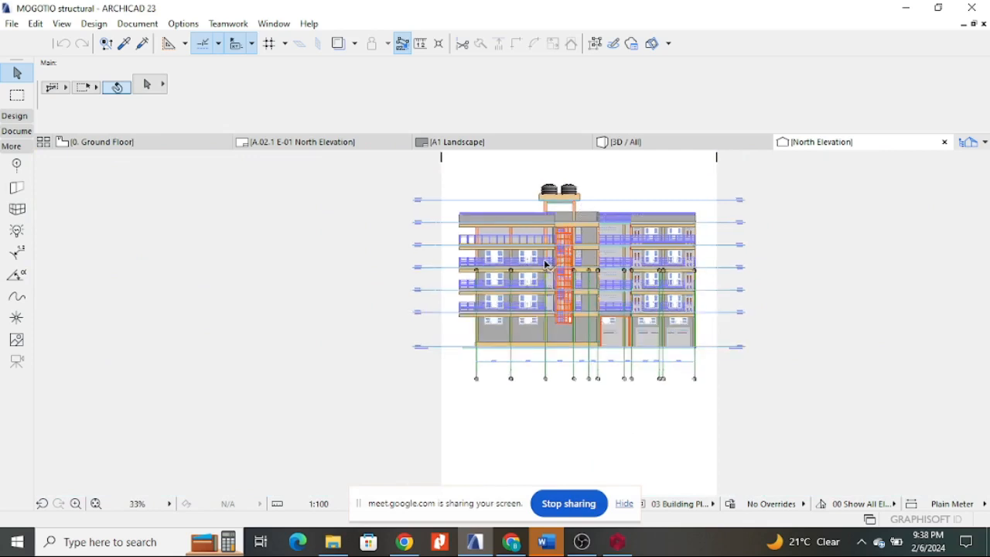
- Return to the Ground Floor plan and examine the columns and beams around the staircase and the front bays
left_click(124, 142)
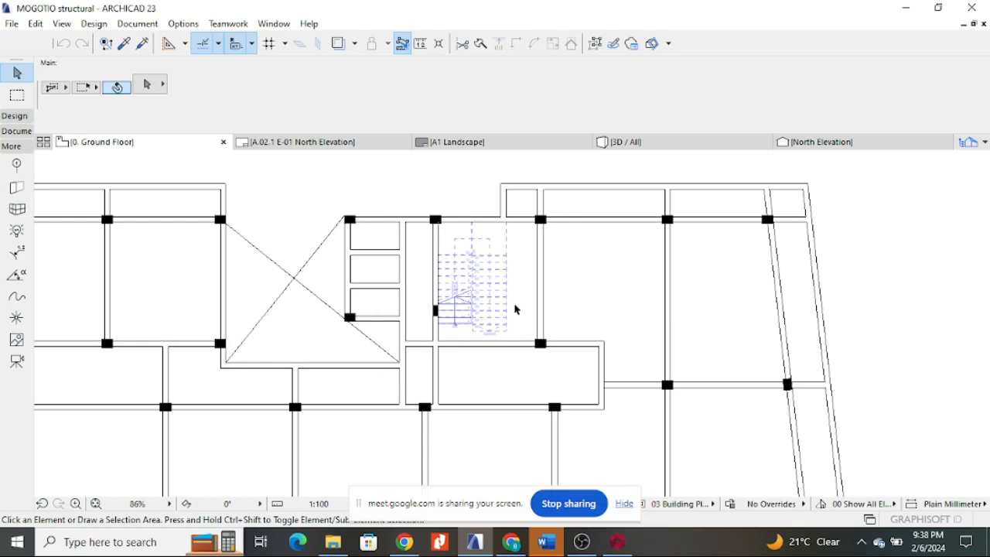
scroll(488, 275, "down", 2)
scroll(511, 341, "up", 5)
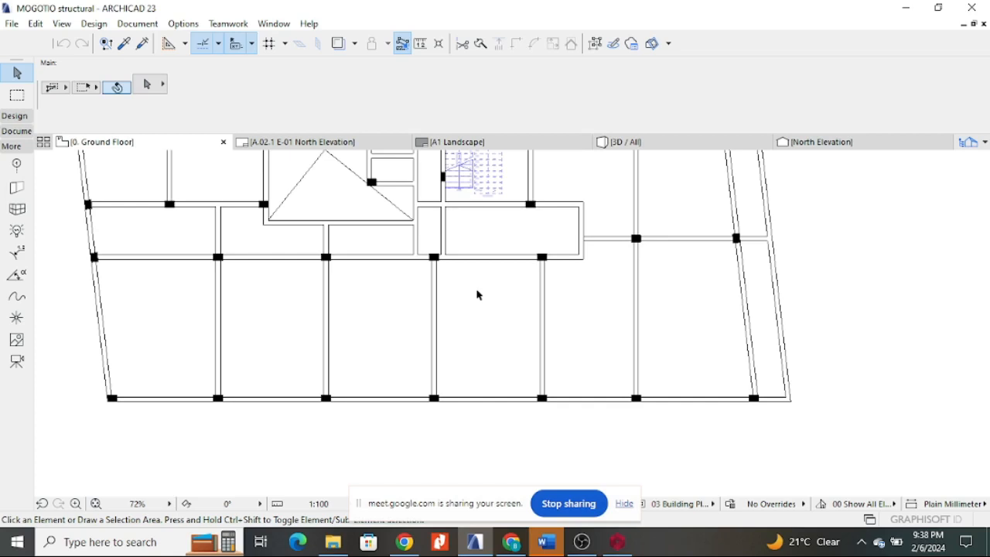
- Measure from the corner of a column on the front edge beam in the beam layout, then end the measurement
left_click(420, 44)
scroll(423, 399, "up", 1)
scroll(422, 399, "up", 5)
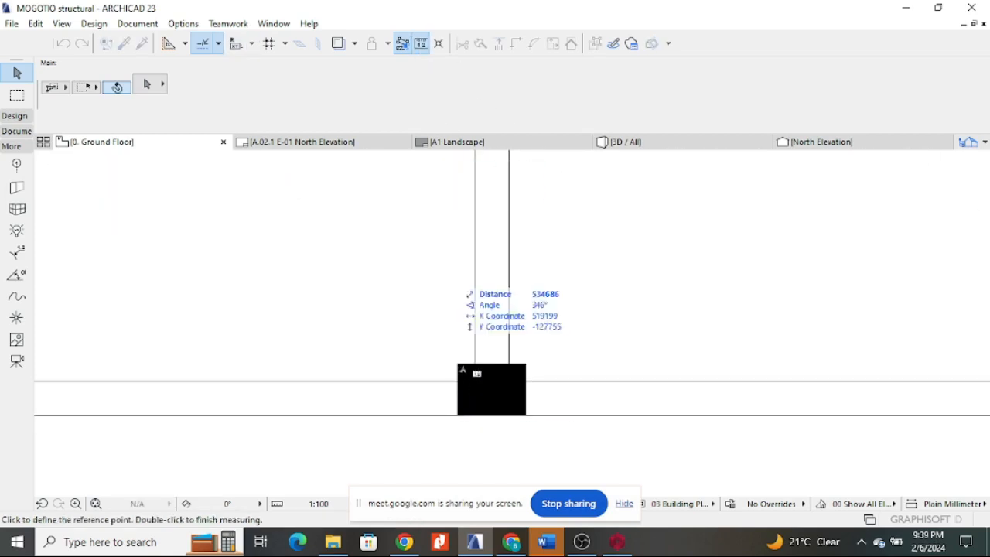
left_click(457, 364)
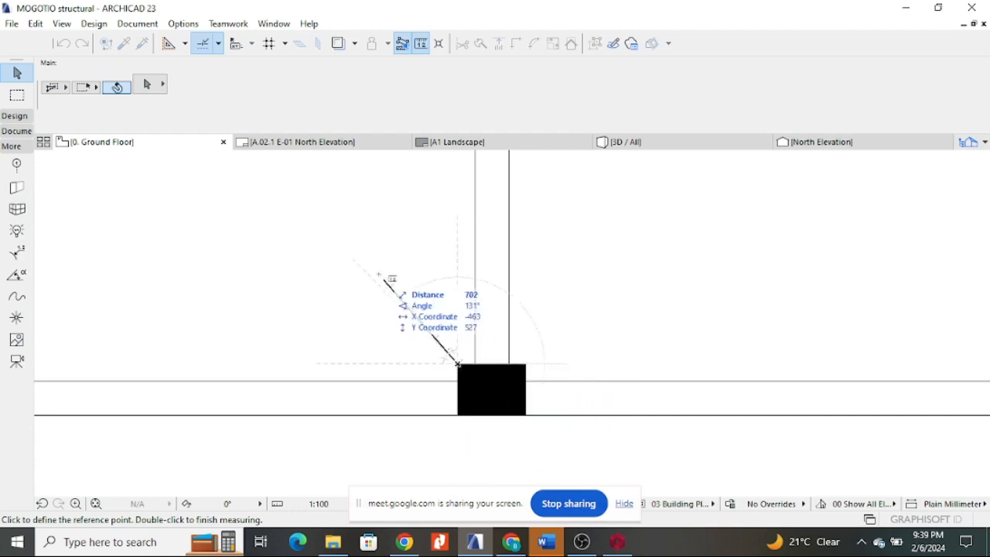
key("Escape")
scroll(410, 364, "down", 3)
scroll(412, 361, "down", 8)
scroll(420, 348, "up", 5)
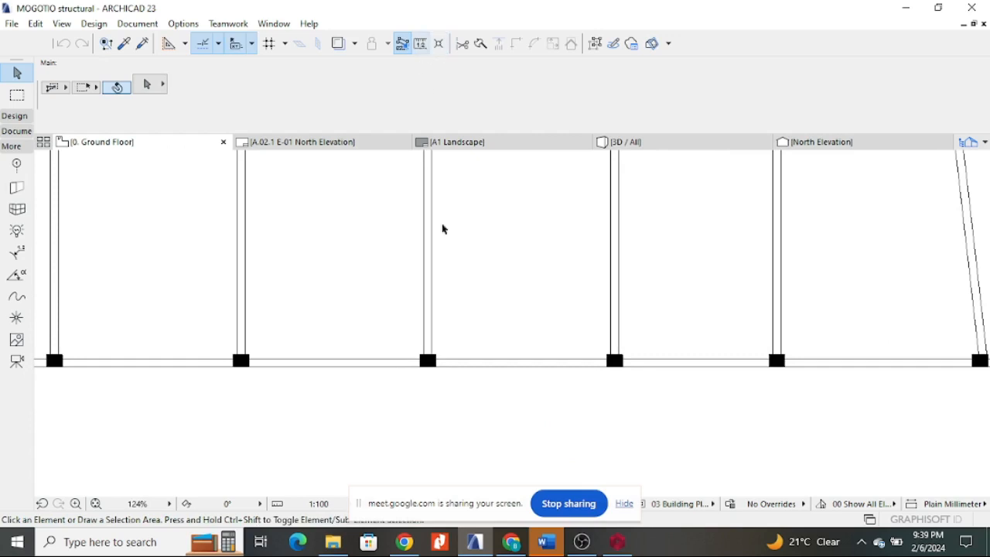
- Measure the beam span between the front edge column and the column directly behind it in the beam layout
scroll(445, 379, "down", 2)
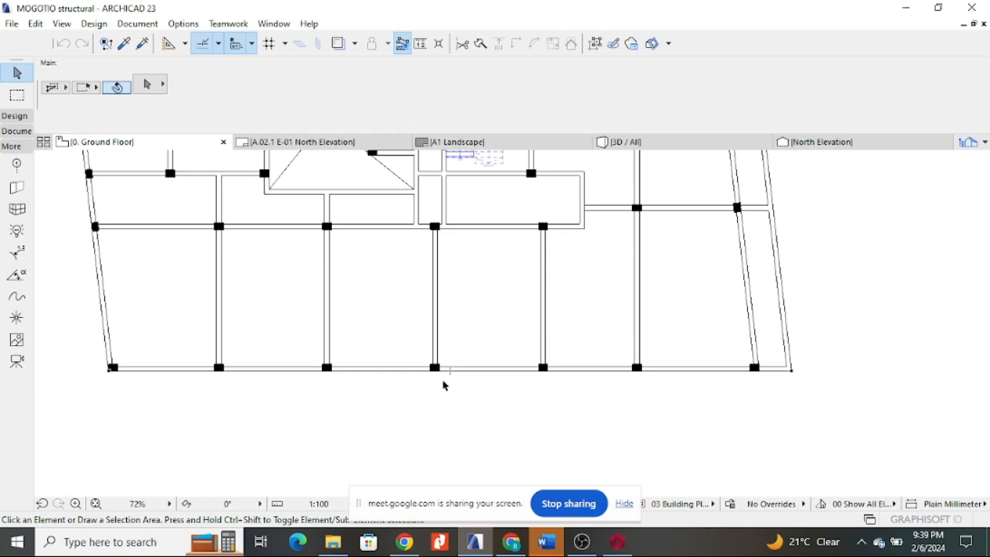
scroll(354, 395, "down", 1)
scroll(353, 394, "down", 1)
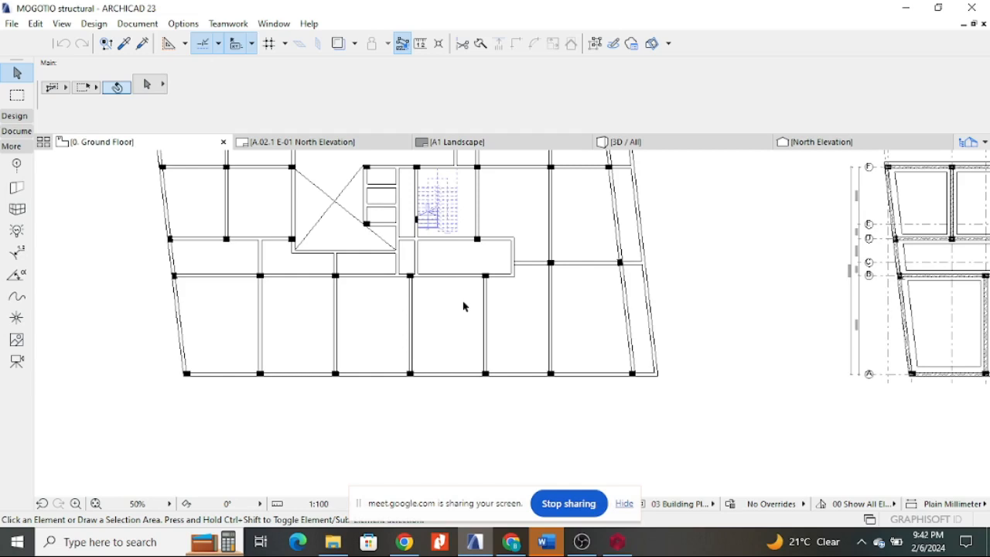
scroll(494, 324, "down", 2)
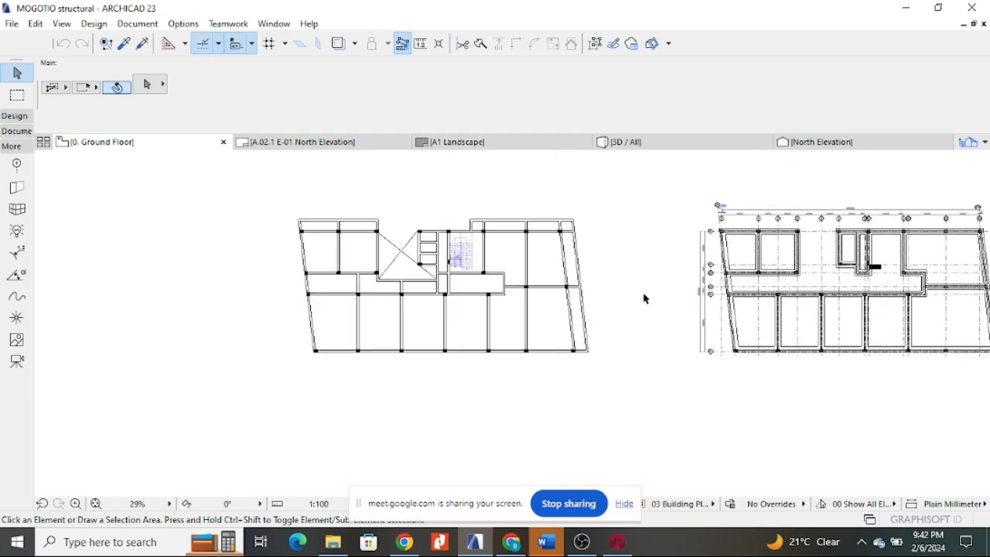
scroll(518, 304, "down", 2)
scroll(534, 329, "up", 7)
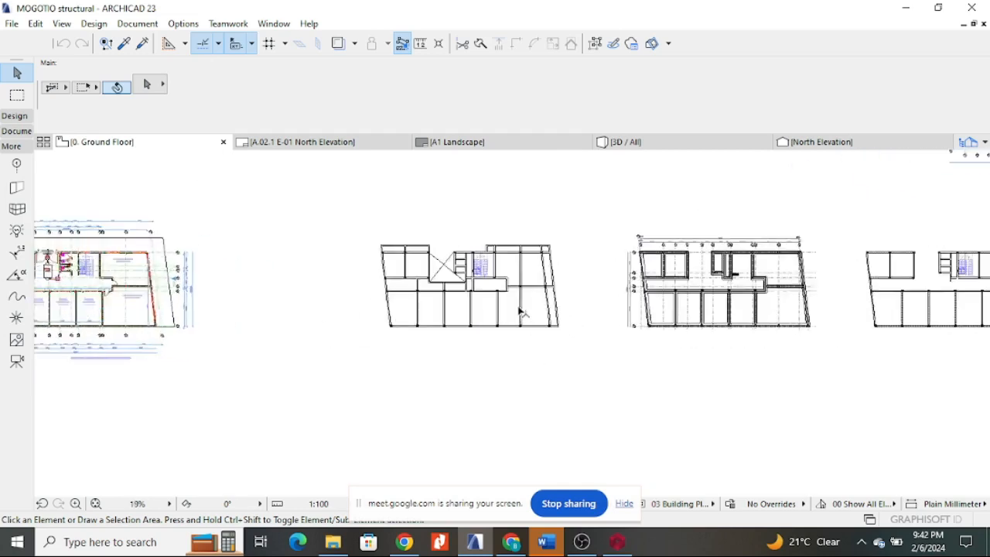
scroll(453, 380, "up", 2)
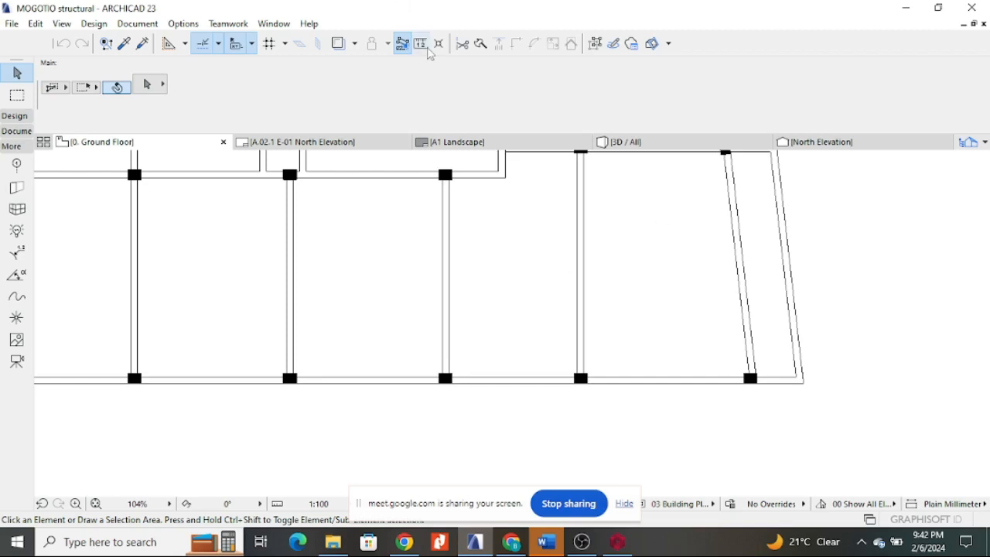
left_click(421, 43)
left_click(447, 379)
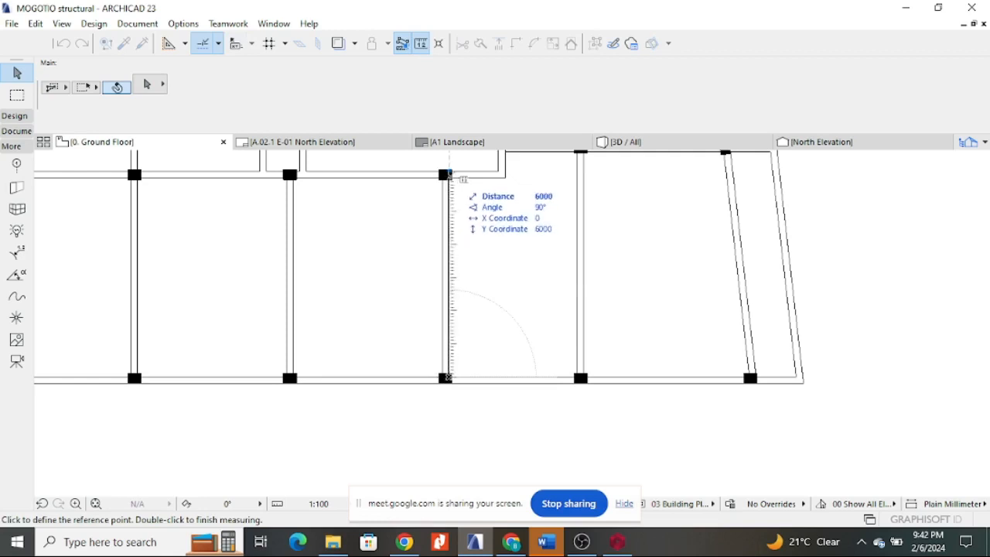
key("Escape")
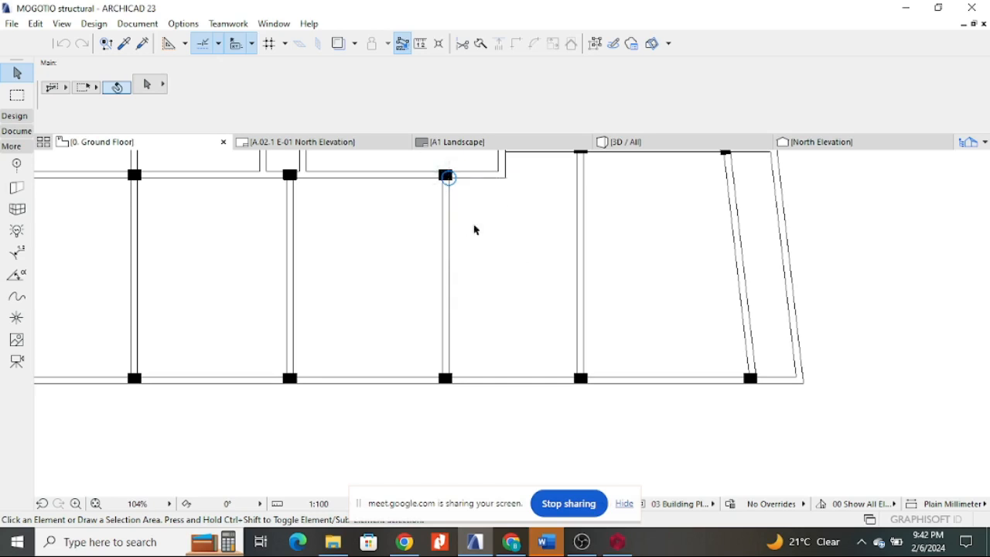
- Examine the column and beam junctions, the staircase bay and the slanted side beams, and compare the layout with the neighbouring plans
scroll(468, 216, "up", 3)
scroll(430, 259, "down", 4)
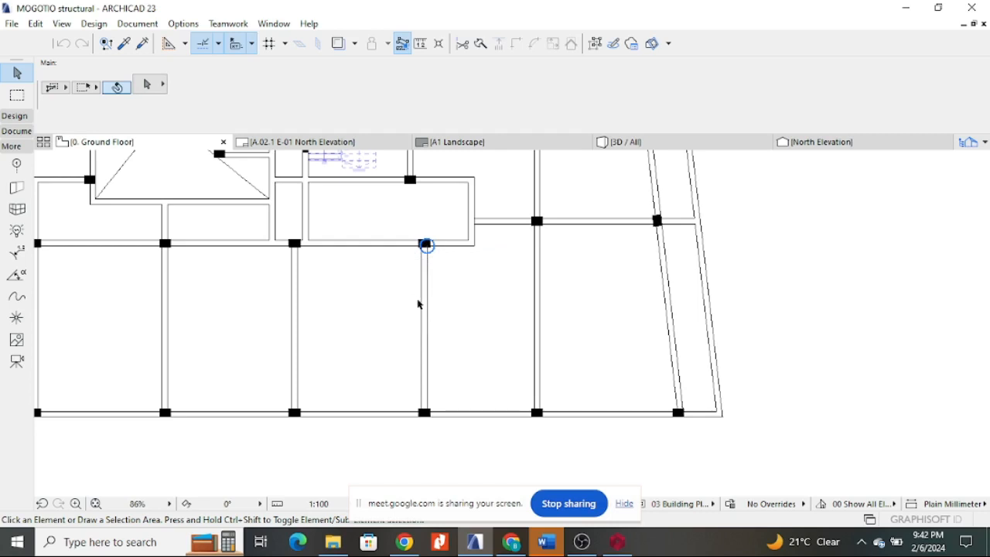
scroll(429, 244, "up", 1)
scroll(429, 243, "up", 3)
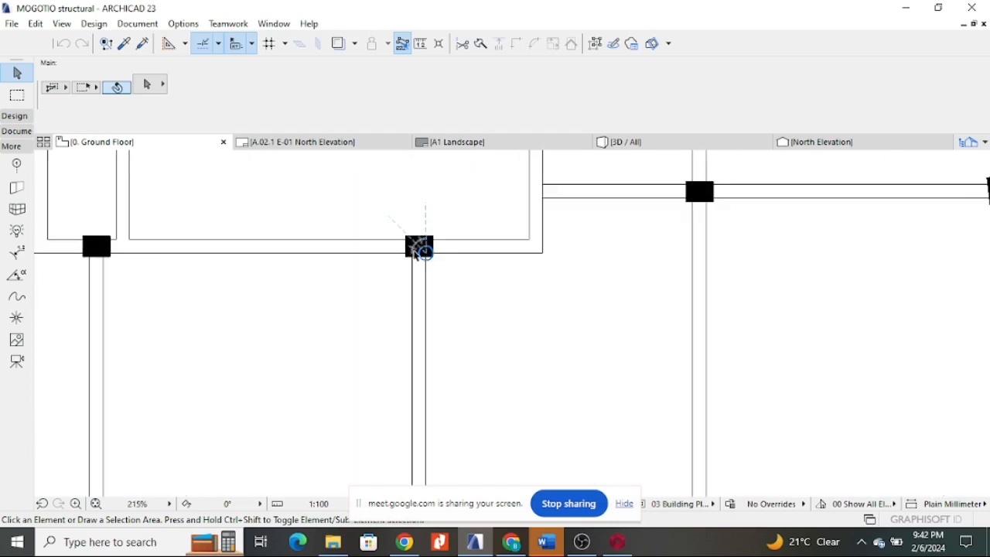
scroll(401, 267, "down", 7)
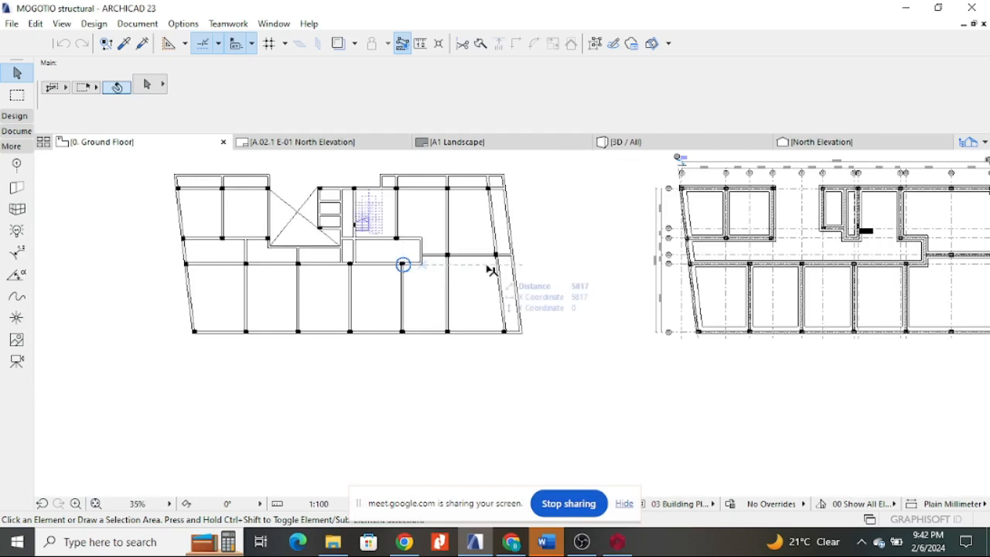
scroll(369, 287, "down", 1)
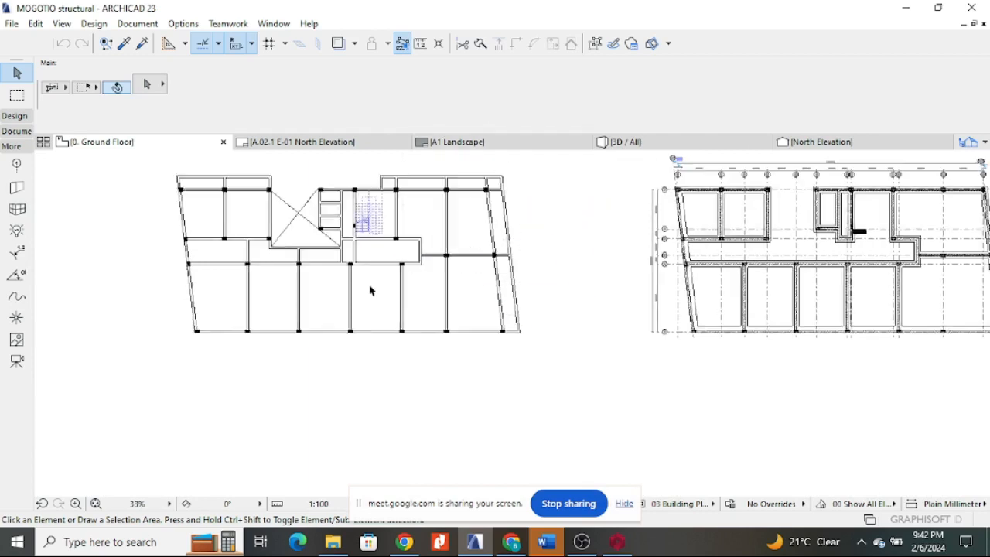
scroll(410, 236, "up", 5)
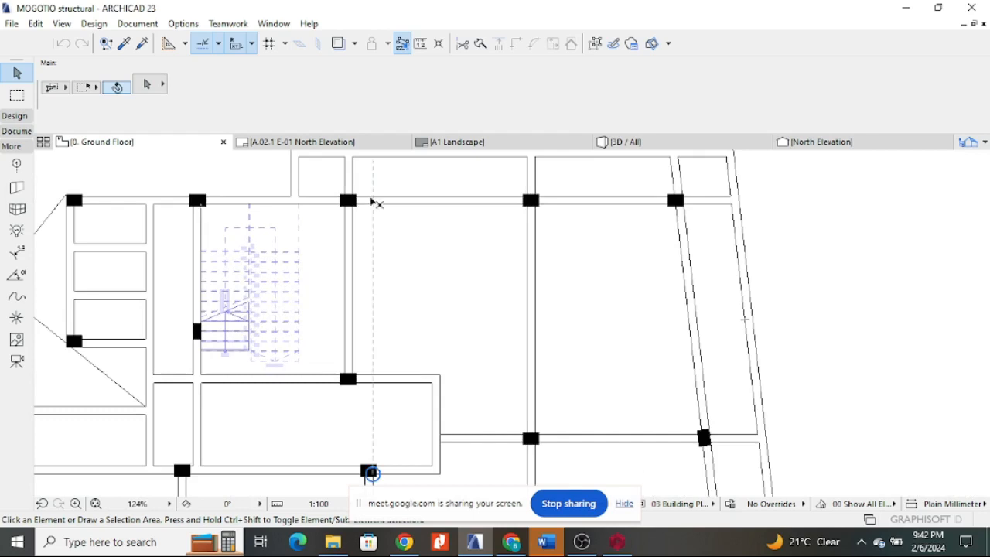
scroll(379, 263, "down", 3)
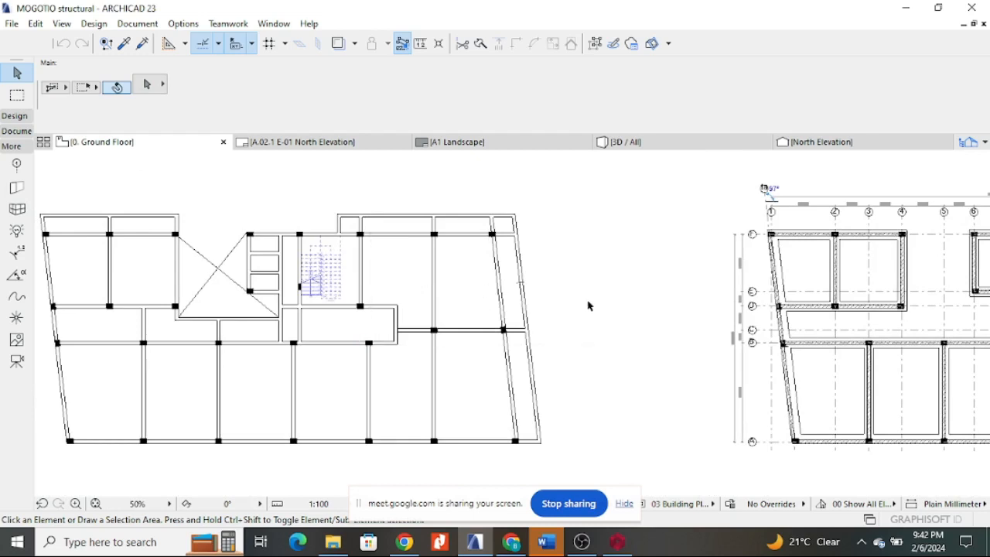
scroll(364, 288, "down", 1)
scroll(364, 289, "down", 8)
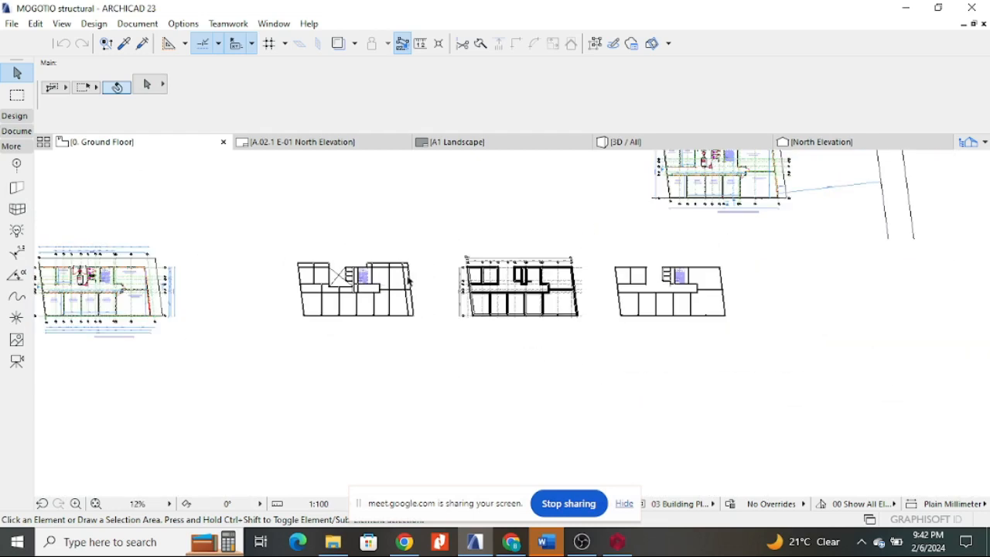
- Study the beam layout around the open void and the staircase on the Ground Floor plan
scroll(504, 278, "up", 3)
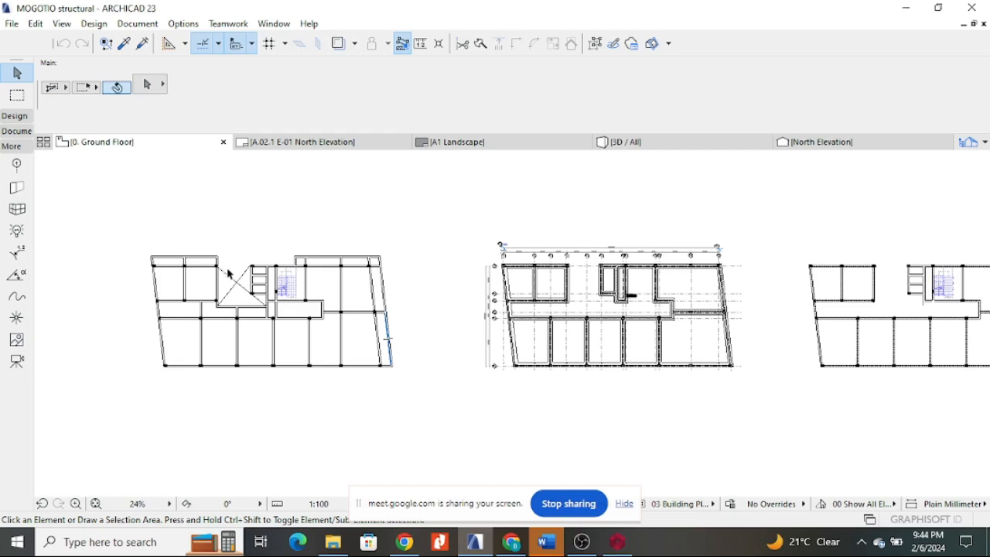
scroll(371, 288, "down", 1)
scroll(328, 288, "up", 5)
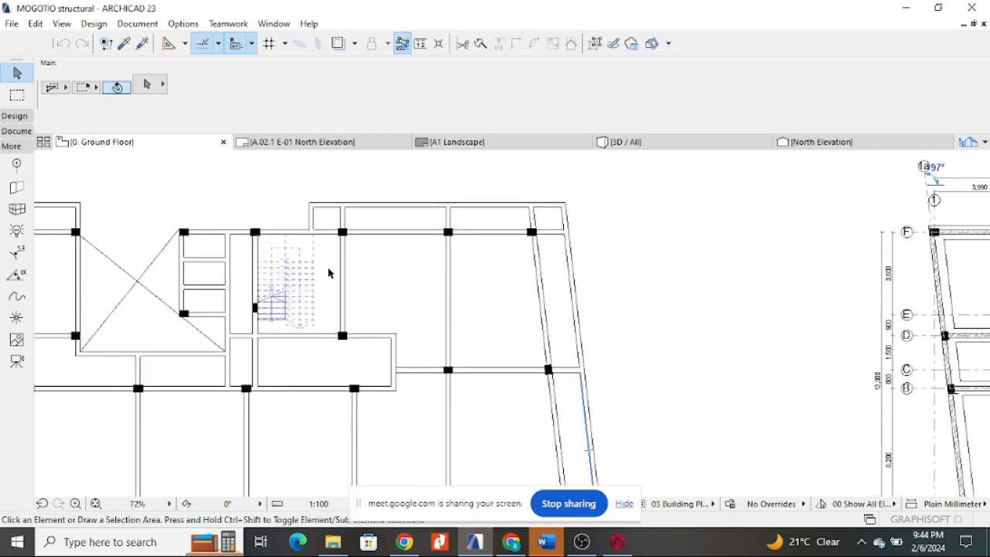
scroll(340, 278, "down", 4)
scroll(384, 281, "up", 2)
scroll(414, 287, "down", 2)
scroll(340, 265, "up", 2)
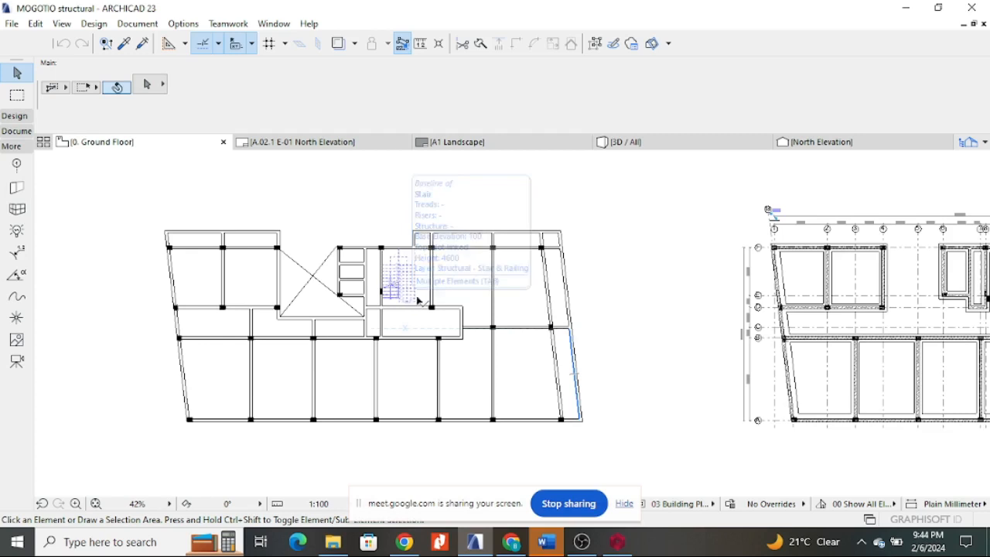
- Examine the architectural ground floor layout and compare it with the adjacent beam layout
scroll(510, 285, "down", 2)
scroll(754, 222, "down", 2)
scroll(294, 217, "up", 2)
scroll(259, 283, "up", 2)
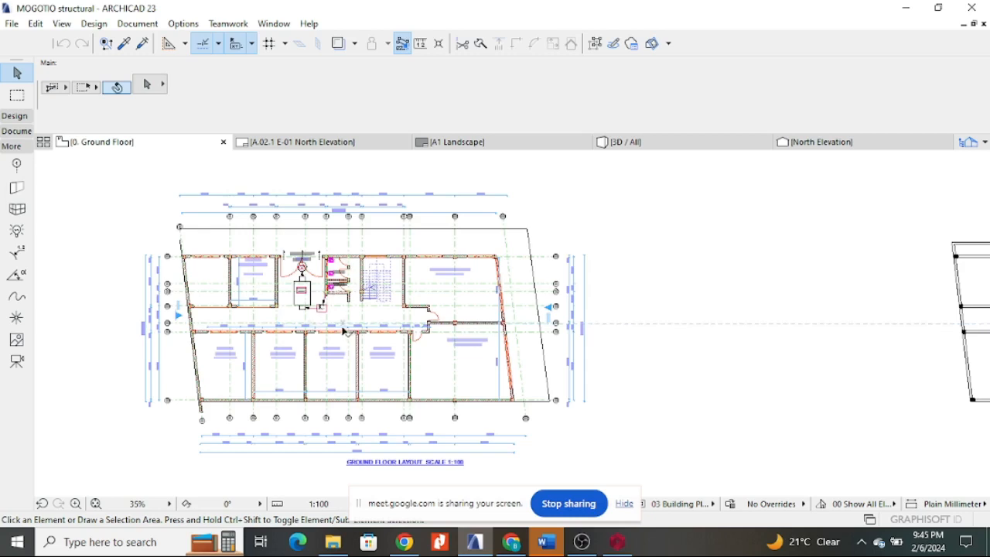
scroll(356, 293, "down", 2)
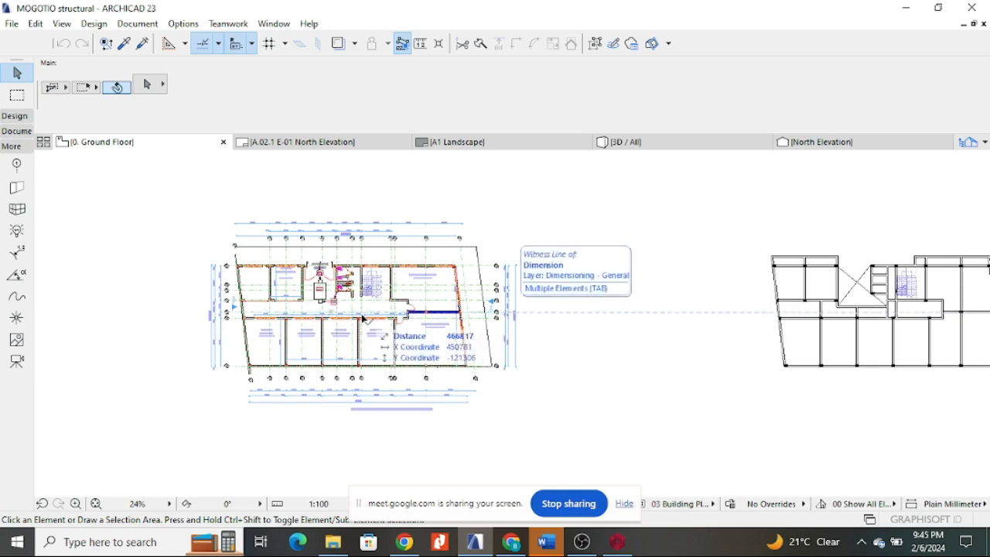
scroll(364, 317, "up", 2)
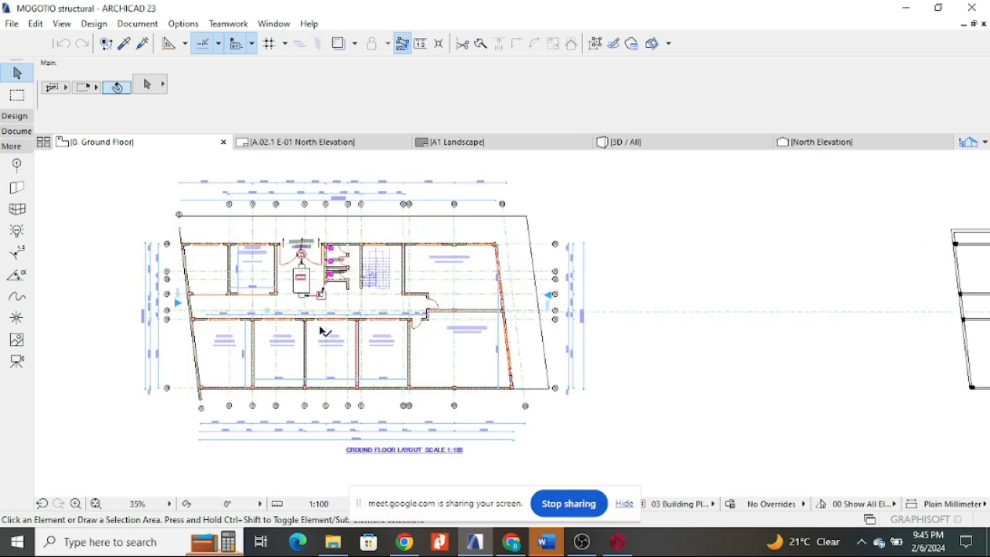
- Review the file formats offered for saving the plan under another type, including DWG, and close the save dialog without saving
left_click(11, 23)
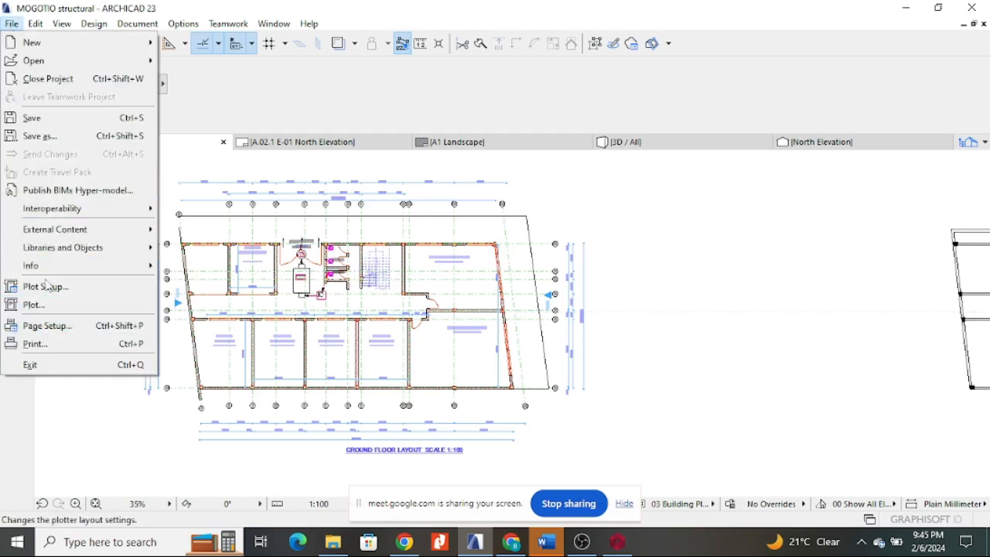
left_click(47, 140)
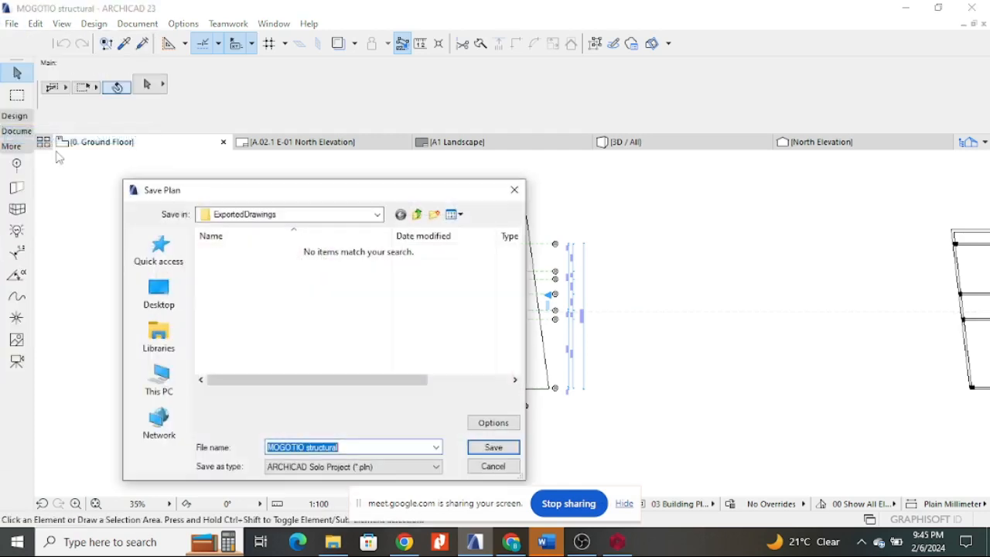
left_click(334, 467)
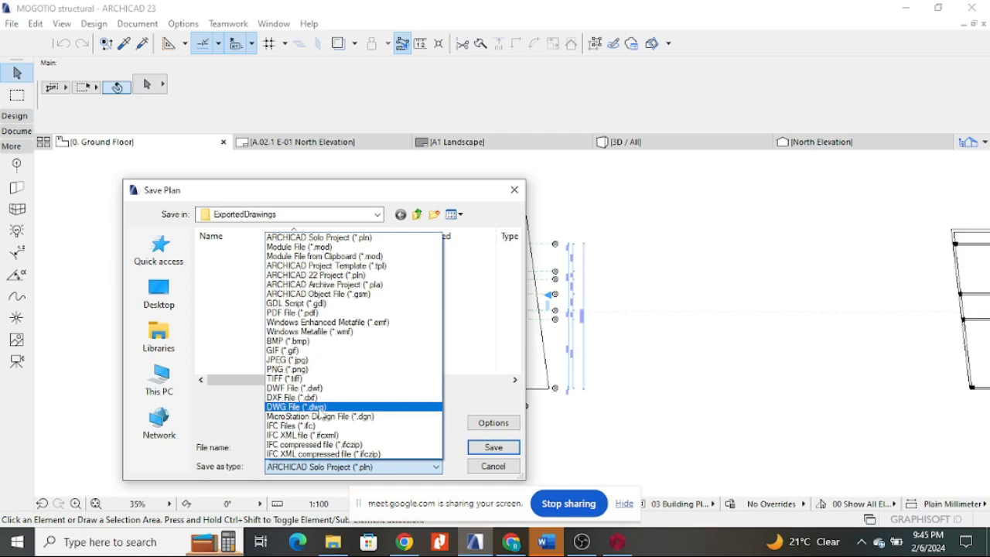
left_click(752, 274)
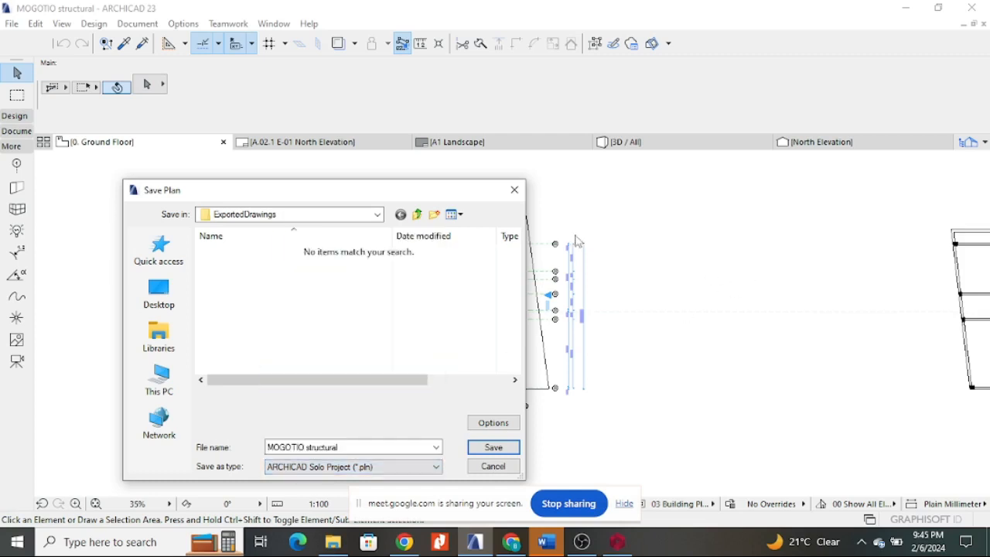
left_click(514, 189)
- Compare the Ground Floor plan with the neighbouring layouts, and examine the column and beam arrangement around the void and staircase
scroll(460, 294, "down", 5)
scroll(480, 294, "up", 4)
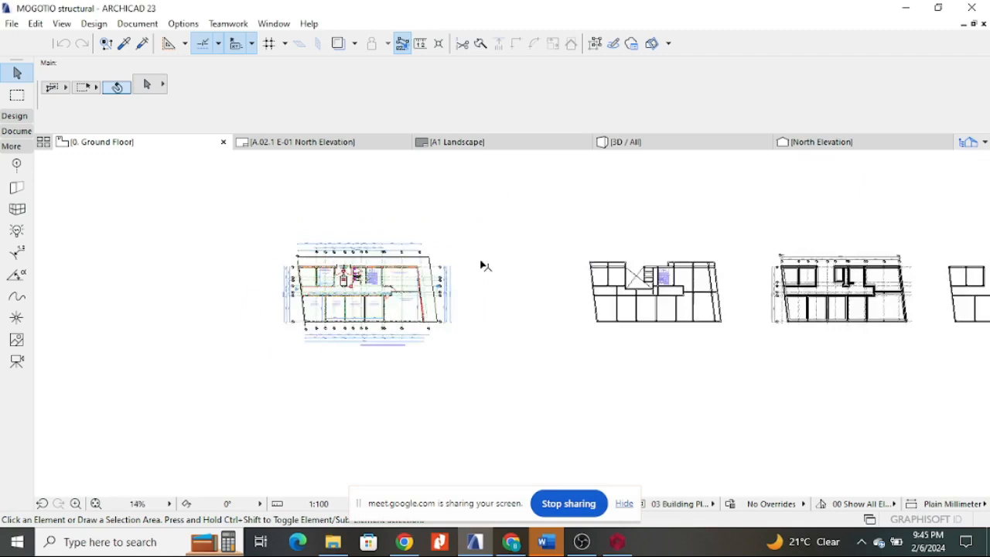
scroll(481, 299, "down", 5)
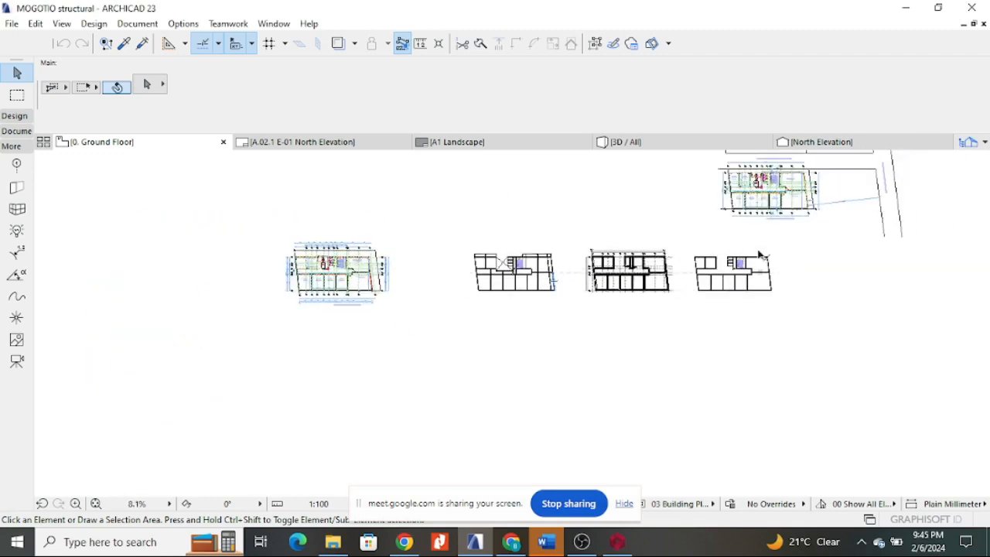
scroll(482, 228, "up", 3)
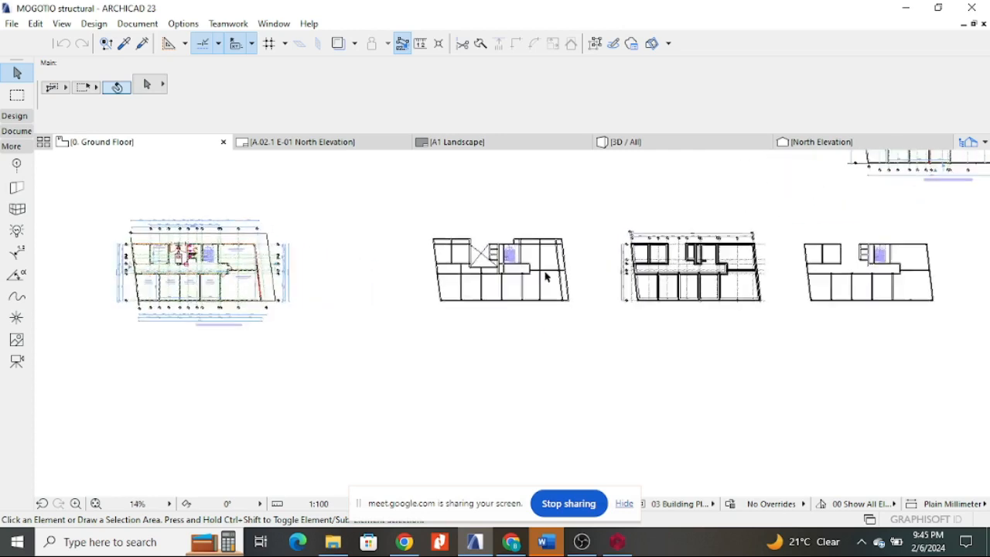
scroll(588, 231, "down", 1)
scroll(512, 249, "up", 2)
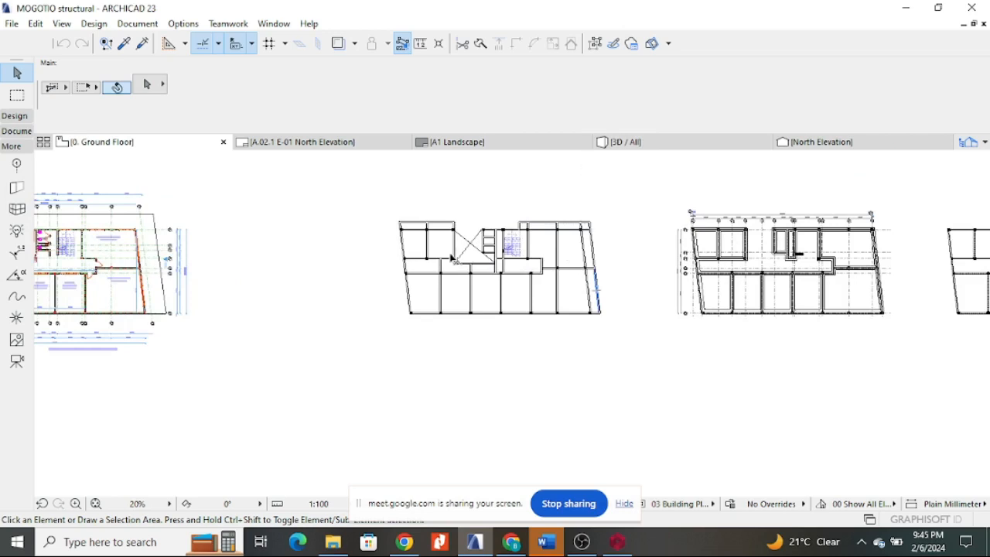
scroll(599, 225, "up", 2)
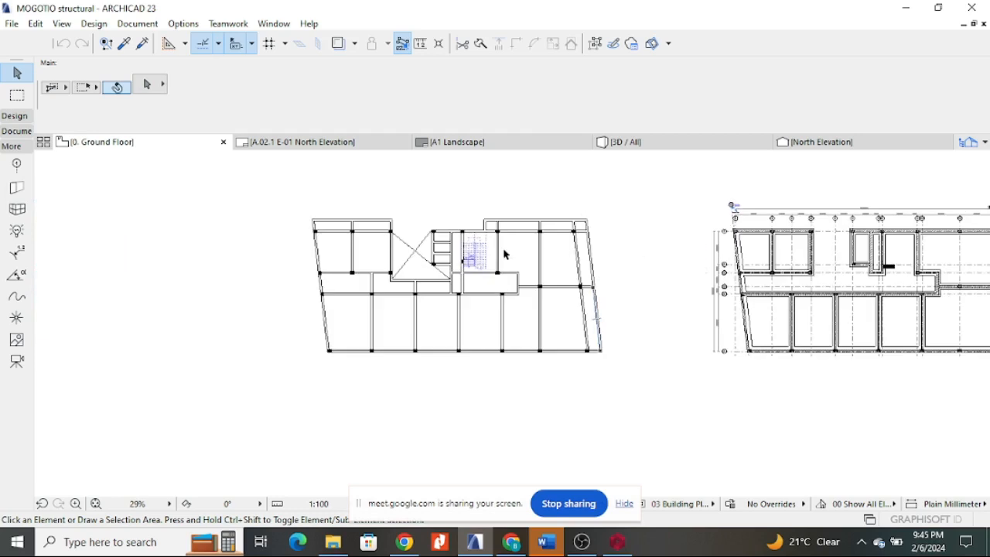
scroll(457, 258, "up", 4)
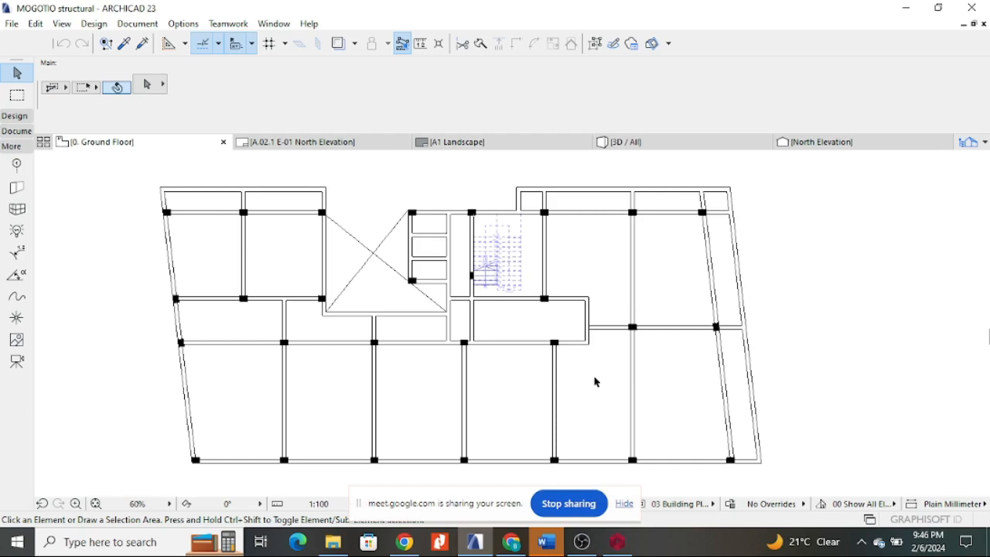
scroll(606, 365, "up", 3)
scroll(564, 387, "down", 5)
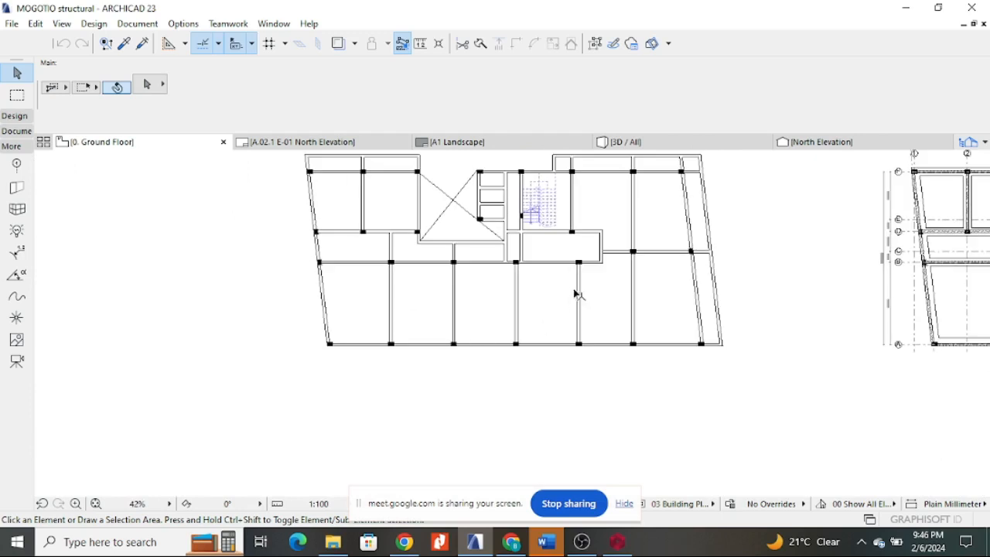
- Highlight both edge lines of the beam running back from the fifth front column, inspect its column ends and clear the selection
scroll(575, 289, "up", 3)
left_click(554, 280)
left_click(627, 317)
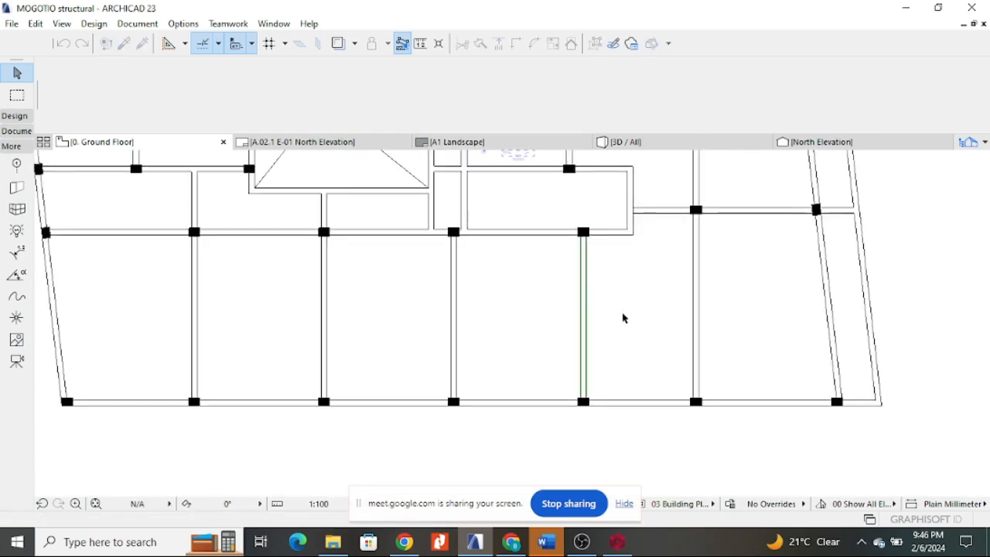
scroll(585, 259, "up", 4)
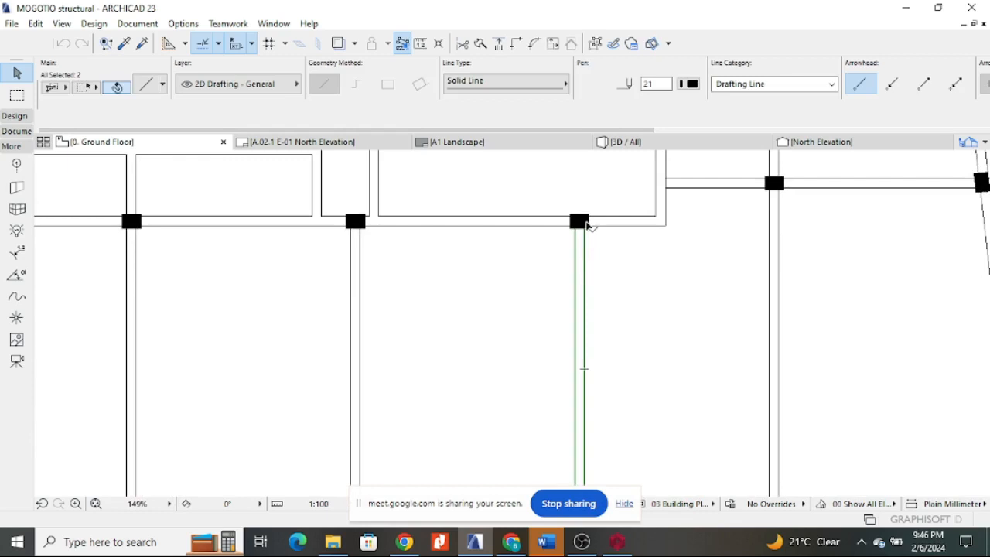
scroll(576, 286, "down", 3)
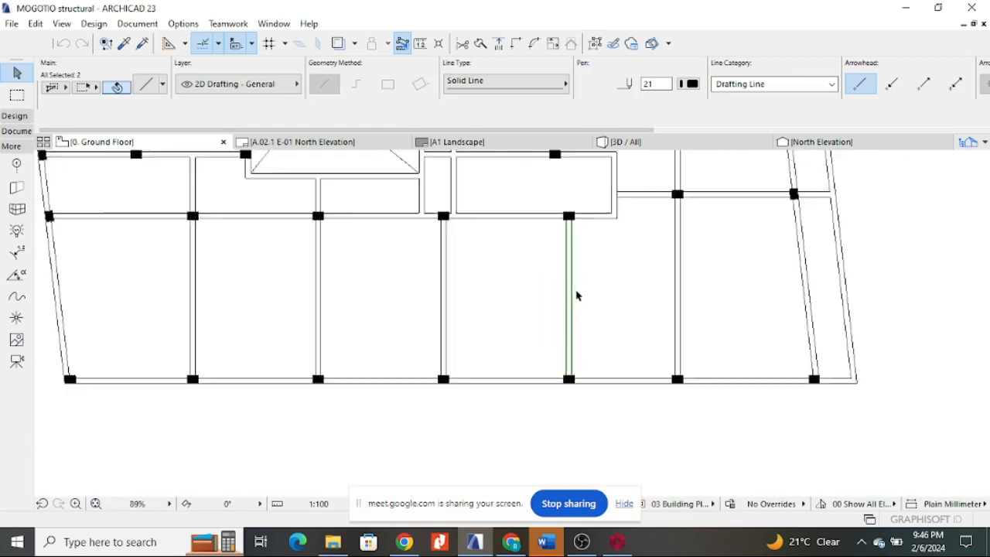
scroll(576, 296, "up", 3)
key("Escape")
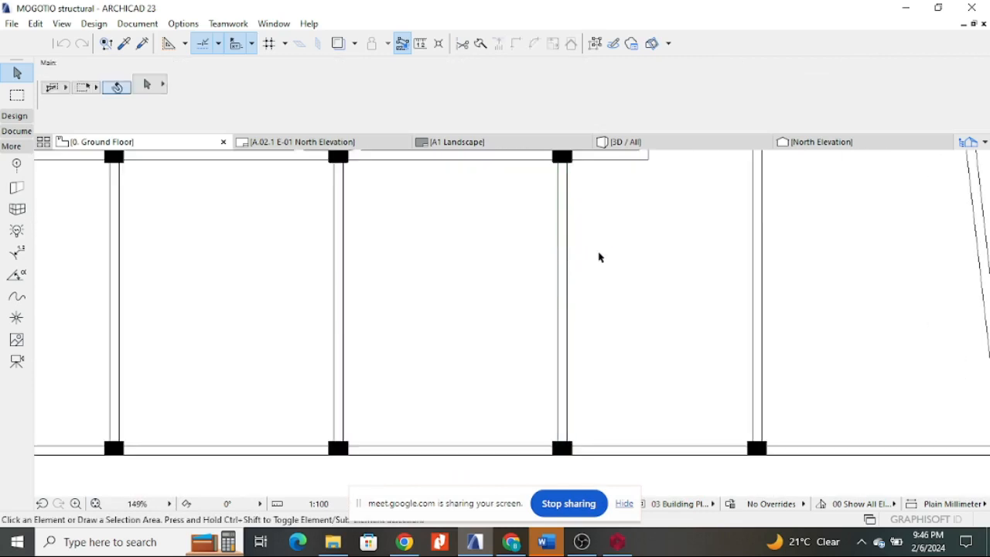
- Examine the beams spanning between the front row of columns and the row directly behind it
scroll(587, 347, "down", 1)
scroll(614, 342, "up", 2)
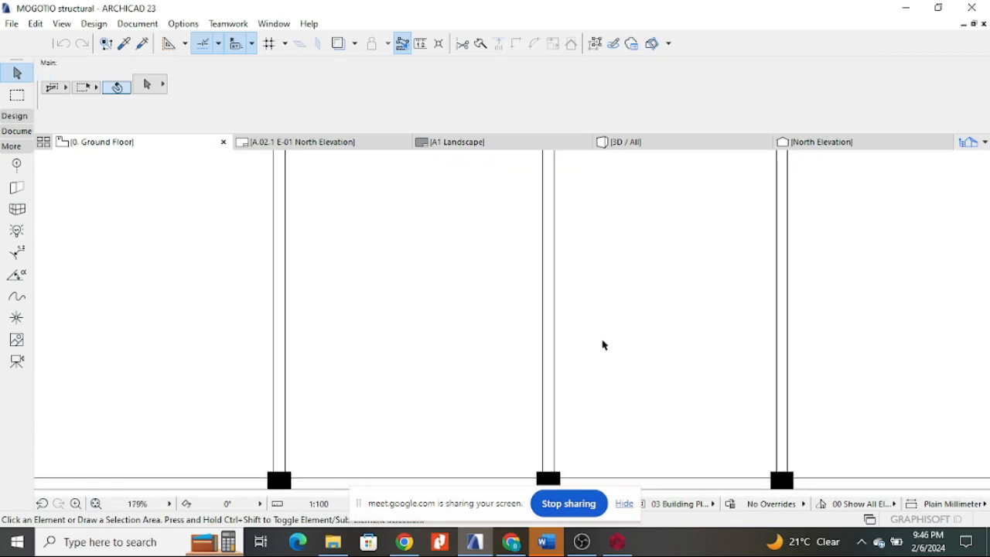
scroll(604, 345, "down", 3)
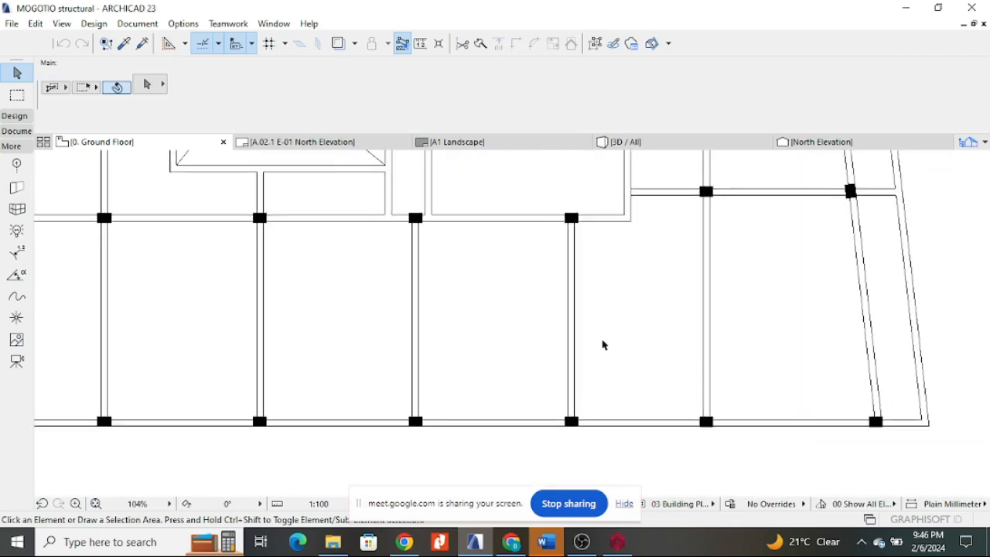
scroll(563, 274, "down", 1)
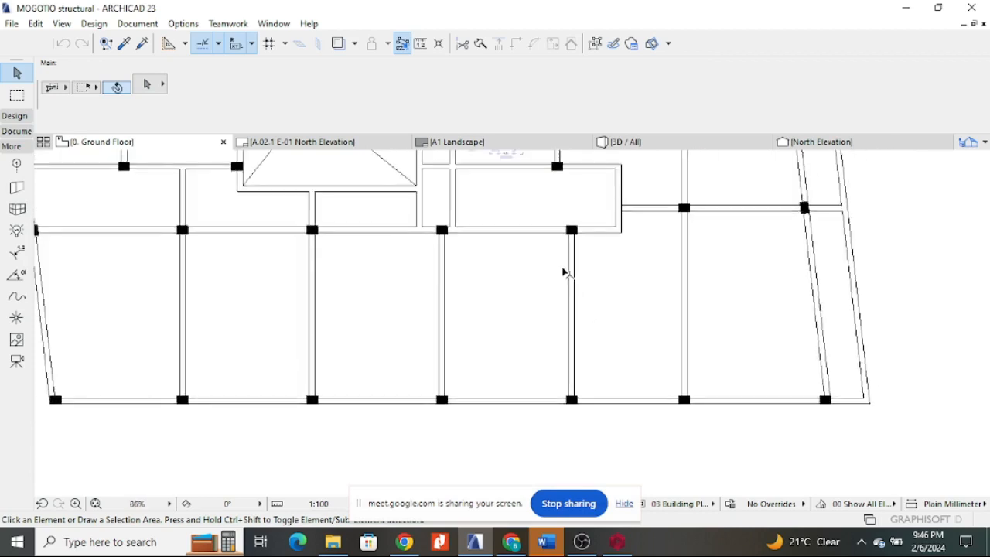
scroll(572, 294, "up", 3)
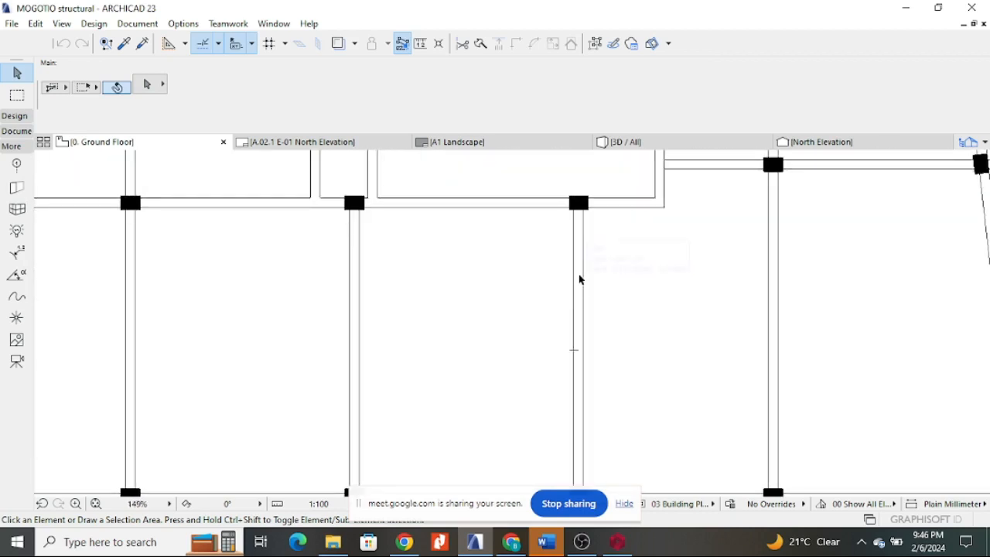
scroll(579, 290, "down", 3)
scroll(587, 310, "down", 2)
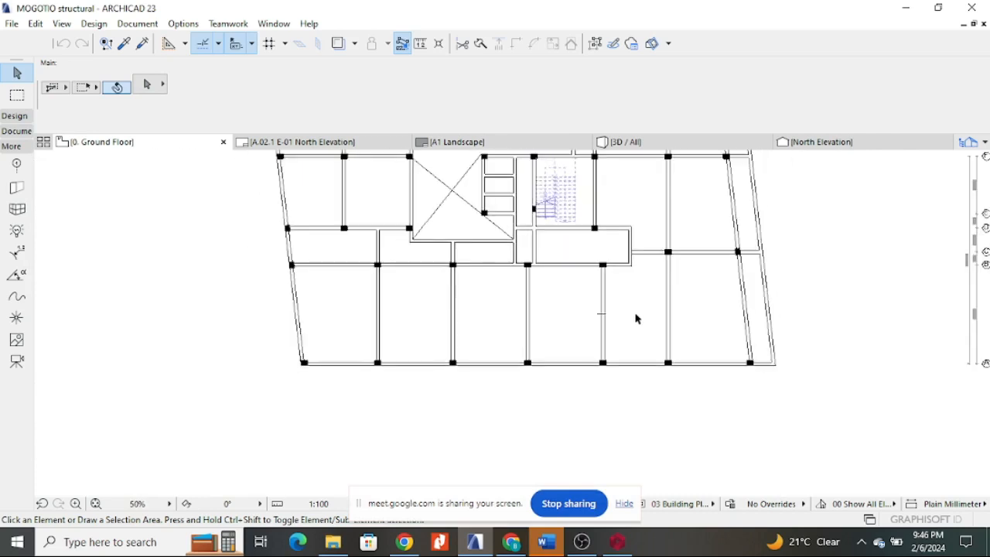
scroll(549, 314, "down", 2)
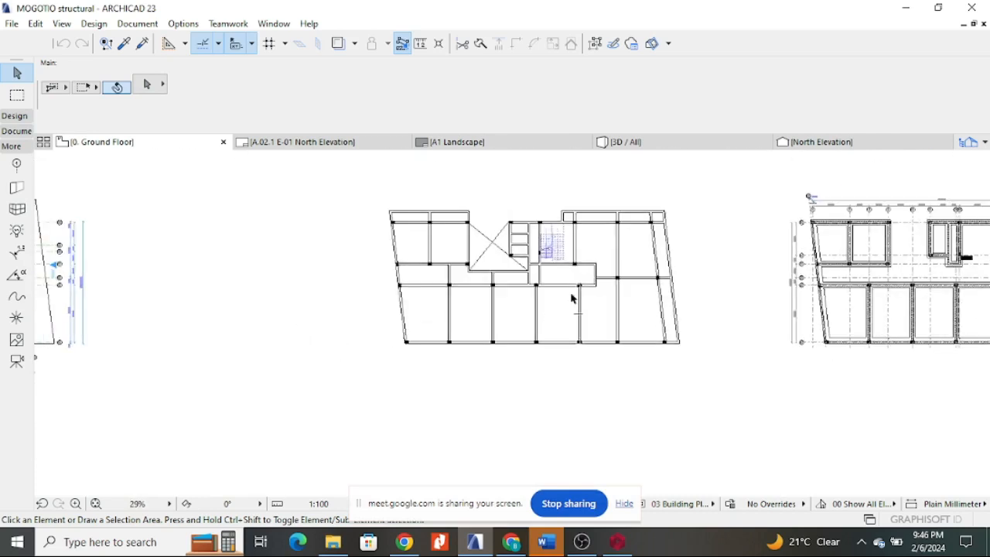
- Compare the beam layout with the adjacent gridded plan, and examine that plan's gridlines 1 to 12 and their spacing dimensions
scroll(570, 294, "down", 2)
scroll(433, 262, "up", 4)
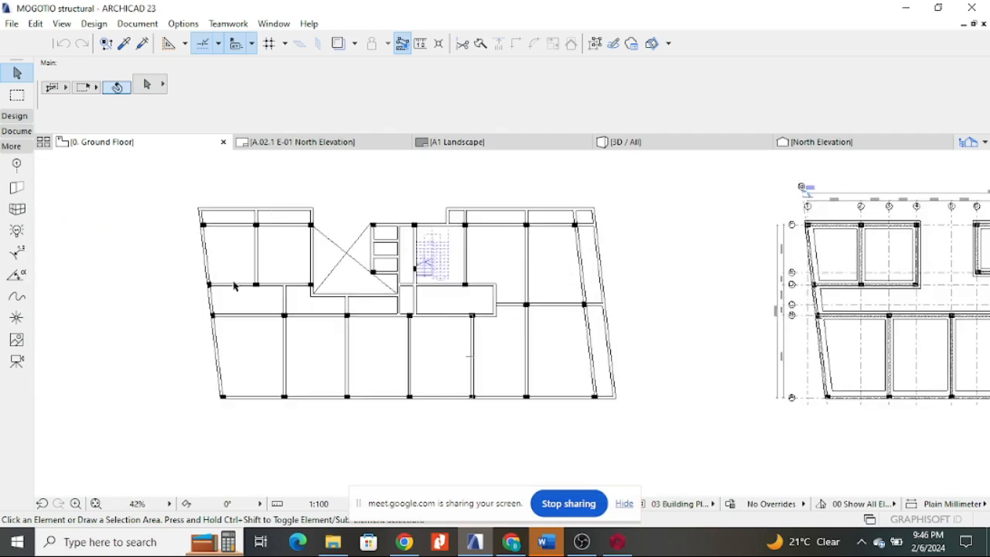
scroll(338, 246, "down", 1)
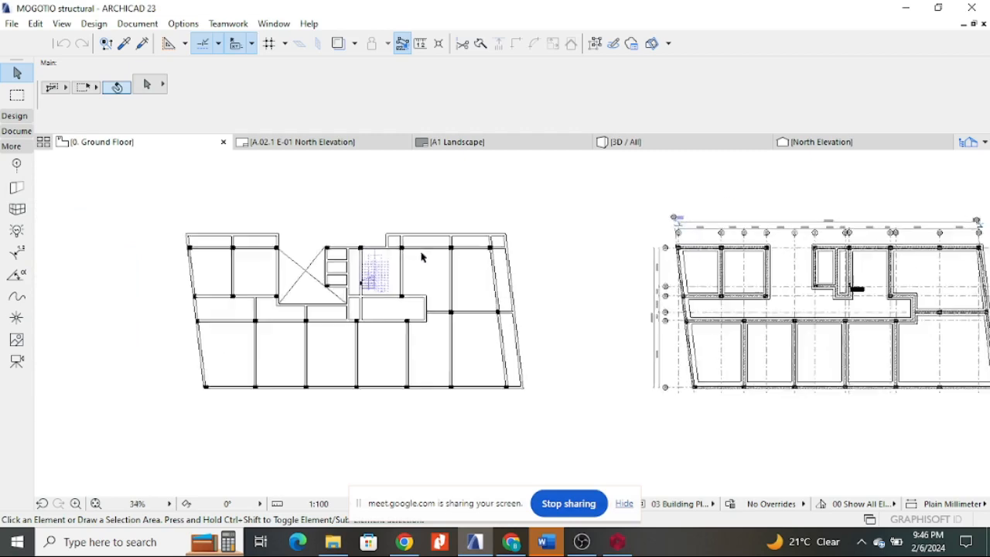
scroll(424, 257, "down", 2)
scroll(424, 256, "down", 1)
scroll(502, 250, "up", 6)
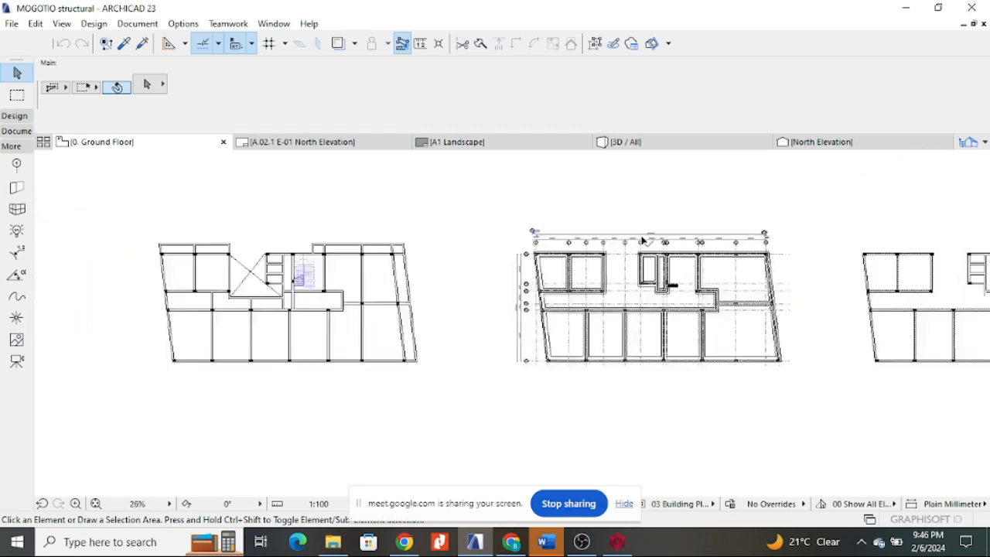
scroll(508, 232, "up", 1)
scroll(765, 271, "down", 2)
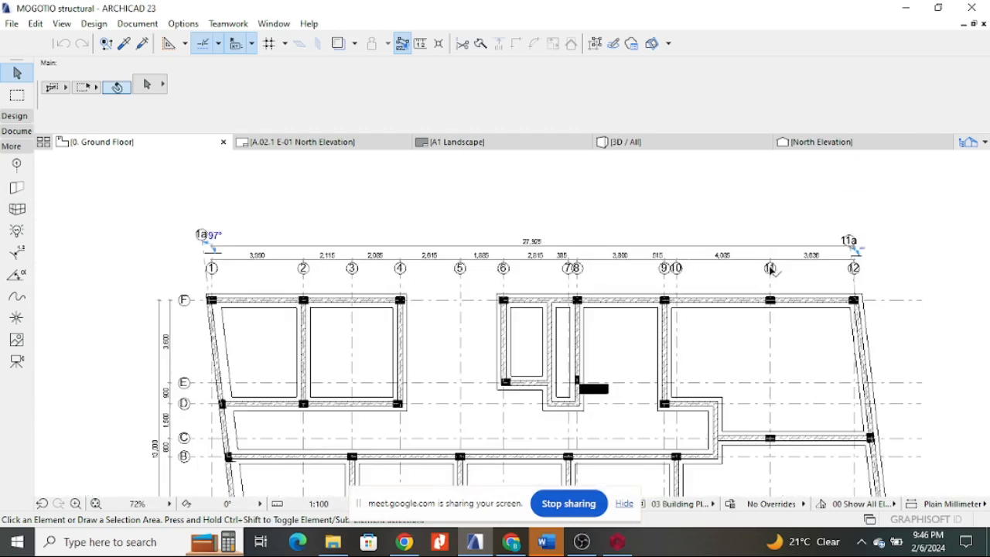
scroll(661, 266, "up", 1)
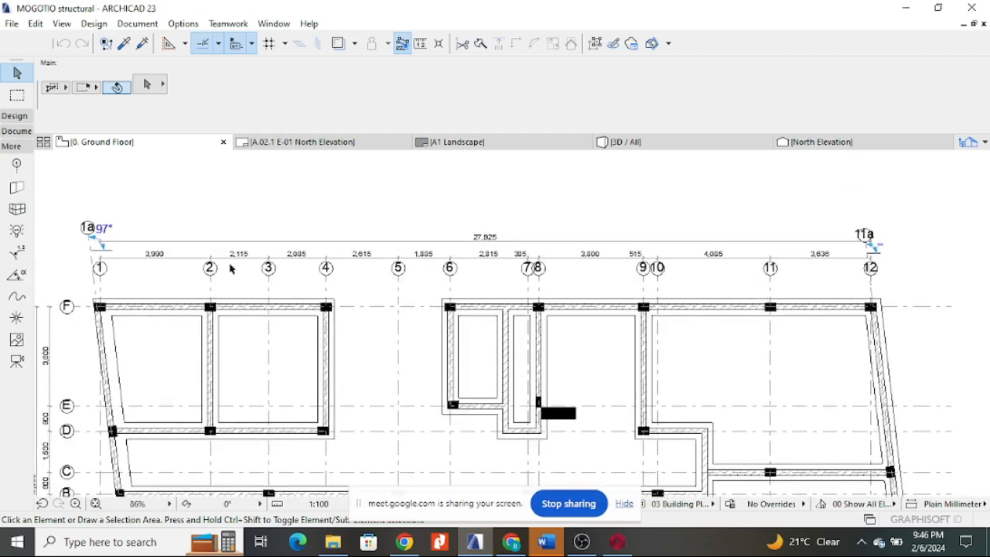
scroll(792, 215, "down", 3)
- Examine how the column at gridlines 2 and F aligns with the grid and the hatched walls meeting there
scroll(449, 256, "up", 9)
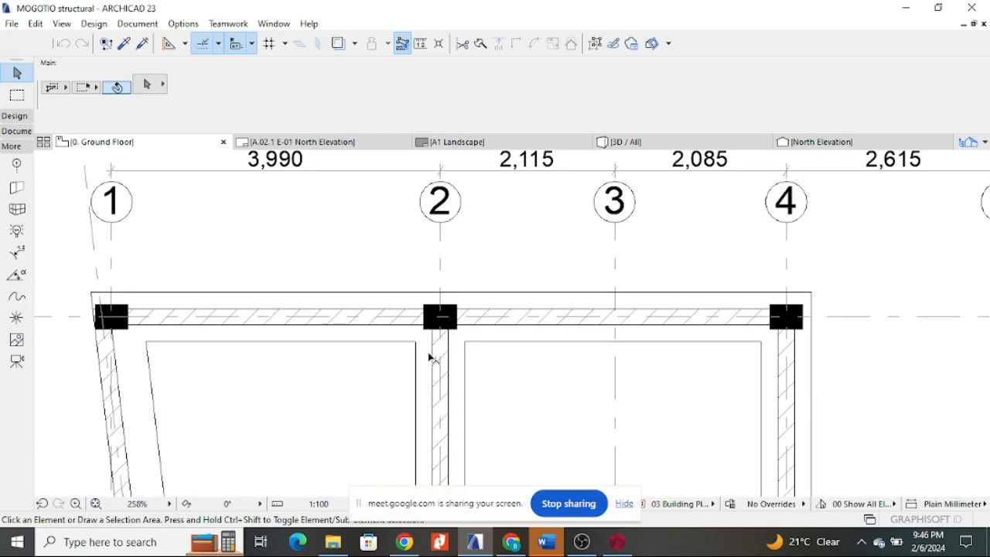
scroll(484, 255, "down", 2)
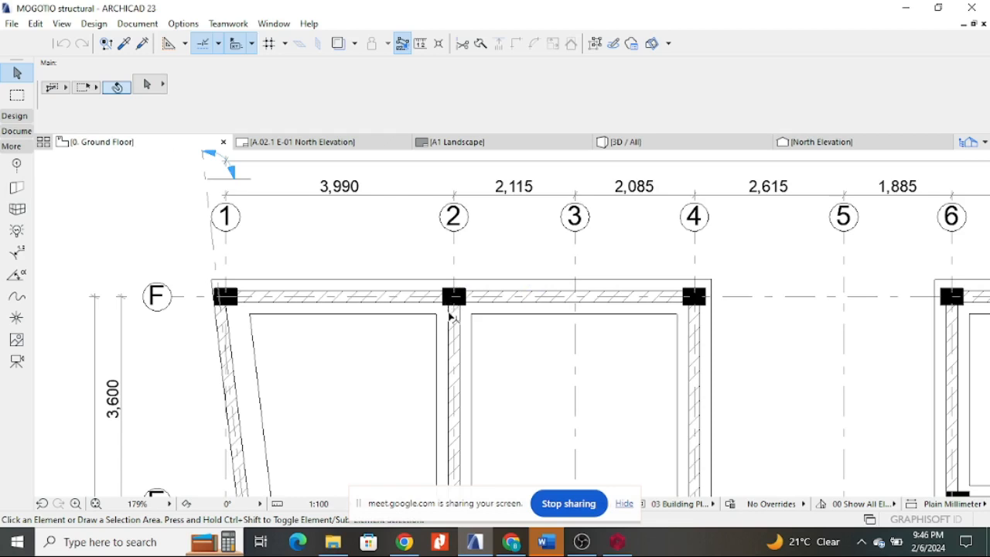
scroll(457, 305, "up", 2)
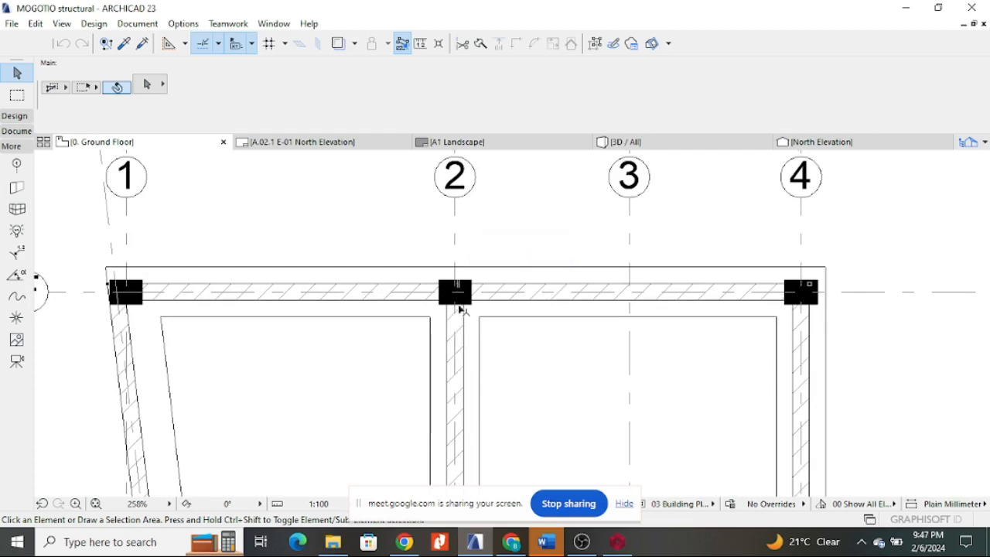
scroll(459, 297, "down", 1)
scroll(464, 286, "up", 4)
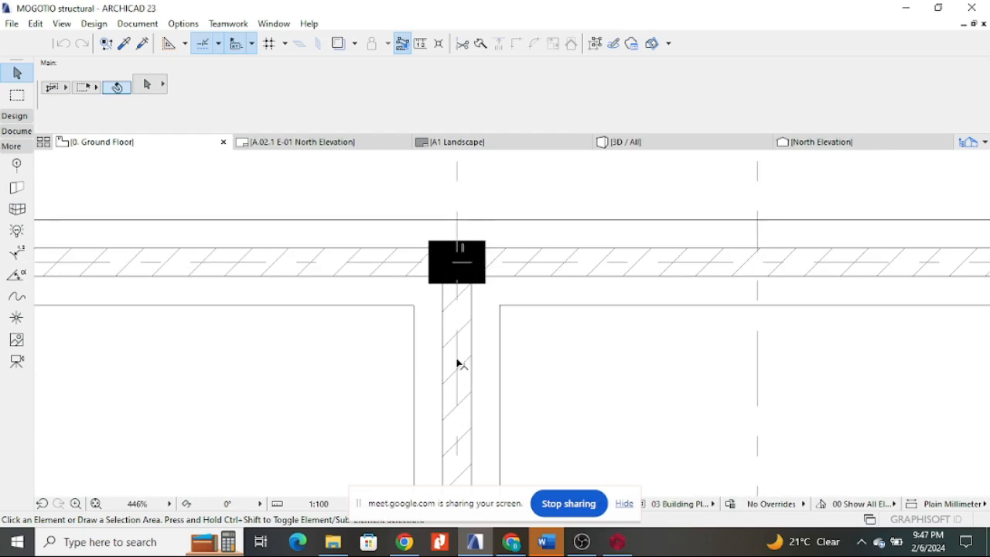
scroll(464, 322, "down", 10)
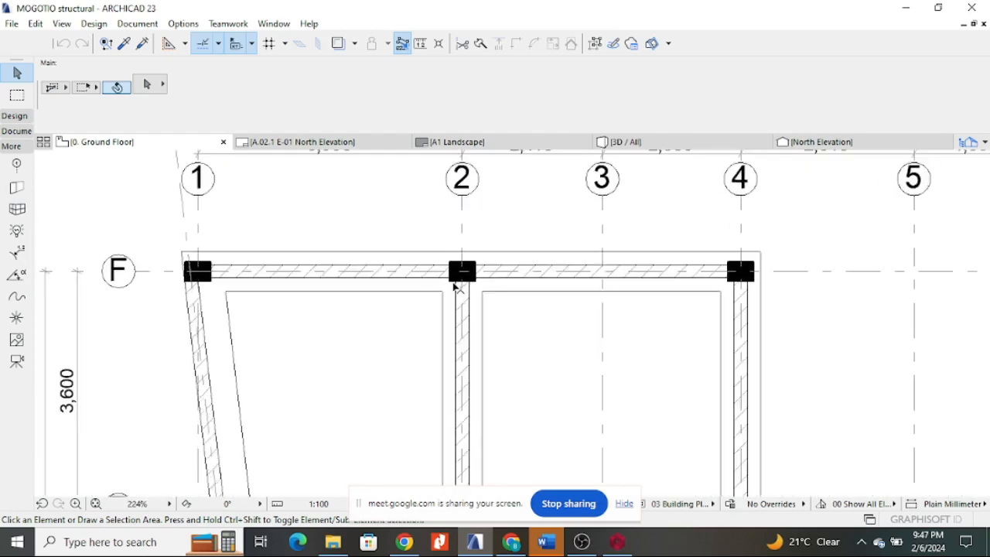
scroll(488, 247, "down", 3)
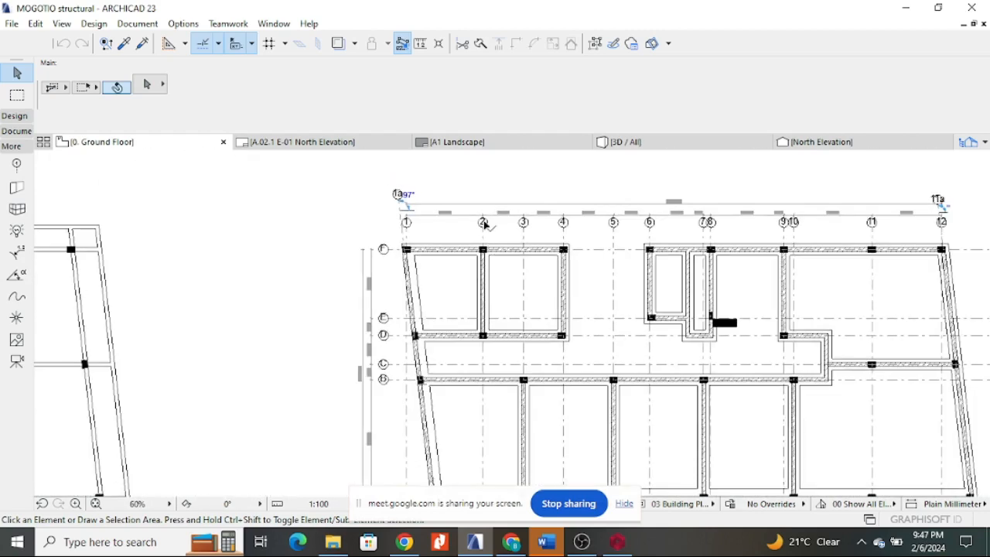
- Examine the spacing dimensions between the numbered gridlines, starting from gridlines 1 and 2, and how they relate to the columns
scroll(418, 201, "up", 2)
scroll(417, 205, "up", 4)
scroll(402, 263, "down", 1)
scroll(386, 271, "up", 1)
scroll(348, 282, "down", 2)
scroll(349, 287, "up", 3)
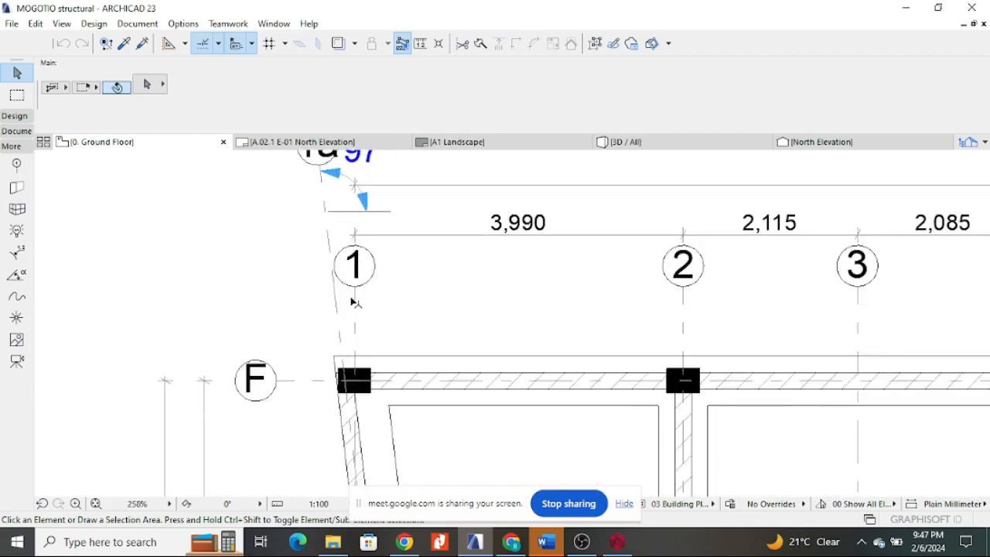
left_click(360, 294)
left_click(716, 294)
scroll(413, 255, "down", 4)
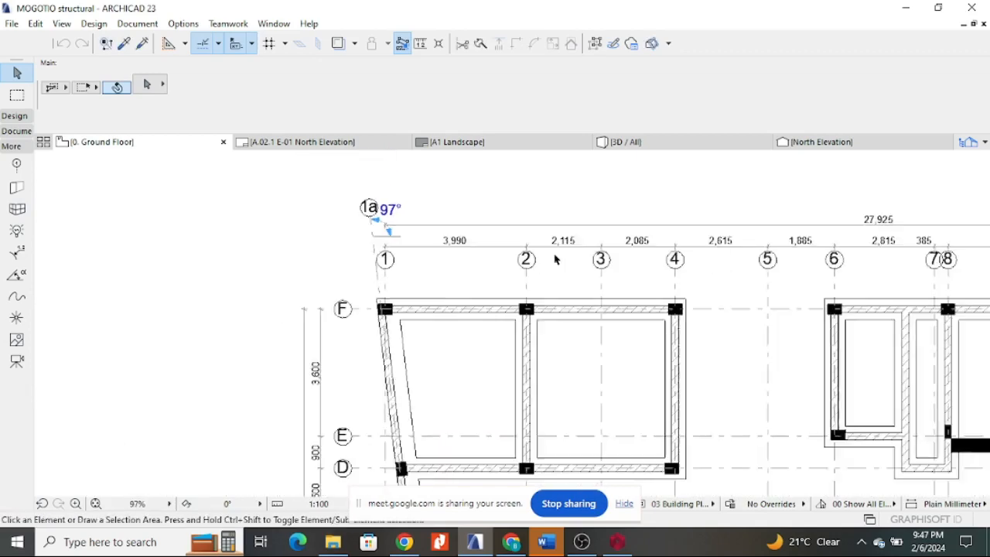
scroll(735, 263, "up", 4)
scroll(500, 254, "down", 3)
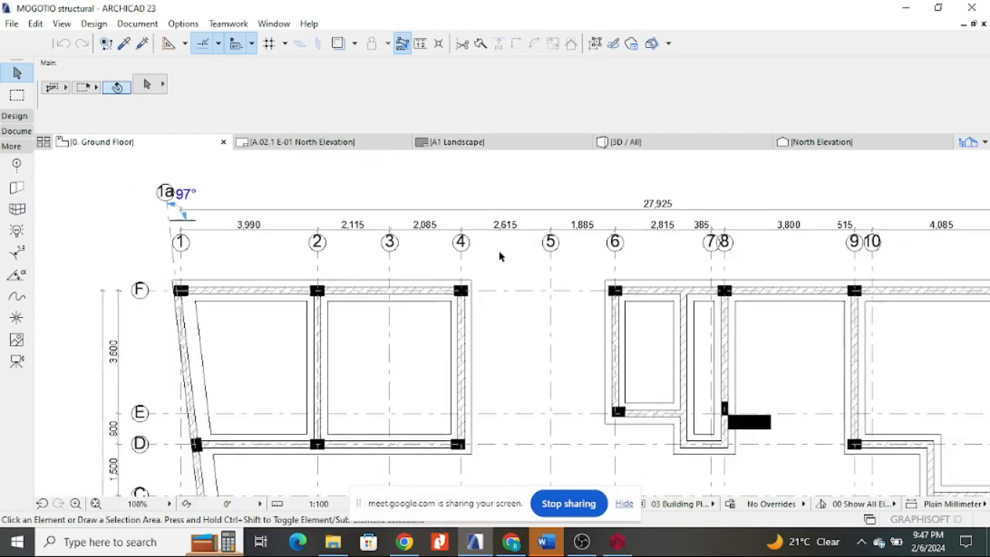
- Examine the spacing dimensions between gridlines 5 and 12, up to the inclined gridline 11a
scroll(815, 223, "up", 2)
scroll(822, 228, "down", 3)
scroll(851, 250, "up", 4)
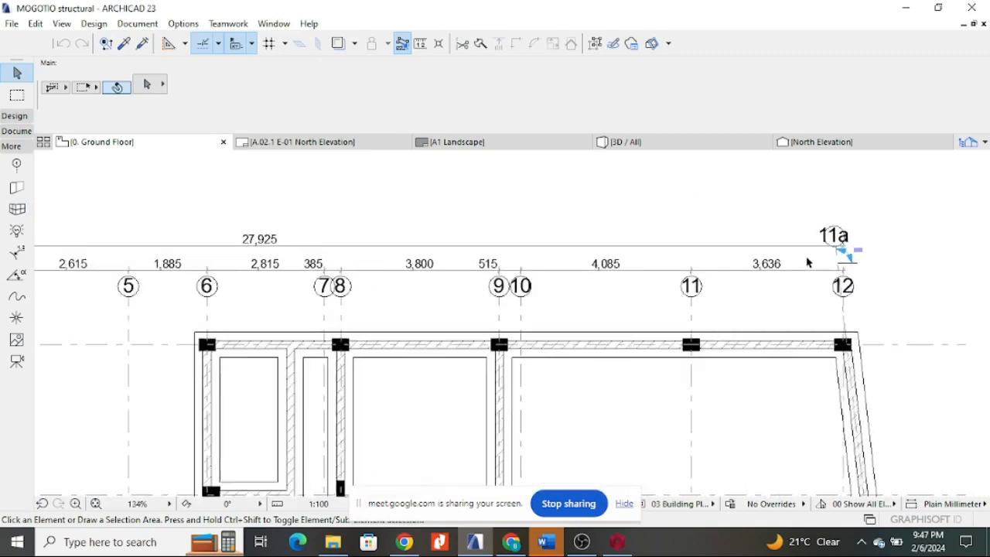
scroll(843, 286, "down", 1)
scroll(843, 286, "down", 3)
scroll(199, 276, "up", 2)
scroll(221, 294, "down", 2)
- Examine the lettered gridlines A to F and their spacing dimensions along the plan's slanted side
scroll(326, 201, "up", 3)
scroll(326, 201, "down", 3)
scroll(392, 402, "up", 1)
scroll(368, 450, "down", 1)
scroll(368, 450, "up", 2)
scroll(343, 358, "down", 1)
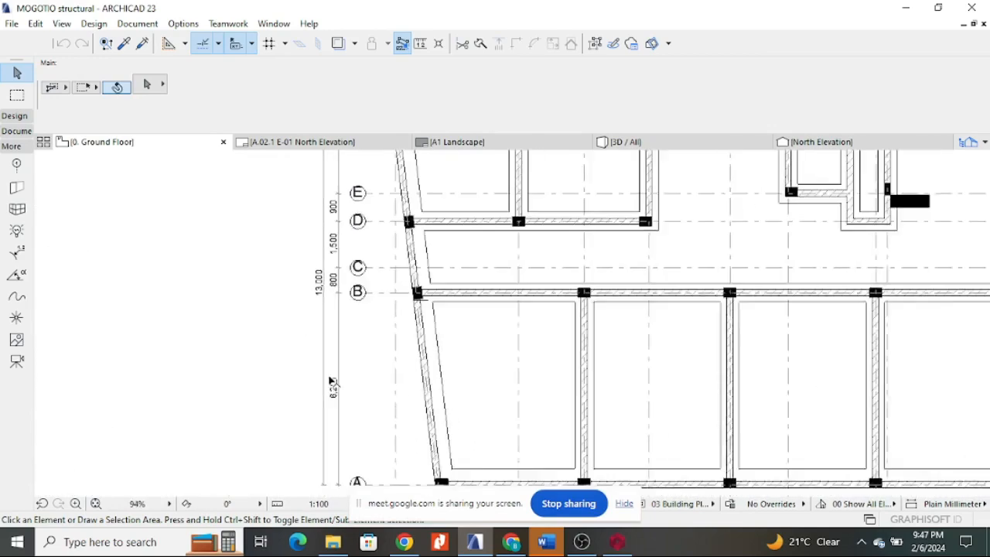
scroll(329, 363, "down", 1)
scroll(336, 359, "down", 1)
- Examine the inclined gridline 1a, its angle dimension and how it meets gridlines 1 and F
scroll(334, 232, "up", 5)
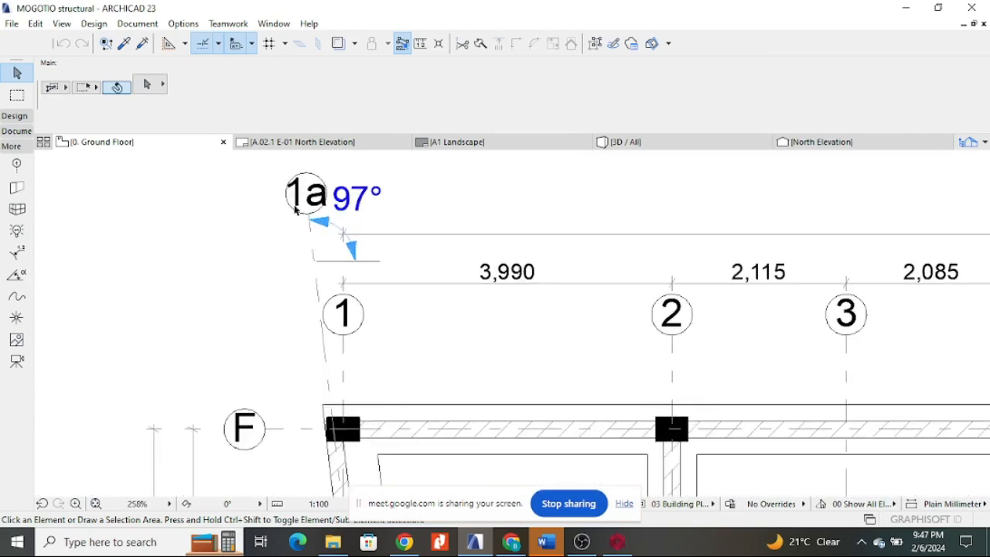
scroll(298, 237, "down", 2)
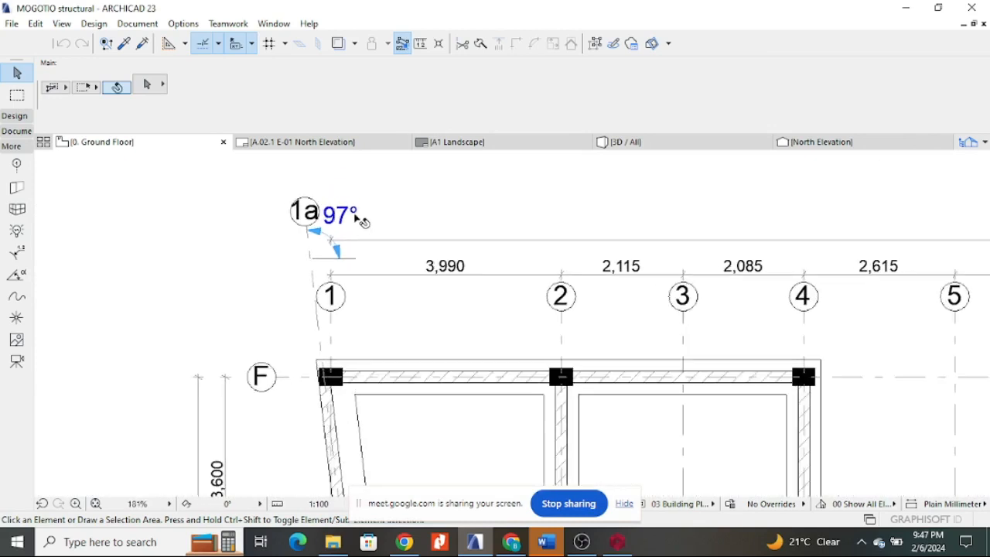
scroll(362, 220, "up", 2)
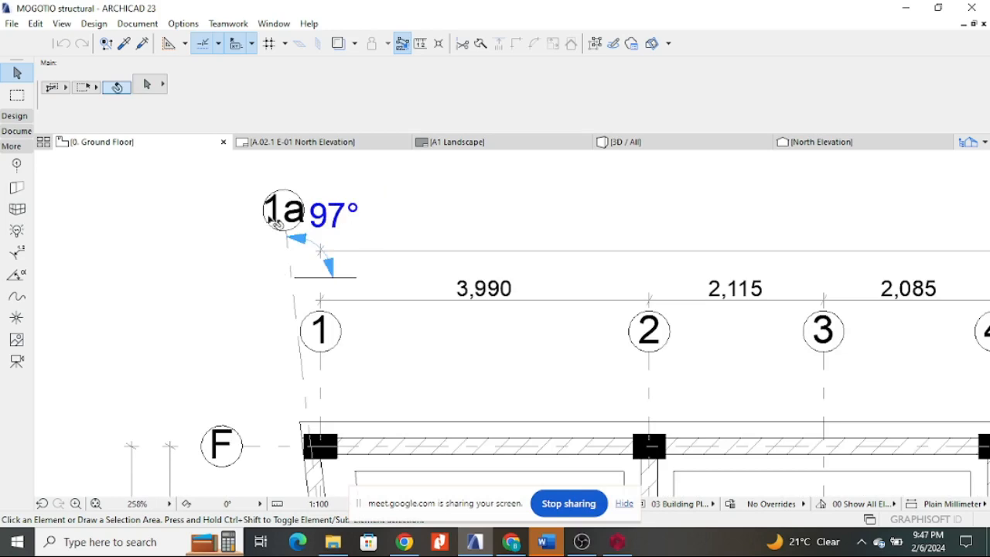
scroll(232, 302, "down", 5)
scroll(796, 265, "up", 4)
scroll(796, 265, "down", 4)
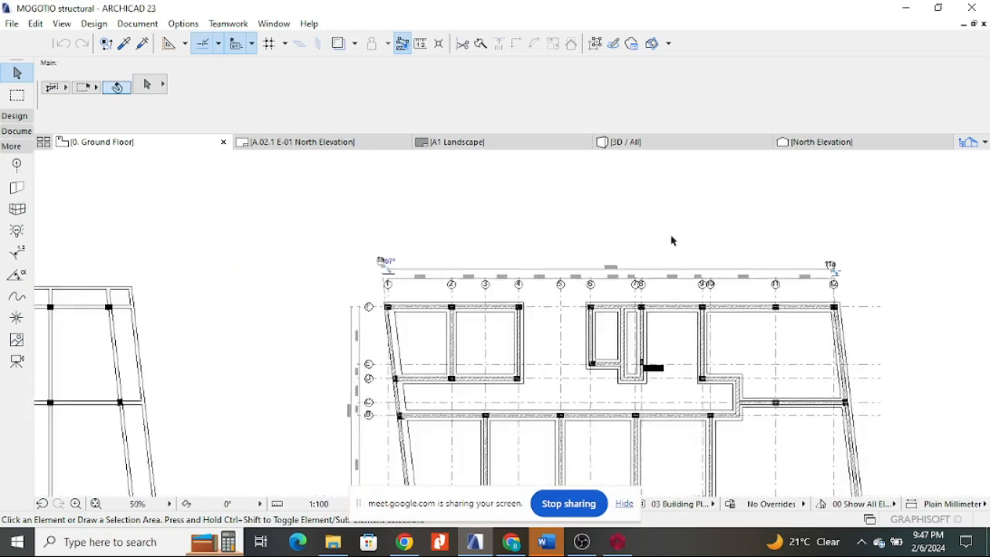
- Examine the gridded plan's overall column and wall layout between the two inclined gridlines, 1a and 11a
scroll(665, 278, "up", 3)
scroll(542, 433, "down", 1)
scroll(570, 431, "up", 4)
scroll(567, 299, "down", 4)
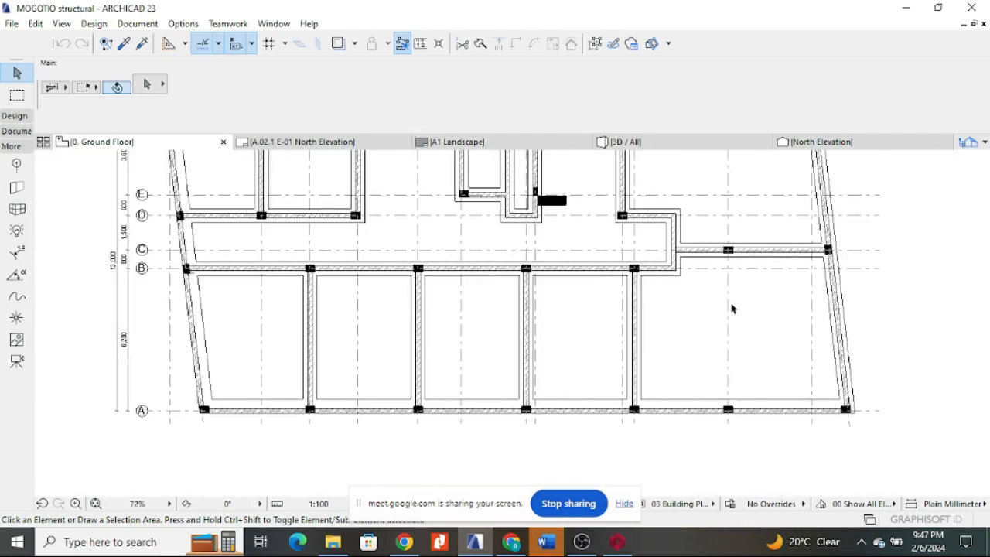
scroll(602, 374, "down", 4)
scroll(502, 298, "up", 5)
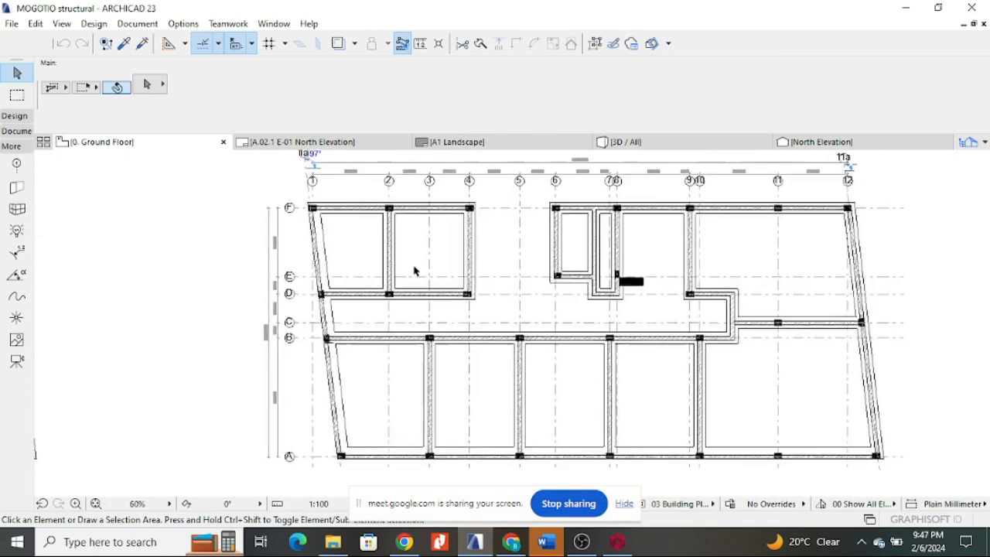
scroll(464, 228, "down", 3)
scroll(487, 209, "up", 3)
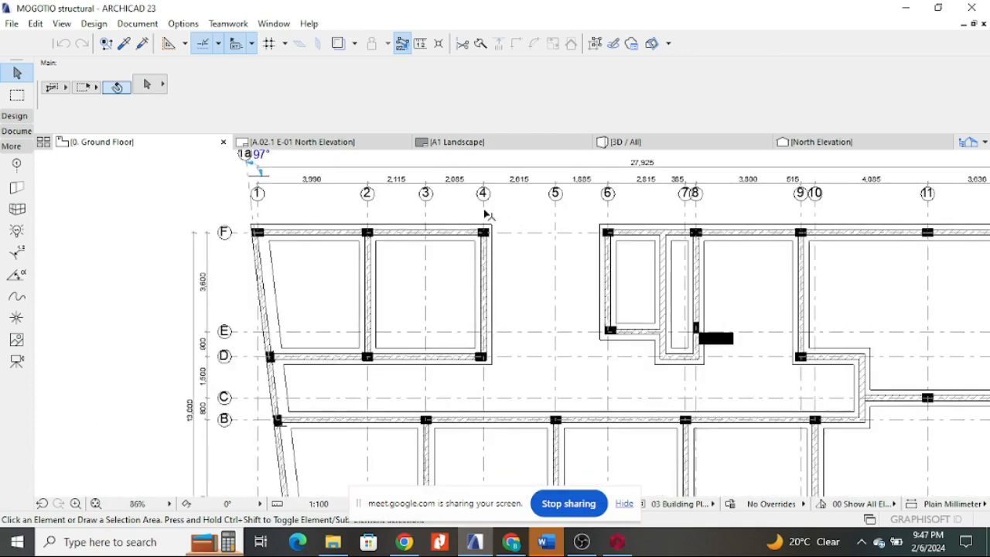
scroll(429, 258, "down", 3)
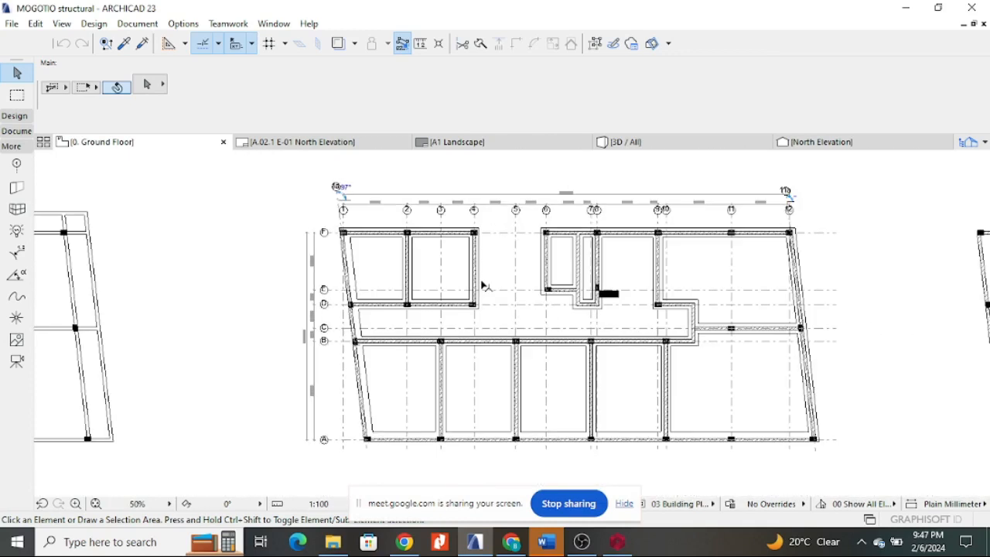
- Compare the gridded plan with the plans on either side of it, and check the spacing of gridlines 2 to 10
scroll(541, 325, "down", 4)
scroll(565, 283, "up", 3)
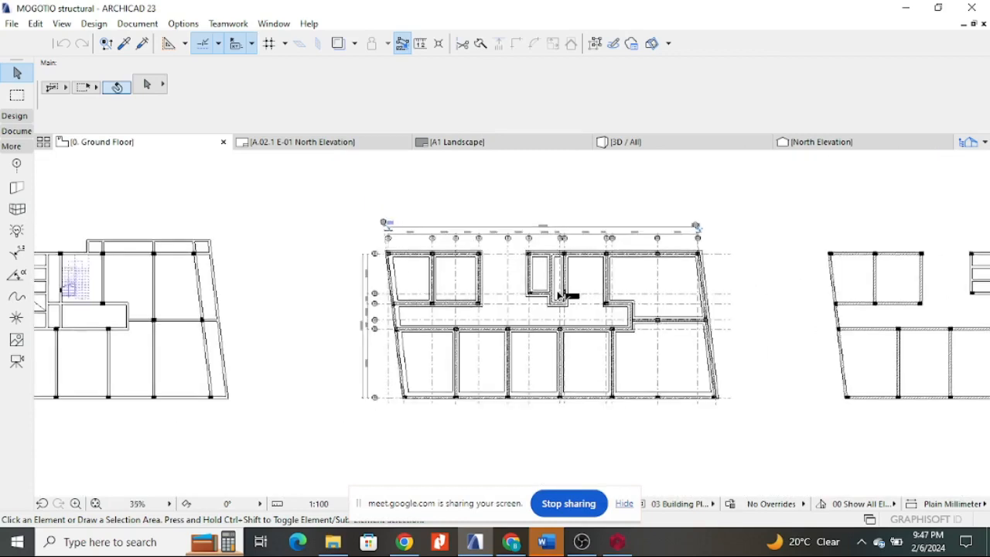
scroll(487, 278, "down", 1)
scroll(727, 288, "up", 2)
scroll(456, 326, "down", 2)
scroll(541, 253, "up", 2)
scroll(789, 289, "down", 2)
scroll(906, 301, "up", 3)
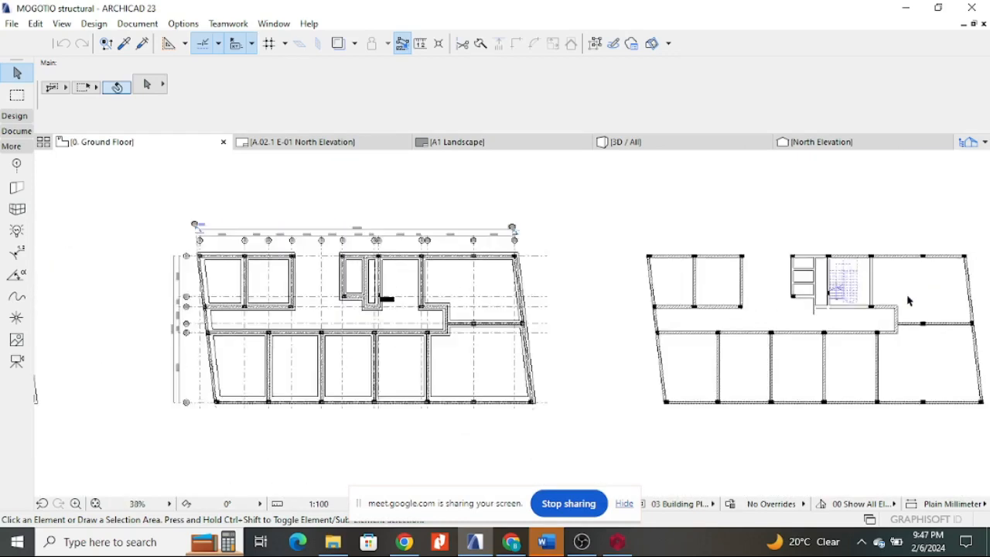
scroll(538, 298, "down", 3)
scroll(486, 283, "up", 2)
scroll(596, 283, "up", 2)
scroll(596, 283, "down", 3)
scroll(211, 272, "up", 1)
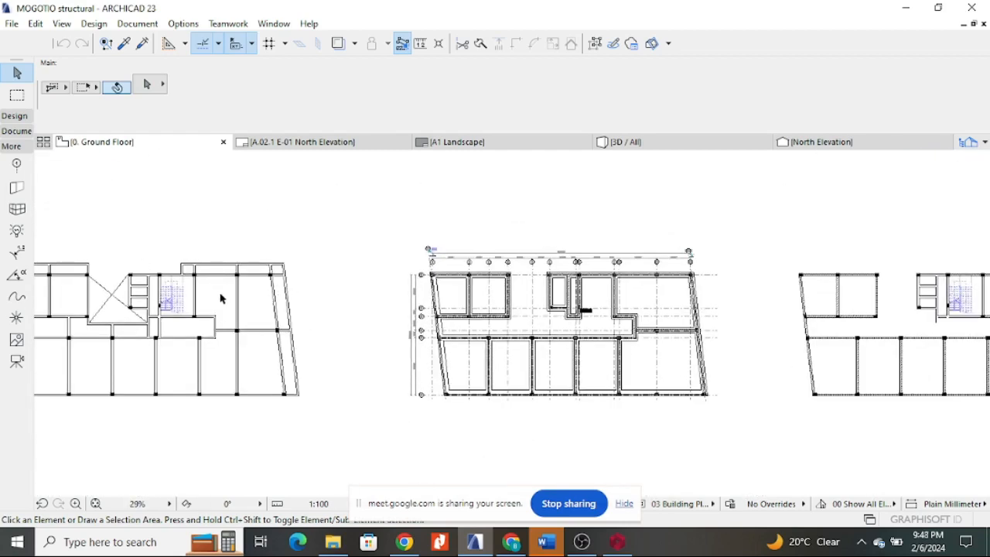
scroll(542, 253, "up", 5)
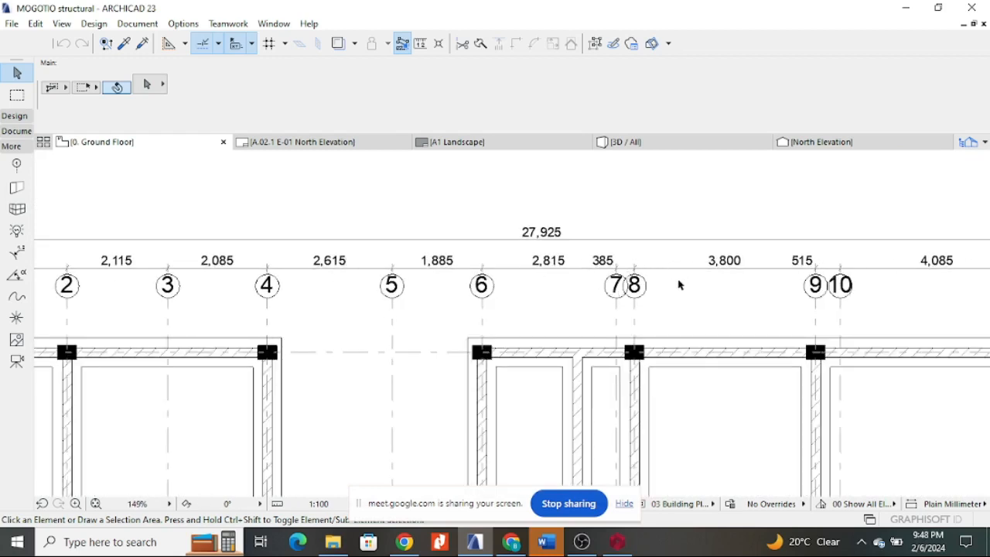
scroll(623, 300, "down", 3)
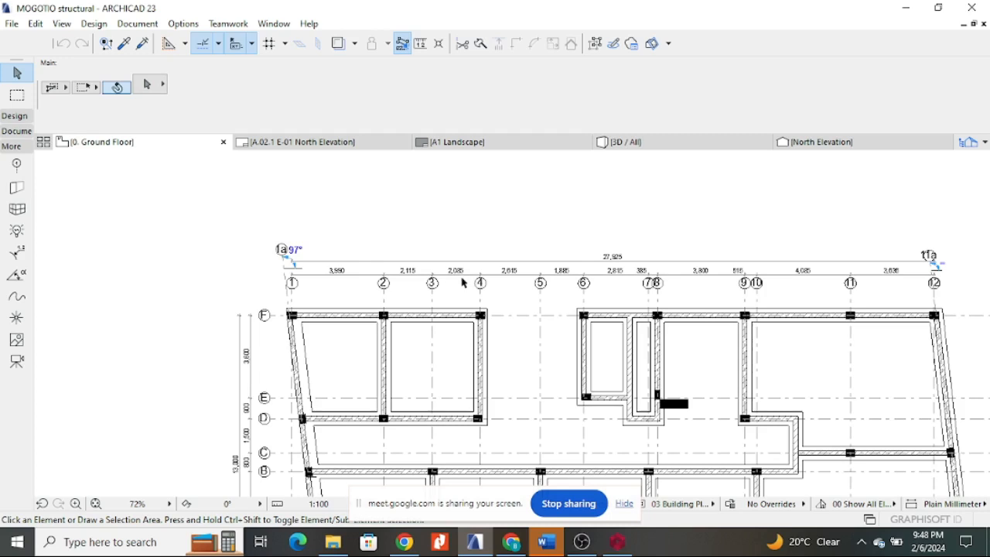
- Switch to ProtaStructure and create a 3D physical model view of the MOGOTIOSTRUCTURAL building
left_click(618, 545)
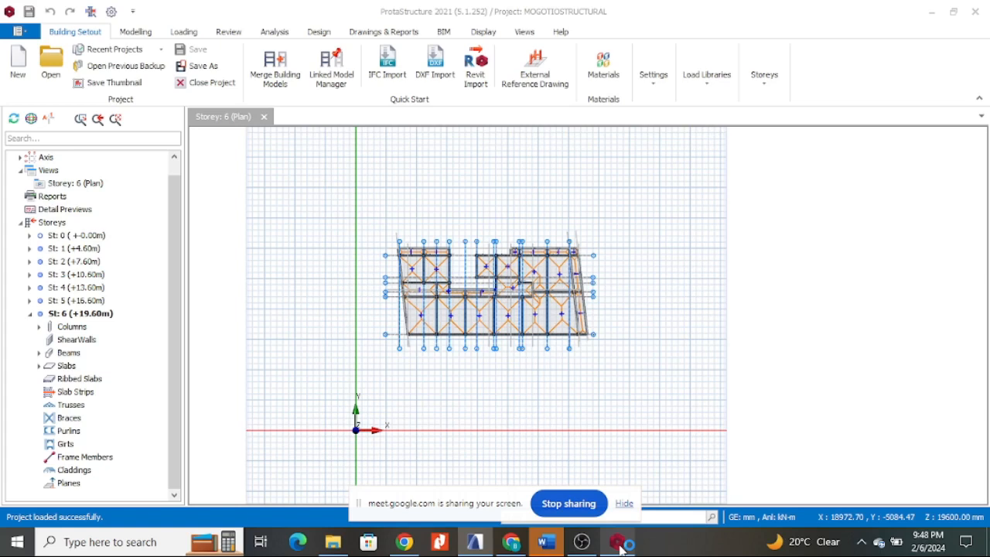
left_click(524, 31)
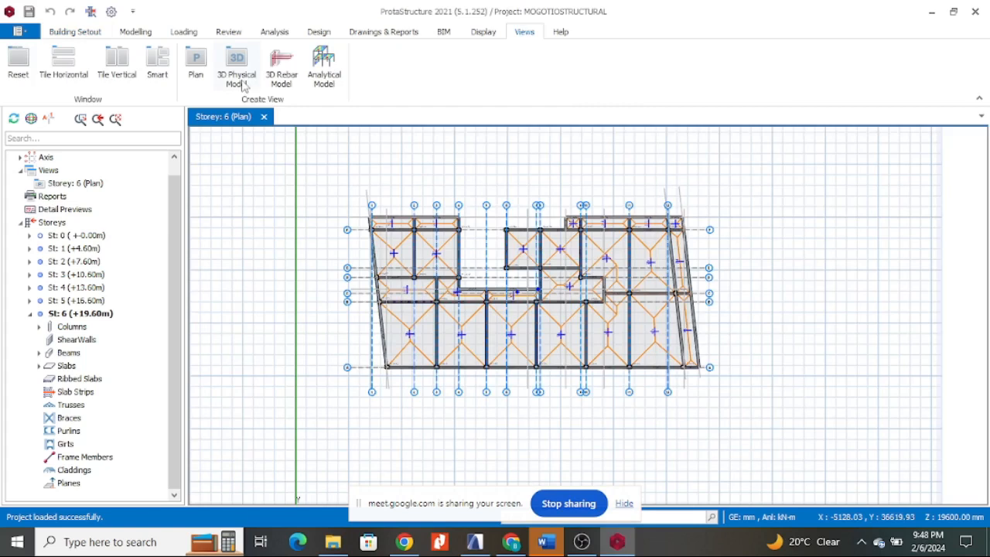
left_click(237, 70)
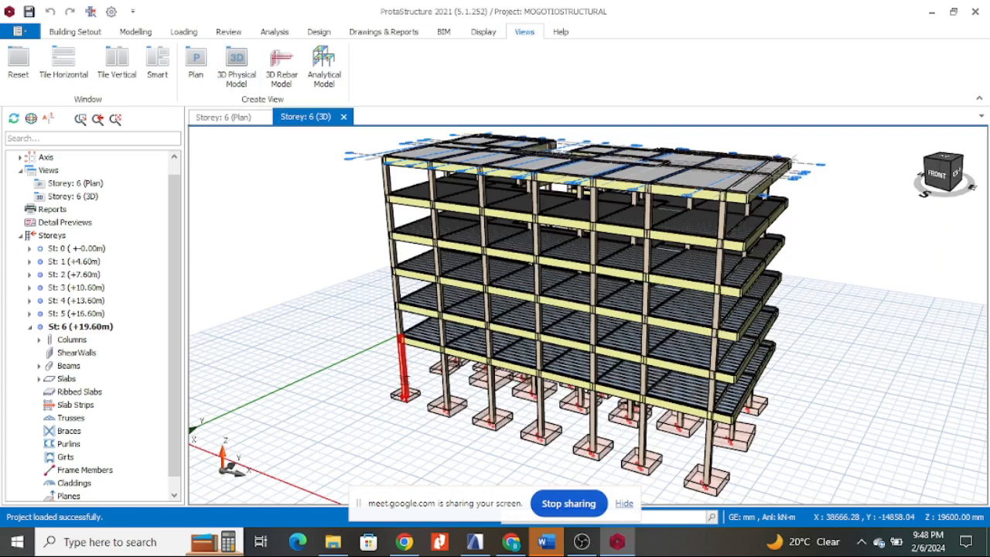
- Examine the 3D frame from several sides, focusing on the ground-storey columns and pad footings at the back
scroll(581, 283, "down", 3)
middle_click_drag(774, 297, 587, 275)
scroll(517, 294, "up", 3)
middle_click_drag(643, 306, 731, 274)
scroll(464, 333, "down", 4)
scroll(548, 355, "up", 4)
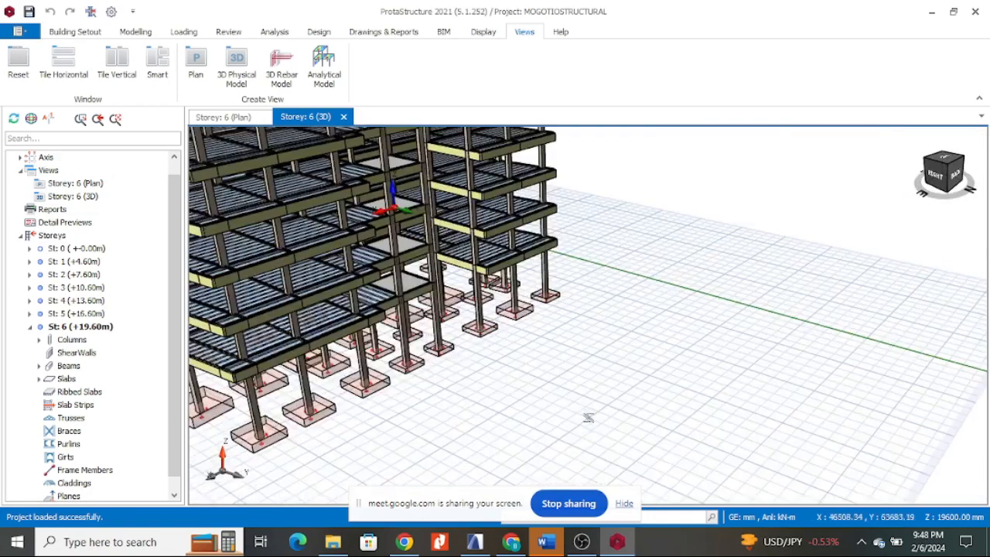
middle_click_drag(588, 317, 508, 334)
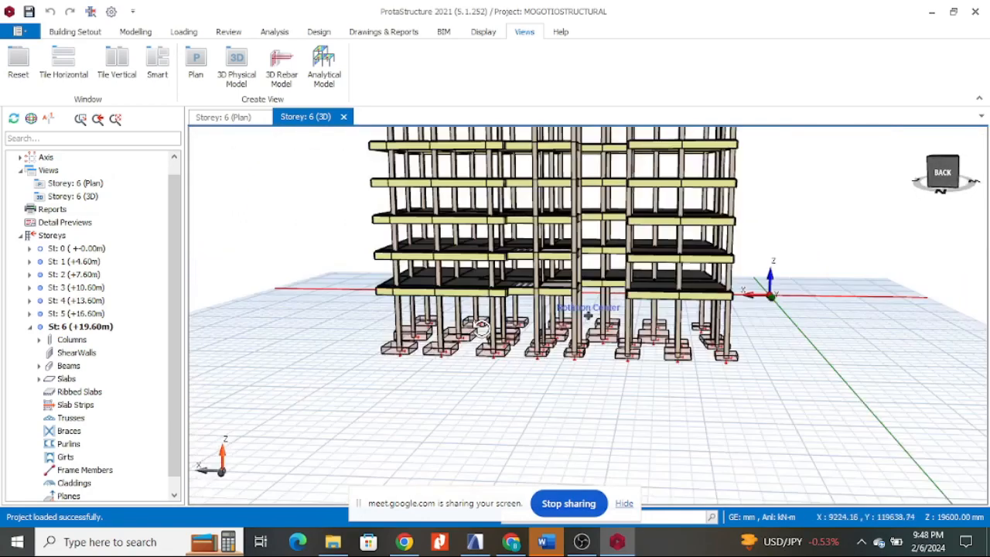
scroll(546, 325, "up", 6)
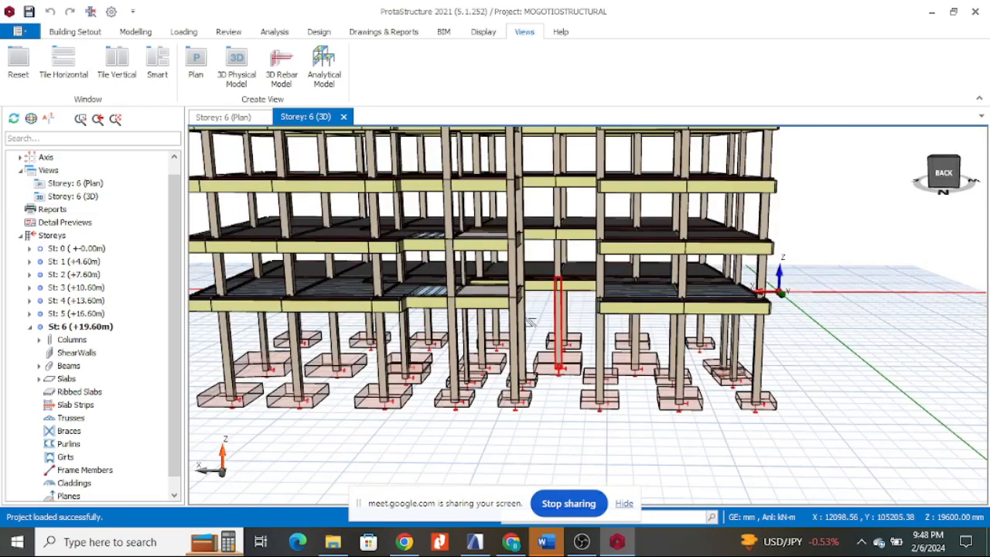
mouse_move(533, 320)
middle_mouse_down()
mouse_move(523, 310)
mouse_move(492, 347)
mouse_move(526, 347)
mouse_move(511, 332)
middle_mouse_up()
scroll(531, 332, "down", 8)
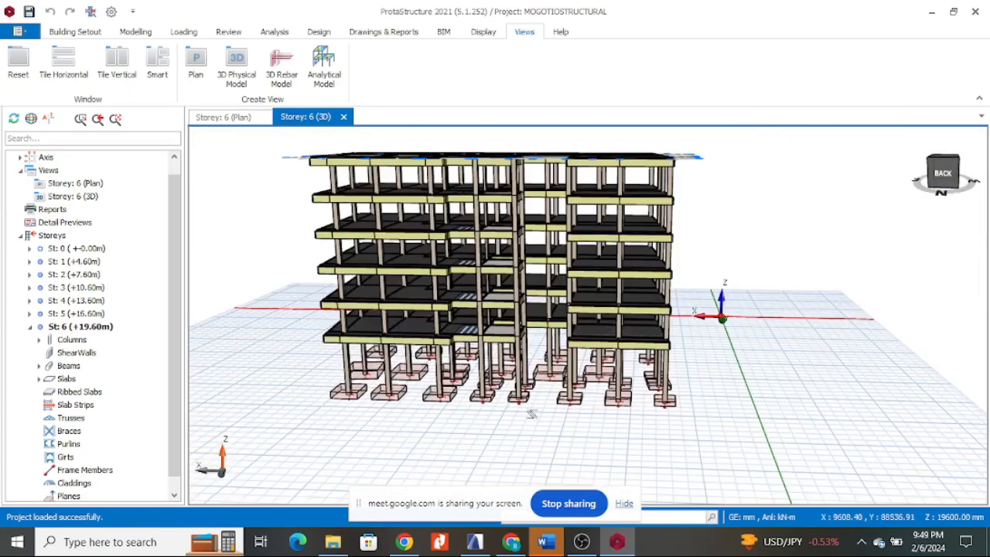
- Examine the building's back face from the roof slabs to the footings, including the recess between its two wings
middle_click_drag(559, 410, 578, 422)
scroll(521, 434, "down", 2)
scroll(503, 328, "up", 4)
scroll(493, 313, "down", 3)
scroll(509, 338, "up", 1)
scroll(510, 338, "up", 2)
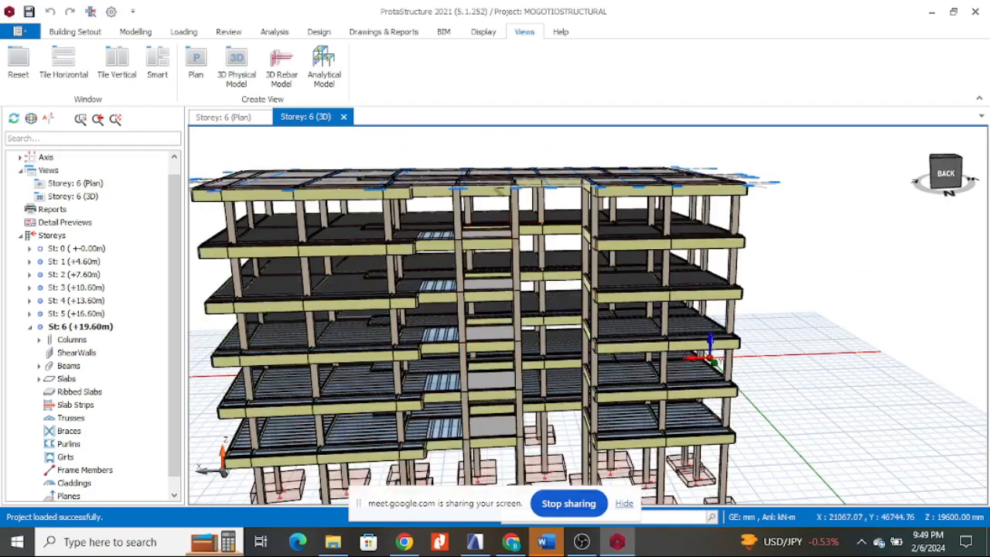
scroll(499, 360, "down", 2)
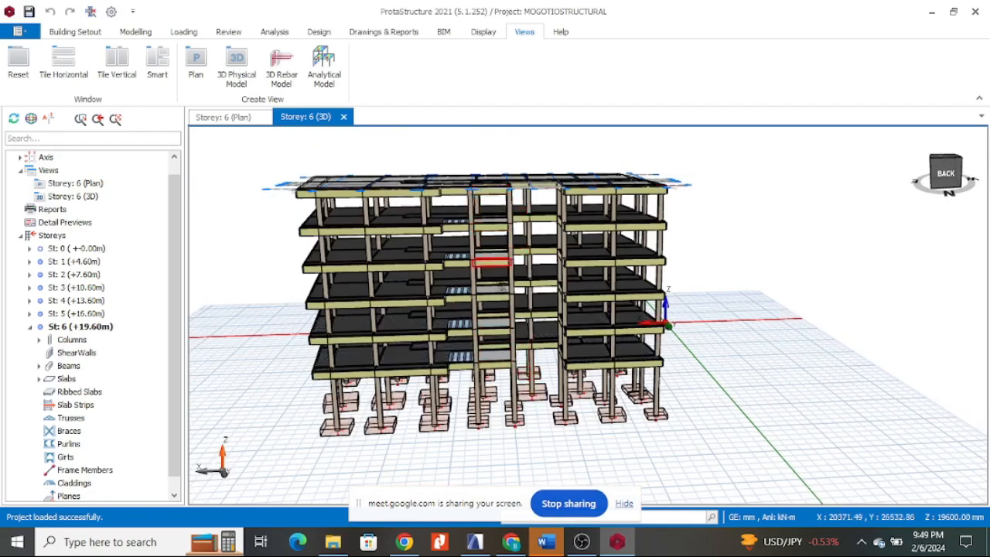
scroll(503, 288, "down", 3)
scroll(658, 361, "up", 4)
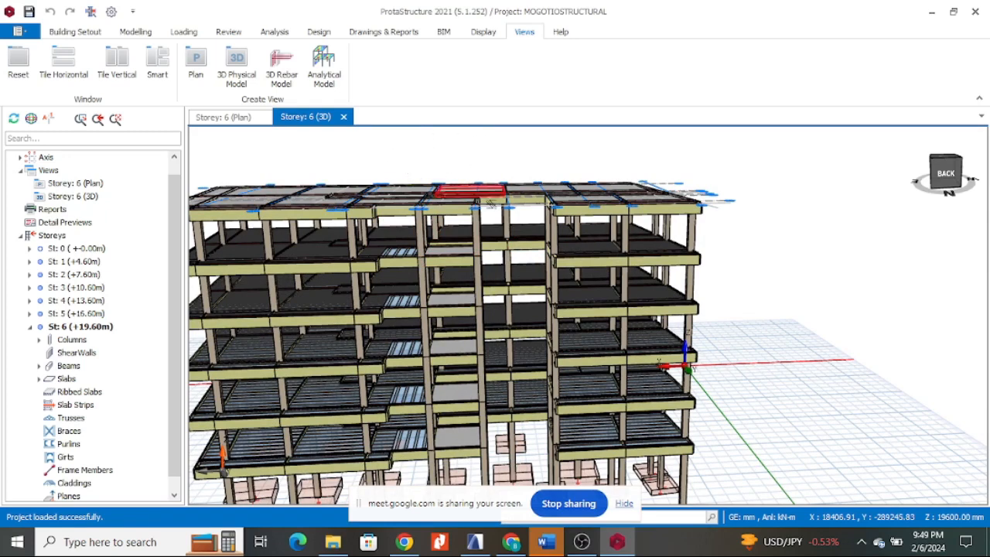
scroll(455, 182, "down", 2)
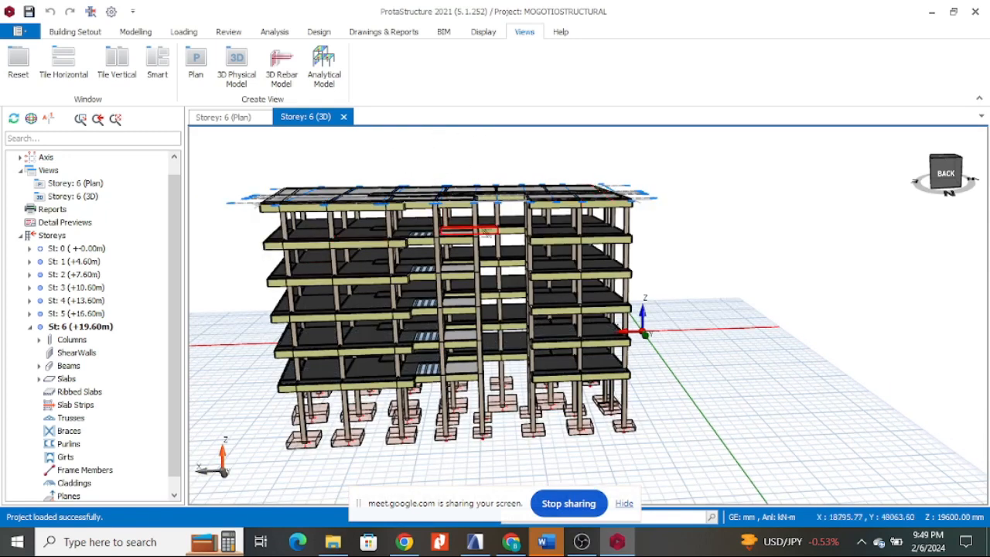
scroll(654, 267, "down", 2)
scroll(565, 345, "up", 1)
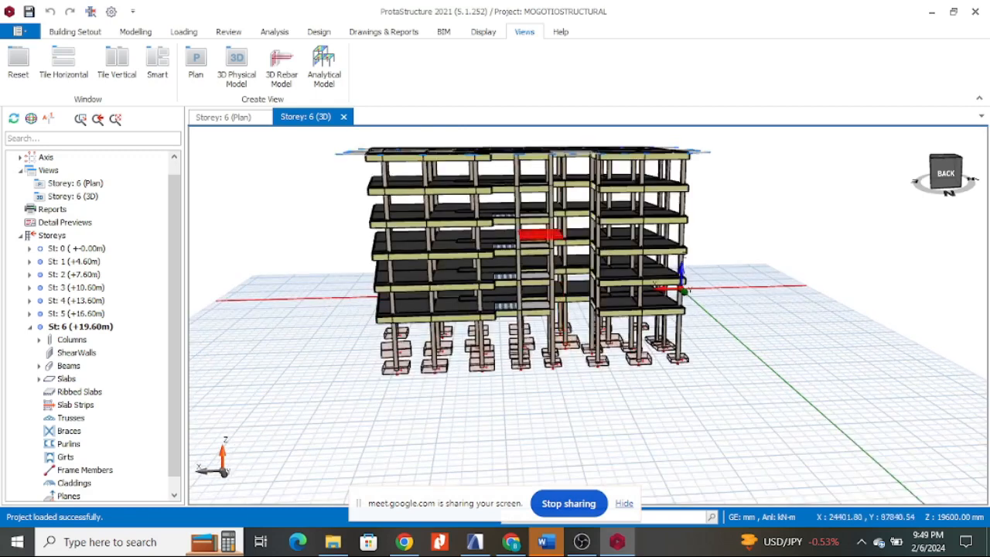
- Examine the ribbed and solid slab panels stacked beside the central recess on the back face
scroll(497, 278, "down", 2)
scroll(508, 184, "up", 2)
scroll(508, 183, "up", 2)
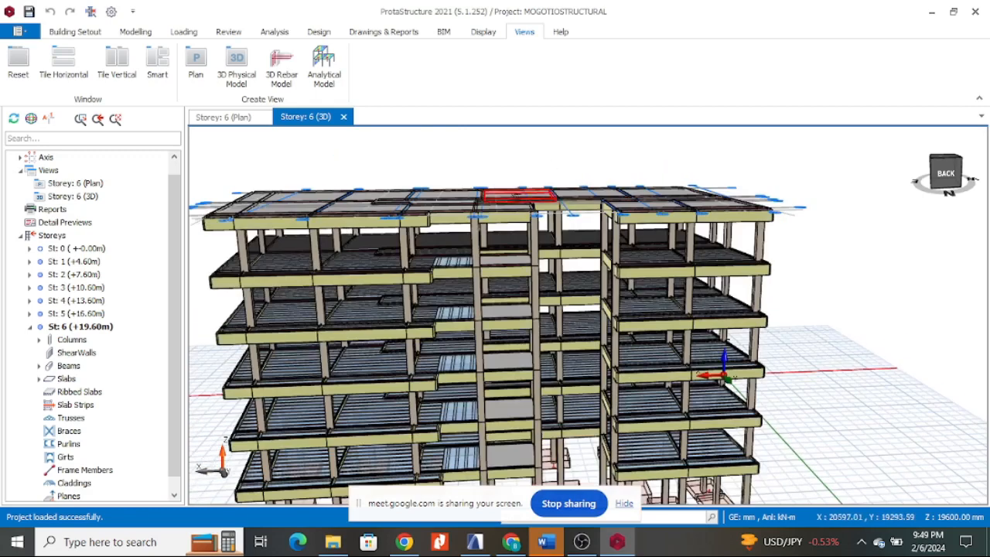
scroll(518, 188, "down", 3)
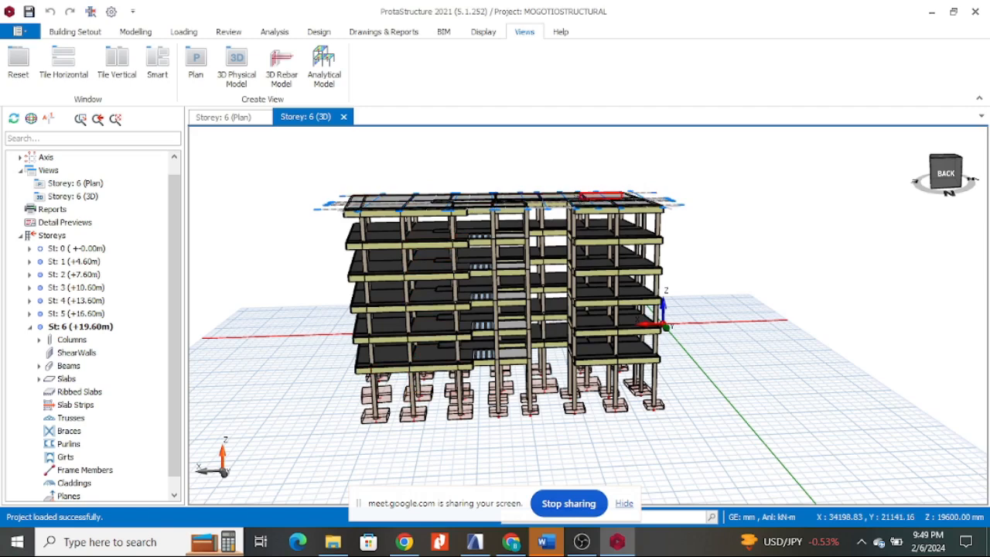
scroll(519, 197, "up", 1)
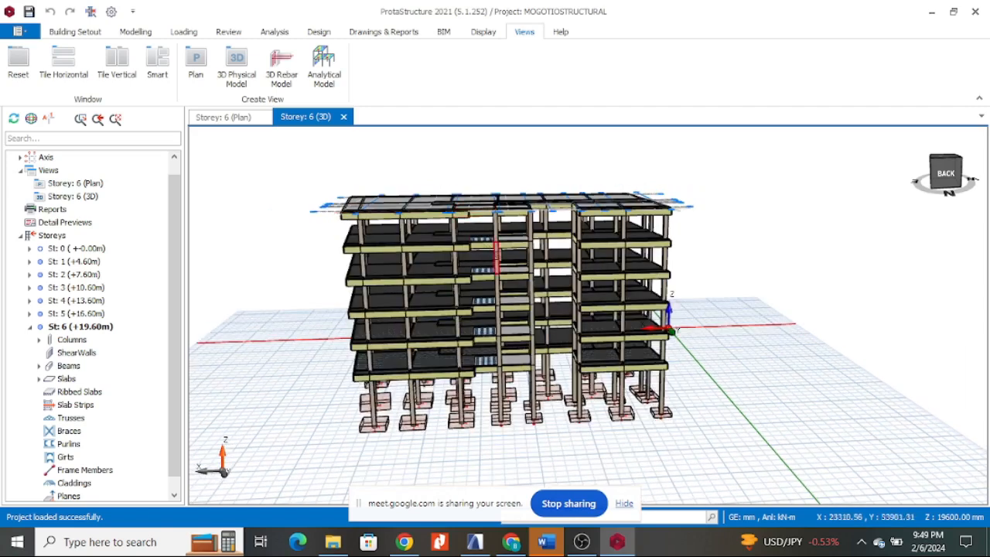
scroll(478, 282, "up", 5)
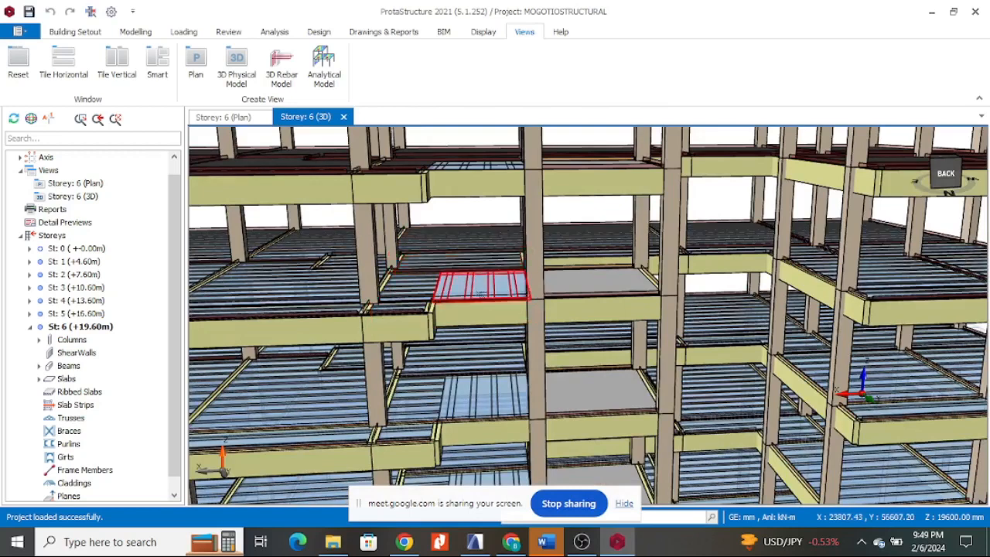
scroll(477, 282, "down", 6)
scroll(481, 207, "up", 2)
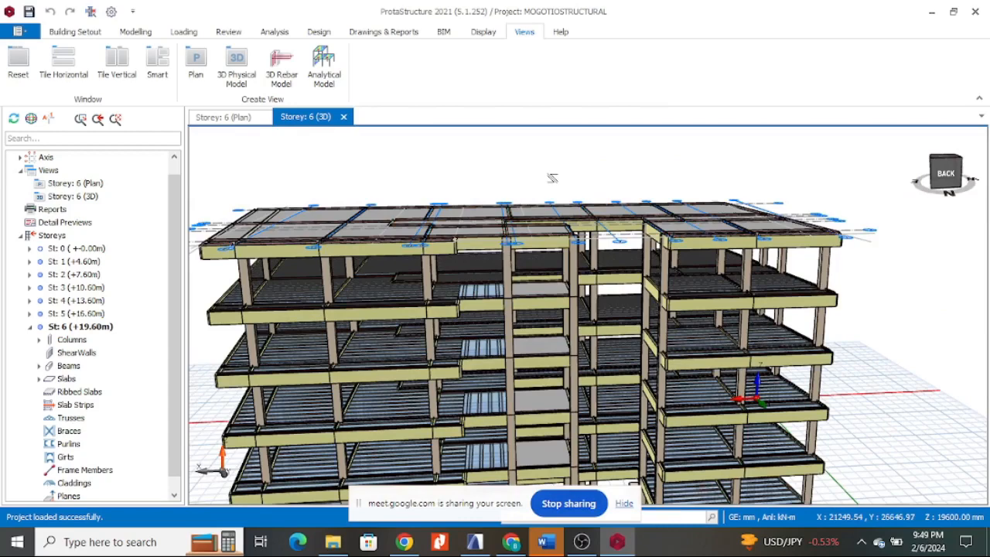
- Examine the back corner of the 3D model and inspect the properties of a storey 3 ribbed slab panel
scroll(550, 184, "down", 3)
middle_click_drag(827, 312, 776, 324)
scroll(776, 324, "up", 4)
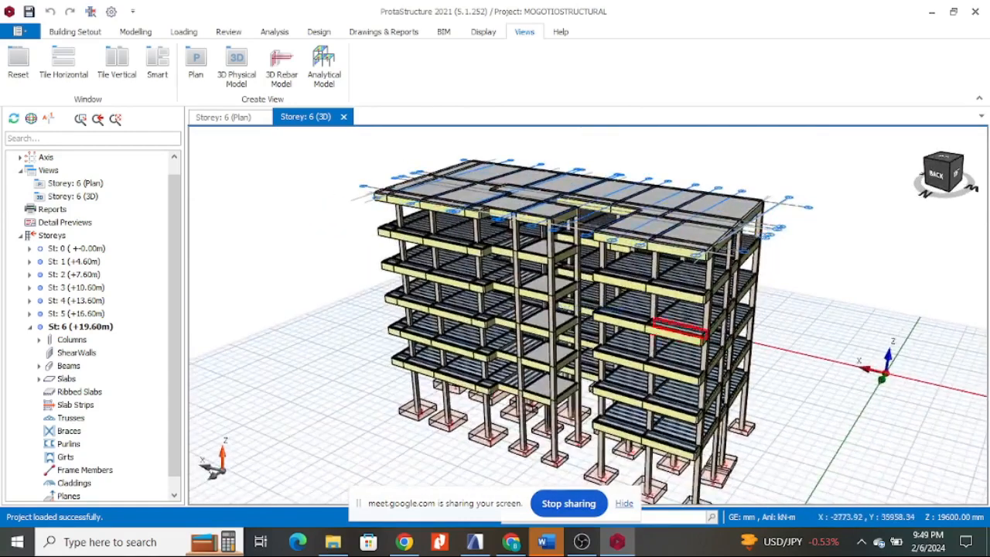
scroll(685, 325, "down", 3)
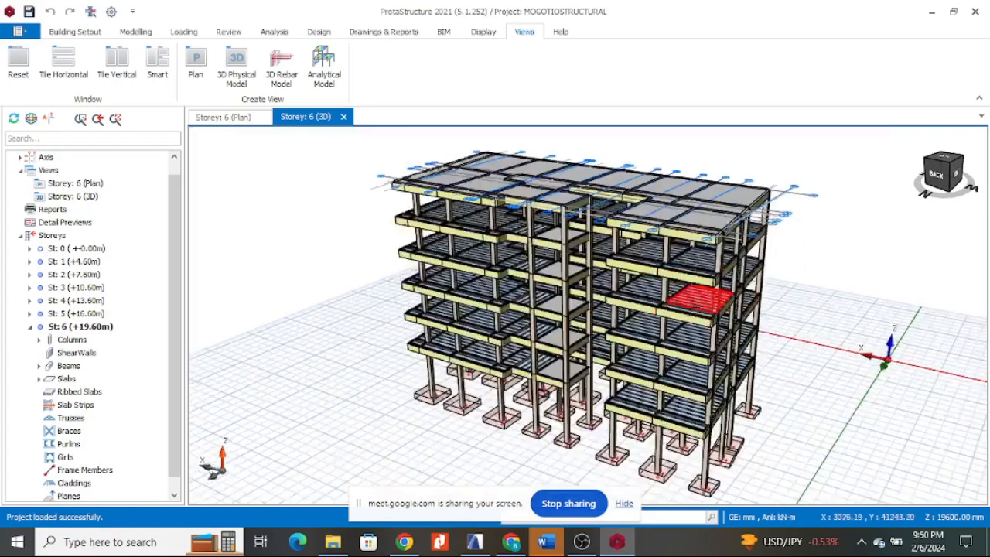
scroll(685, 423, "up", 5)
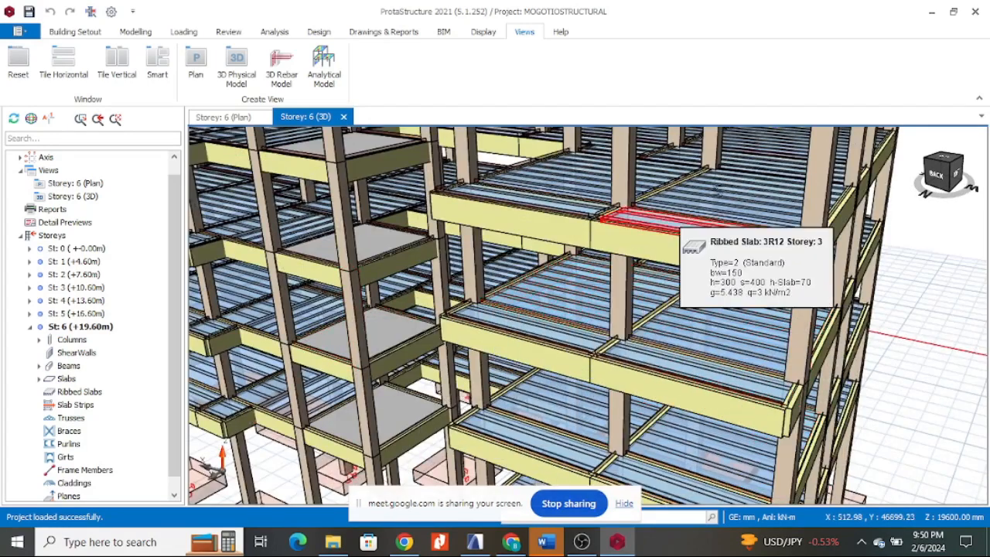
- Examine the storey 6 roof slab panels and beams around the recess, and inspect one roof slab's properties
scroll(727, 220, "down", 2)
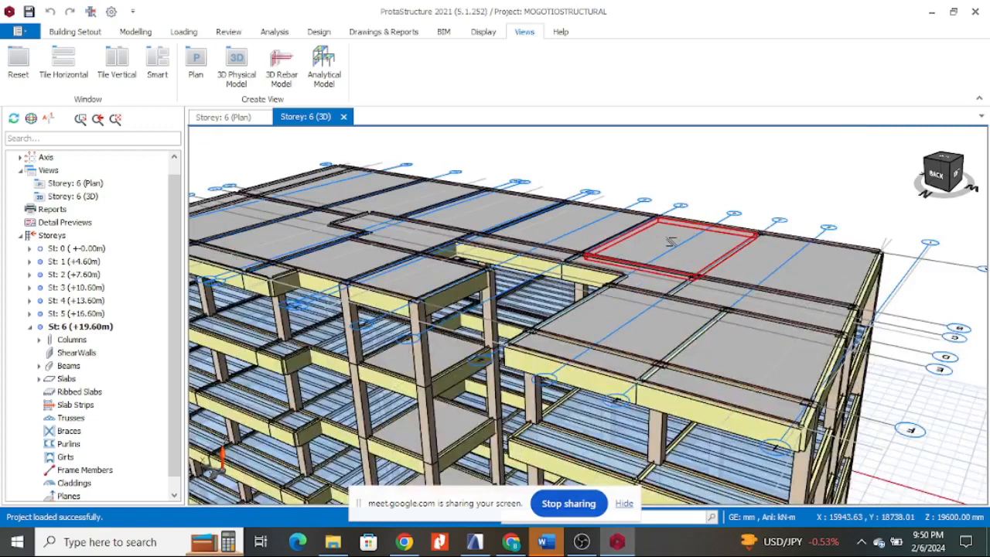
scroll(671, 242, "up", 3)
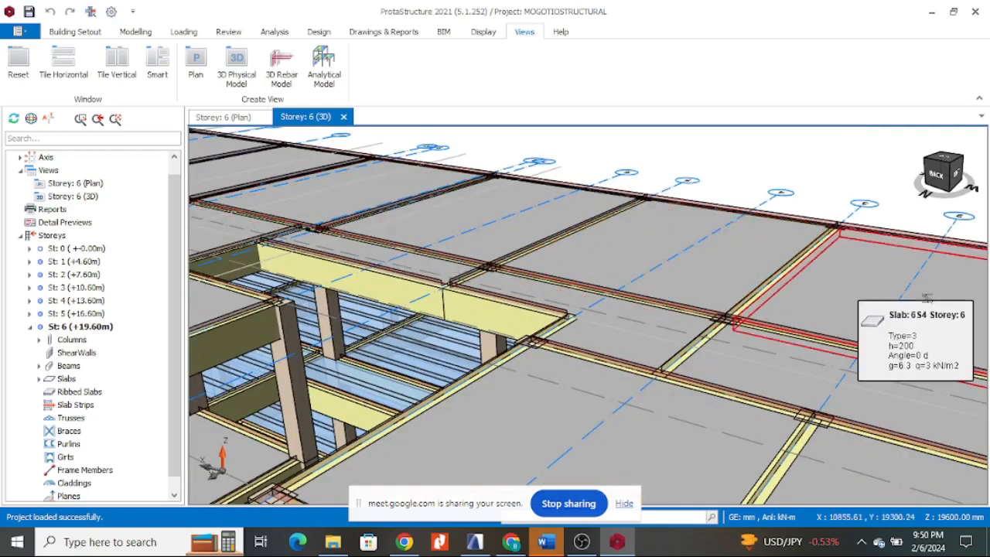
scroll(611, 246, "down", 5)
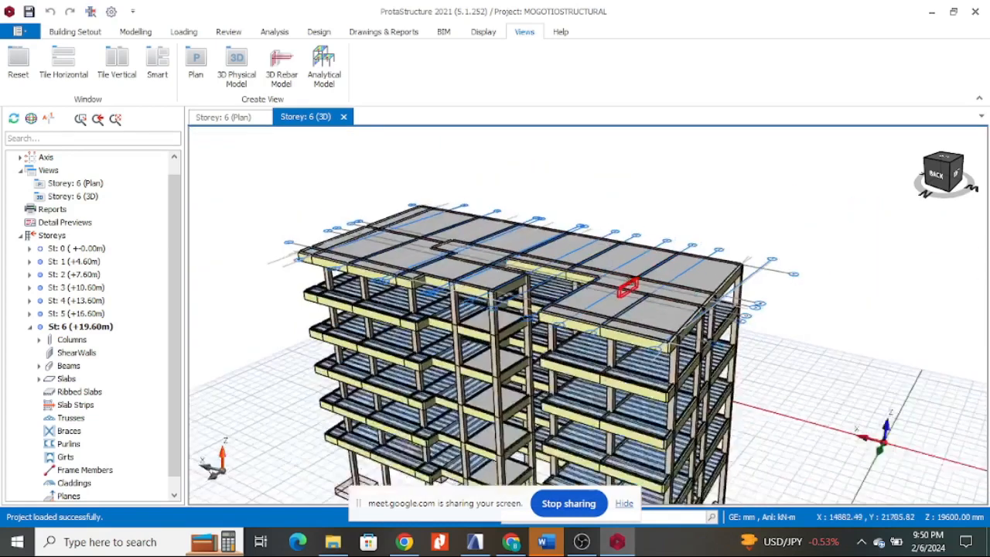
scroll(619, 286, "down", 2)
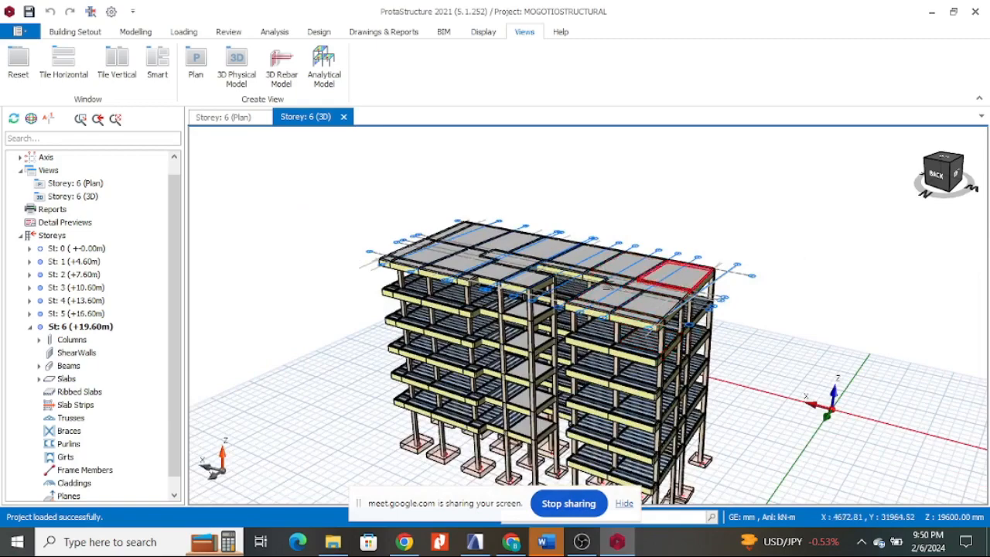
scroll(610, 317, "down", 1)
- Examine the back face of the frame from the pad footings and ground-storey columns up to the roof
scroll(596, 437, "up", 4)
middle_click_drag(583, 433, 636, 434)
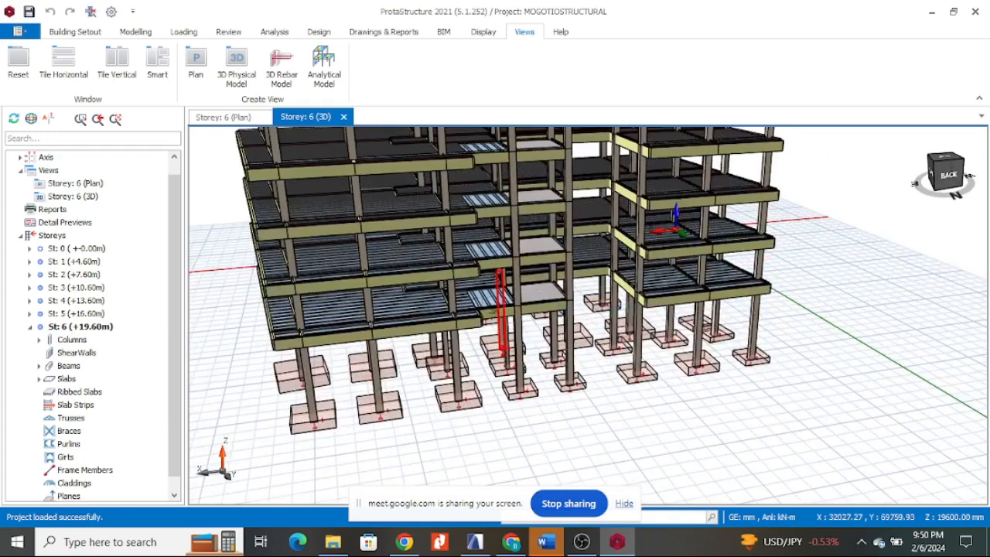
scroll(499, 310, "up", 3)
scroll(480, 305, "down", 2)
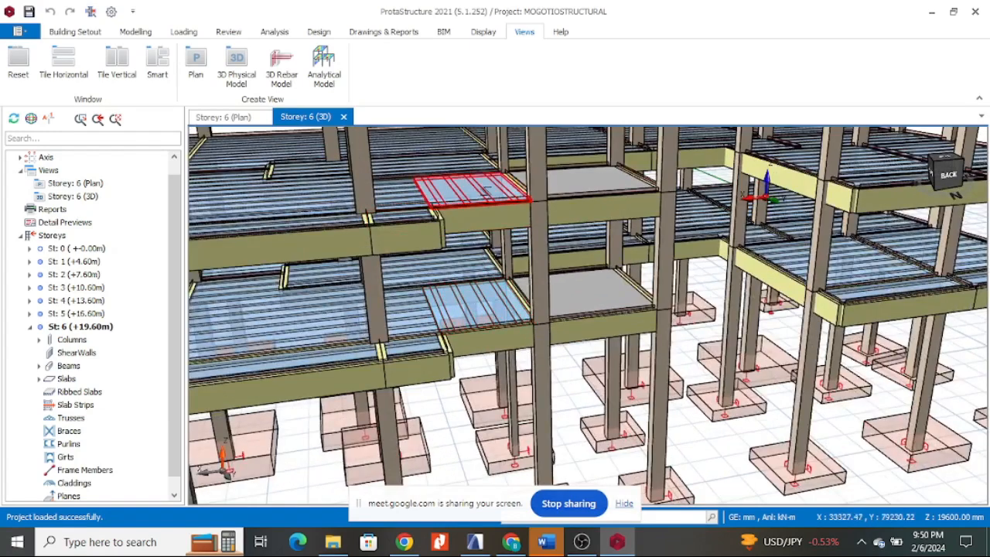
scroll(488, 293, "down", 2)
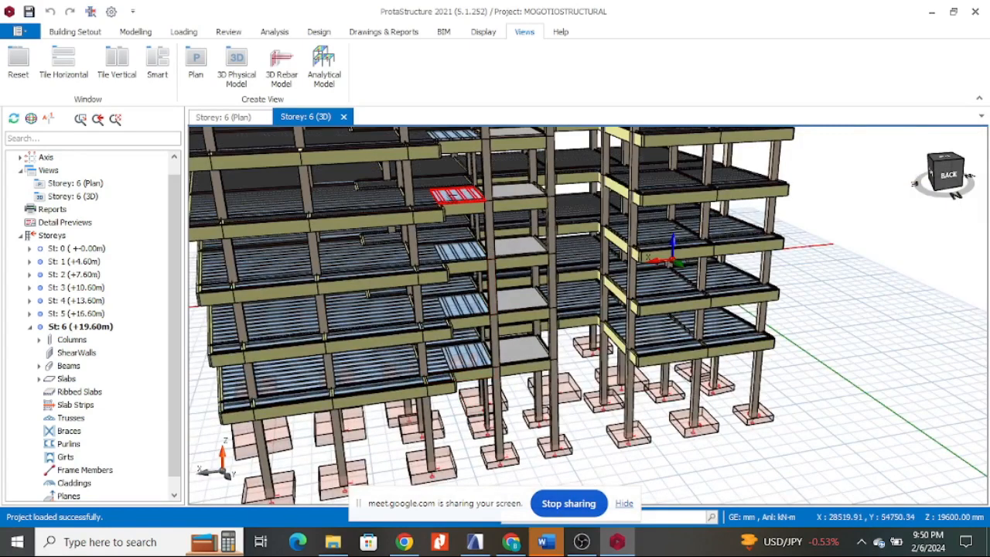
scroll(457, 194, "down", 2)
scroll(472, 185, "up", 3)
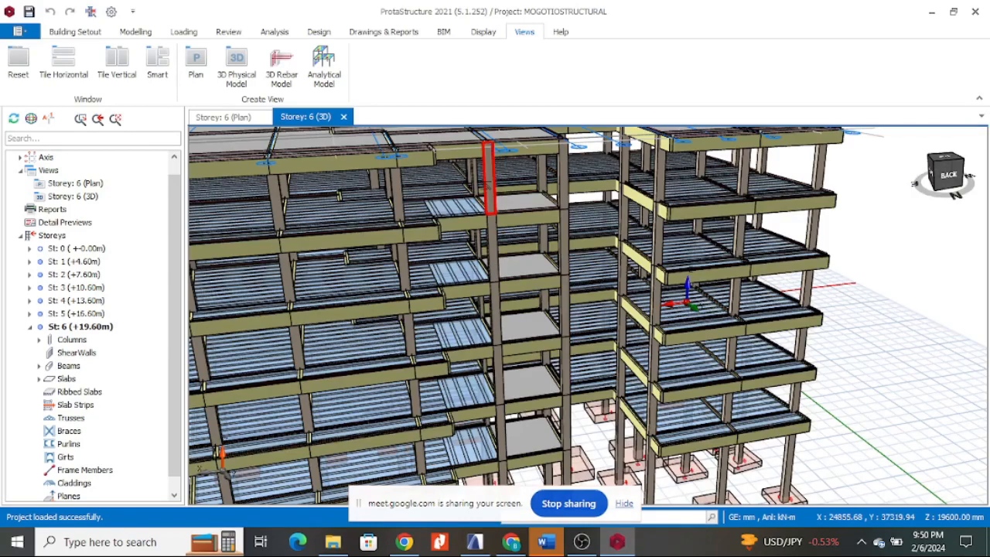
- Examine the small ribbed slab panels next to the solid slabs at the back, then the whole building
scroll(430, 230, "up", 3)
scroll(412, 249, "down", 3)
scroll(418, 279, "up", 3)
mouse_move(424, 314)
scroll(424, 314, "down", 2)
scroll(417, 330, "up", 2)
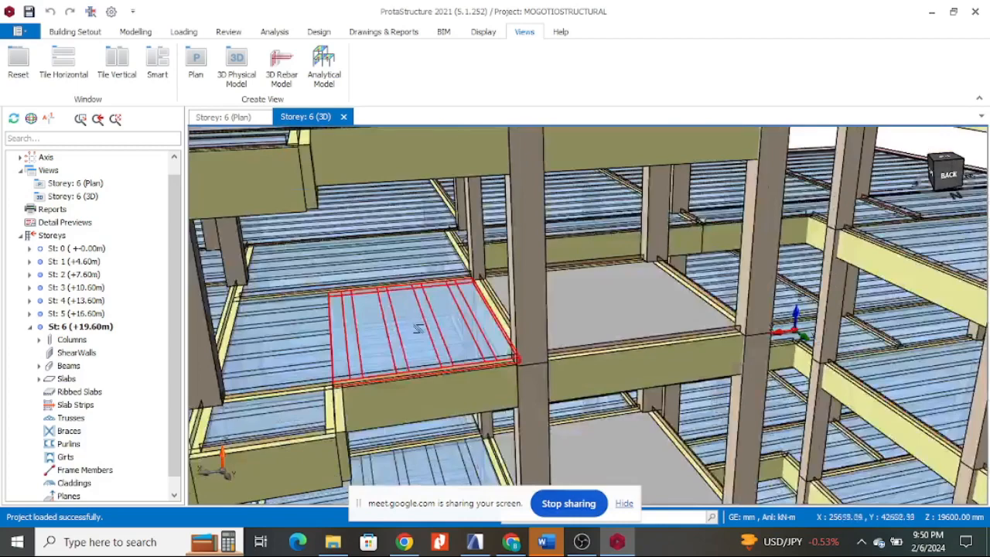
scroll(421, 290, "down", 3)
scroll(422, 329, "up", 1)
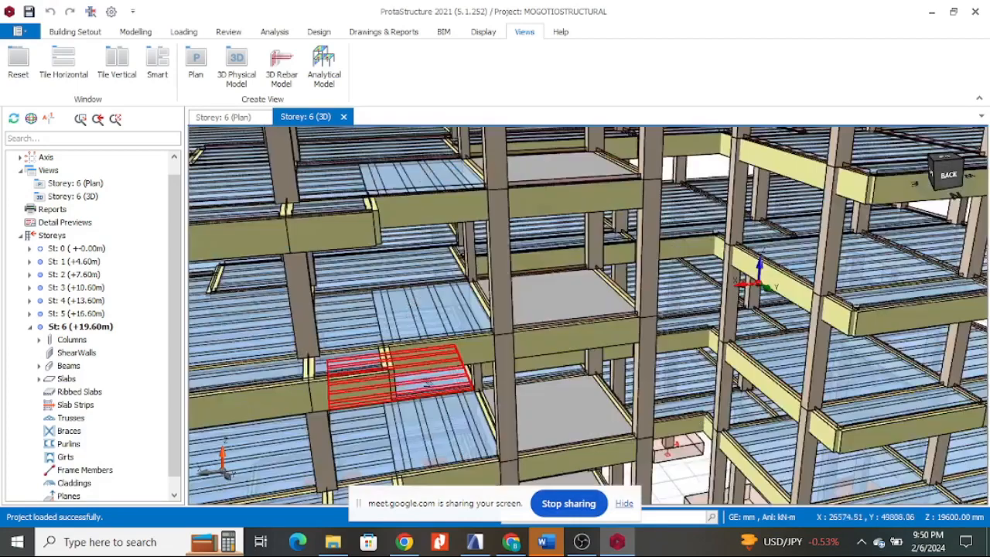
scroll(422, 328, "down", 5)
scroll(417, 282, "down", 2)
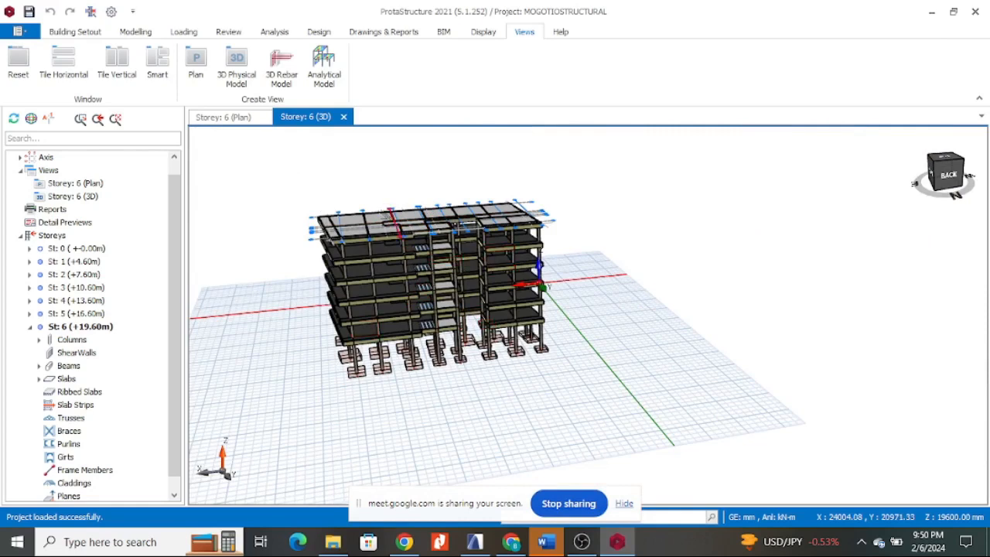
- Close ProtaStructure and save the changes to the MOGOTIOSTRUCTURAL project
left_click(976, 14)
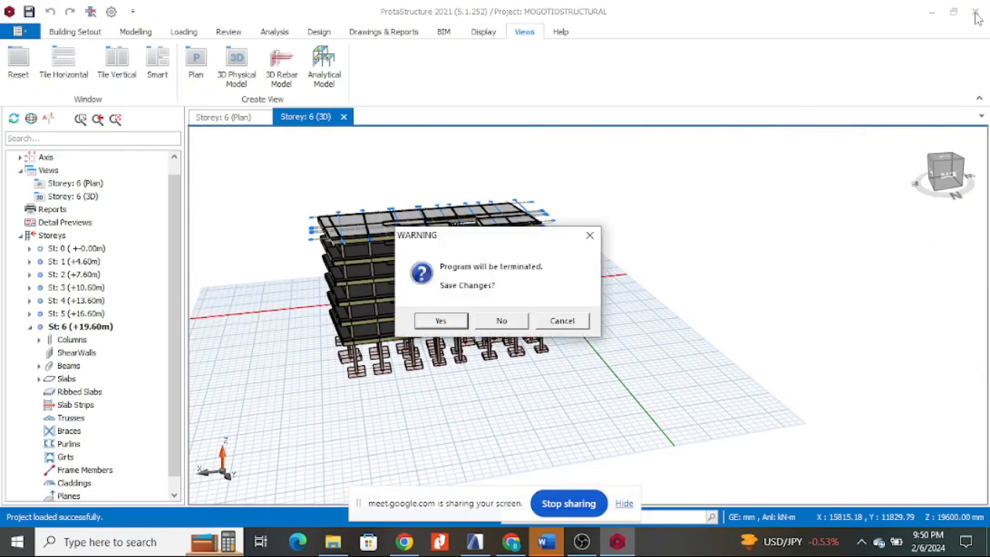
left_click(440, 322)
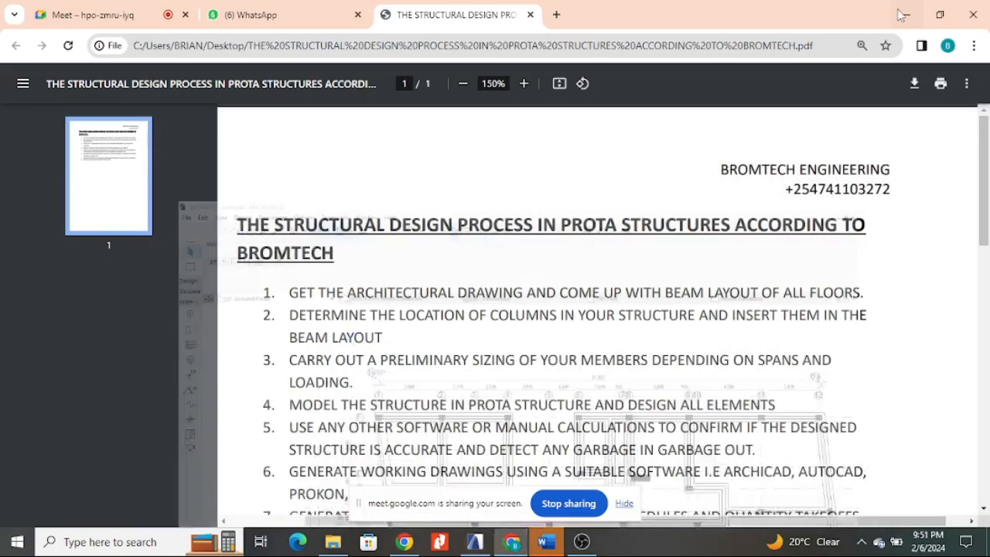
- Clear the browser, File Explorer and Word windows from the desktop and launch ProtaStructure 2021
left_click(906, 8)
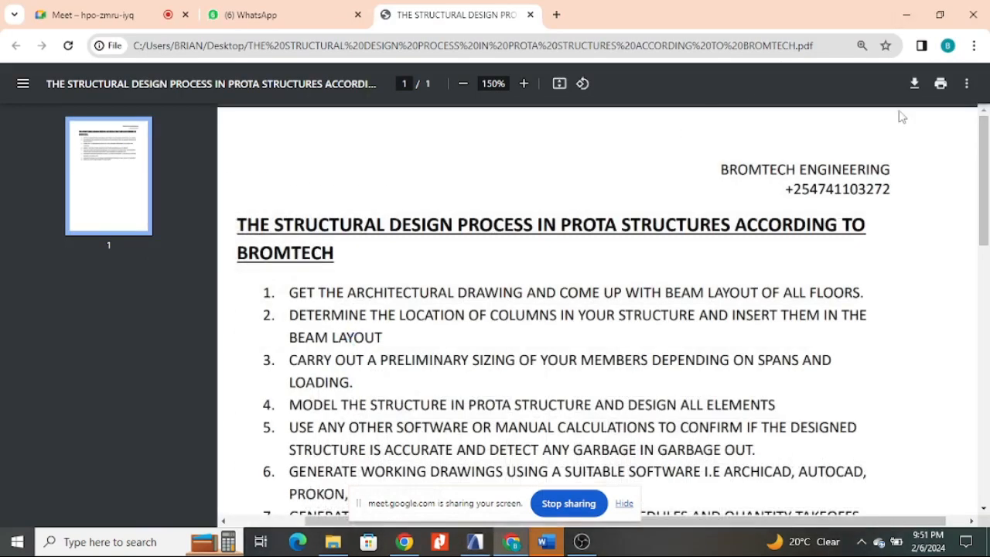
left_click(907, 14)
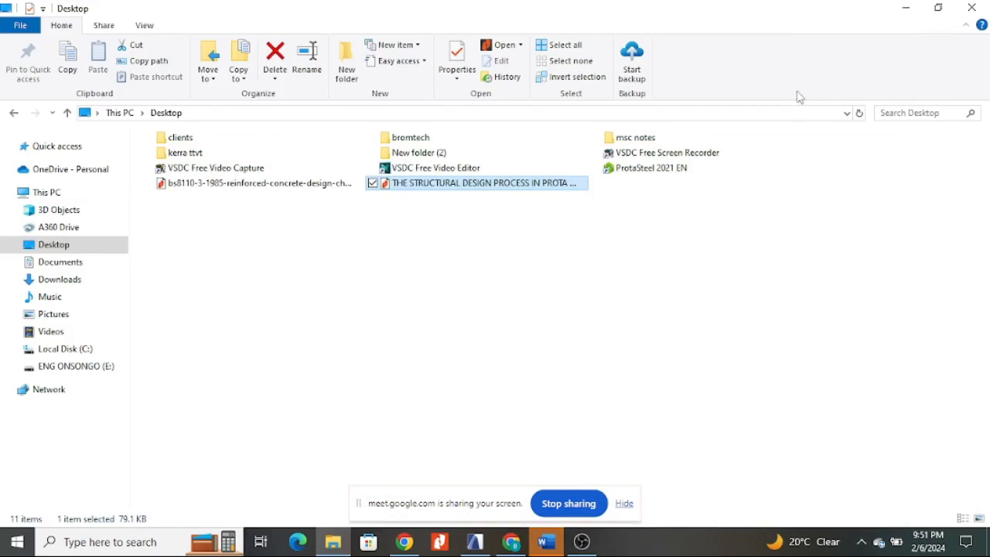
left_click(971, 7)
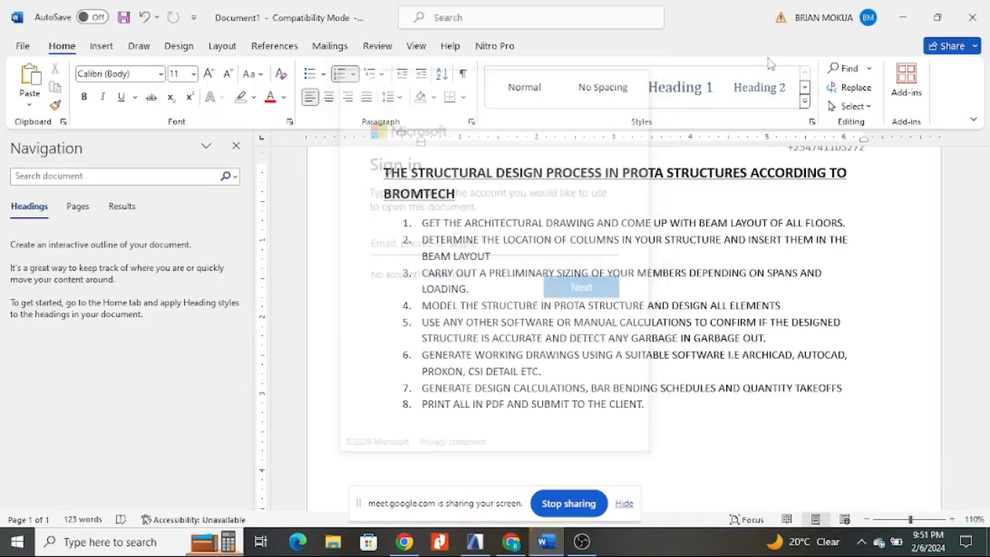
left_click(501, 310)
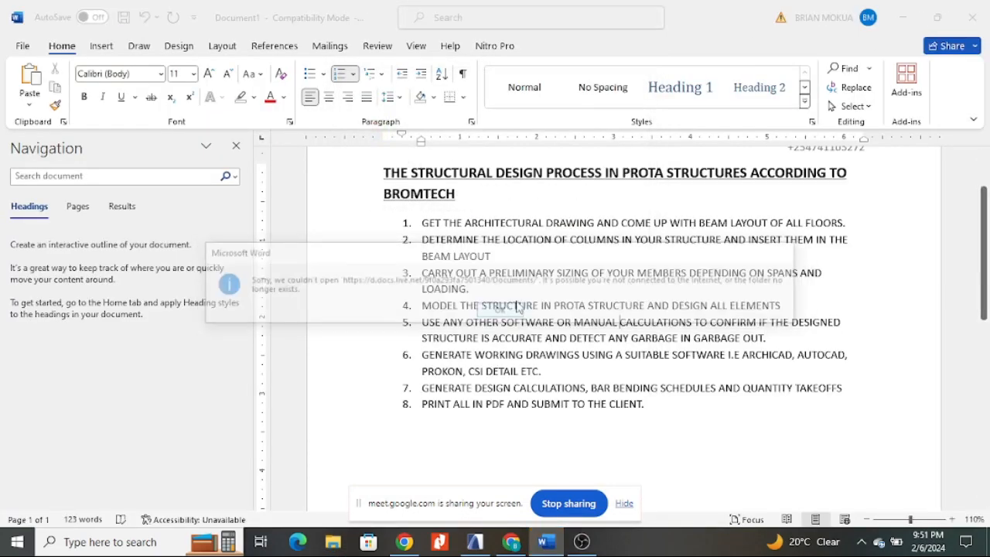
left_click(549, 351)
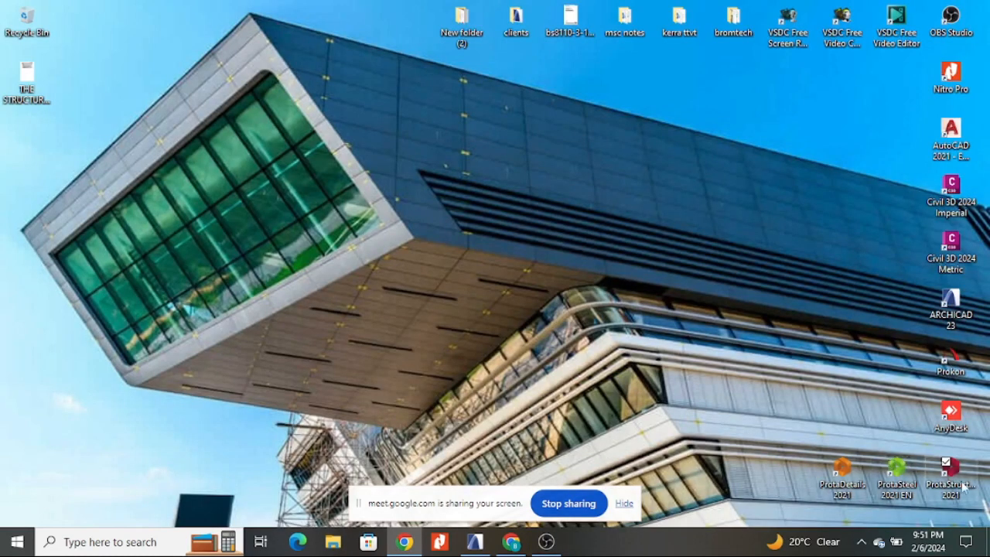
double_click(967, 483)
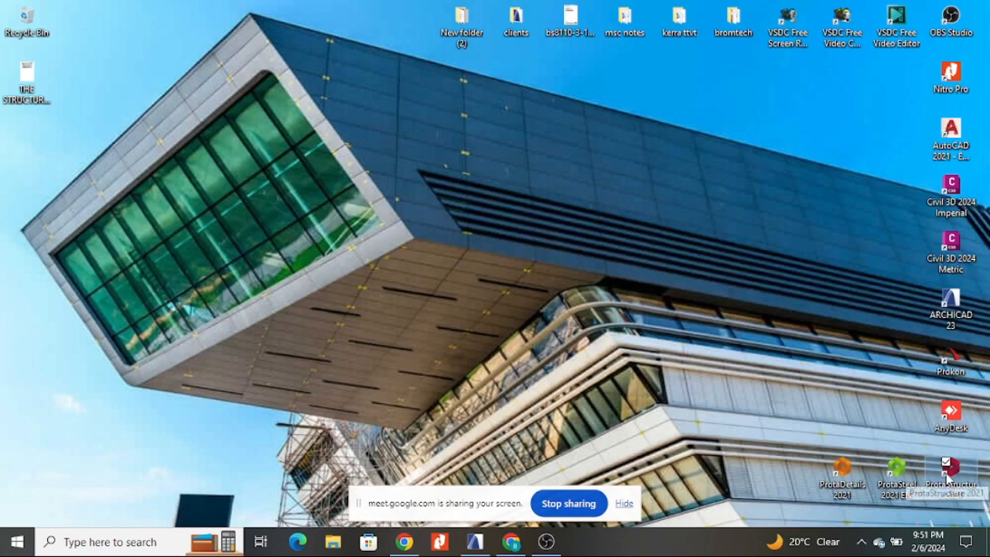
double_click(952, 468)
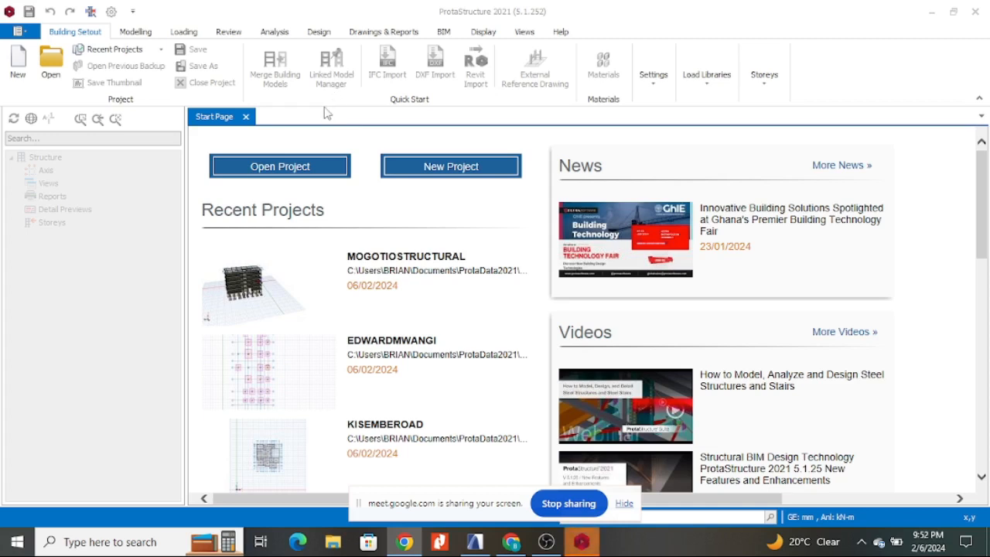
- Look through the recent projects on the start page, comparing their names and thumbnails
scroll(317, 267, "down", 3)
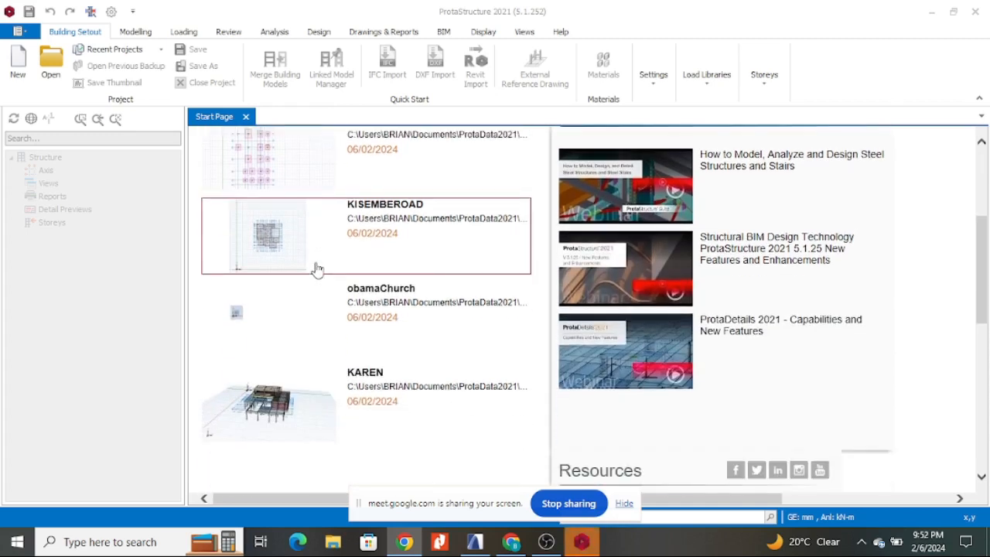
scroll(319, 270, "down", 4)
scroll(320, 276, "up", 5)
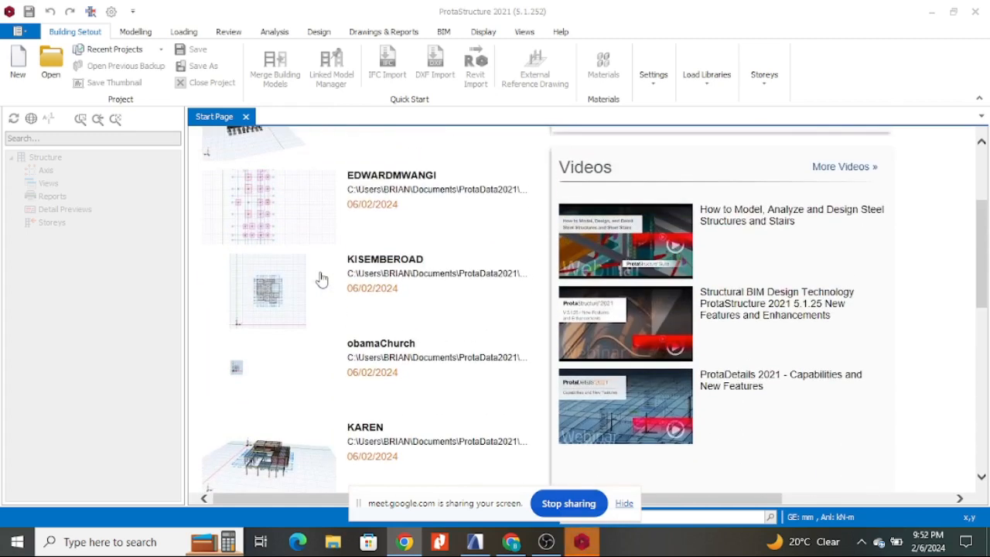
scroll(320, 280, "up", 2)
scroll(320, 280, "down", 2)
scroll(348, 313, "down", 4)
scroll(340, 317, "up", 3)
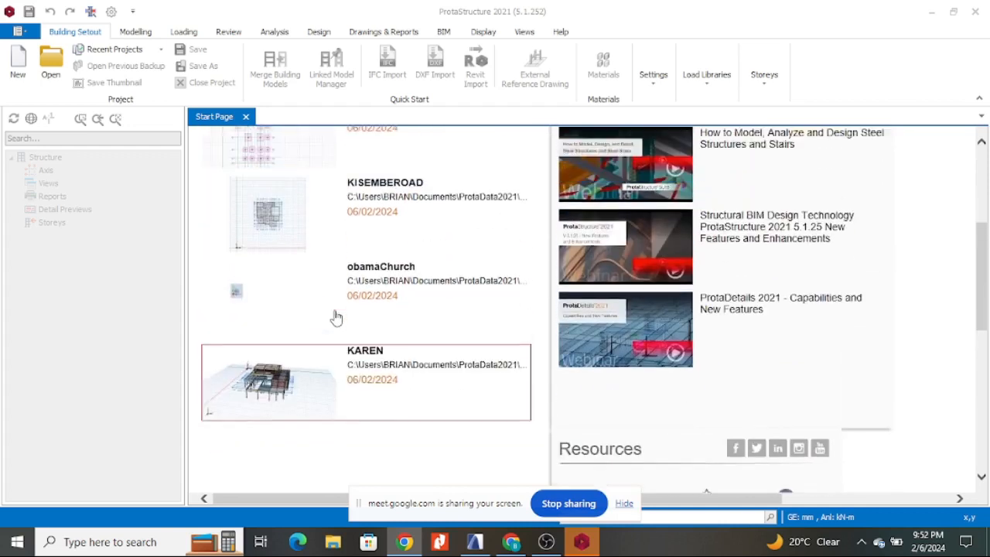
scroll(341, 309, "up", 3)
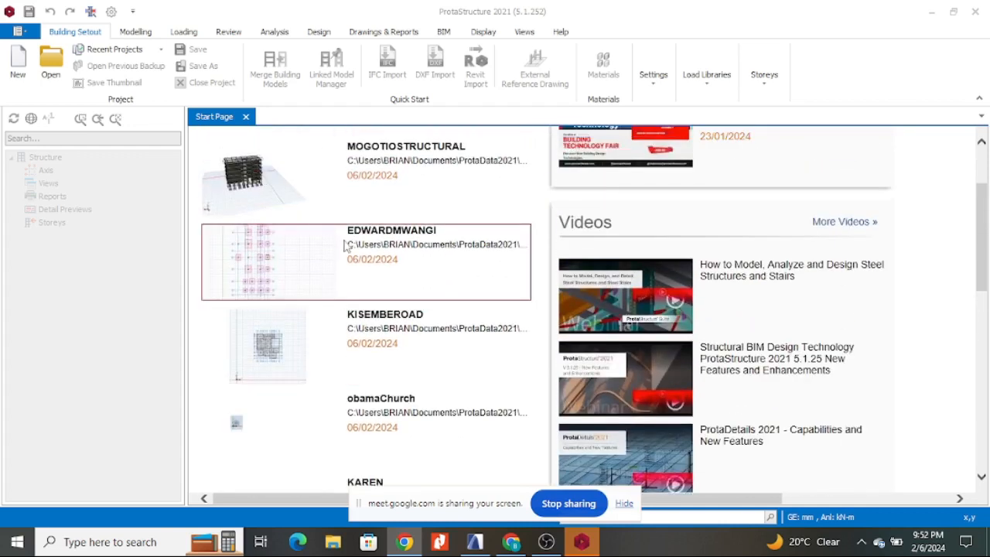
scroll(346, 246, "down", 2)
scroll(344, 302, "up", 3)
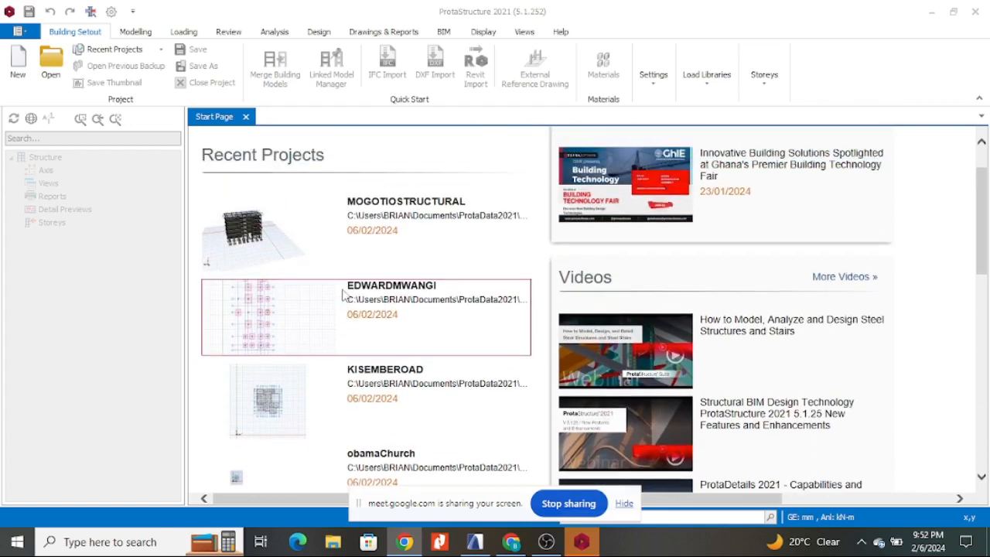
- Inspect the design codes and storey details of the last recent project, and review the other entries again
scroll(340, 255, "down", 3)
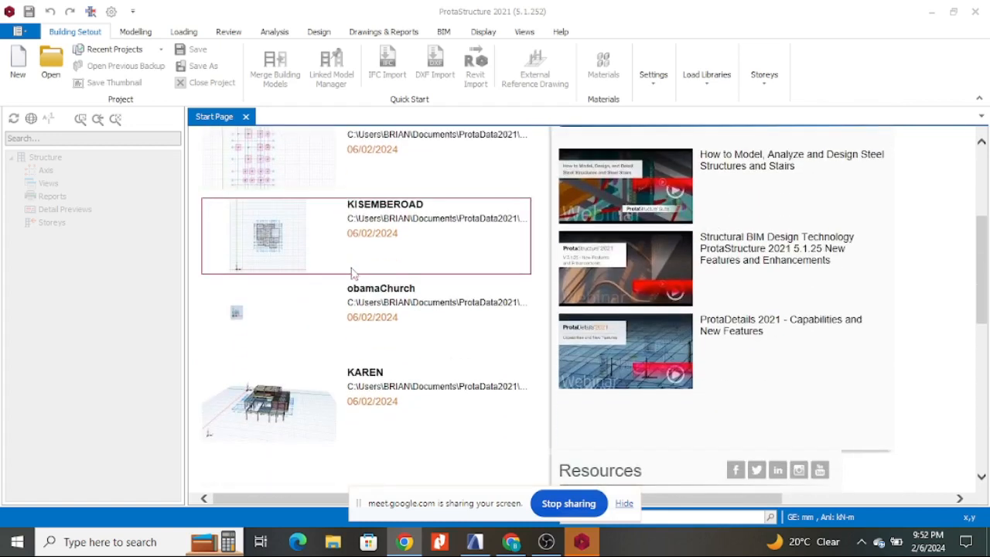
mouse_move(365, 375)
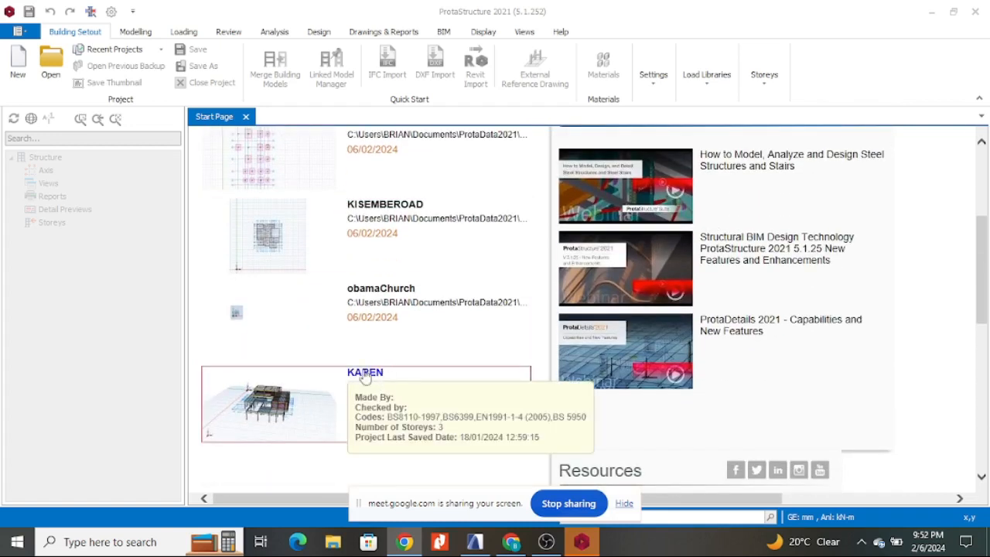
scroll(376, 302, "up", 2)
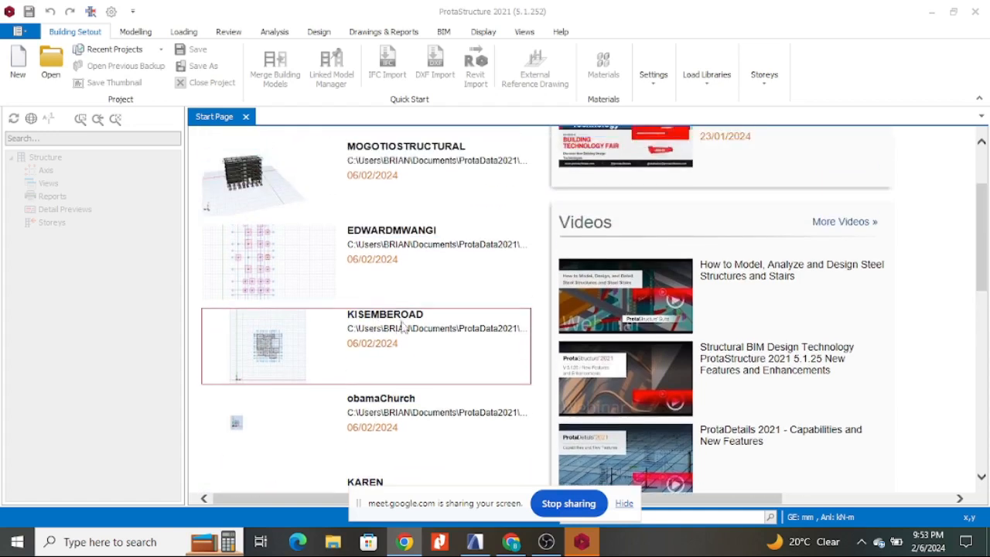
scroll(387, 258, "up", 2)
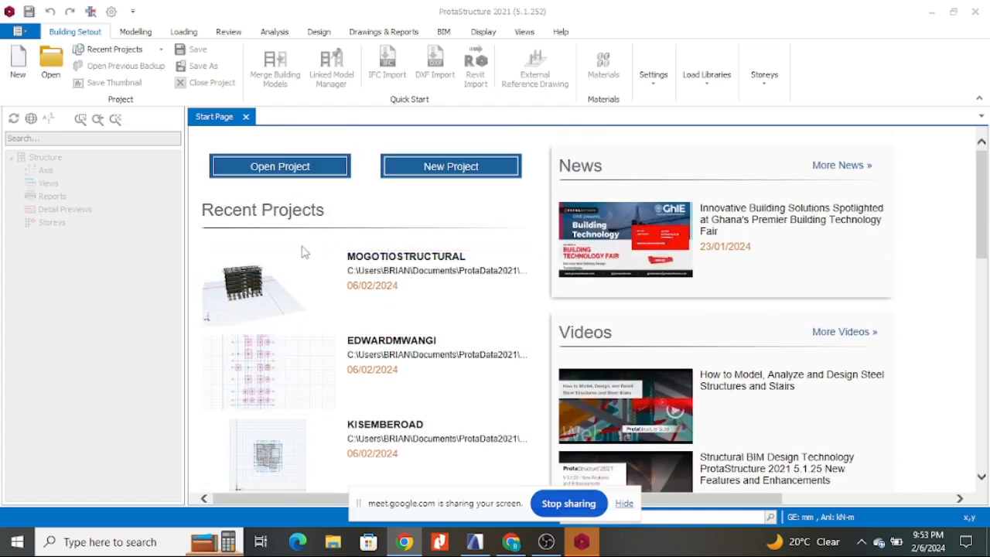
scroll(313, 271, "down", 3)
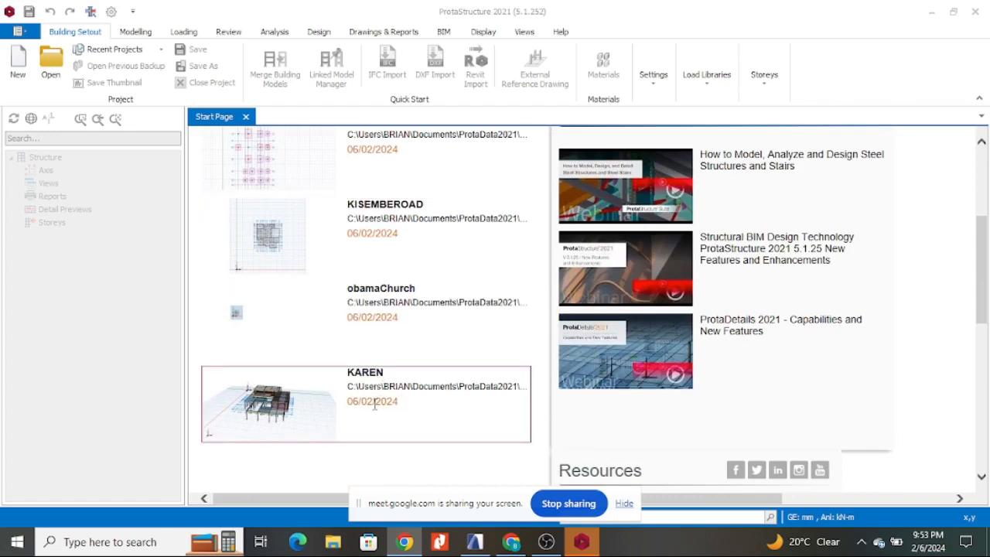
scroll(379, 371, "up", 3)
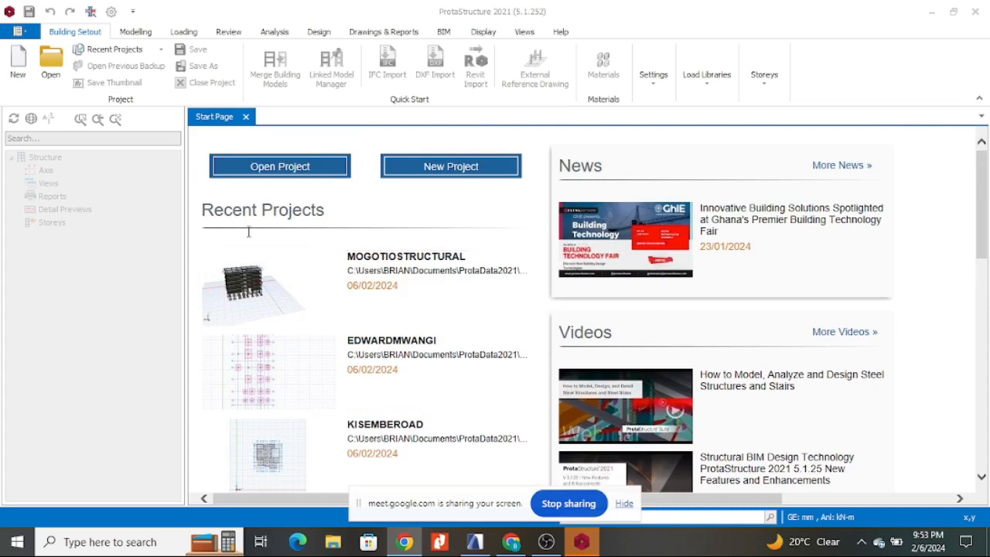
scroll(309, 349, "down", 1)
scroll(294, 361, "up", 1)
scroll(317, 325, "down", 4)
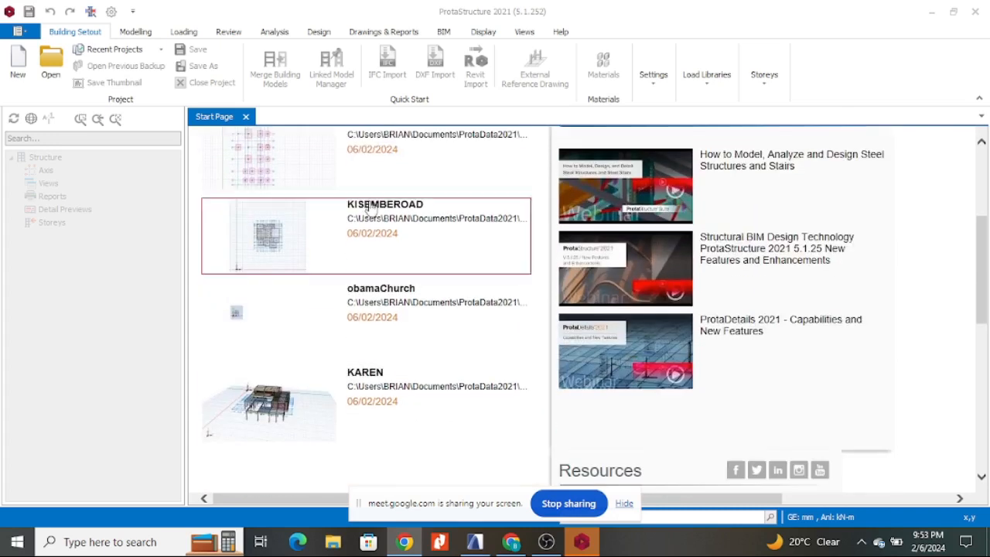
scroll(301, 314, "up", 4)
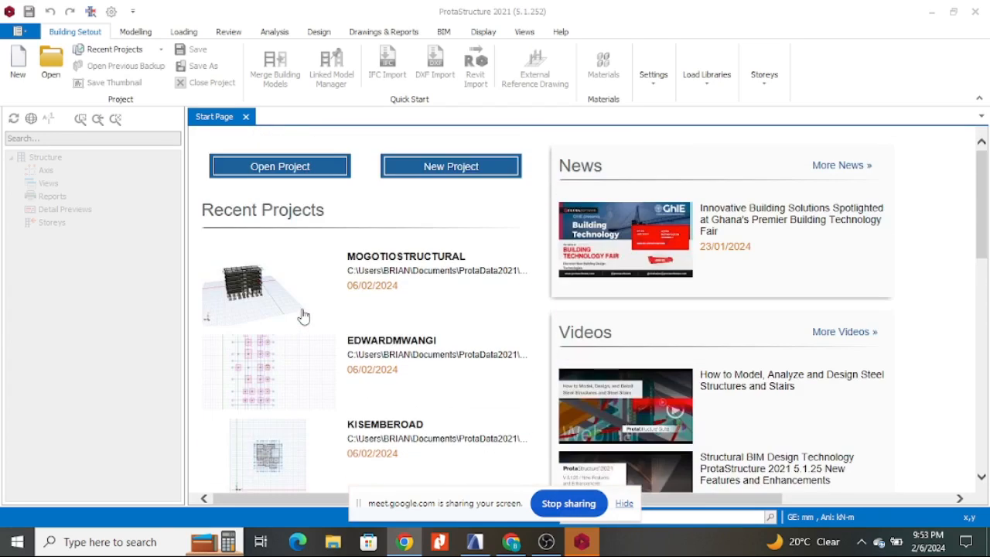
- Look through the full alphabetical list of existing projects in the project data folder, and close it without opening any
left_click(280, 169)
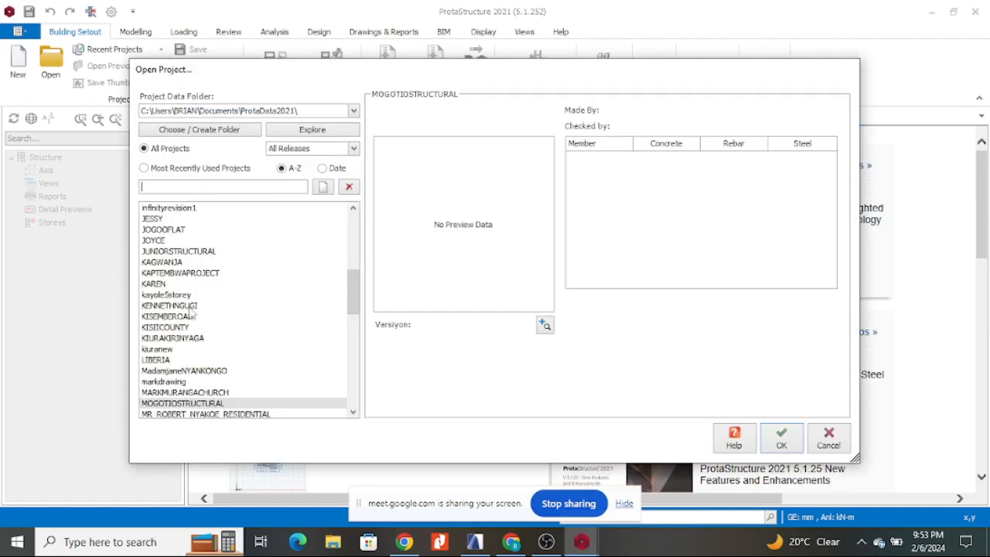
scroll(158, 290, "down", 13)
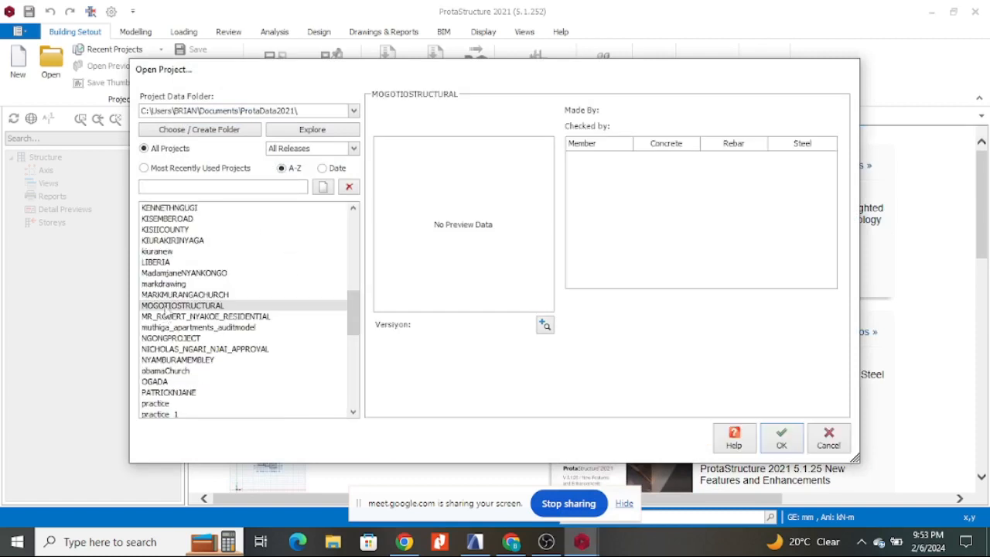
scroll(250, 349, "up", 20)
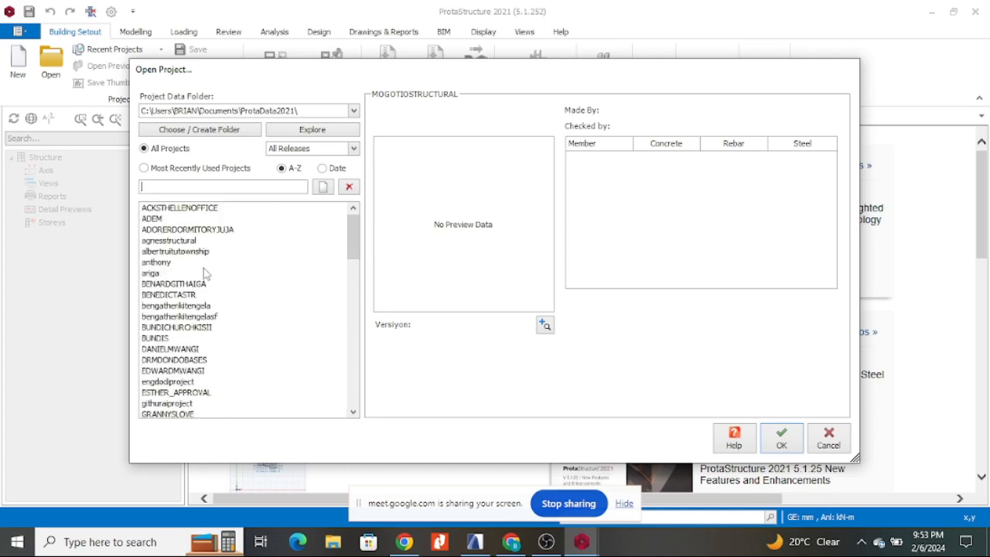
scroll(238, 302, "down", 15)
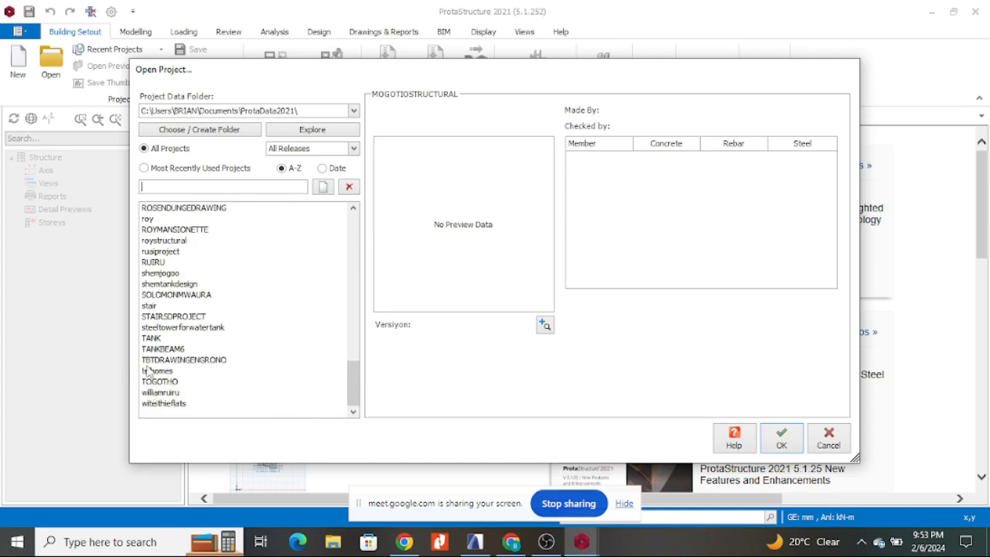
scroll(181, 301, "up", 2)
scroll(180, 301, "up", 18)
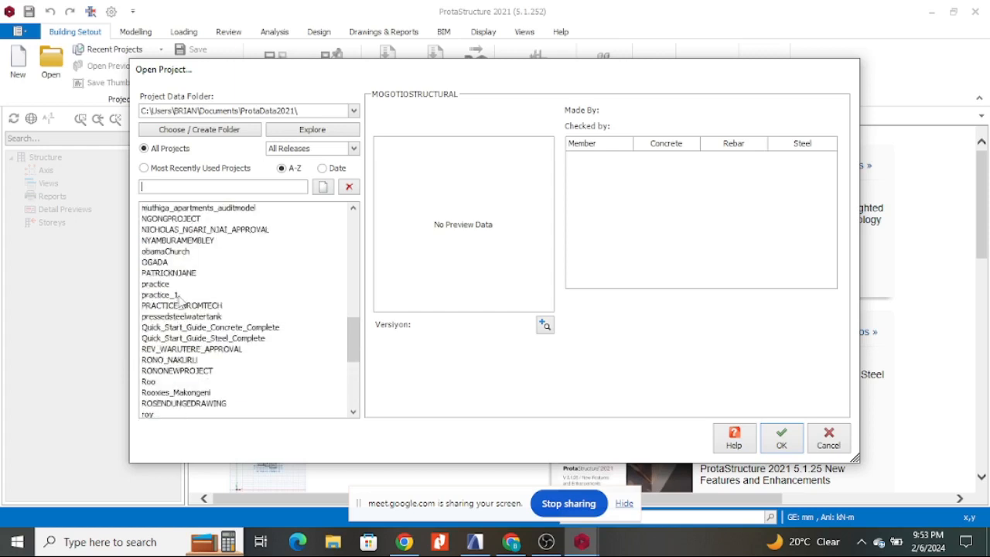
scroll(170, 306, "up", 2)
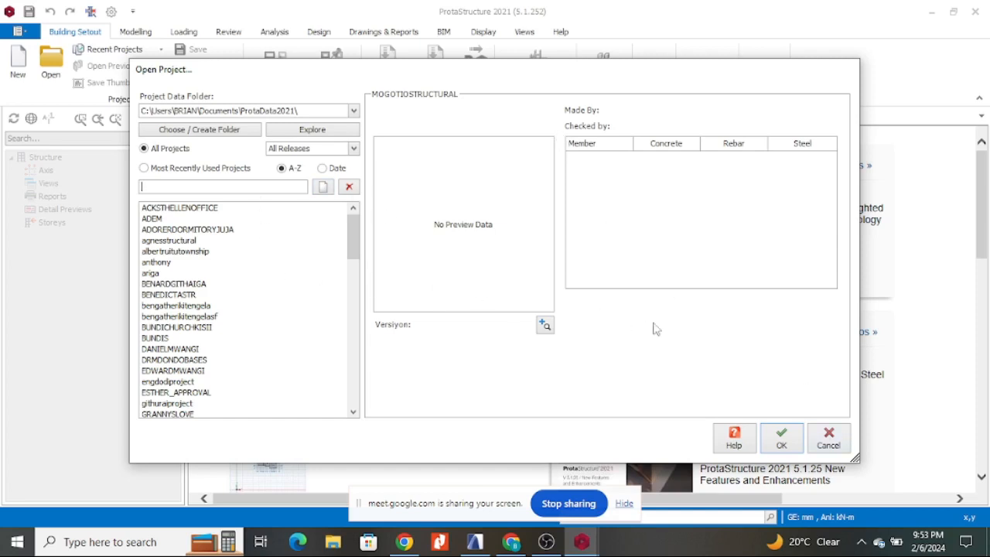
left_click(828, 439)
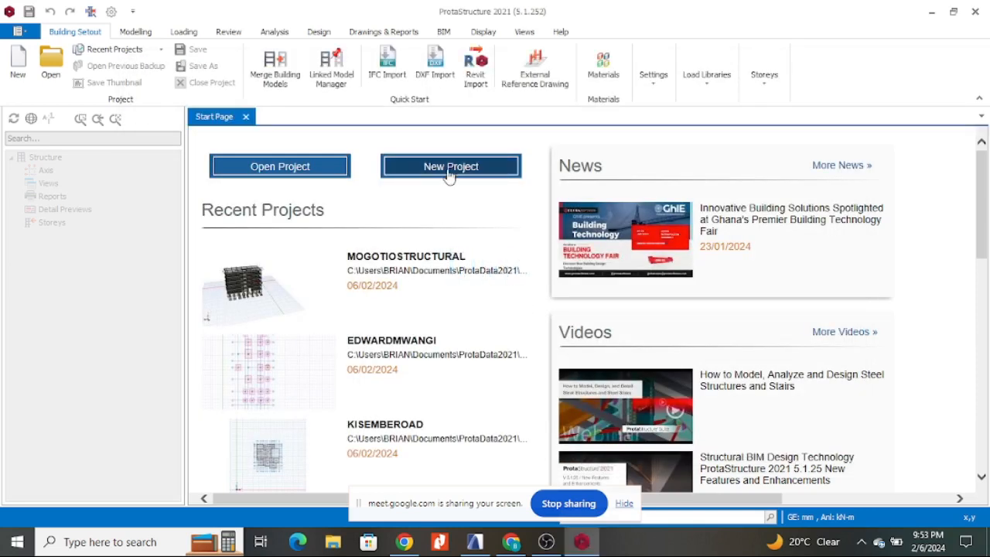
- Create a new project with the code TRAINING1 based on the UK (Eurocode) template
left_click(453, 169)
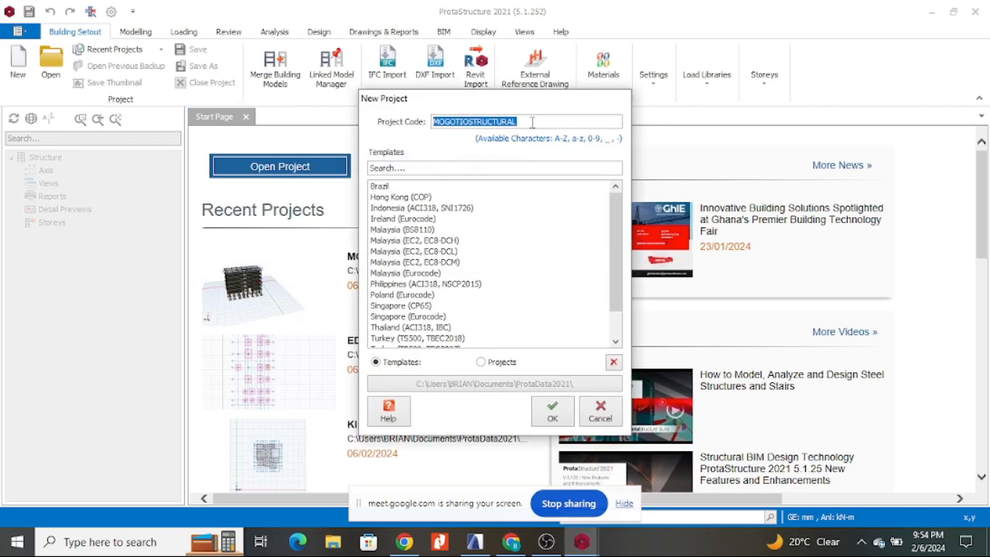
key("BackSpace")
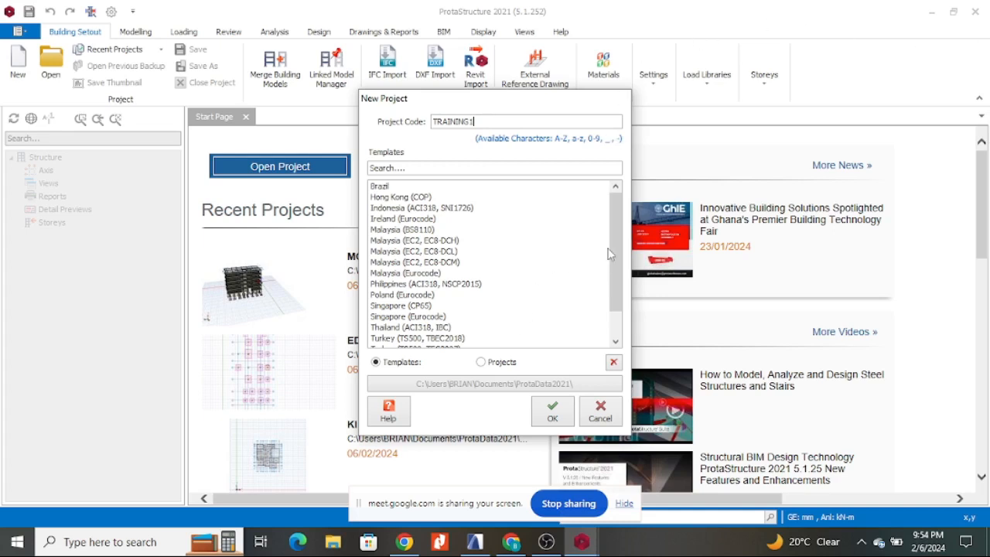
left_click_drag(614, 240, 614, 263)
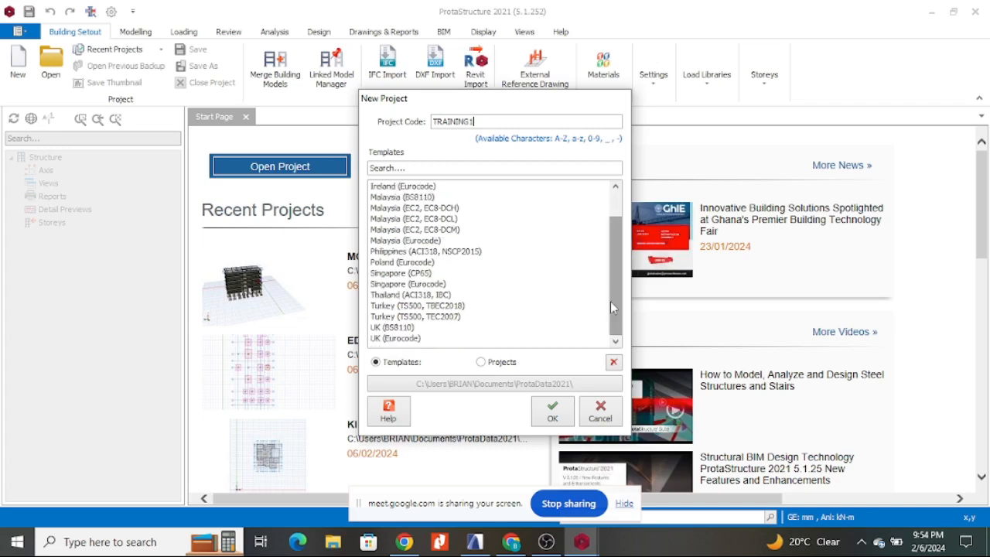
scroll(610, 305, "up", 1)
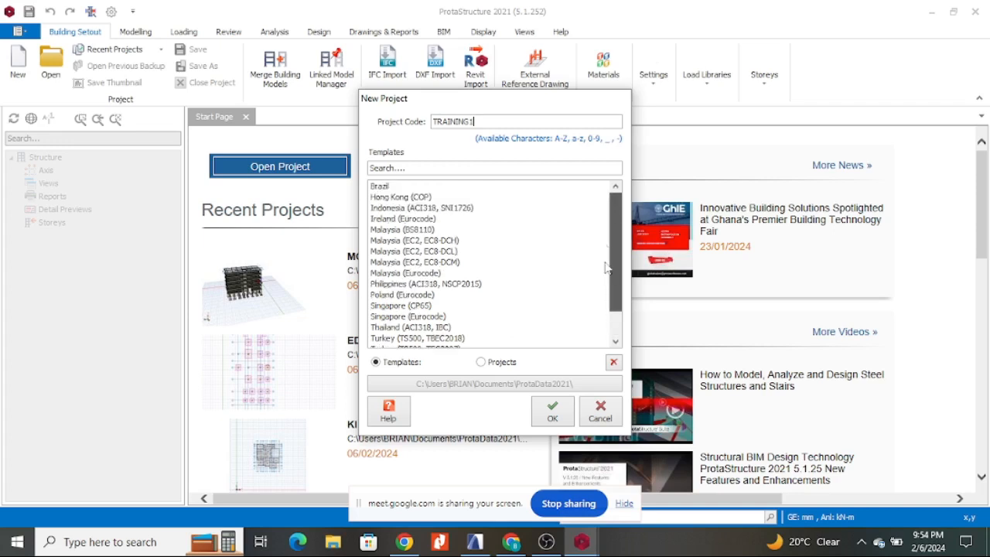
scroll(607, 244, "down", 1)
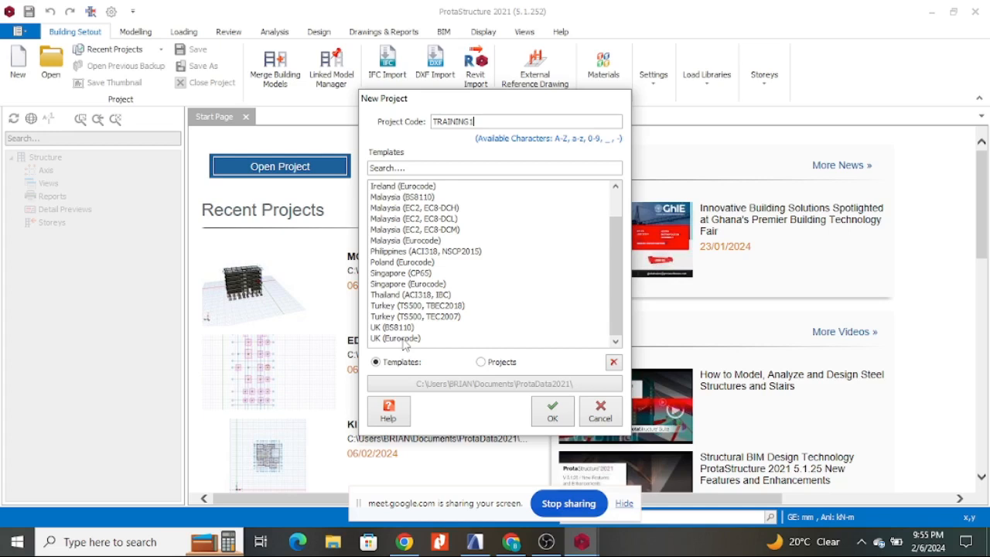
left_click(403, 342)
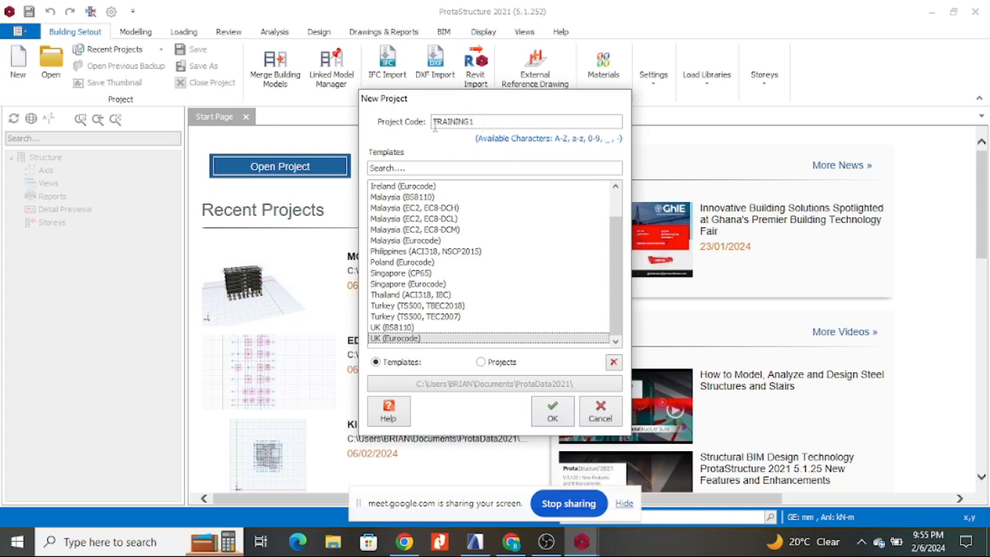
left_click(552, 415)
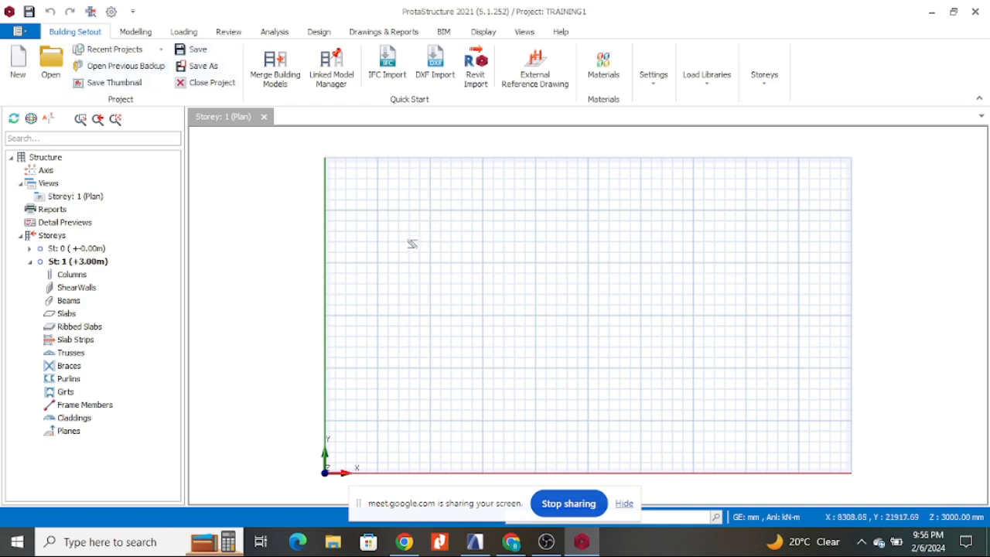
- Switch to ARCHICAD and examine the building's 3D view to establish how many storeys it has
left_click(768, 80)
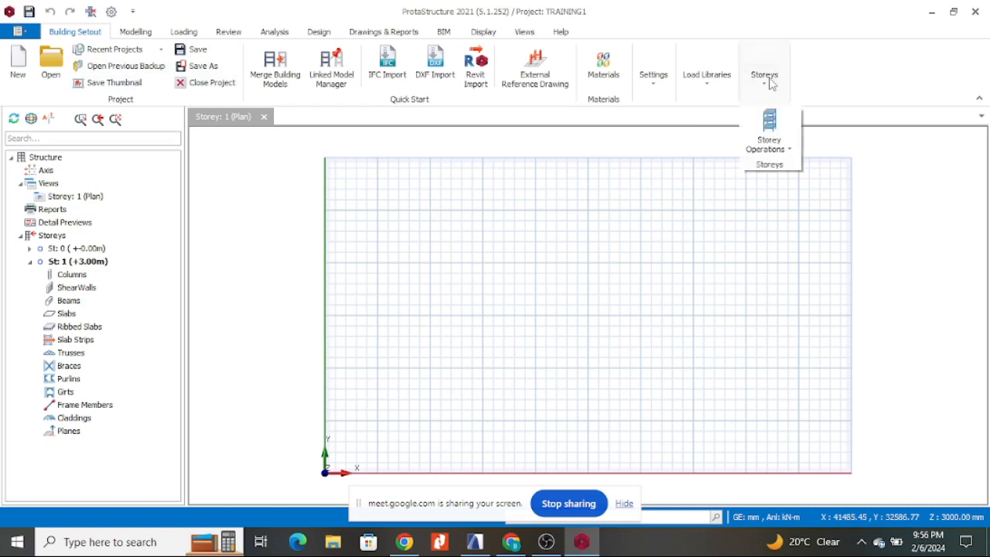
left_click(475, 541)
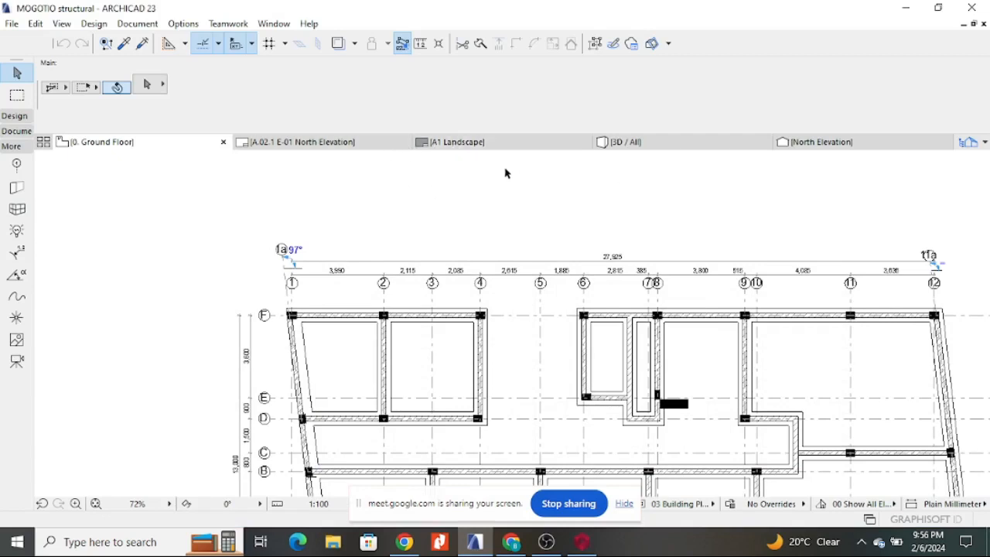
left_click(650, 142)
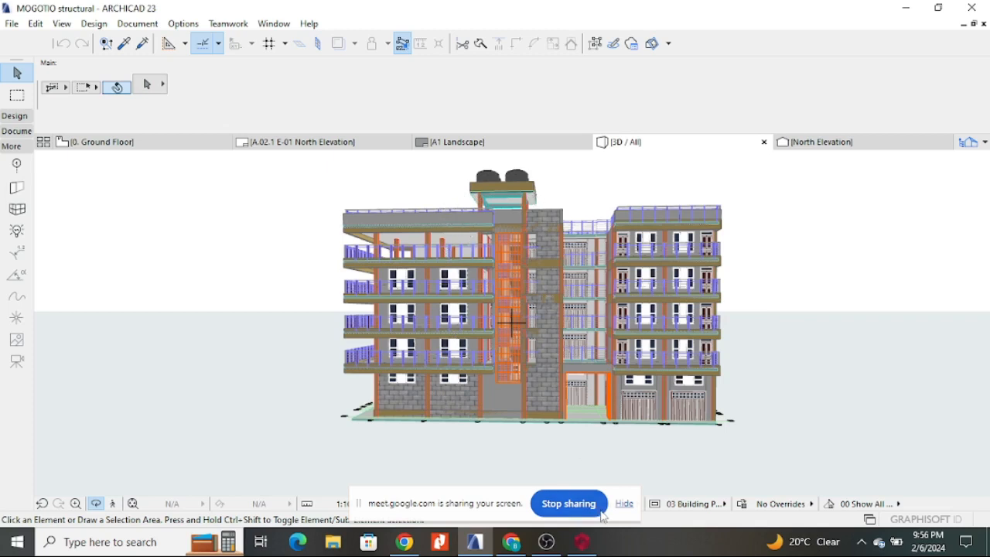
mouse_move(582, 541)
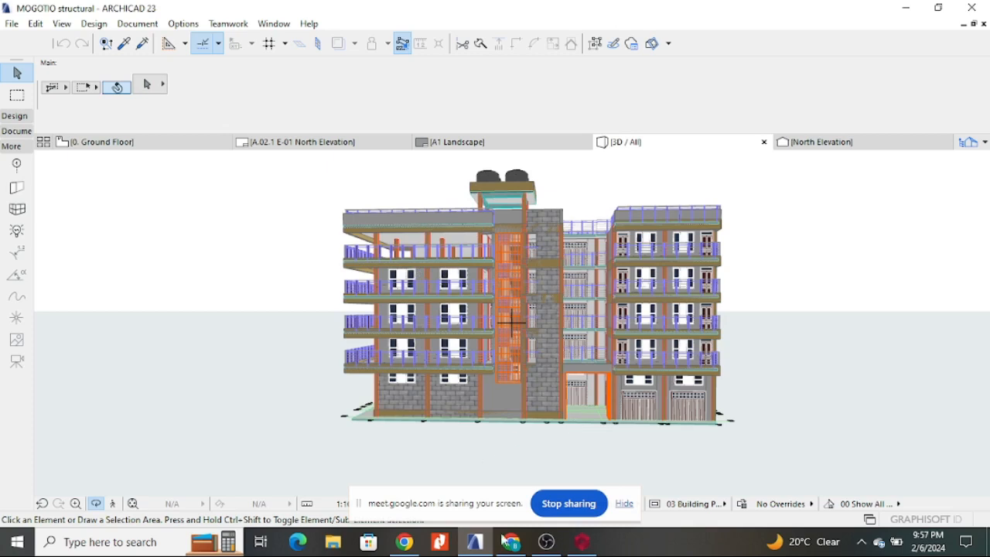
- Return to ProtaStructure, insert storeys for a total of 6, and make storey 1 the active plan
left_click(582, 541)
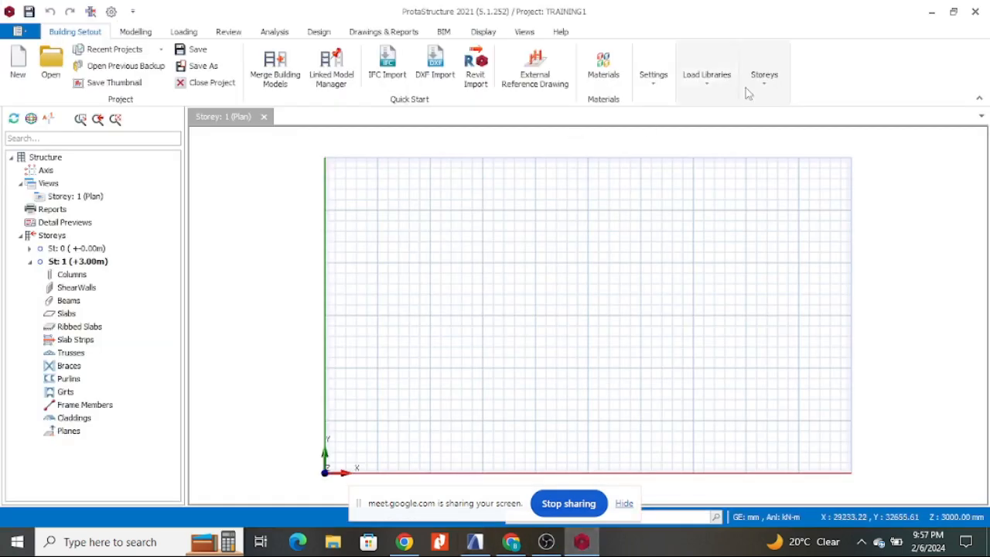
left_click(768, 78)
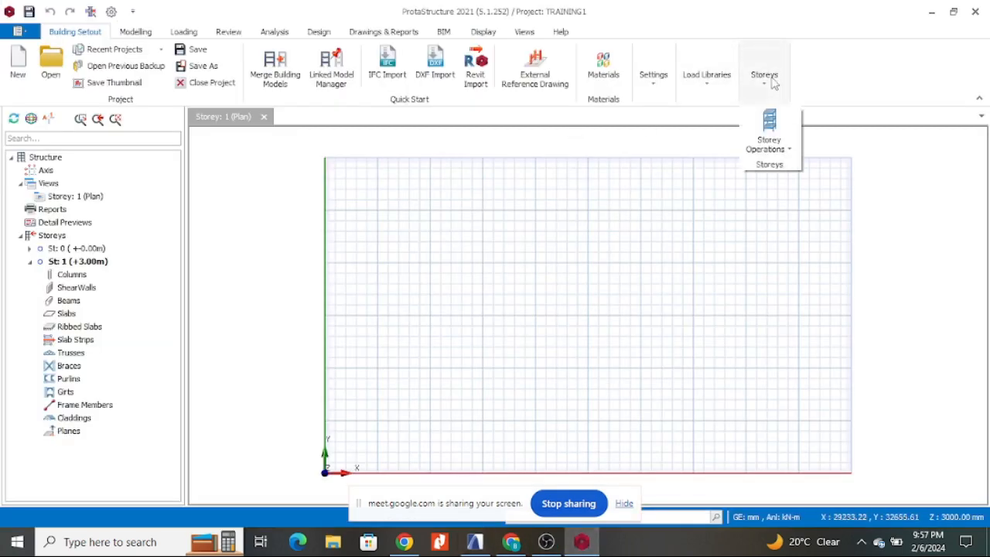
left_click(785, 148)
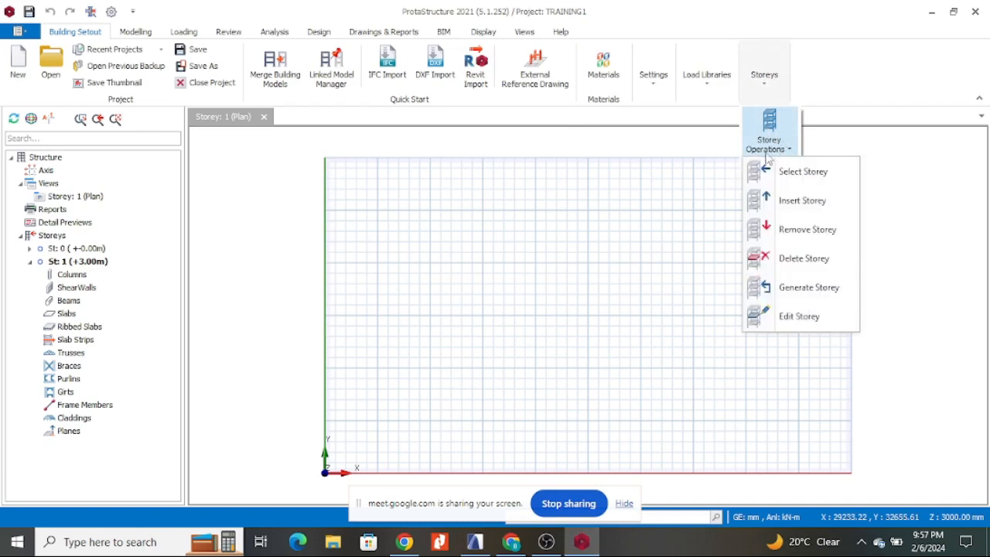
left_click(804, 202)
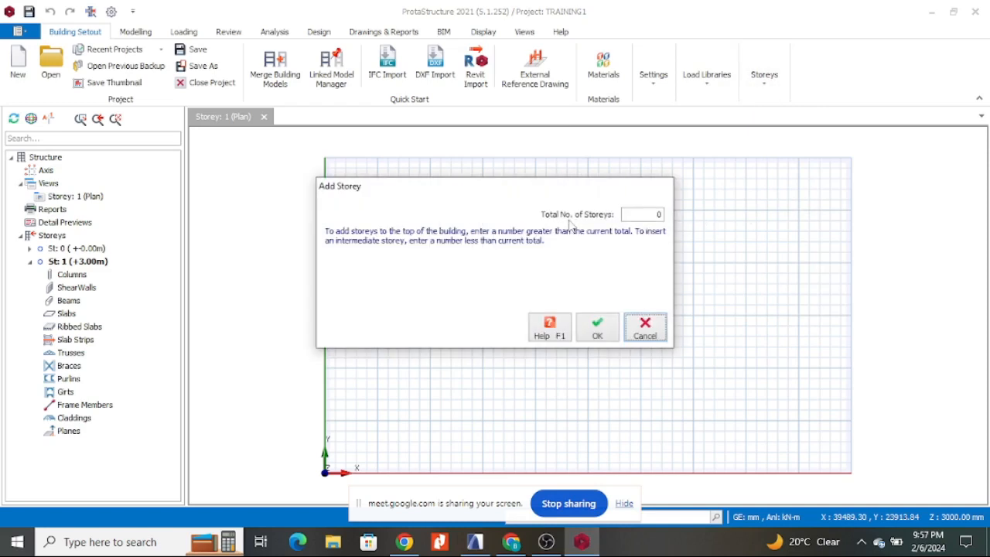
double_click(651, 215)
left_click(599, 331)
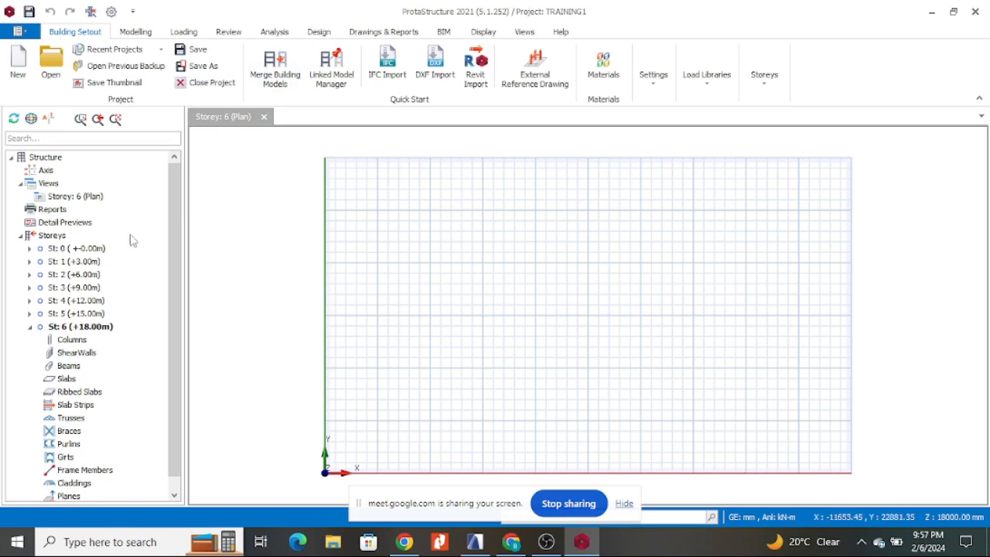
double_click(76, 262)
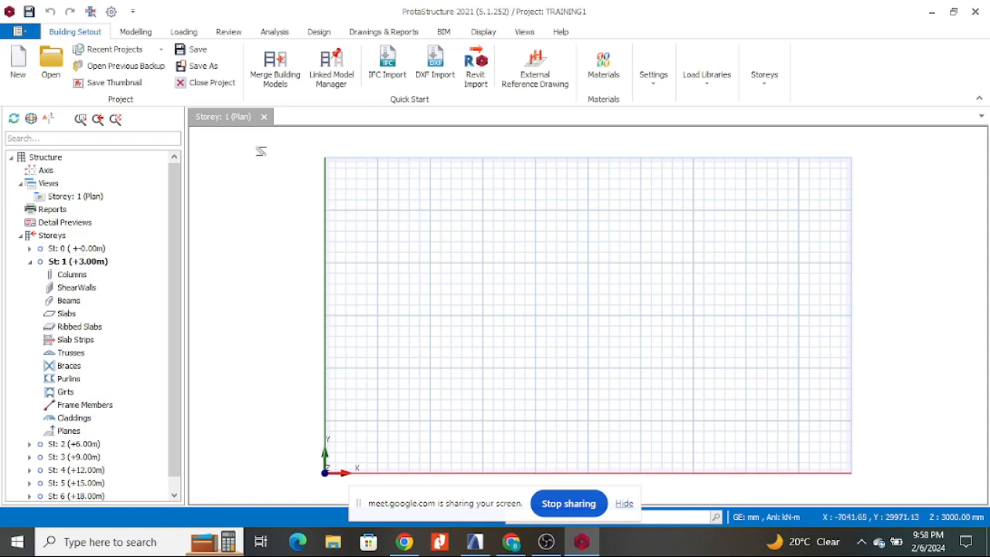
- Edit the storey table to set the height of storey 1 to 4600 mm
left_click(768, 81)
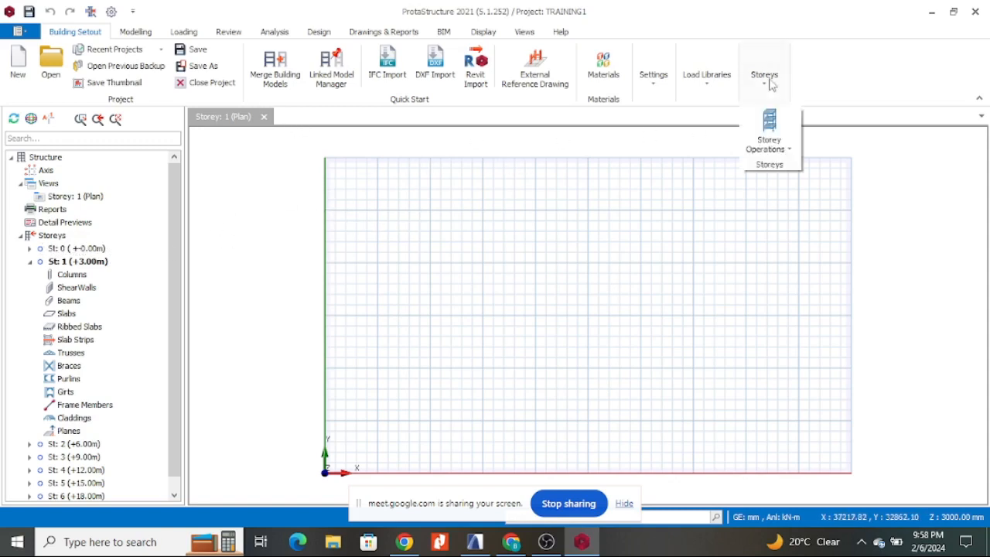
left_click(768, 132)
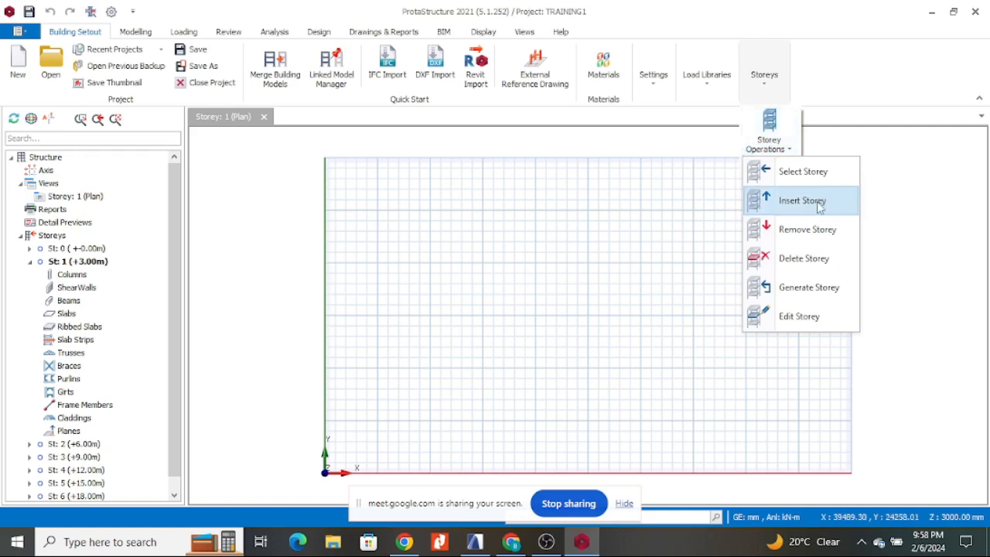
left_click(816, 316)
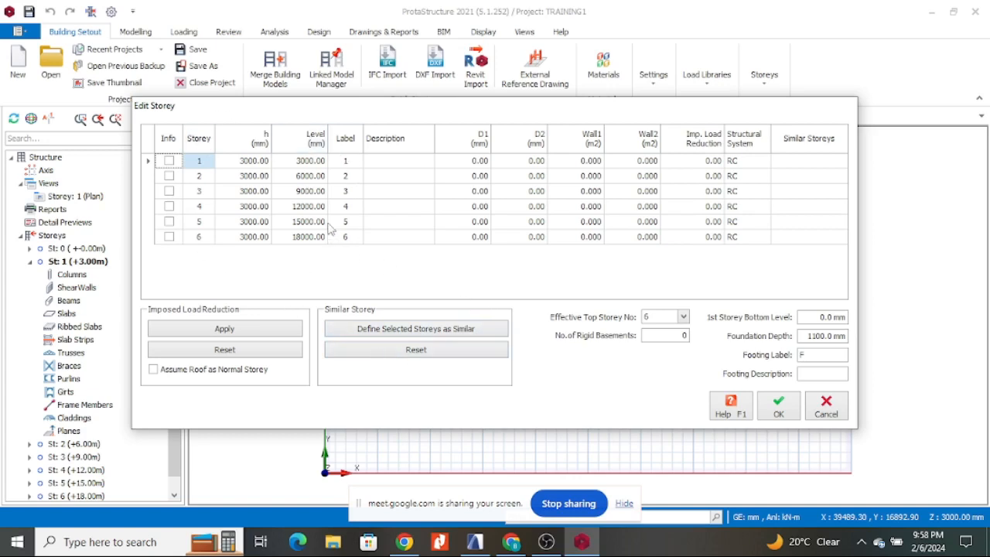
left_click(239, 161)
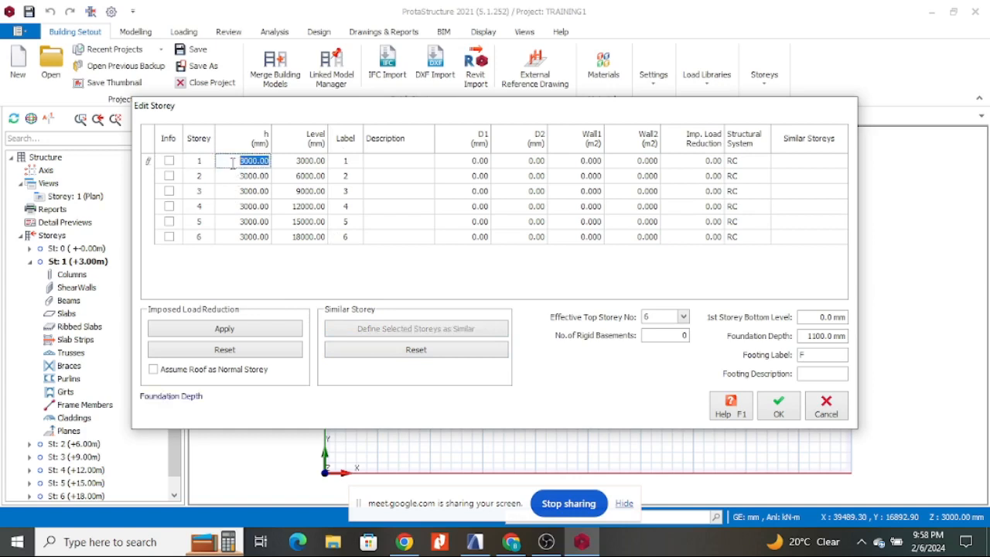
type("460.00")
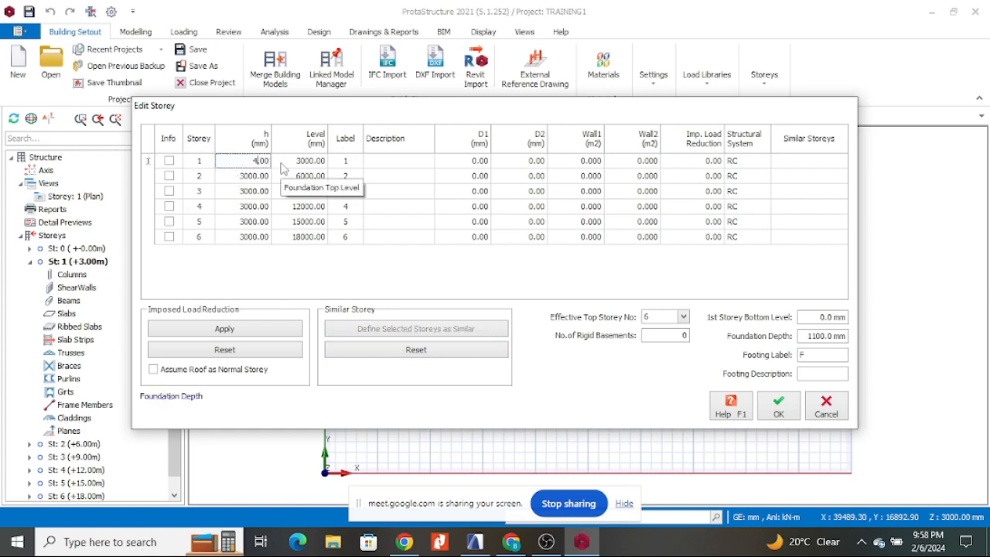
type("0")
left_click(254, 193)
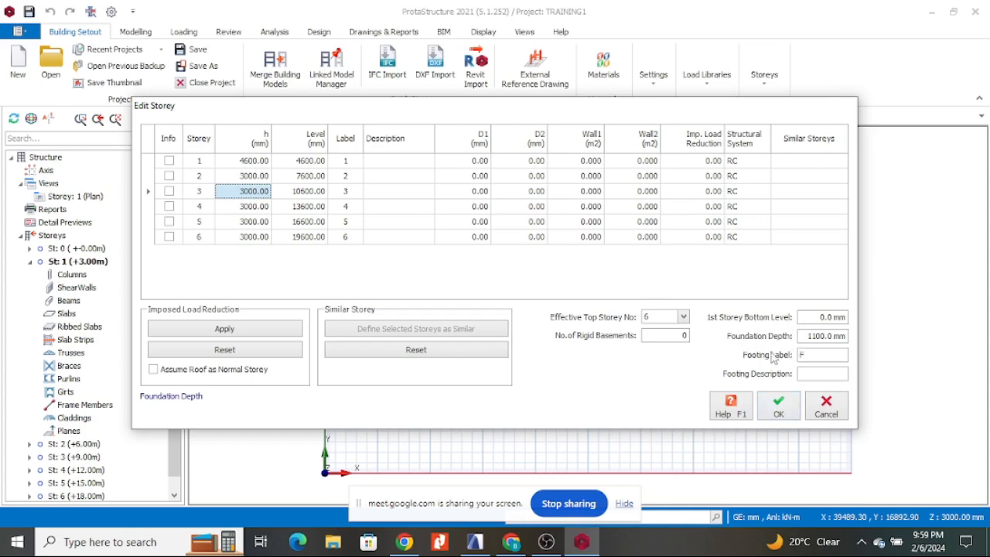
- Set the foundation depth to 1500 mm and apply the storey settings
left_click(817, 335)
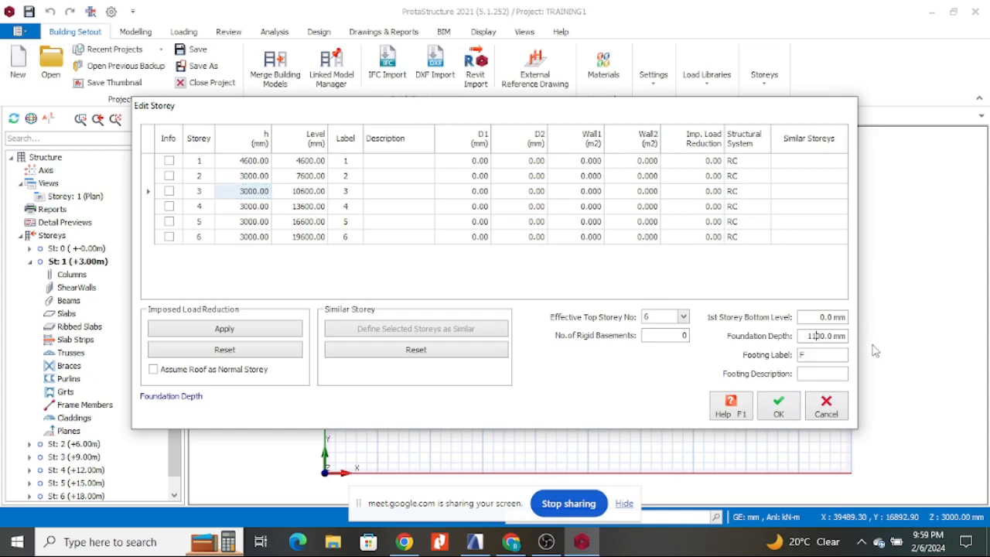
type("5")
left_click(780, 413)
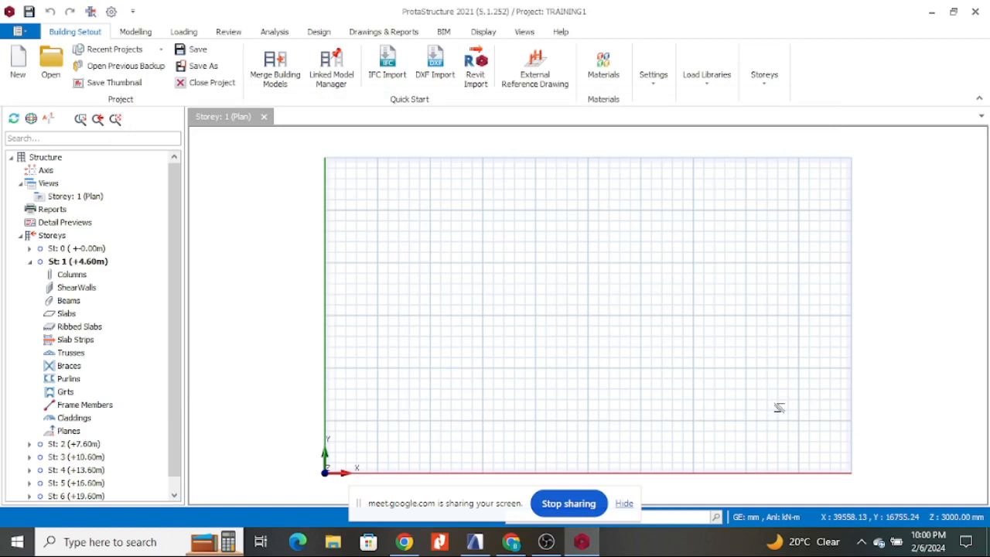
left_click(770, 84)
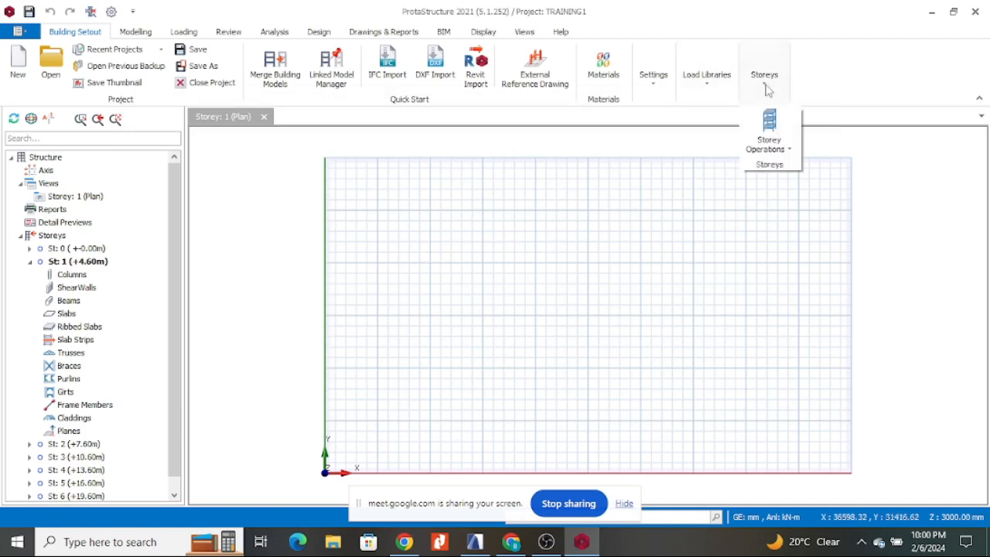
mouse_move(782, 144)
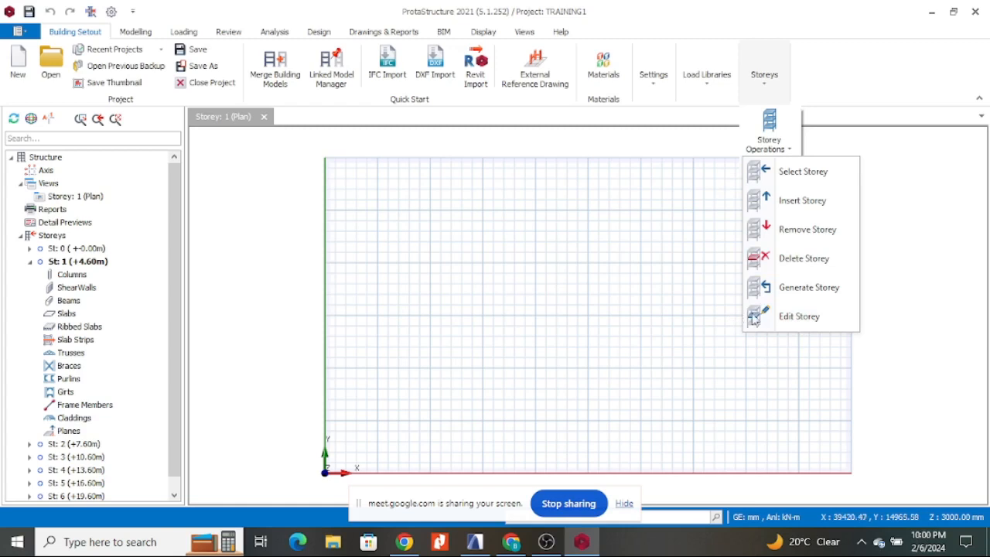
left_click(826, 232)
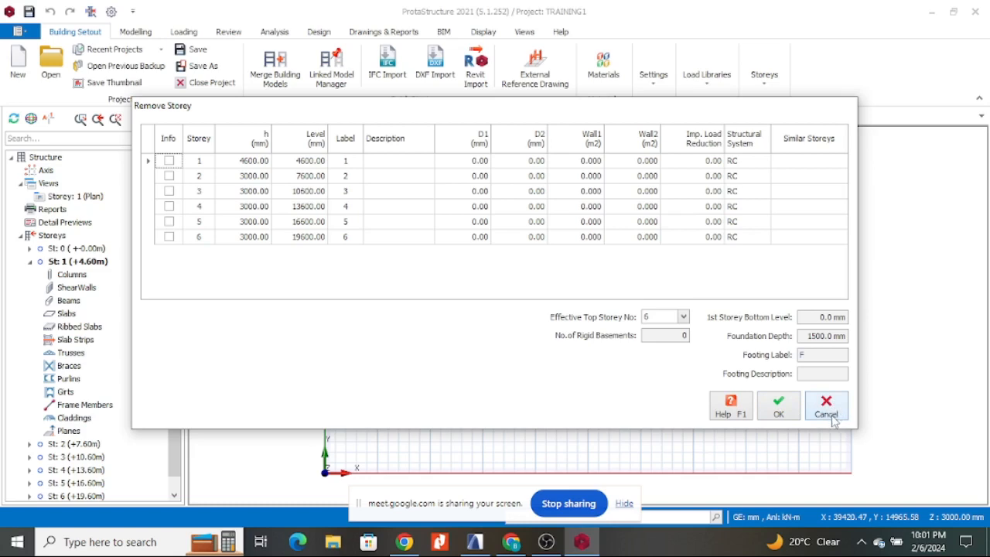
left_click(311, 238)
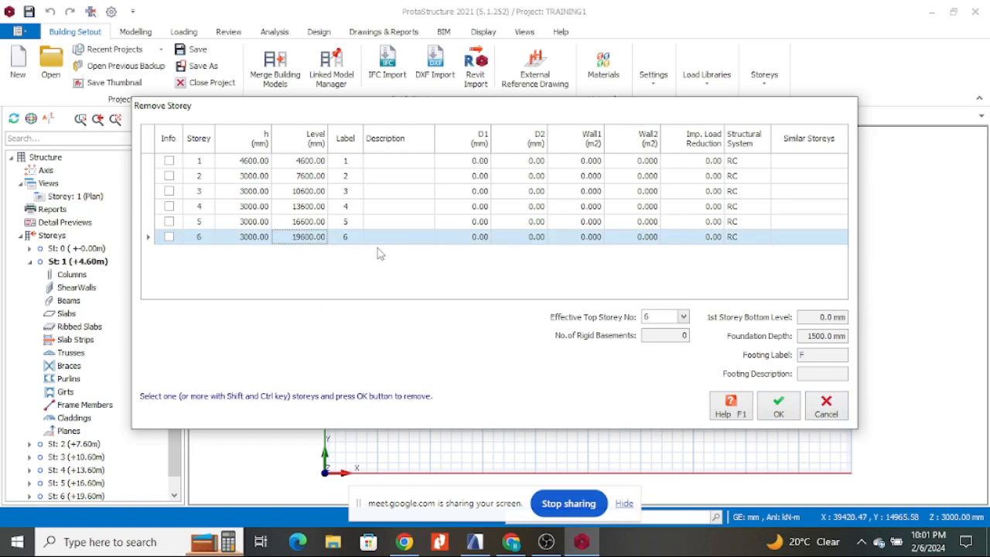
left_click(573, 211)
left_click(693, 179)
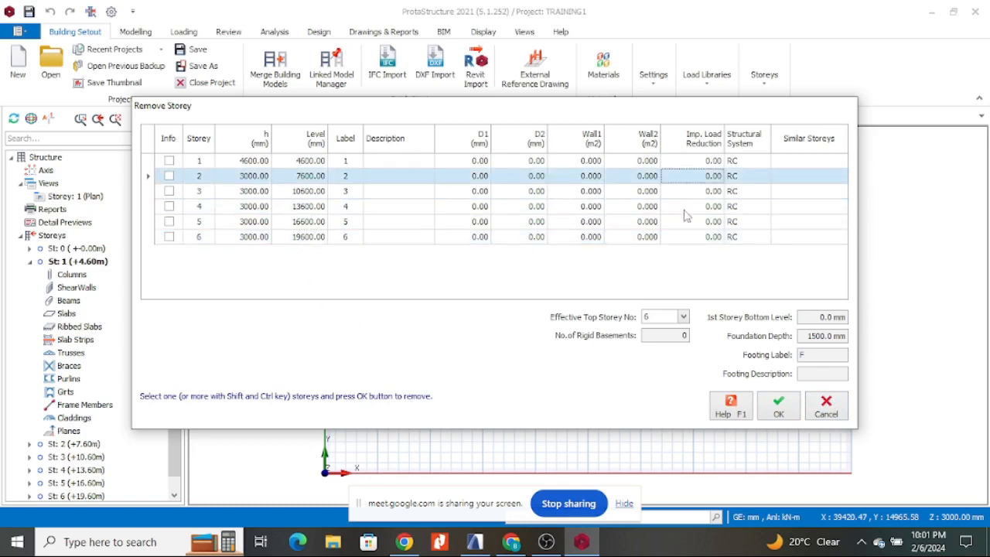
left_click(654, 239)
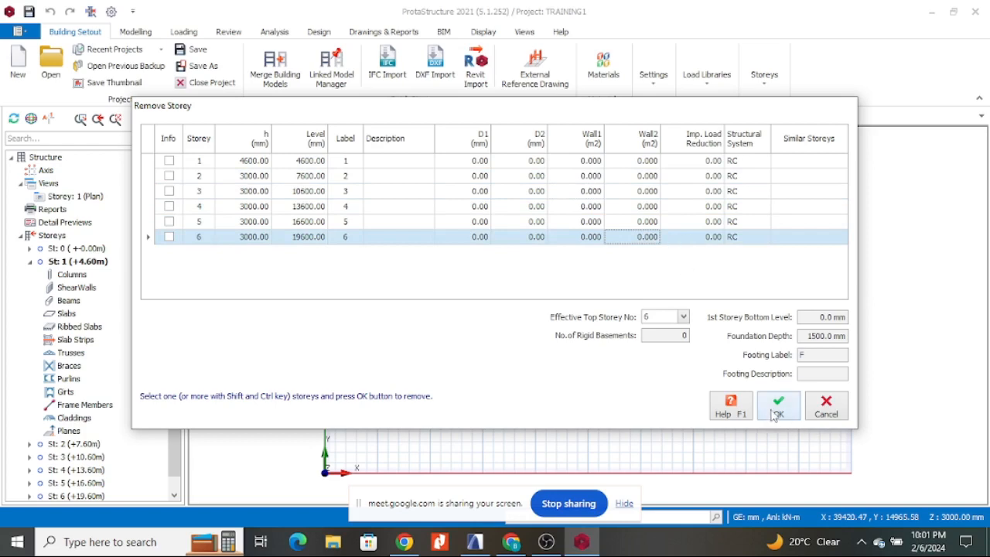
left_click(826, 406)
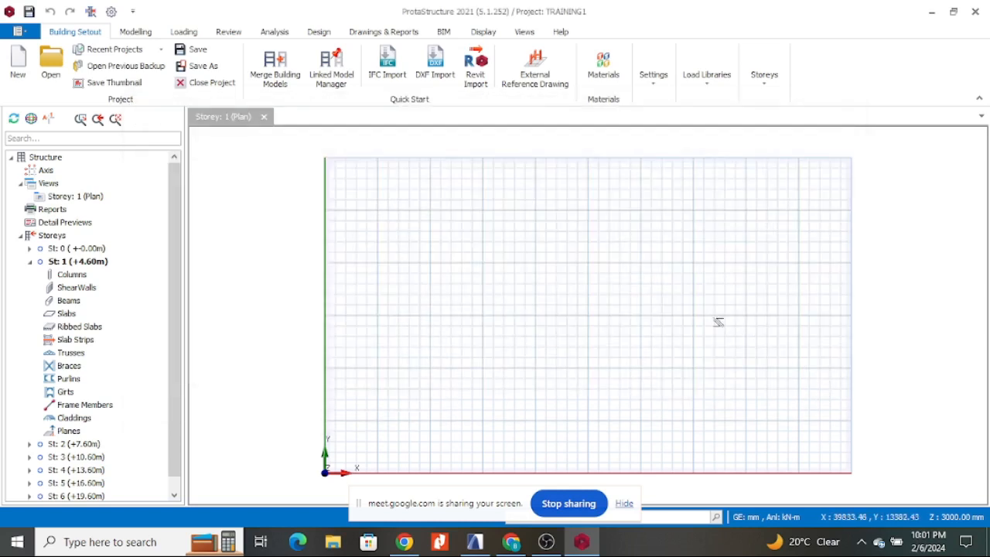
- Review the available storey operations and the default material grades assigned to the project's member types
left_click(773, 81)
left_click(770, 142)
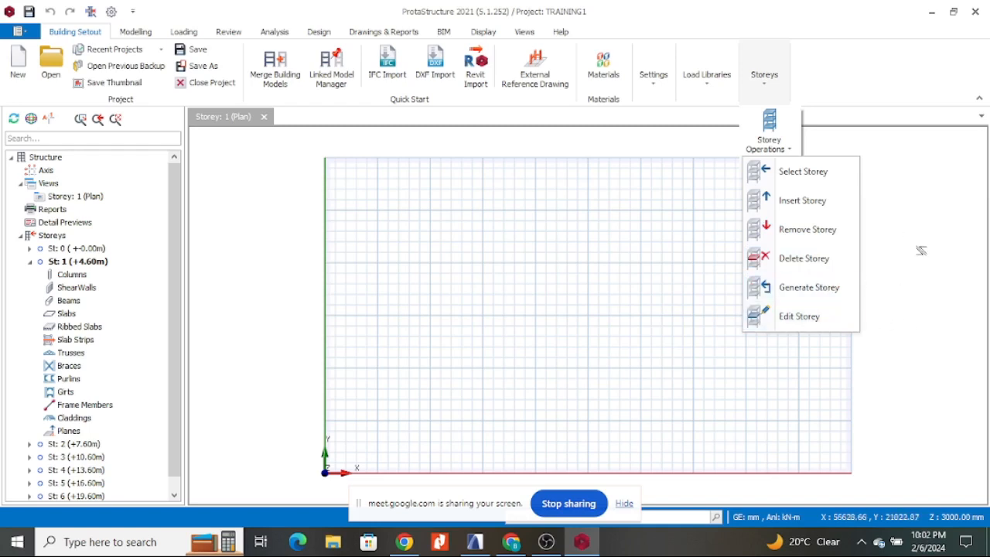
left_click(637, 265)
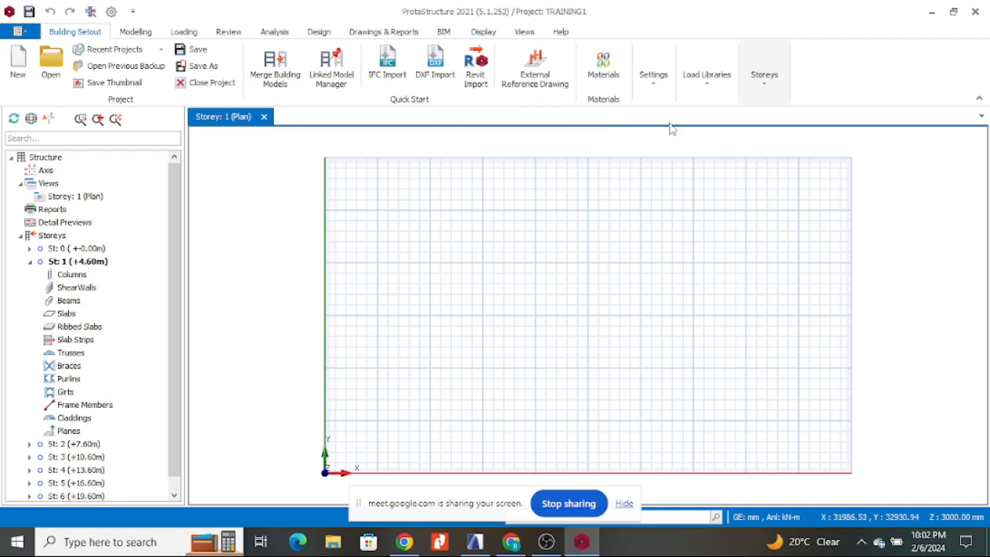
left_click(612, 83)
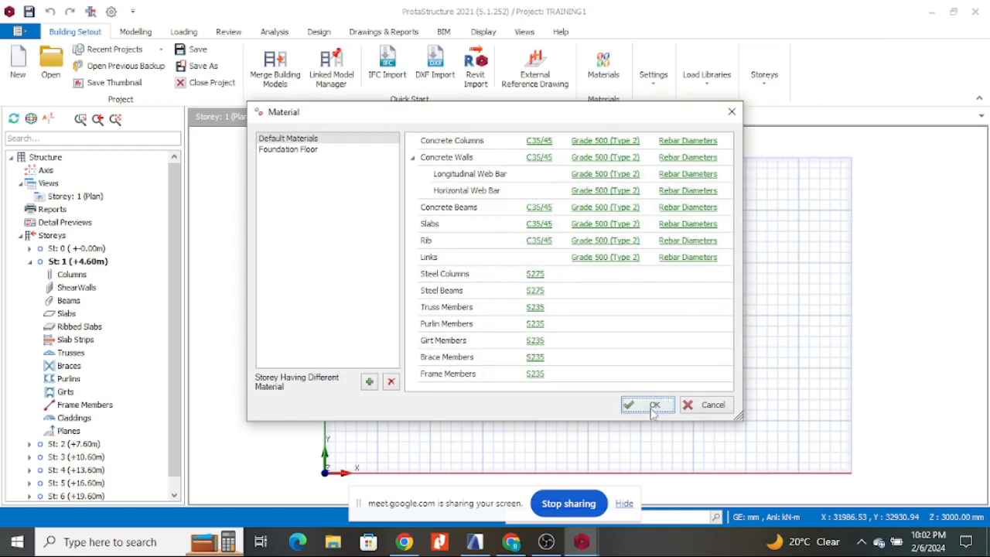
left_click(655, 407)
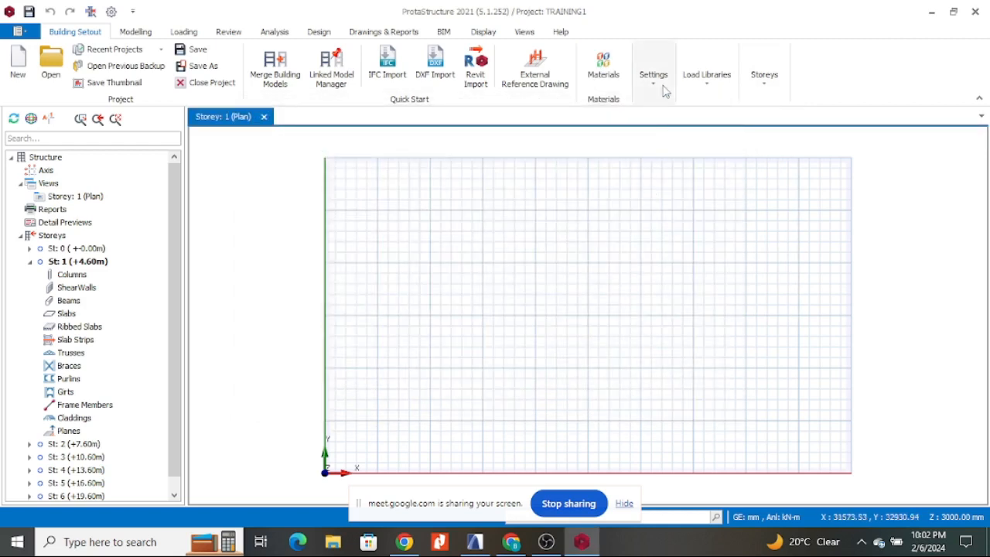
left_click(653, 82)
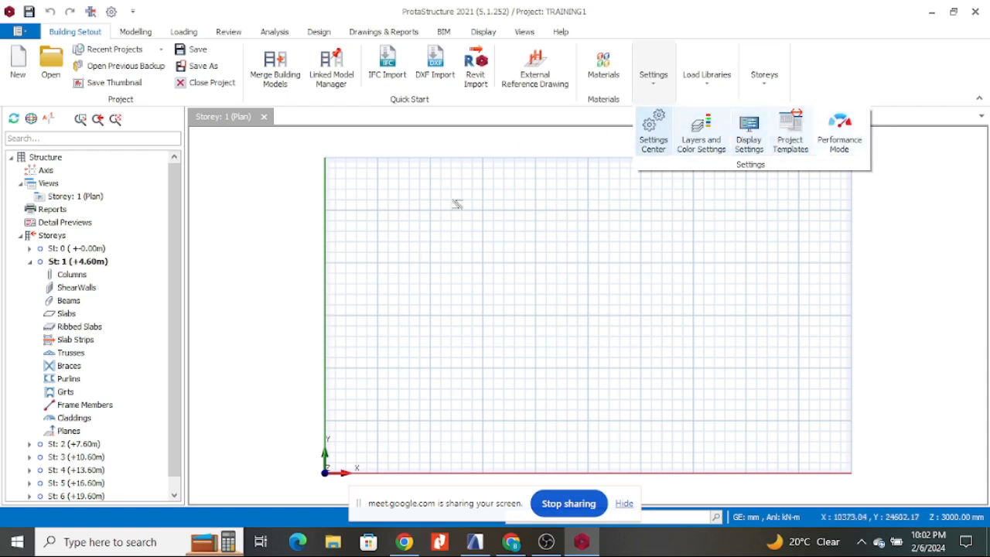
left_click(490, 182)
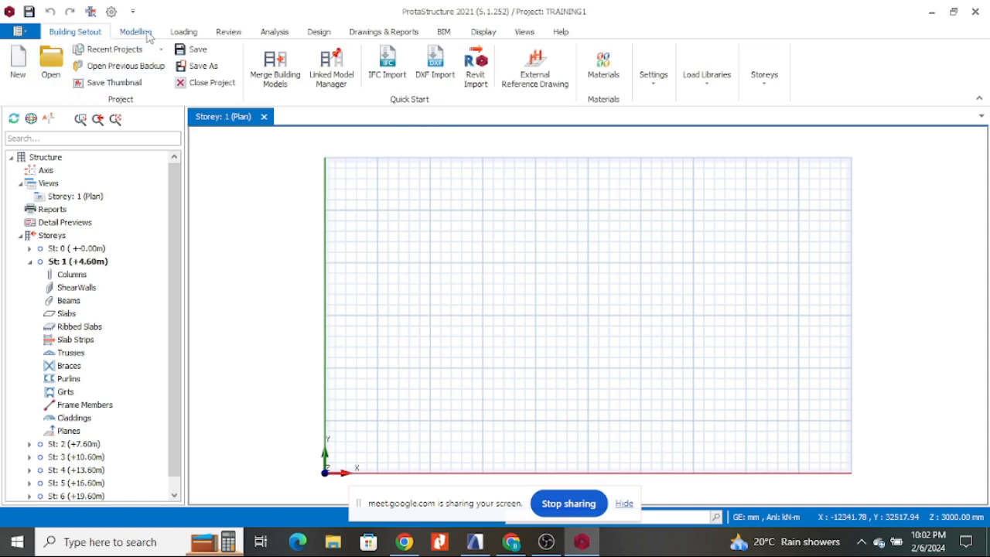
left_click(136, 31)
left_click(186, 32)
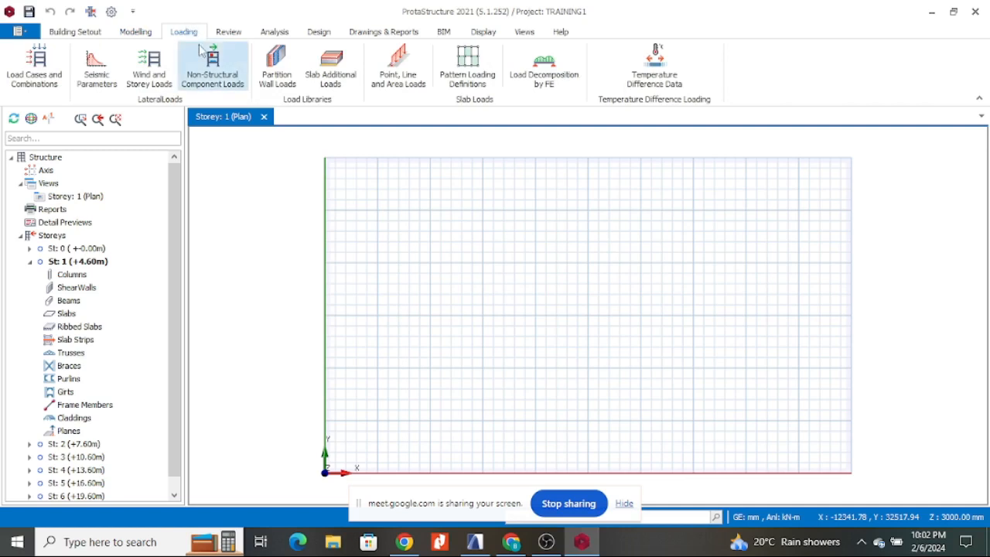
left_click(231, 34)
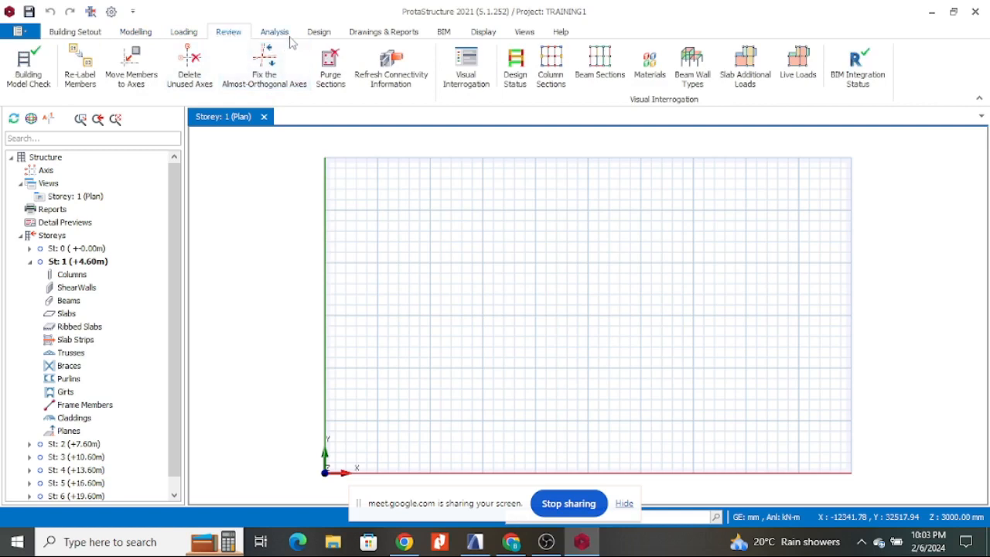
left_click(277, 35)
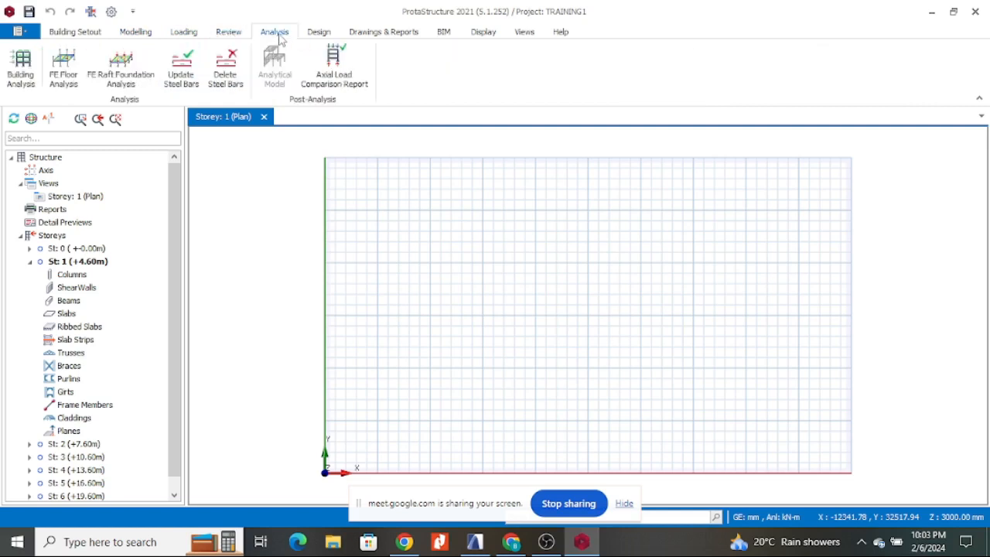
left_click(319, 34)
left_click(386, 35)
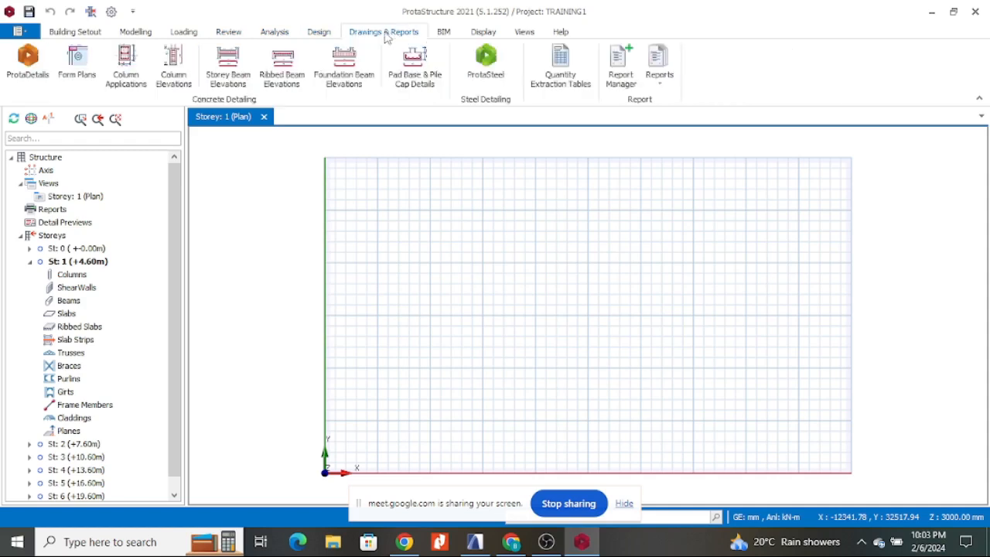
left_click(445, 35)
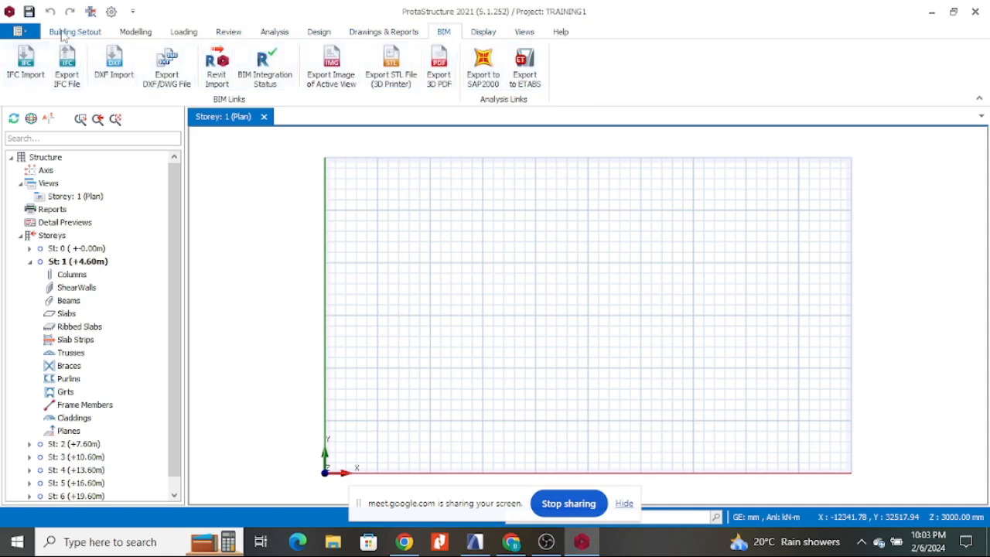
left_click(85, 33)
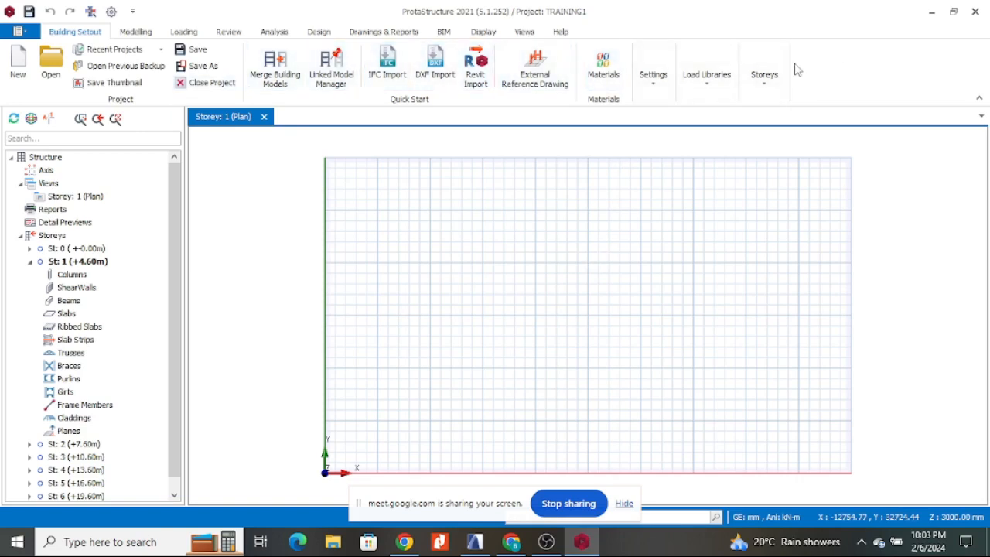
- Start inserting grid axes from label A with the visibility code enabled and an extension length of 2000 mm
left_click(136, 32)
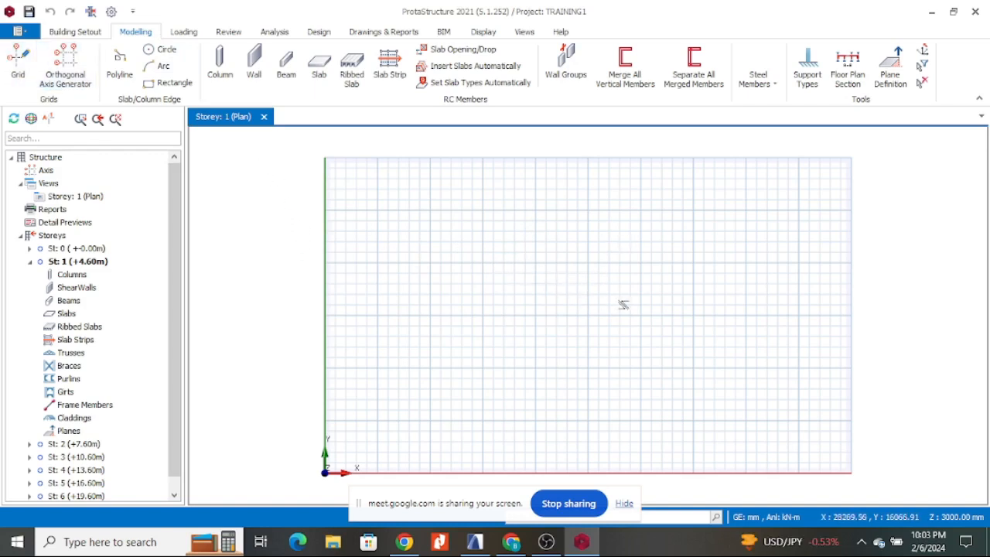
left_click(18, 68)
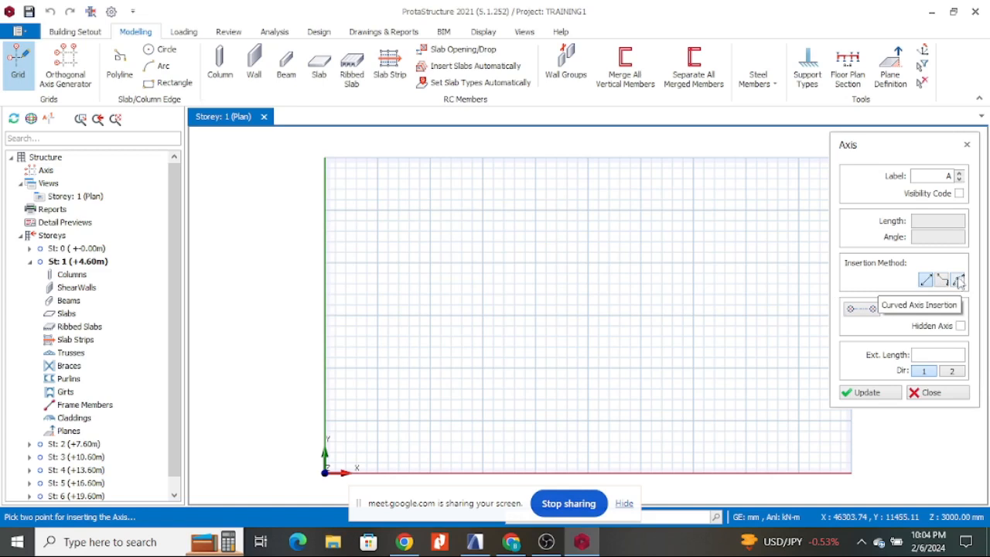
left_click(959, 194)
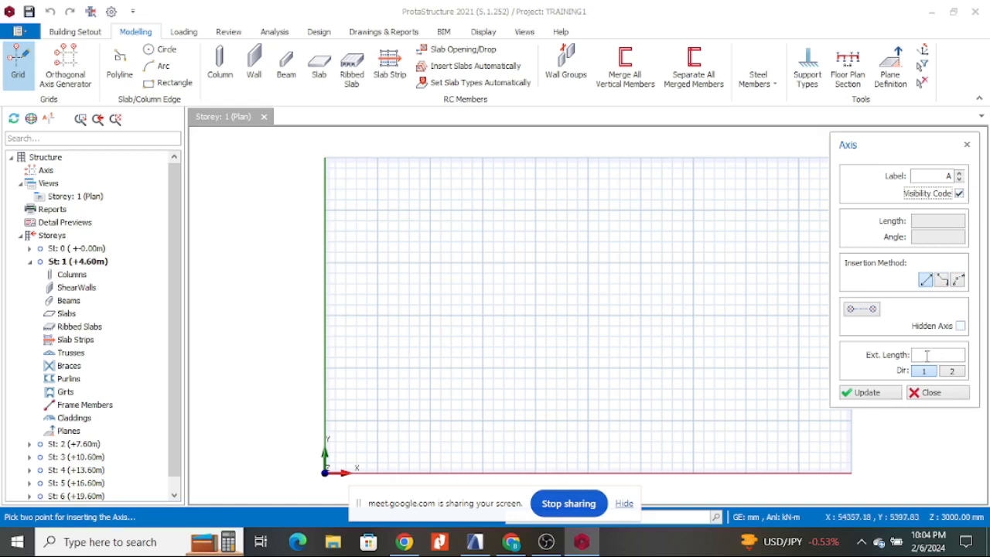
type("2000.0")
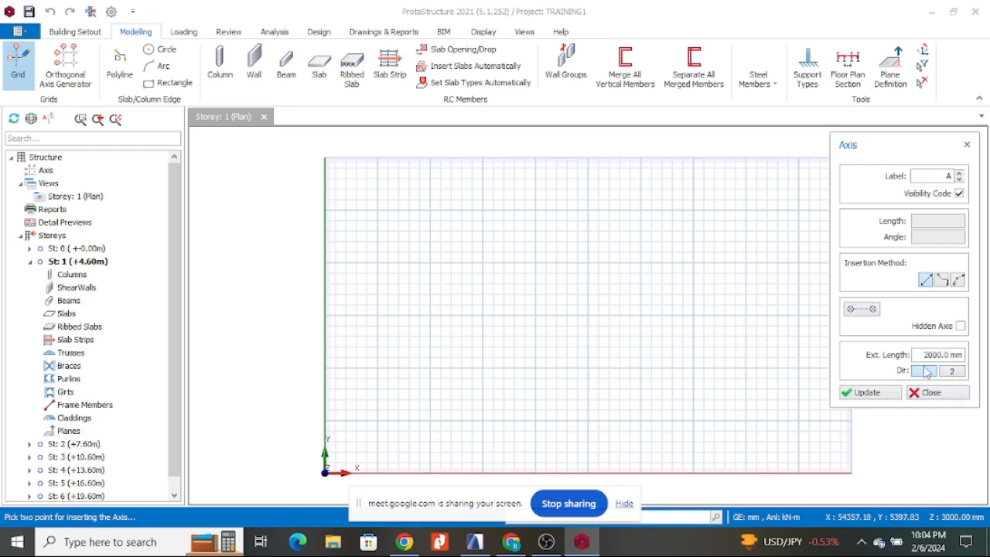
left_click(868, 393)
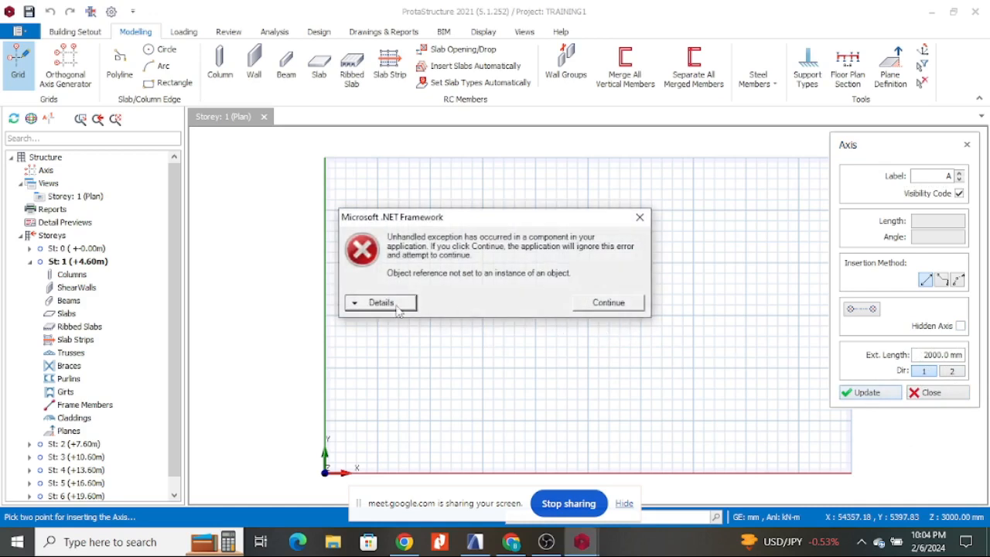
left_click(640, 218)
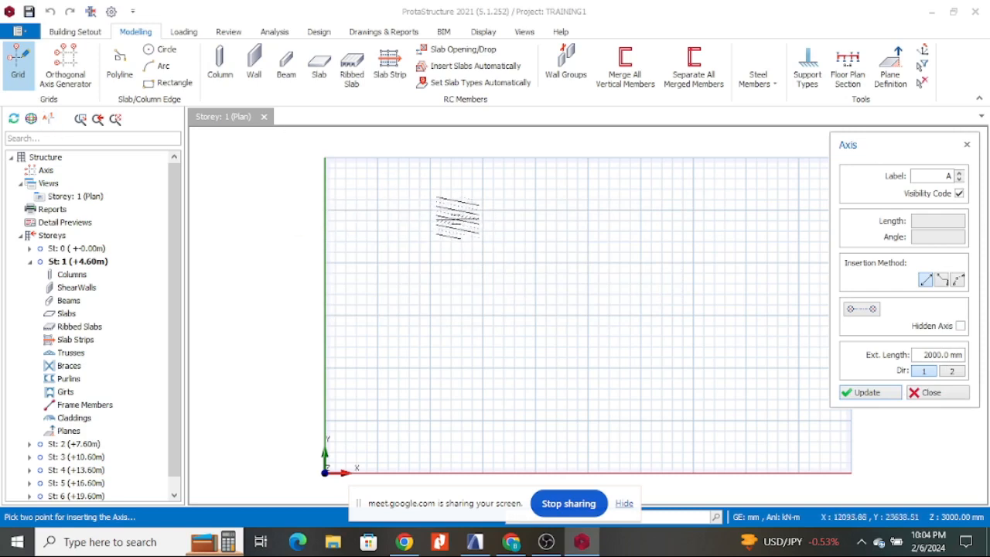
- Draw three parallel vertical axes on the storey 1 plan, about 24400, 29400 and 30800 mm long from left to right
left_click(436, 193)
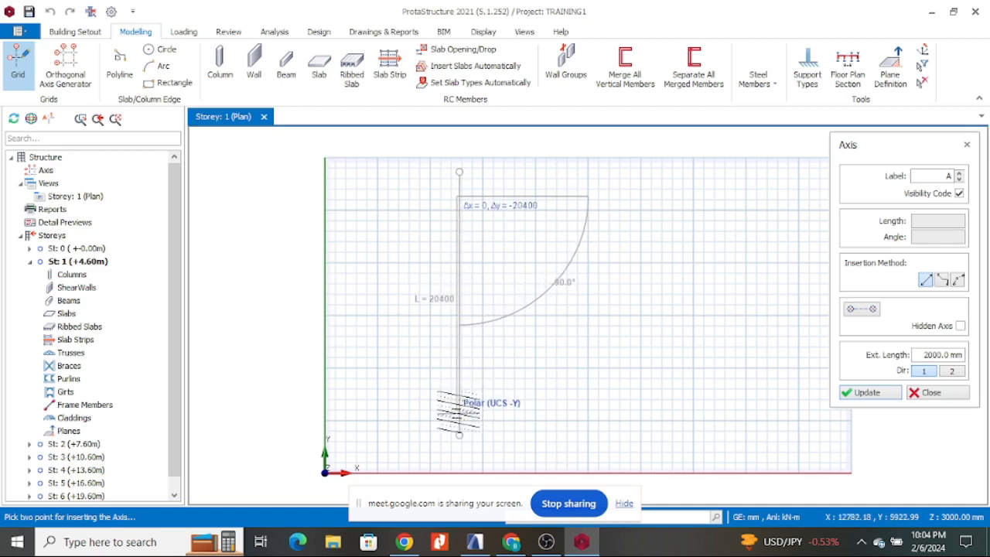
left_click(460, 418)
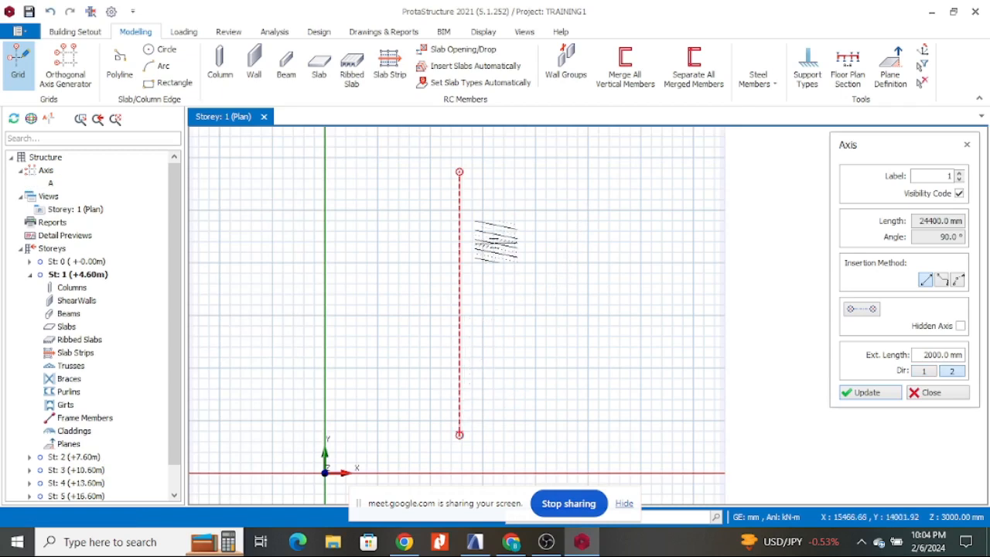
scroll(452, 194, "up", 2)
scroll(475, 197, "down", 3)
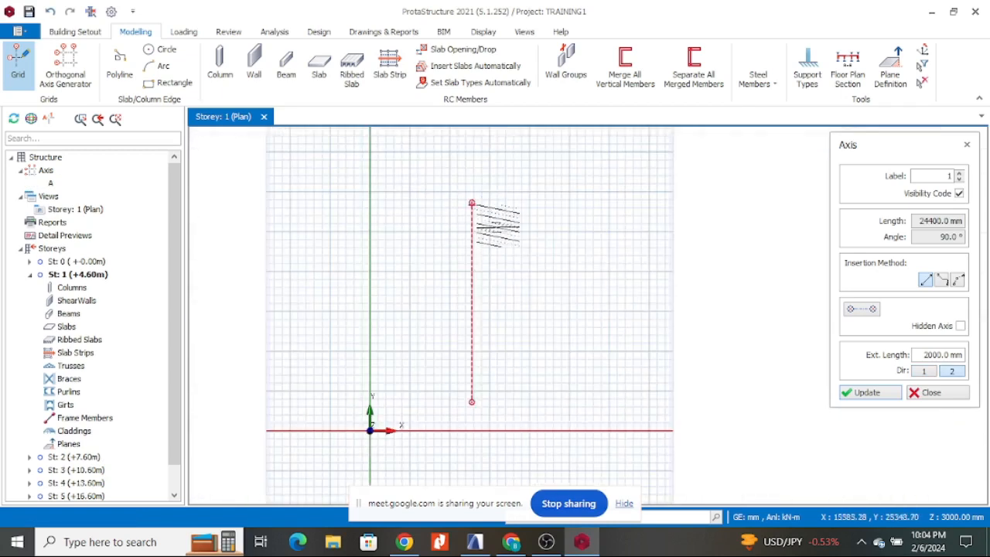
scroll(500, 205, "up", 3)
left_click(513, 200)
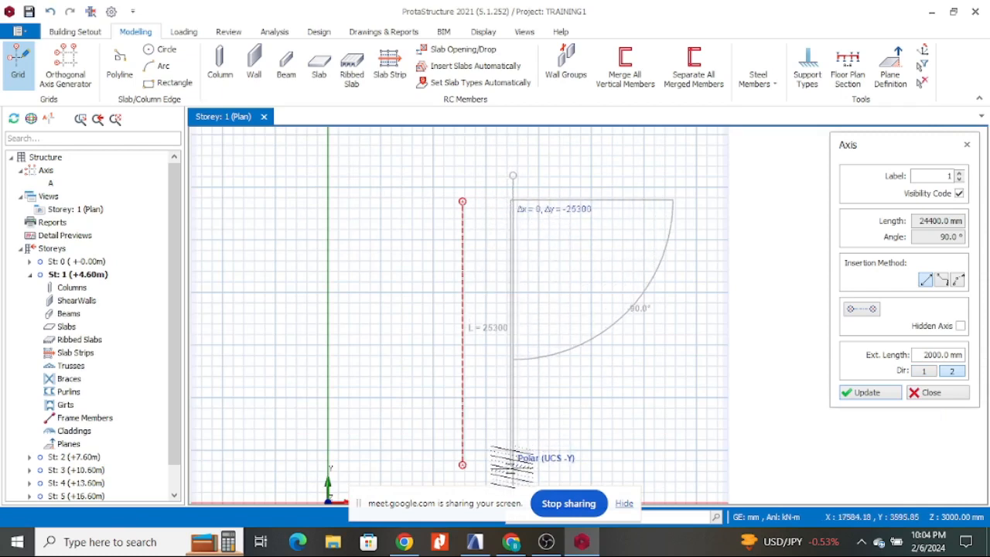
left_click(511, 469)
left_click(579, 180)
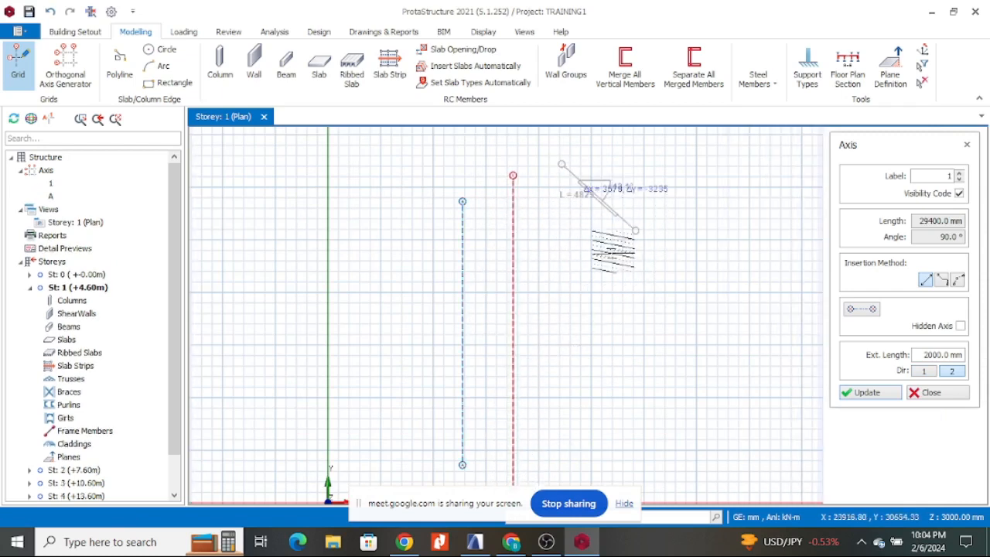
left_click(580, 464)
- Draw two inclined axes across the vertical ones, about 36930 mm long at 39° and about 30000 mm long at 5°
left_click(364, 421)
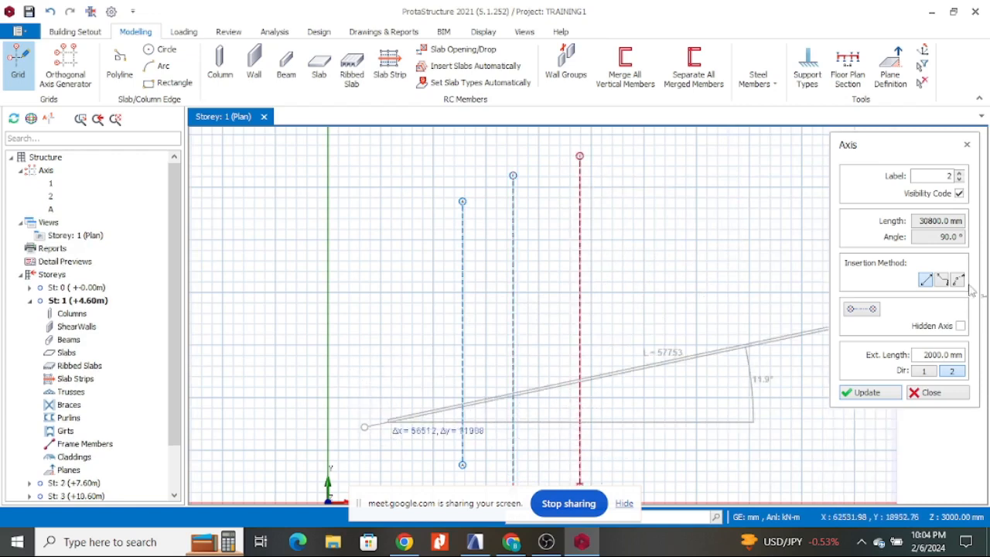
left_click(673, 189)
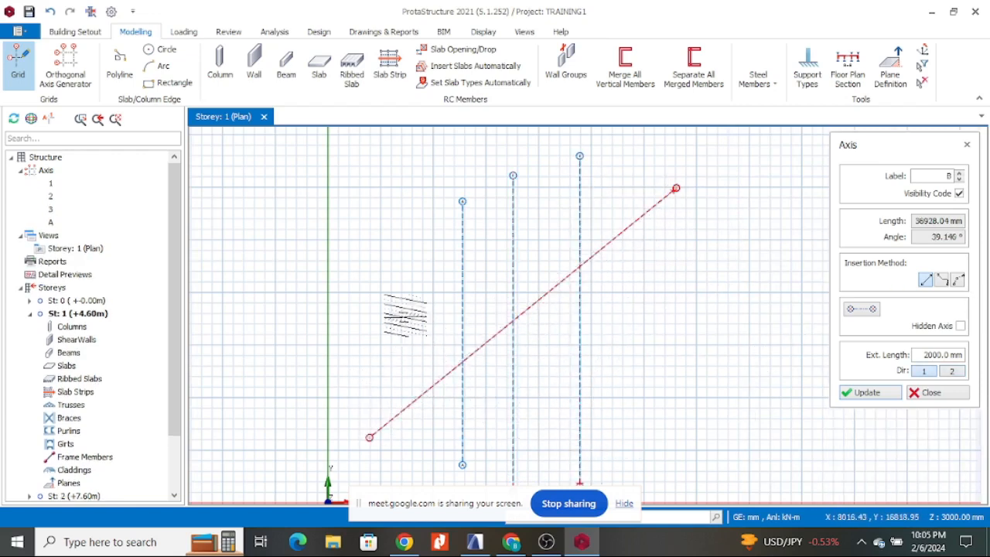
left_click(381, 316)
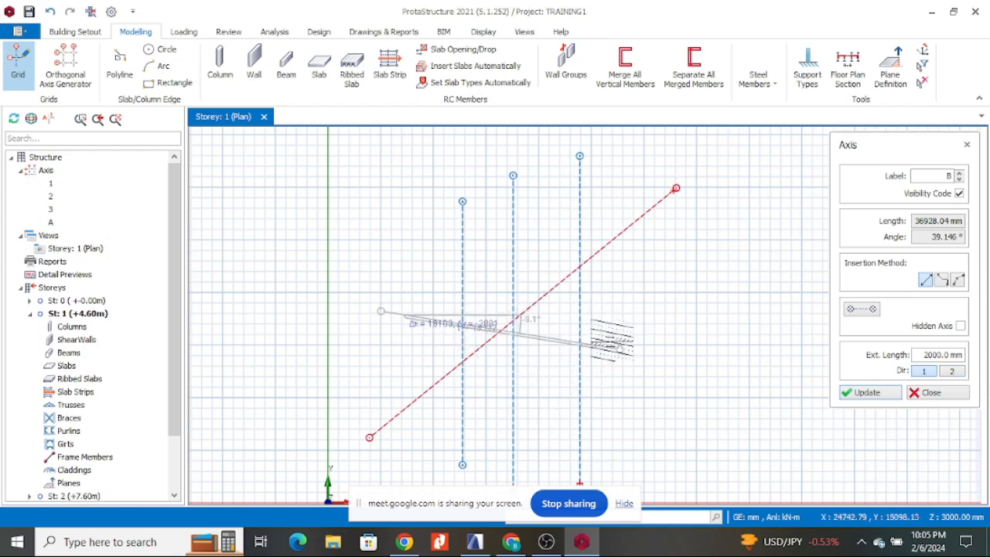
left_click(702, 288)
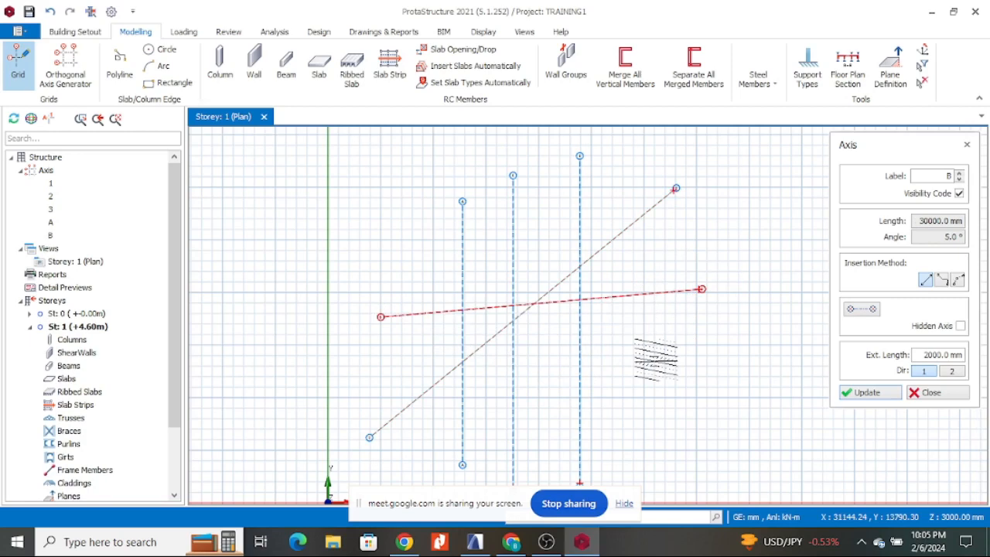
scroll(597, 383, "down", 2)
scroll(601, 387, "up", 1)
scroll(602, 386, "up", 1)
scroll(634, 317, "down", 2)
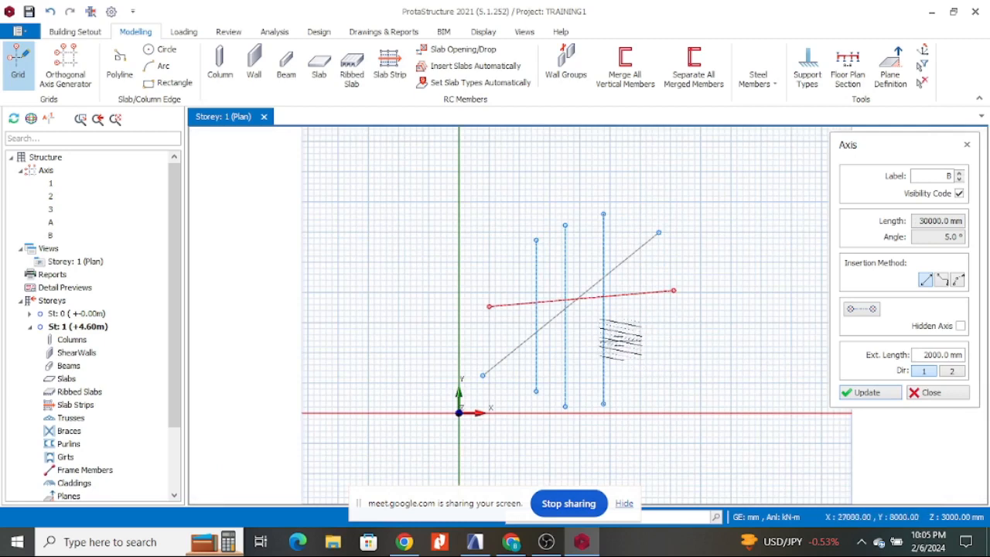
key("Escape")
left_click_drag(472, 192, 533, 213)
key("Escape")
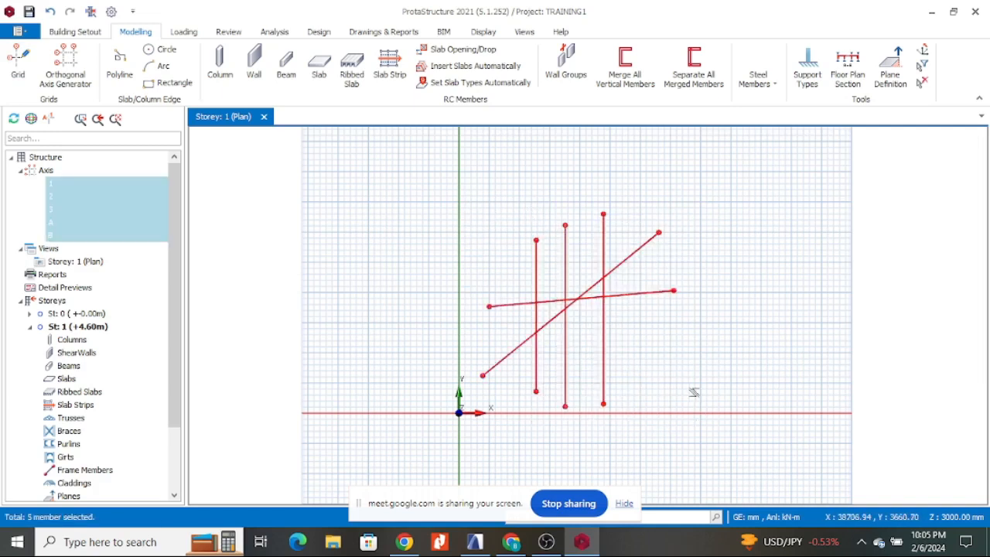
key("Escape")
scroll(623, 418, "up", 2)
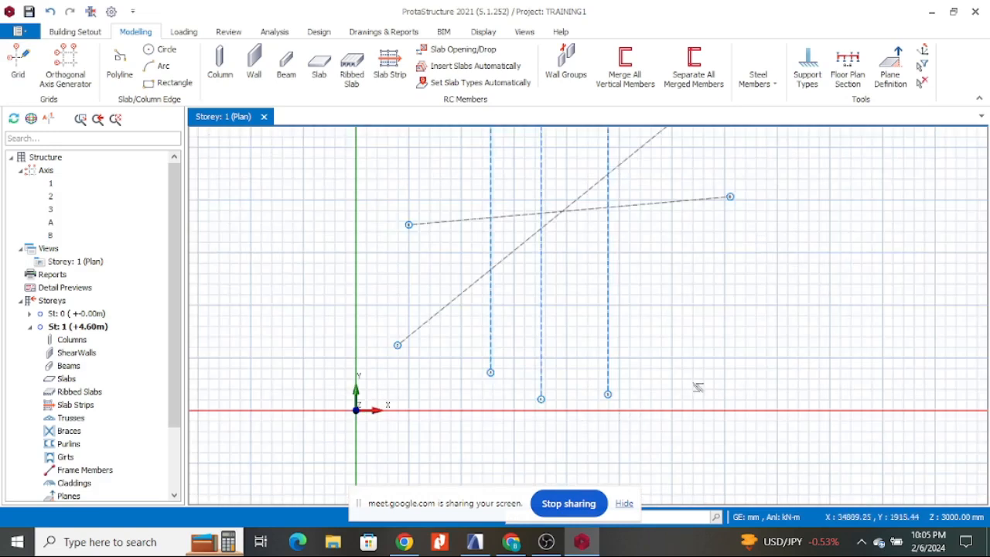
scroll(521, 266, "down", 2)
- Delete the three vertical axes and the shallow 5° axis from the storey 1 plan, keeping only the steeper inclined axis
left_click_drag(481, 161, 604, 248)
left_click_drag(546, 188, 677, 379)
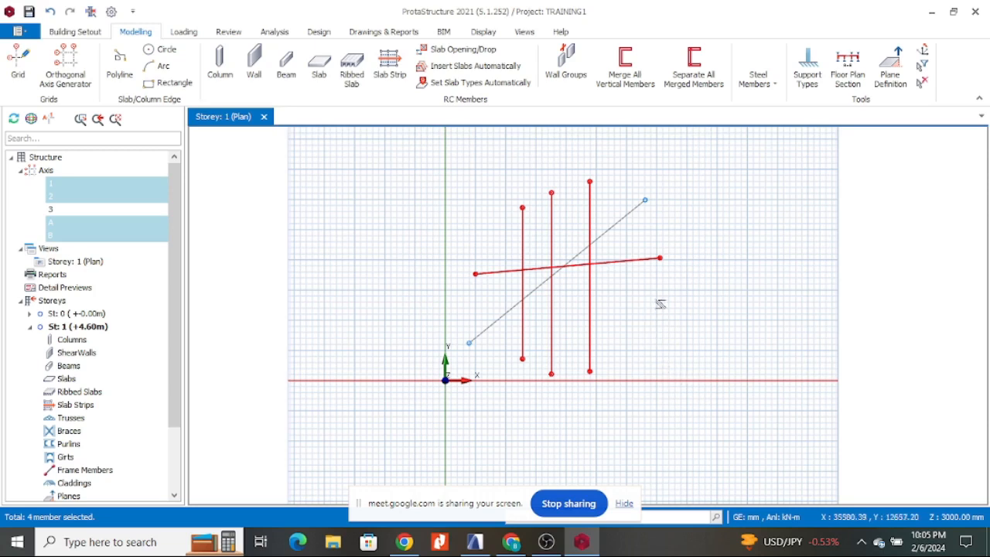
key("Delete")
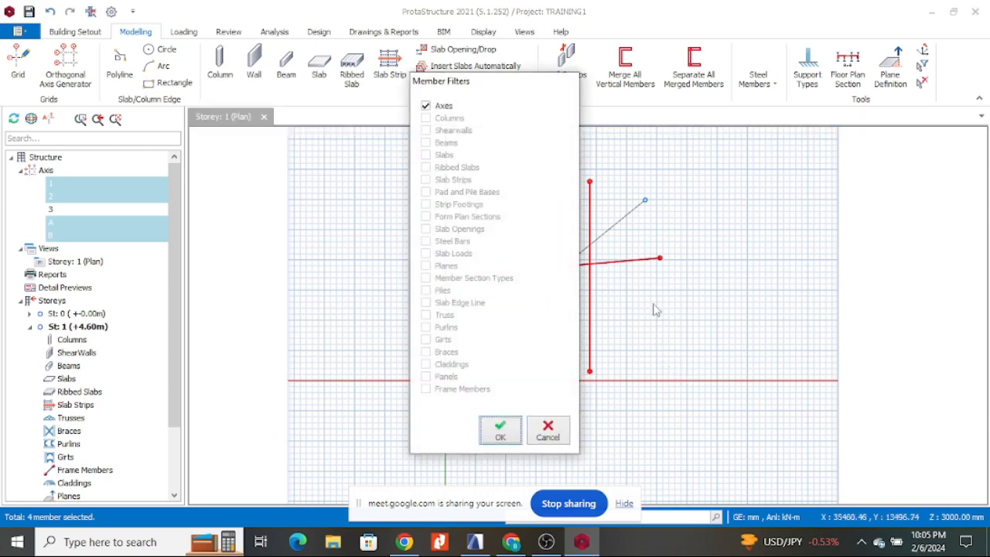
left_click(501, 432)
- Select the remaining inclined axis and bring up its available editing operations
left_click_drag(680, 320, 556, 220)
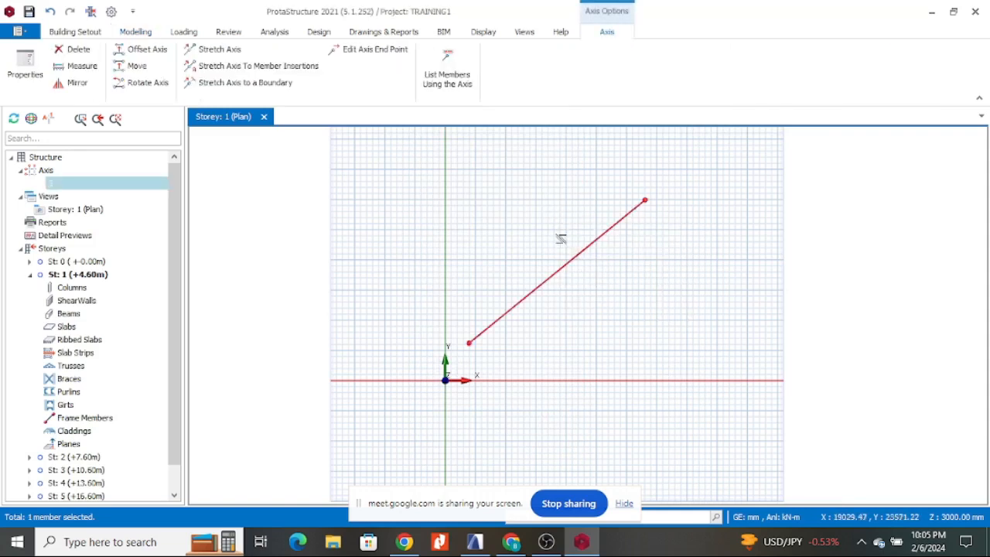
right_click(616, 266)
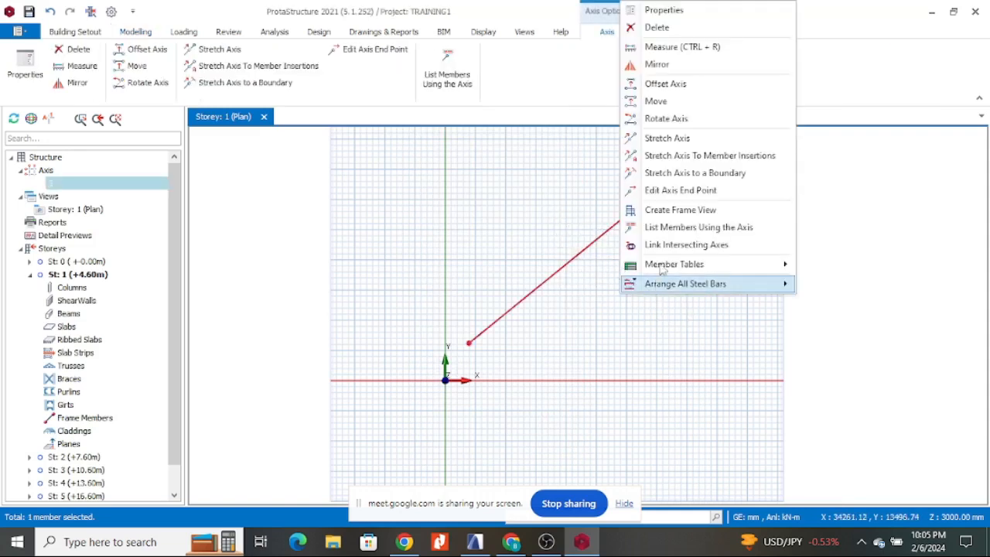
- Delete the selected diagonal axis and draw a near-vertical axis A about 20866 mm long in the middle of the plan
left_click(658, 28)
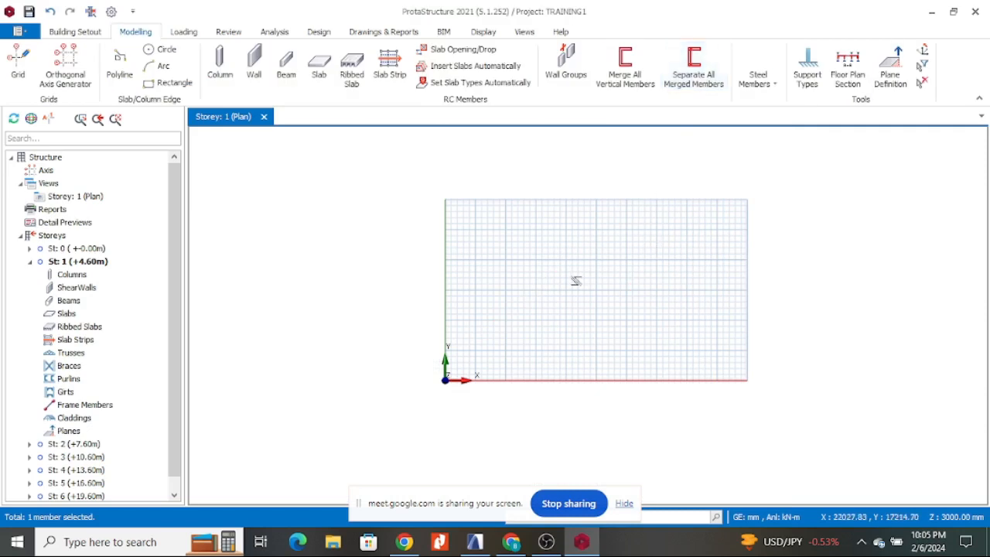
scroll(625, 239, "up", 1)
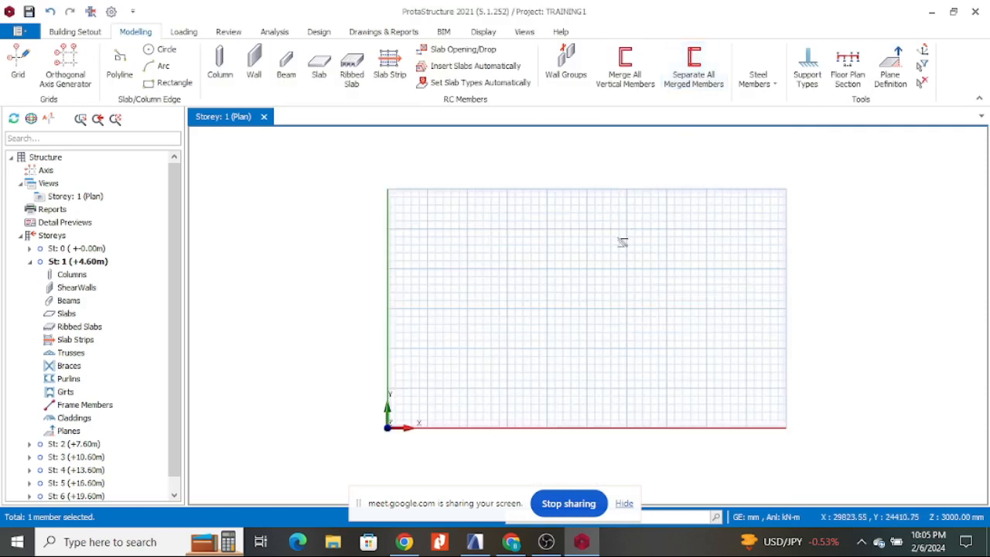
scroll(646, 281, "up", 1)
left_click(24, 67)
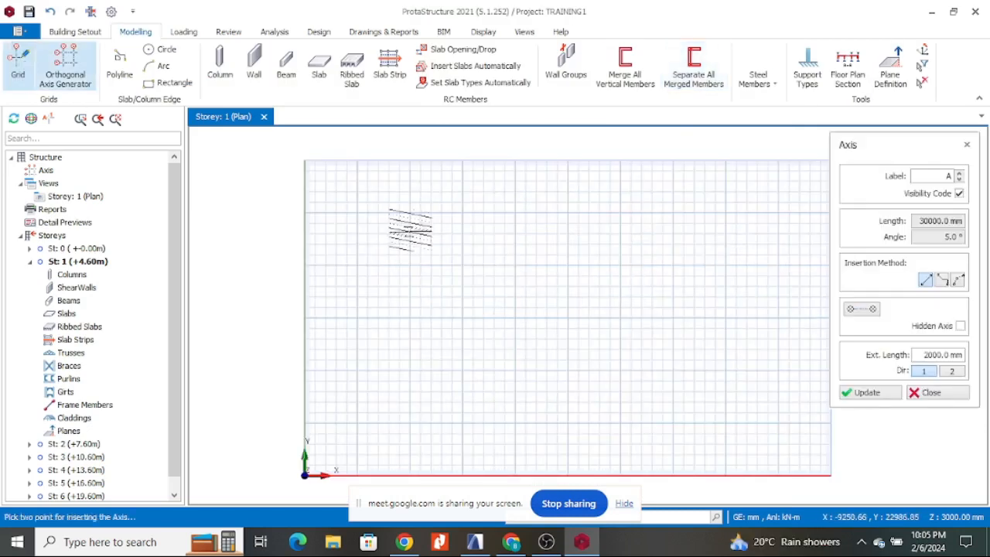
left_click(489, 211)
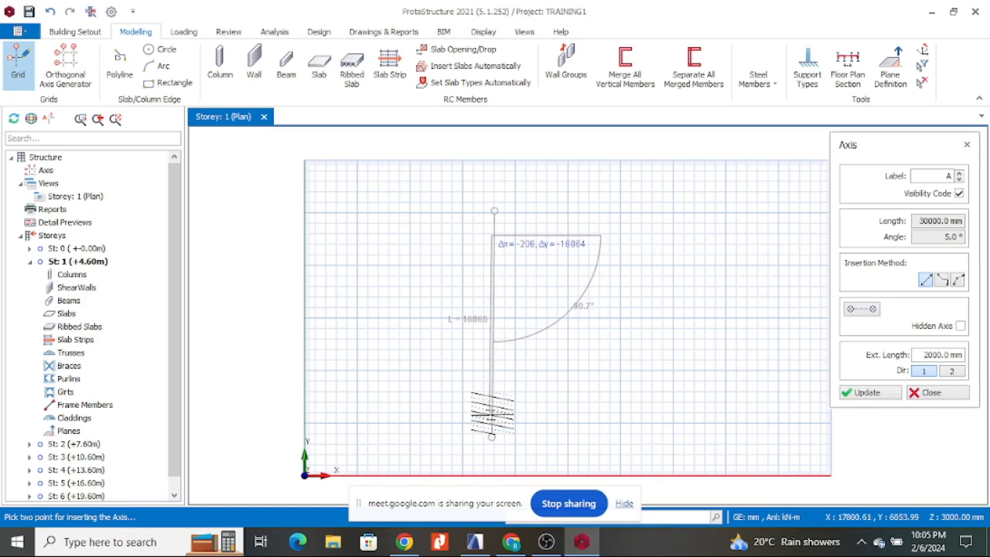
left_click(490, 434)
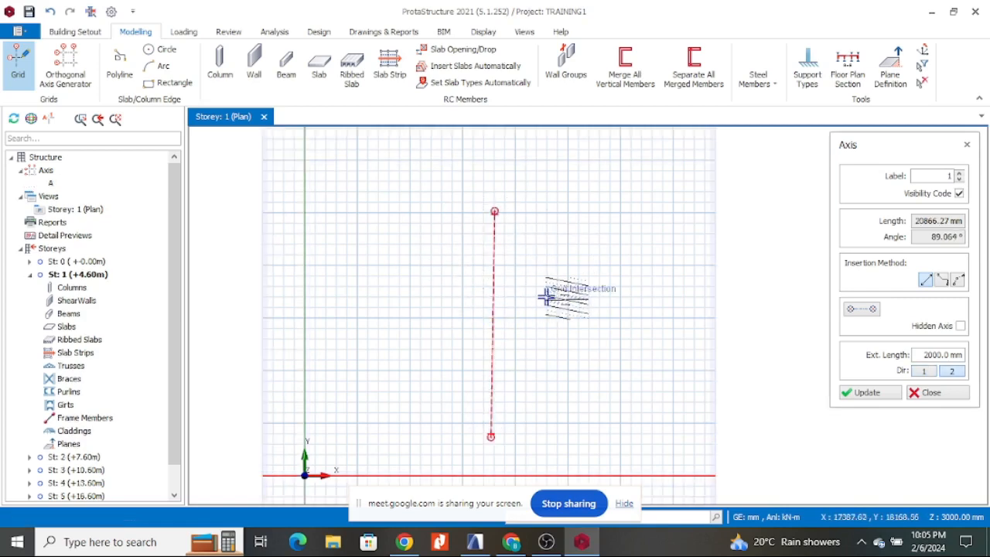
key("Escape")
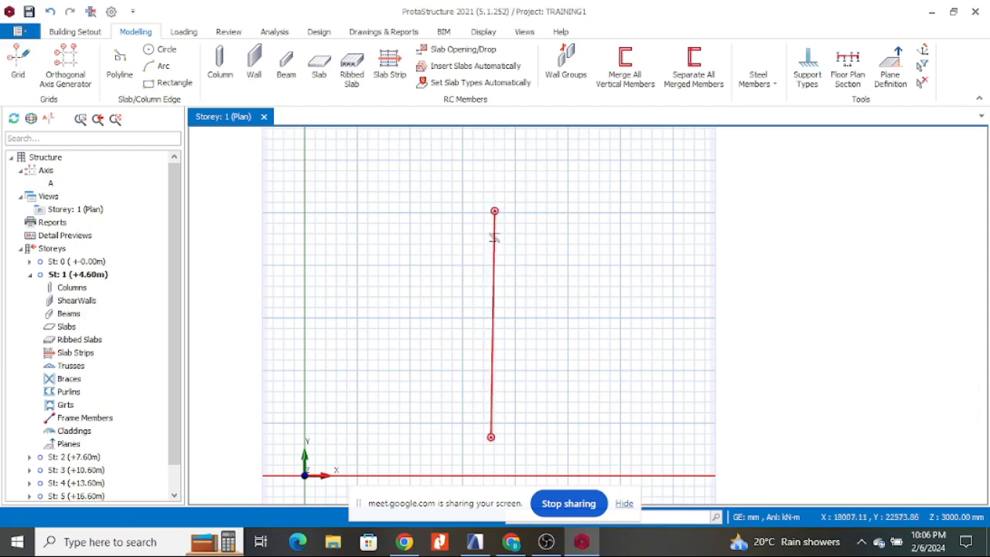
- Open the properties of axis A to examine its label, length, angle and direction, and close them without changes
left_click(494, 237)
right_click(494, 236)
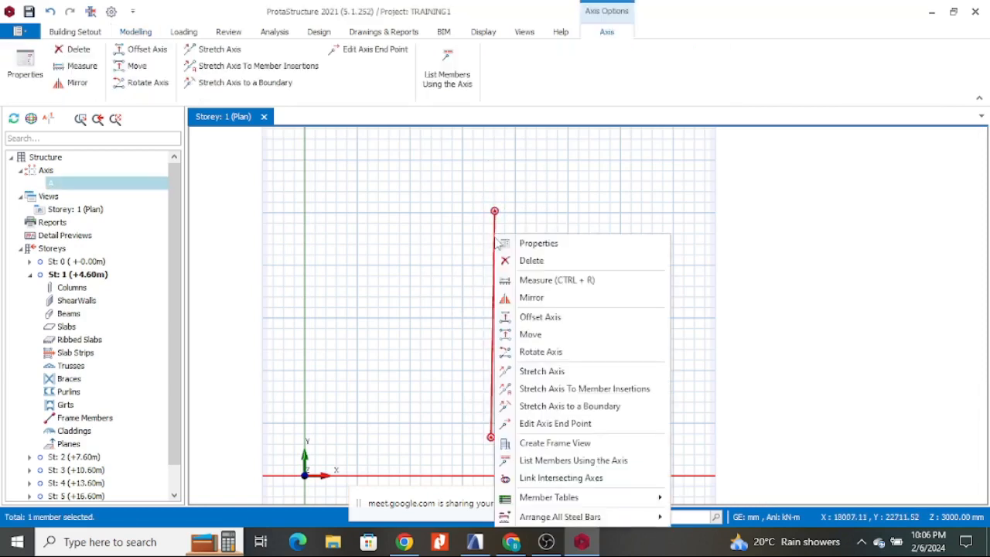
left_click(539, 244)
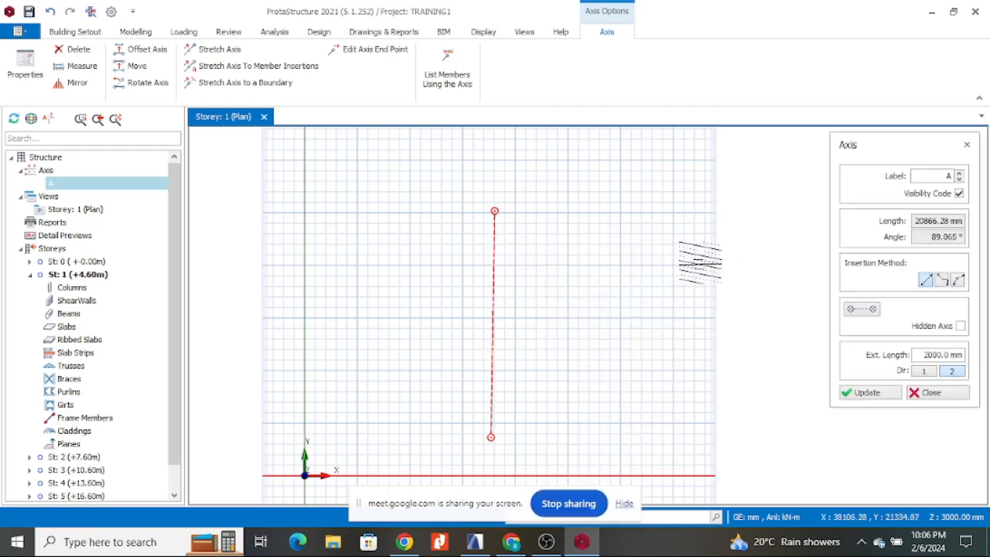
key("Escape")
key("Escape")
- Offset axis A by 2000 mm in the positive X direction to create axis B
left_click(492, 246)
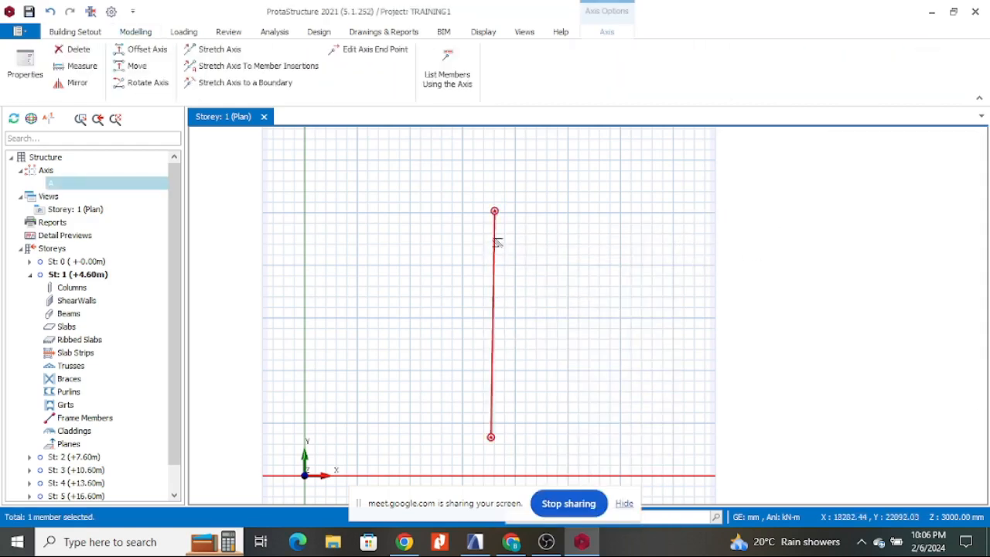
right_click(494, 239)
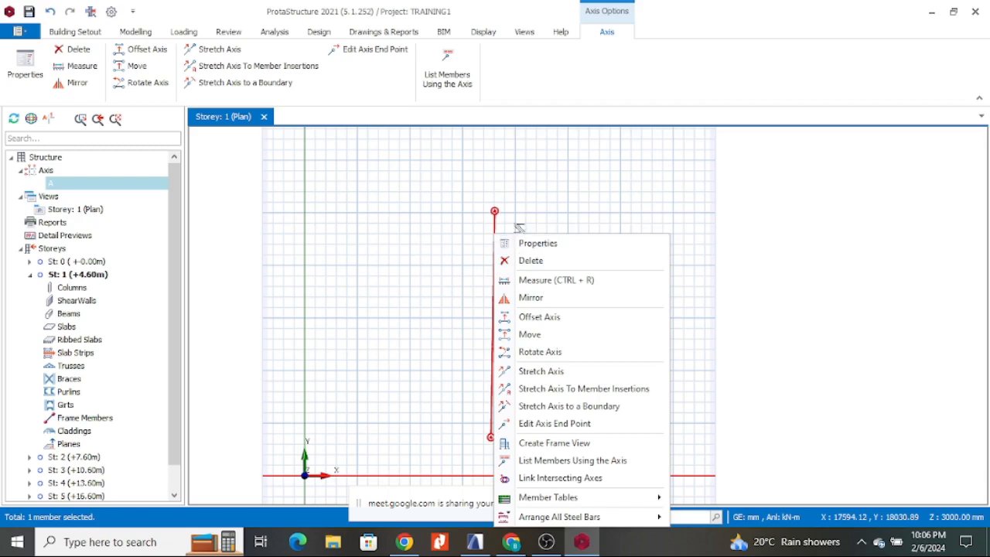
left_click(544, 324)
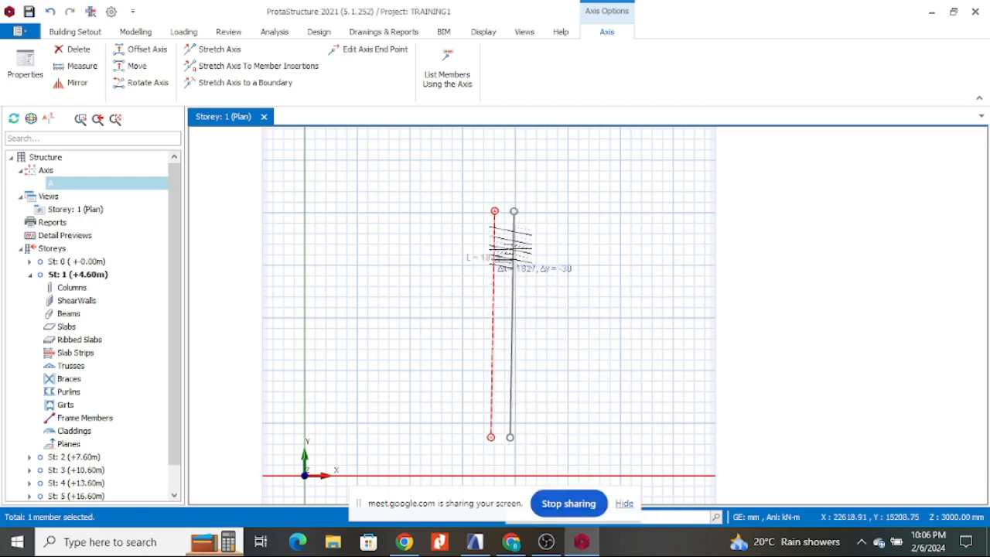
scroll(493, 208, "up", 2)
scroll(501, 229, "down", 2)
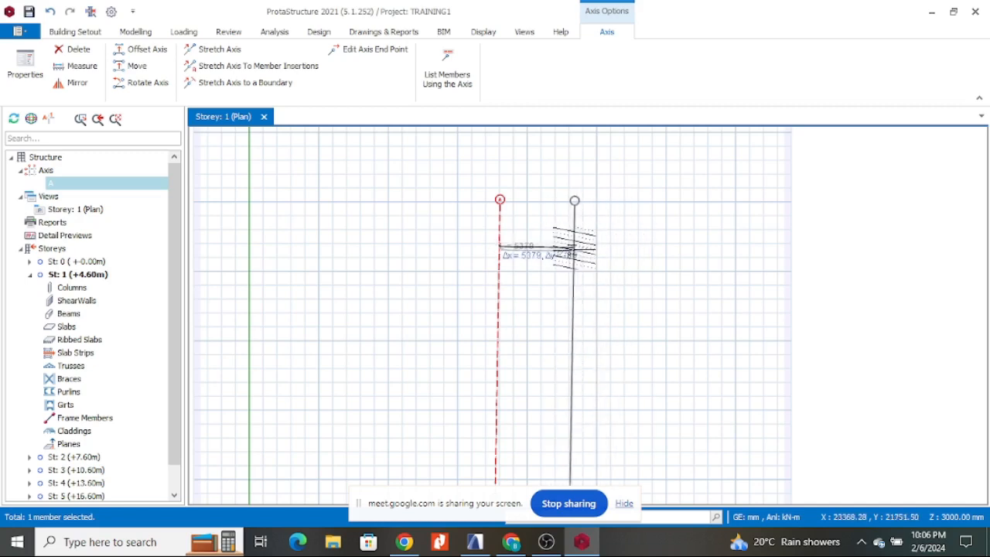
key("Tab")
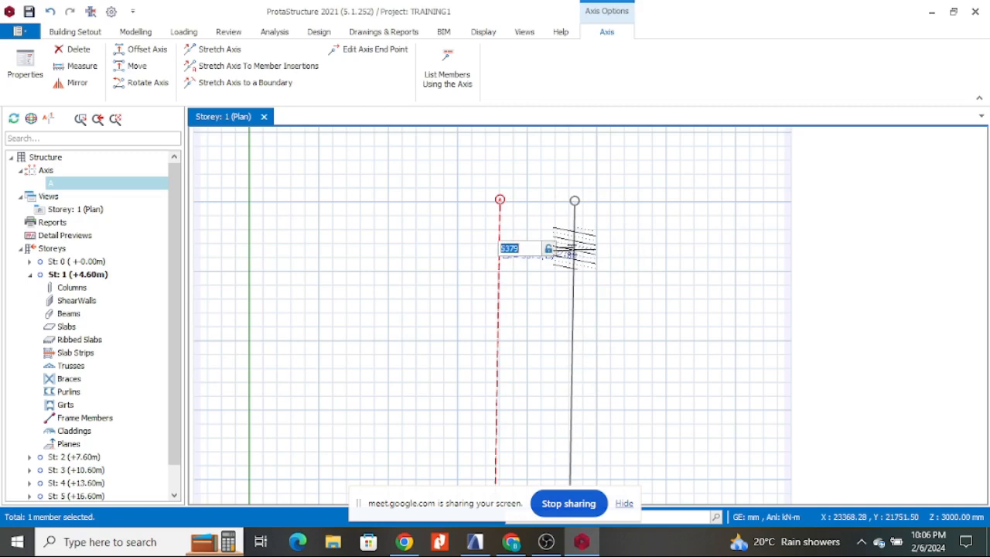
type("2")
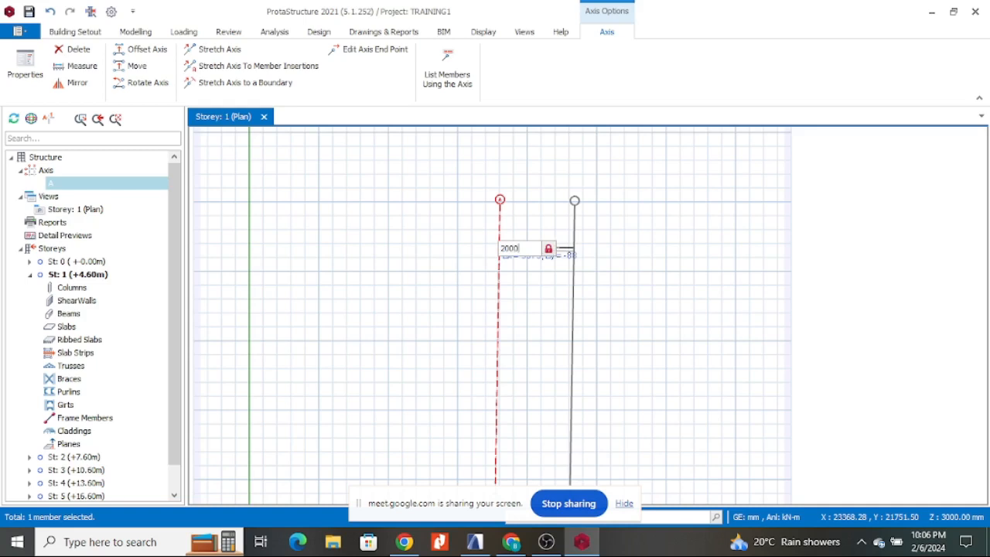
type("000")
key("Return")
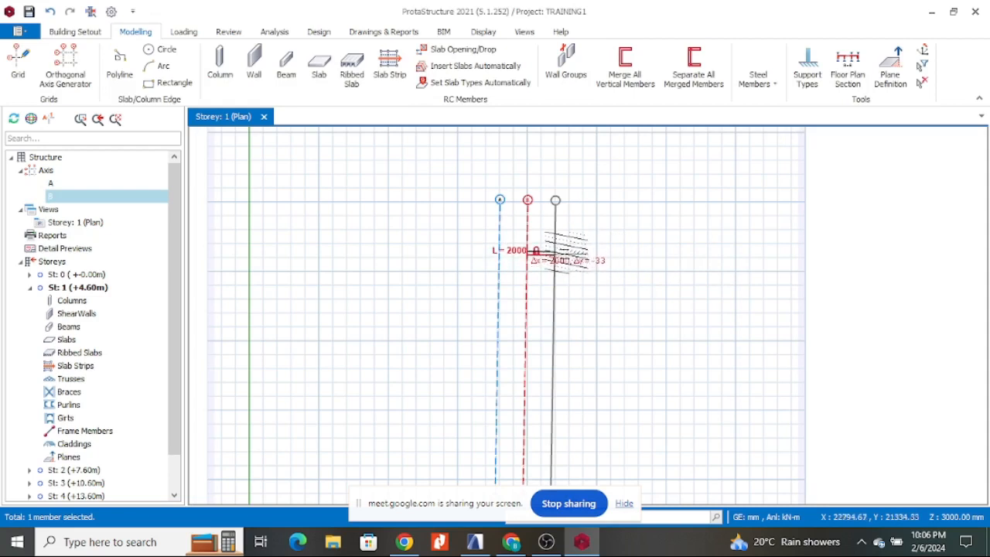
- Add five more offset axes beyond axis B at 2000 mm spacing and end the offset command
left_click(573, 246)
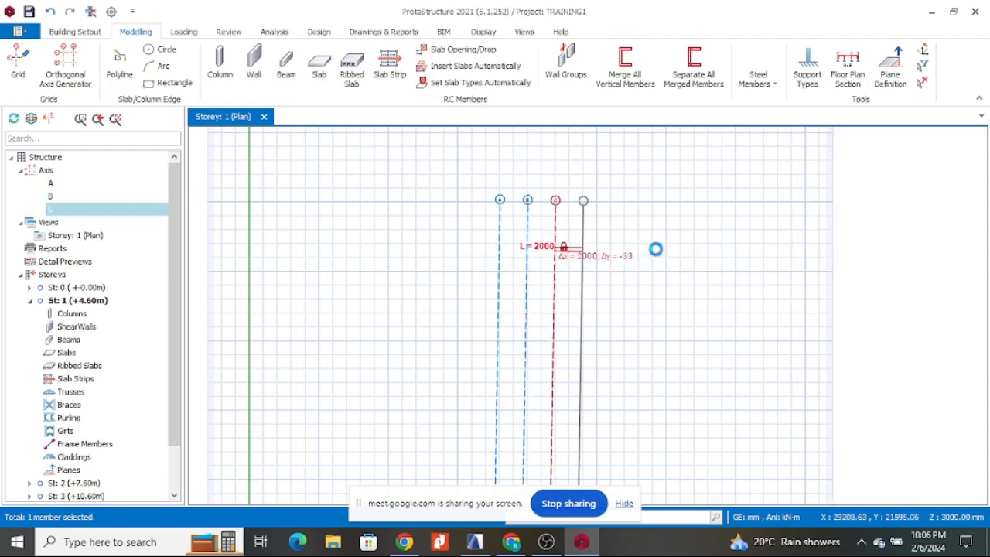
left_click(696, 247)
left_click(774, 246)
left_click(800, 243)
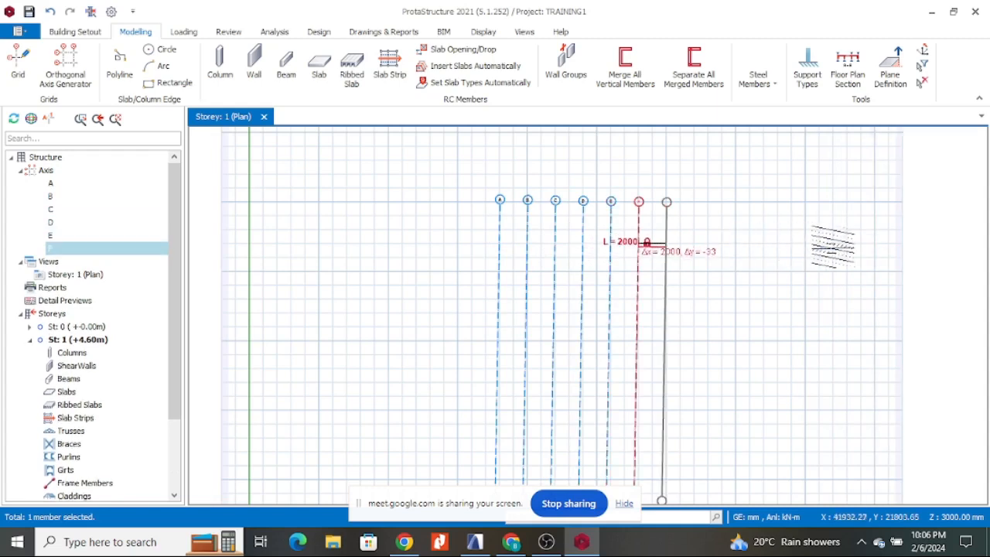
left_click(835, 246)
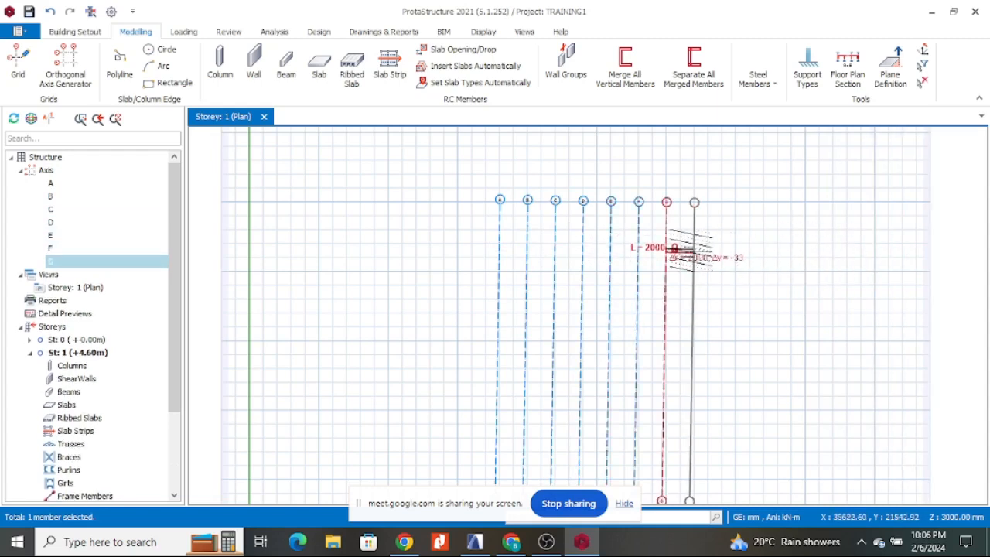
key("Escape")
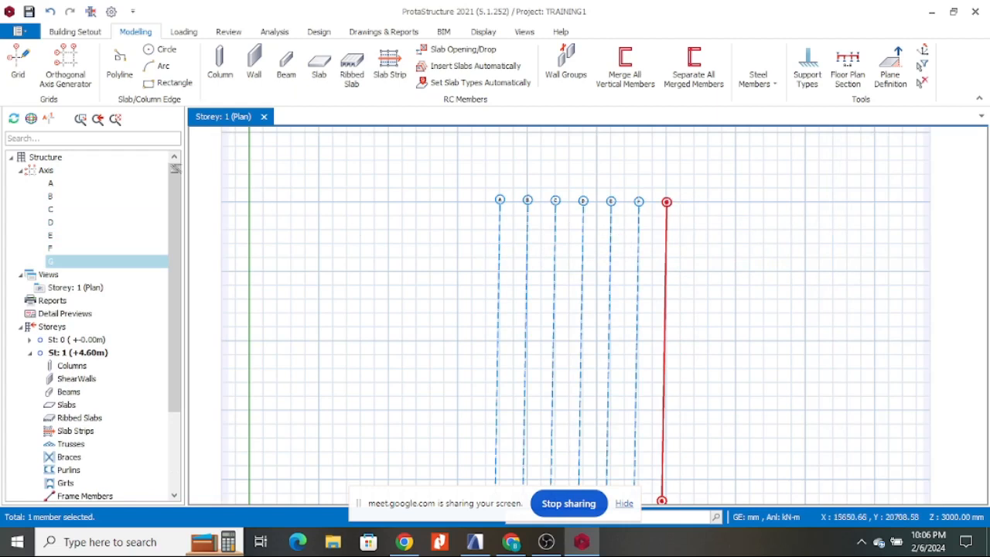
- Undo the last five axis offsets so that only axes A and B remain
left_click(49, 12)
left_click(49, 13)
left_click(50, 12)
left_click(49, 13)
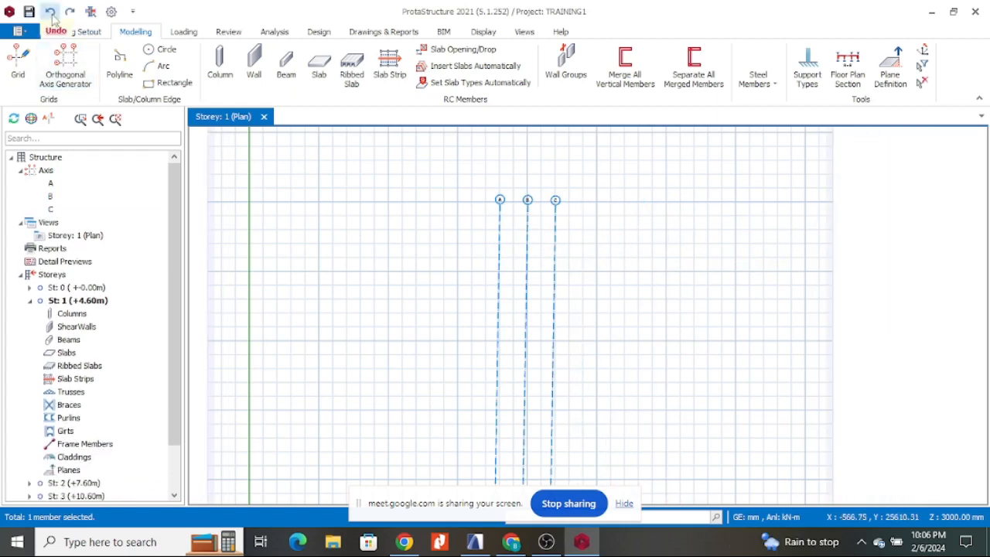
left_click(49, 13)
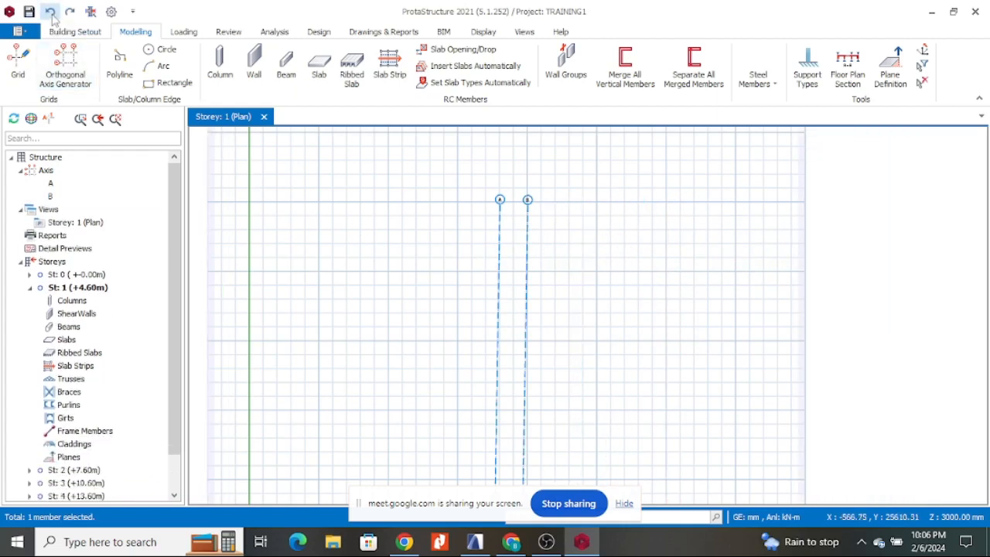
- Move axis B about 12 m in the positive X direction, away from axis A
left_click(526, 239)
right_click(527, 235)
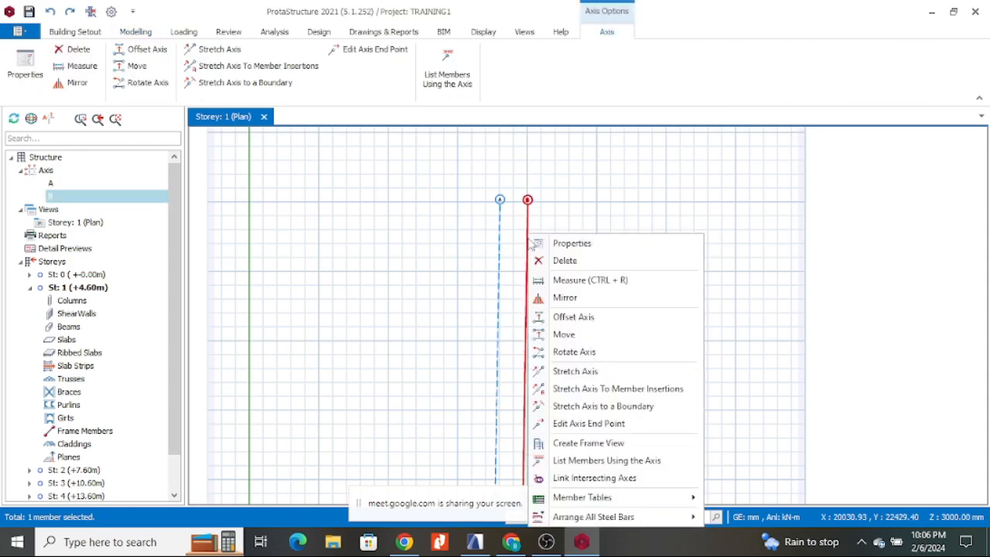
left_click(562, 334)
left_click(699, 247)
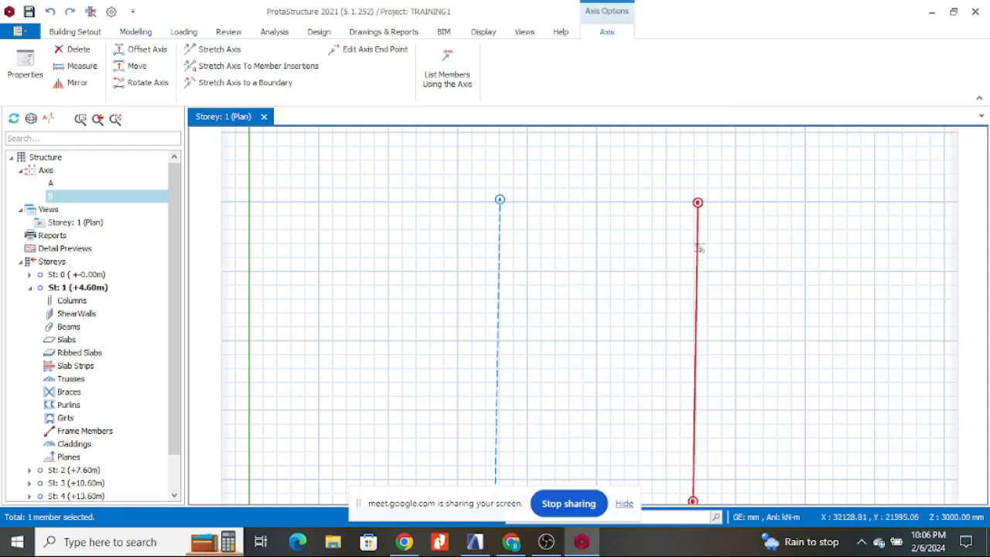
key("Escape")
- Stretch the upper end of axis B upward, well past the upper end of axis A
scroll(615, 230, "down", 3)
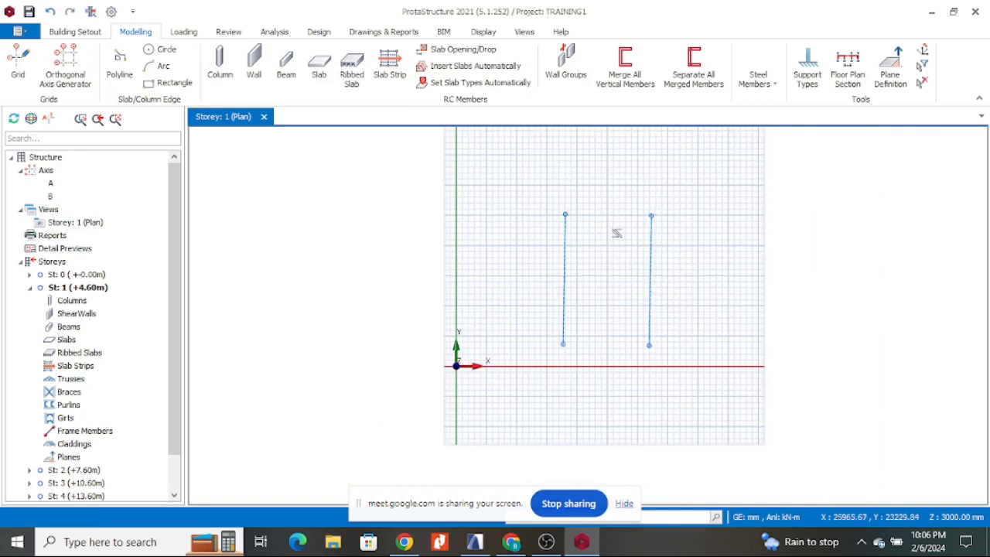
scroll(655, 252, "up", 3)
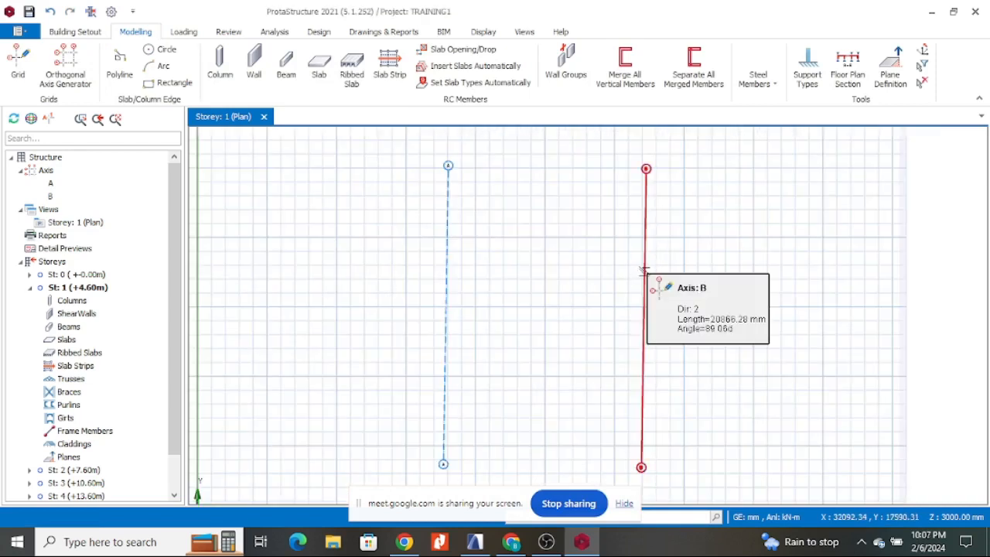
left_click(644, 271)
right_click(644, 271)
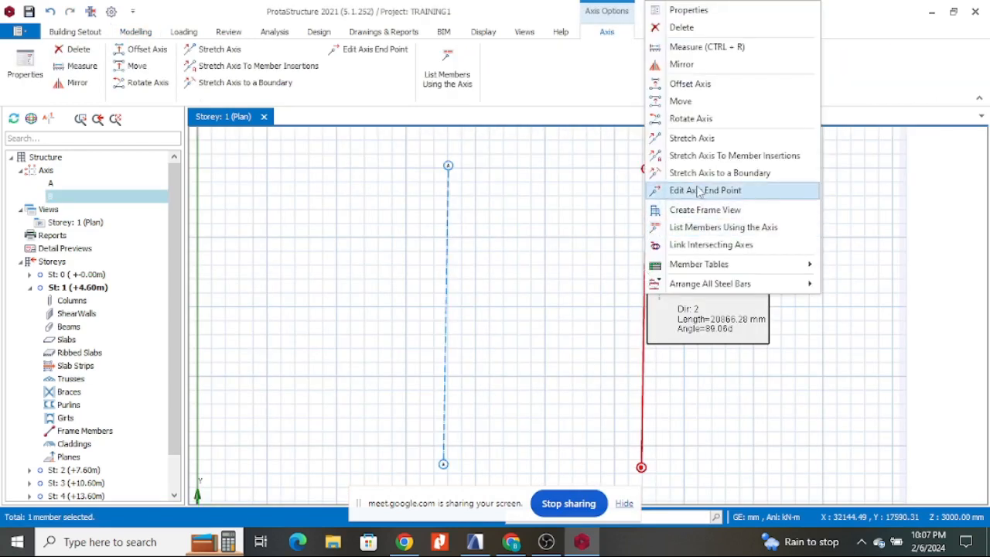
left_click(692, 139)
scroll(656, 297, "down", 2)
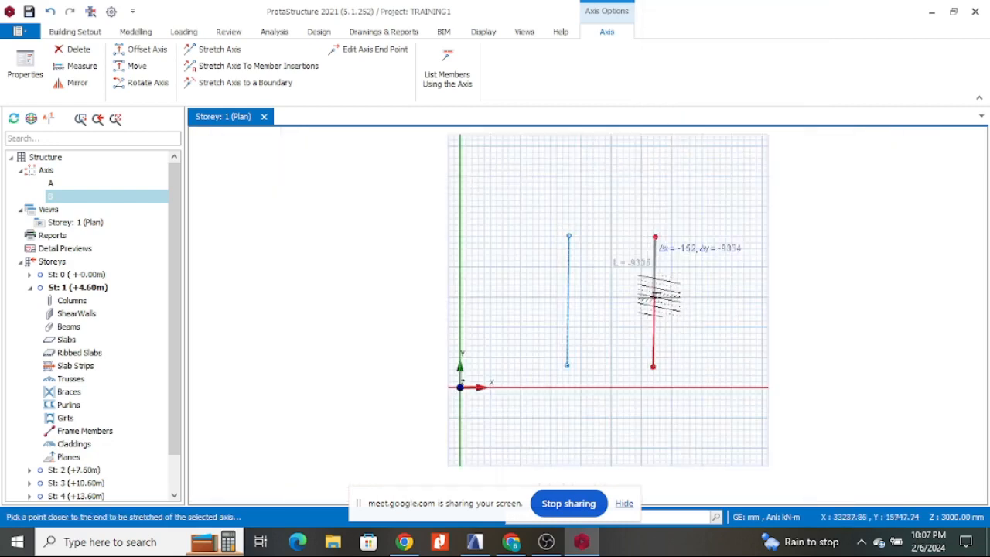
left_click(656, 180)
left_click(654, 357)
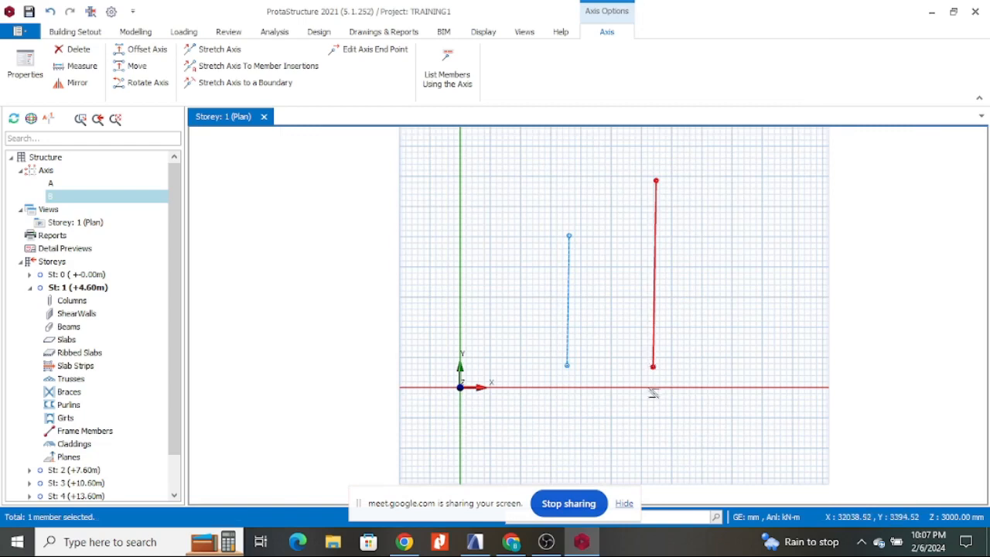
- Stretch the lower end of axis B downward by about 7950 mm, past the X axis line
right_click(656, 335)
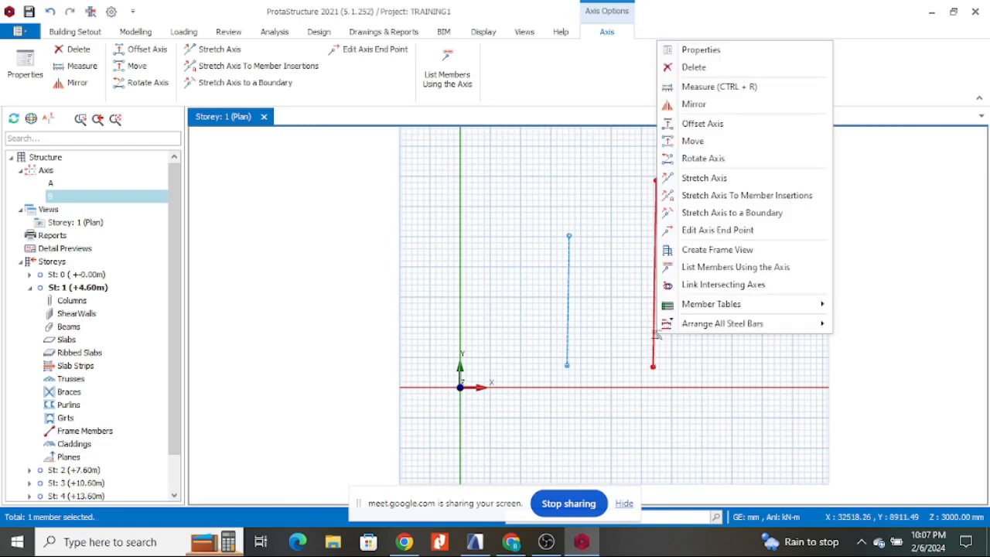
left_click(722, 179)
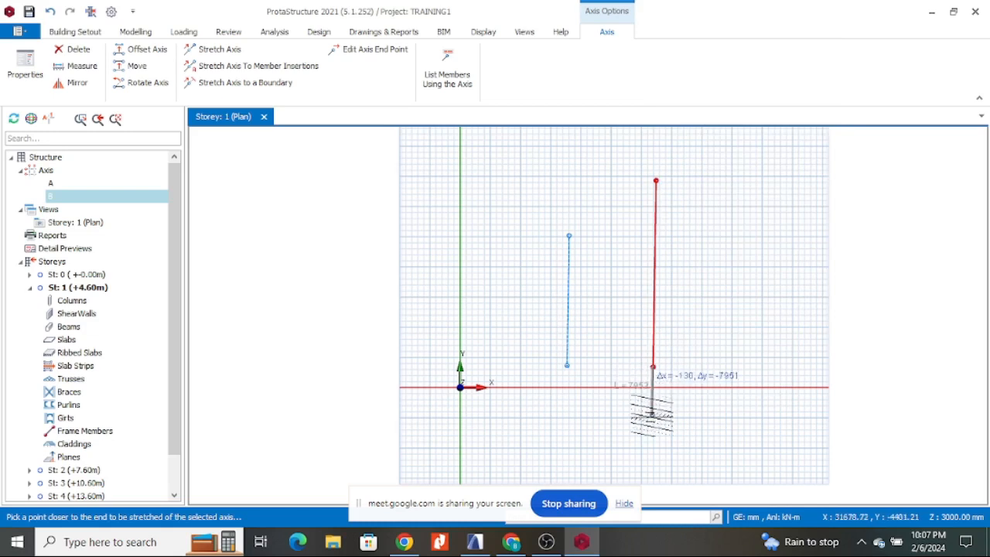
left_click(652, 414)
key("Escape")
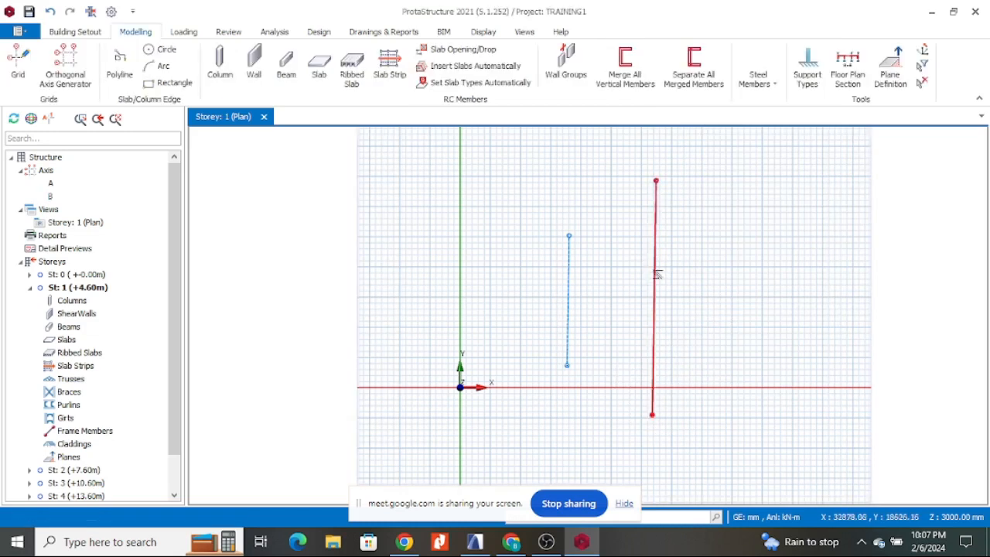
- Rotate axis B a few degrees counterclockwise about its midpoint so its upper end leans toward axis A
left_click(656, 274)
right_click(656, 270)
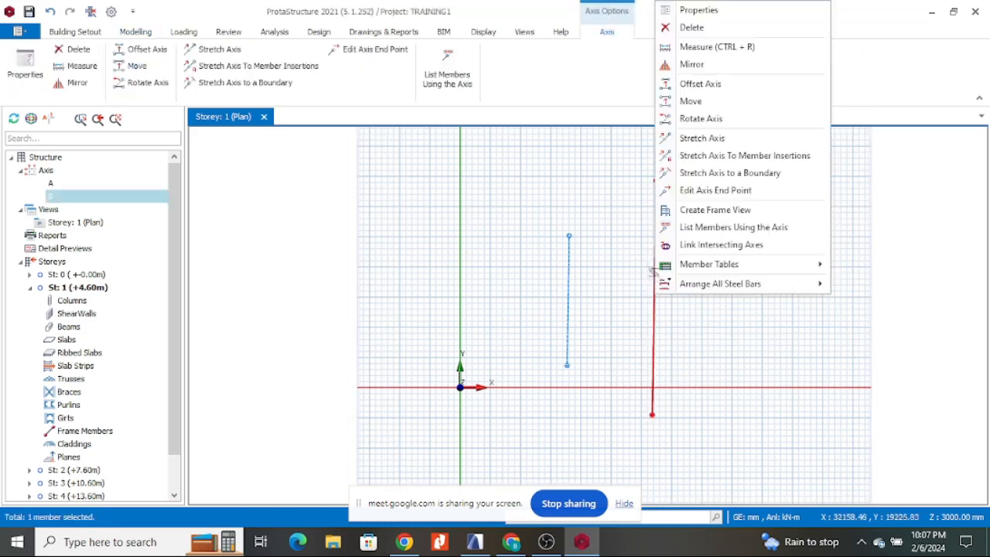
left_click(718, 120)
left_click(653, 297)
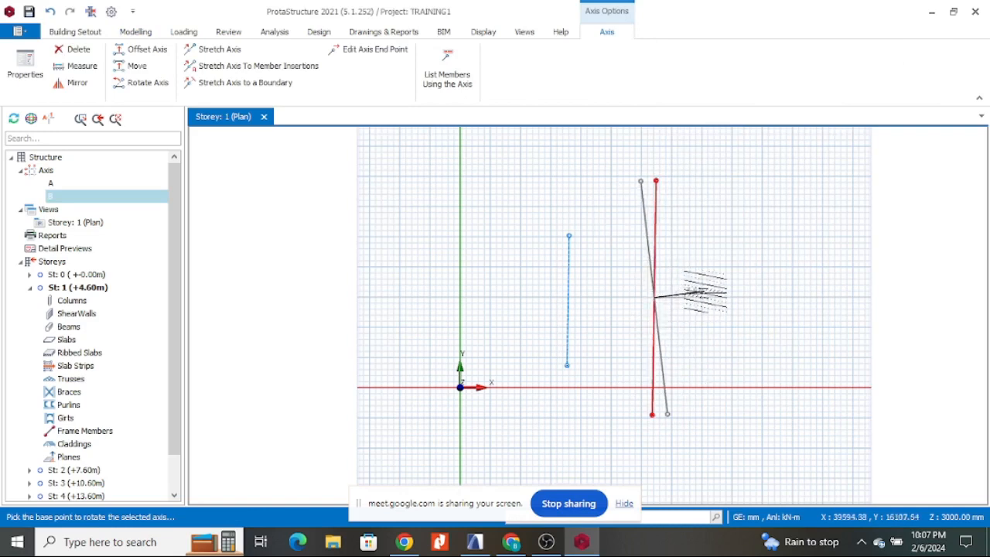
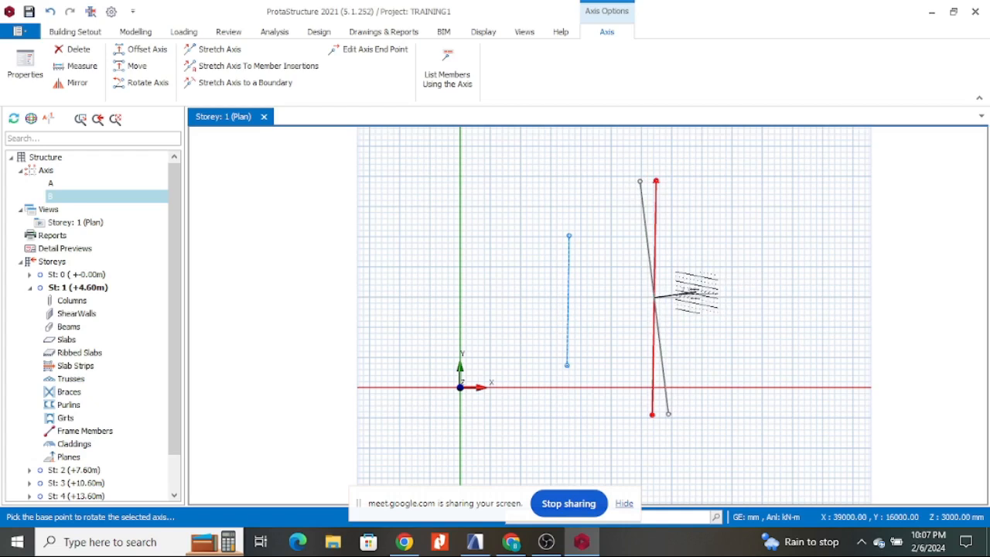
left_click(692, 292)
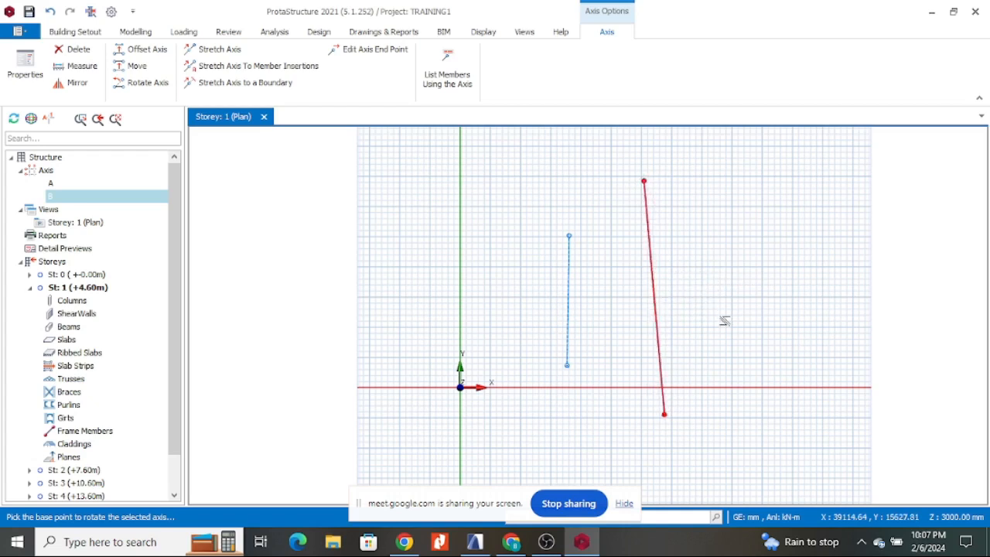
key("Escape")
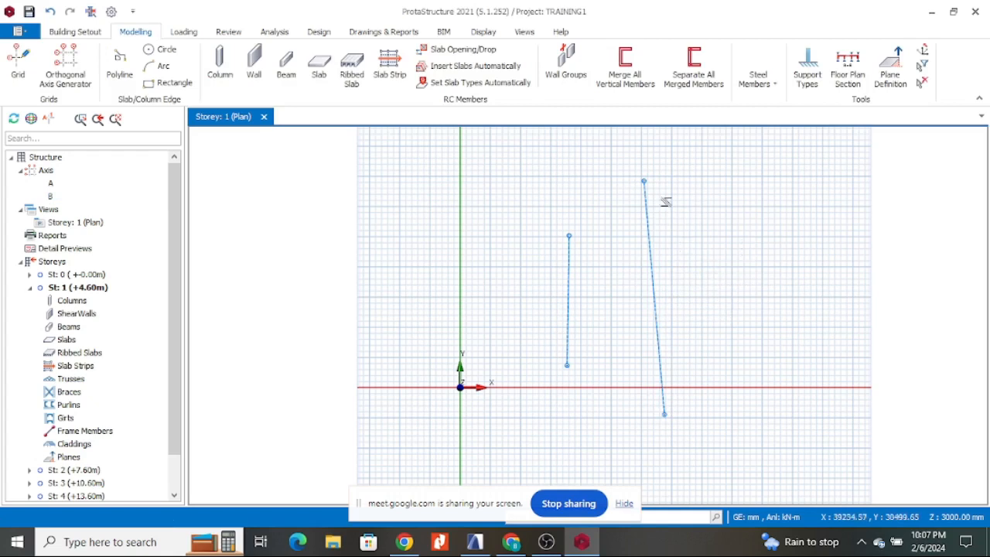
left_click(651, 242)
right_click(652, 242)
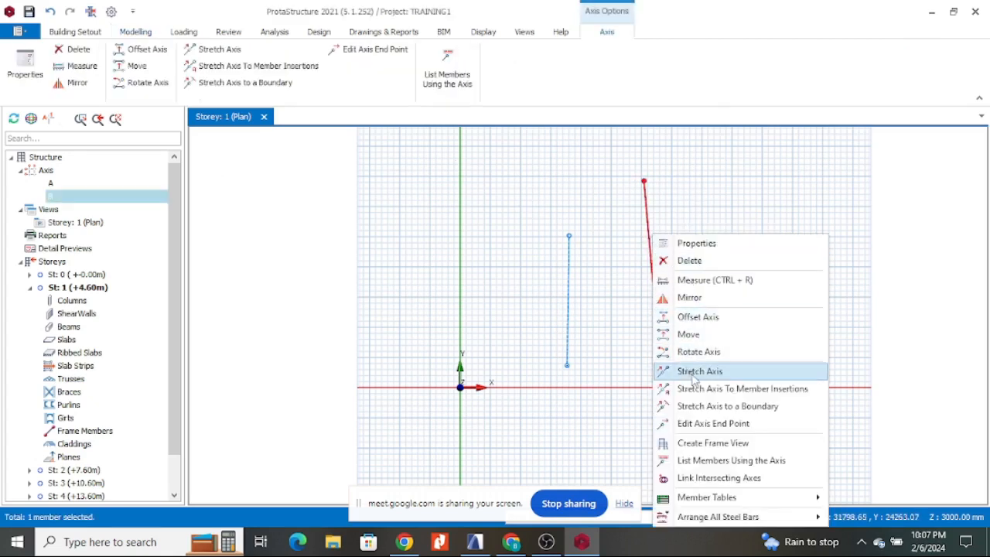
left_click(732, 185)
key("Escape")
- Select both axes A and B in the Storey 1 plan and delete them with the Axes member filter on
left_click_drag(562, 169, 698, 278)
mouse_move(724, 319)
left_mouse_down()
mouse_move(564, 237)
mouse_move(520, 198)
left_mouse_up()
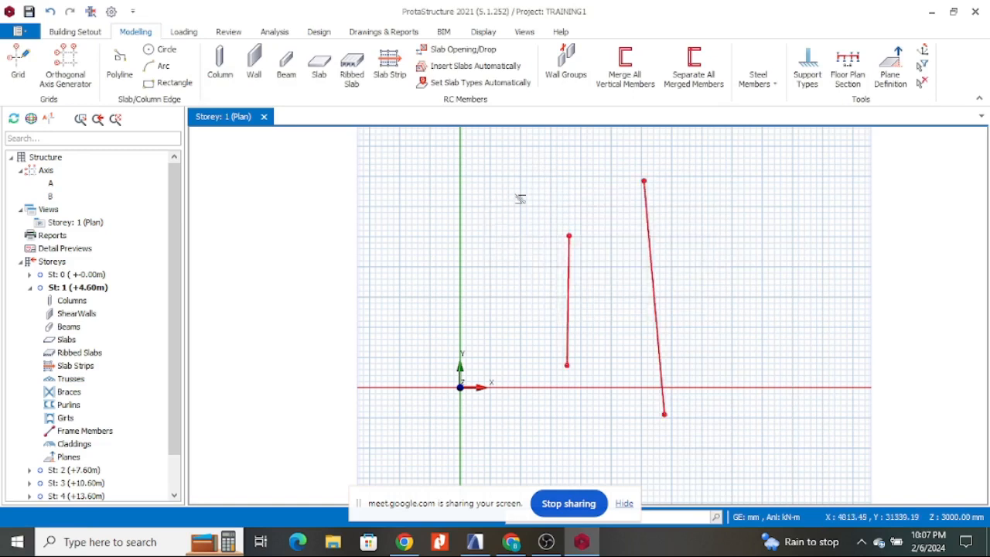
key("Delete")
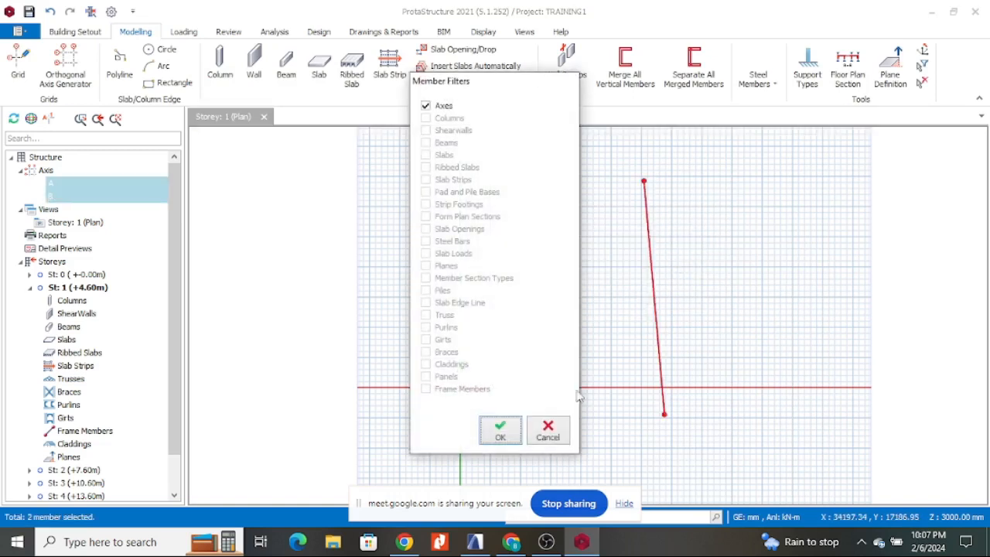
left_click(504, 433)
- Start the Orthogonal Axis Generator with its reference point inside the grid at about x 13020 mm, y 13252 mm
scroll(531, 364, "up", 2)
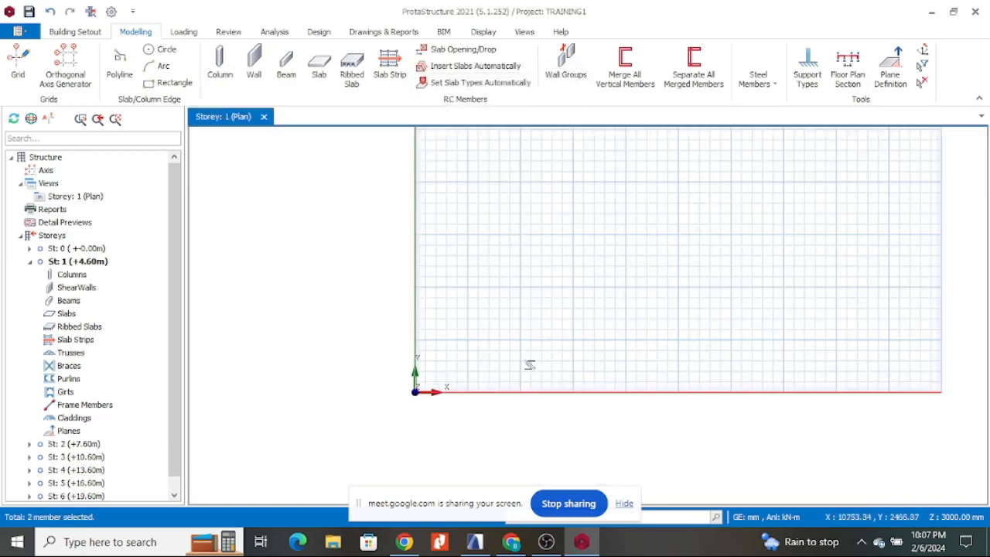
scroll(479, 379, "down", 2)
scroll(647, 284, "up", 2)
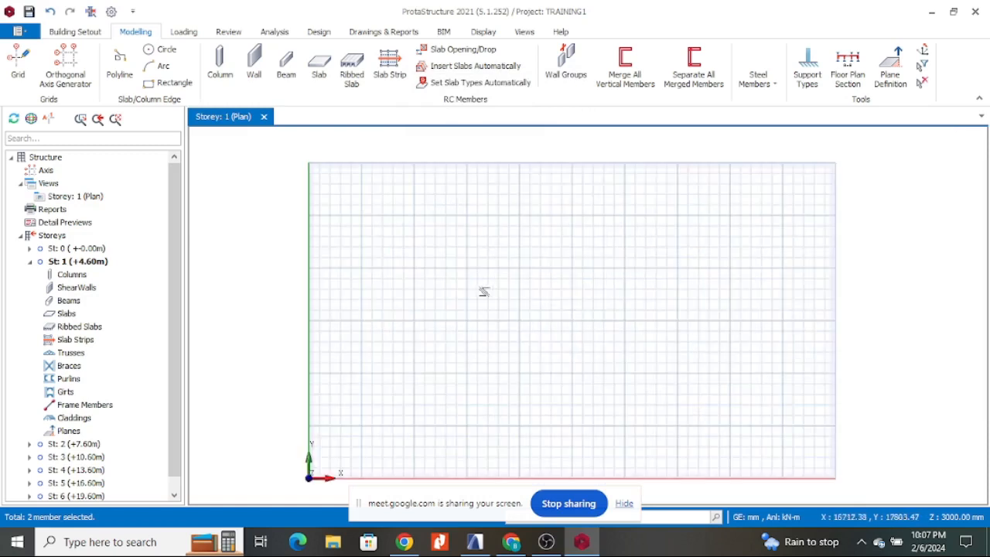
scroll(483, 290, "up", 1)
scroll(501, 340, "down", 2)
scroll(549, 325, "up", 1)
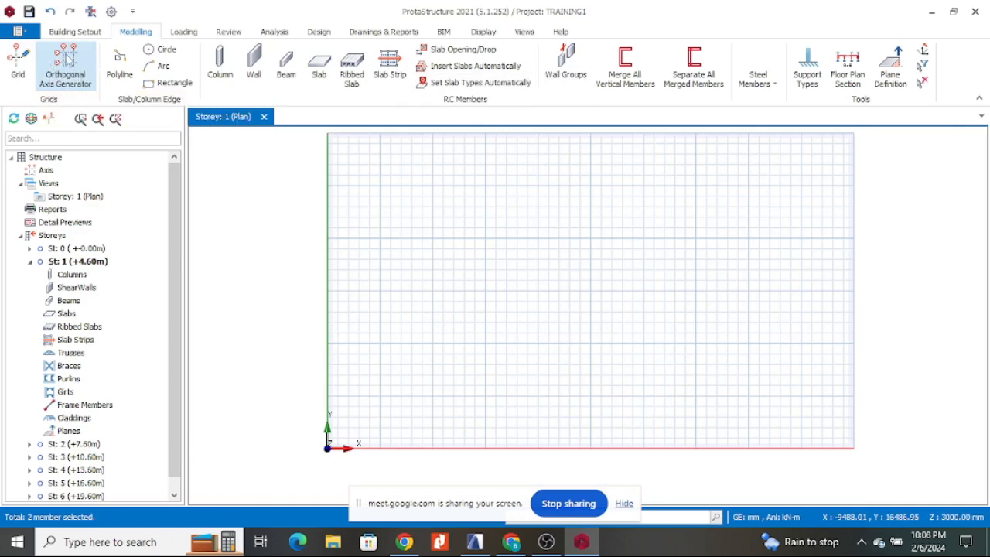
left_click(70, 58)
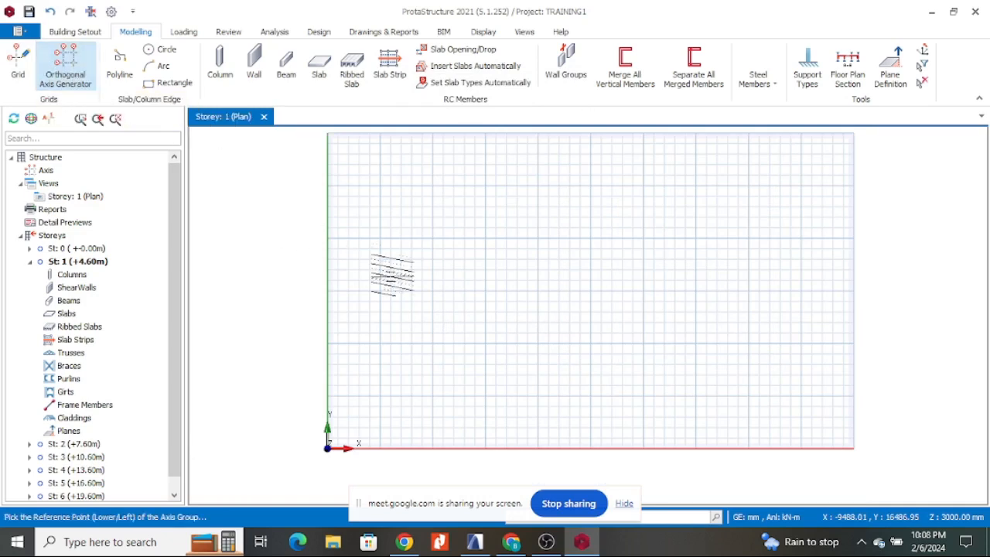
left_click(464, 309)
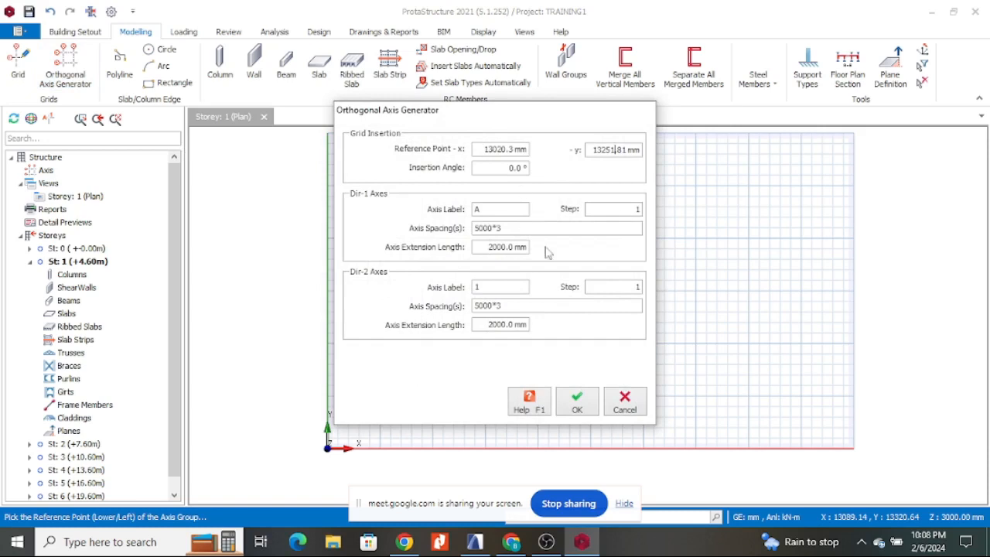
- Switch to ARCHICAD and examine the grid spacings along the top of the Ground Floor plan, starting from axis 1
left_click(475, 541)
scroll(637, 340, "down", 1)
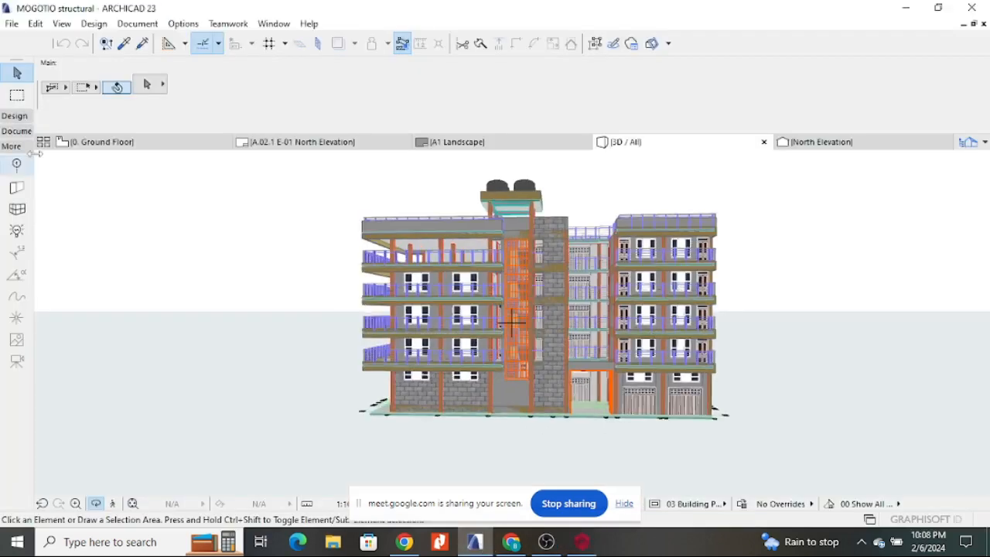
left_click(124, 146)
scroll(559, 290, "down", 3)
scroll(595, 294, "up", 2)
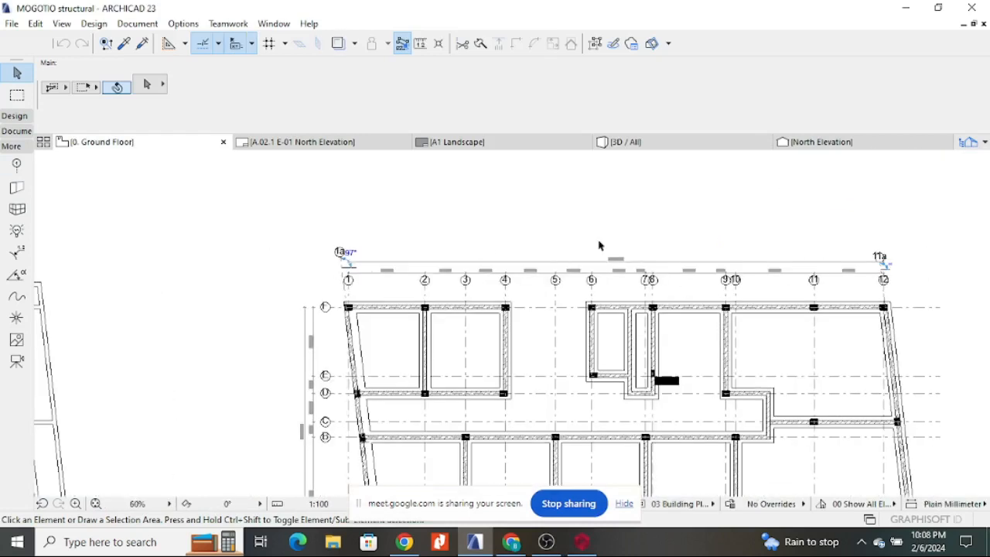
scroll(448, 240, "up", 2)
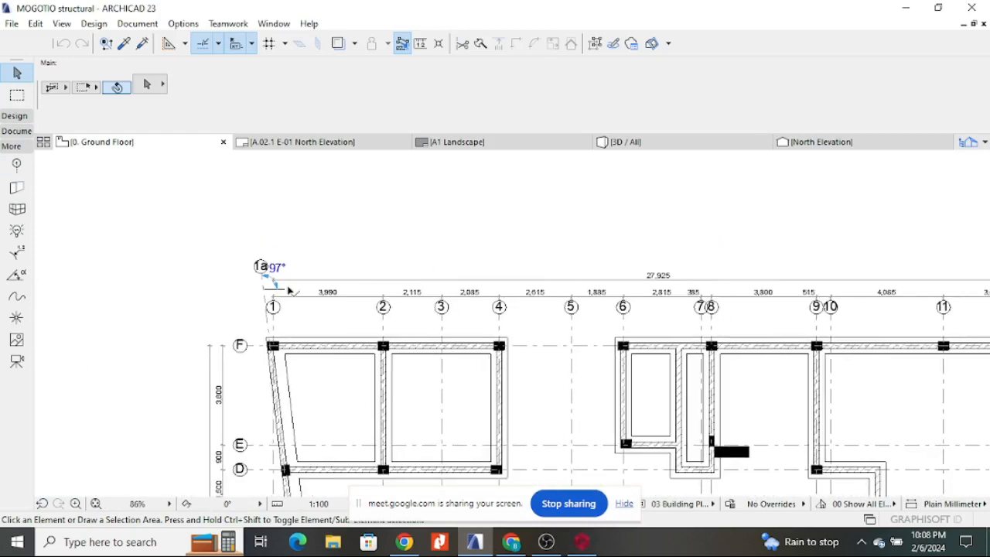
scroll(294, 292, "up", 3)
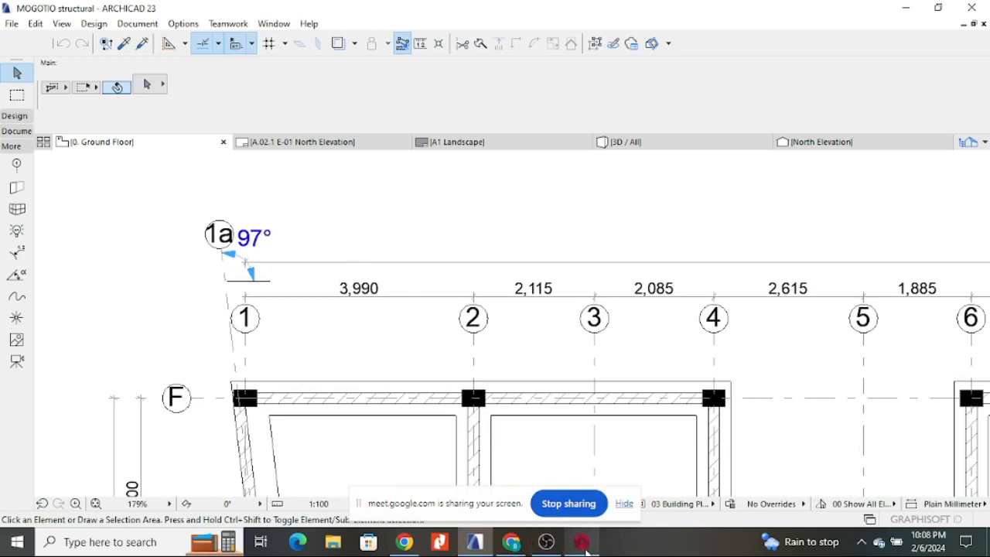
- Back in ProtaStructure, replace the Dir-2 axis spacings with 3990,2115,2085, checking the values against the ARCHICAD plan
left_click(584, 545)
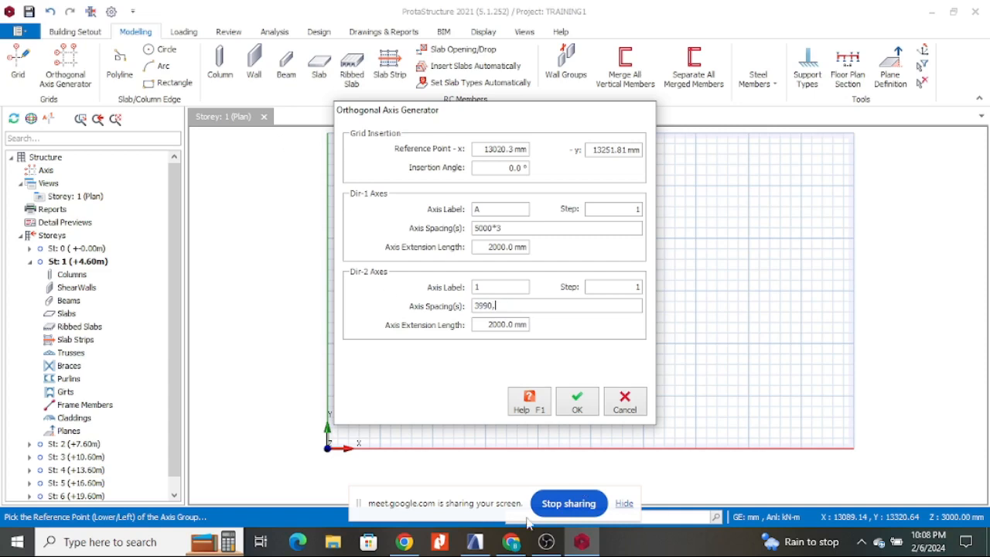
left_click(474, 542)
left_click(475, 541)
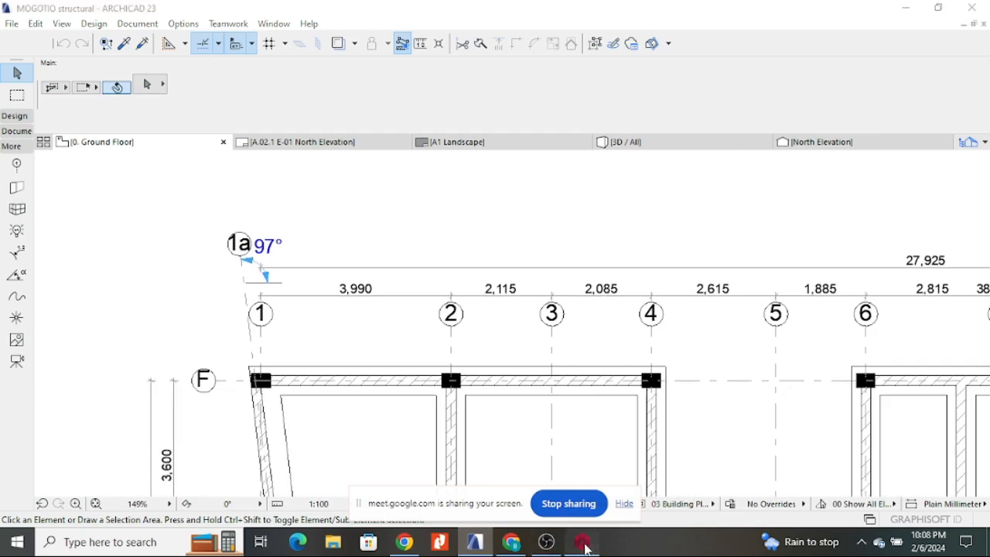
left_click(582, 542)
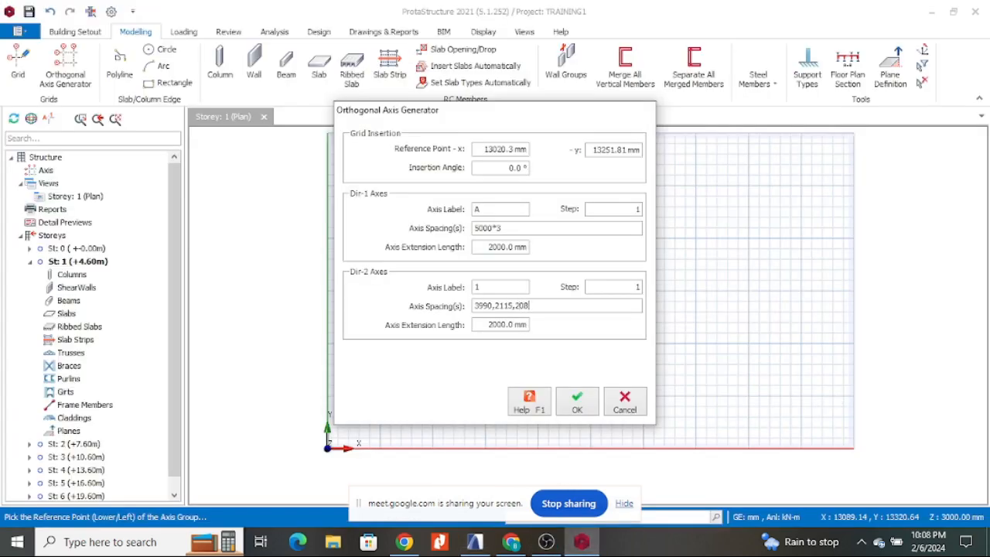
type("5,")
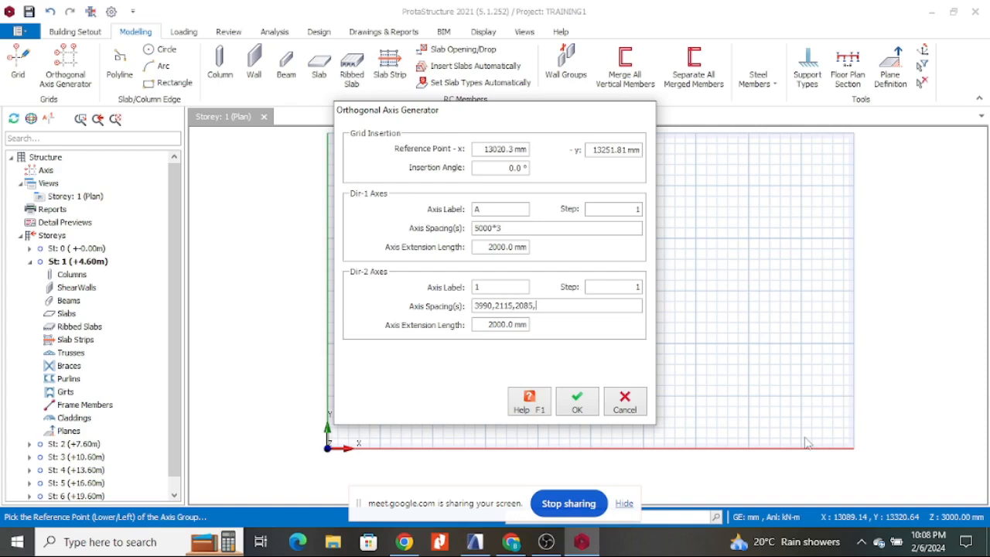
- Read the spacings between axes 4 and 6 in ARCHICAD and append 2615,1885 to the Dir-2 axis spacings in ProtaStructure
left_click(475, 542)
scroll(560, 352, "down", 1)
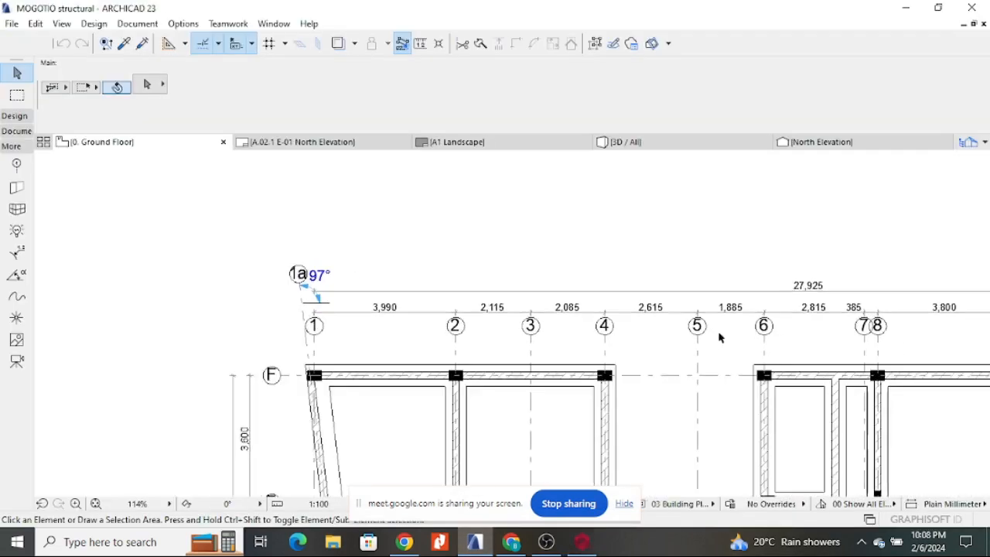
left_click(582, 542)
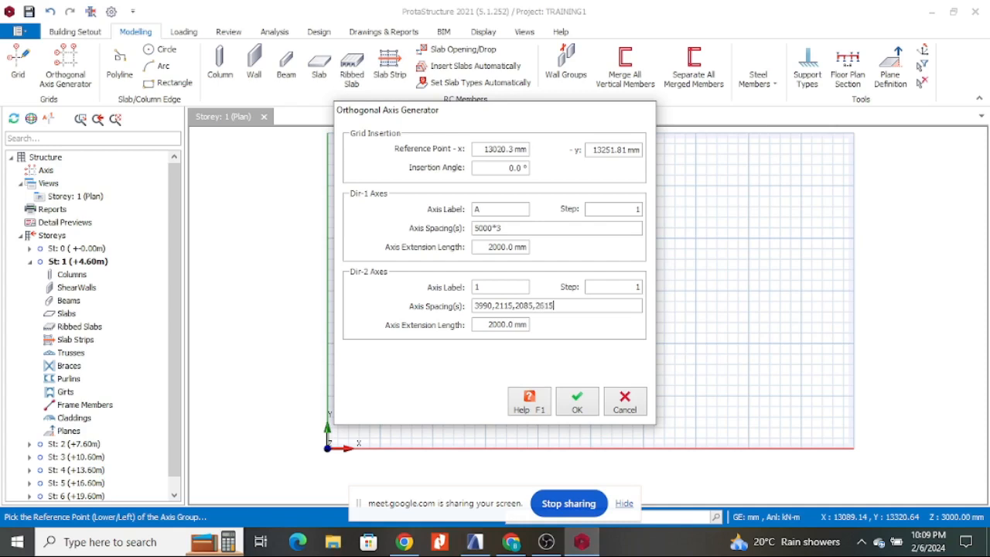
left_click(474, 541)
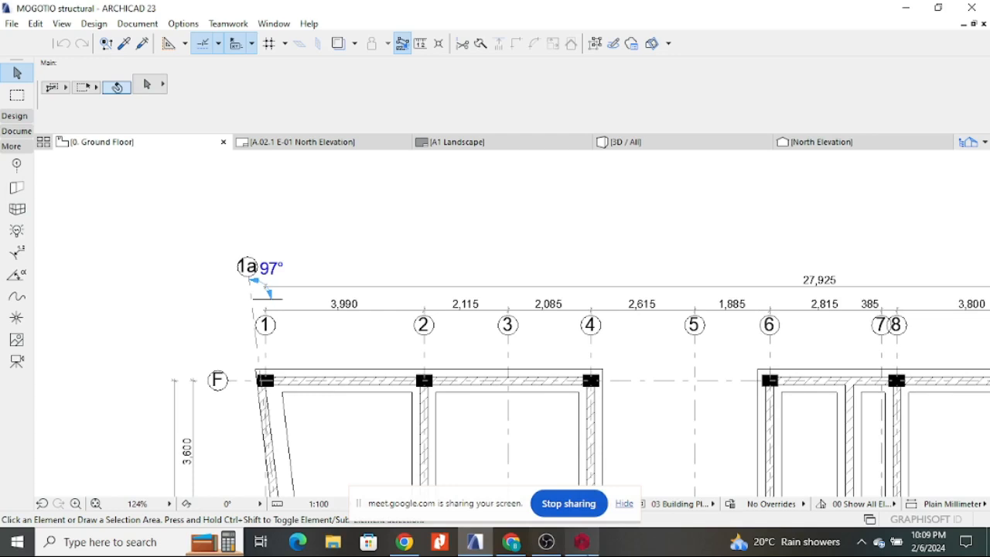
left_click(582, 541)
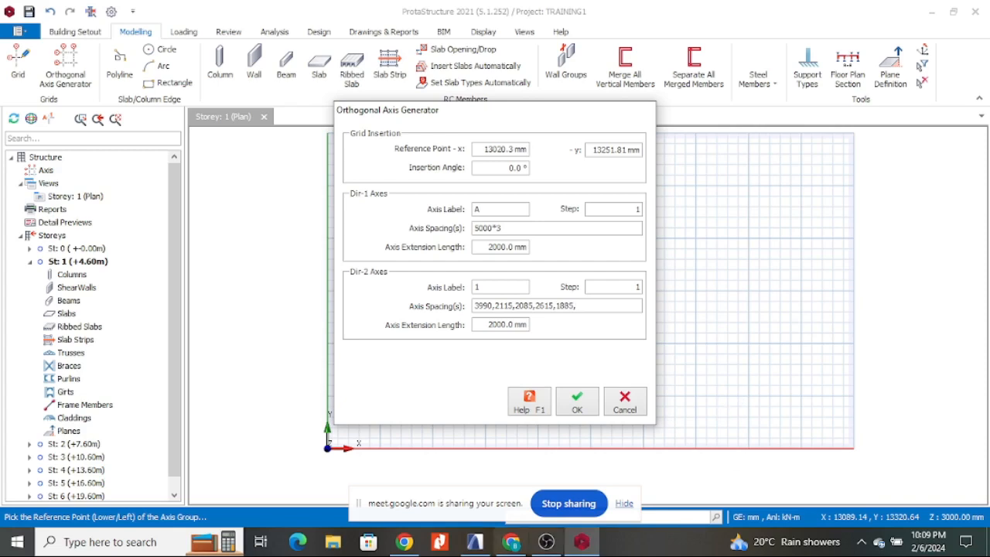
- Read the spacings between axes 6 and 8 in ARCHICAD and append 2815,385 to the Dir-2 axis spacings in ProtaStructure
left_click(475, 542)
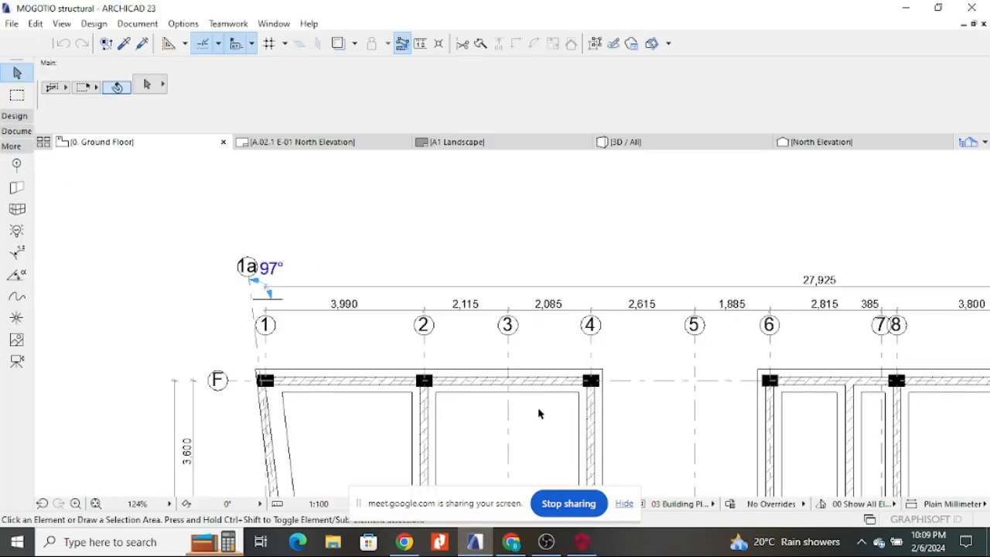
scroll(539, 411, "down", 2)
scroll(849, 350, "up", 4)
left_click(584, 542)
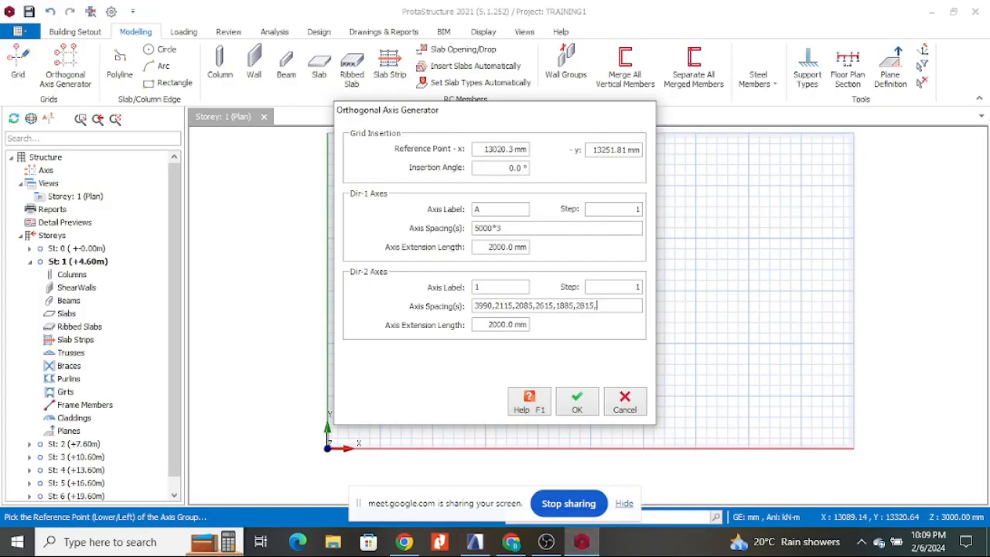
left_click(474, 541)
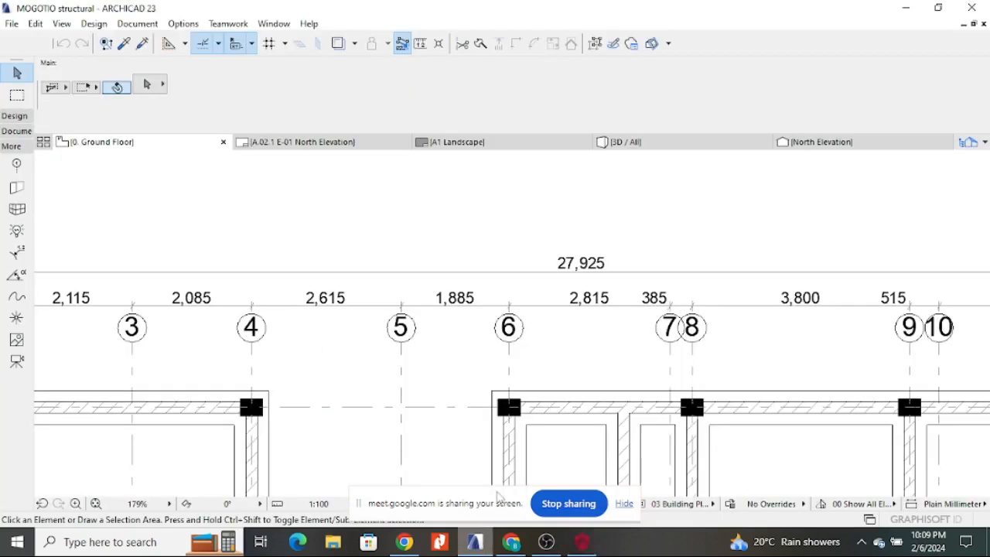
scroll(479, 333, "down", 3)
scroll(639, 318, "up", 3)
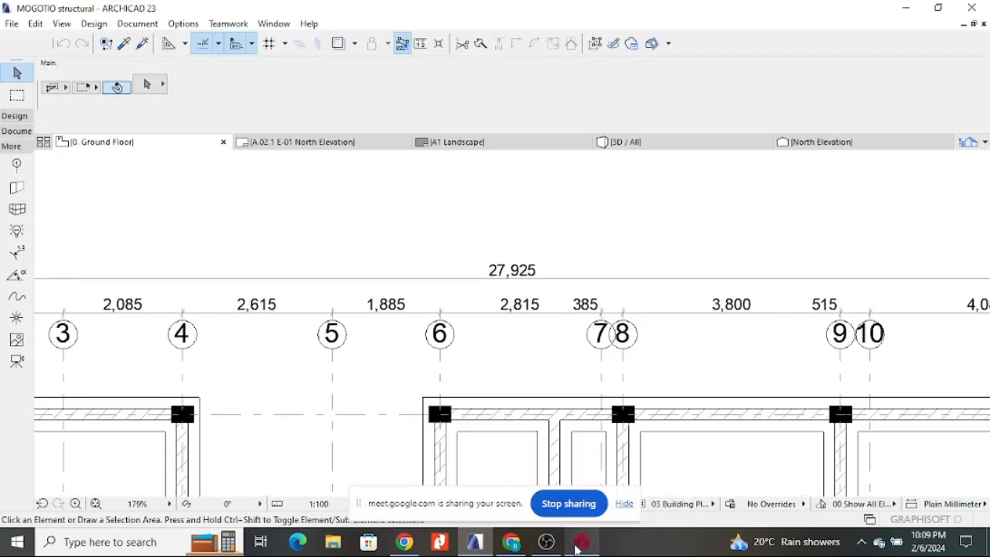
left_click(576, 545)
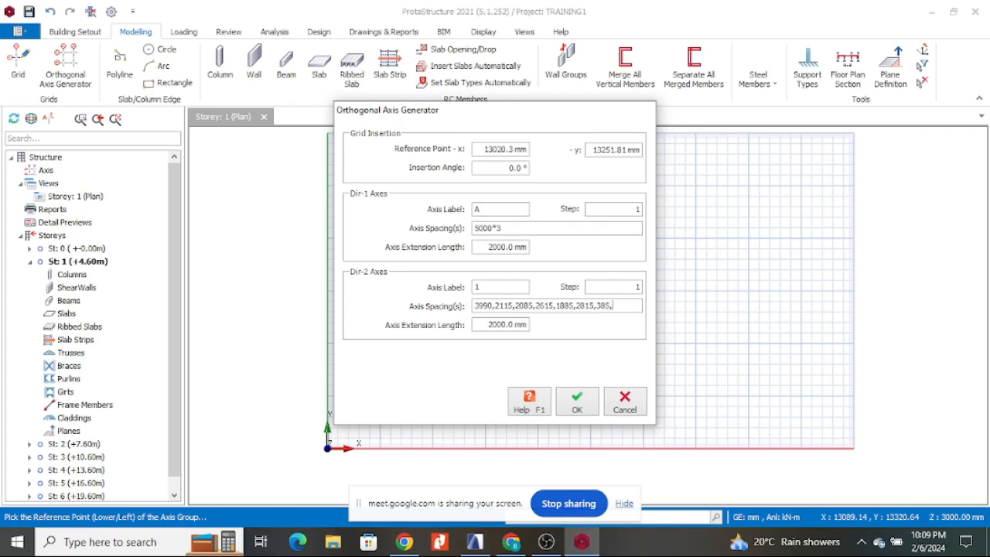
- Read the spacings between axes 8 and 10 in ARCHICAD and append 3800,515 to the Dir-2 axis spacings in ProtaStructure
left_click(475, 542)
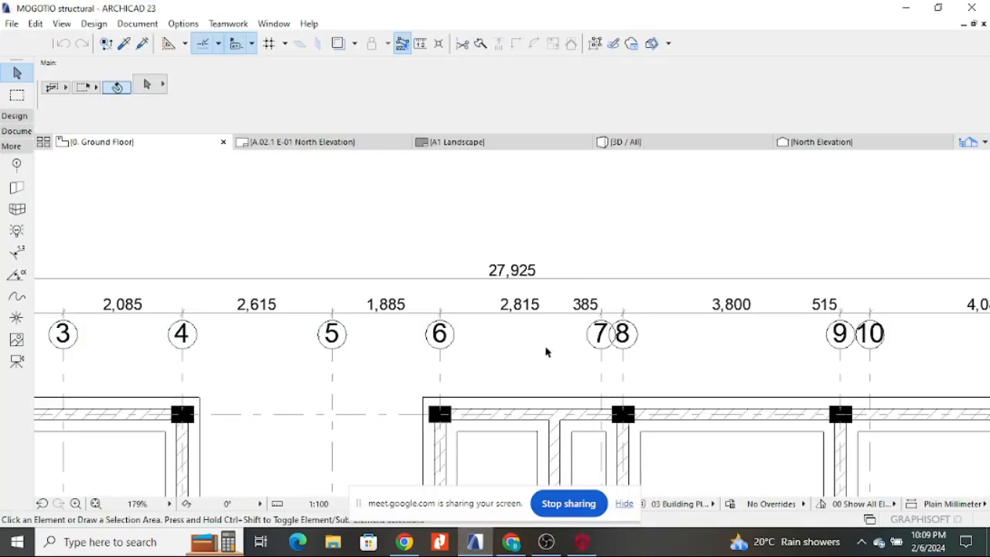
scroll(685, 353, "up", 1)
key("alt+Tab")
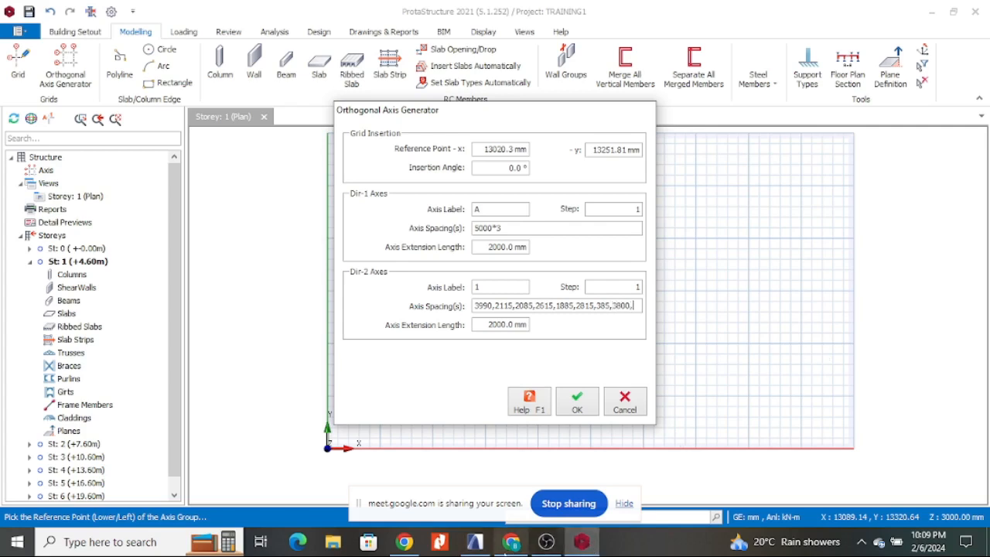
left_click(475, 541)
scroll(436, 280, "down", 2)
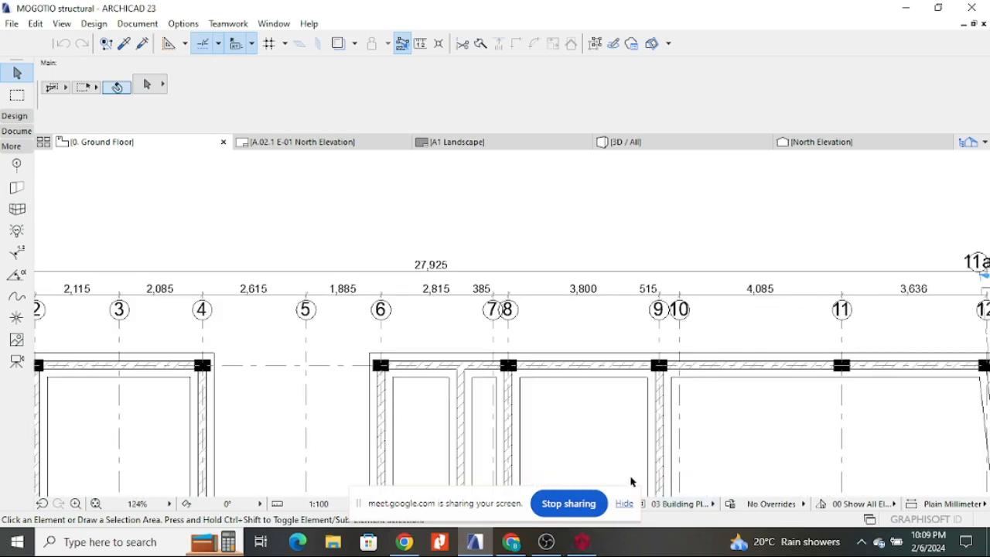
left_click(584, 545)
type("515,")
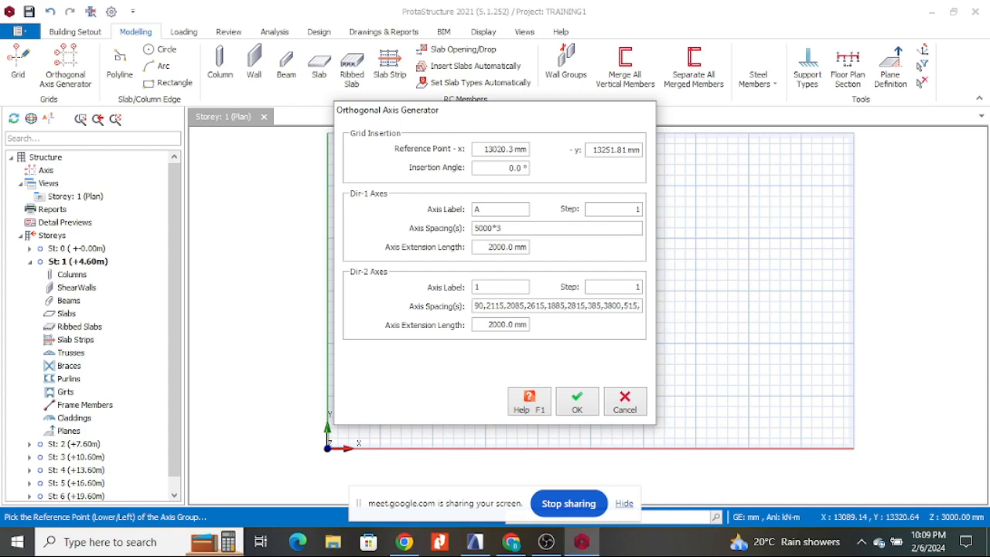
- Read the spacings between axes 10 and 12 in ARCHICAD and append 4085,3636 to the Dir-2 axis spacings in ProtaStructure
left_click(472, 544)
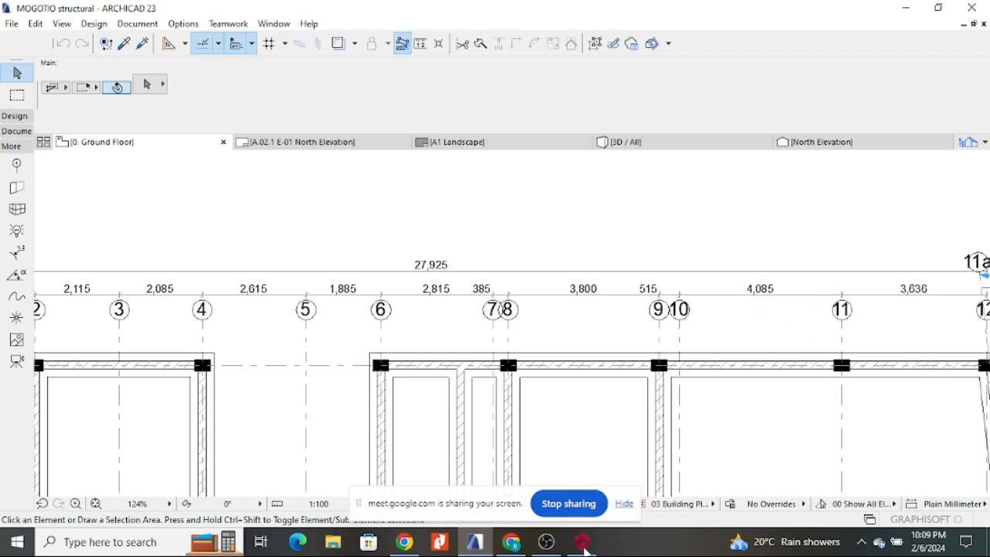
left_click(583, 544)
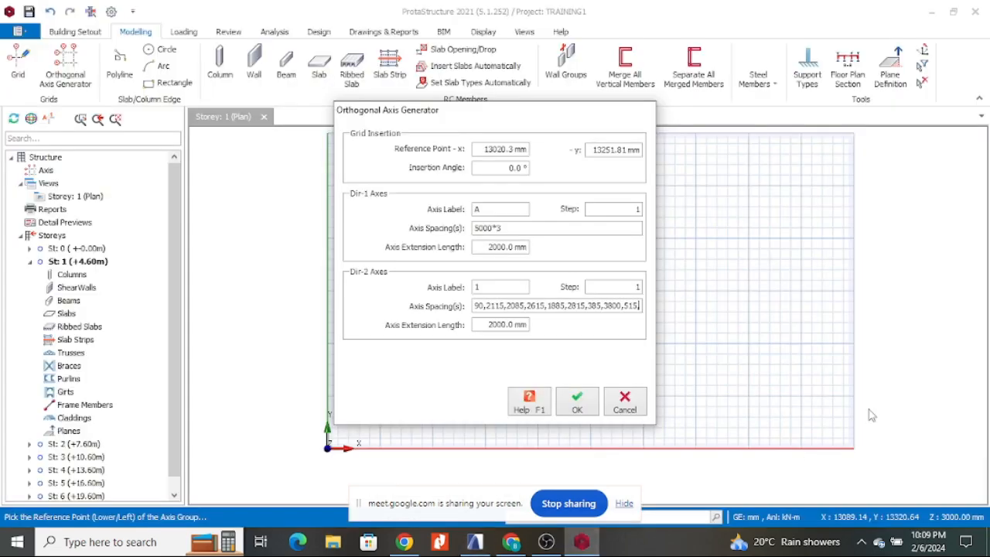
type("4085")
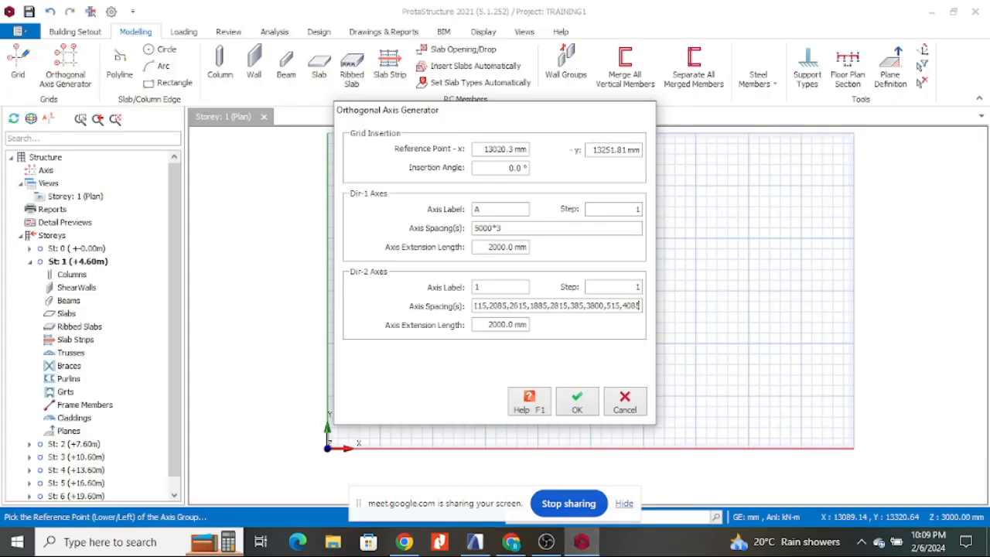
type(",")
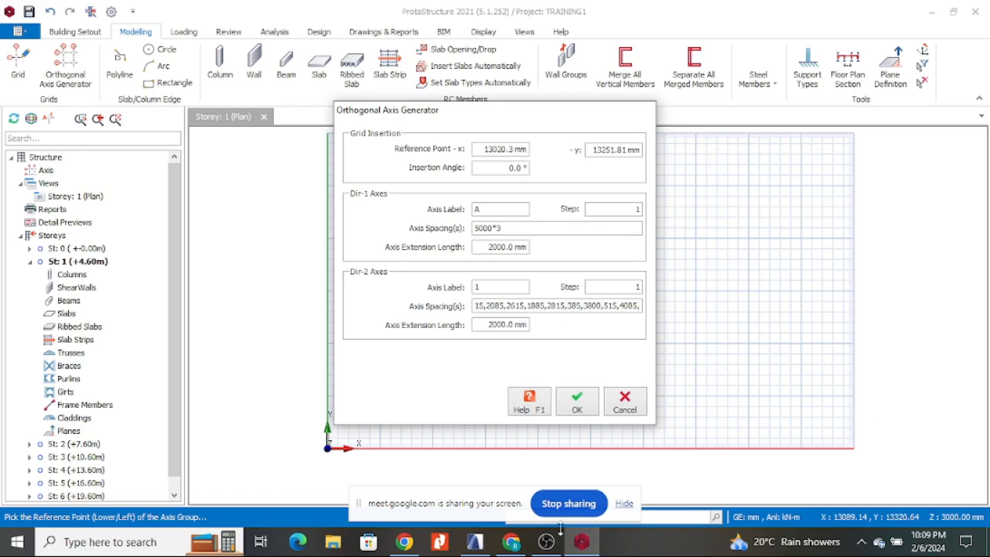
mouse_move(491, 549)
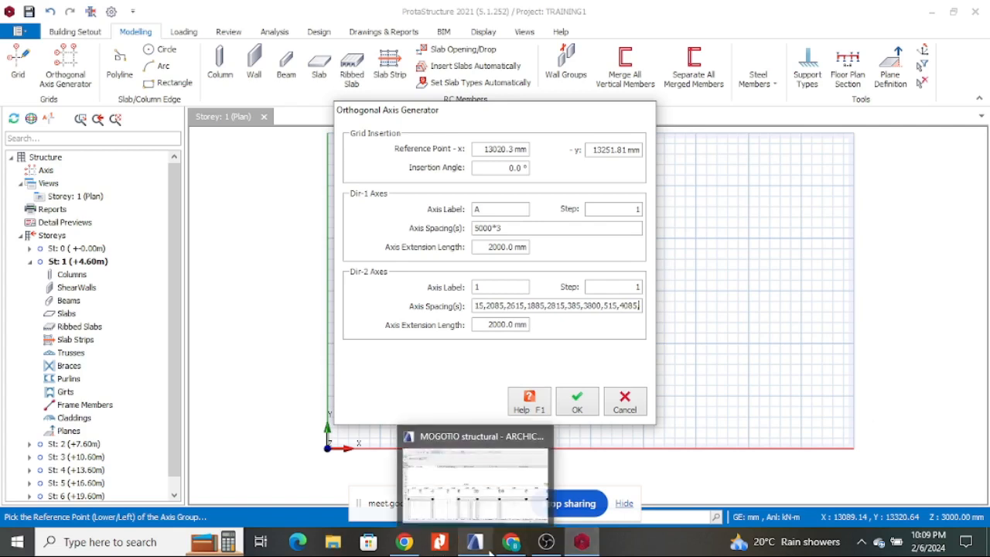
left_click(486, 488)
scroll(851, 313, "up", 4)
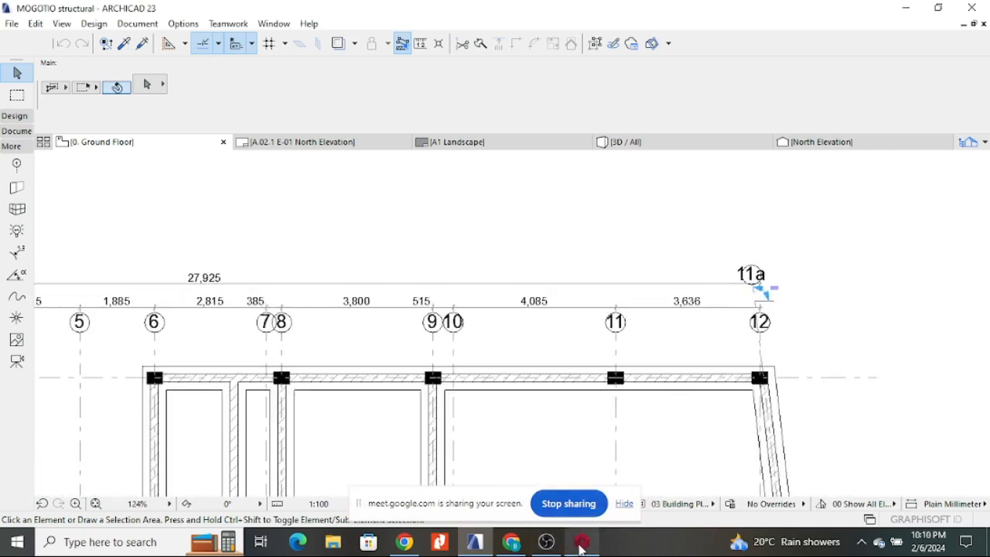
left_click(582, 542)
type("3630")
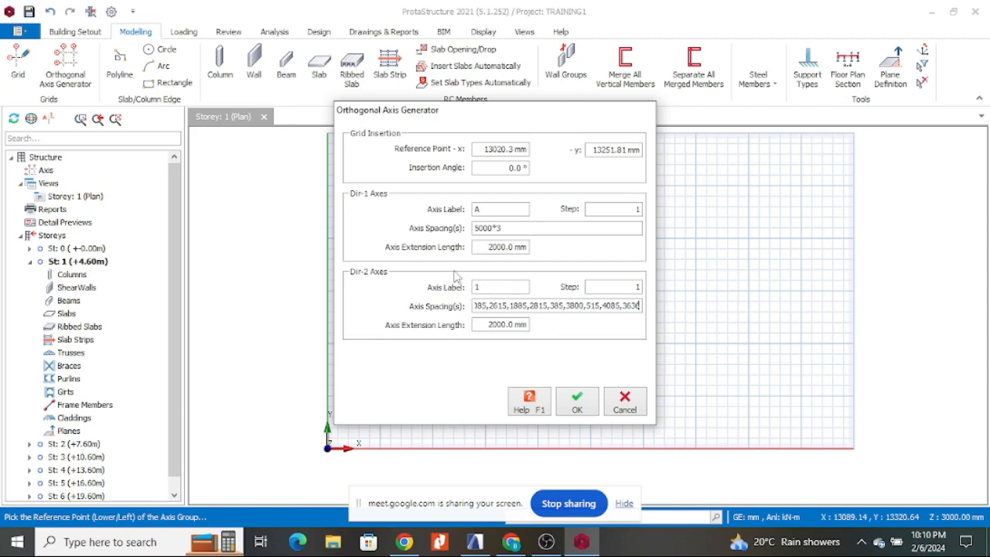
- Check the numbered axes 1 to 12 on the ARCHICAD ground floor plan, returning to the axis generator in ProtaStructure
left_click(475, 541)
scroll(426, 383, "up", 5)
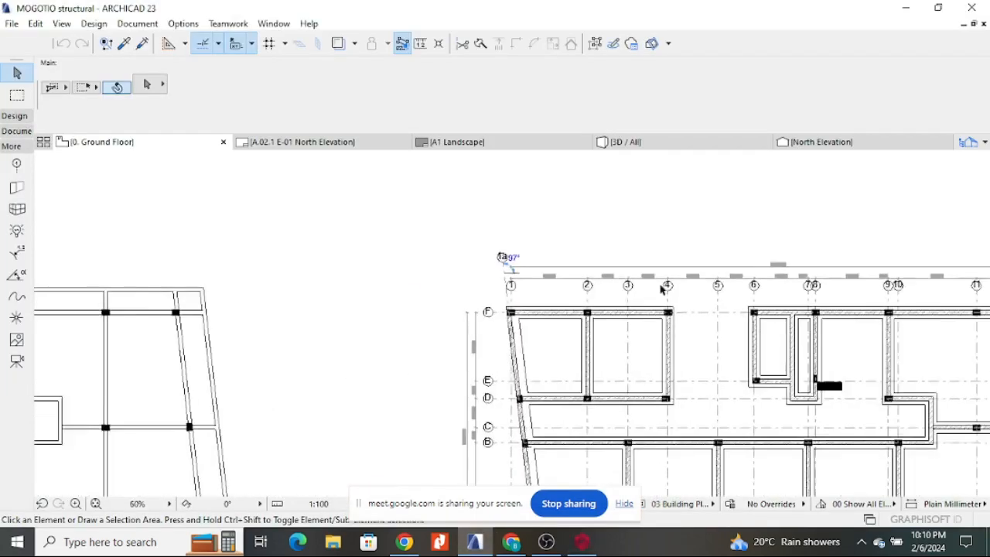
scroll(763, 317, "down", 2)
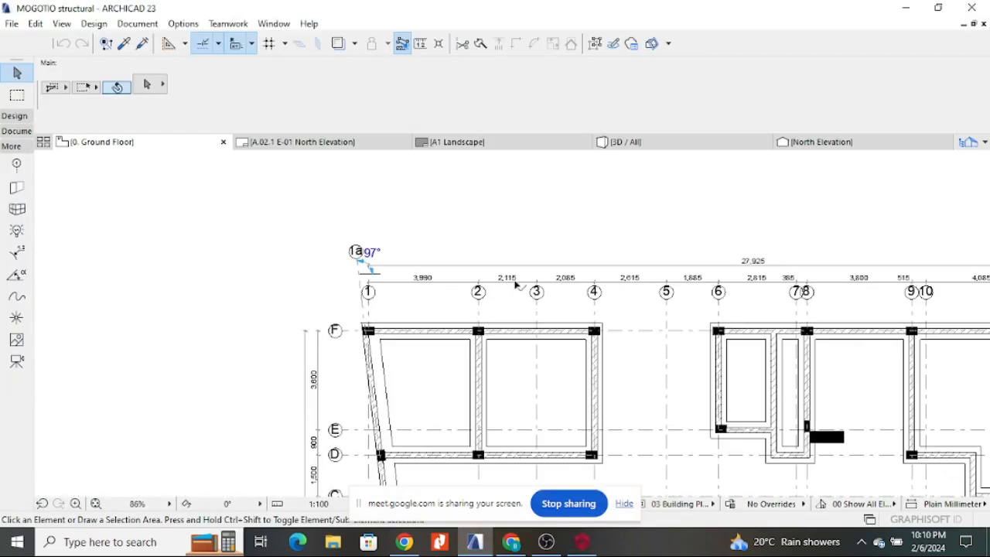
scroll(507, 294, "down", 2)
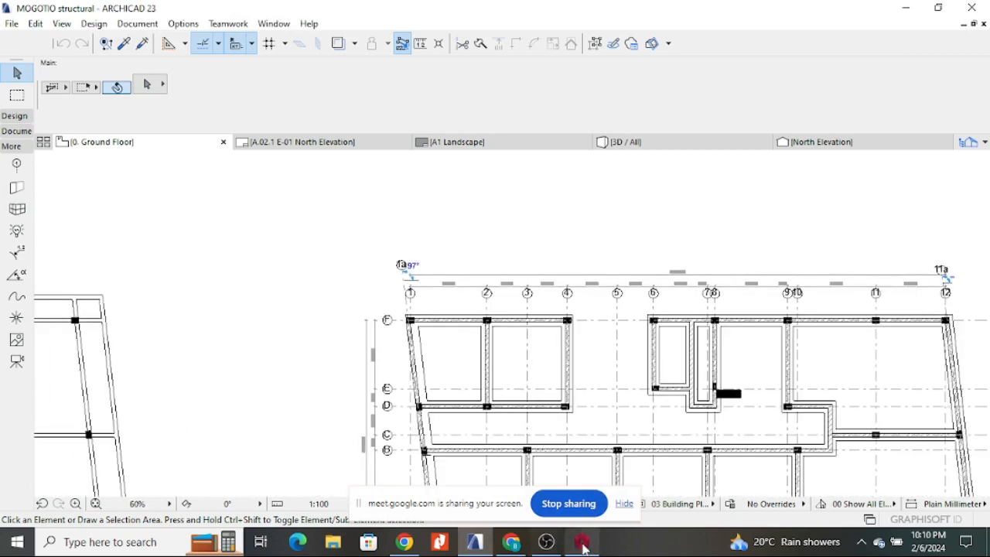
left_click(582, 543)
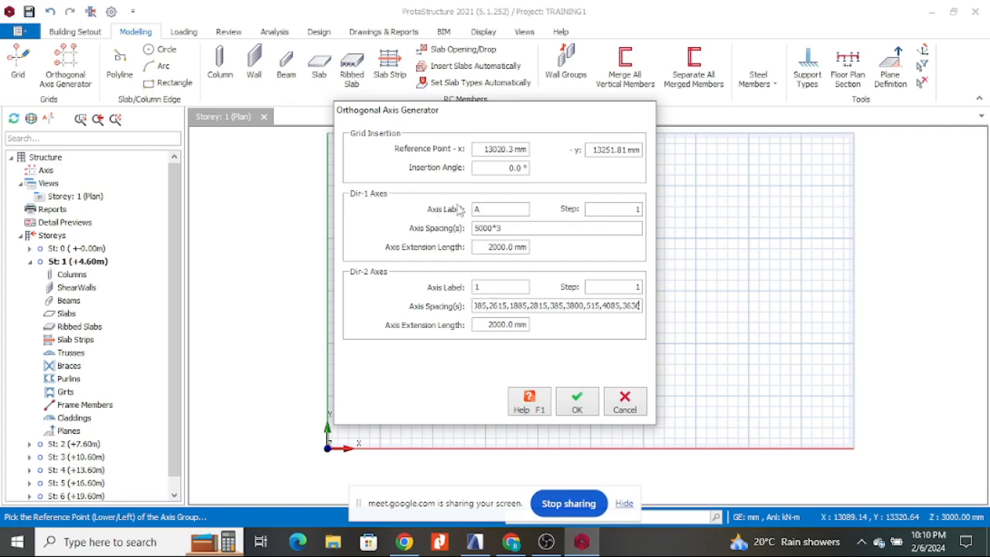
- Locate axis A on the ARCHICAD plan, and clear the default Dir-1 axis spacings in ProtaStructure
left_click(477, 542)
scroll(719, 208, "down", 3)
scroll(508, 255, "up", 6)
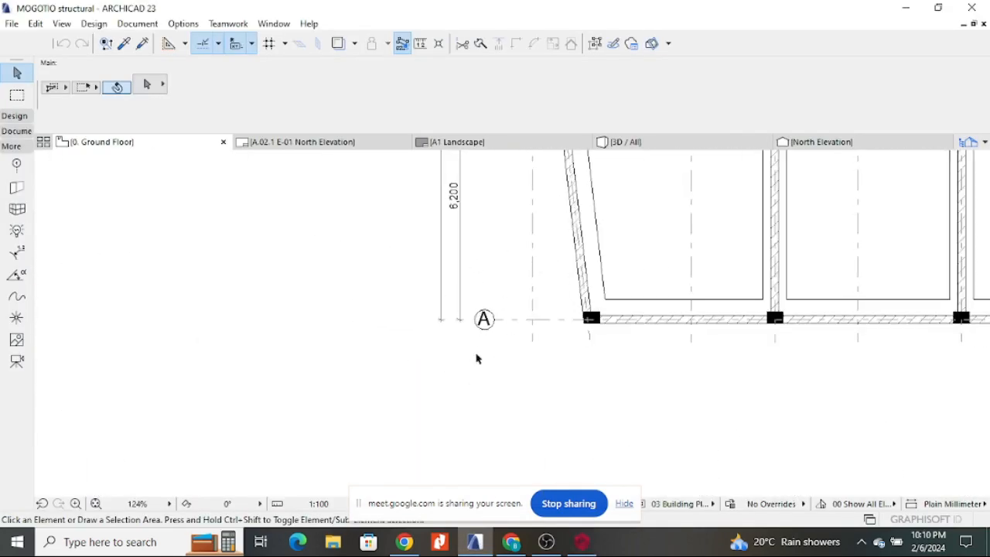
left_click(582, 542)
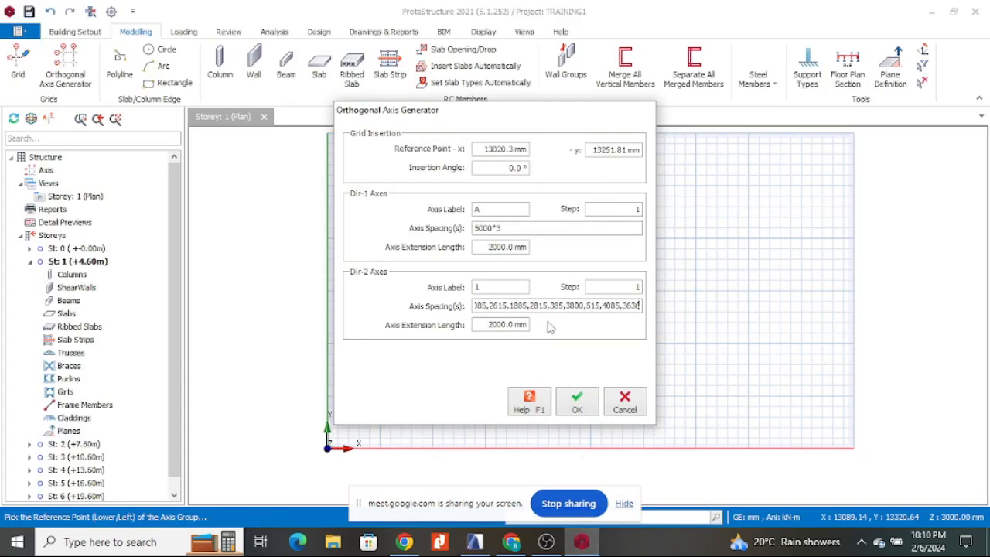
left_click_drag(515, 228, 420, 236)
key("BackSpace")
- Examine the lettered axes A to F and their spacings on the ARCHICAD ground floor plan
left_click(475, 541)
scroll(486, 403, "down", 4)
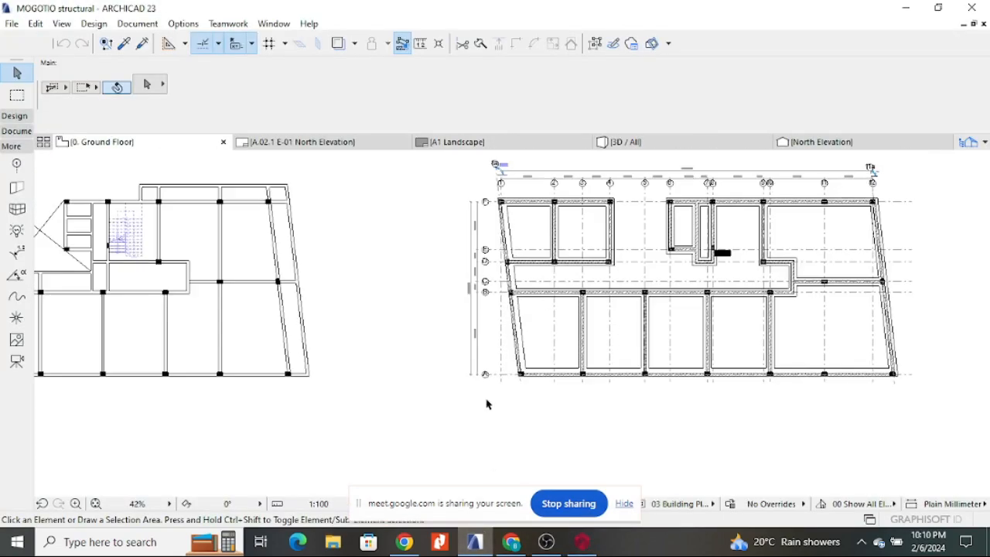
scroll(493, 230, "up", 8)
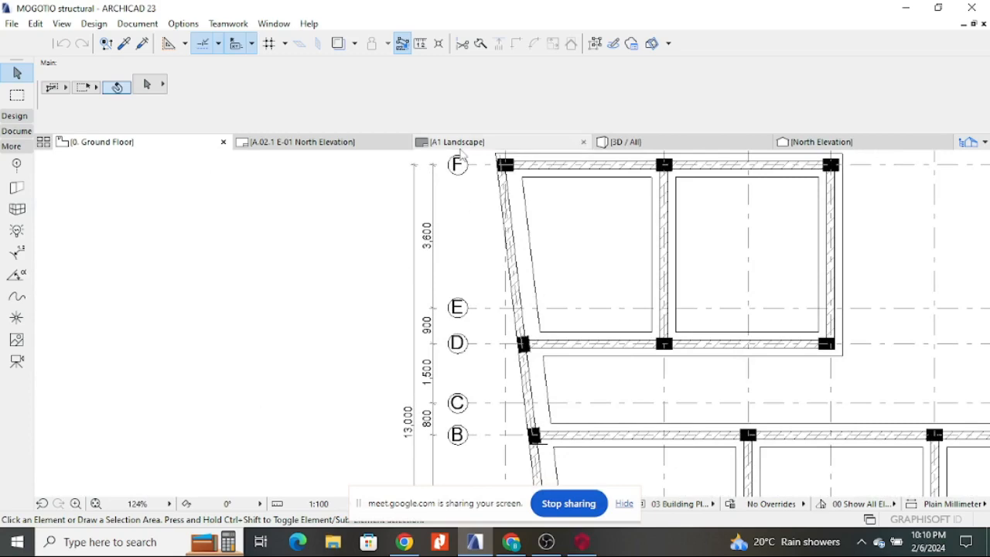
scroll(457, 246, "down", 5)
scroll(467, 235, "up", 5)
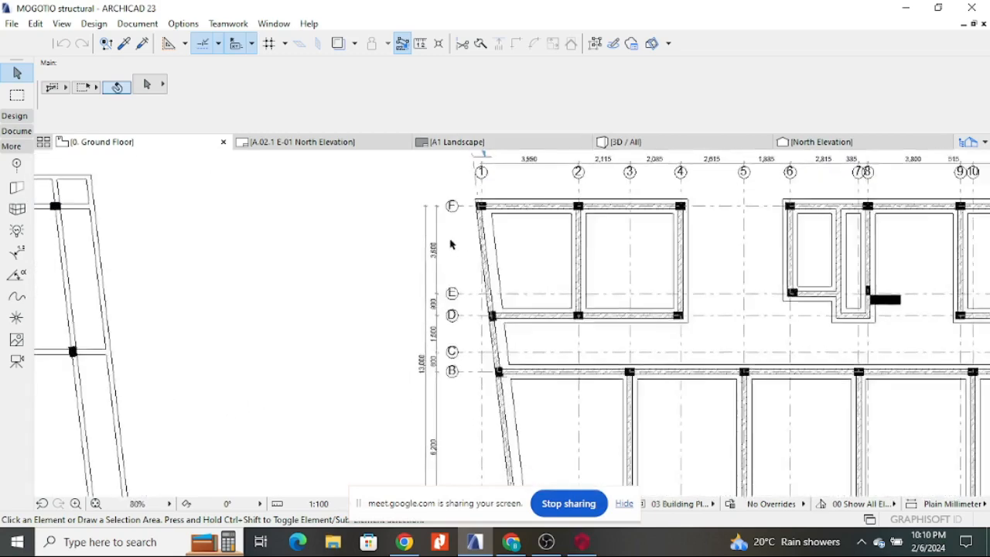
scroll(484, 219, "down", 5)
scroll(469, 398, "up", 3)
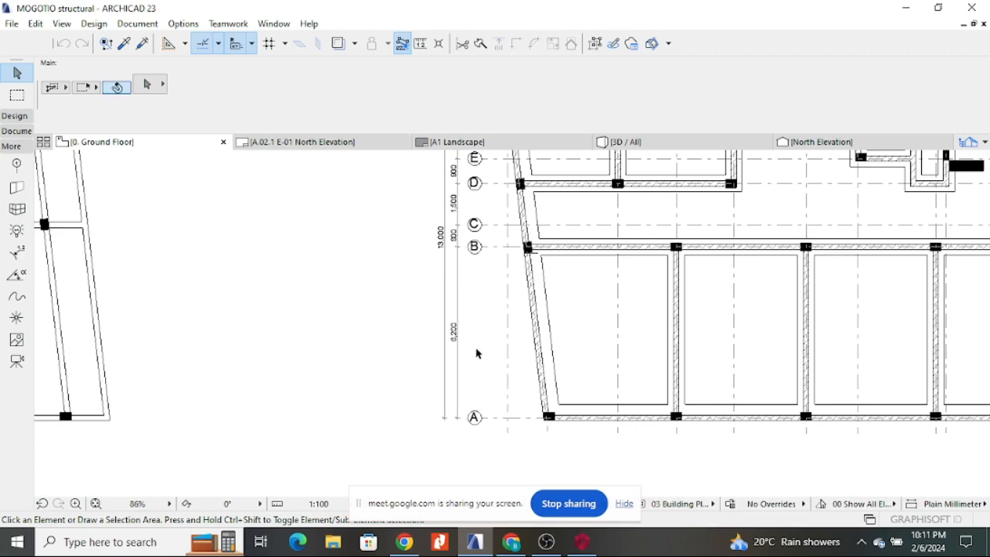
scroll(471, 402, "down", 3)
scroll(513, 300, "up", 2)
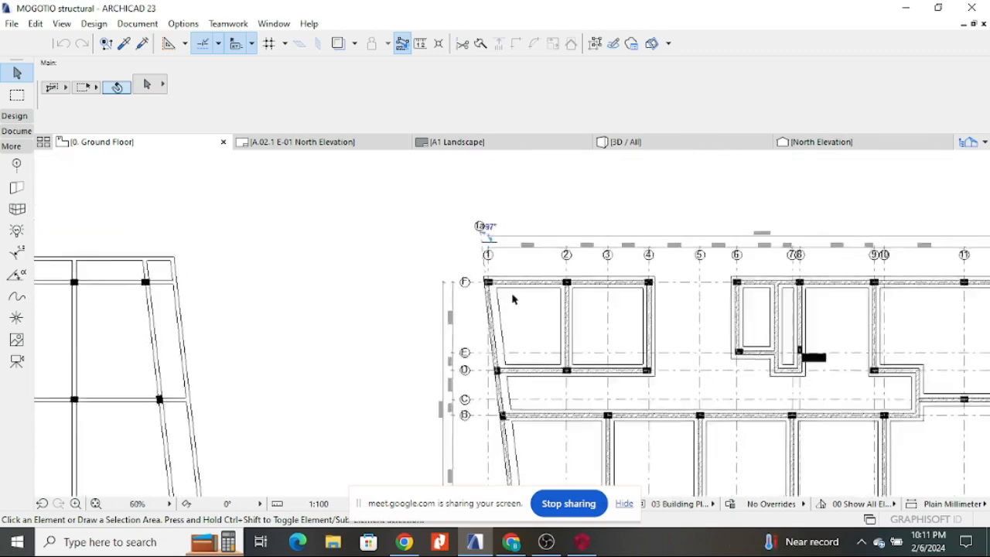
- Review the overall column and wall layout against the grid in ARCHICAD, returning to ProtaStructure
scroll(512, 299, "down", 1)
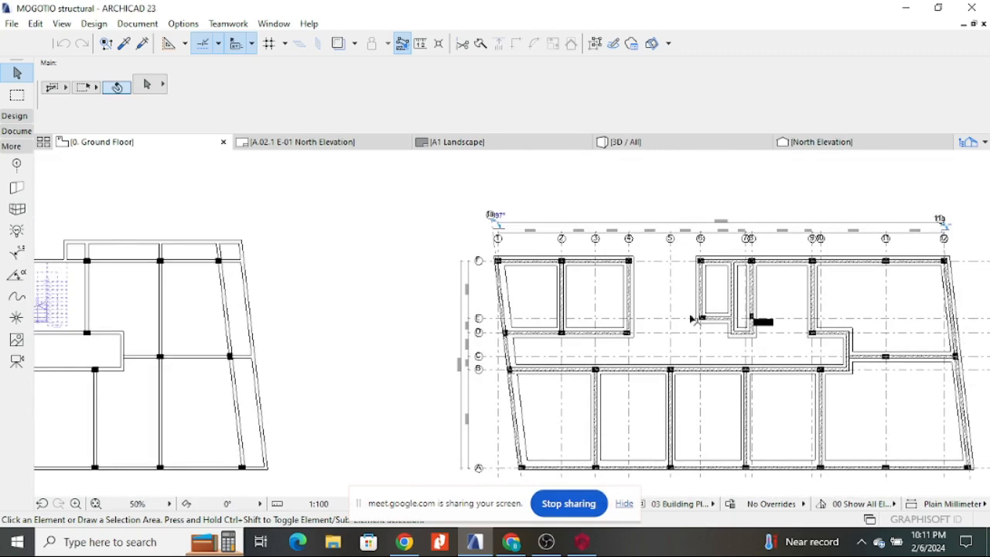
scroll(617, 241, "down", 3)
scroll(746, 290, "up", 2)
scroll(517, 320, "down", 2)
scroll(710, 280, "up", 4)
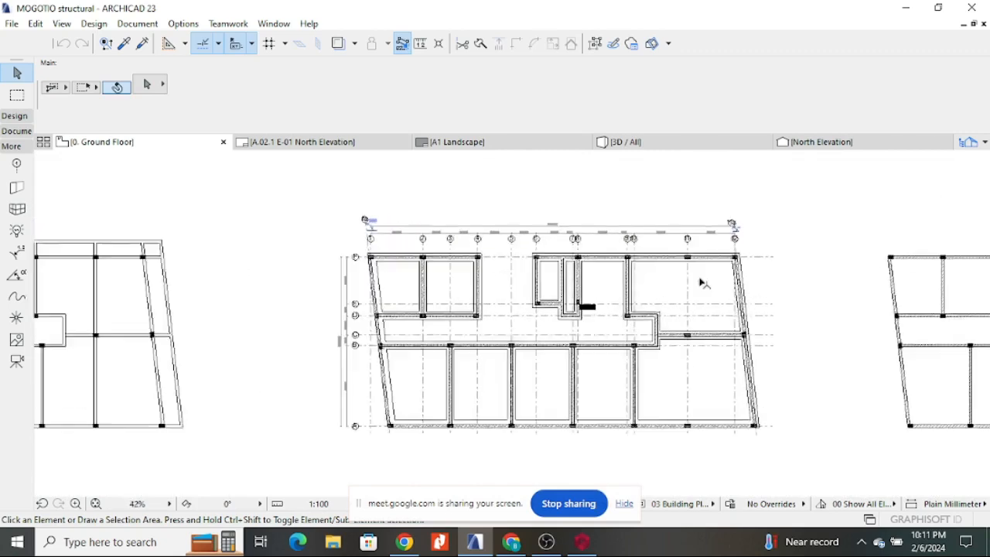
scroll(634, 270, "down", 4)
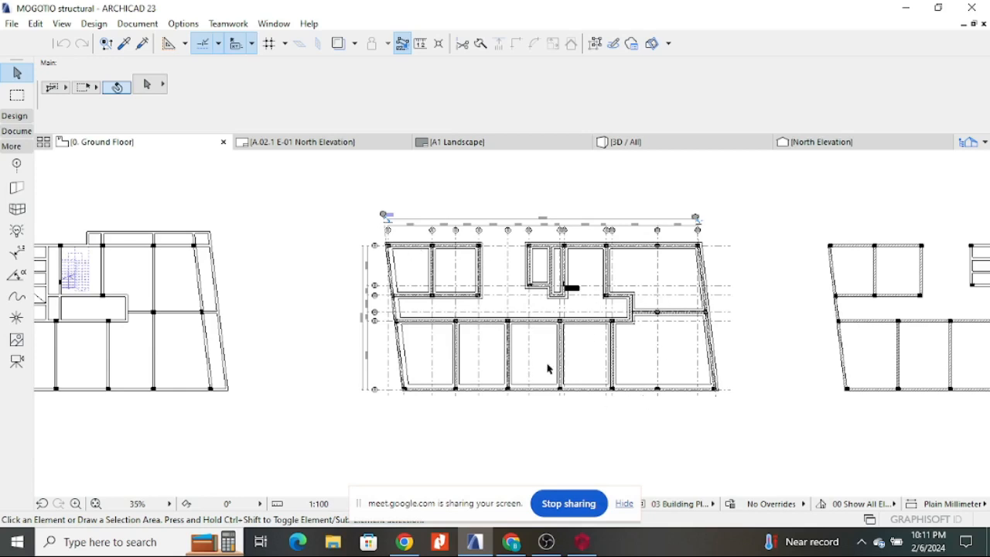
scroll(663, 345, "up", 3)
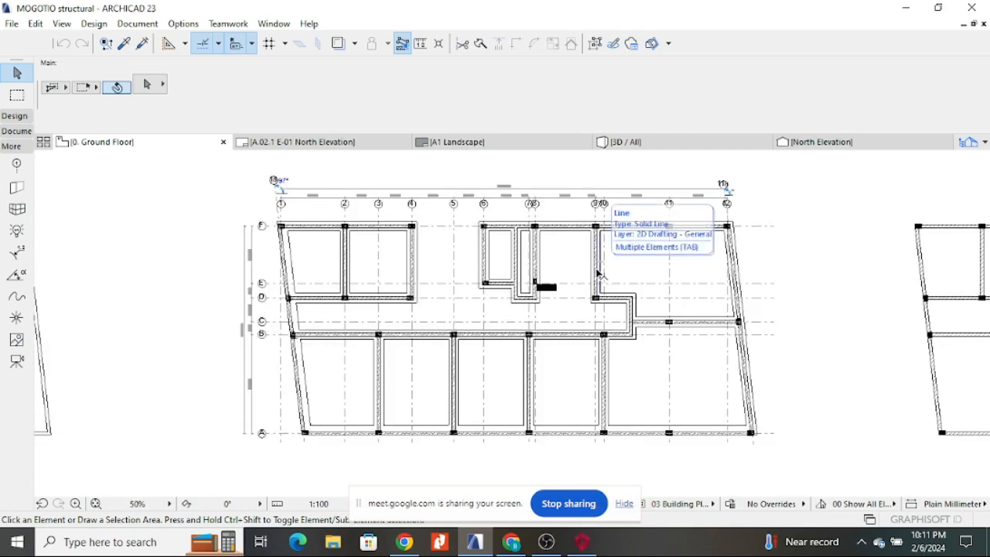
scroll(597, 271, "down", 3)
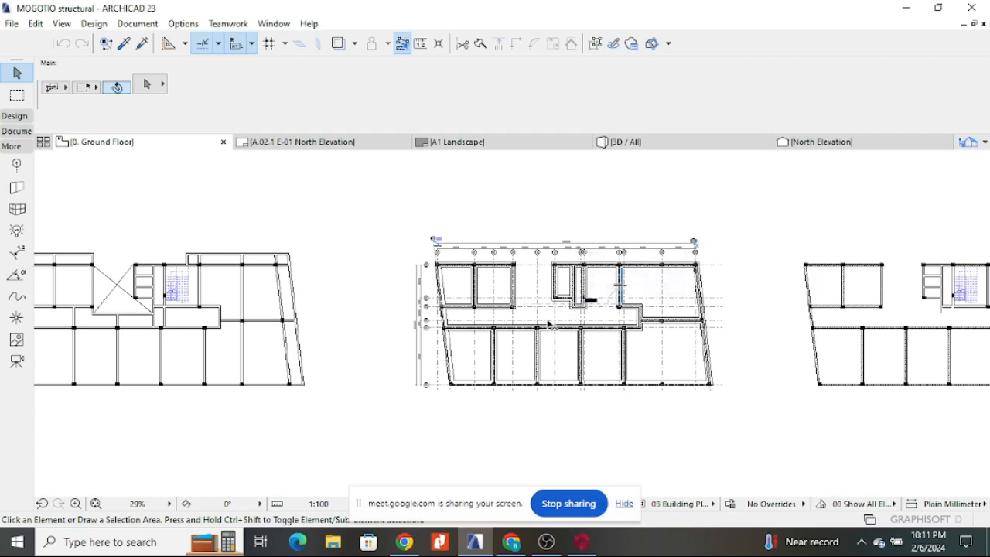
left_click(581, 542)
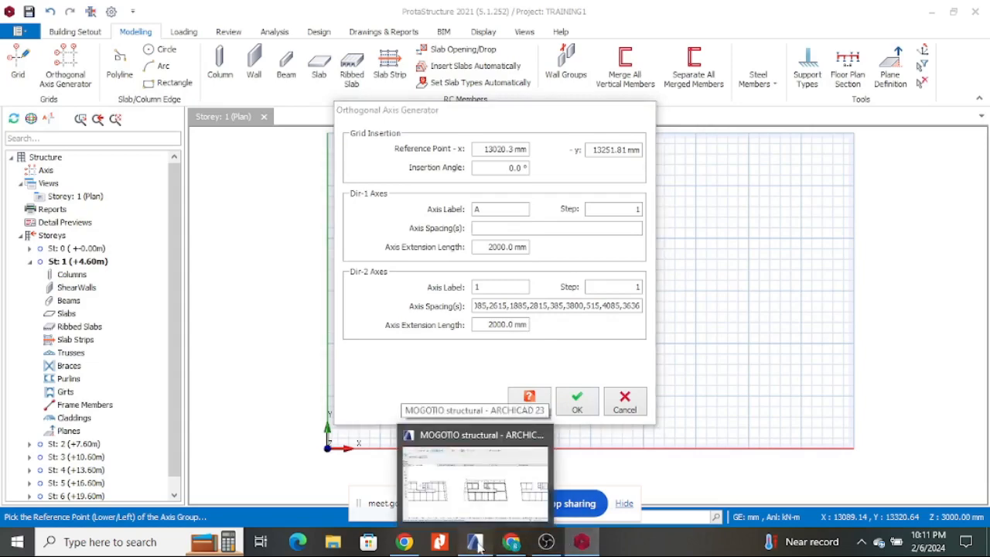
- Examine how the numbered axes line up with the columns on the ARCHICAD plan, returning to the axis generator in ProtaStructure
left_click(545, 401)
scroll(397, 328, "up", 5)
scroll(459, 397, "down", 4)
scroll(560, 237, "up", 2)
scroll(560, 237, "up", 1)
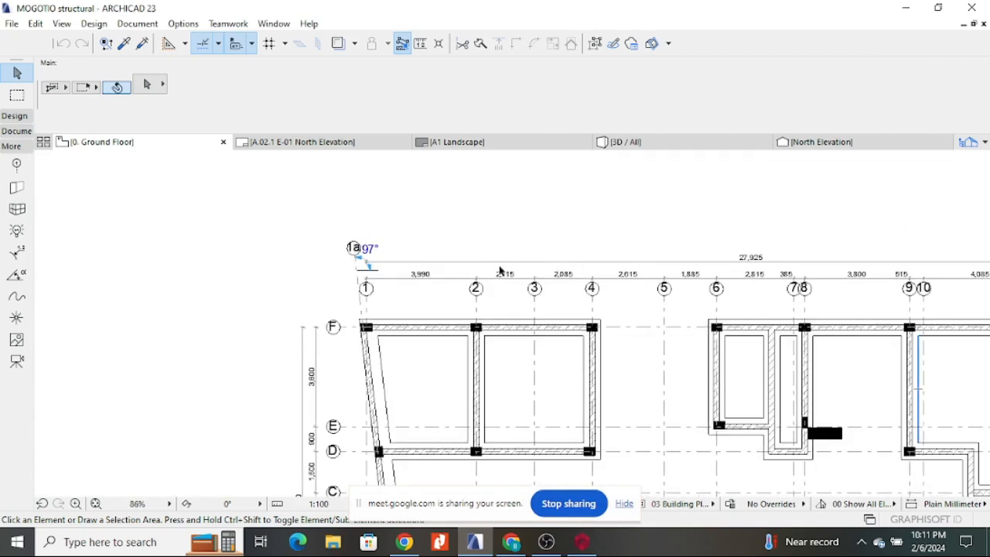
scroll(499, 271, "down", 2)
scroll(592, 305, "up", 2)
scroll(554, 267, "down", 1)
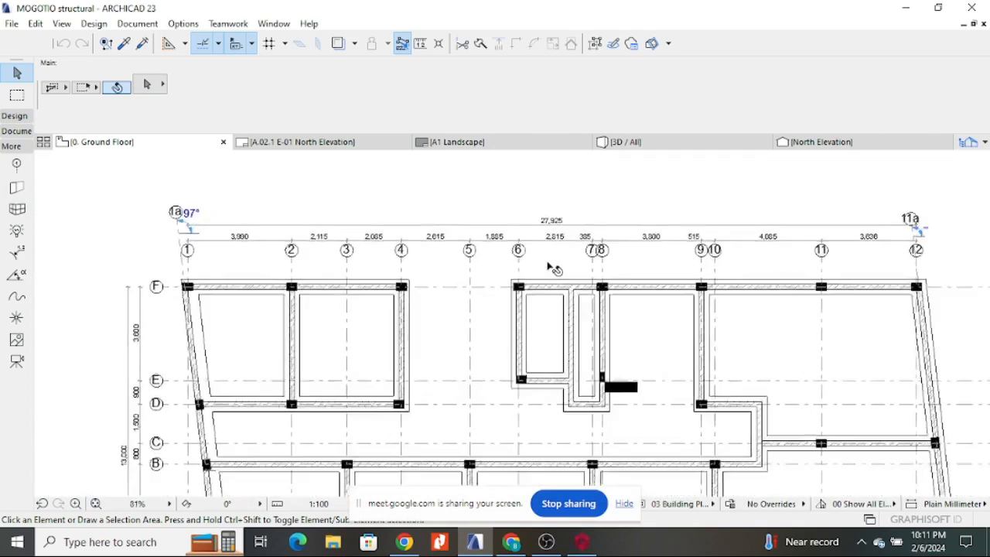
scroll(553, 268, "up", 1)
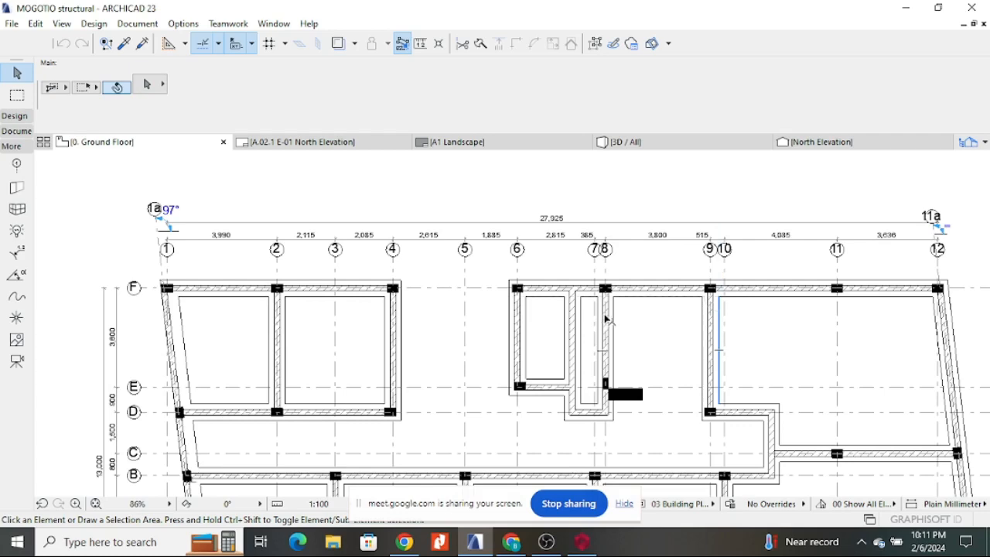
scroll(565, 310, "down", 1)
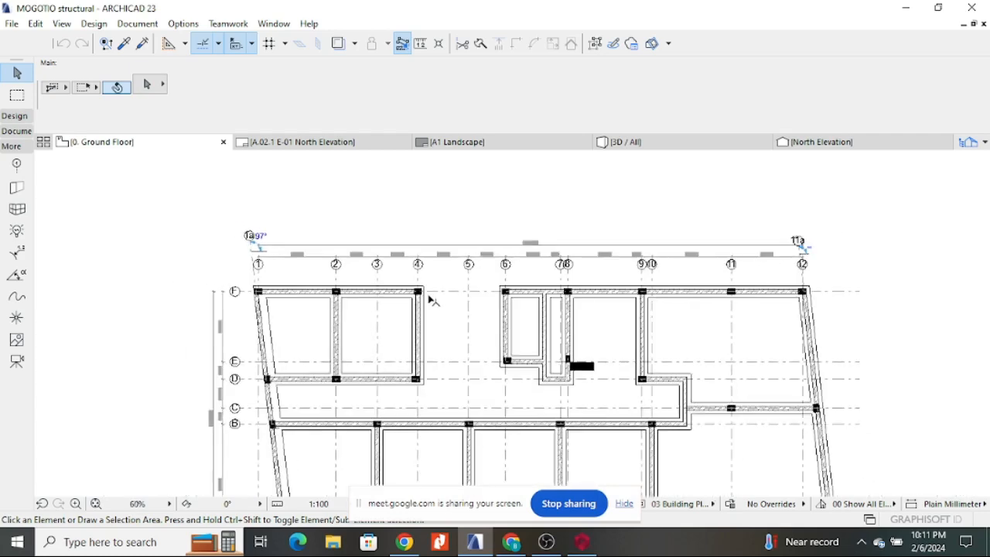
scroll(512, 250, "up", 2)
scroll(511, 259, "down", 4)
scroll(512, 255, "up", 3)
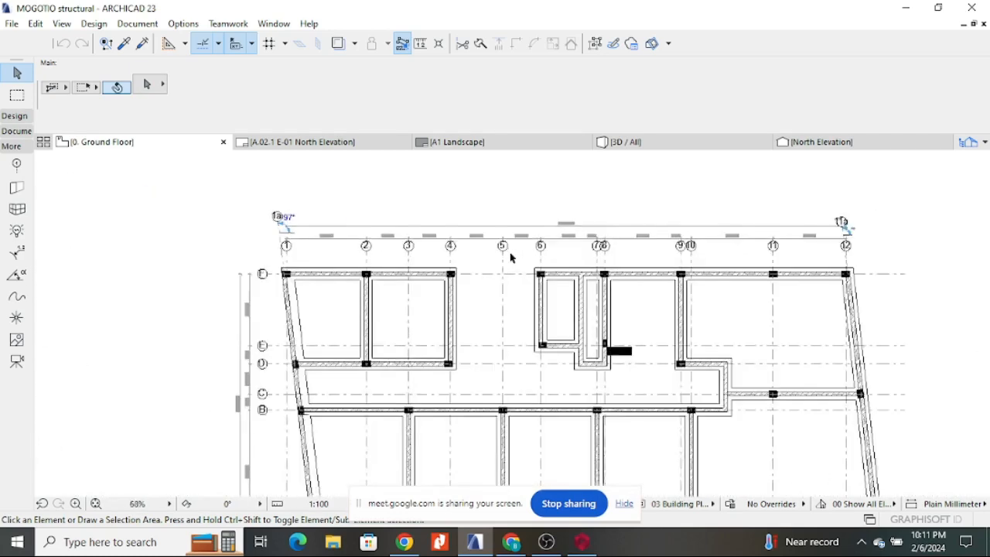
scroll(501, 252, "down", 2)
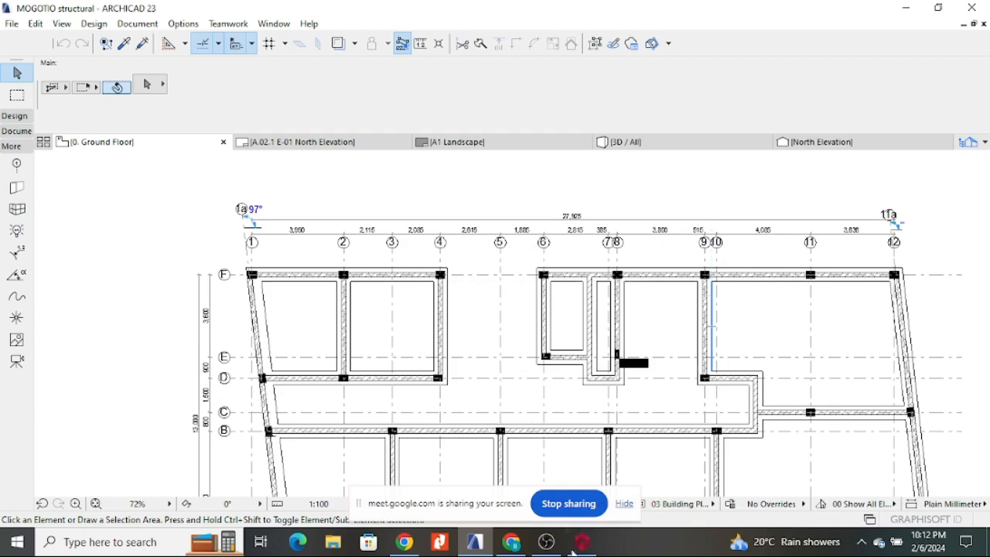
left_click(579, 545)
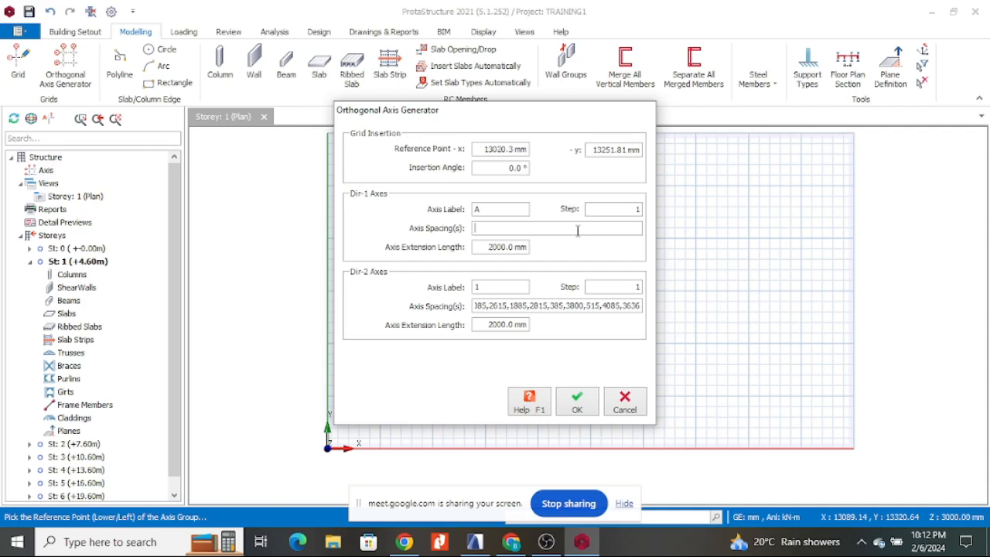
- Read the spacing between axes A and B in ARCHICAD and enter 6200 as the first Dir-1 axis spacing in ProtaStructure
left_click(475, 542)
scroll(395, 317, "down", 3)
scroll(395, 317, "up", 2)
scroll(395, 317, "up", 4)
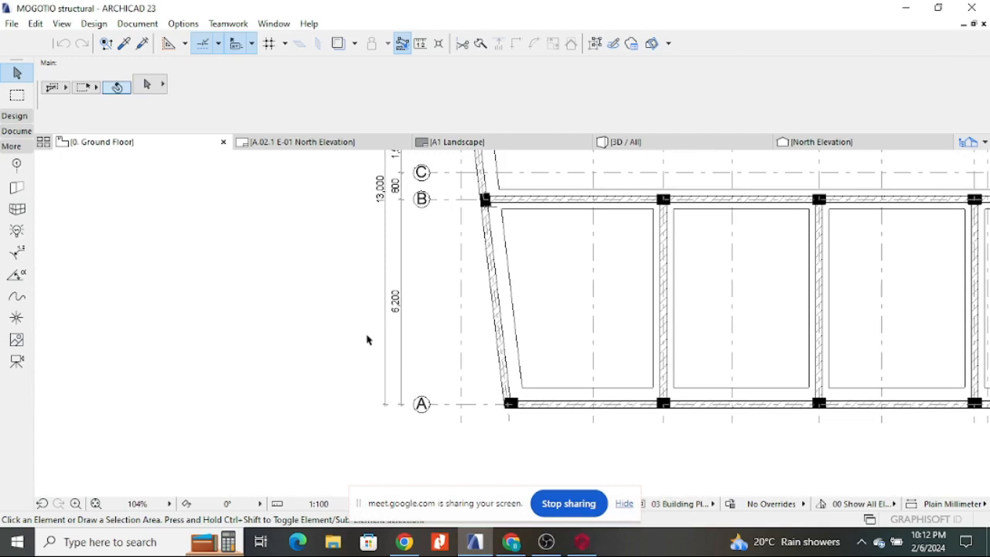
left_click(582, 541)
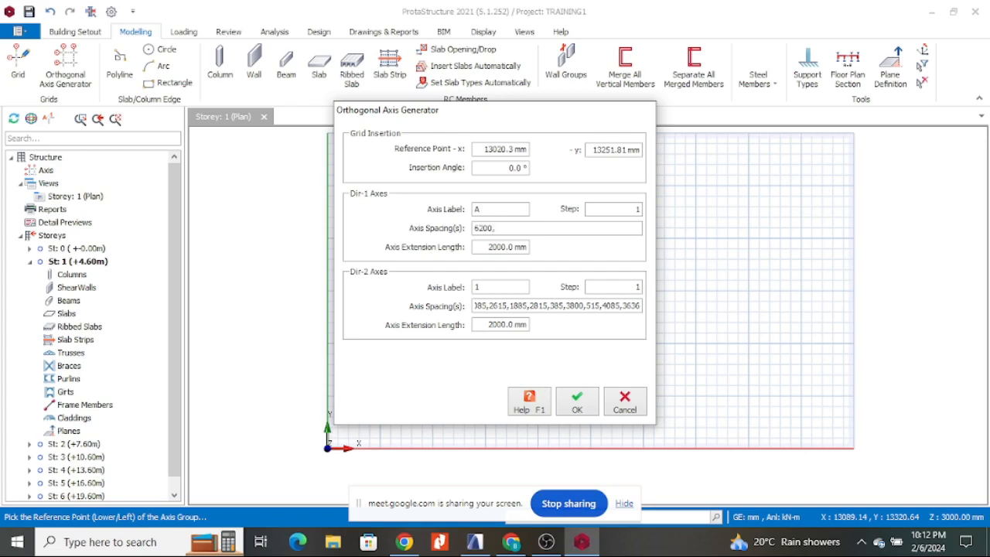
- Read the spacings between axes B and D in ARCHICAD and append 800,1500 to the Dir-1 axis spacings in ProtaStructure
left_click(475, 542)
scroll(443, 324, "down", 2)
scroll(439, 263, "up", 3)
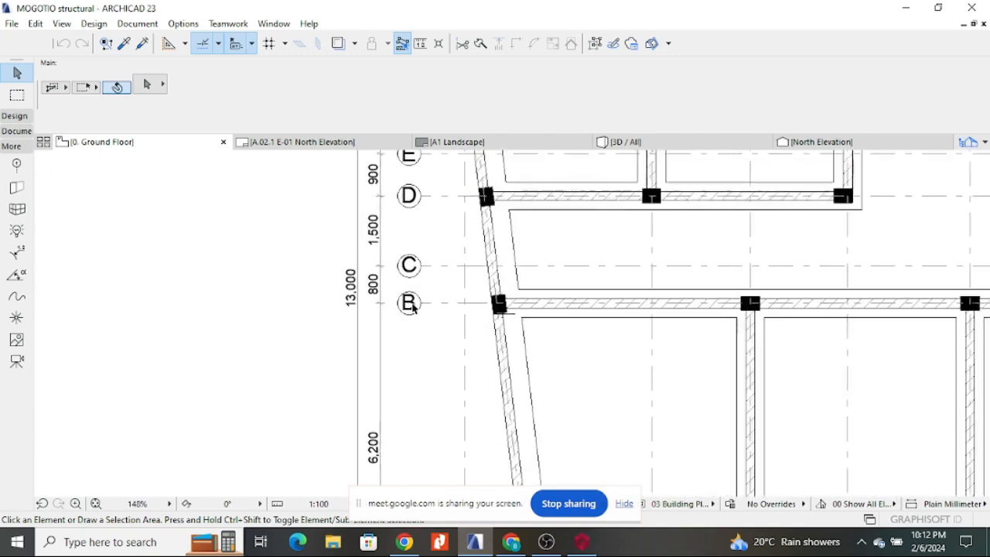
left_click(581, 541)
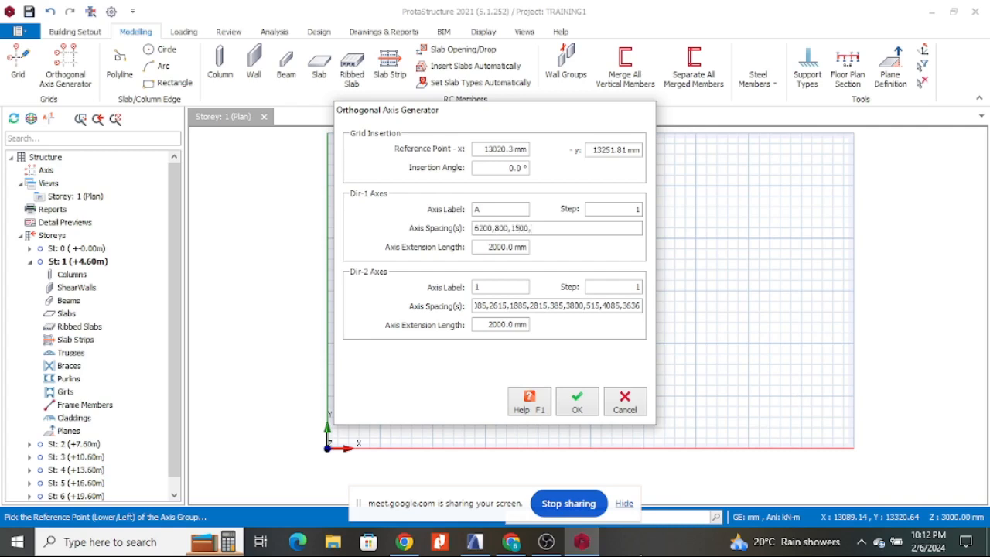
- Read the spacings between axes D and F in ARCHICAD and append 900,3600 to the Dir-1 axis spacings in ProtaStructure
left_click(475, 541)
scroll(424, 420, "up", 3)
scroll(424, 235, "down", 3)
scroll(425, 201, "up", 3)
scroll(380, 232, "down", 3)
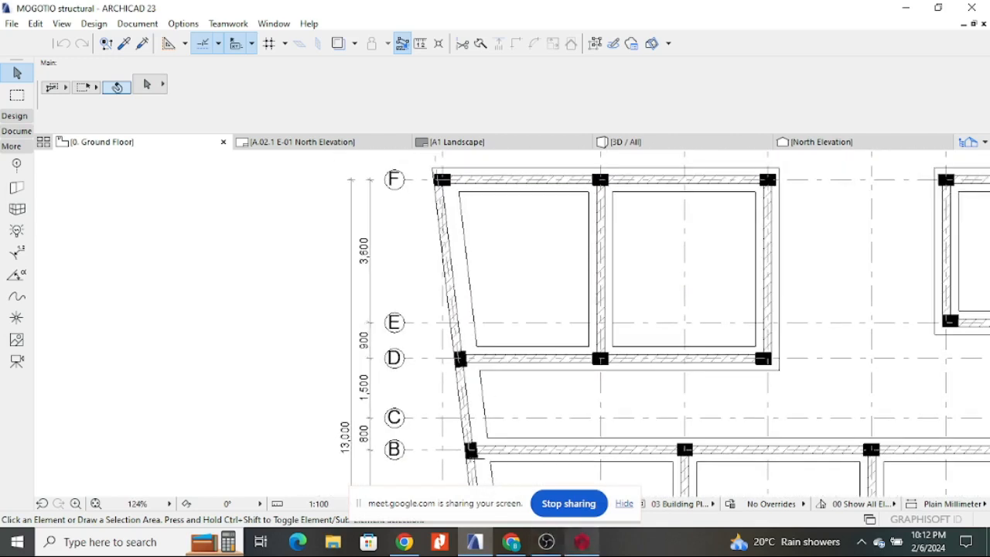
scroll(325, 396, "down", 3)
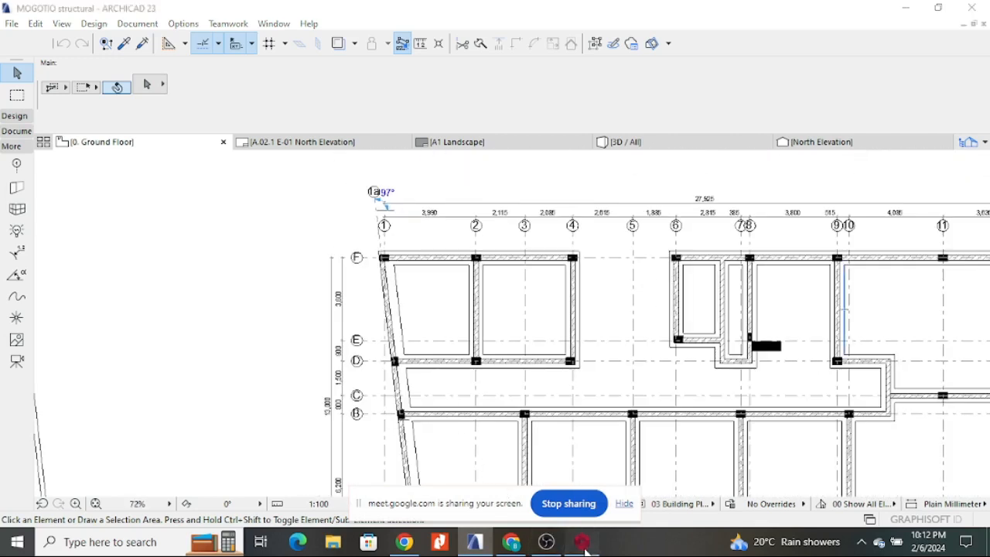
left_click(583, 544)
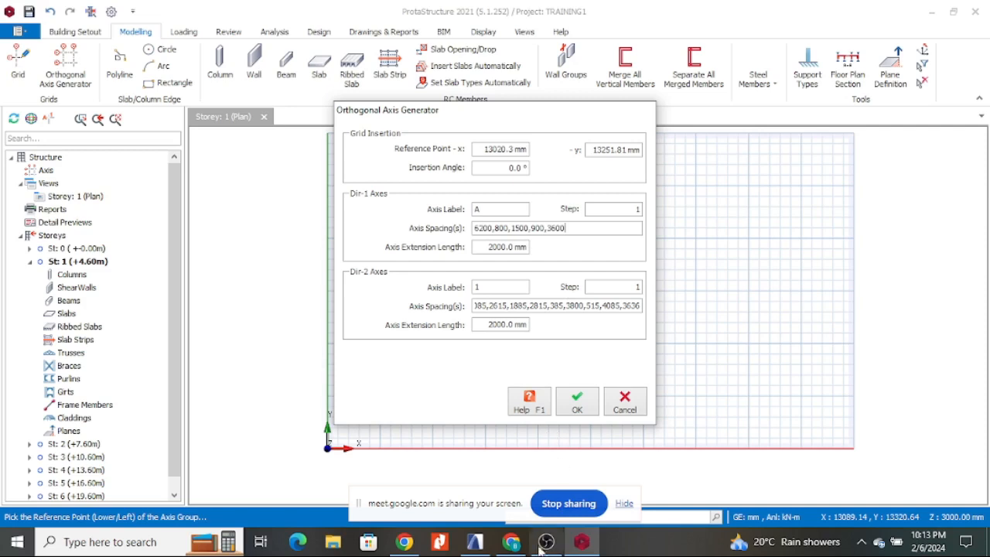
- Recheck the overall axis layout in ARCHICAD and generate the orthogonal grid in ProtaStructure with the entered spacings
left_click(474, 542)
scroll(516, 310, "down", 3)
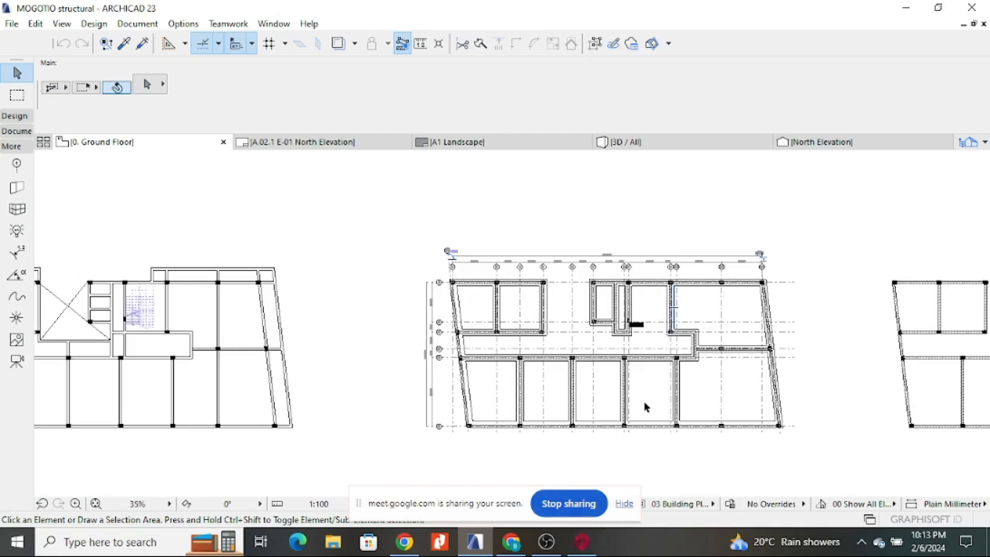
scroll(646, 408, "up", 1)
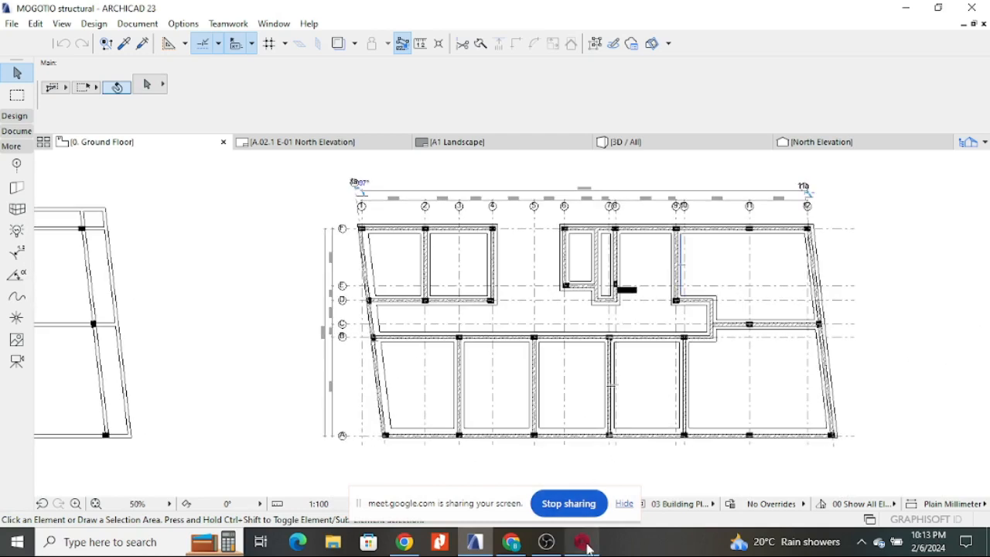
left_click(586, 544)
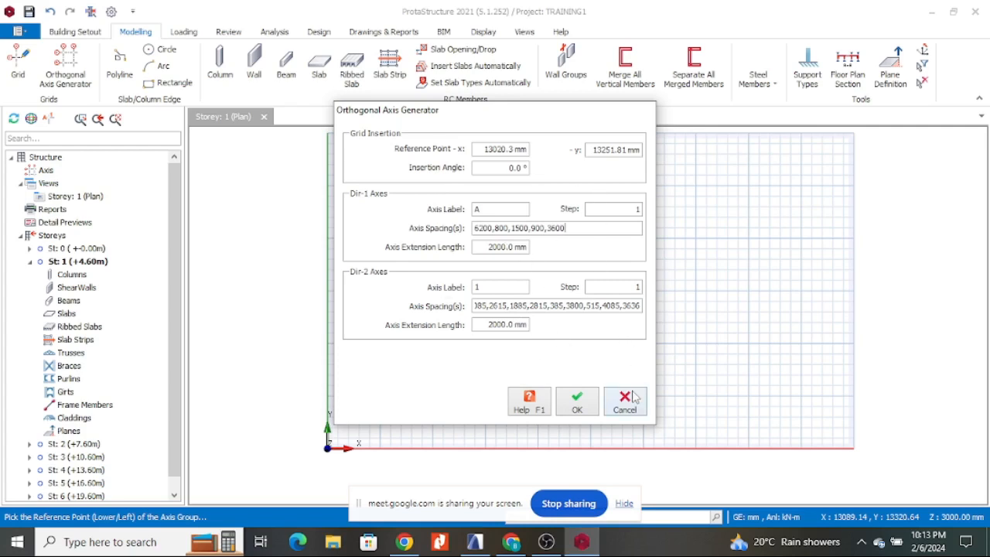
left_click(576, 403)
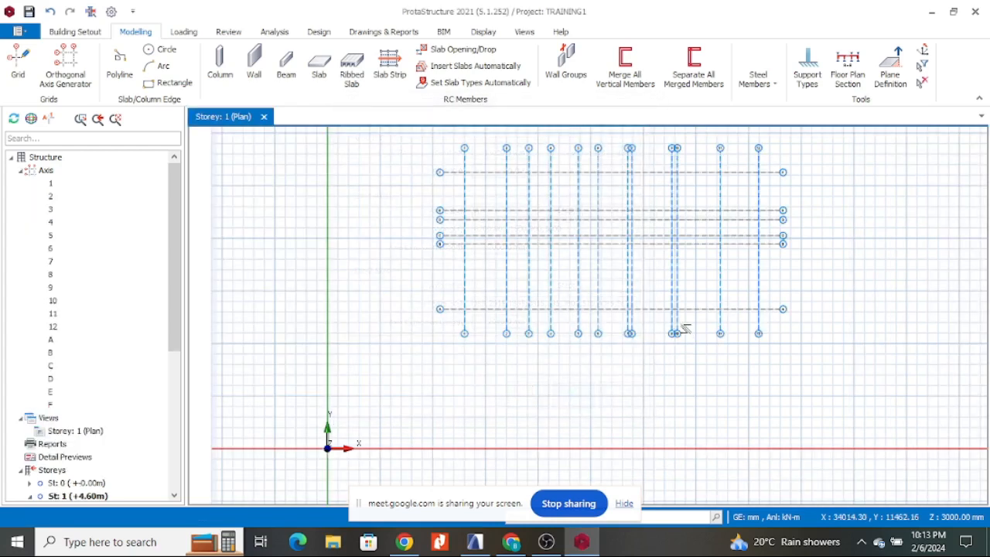
- Inspect the generated numbered and lettered axes across the Storey 1 plan
scroll(533, 275, "up", 2)
scroll(445, 280, "down", 3)
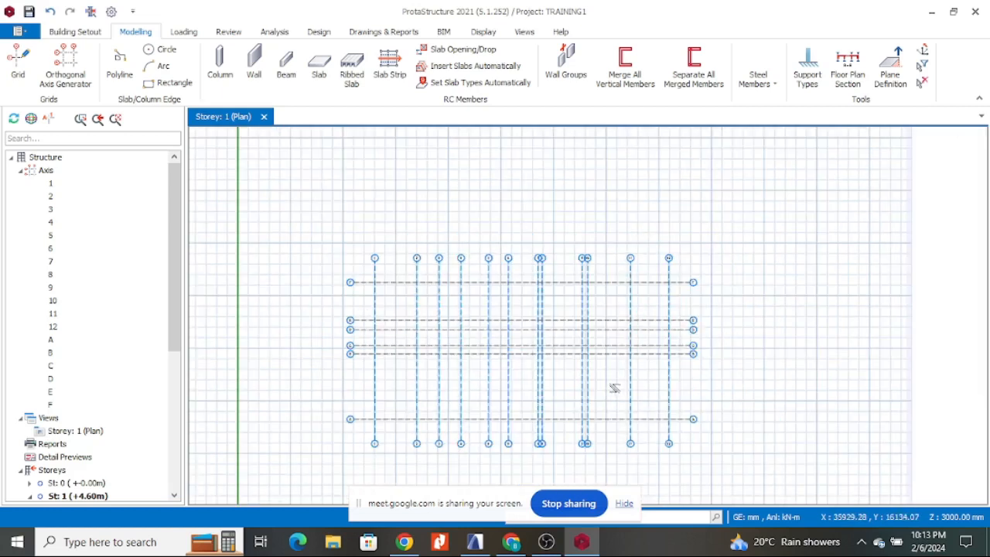
scroll(611, 301, "up", 2)
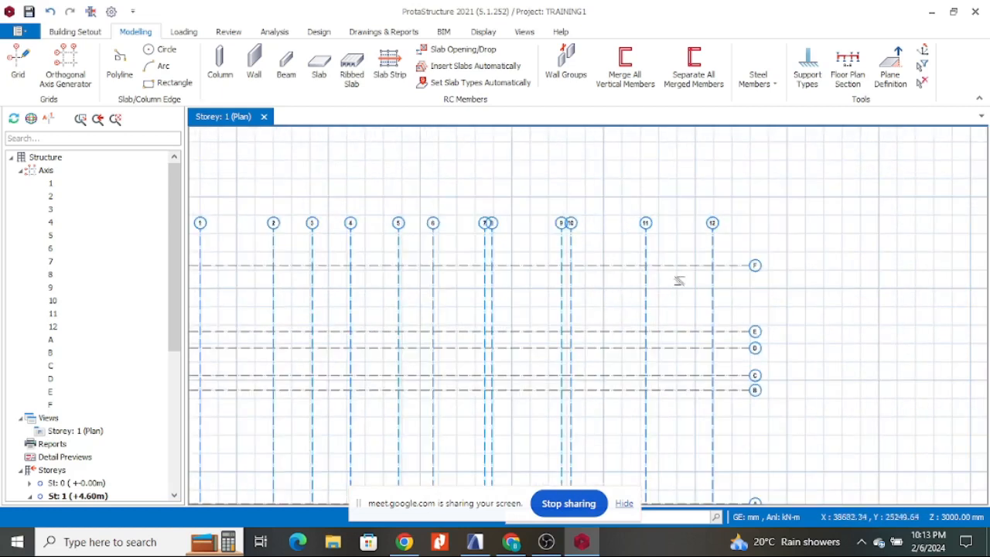
scroll(677, 280, "down", 1)
scroll(341, 248, "up", 2)
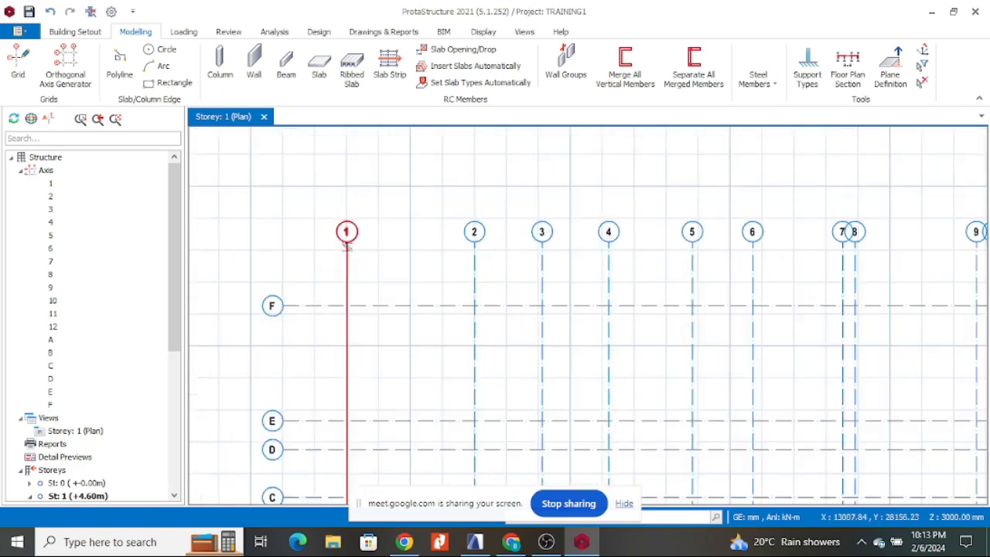
scroll(298, 249, "down", 1)
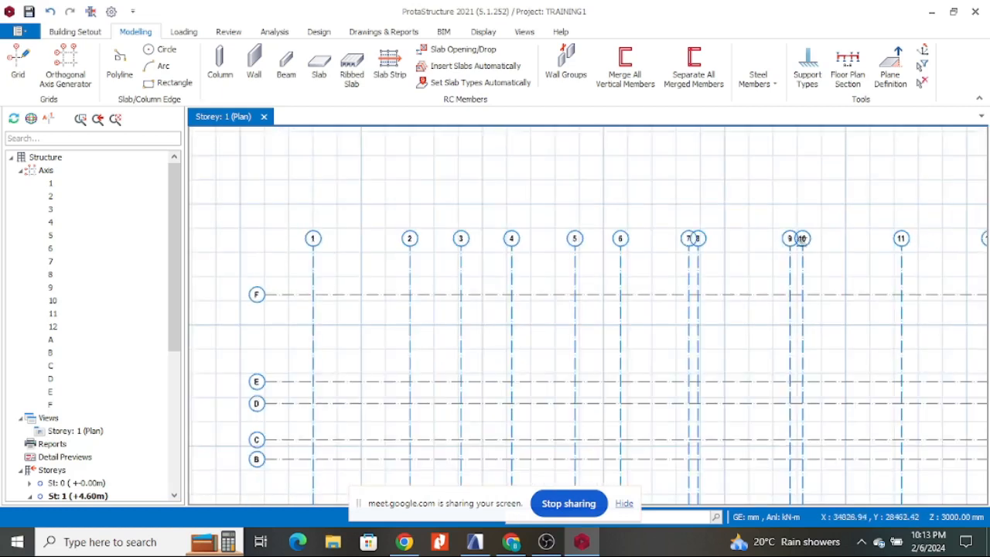
scroll(802, 237, "down", 2)
scroll(468, 259, "up", 3)
scroll(456, 253, "up", 1)
scroll(429, 247, "down", 3)
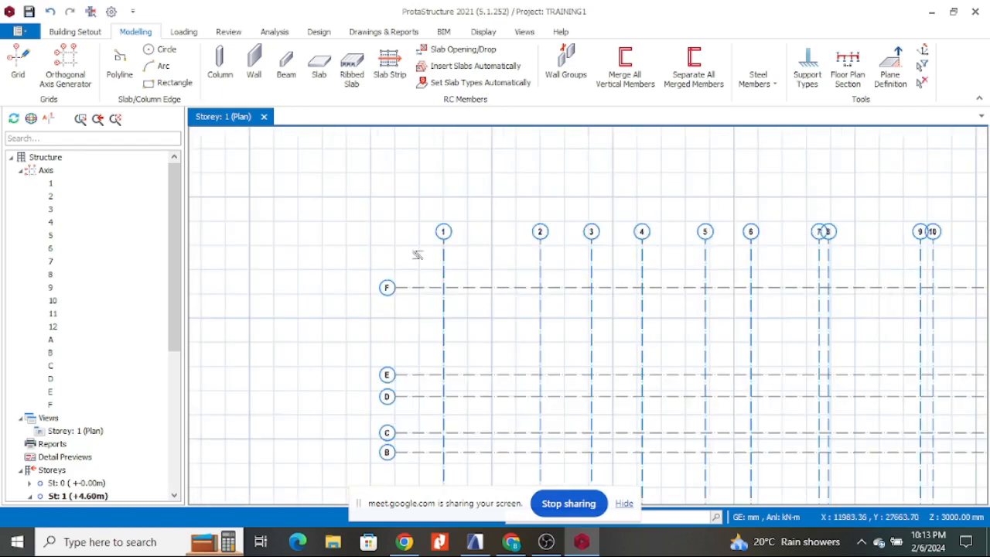
scroll(911, 247, "up", 2)
scroll(742, 265, "down", 2)
scroll(596, 232, "up", 3)
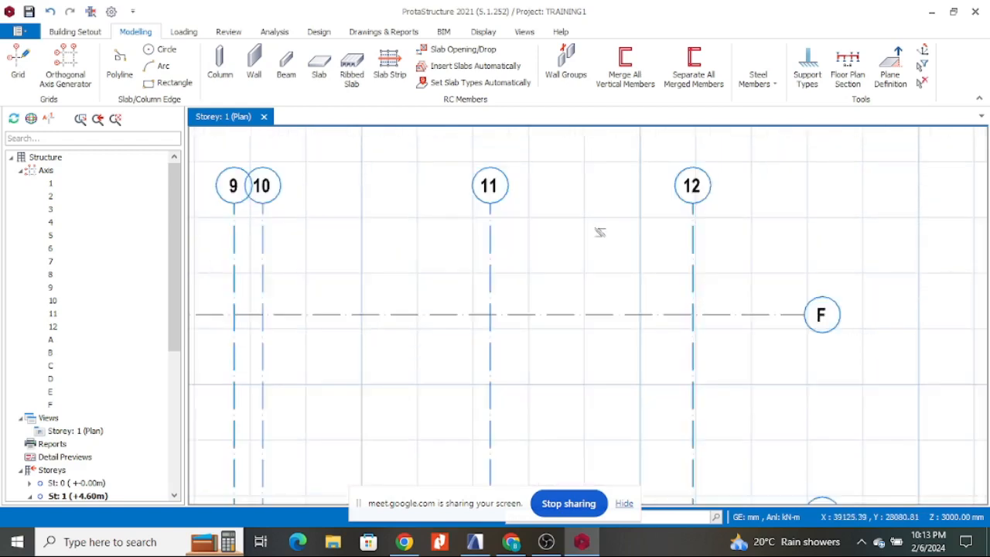
scroll(628, 203, "down", 2)
- Compare axes 1 to 12 and A to F on the ARCHICAD ground floor with the generated grid in ProtaStructure
left_click(475, 541)
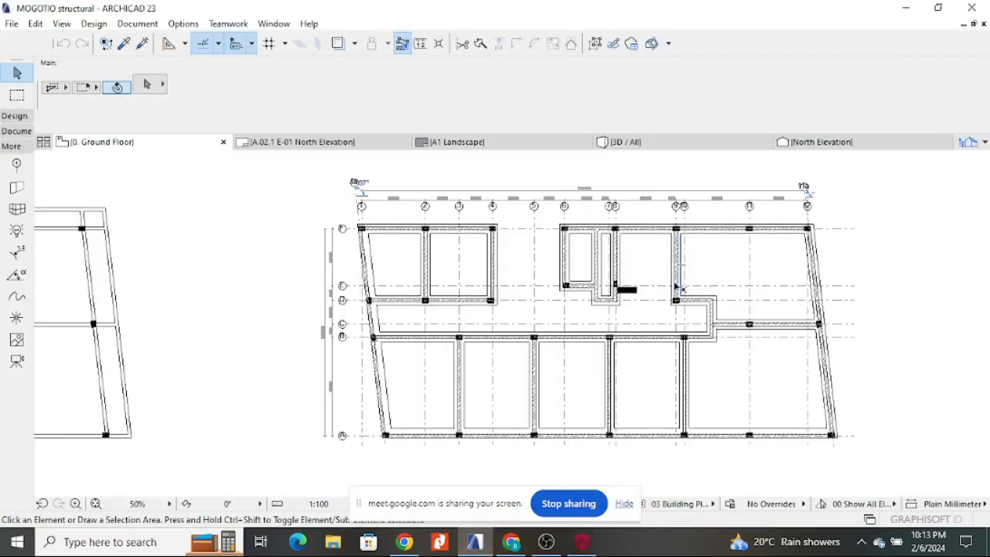
scroll(730, 233, "up", 2)
scroll(730, 234, "up", 1)
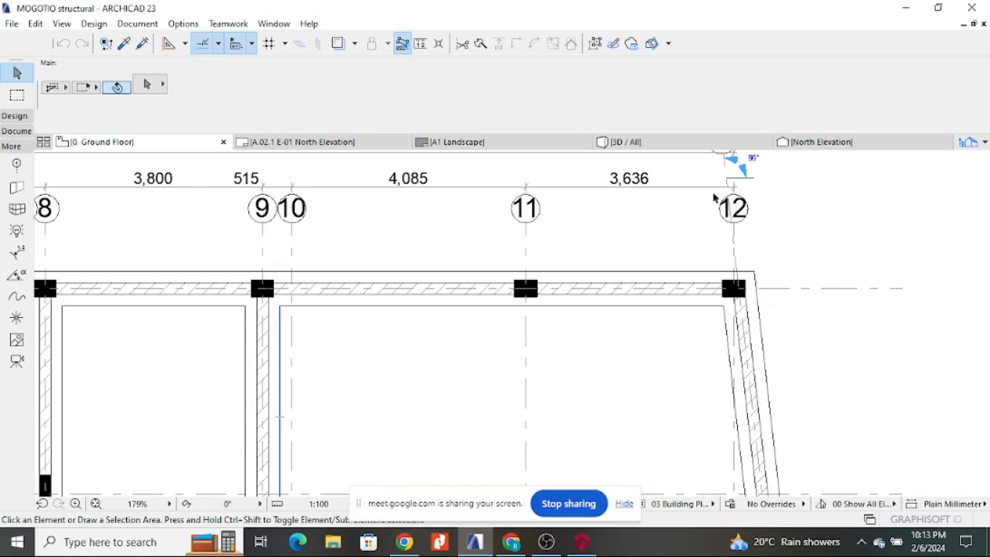
scroll(758, 206, "down", 5)
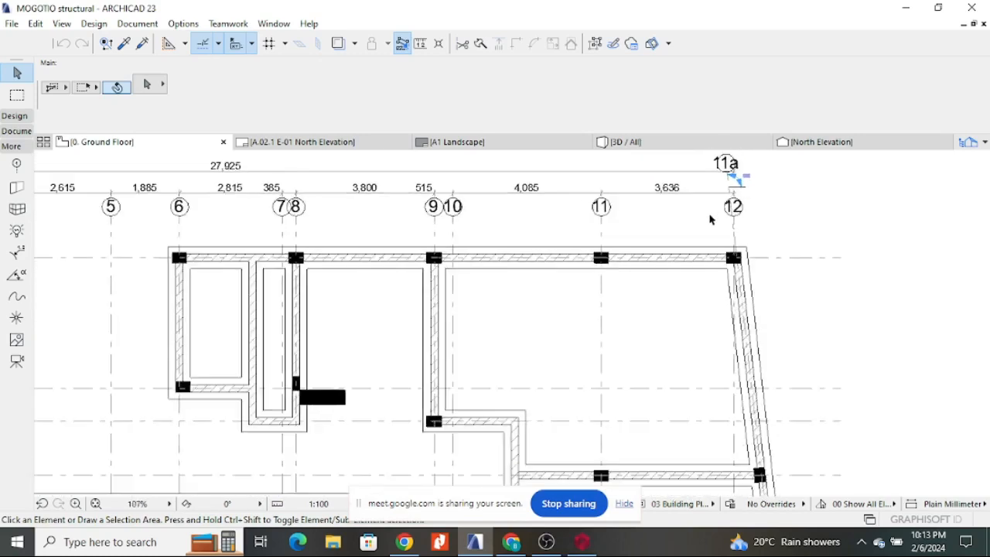
scroll(304, 291, "up", 2)
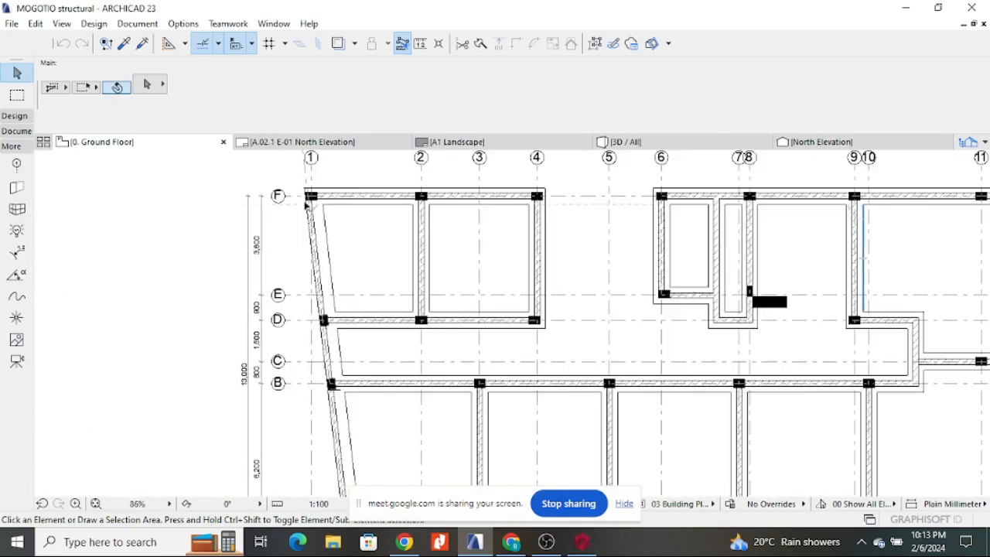
scroll(464, 294, "down", 1)
left_click(581, 542)
scroll(352, 340, "down", 3)
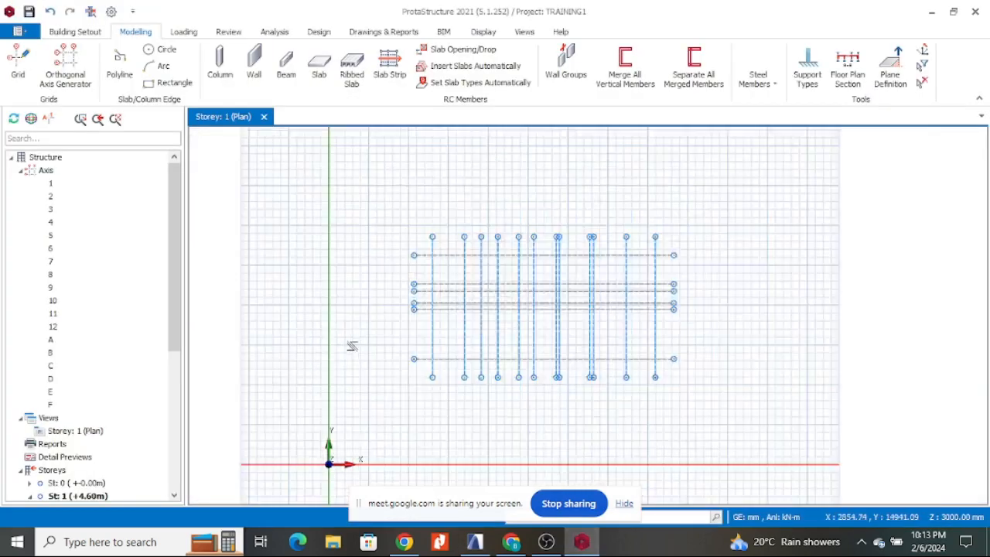
scroll(356, 340, "up", 2)
scroll(437, 208, "down", 2)
scroll(453, 166, "up", 2)
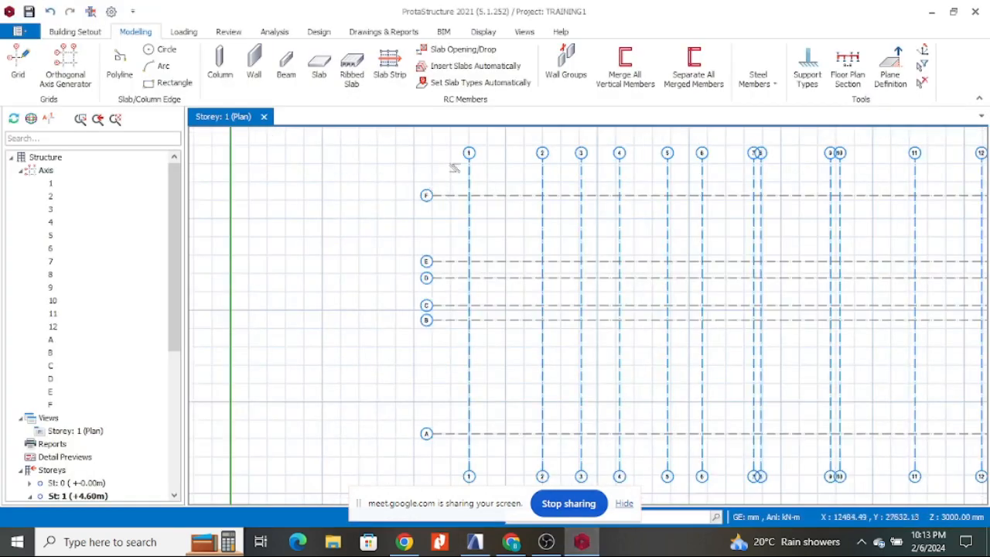
scroll(416, 217, "down", 3)
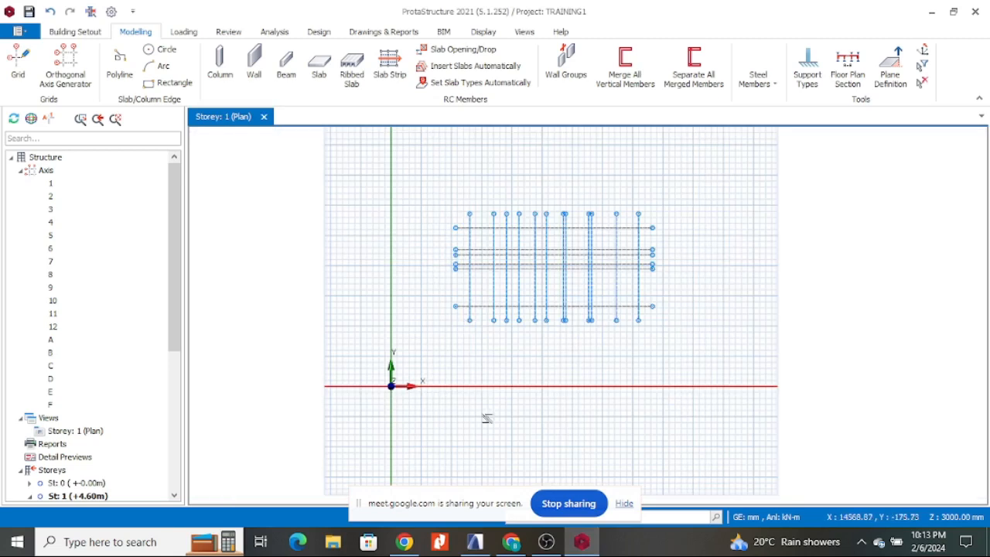
- Examine inclined axis 1a and the slanted end wall in ARCHICAD, and check the area around axis 1 in ProtaStructure
left_click(476, 542)
scroll(428, 322, "down", 3)
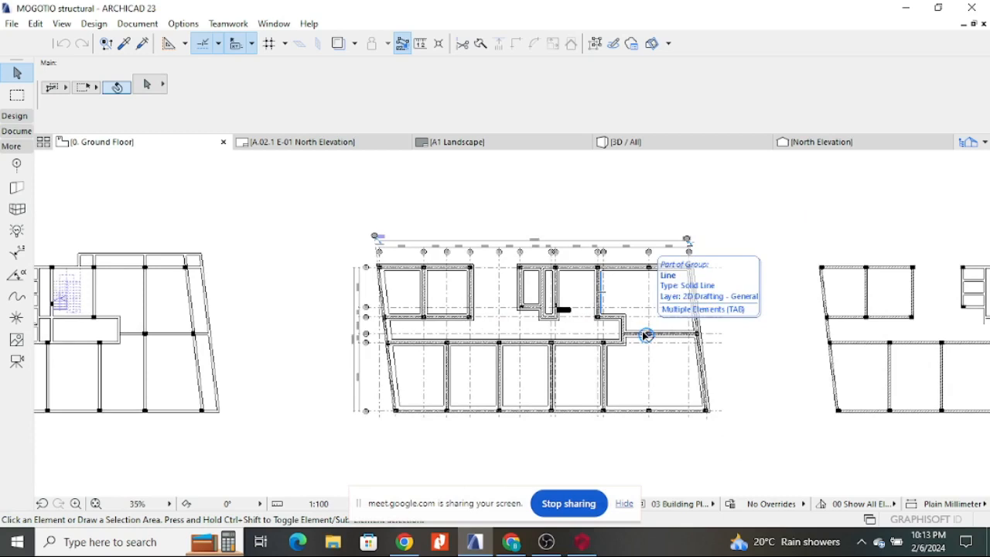
scroll(369, 240, "up", 5)
scroll(365, 241, "up", 3)
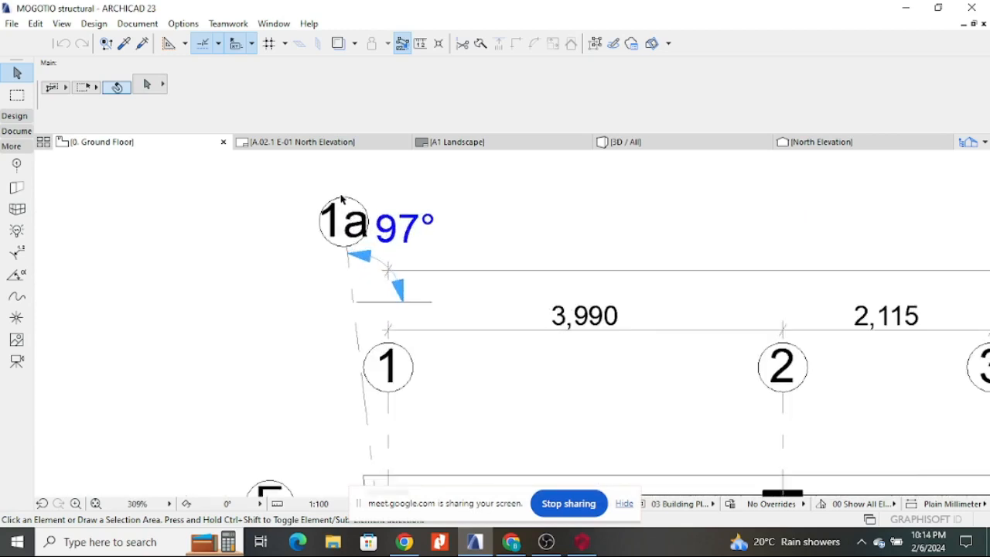
scroll(343, 200, "down", 5)
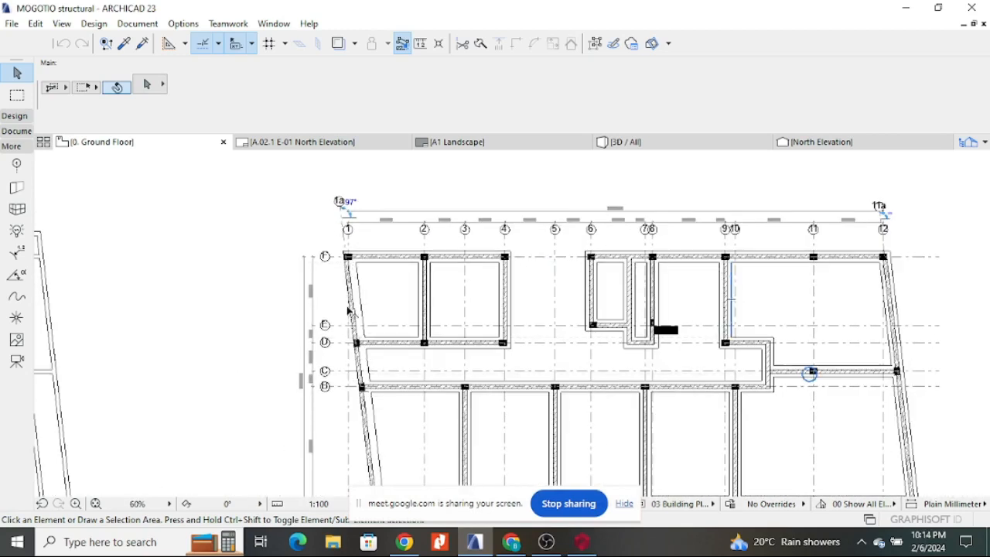
scroll(348, 309, "down", 2)
scroll(328, 189, "up", 2)
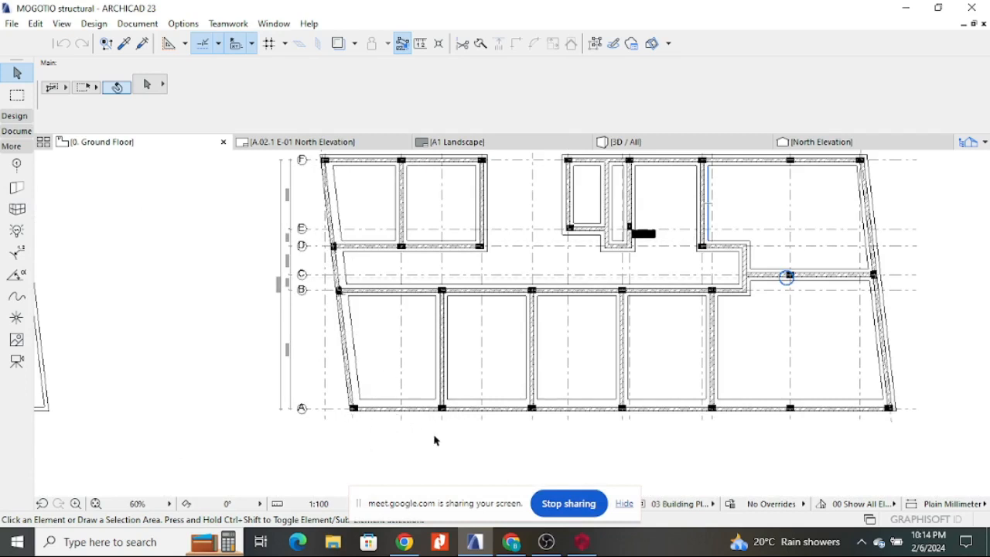
left_click(582, 541)
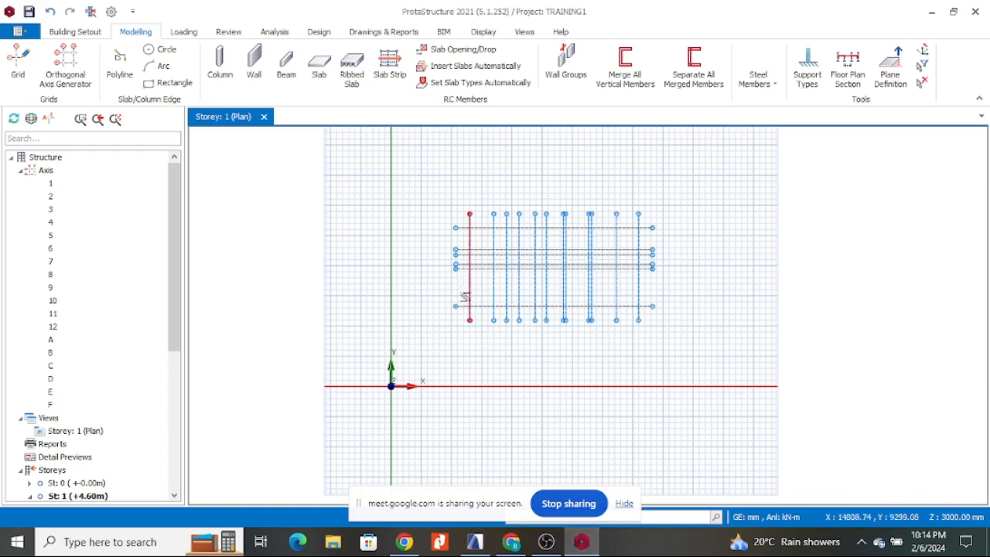
scroll(462, 238, "up", 3)
scroll(519, 389, "down", 3)
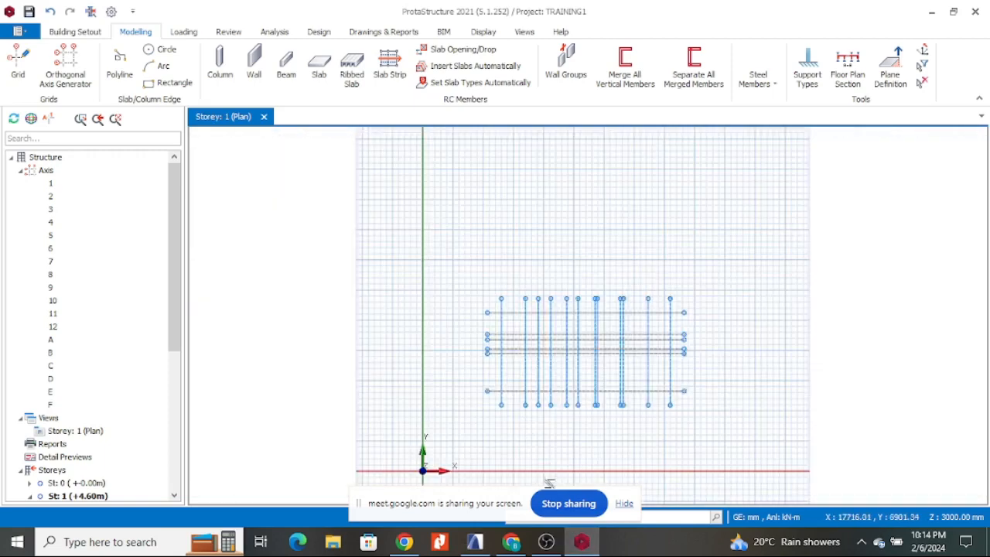
- Switch to ARCHICAD and examine the angle of inclined axis 1a and where it crosses axes 1 and F
left_click(481, 543)
scroll(329, 263, "up", 5)
scroll(441, 404, "down", 6)
scroll(400, 250, "up", 6)
scroll(391, 247, "up", 1)
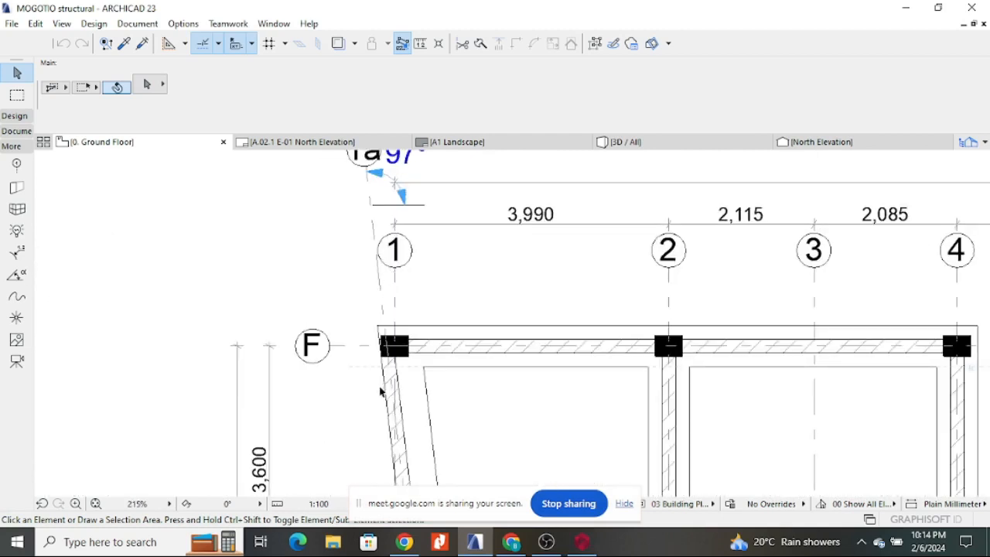
scroll(402, 325, "down", 4)
scroll(417, 255, "down", 1)
scroll(410, 259, "up", 5)
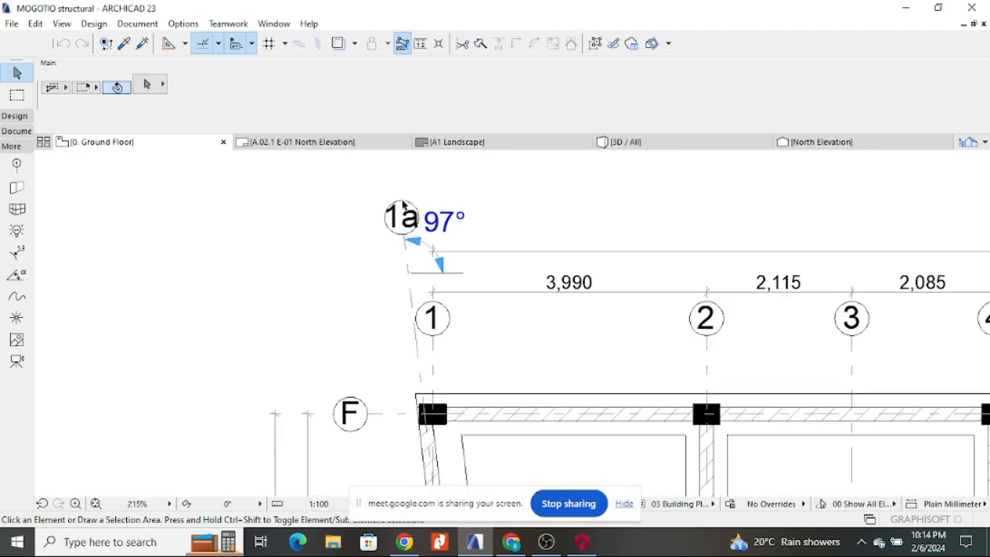
scroll(379, 230, "down", 2)
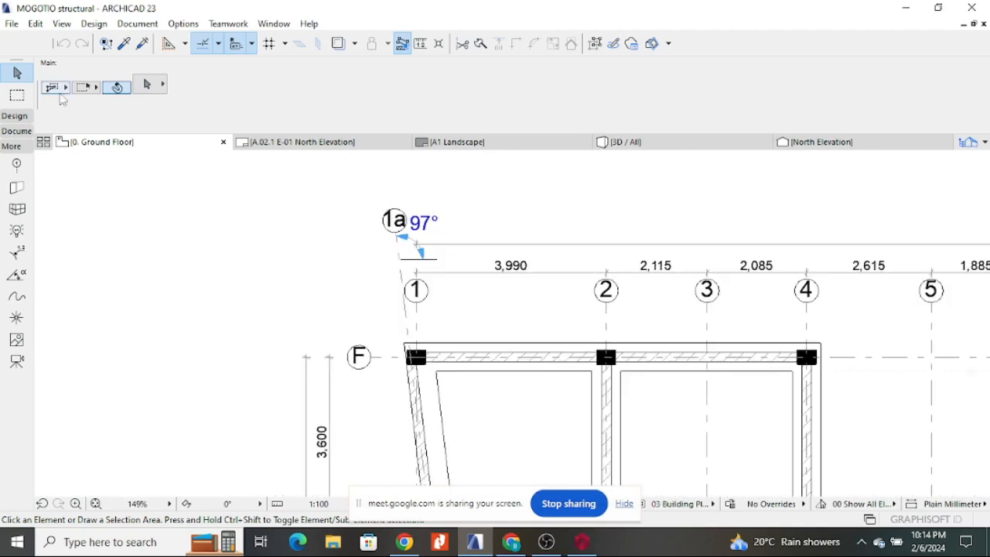
scroll(430, 212, "down", 6)
scroll(440, 224, "down", 1)
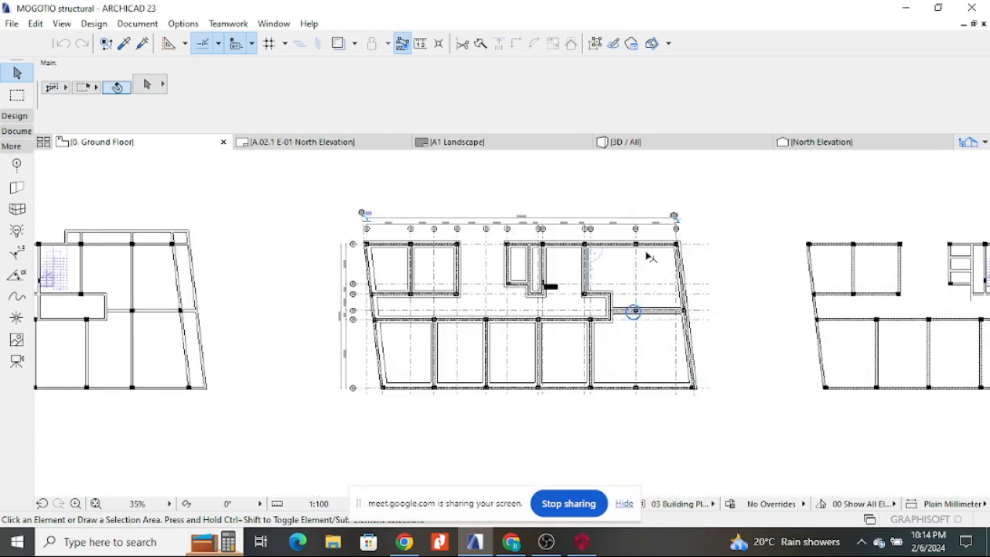
scroll(383, 224, "up", 7)
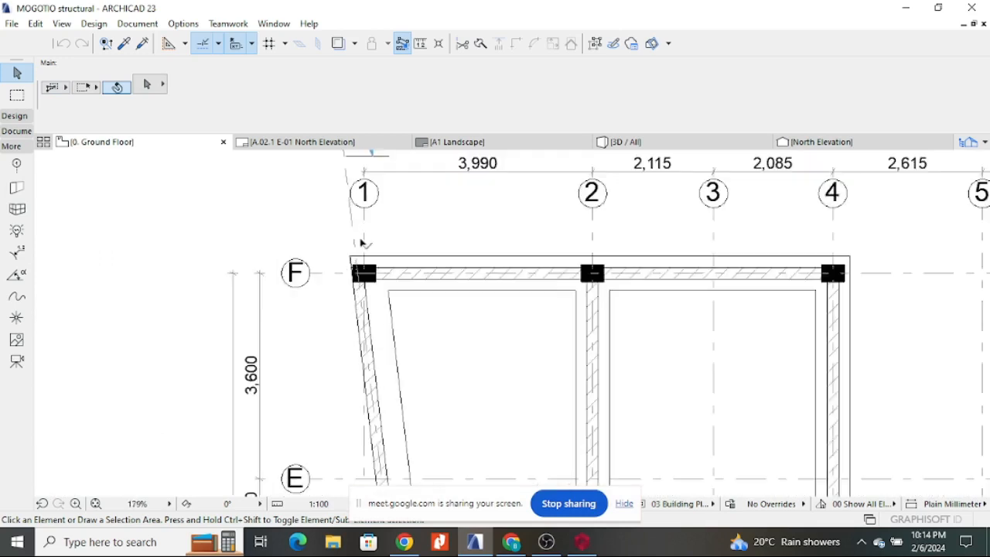
scroll(378, 219, "down", 2)
scroll(375, 189, "up", 3)
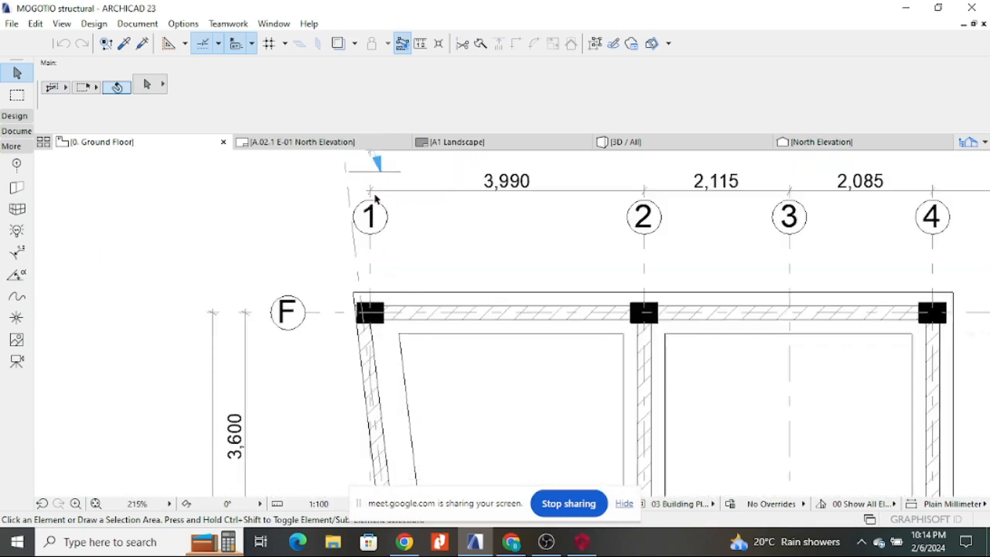
scroll(382, 273, "down", 2)
scroll(364, 213, "up", 2)
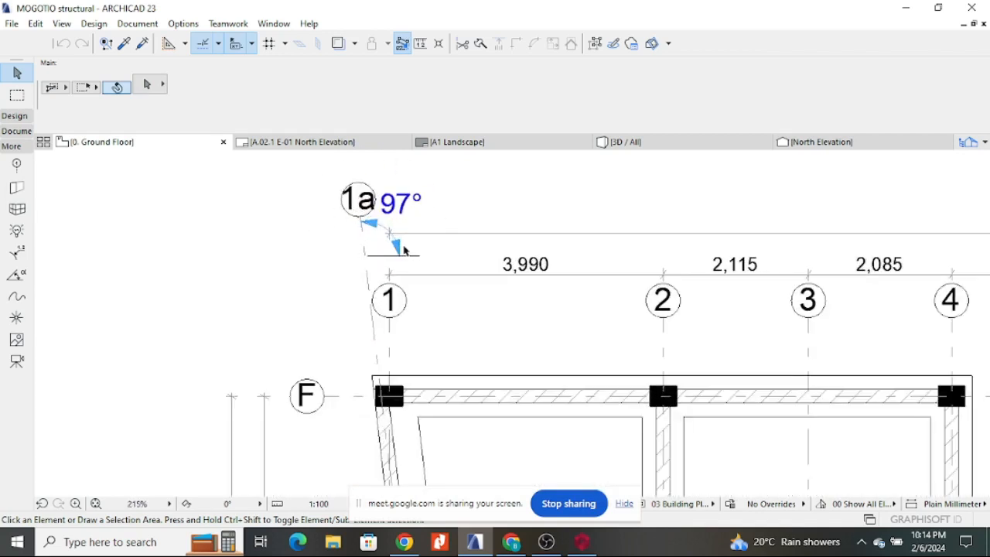
scroll(391, 226, "down", 6)
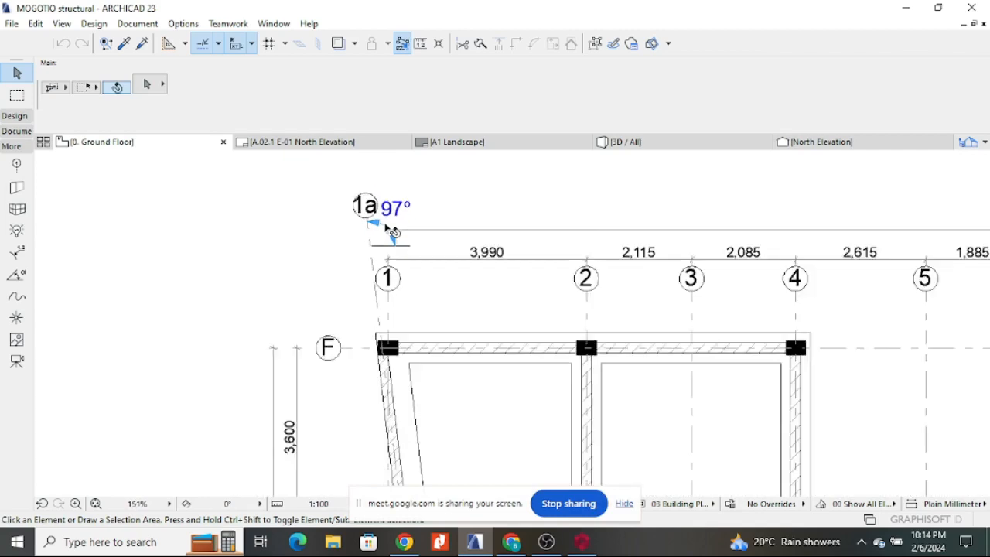
scroll(379, 234, "up", 4)
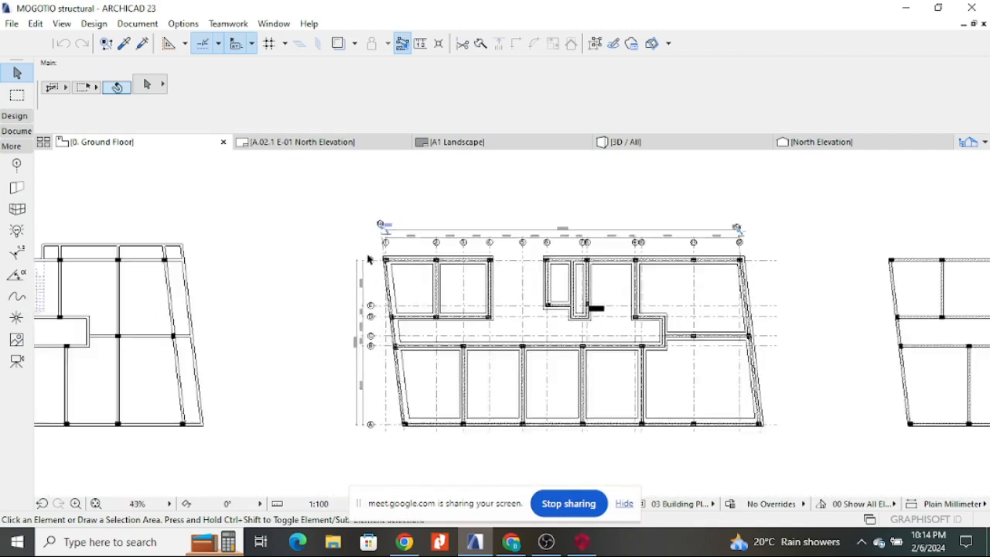
- Switch to ProtaStructure and examine axis 1 around its crossing with axis F and down to axis A
scroll(379, 235, "down", 2)
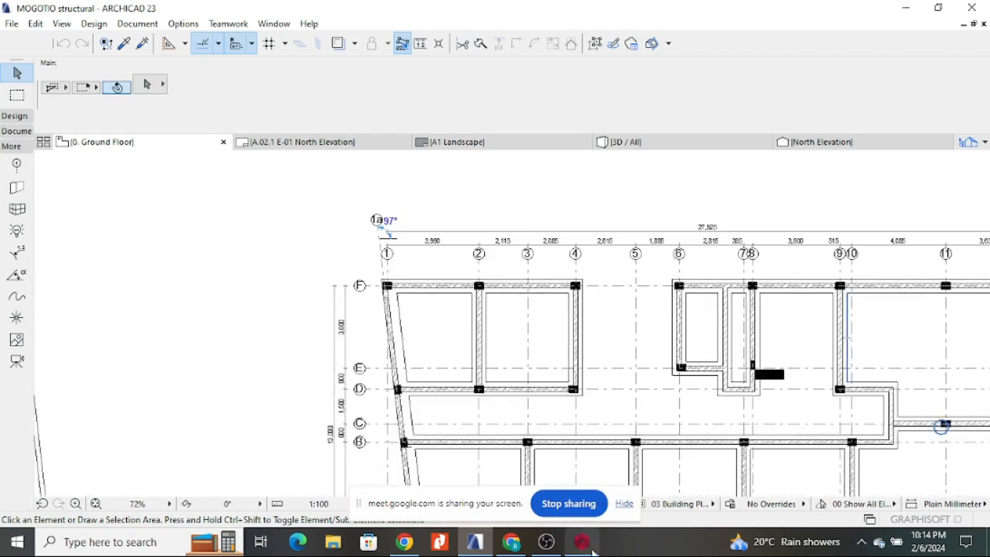
left_click(582, 542)
scroll(497, 296, "up", 4)
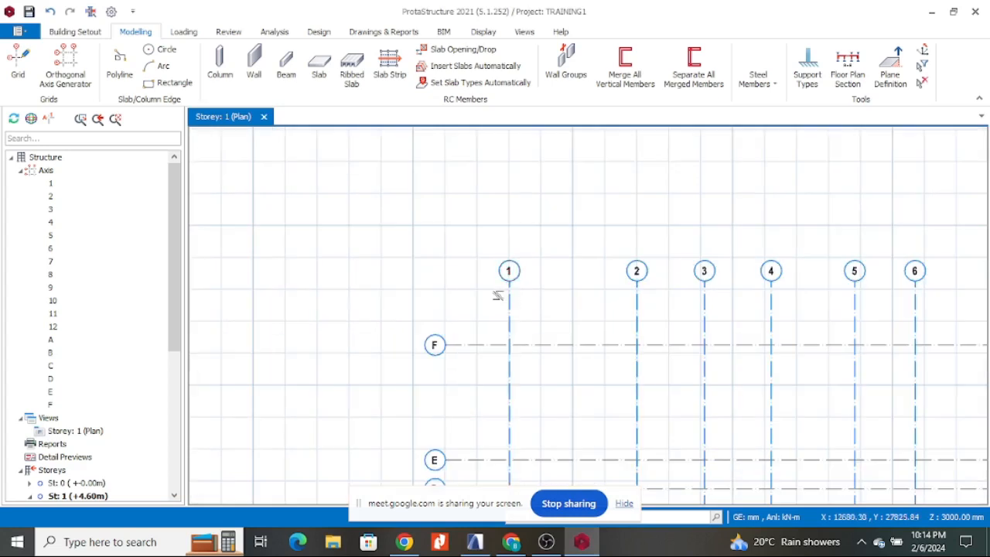
scroll(499, 294, "up", 4)
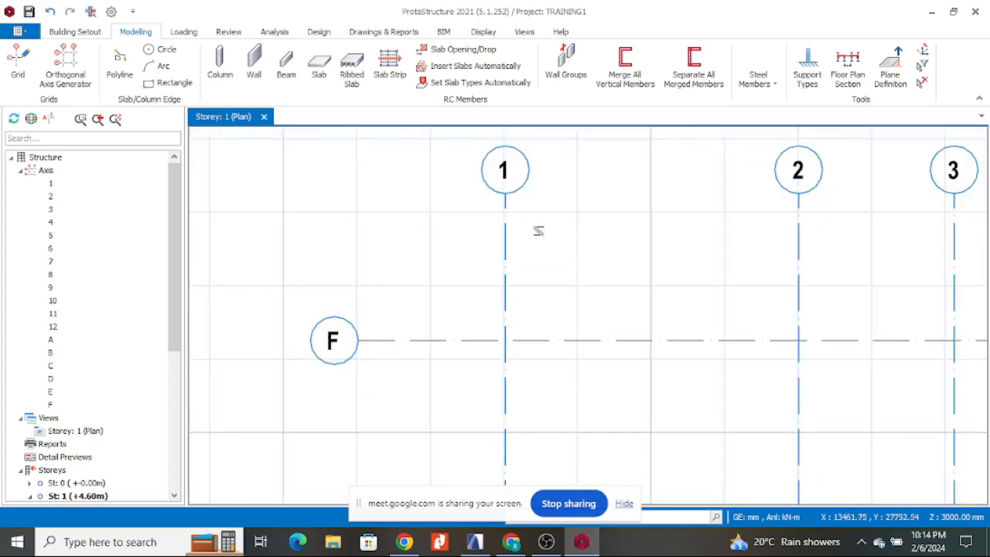
scroll(537, 230, "down", 6)
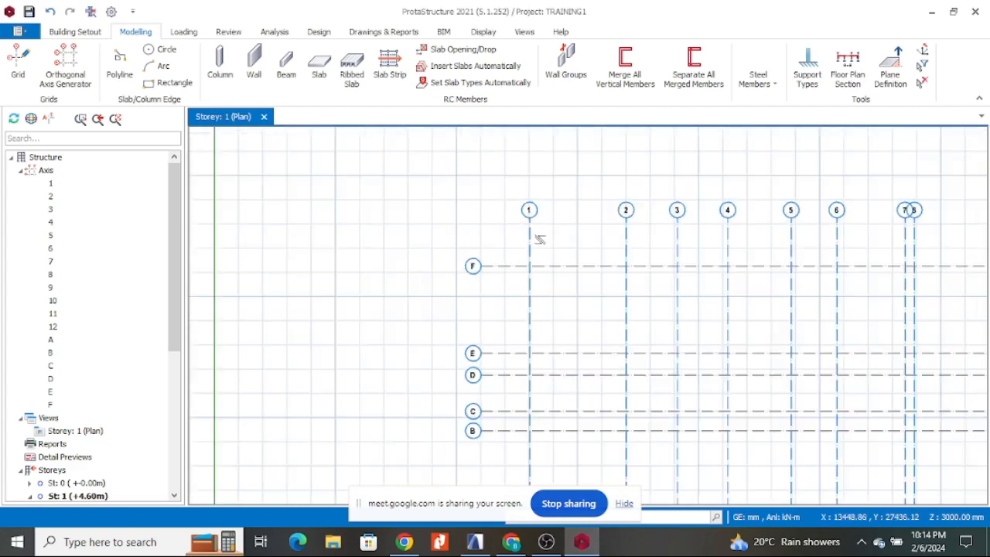
scroll(536, 237, "up", 3)
scroll(518, 246, "up", 2)
scroll(507, 248, "down", 8)
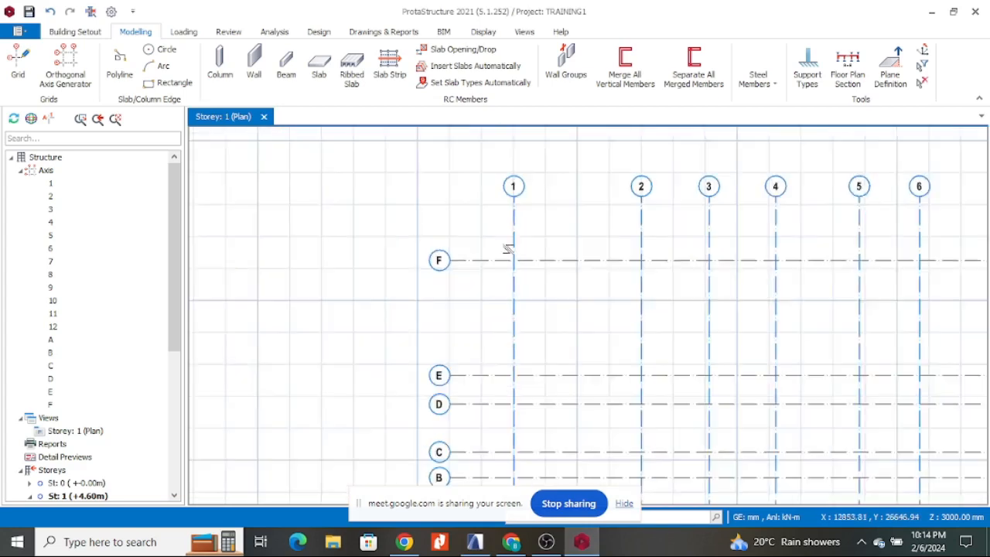
scroll(519, 366, "up", 4)
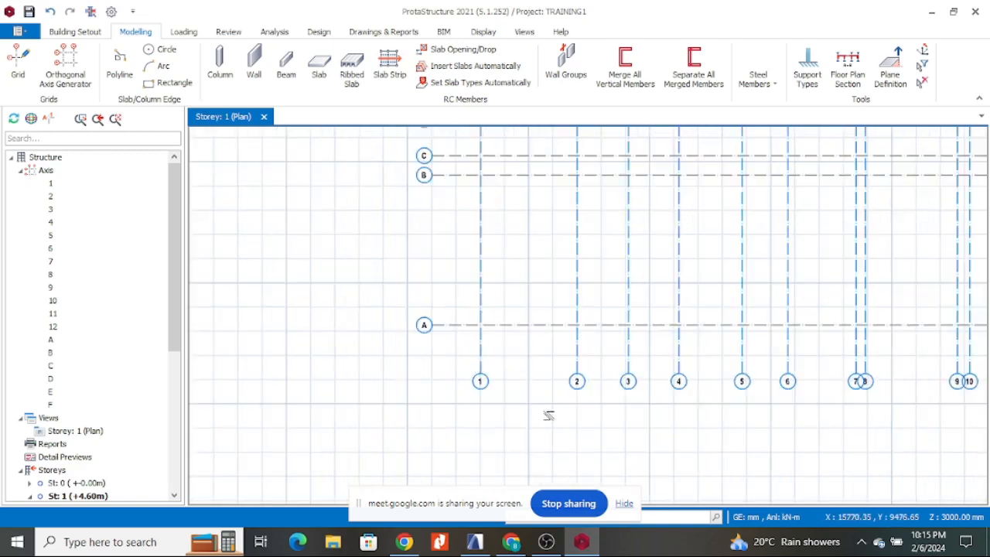
- Return to ARCHICAD and examine the angle marker of inclined axis 1a and its crossing with axis F at the corner column
key("alt+Tab")
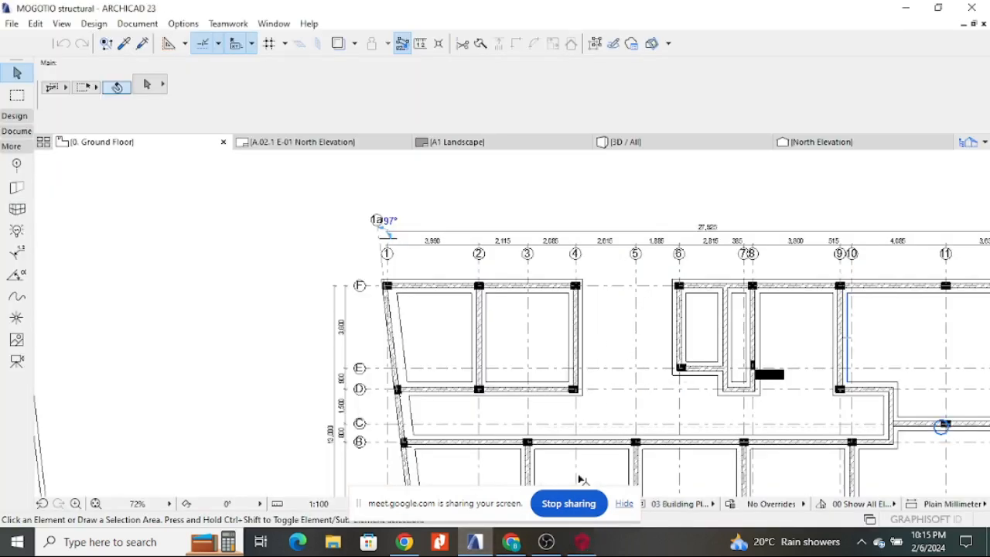
left_click(582, 541)
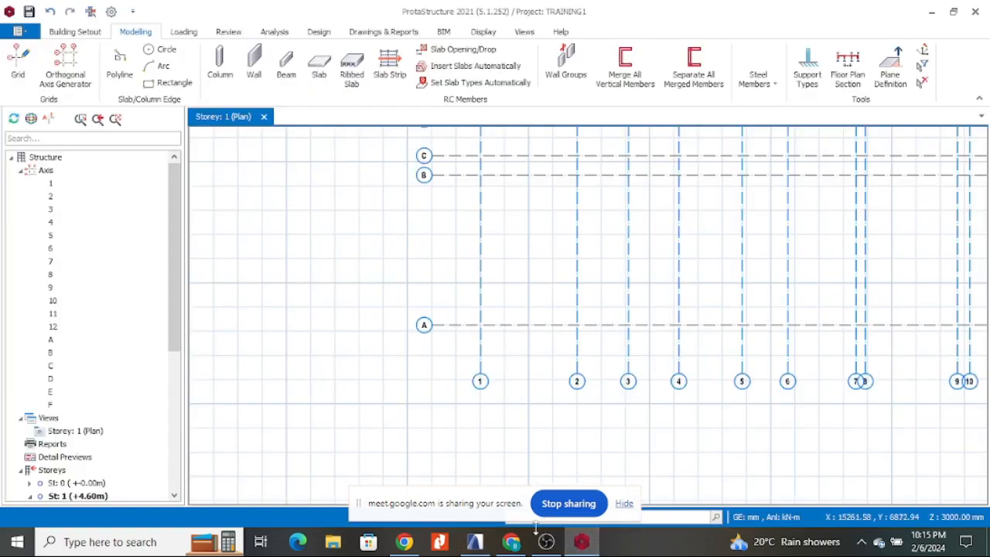
left_click(474, 548)
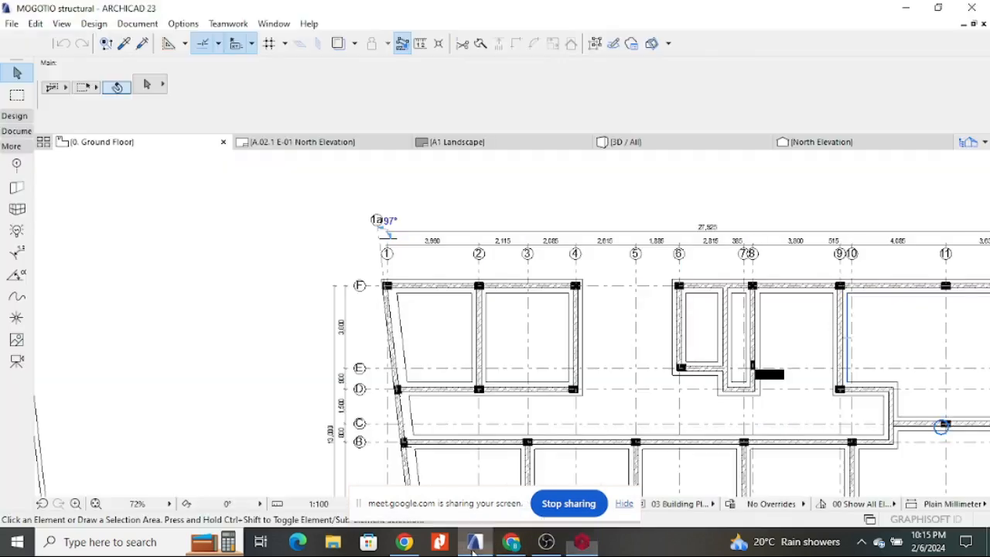
scroll(458, 395, "up", 6)
scroll(458, 395, "up", 3)
scroll(459, 379, "down", 5)
scroll(460, 350, "up", 4)
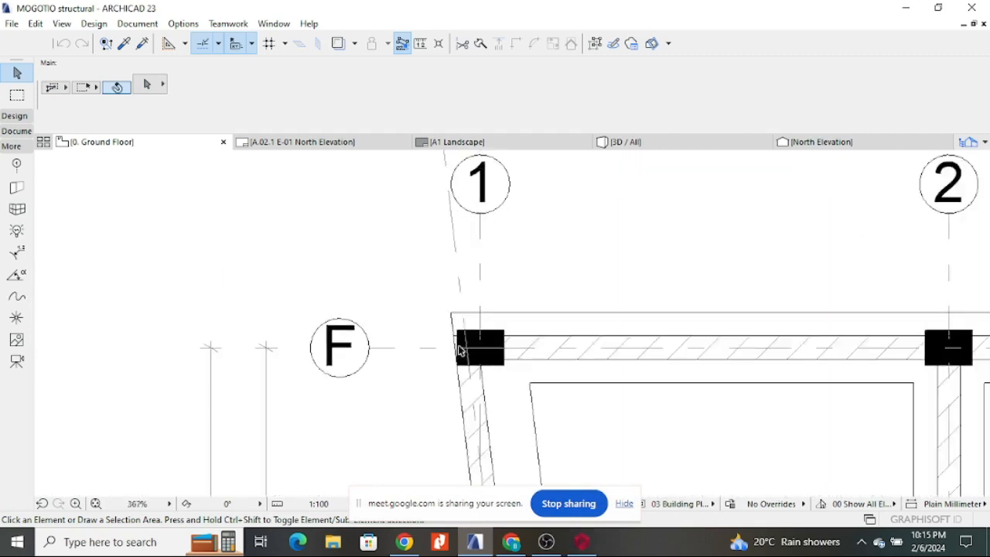
scroll(460, 350, "up", 2)
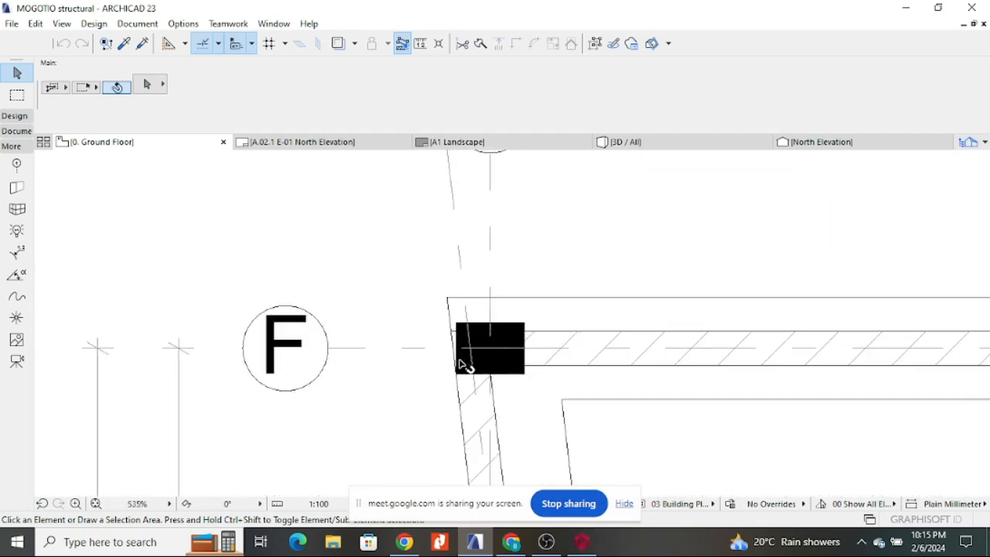
scroll(460, 367, "down", 6)
scroll(477, 280, "up", 4)
scroll(480, 279, "up", 1)
scroll(482, 278, "down", 7)
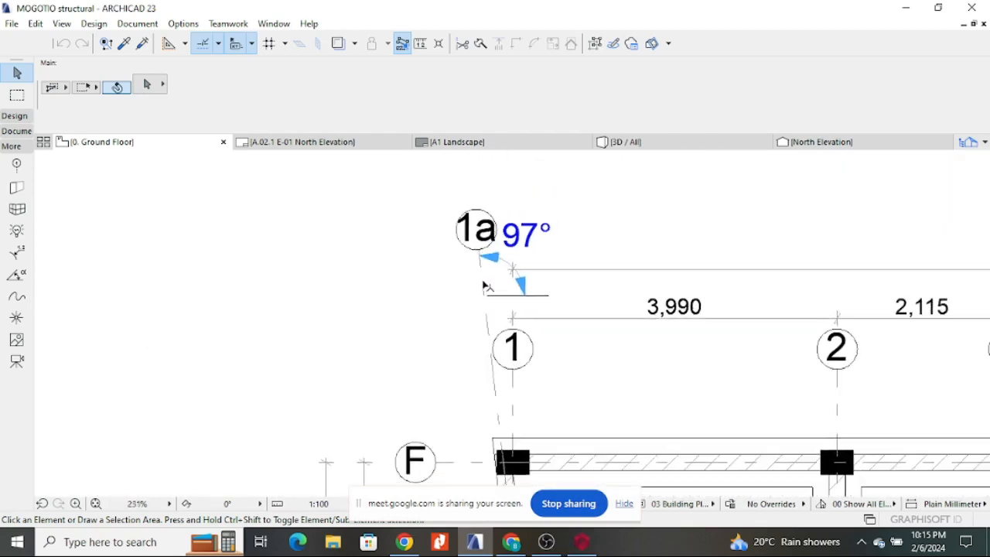
scroll(498, 340, "up", 8)
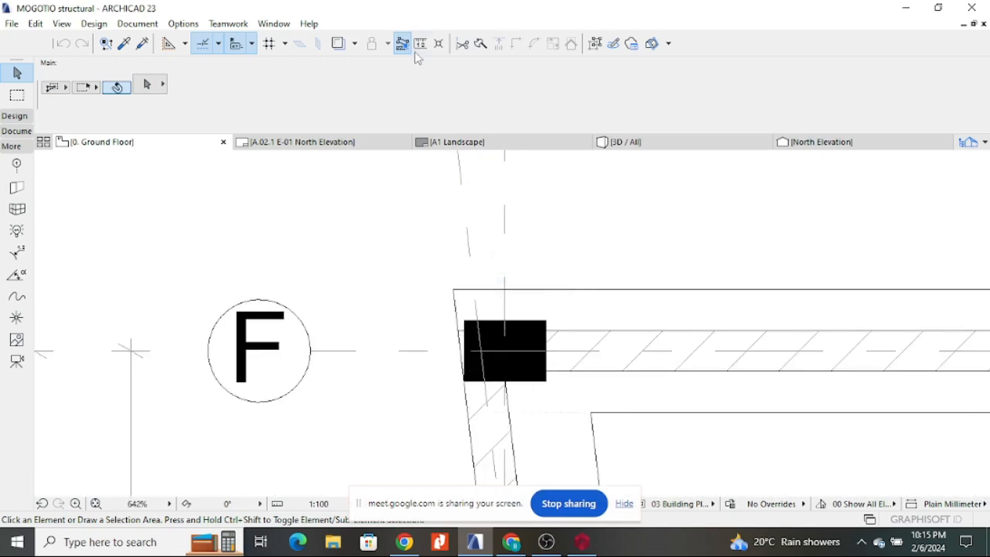
scroll(497, 332, "down", 2)
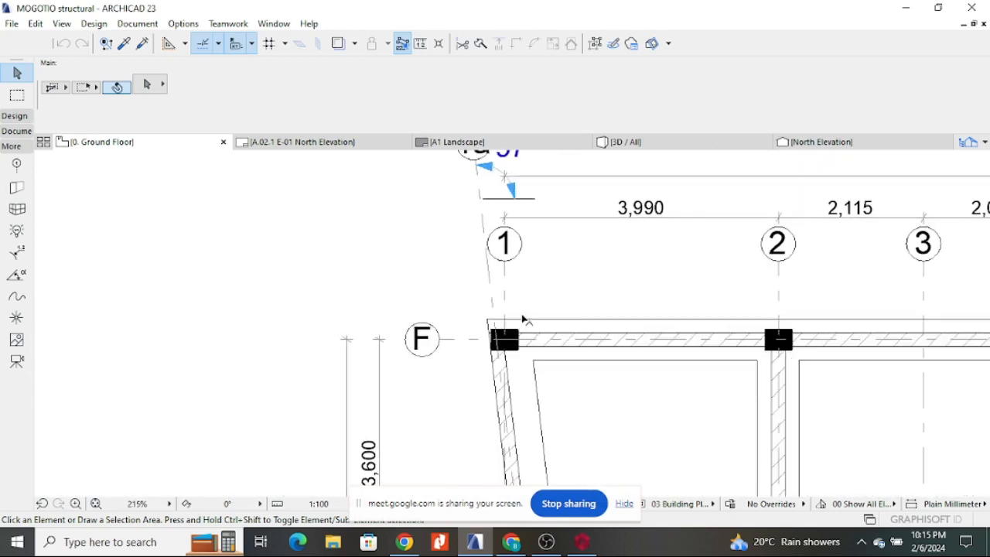
scroll(523, 318, "down", 2)
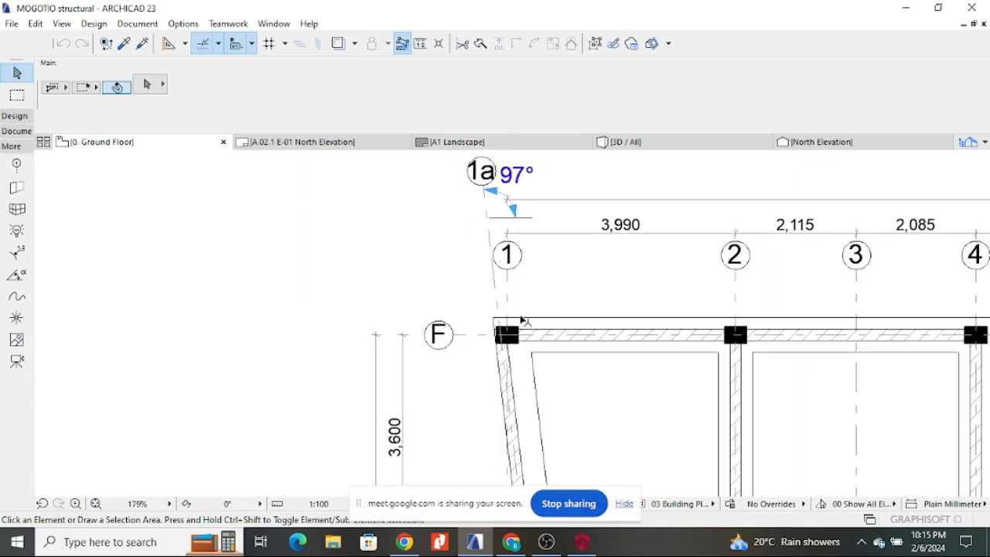
- Measure the distance along axis F from its intersection with axis 1 to its intersection with inclined axis 1a
left_click(420, 45)
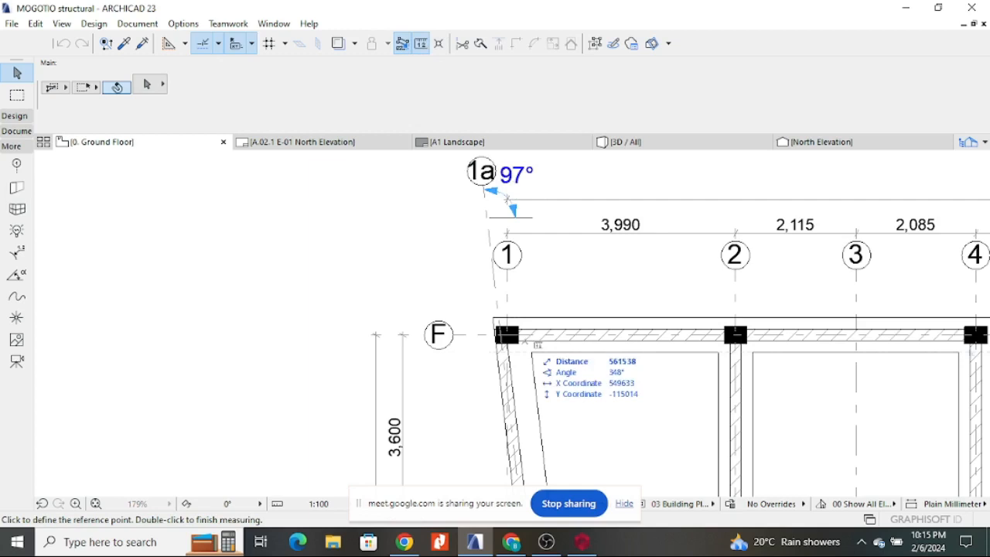
scroll(499, 337, "up", 1)
scroll(479, 302, "up", 6)
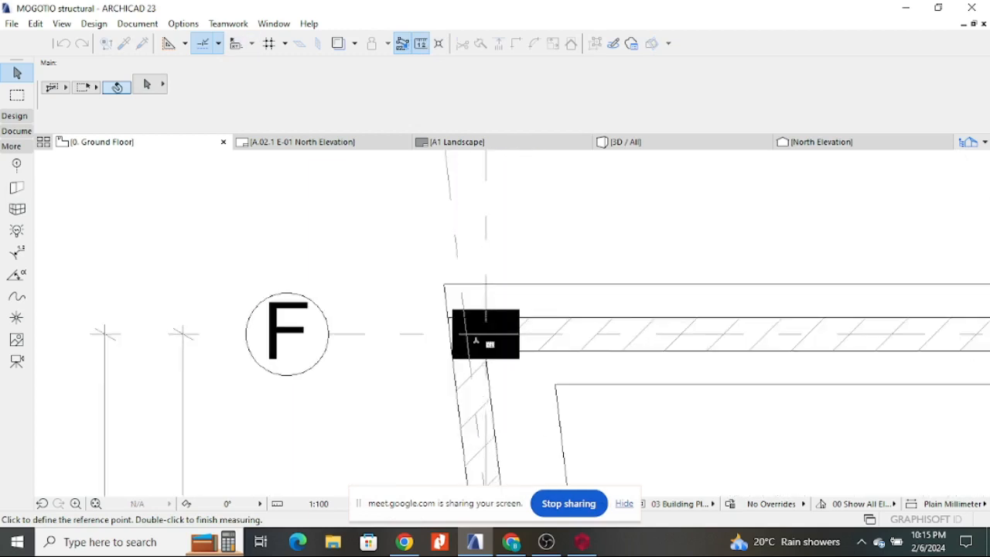
scroll(491, 318, "down", 5)
scroll(486, 328, "up", 4)
scroll(487, 330, "up", 1)
scroll(433, 315, "down", 1)
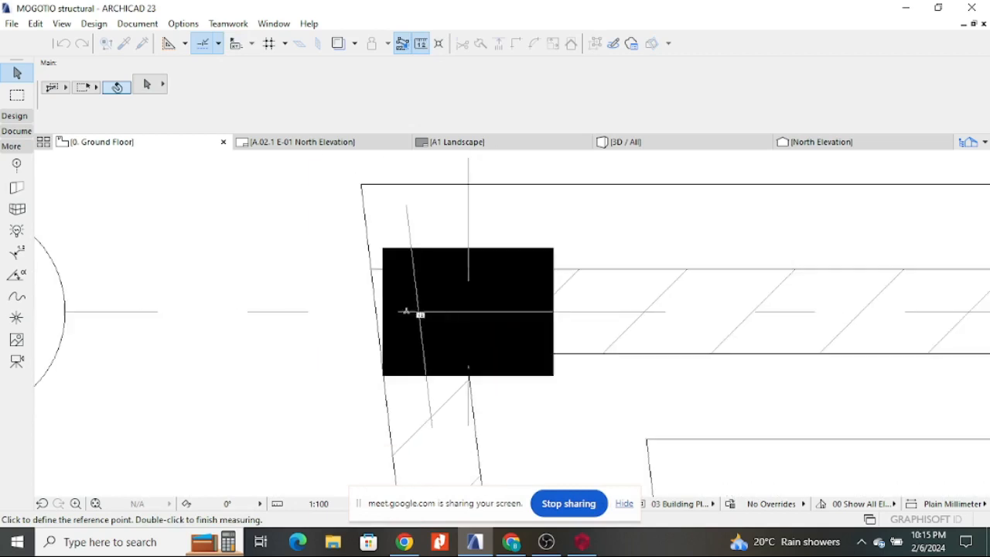
scroll(410, 341, "down", 2)
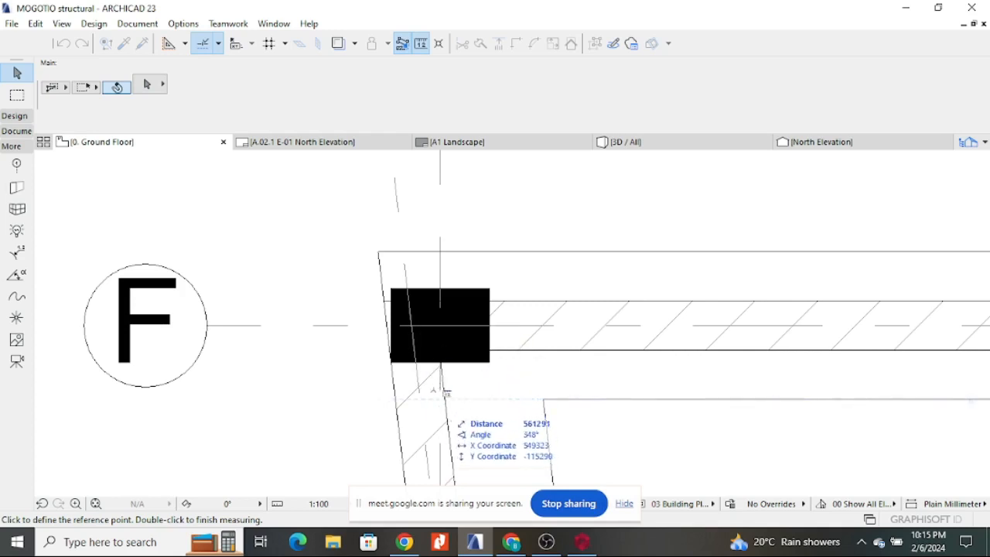
scroll(424, 326, "up", 4)
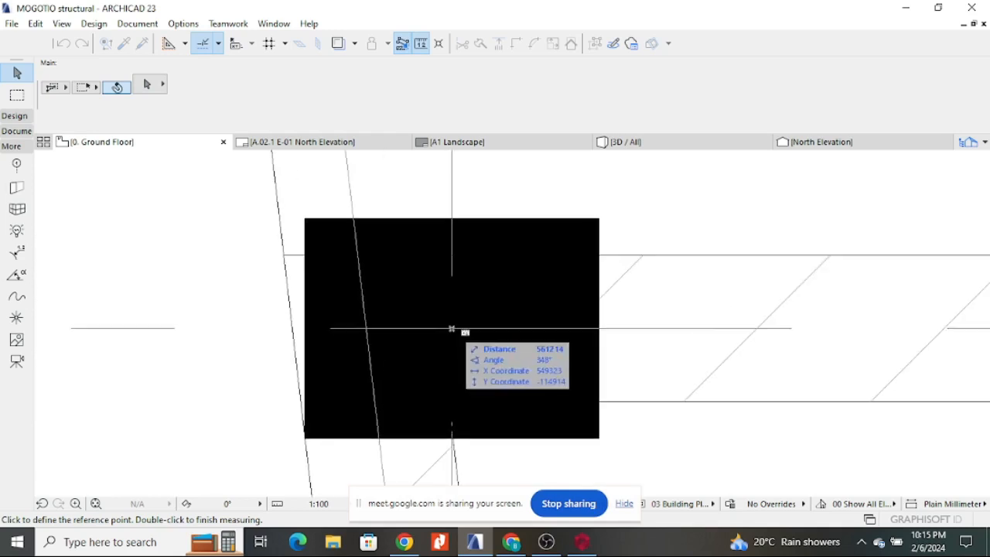
scroll(453, 334, "down", 5)
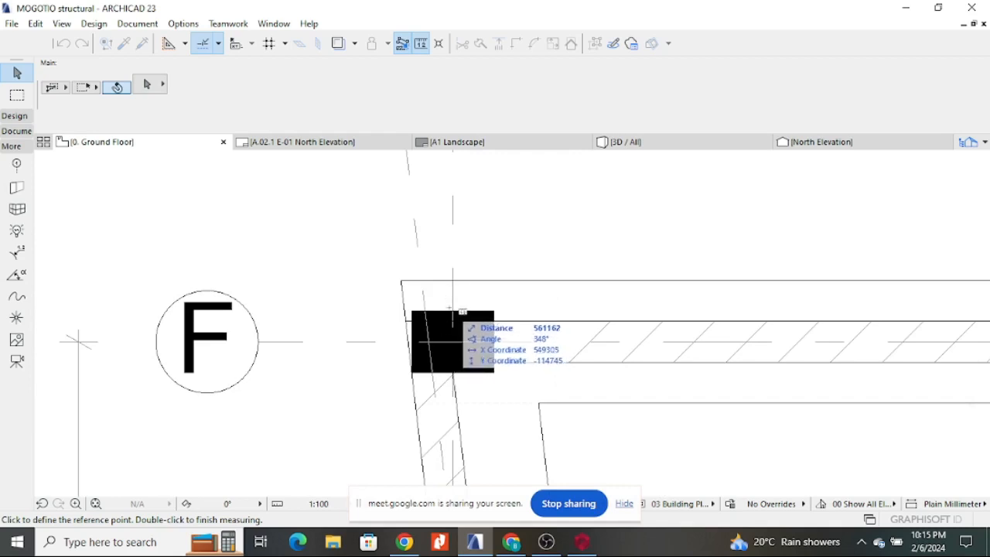
scroll(454, 324, "up", 4)
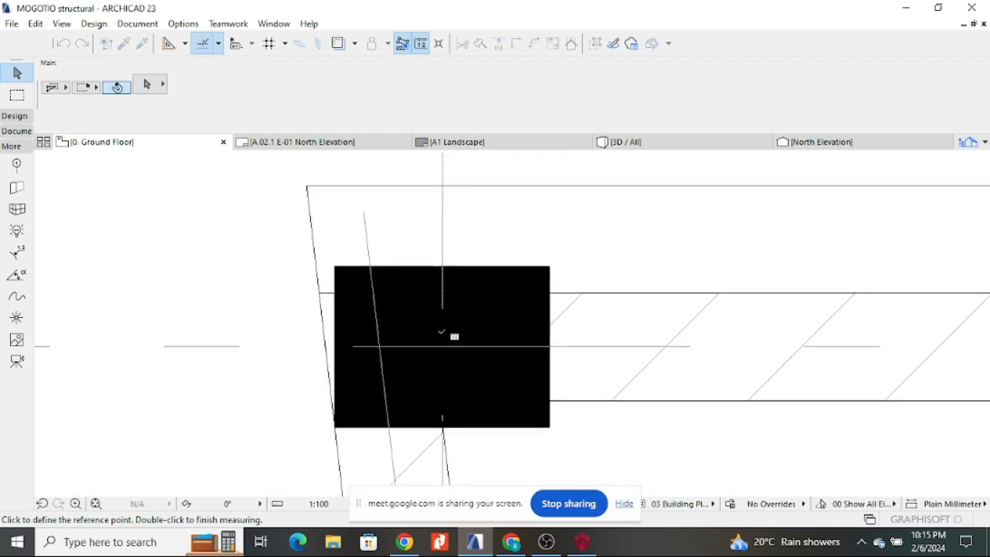
left_click(442, 348)
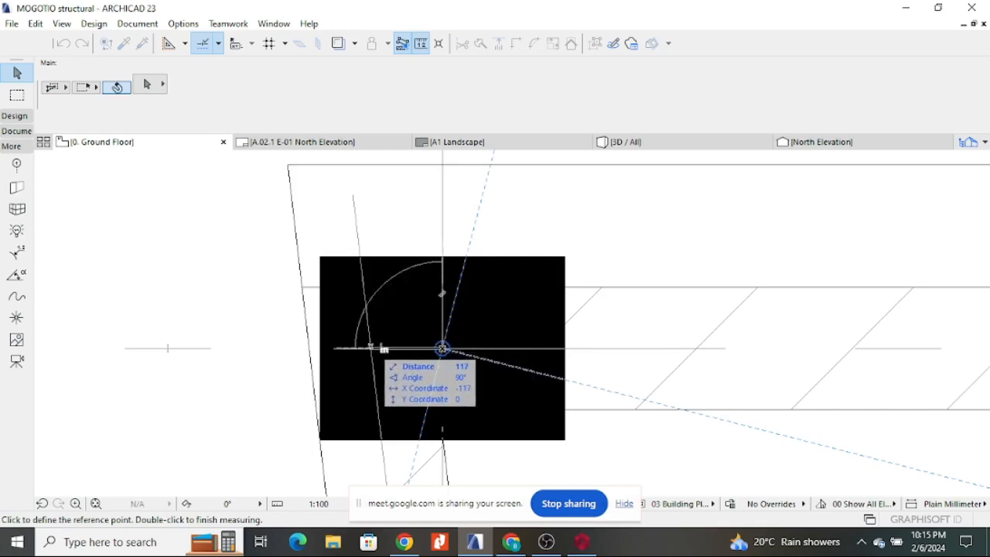
scroll(371, 347, "up", 3)
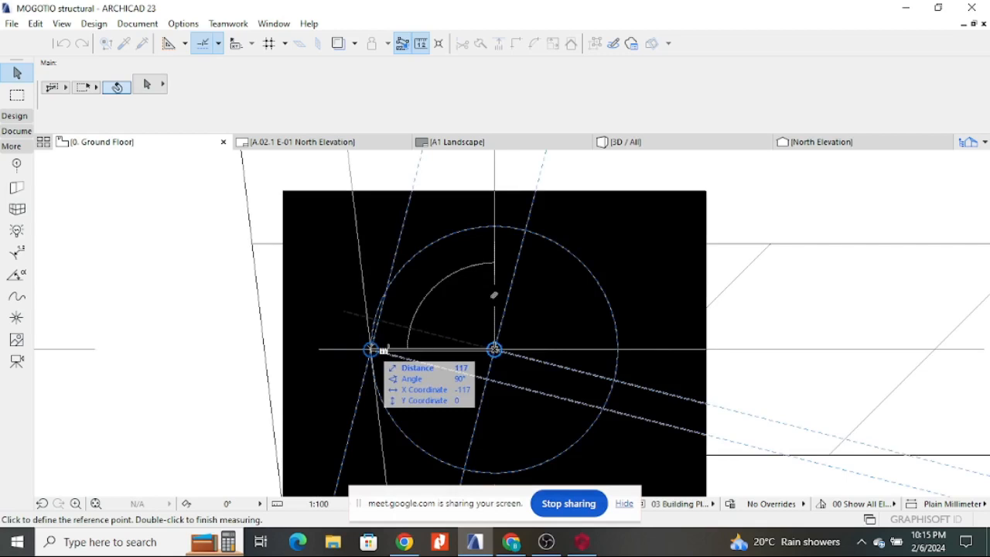
scroll(382, 349, "down", 12)
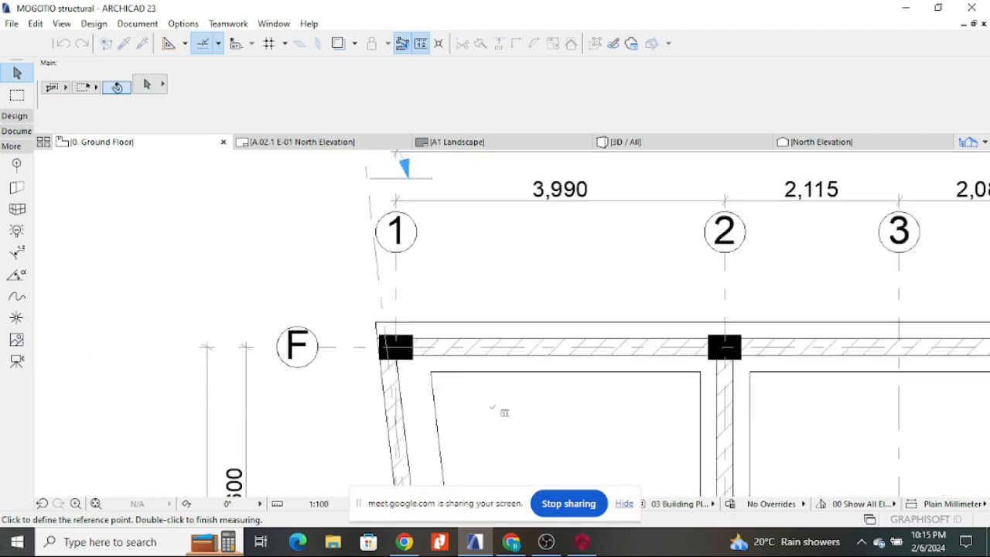
key("Escape")
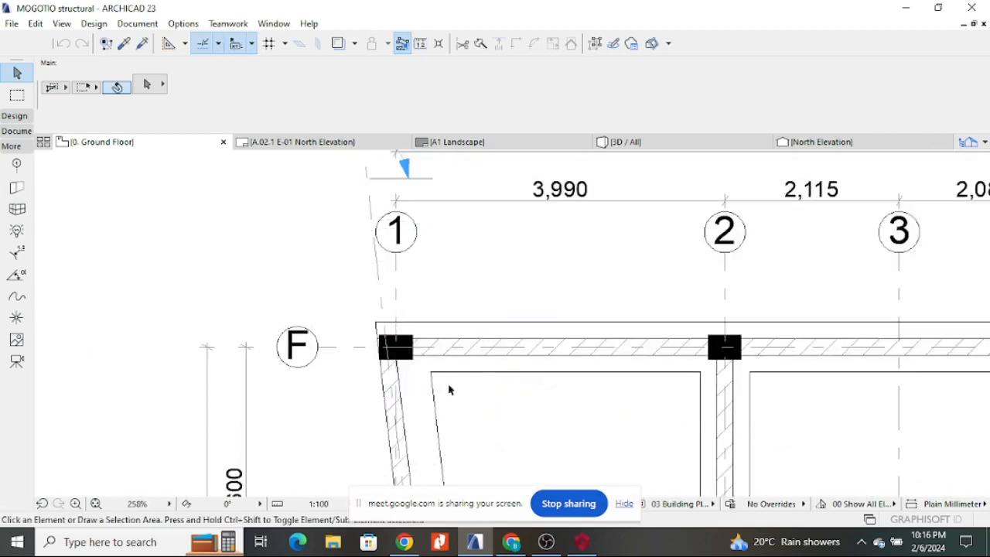
- Switch to ProtaStructure and offset axis 1 by -117 mm to create a parallel axis beside it
scroll(403, 368, "up", 6)
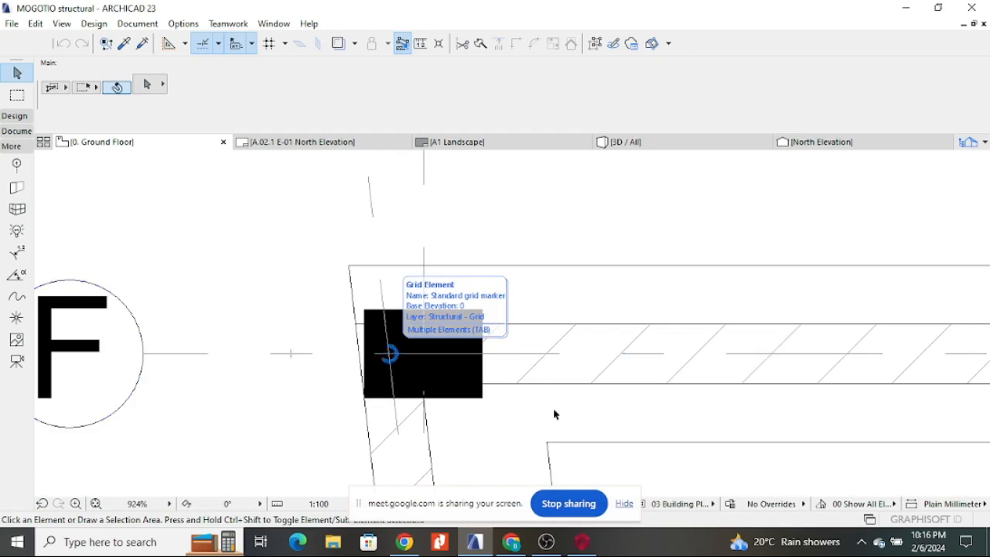
scroll(554, 415, "down", 1)
key("alt+Tab")
scroll(481, 400, "up", 5)
left_click(506, 248)
scroll(502, 239, "up", 3)
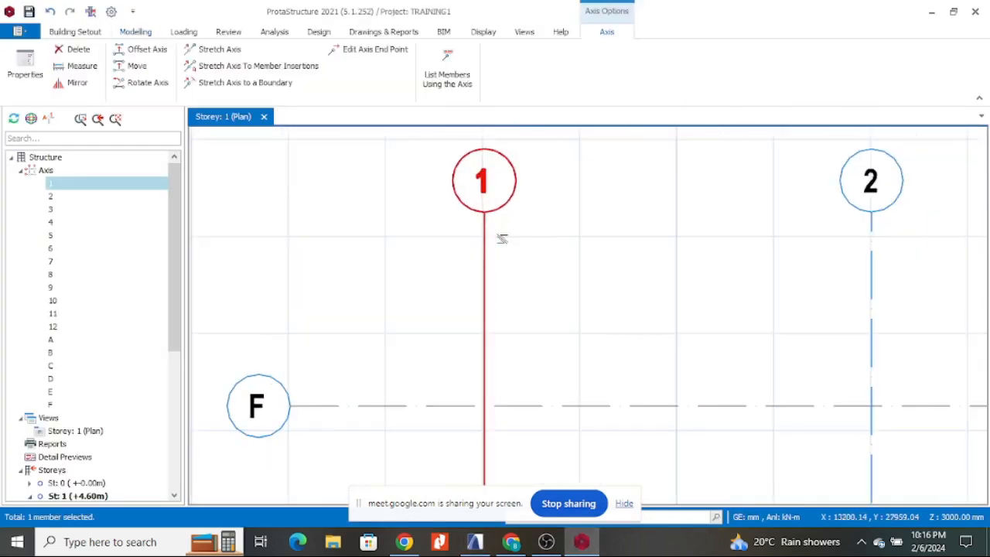
right_click(484, 242)
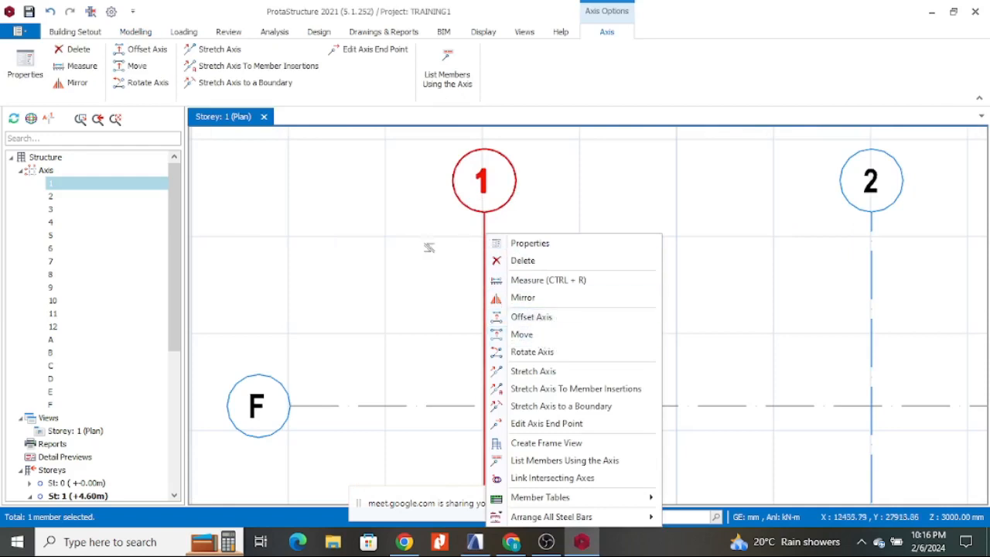
left_click(552, 322)
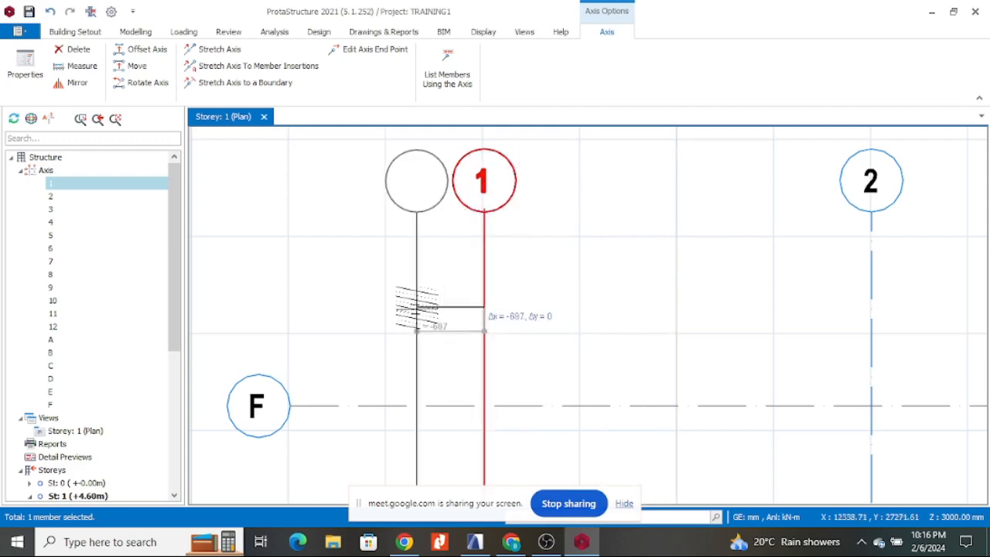
key("Tab")
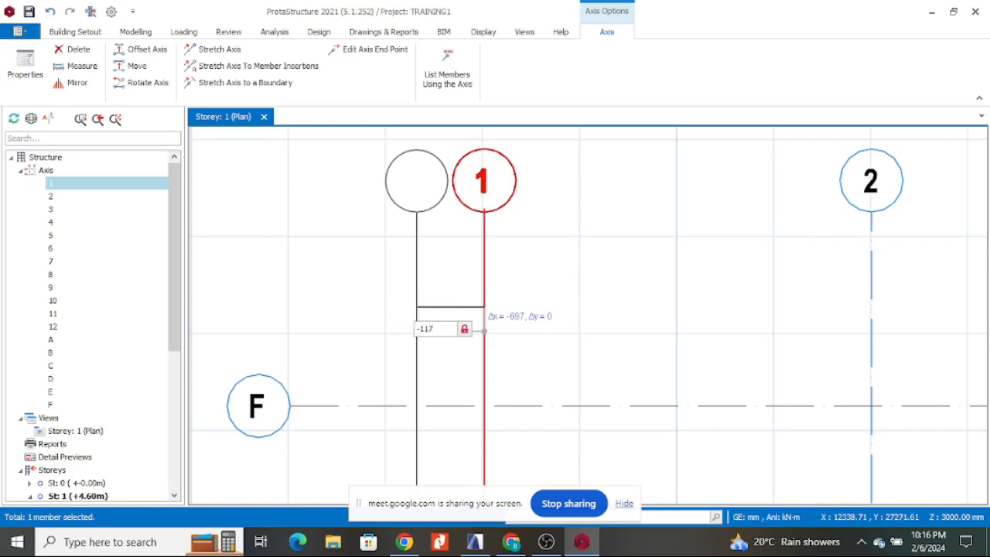
key("Return")
key("Escape")
key("Escape")
scroll(495, 300, "up", 1)
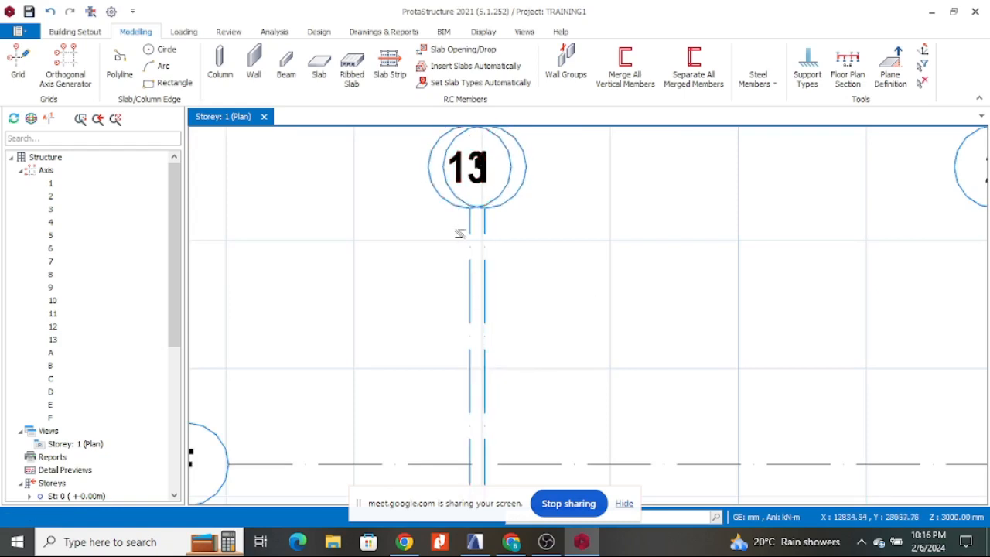
- Turn off the visibility code and the end bubbles of axis 13, the offset axis beside axis 1
left_click(469, 285)
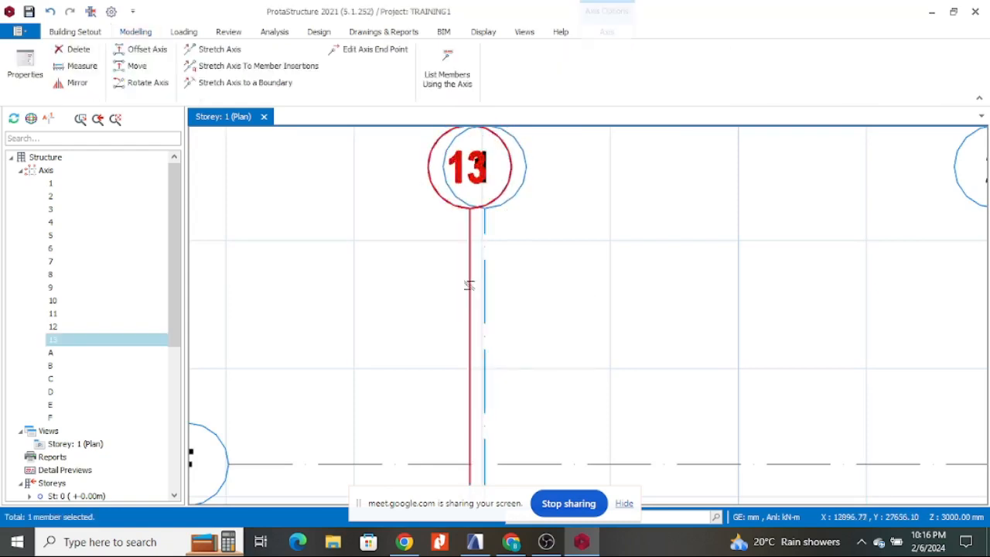
right_click(469, 288)
left_click(514, 10)
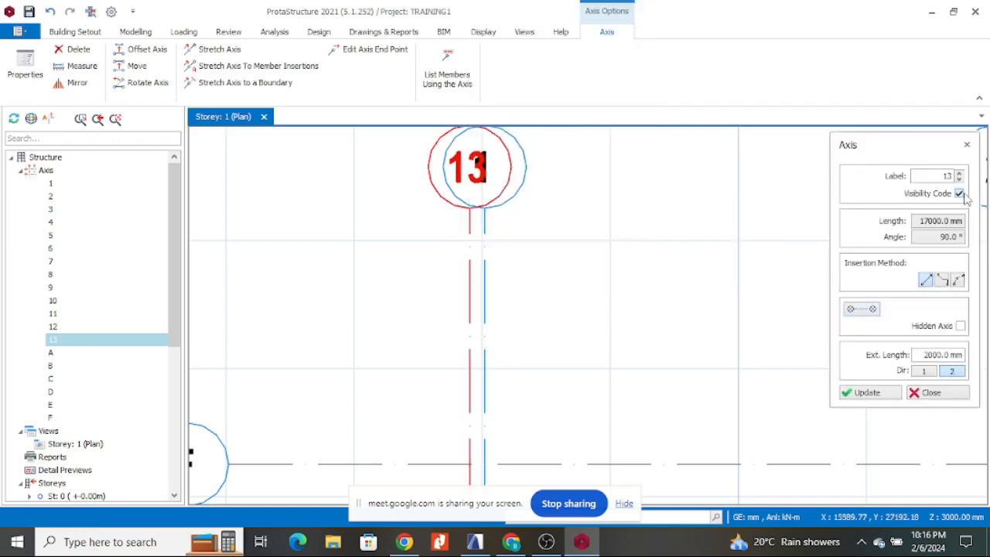
left_click(961, 194)
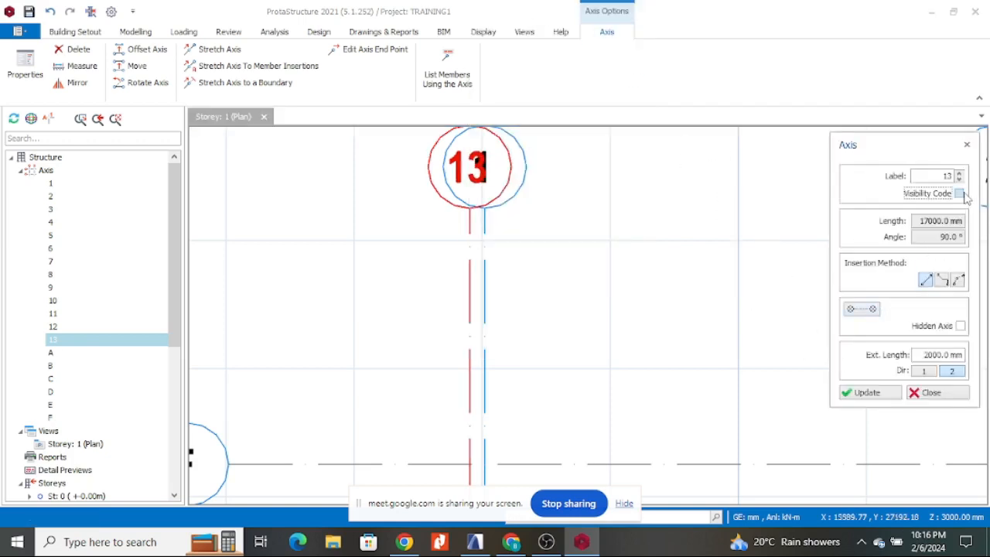
left_click(875, 311)
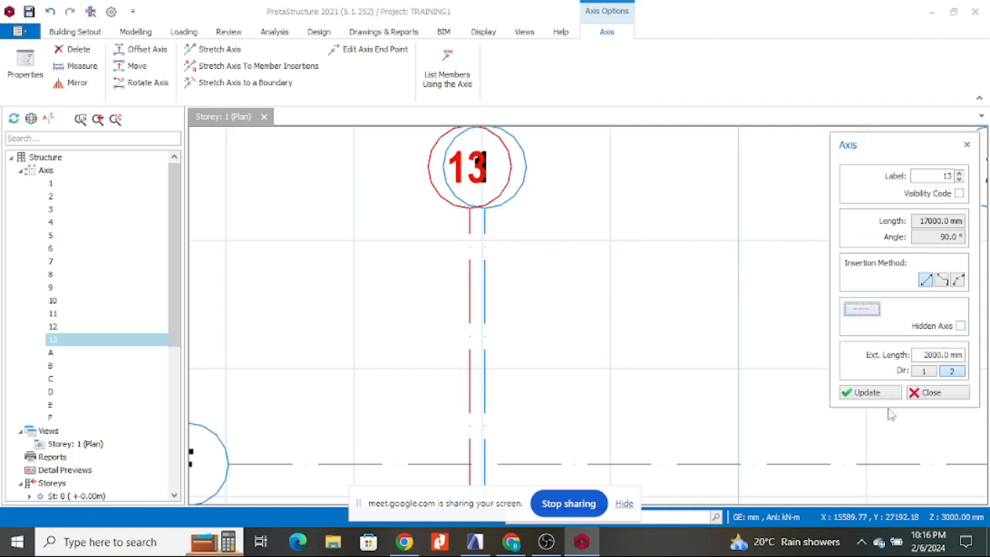
left_click(871, 394)
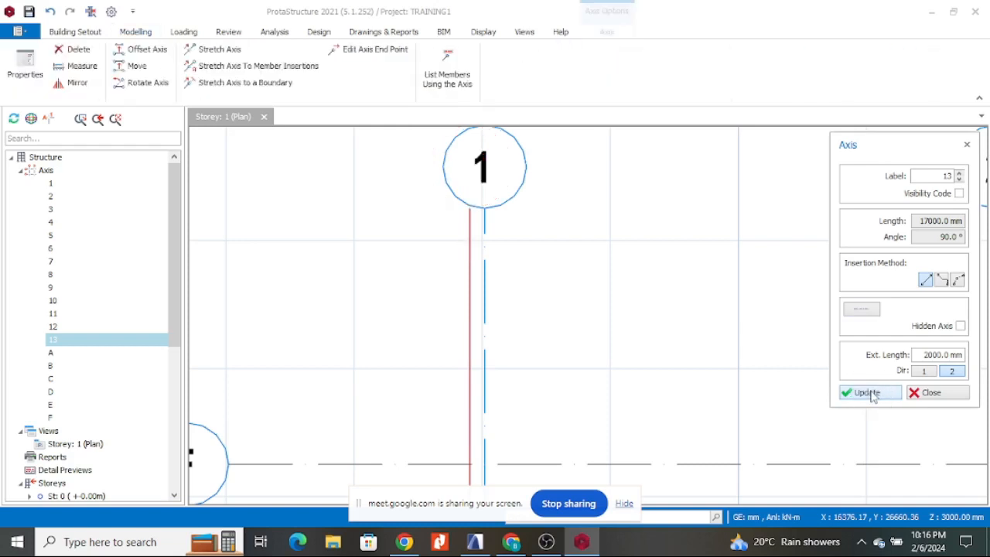
left_click(946, 396)
scroll(491, 283, "down", 3)
scroll(498, 240, "up", 5)
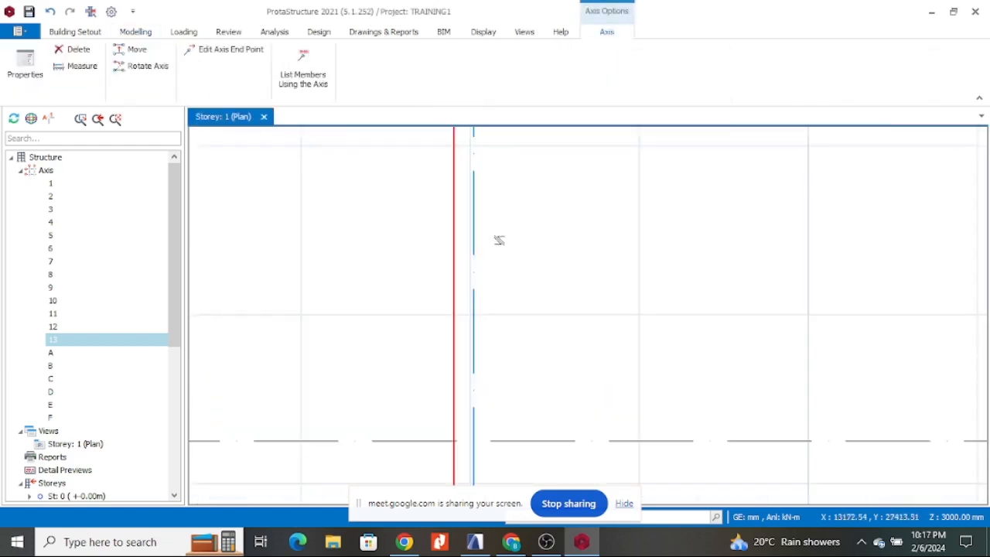
key("Escape")
- Examine the bubble-less offset axis beside axis 1 near its upper end and within the whole grid
scroll(507, 278, "down", 3)
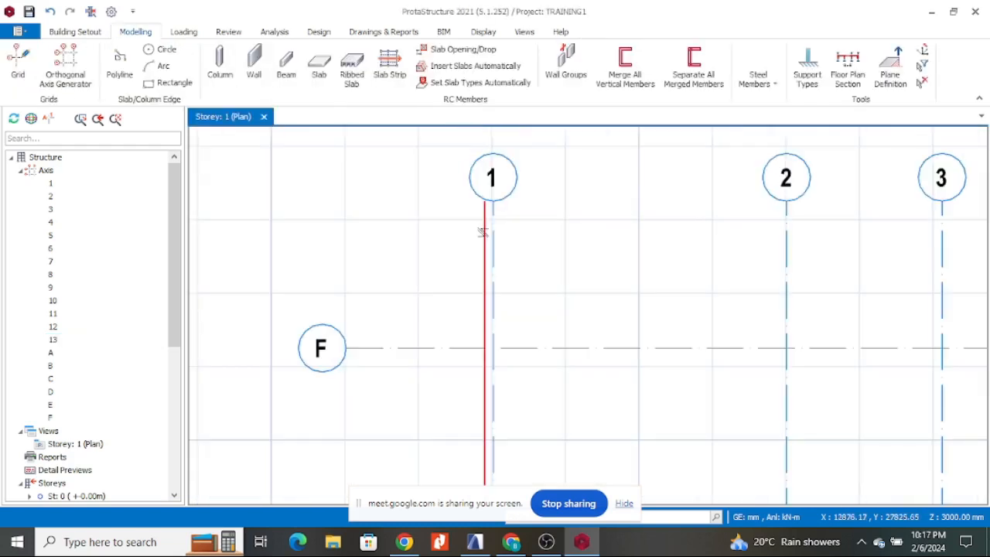
left_click(484, 232)
scroll(466, 367, "up", 3)
scroll(501, 389, "down", 4)
scroll(486, 318, "up", 2)
key("Escape")
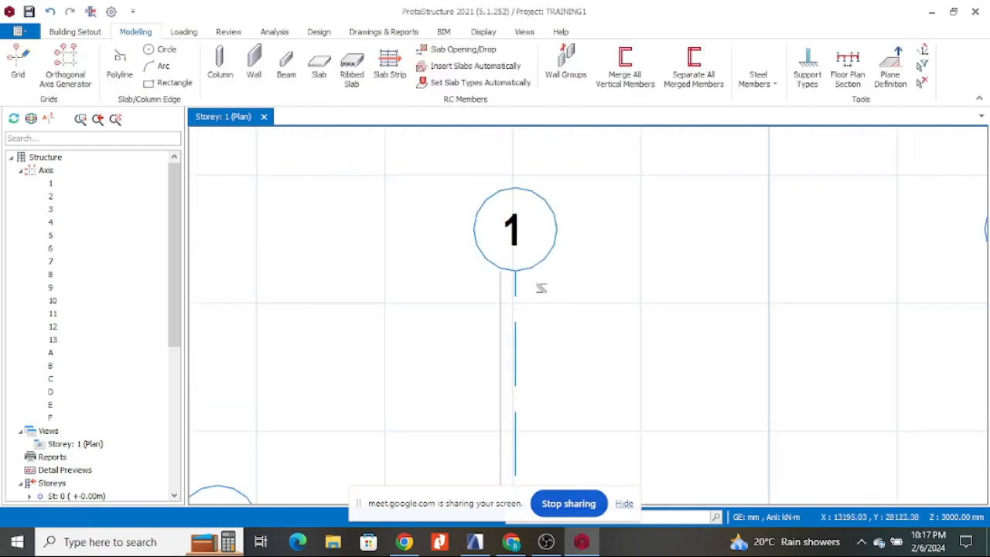
scroll(502, 304, "down", 3)
scroll(528, 309, "up", 4)
scroll(526, 294, "down", 2)
scroll(528, 337, "down", 6)
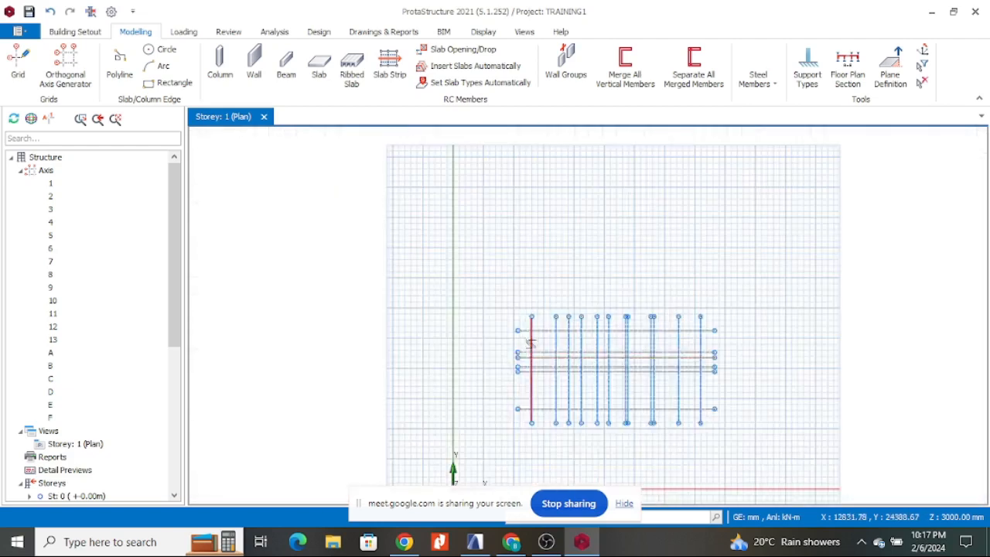
- Switch to ARCHICAD and measure the distance along axis A from axis 1 to inclined axis 1a at the corner column
left_click(474, 541)
scroll(493, 355, "down", 6)
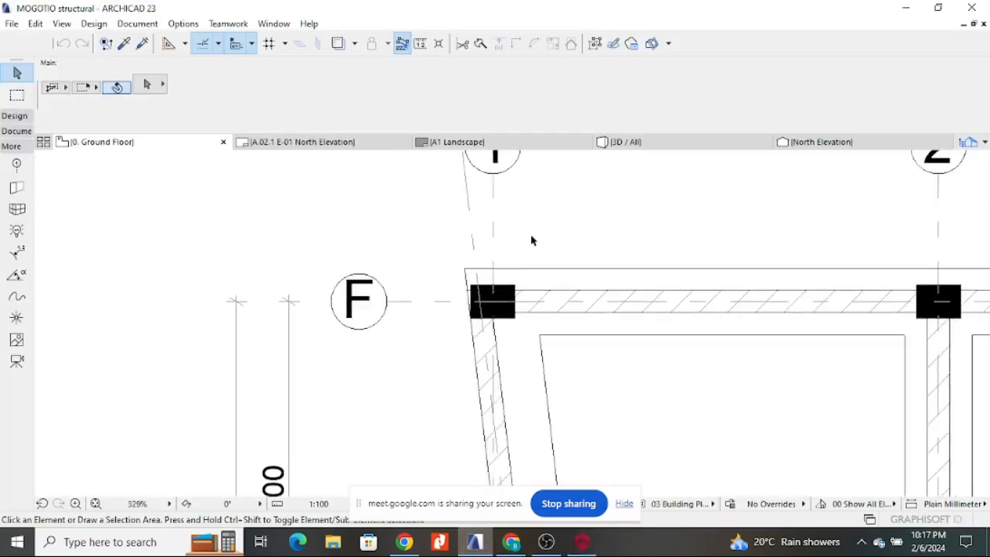
scroll(518, 421, "up", 3)
scroll(518, 422, "up", 4)
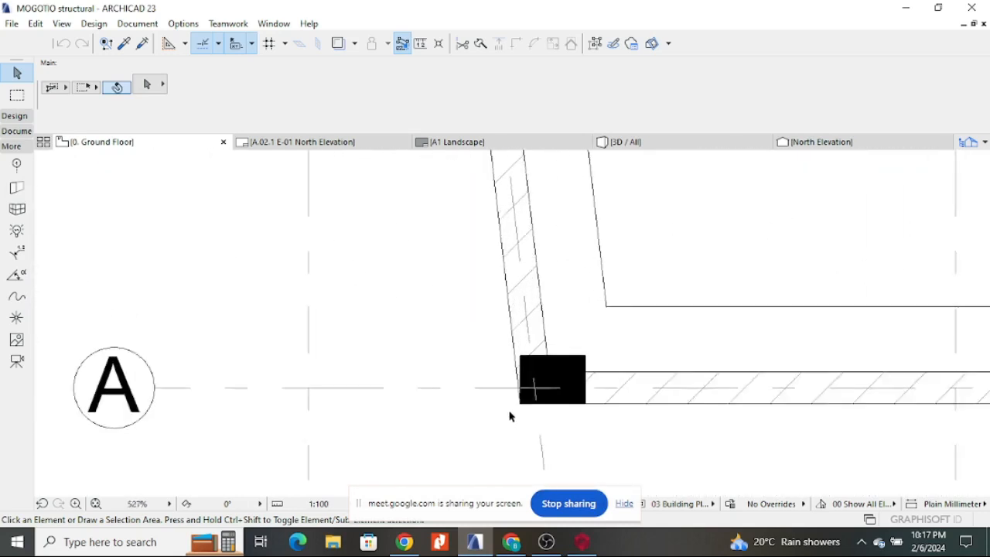
scroll(402, 417, "down", 2)
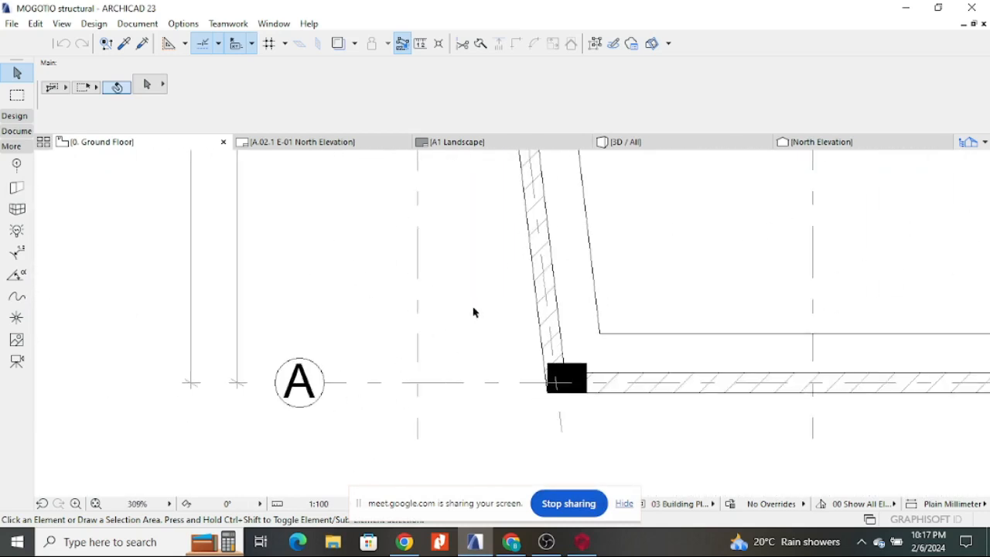
left_click(420, 44)
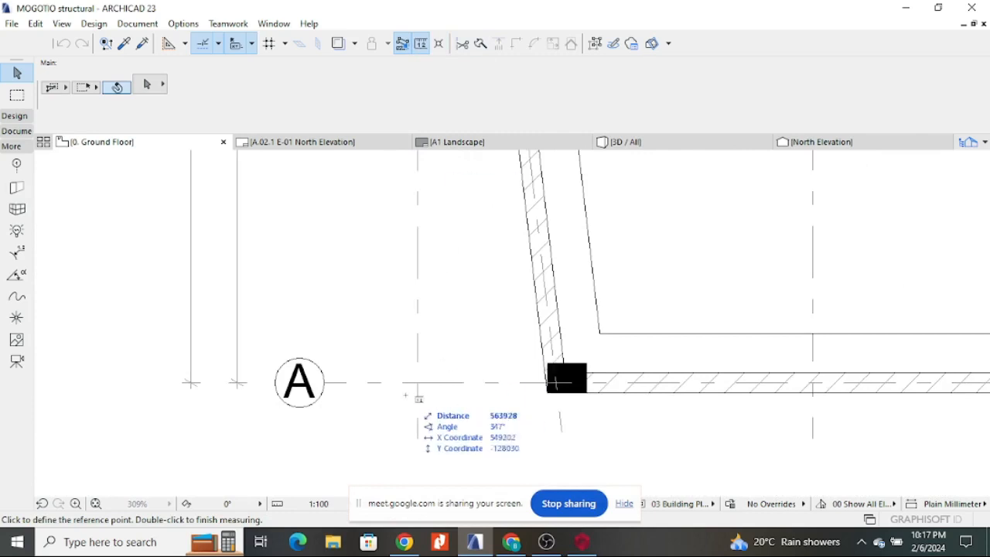
scroll(421, 396, "up", 2)
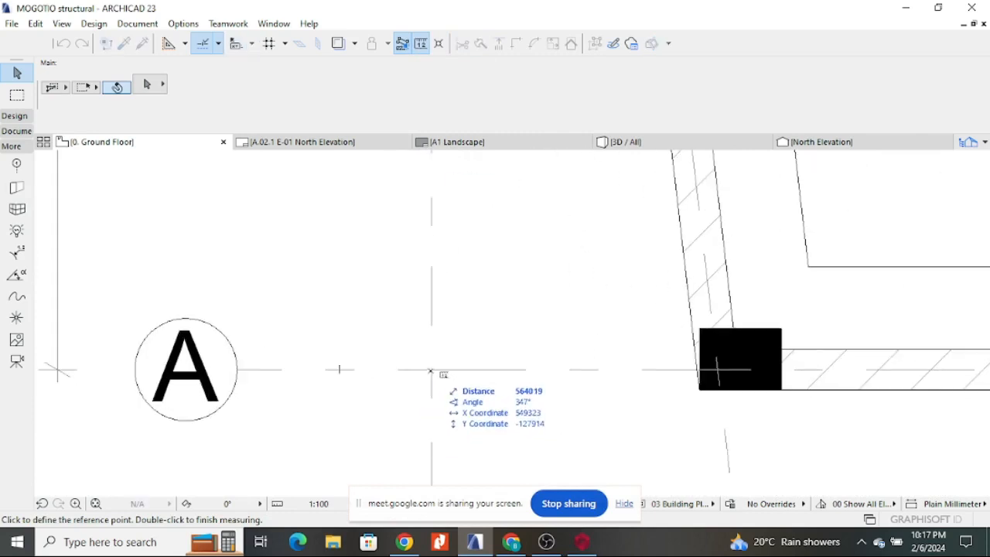
left_click(431, 371)
scroll(698, 379, "up", 3)
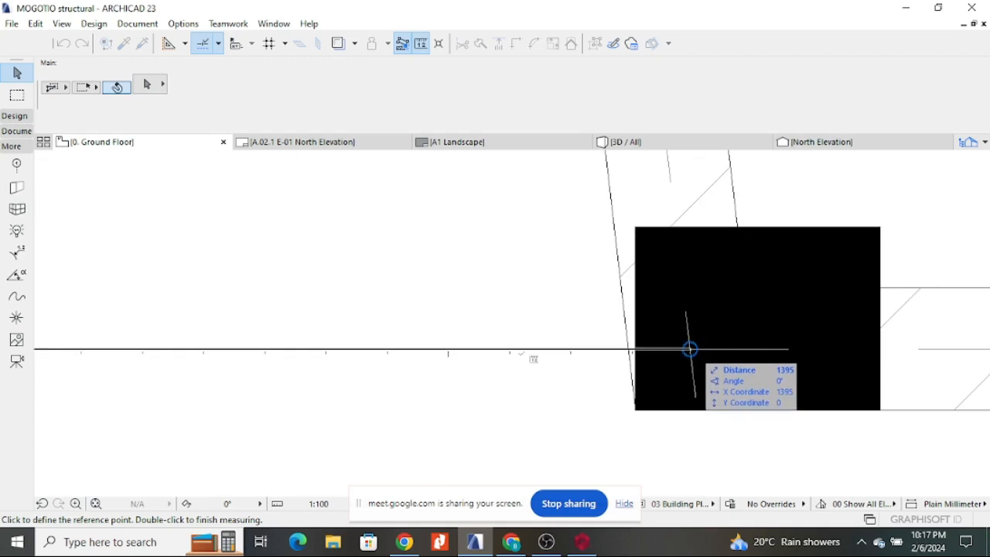
key("Escape")
scroll(526, 453, "down", 3)
- View axis 1 in ProtaStructure, and return to ARCHICAD to examine the upper end of inclined axis 1a and its angle marker
left_click(593, 549)
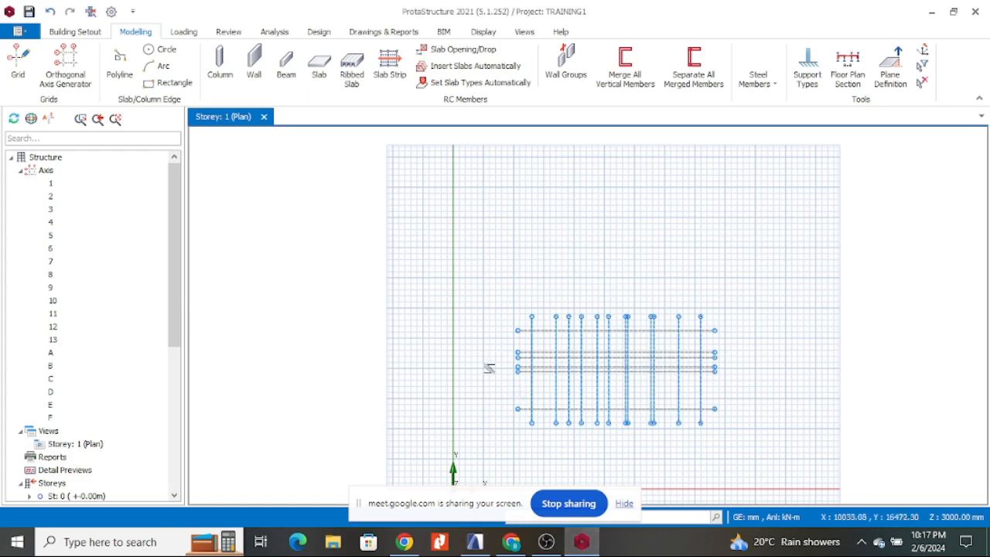
scroll(501, 377, "up", 3)
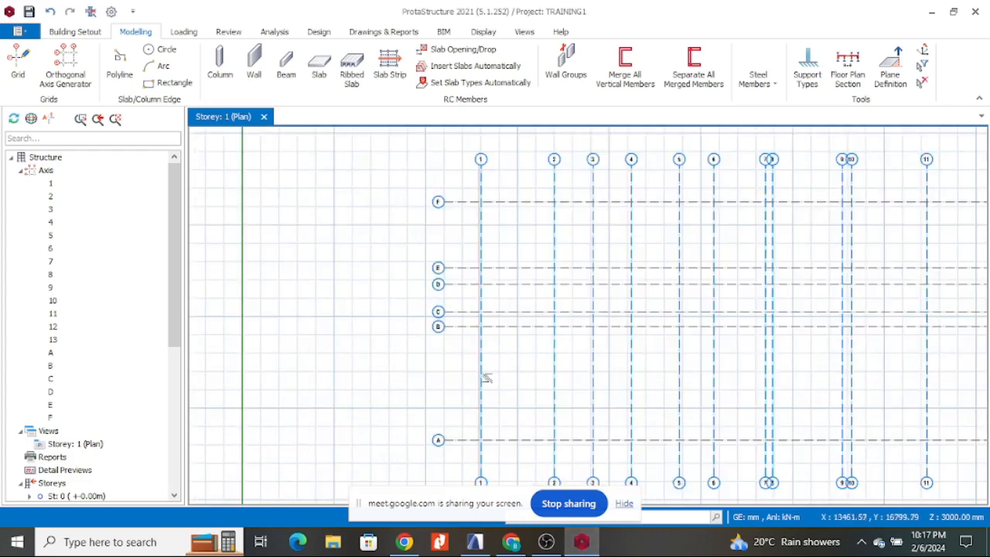
left_click(474, 546)
scroll(536, 382, "down", 5)
scroll(489, 279, "up", 4)
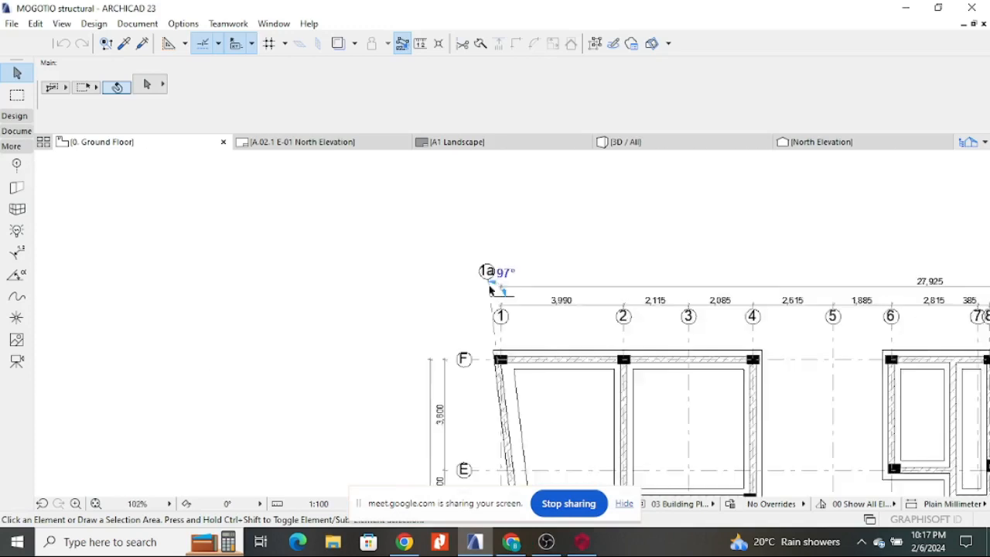
scroll(515, 279, "down", 5)
- Switch to ProtaStructure and offset axis 1 by 1395 mm to create a parallel axis towards axis 2
left_click(581, 542)
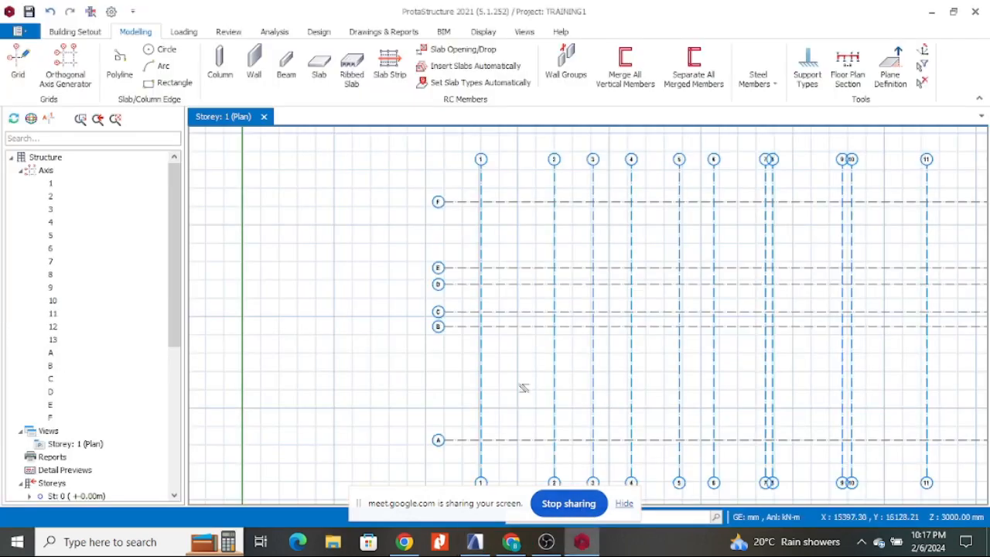
scroll(482, 379, "up", 4)
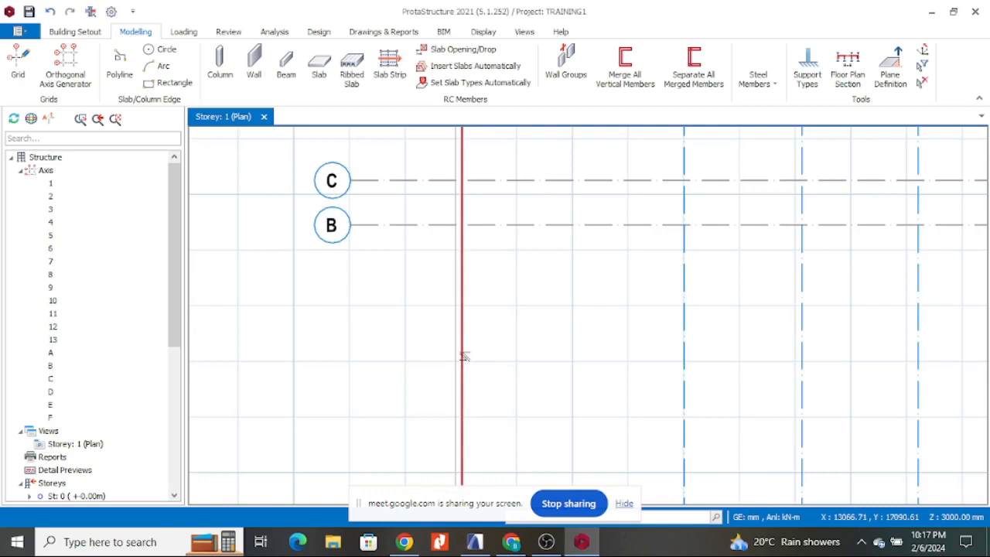
right_click(465, 356)
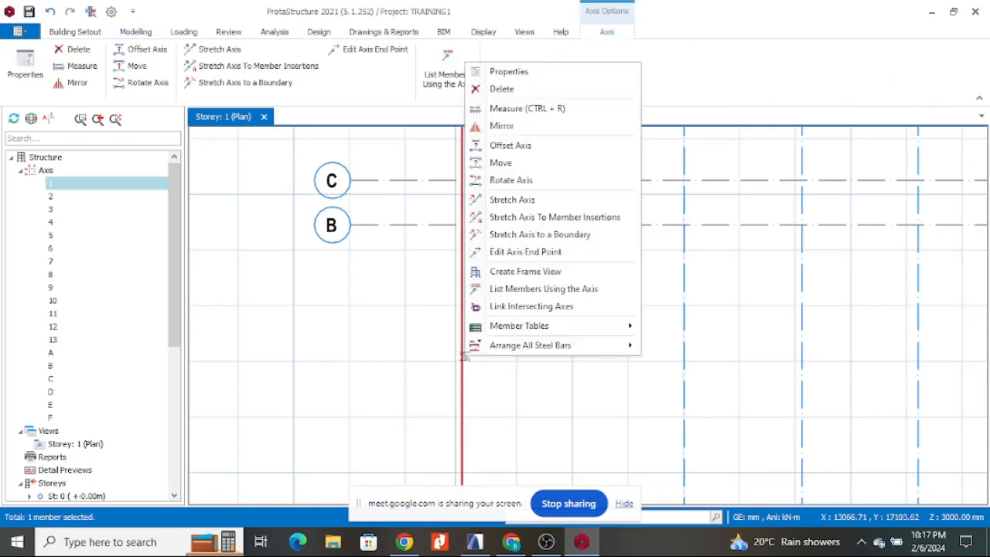
left_click(529, 147)
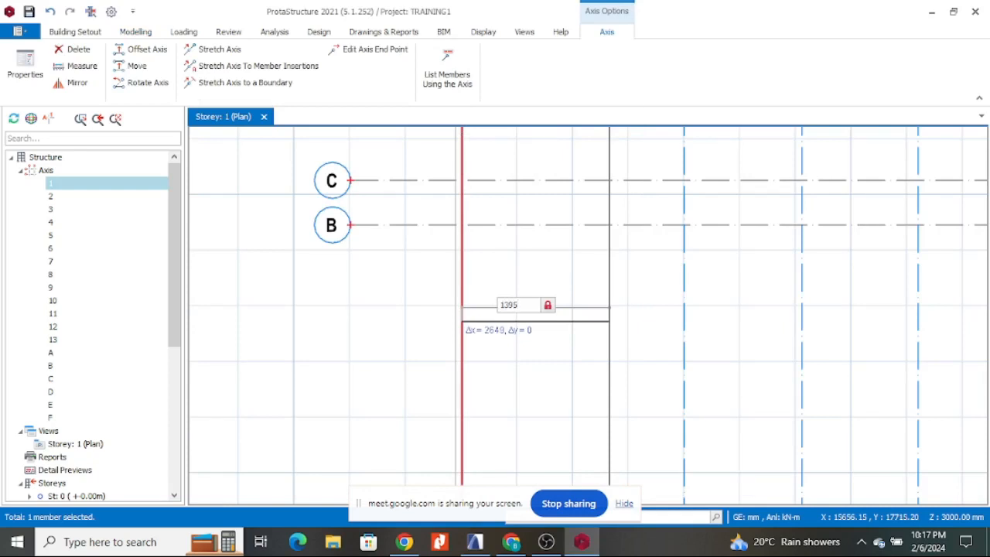
key("Return")
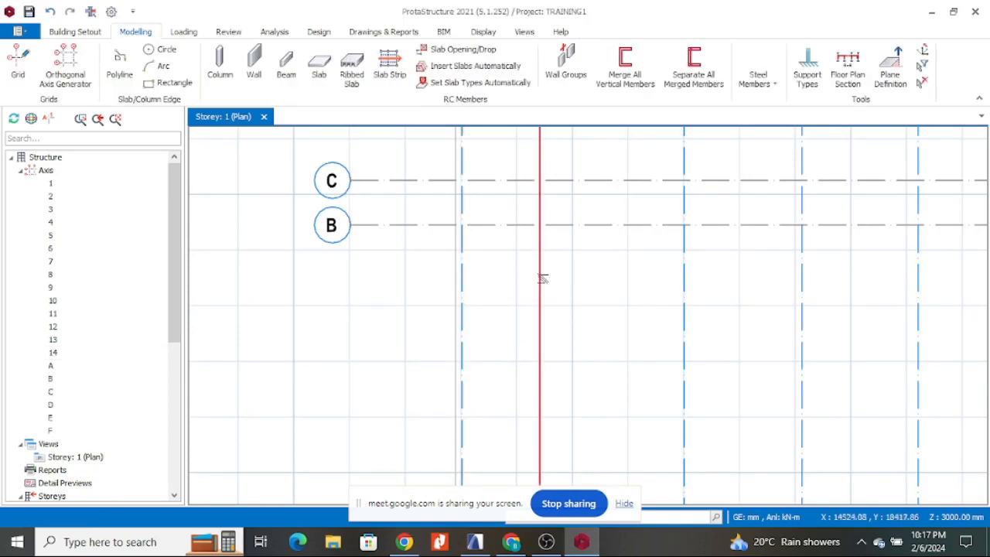
- Turn off the visibility code and the end bubbles of axis 14, the offset axis between axes 1 and 2
left_click(543, 279)
right_click(543, 279)
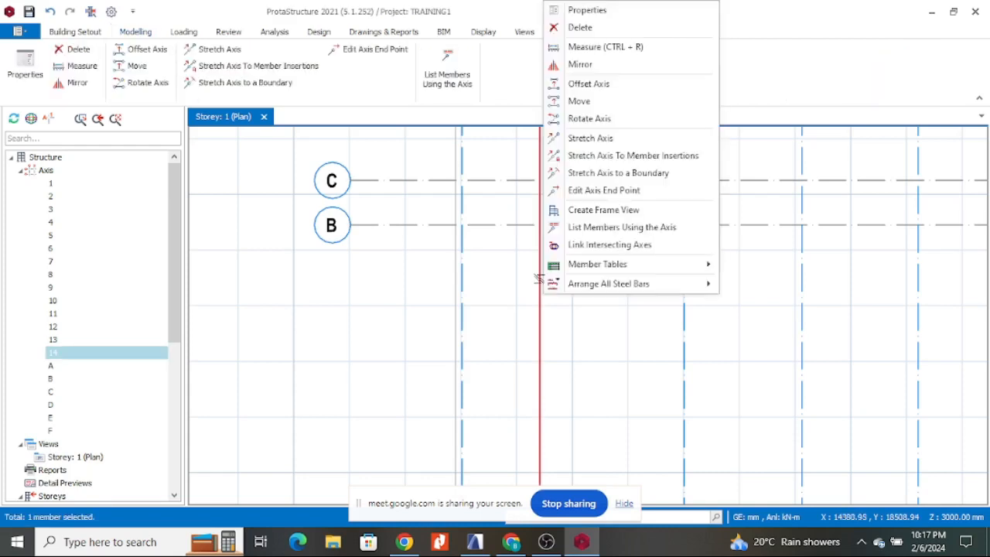
left_click(626, 11)
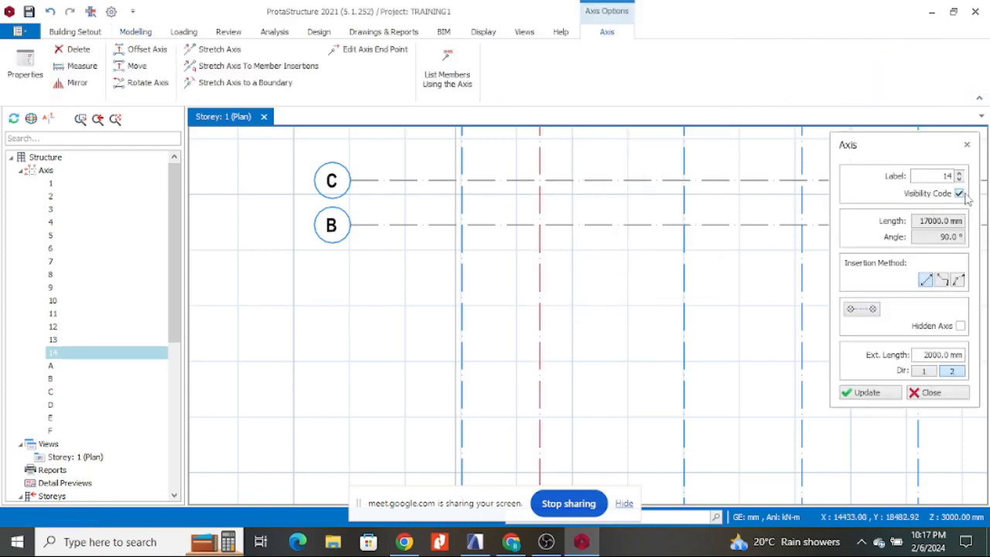
left_click(961, 194)
left_click(871, 312)
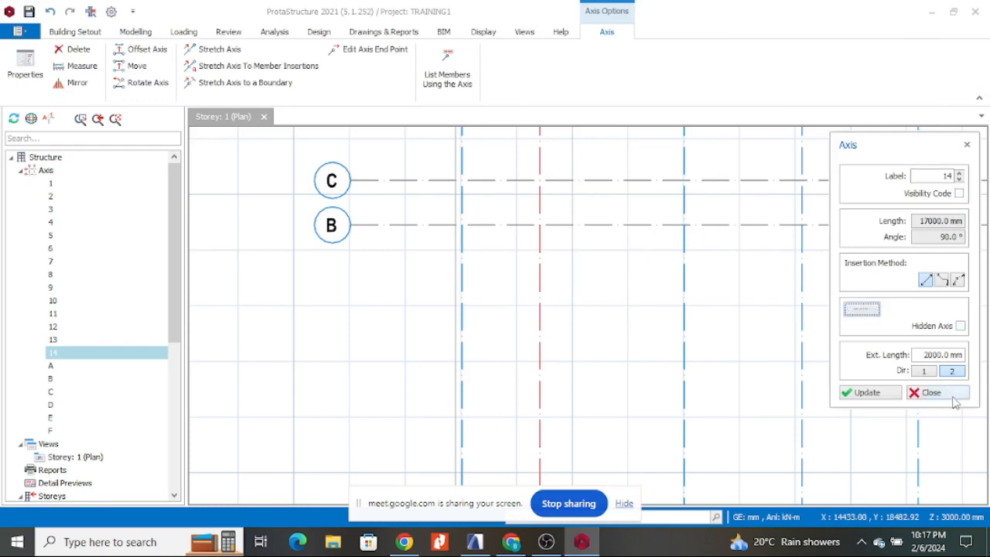
left_click(866, 392)
left_click(928, 393)
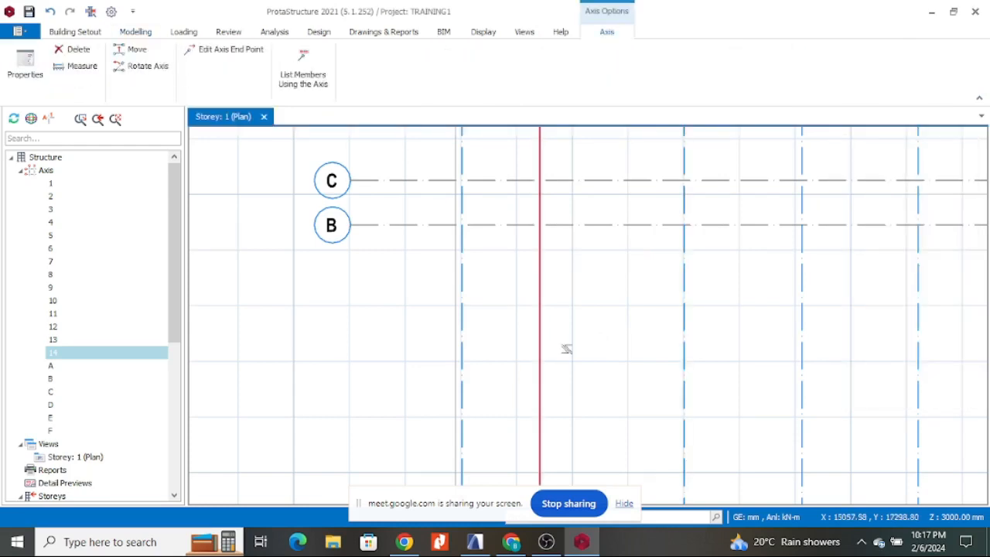
scroll(577, 330, "down", 3)
scroll(577, 329, "down", 2)
scroll(581, 233, "up", 5)
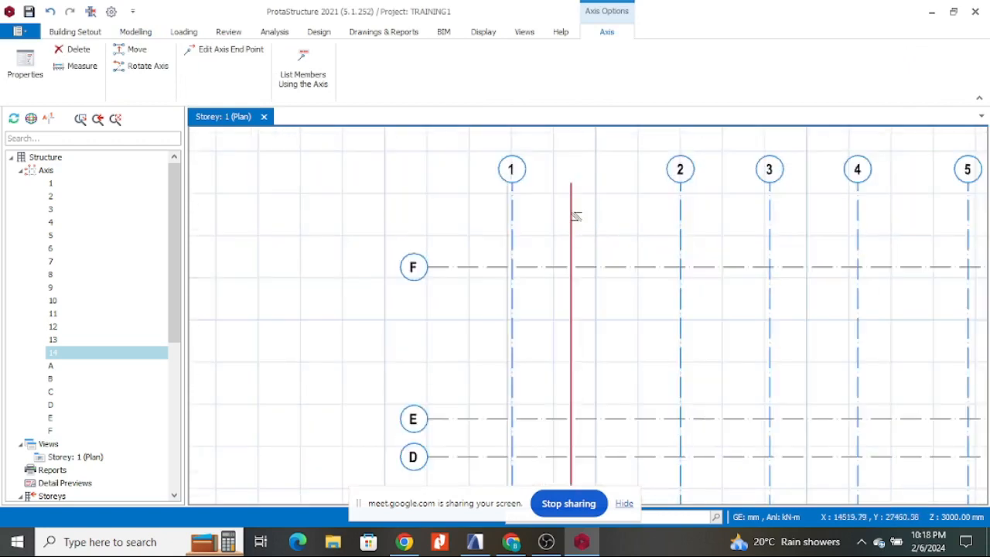
left_click(615, 212)
left_click(572, 204)
left_click(501, 212)
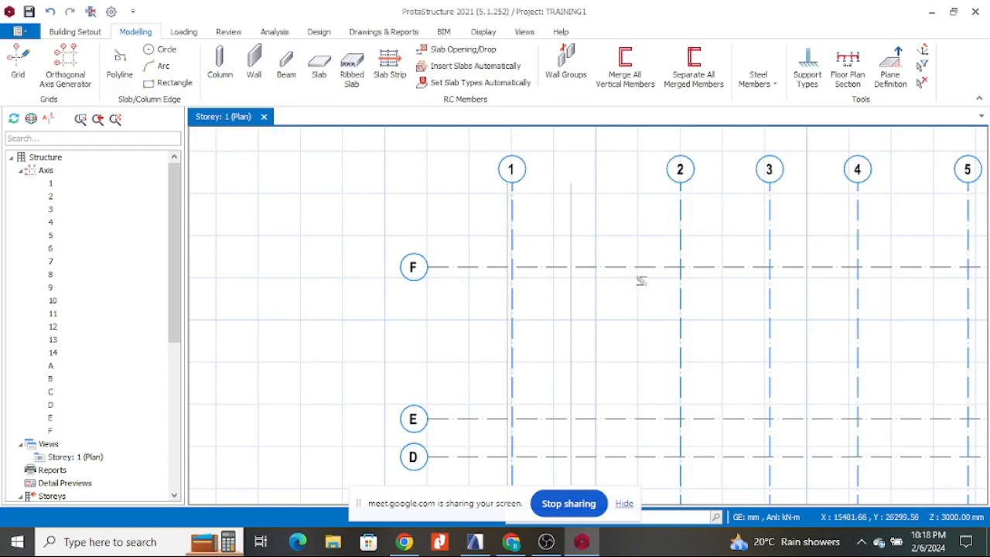
- Draw an inclined grid axis from axis F's intersection with the offset axis beside axis 1 to axis A's intersection with the 1395 mm offset axis
left_click(18, 64)
scroll(502, 273, "up", 5)
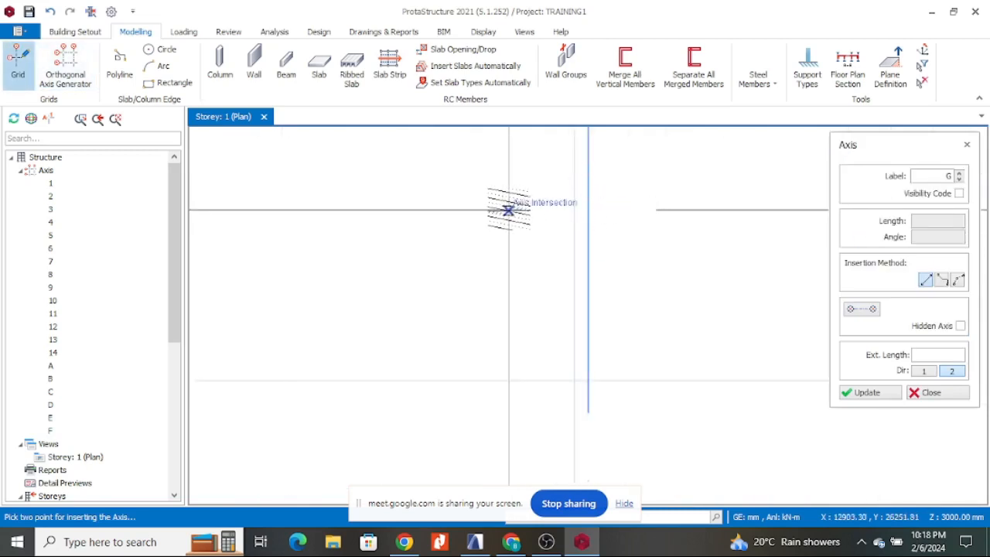
left_click(508, 209)
scroll(507, 252, "down", 5)
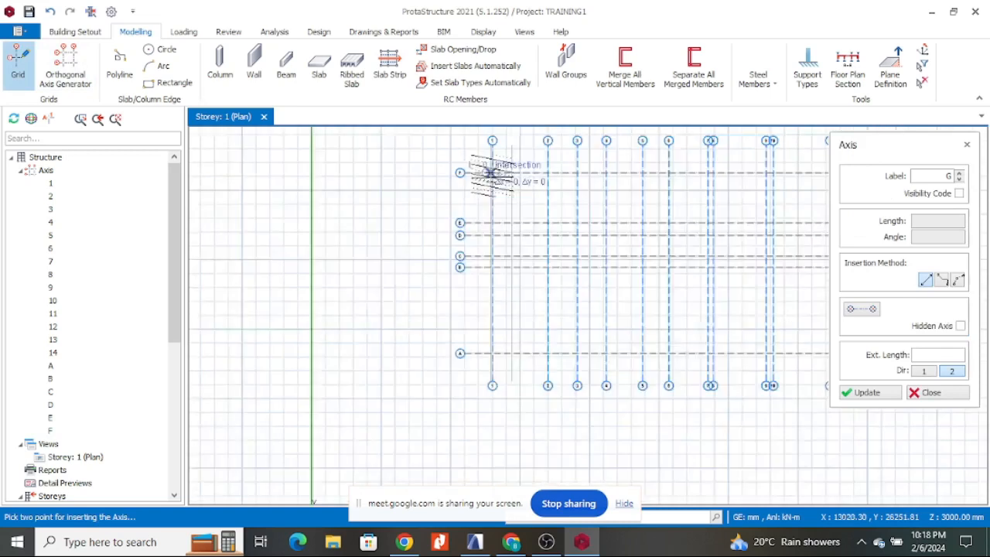
scroll(503, 329, "up", 6)
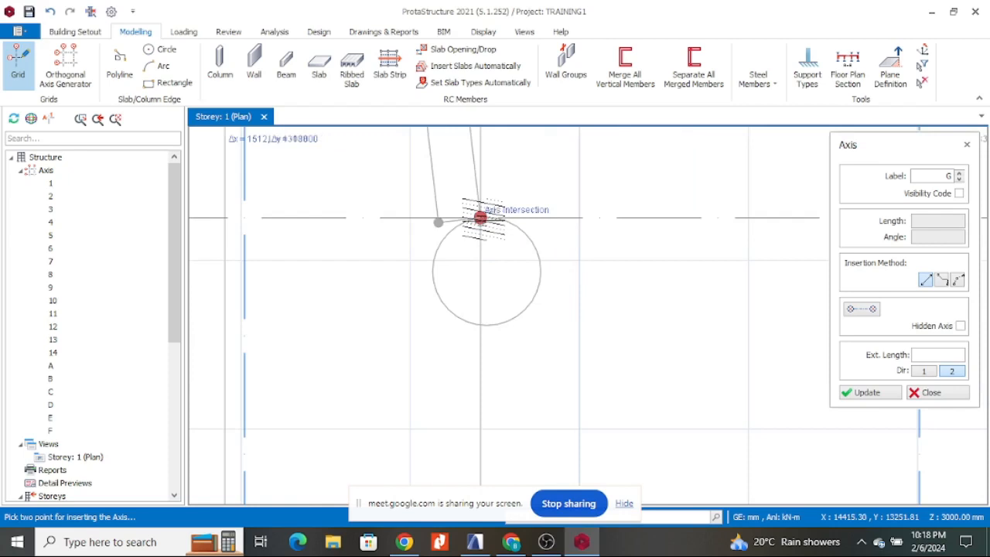
left_click(481, 218)
scroll(502, 248, "down", 6)
scroll(539, 317, "up", 4)
scroll(534, 332, "down", 3)
key("Escape")
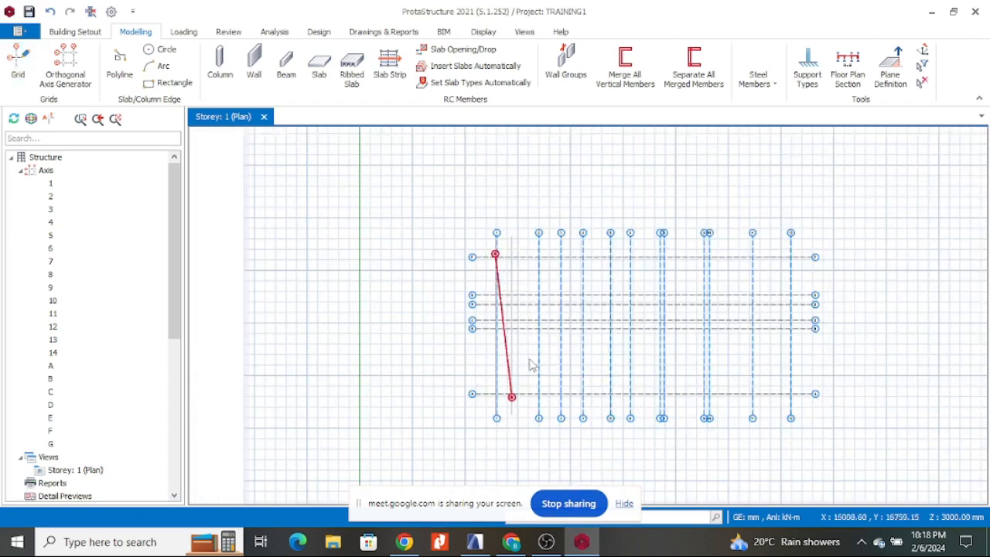
scroll(515, 348, "up", 3)
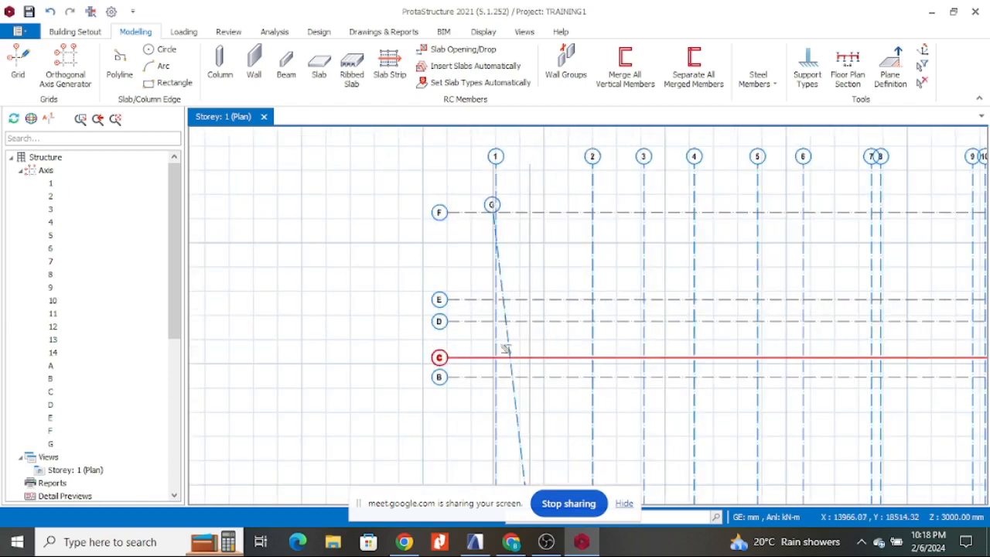
middle_click_drag(523, 438, 519, 393)
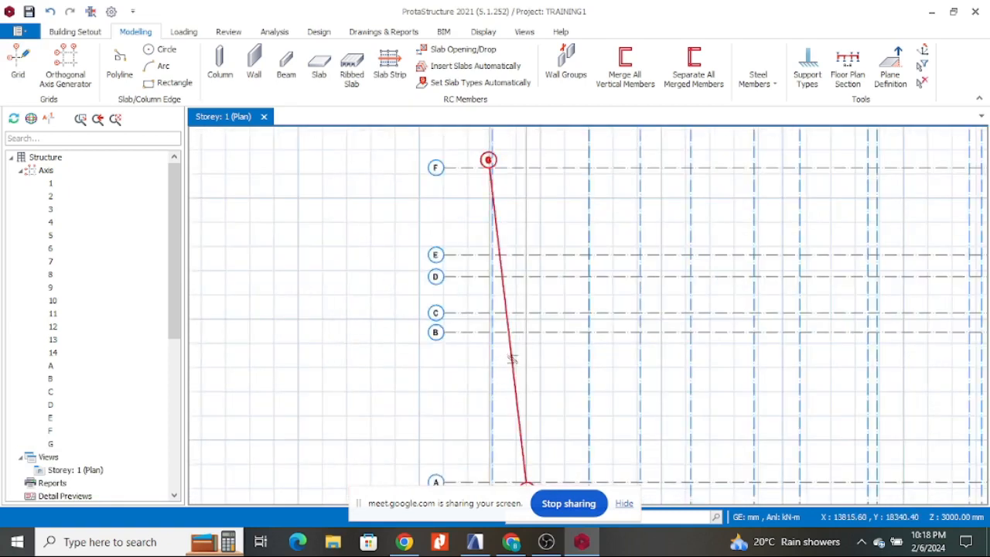
- Stretch the upper end of the inclined axis beyond axis F to above the axis 1 bubble
left_click(511, 357)
right_click(512, 356)
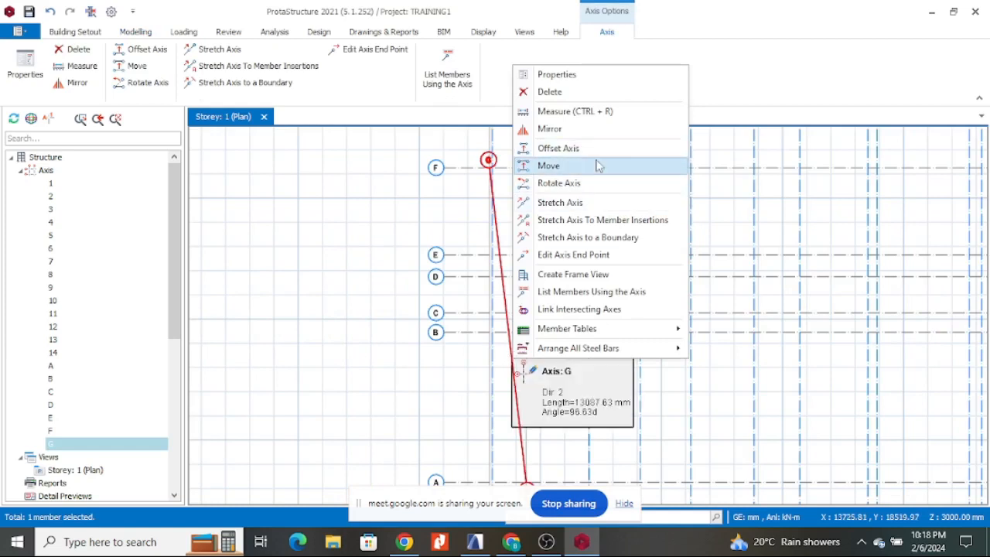
left_click(585, 204)
scroll(488, 185, "up", 4)
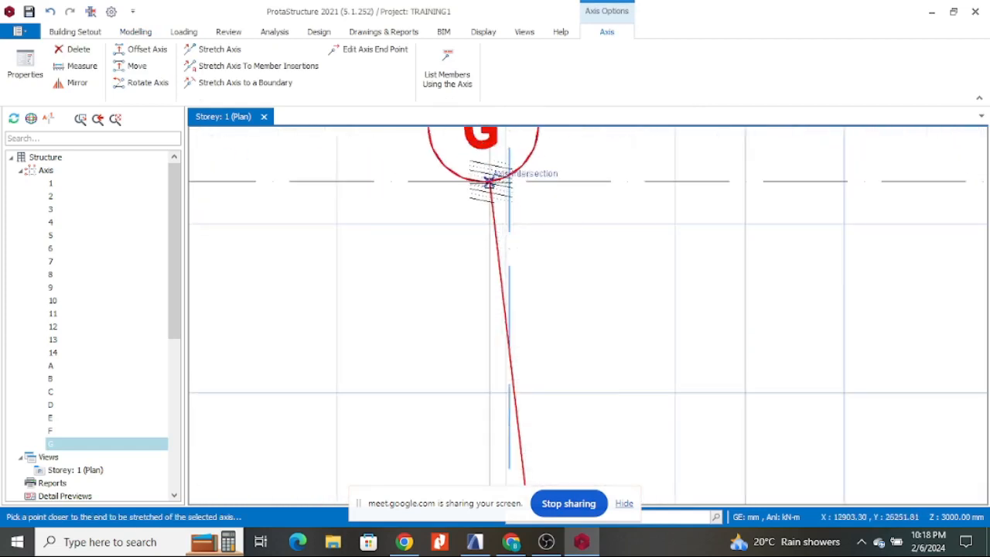
scroll(515, 353, "down", 5)
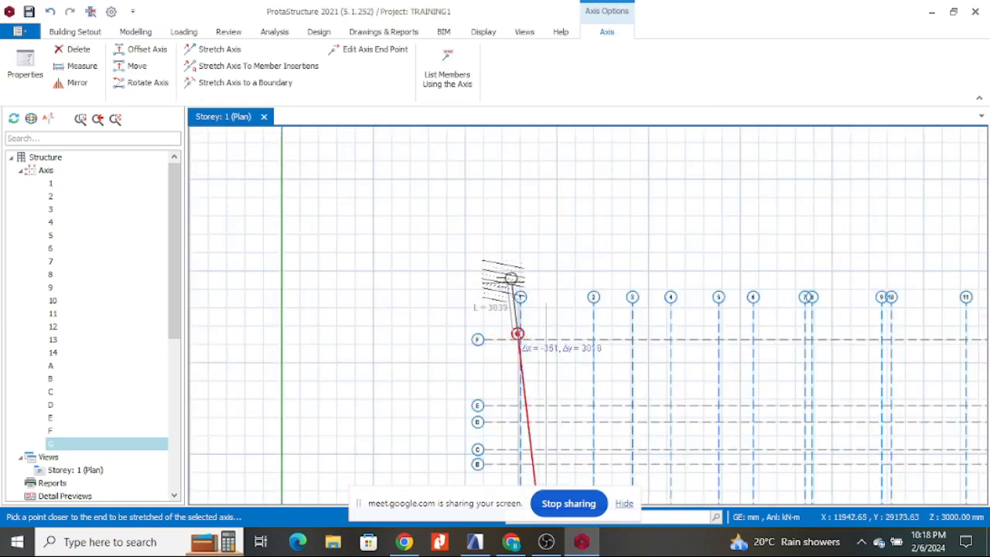
left_click(509, 250)
scroll(538, 233, "down", 5)
scroll(541, 352, "up", 4)
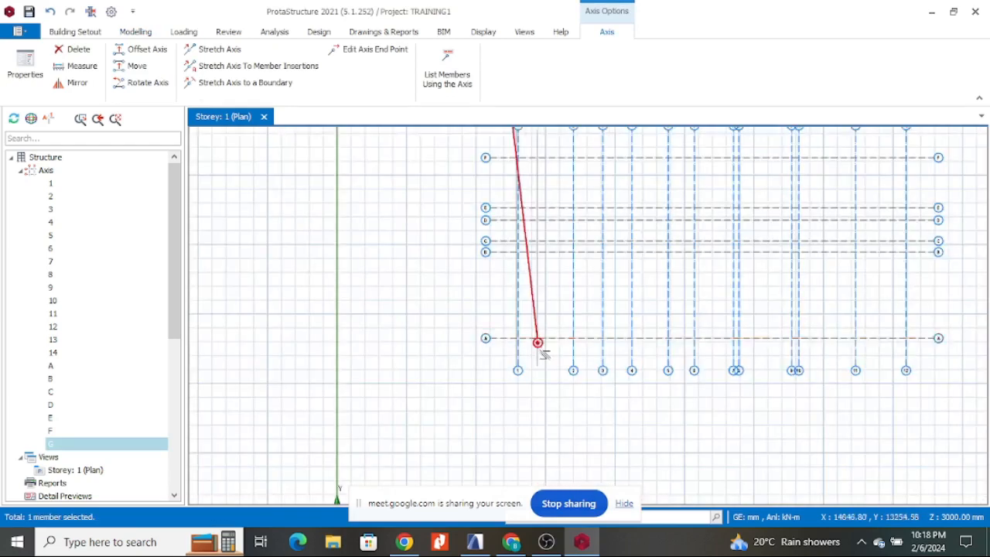
- Stretch the lower end of the inclined axis past axis A to below the bubbles of the vertical axes
scroll(544, 354, "up", 3)
right_click(512, 249)
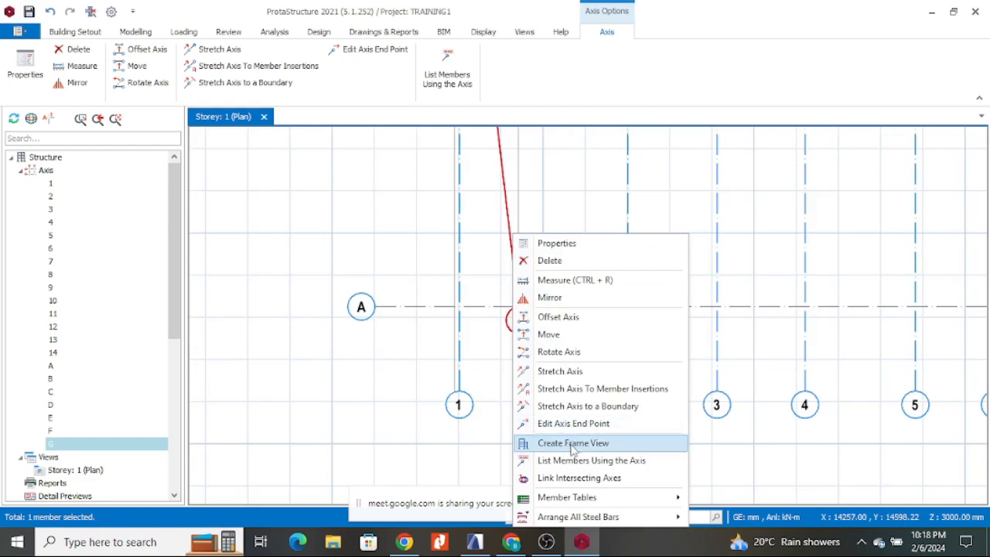
left_click(560, 372)
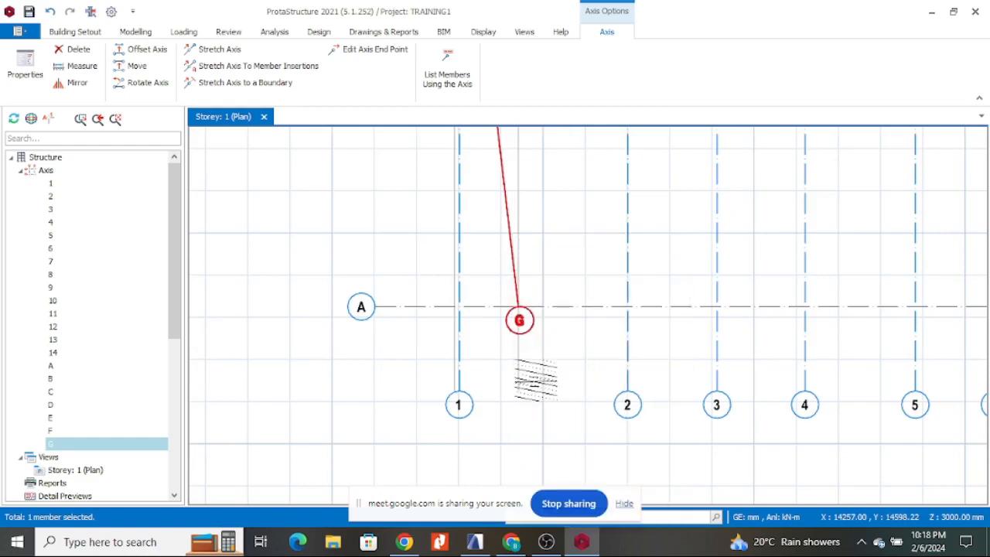
left_click(517, 305)
left_click(535, 444)
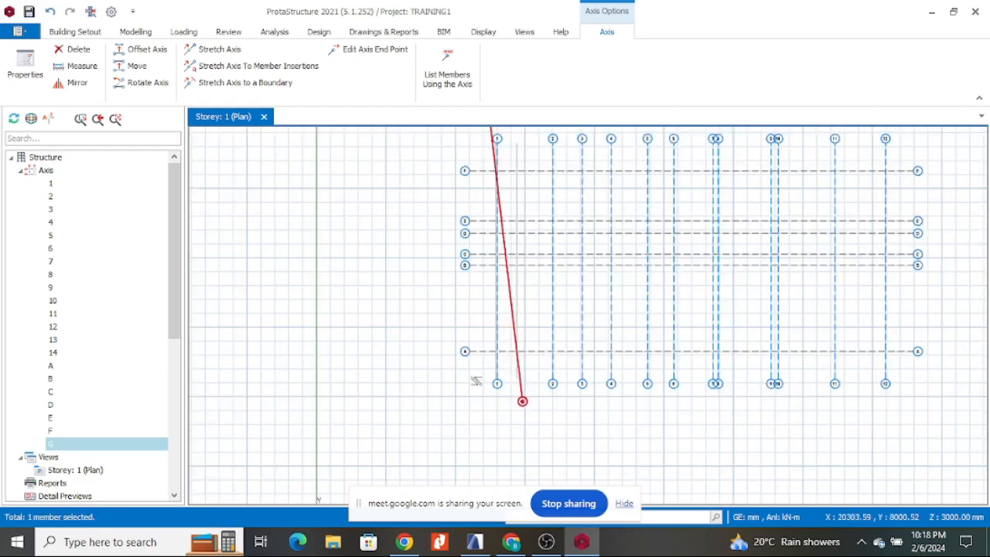
key("Escape")
- View the grid's axis 12 end, inspect inclined axis 11a beside axis 12 in ARCHICAD, and return to the ProtaStructure grid
scroll(463, 382, "down", 1)
scroll(540, 344, "up", 3)
scroll(487, 346, "down", 5)
scroll(675, 328, "up", 1)
scroll(636, 263, "up", 3)
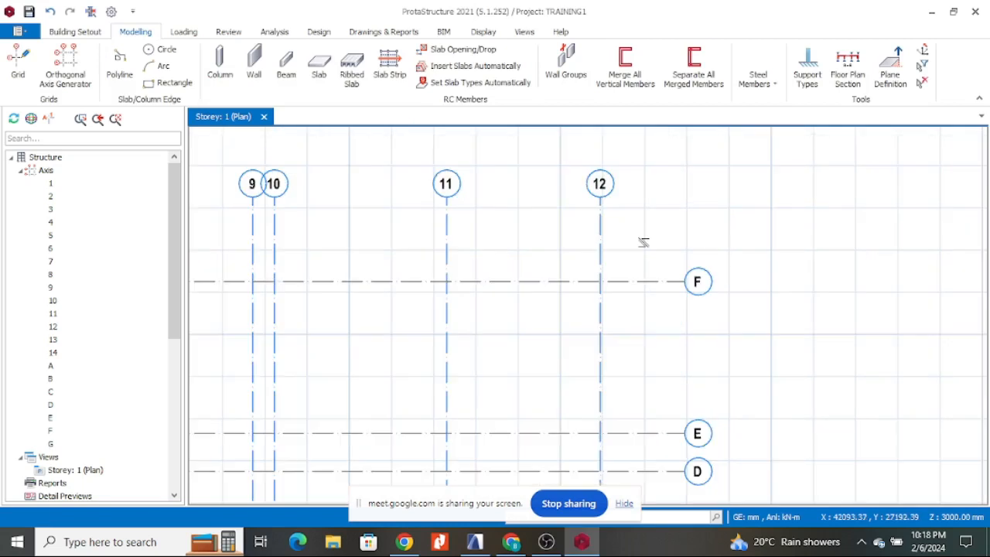
left_click(474, 541)
scroll(628, 232, "up", 9)
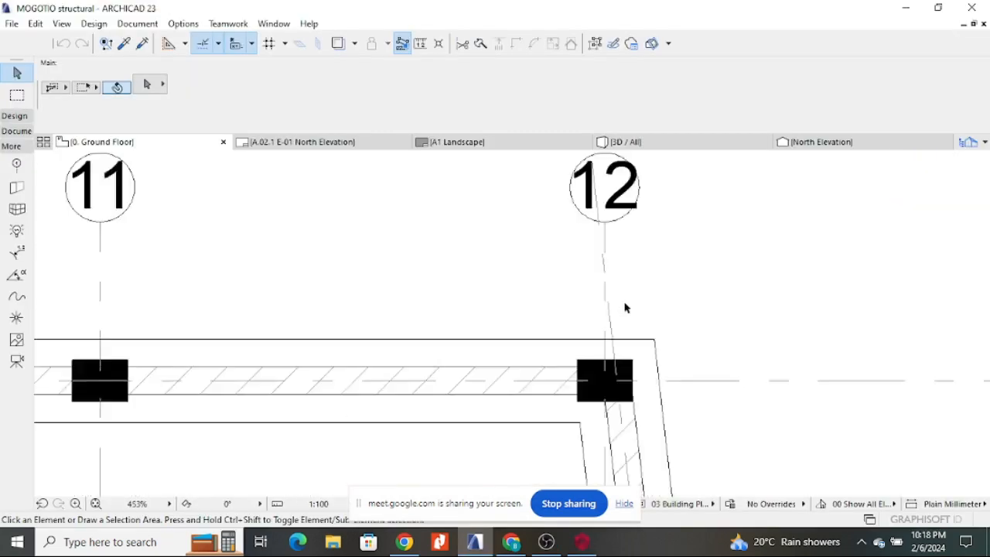
scroll(528, 335, "down", 1)
left_click(420, 45)
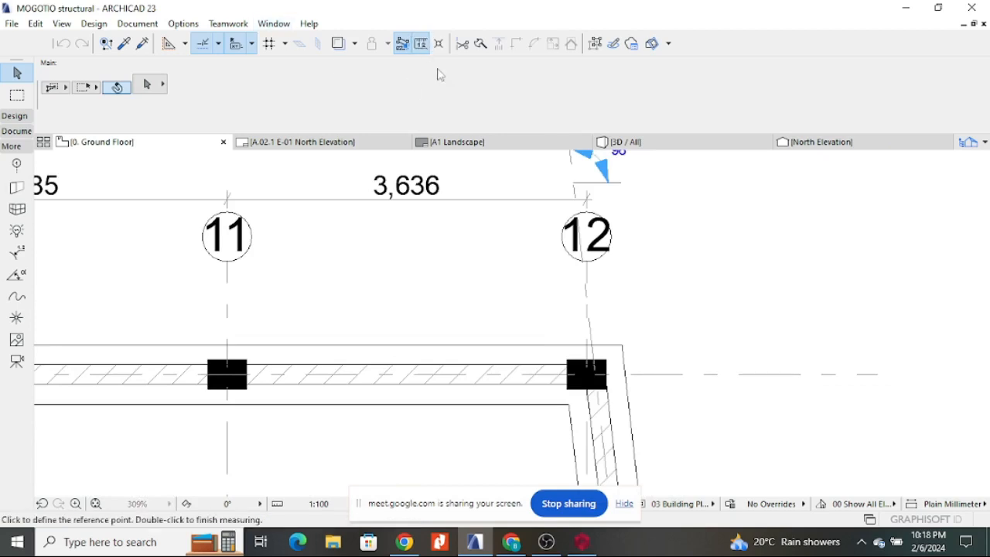
scroll(586, 374, "up", 4)
scroll(574, 360, "down", 5)
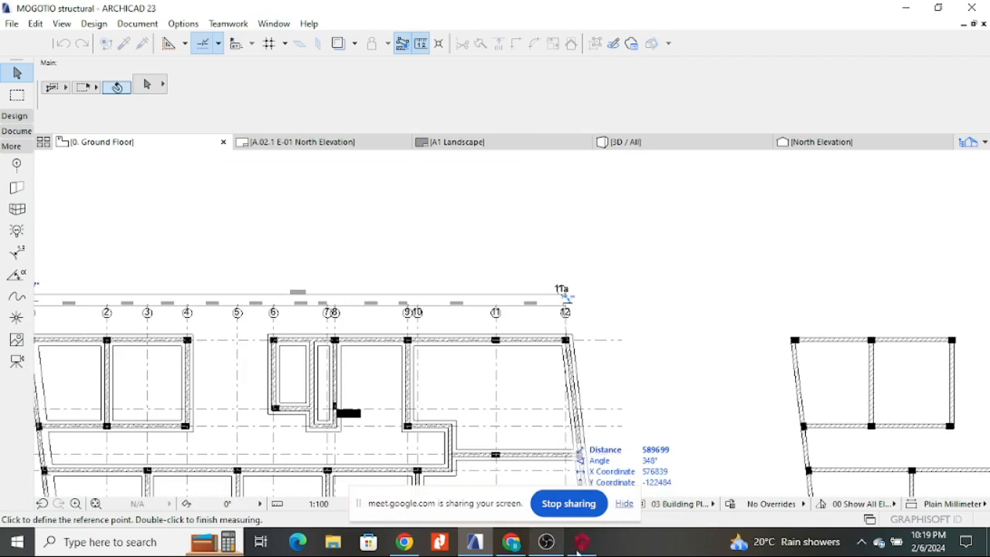
left_click(582, 541)
scroll(506, 338, "down", 6)
scroll(444, 328, "up", 1)
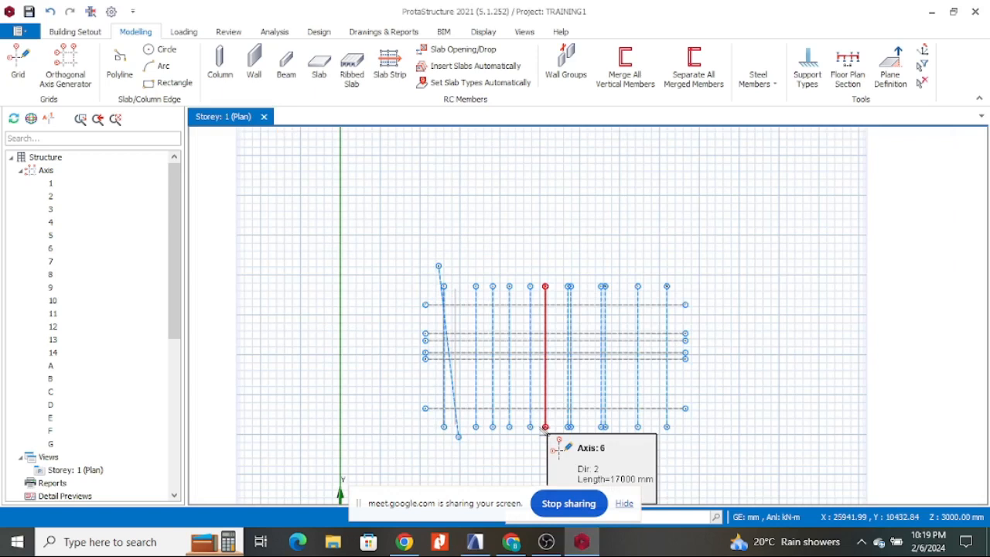
- Switch to ARCHICAD and examine the angle marker at the upper end of inclined axis 1a
left_click(474, 542)
scroll(748, 399, "down", 2)
scroll(250, 332, "up", 4)
scroll(371, 276, "down", 4)
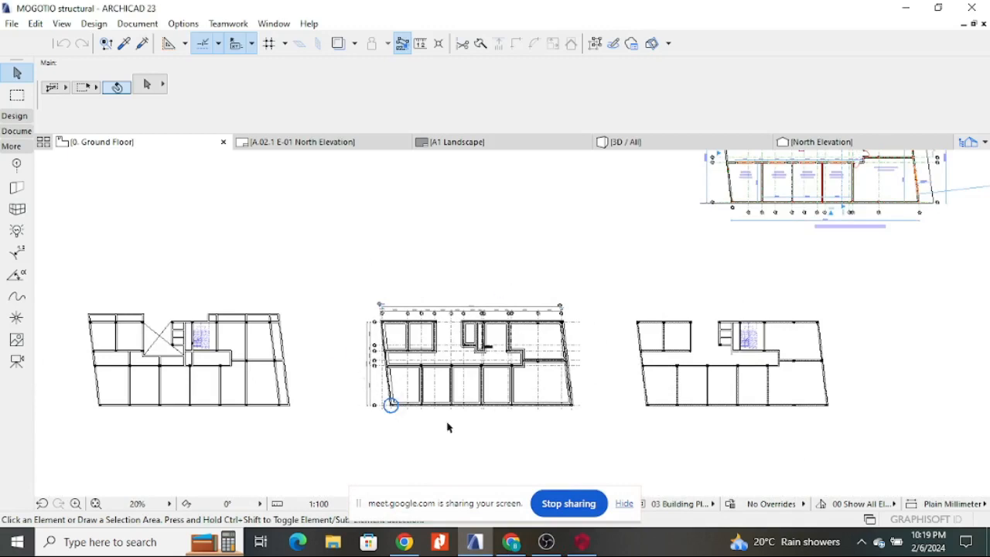
scroll(379, 323, "up", 8)
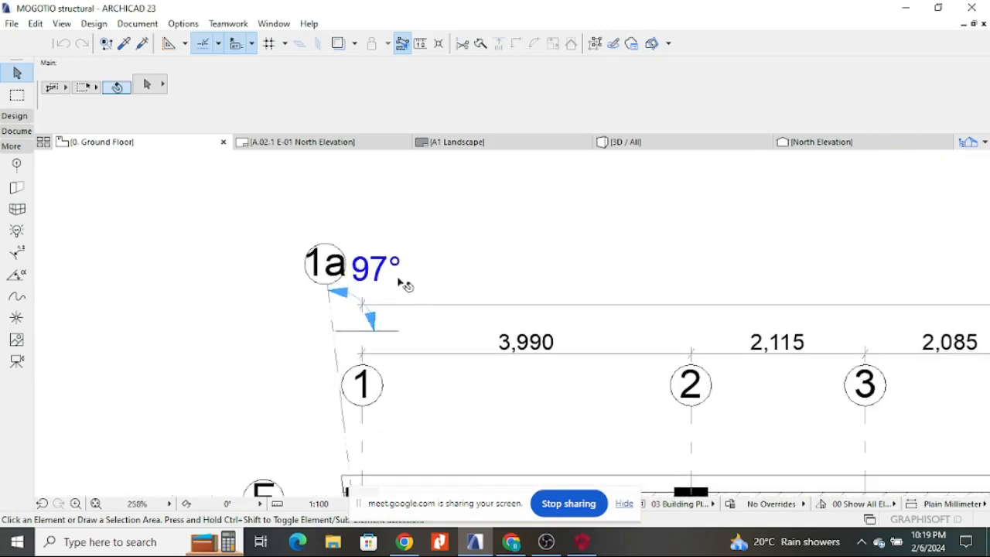
scroll(280, 325, "down", 6)
- Examine the angle marker of inclined axis 11a and its position relative to axis 12
scroll(618, 331, "up", 6)
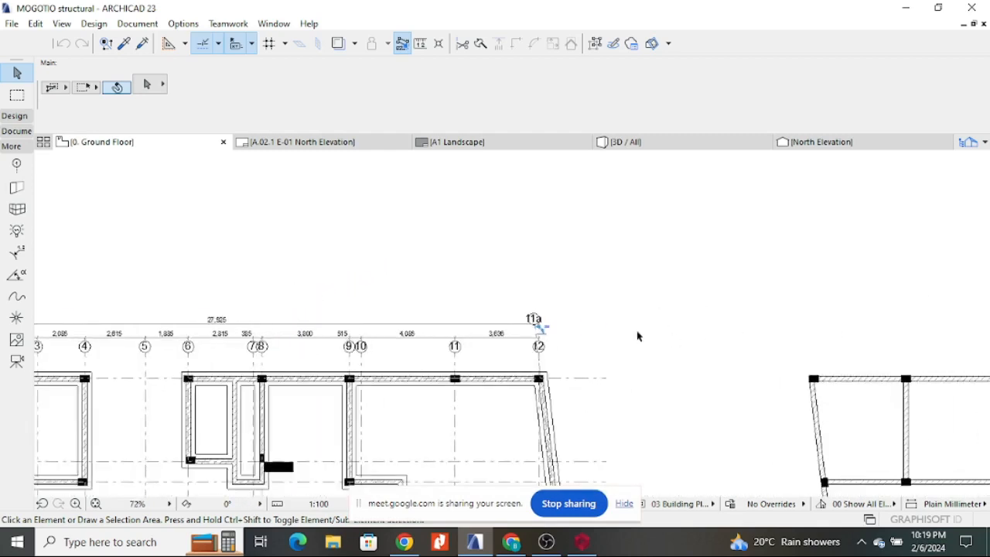
scroll(448, 327, "up", 2)
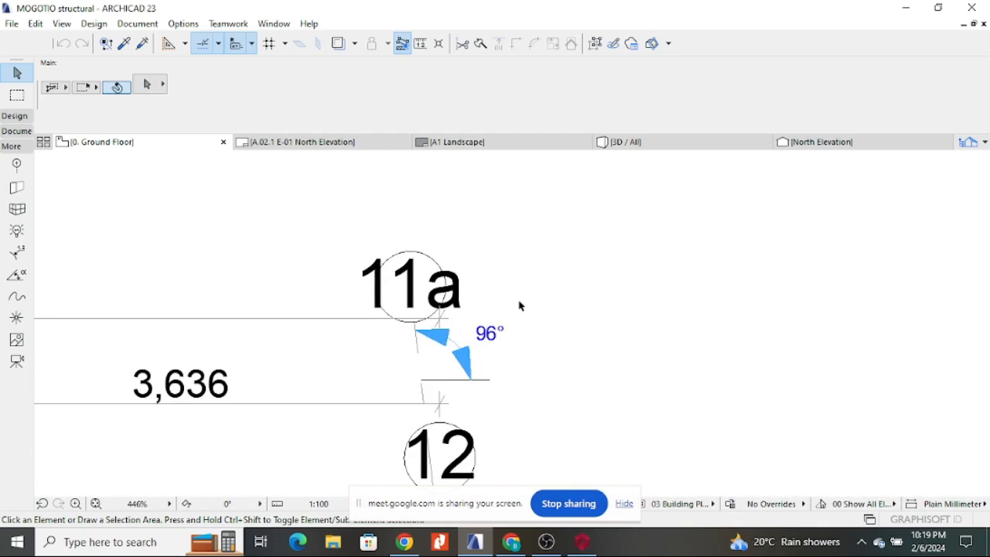
scroll(561, 340, "down", 6)
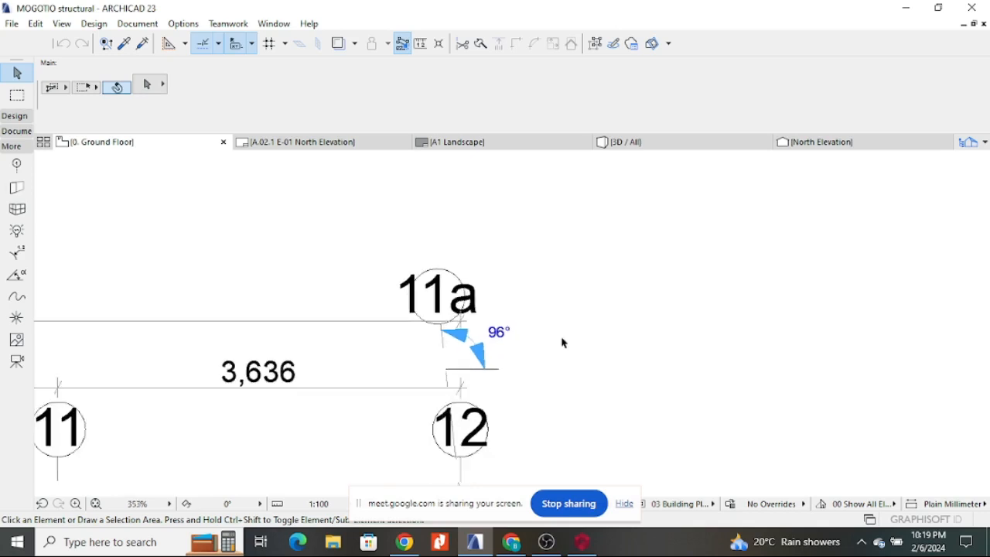
scroll(495, 353, "up", 3)
scroll(588, 348, "down", 3)
scroll(622, 373, "down", 1)
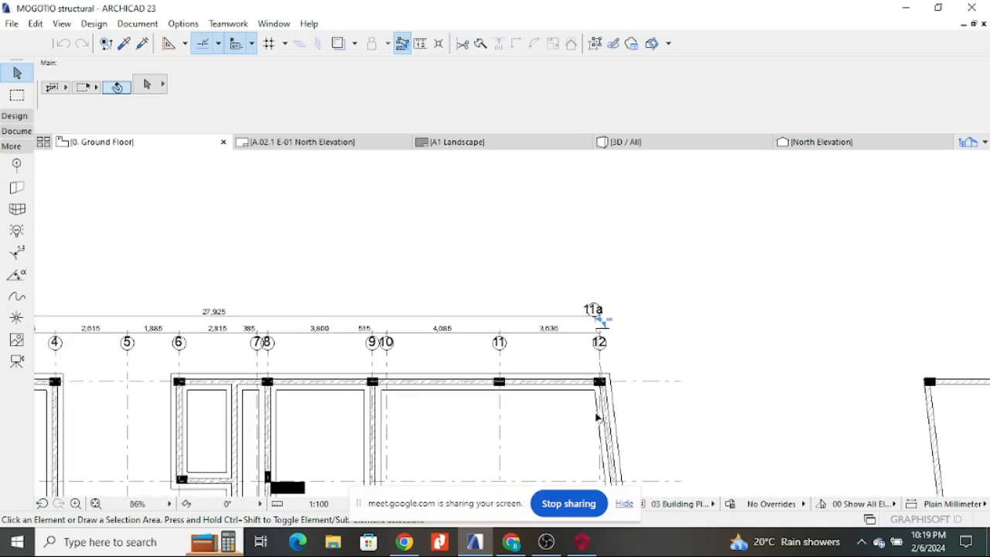
scroll(644, 341, "up", 2)
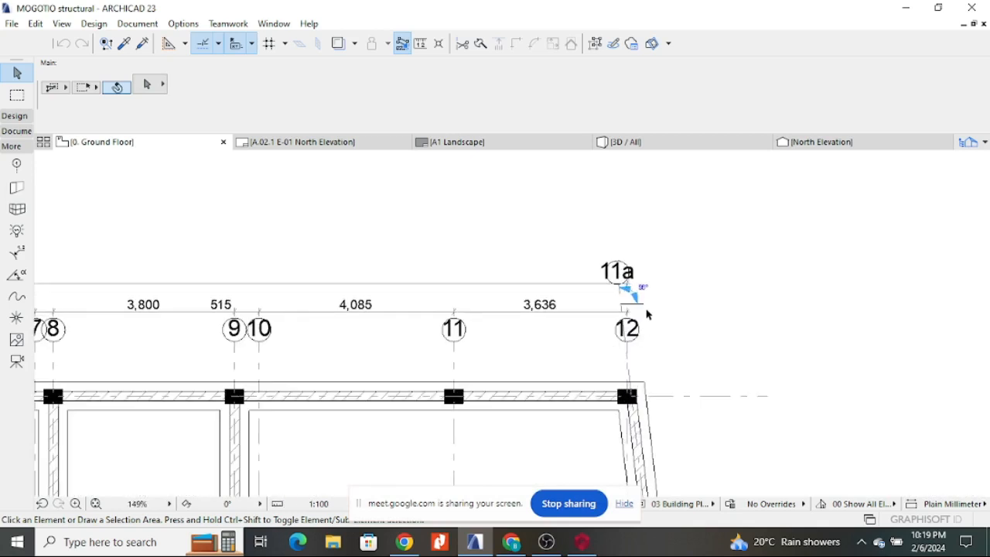
scroll(648, 315, "down", 1)
scroll(638, 310, "up", 2)
scroll(631, 309, "down", 1)
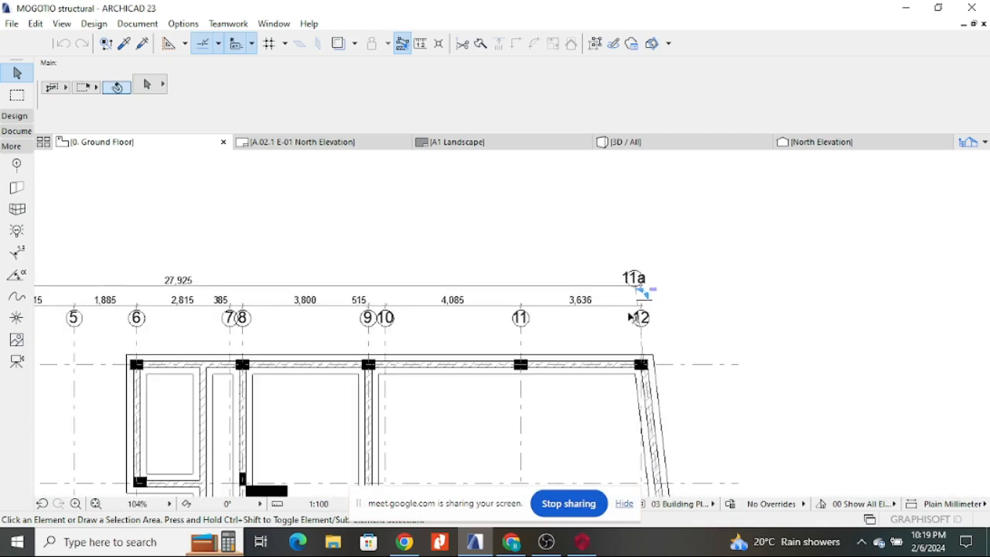
scroll(631, 317, "down", 2)
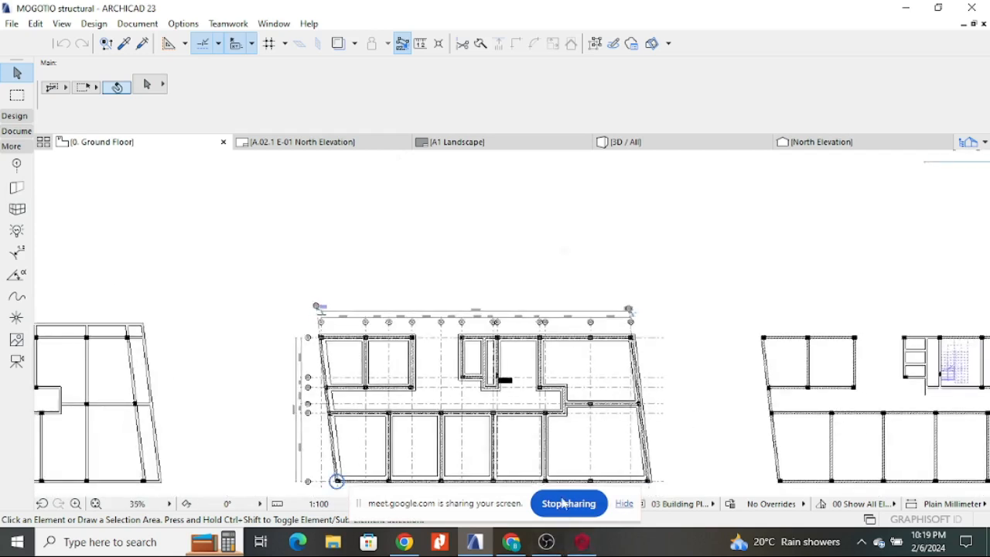
- Dimension the distance between the upper ends of axes 1a and 11a, placing the dimension line above the overall grid dimension
scroll(297, 322, "up", 4)
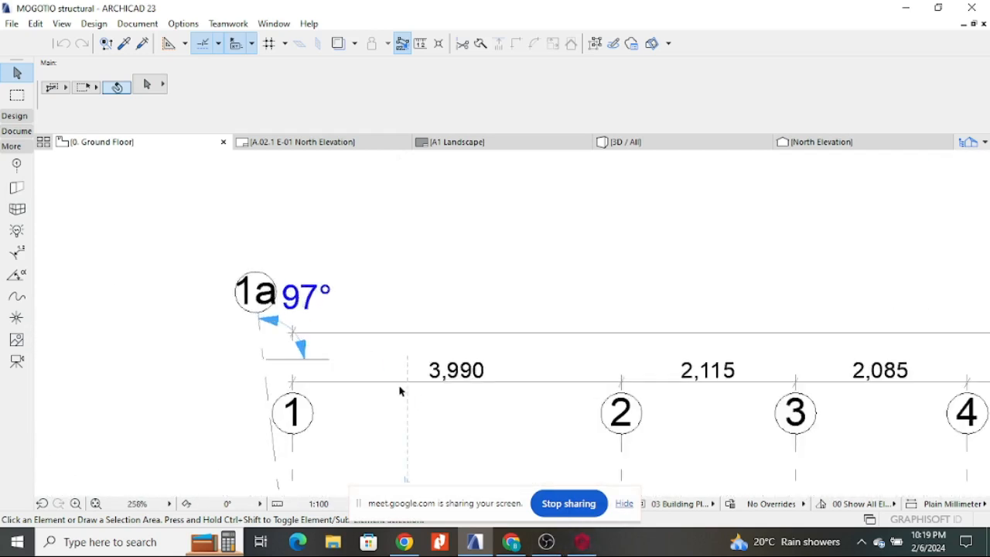
left_click(379, 380, "alt")
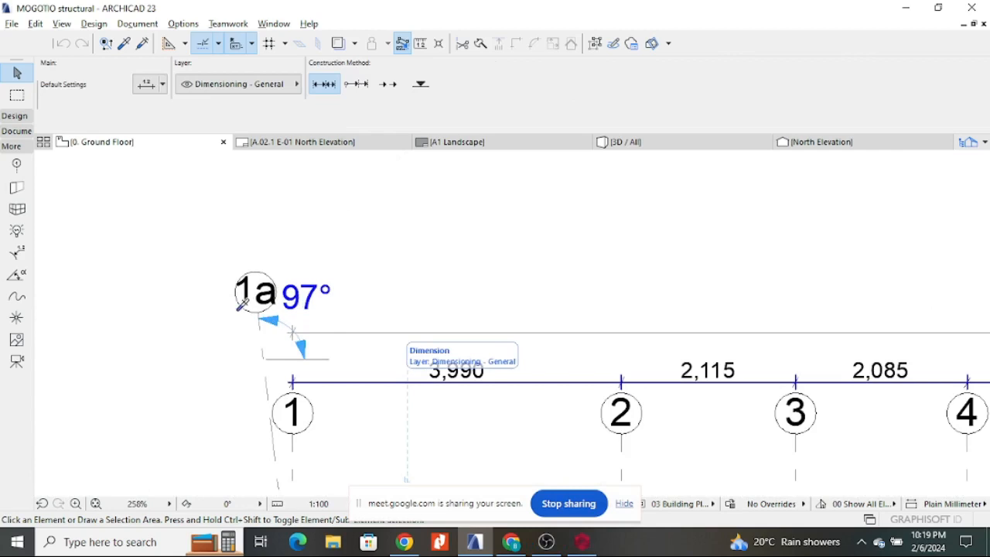
scroll(256, 315, "up", 2)
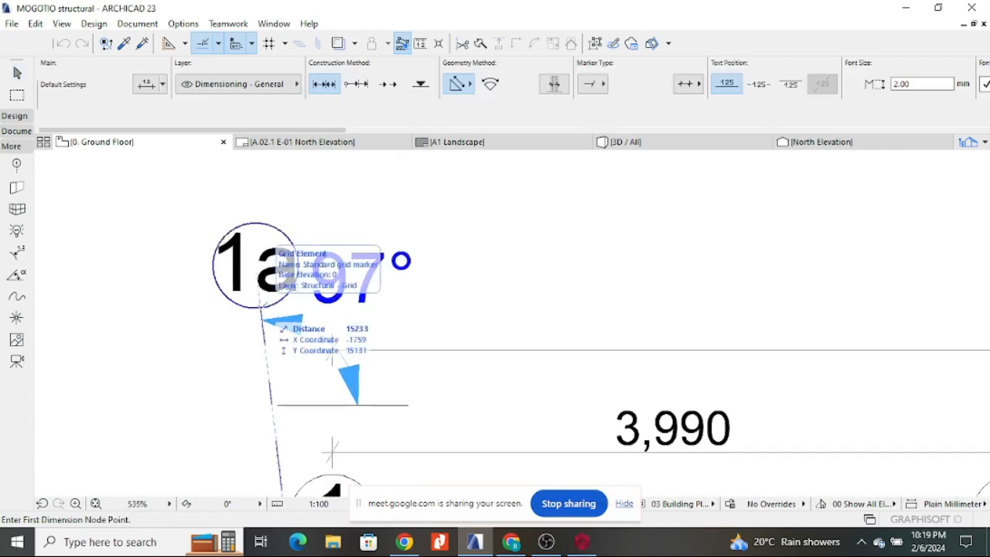
left_click(261, 306)
scroll(261, 324, "down", 6)
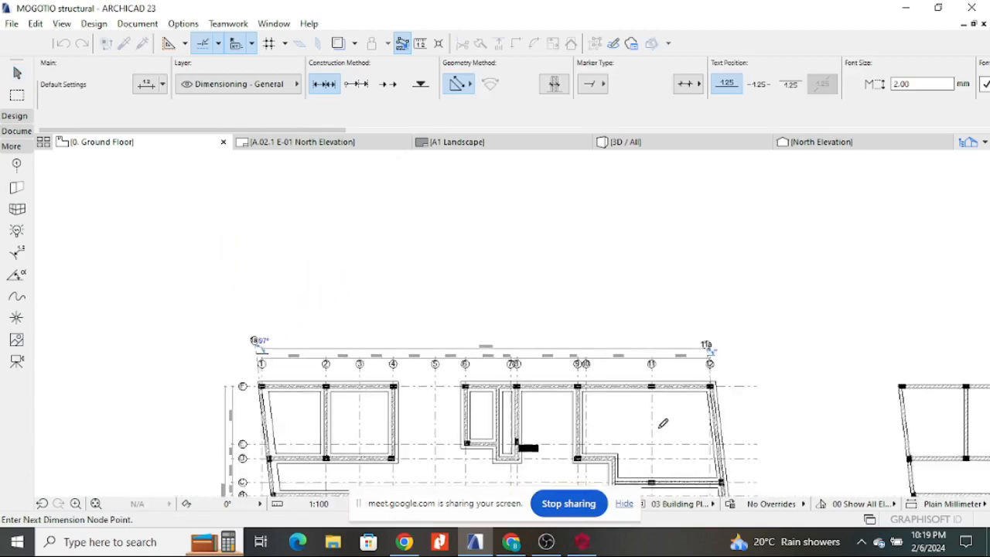
scroll(657, 329, "up", 8)
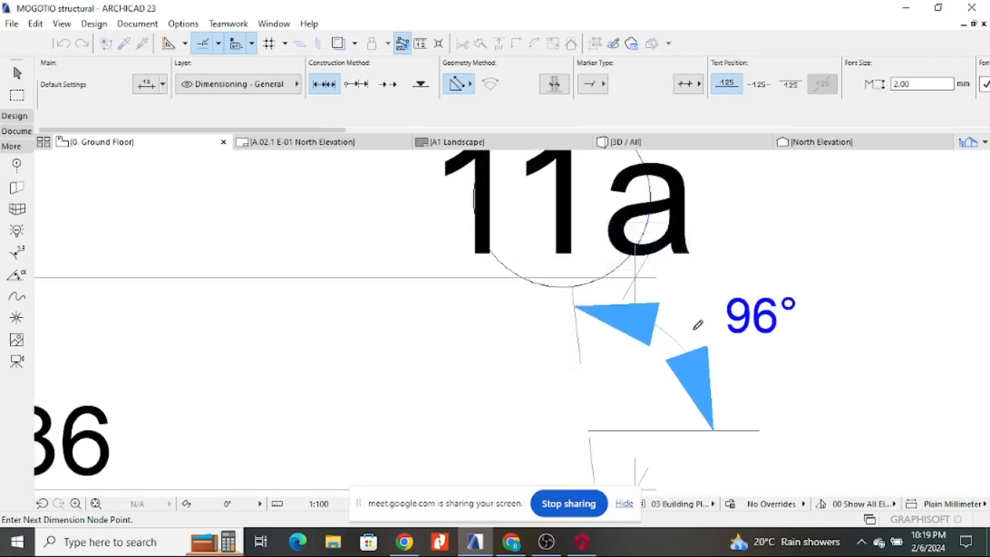
scroll(696, 352, "down", 6)
right_click(341, 287)
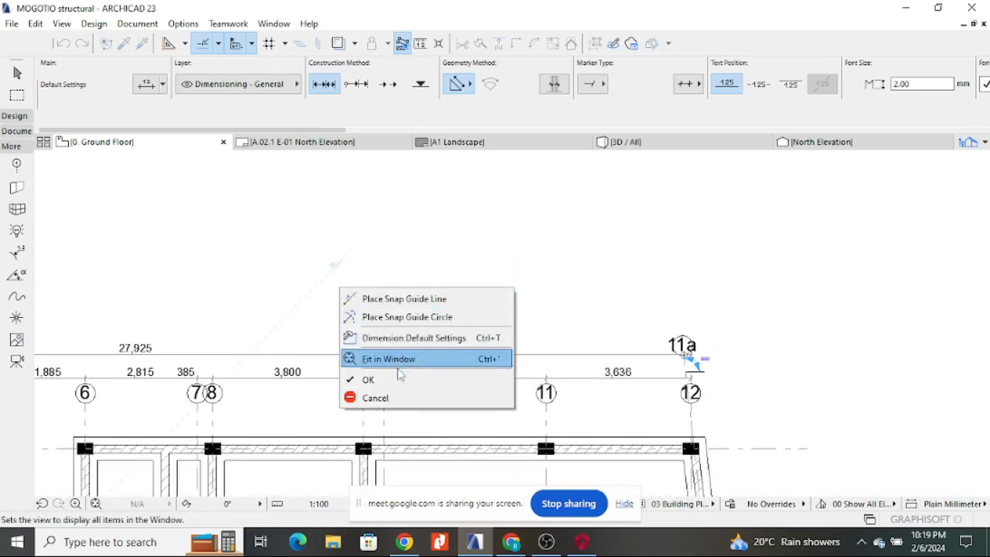
left_click(363, 379)
scroll(619, 313, "down", 5)
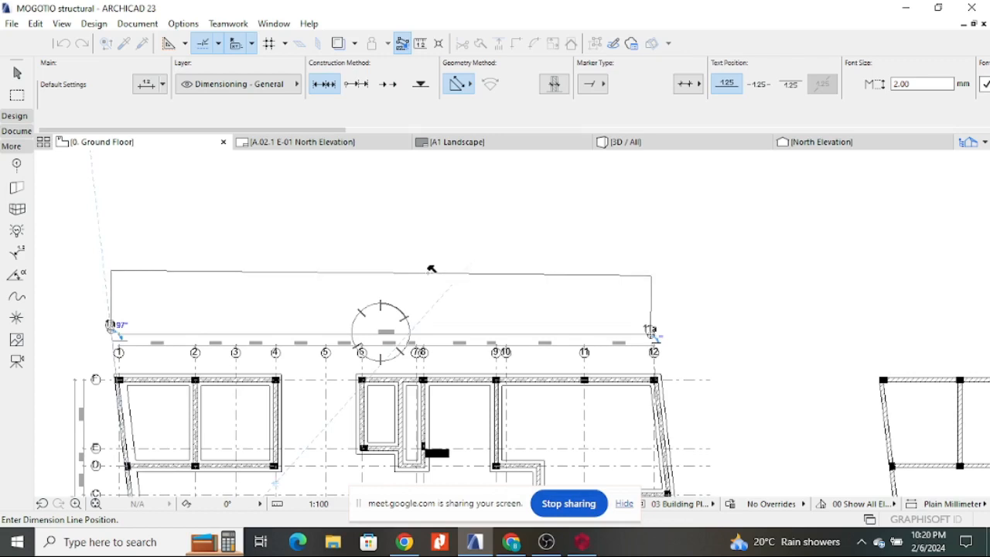
left_click(352, 273)
scroll(387, 282, "up", 5)
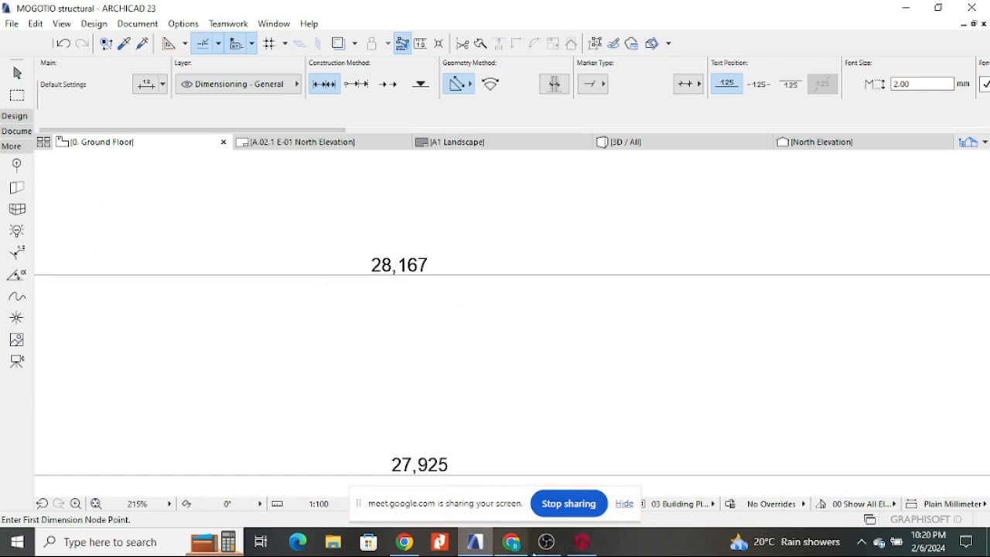
left_click(582, 541)
scroll(459, 298, "up", 5)
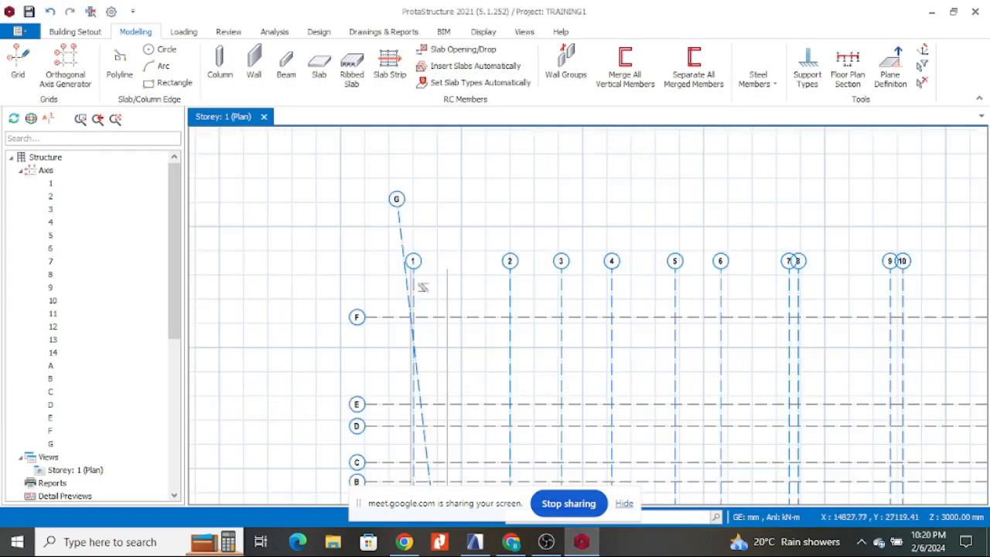
right_click(399, 235)
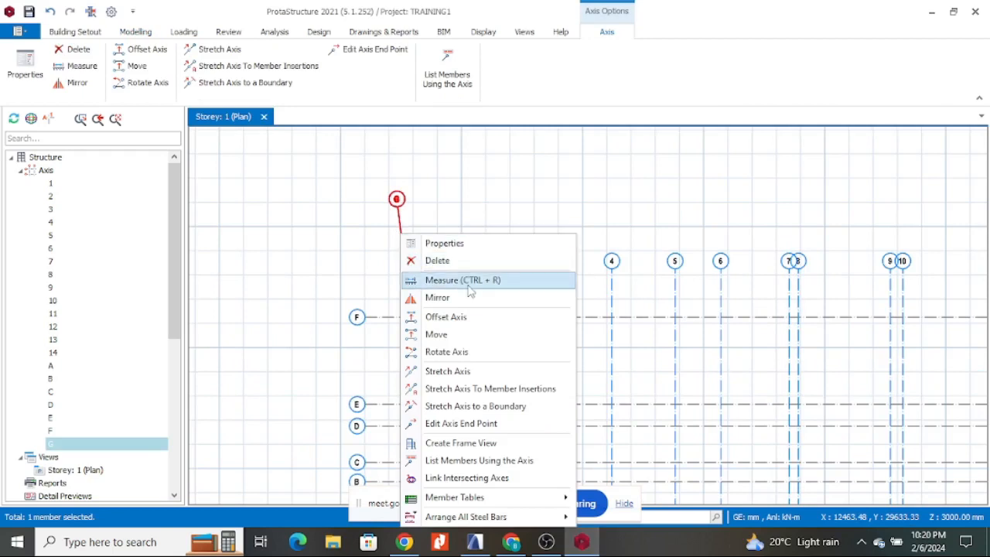
left_click(478, 334)
left_click(407, 274)
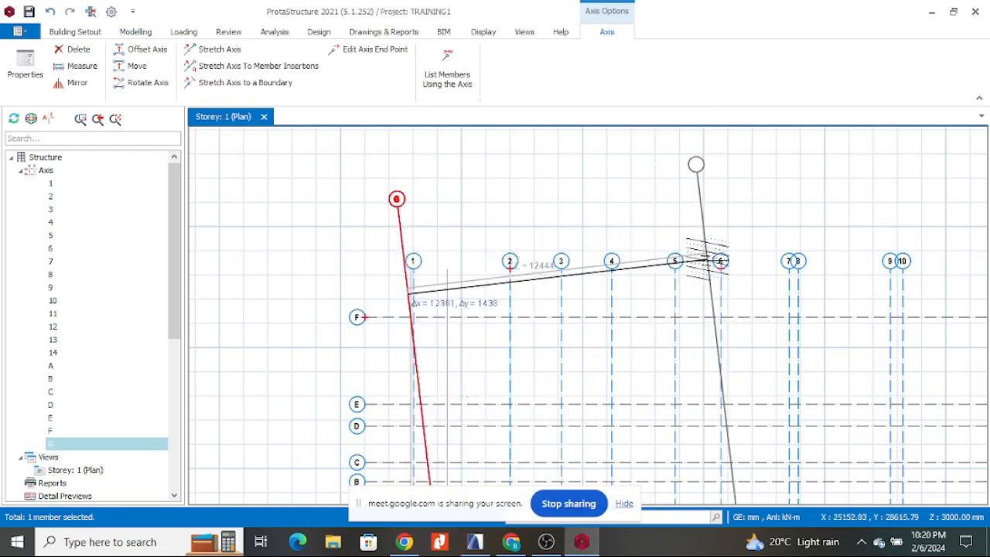
scroll(426, 340, "down", 3)
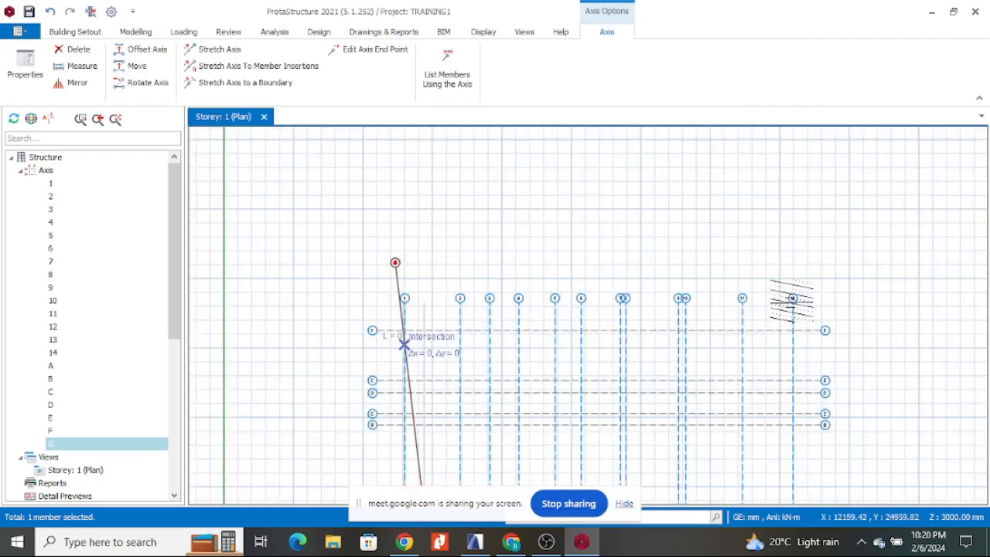
key("Escape")
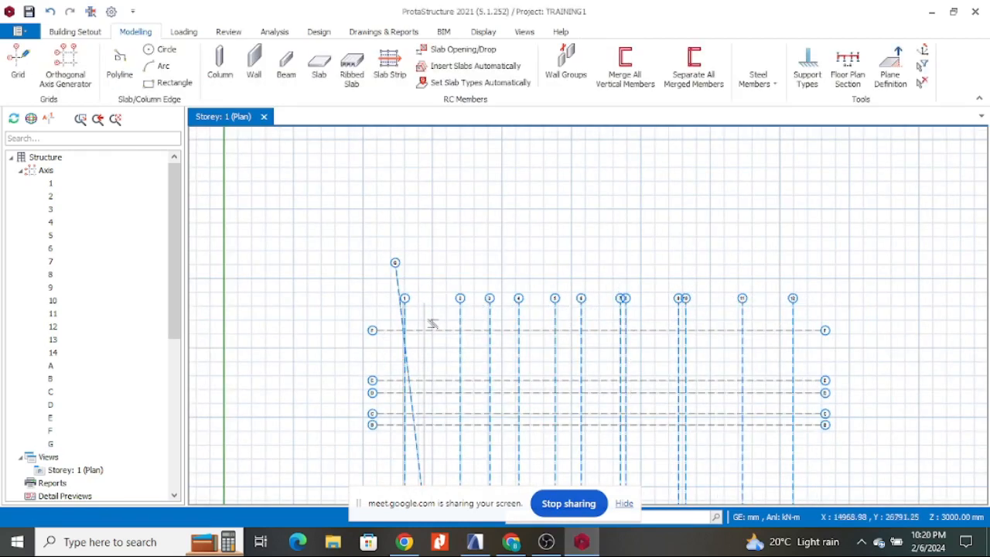
- Switch to ARCHICAD, review the dimension between axes 1a and 11a, and leave the Dimension tool
left_click(474, 542)
scroll(410, 333, "down", 4)
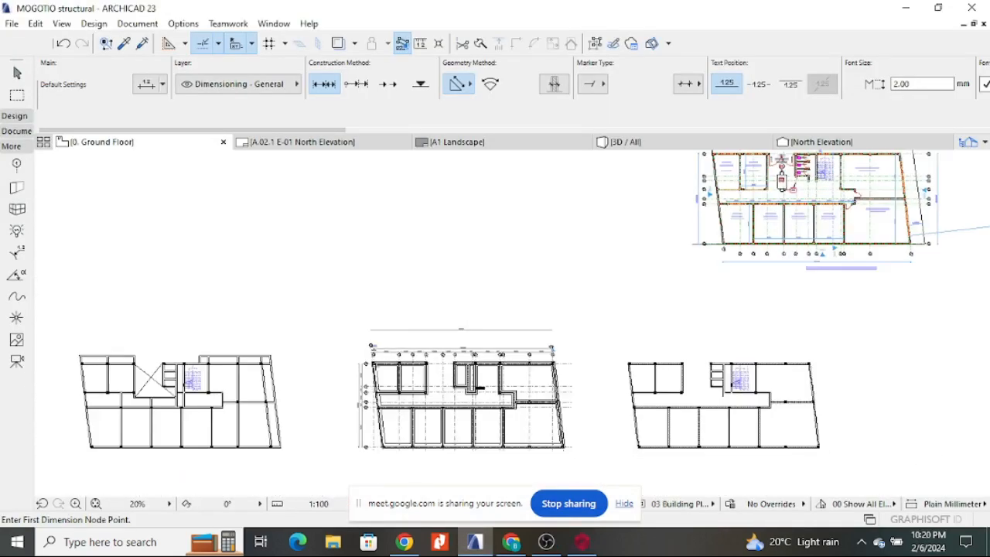
scroll(516, 298, "up", 2)
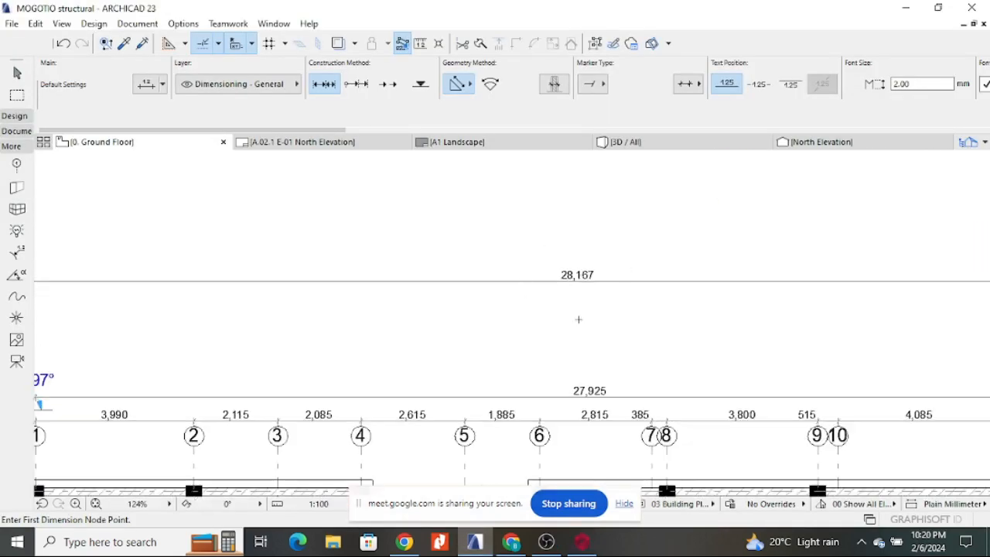
left_click(17, 73)
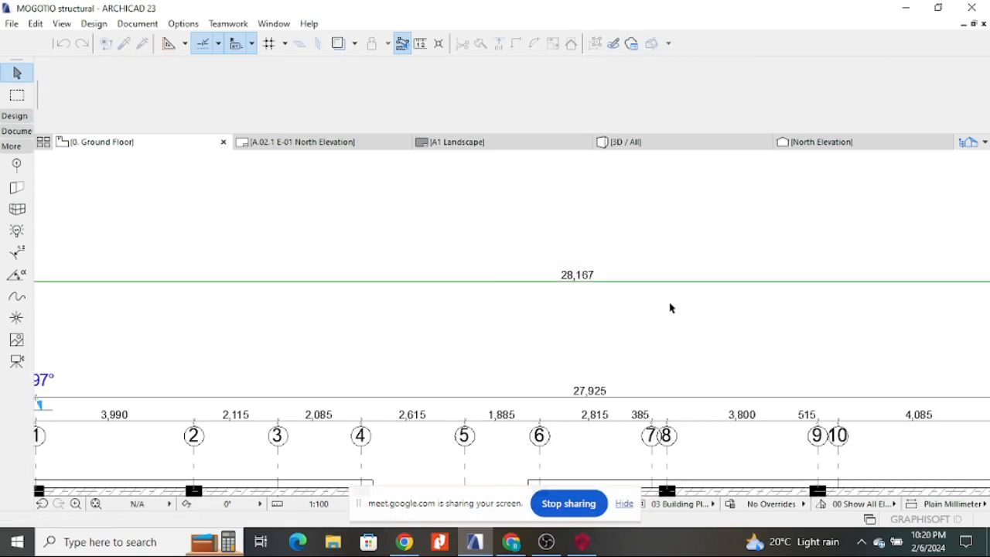
scroll(638, 275, "down", 6)
scroll(626, 277, "down", 1)
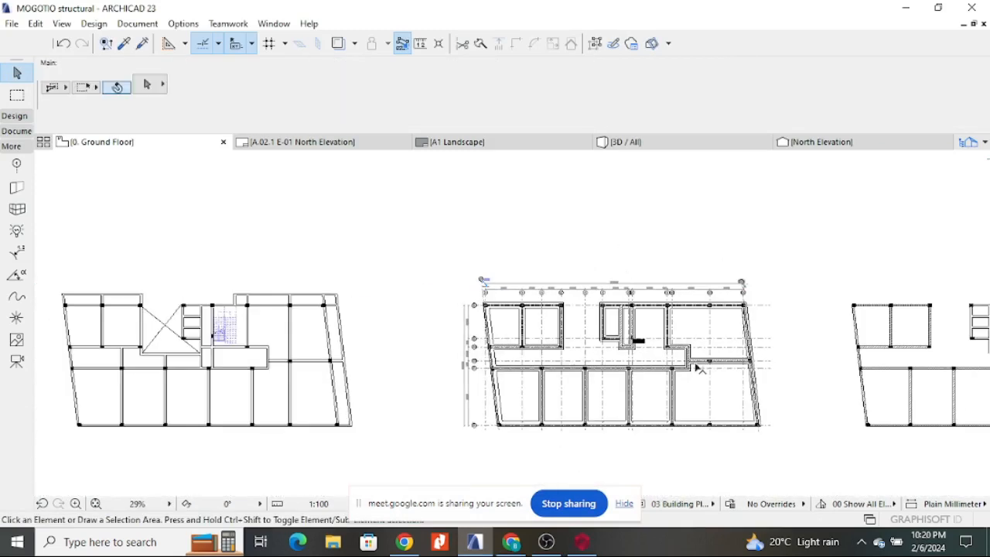
- Examine where axis 11a meets axis 12 in the ground floor plan and compare it with the ProtaStructure grid
scroll(743, 286, "up", 10)
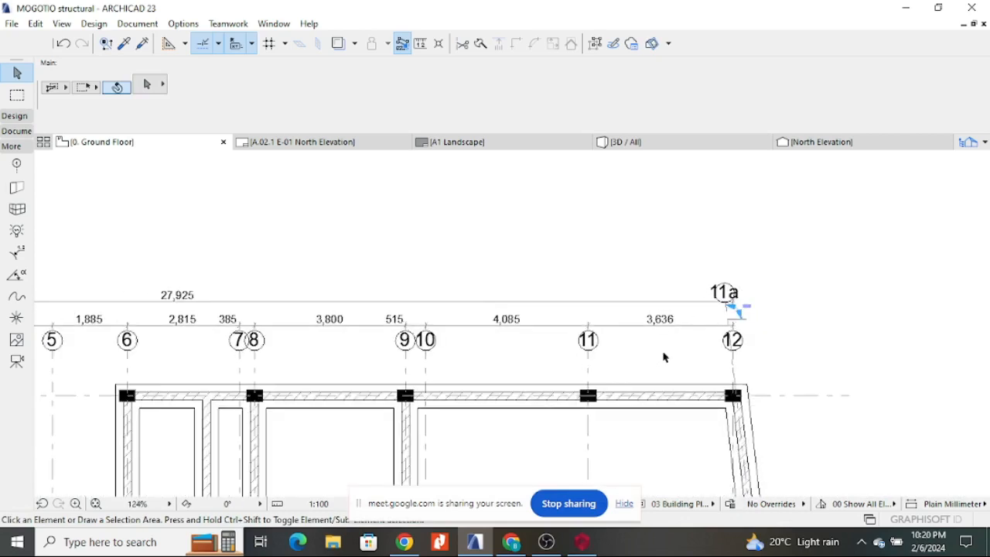
scroll(714, 394, "down", 4)
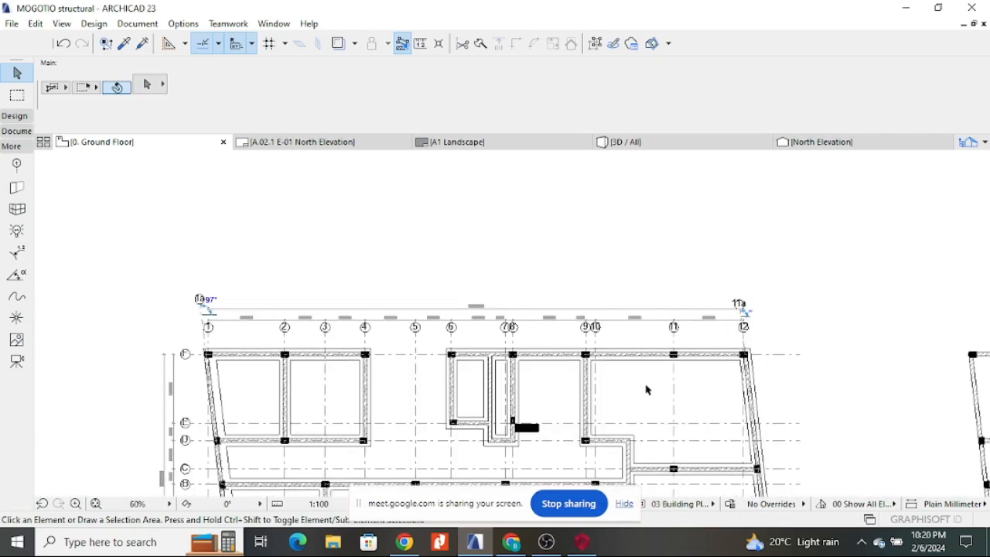
scroll(670, 330, "down", 3)
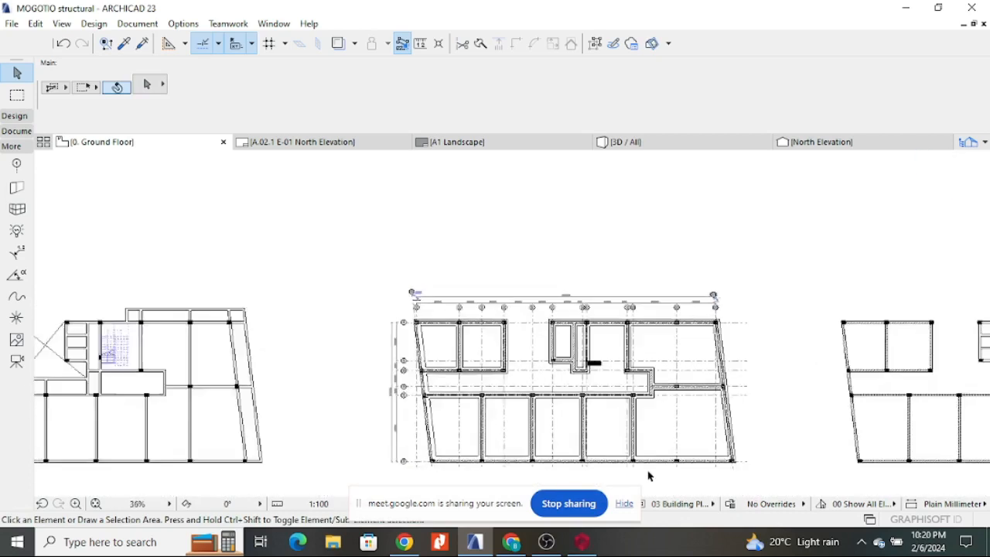
scroll(648, 471, "up", 2)
left_click(581, 544)
scroll(601, 287, "up", 3)
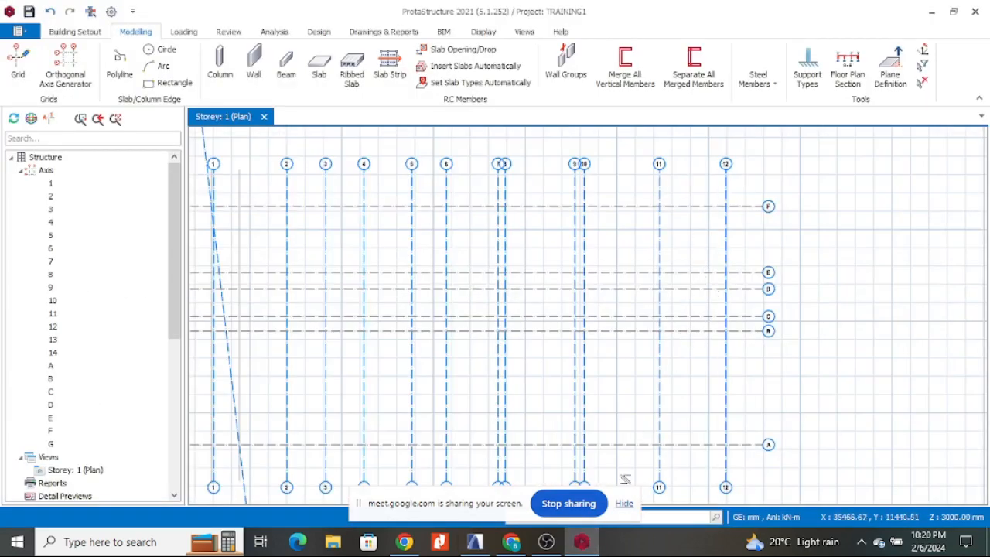
left_click(473, 542)
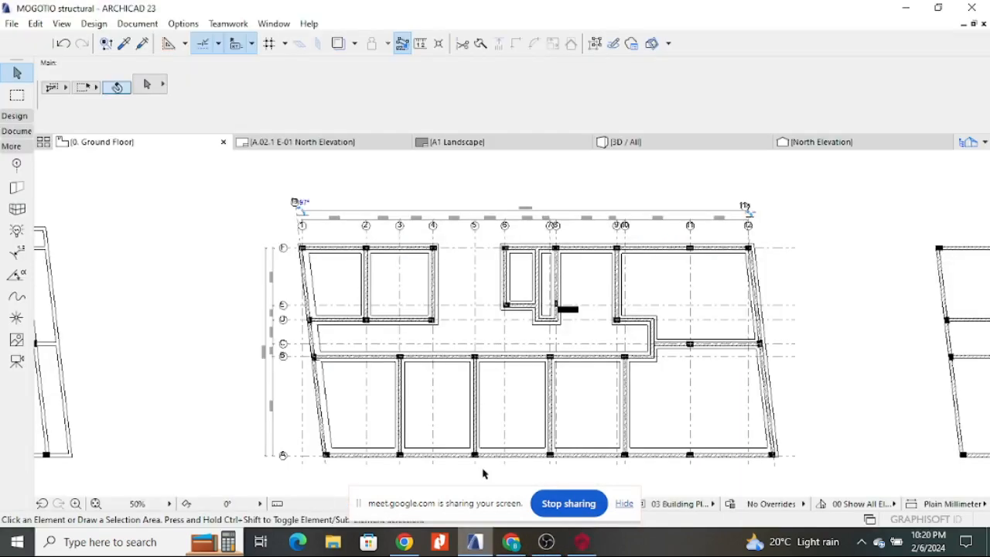
- Measure along axis F from axis 12 toward inclined axis 11a inside the corner column
scroll(719, 248, "up", 10)
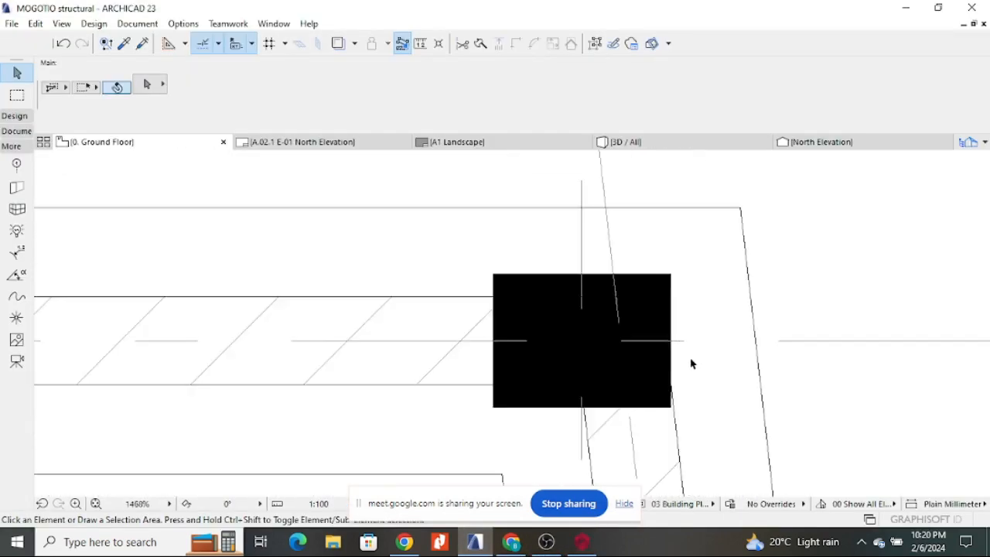
left_click(420, 44)
scroll(573, 255, "down", 4)
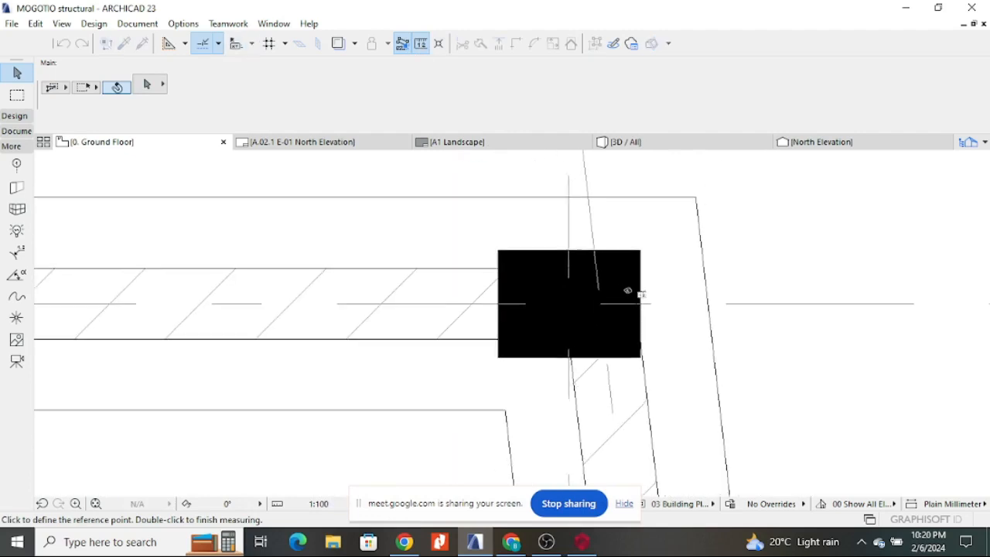
scroll(581, 286, "up", 3)
scroll(582, 286, "up", 1)
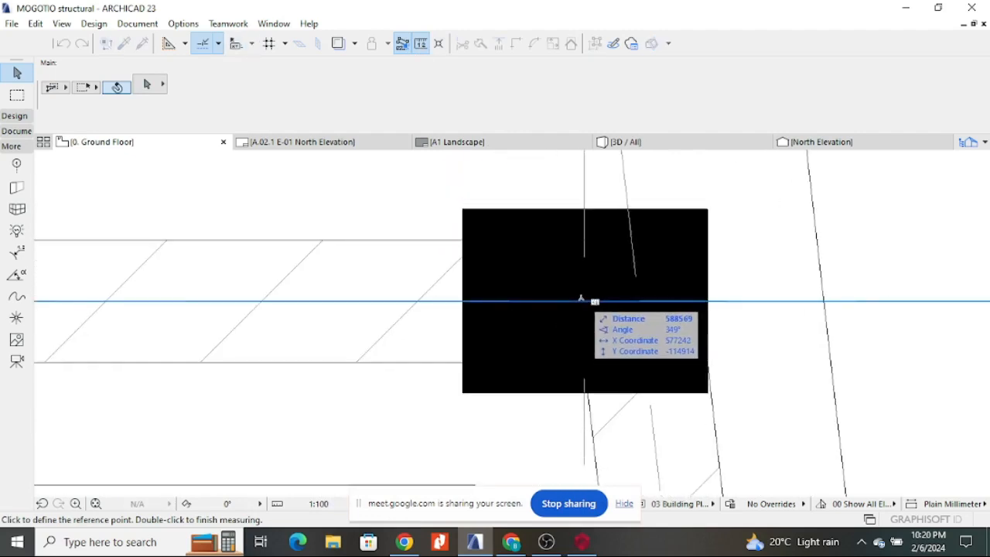
scroll(584, 301, "up", 2)
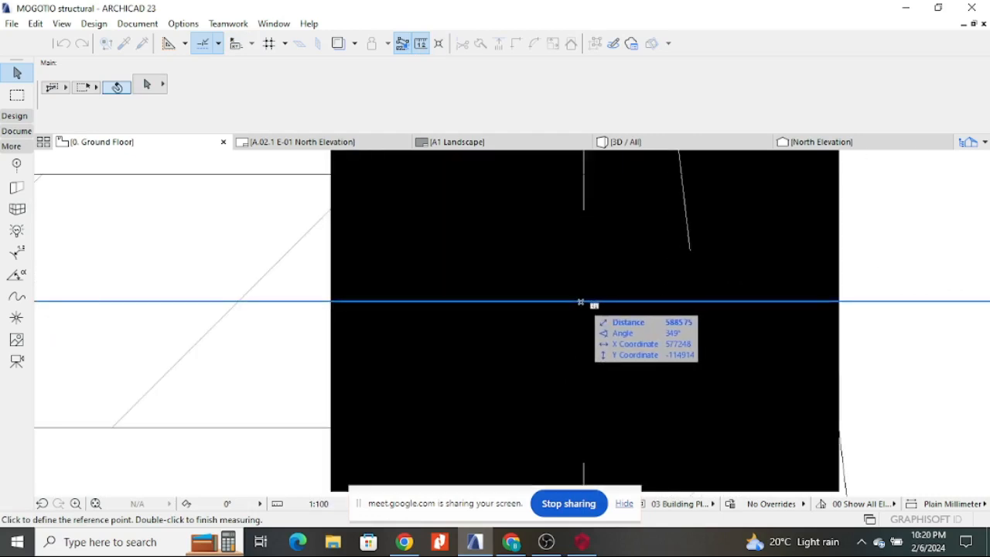
left_click(583, 301)
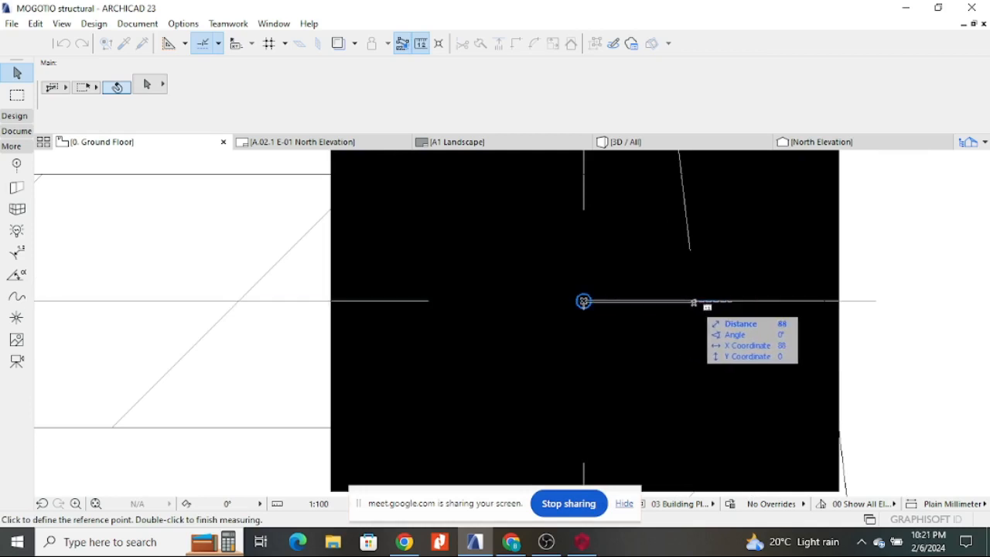
scroll(625, 303, "down", 2)
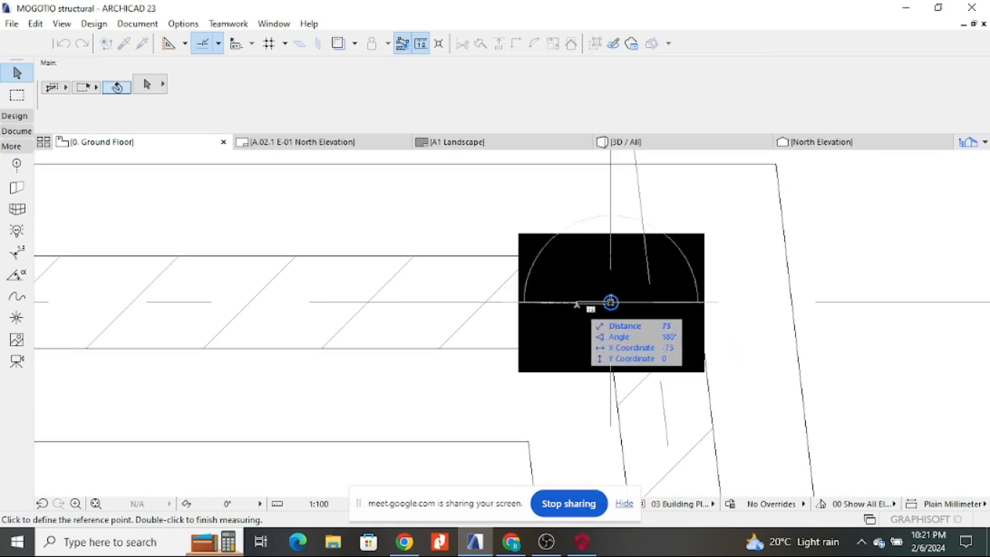
key("Escape")
- Move inclined axis 11a slightly along its own direction so its visible dash crosses axis F inside the column
left_click(655, 277)
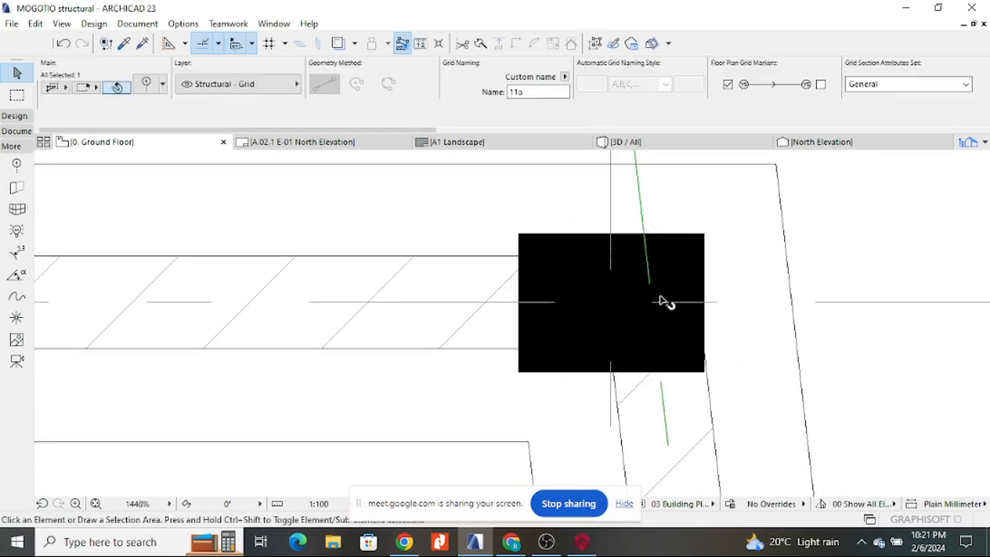
left_click(651, 286)
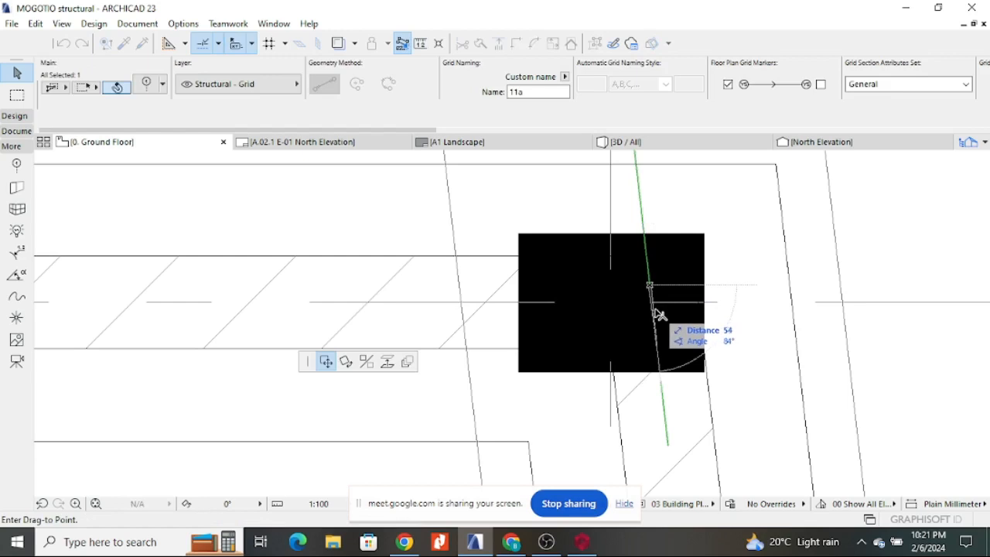
left_click(655, 310)
left_click(732, 281)
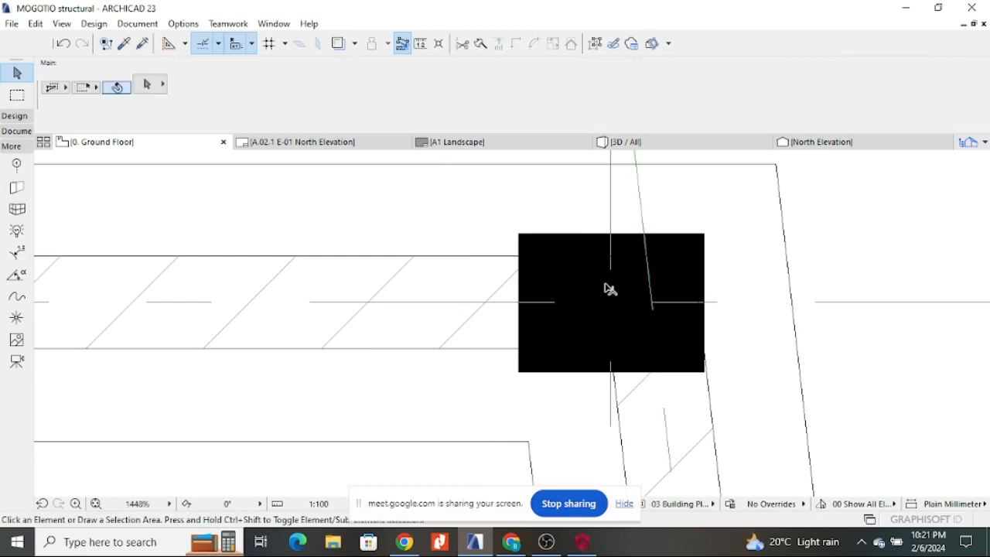
- Measure the horizontal offset of axis 11a from the intersection of axes 12 and F
left_click(420, 44)
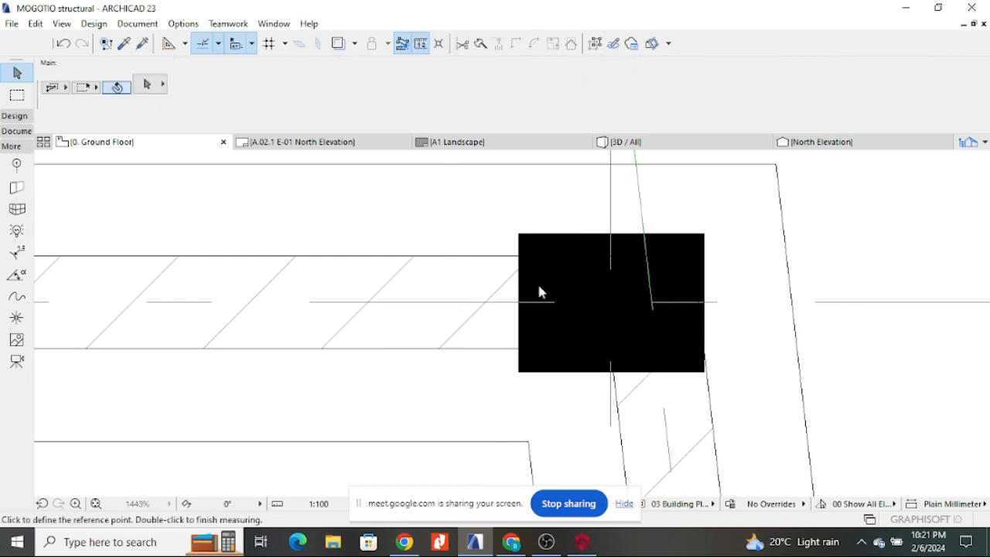
left_click(610, 302)
scroll(664, 302, "up", 3)
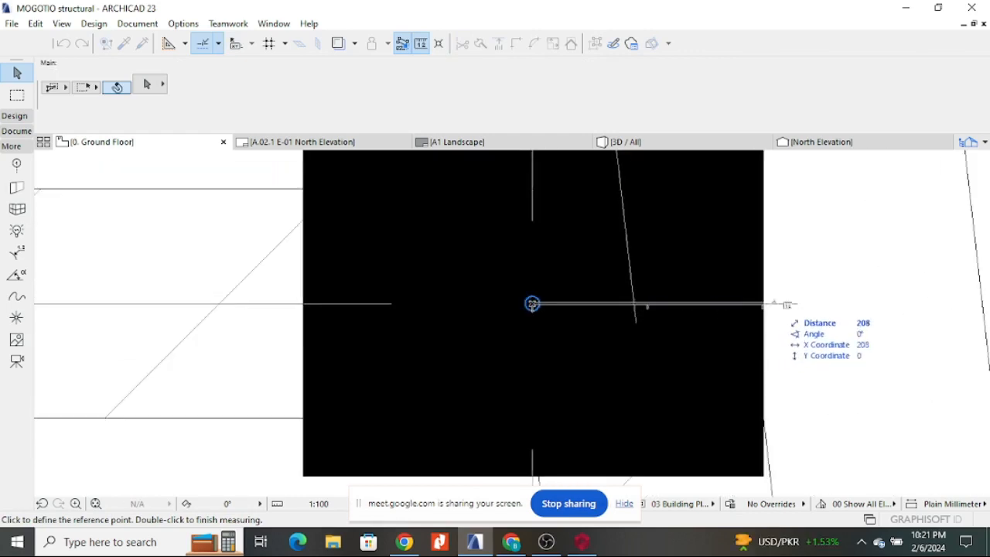
key("Escape")
scroll(639, 274, "down", 5)
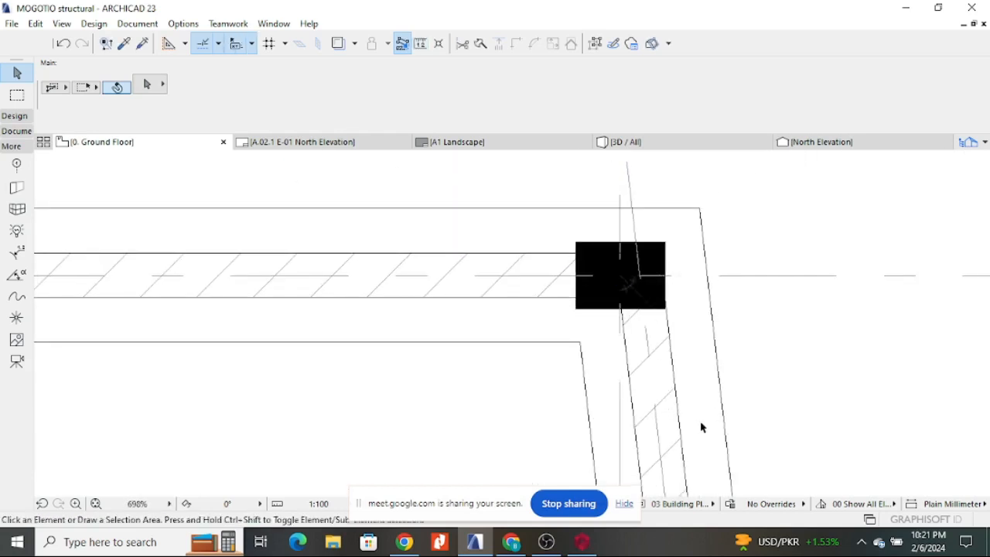
- Switch to ProtaStructure and offset axis 12 by 88 mm toward the outer side of the grid
left_click(582, 542)
scroll(662, 238, "up", 3)
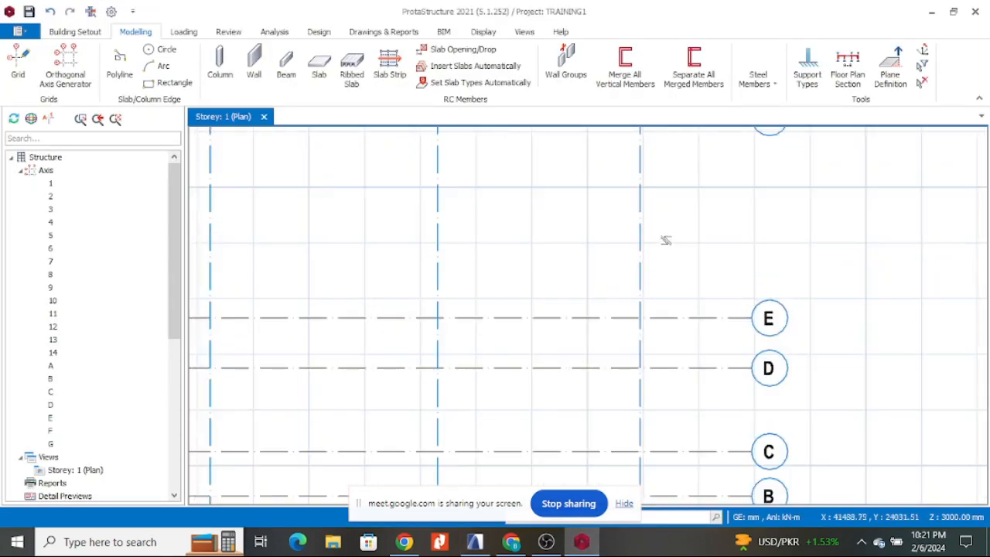
right_click(642, 225)
left_click(689, 308)
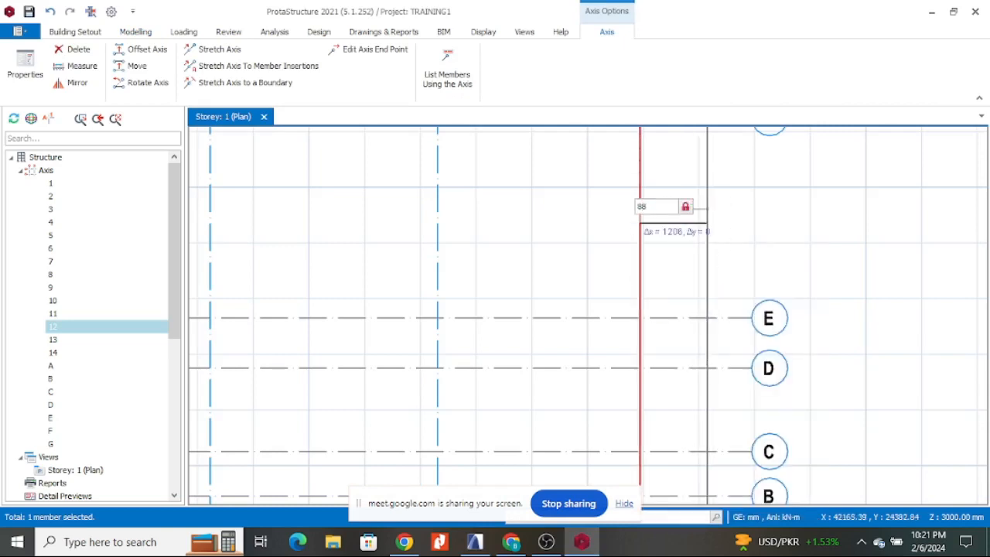
type("88")
key("Return")
scroll(631, 243, "up", 2)
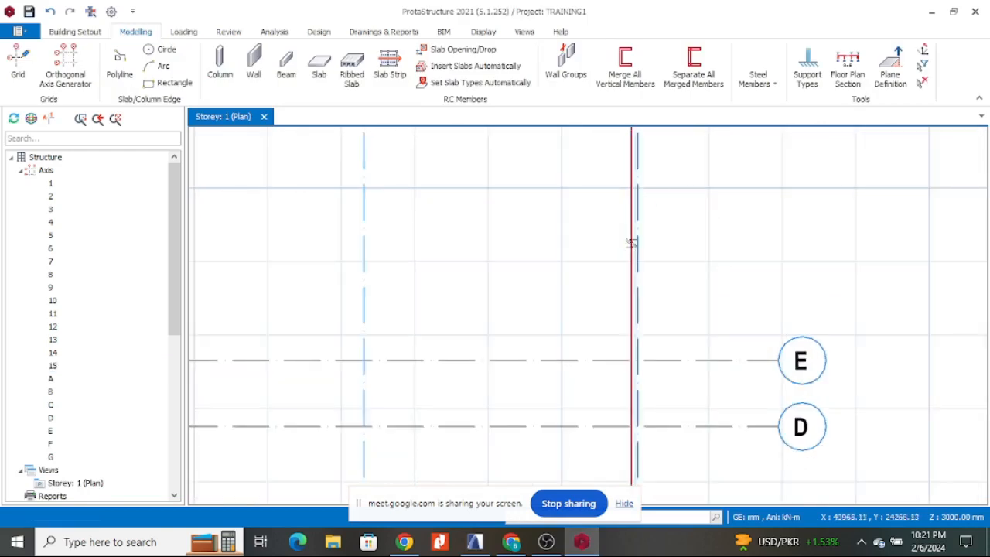
- Remove the label bubbles from both ends of the new axis beside axis 12
right_click(638, 225)
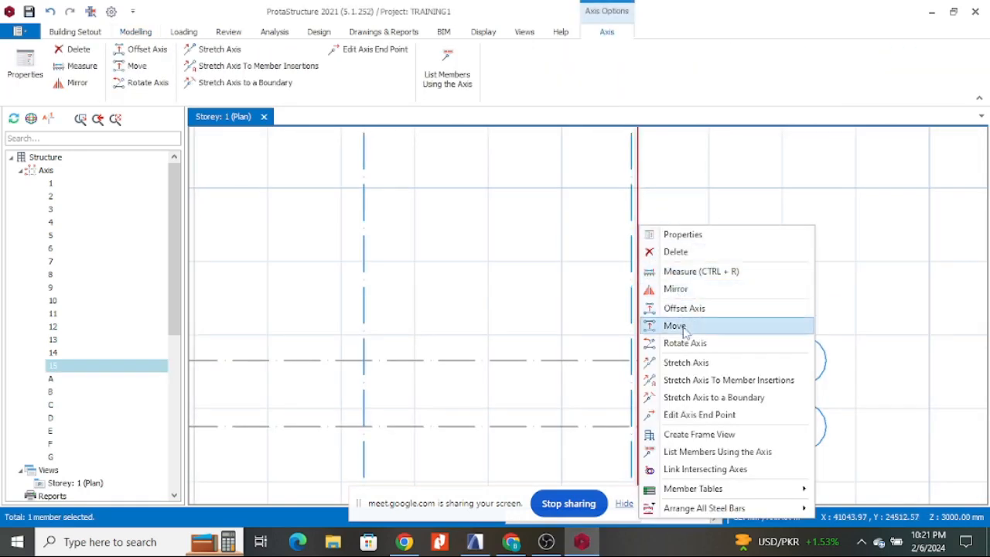
left_click(682, 235)
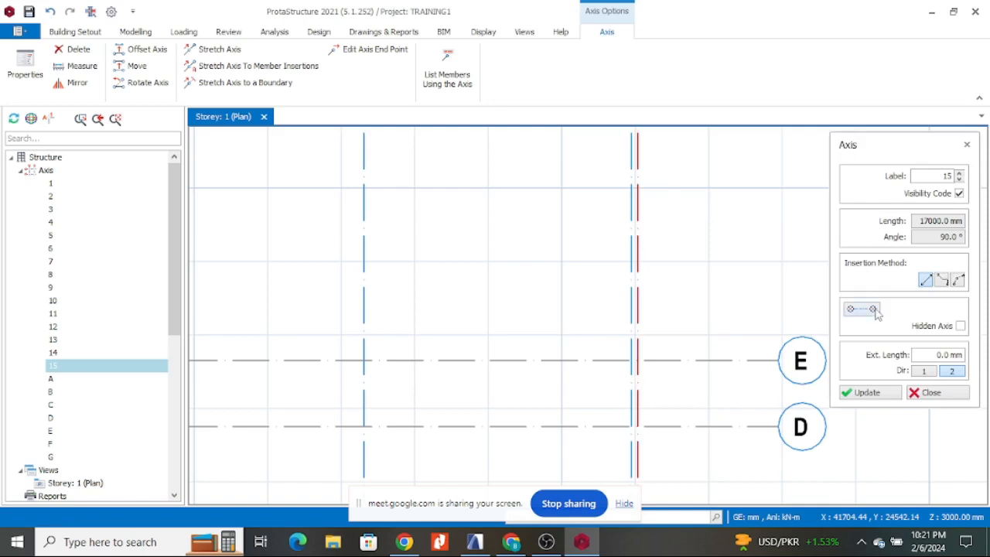
left_click(851, 310)
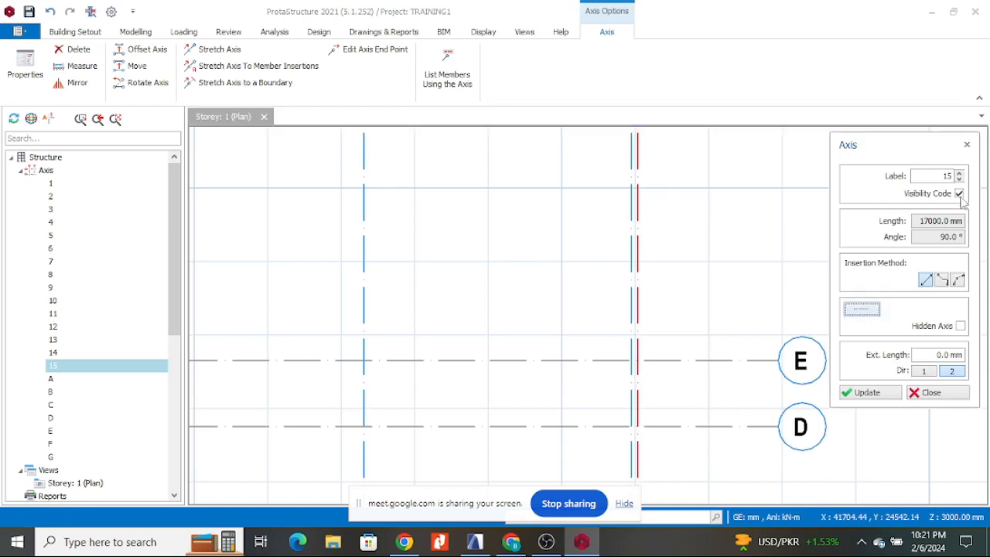
left_click(869, 393)
left_click(936, 394)
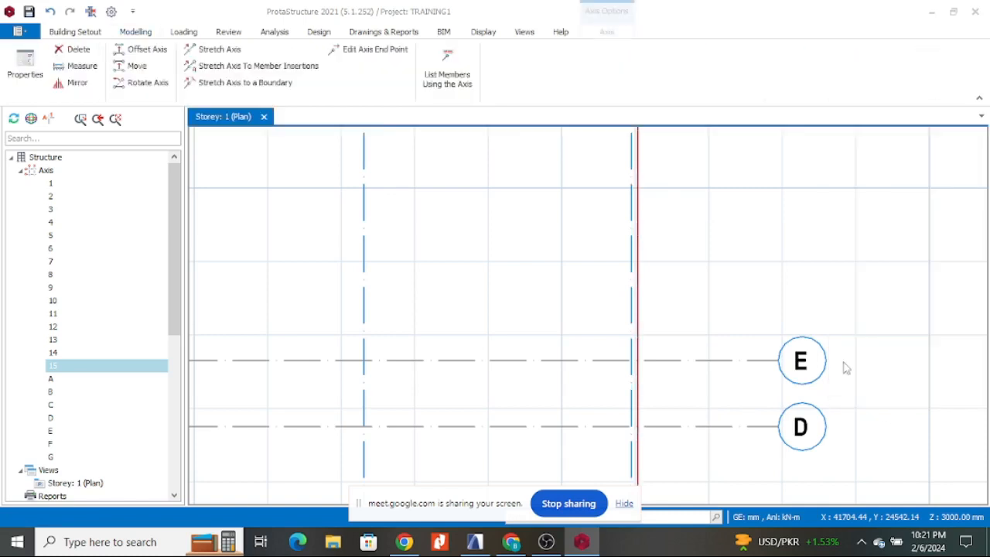
scroll(666, 304, "down", 3)
scroll(659, 194, "up", 2)
scroll(660, 238, "up", 2)
key("Escape")
scroll(725, 264, "down", 3)
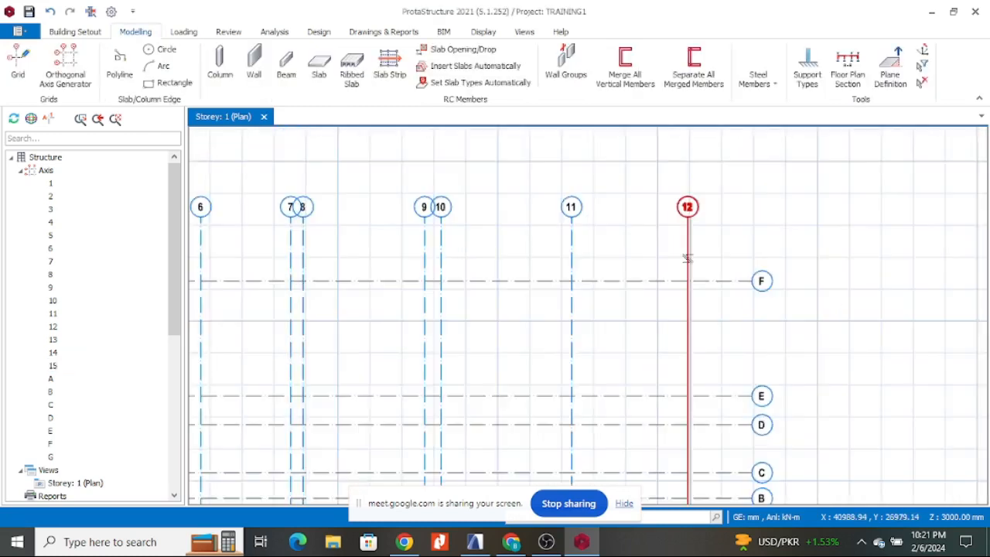
- Switch to ARCHICAD and measure along axis A from axis 12 to inclined axis 11a at the lower corner column
left_click(486, 543)
scroll(673, 214, "down", 5)
scroll(690, 464, "up", 6)
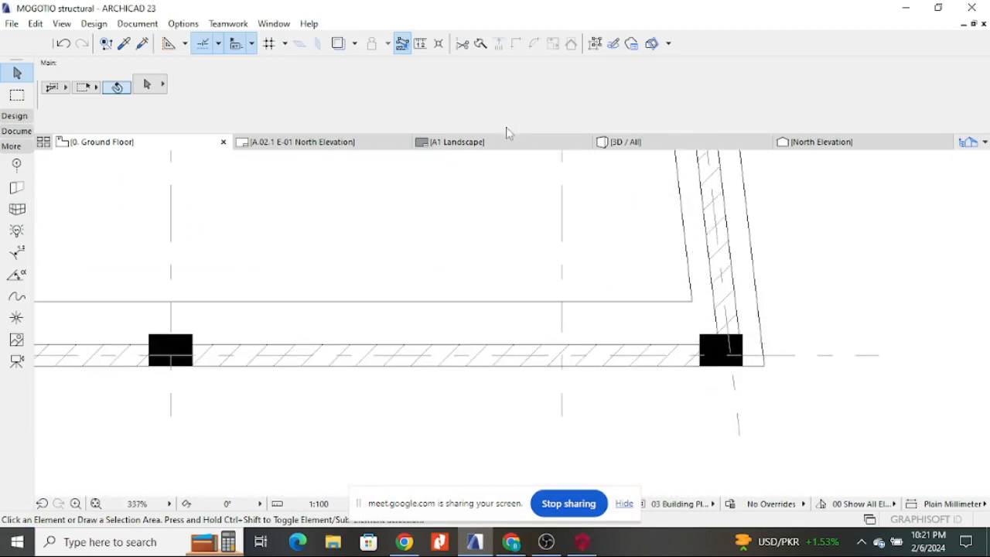
left_click(420, 44)
scroll(551, 361, "up", 3)
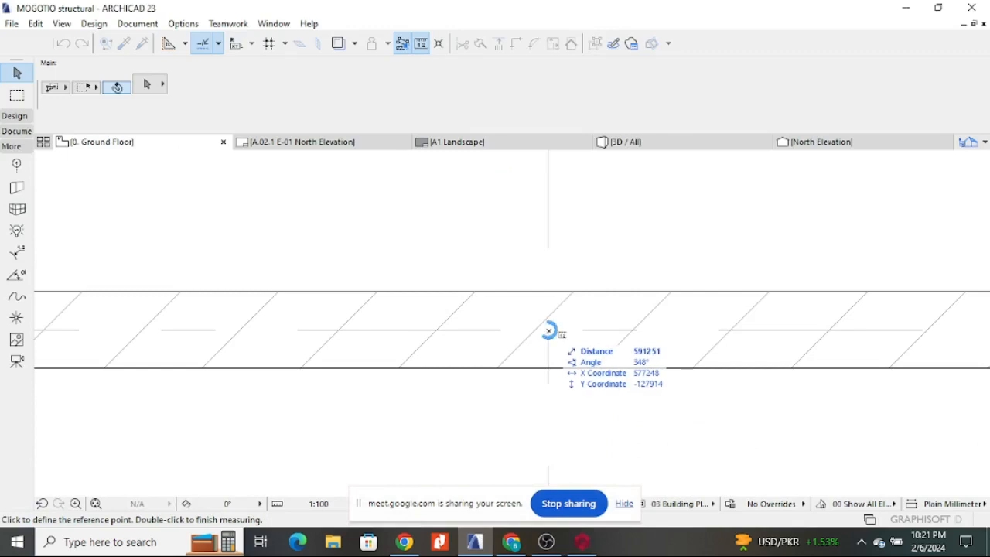
left_click(549, 331)
scroll(480, 300, "down", 3)
scroll(704, 309, "up", 4)
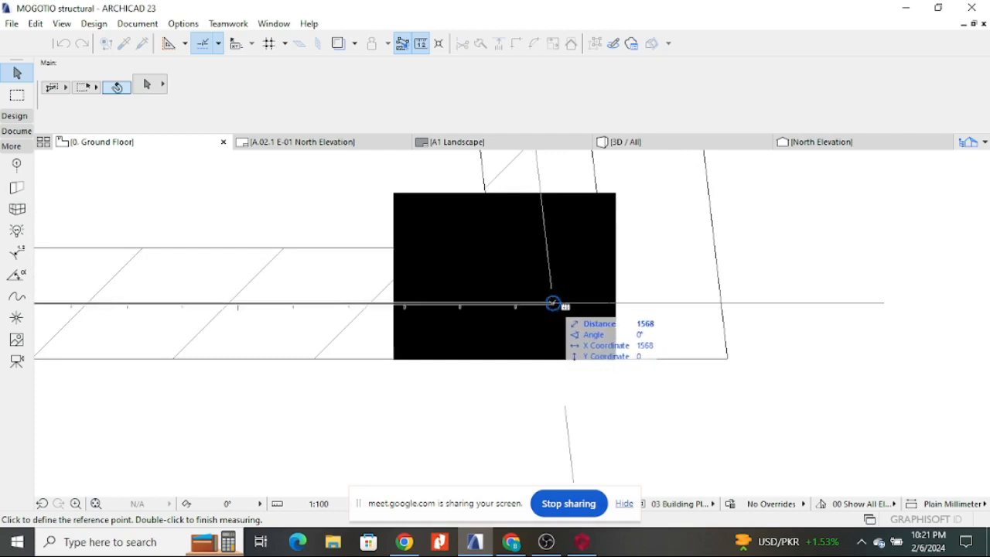
key("Escape")
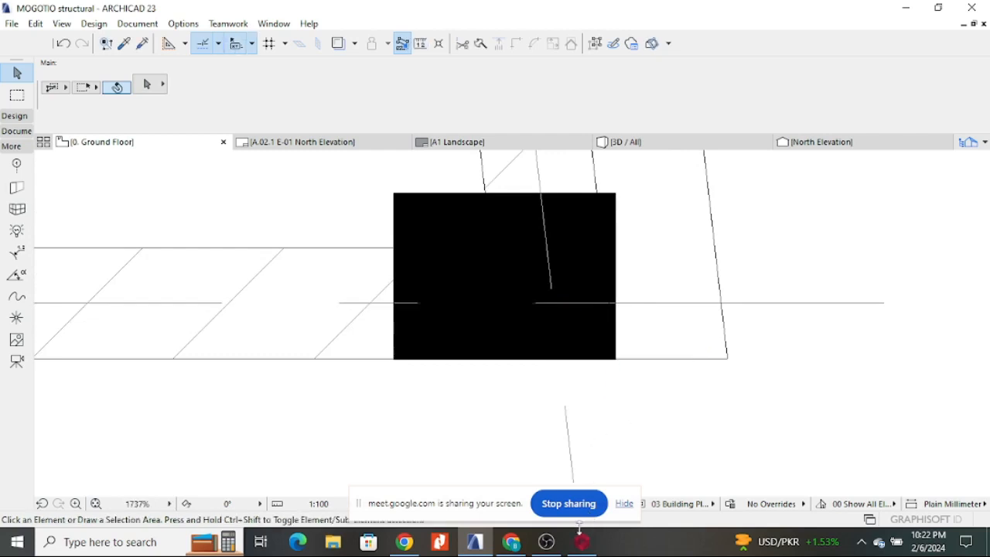
- Switch to ProtaStructure and offset axis 12 toward the outer side of the grid to mark inclined axis 11a's position on axis A
left_click(581, 539)
scroll(611, 348, "down", 3)
scroll(636, 274, "up", 6)
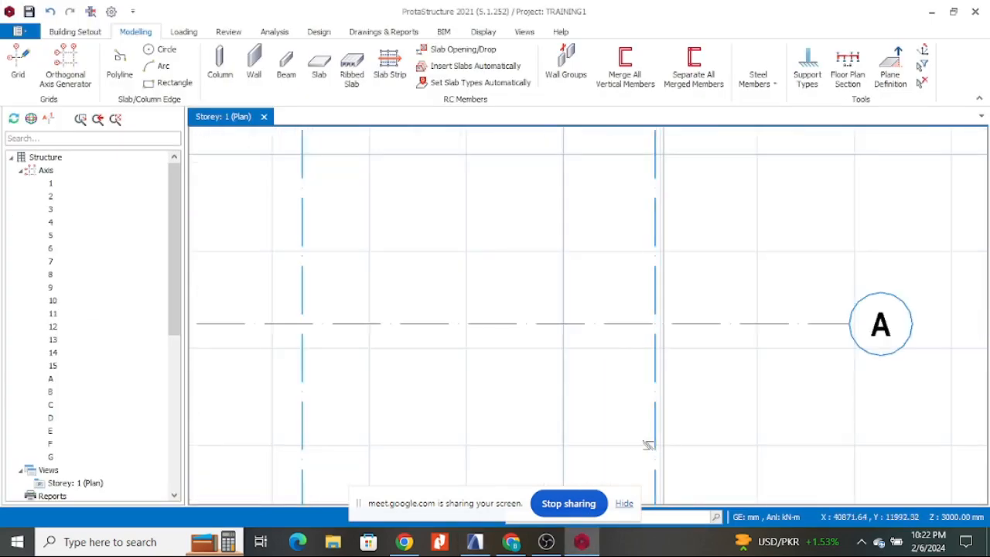
right_click(654, 432)
left_click(681, 255)
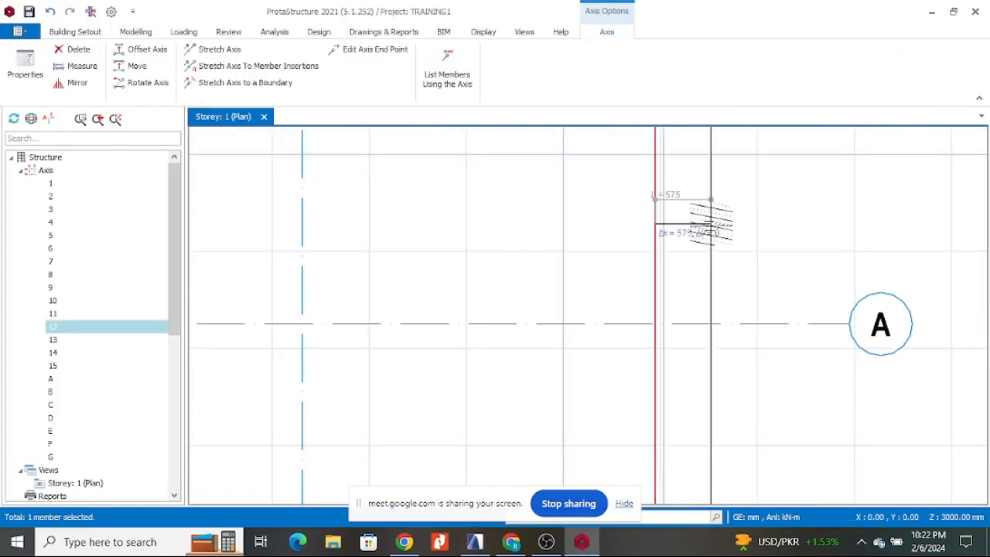
left_click(757, 249)
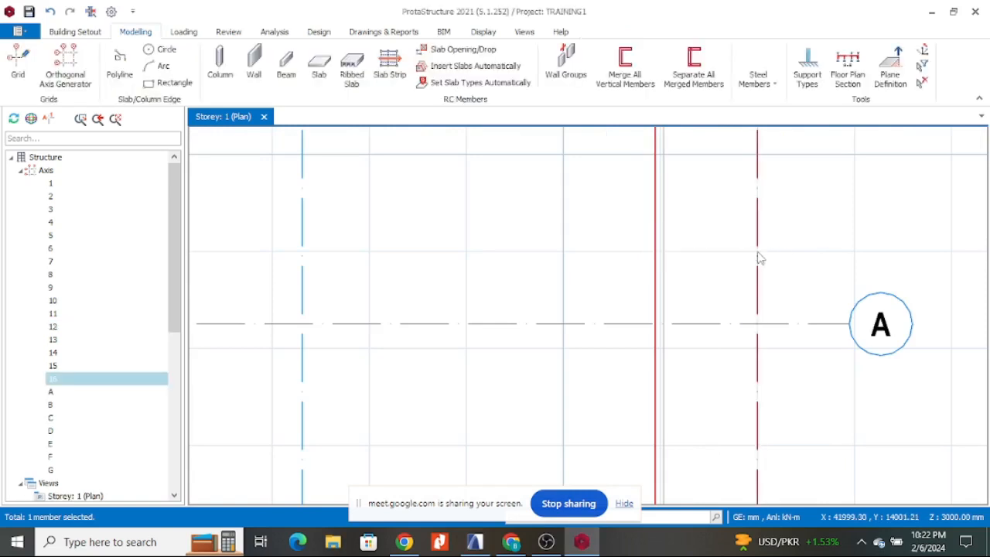
- Remove the label bubbles from both ends of the outermost new axis beyond axis 12
scroll(678, 353, "down", 5)
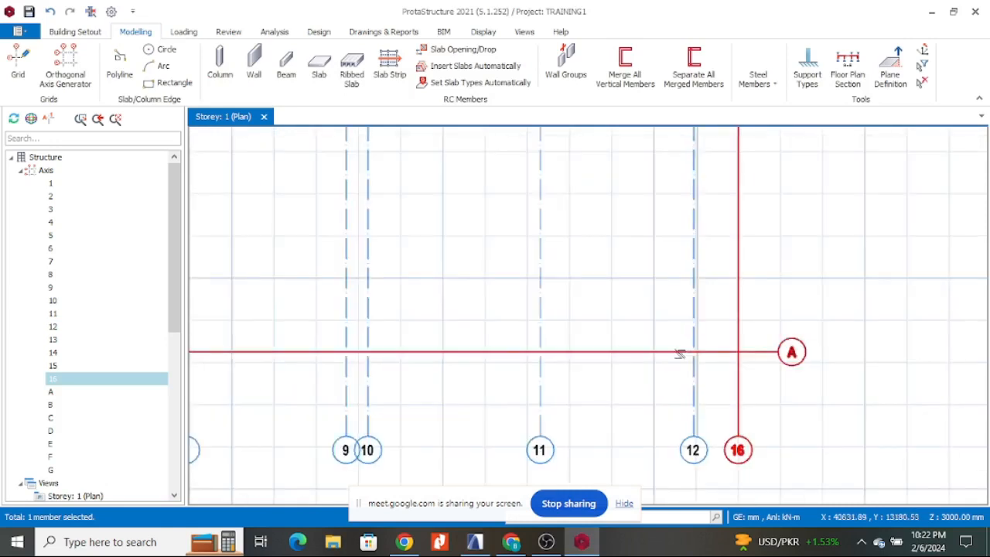
scroll(742, 276, "up", 3)
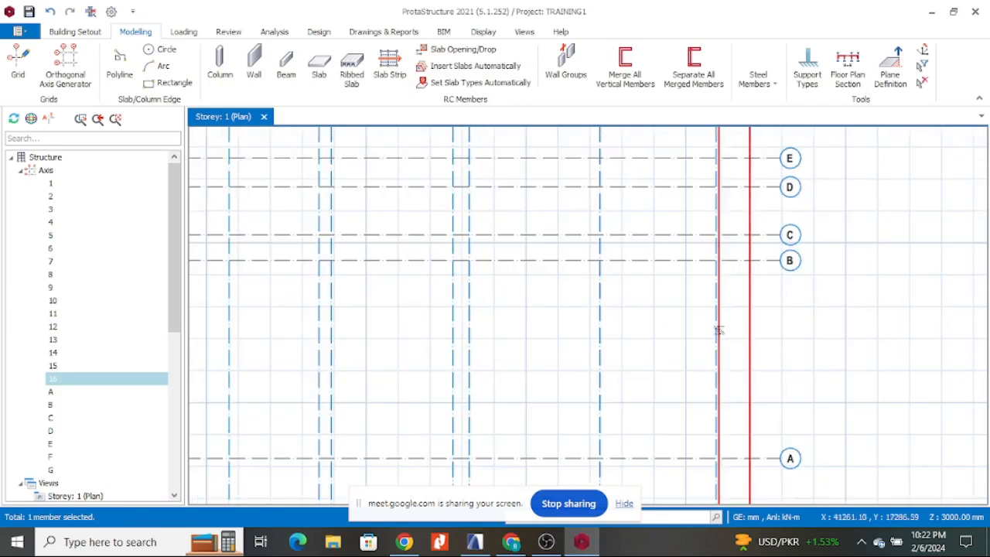
scroll(720, 336, "down", 1)
right_click(737, 331)
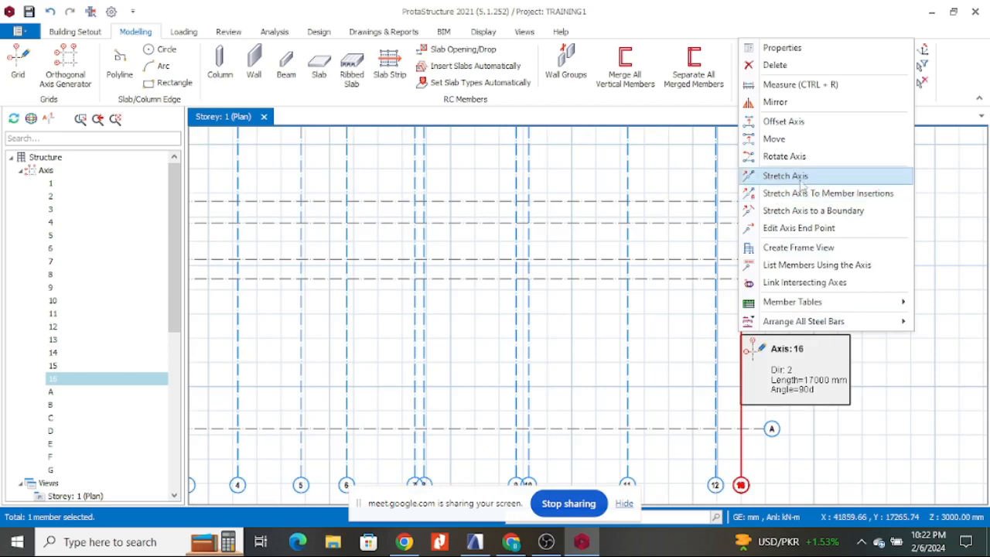
left_click(811, 48)
left_click(859, 309)
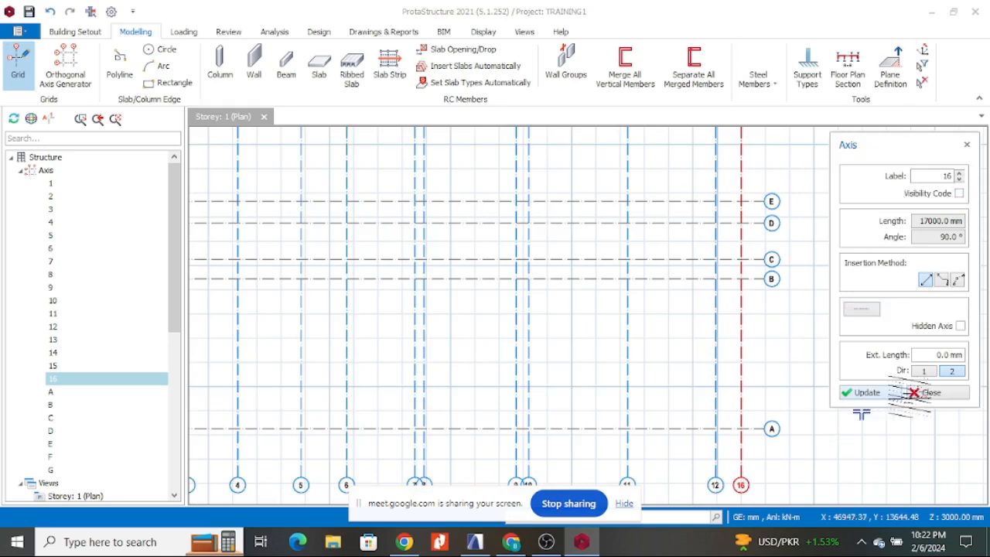
left_click(930, 395)
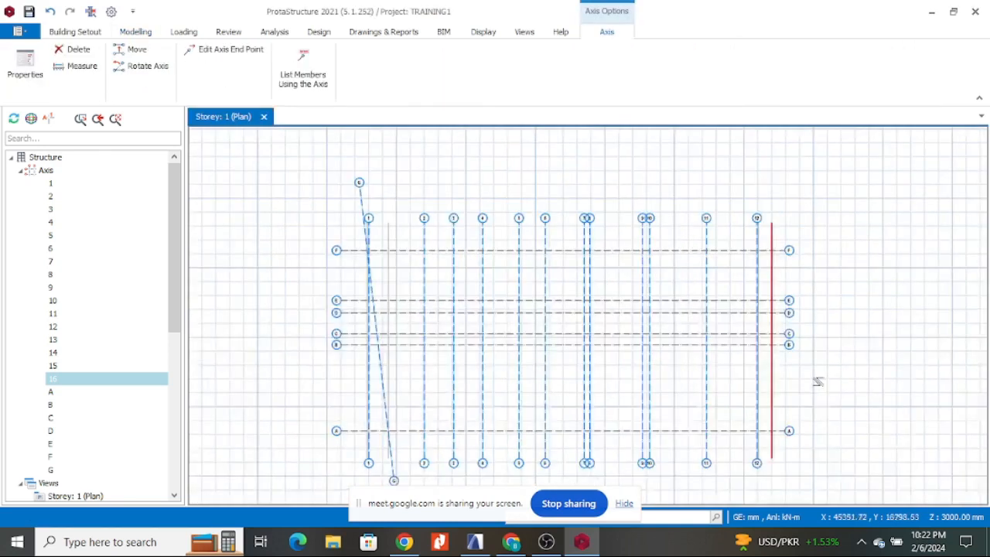
- Examine the existing inclined axis crossing axis 1 and the two helper axes beside axis 12
scroll(817, 381, "down", 1)
scroll(487, 360, "up", 3)
scroll(487, 356, "down", 3)
scroll(503, 325, "up", 3)
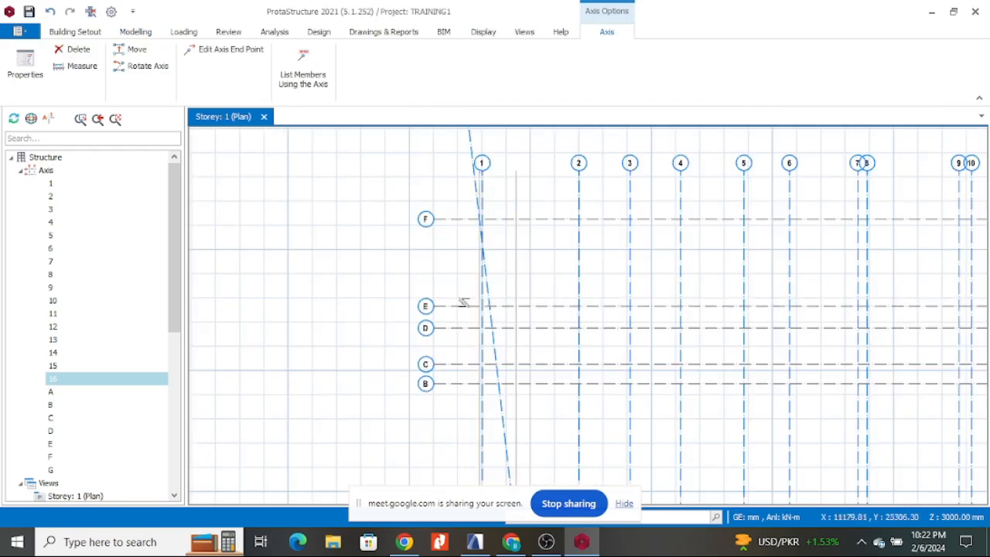
scroll(495, 208, "up", 3)
scroll(402, 225, "down", 4)
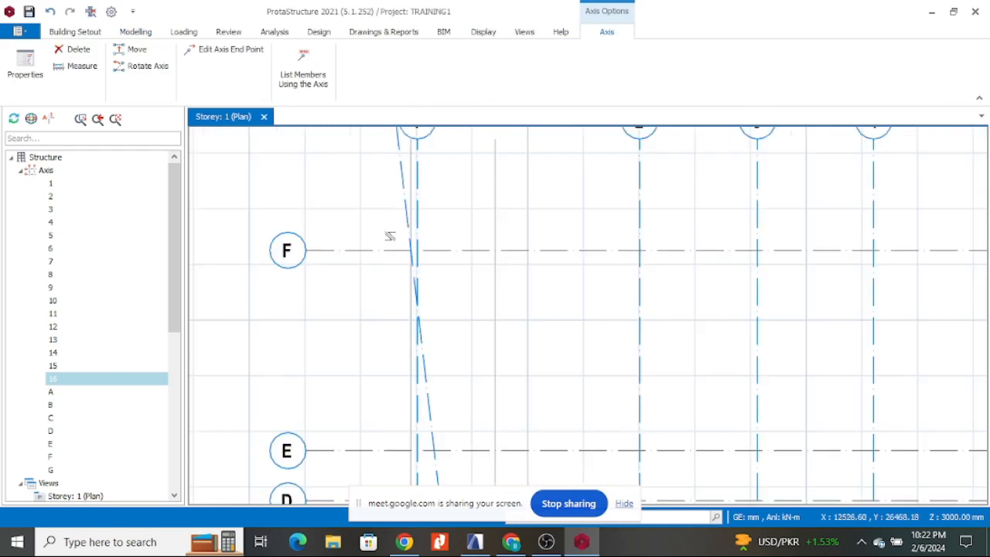
scroll(618, 232, "up", 4)
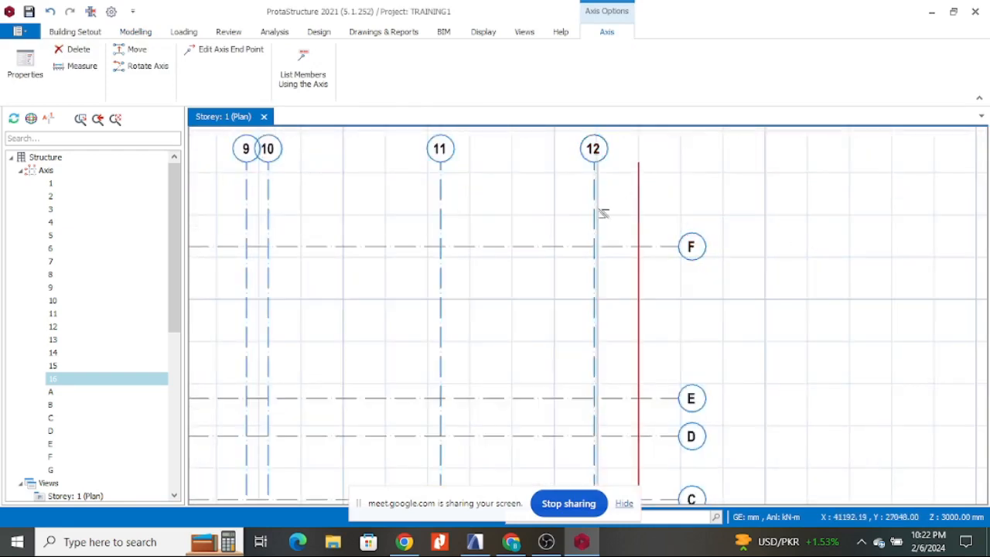
scroll(695, 214, "down", 5)
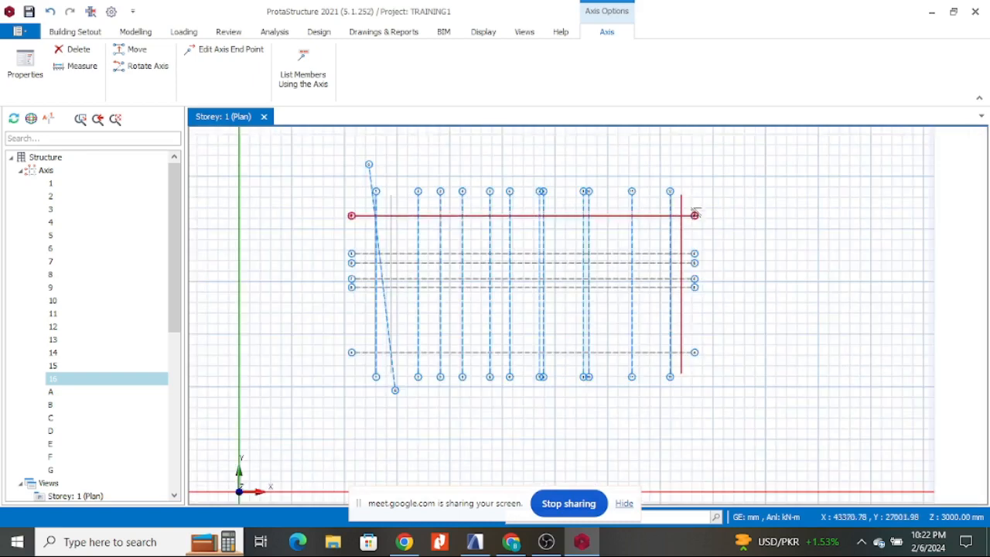
scroll(376, 163, "up", 5)
scroll(617, 265, "down", 5)
scroll(784, 240, "up", 3)
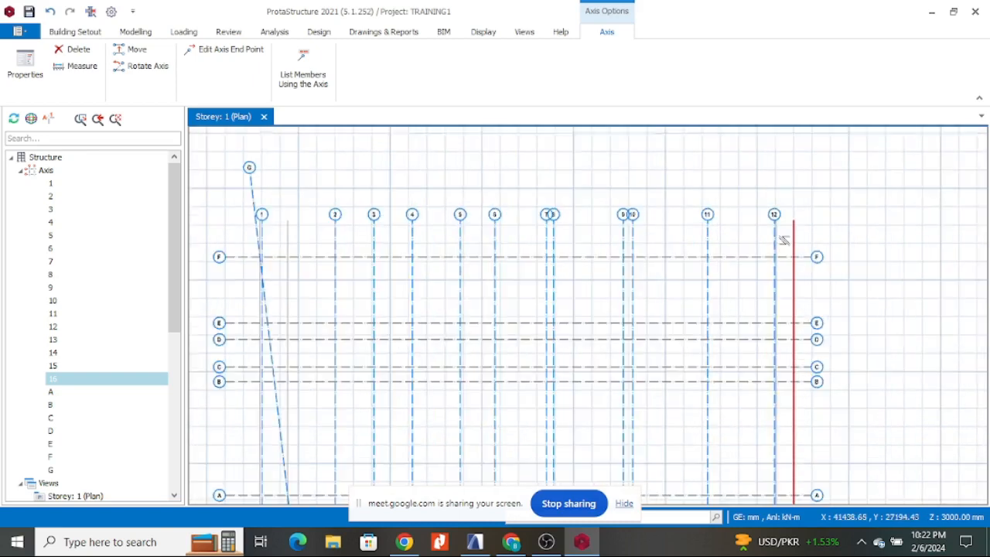
- Draw an inclined axis from the inner helper axis's intersection with axis F to the outer helper axis's intersection with axis A
left_click(136, 31)
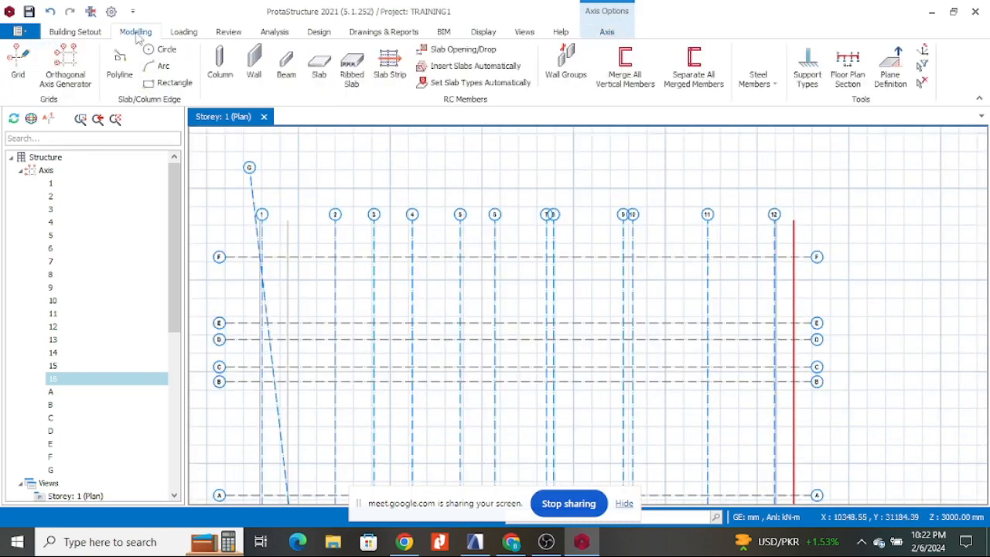
left_click(18, 62)
scroll(758, 274, "up", 3)
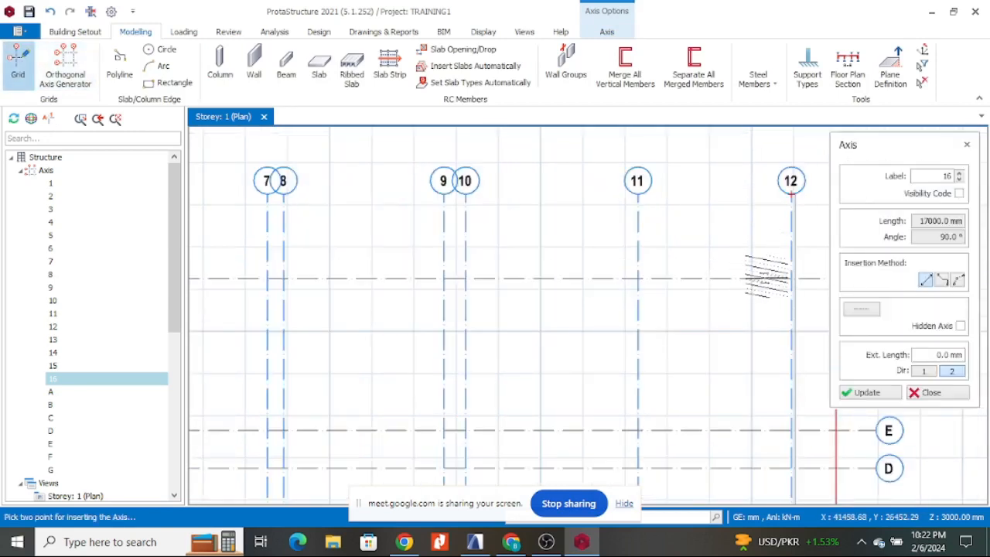
scroll(742, 267, "up", 3)
scroll(522, 232, "up", 6)
left_click(483, 234)
scroll(453, 191, "down", 4)
scroll(461, 203, "down", 5)
scroll(495, 225, "up", 5)
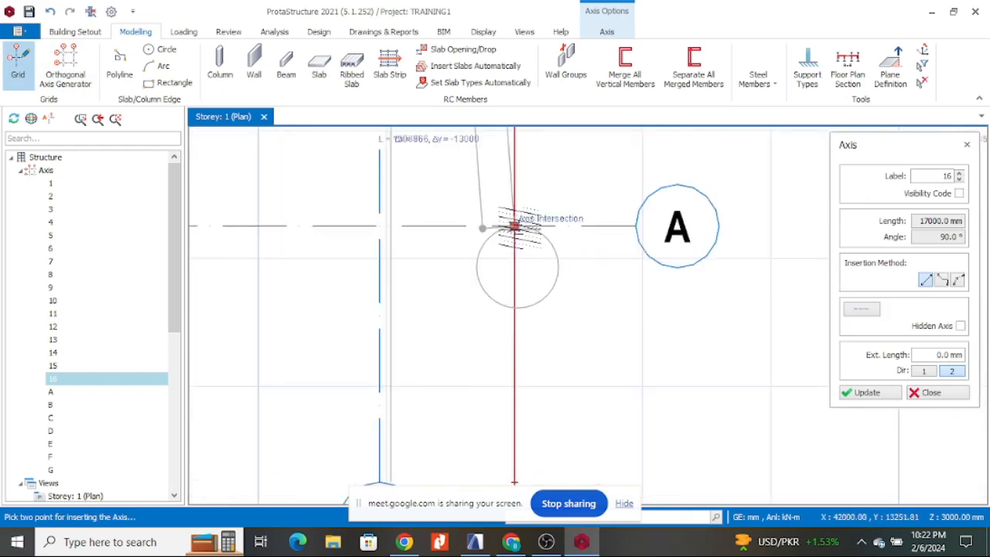
left_click(514, 261)
scroll(514, 481, "down", 3)
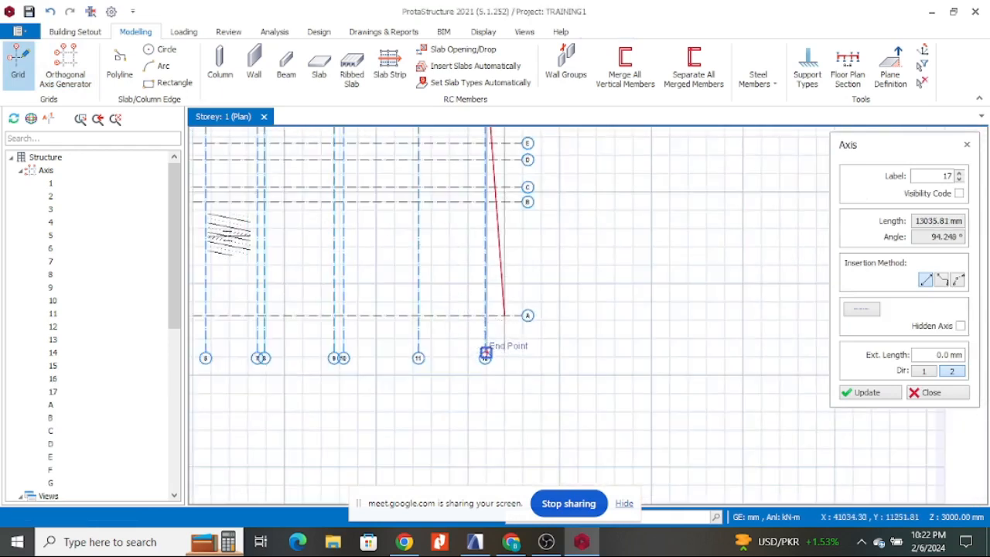
scroll(507, 456, "up", 3)
scroll(522, 324, "down", 5)
scroll(531, 372, "up", 3)
key("Escape")
- Show label bubbles at both ends of the new inclined axis beside axis 12
scroll(516, 419, "up", 3)
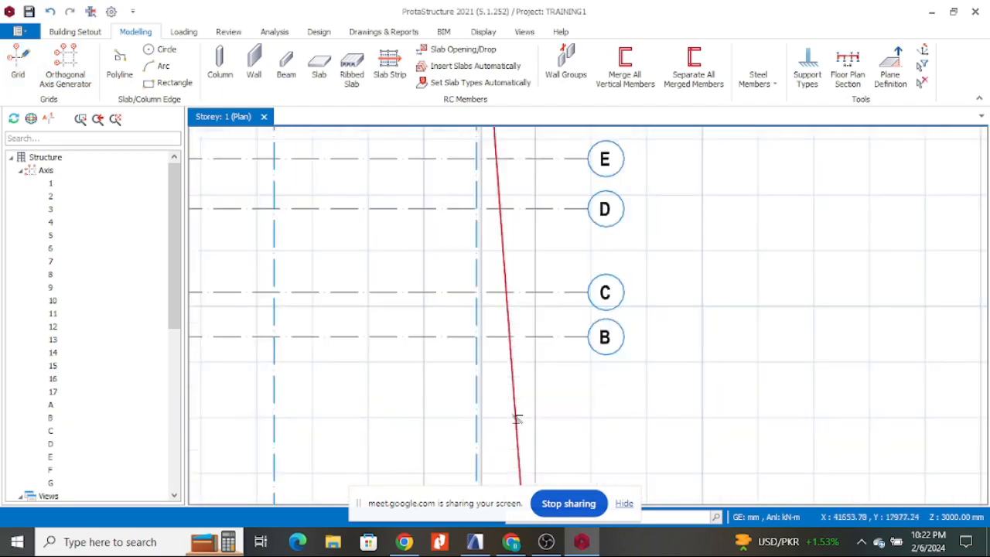
right_click(511, 408)
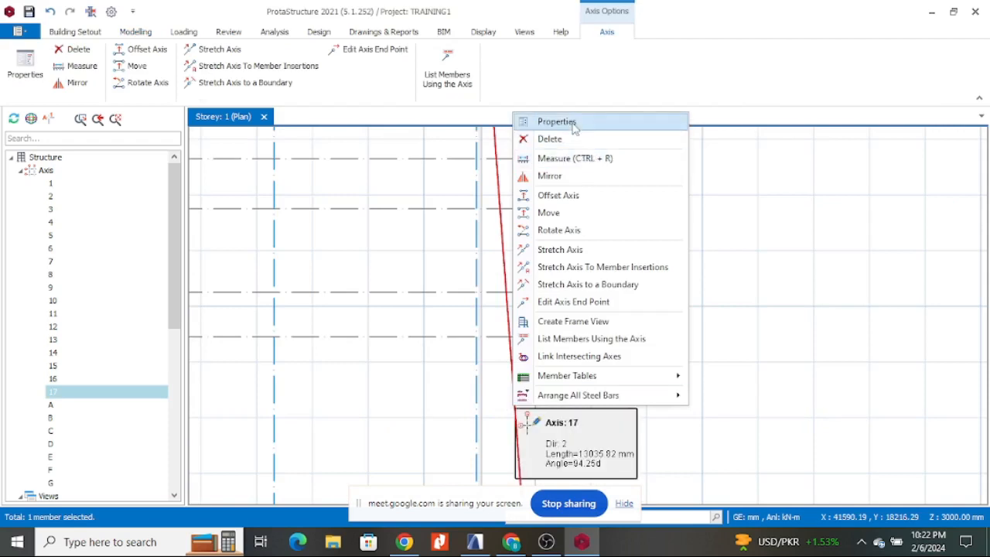
left_click(534, 122)
left_click(876, 309)
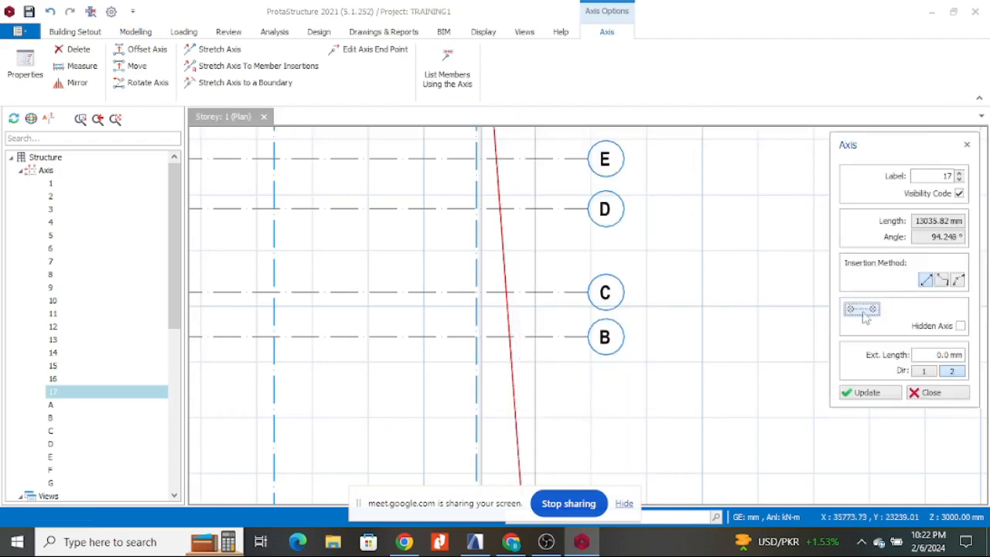
left_click(867, 393)
scroll(474, 287, "down", 3)
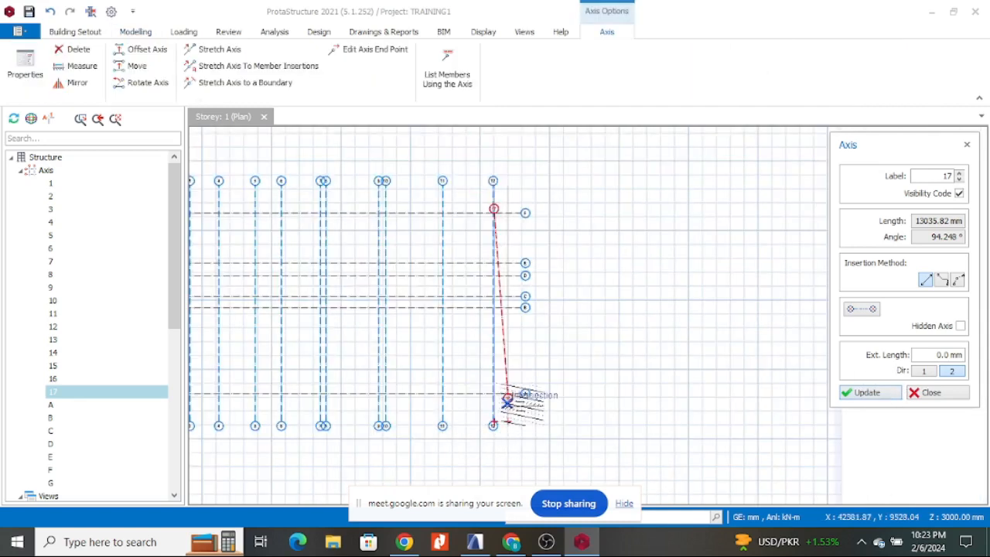
scroll(507, 400, "up", 5)
key("Escape")
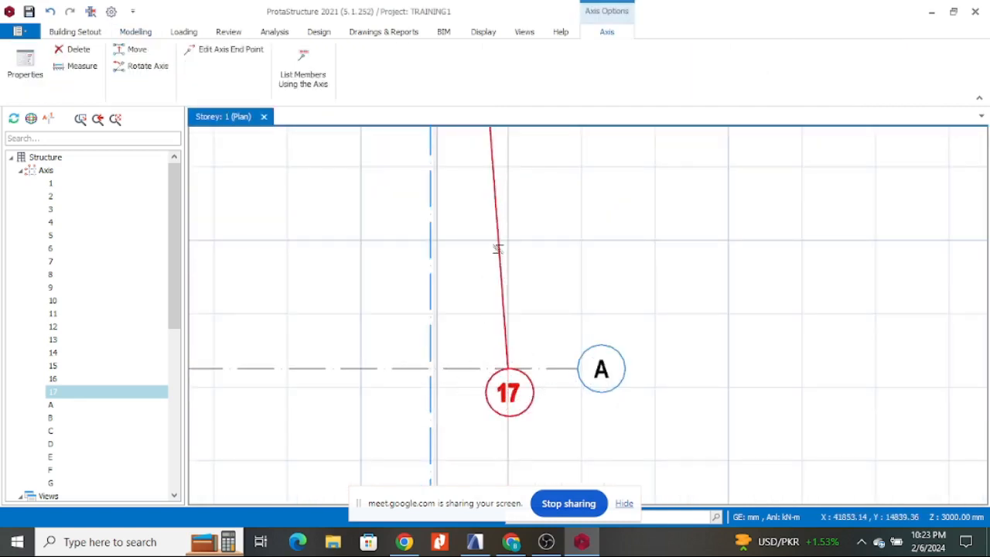
- Stretch the lower end of the new inclined axis about 3300 mm beyond axis A
right_click(499, 246)
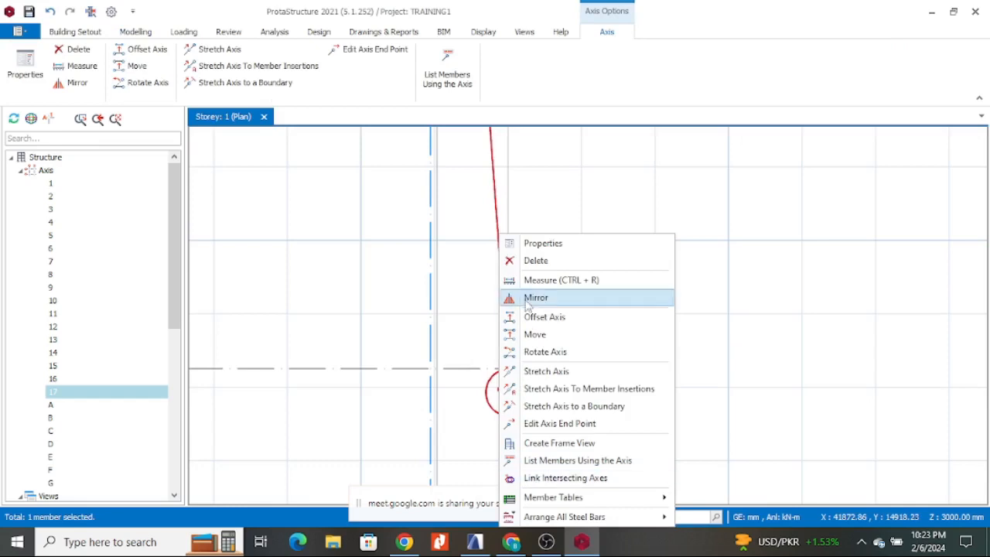
left_click(546, 371)
scroll(557, 409, "up", 3)
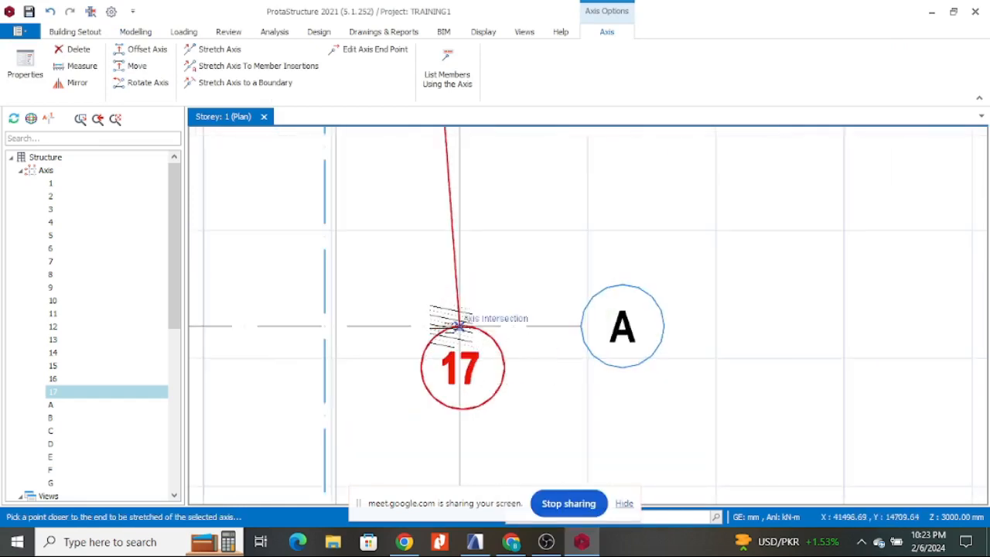
scroll(459, 322, "down", 3)
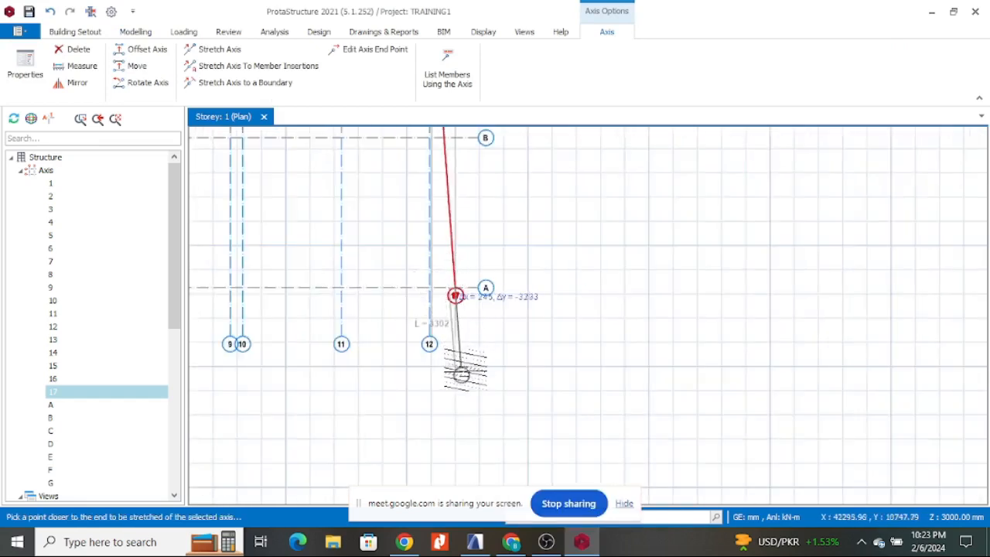
left_click(462, 376)
- Stretch the upper end of the new inclined axis beyond axis F and past axis 12's label bubble
scroll(488, 394, "down", 4)
scroll(474, 255, "up", 6)
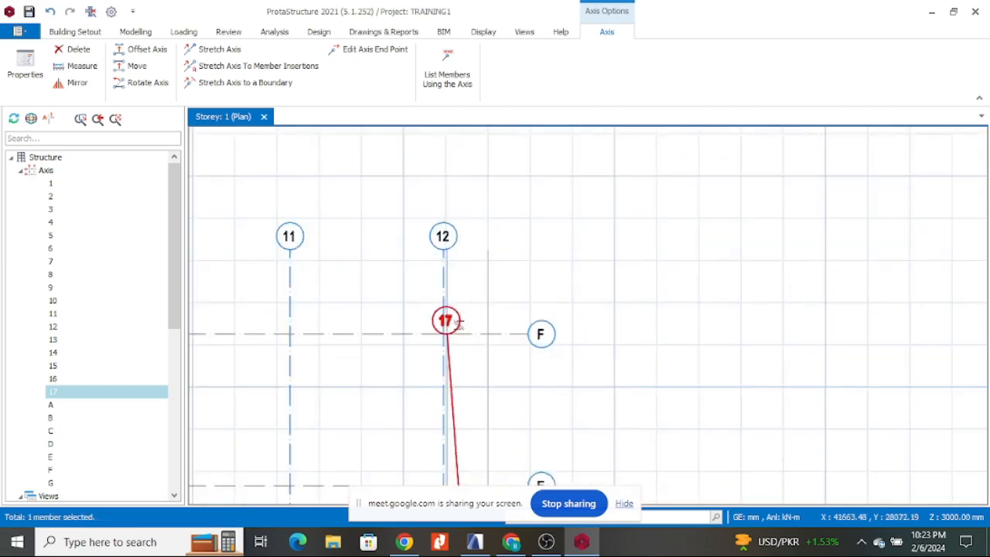
right_click(456, 400)
left_click(503, 245)
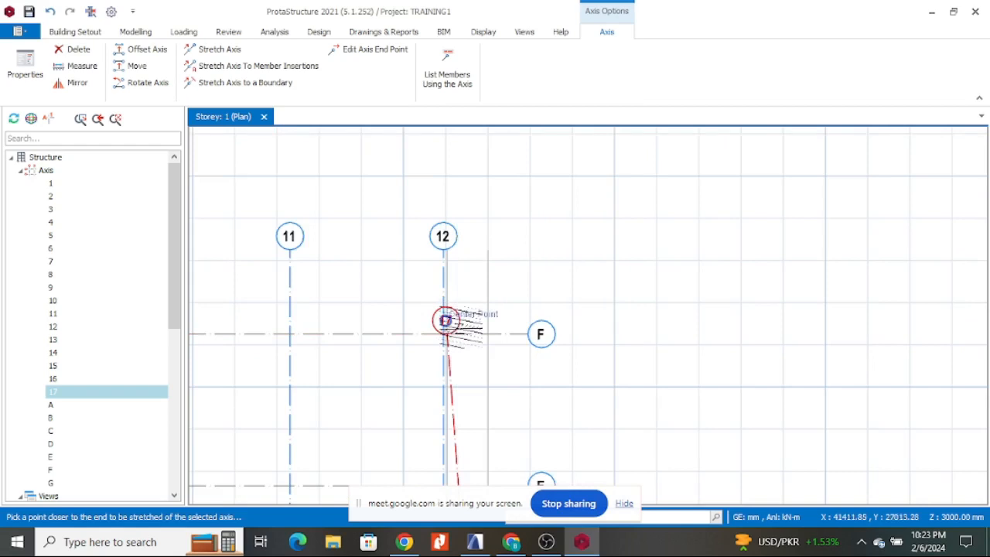
left_click(446, 321)
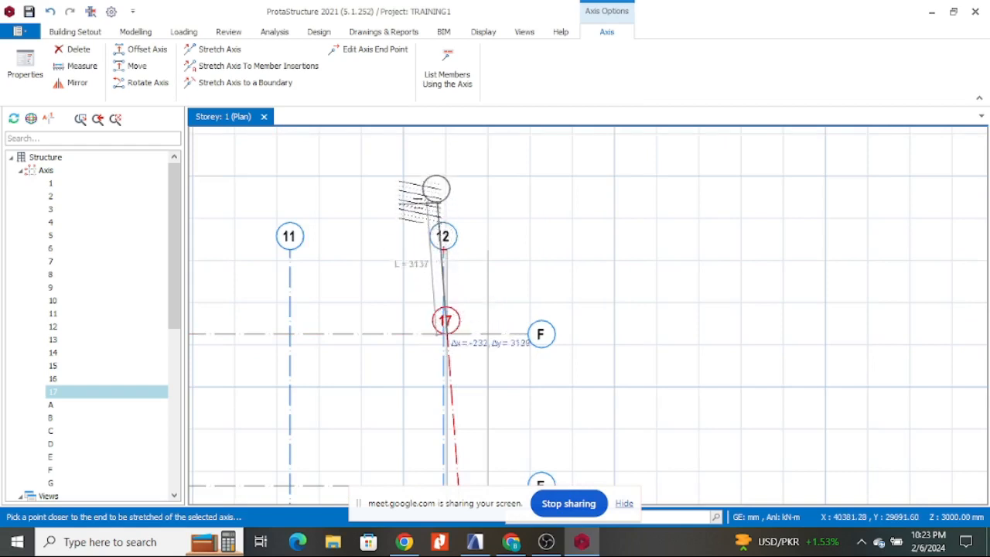
left_click(435, 169)
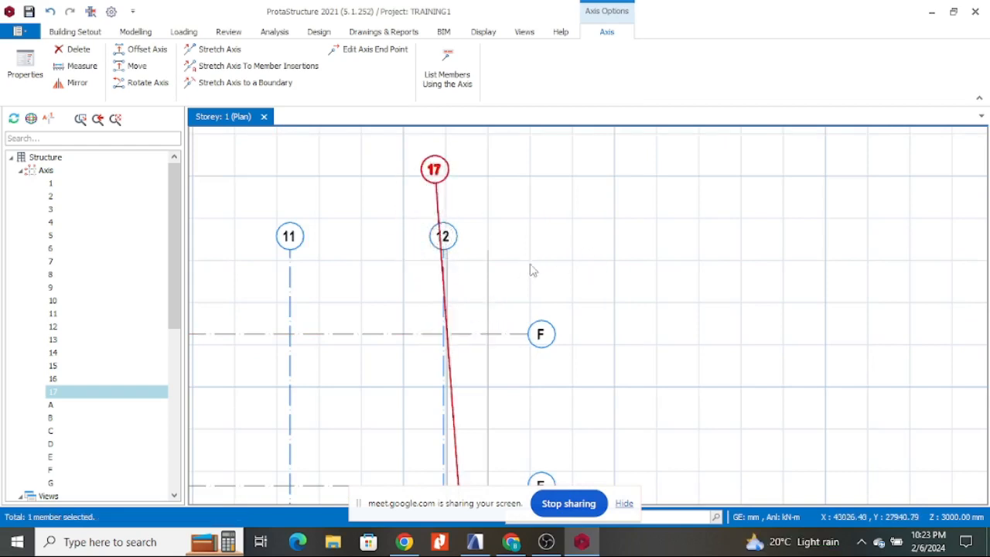
key("Escape")
scroll(634, 293, "down", 5)
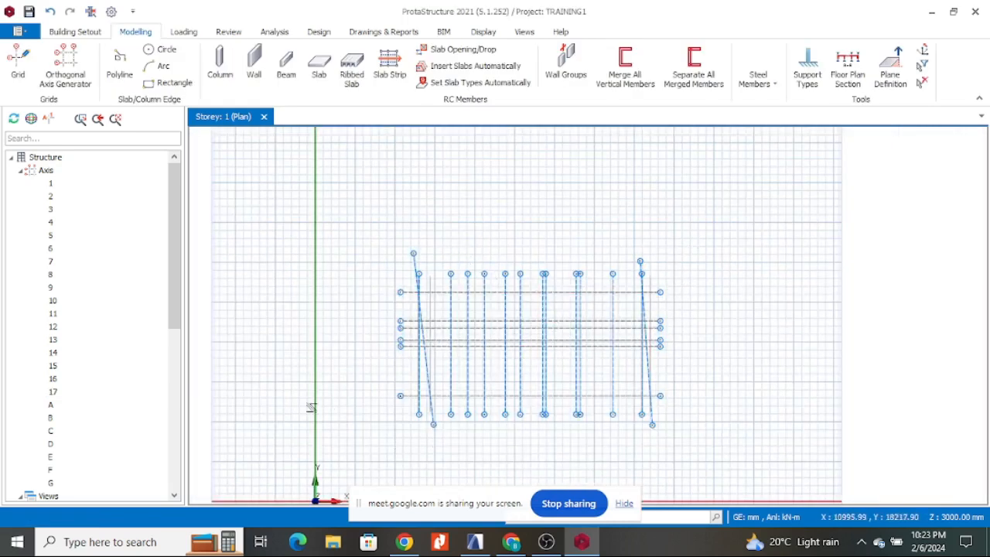
- Switch to ARCHICAD to view the complete floor plans, and return to the Storey 1 plan in ProtaStructure
left_click(475, 542)
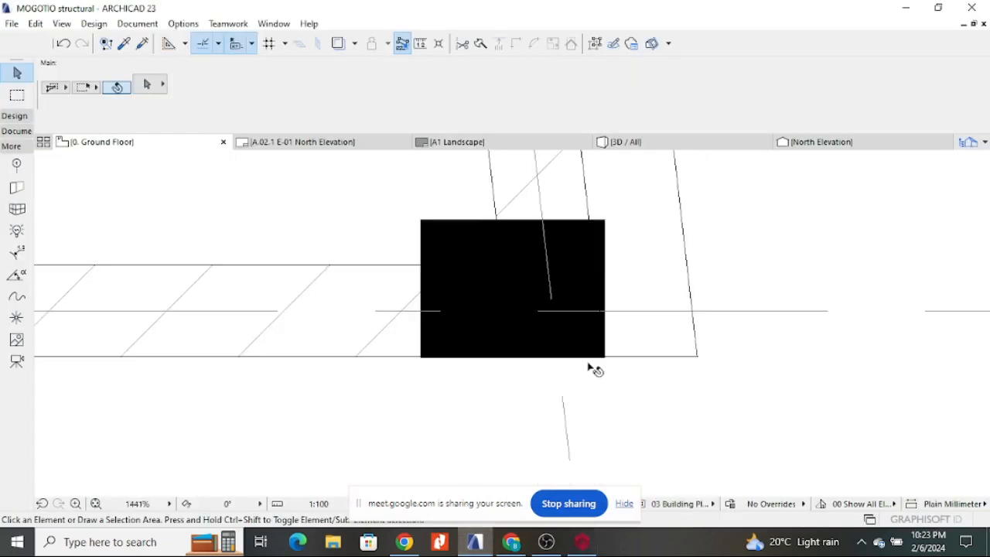
scroll(594, 370, "down", 15)
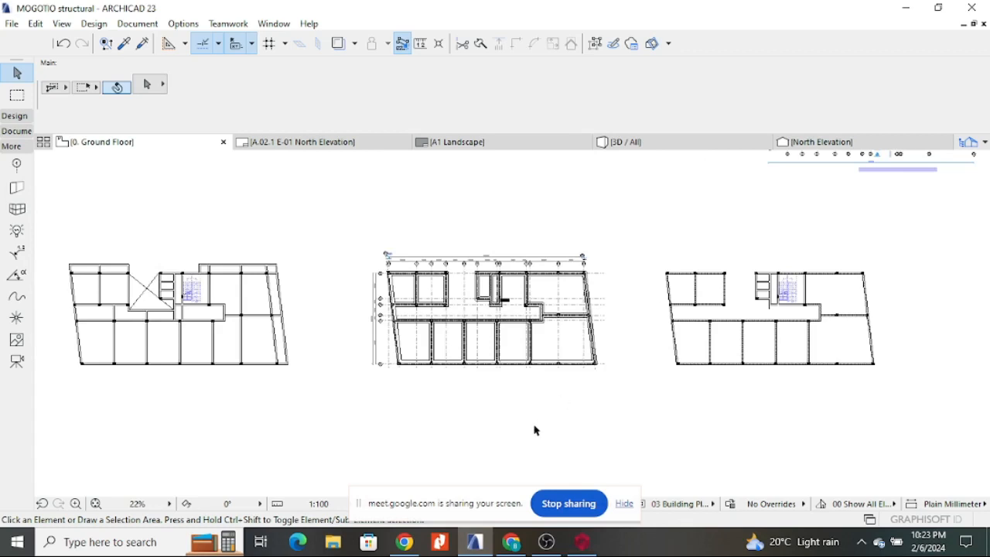
left_click(580, 542)
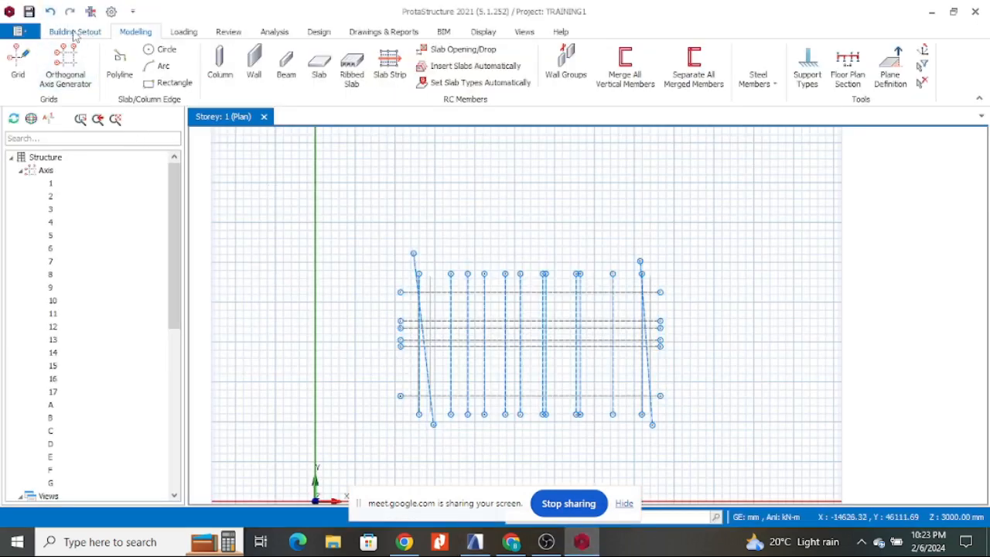
left_click(116, 59)
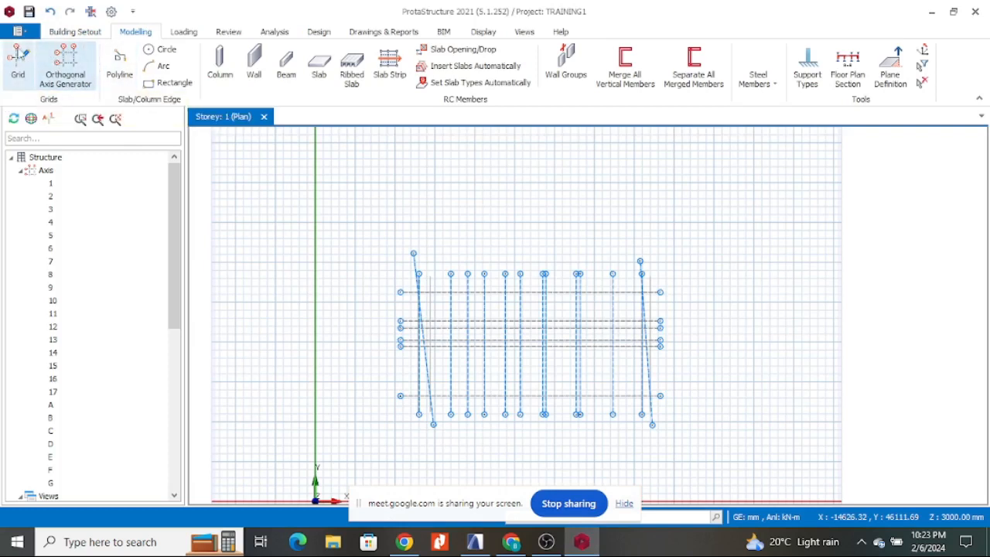
left_click(219, 62)
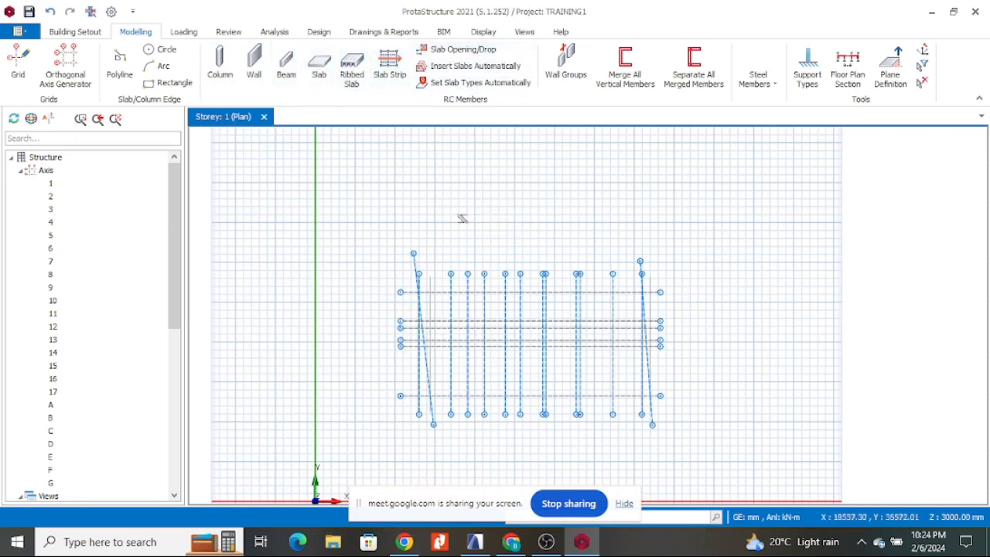
- Start a new column and try setting its section to b1 400 mm and b2 300 mm
left_click(221, 62)
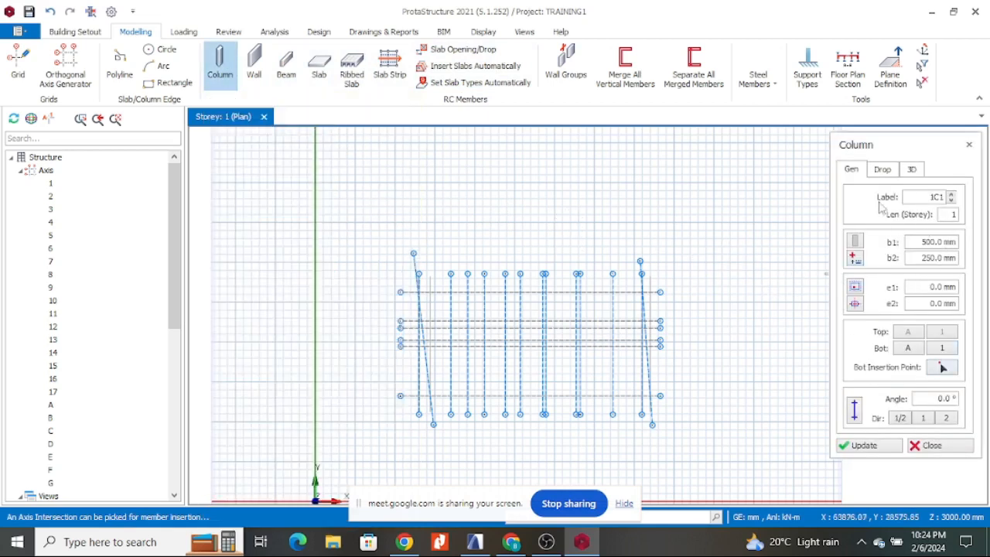
left_click(919, 241)
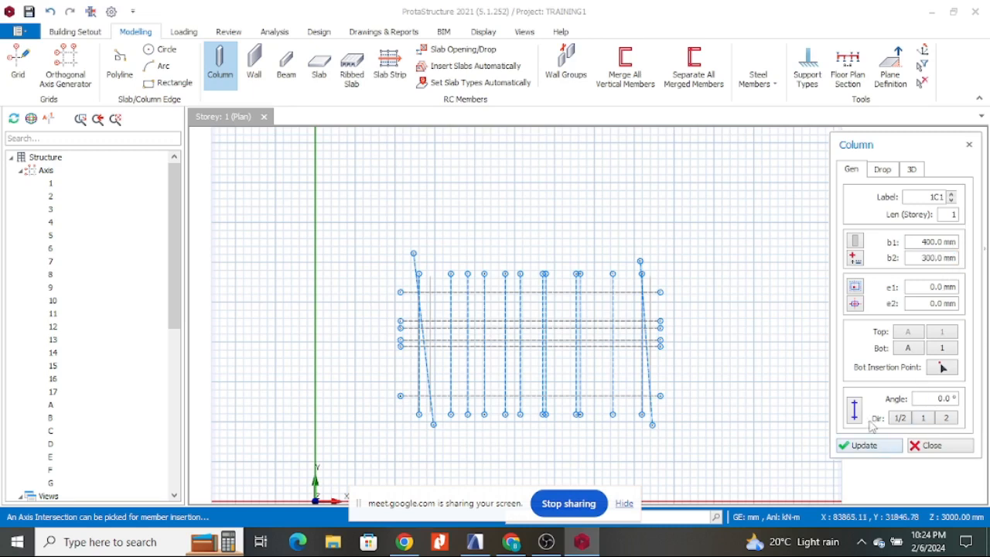
scroll(439, 437, "up", 5)
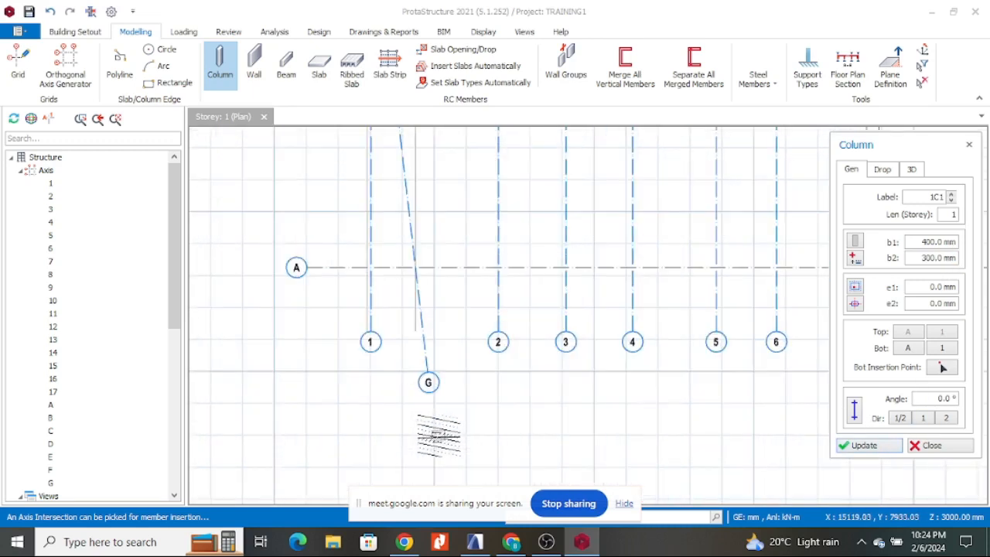
scroll(504, 393, "down", 4)
- Switch to ARCHICAD, examine the columns along axis A on the ground floor plan, and return to ProtaStructure
left_click(476, 534)
scroll(453, 369, "down", 2)
scroll(457, 344, "up", 5)
scroll(544, 331, "up", 8)
scroll(504, 433, "down", 5)
scroll(504, 422, "up", 5)
scroll(504, 441, "down", 2)
scroll(503, 449, "down", 6)
scroll(507, 402, "up", 8)
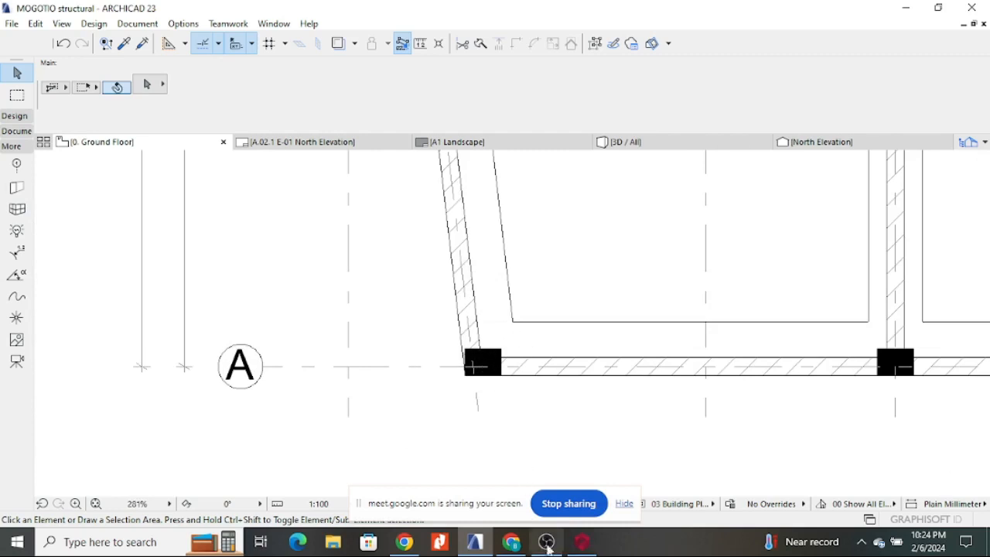
left_click(582, 542)
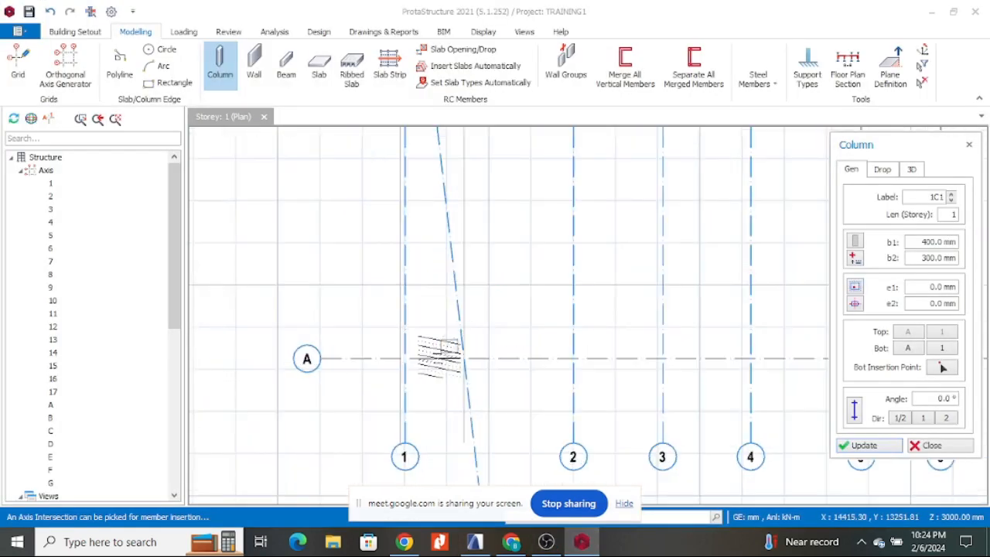
- Insert a trial column where axis A meets inclined axis G, and delete it
scroll(462, 368, "up", 3)
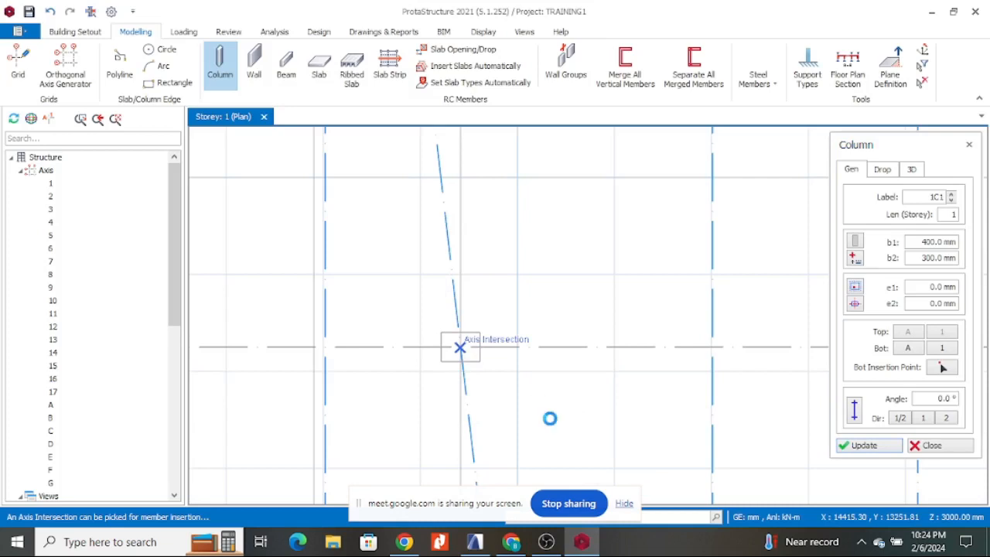
left_click(523, 415)
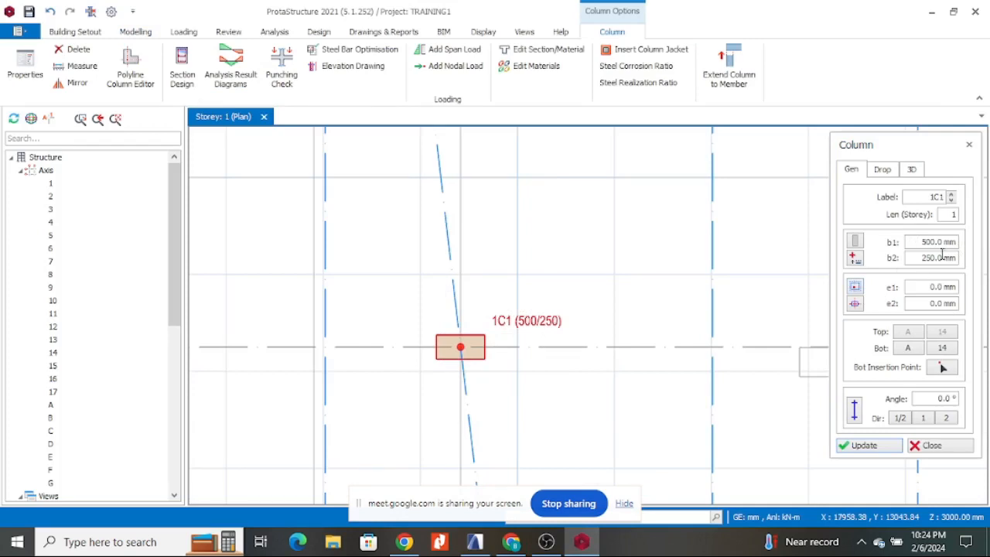
key("Escape")
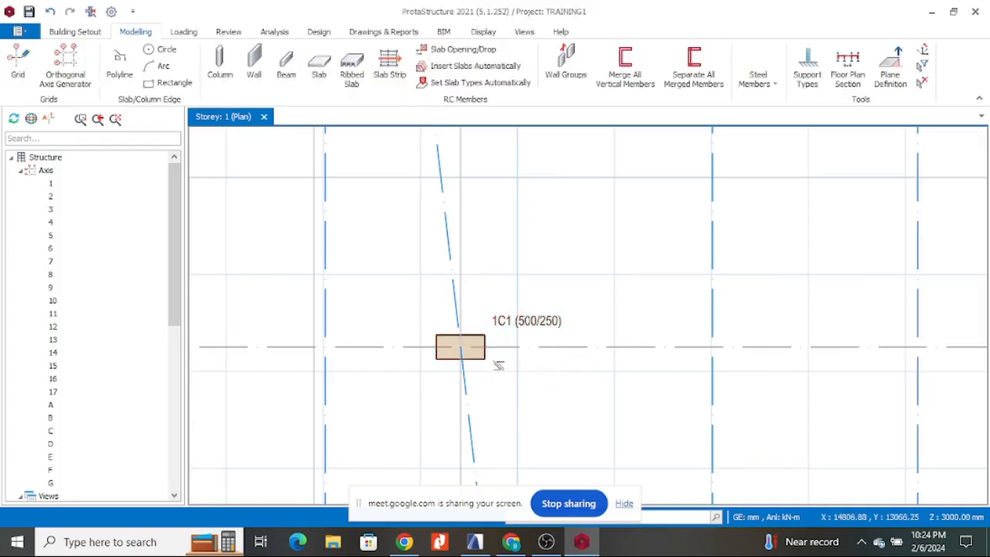
left_click(485, 354)
key("Delete")
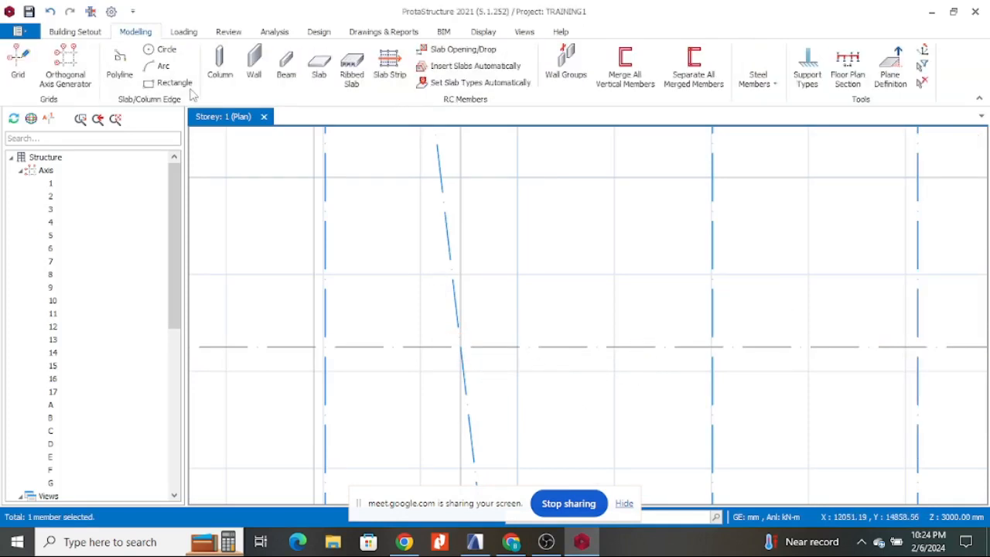
- Start a new column and examine the BS steel UC and UB profiles in its section database
left_click(219, 66)
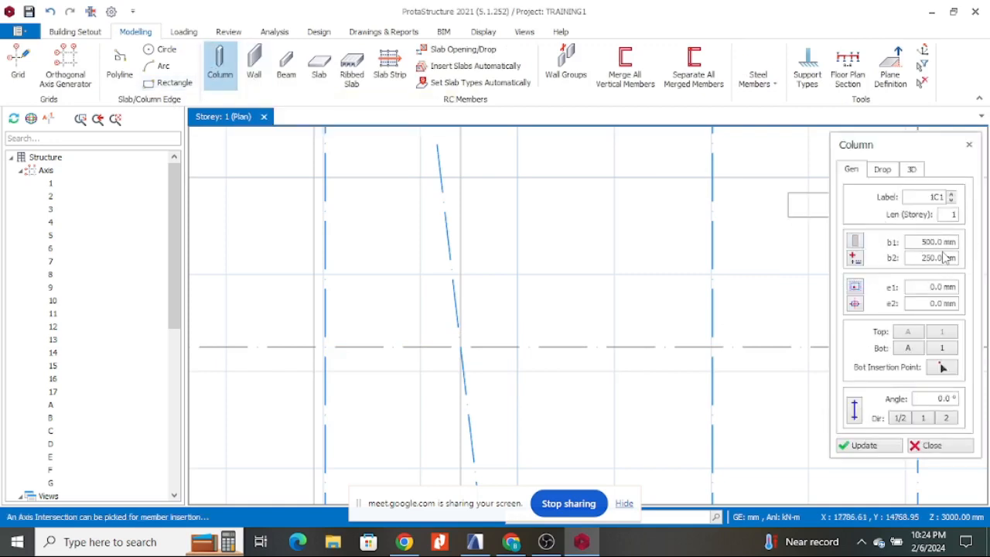
left_click(855, 242)
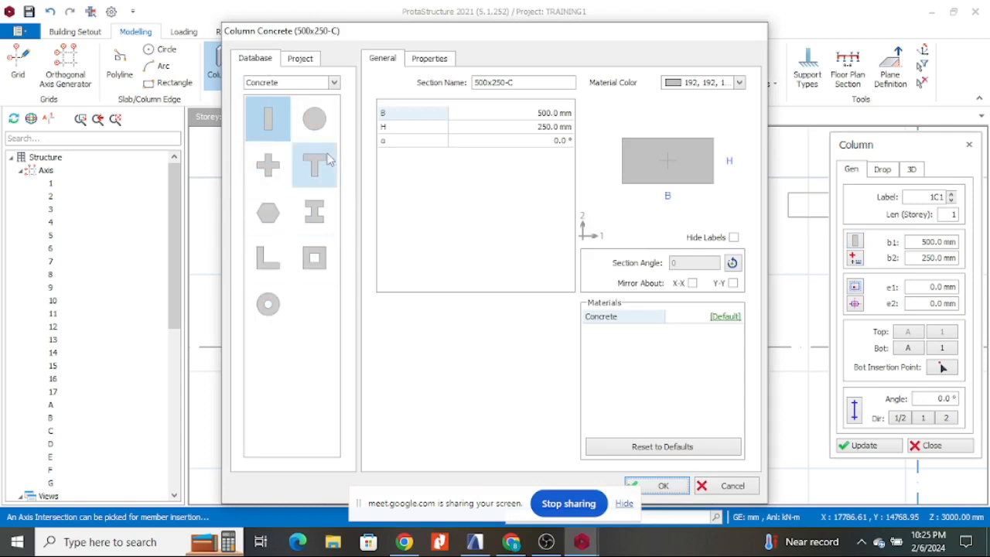
left_click(334, 83)
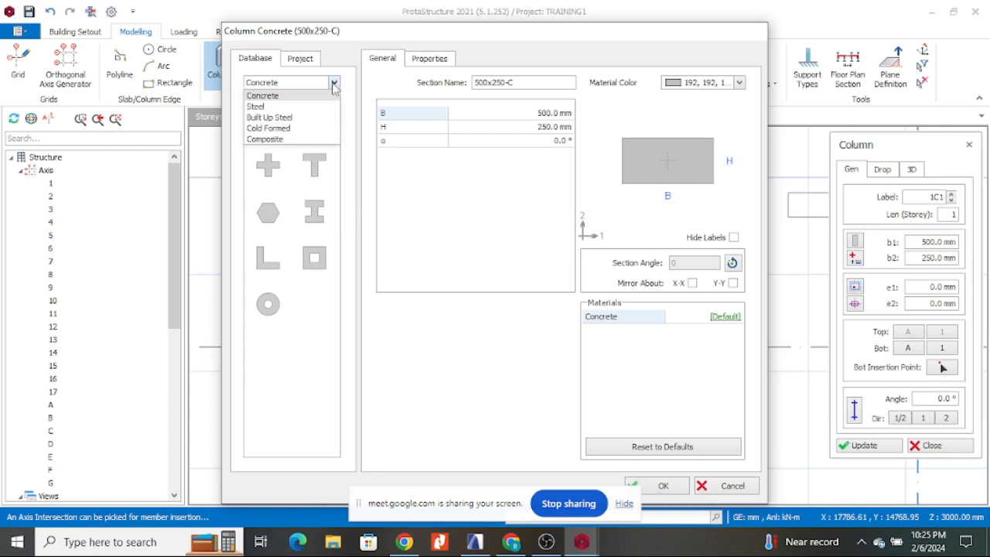
left_click(259, 109)
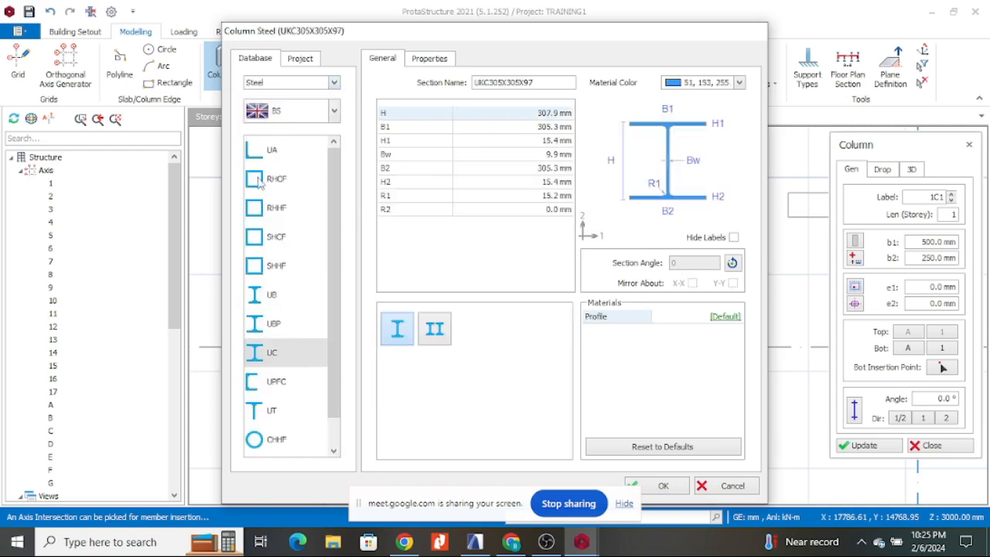
scroll(286, 294, "down", 1)
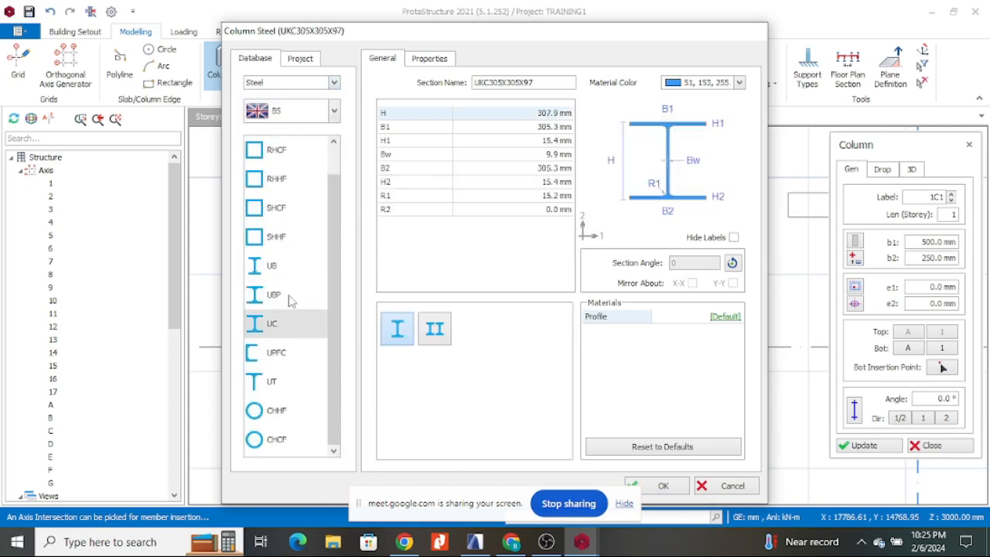
double_click(288, 326)
left_click(280, 268)
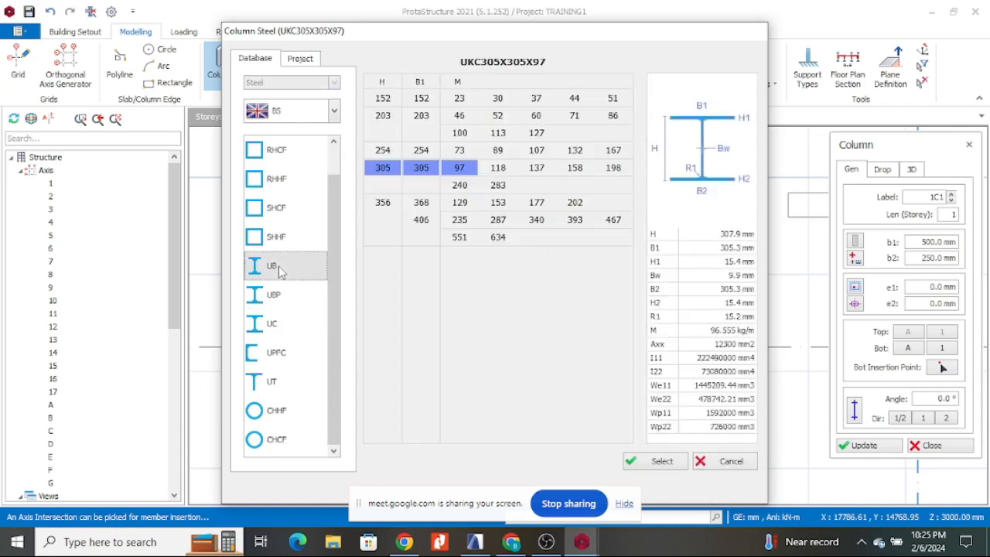
- Browse the Euro steel profile families, viewing the HLS, IPEO and IPER section tables
left_click(334, 112)
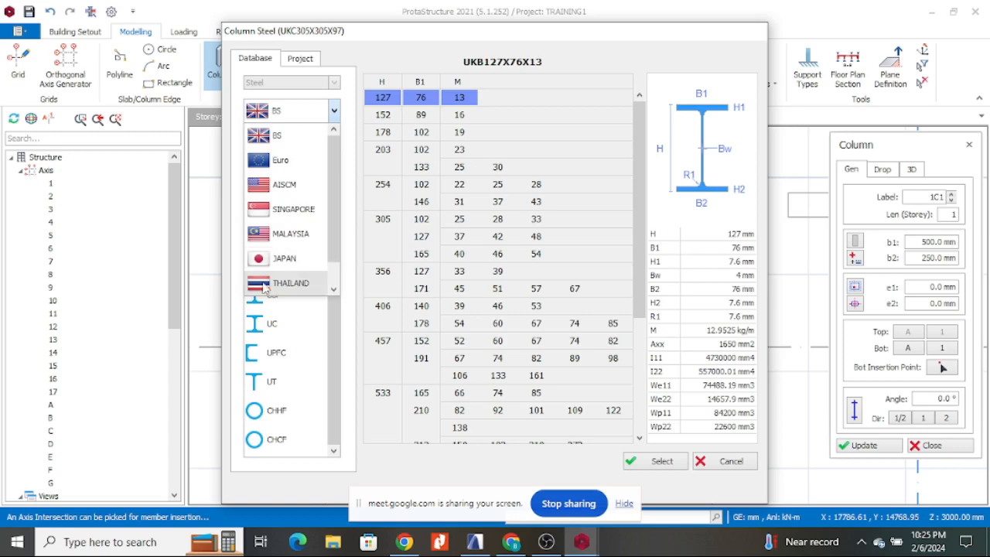
left_click(293, 159)
scroll(307, 255, "down", 5)
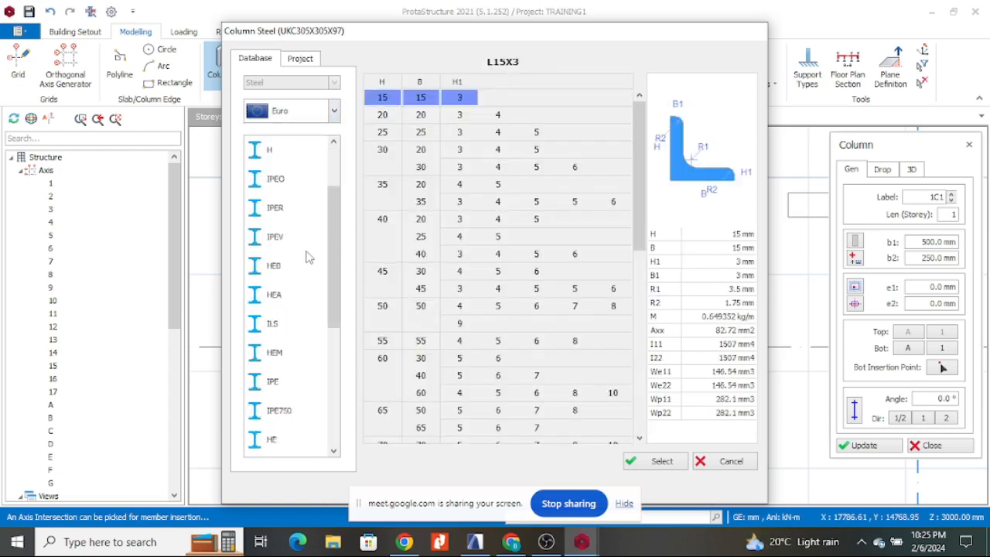
scroll(313, 282, "up", 5)
left_click(272, 207)
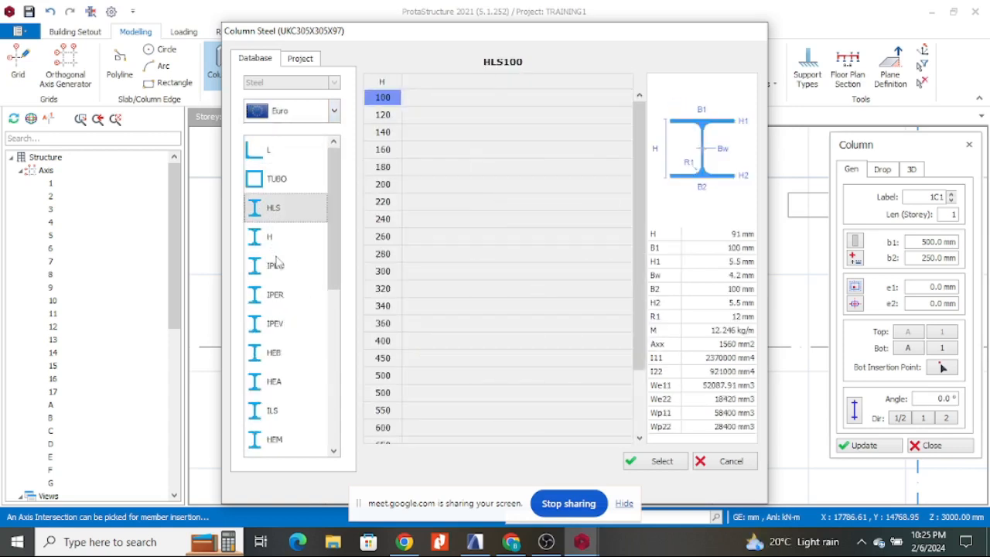
left_click(304, 266)
left_click(270, 297)
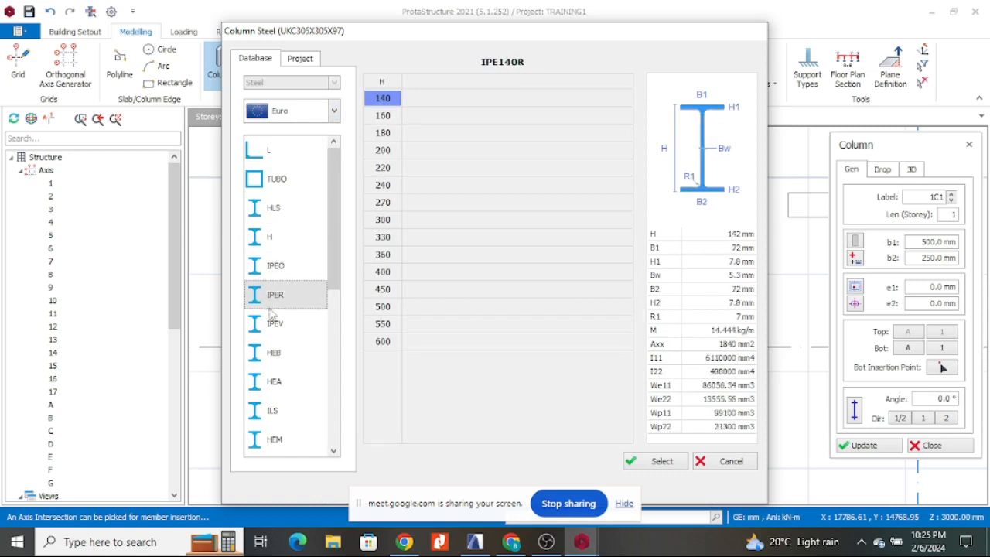
- View the BS steel sections again, return to the concrete shapes, and leave the rectangular column section unmodified
left_click(324, 112)
left_click(288, 135)
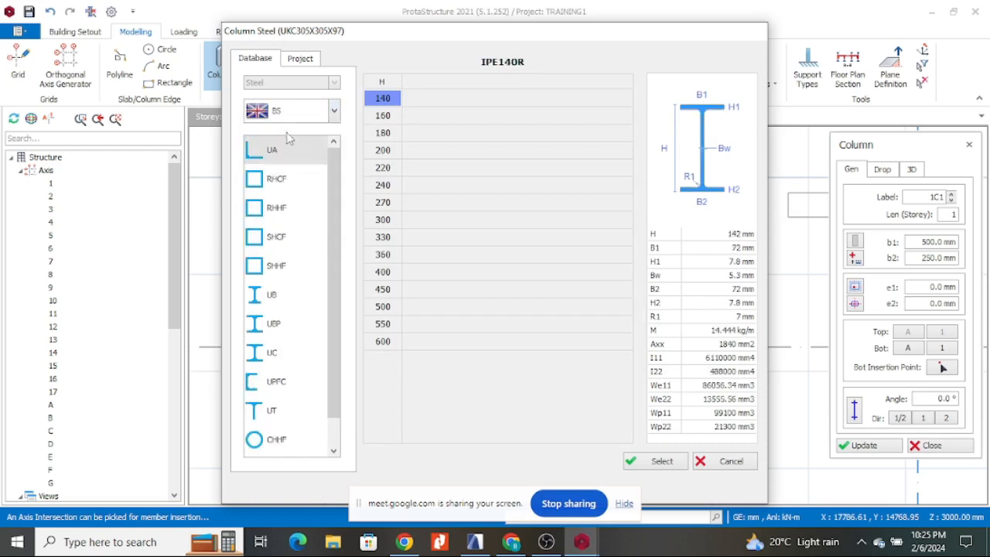
left_click(335, 112)
left_click(335, 113)
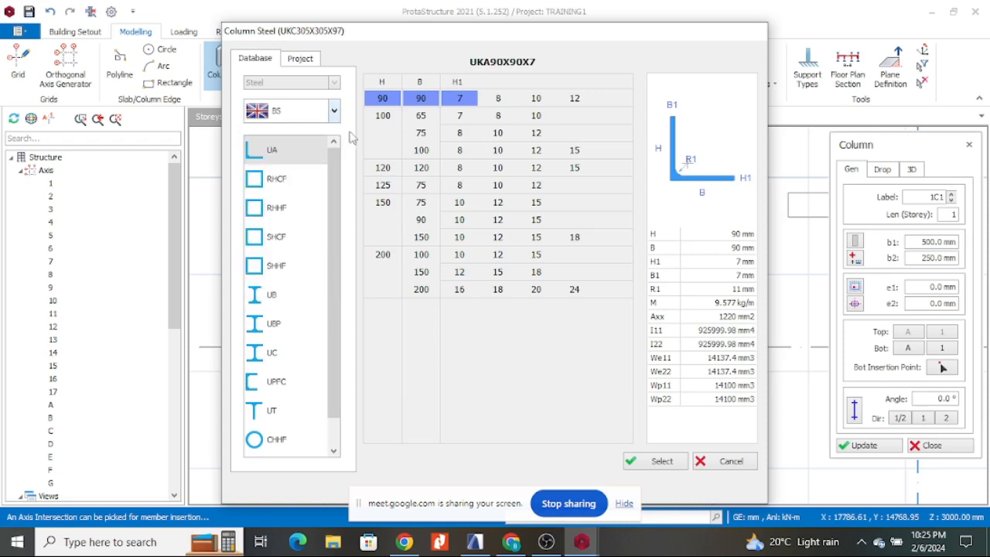
left_click(300, 64)
left_click(266, 61)
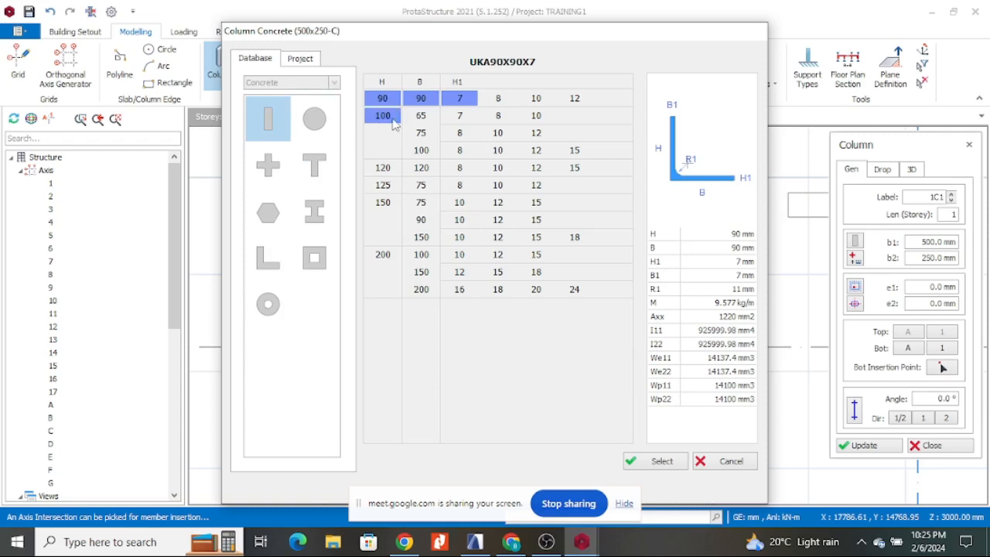
left_click(731, 461)
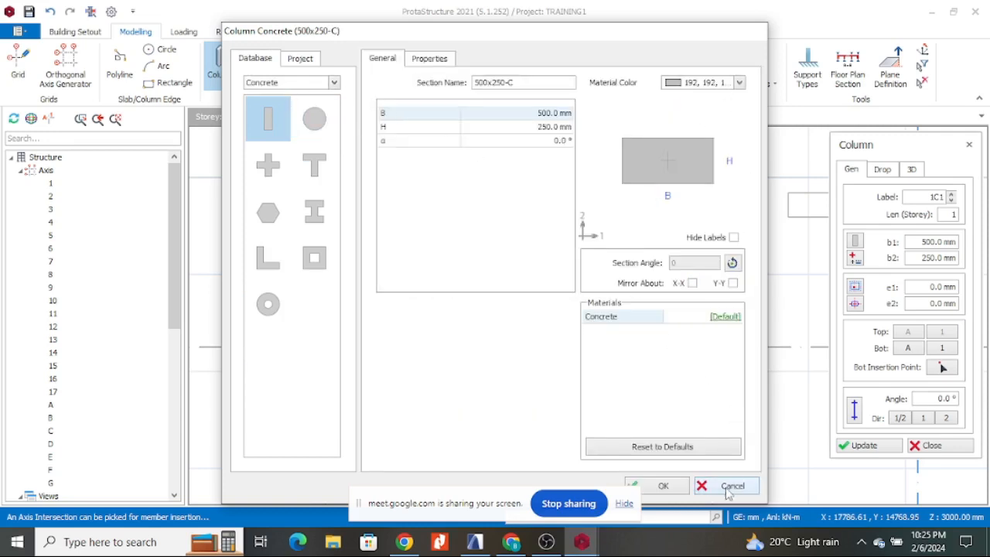
left_click(683, 490)
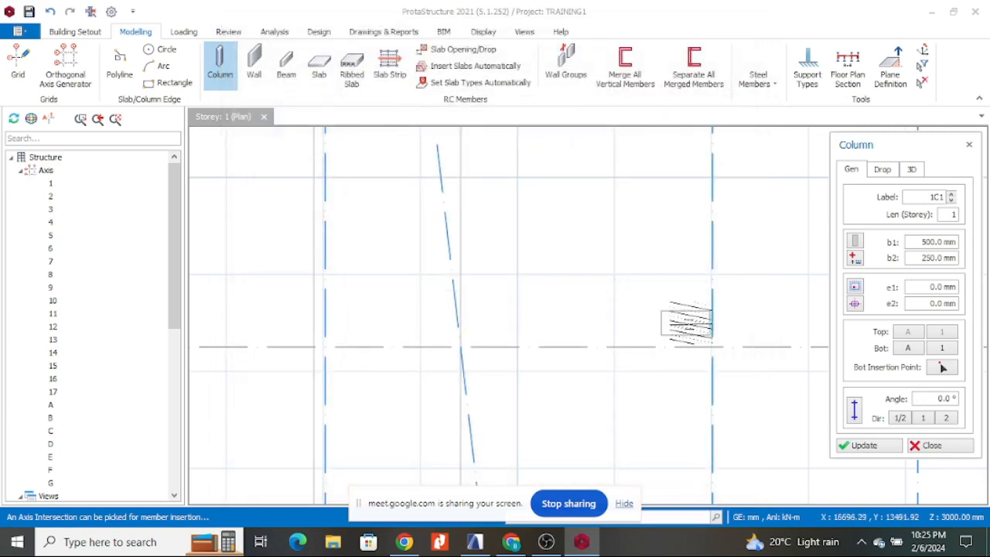
- Set the rectangular concrete column section to B 400 mm and H 300 mm, and name it 400 X300
left_click(856, 242)
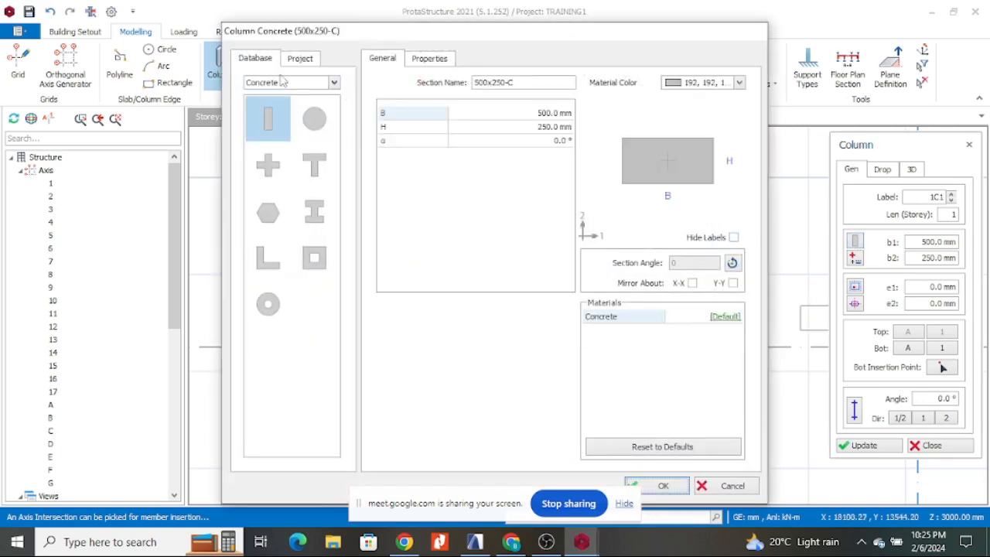
left_click(504, 112)
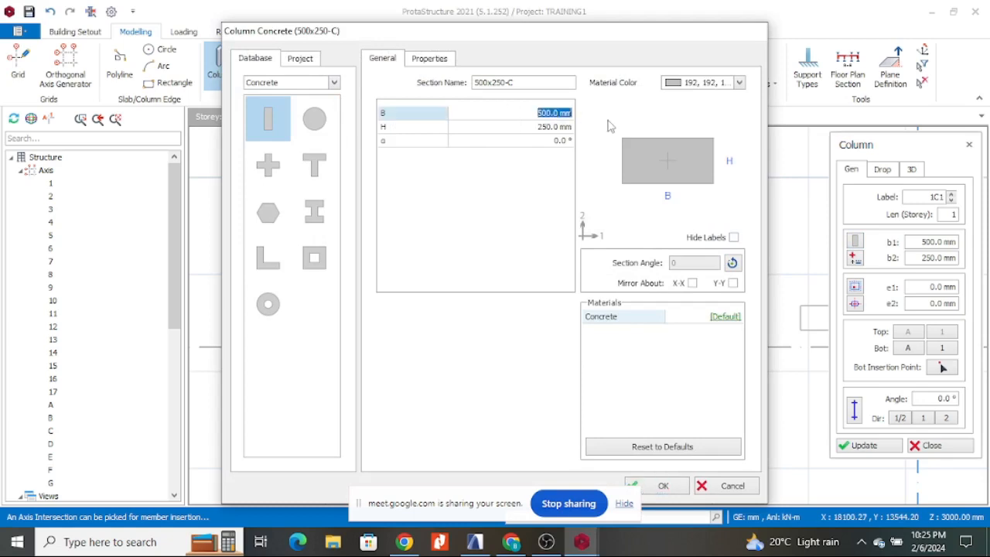
left_click(526, 126)
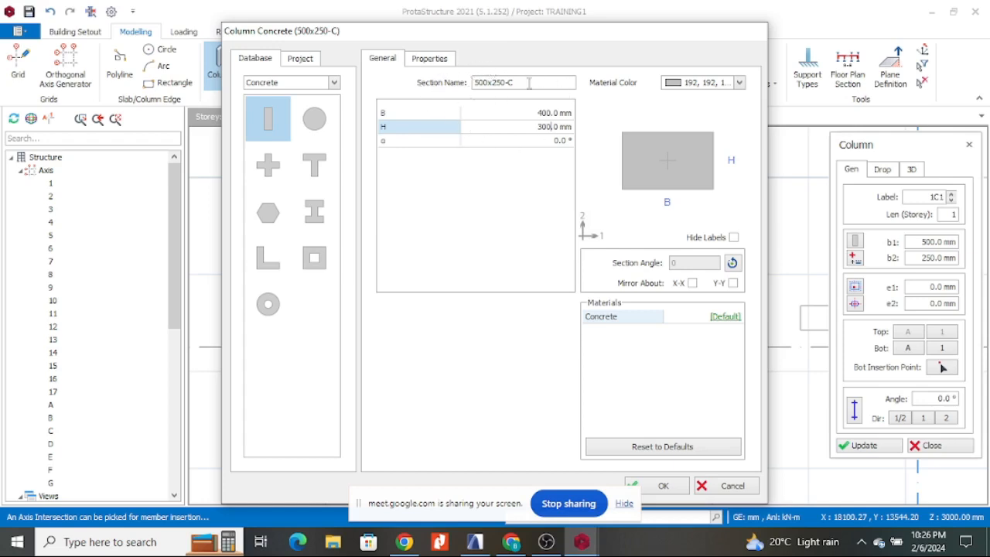
left_click(441, 61)
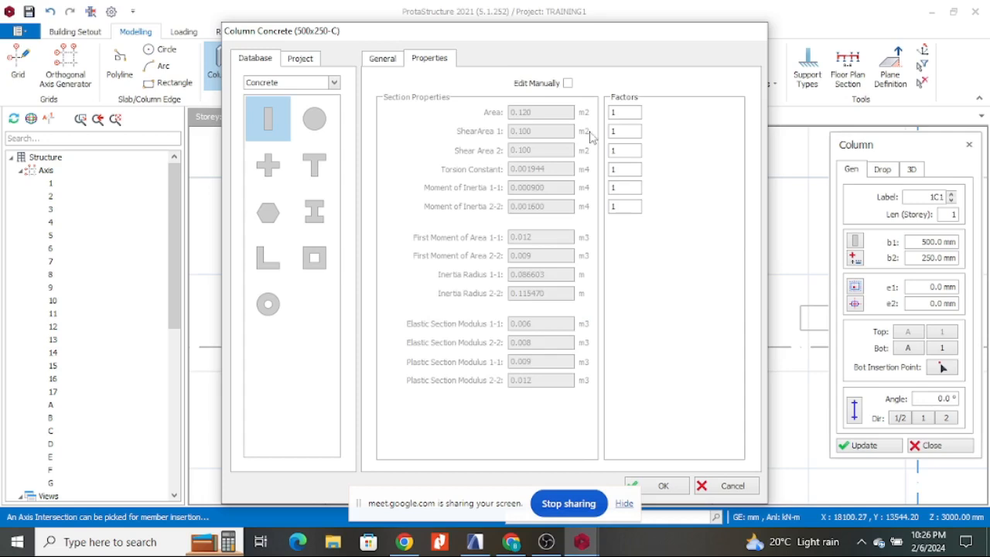
left_click(386, 60)
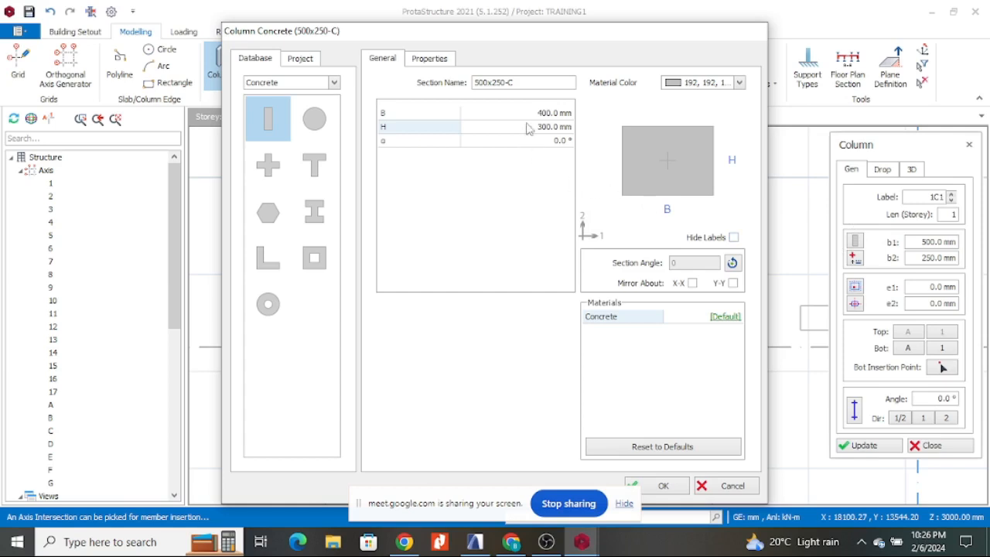
double_click(529, 83)
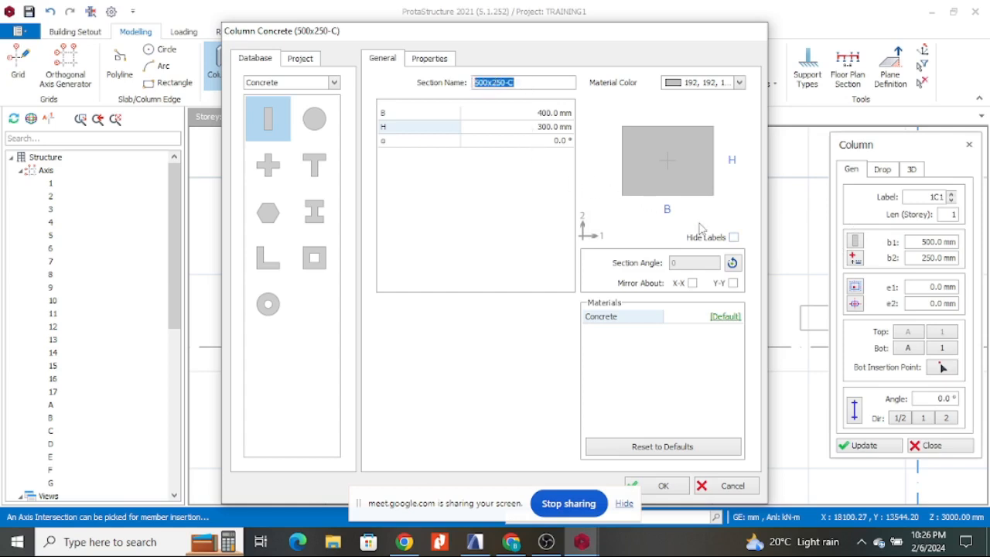
type("400 X300")
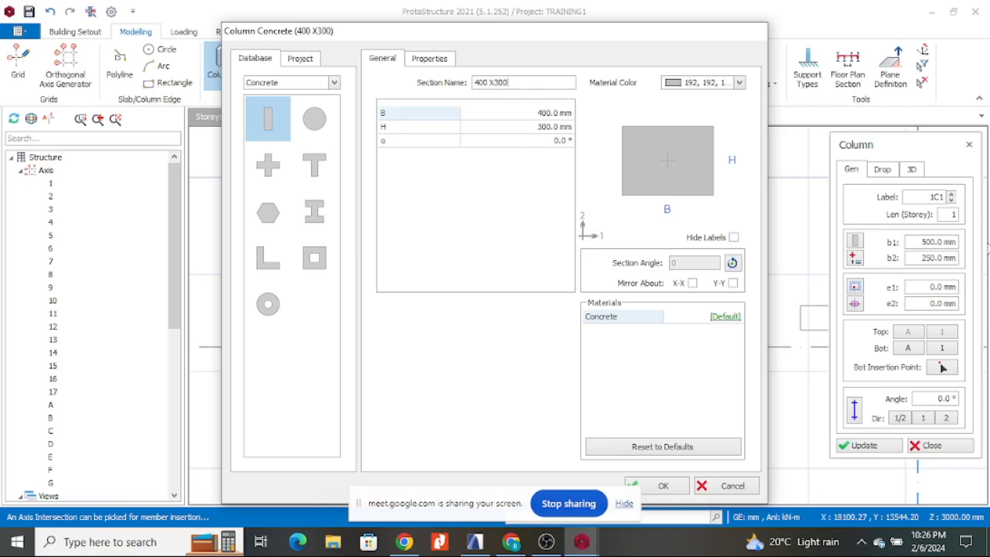
key("Return")
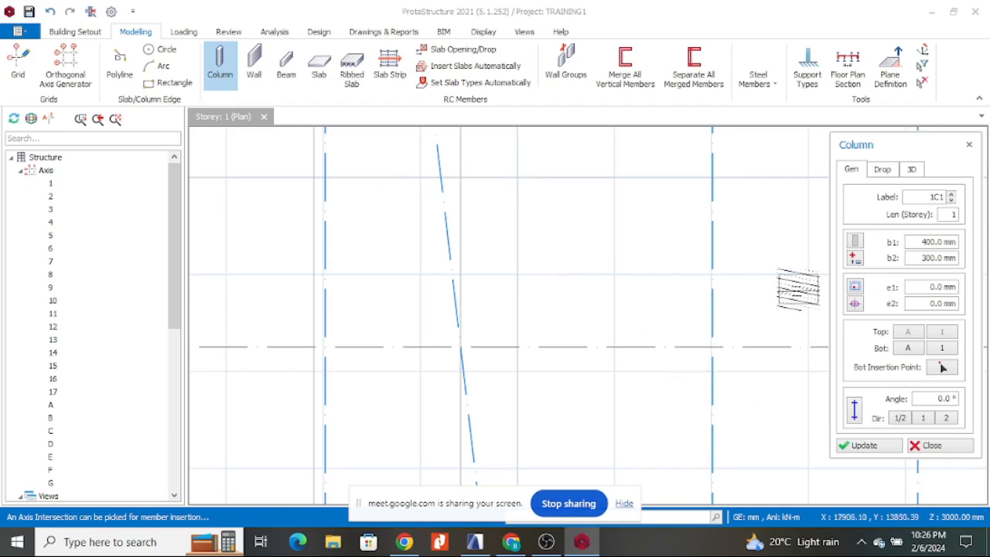
- Insert the 400 by 300 mm column at the intersection of axis A and inclined axis G
scroll(785, 241, "down", 3)
scroll(653, 310, "up", 3)
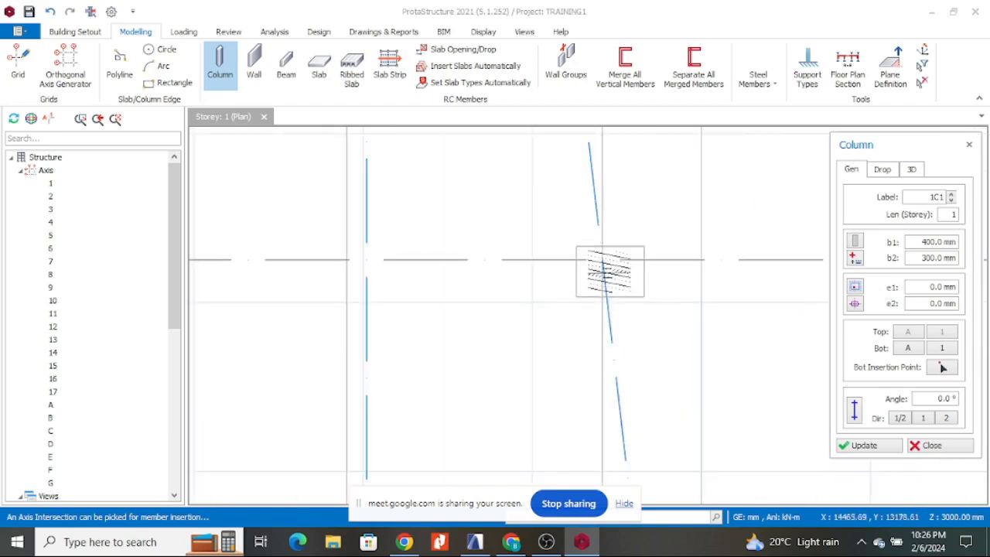
left_click(602, 263)
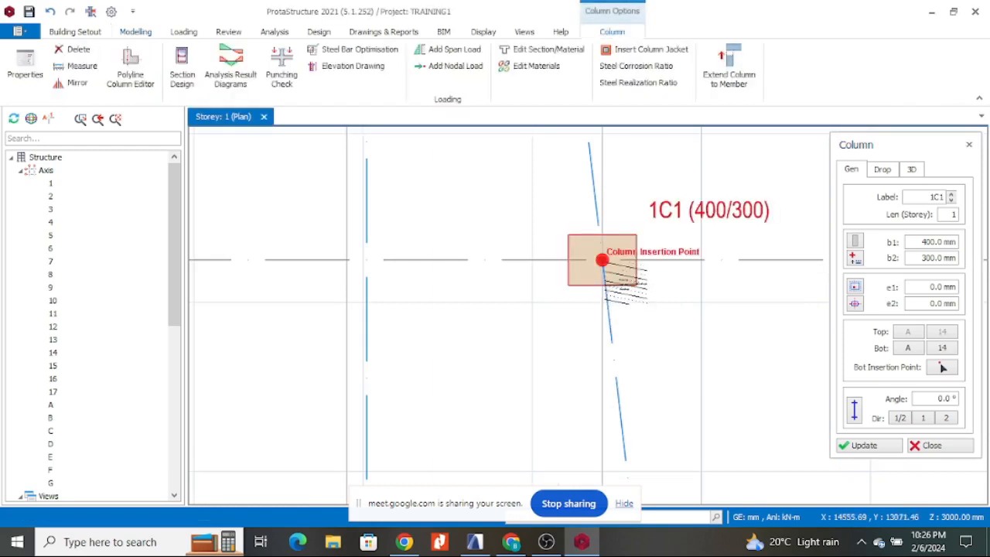
scroll(603, 263, "down", 3)
scroll(610, 244, "up", 4)
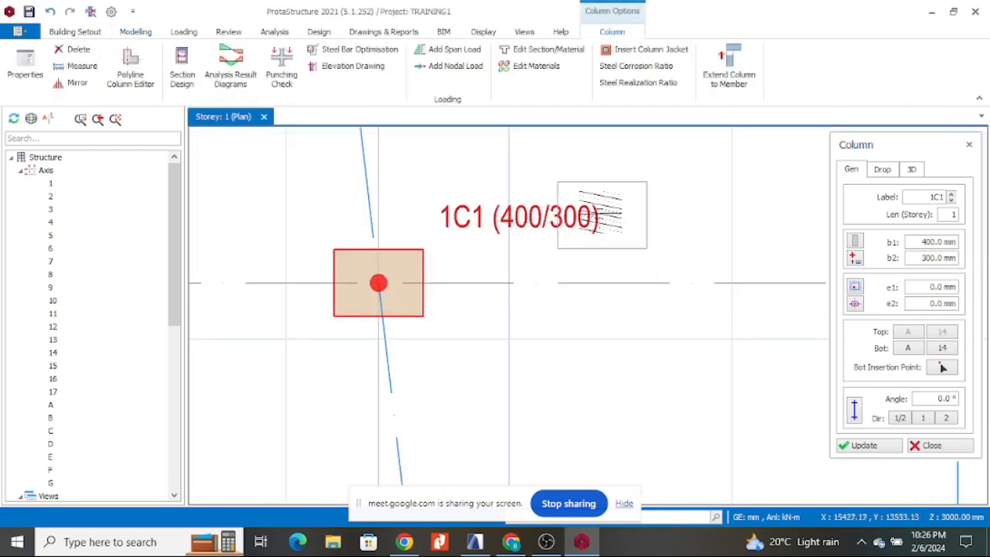
- Check the next axis A column in the ARCHICAD ground floor plan, and insert a 400 by 300 mm column at axes A and 3 in ProtaStructure
scroll(501, 298, "down", 4)
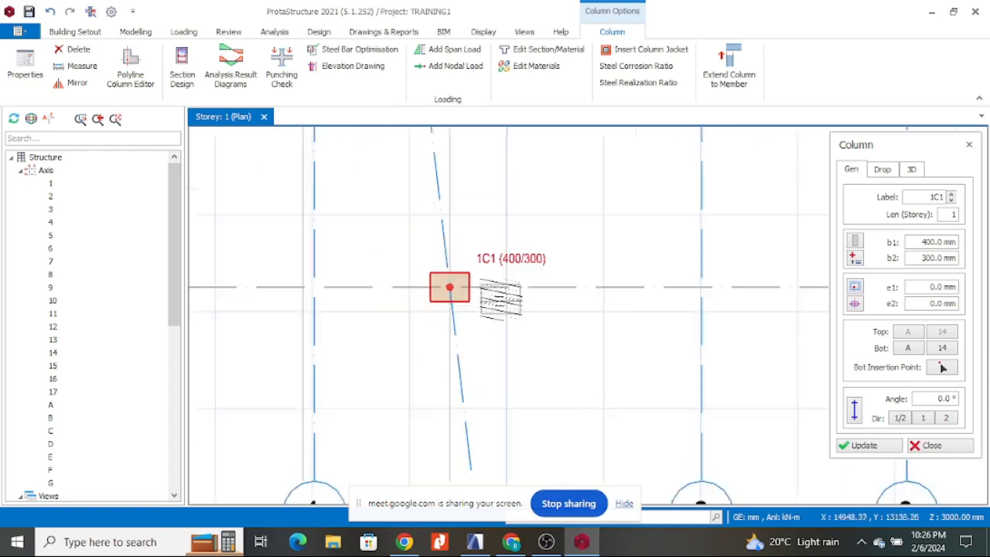
left_click(475, 542)
scroll(410, 294, "down", 3)
scroll(652, 314, "down", 5)
scroll(625, 316, "up", 3)
scroll(625, 309, "down", 3)
scroll(578, 361, "up", 5)
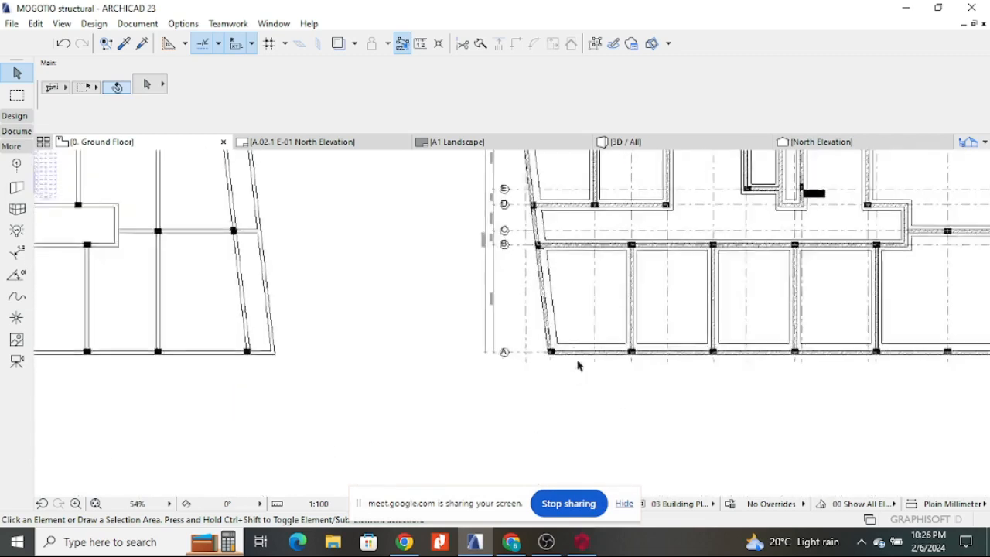
scroll(590, 353, "down", 3)
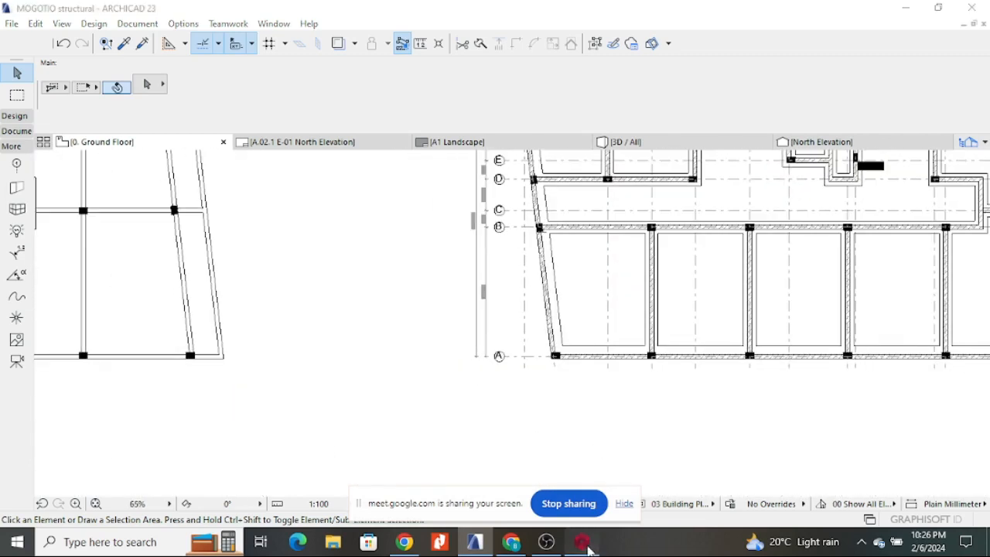
left_click(582, 541)
left_click(674, 296)
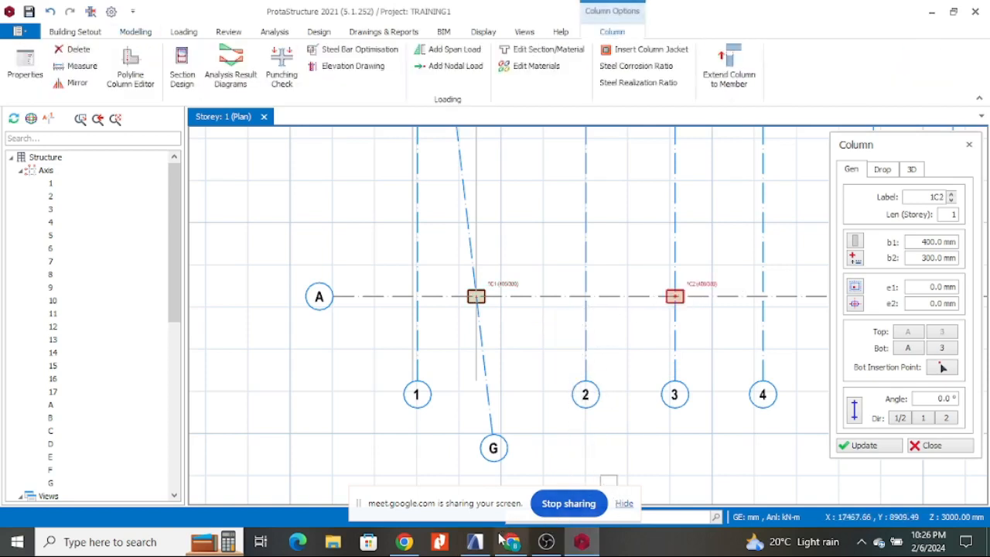
- Examine the ARCHICAD ground floor plan for the numbered axes that carry the axis A columns, and return to the ProtaStructure plan
left_click(475, 541)
scroll(504, 402, "down", 3)
scroll(580, 353, "up", 4)
scroll(408, 395, "down", 3)
scroll(423, 389, "up", 4)
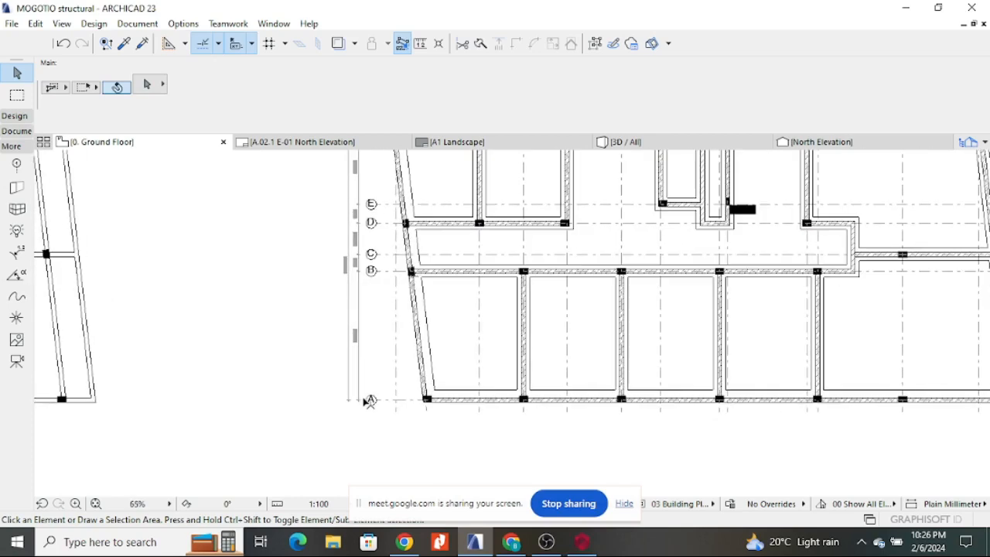
scroll(431, 393, "down", 4)
scroll(503, 317, "up", 2)
scroll(516, 296, "up", 2)
scroll(482, 425, "down", 2)
scroll(495, 396, "up", 2)
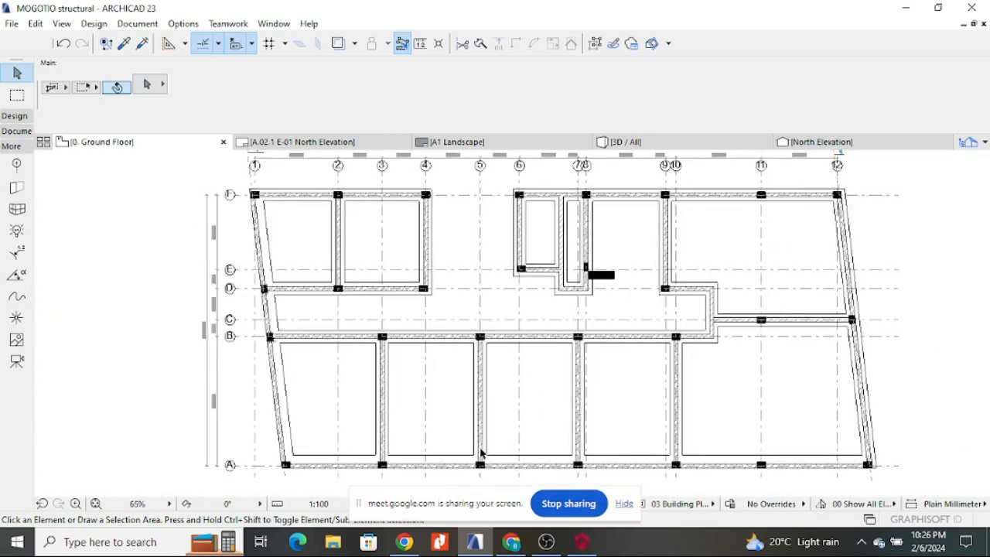
scroll(495, 395, "down", 1)
scroll(574, 225, "up", 2)
scroll(574, 226, "down", 2)
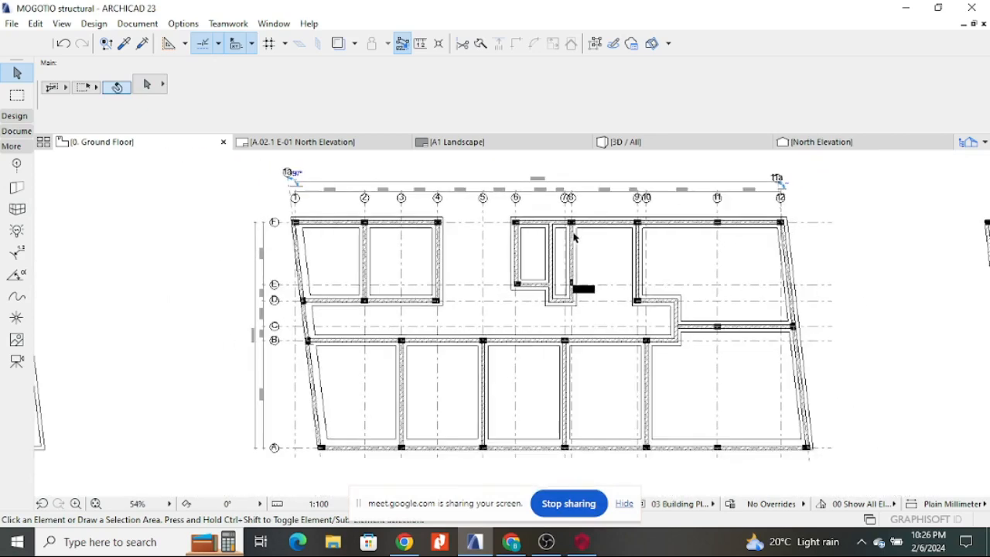
scroll(574, 226, "up", 1)
scroll(640, 226, "down", 1)
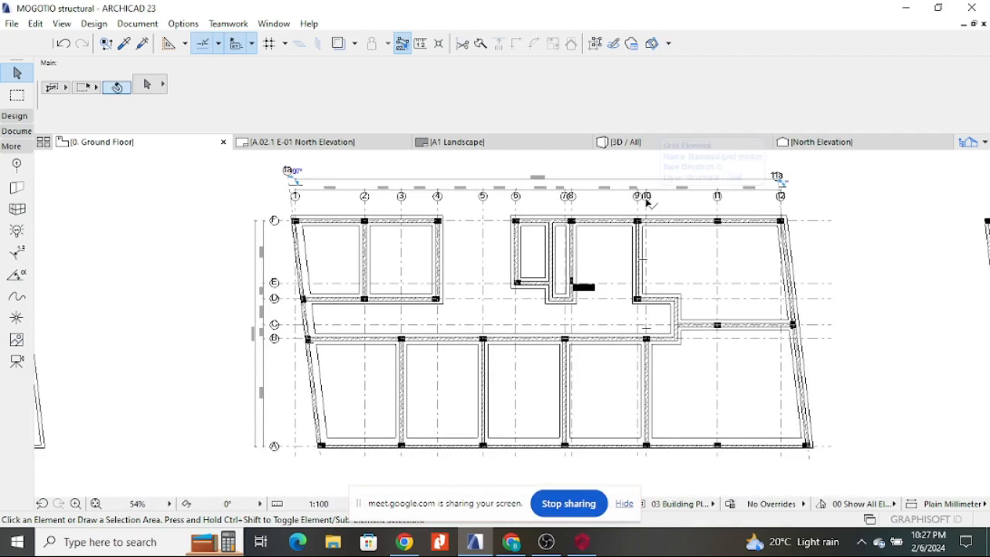
scroll(716, 200, "down", 1)
scroll(717, 206, "up", 2)
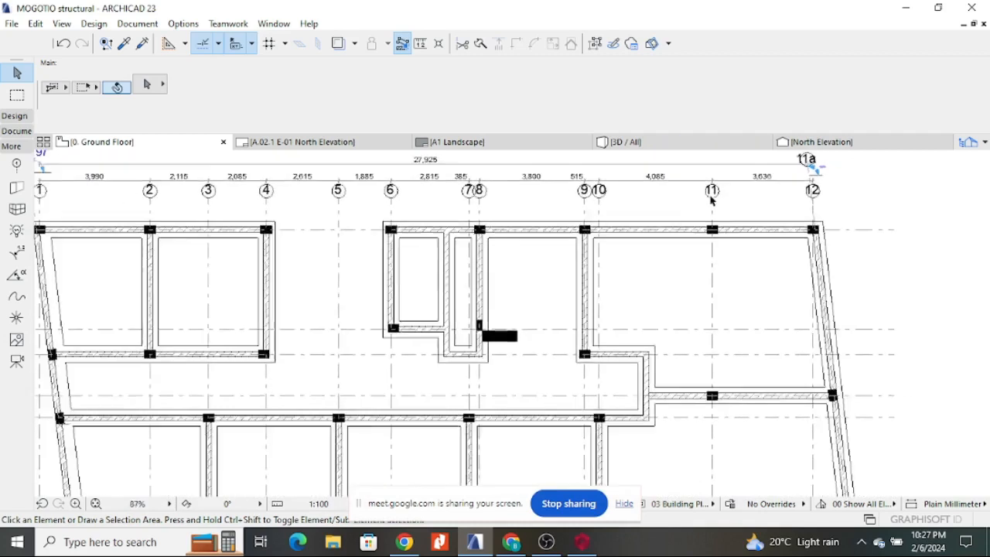
scroll(718, 206, "down", 1)
left_click(582, 541)
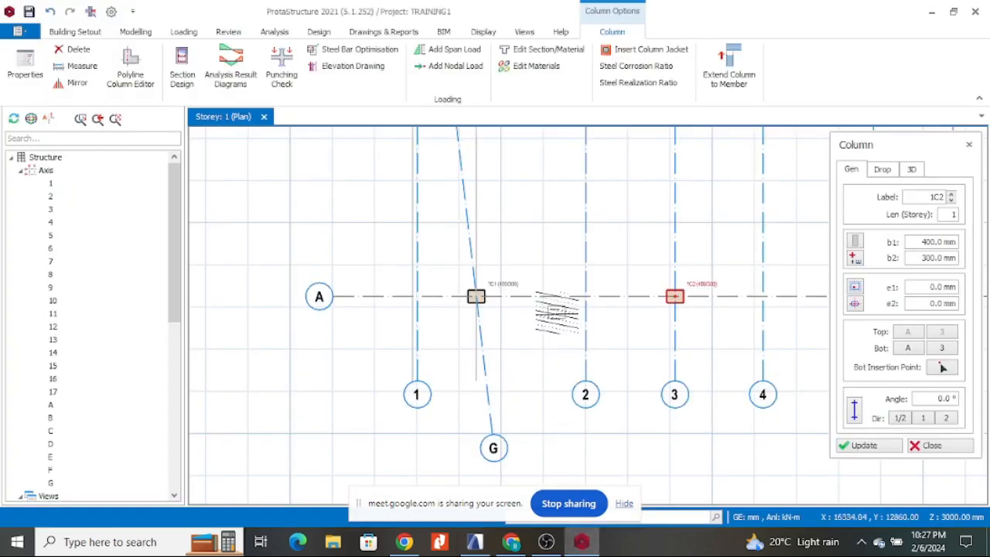
- Place 400 × 300 mm columns on axis A at its intersections with axes 5 and 7
scroll(593, 347, "down", 2)
scroll(687, 336, "up", 2)
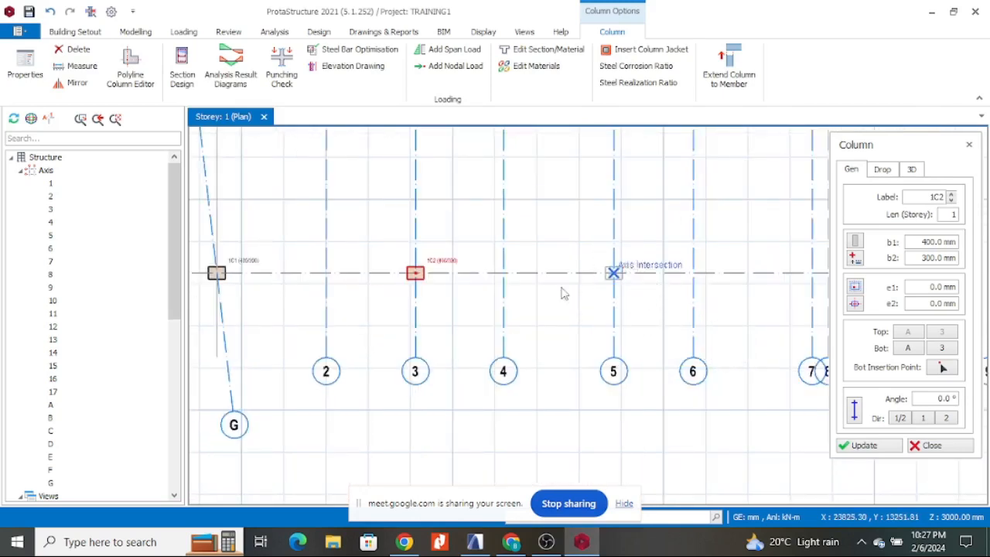
left_click(613, 272)
scroll(612, 274, "down", 1)
scroll(718, 317, "up", 2)
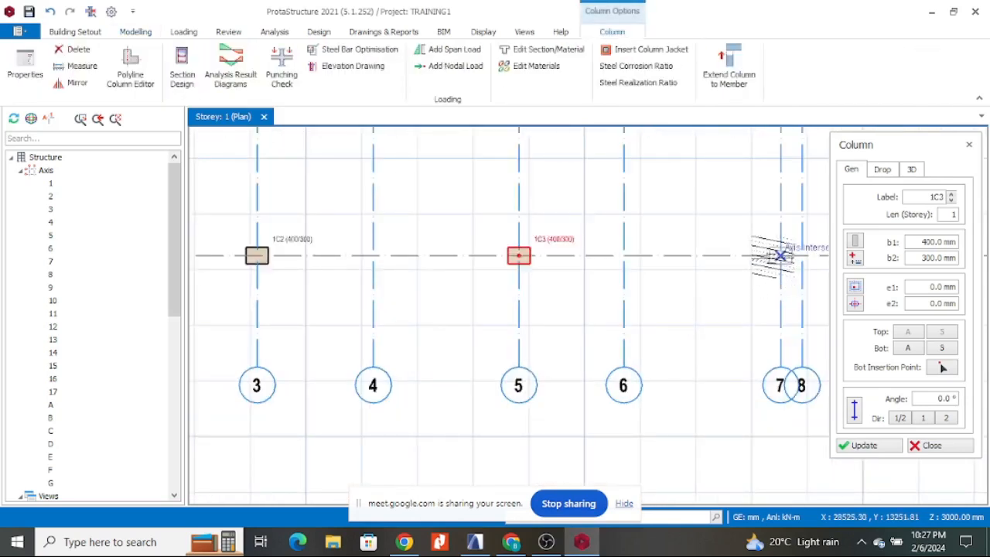
left_click(780, 256)
- Place 400 × 300 mm columns on axis A at axes 10 and 11 and at the inclined axis 17
scroll(426, 310, "down", 2)
scroll(796, 332, "up", 2)
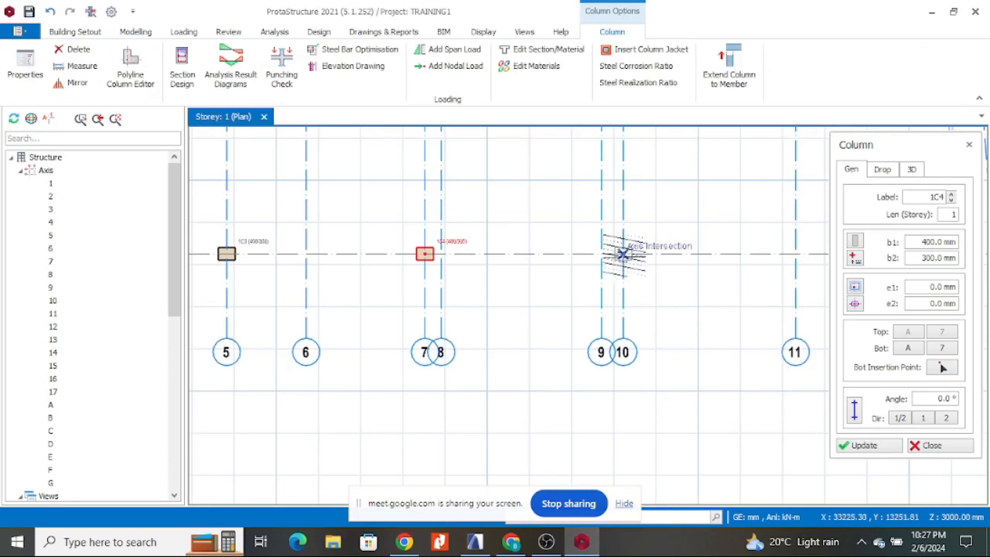
left_click(624, 254)
scroll(669, 310, "down", 2)
scroll(773, 310, "up", 4)
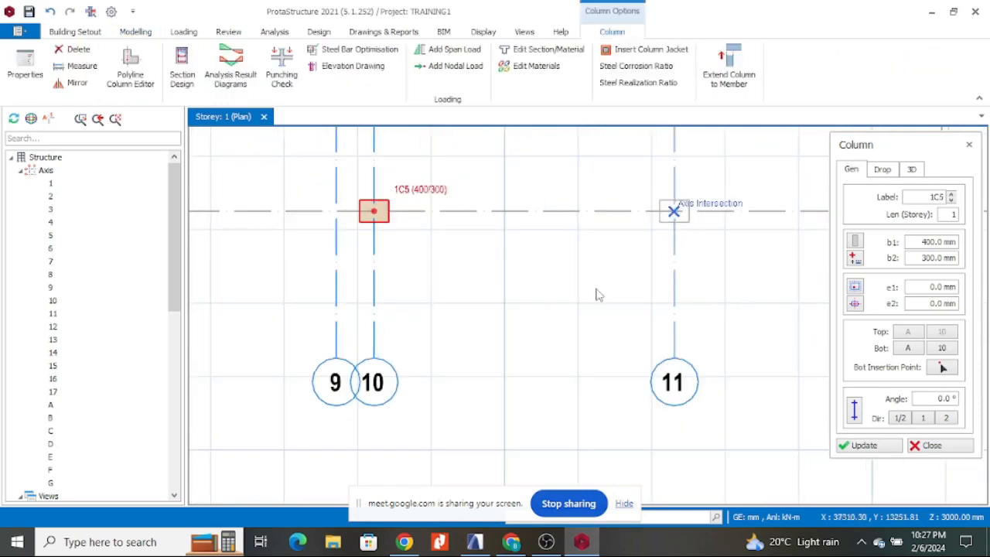
left_click(674, 210)
scroll(572, 317, "down", 2)
scroll(662, 309, "up", 5)
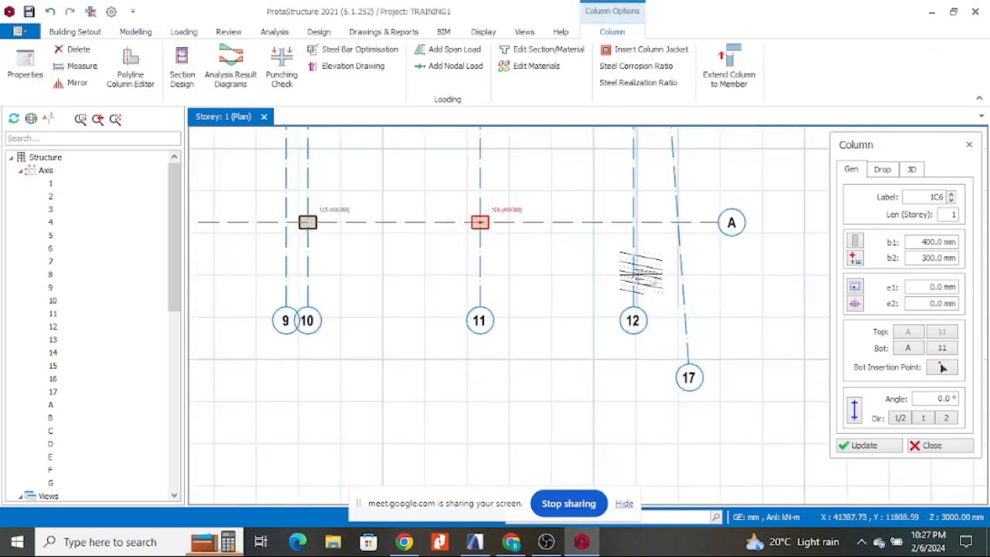
left_click(741, 166)
scroll(615, 364, "down", 3)
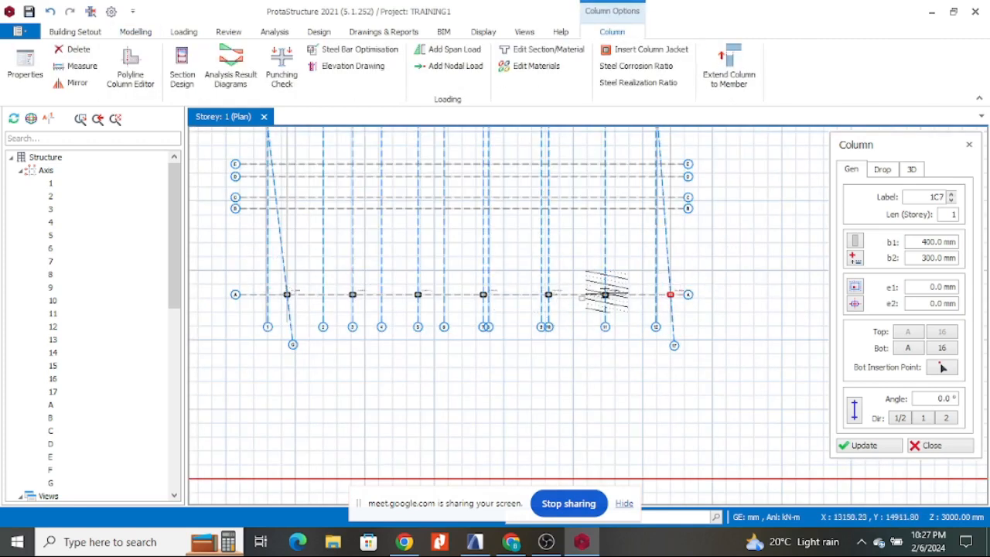
- Switch to ARCHICAD and examine the ground floor plan for the column positions along axis B
left_click(476, 544)
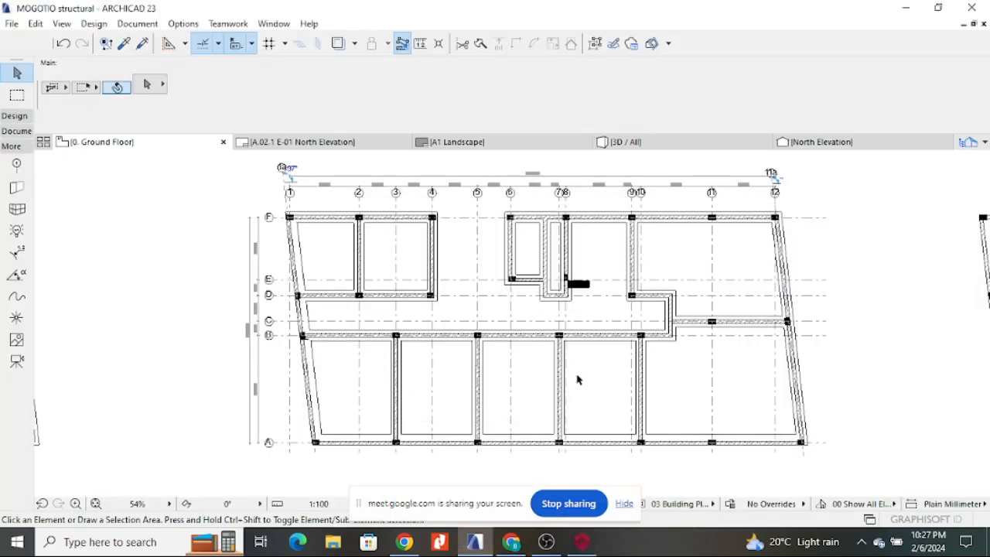
scroll(317, 357, "up", 4)
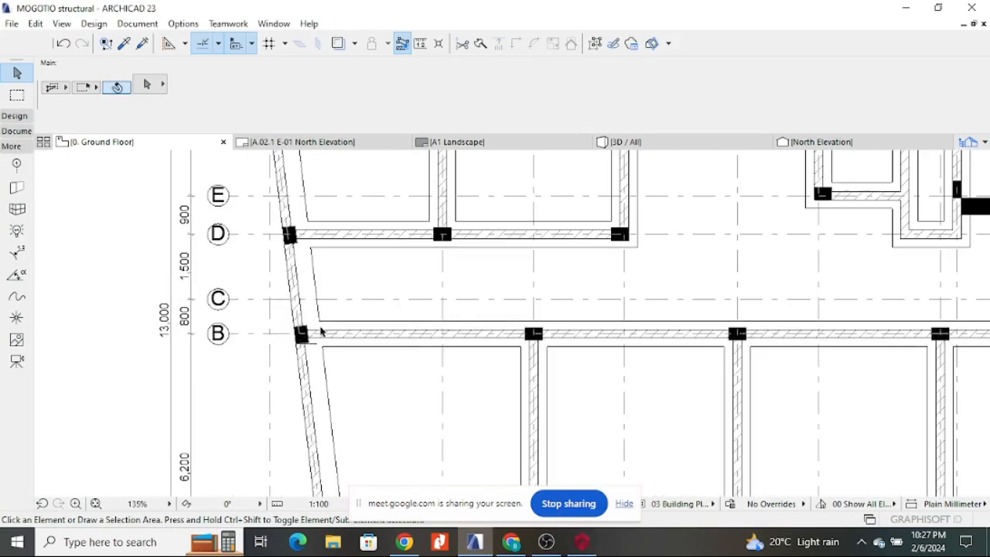
scroll(378, 300, "down", 2)
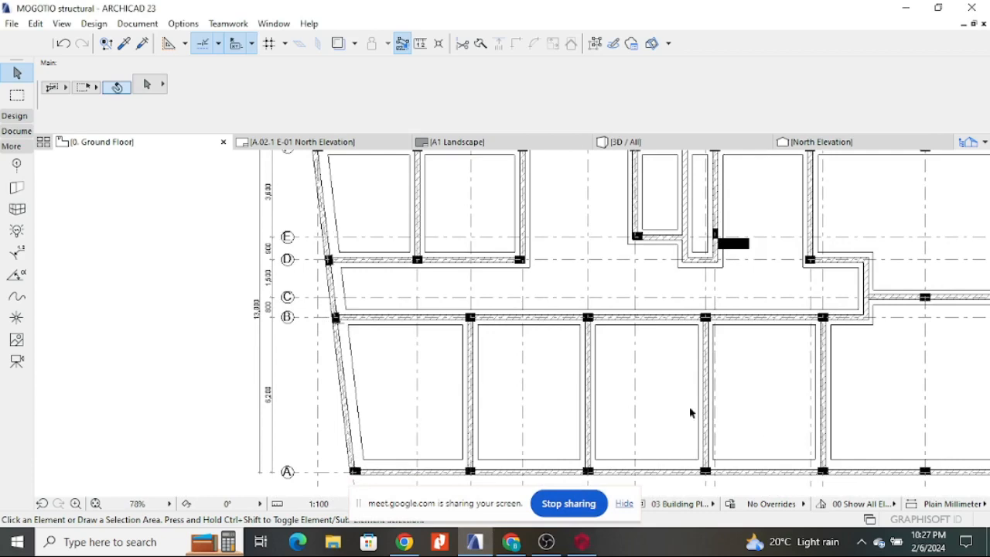
scroll(690, 412, "down", 3)
scroll(837, 216, "up", 5)
scroll(683, 234, "down", 3)
scroll(681, 431, "down", 2)
left_click(581, 541)
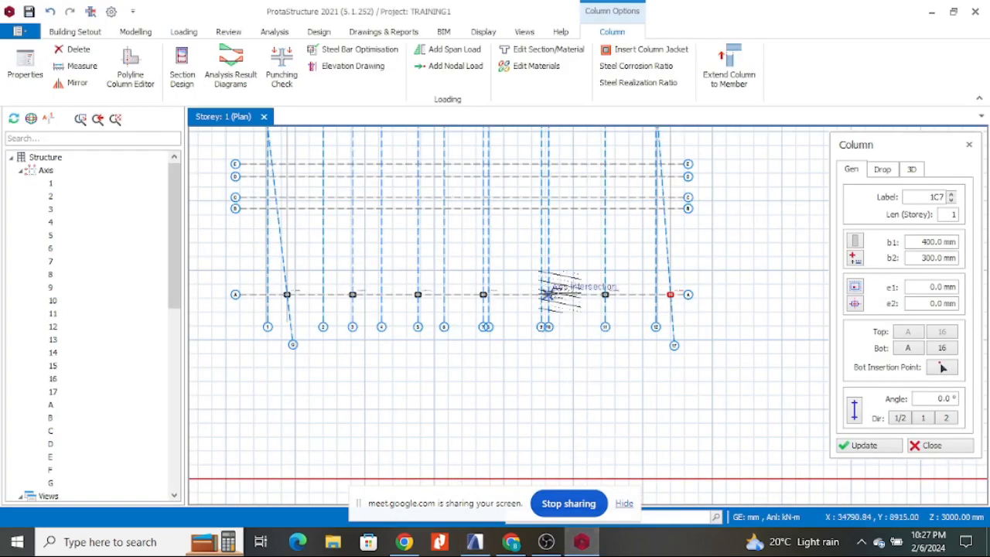
scroll(547, 294, "up", 3)
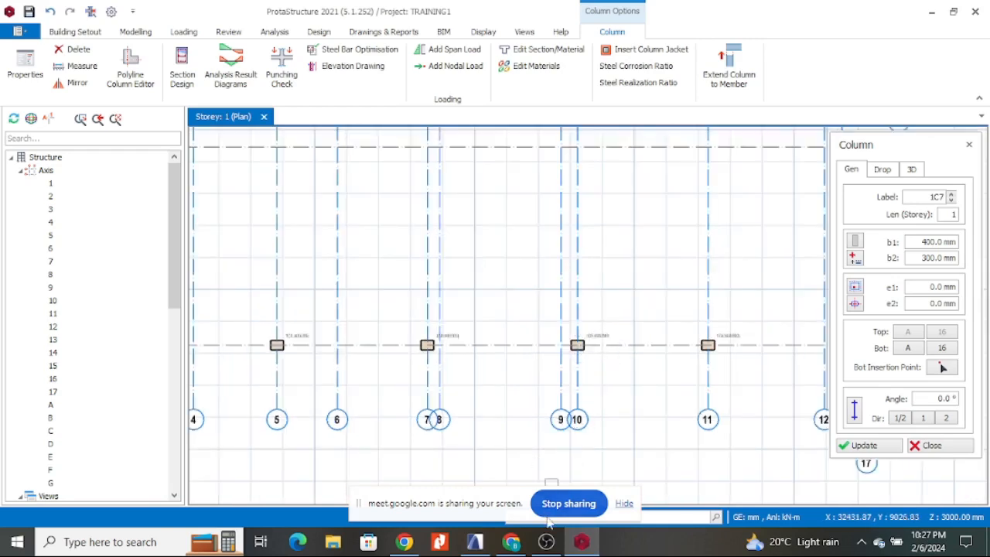
left_click(474, 541)
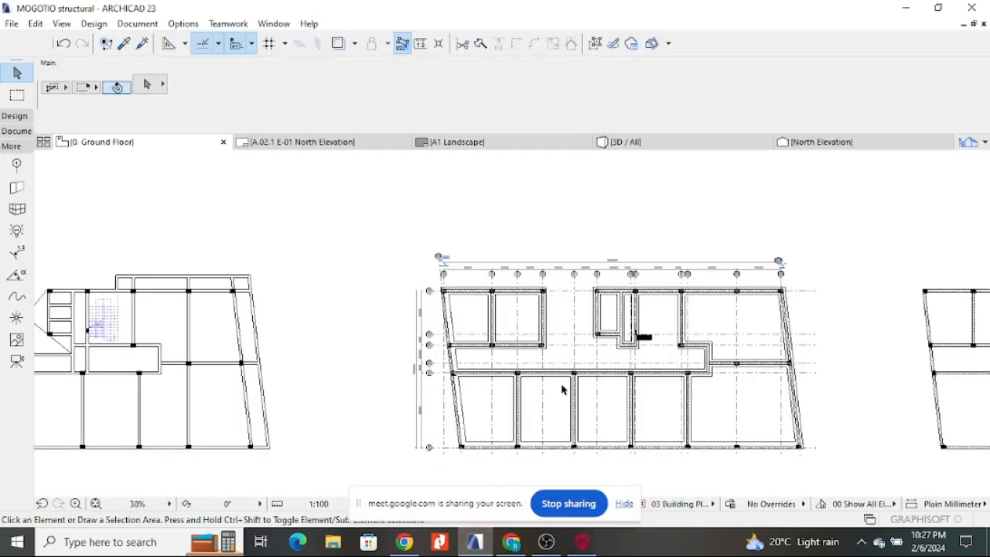
scroll(562, 389, "up", 5)
scroll(539, 376, "down", 3)
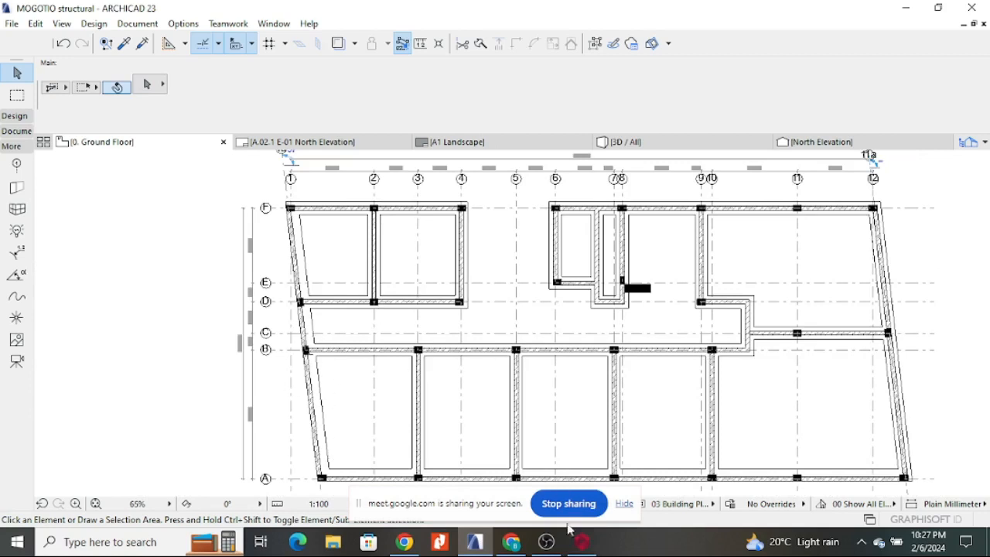
- Switch to ProtaStructure and place 400 × 300 mm columns on axis B at axes 10, 7 and 5
left_click(582, 541)
scroll(619, 398, "down", 2)
scroll(670, 313, "up", 2)
scroll(655, 380, "down", 4)
scroll(663, 315, "up", 3)
scroll(671, 276, "down", 2)
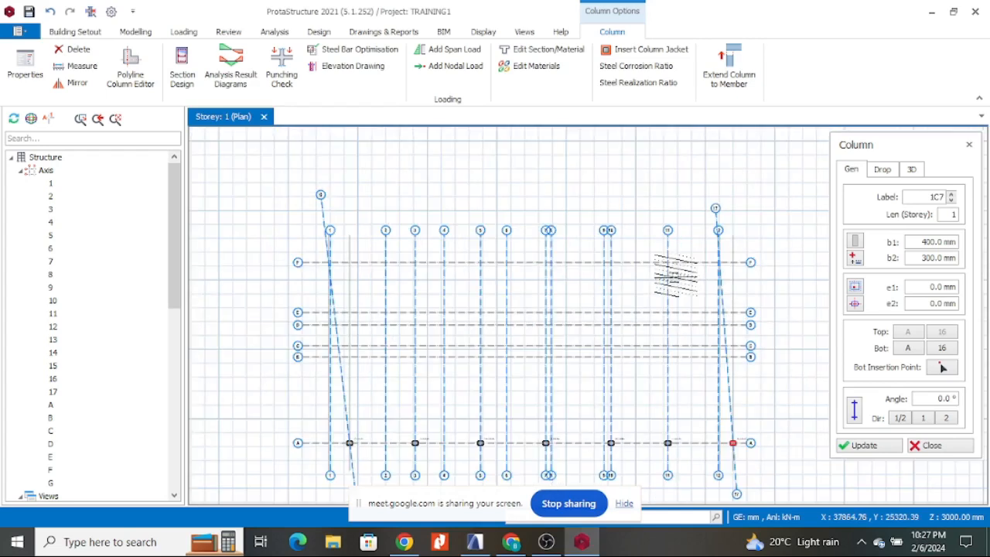
scroll(624, 327, "up", 4)
scroll(710, 348, "down", 3)
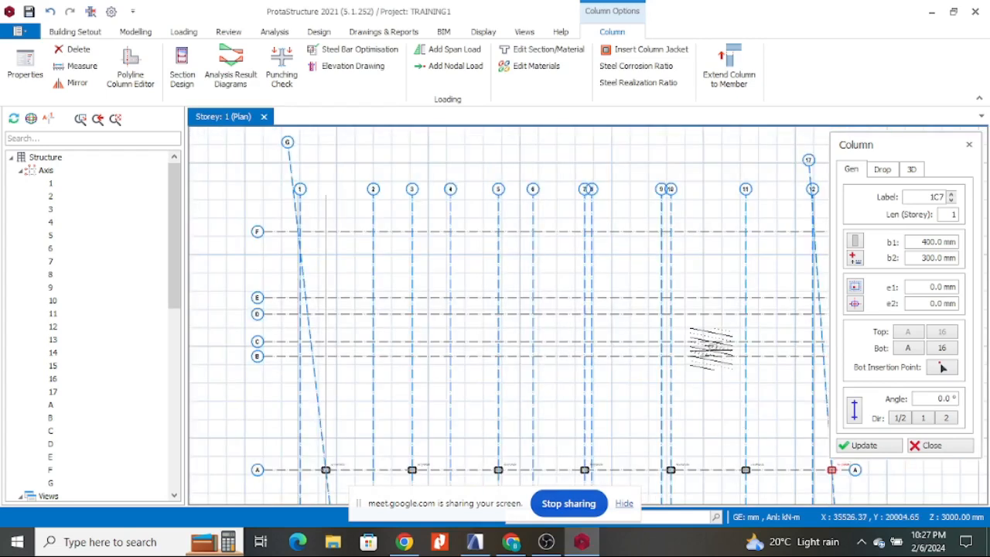
scroll(670, 356, "up", 3)
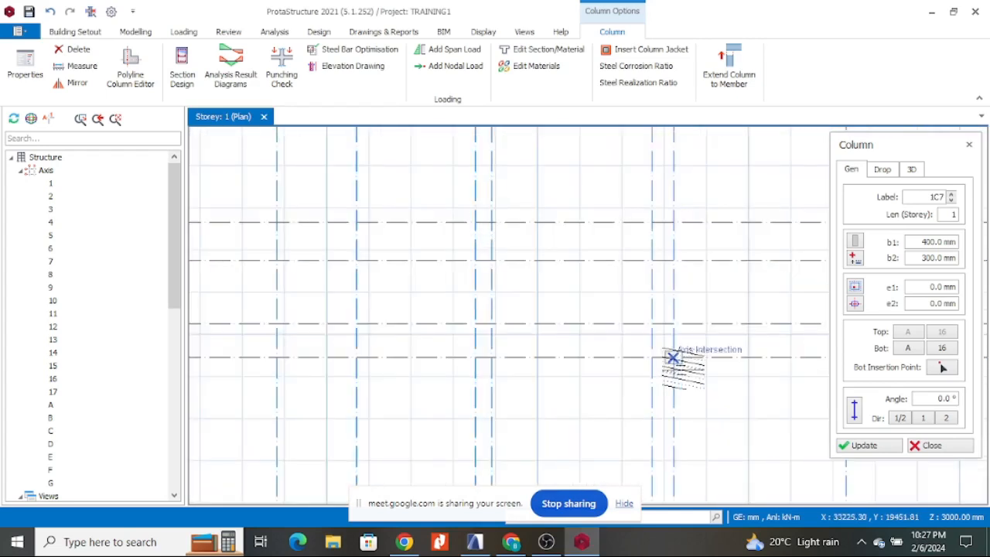
scroll(683, 367, "up", 1)
left_click(674, 358)
scroll(685, 245, "down", 3)
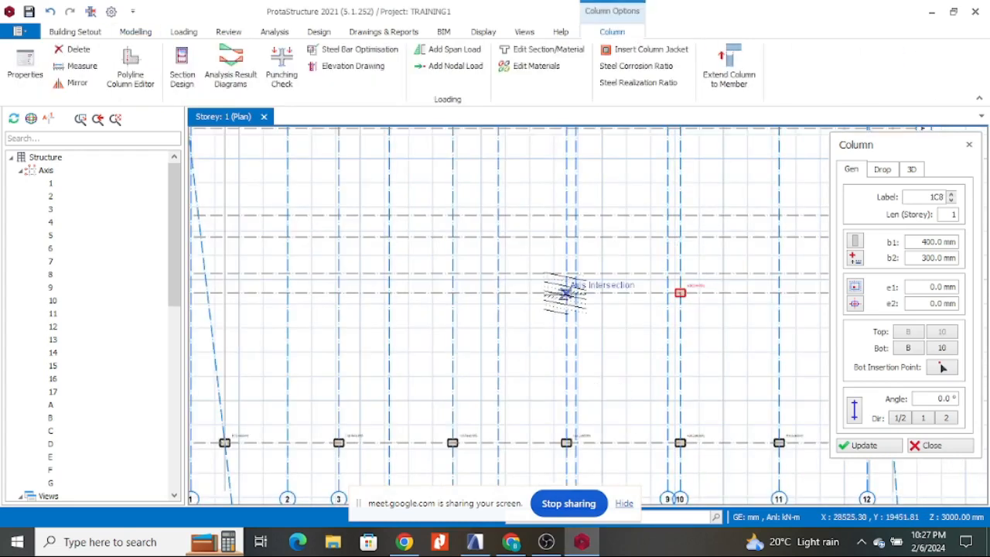
left_click(567, 292)
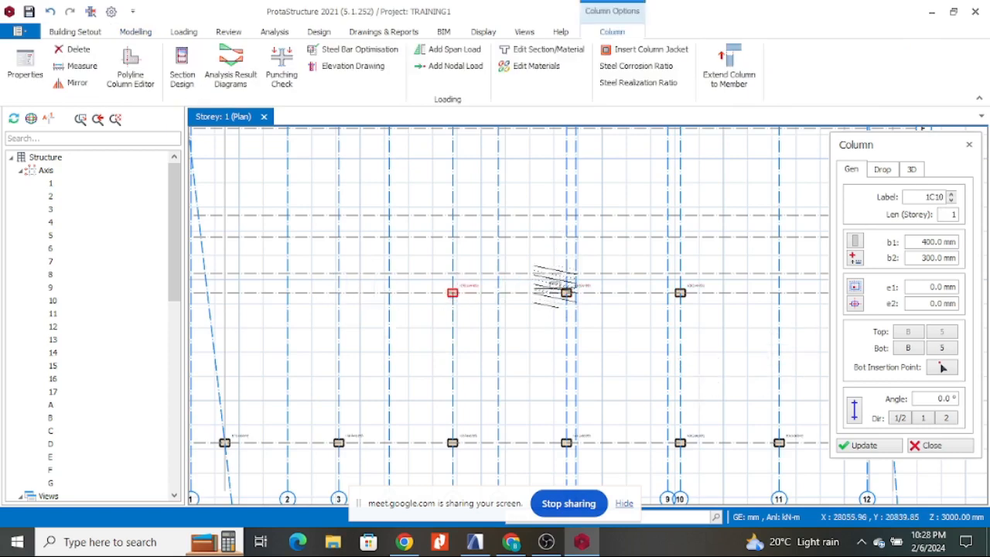
scroll(778, 358, "down", 1)
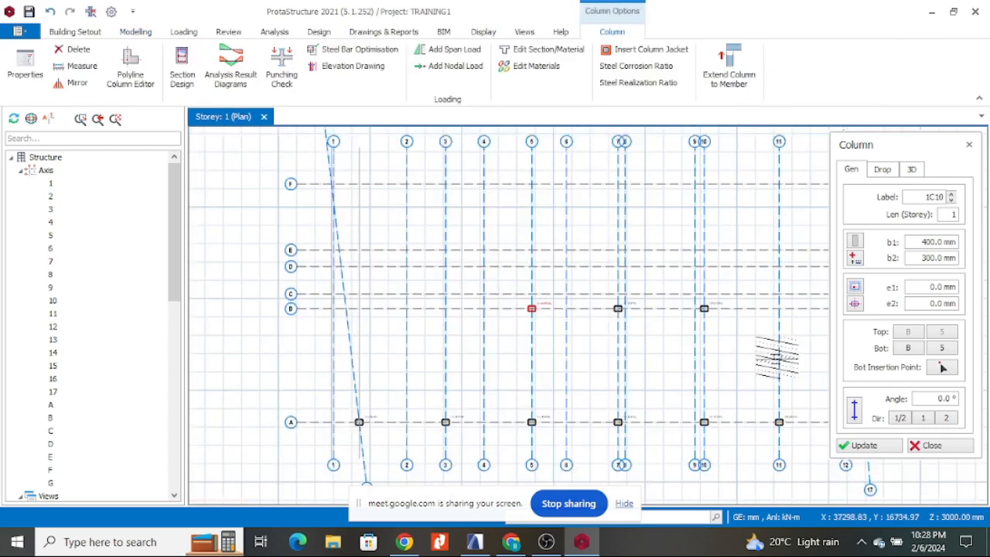
scroll(619, 302, "up", 1)
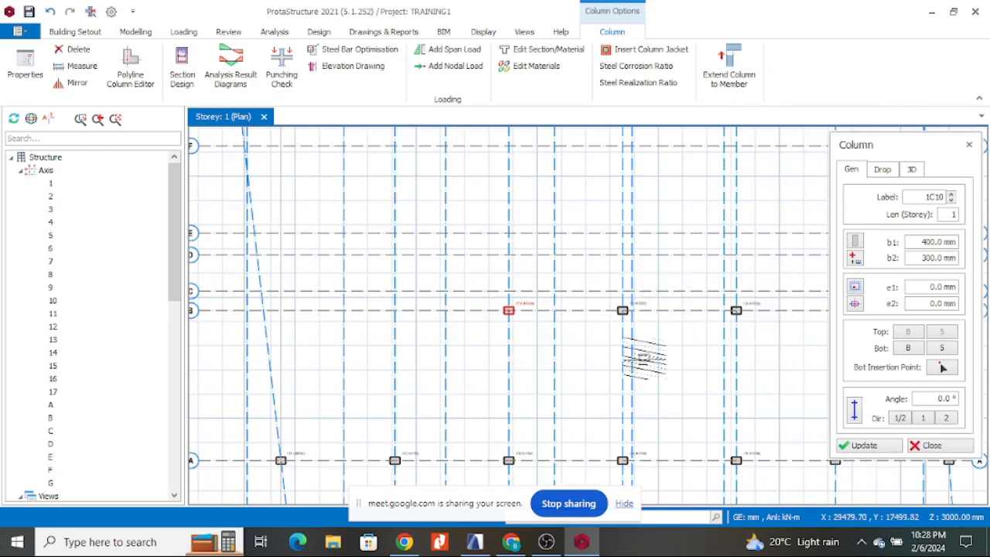
key("Escape")
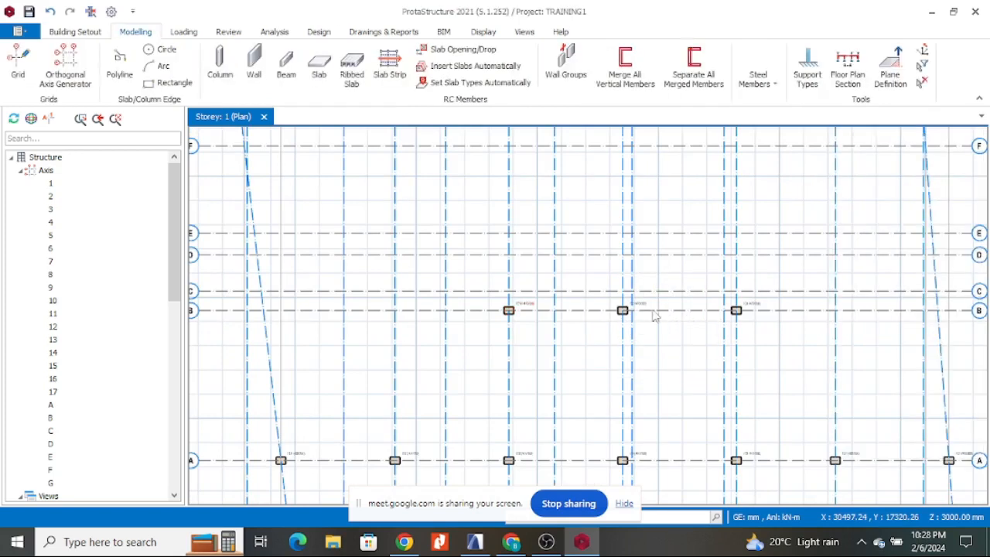
- Place a 400 × 300 mm column at the intersection of axes B and 3
scroll(635, 340, "down", 1)
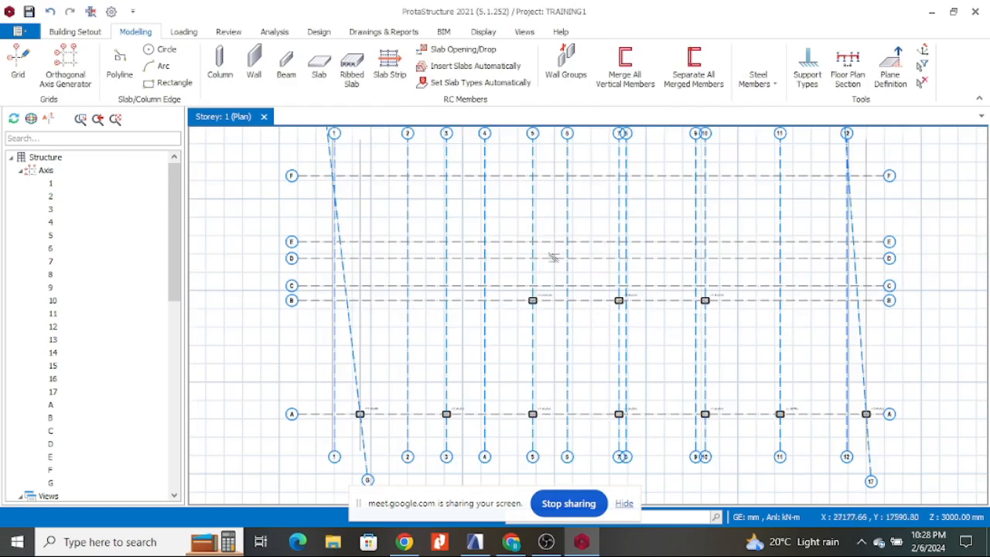
left_click(224, 64)
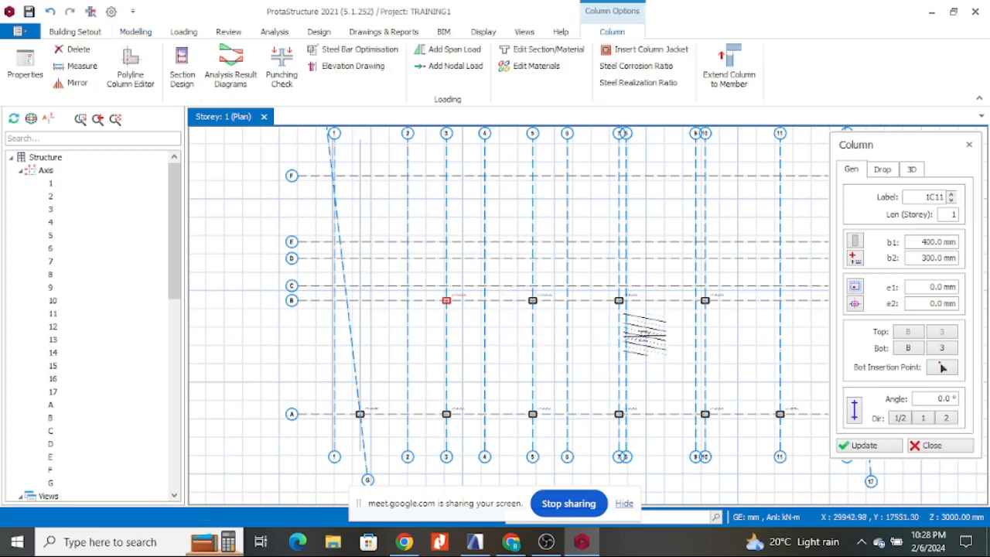
key("Escape")
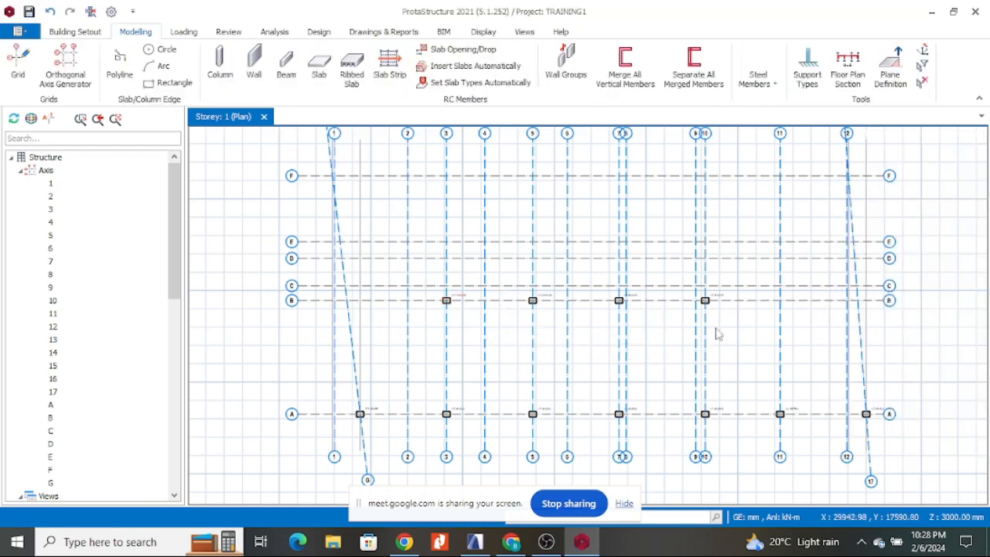
- Using the column at B/10 as the template, place a 400 × 300 mm column where axis B meets inclined axis G
scroll(717, 304, "up", 3)
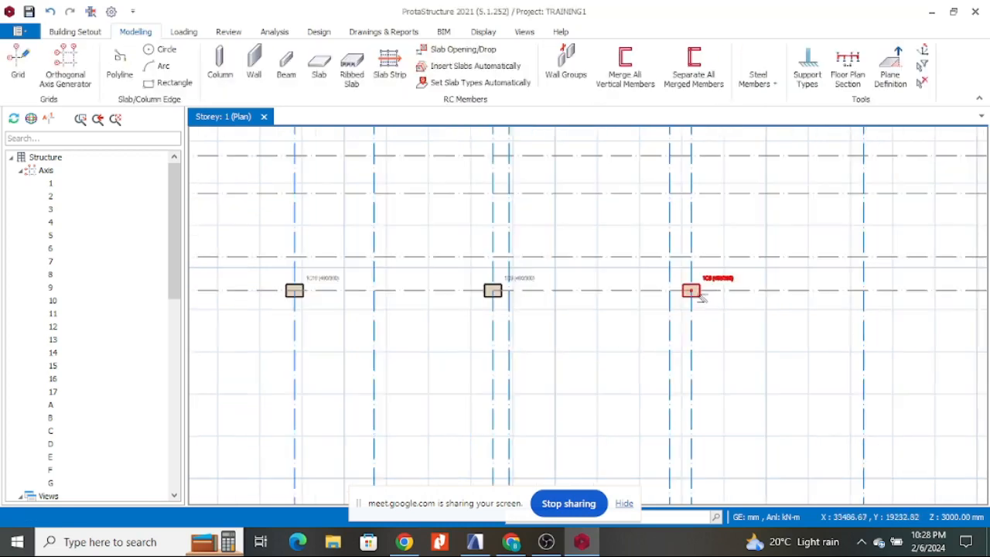
left_click(692, 292)
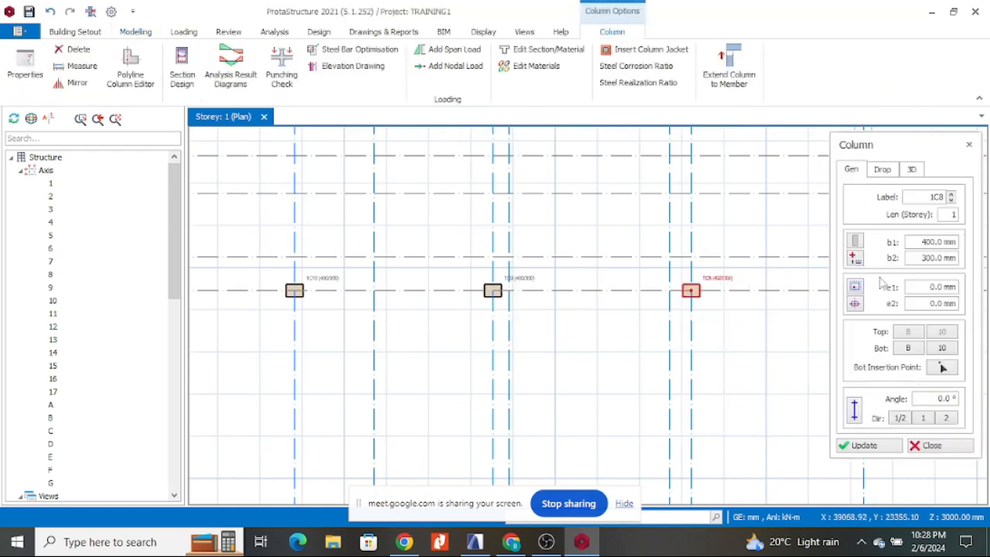
scroll(669, 282, "down", 3)
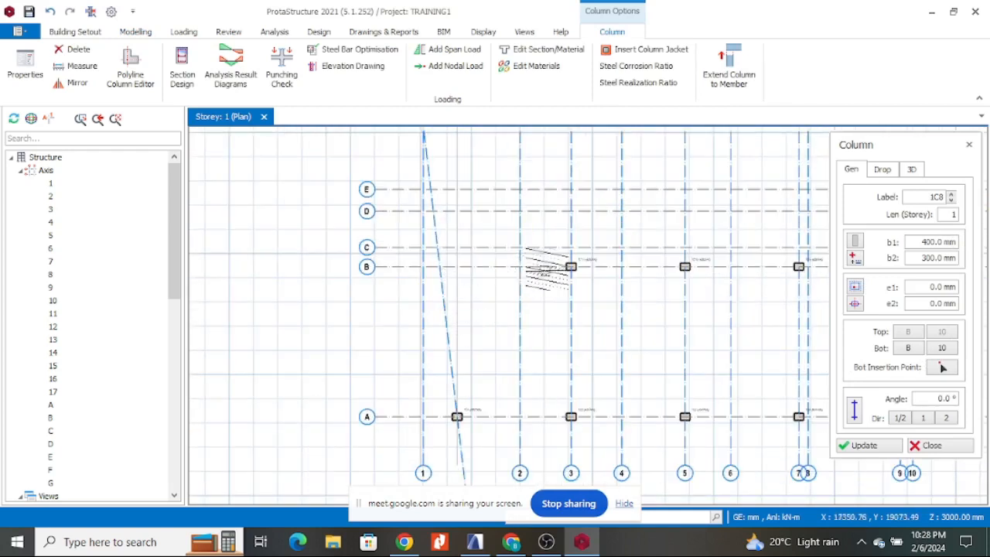
scroll(546, 267, "up", 3)
scroll(587, 283, "down", 3)
scroll(448, 265, "up", 3)
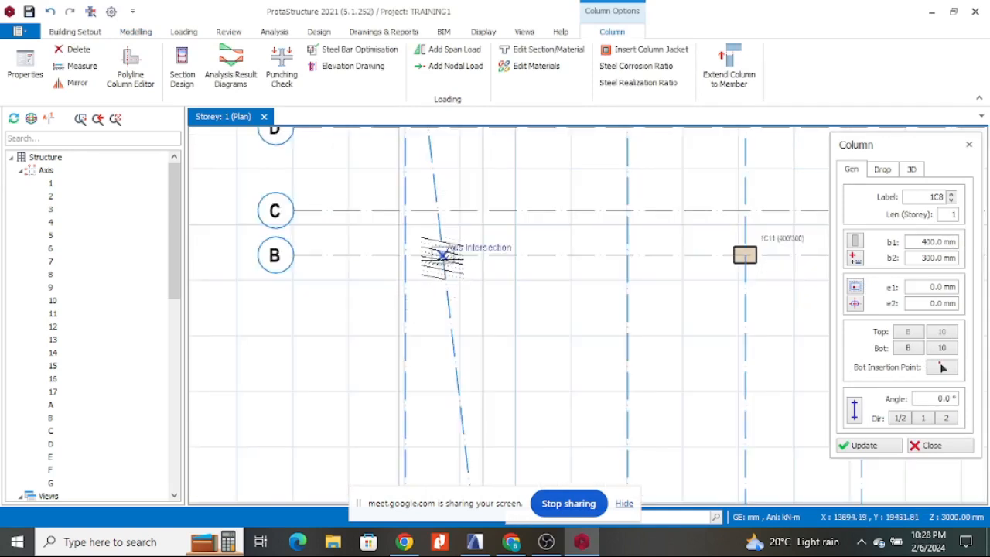
left_click(442, 256)
scroll(409, 265, "down", 6)
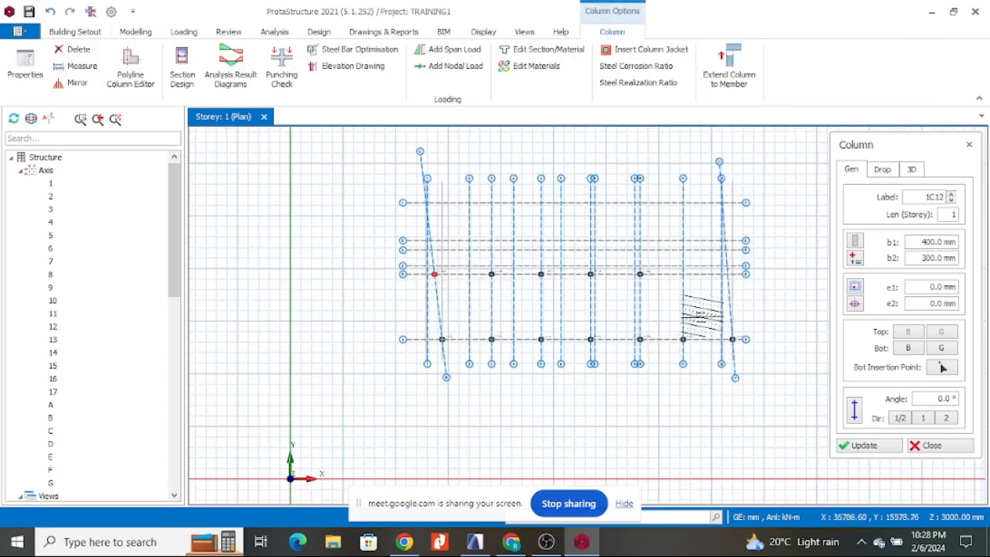
- Switch to ARCHICAD and examine the ground floor plan for the column positions near axes B, C, 11 and 12
scroll(687, 290, "up", 2)
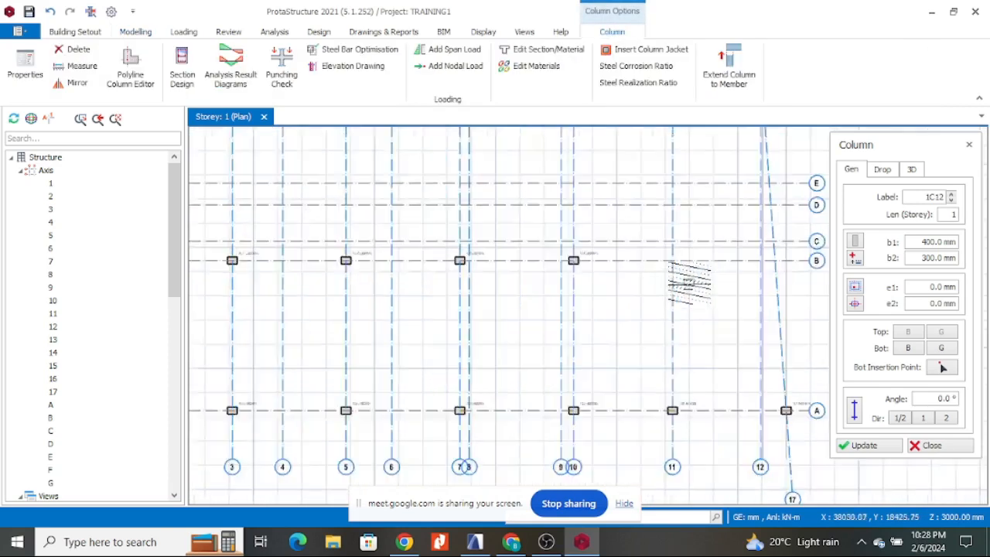
left_click(475, 541)
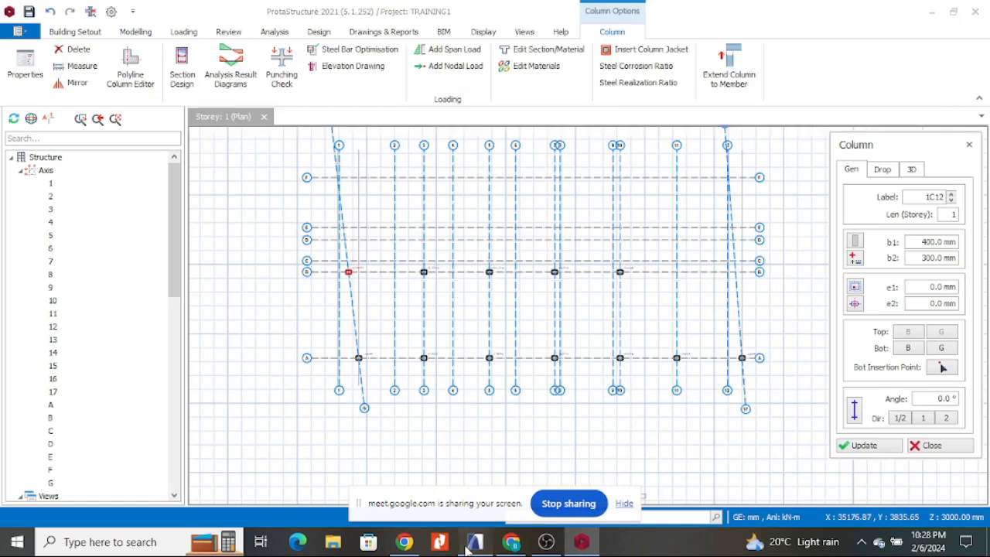
scroll(681, 379, "down", 1)
scroll(756, 360, "up", 1)
scroll(714, 367, "down", 3)
scroll(238, 389, "up", 3)
scroll(212, 339, "down", 3)
scroll(688, 334, "up", 3)
scroll(748, 332, "down", 3)
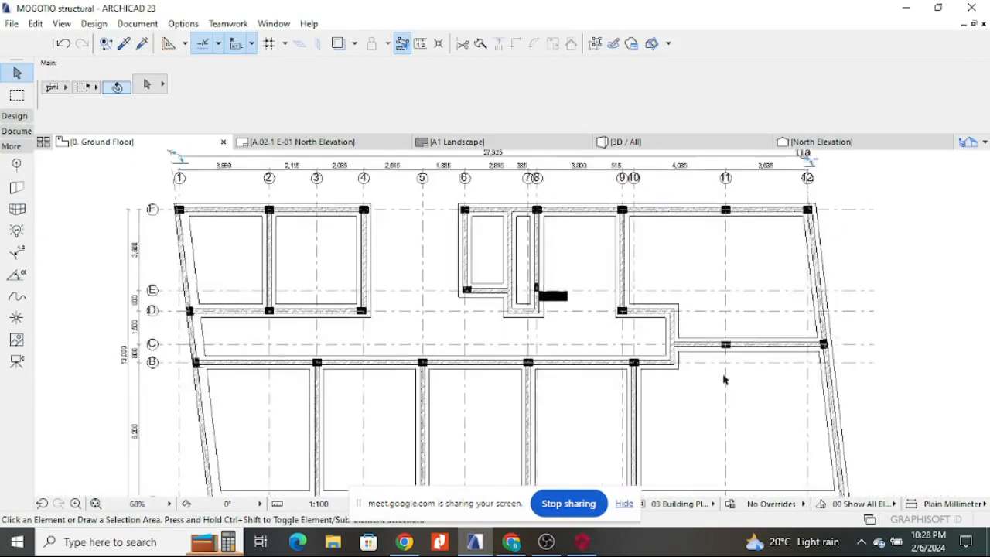
scroll(758, 384, "up", 4)
scroll(666, 384, "down", 2)
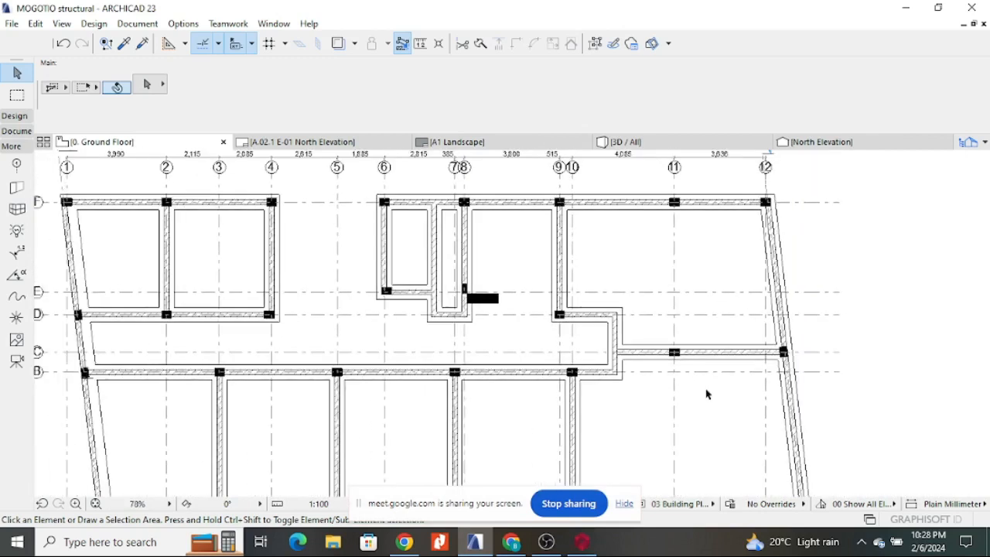
- Switch to ProtaStructure and place a 400 × 300 mm column at the intersection of axes C and 11
left_click(588, 546)
scroll(672, 263, "up", 4)
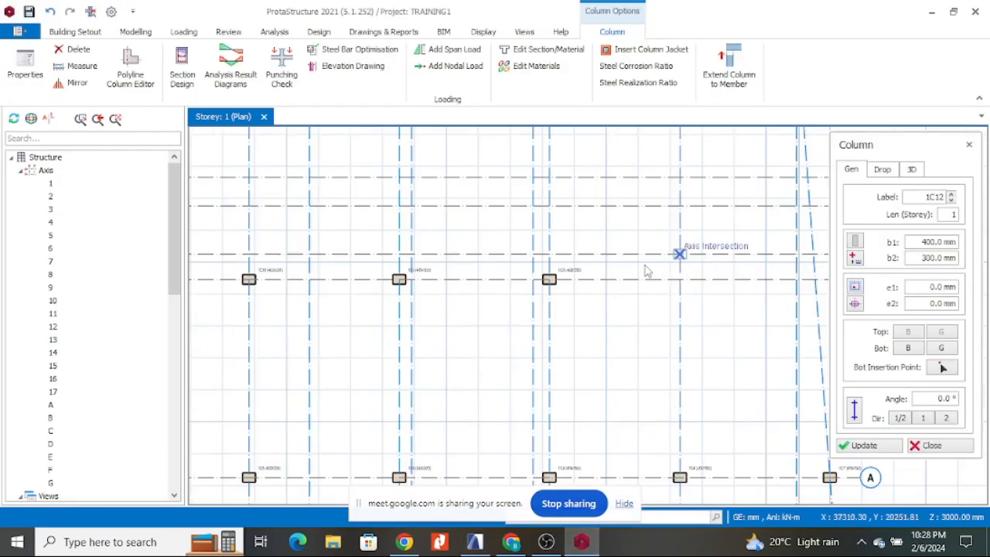
left_click(679, 253)
scroll(696, 255, "up", 3)
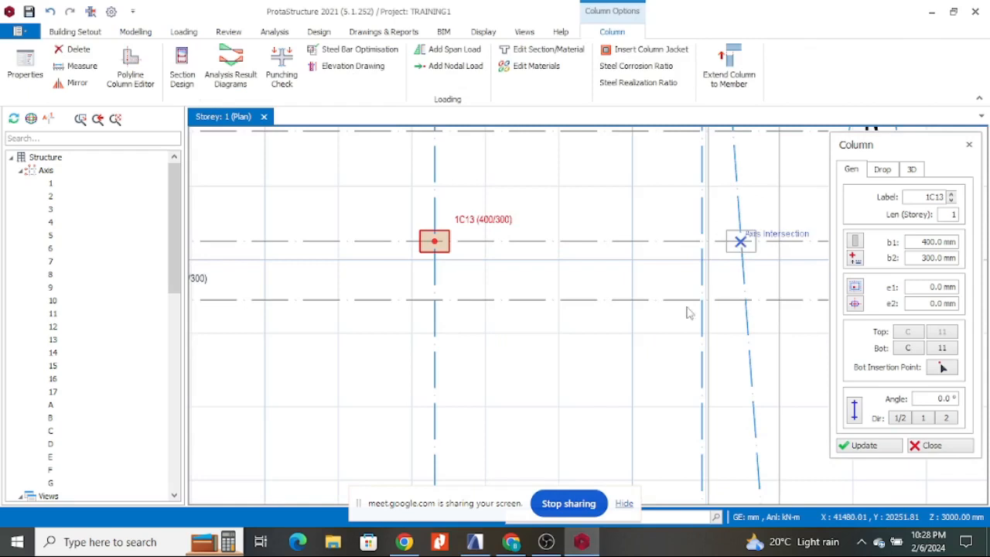
- Place a 400 × 300 mm column where axis C meets inclined axis 17, and check its orientation against the ARCHICAD ground floor plan
scroll(657, 305, "down", 2)
key("Escape")
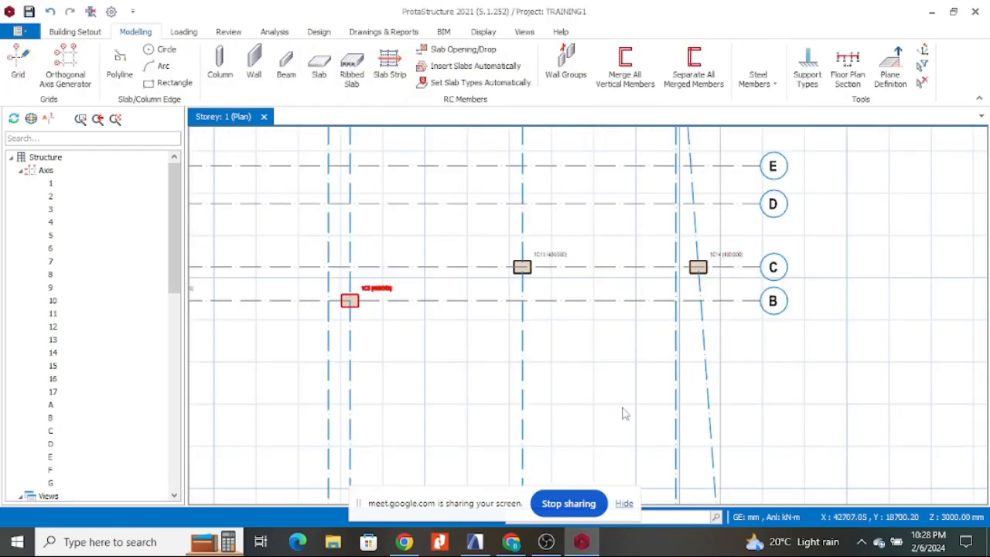
left_click(475, 542)
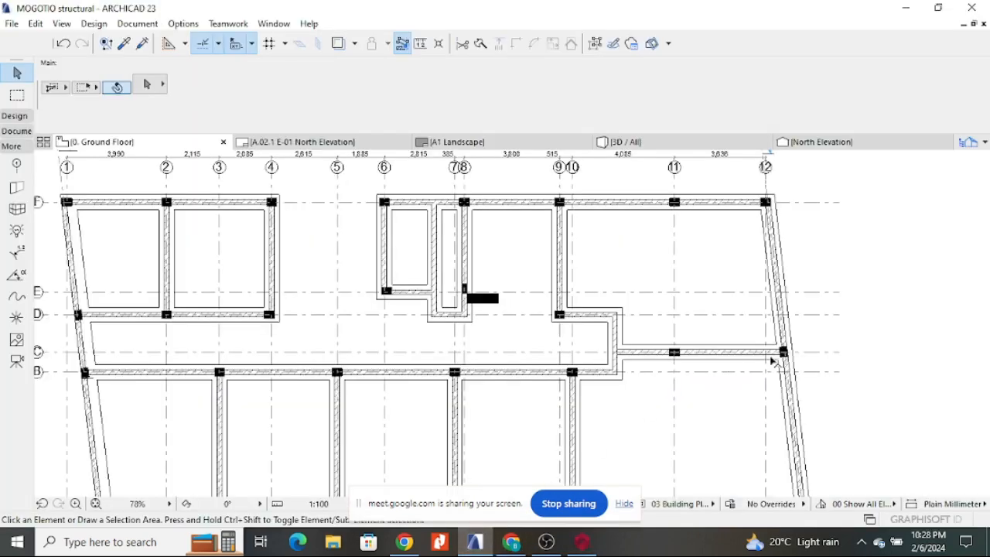
scroll(772, 361, "up", 4)
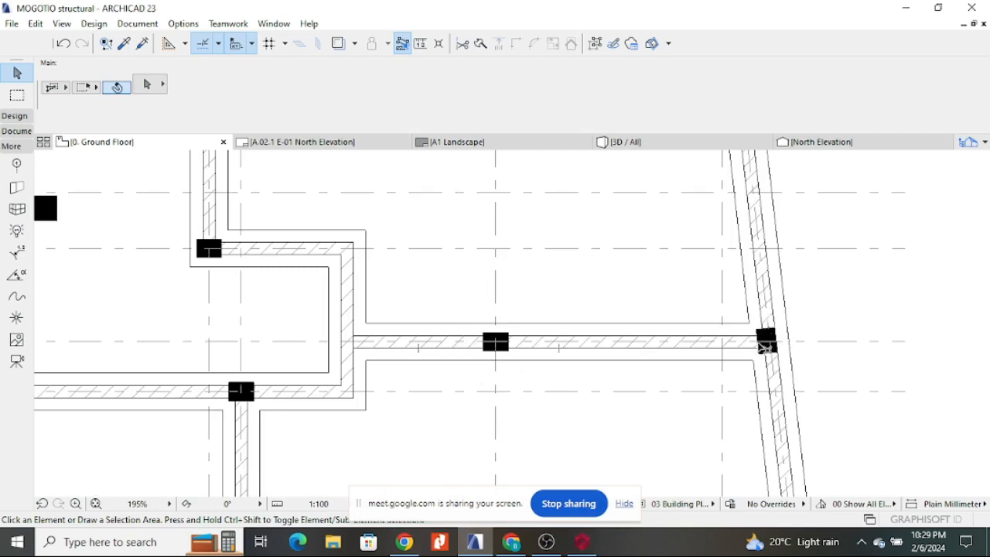
- Switch to ProtaStructure and set the angle of the column where axis C meets inclined axis 17 to 90°
left_click(581, 541)
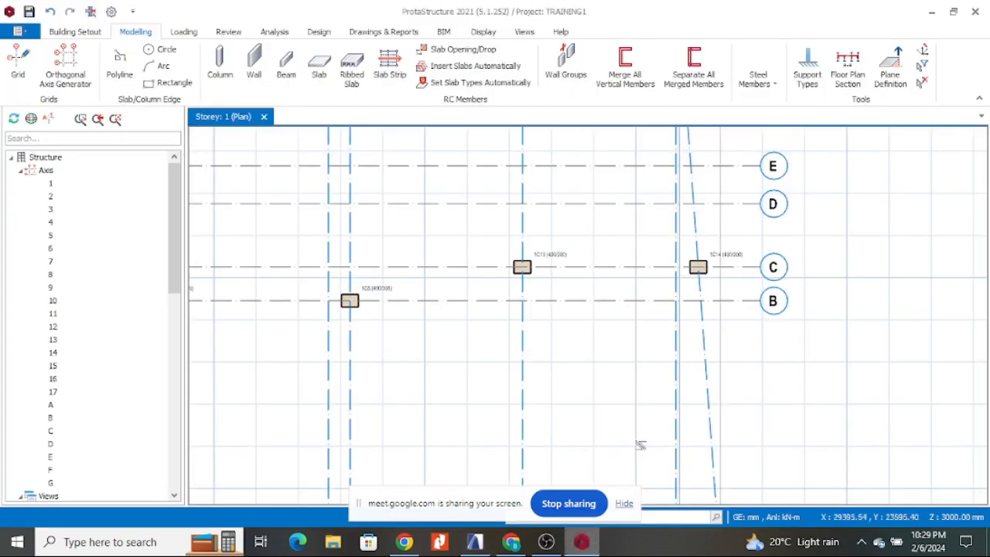
scroll(676, 267, "up", 3)
left_click(722, 280)
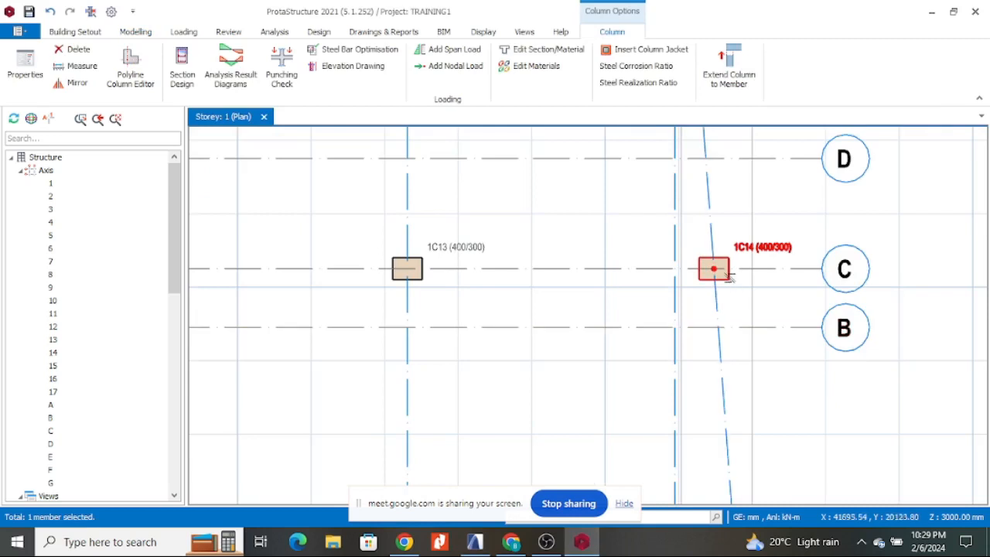
double_click(729, 278)
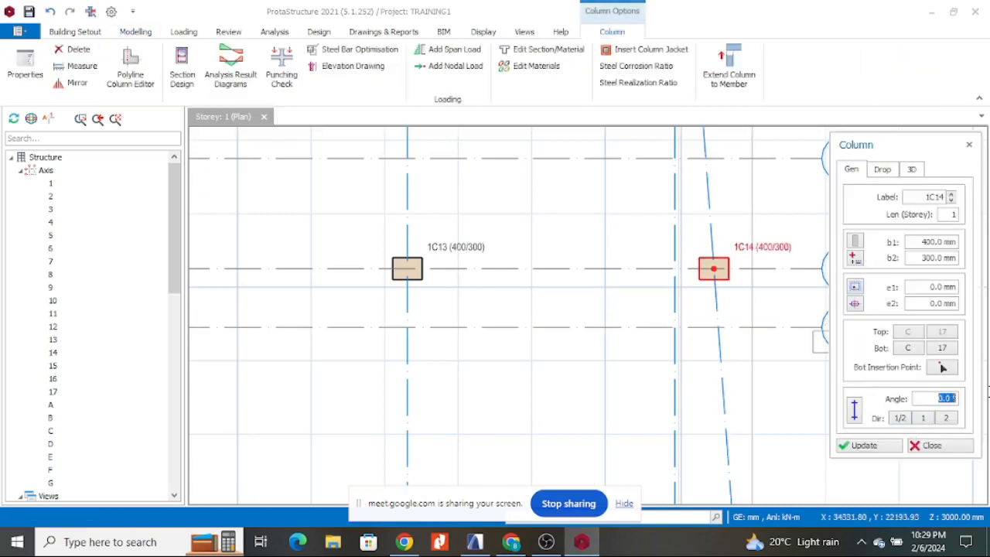
left_click(878, 447)
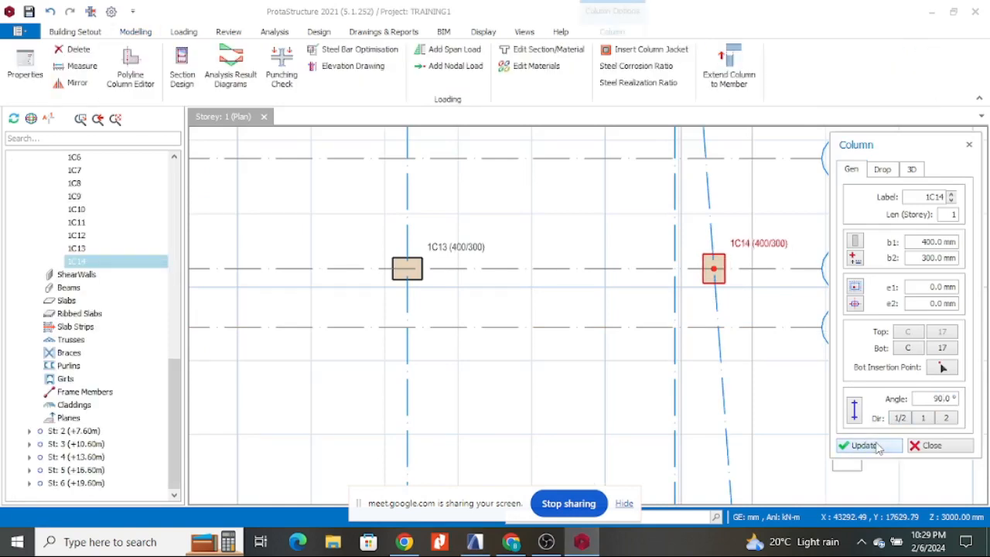
left_click(932, 446)
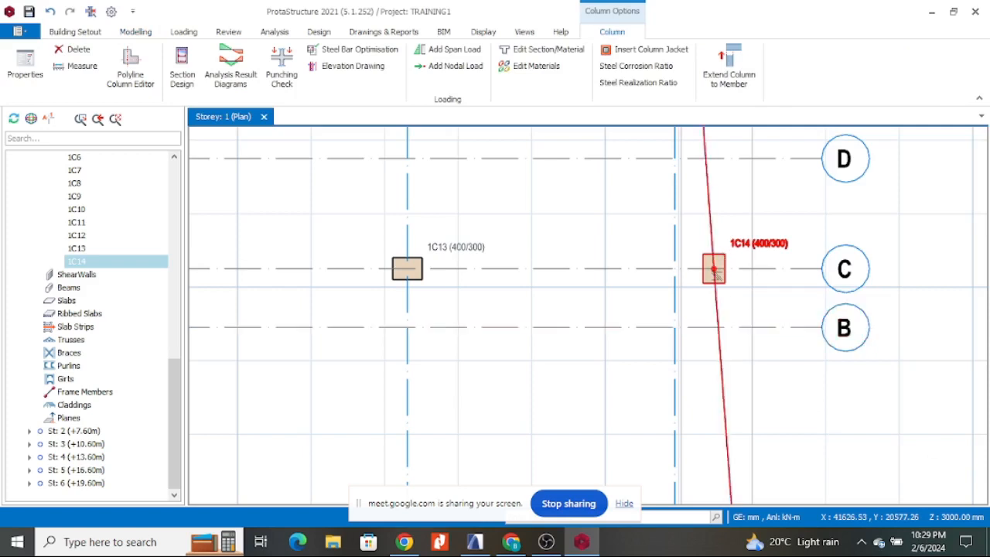
- Adjust the angle of the column where axis C meets inclined axis 17 so that it follows the inclined axis
scroll(739, 379, "down", 5)
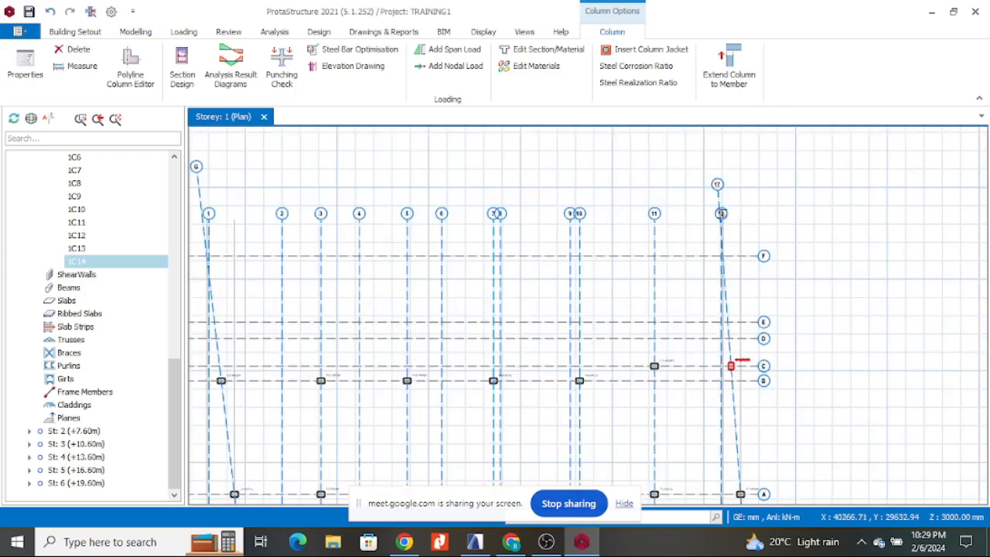
scroll(740, 379, "up", 5)
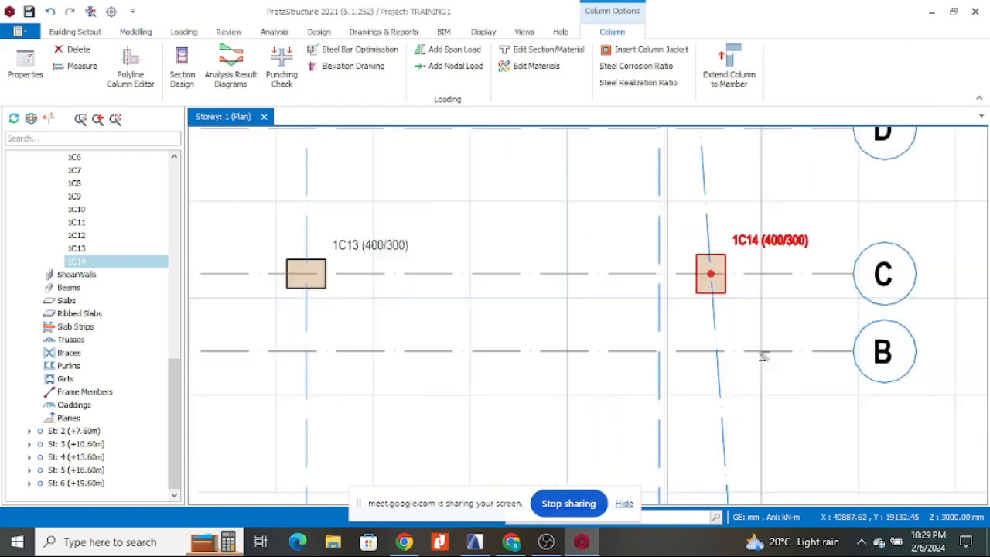
scroll(763, 355, "up", 1)
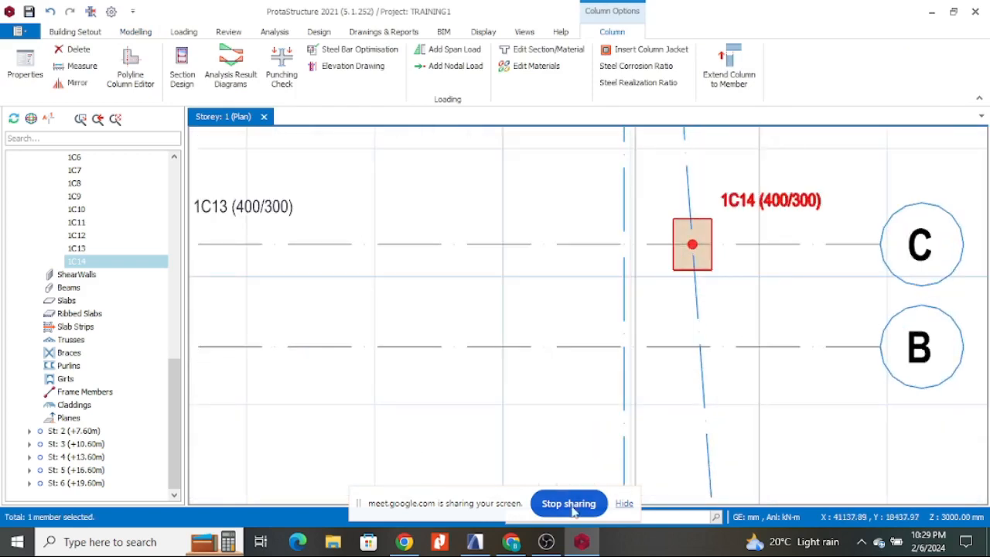
double_click(708, 260)
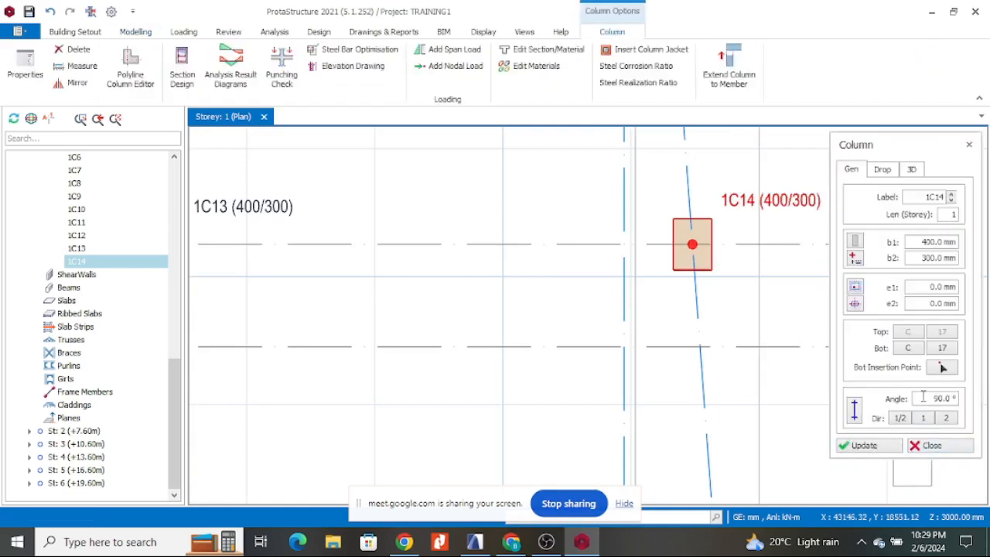
left_click(933, 399)
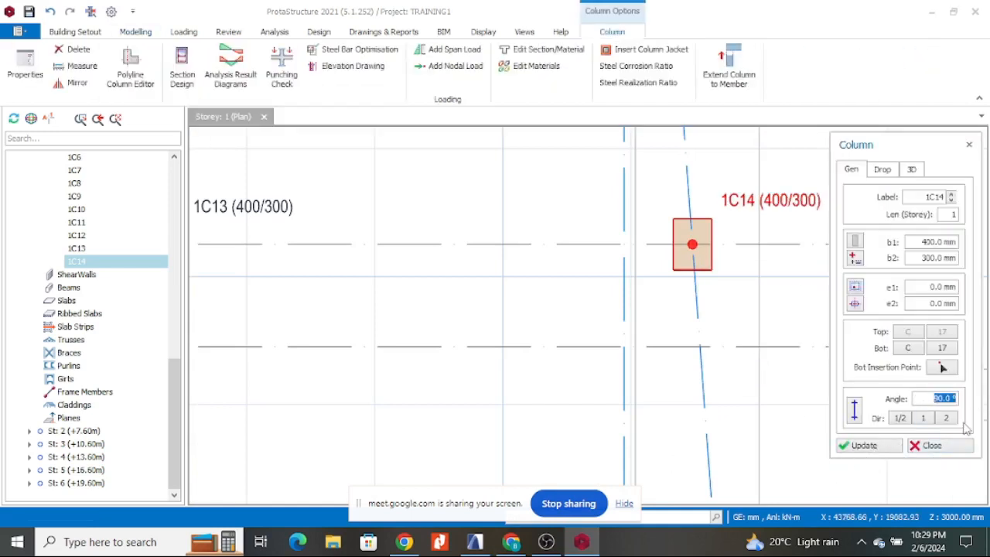
left_click(865, 447)
left_click(941, 447)
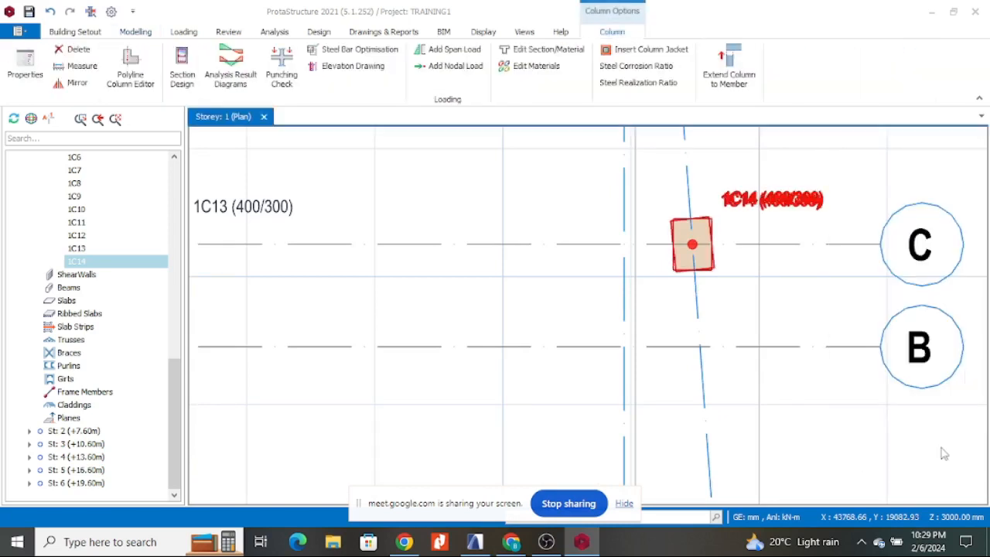
scroll(717, 237, "up", 2)
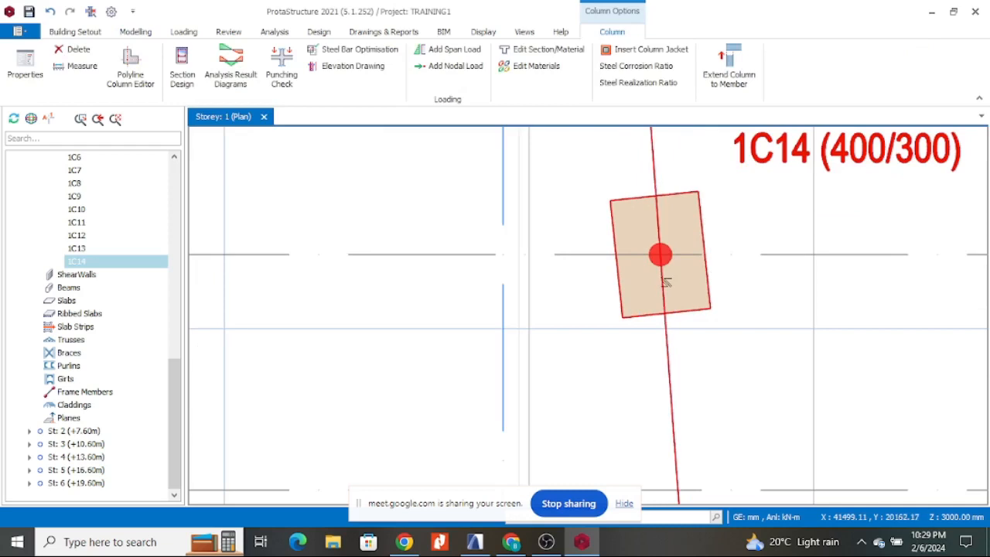
scroll(650, 324, "down", 2)
scroll(647, 286, "up", 1)
scroll(664, 342, "down", 3)
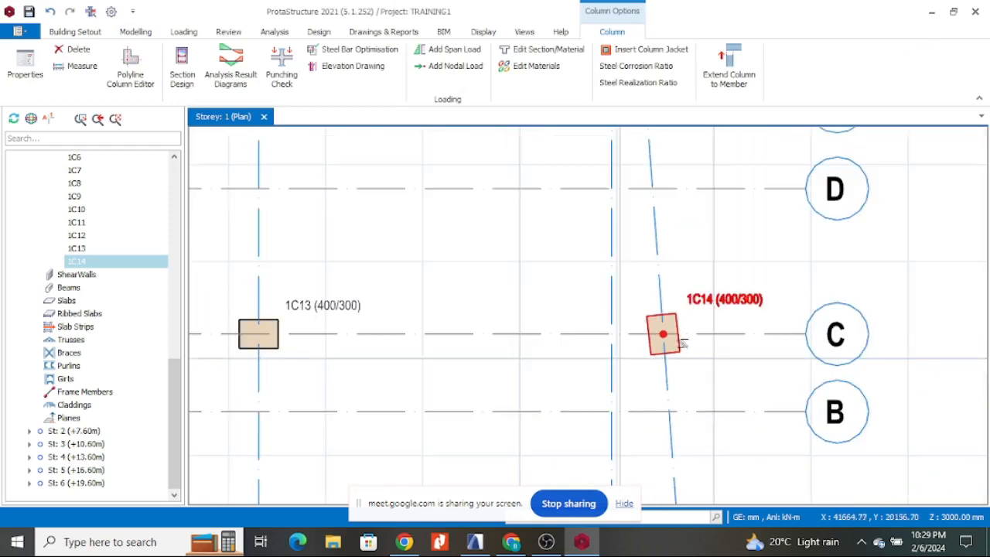
scroll(685, 357, "up", 3)
scroll(686, 360, "down", 5)
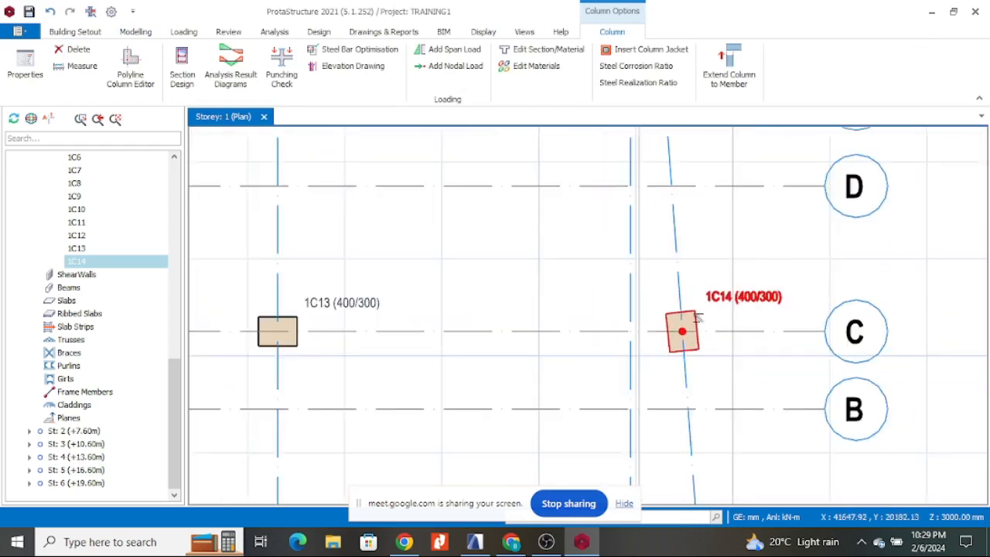
- Switch to ARCHICAD and examine the orientation of the columns where axes B and A meet the inclined axis near axis 1
scroll(585, 316, "up", 3)
scroll(580, 303, "up", 2)
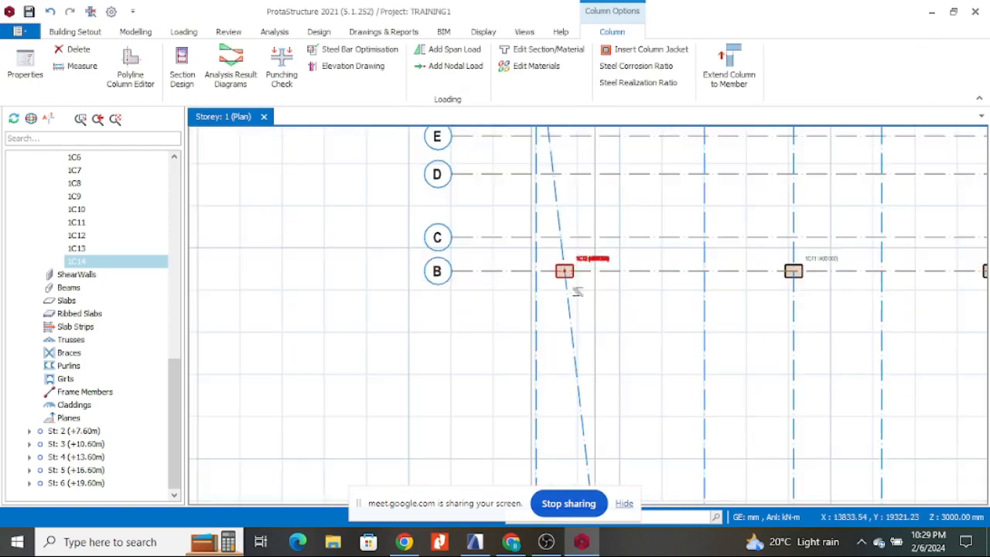
left_click(475, 541)
scroll(696, 298, "down", 2)
scroll(758, 309, "down", 3)
scroll(570, 325, "up", 4)
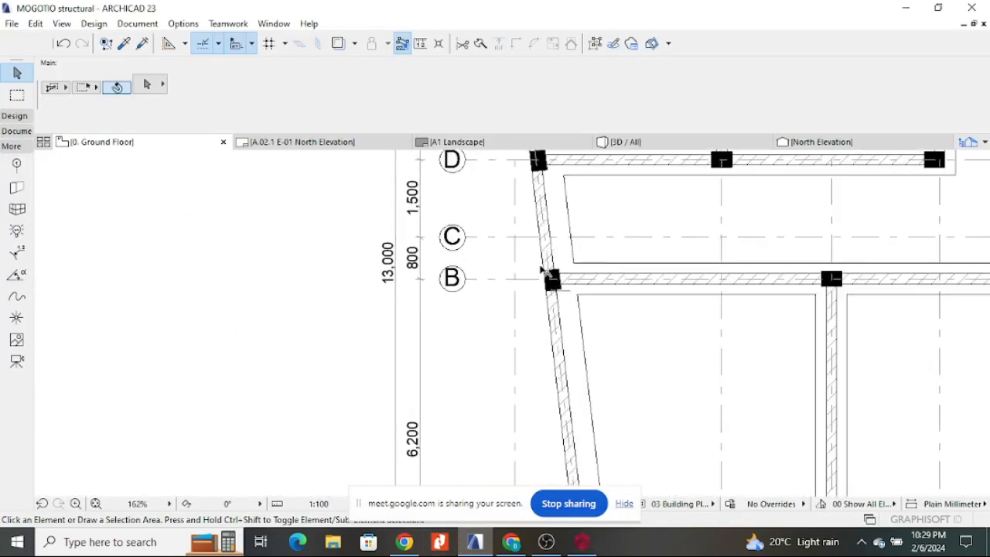
scroll(604, 252, "down", 3)
scroll(611, 363, "up", 3)
scroll(614, 347, "down", 3)
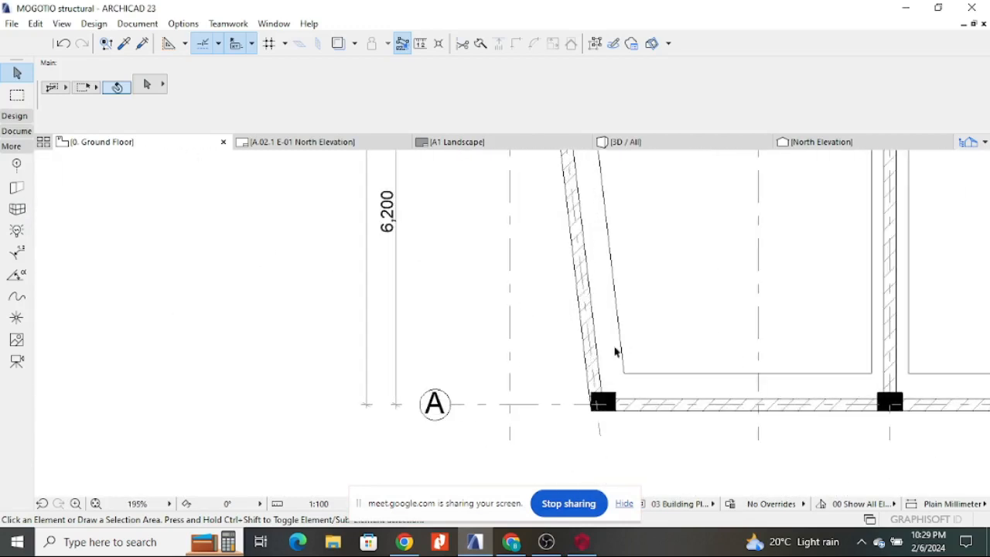
scroll(605, 398, "down", 1)
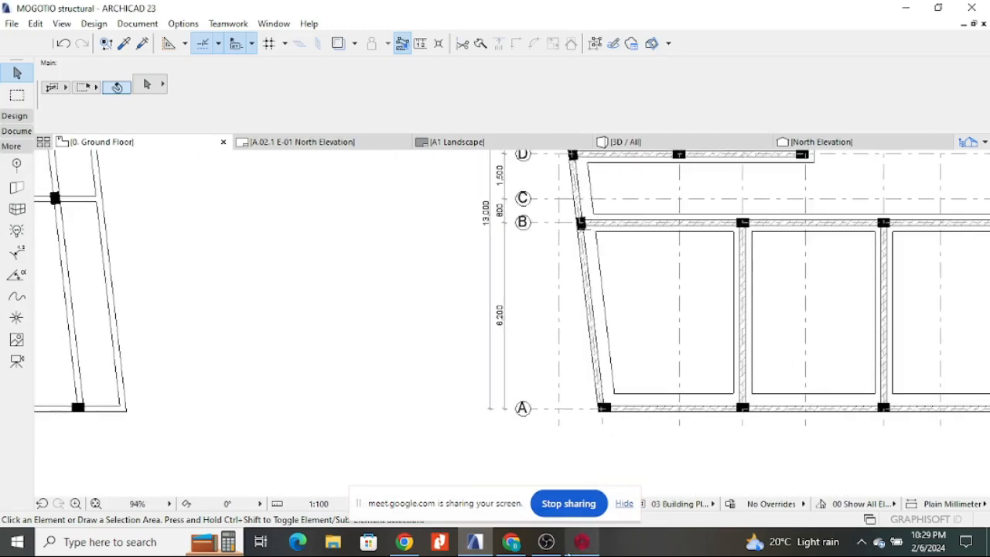
- Switch to ProtaStructure and set the angle of the column where axis B meets inclined axis G to 97°
left_click(582, 542)
scroll(563, 308, "up", 3)
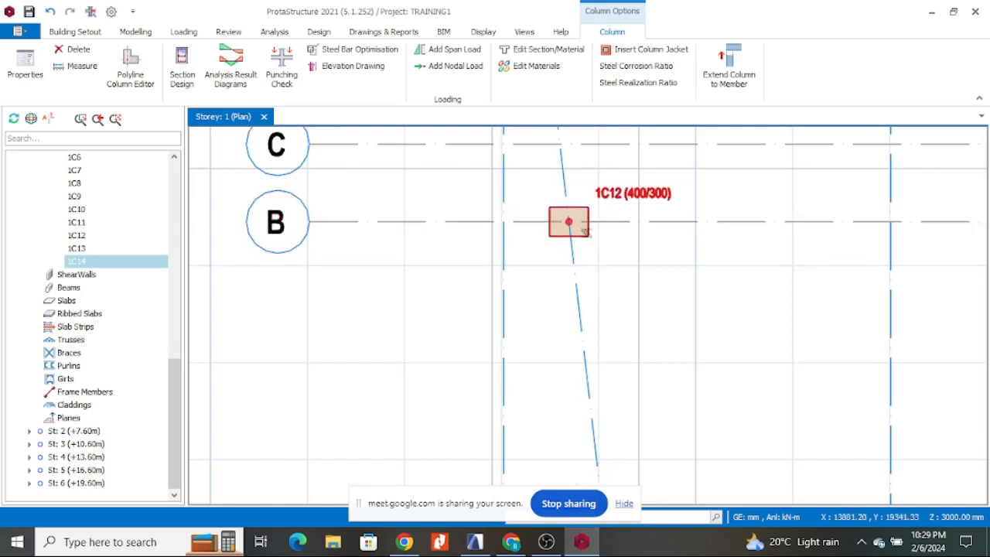
left_click(585, 232)
right_click(585, 232)
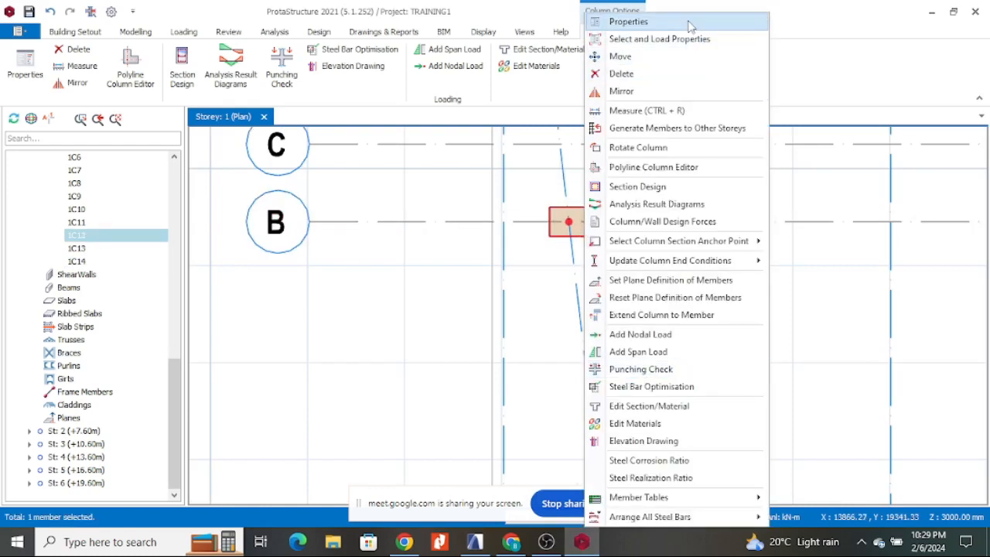
left_click(628, 22)
left_click(926, 399)
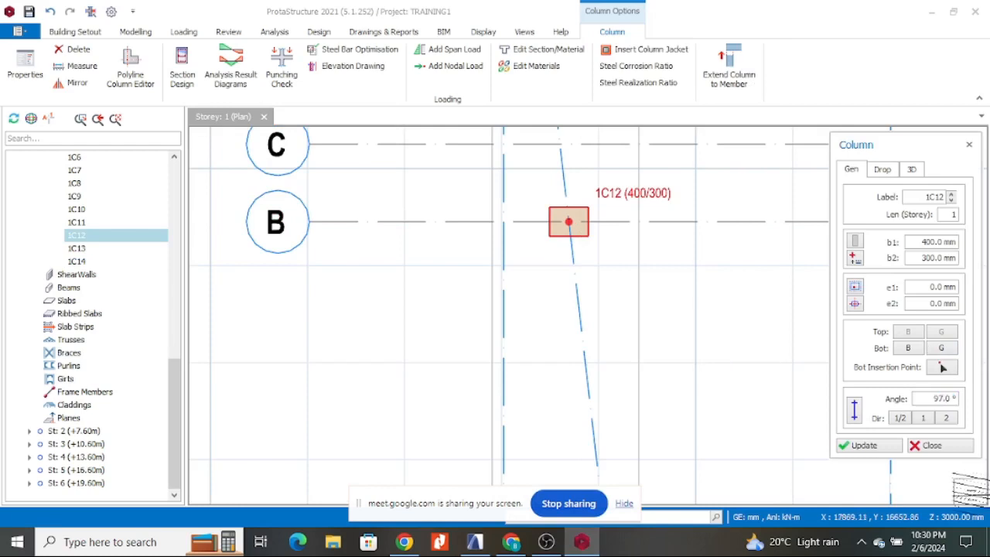
left_click(864, 445)
left_click(939, 447)
scroll(577, 263, "down", 2)
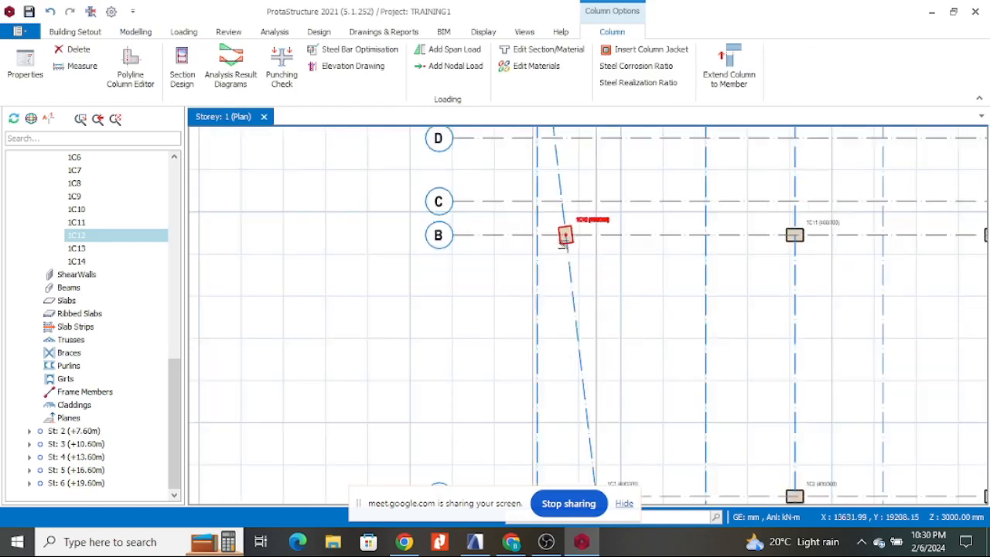
scroll(579, 268, "up", 2)
- Switch to ARCHICAD and examine the ground floor plan for the column positions along axis D between axes 1 and 4
scroll(578, 268, "down", 5)
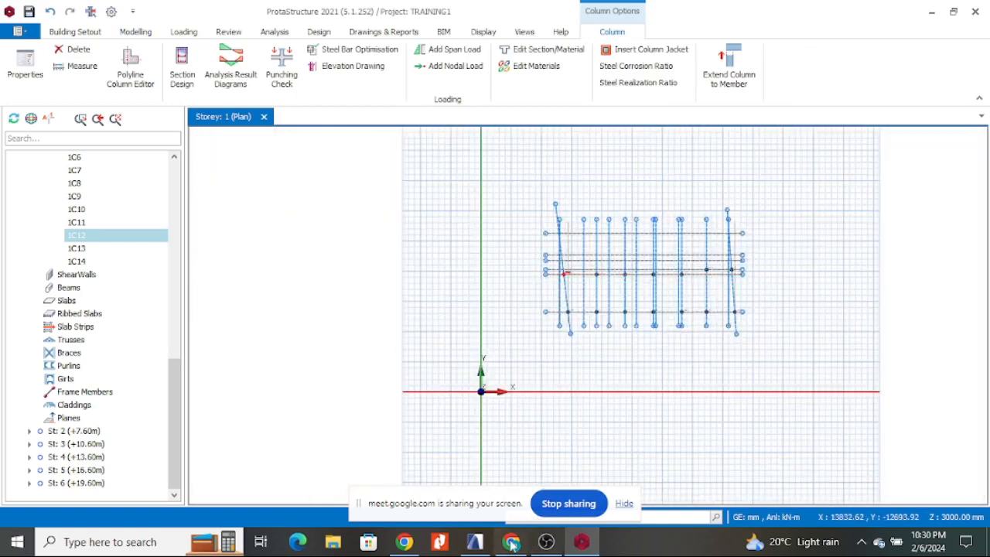
left_click(475, 541)
scroll(509, 353, "down", 5)
scroll(734, 310, "up", 4)
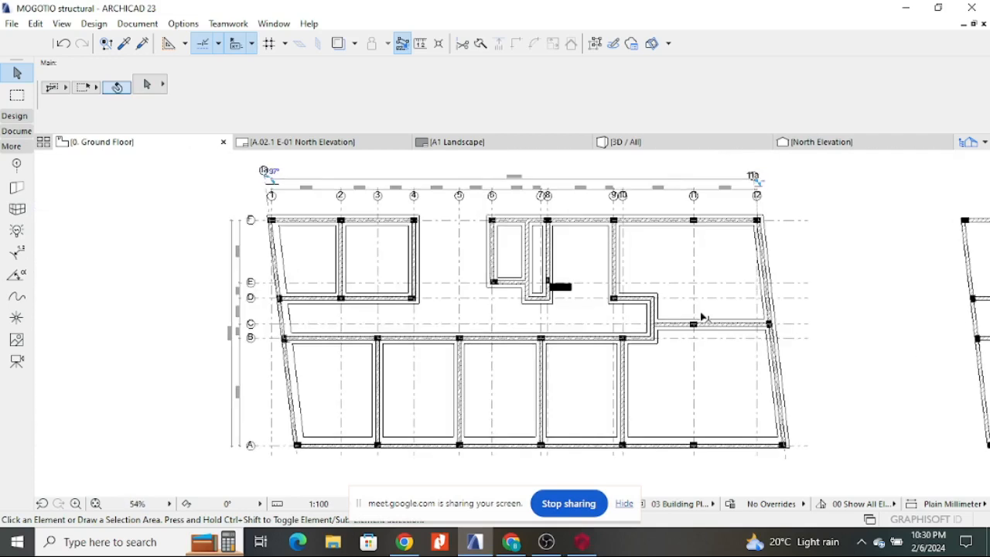
scroll(789, 355, "down", 1)
scroll(380, 309, "up", 4)
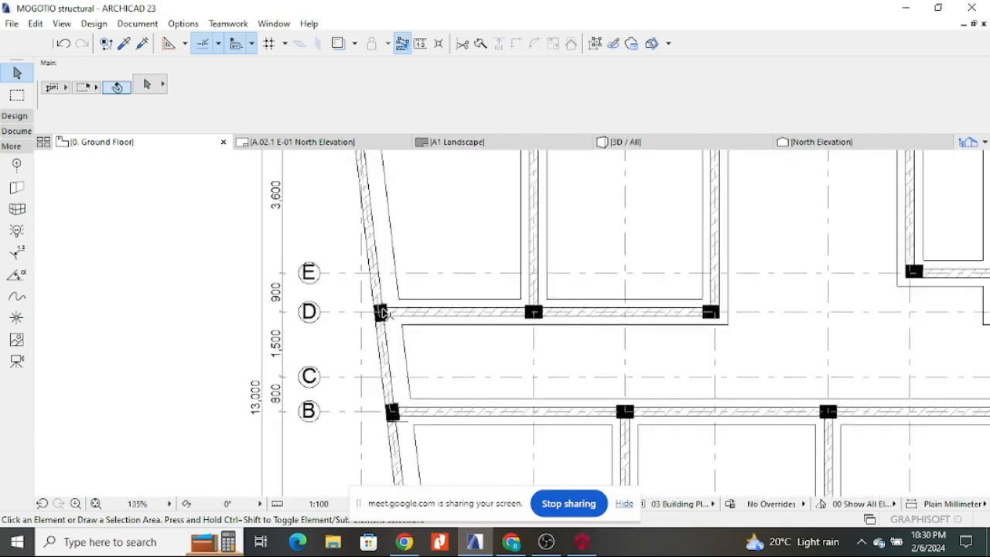
scroll(530, 320, "down", 2)
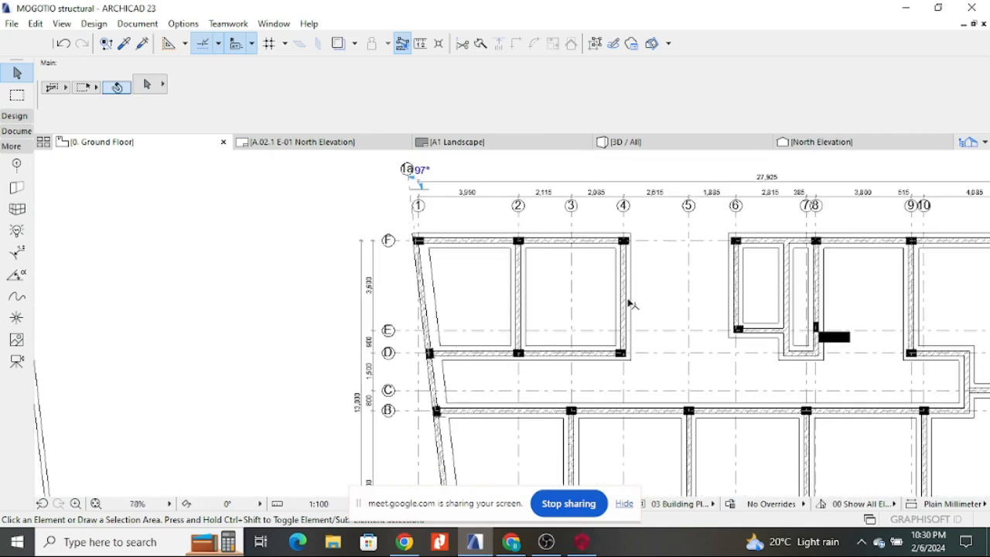
- Switch to ProtaStructure and, using the column at B/3 as the template, place 400 × 300 mm columns where axis D meets axes G, 2 and 4
left_click(580, 542)
scroll(771, 400, "up", 4)
scroll(770, 400, "up", 3)
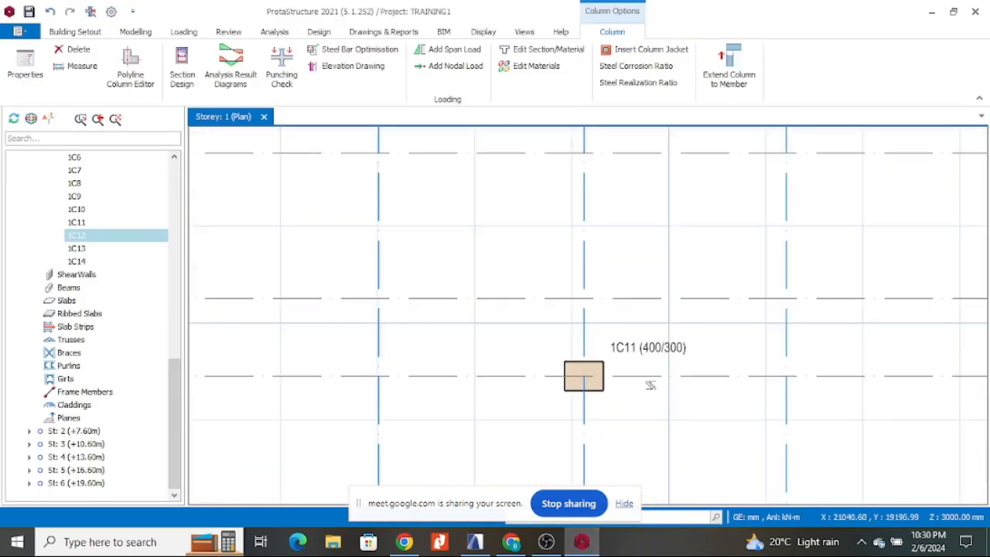
double_click(601, 387)
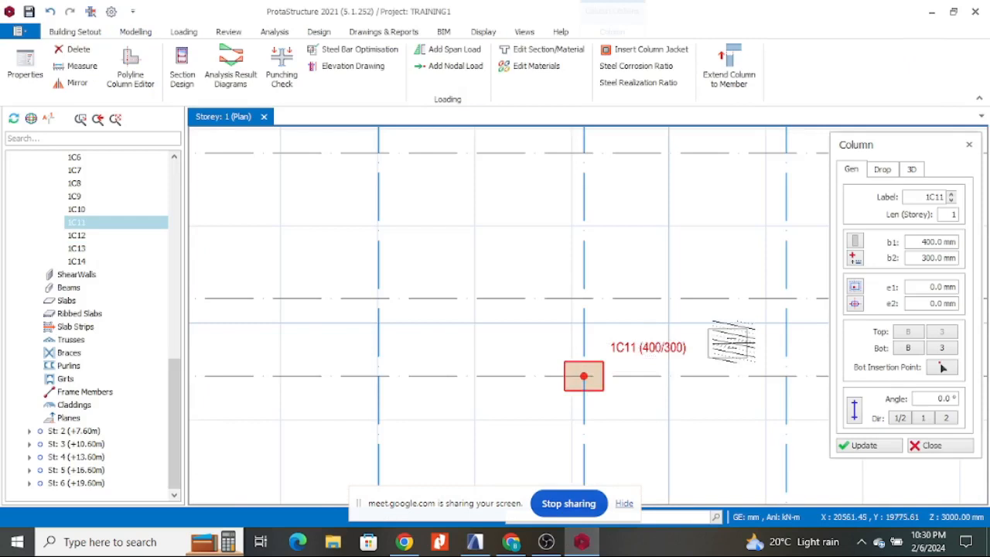
scroll(730, 343, "down", 4)
scroll(504, 284, "up", 3)
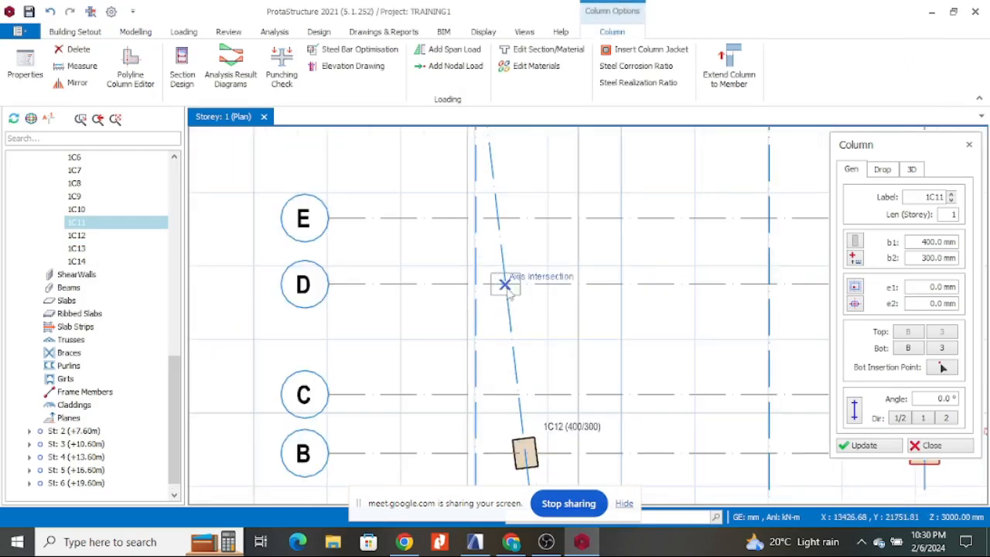
left_click(504, 284)
scroll(504, 283, "down", 4)
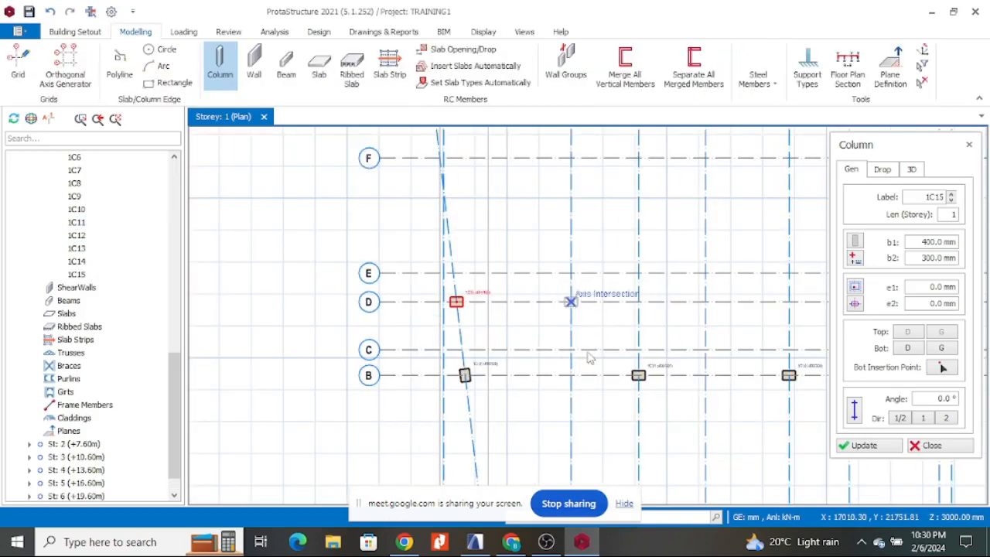
left_click(571, 301)
left_click(705, 302)
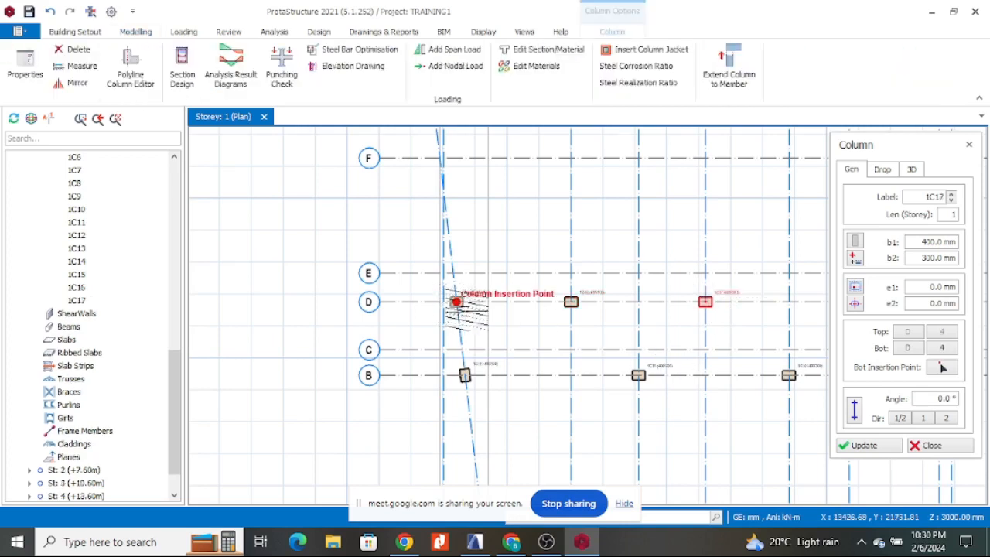
scroll(466, 310, "up", 3)
key("Escape")
- Set the angle of the column where axis D meets inclined axis G to 97°
left_click(456, 302)
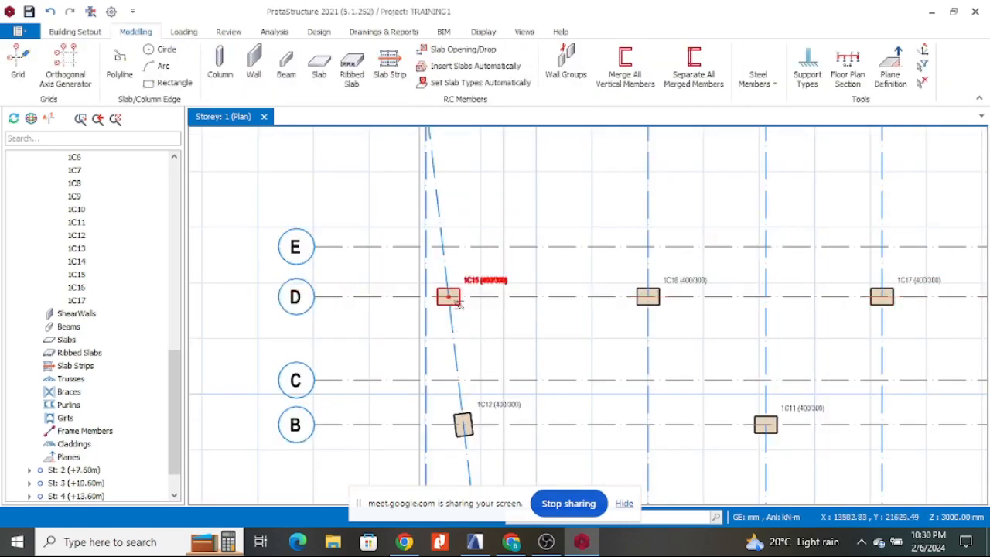
right_click(458, 304)
left_click(551, 11)
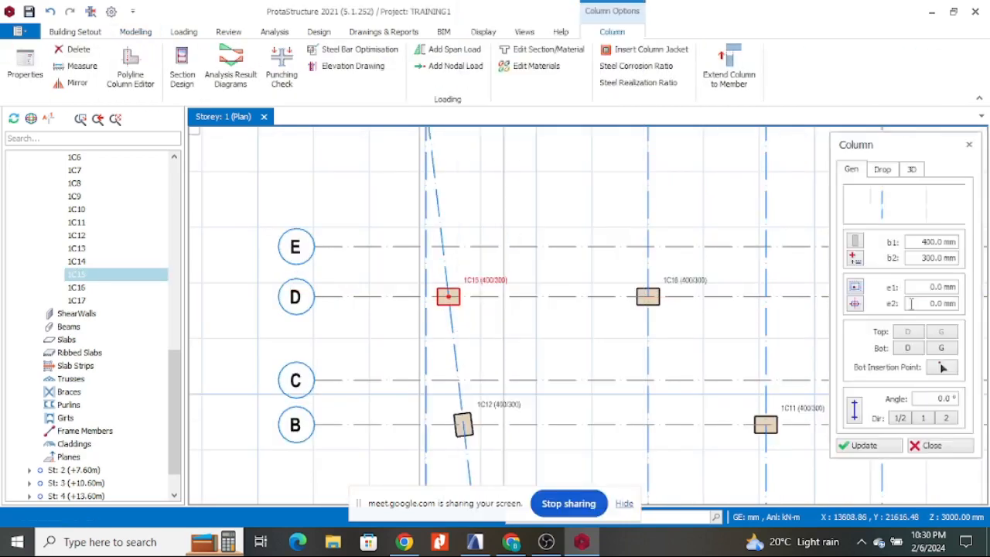
left_click(935, 399)
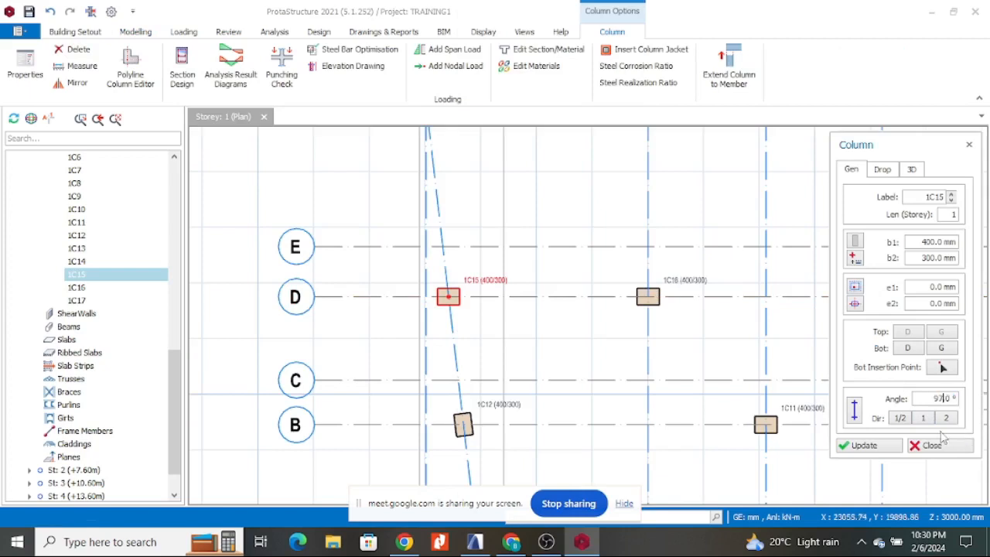
left_click(865, 446)
left_click(932, 447)
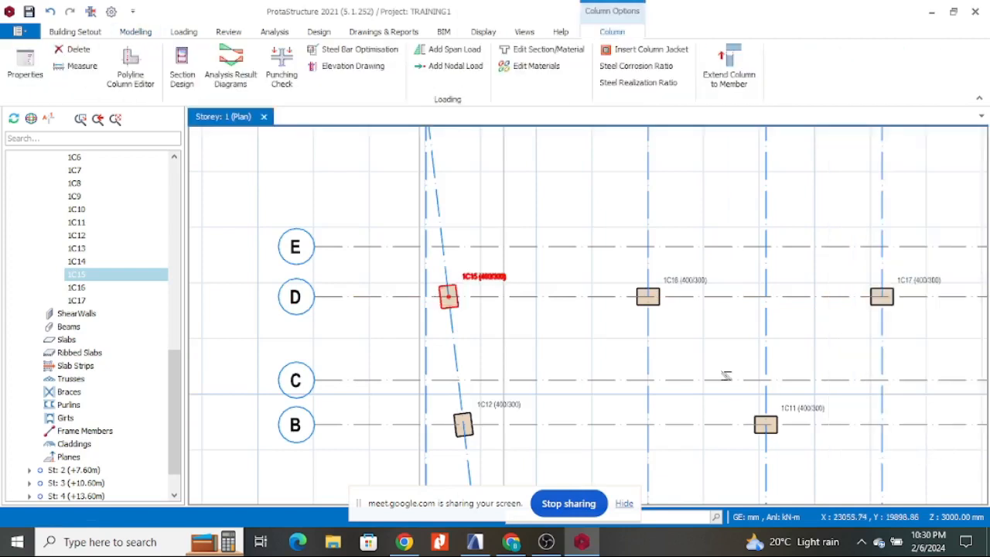
- Check axis F in ARCHICAD, return to ProtaStructure and place copies of the D/2 column, 400 × 300 mm, at F/2, F/4 and inclined axis G
scroll(671, 333, "down", 3)
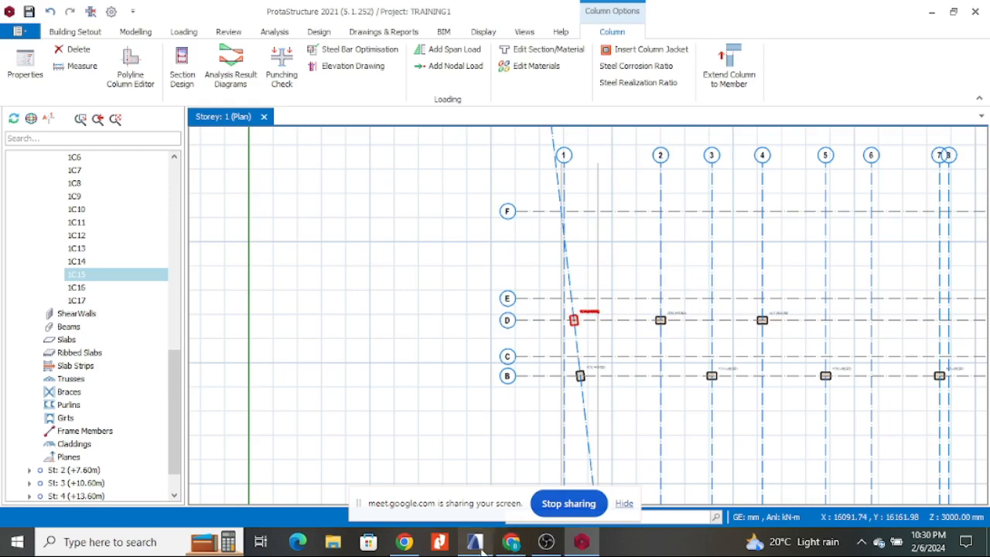
left_click(475, 541)
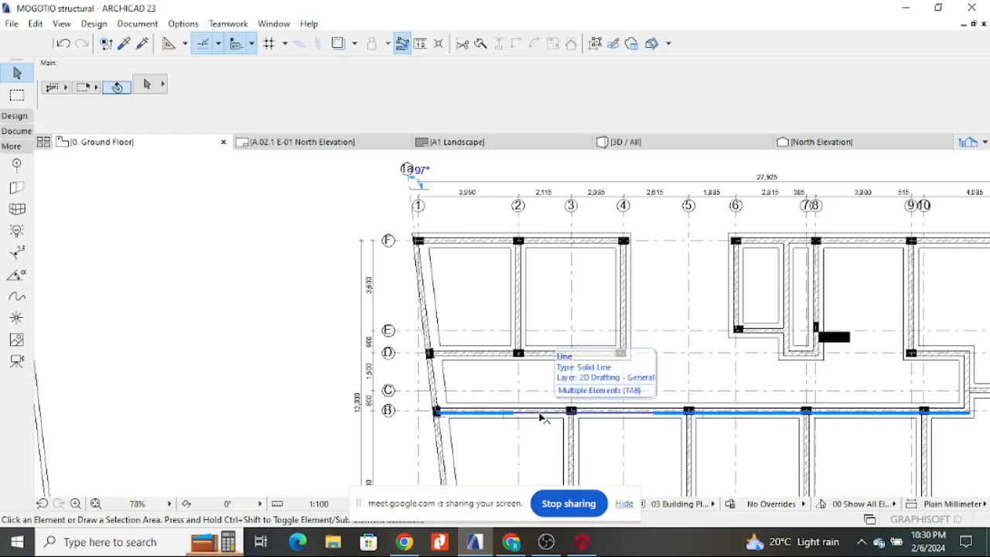
left_click(580, 541)
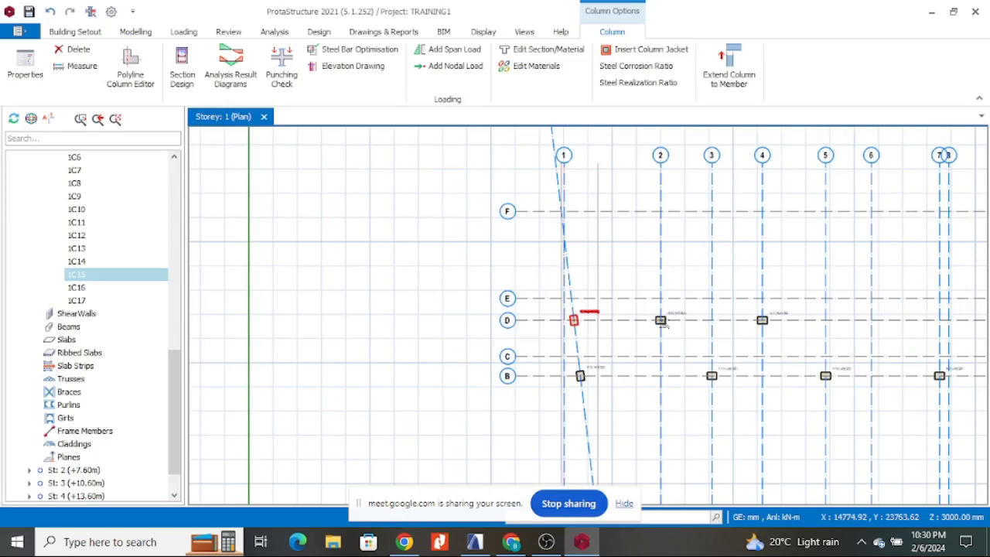
scroll(667, 326, "up", 3)
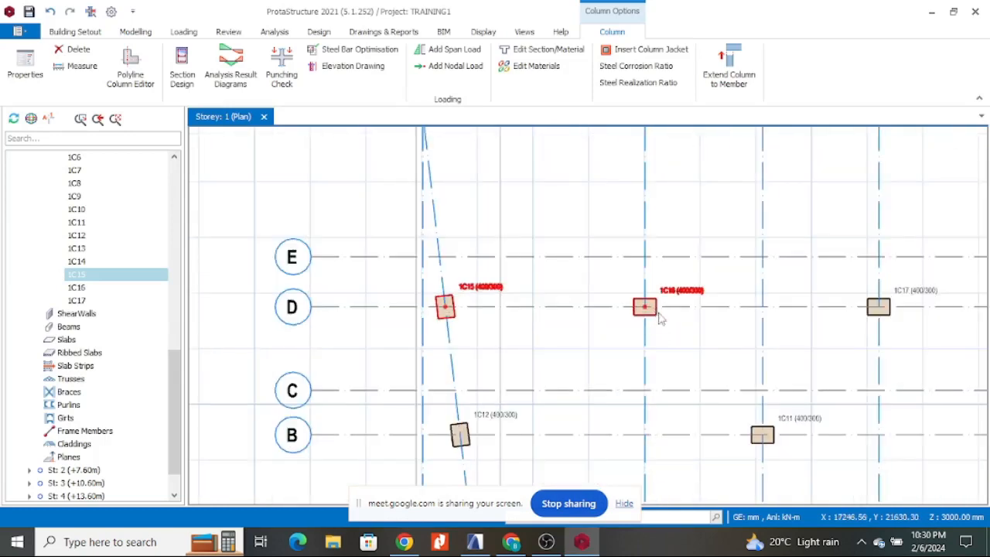
double_click(651, 310)
scroll(649, 373, "down", 1)
middle_click_drag(670, 259, 642, 350)
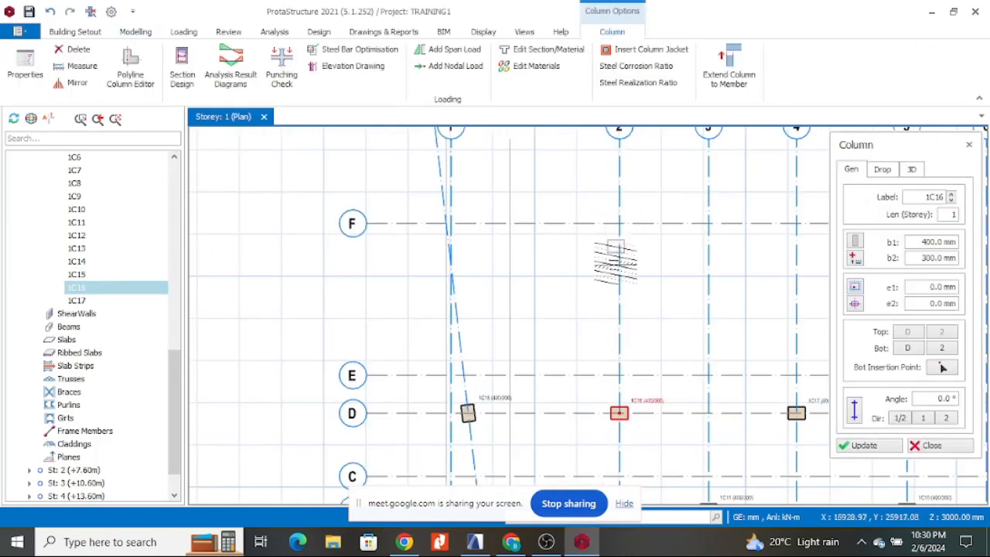
left_click(619, 223)
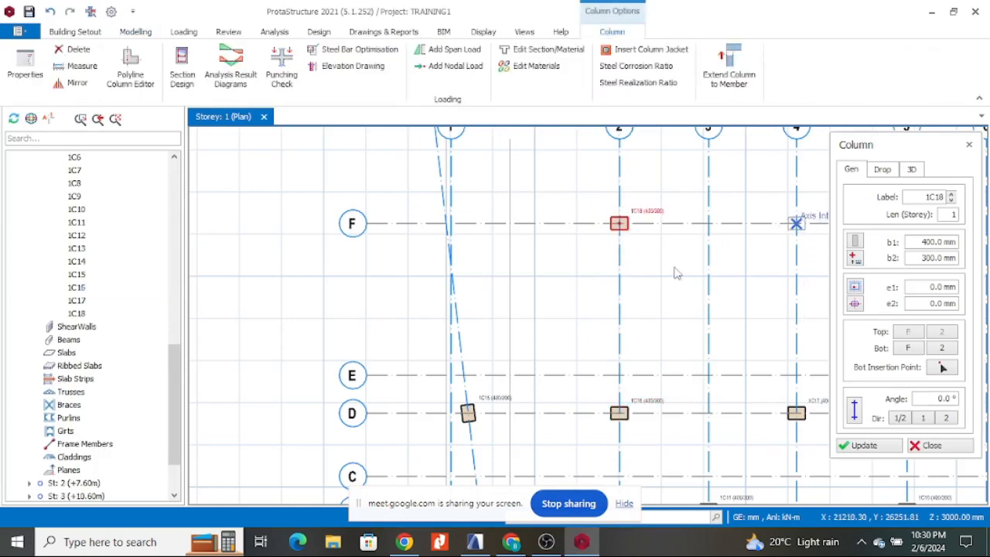
left_click(797, 223)
scroll(453, 221, "up", 3)
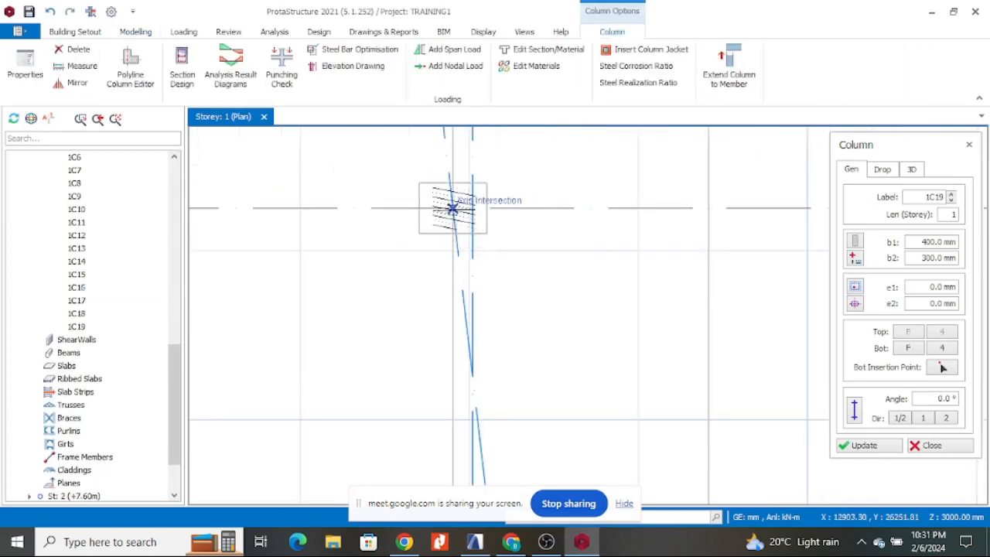
left_click(453, 207)
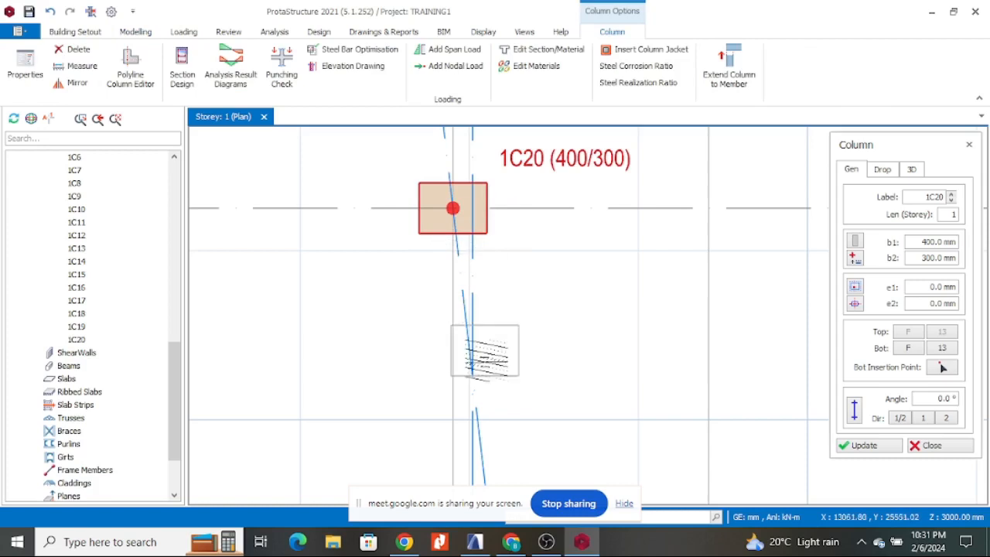
- Compare the ARCHICAD ground floor plan with the ProtaStructure storey 1 plan, examining column positions along axis F from axis 1 to axis 12
left_click(475, 542)
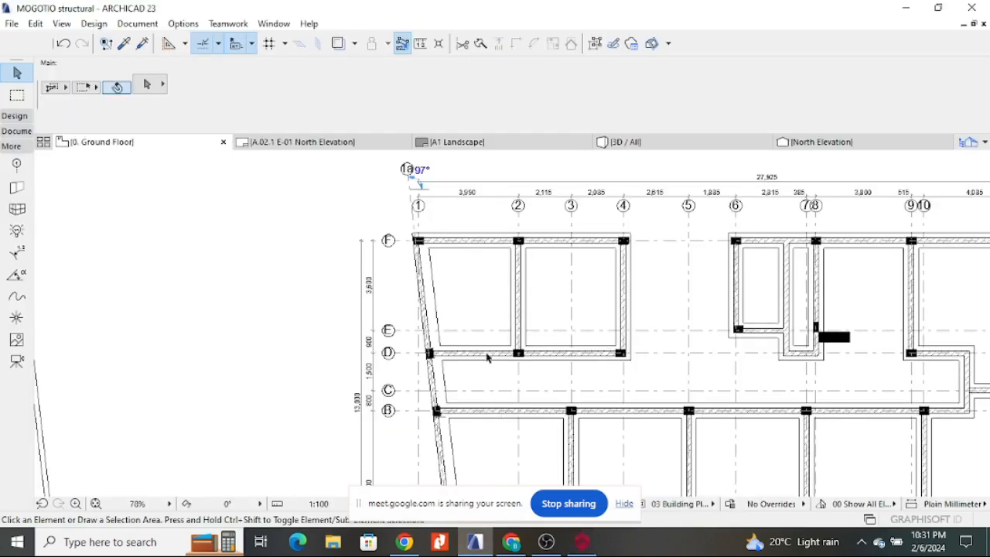
scroll(488, 358, "down", 2)
left_click(581, 542)
scroll(462, 223, "down", 5)
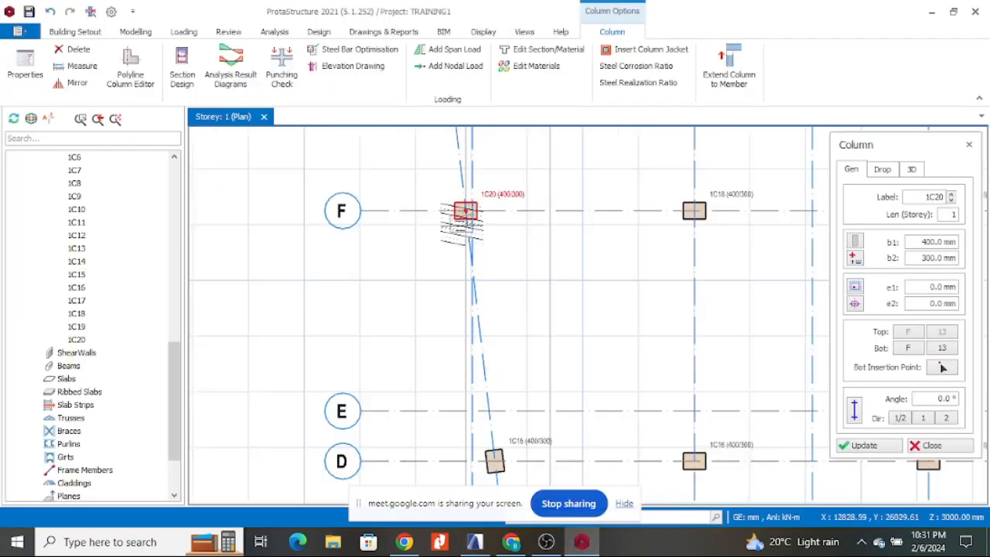
scroll(433, 214, "down", 3)
scroll(554, 239, "up", 3)
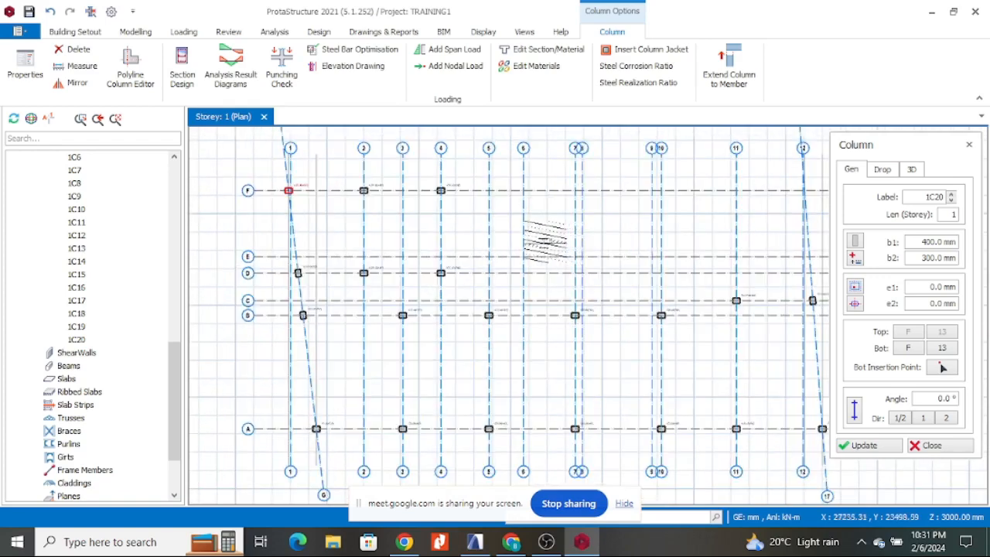
left_click(478, 542)
scroll(530, 250, "down", 2)
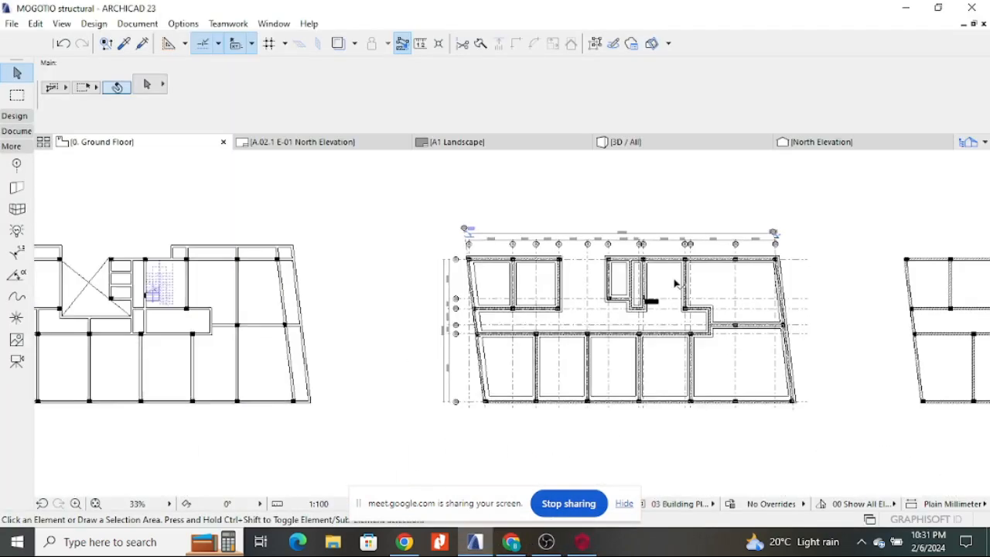
scroll(684, 272, "up", 4)
scroll(457, 198, "up", 3)
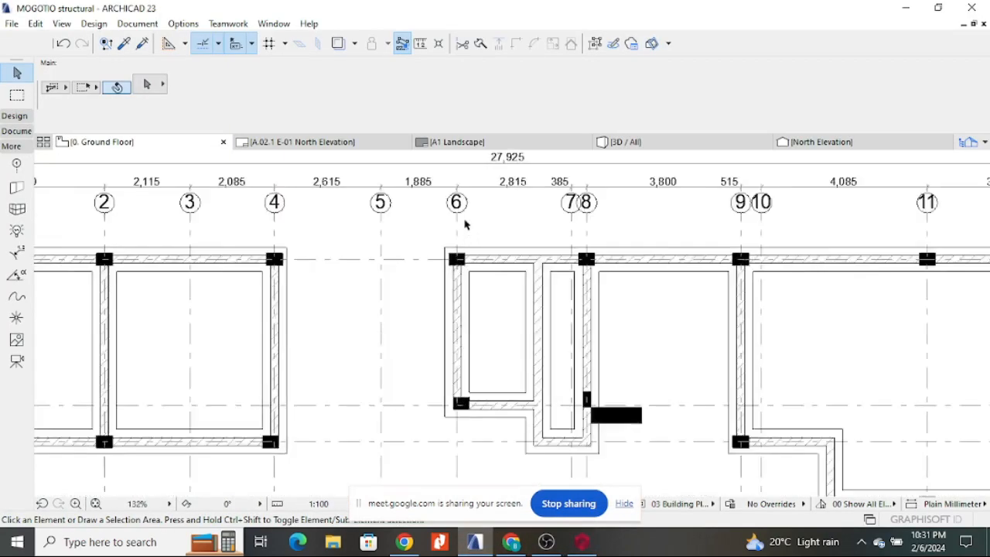
scroll(495, 200, "down", 3)
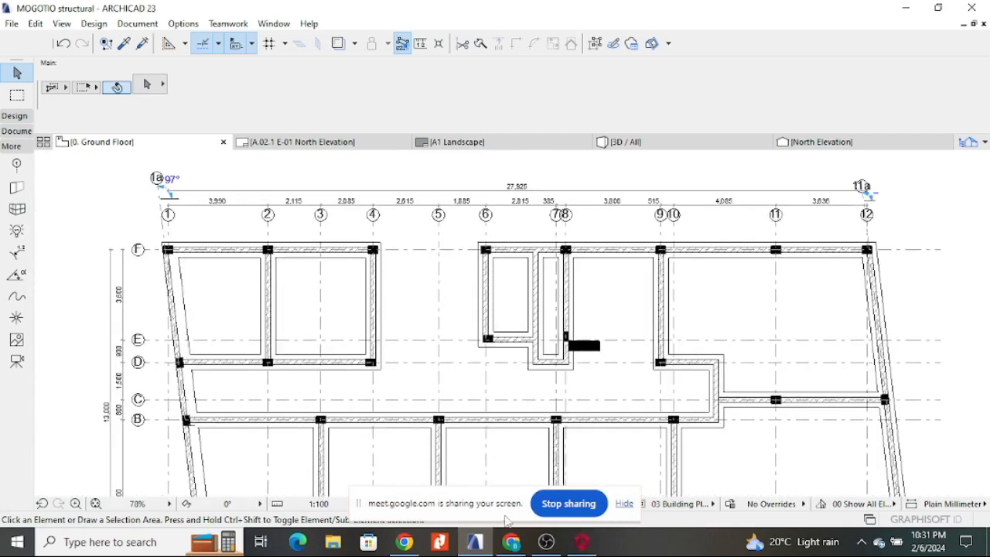
scroll(542, 255, "up", 2)
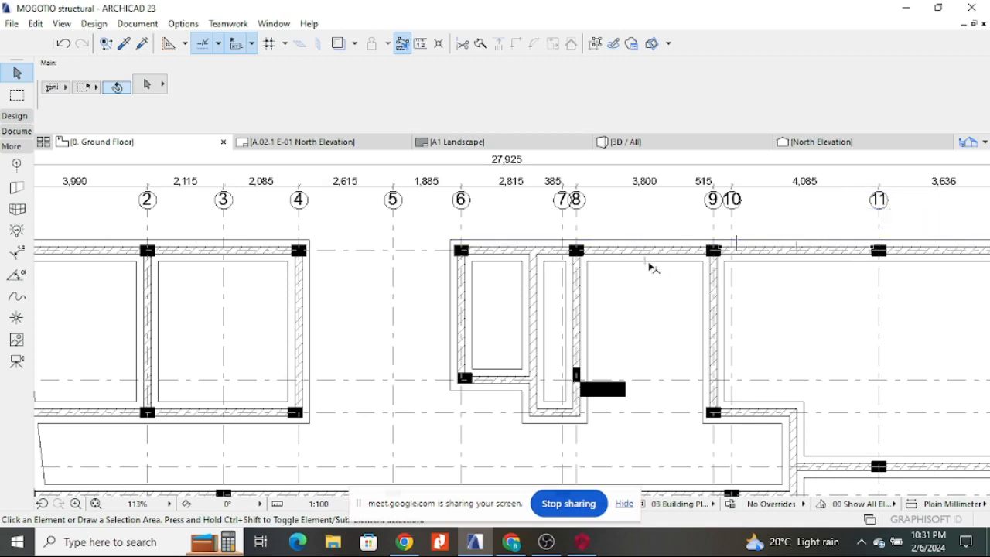
- Switch to ProtaStructure and place 400 × 300 mm columns where axis F meets axes 6, 8, 9 and 11
left_click(582, 542)
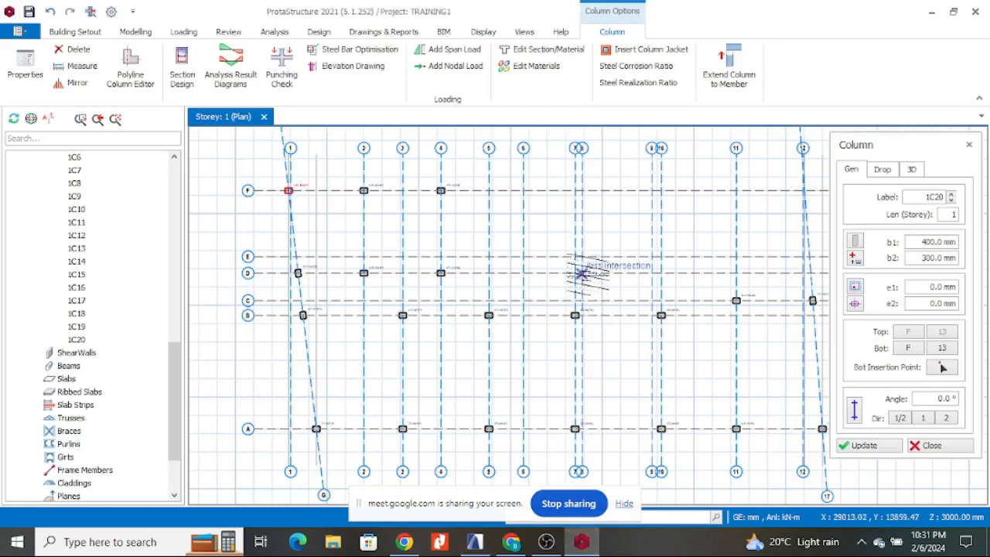
scroll(555, 161, "up", 3)
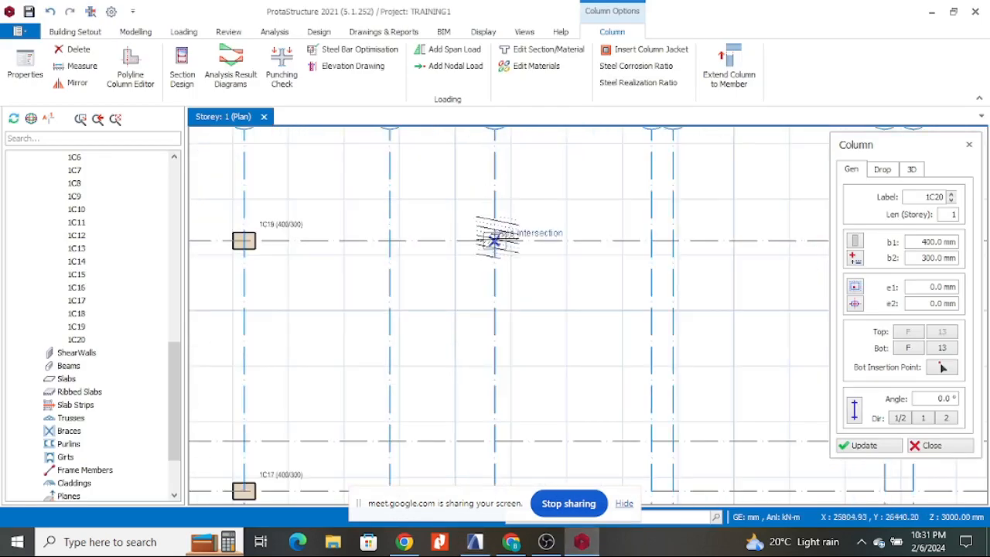
left_click(495, 241)
scroll(617, 219, "down", 1)
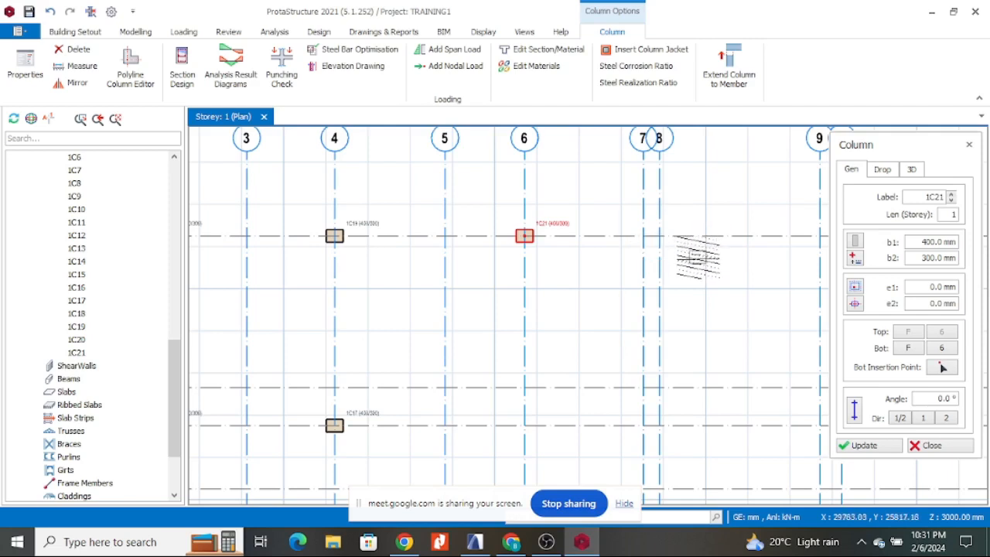
left_click(672, 286)
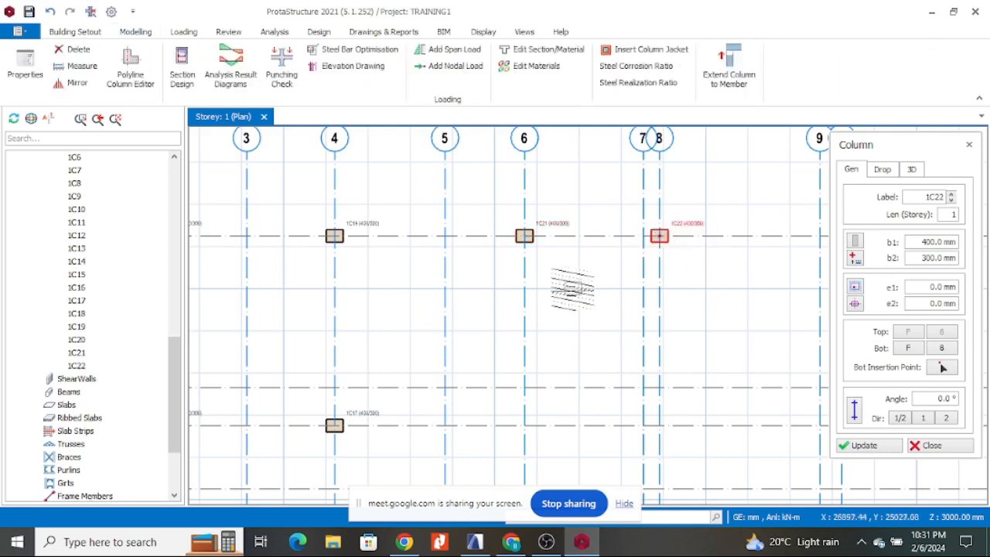
scroll(692, 287, "down", 2)
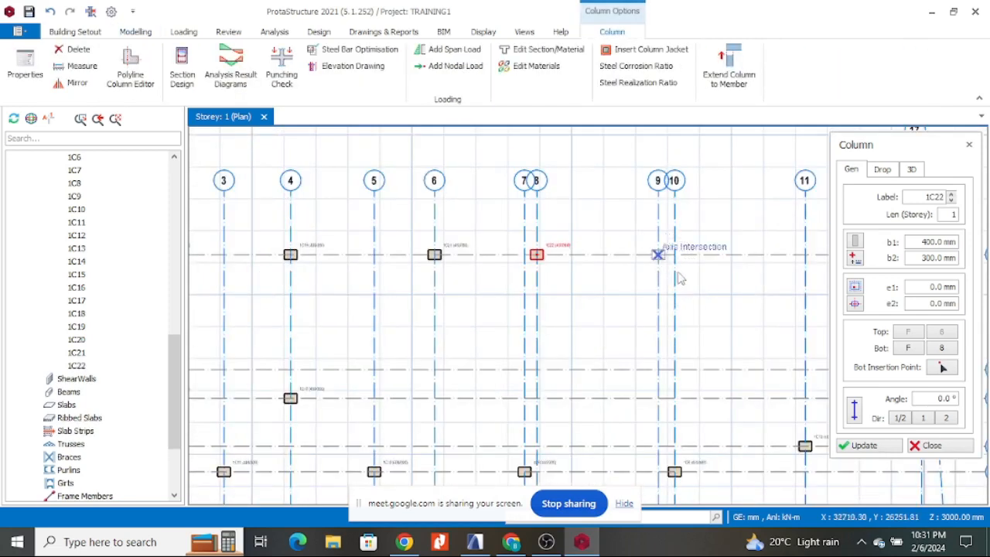
left_click(679, 278)
left_click(812, 271)
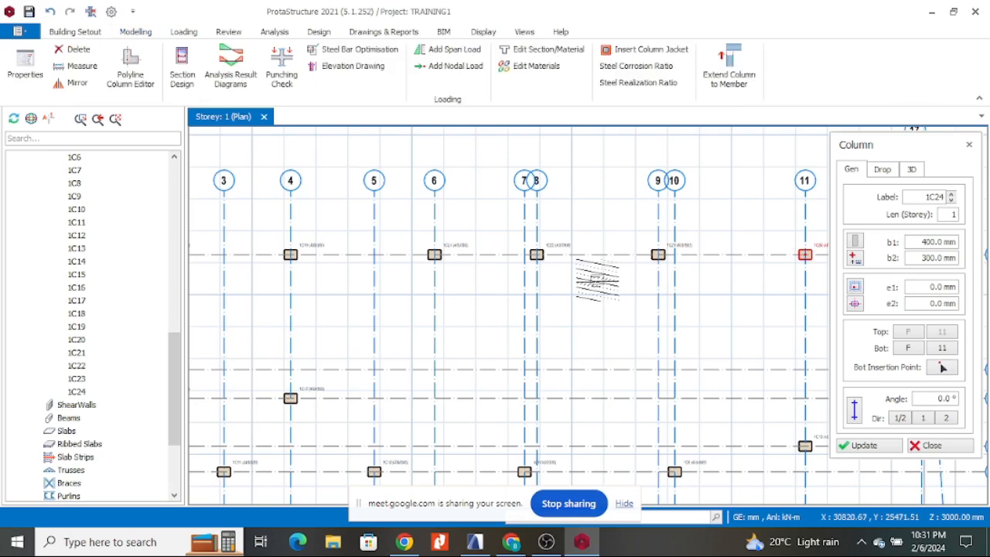
- Check the F/12 corner in ARCHICAD, return to ProtaStructure and place a 400 × 300 mm column where axis F meets the inclined axis near axis 12
scroll(619, 298, "down", 3)
scroll(742, 309, "up", 3)
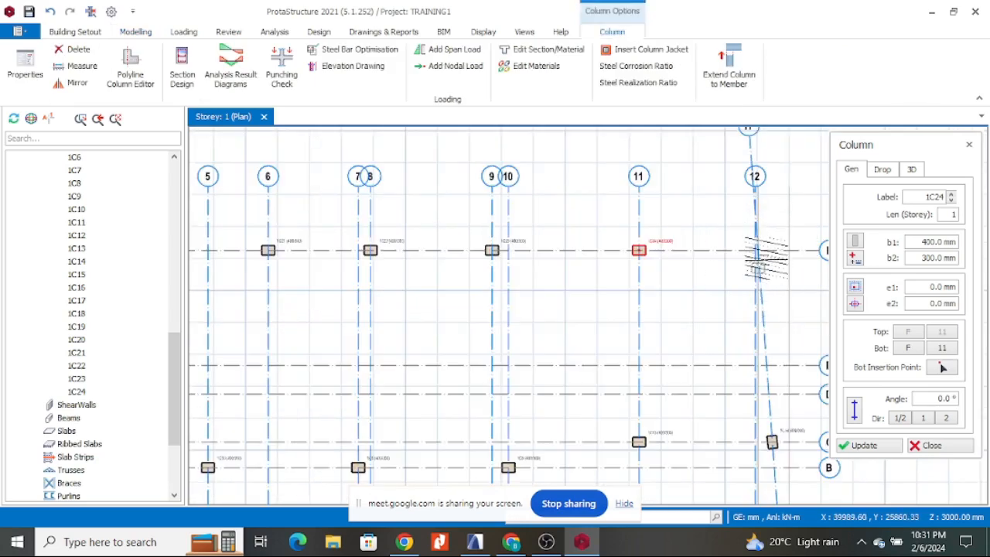
left_click(474, 541)
scroll(596, 286, "down", 3)
scroll(765, 216, "up", 3)
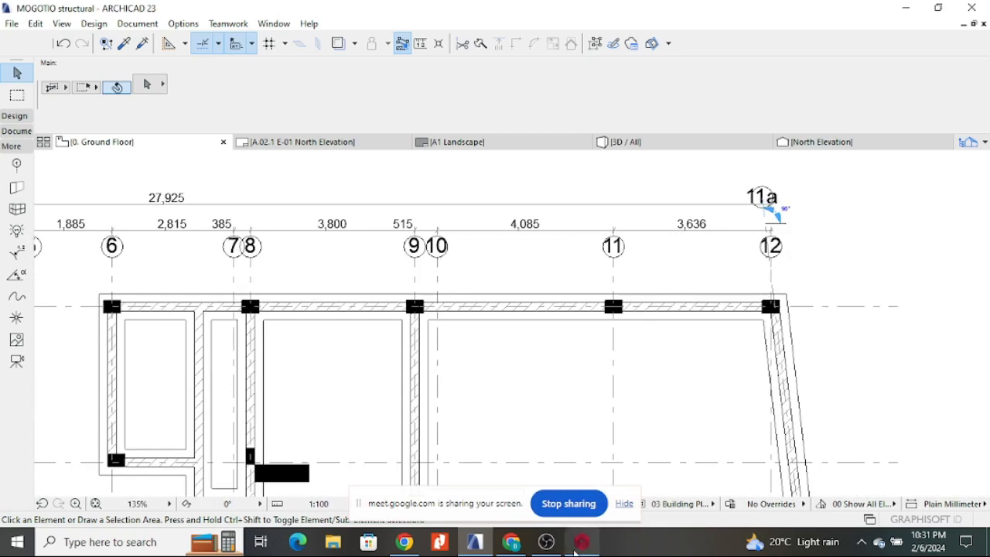
left_click(581, 541)
scroll(730, 284, "up", 5)
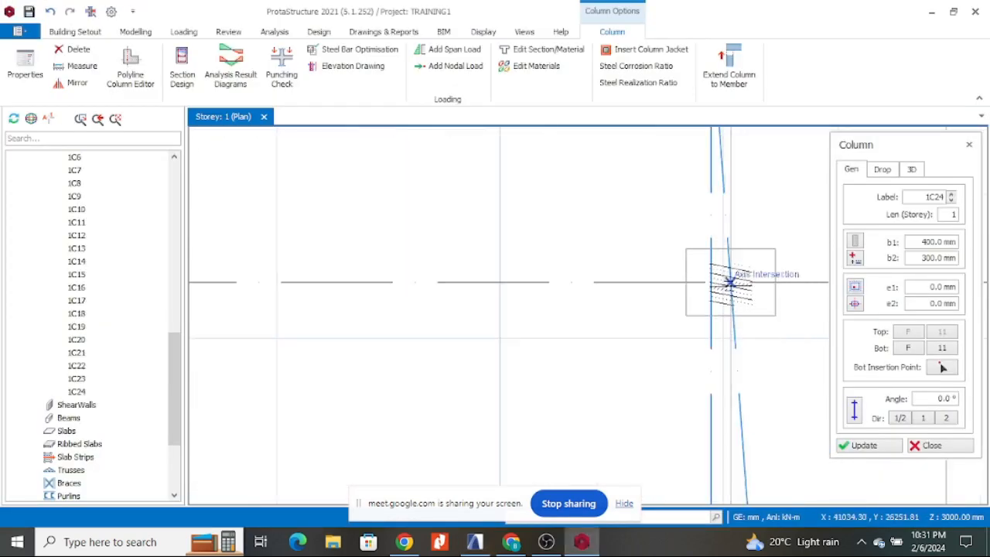
left_click(729, 283)
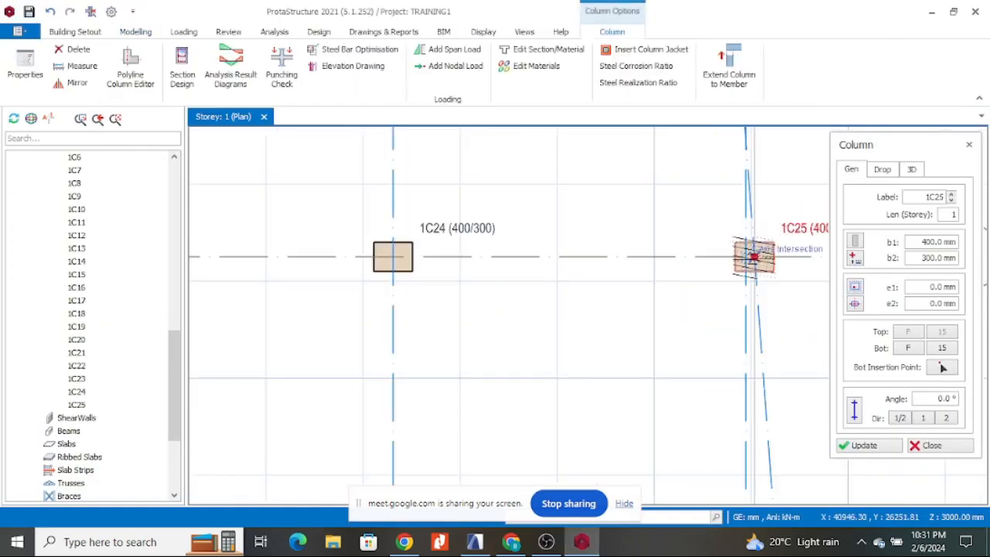
scroll(754, 255, "up", 3)
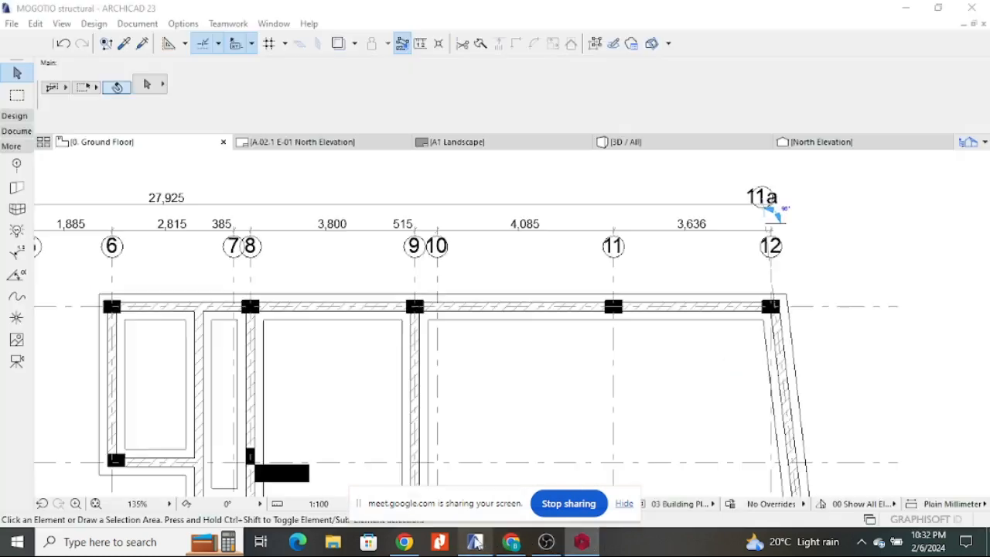
- Switch to ARCHICAD and examine how the corner column on axis F is centred relative to axis 12 and the inclined axis
left_click(475, 541)
scroll(812, 306, "up", 3)
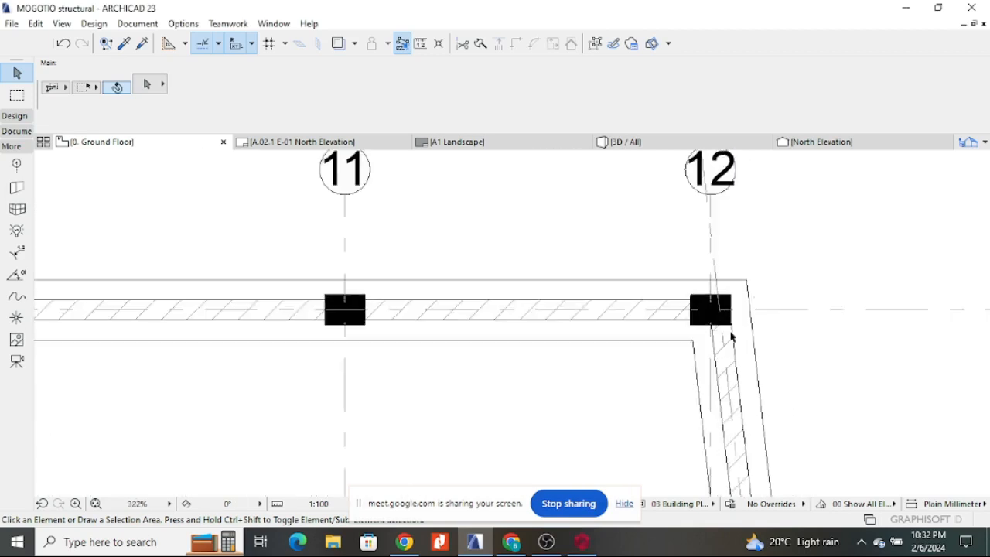
scroll(727, 328, "up", 2)
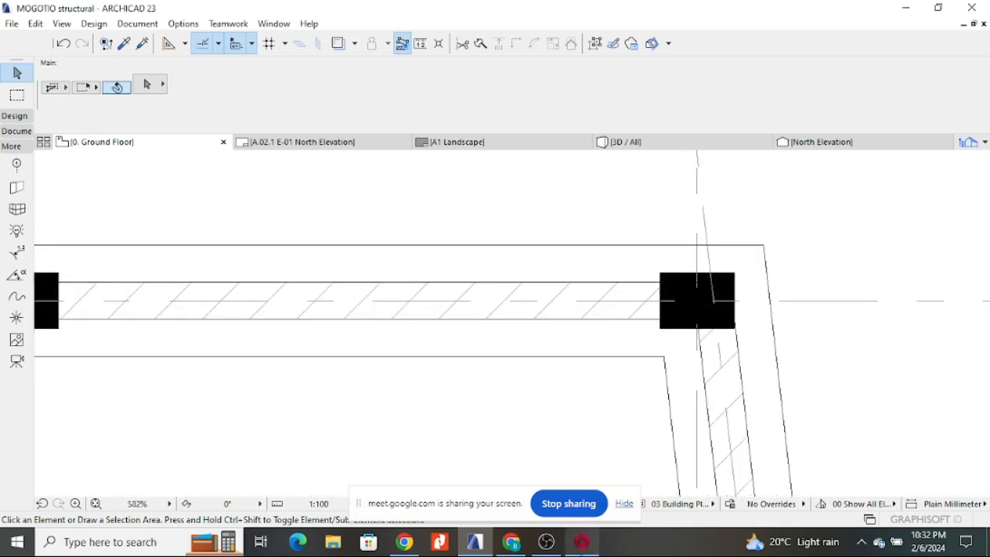
- Switch to ProtaStructure and delete the column where axis F meets the inclined axis near axis 12
left_click(582, 541)
key("Escape")
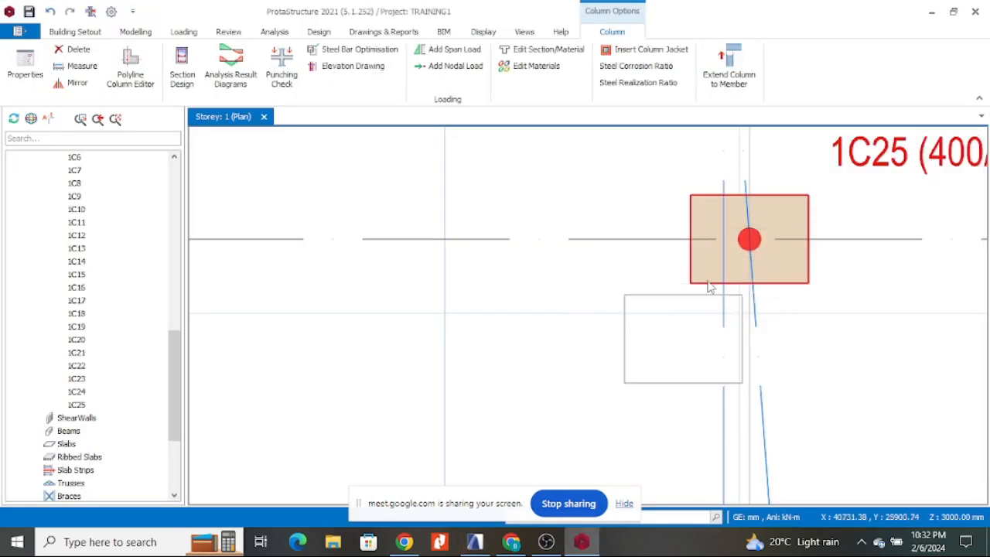
key("Escape")
left_click(694, 281)
key("Delete")
- Place a 400 × 300 mm column where axis F meets axis 12 and end the column placement
scroll(828, 253, "down", 3)
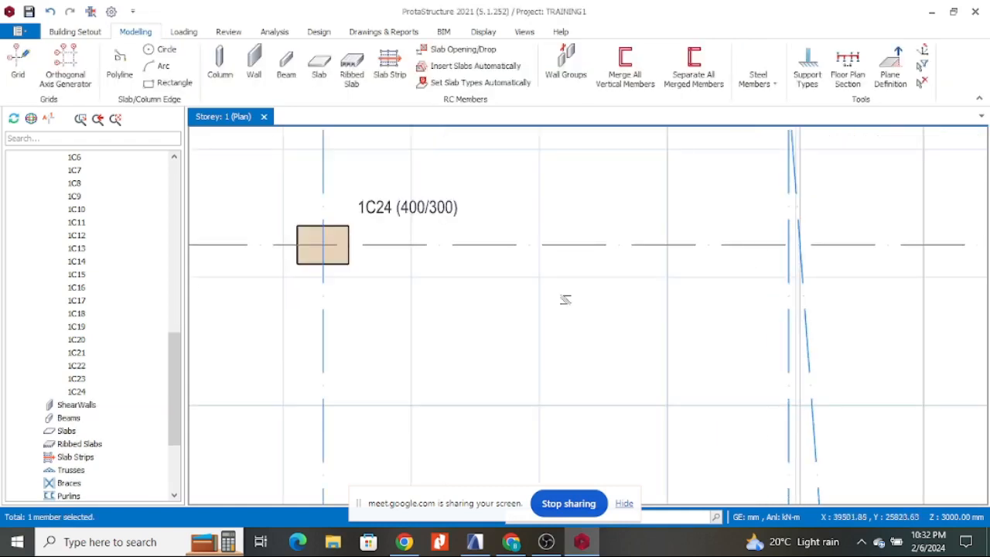
key("Return")
scroll(785, 247, "up", 1)
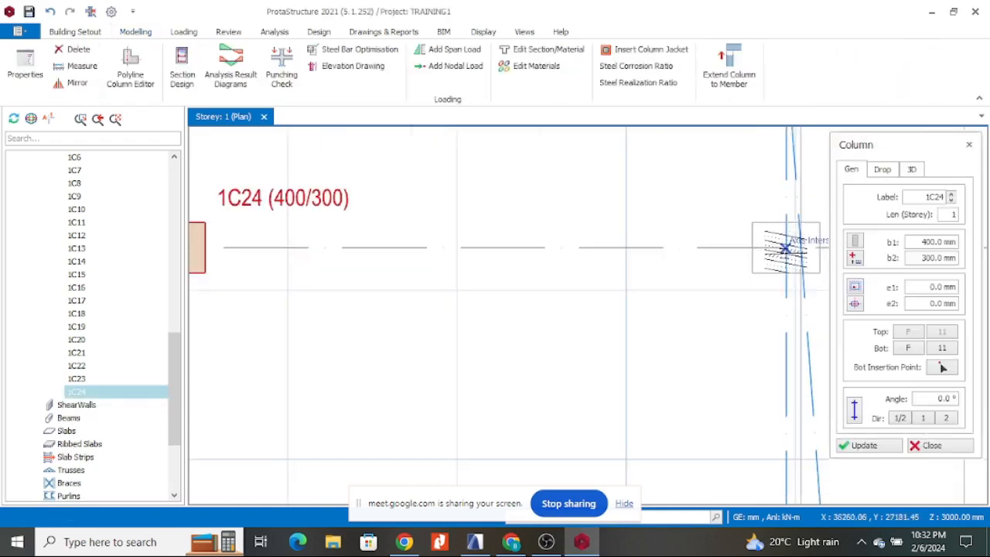
left_click(786, 248)
scroll(786, 247, "down", 5)
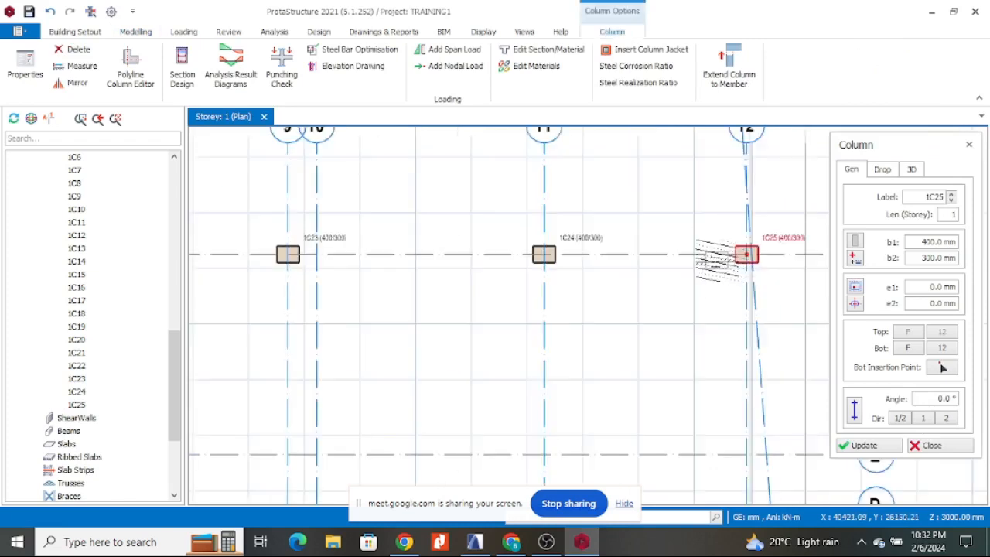
key("Escape")
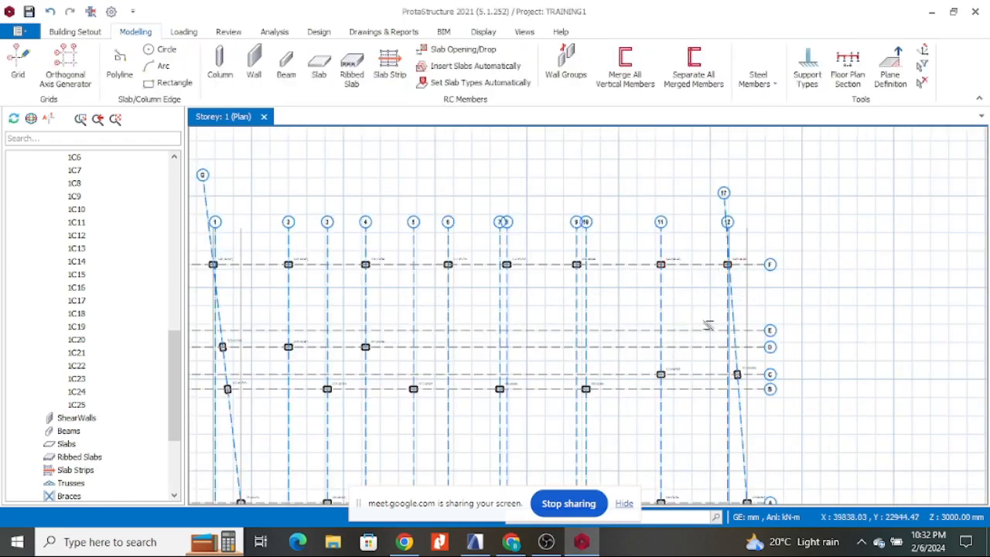
- Switch to ARCHICAD and examine the ground floor plan for columns still missing along axes D and E
left_click(475, 541)
scroll(764, 199, "down", 8)
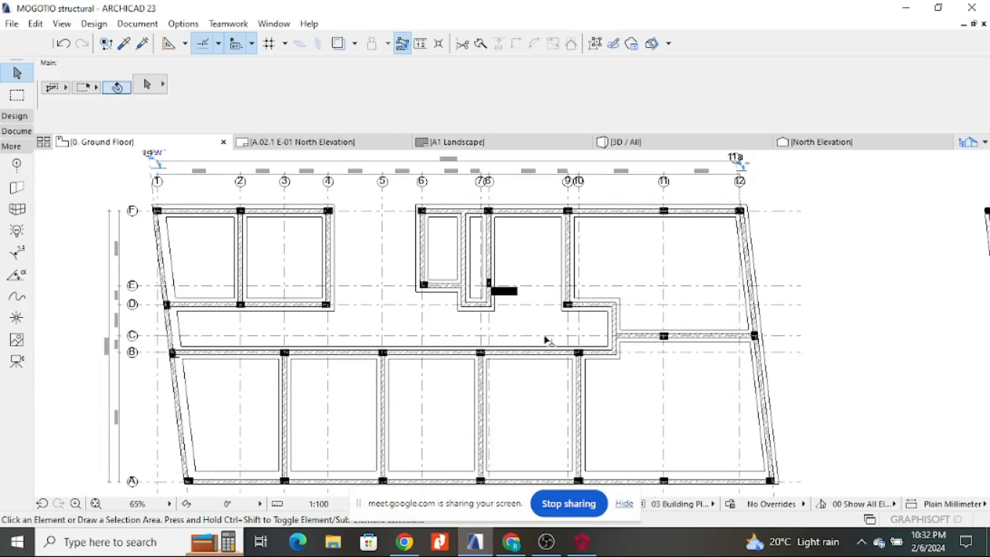
scroll(545, 340, "up", 3)
scroll(564, 267, "down", 3)
scroll(581, 311, "up", 1)
scroll(601, 222, "up", 2)
scroll(602, 361, "down", 4)
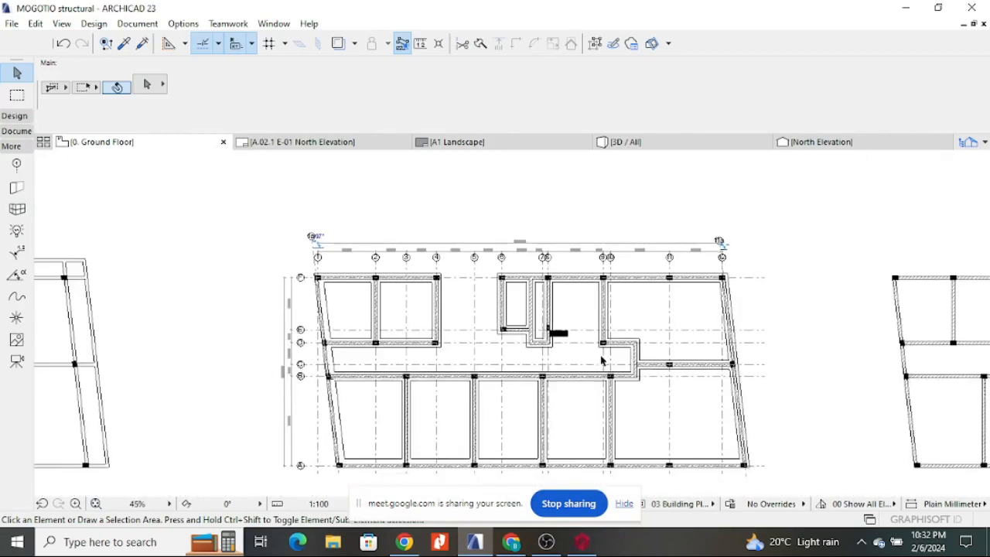
scroll(602, 361, "up", 2)
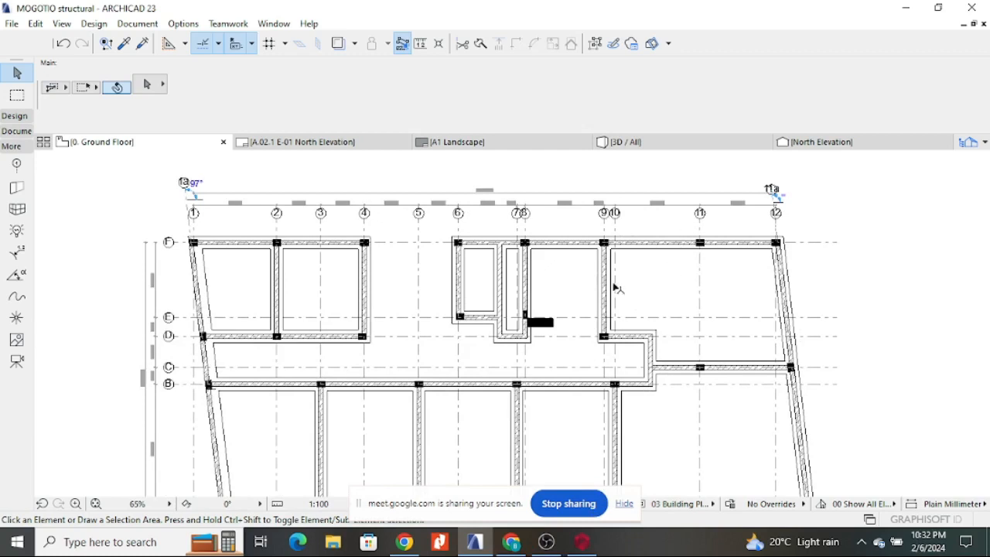
- Switch to ProtaStructure and place a 400 × 300 mm column where axis D meets axis 9, based on the F/9 column
left_click(581, 541)
scroll(648, 331, "up", 6)
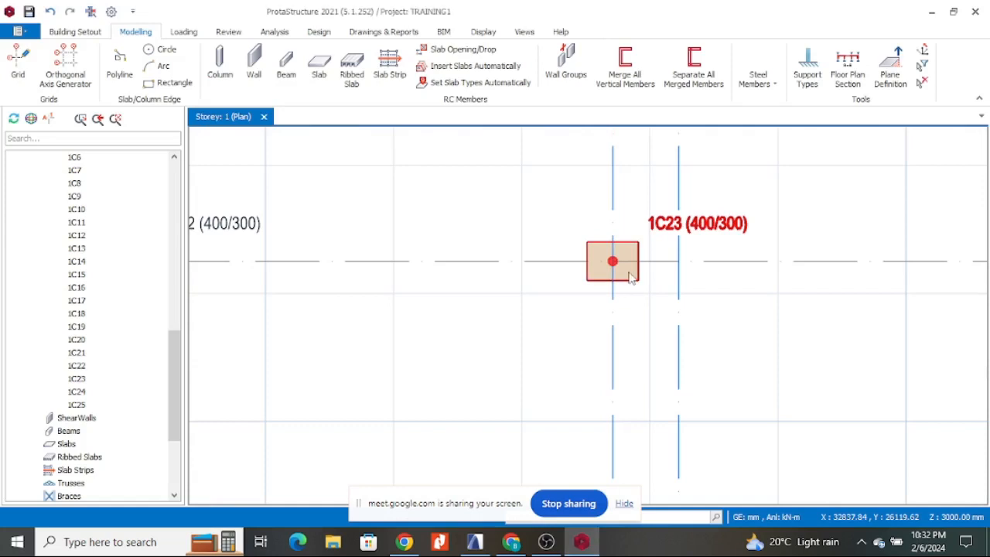
double_click(612, 262)
scroll(631, 263, "down", 6)
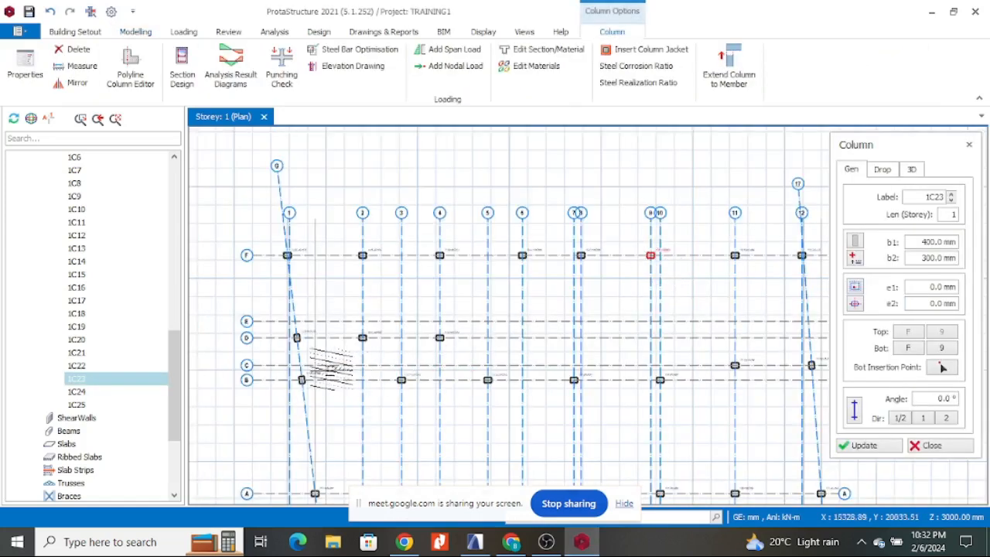
scroll(649, 350, "up", 3)
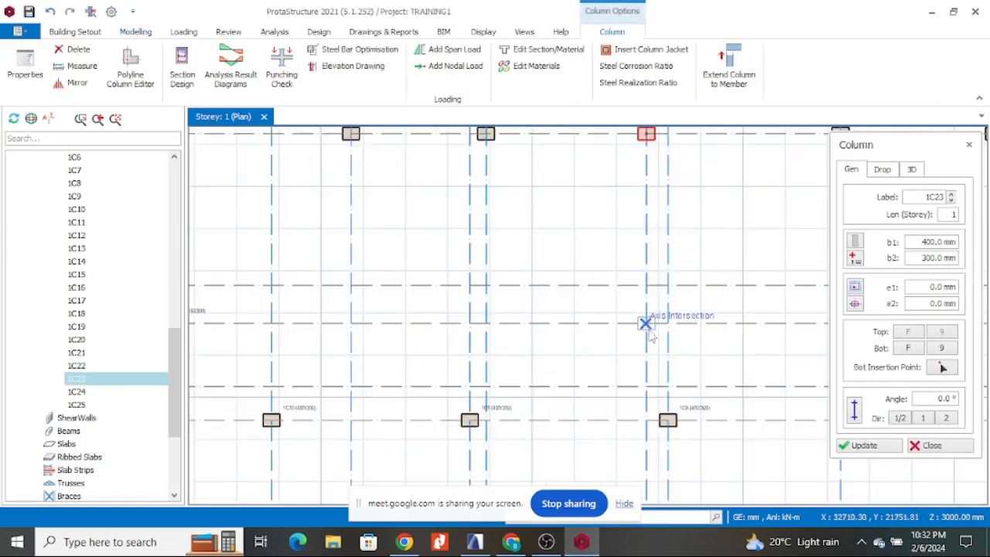
- Check the axis E columns in ARCHICAD, return to ProtaStructure and place a 400 × 300 mm column where axis E meets axis 6
left_click(474, 541)
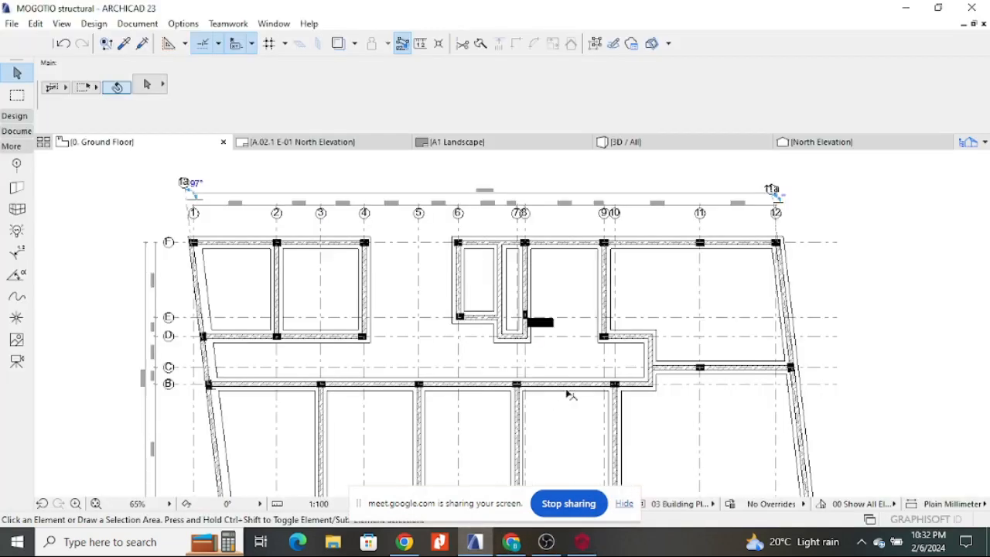
scroll(472, 305, "up", 3)
scroll(674, 319, "down", 3)
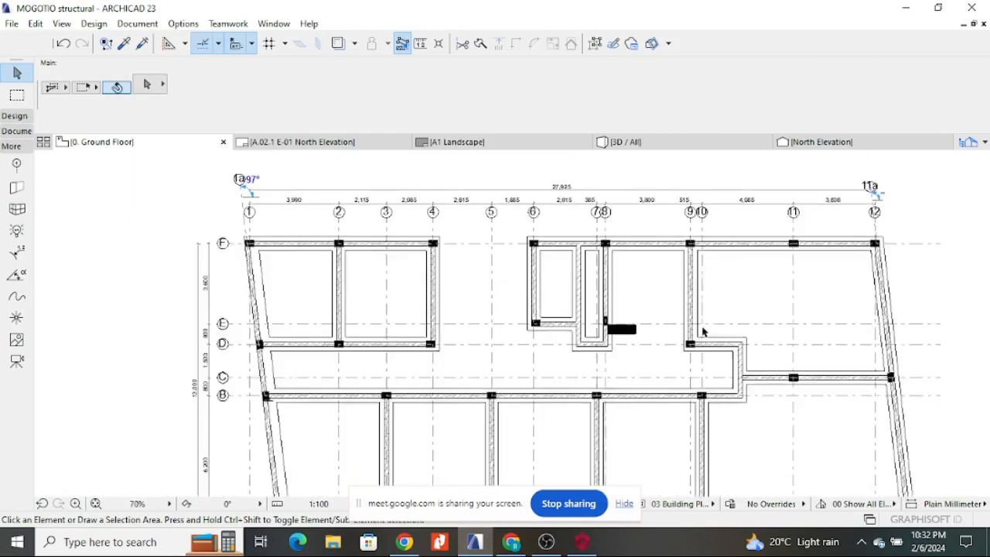
scroll(568, 237, "up", 2)
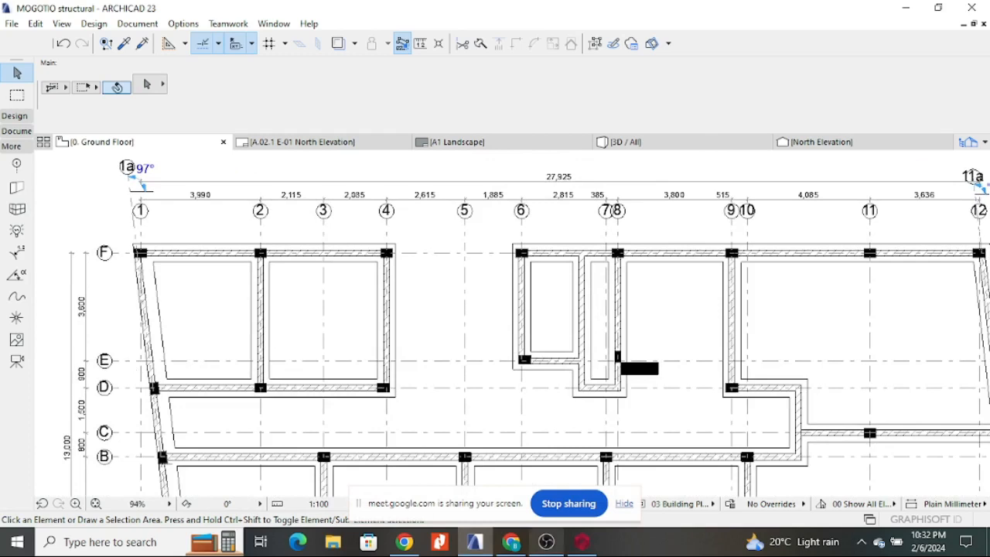
left_click(582, 542)
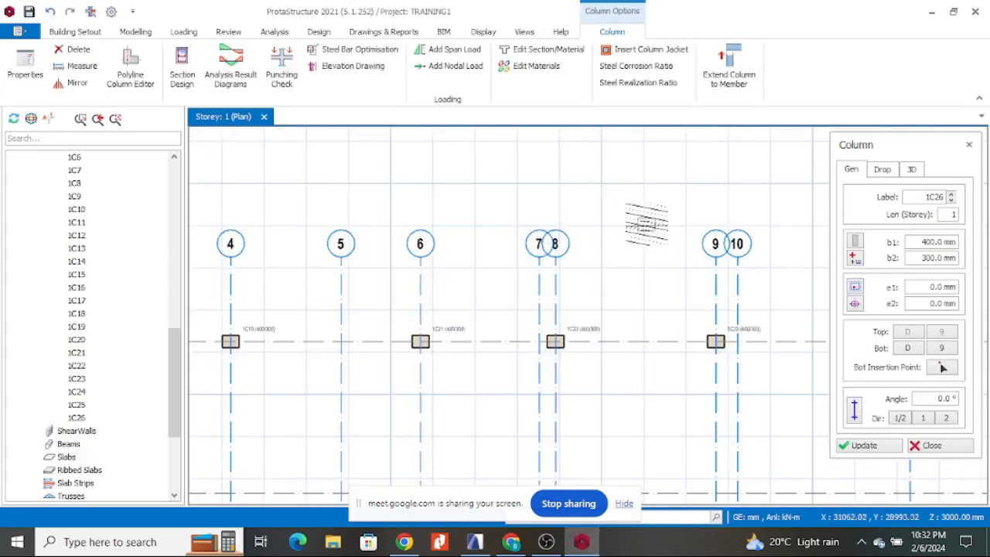
scroll(647, 227, "down", 1)
scroll(708, 286, "down", 1)
scroll(472, 324, "down", 1)
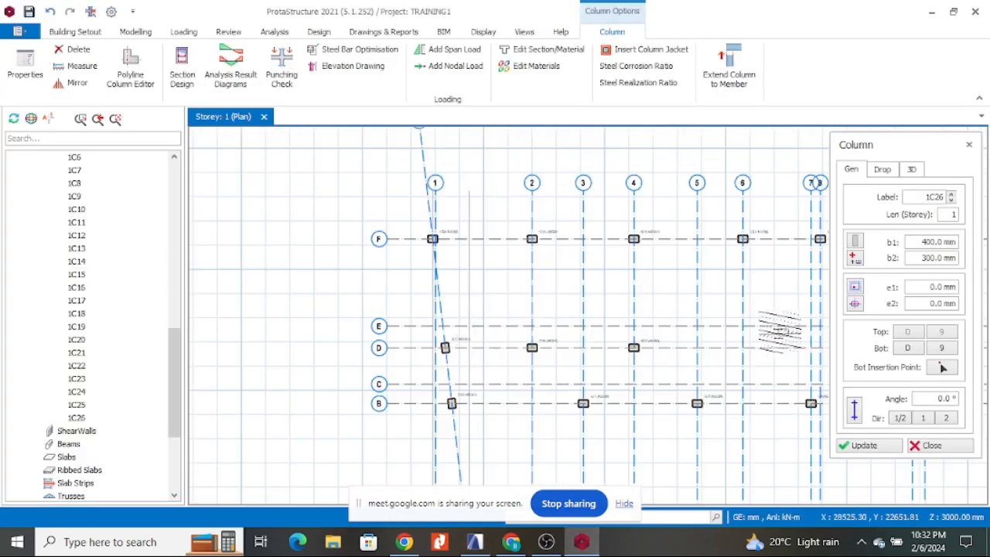
scroll(742, 325, "up", 2)
left_click(699, 321)
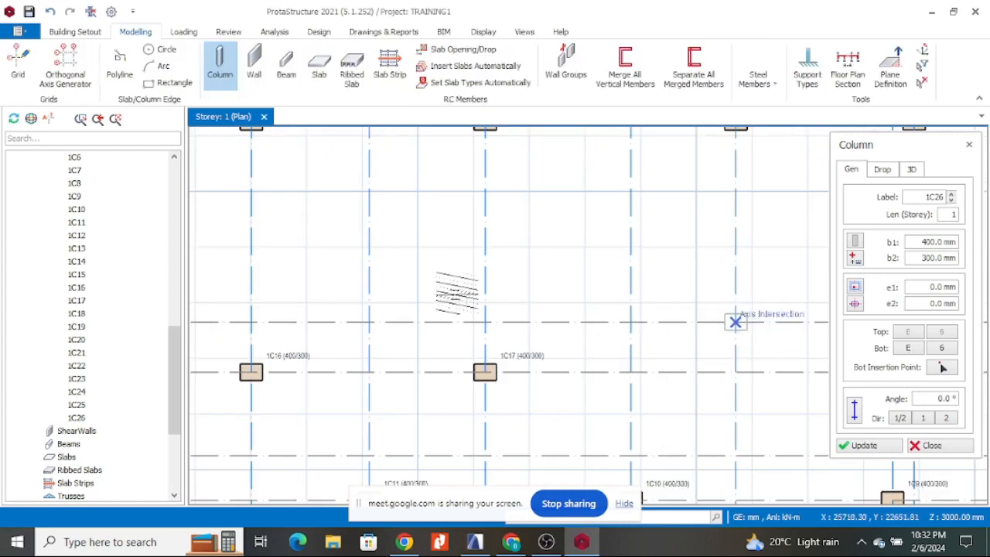
scroll(561, 299, "down", 3)
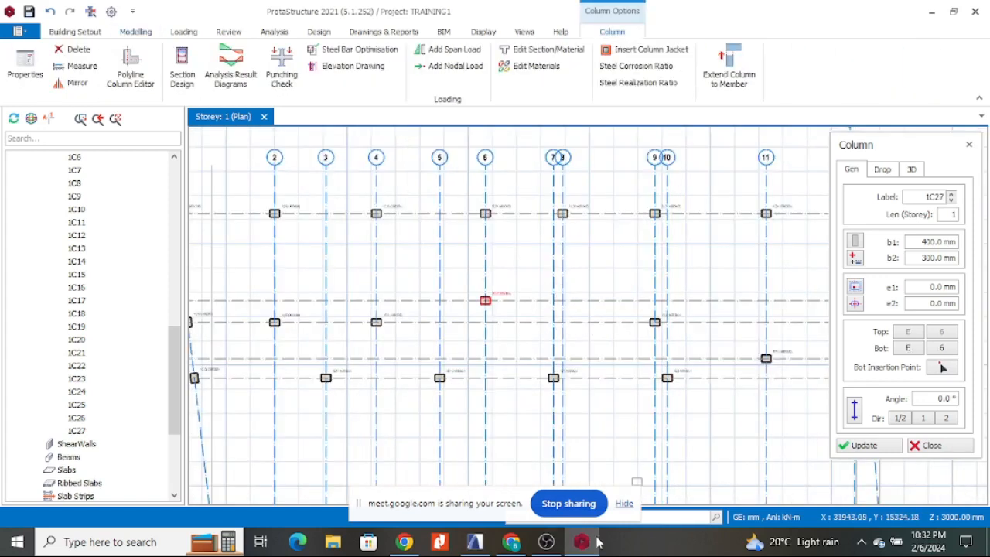
- Check the column near axis 8 in ARCHICAD, return to ProtaStructure and place a 400 × 300 mm column where axis E meets axis 8
left_click(475, 542)
scroll(622, 345, "up", 2)
scroll(541, 379, "down", 4)
scroll(201, 398, "up", 3)
scroll(186, 389, "up", 3)
scroll(147, 367, "down", 3)
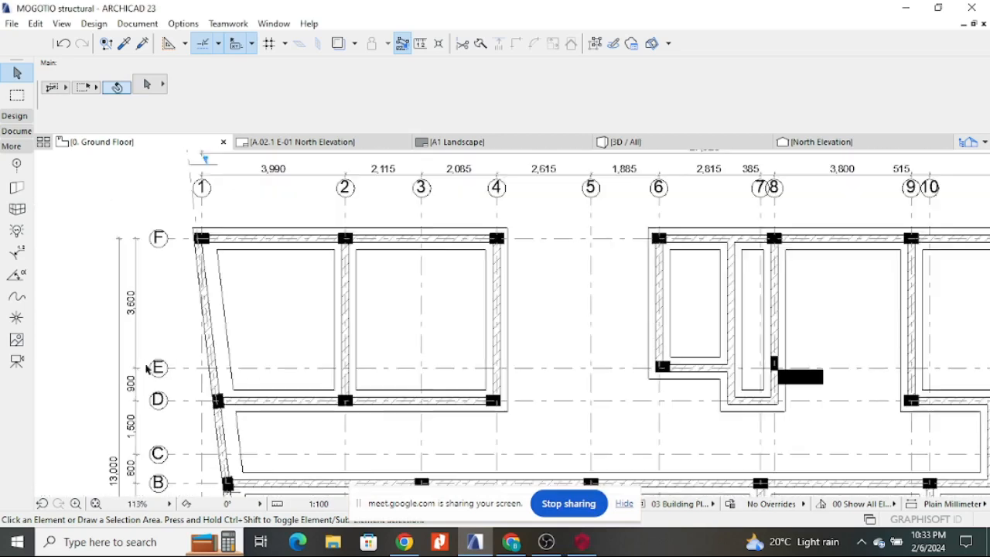
left_click(581, 542)
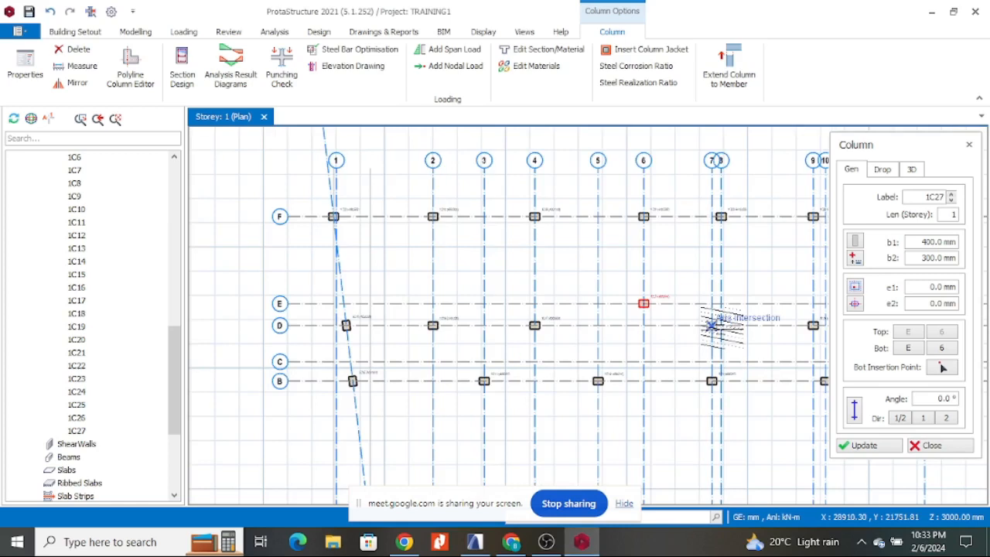
left_click(720, 304)
scroll(723, 304, "up", 3)
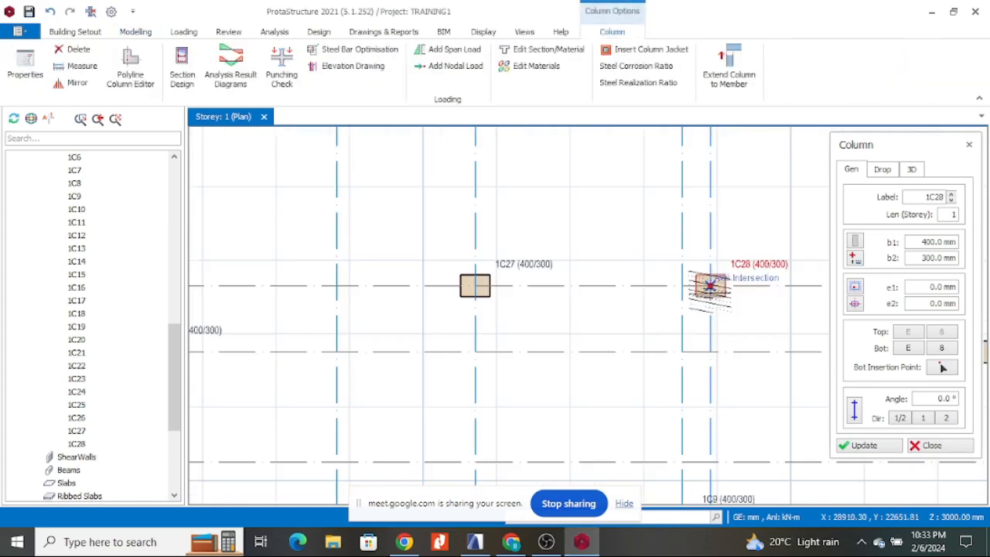
- Switch to ARCHICAD and measure the width of the upright column where axis E meets axis 8
left_click(474, 546)
scroll(780, 391, "up", 5)
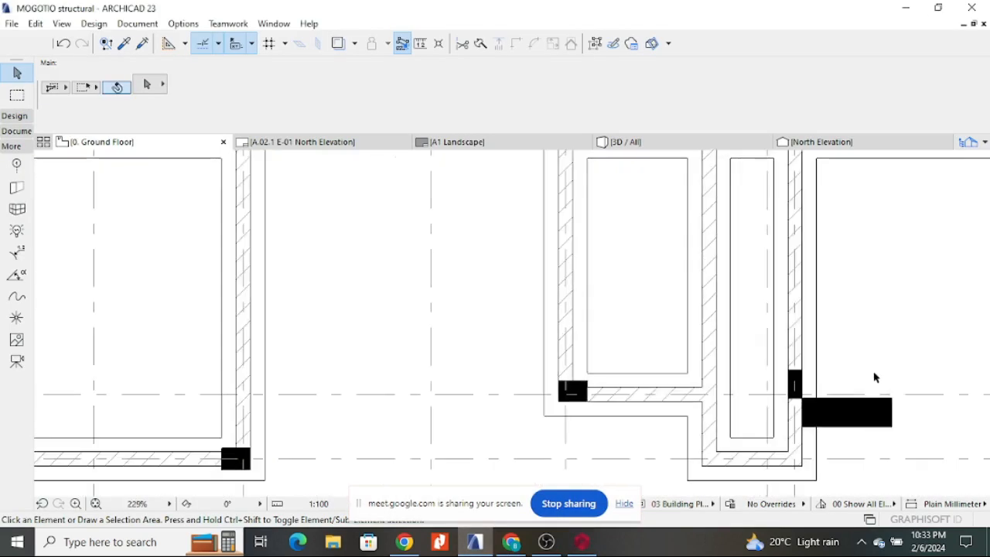
left_click(420, 44)
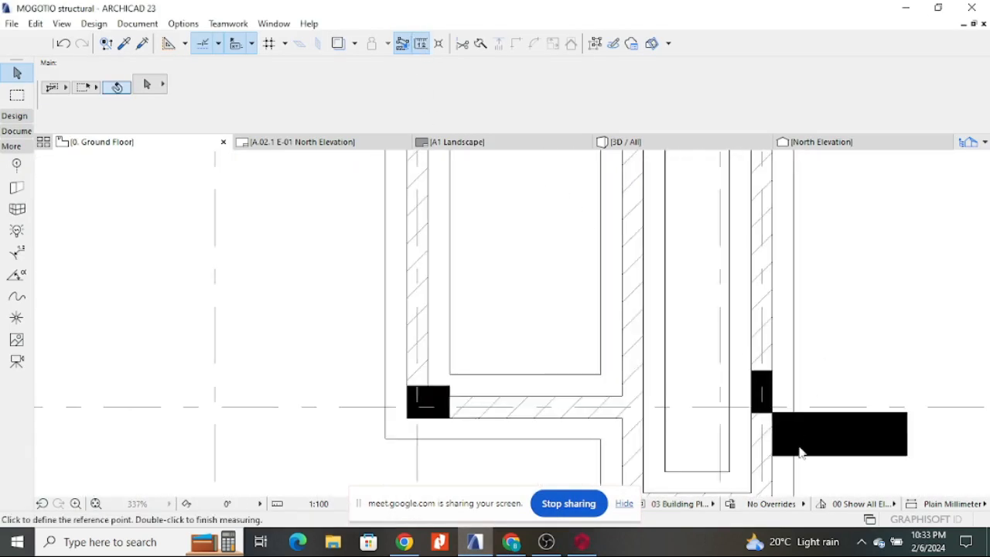
scroll(754, 406, "up", 2)
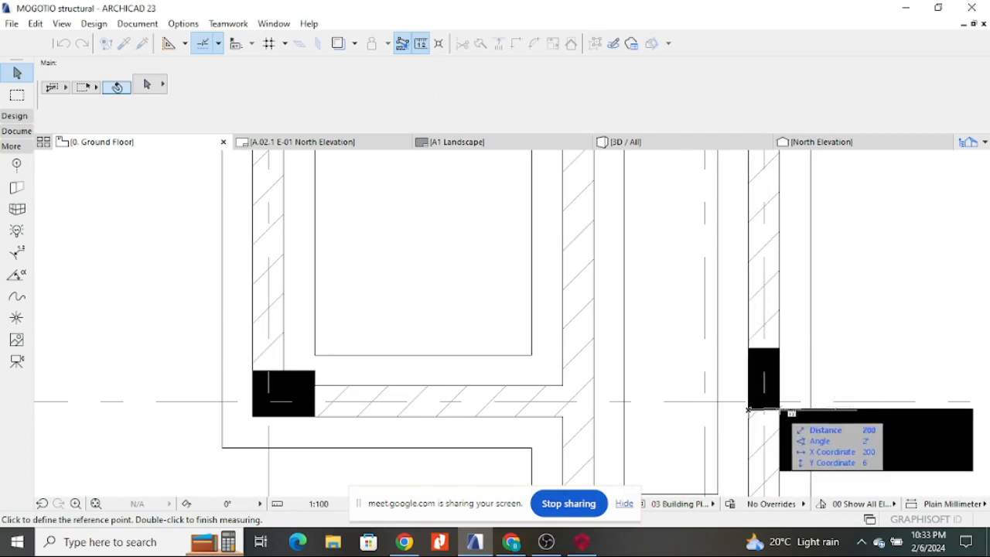
left_click(780, 410)
key("Escape")
scroll(509, 386, "down", 2)
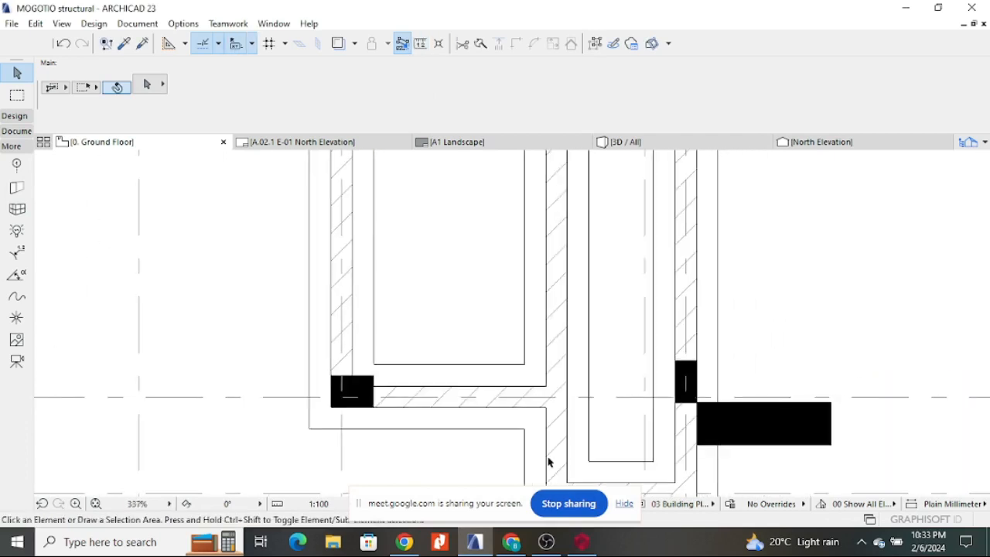
- Switch to ProtaStructure and set the b2 dimension of the column where axis E meets axis 8 to 200 mm
left_click(586, 544)
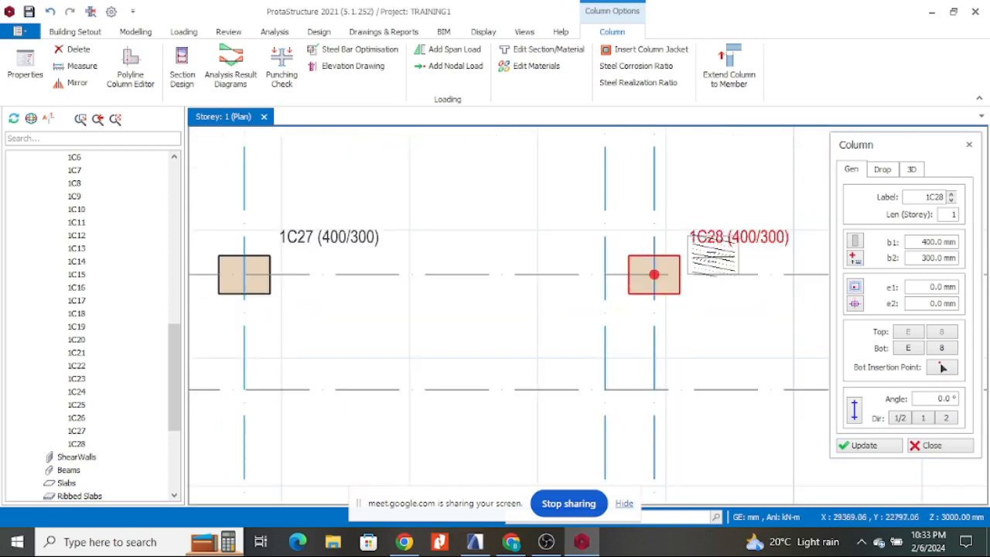
key("Escape")
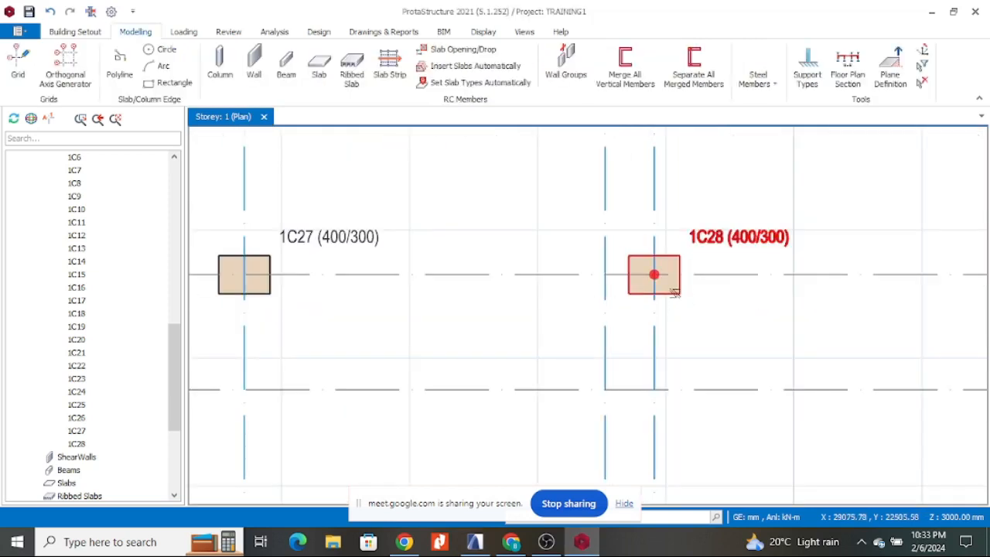
right_click(675, 292)
left_click(719, 10)
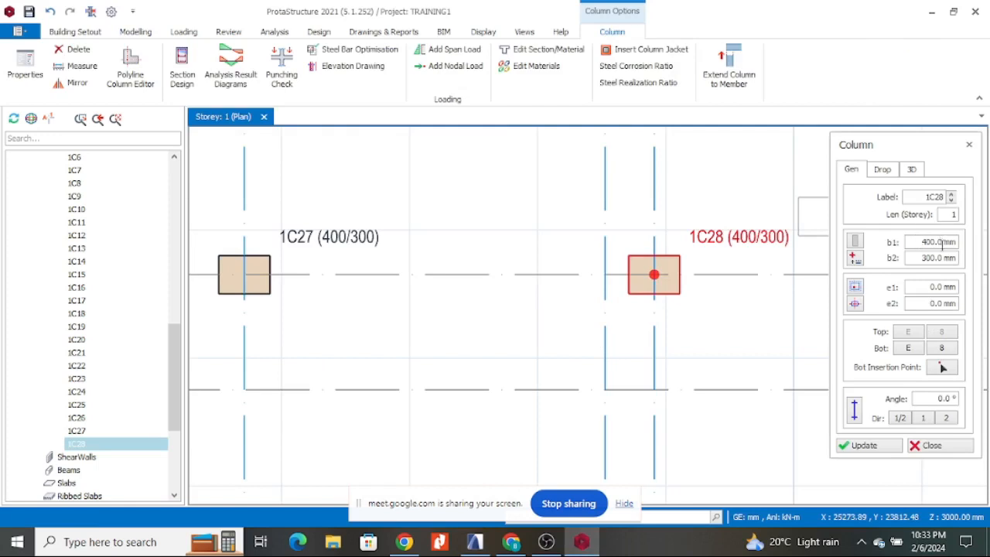
left_click_drag(919, 261, 988, 267)
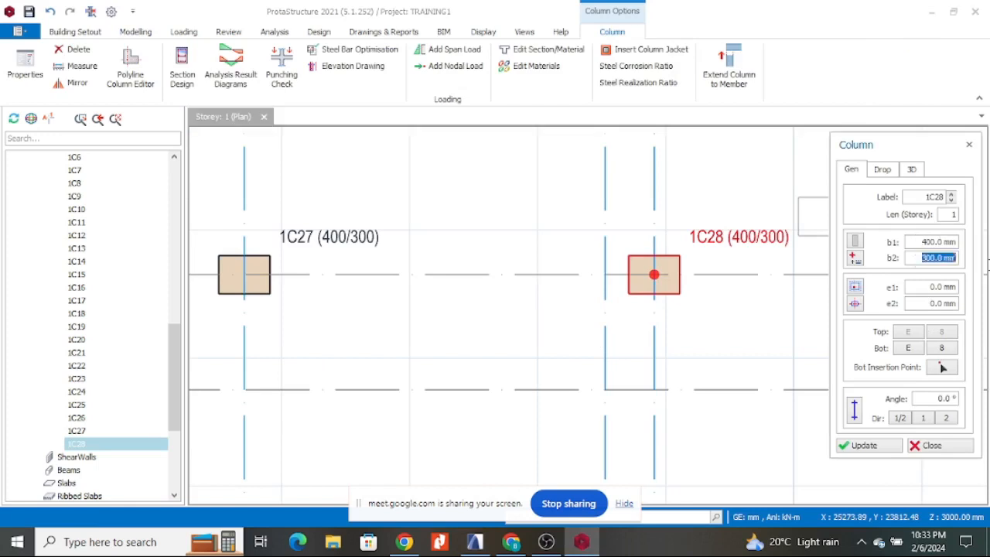
type("2")
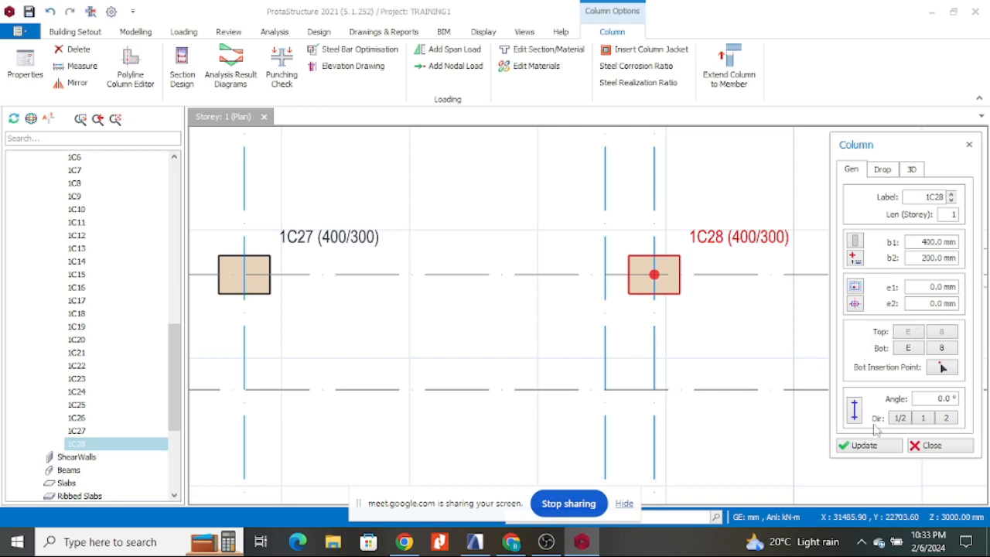
left_click(867, 447)
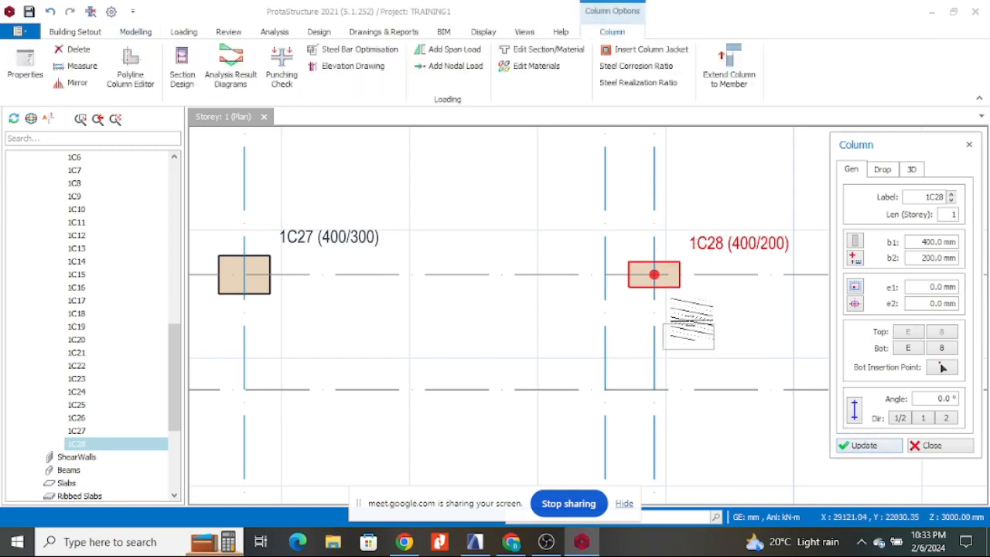
- Set the angle of the column where axis E meets axis 8 to 90° and close its properties
left_click_drag(929, 399, 988, 398)
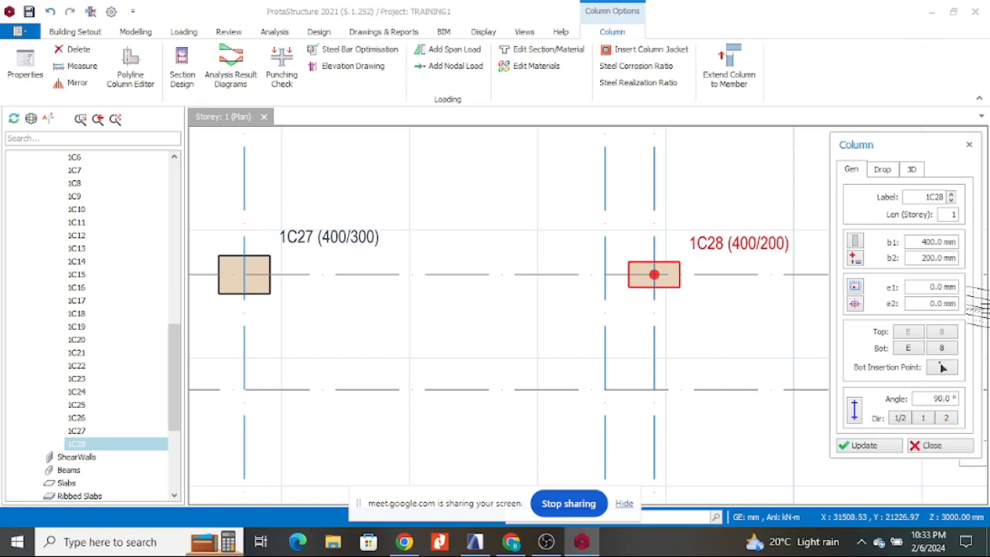
left_click(865, 446)
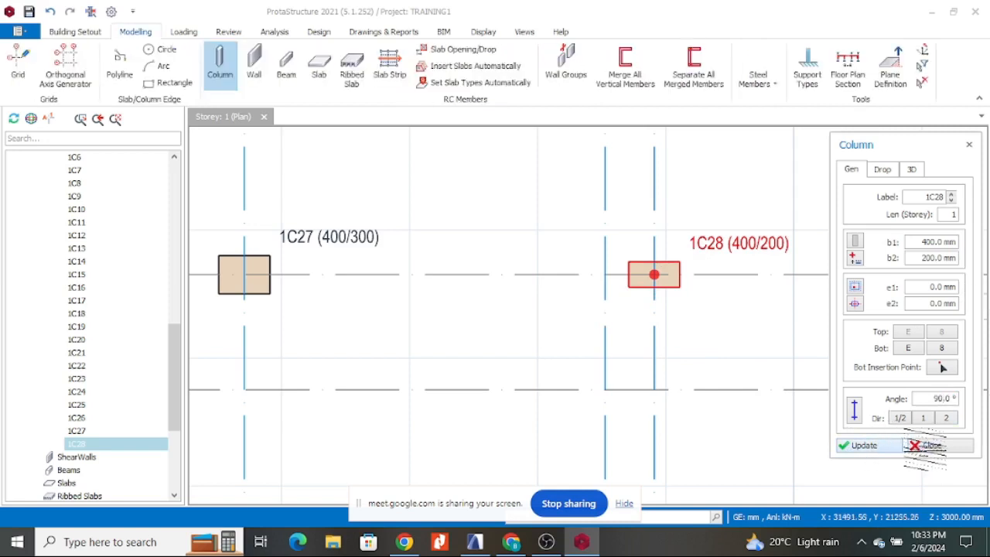
left_click(932, 445)
scroll(697, 336, "down", 7)
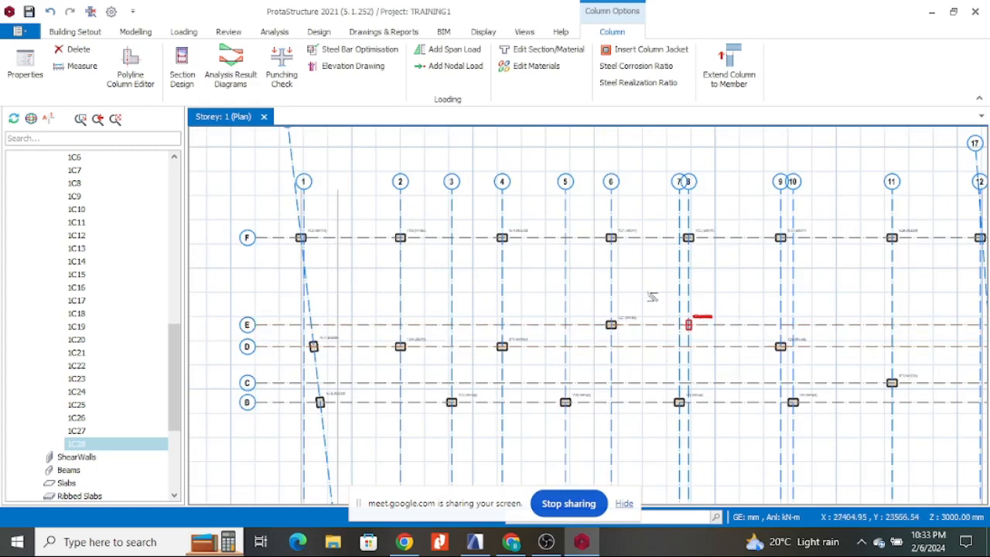
key("Escape")
scroll(627, 314, "down", 4)
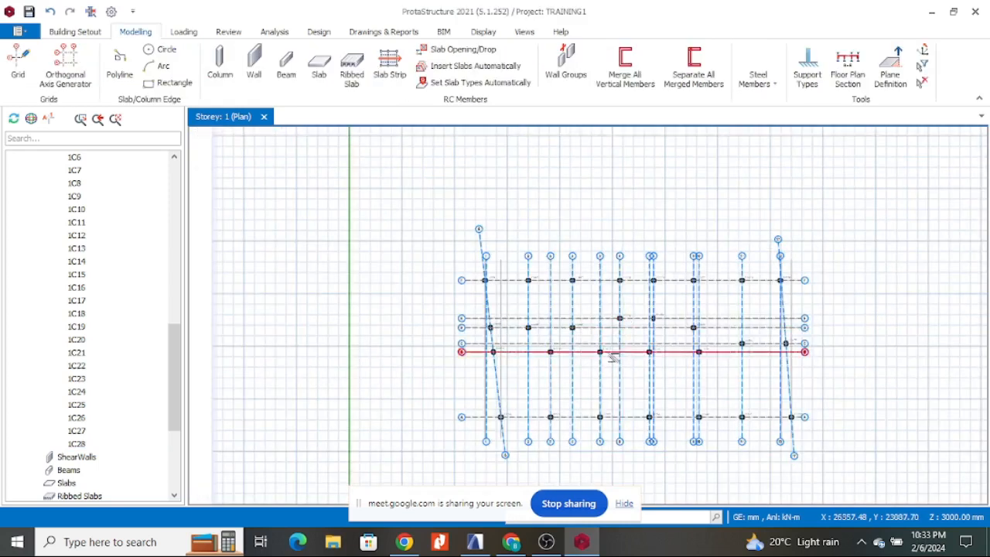
scroll(587, 439, "up", 4)
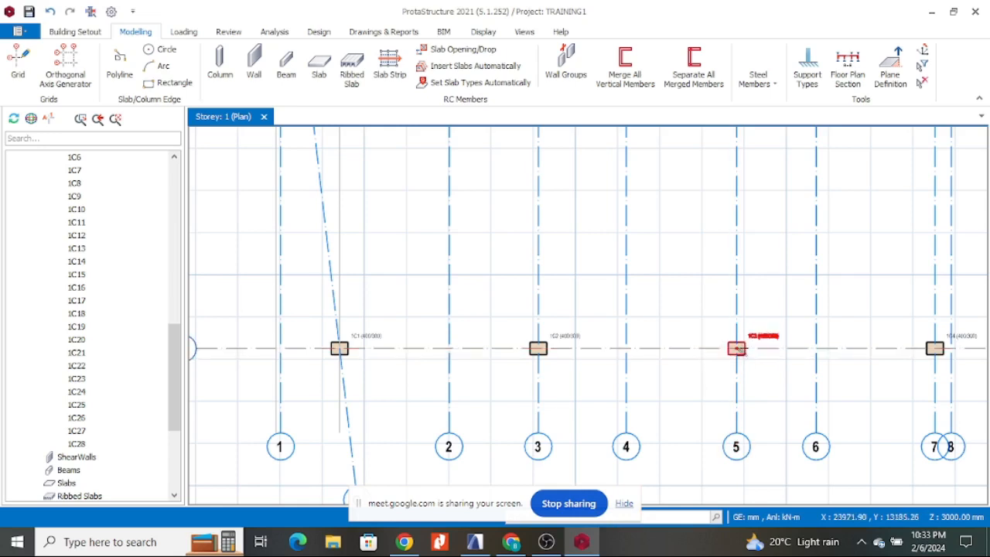
- Inspect the column where axis A meets axis 5, and switch to ARCHICAD to examine its position relative to the walls and grid lines
scroll(737, 348, "up", 6)
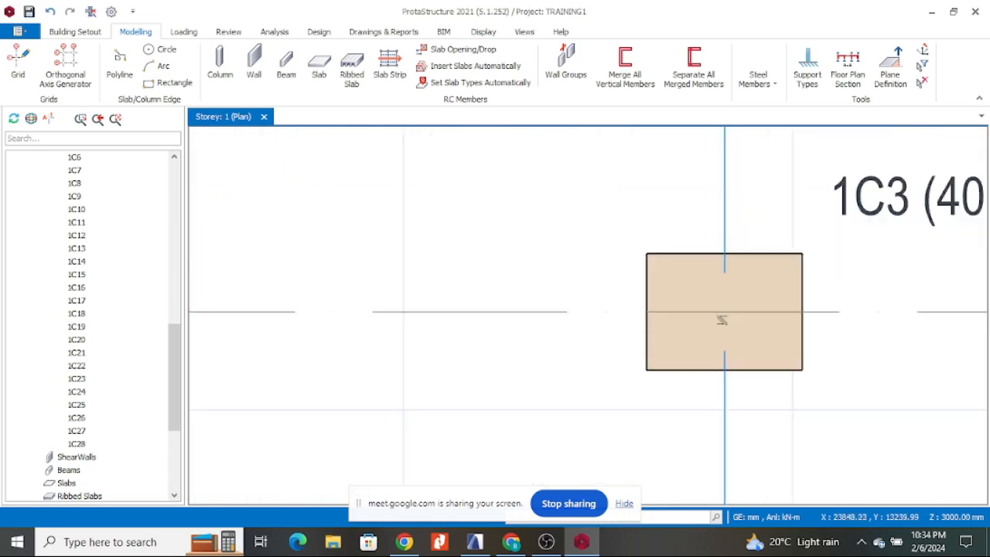
scroll(715, 317, "down", 6)
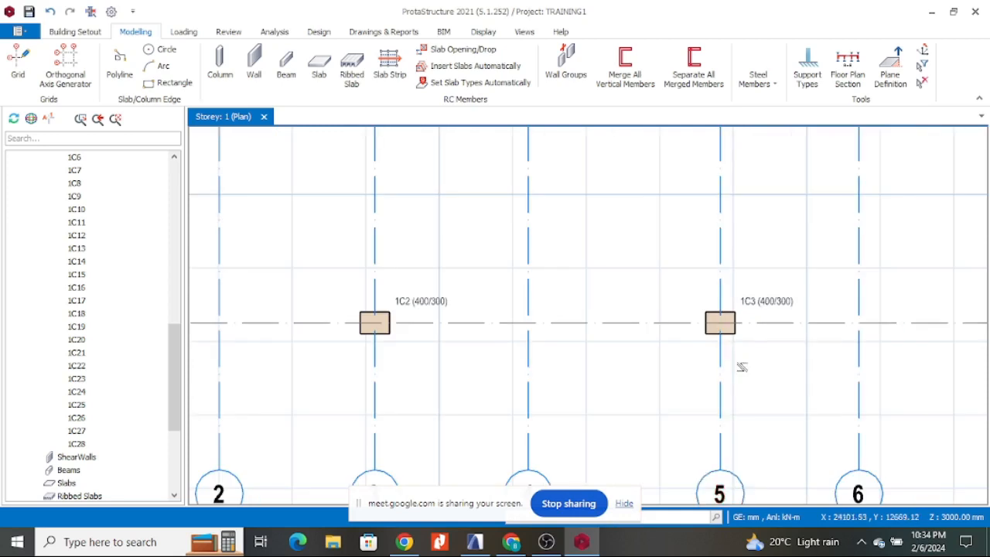
left_click(475, 541)
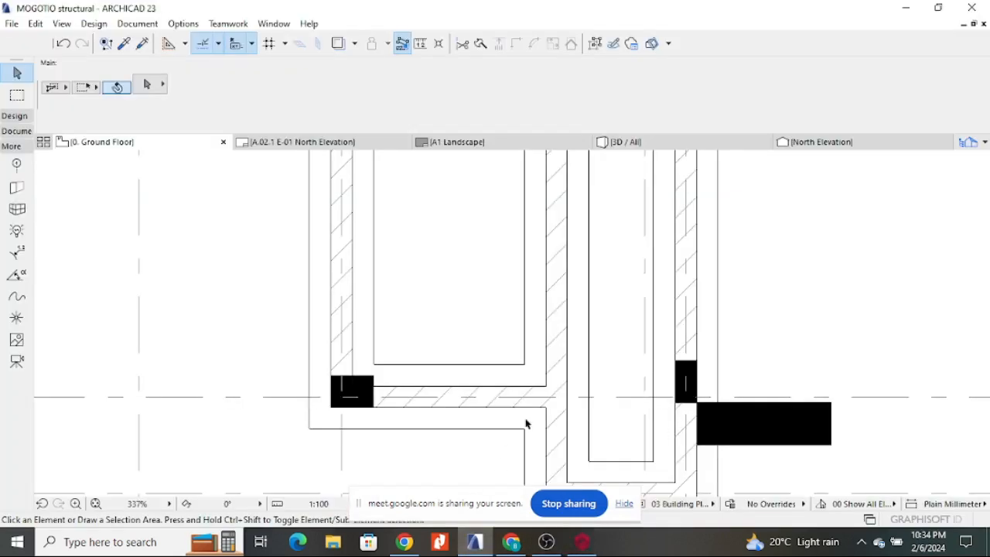
scroll(601, 294, "down", 3)
scroll(557, 380, "up", 8)
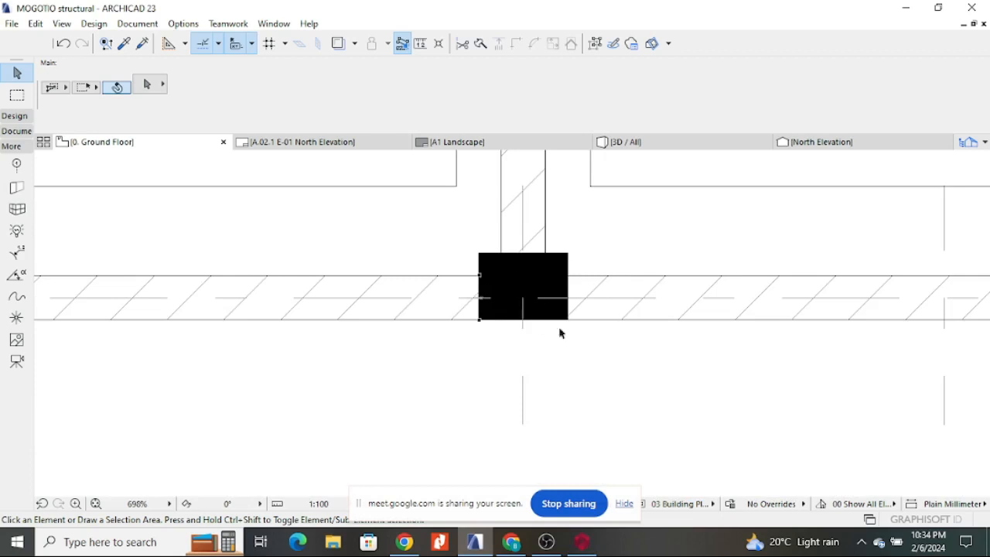
- Return to ProtaStructure and shift the column where axis A meets axis 5 upward until its lower edge lies on axis A
left_click(583, 541)
scroll(747, 255, "up", 3)
scroll(576, 251, "down", 6)
scroll(576, 252, "up", 5)
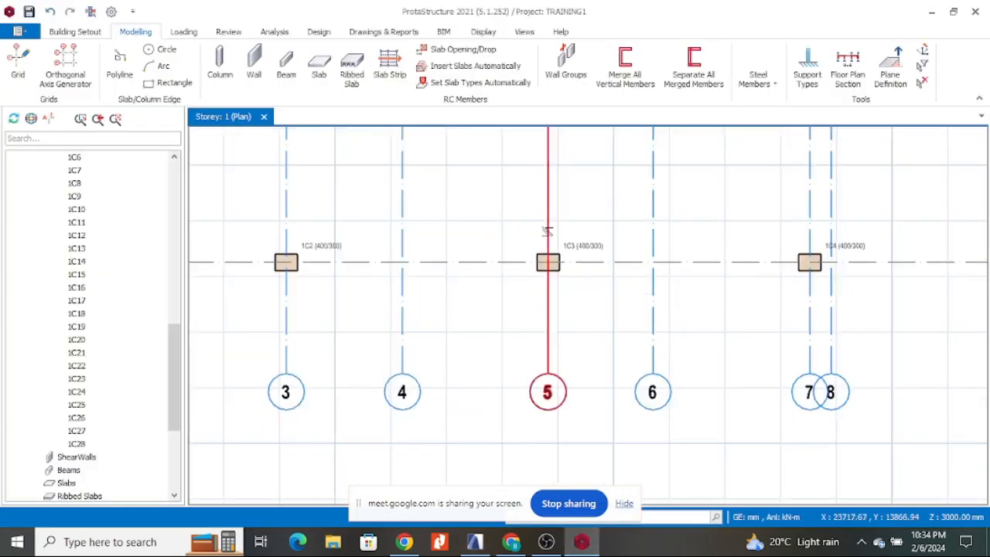
left_click(592, 372)
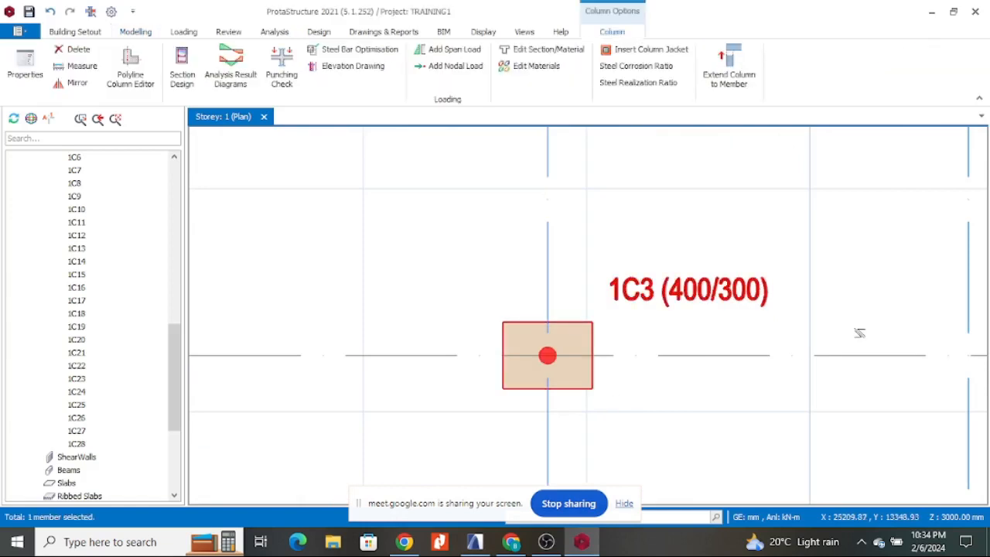
key("ctrl+Up")
key("ctrl+Up")
key("ctrl+Up")
key("ctrl+Up")
key("ctrl+Up")
key("ctrl+Up")
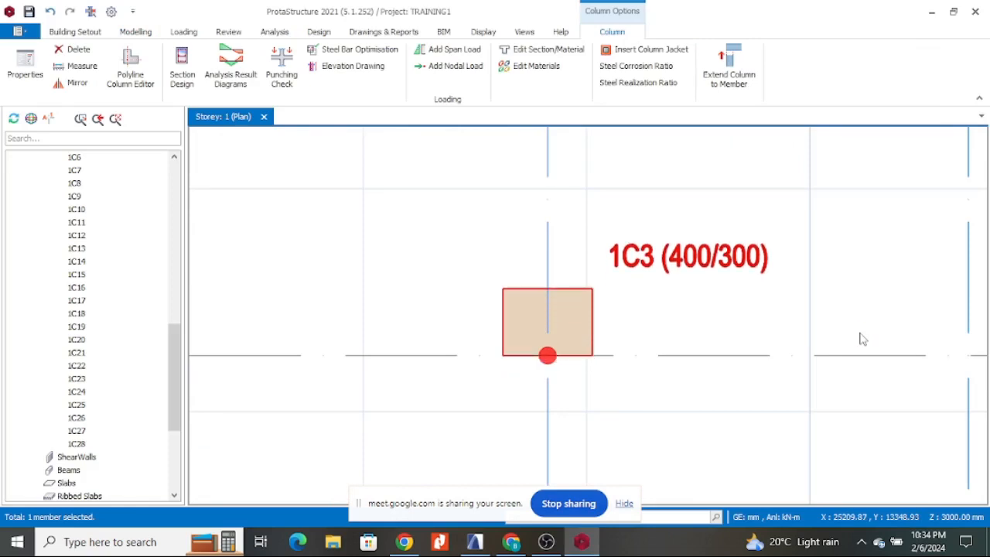
- Shift the column at axis 5 to the right until its left edge lies on axis 5
key("ctrl+Right")
key("ctrl+Right")
key("ctrl+Right")
key("ctrl+Right")
key("ctrl+Right")
key("ctrl+Right")
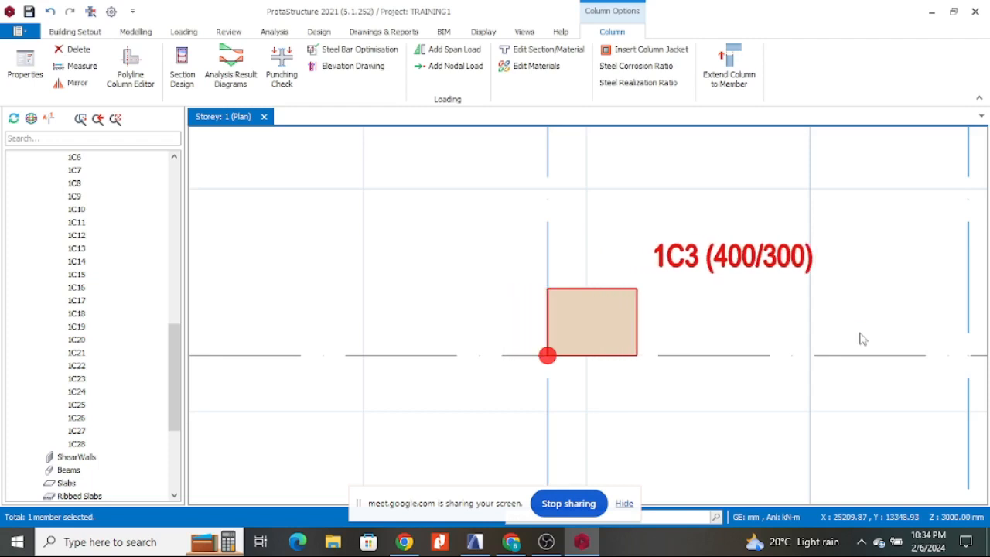
- Shift the column at axis 5 to the left until its right edge lies on axis 5
key("ctrl+Left")
key("ctrl+Left")
key("ctrl+Left")
key("ctrl+Left")
key("ctrl+Left")
key("ctrl+Left")
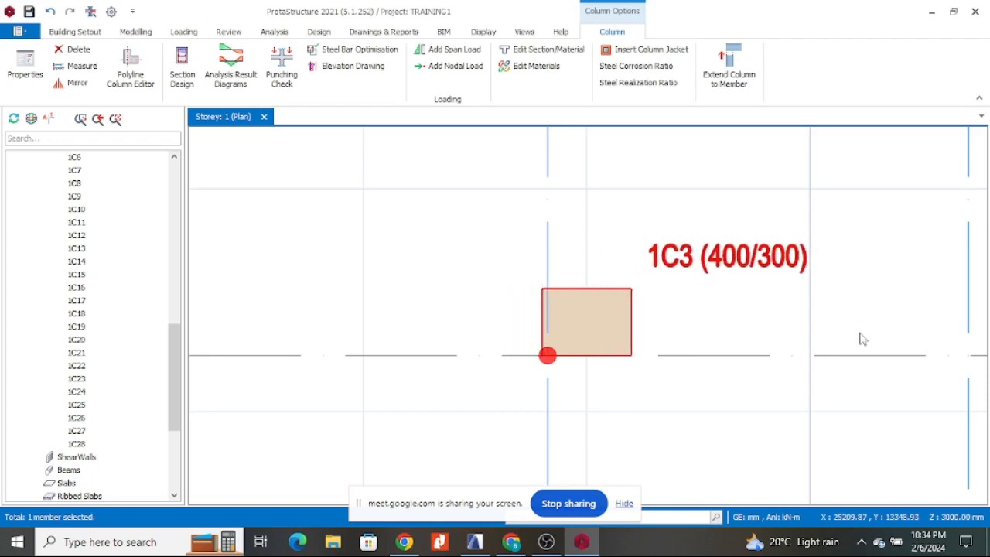
key("ctrl+Left")
key("ctrl+Left")
key("ctrl+Left")
key("ctrl+Left")
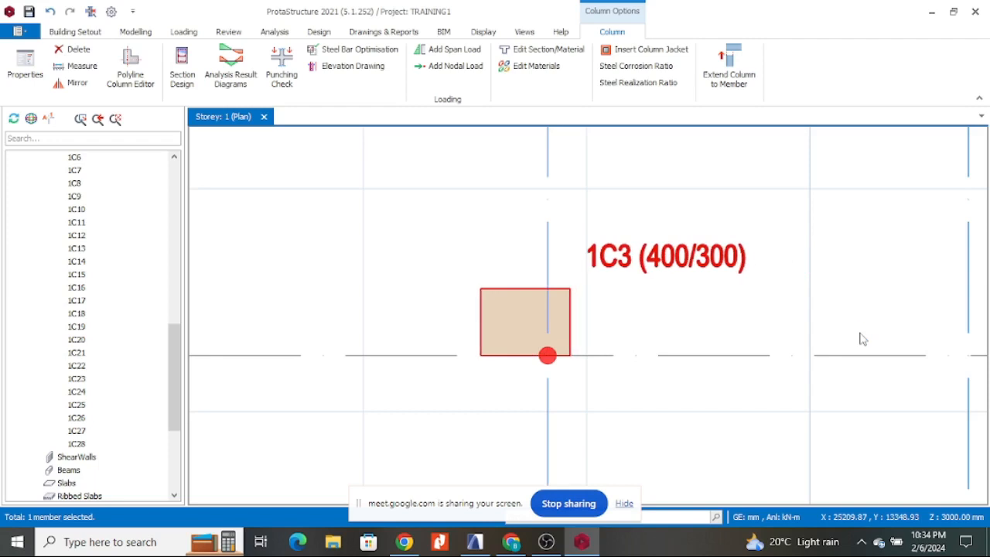
key("ctrl+Left")
key("ctrl+Left")
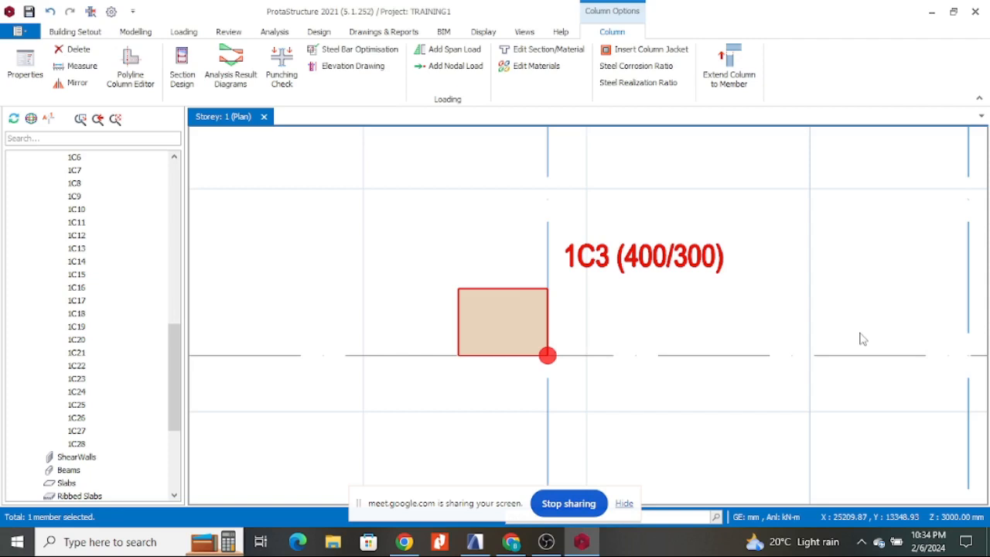
- Shift the column at axis 5 downward until its upper edge lies on axis A
key("Down")
key("Down")
key("Down")
key("Down")
key("Down")
key("Down")
key("Down")
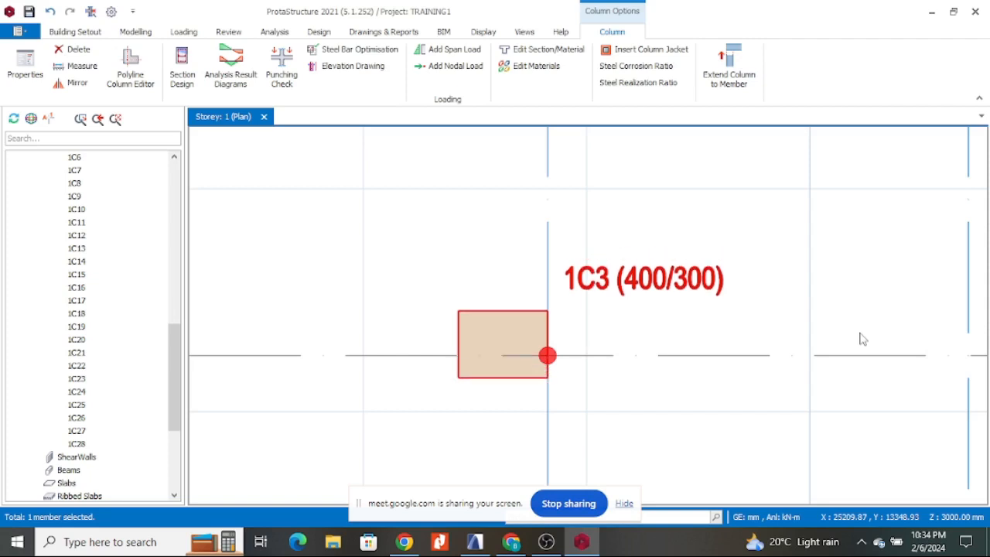
key("Down")
key("Down")
key("Down")
key("Down")
key("Down")
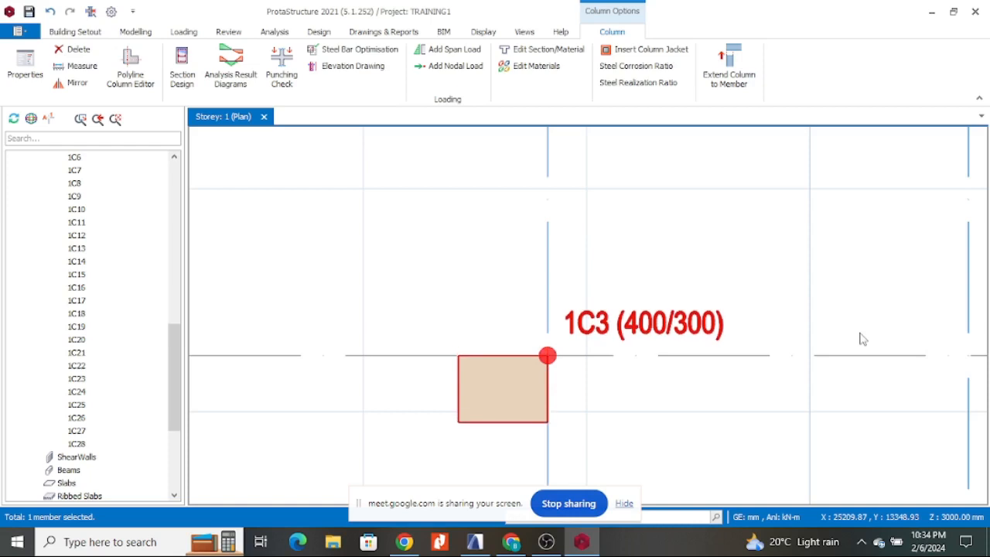
- Shift the column below axis A to the right until its left edge lies on axis 5
key("Right")
key("Right")
key("Right")
key("Right")
key("Right")
key("Right")
key("Right")
key("Right")
key("Right")
key("Right")
key("Right")
key("Right")
key("Right")
key("Right")
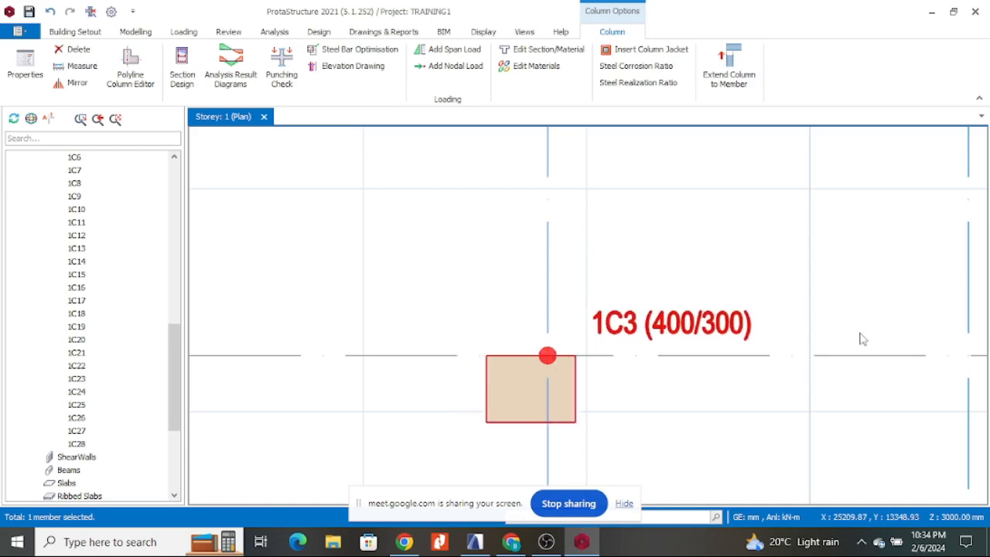
key("Right")
key("Right")
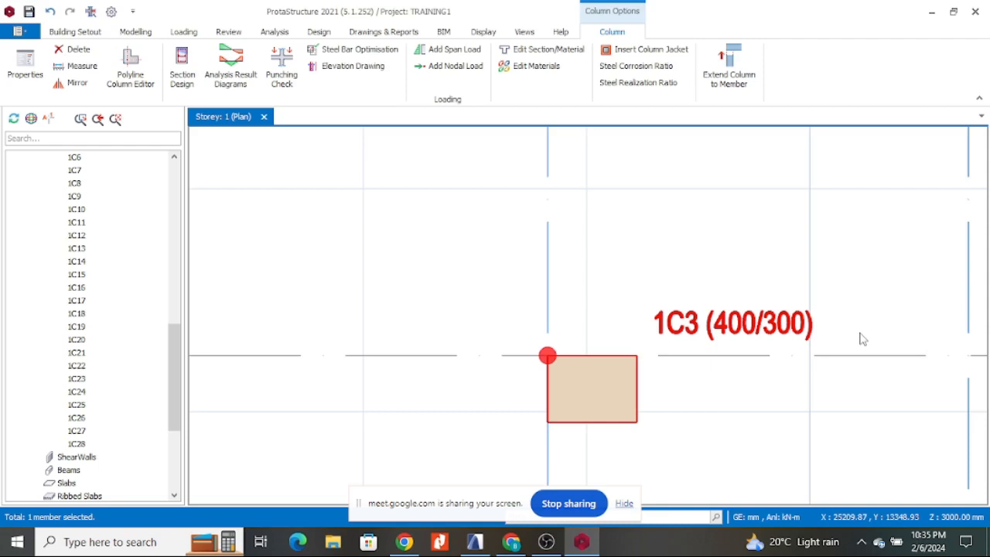
- Look through the column and shearwall, project preferences, unit, label, lateral loading and lateral drift options, and close them without changes
left_click(112, 13)
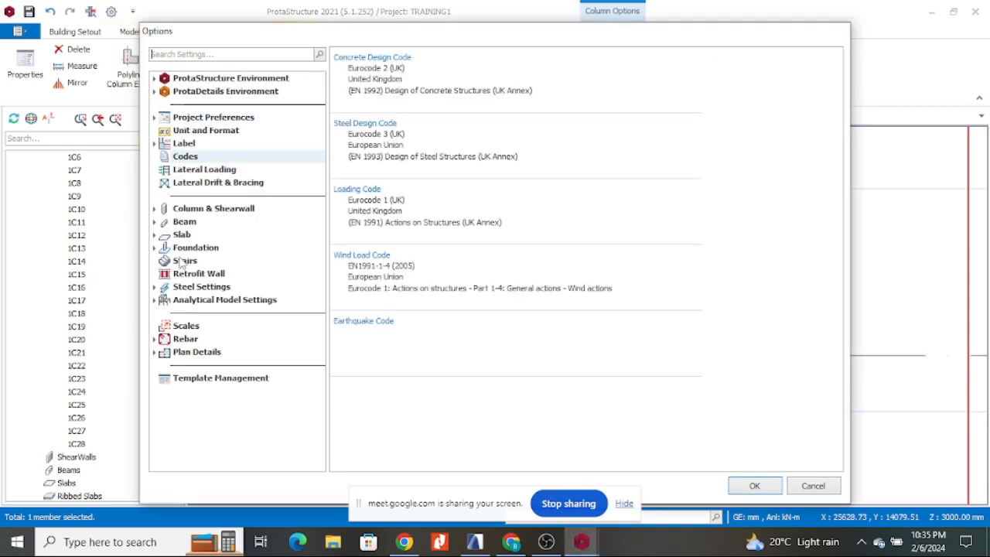
left_click(207, 208)
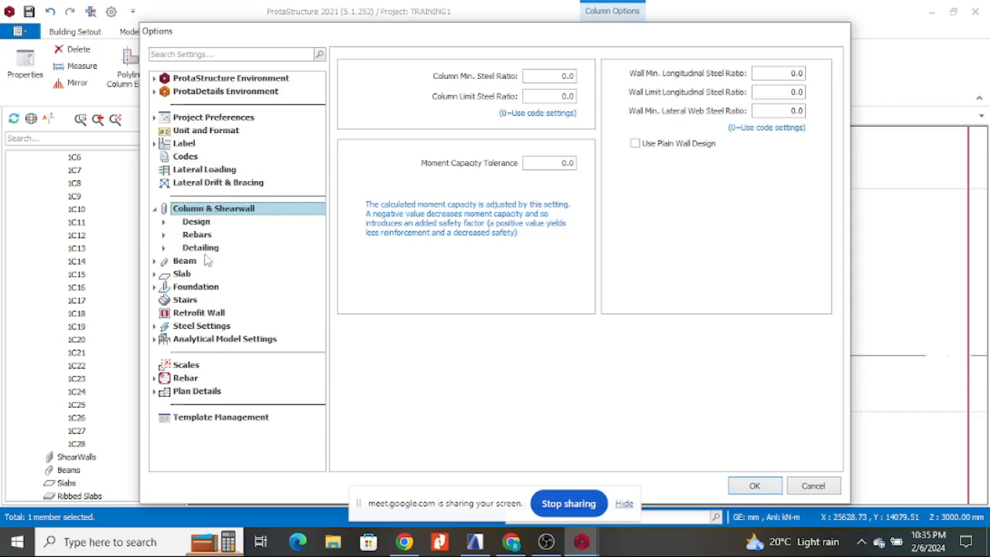
double_click(197, 222)
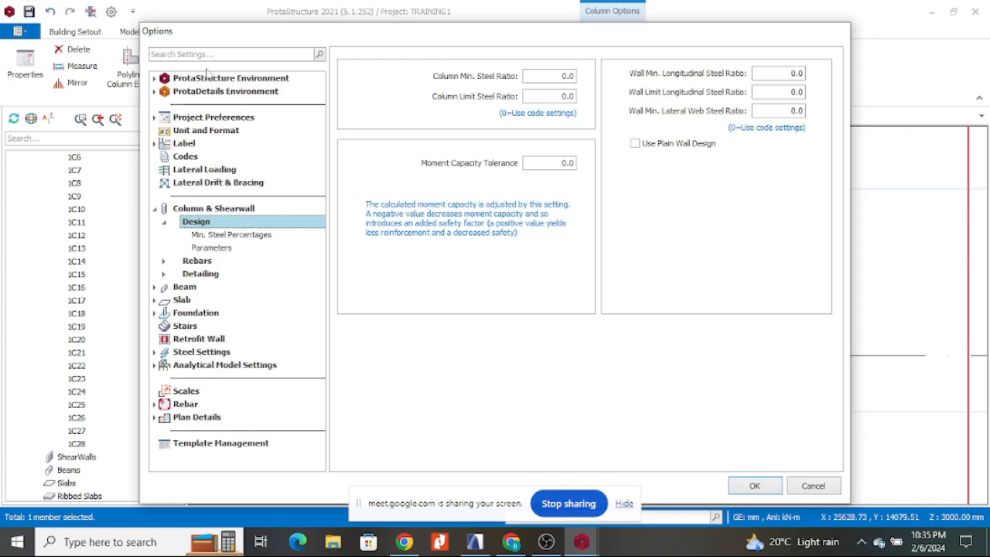
left_click(221, 119)
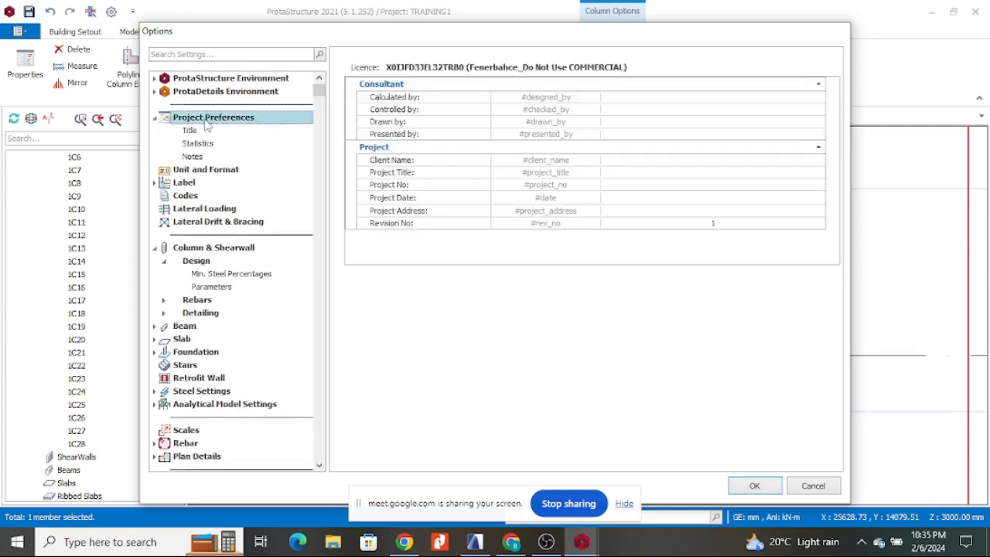
left_click(202, 170)
left_click(204, 183)
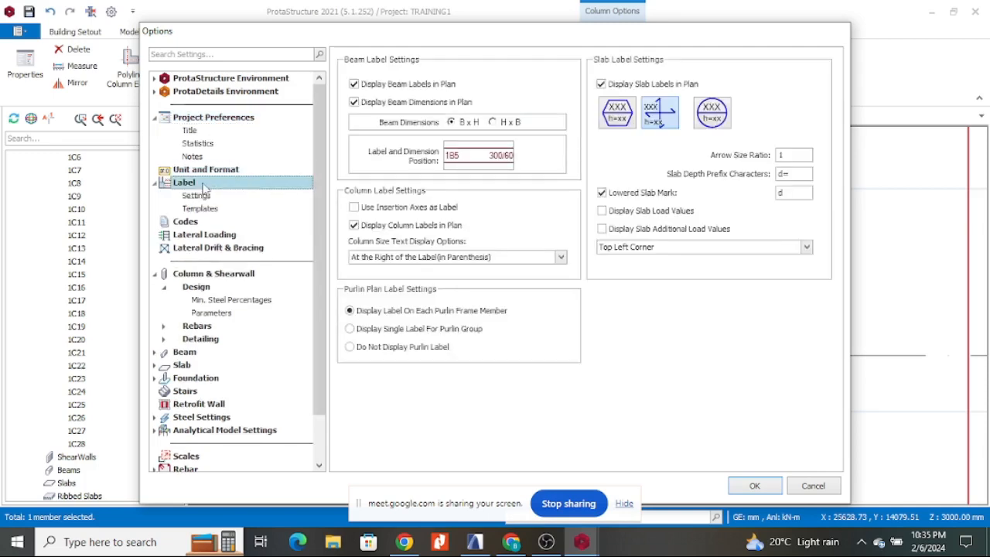
left_click(206, 235)
left_click(211, 249)
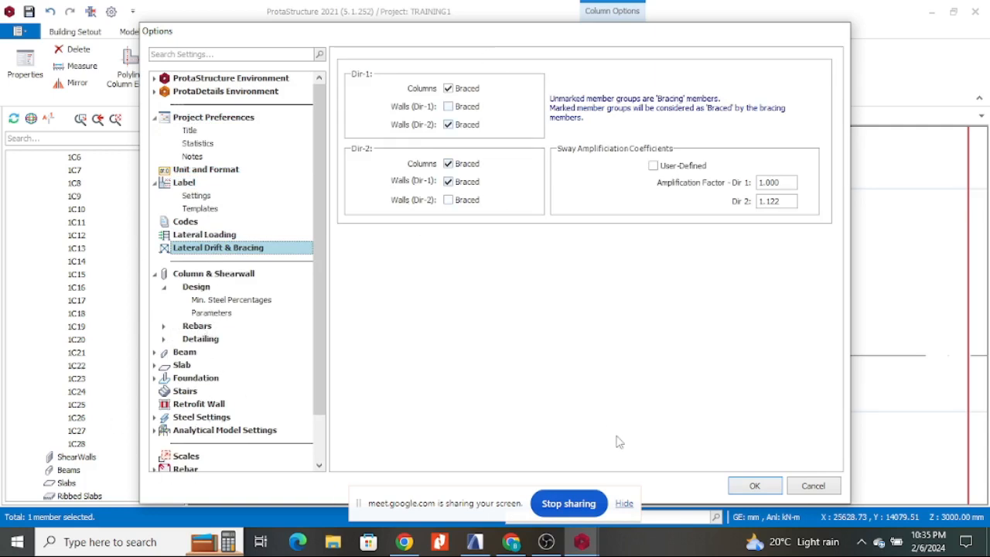
left_click(818, 489)
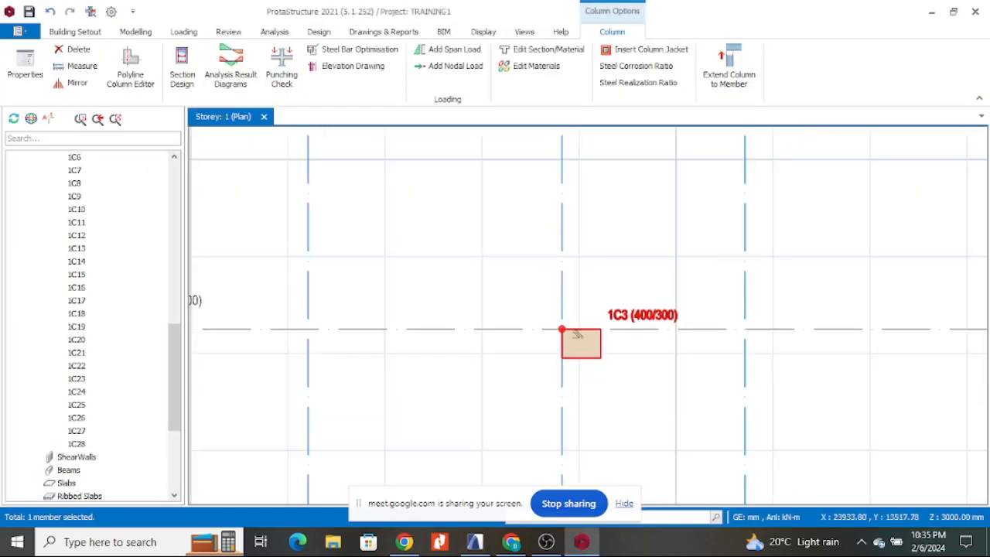
- Shift the column below axis A to the left until it is centred on axis 5
scroll(576, 333, "up", 5)
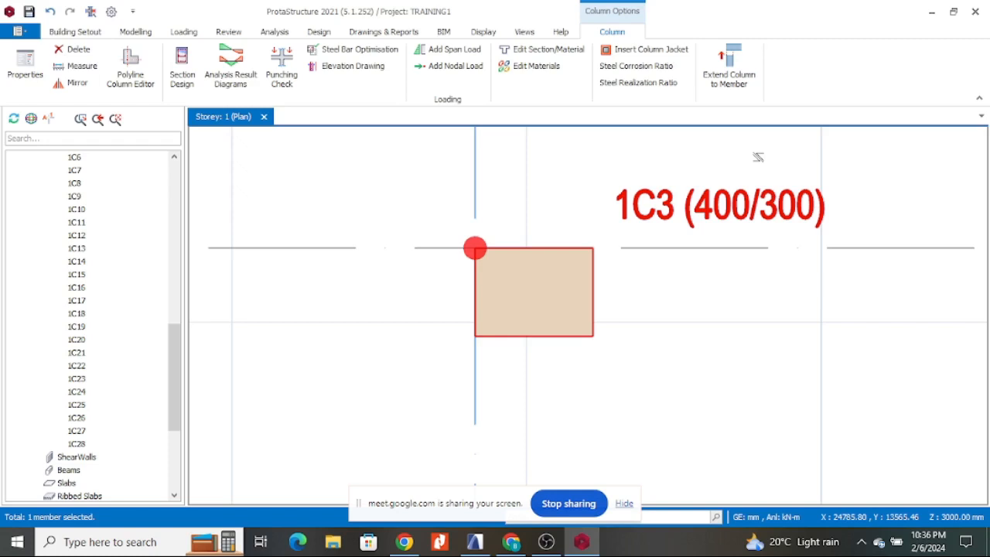
mouse_move(592, 271)
key("Left")
key("Left")
key("Left")
key("Left")
key("Left")
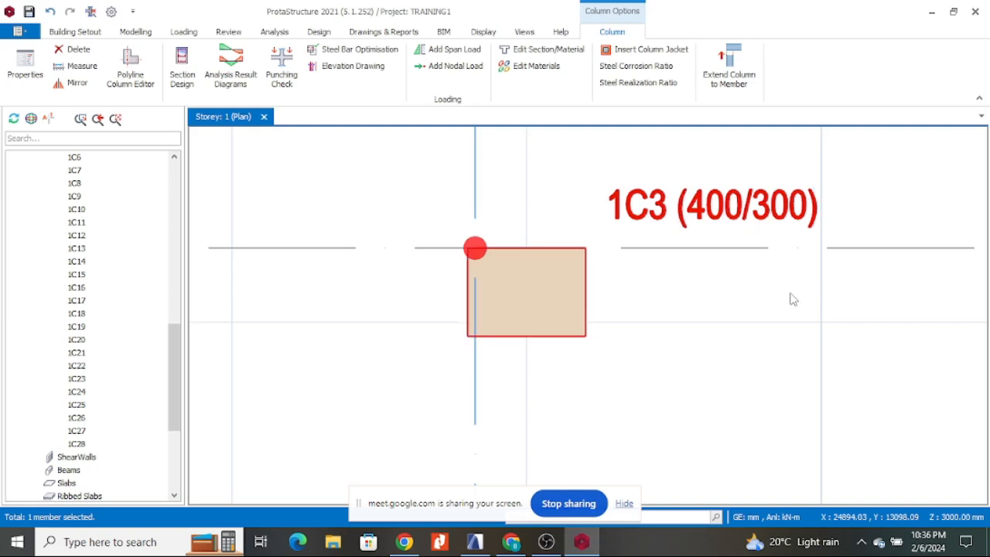
key("Left")
key("Left")
key("Left")
key("Left")
key("Left")
key("Left")
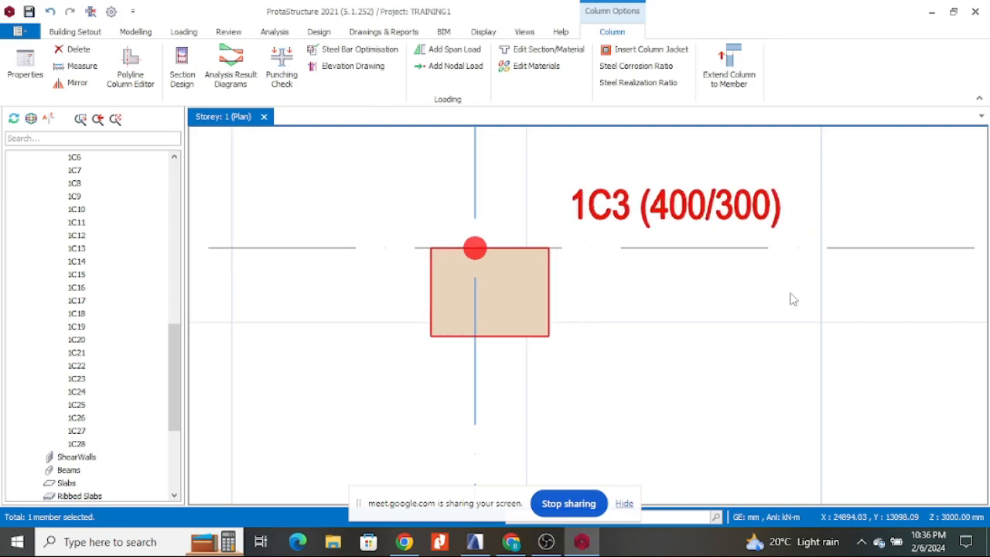
key("Left")
key("Left")
key("Left")
key("Left")
key("Left")
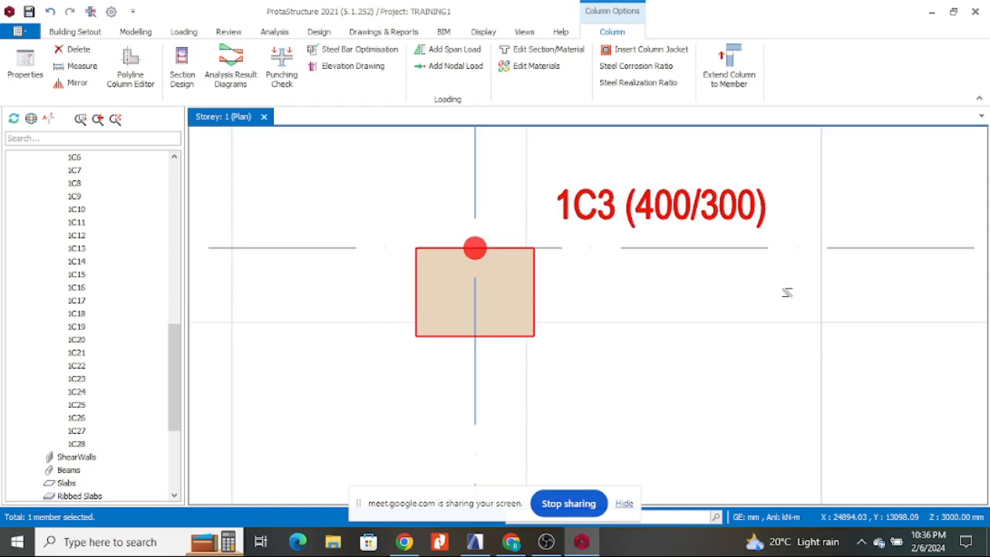
- Shift the column at axis 5 upward across axis A, leaving about one third of its depth below the axis
scroll(663, 292, "down", 4)
scroll(599, 302, "up", 3)
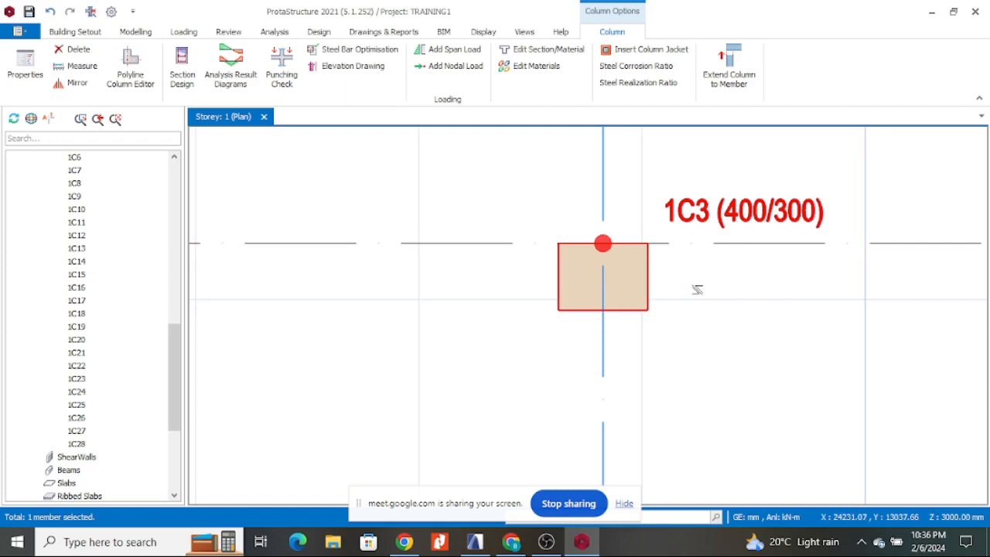
key("Up")
key("Up")
key("Up")
key("Up")
key("Up")
key("Up")
key("Up")
key("Up")
key("Up")
key("Up")
key("Up")
key("Up")
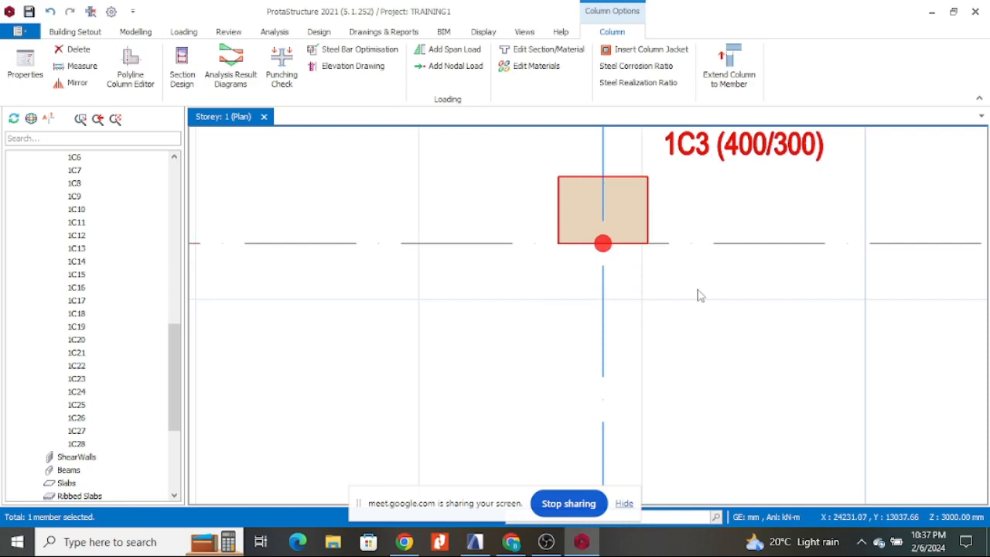
key("Down")
key("Down")
key("Down")
key("Down")
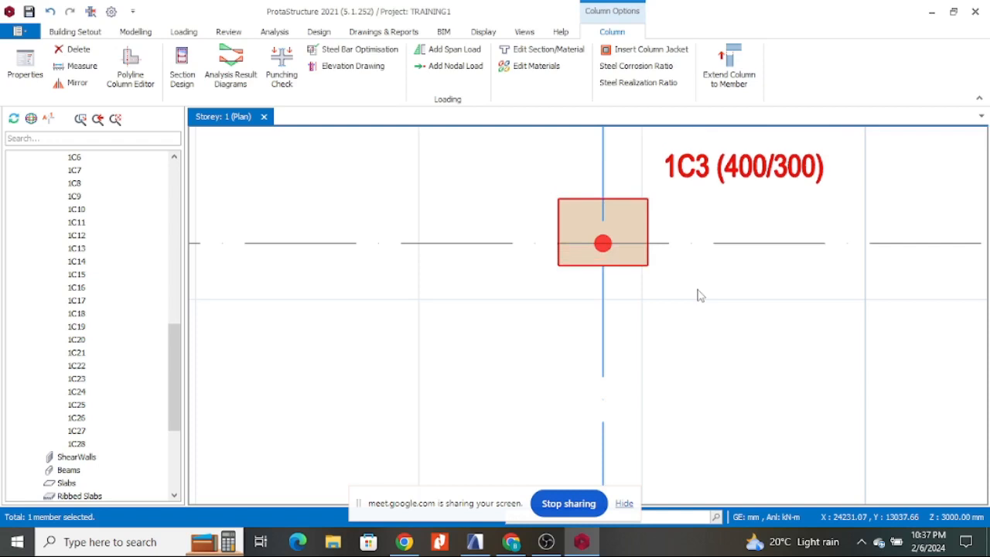
- Shift the column where axis A meets axis 7 upward to match the offset of the column at axis 5
scroll(534, 267, "down", 4)
scroll(789, 267, "up", 3)
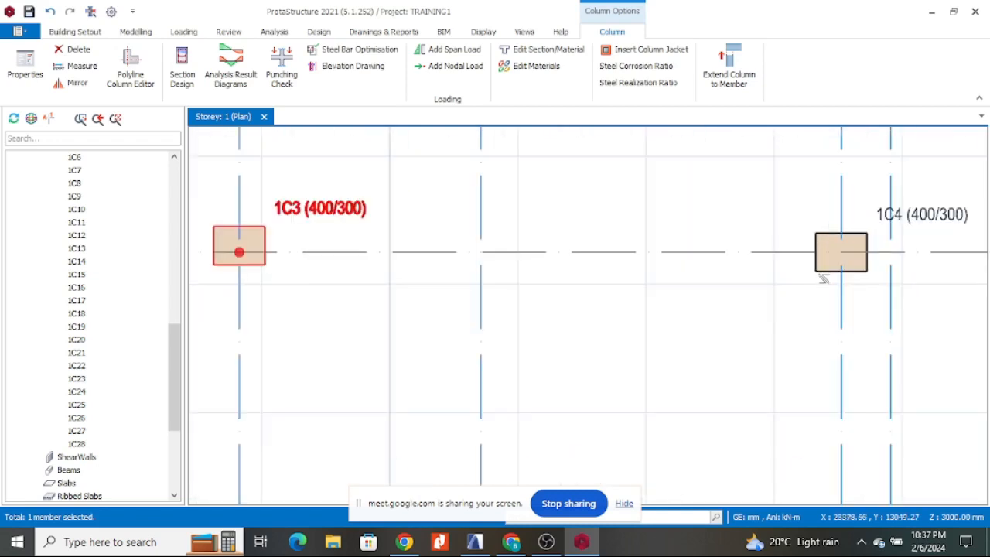
left_click(829, 267)
key("Up")
key("Up")
key("Up")
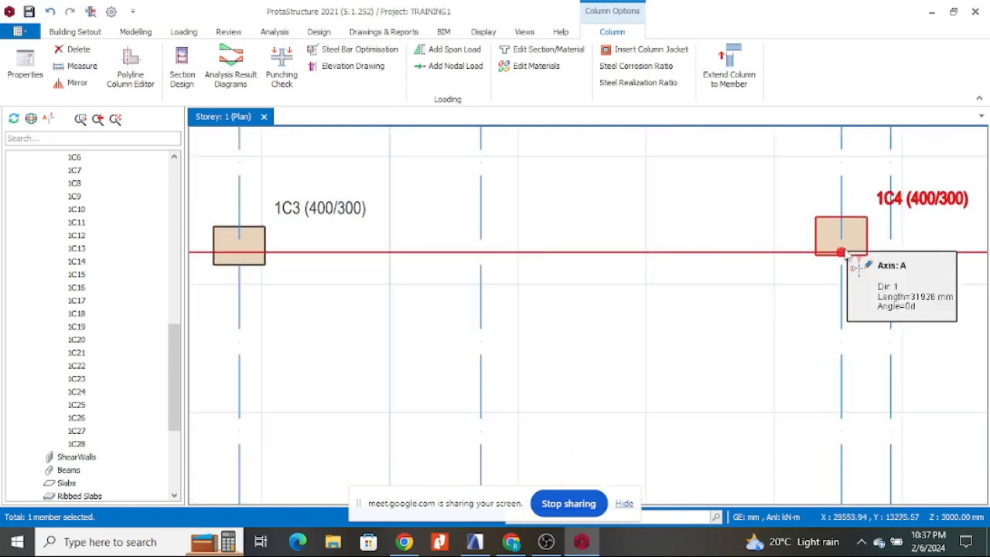
key("Down")
scroll(524, 234, "down", 3)
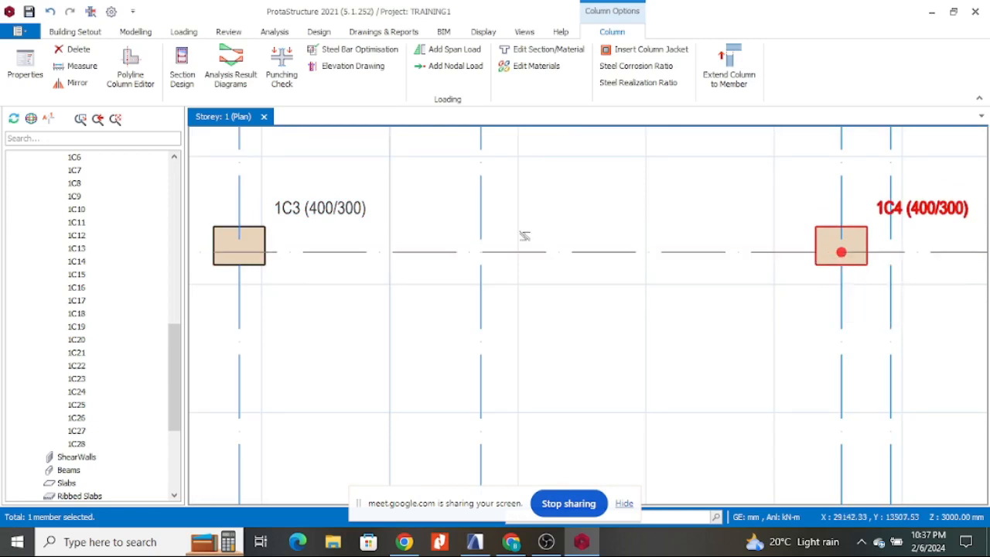
- Shift the columns where axis A meets axes 10 and 11 upward to match the offset of the column at axis 7
scroll(568, 332, "up", 3)
left_click(669, 295)
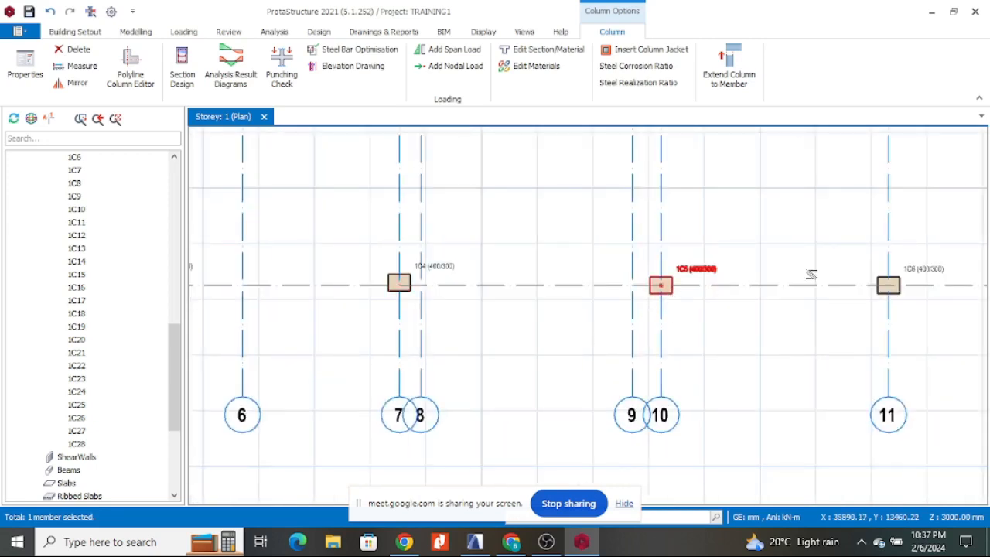
key("Up")
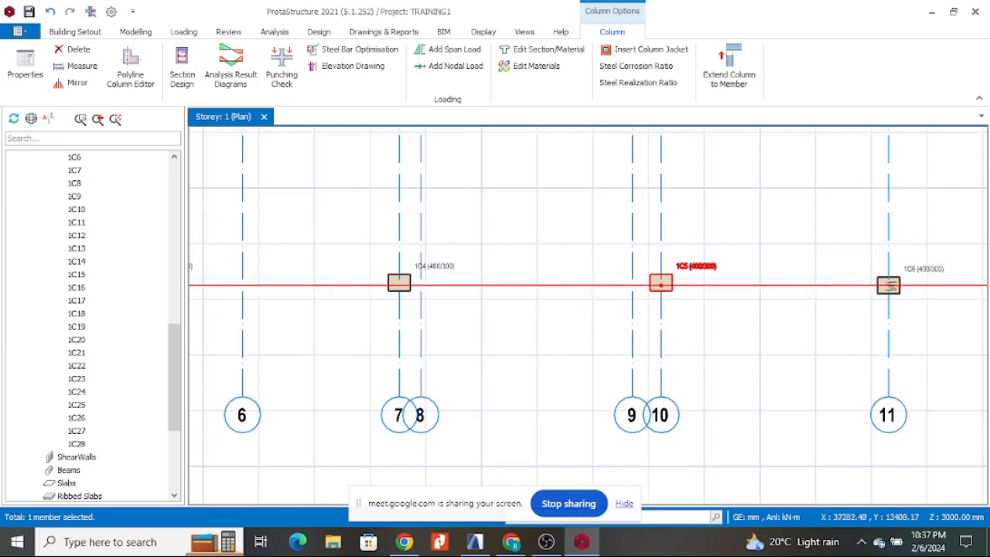
left_click(890, 286)
key("Up")
key("Up")
key("Up")
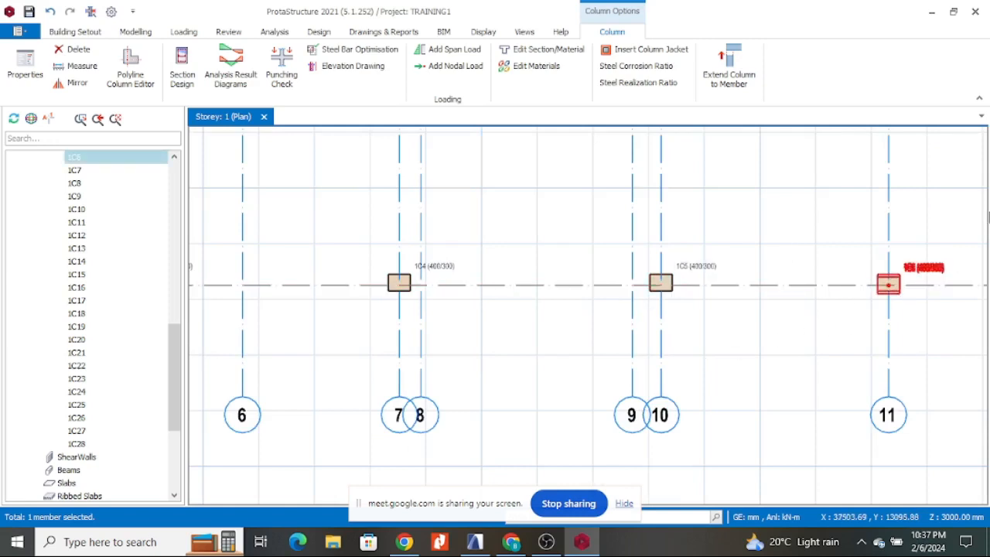
- Lower the column where axis A meets axis 11 until one third of its depth sits below axis A
key("Down")
key("Down")
key("Down")
key("Down")
key("Down")
scroll(936, 257, "up", 5)
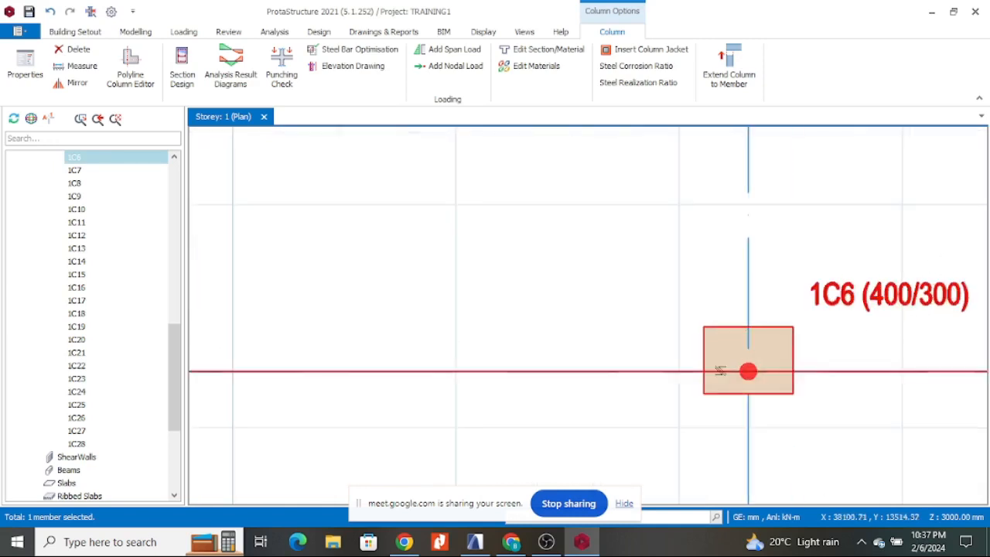
key("Escape")
scroll(615, 306, "down", 1)
scroll(616, 307, "down", 4)
- Shift the column where axis A meets the inclined axis near axis 12 upward, leaving one third of its depth below axis A
scroll(931, 348, "up", 5)
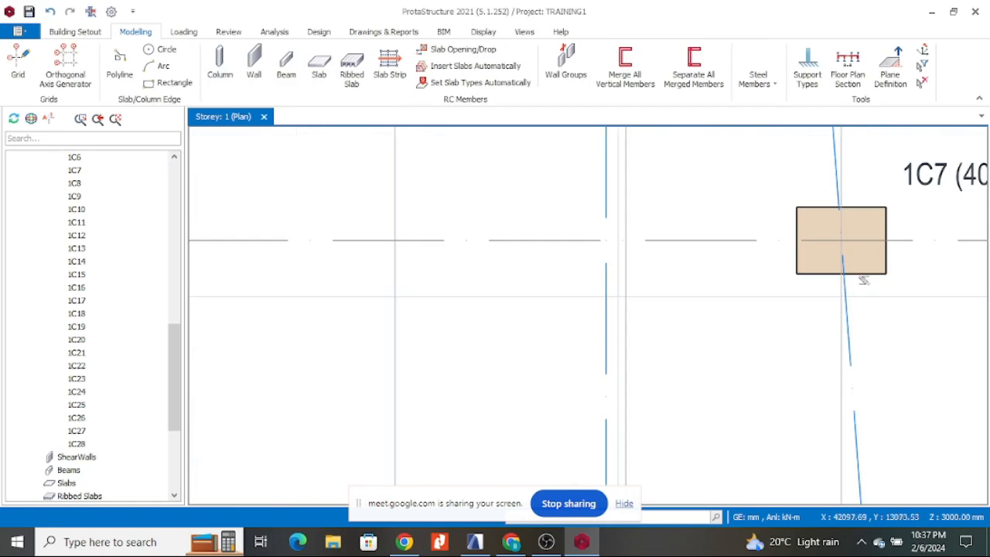
left_click(859, 271)
key("Up")
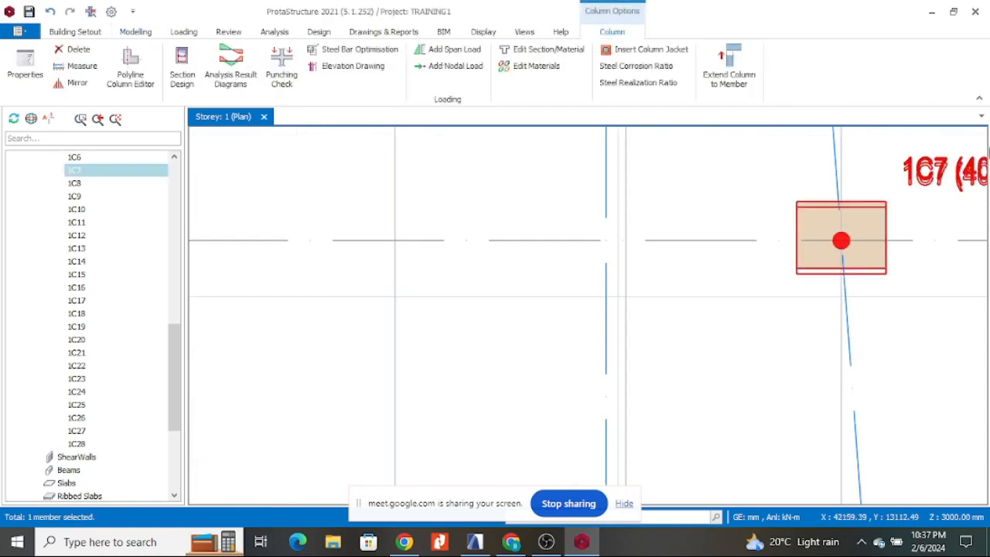
key("Up")
key("Down")
key("Down")
key("Down")
key("Down")
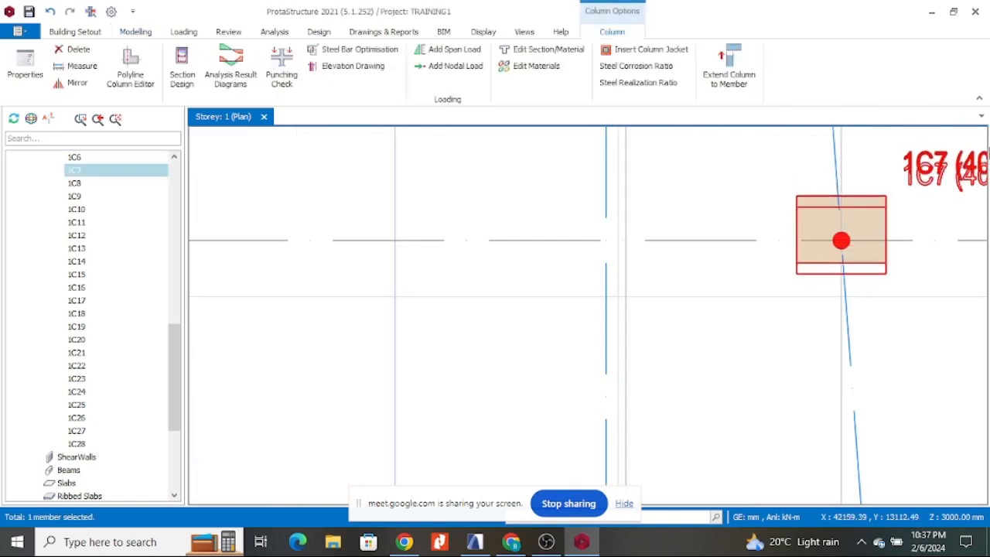
key("Escape")
scroll(930, 198, "down", 8)
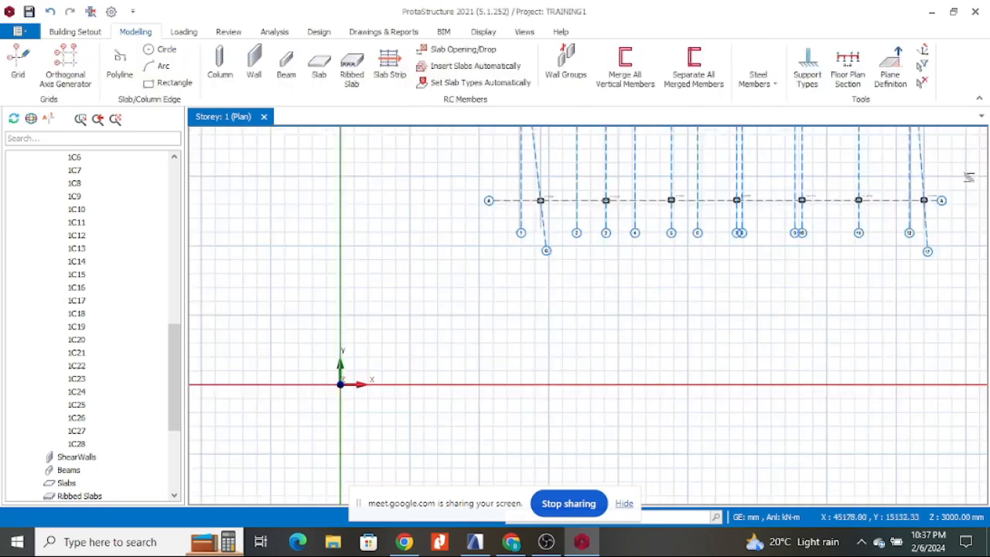
- Shift the column where axis A meets inclined axis G upward, leaving one third of its depth below axis A
scroll(480, 202, "up", 10)
left_click(597, 237)
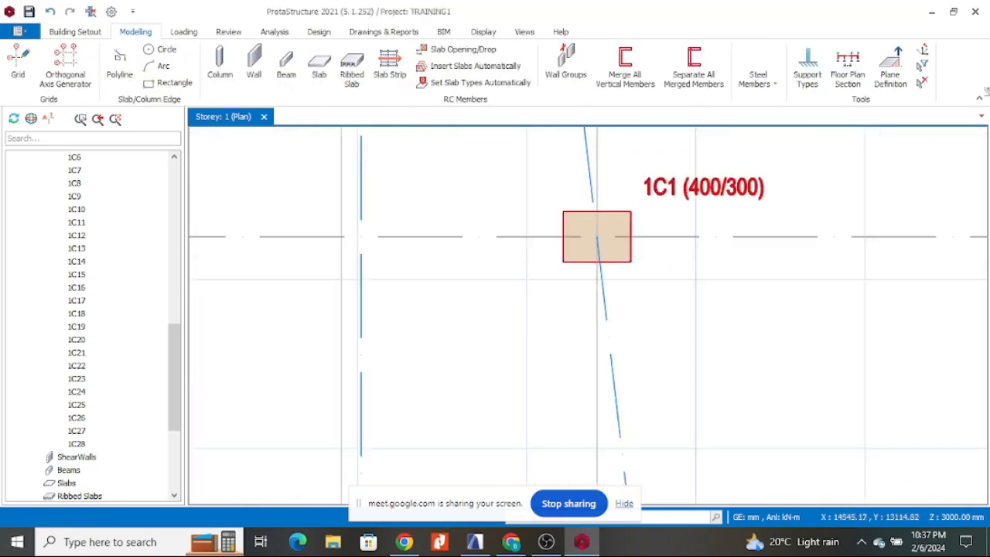
key("Up")
key("Up")
key("Up")
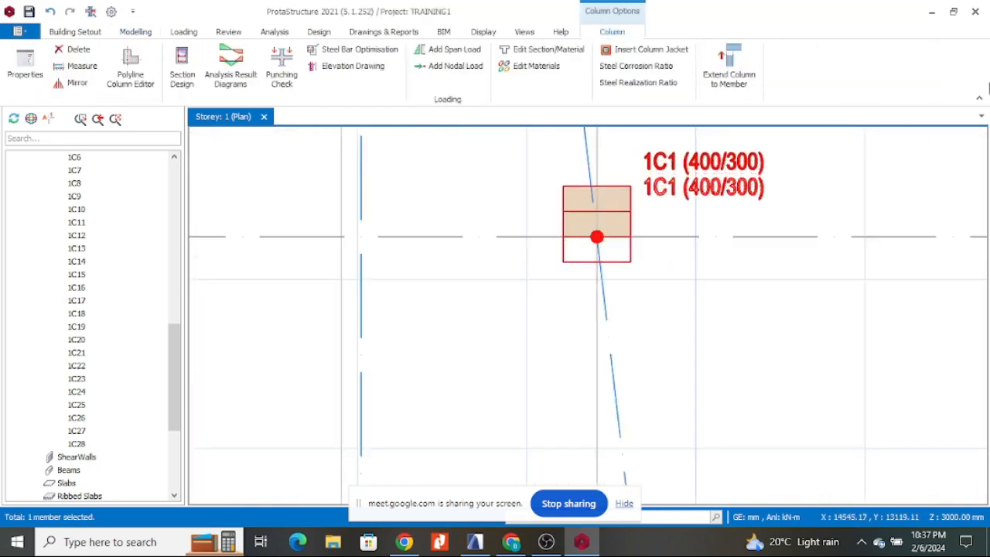
key("Down")
key("Down")
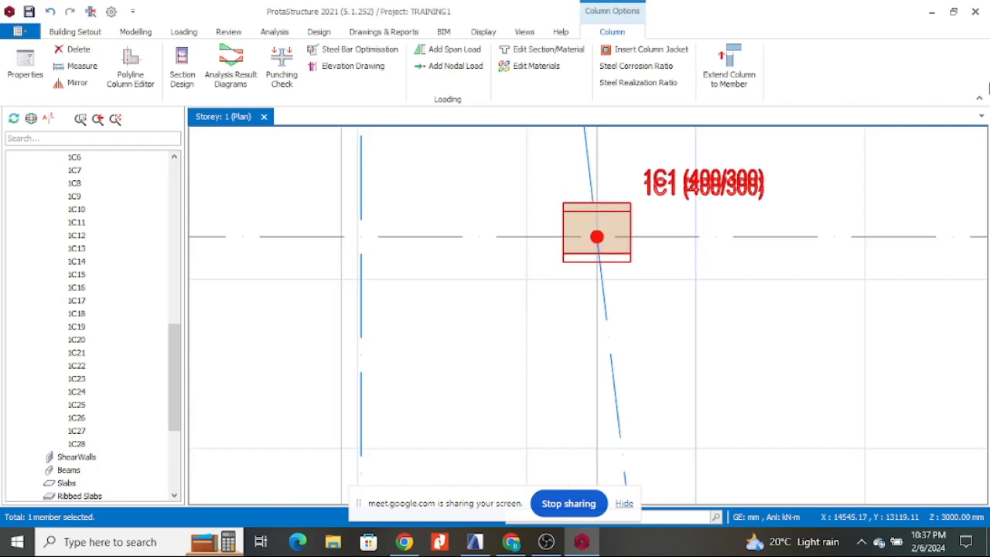
key("Escape")
scroll(588, 230, "up", 3)
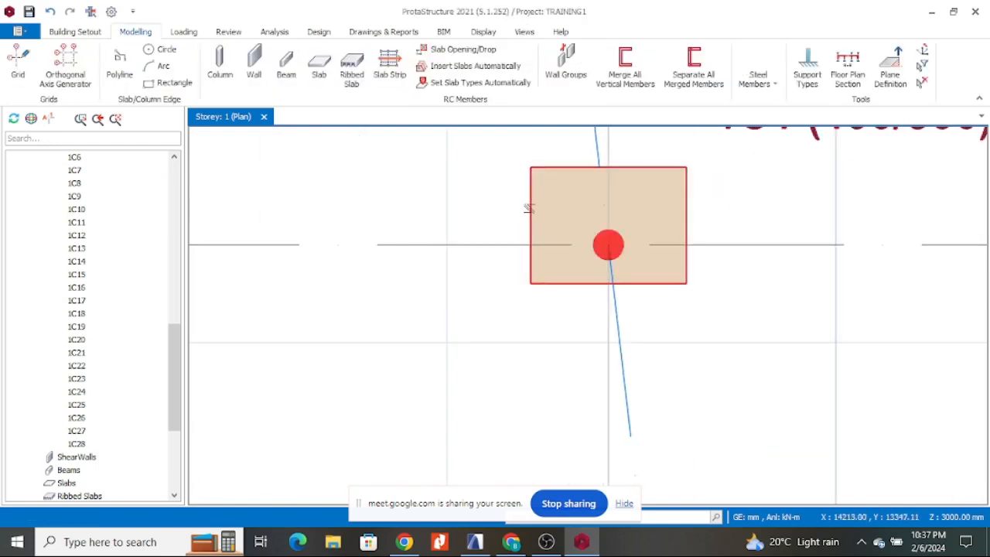
scroll(572, 256, "down", 5)
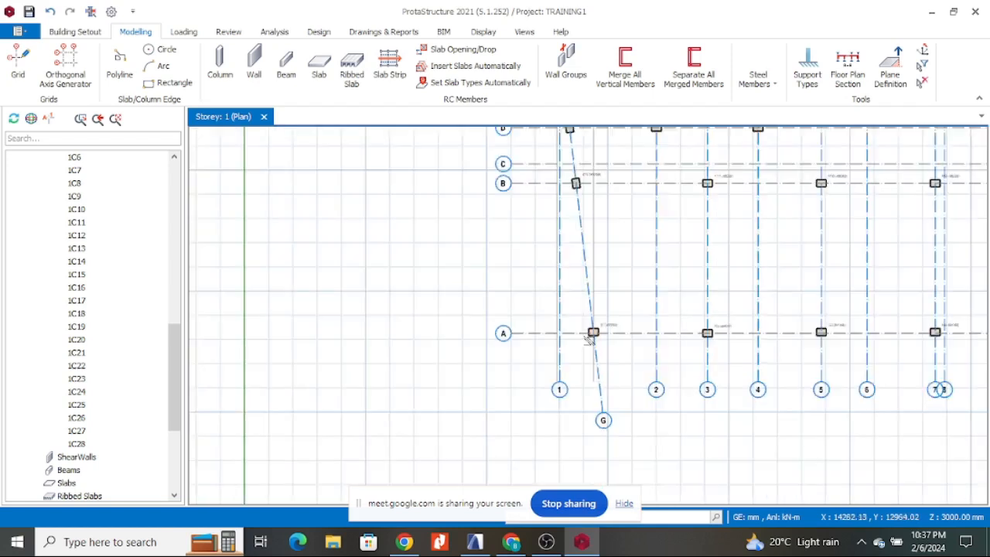
scroll(576, 317, "down", 3)
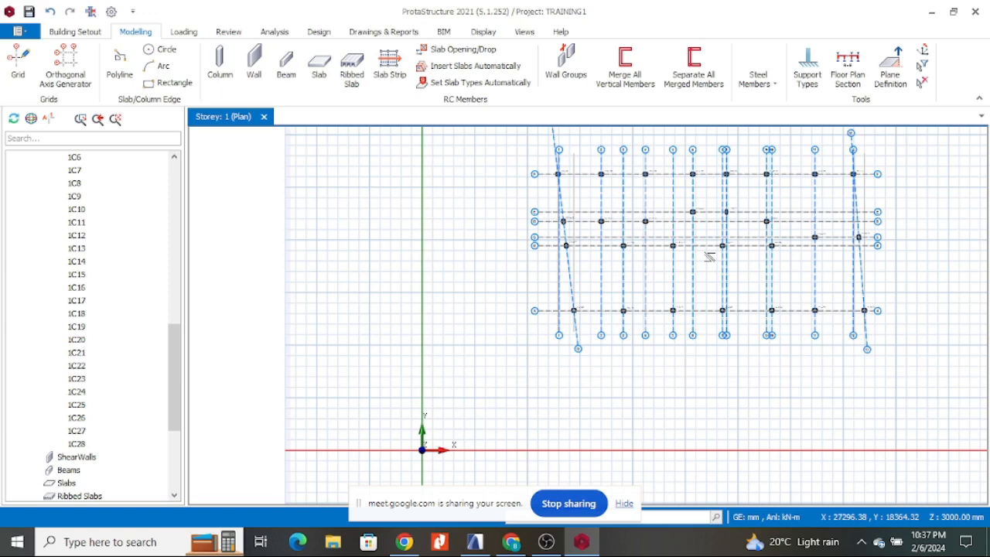
- Start a new wall and set its concrete section to B 200 mm and H 2000 mm
left_click(264, 65)
left_click(263, 66)
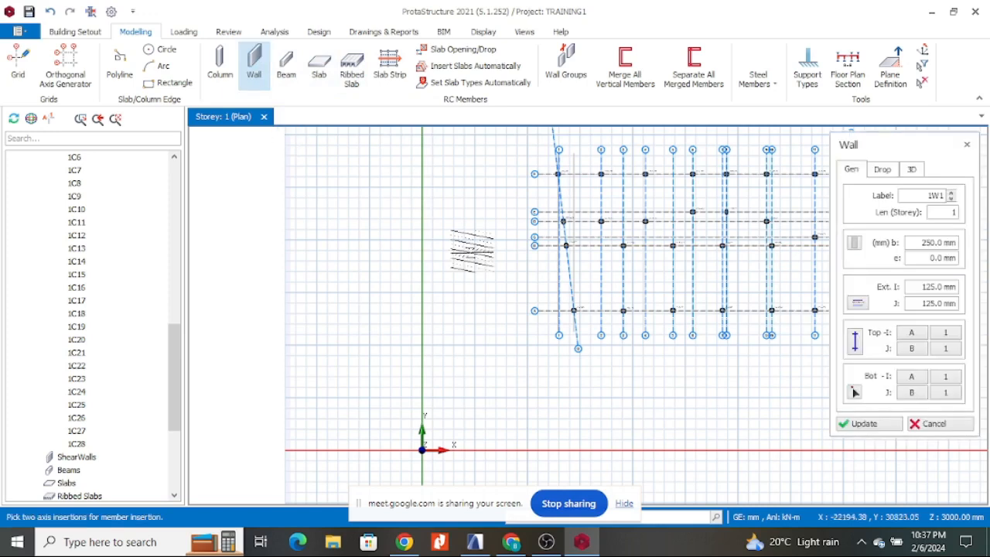
left_click(854, 244)
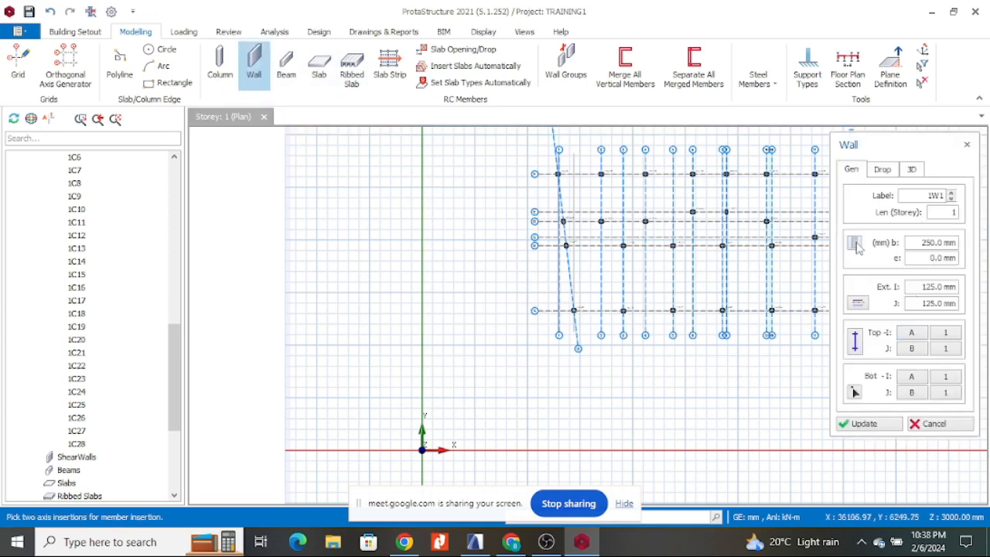
left_click(337, 85)
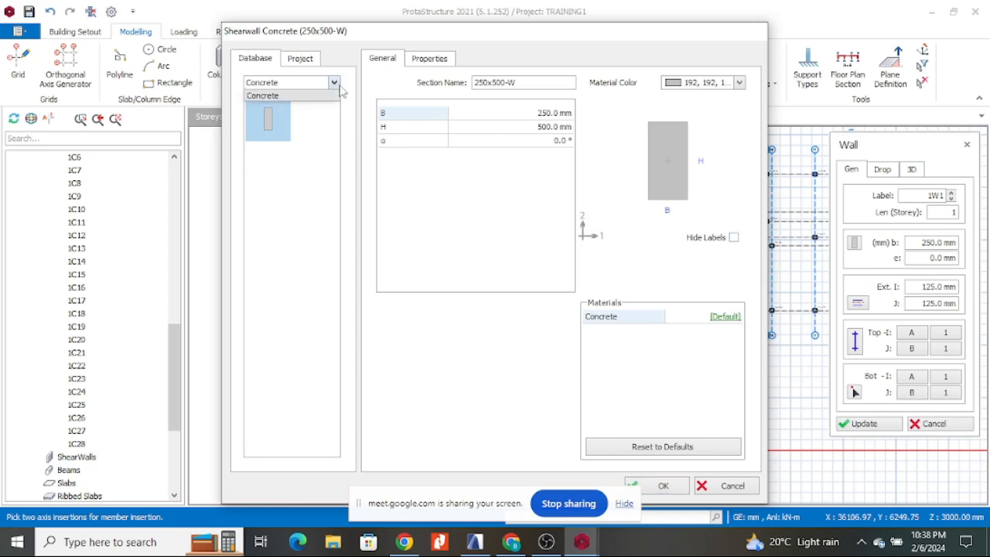
left_click(339, 83)
left_click(337, 82)
left_click(338, 82)
left_click(337, 82)
left_click(338, 83)
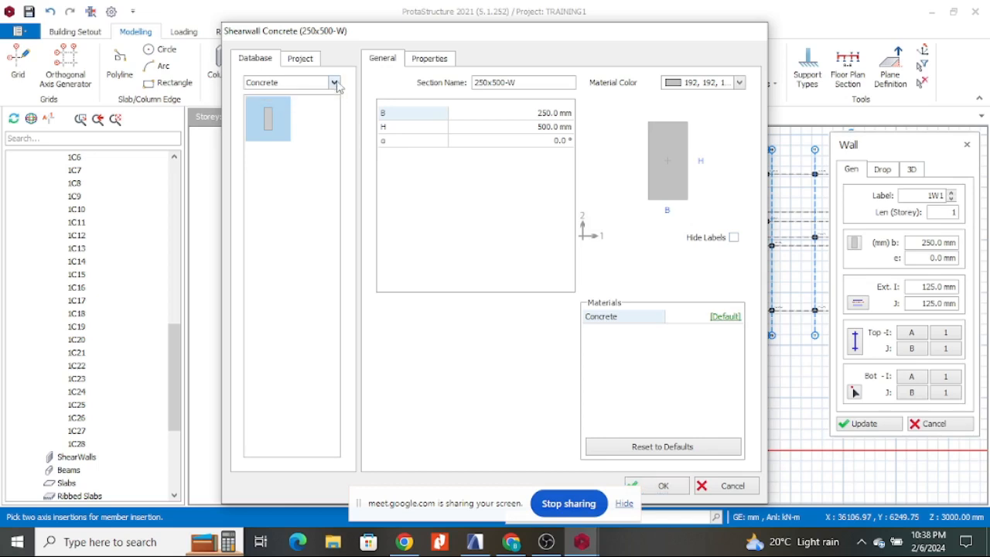
left_click(523, 113)
left_click_drag(521, 113, 630, 111)
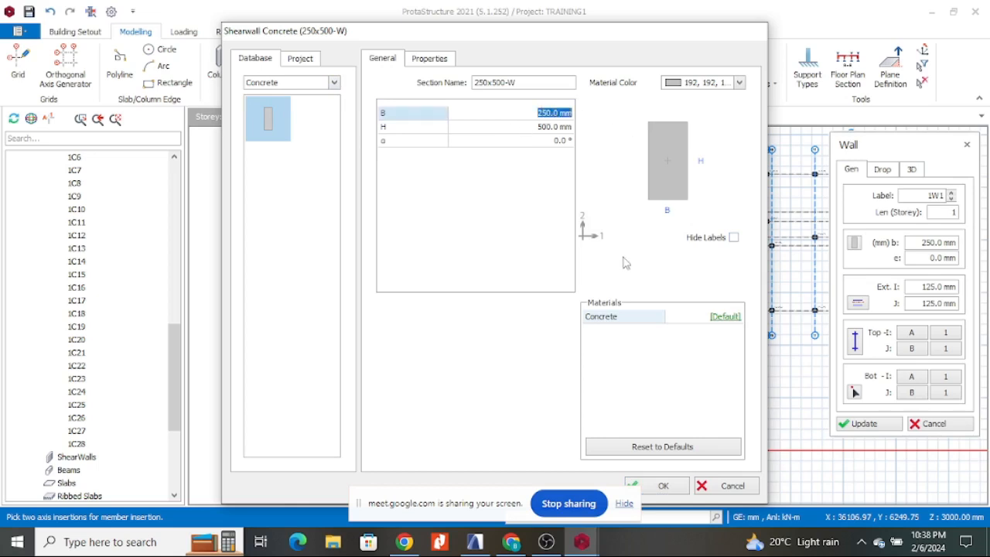
type("200")
left_click(525, 128)
type("2000")
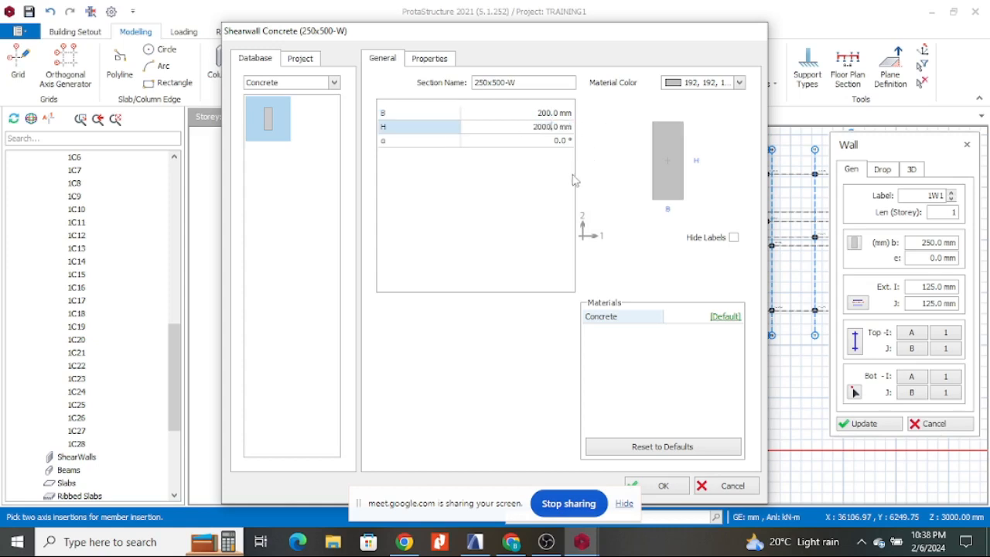
left_click(670, 486)
scroll(657, 286, "up", 5)
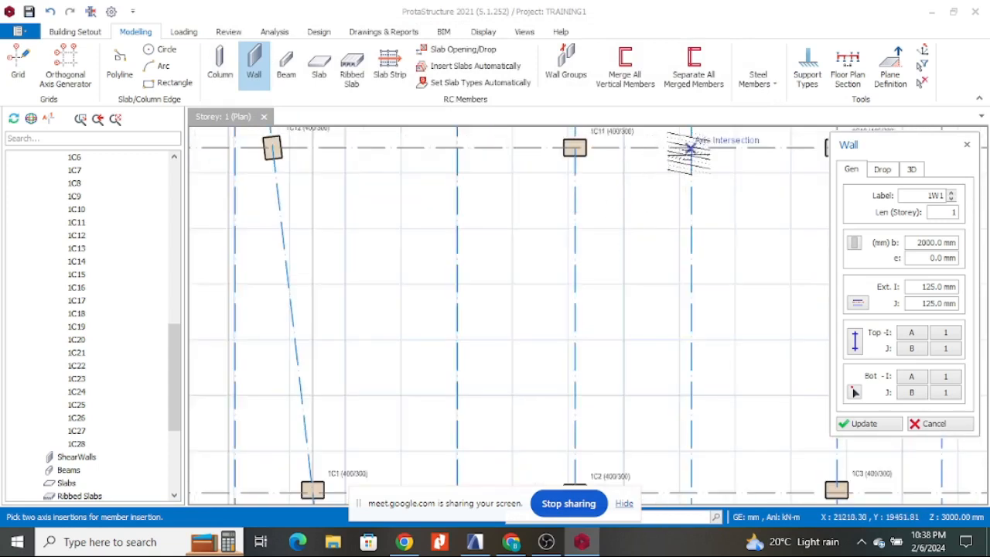
left_click(691, 148)
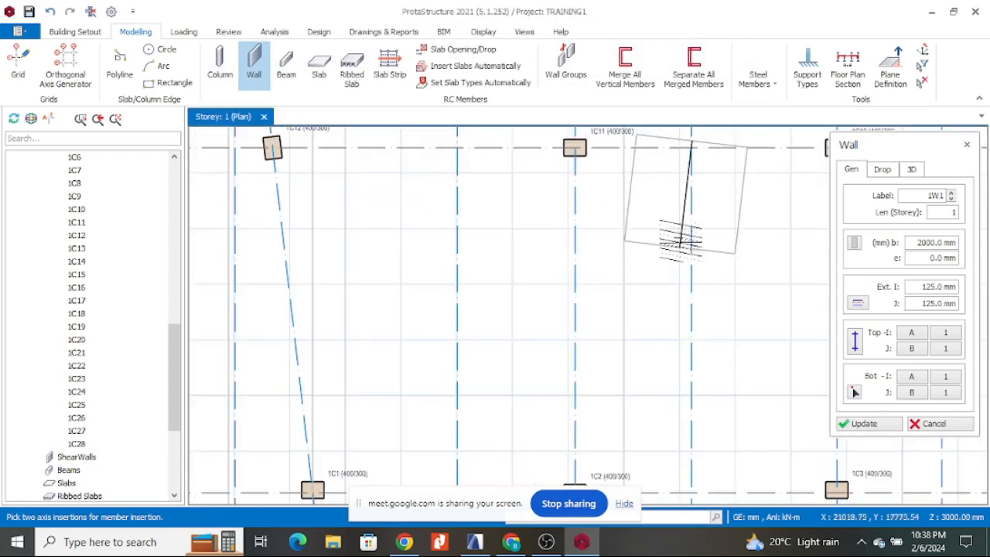
scroll(696, 203, "down", 3)
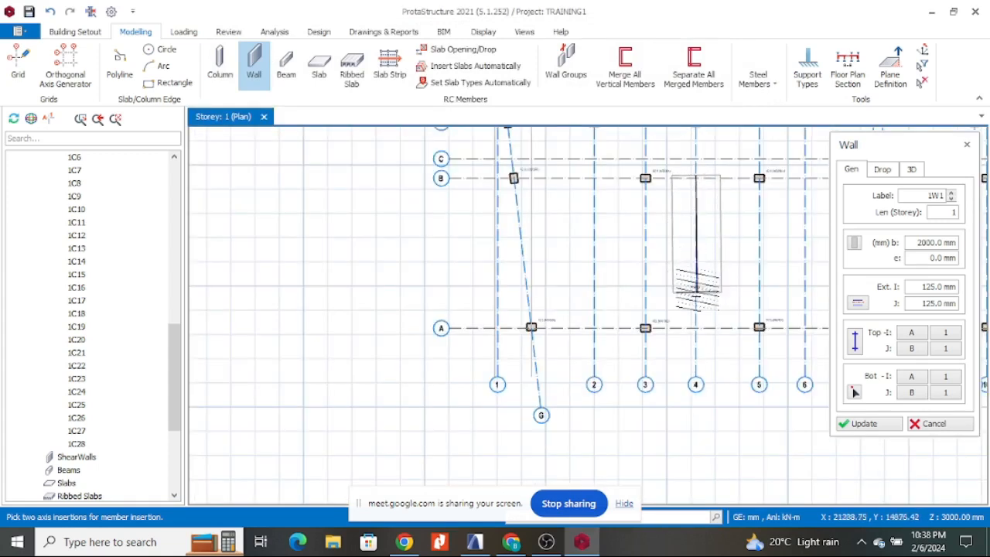
key("Escape")
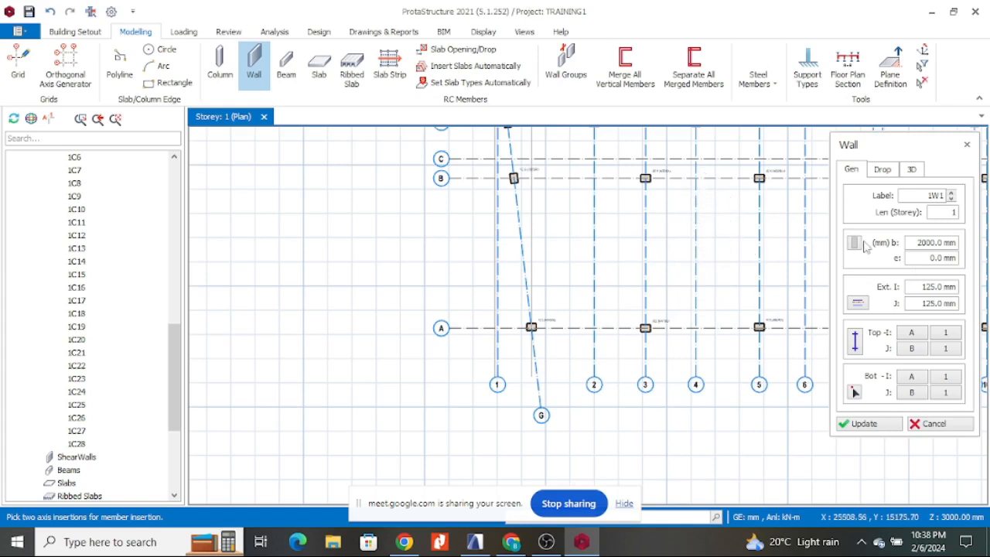
- Set the wall's concrete section width B to 200 mm and apply the section
left_click(854, 241)
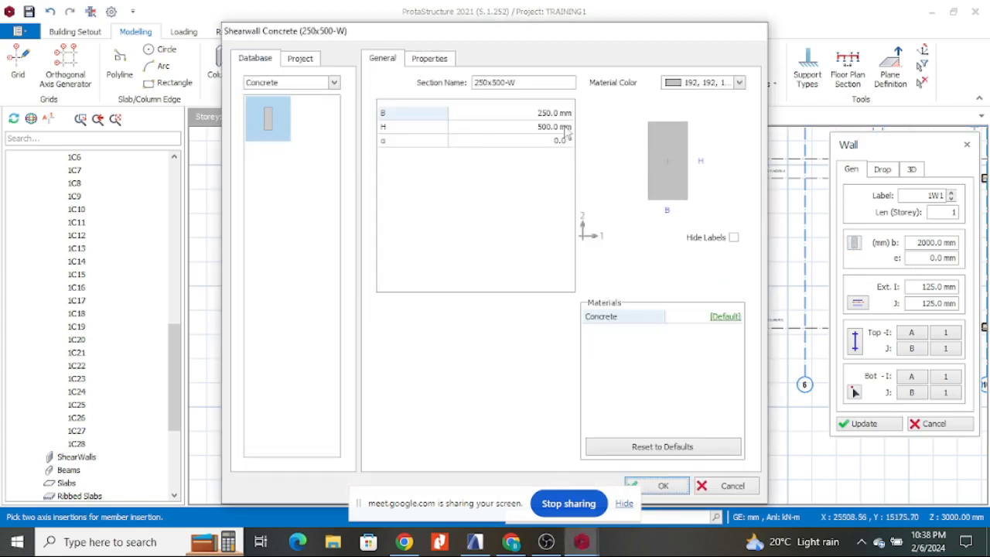
left_click(531, 113)
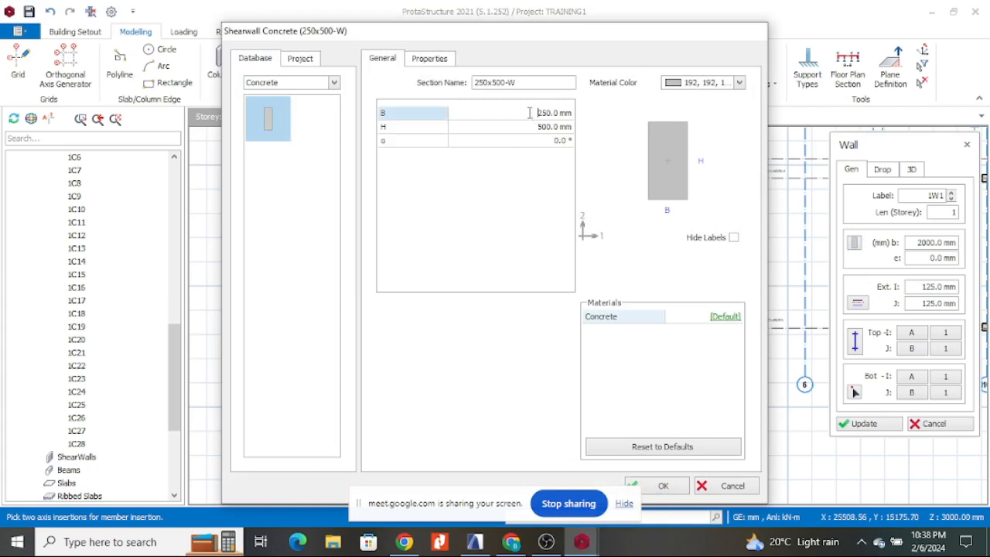
left_click_drag(530, 113, 635, 110)
type("200")
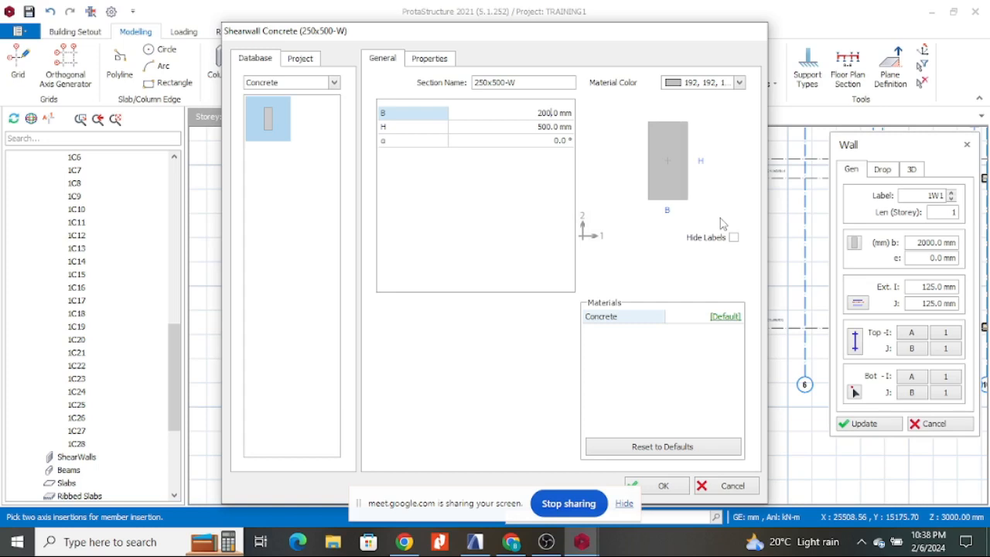
left_click(512, 127)
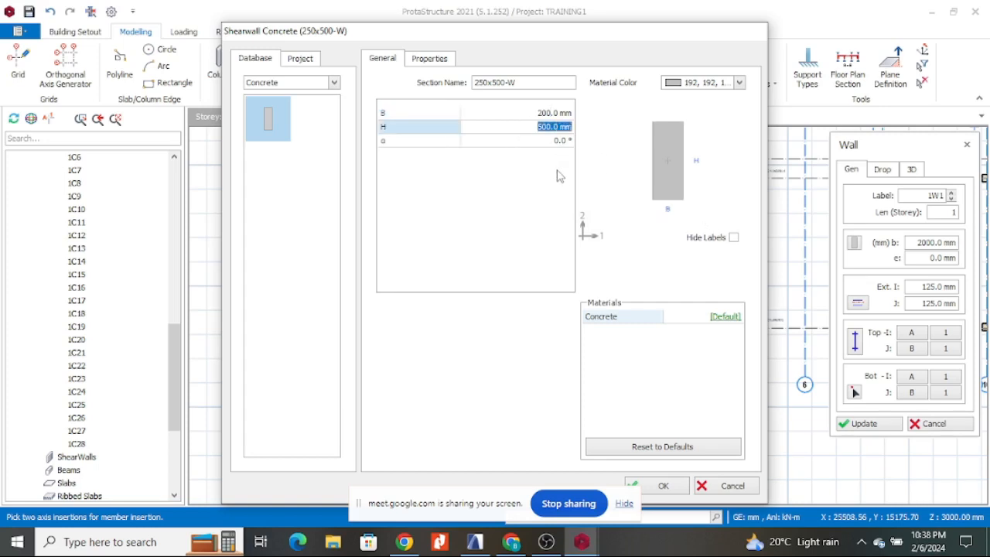
left_click(680, 491)
- Draw the wall along axis 4 from axis B to axis A
scroll(644, 232, "up", 5)
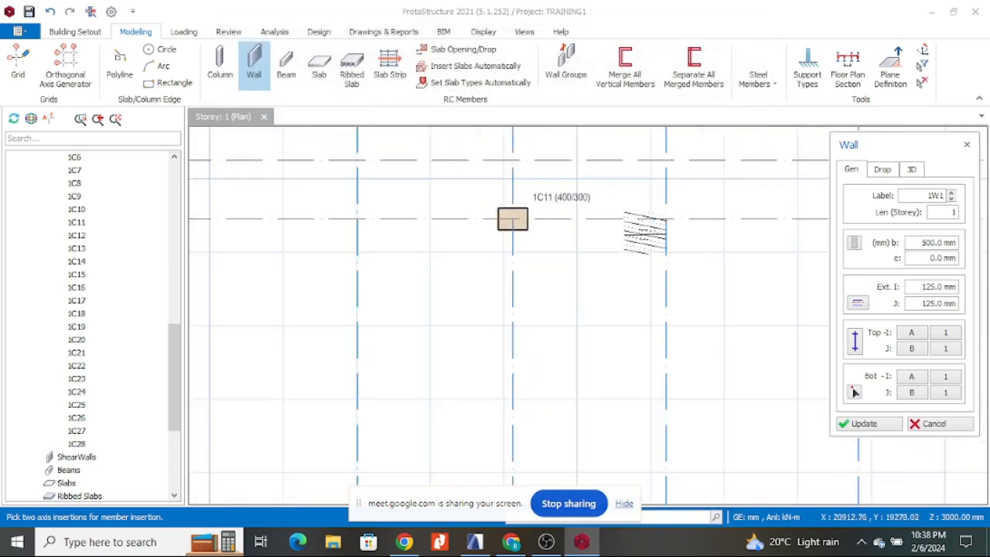
scroll(669, 287, "down", 4)
scroll(680, 384, "up", 6)
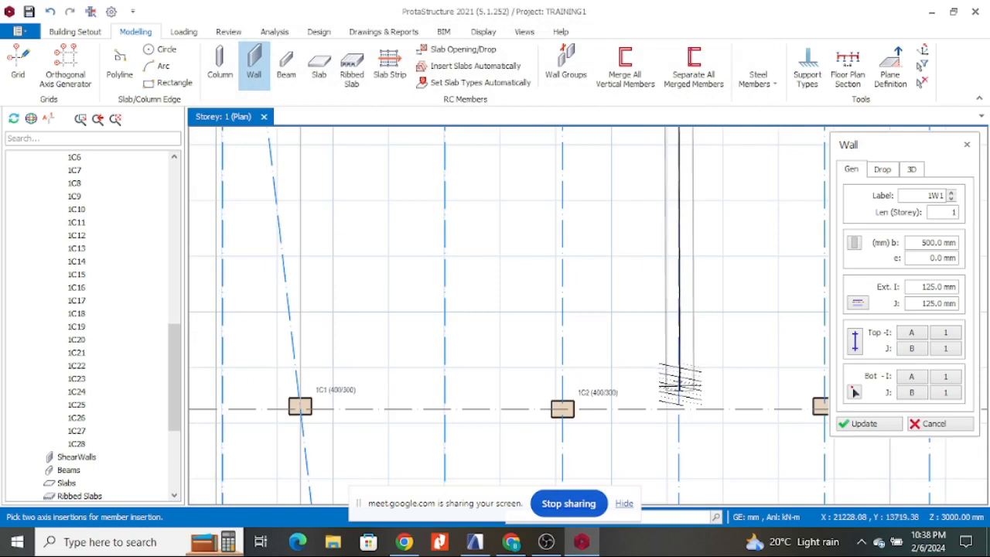
left_click(678, 409)
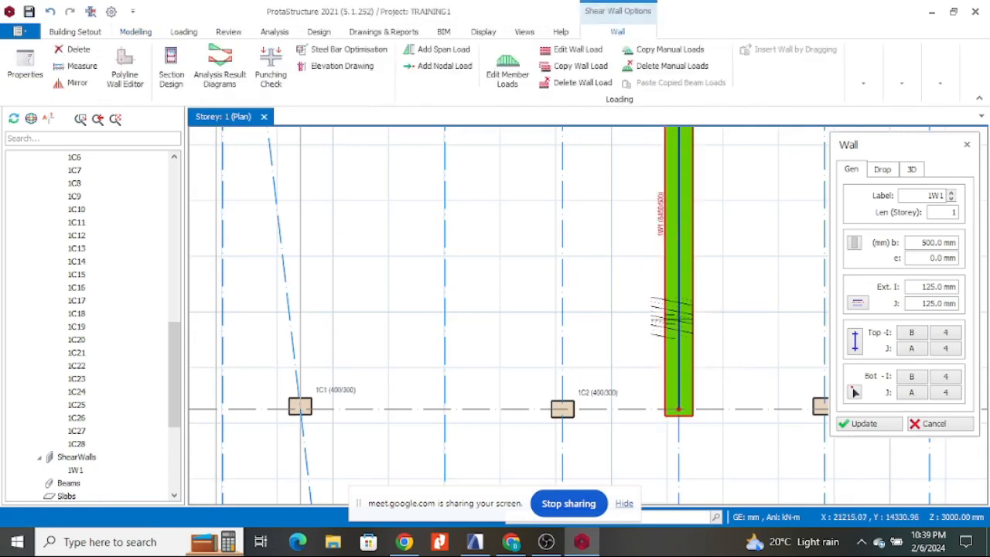
- Inspect the wall along axis 4 between axes A and B, and delete it
scroll(623, 304, "up", 1)
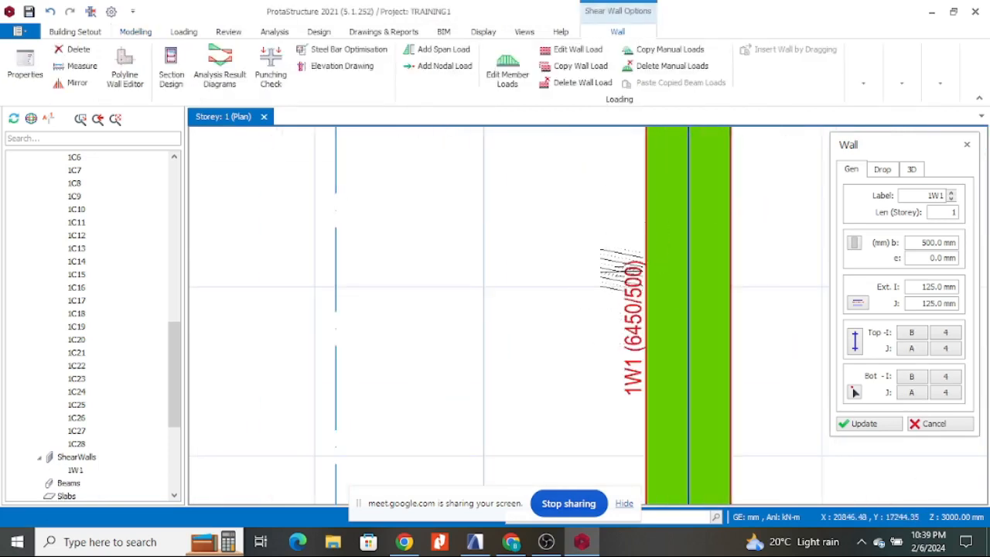
scroll(628, 271, "up", 1)
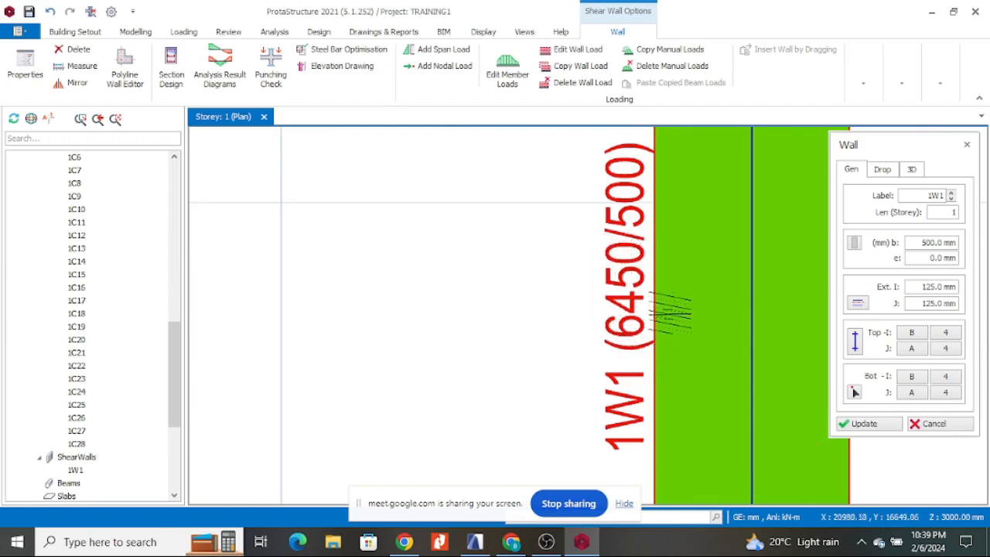
scroll(626, 340, "down", 1)
scroll(626, 341, "down", 2)
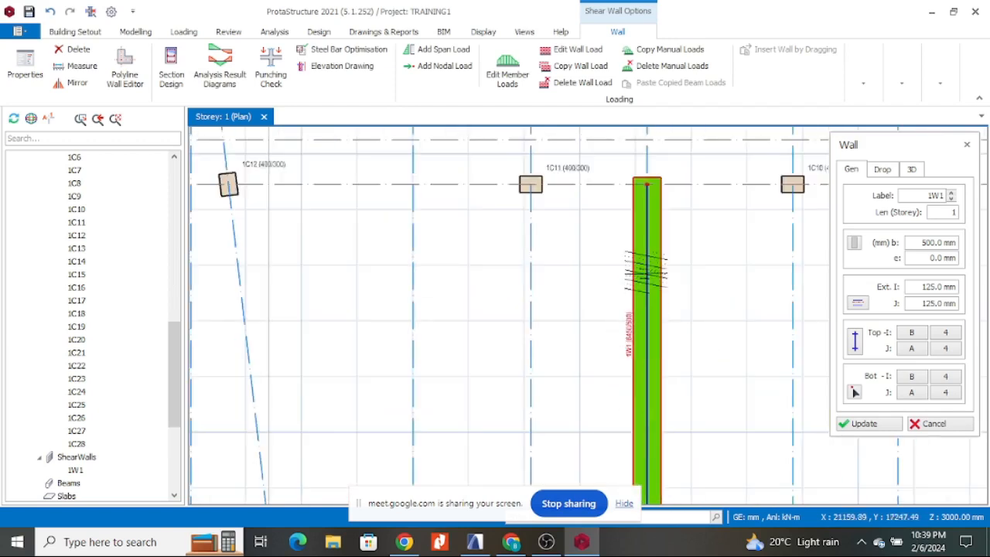
scroll(595, 159, "up", 2)
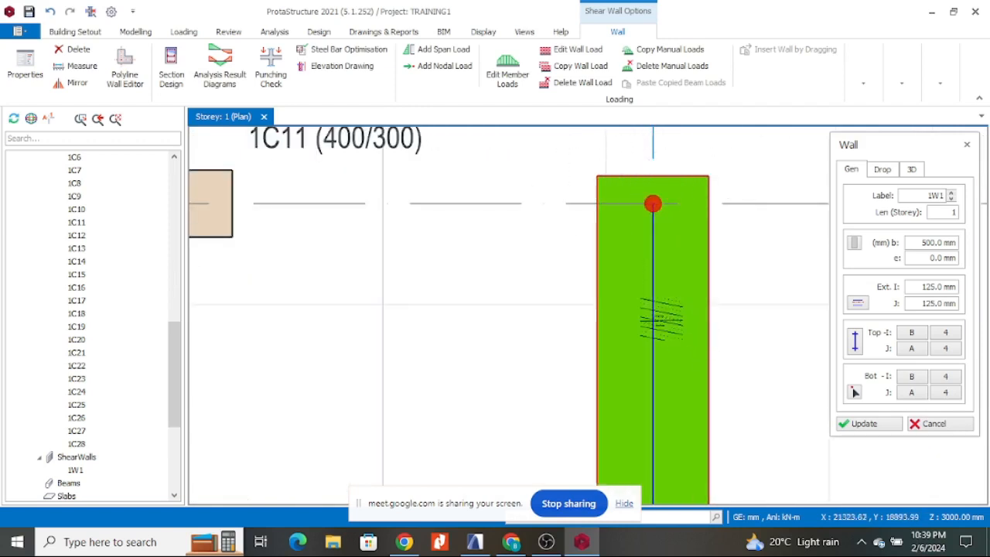
scroll(661, 310, "down", 2)
key("Escape")
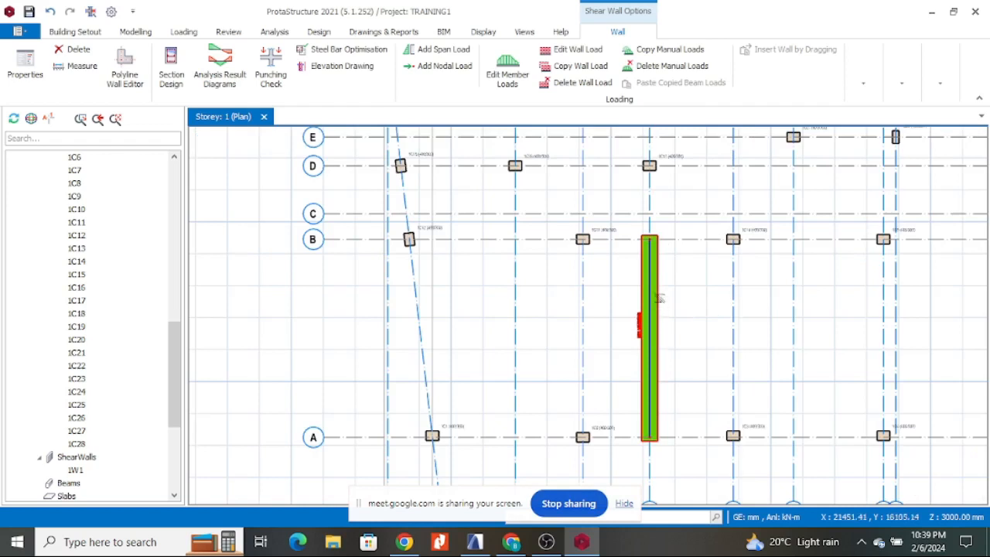
key("Delete")
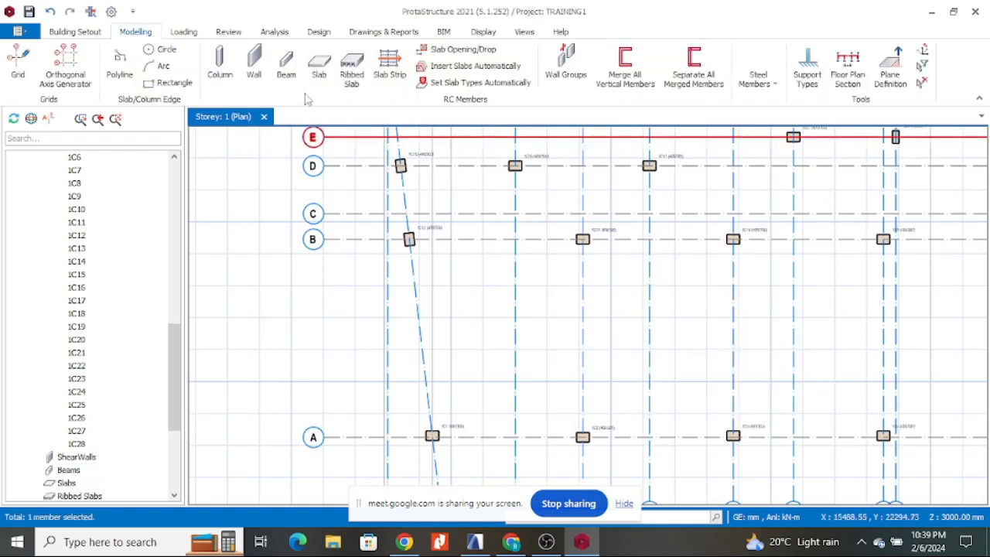
- Start a new wall and set its concrete section thickness to 200 mm
left_click(254, 65)
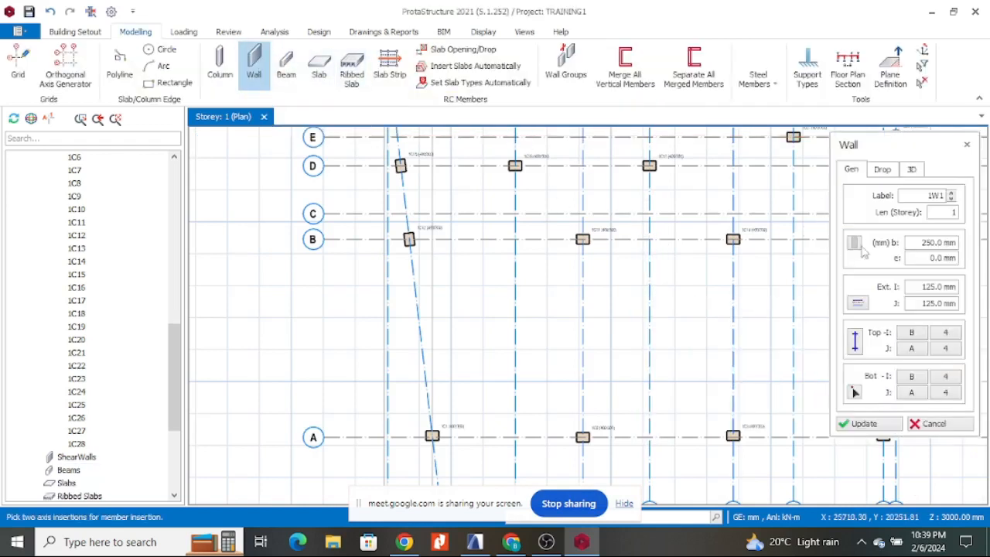
left_click(855, 244)
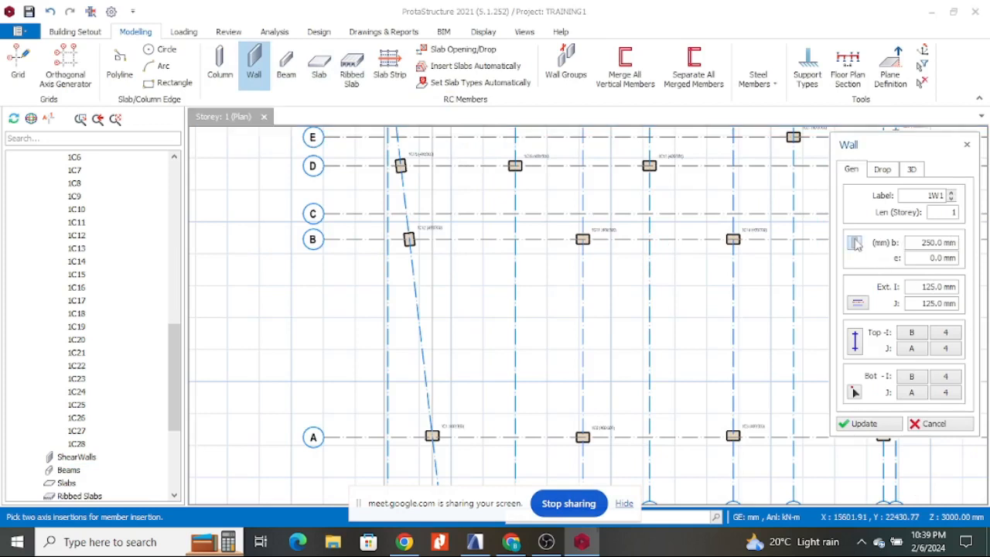
left_click(524, 128)
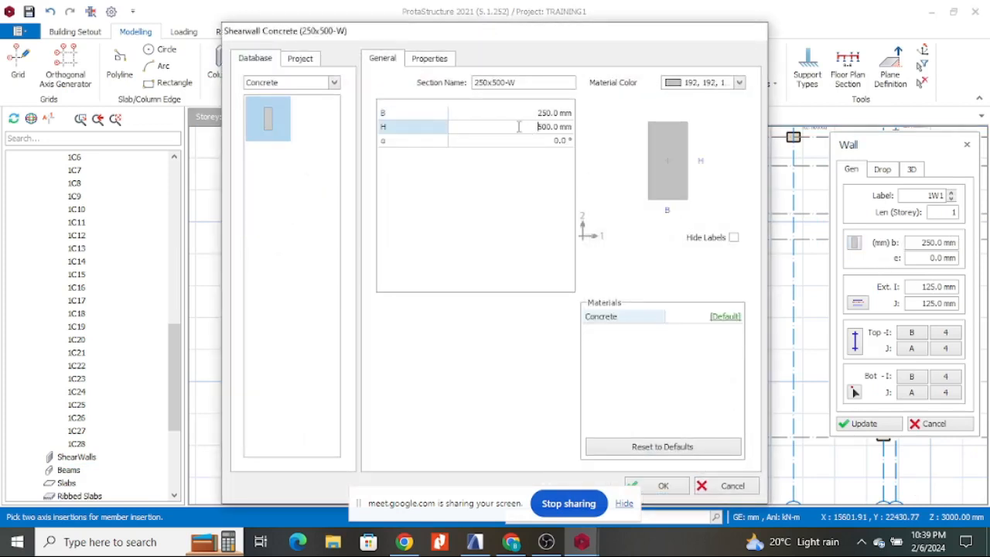
type("200")
left_click(530, 143)
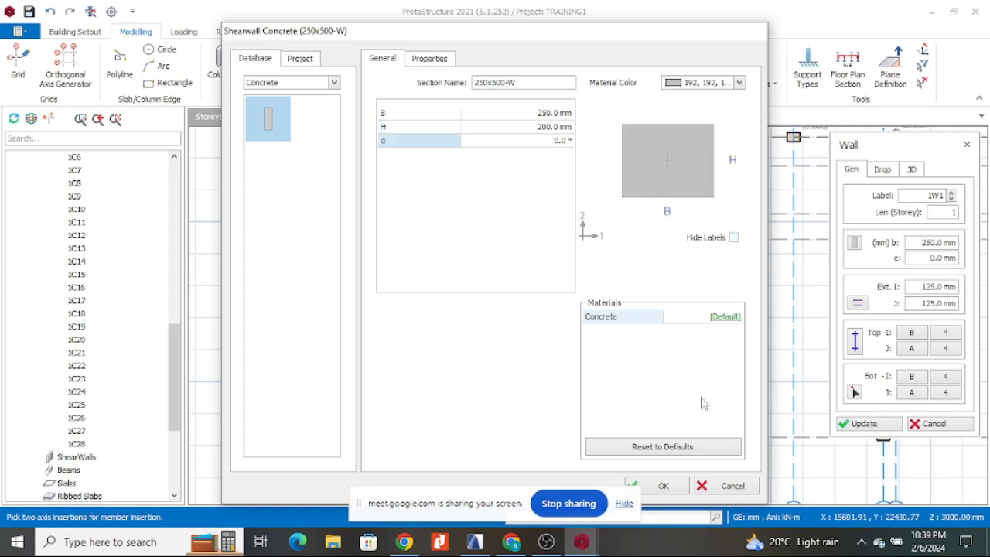
left_click(664, 486)
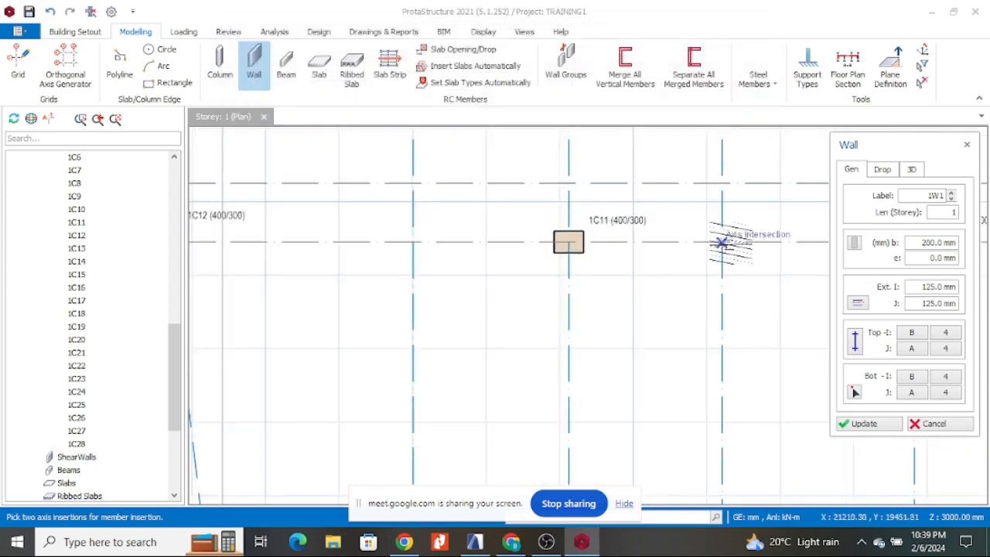
- Draw the wall along axis 4 from the axis B intersection to the axis A intersection
left_click(721, 242)
scroll(714, 207, "down", 5)
scroll(717, 307, "up", 5)
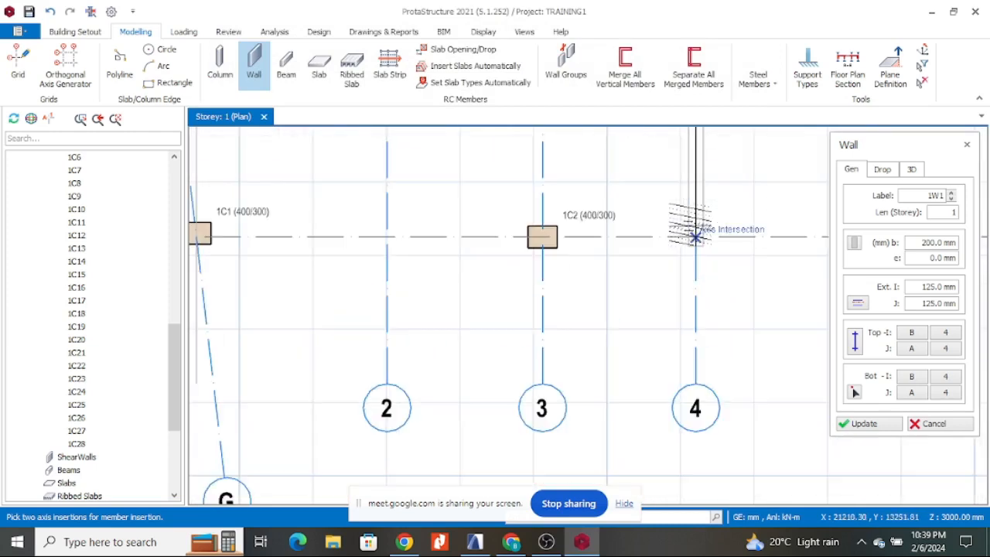
left_click(695, 236)
scroll(716, 317, "down", 5)
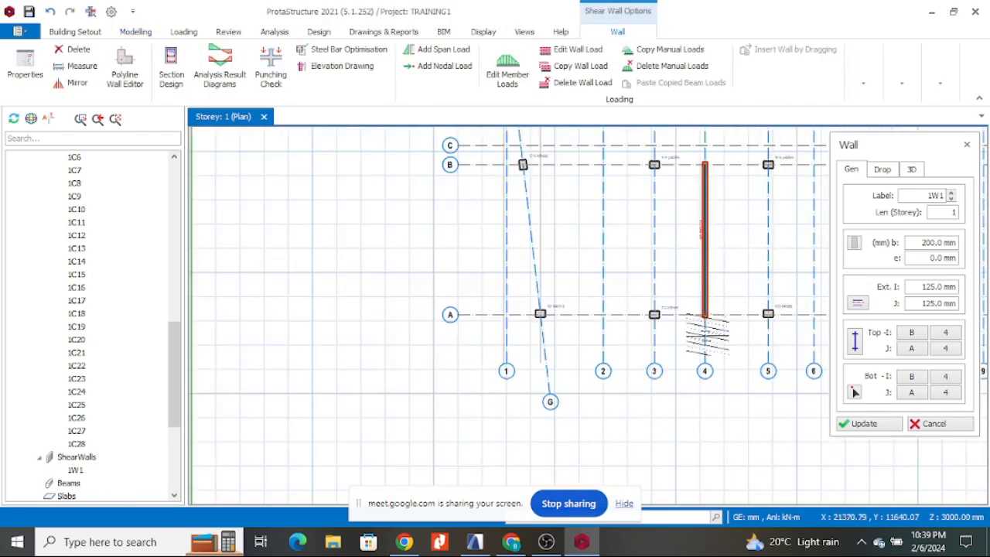
- Examine the new wall on axis 4 against the neighbouring columns, close its properties and delete it
scroll(703, 333, "up", 7)
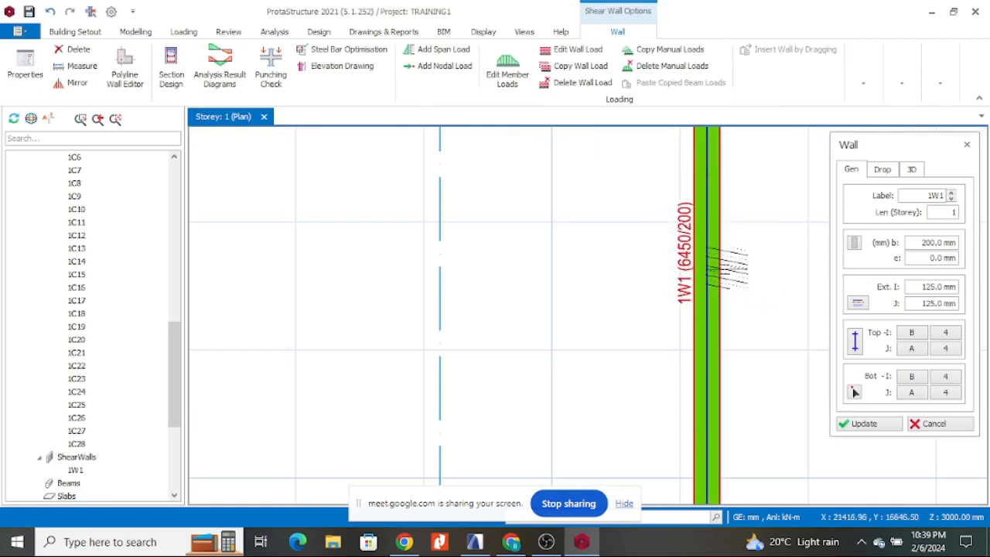
scroll(731, 278, "down", 1)
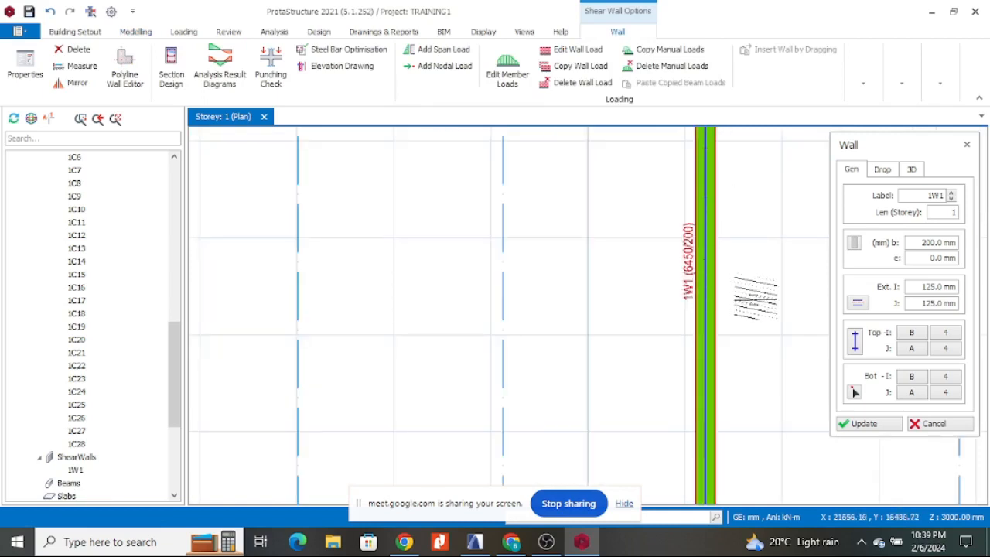
scroll(754, 296, "down", 3)
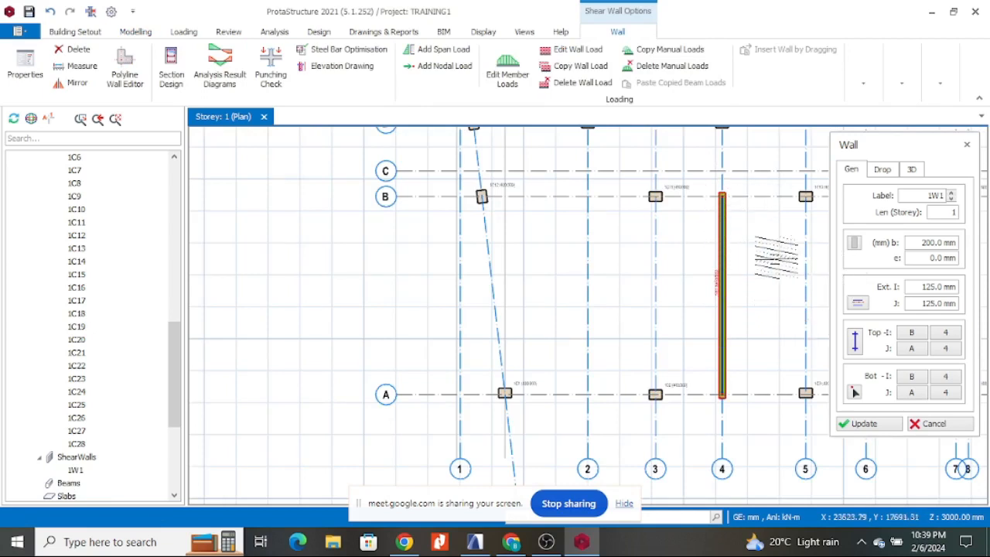
scroll(743, 238, "up", 5)
scroll(670, 279, "down", 3)
scroll(675, 296, "up", 3)
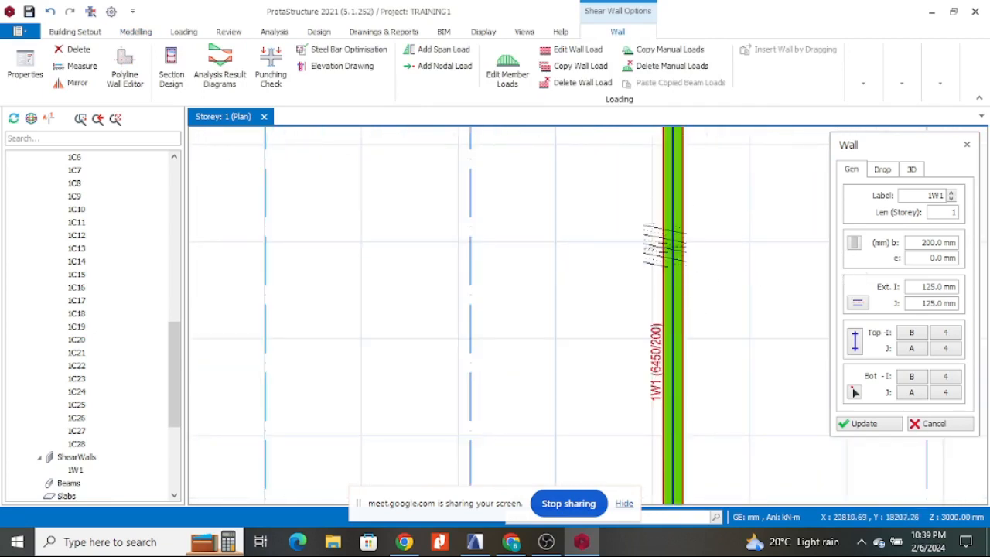
scroll(663, 246, "down", 3)
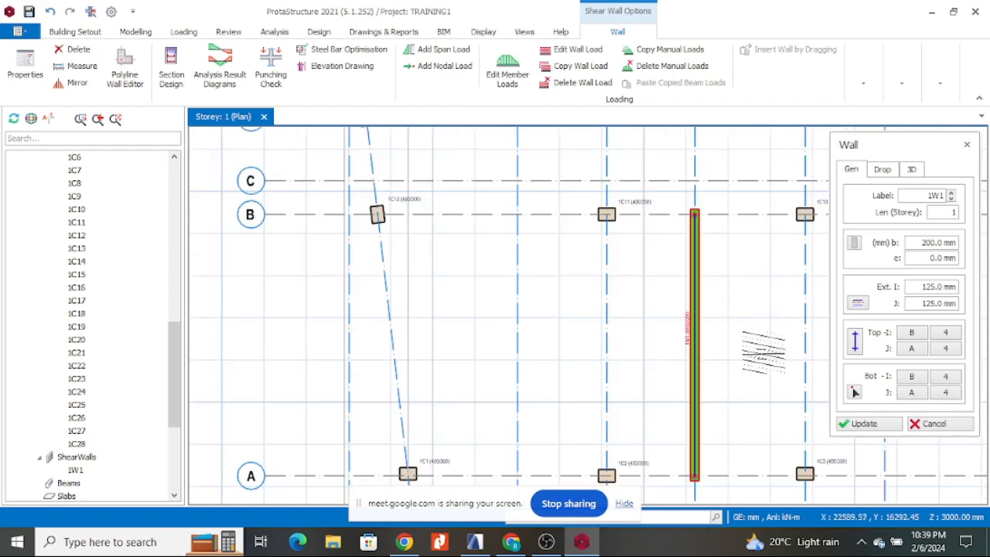
left_click(965, 147)
scroll(705, 267, "up", 4)
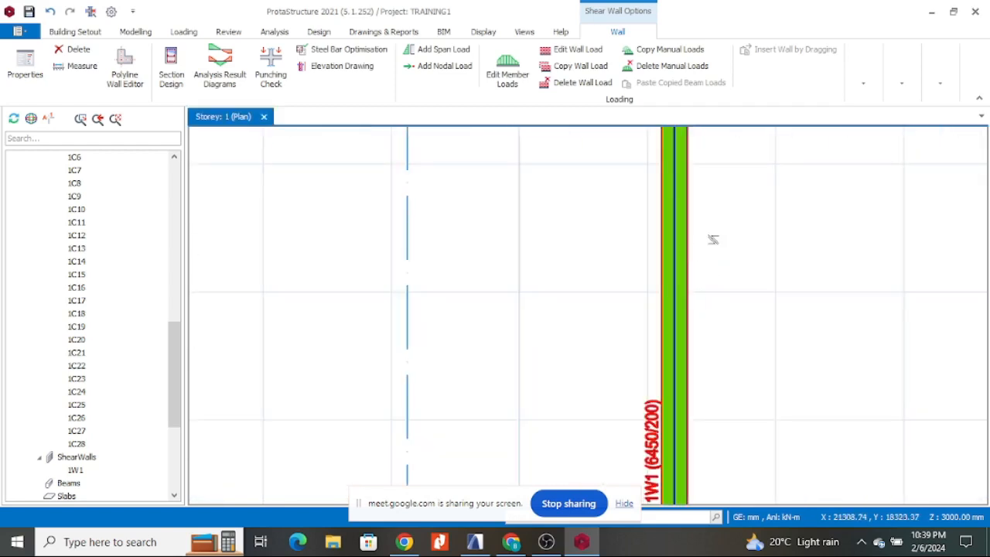
key("Delete")
scroll(584, 218, "down", 5)
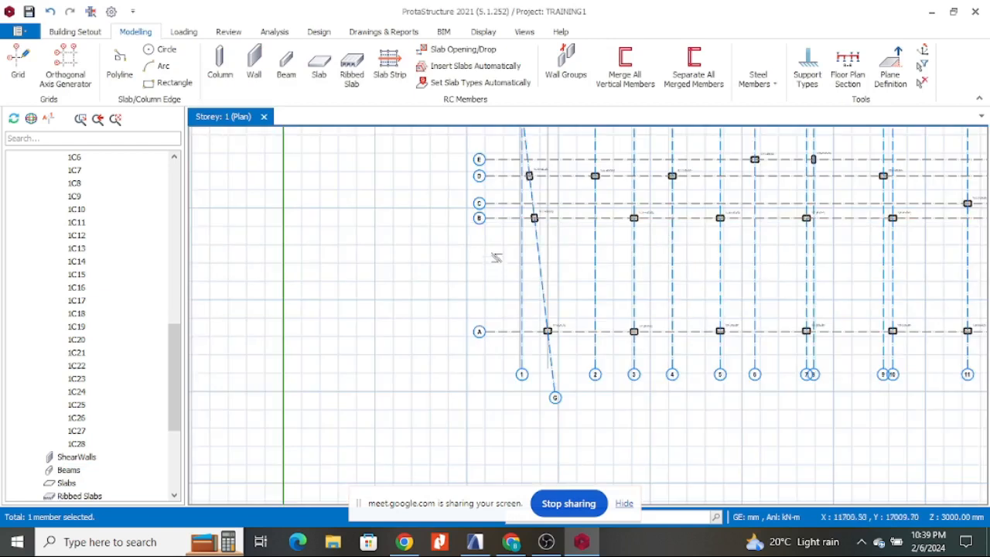
- Start a beam with a concrete section named 600MM X200MM, setting H to 600 mm and B to 200 mm
left_click(288, 68)
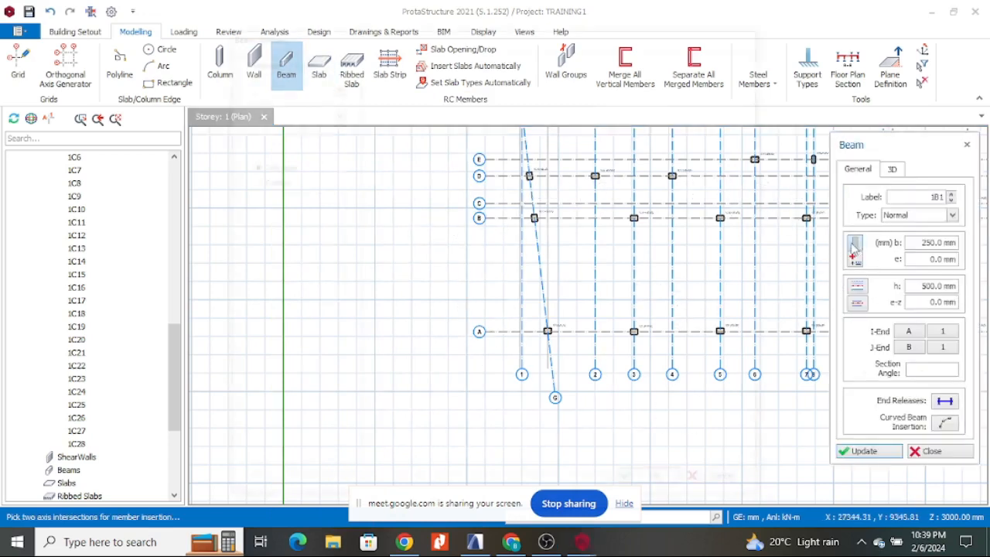
left_click(855, 244)
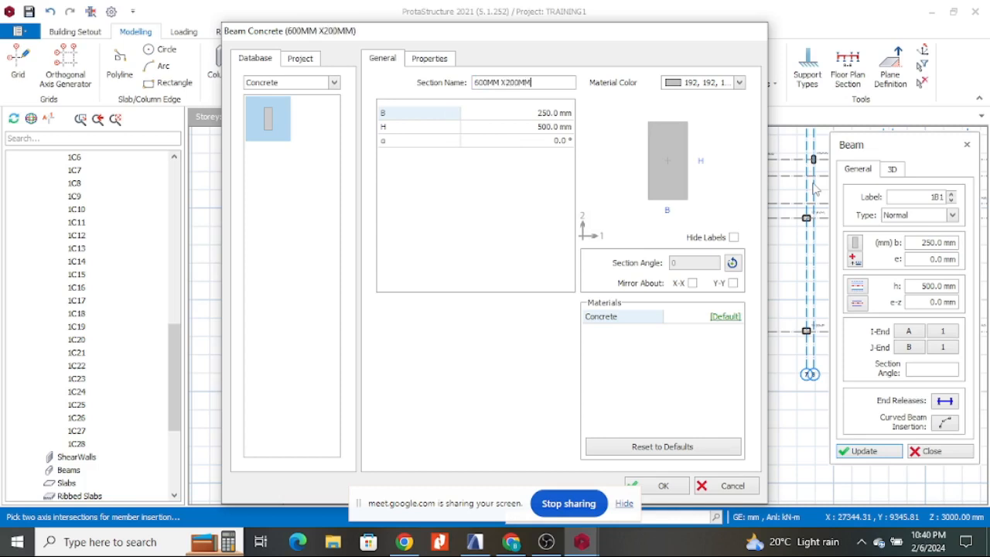
left_click(534, 126)
type("600")
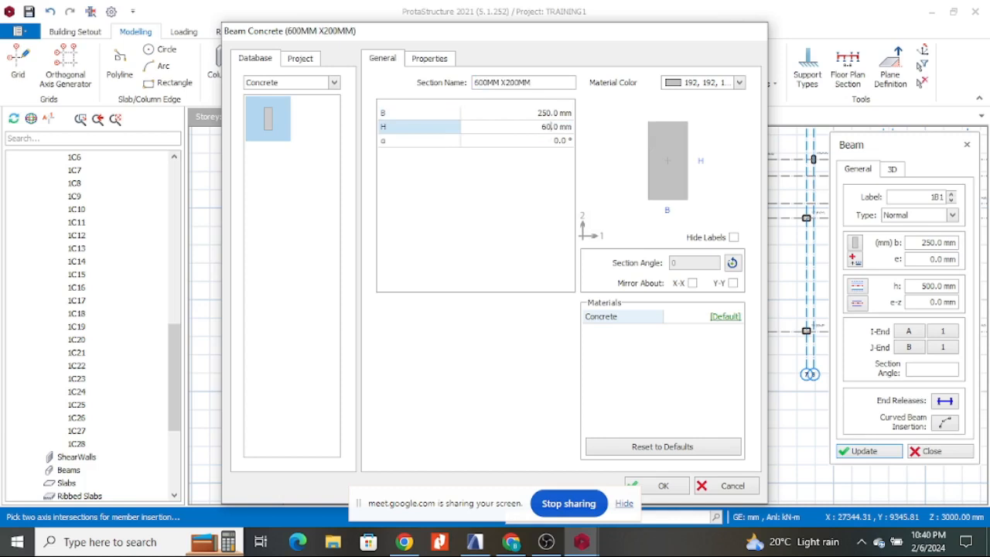
left_click(519, 113)
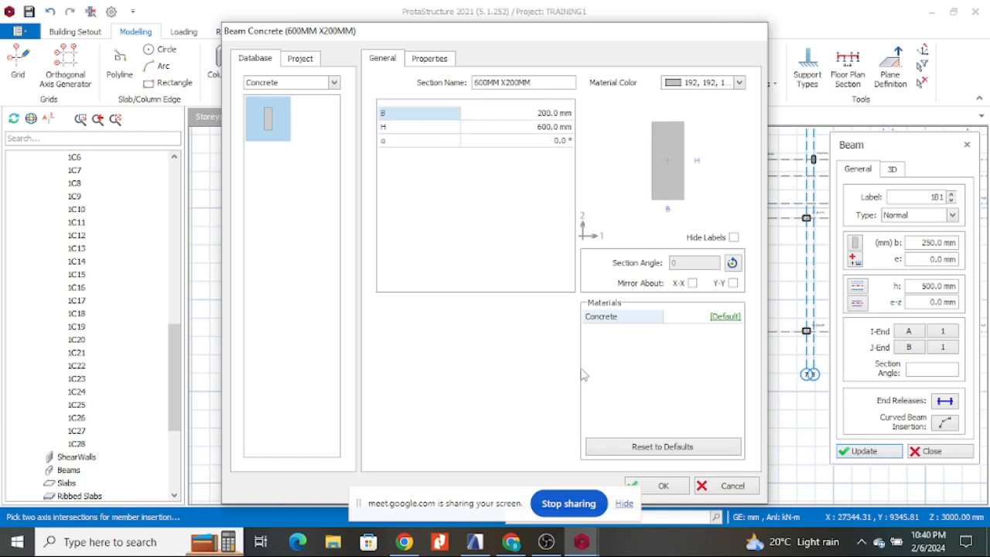
left_click(663, 486)
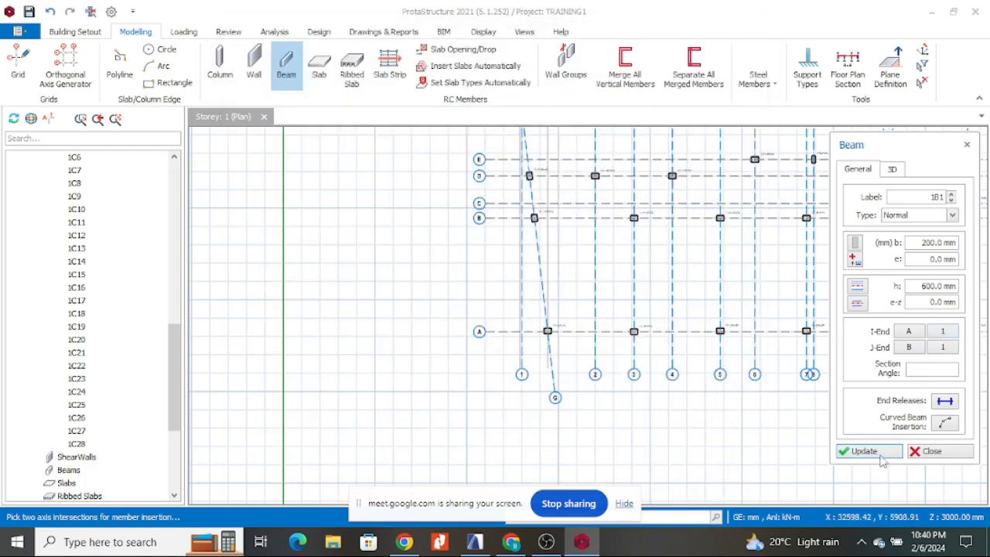
- Draw the beams along axis A from the column on axis 17 to the column on inclined axis G
scroll(616, 320, "down", 5)
scroll(664, 323, "up", 2)
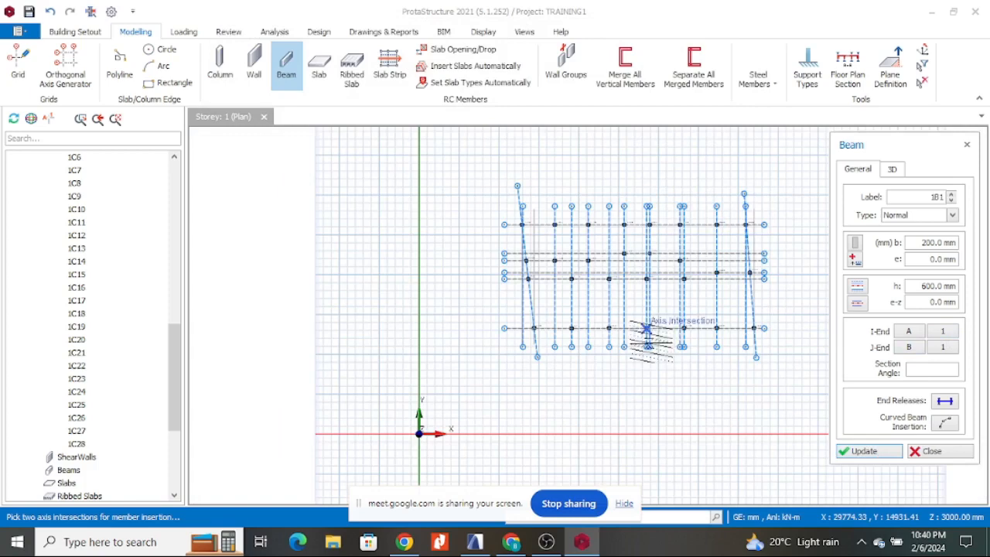
scroll(576, 359, "up", 4)
scroll(513, 283, "down", 4)
scroll(619, 255, "up", 6)
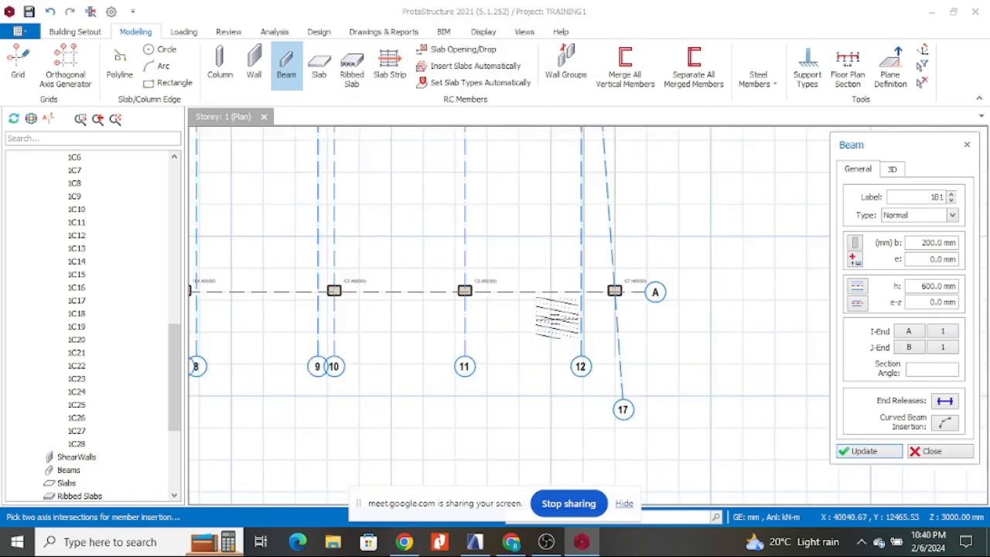
scroll(628, 255, "down", 6)
scroll(458, 218, "up", 2)
scroll(402, 228, "up", 4)
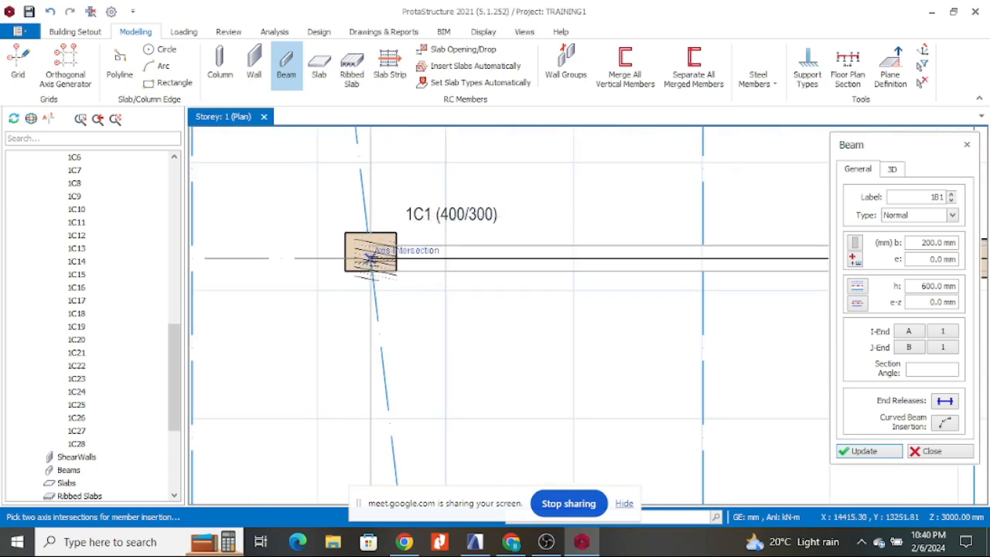
left_click(450, 343)
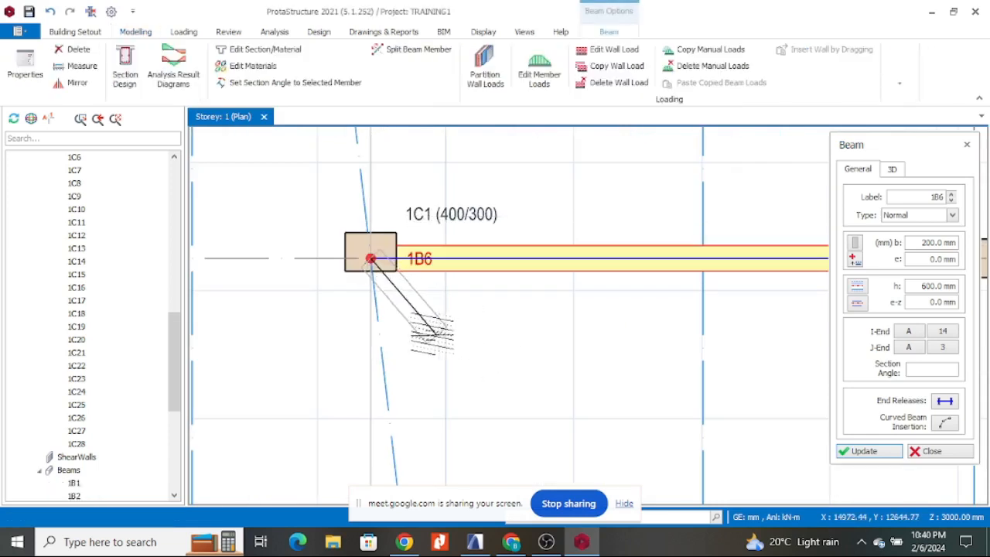
- Examine the beams along axis A and their connections to the columns between axes G and 17
scroll(307, 293, "down", 6)
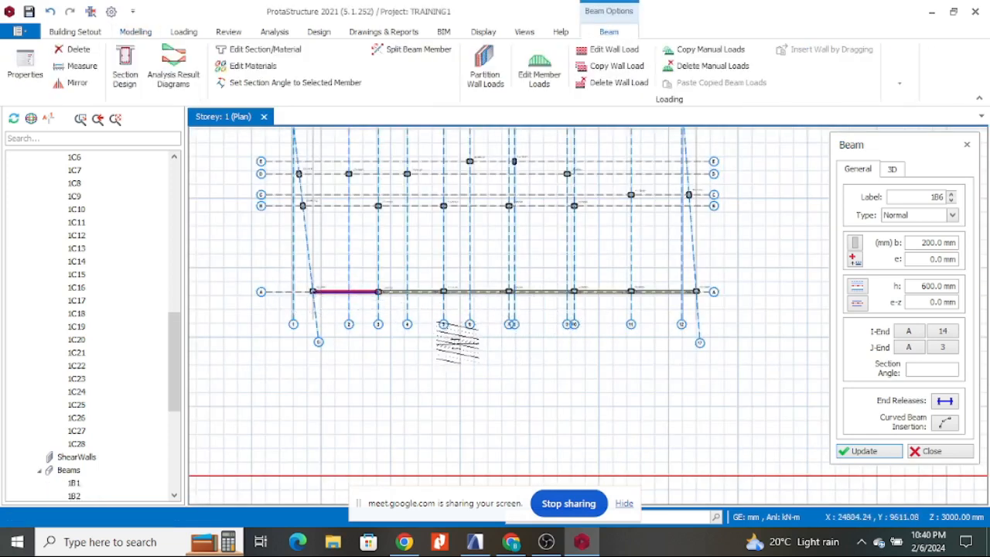
scroll(472, 325, "up", 3)
scroll(616, 342, "down", 3)
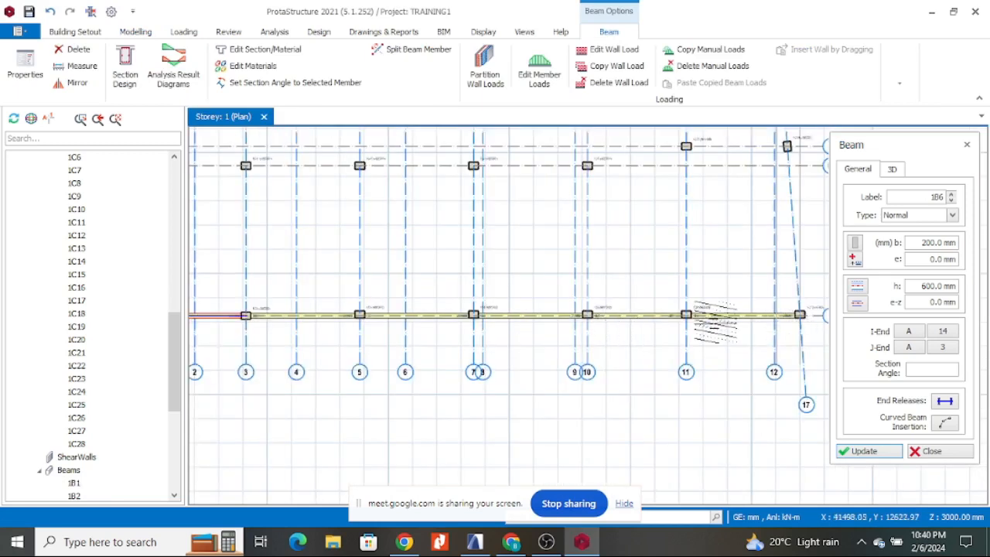
scroll(708, 316, "down", 3)
scroll(526, 312, "up", 6)
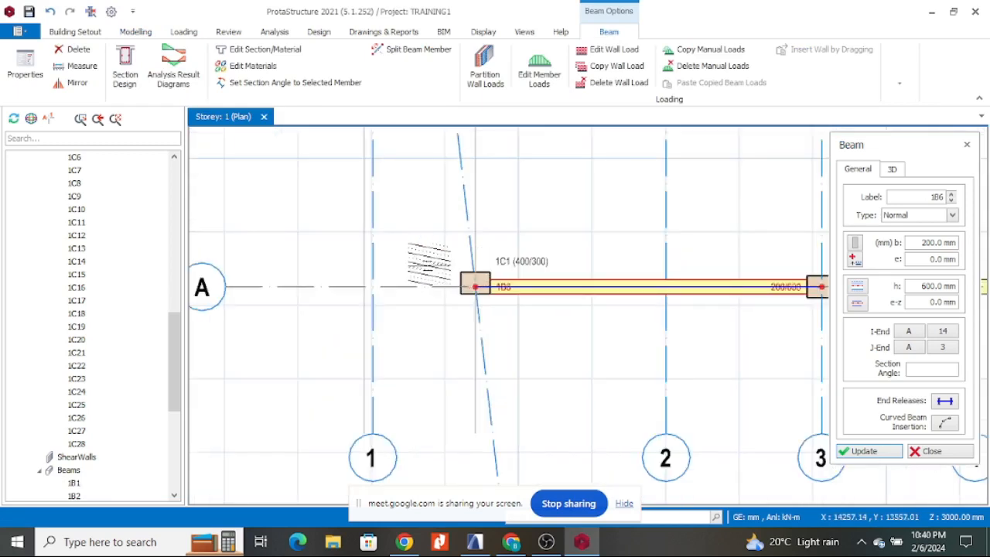
scroll(464, 283, "down", 3)
scroll(569, 310, "down", 3)
scroll(642, 256, "up", 6)
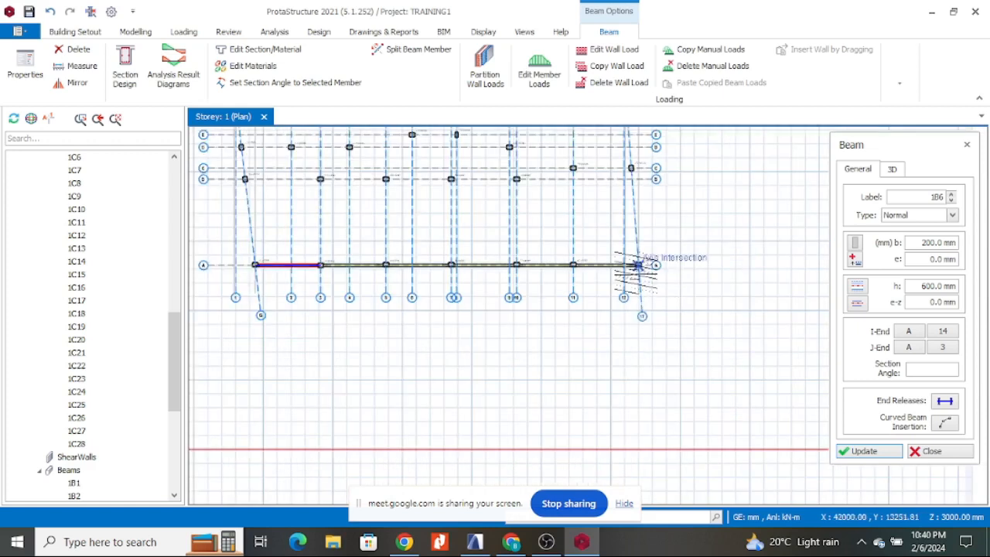
scroll(642, 271, "down", 3)
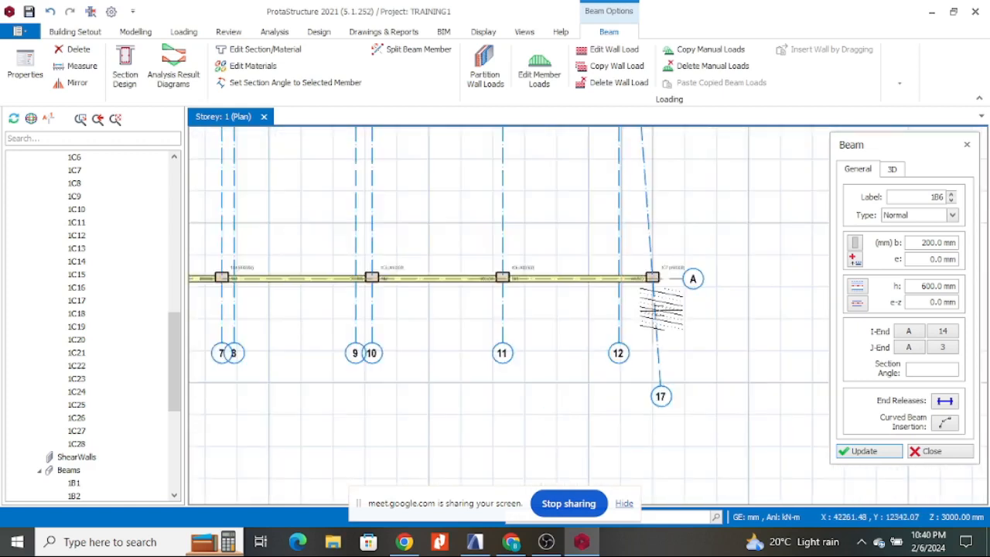
scroll(652, 290, "up", 1)
scroll(652, 291, "up", 2)
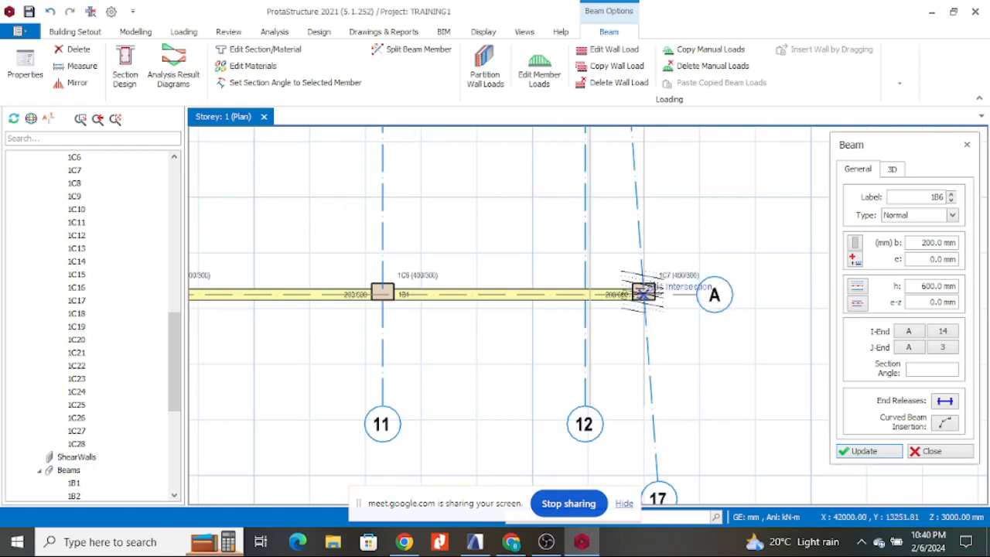
scroll(696, 255, "down", 5)
scroll(573, 303, "up", 5)
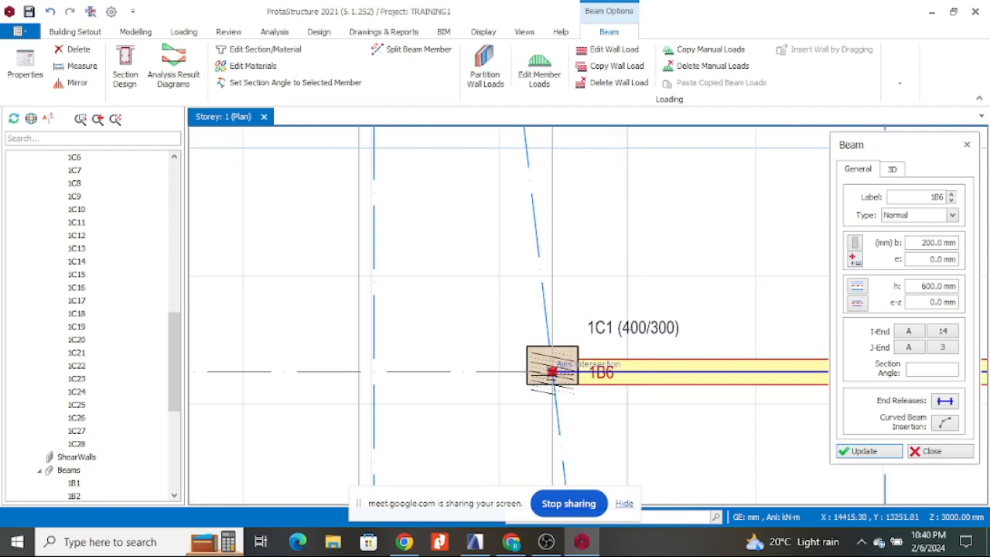
scroll(551, 372, "down", 5)
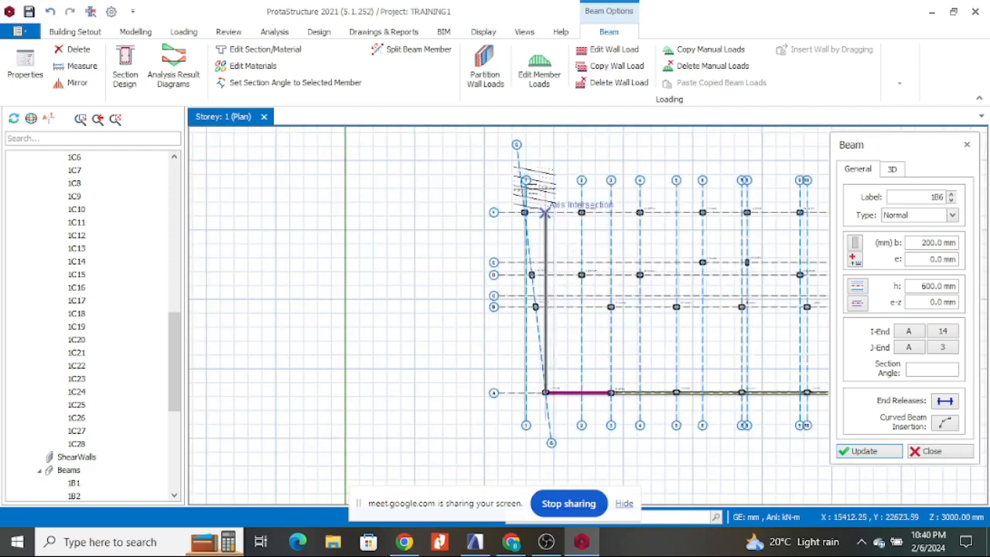
scroll(545, 211, "up", 5)
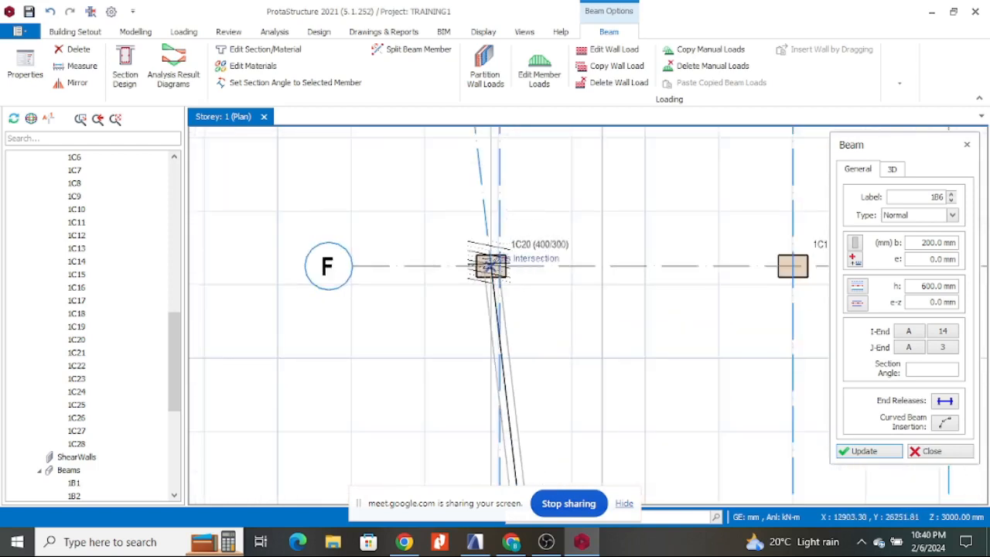
scroll(475, 304, "down", 3)
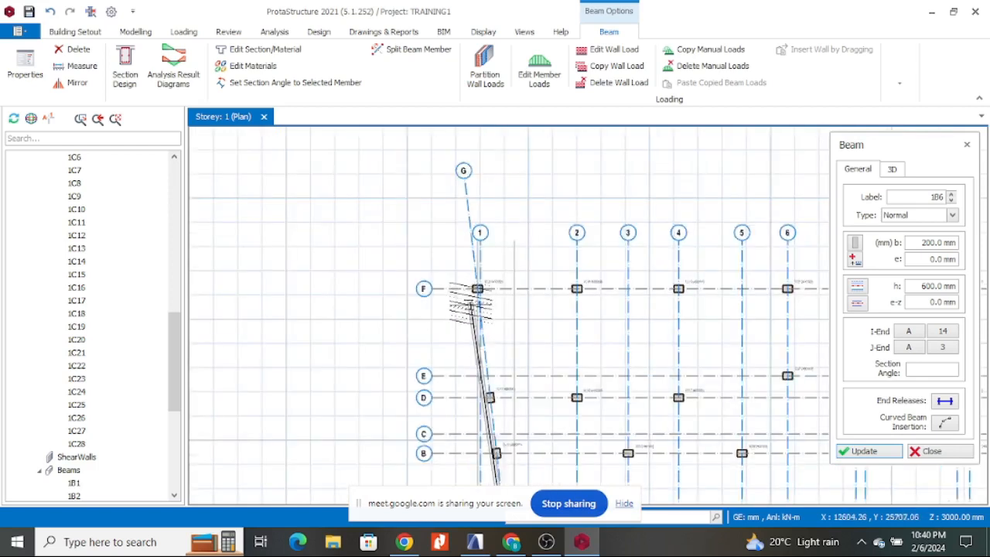
key("Escape")
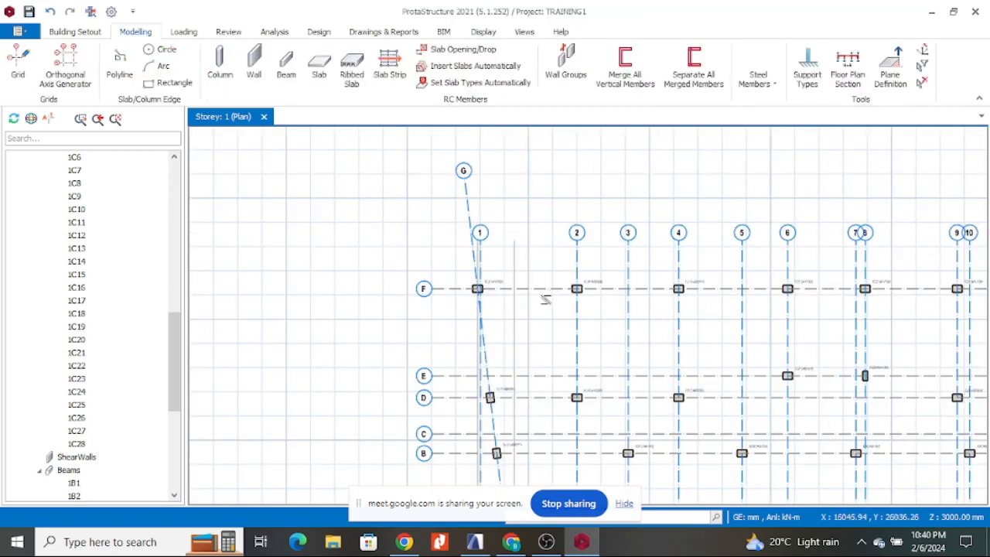
- Switch to ARCHICAD and examine the ground floor plan for the layout beyond the columns on axis F
left_click(475, 541)
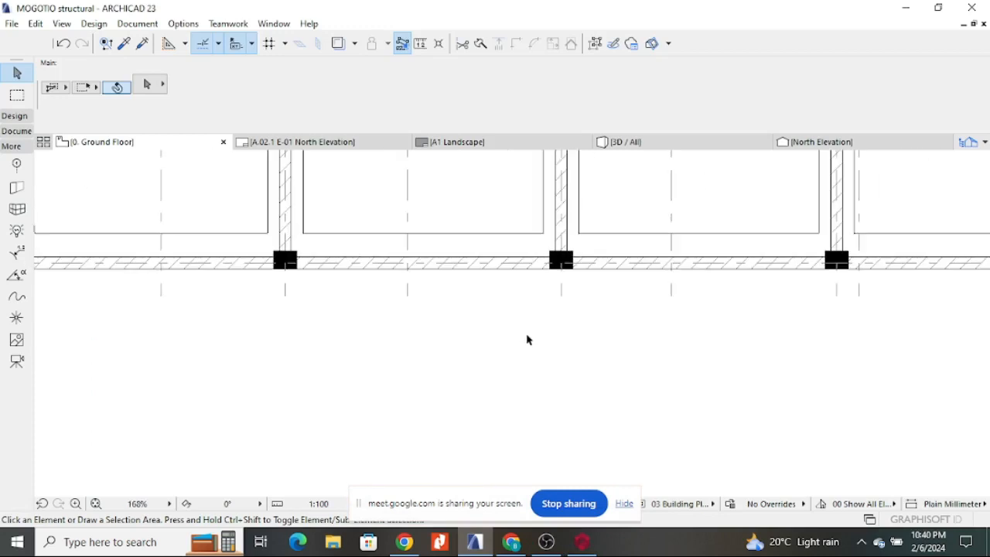
scroll(528, 340, "down", 5)
scroll(409, 312, "up", 4)
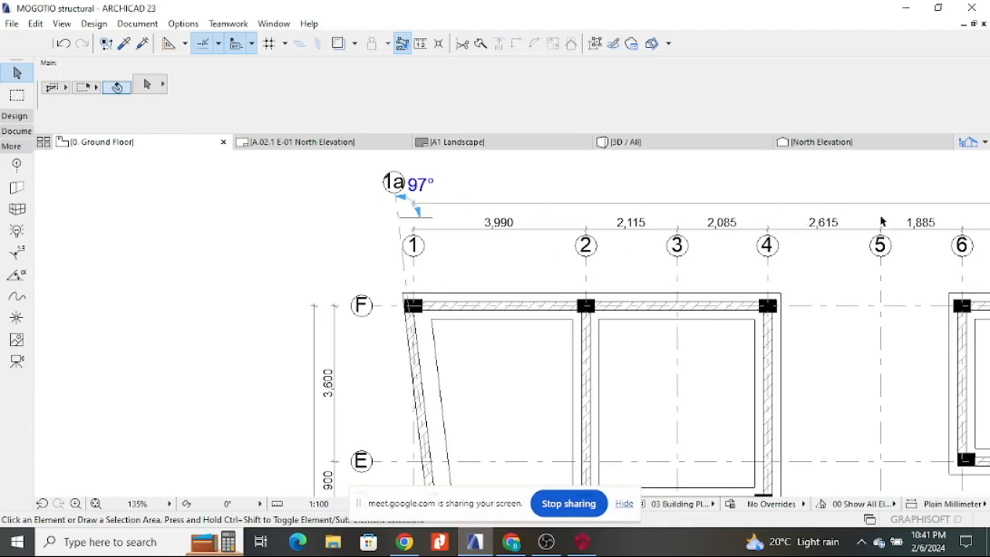
scroll(686, 232, "down", 4)
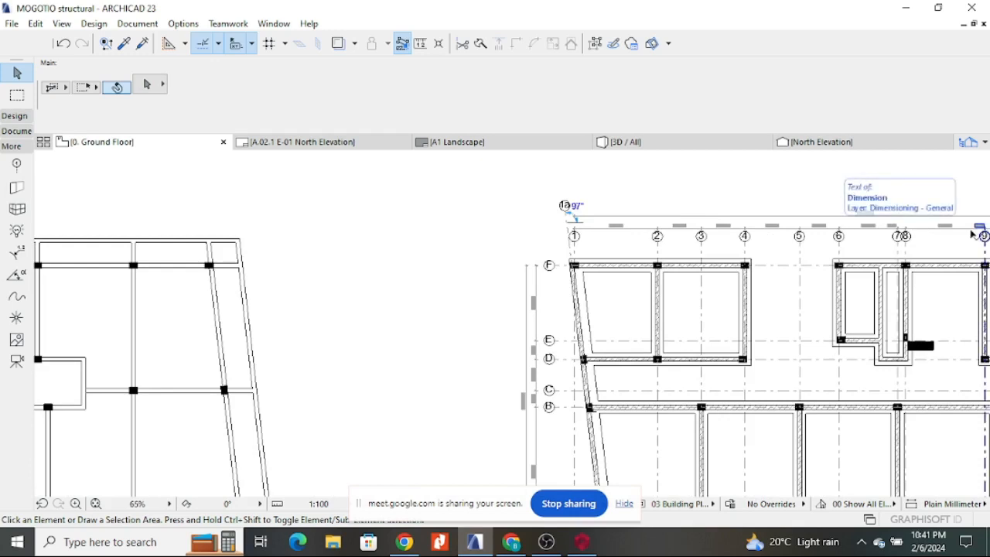
scroll(652, 224, "down", 3)
scroll(167, 224, "up", 5)
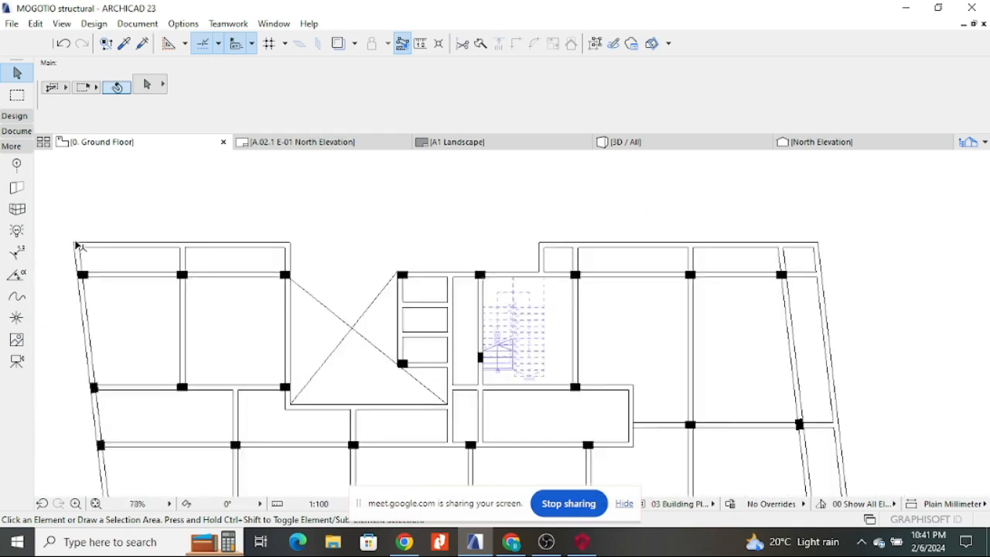
scroll(193, 267, "down", 3)
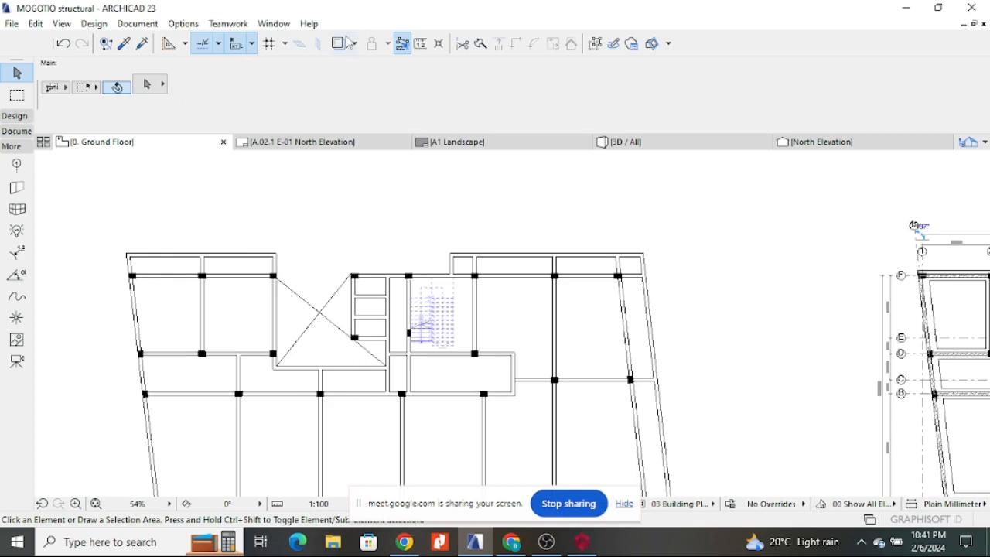
- Measure the distance from the corner of an axis F column to the outer beam line beyond it
left_click(420, 44)
scroll(317, 269, "up", 10)
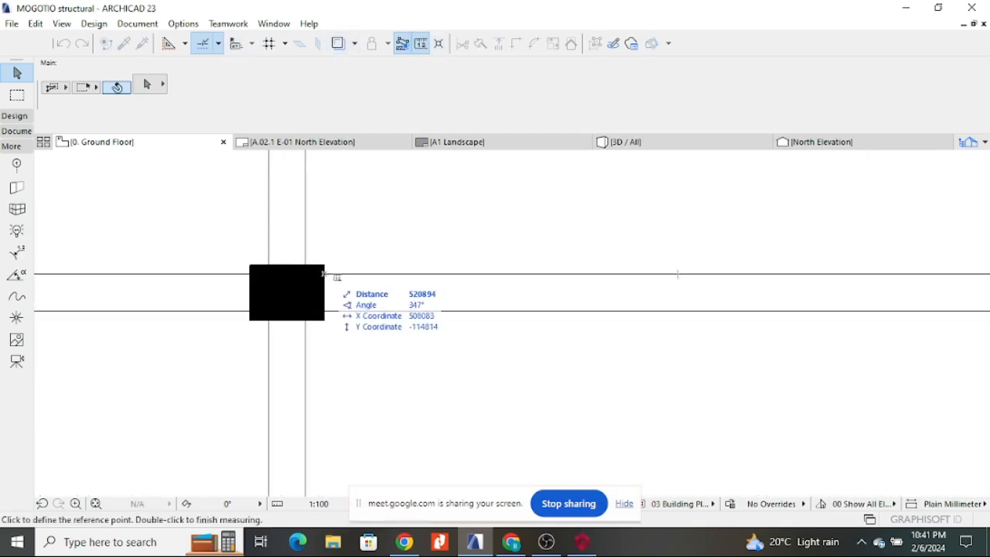
scroll(320, 303, "down", 1)
scroll(320, 302, "down", 2)
scroll(307, 347, "up", 1)
left_click(307, 348)
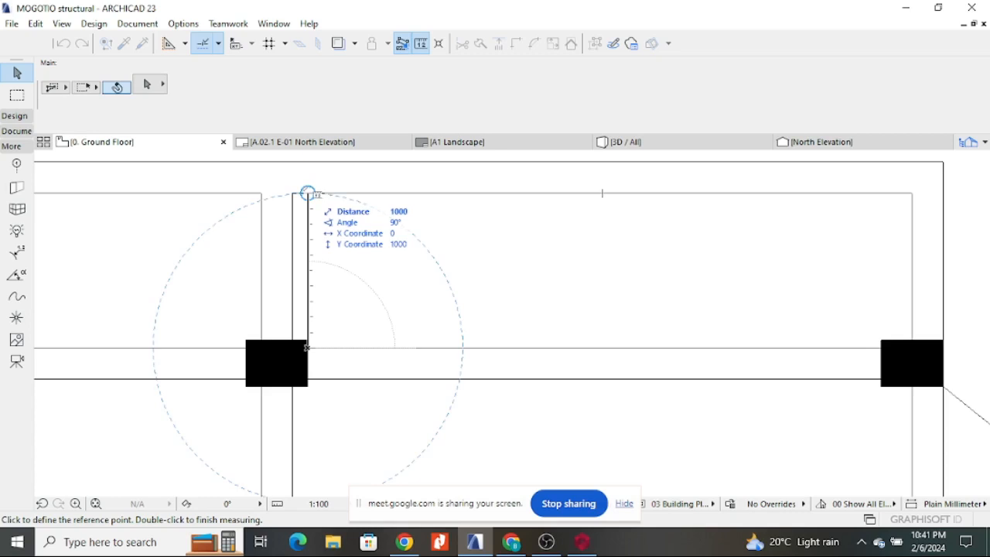
key("Escape")
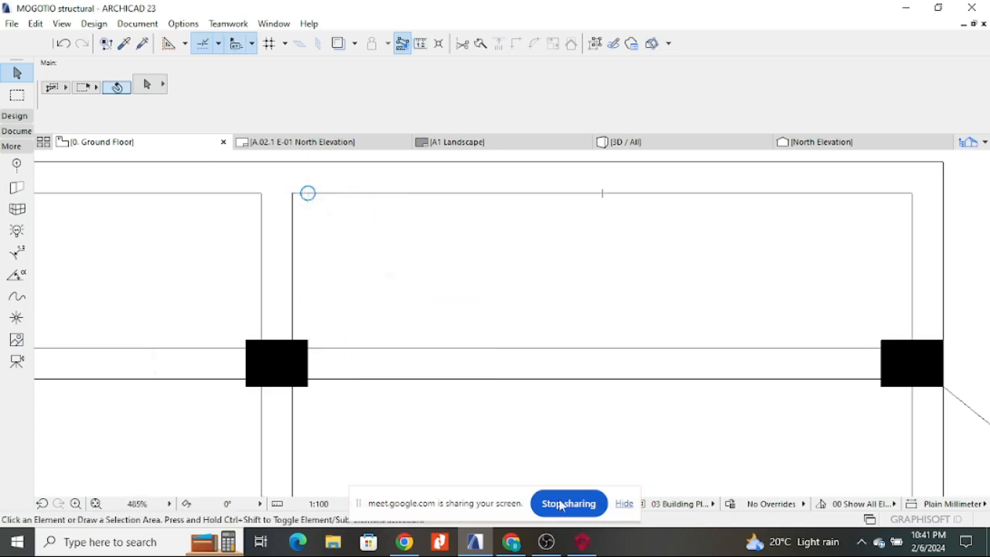
- Switch to ProtaStructure and offset axis F by 1200 mm towards the outer beam line
left_click(581, 541)
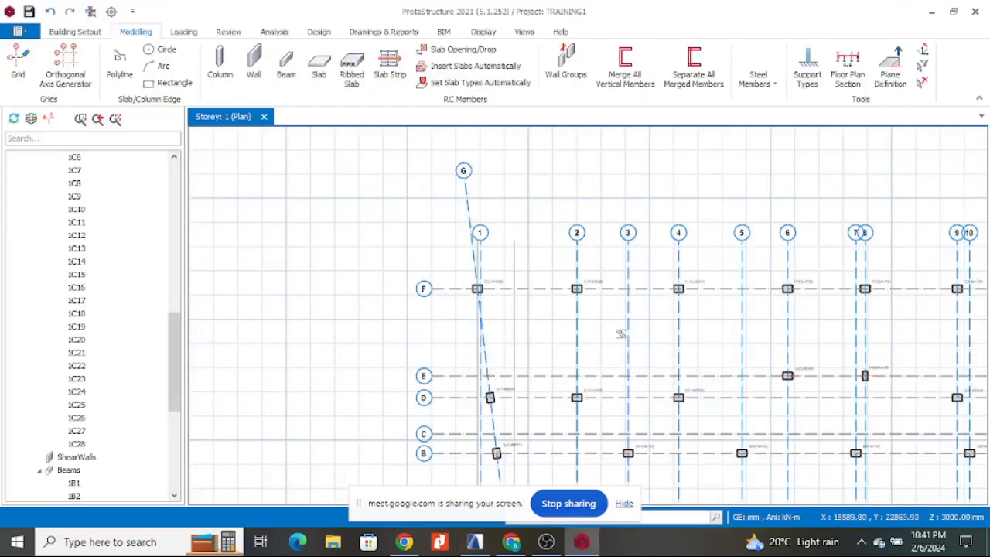
right_click(610, 287)
left_click(651, 82)
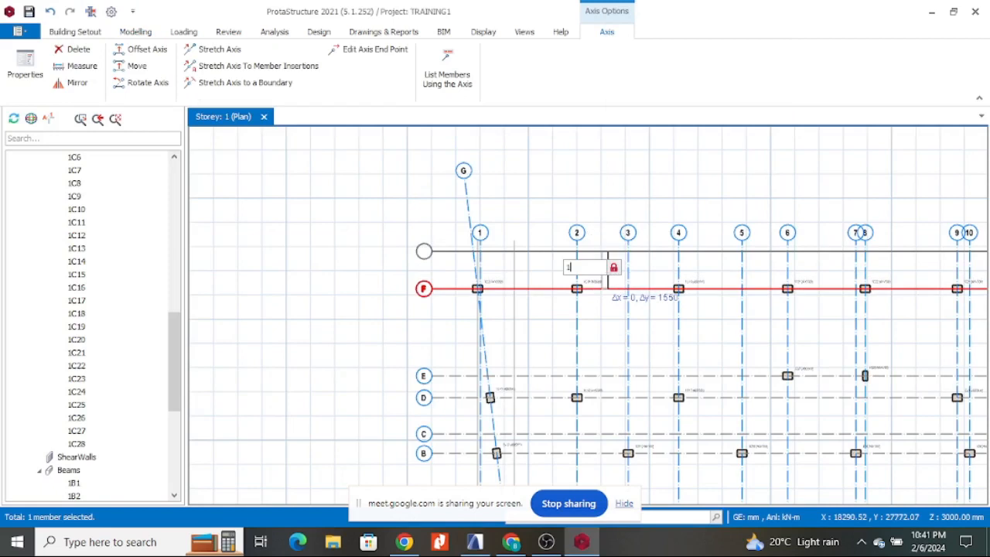
type("1200")
key("Return")
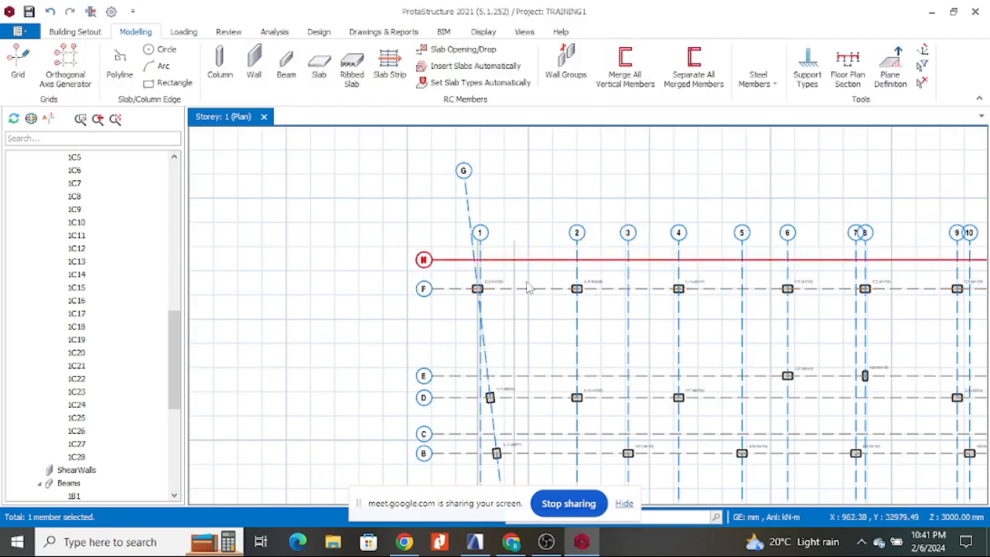
- Turn off the Visibility Code of the new axis beyond axis F to hide its label bubbles
scroll(481, 276, "up", 2)
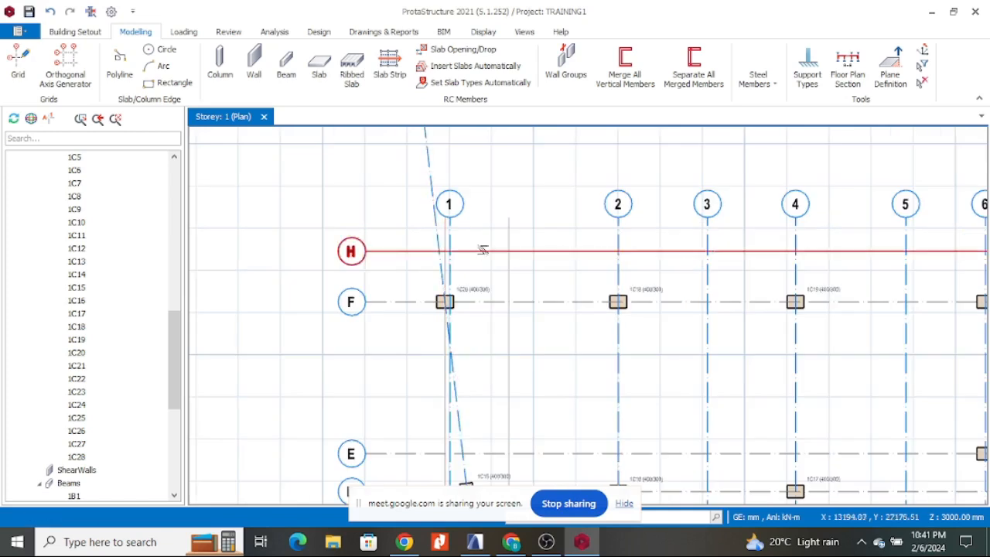
right_click(398, 251)
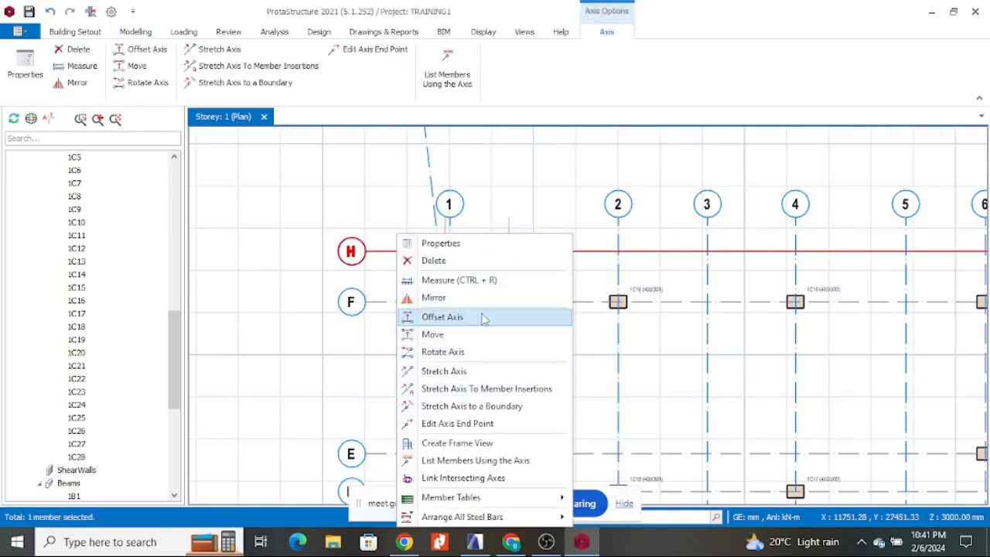
left_click(439, 243)
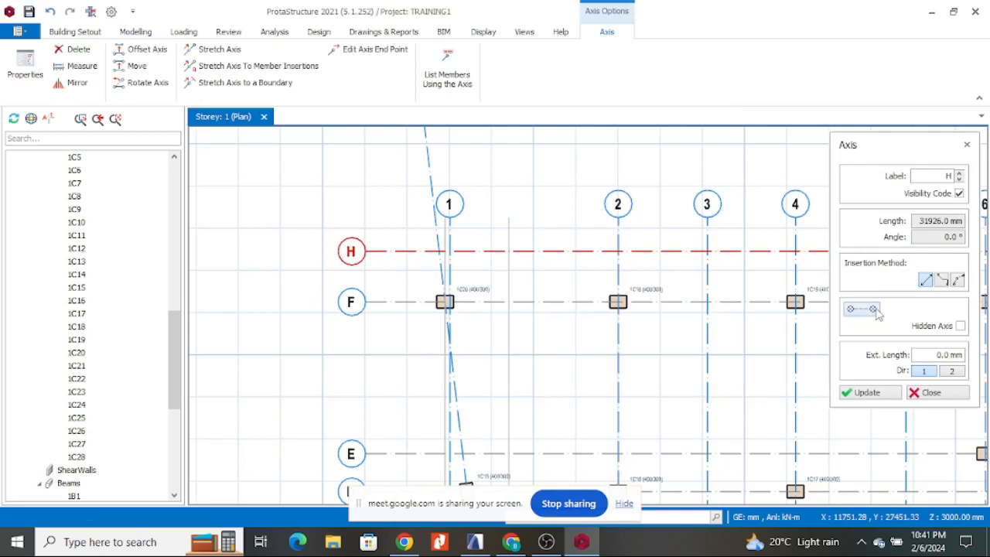
left_click(851, 311)
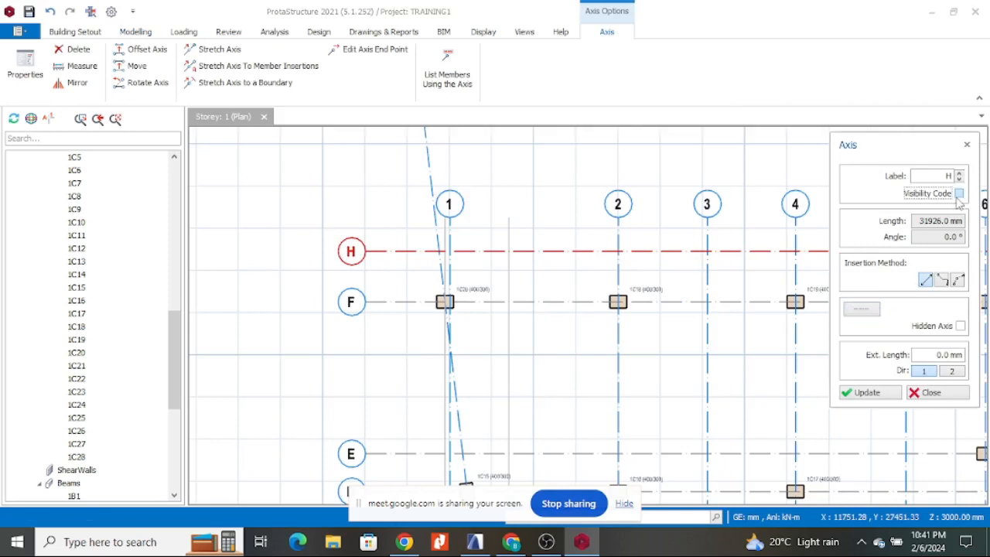
left_click(938, 394)
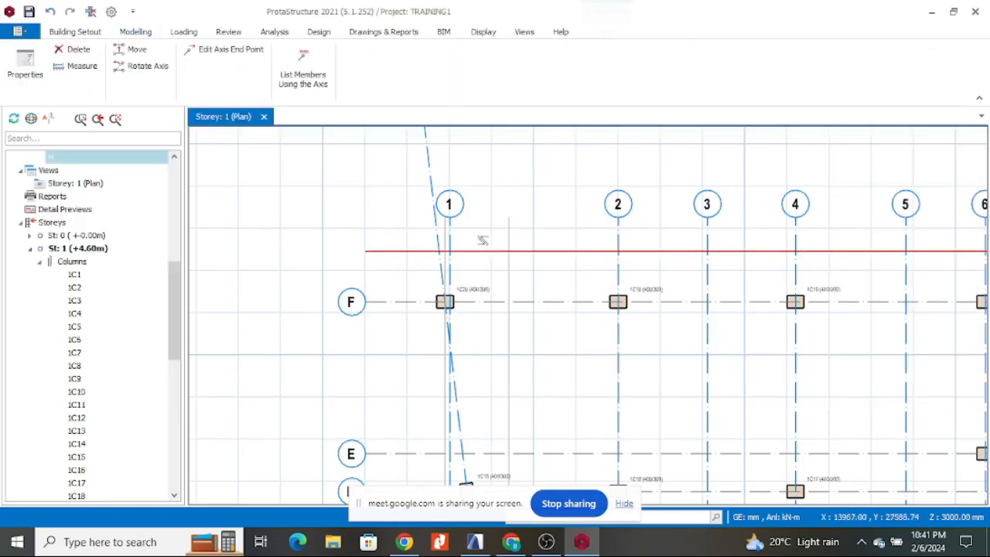
- Draw the 200 x 600 mm beams along inclined axis G from the column on axis A to the new axis beyond axis F
scroll(495, 236, "down", 3)
scroll(544, 325, "up", 6)
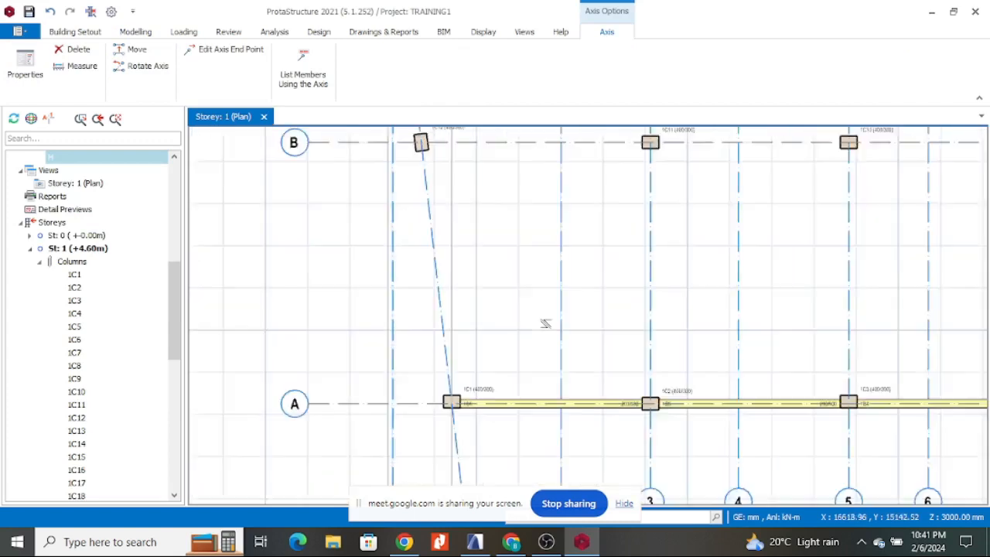
left_click(542, 346)
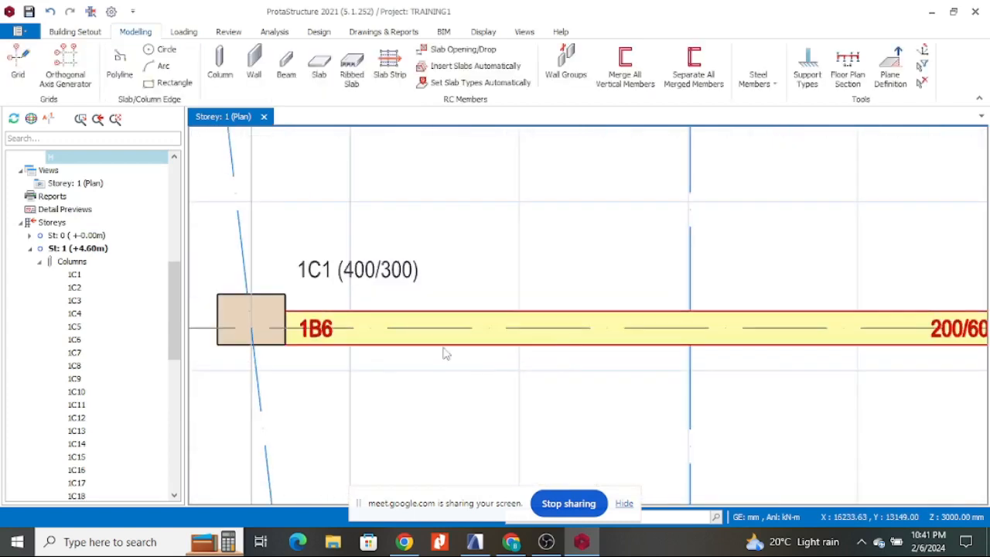
scroll(262, 332, "down", 6)
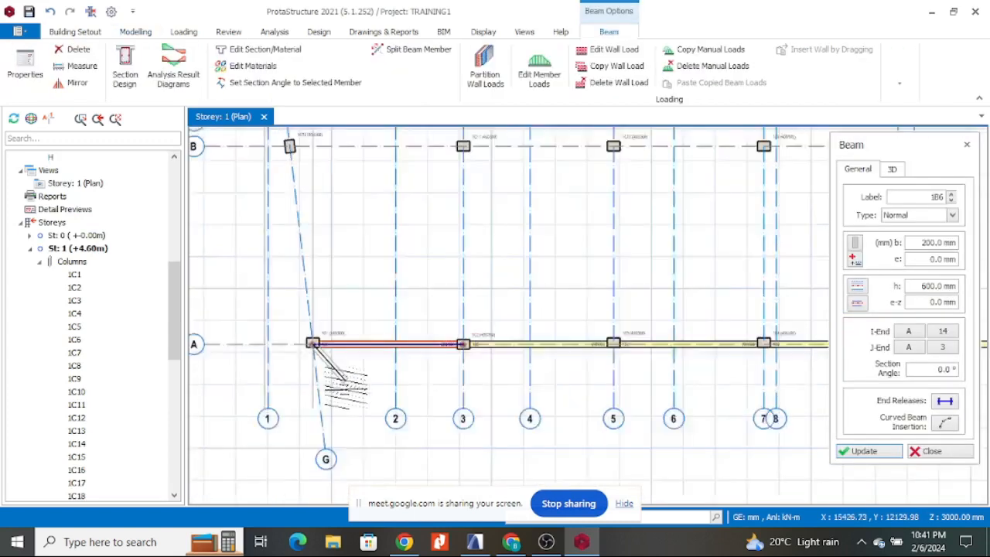
scroll(302, 298, "up", 3)
scroll(300, 294, "up", 3)
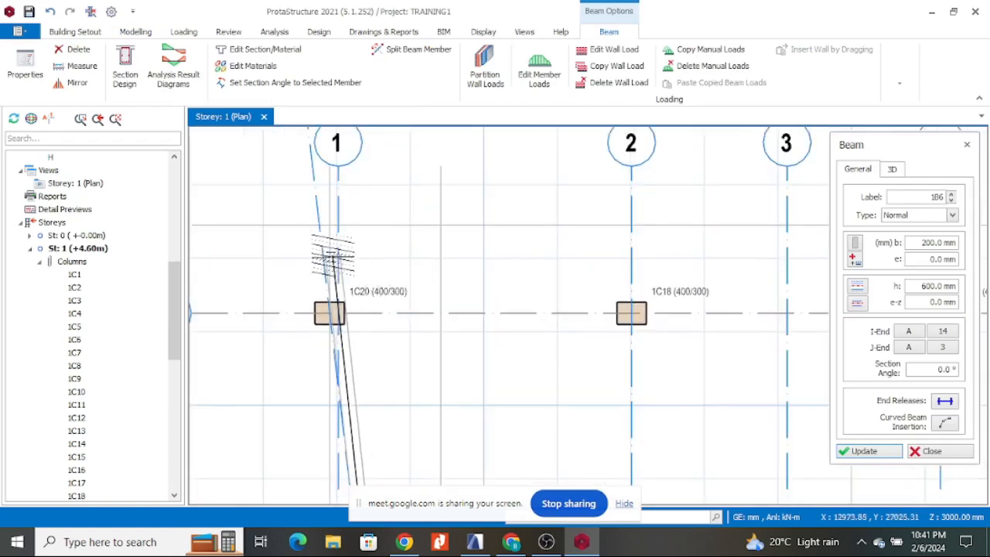
scroll(321, 241, "up", 1)
scroll(321, 241, "up", 1)
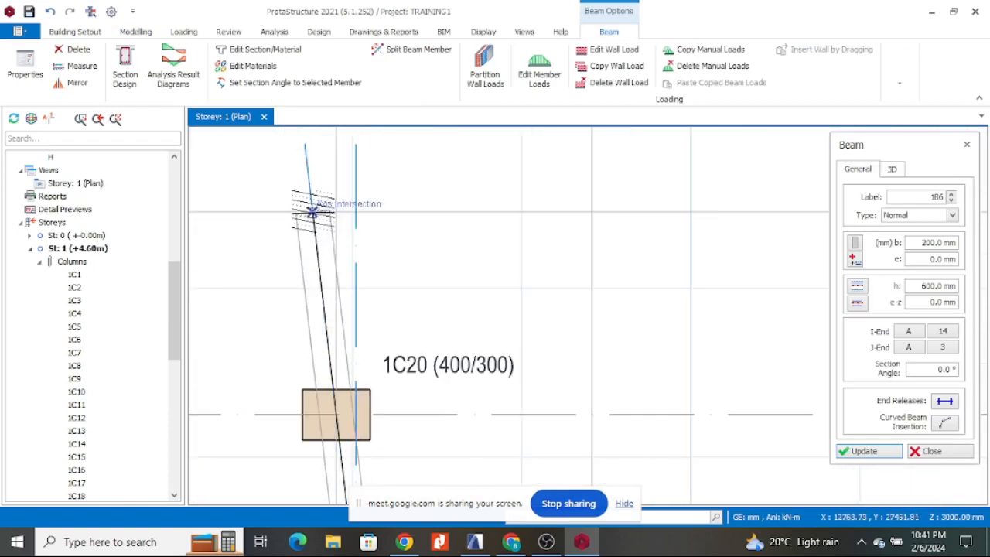
left_click(323, 234)
scroll(505, 246, "down", 3)
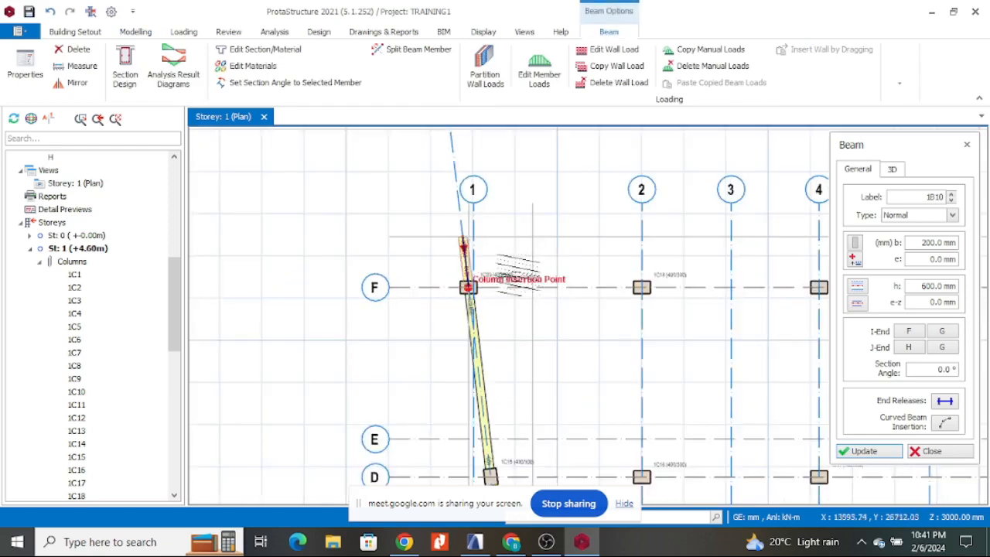
- Shift the column at axes F and G to the right until its left edge meets the outer edge of the inclined beam
scroll(472, 288, "up", 4)
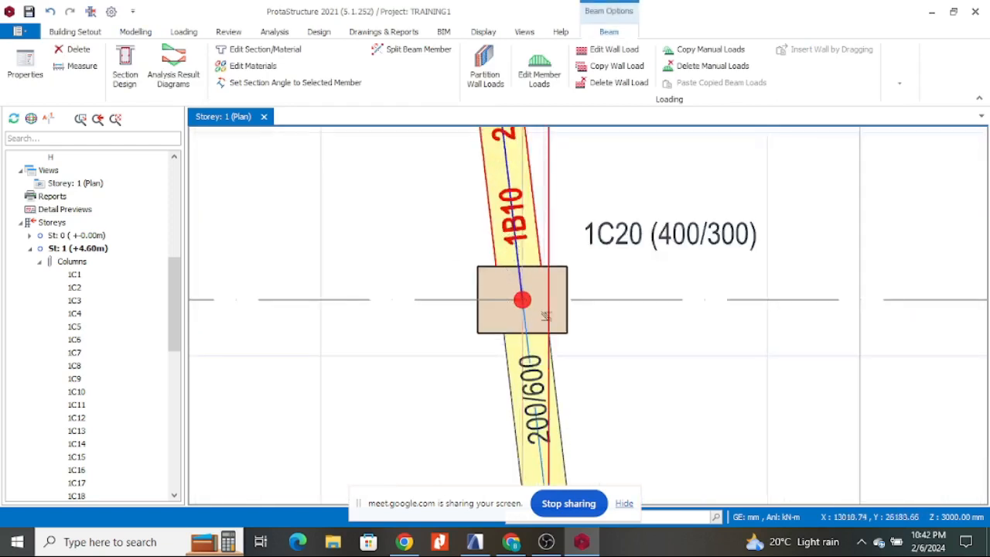
scroll(498, 273, "down", 4)
scroll(444, 272, "up", 4)
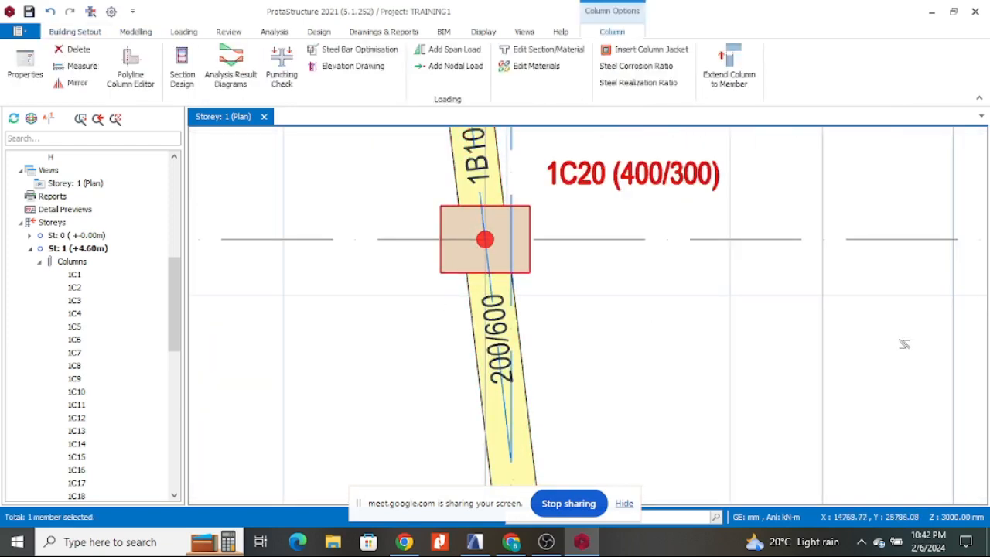
key("Right")
key("Right")
key("Right")
key("Right")
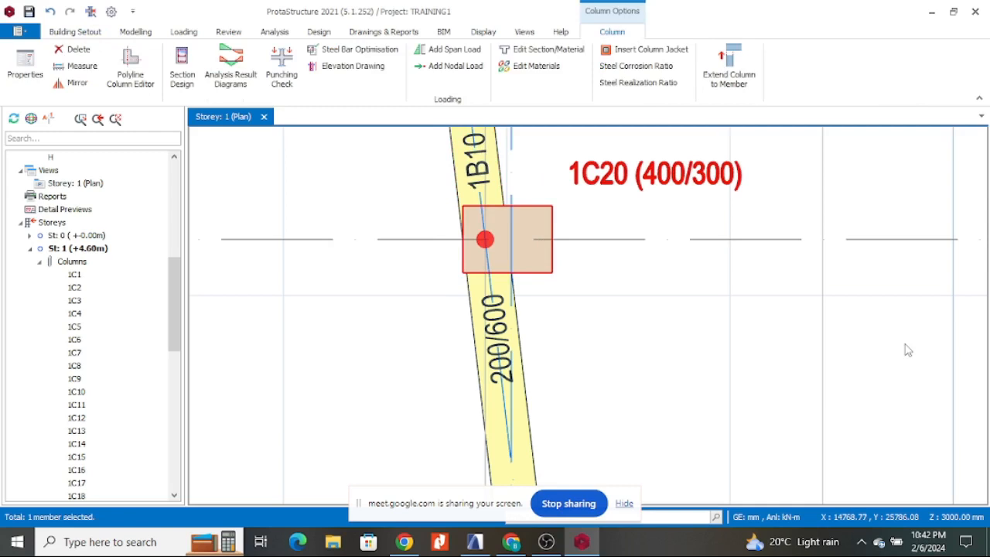
- Shift the column at axes D and G to the right to align its outer side with the inclined beam
scroll(754, 319, "down", 4)
scroll(533, 347, "up", 4)
left_click(549, 286)
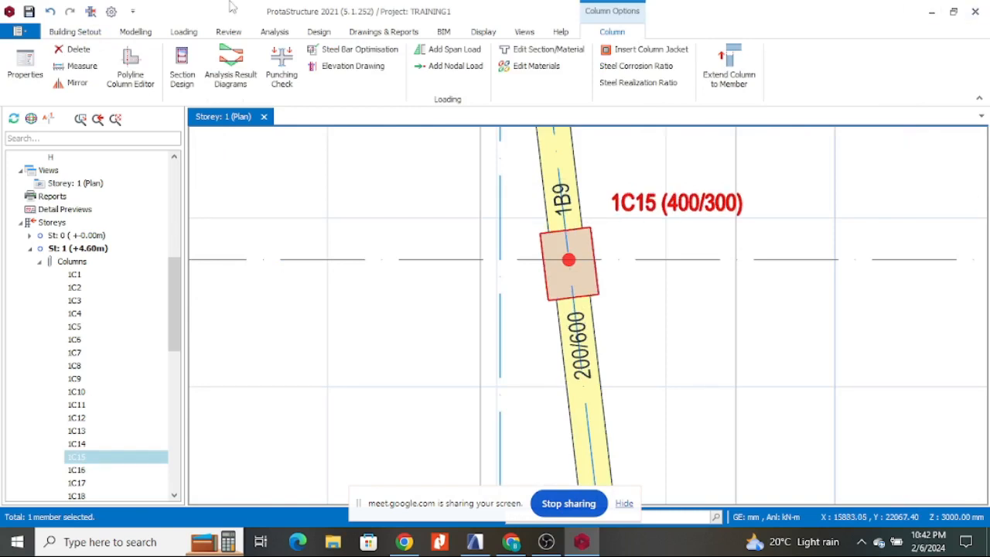
left_click(49, 13)
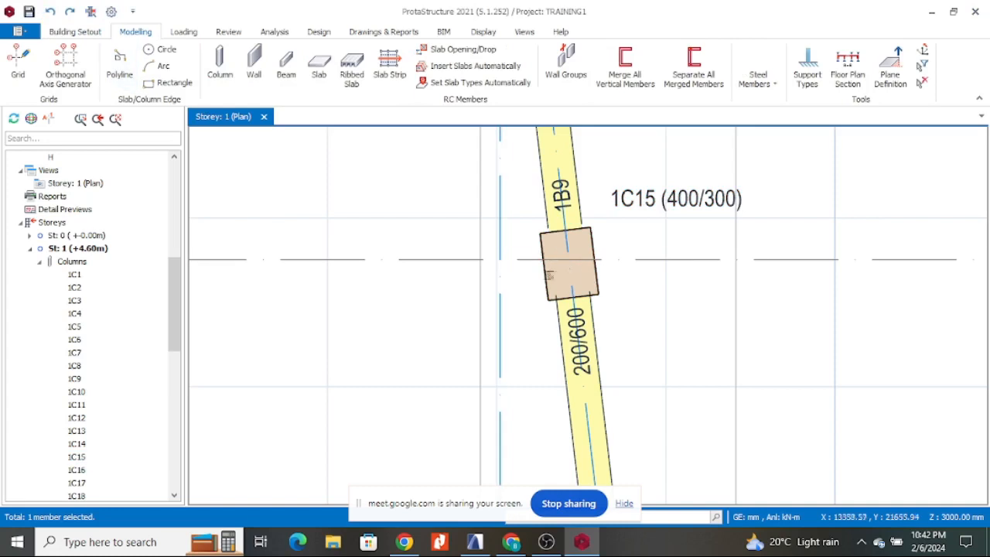
left_click(539, 280)
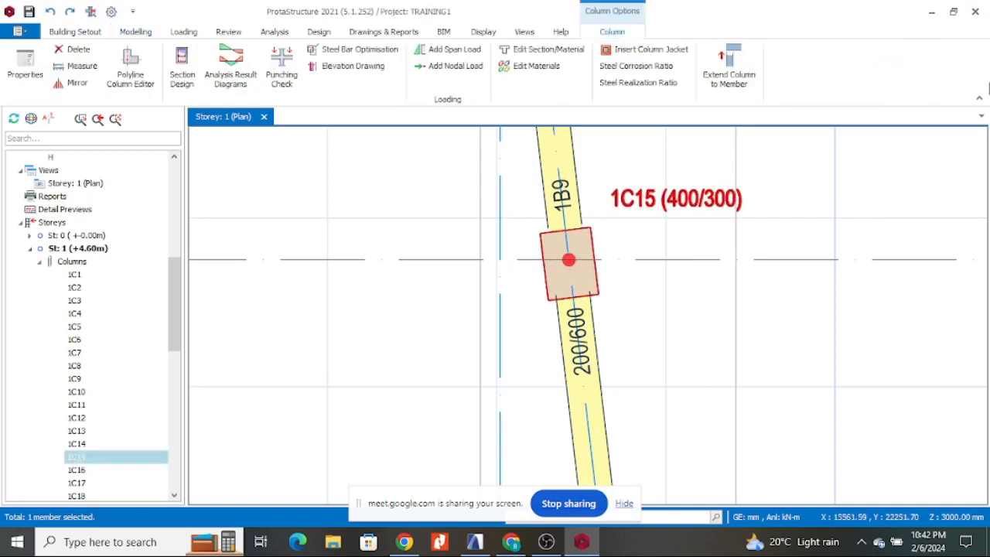
key("Right")
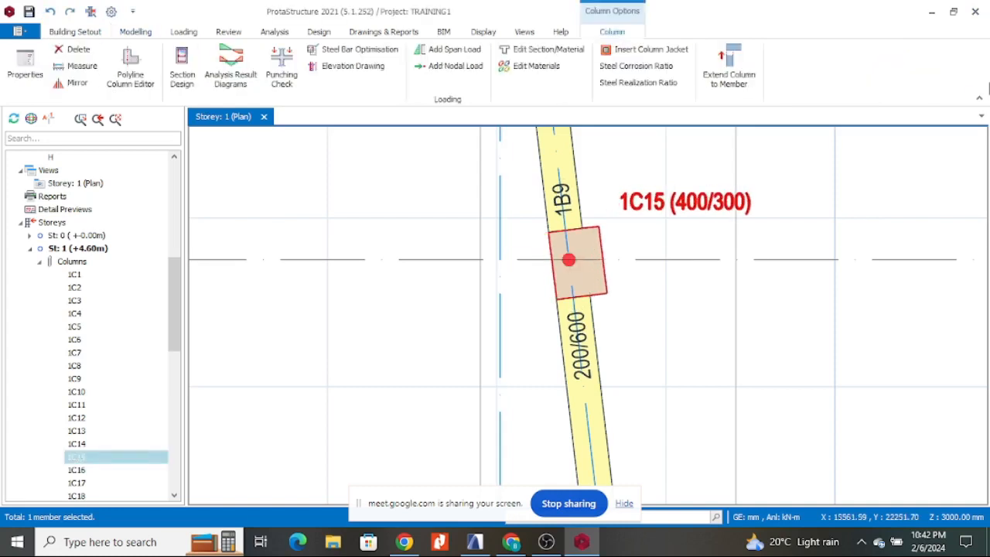
- Shift the column at axes B and G to the right until its outer side is flush with the inclined beam
scroll(768, 229, "down", 3)
scroll(542, 248, "up", 5)
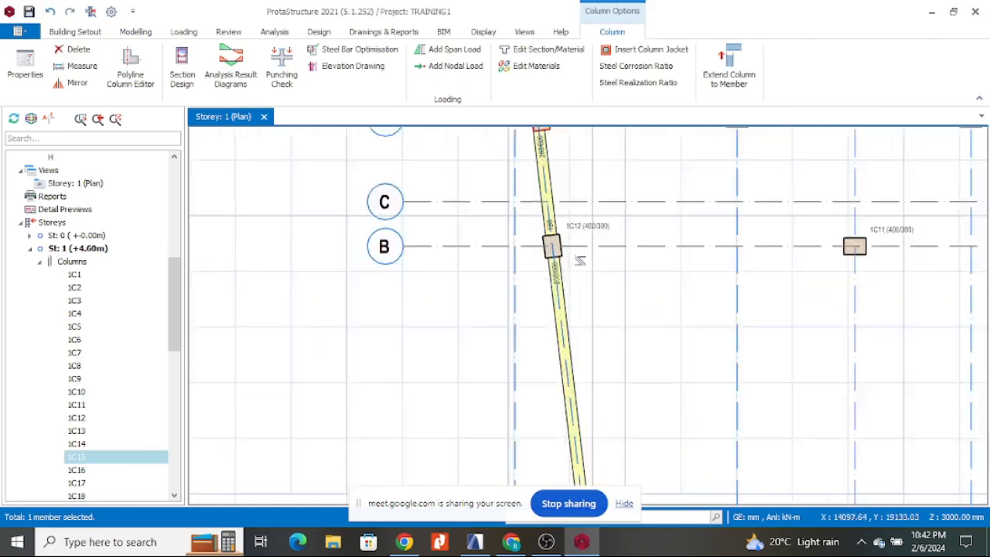
left_click(424, 232)
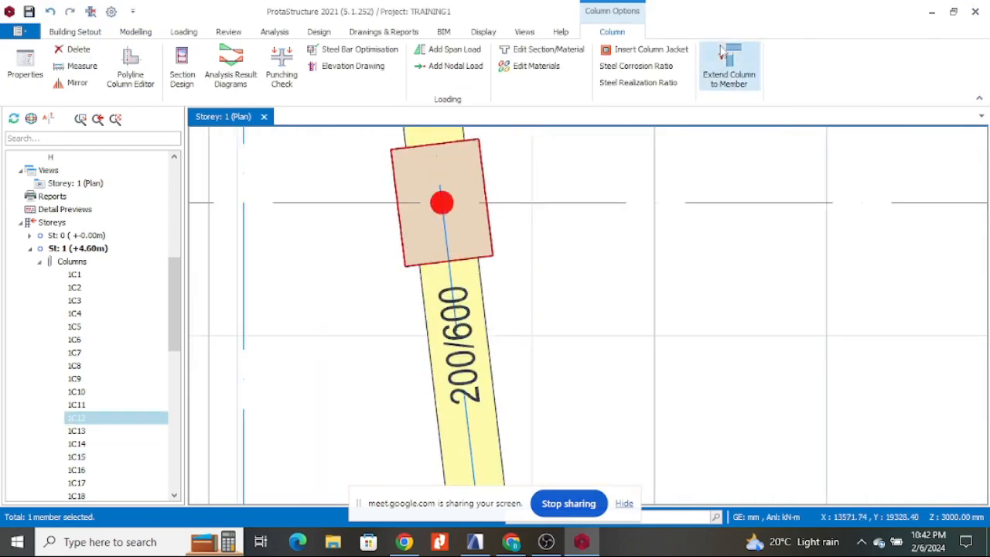
left_click(721, 51)
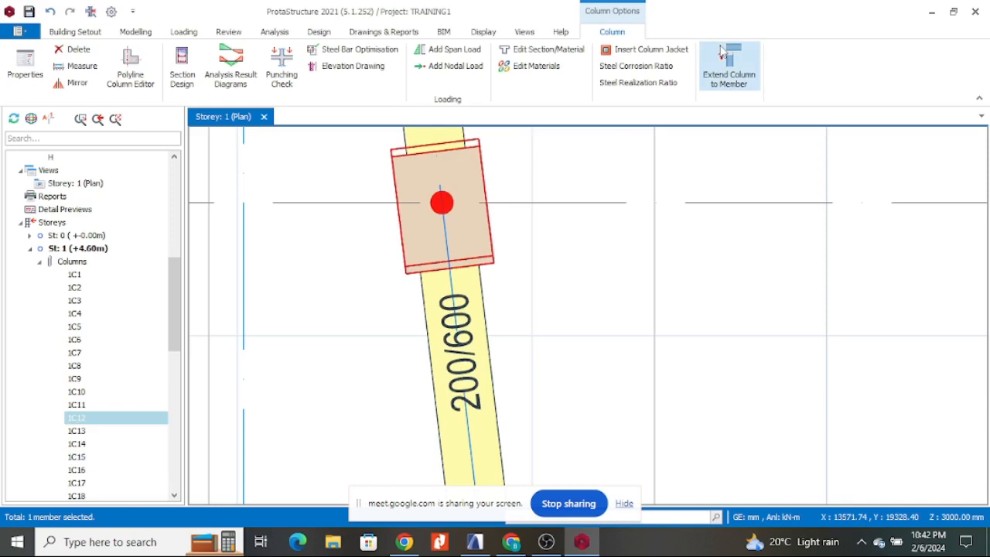
key("ctrl+Right")
key("ctrl+Right")
key("ctrl+Right")
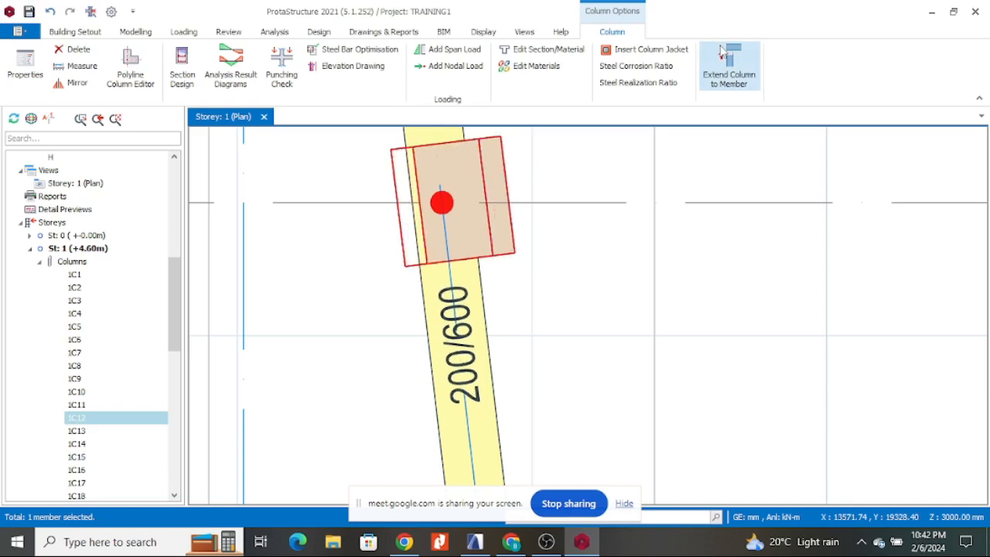
key("ctrl+Left")
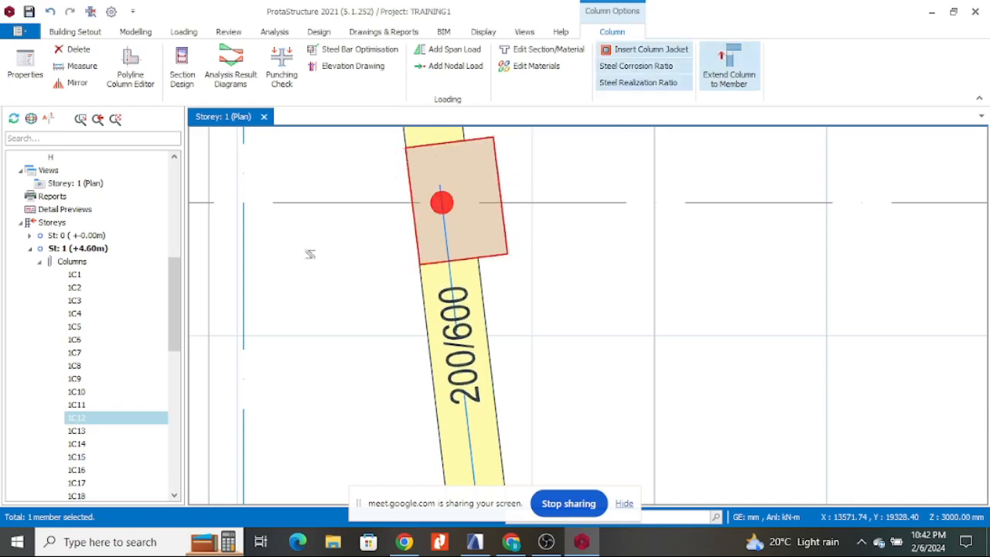
key("Escape")
scroll(423, 253, "down", 9)
scroll(458, 439, "up", 8)
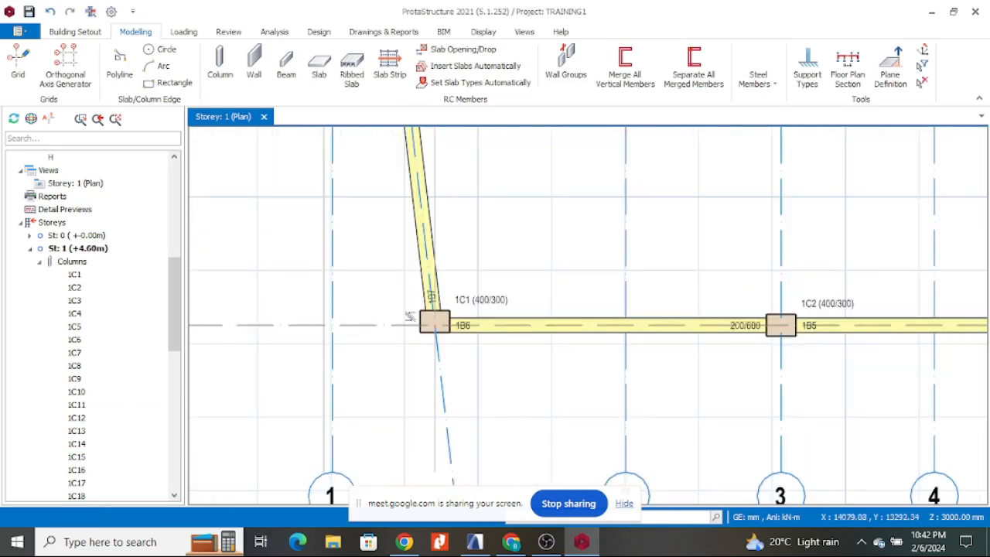
- Shift the column at axes A and G to the right until its left edge meets the outer edge of the inclined beam
left_click(535, 346)
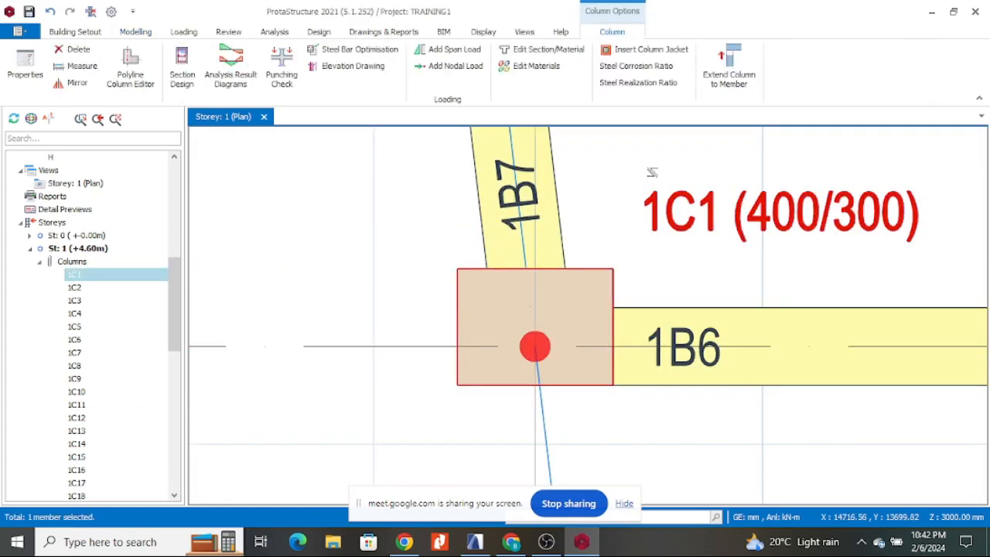
key("Down")
key("Up")
key("Right")
key("Right")
key("Right")
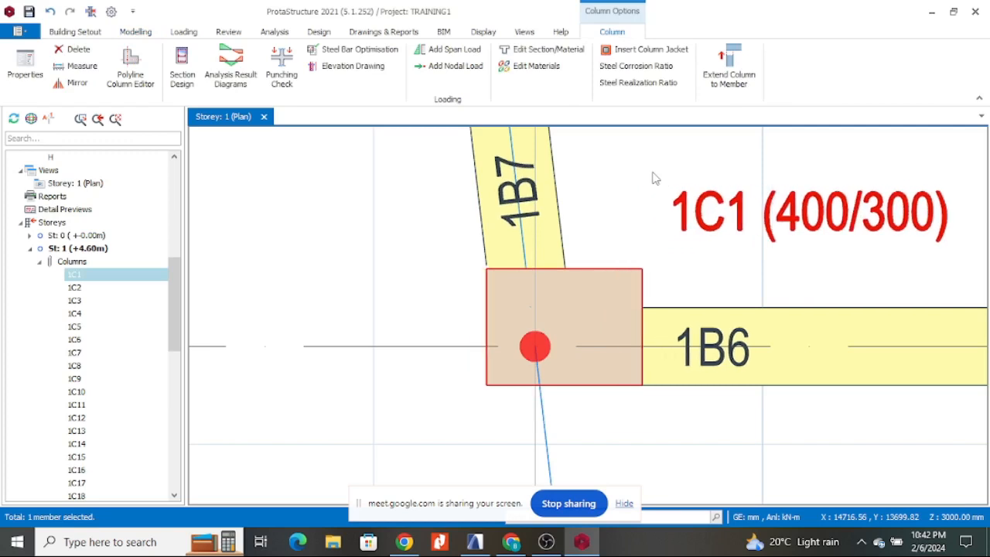
key("Right")
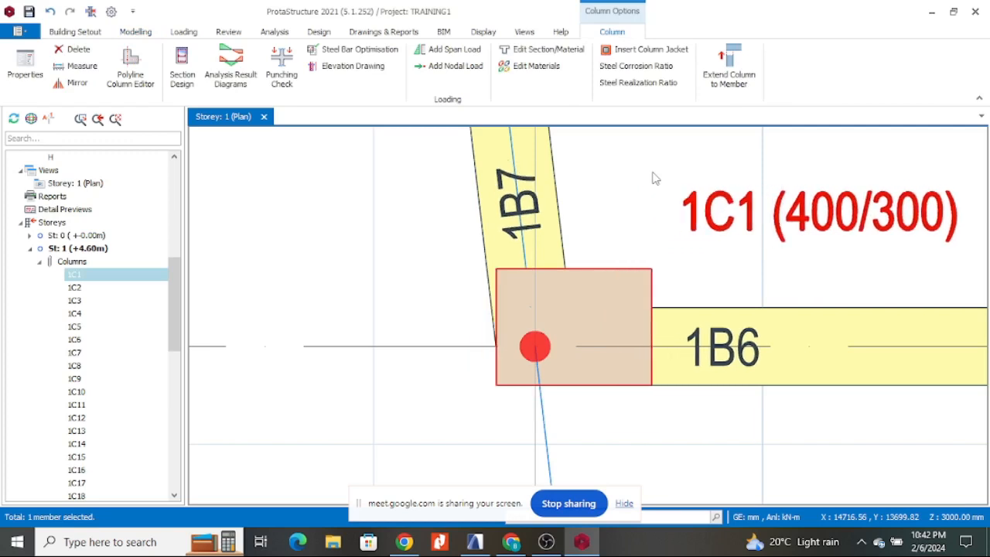
key("Left")
scroll(333, 309, "down", 15)
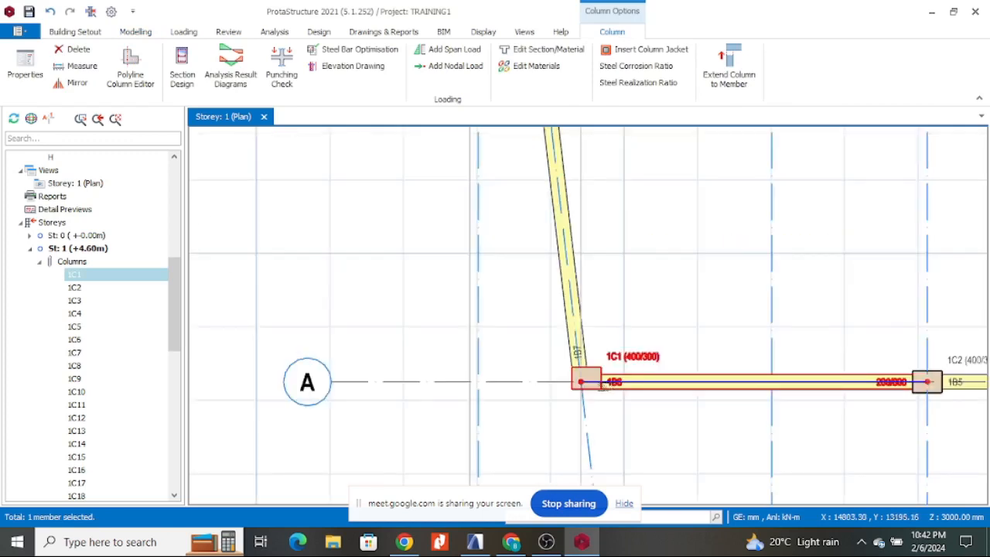
scroll(551, 334, "up", 3)
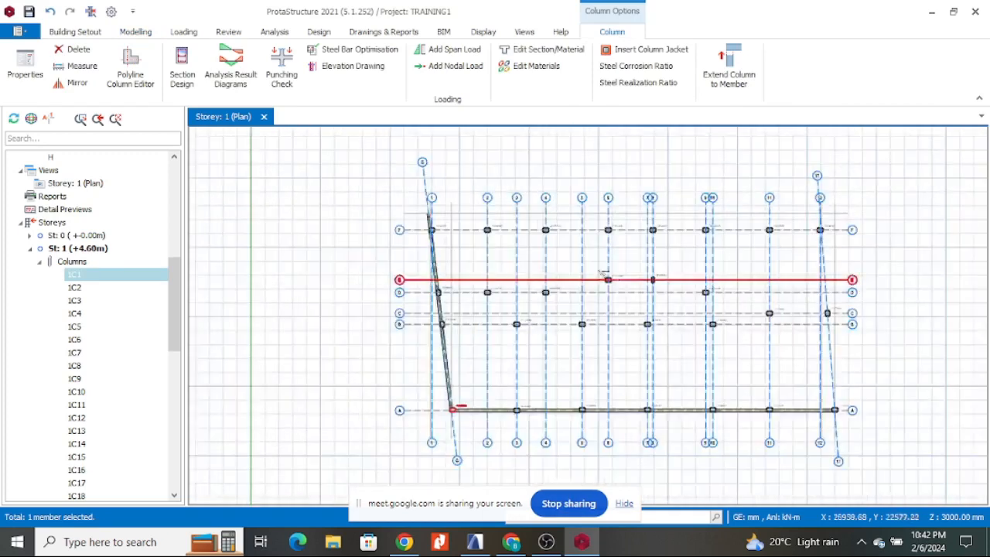
scroll(498, 425, "up", 2)
scroll(498, 425, "up", 5)
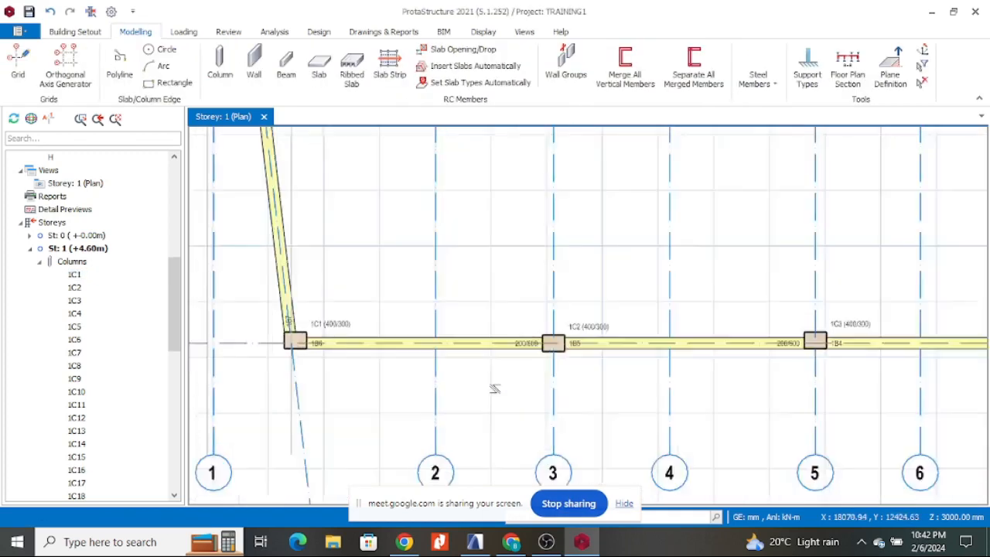
left_click(500, 344)
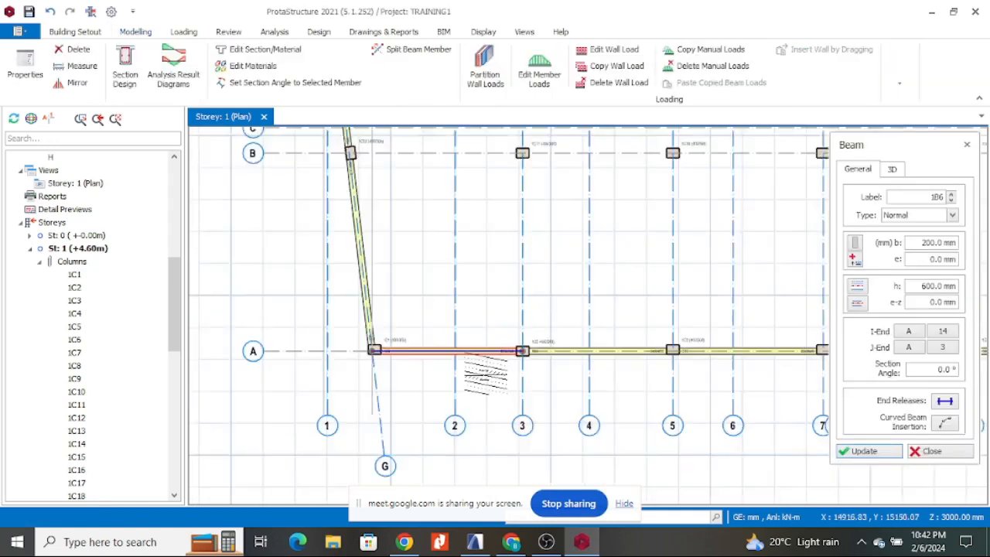
scroll(499, 343, "down", 5)
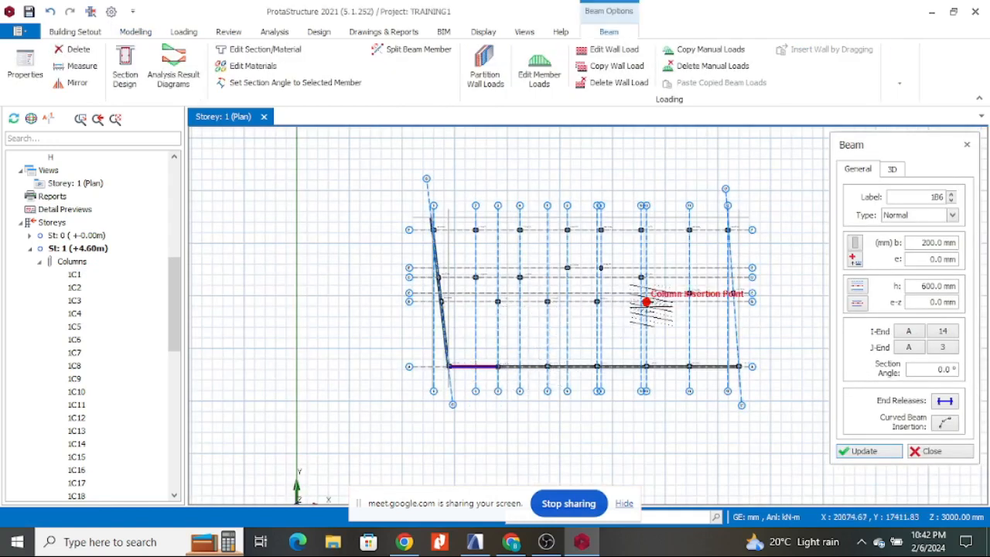
scroll(650, 299, "up", 4)
scroll(700, 294, "down", 1)
scroll(700, 294, "down", 3)
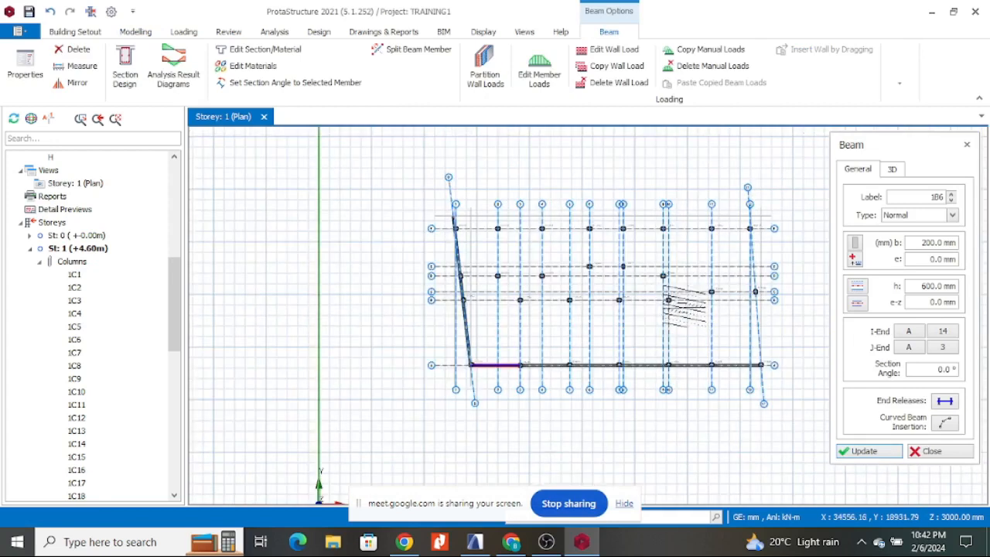
scroll(666, 309, "up", 3)
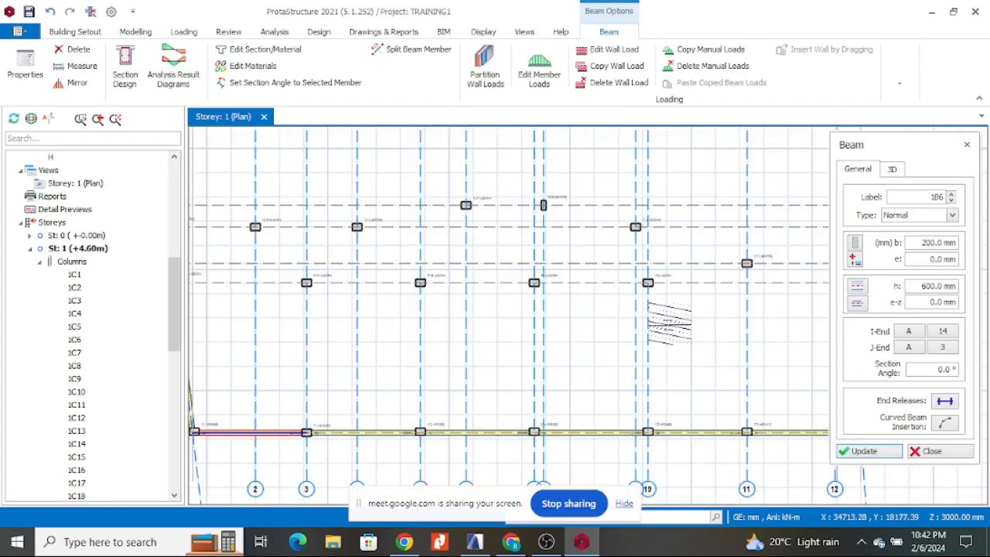
- Switch to ARCHICAD and examine the ground floor beam layout along axis B and around the stepped corner beyond axis 10
left_click(475, 544)
scroll(608, 265, "down", 6)
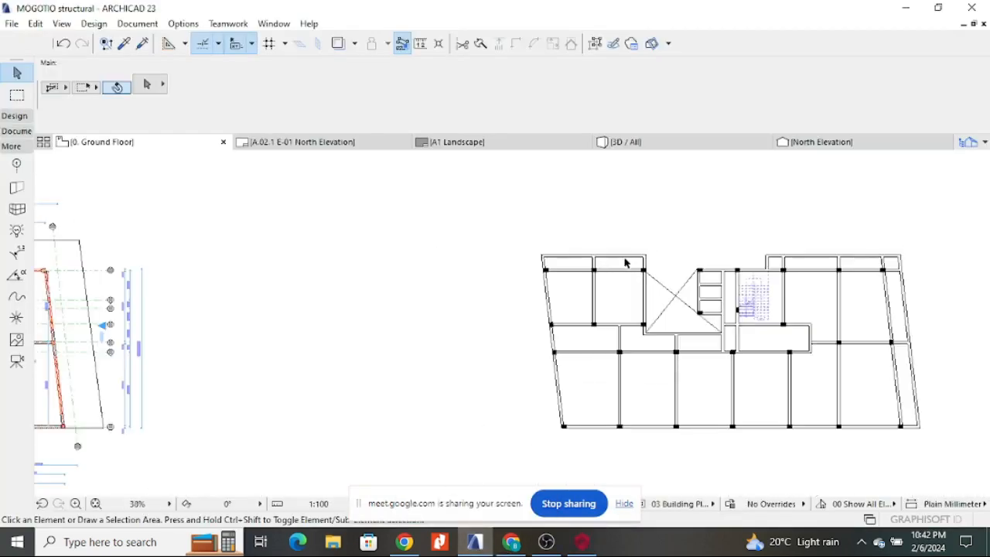
scroll(640, 277, "up", 1)
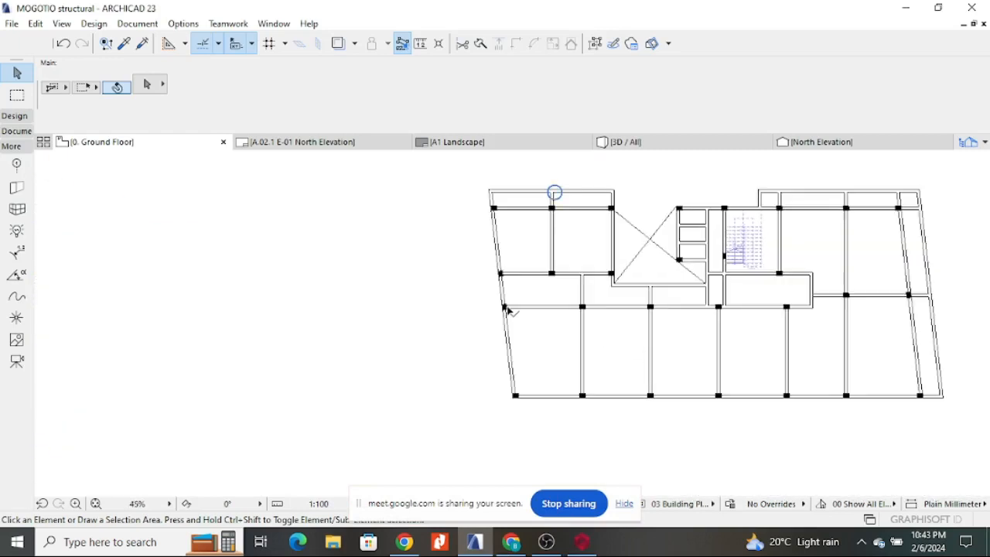
scroll(822, 312, "up", 3)
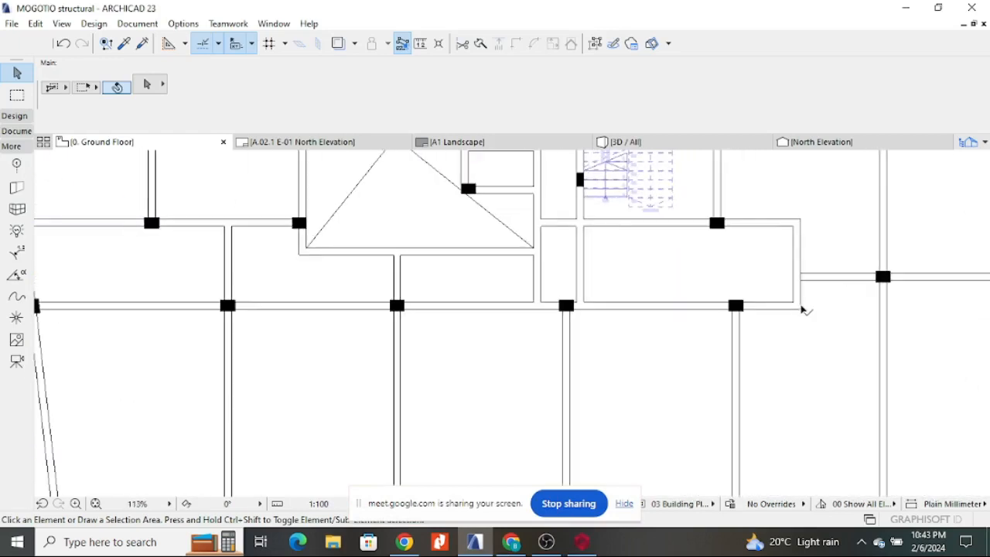
scroll(804, 311, "down", 2)
scroll(552, 318, "down", 5)
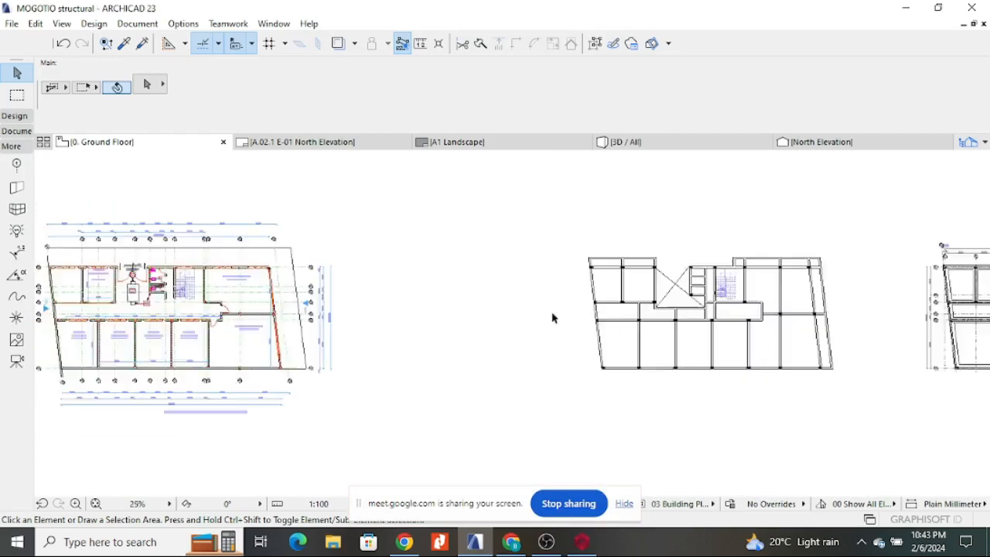
scroll(650, 294, "up", 3)
scroll(650, 294, "up", 3)
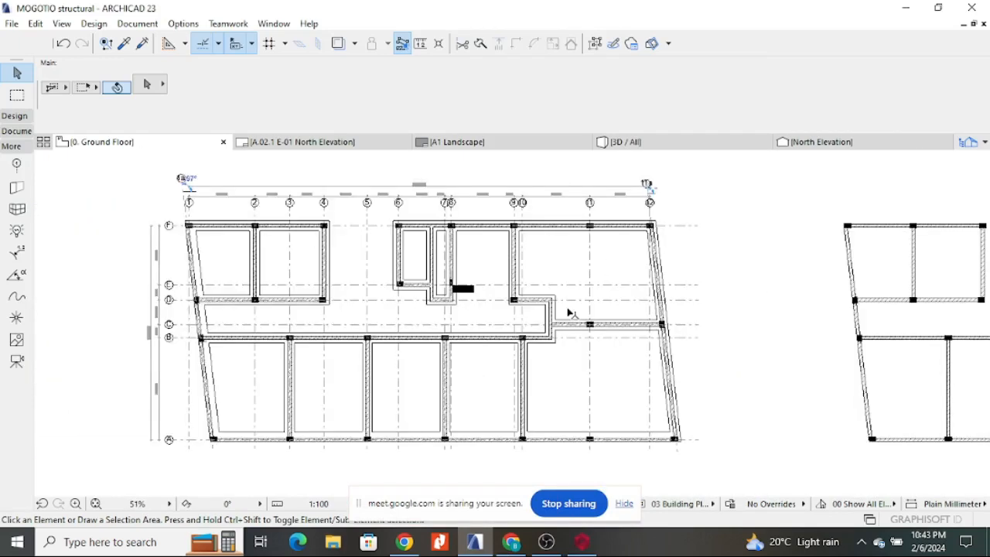
scroll(547, 337, "up", 2)
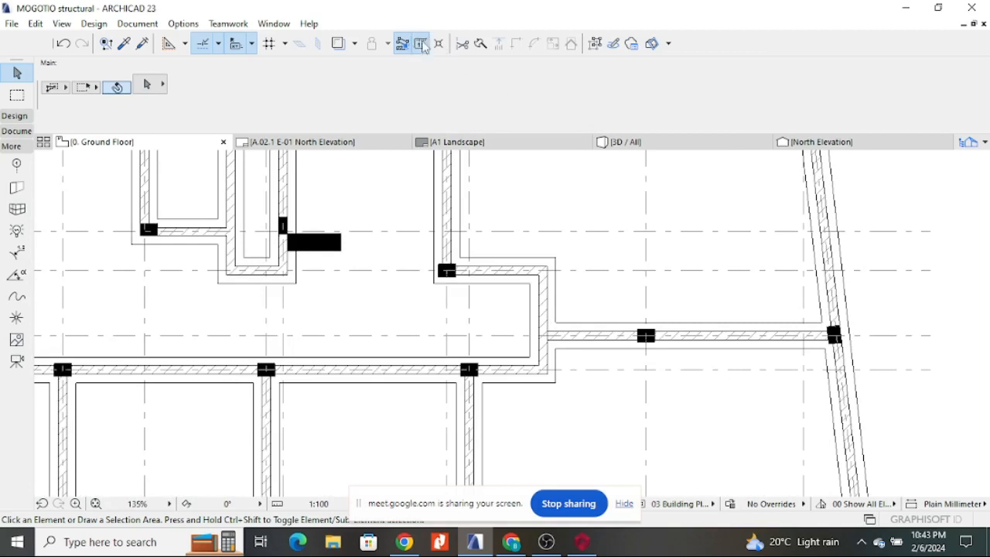
- Measure the horizontal distance from the centre of the column at axes B and 10 to the beam corner beyond it
left_click(421, 43)
scroll(510, 365, "up", 4)
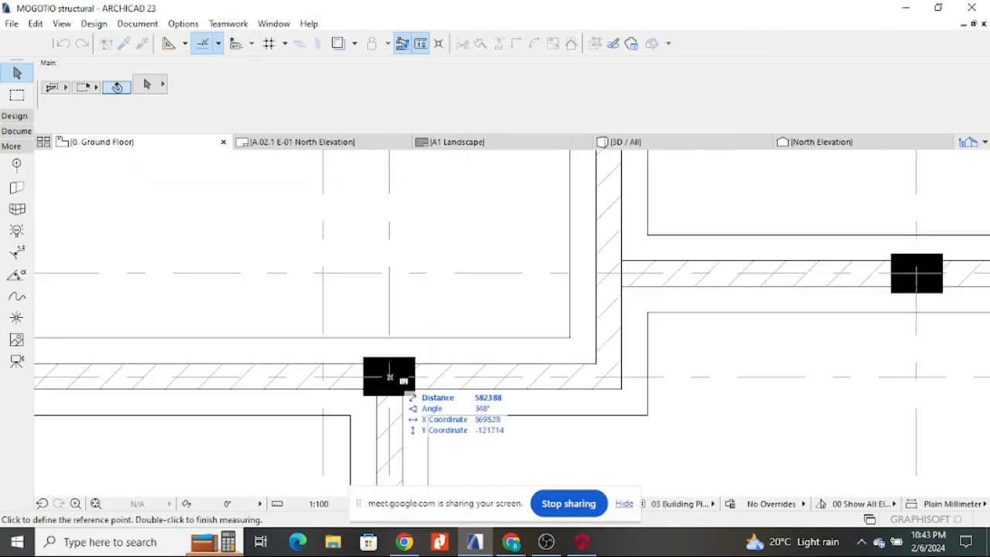
left_click(389, 377)
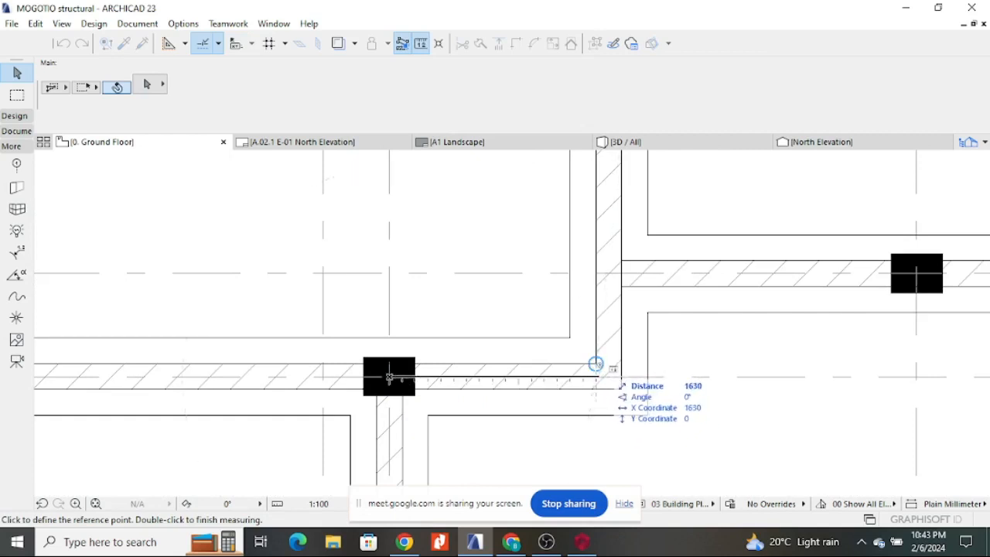
scroll(601, 348, "down", 3)
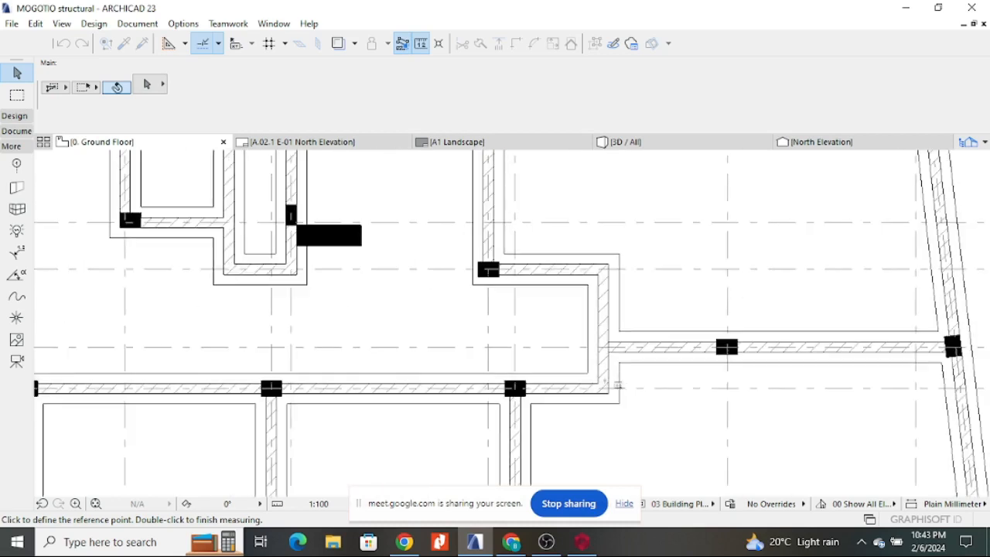
key("Escape")
scroll(606, 344, "down", 3)
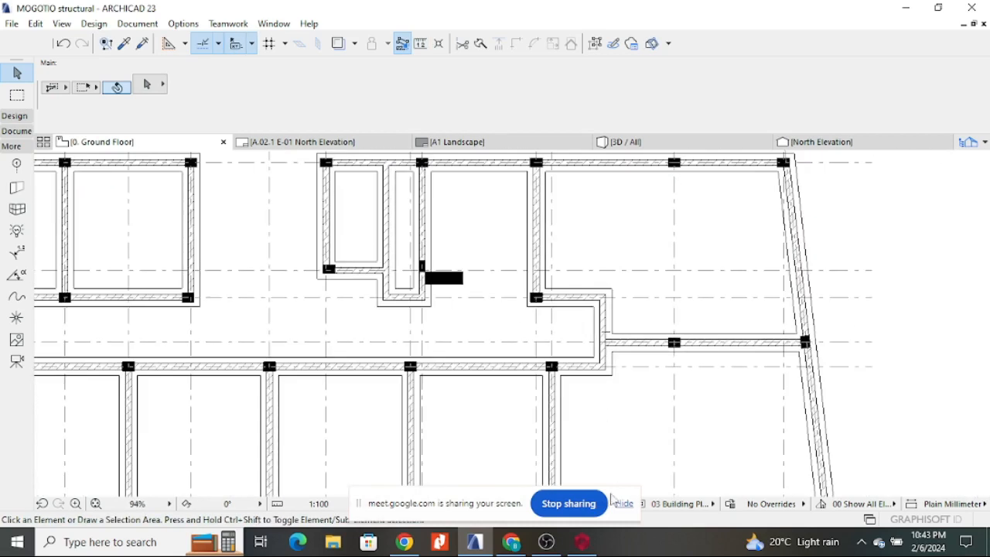
- Switch to ProtaStructure and offset axis 10 by 1700 mm towards axis 11
left_click(578, 544)
scroll(626, 352, "down", 3)
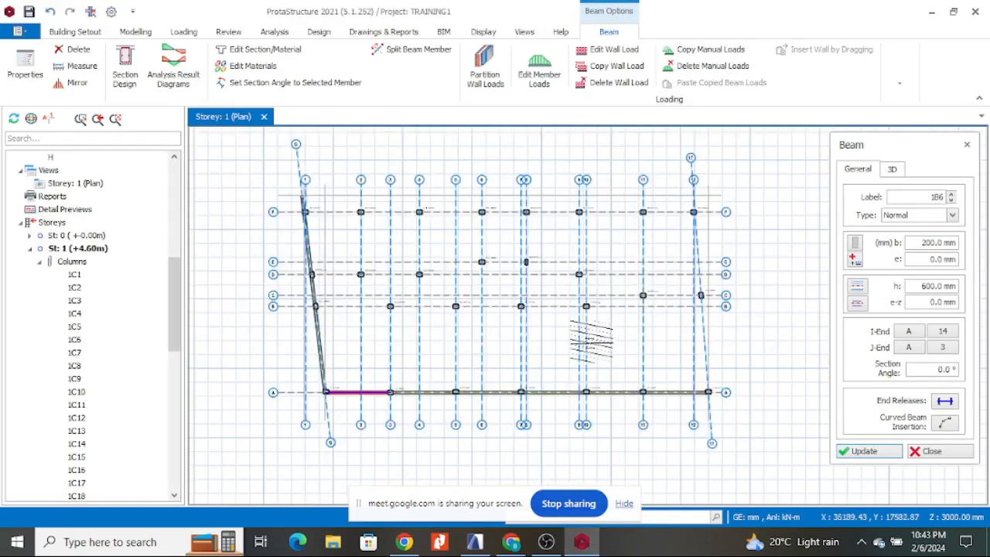
left_click(586, 345)
scroll(590, 332, "up", 2)
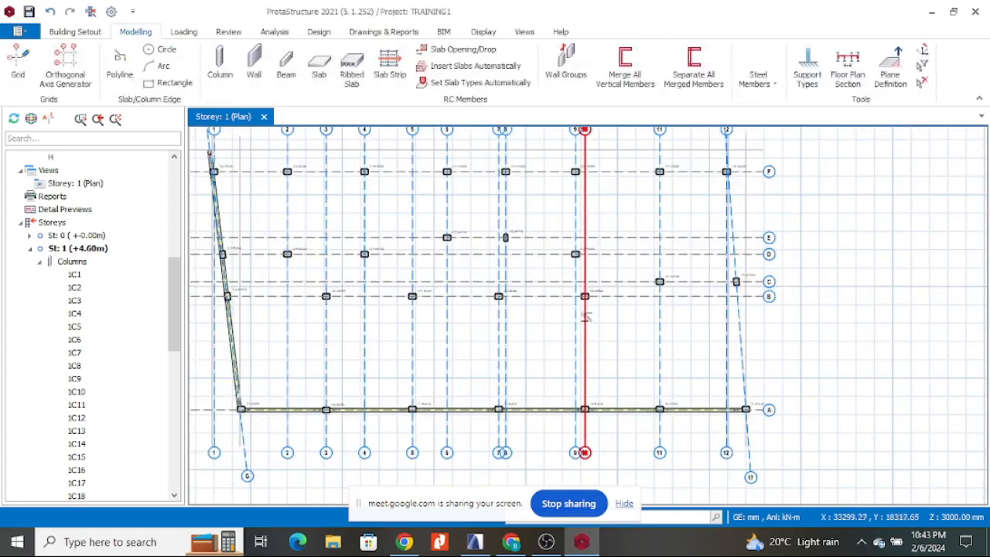
right_click(585, 317)
left_click(617, 144)
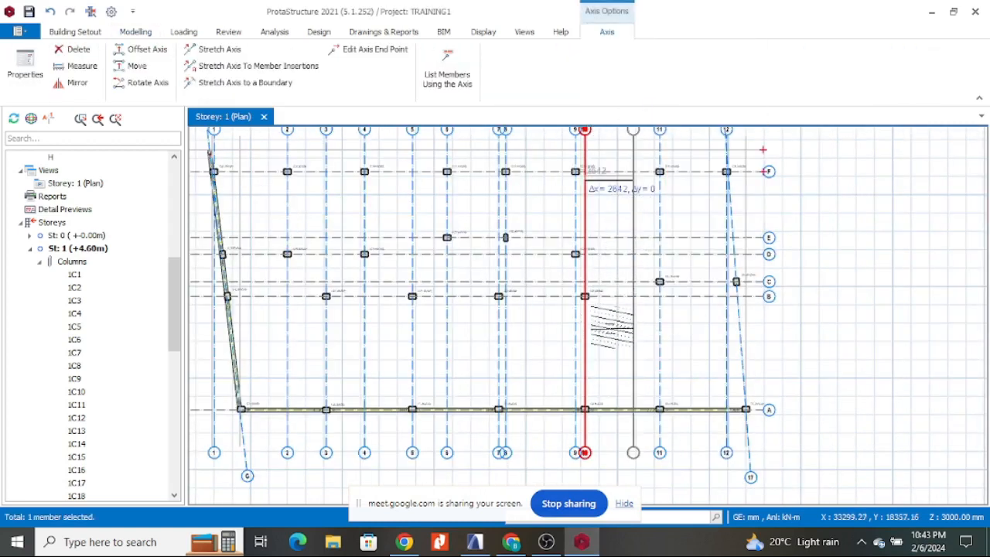
key("Tab")
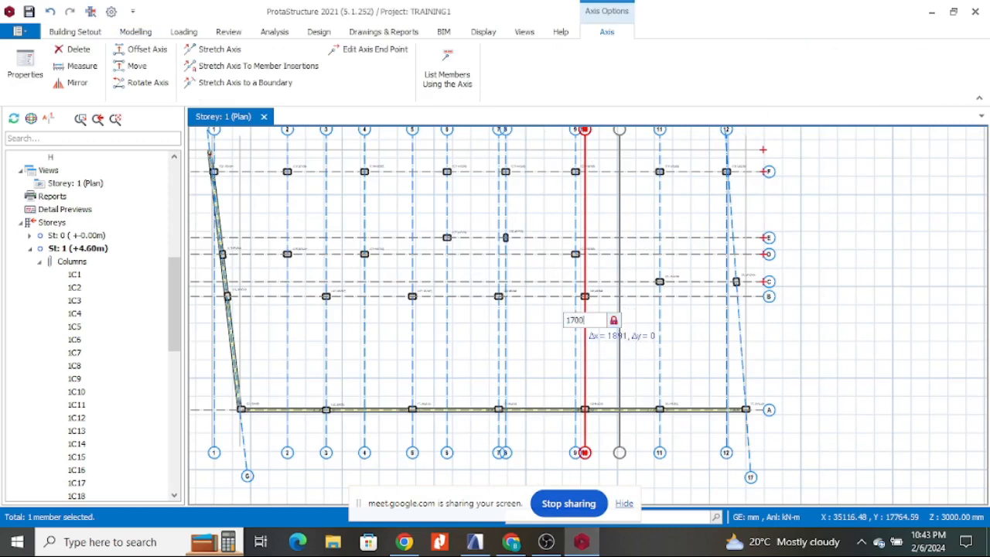
key("Return")
key("Escape")
key("Escape")
- Turn off the visibility code of the new axis between axes 10 and 11
right_click(614, 310)
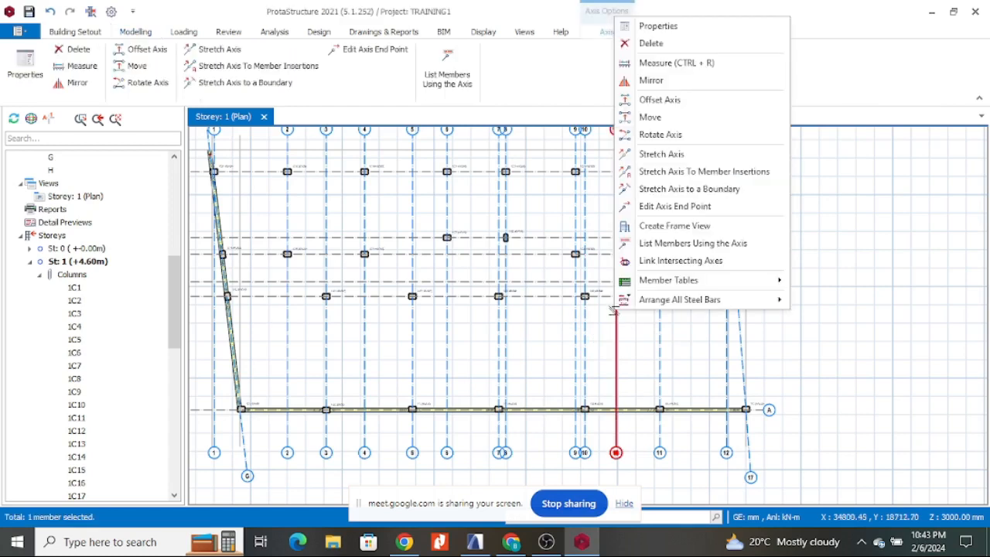
left_click(710, 27)
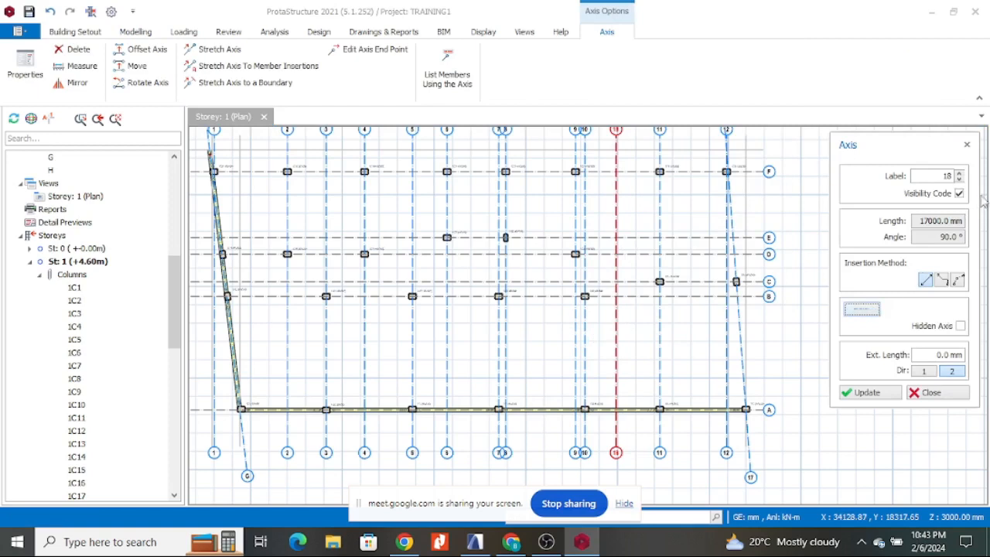
left_click(926, 393)
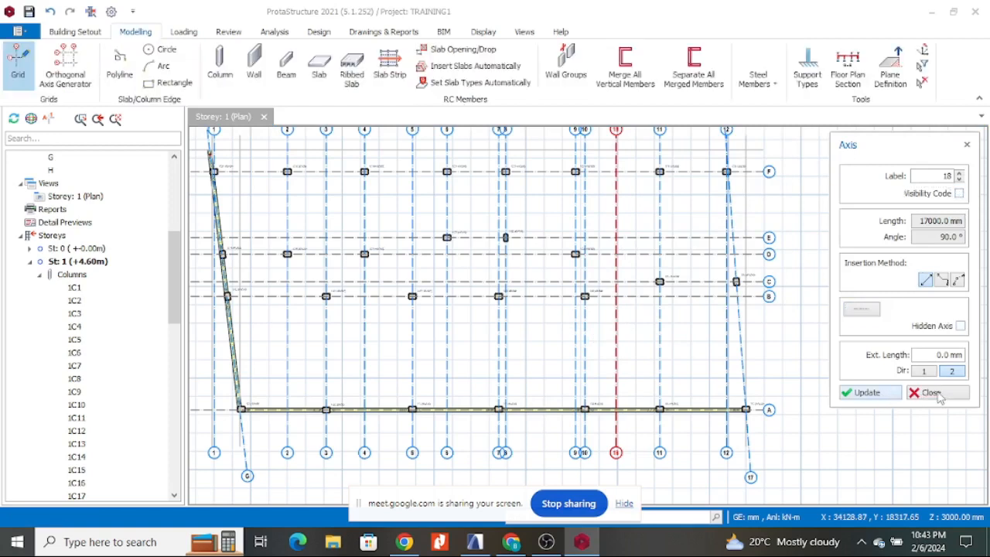
scroll(592, 287, "up", 2)
scroll(553, 423, "down", 2)
scroll(554, 424, "up", 5)
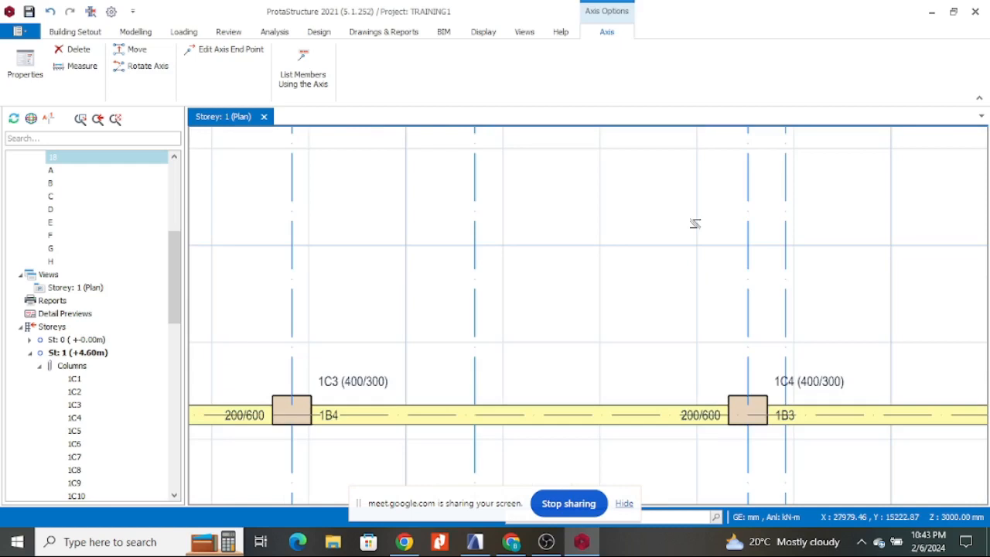
- Draw 200 x 600 mm beams along axis B from the column on inclined axis G to the new axis beyond axis 10
double_click(548, 410)
scroll(559, 335, "down", 6)
scroll(423, 289, "up", 5)
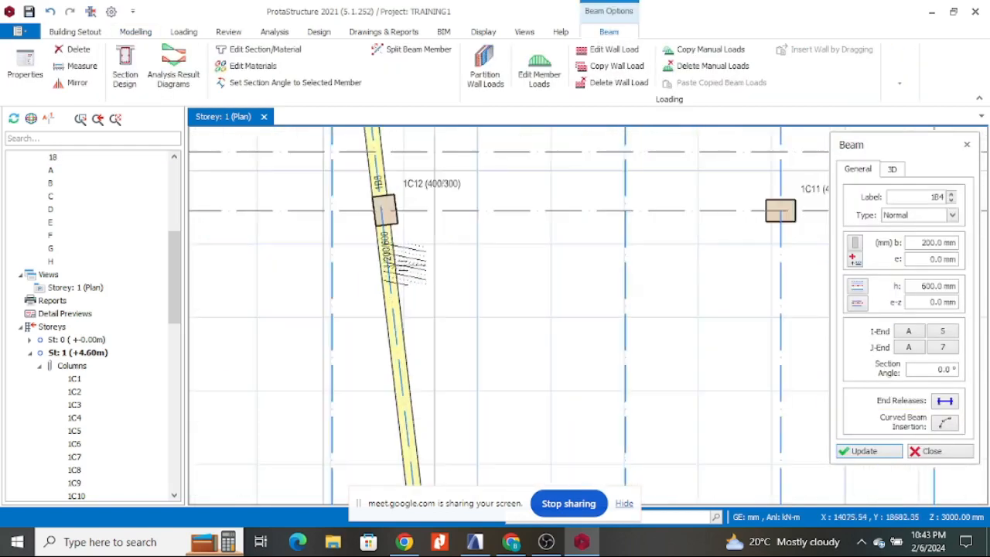
left_click(381, 211)
scroll(379, 211, "down", 6)
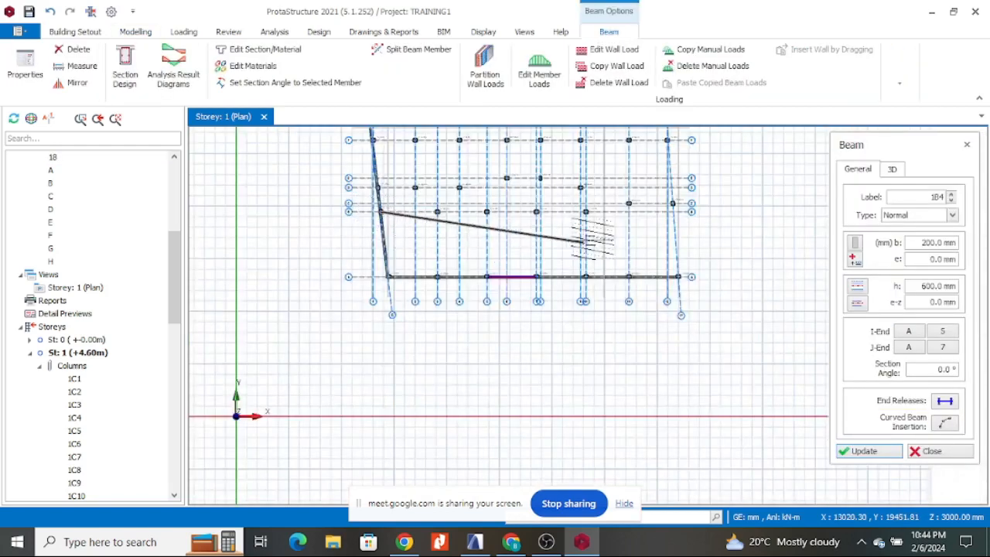
scroll(590, 240, "up", 8)
left_click(604, 275)
- Draw 200 x 600 mm beams along axis D from the column on inclined axis G to the column on axis 4
scroll(619, 280, "down", 5)
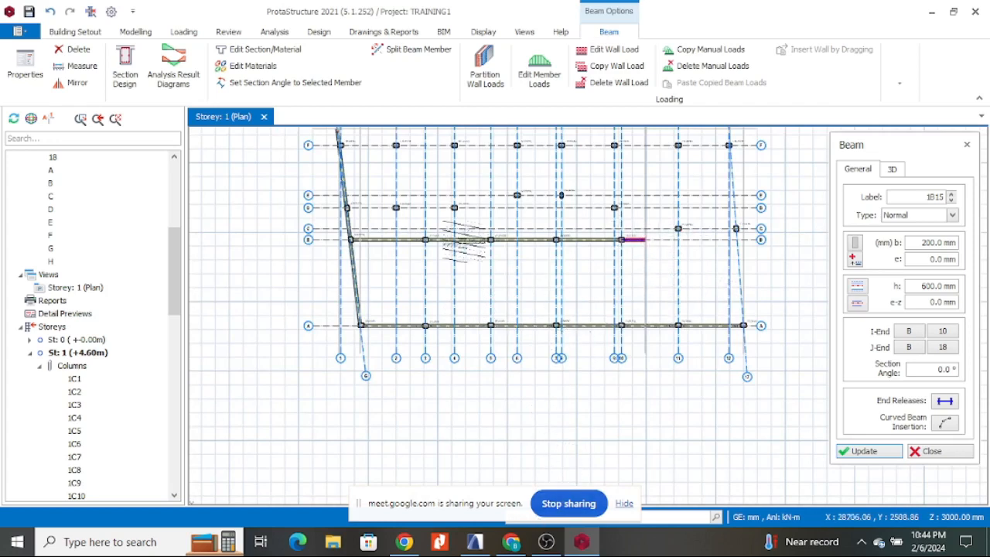
scroll(384, 211, "up", 5)
scroll(383, 225, "down", 2)
scroll(568, 232, "up", 5)
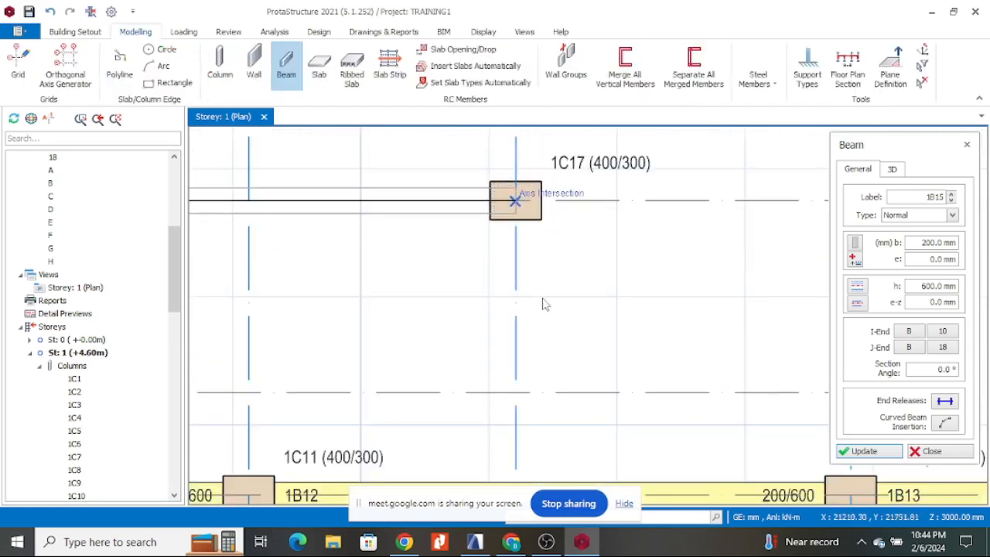
left_click(544, 304)
scroll(542, 310, "down", 4)
scroll(542, 328, "down", 3)
- Draw 200 x 600 mm beams along axis F from the column on inclined axis G to the column on axis 4
scroll(356, 232, "up", 5)
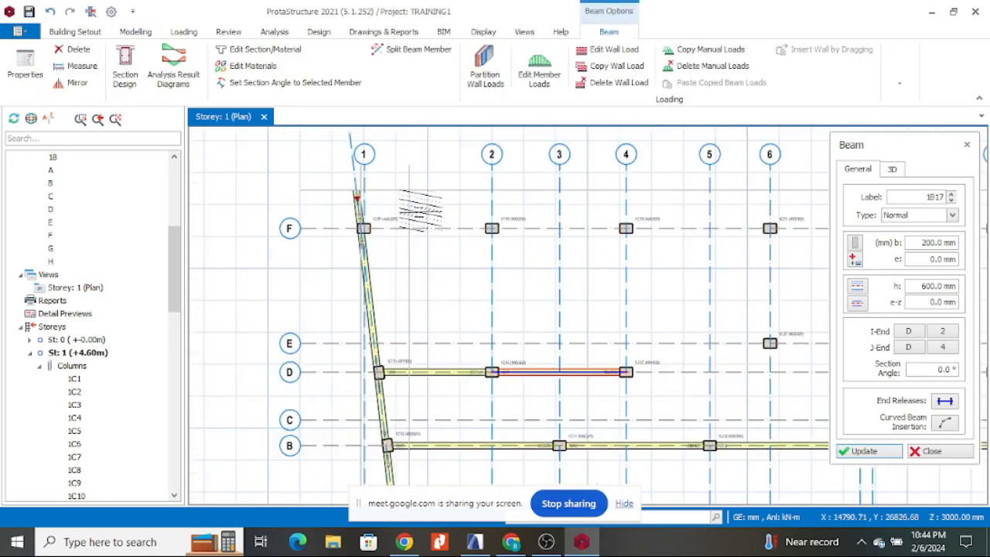
scroll(355, 222, "up", 3)
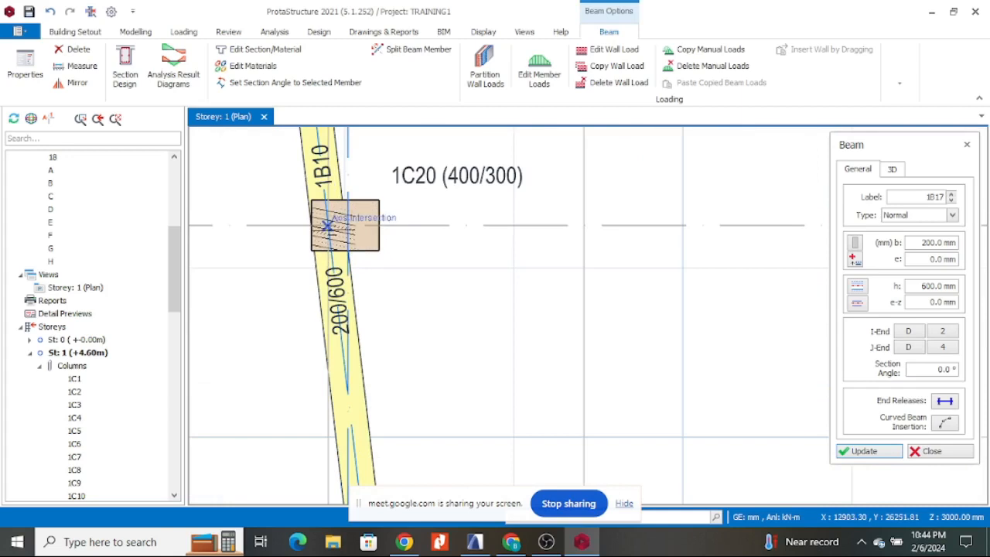
scroll(354, 231, "down", 3)
left_click(354, 232)
scroll(580, 209, "up", 5)
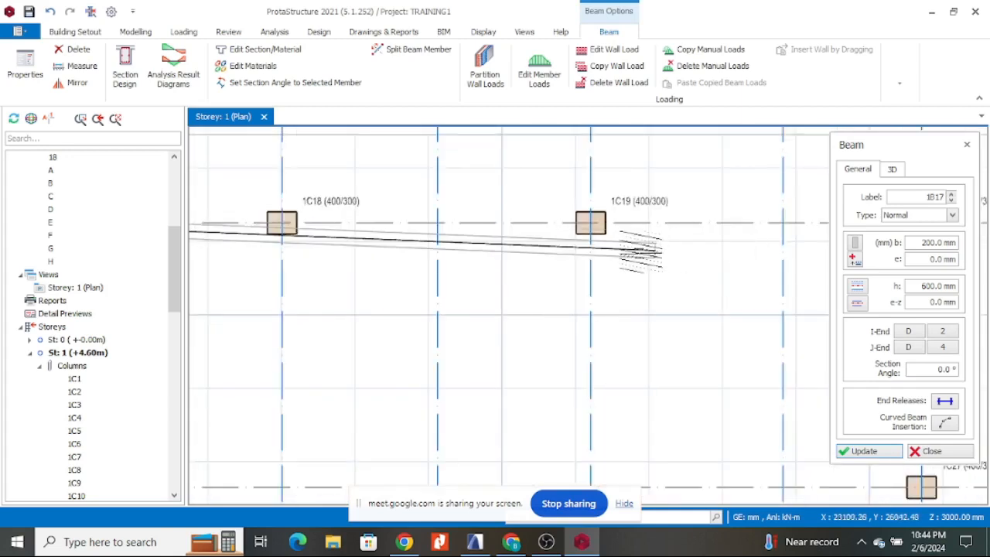
left_click(579, 202)
scroll(533, 265, "down", 3)
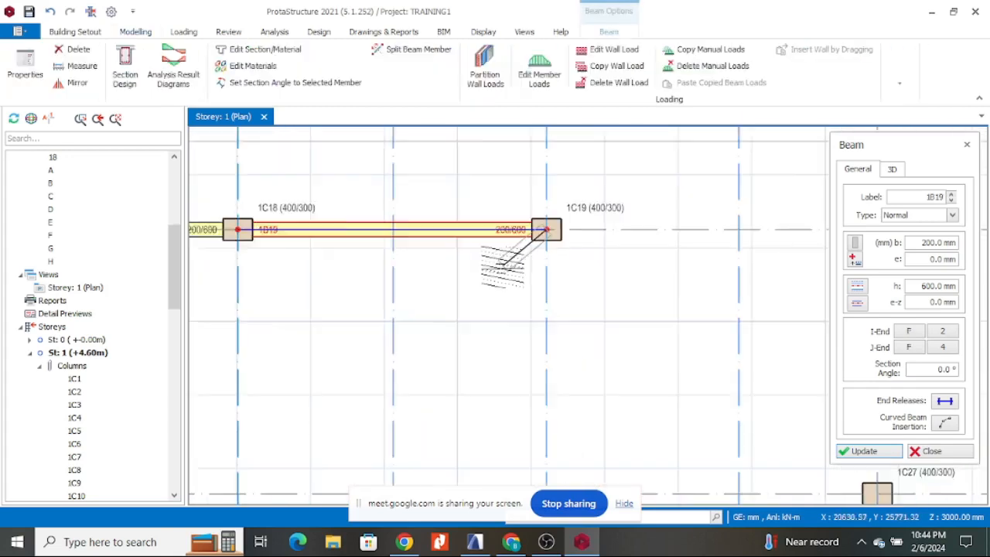
scroll(524, 212, "down", 3)
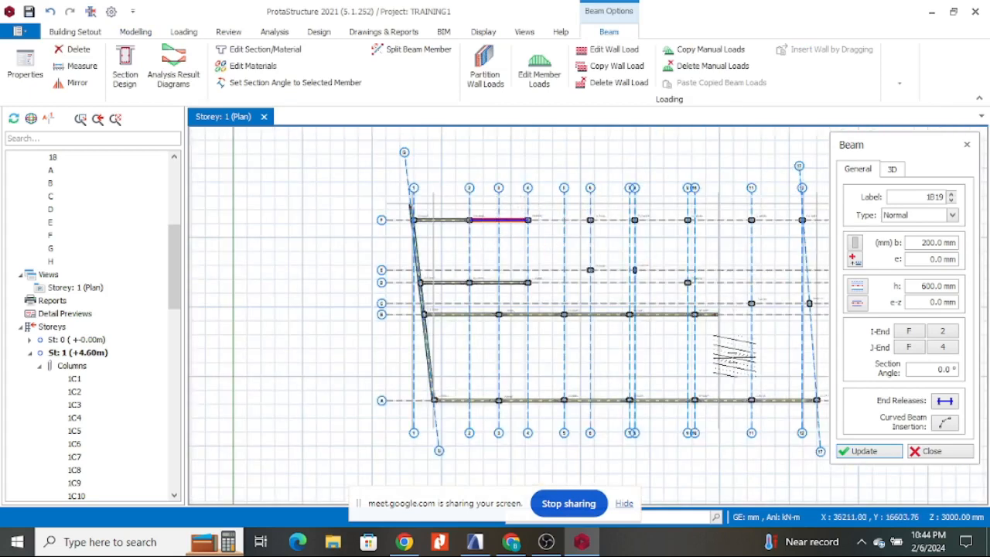
scroll(580, 221, "up", 5)
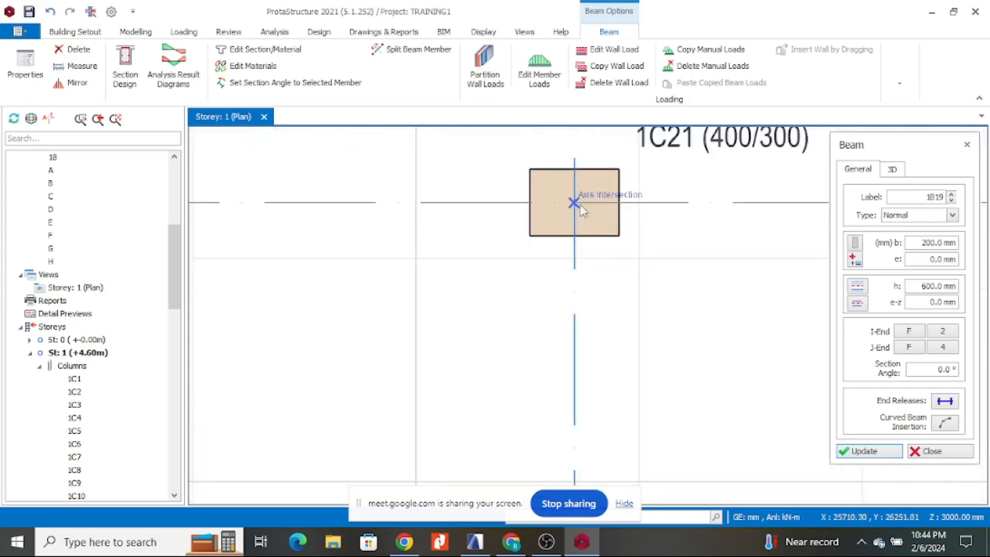
left_click(574, 203)
scroll(526, 218, "down", 5)
scroll(591, 241, "up", 2)
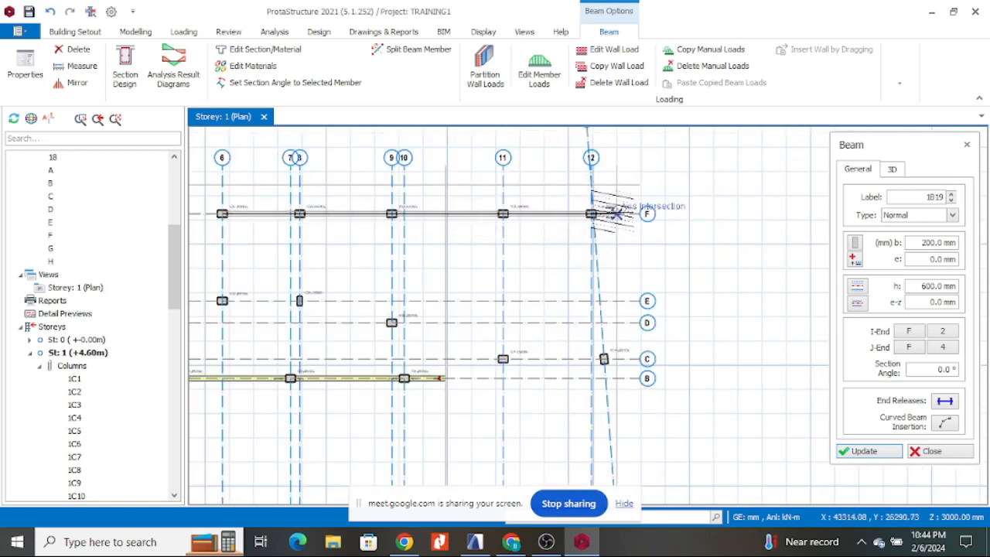
key("Escape")
key("Escape")
scroll(589, 326, "up", 2)
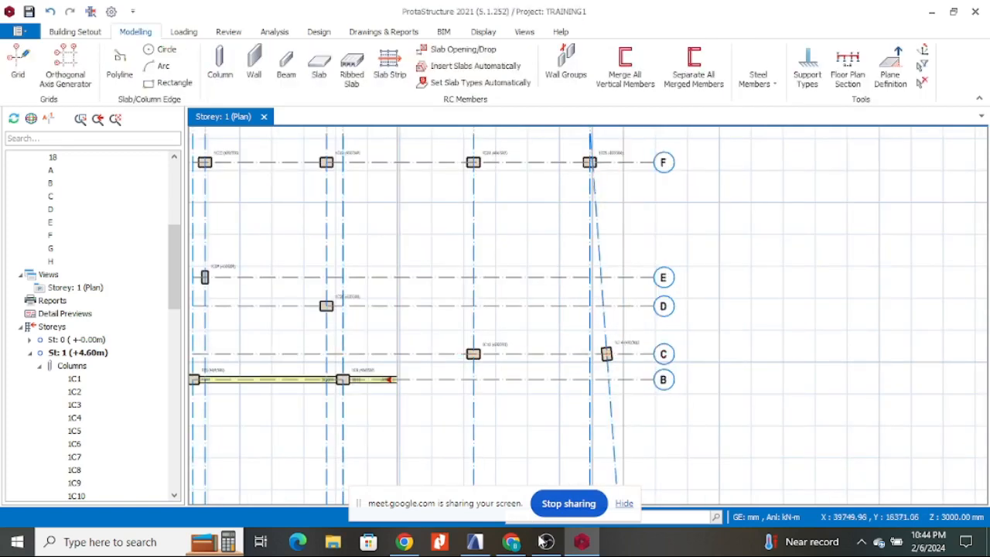
- Switch to ARCHICAD and measure the horizontal distance from the tilted column on the sloping side to the inner corner of the outer beam
left_click(475, 542)
scroll(734, 309, "down", 4)
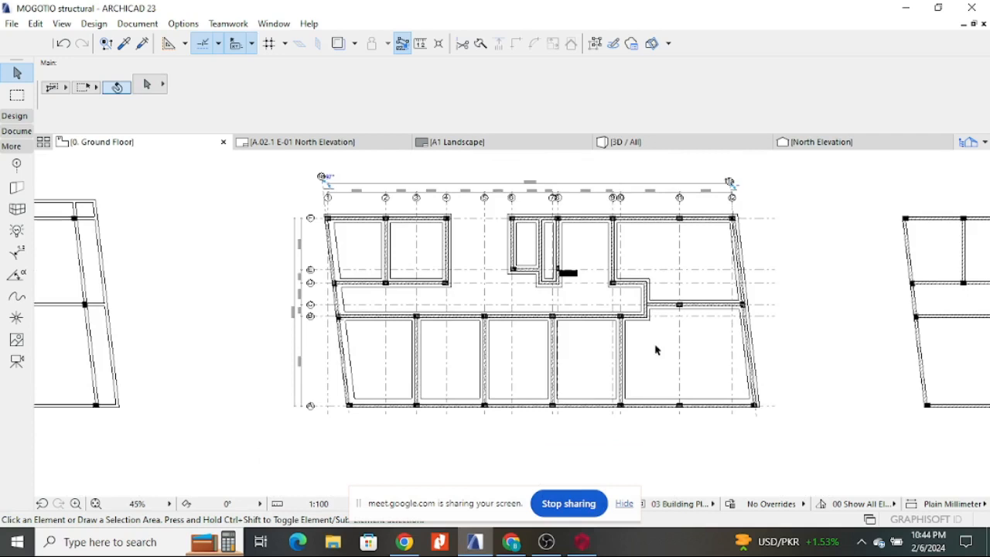
scroll(857, 367, "down", 2)
scroll(309, 391, "up", 8)
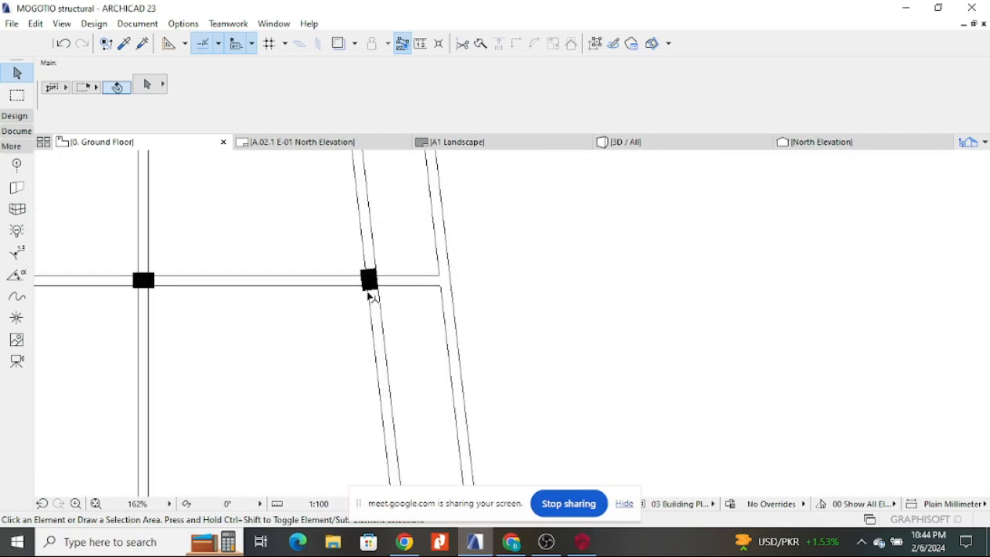
left_click(420, 44)
scroll(369, 310, "up", 5)
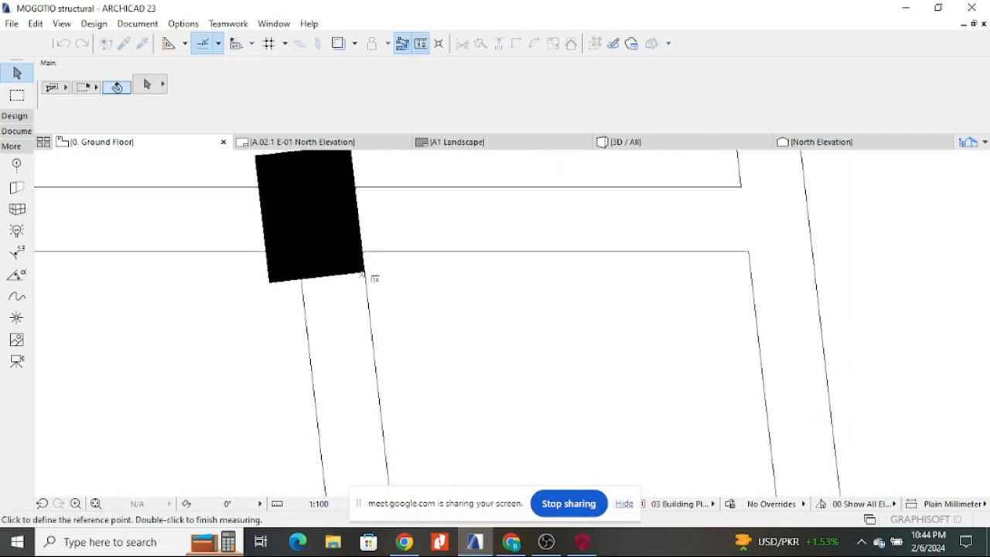
left_click(362, 251)
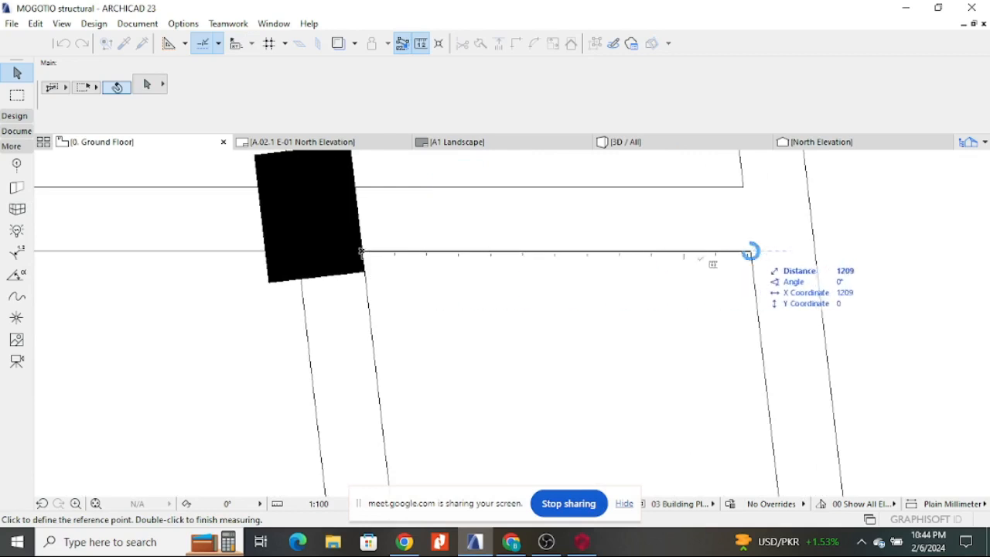
key("Escape")
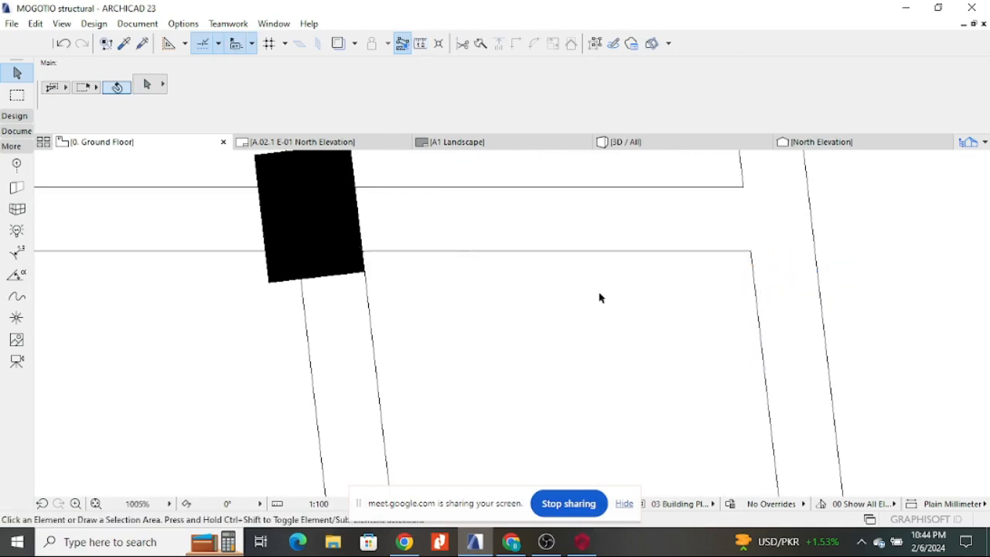
- Switch to ProtaStructure and offset inclined axis 17 outward by 1400 mm
left_click(580, 543)
scroll(485, 366, "up", 5)
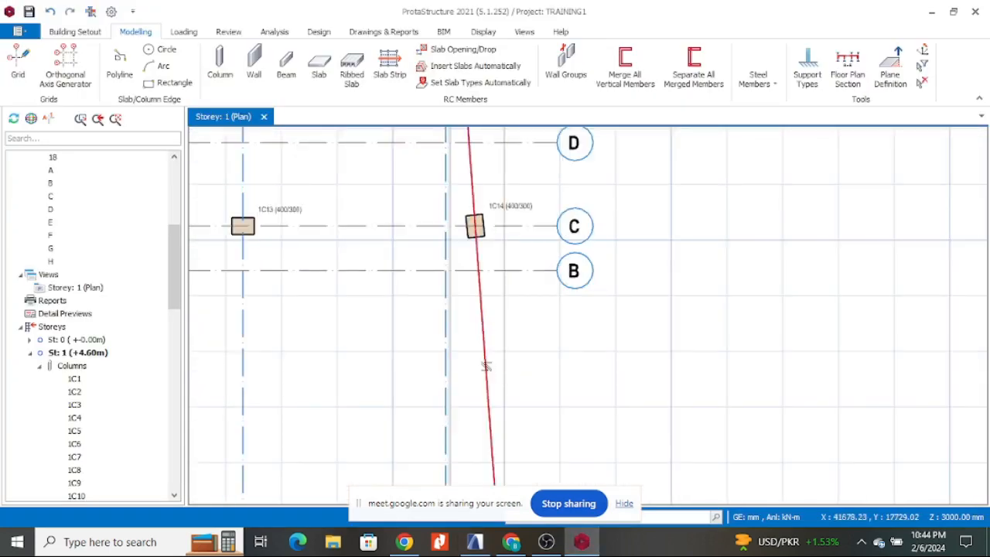
right_click(485, 366)
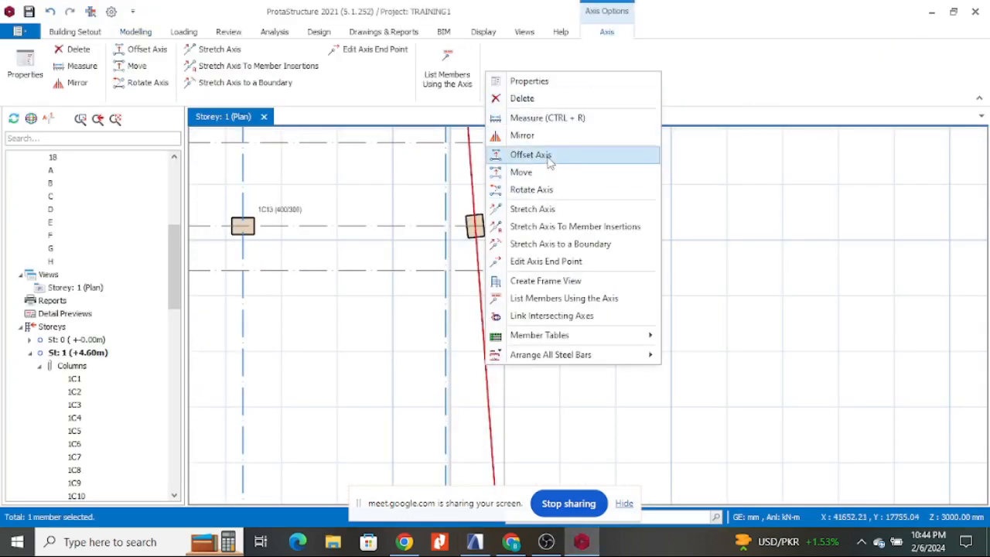
left_click(541, 156)
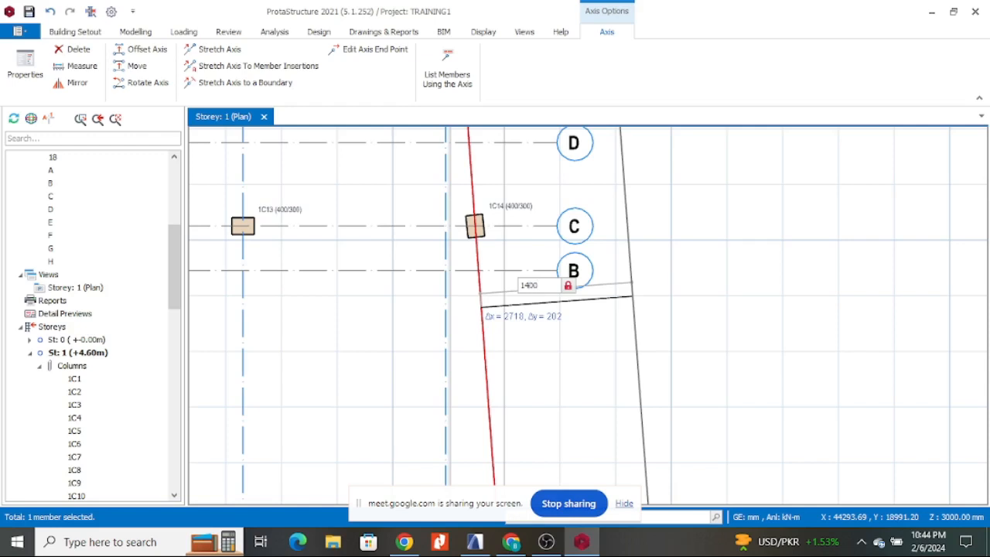
key("Return")
key("Escape")
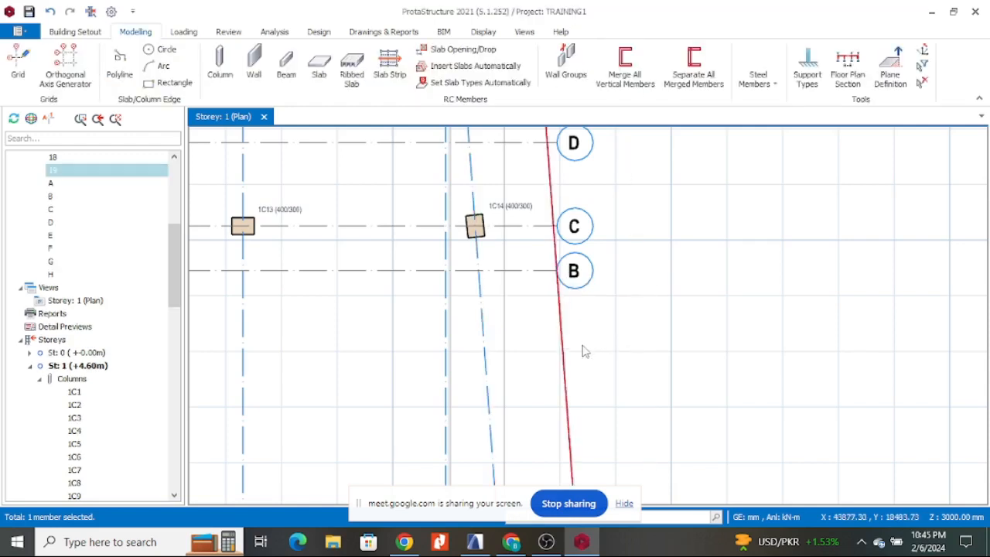
- Turn off the visibility code of the new inclined axis beyond axis 17
right_click(560, 338)
left_click(639, 58)
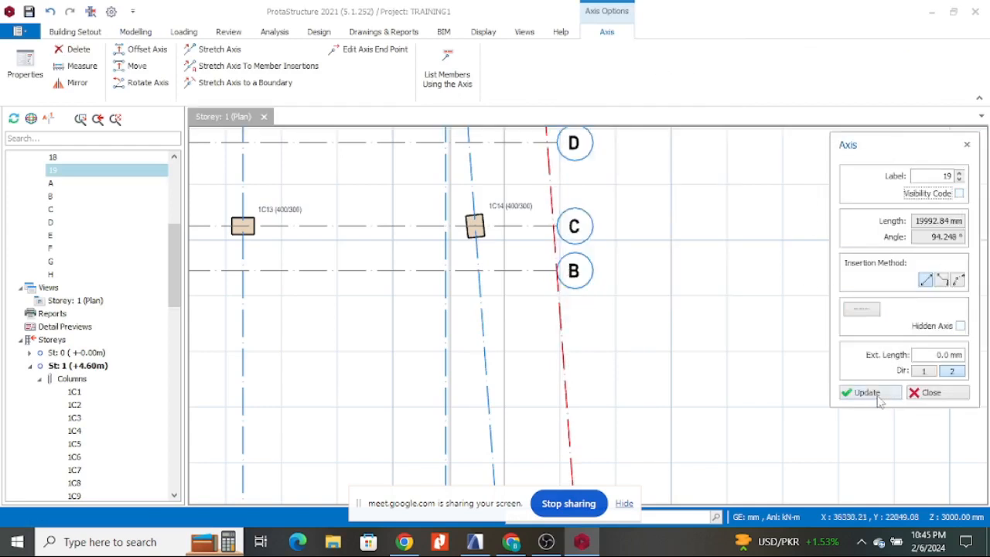
left_click(923, 393)
scroll(649, 321, "down", 3)
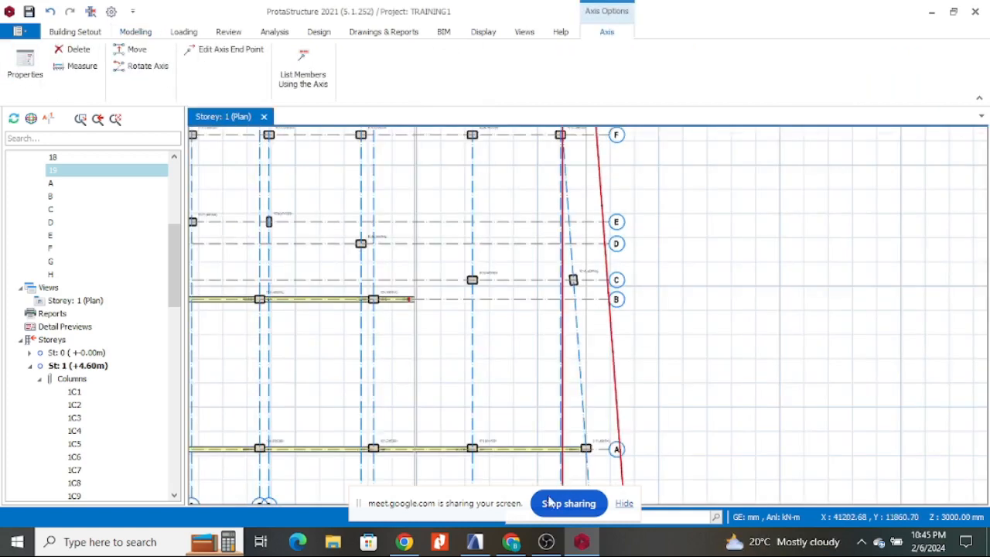
- Switch to ARCHICAD and measure from the inner corner of the outer inclined beam back to the tilted column
left_click(475, 541)
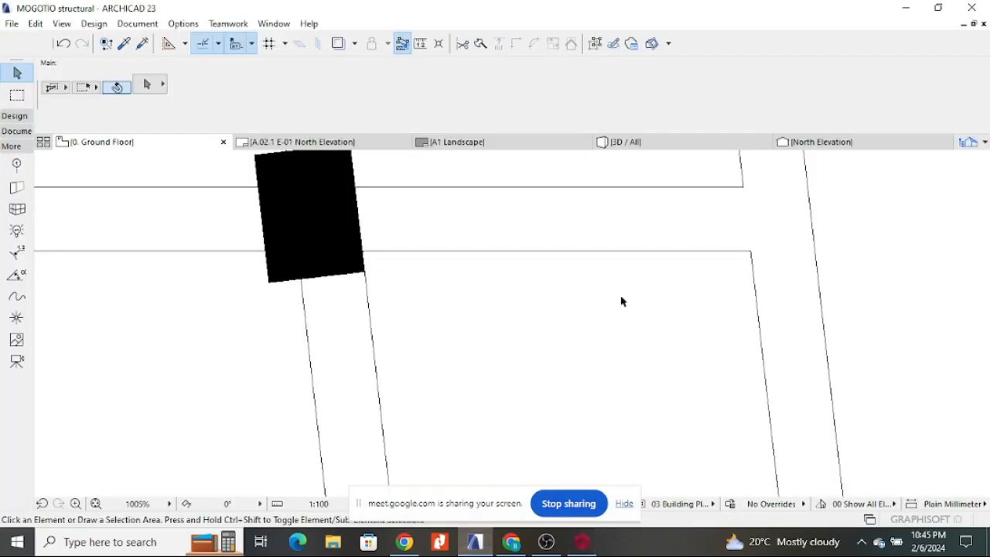
left_click(421, 44)
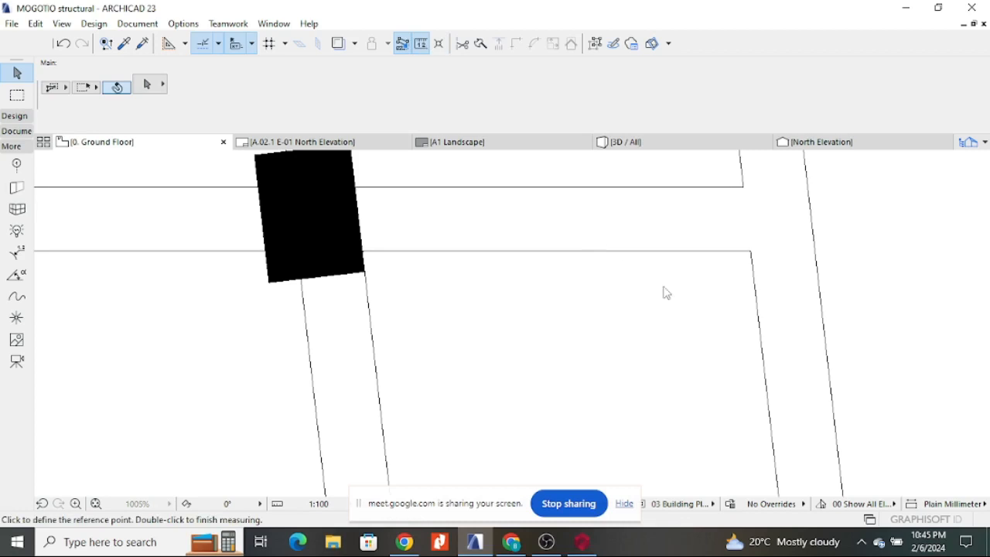
left_click(749, 251)
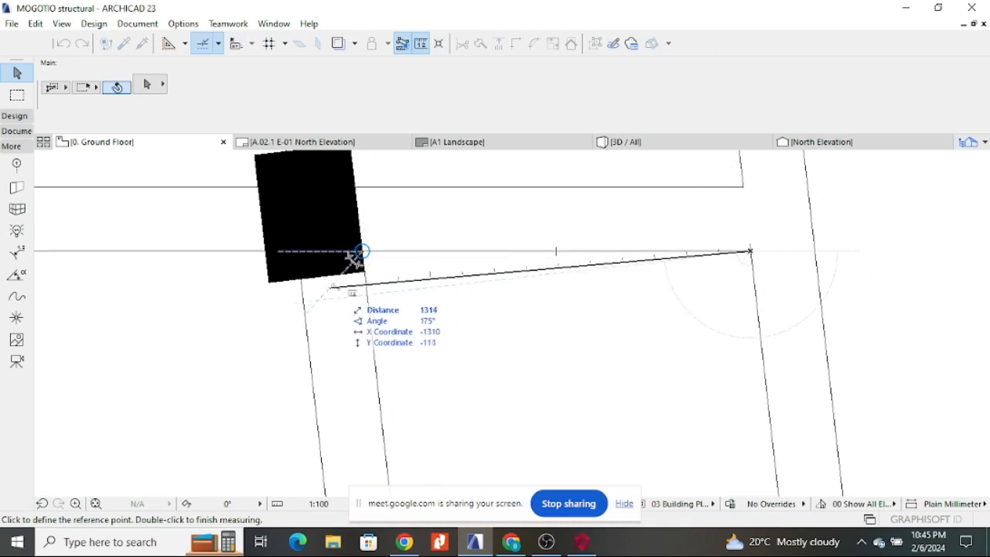
key("Escape")
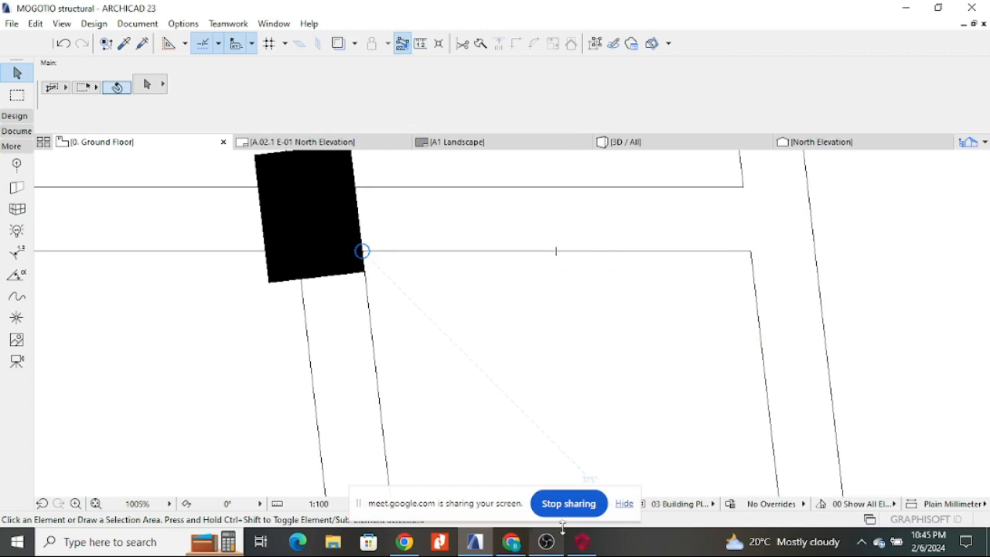
- Switch to ProtaStructure and draw 200 x 600 mm beams along axis F from the column on axis 6 to the new inclined axis
left_click(582, 542)
scroll(611, 272, "down", 5)
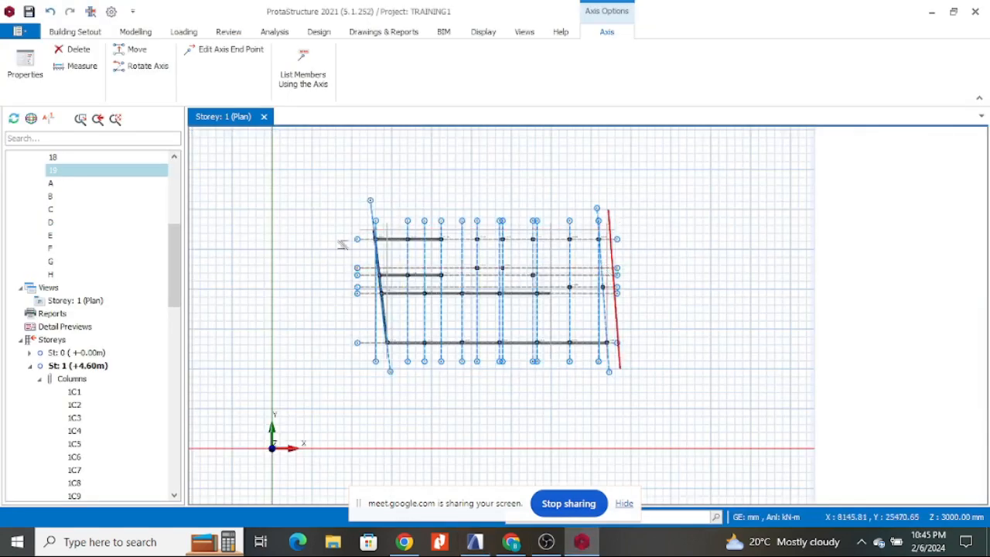
scroll(437, 232, "up", 10)
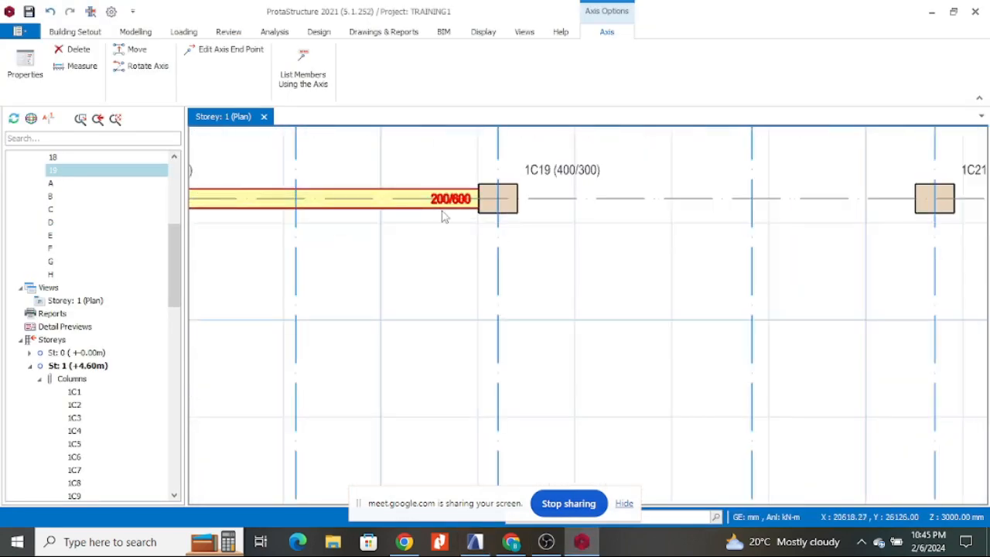
left_click(443, 216)
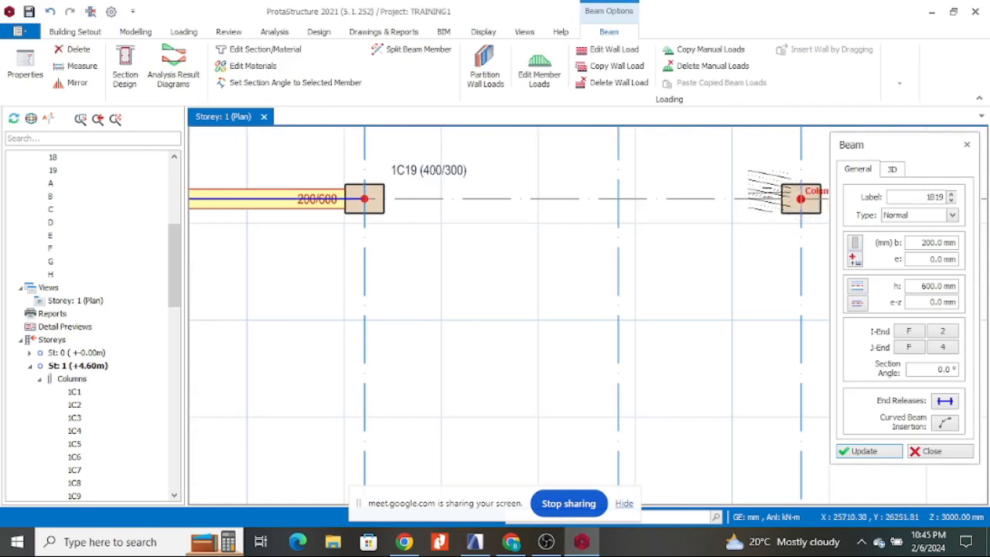
left_click(800, 199)
scroll(420, 221, "down", 6)
scroll(798, 217, "up", 3)
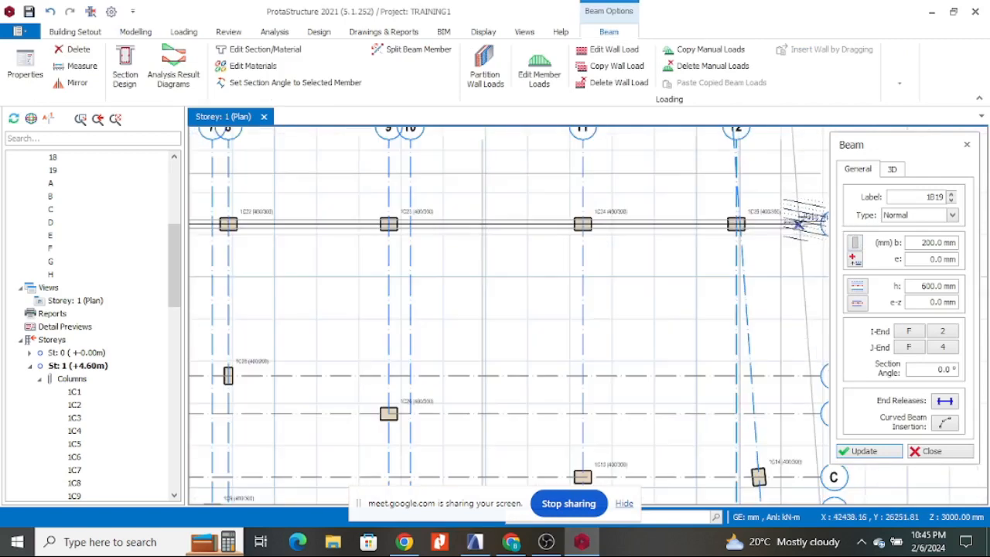
scroll(801, 220, "up", 3)
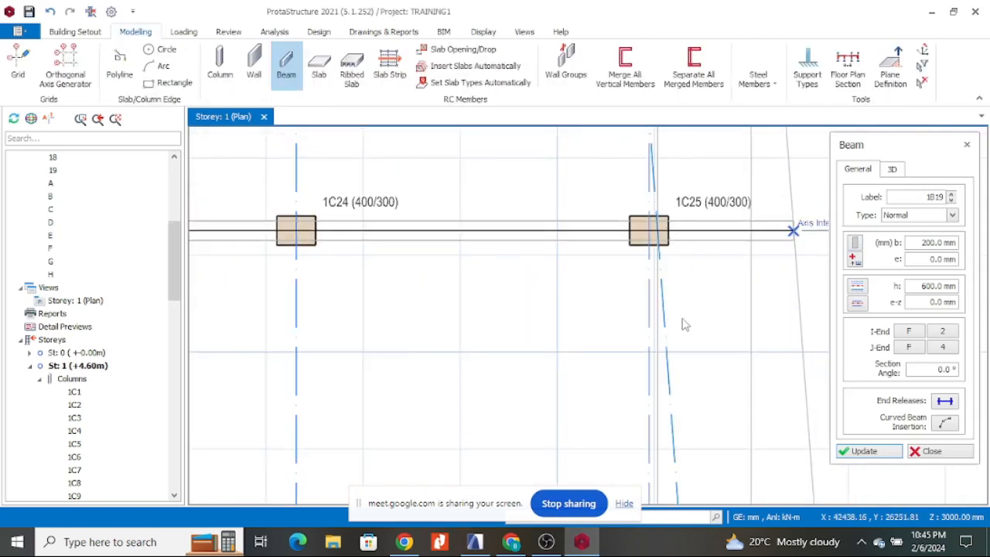
key("Escape")
- Draw 200 x 600 mm beams along axis C from the new inclined axis to the hidden-label axis between axes 10 and 11
scroll(629, 179, "down", 4)
scroll(634, 180, "down", 3)
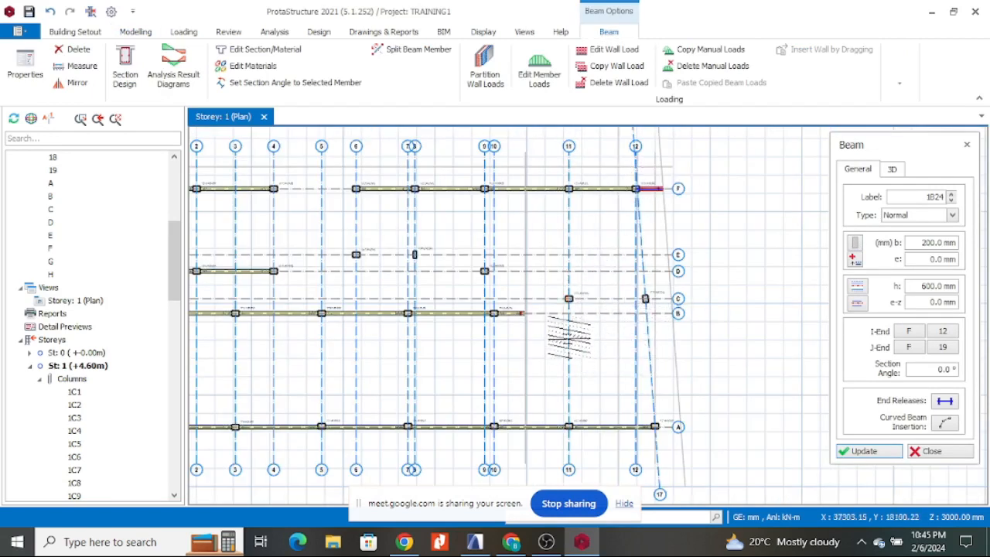
scroll(638, 309, "up", 5)
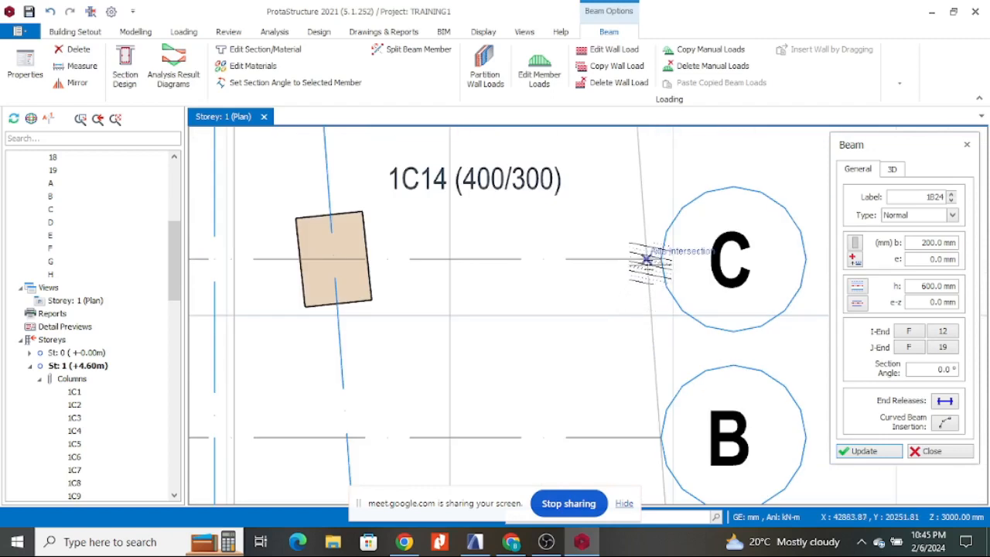
scroll(696, 258, "down", 5)
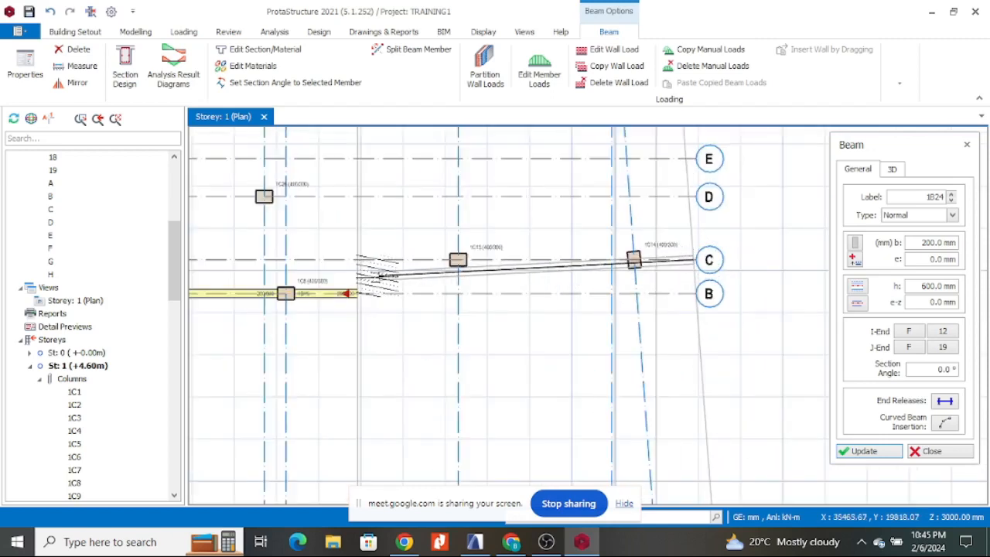
scroll(354, 256, "up", 4)
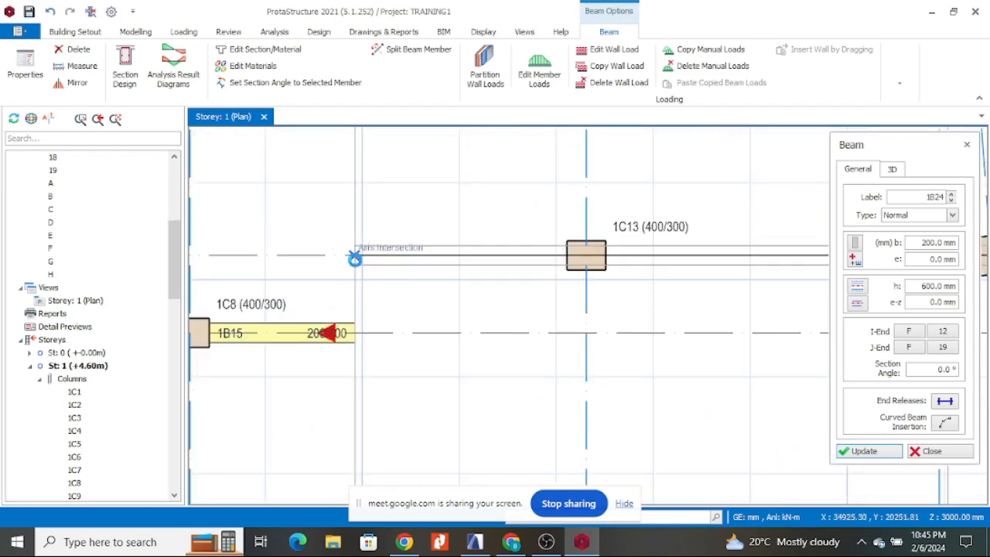
left_click(354, 257)
scroll(496, 254, "down", 4)
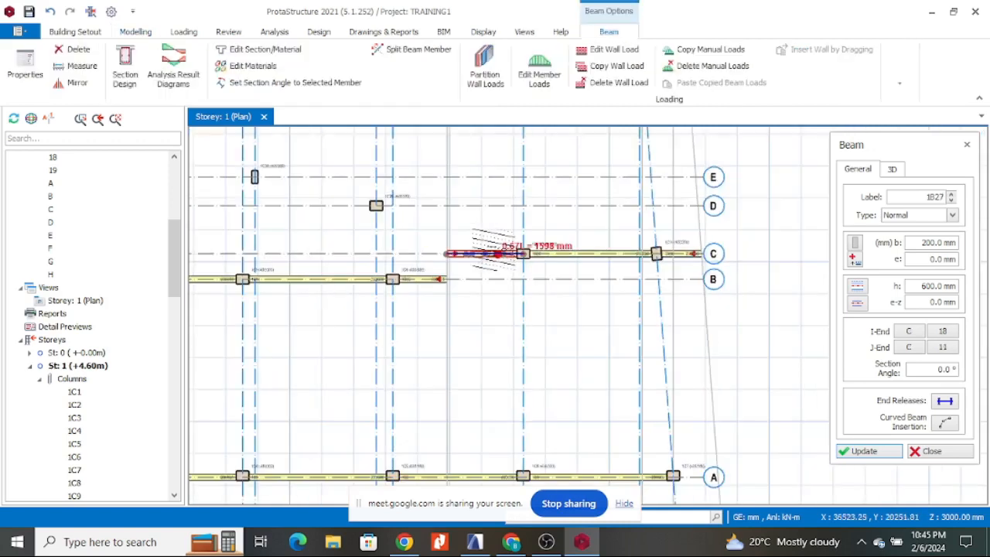
- Draw 200 x 600 mm beams along axis 11 from the column on axis A to the column on axis F
scroll(498, 259, "down", 3)
scroll(502, 340, "up", 6)
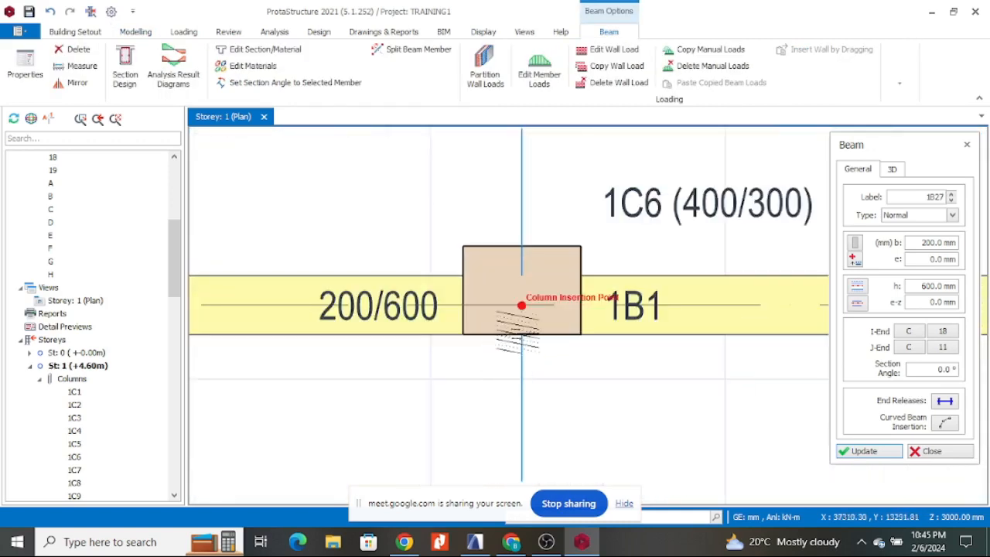
left_click(521, 305)
scroll(519, 380, "down", 8)
scroll(535, 172, "up", 3)
scroll(534, 177, "up", 6)
left_click(431, 234)
scroll(579, 385, "down", 6)
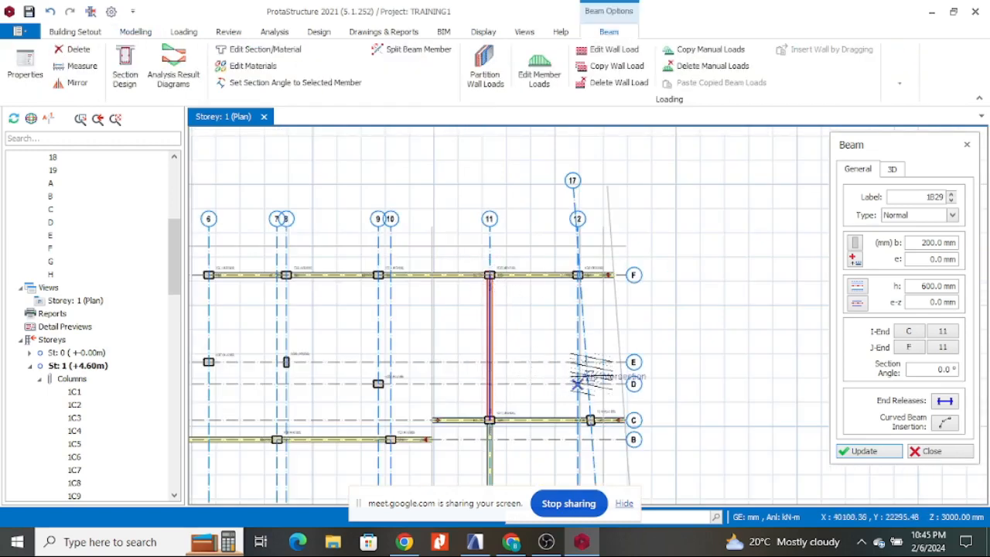
- Stretch the end of axis A beside column 1C7 outward so that it crosses the outer inclined axis
scroll(579, 385, "down", 3)
scroll(595, 406, "up", 8)
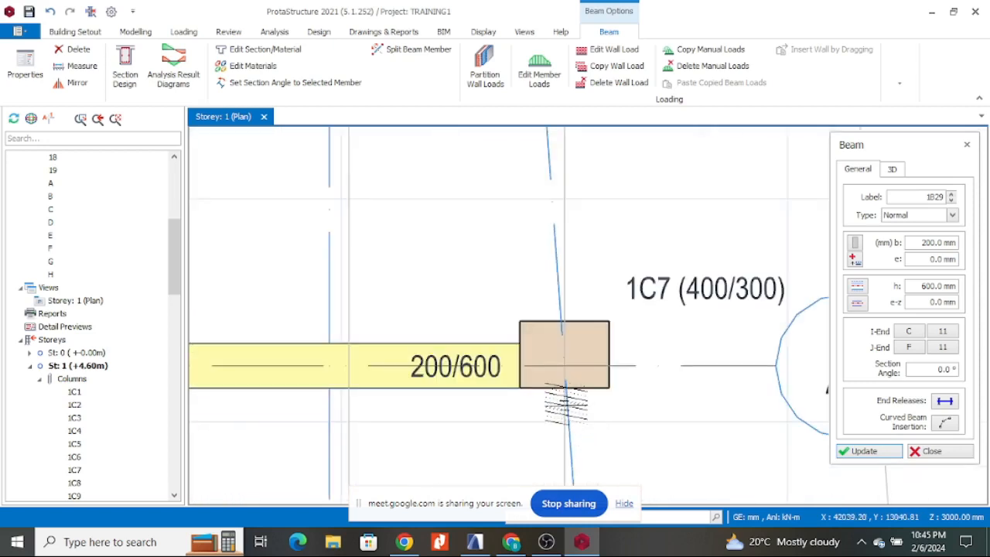
scroll(572, 367, "down", 3)
scroll(576, 370, "up", 5)
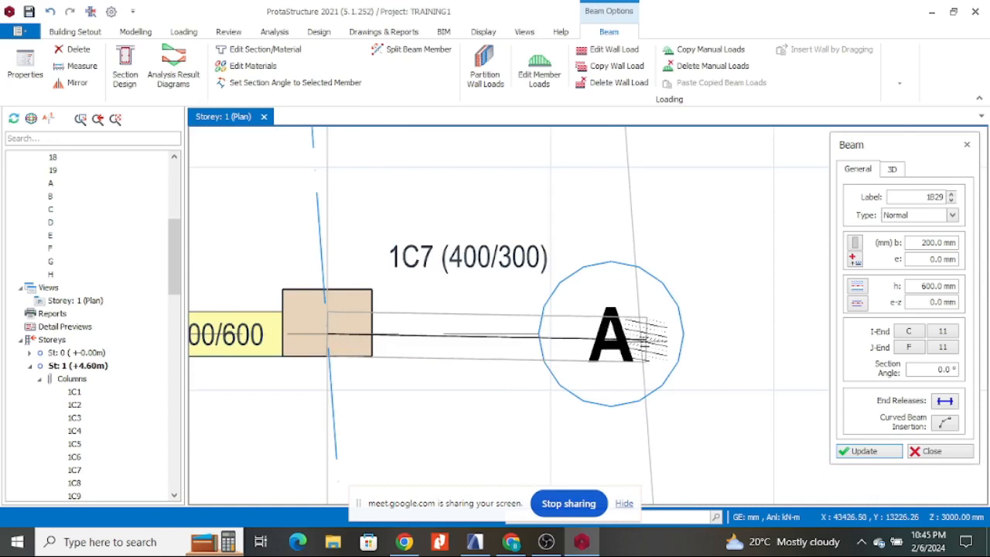
key("Escape")
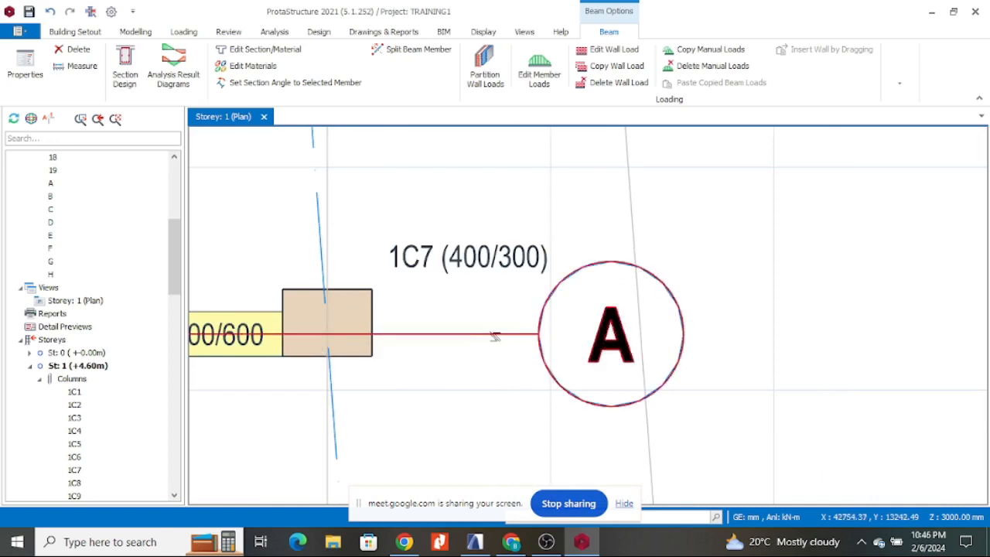
right_click(495, 335)
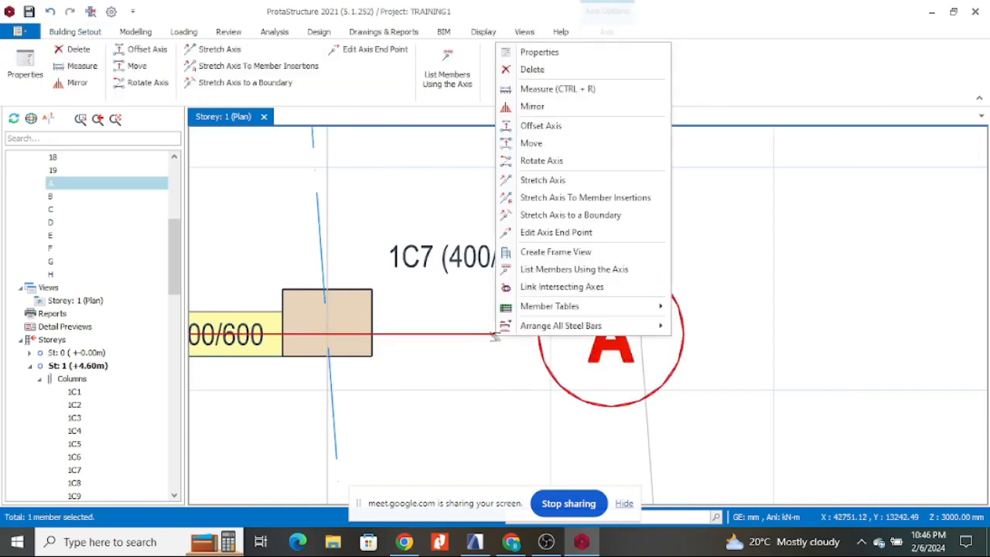
left_click(553, 179)
left_click(536, 334)
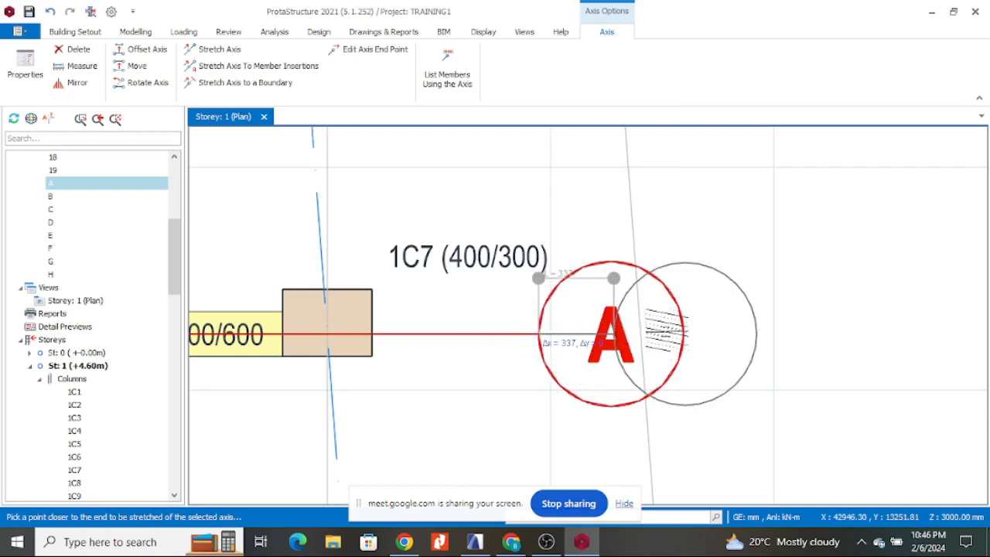
left_click(751, 335)
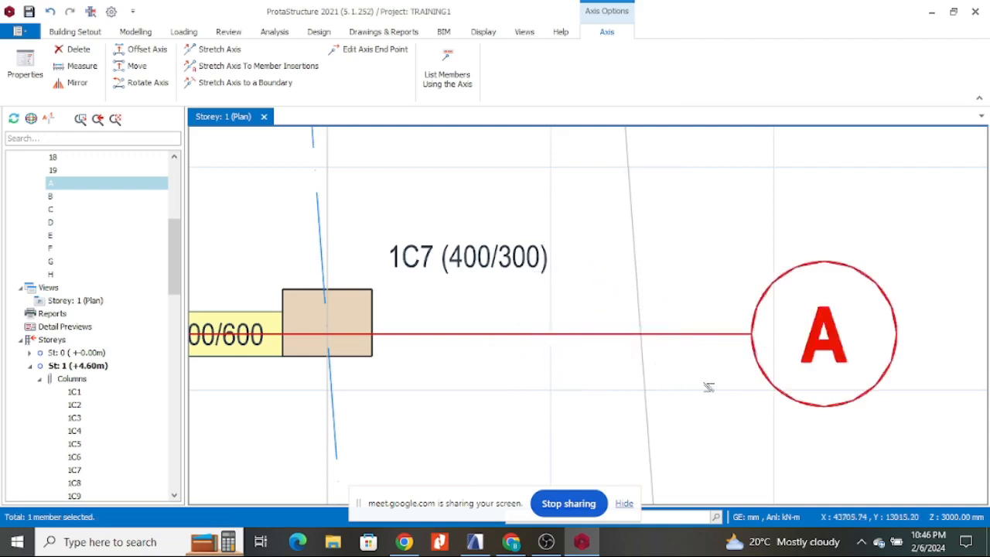
- Draw a 200/600 beam from column 1C7 up the inclined axis past 1C25 to axis H, splitting it at supporting spans
key("Escape")
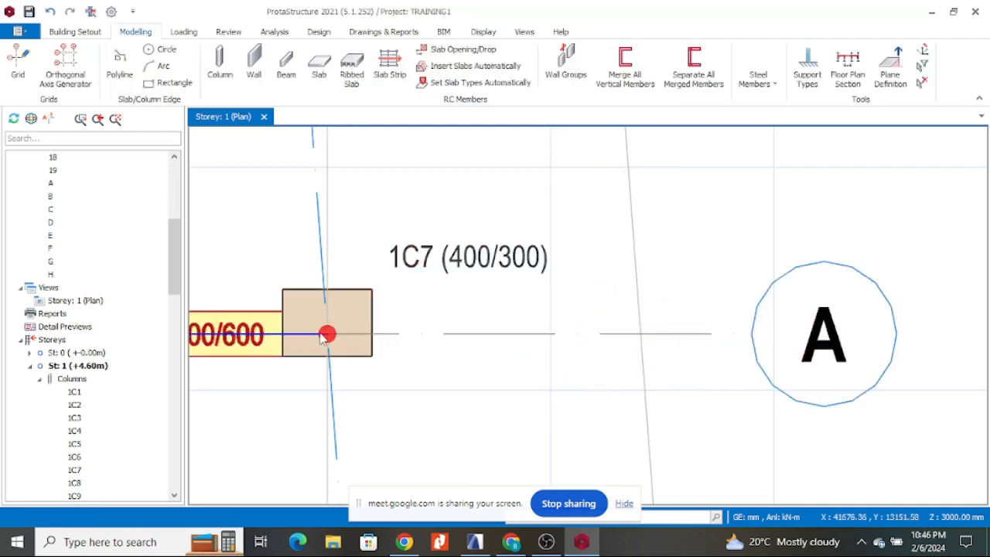
left_click(323, 340)
scroll(325, 334, "down", 5)
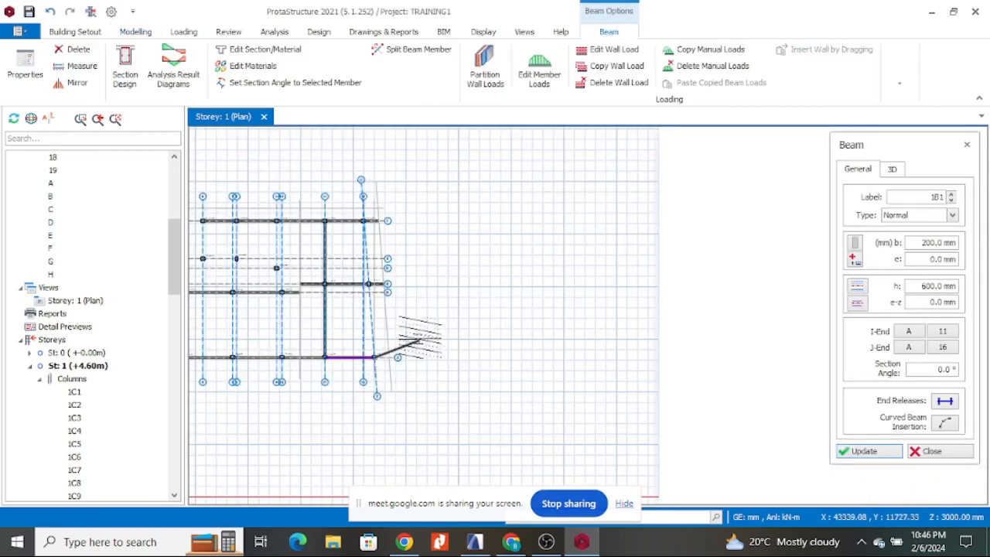
scroll(320, 219, "up", 3)
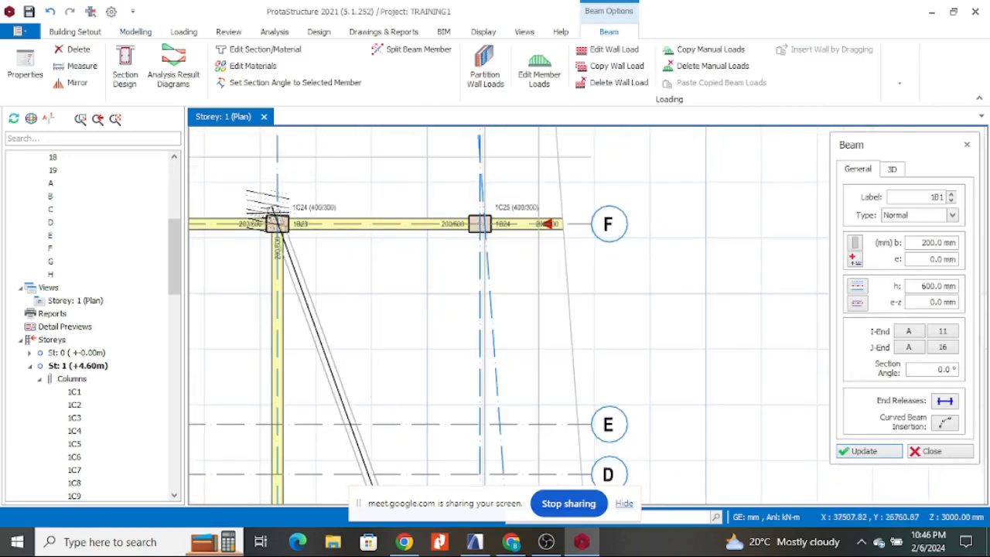
scroll(533, 229, "down", 3)
scroll(526, 232, "up", 4)
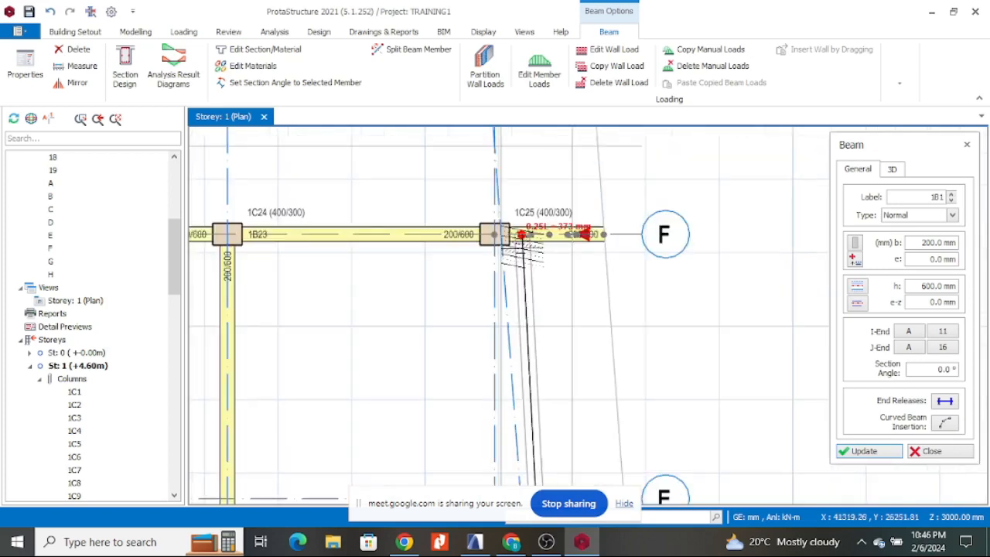
scroll(585, 233, "down", 3)
scroll(586, 233, "up", 5)
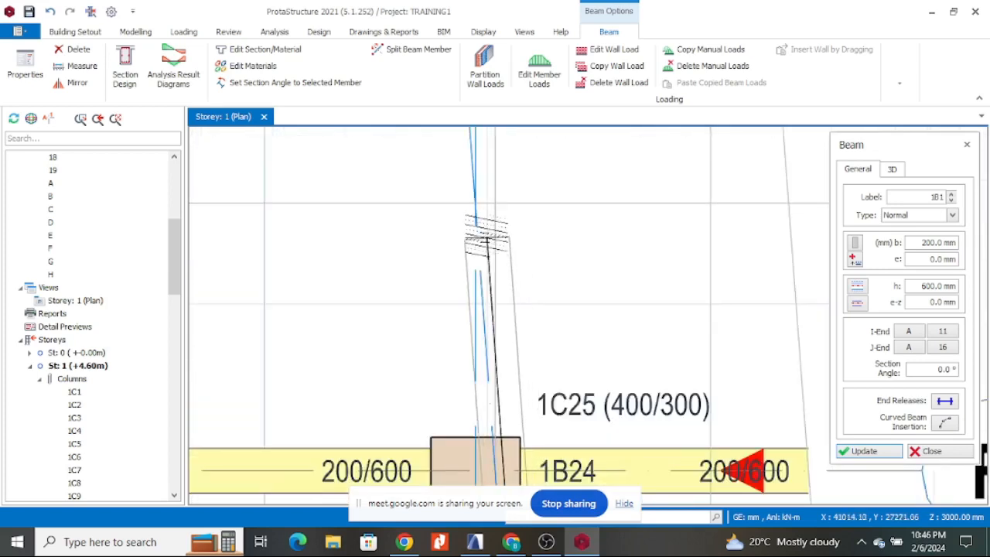
scroll(480, 263, "down", 2)
scroll(476, 286, "up", 3)
scroll(487, 267, "down", 4)
scroll(485, 263, "up", 2)
scroll(486, 248, "up", 3)
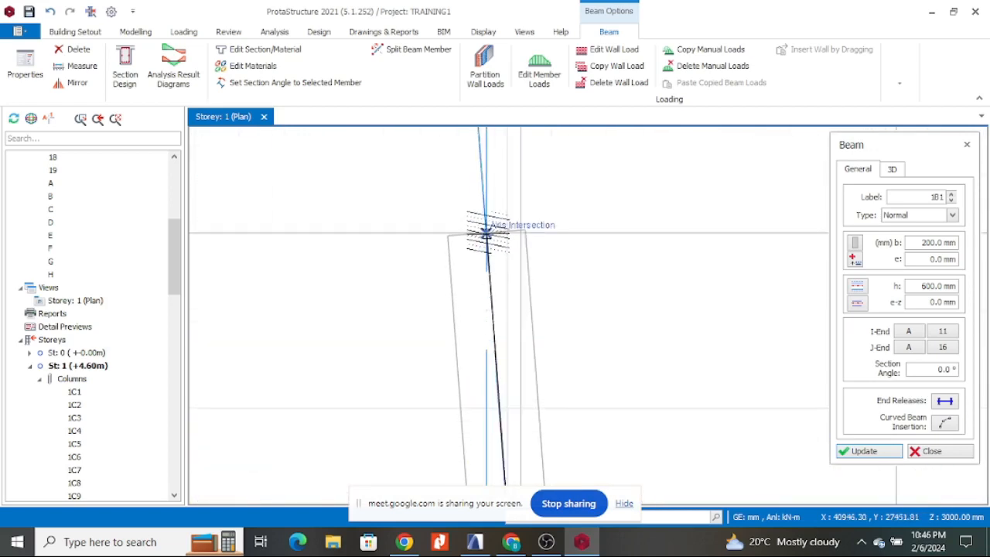
left_click(486, 233)
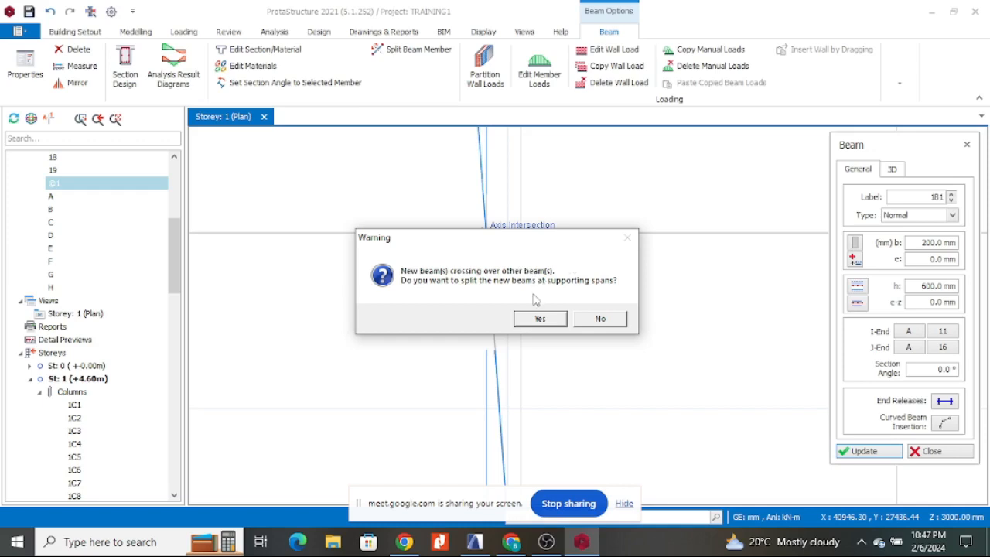
left_click(541, 318)
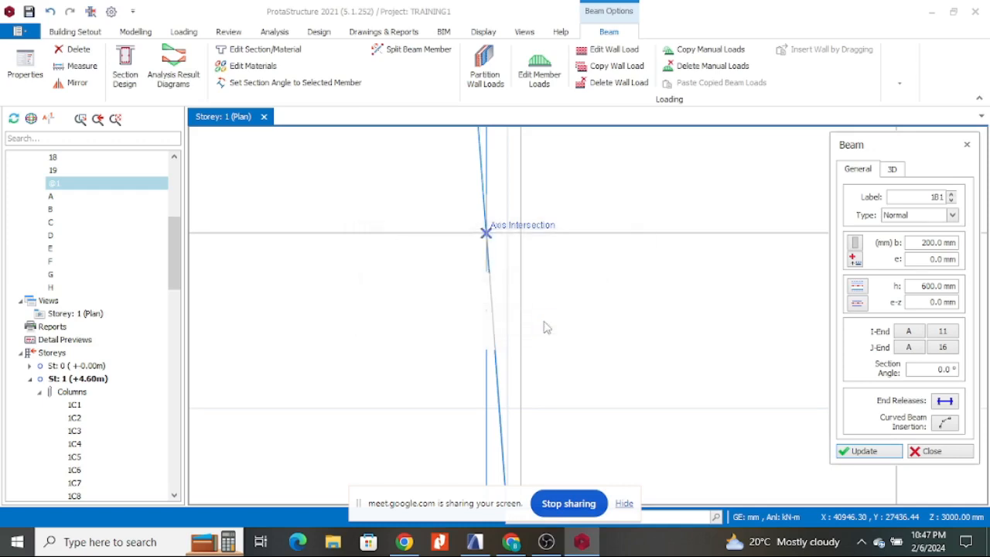
scroll(544, 325, "down", 5)
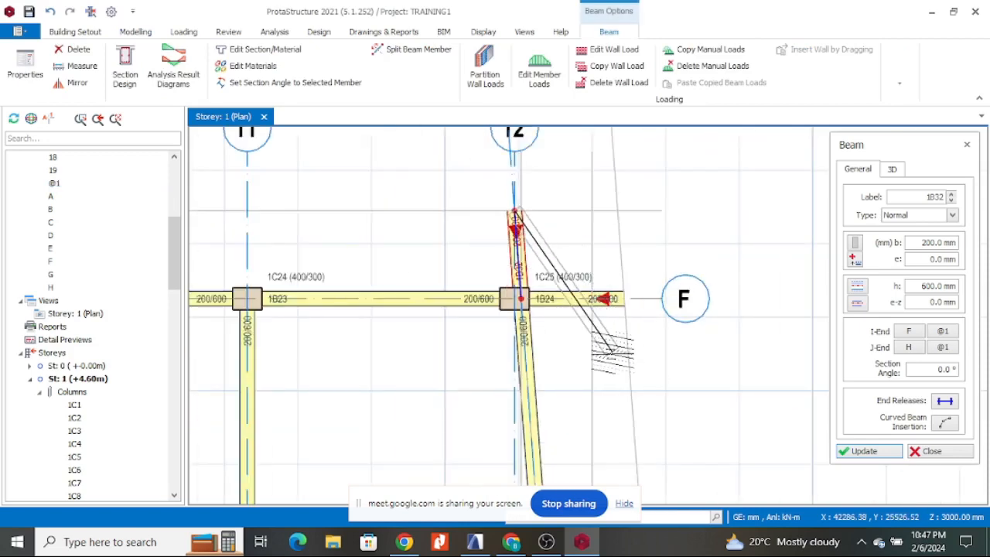
key("Escape")
- Examine the new inclined beams and their connections at columns 1C14 and 1C7
scroll(551, 225, "down", 5)
scroll(555, 356, "up", 6)
scroll(557, 379, "down", 3)
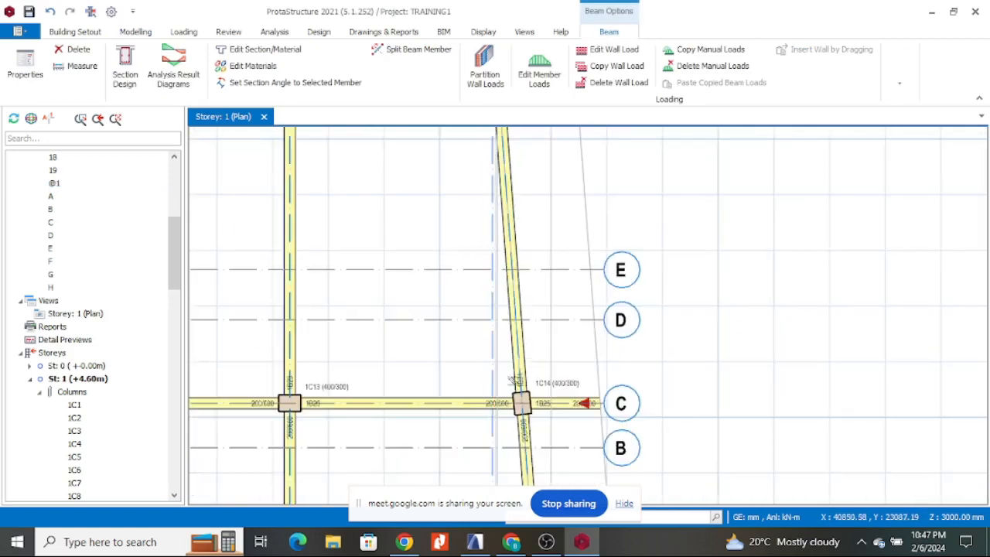
scroll(542, 340, "up", 6)
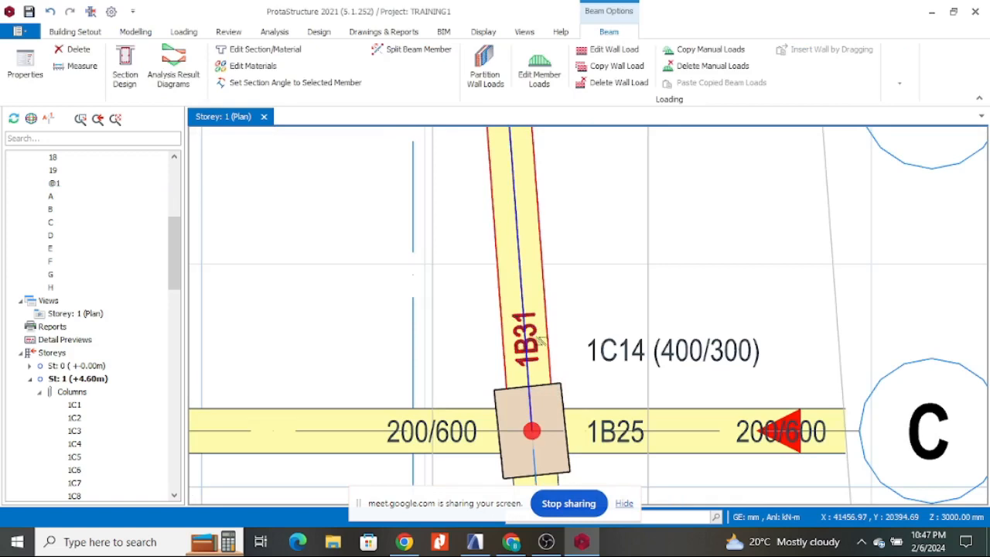
scroll(579, 223, "down", 3)
scroll(561, 364, "down", 4)
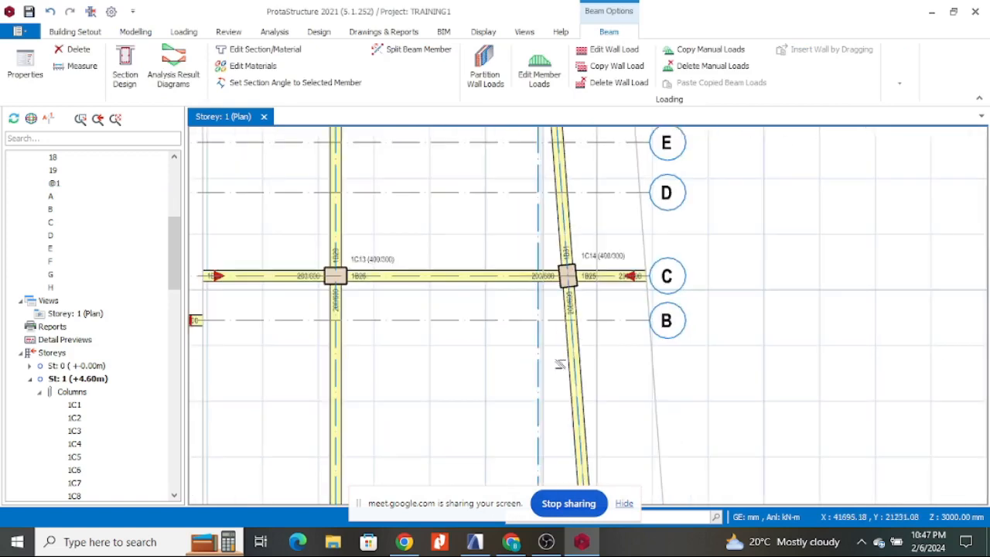
scroll(622, 433, "up", 6)
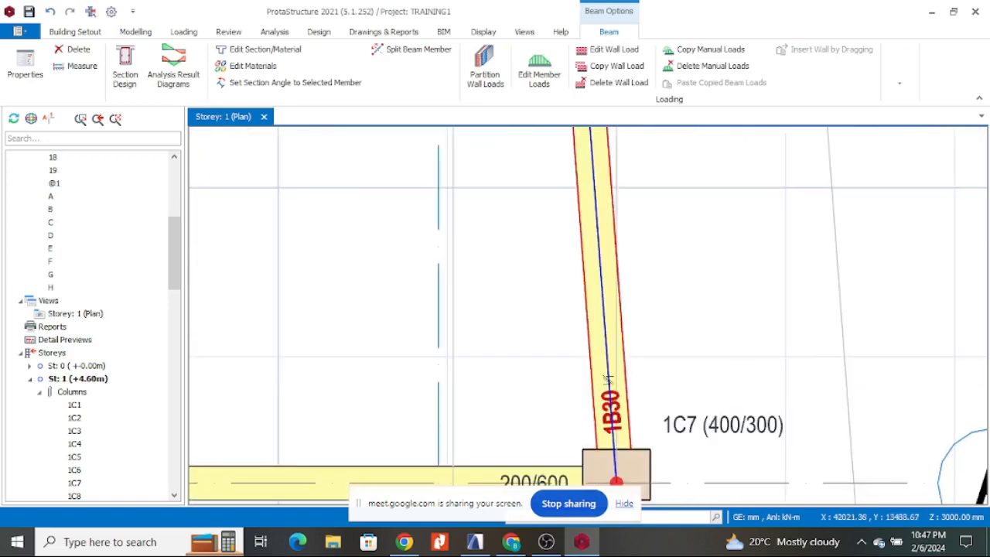
scroll(627, 406, "down", 3)
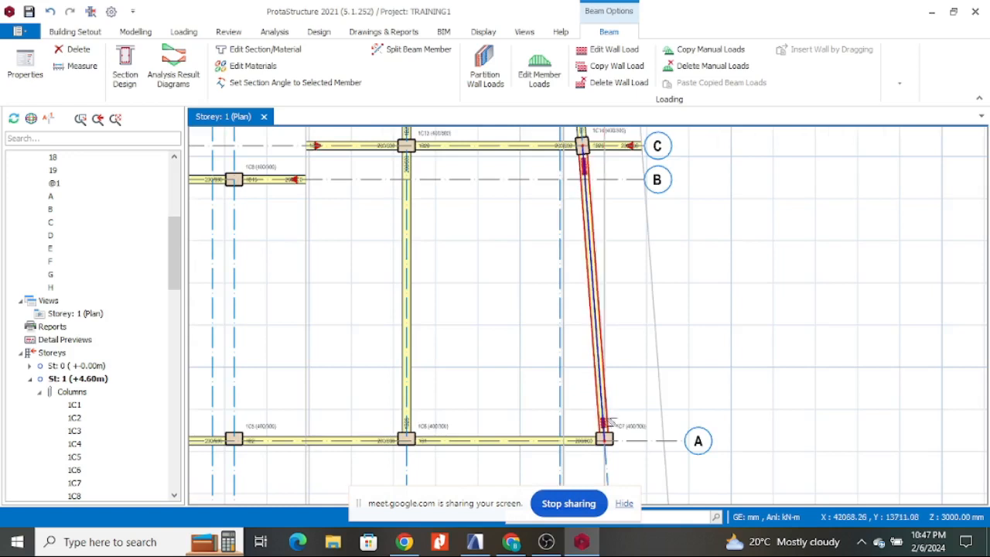
scroll(610, 421, "down", 3)
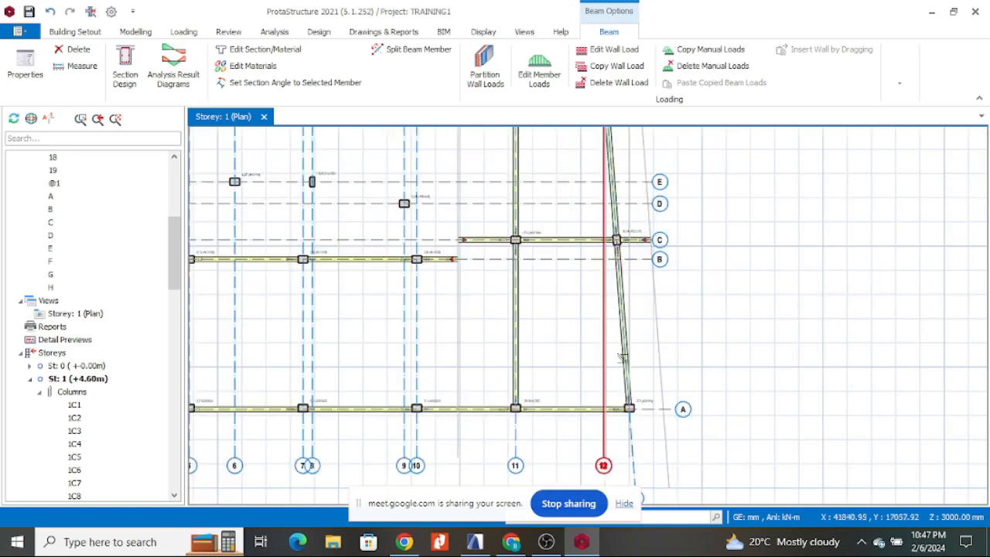
scroll(450, 387, "down", 3)
- Inspect the beams and column connections along axis A from column 1C1 to column 1C7
scroll(451, 393, "up", 8)
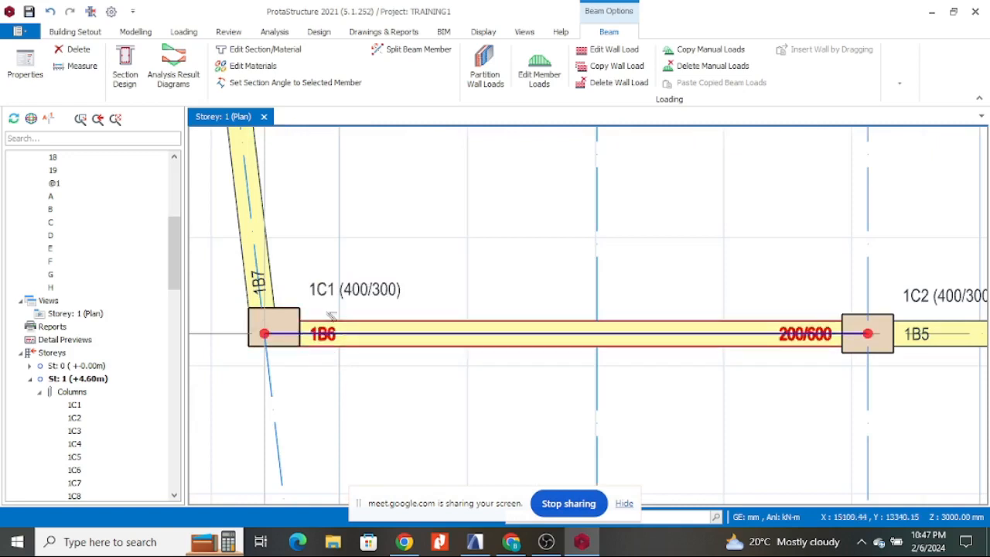
scroll(283, 328, "down", 4)
scroll(641, 356, "up", 4)
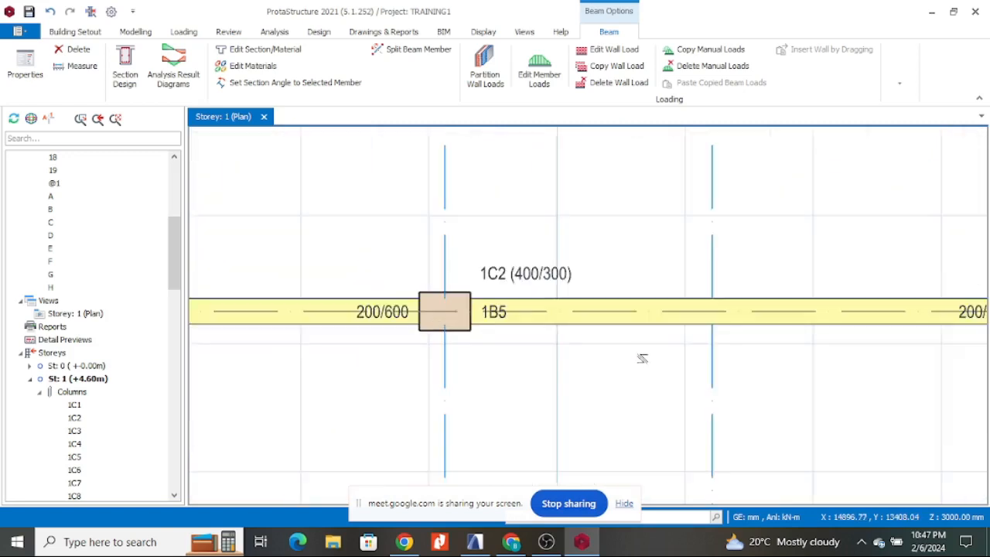
scroll(443, 308, "up", 3)
scroll(555, 307, "down", 4)
scroll(541, 340, "up", 5)
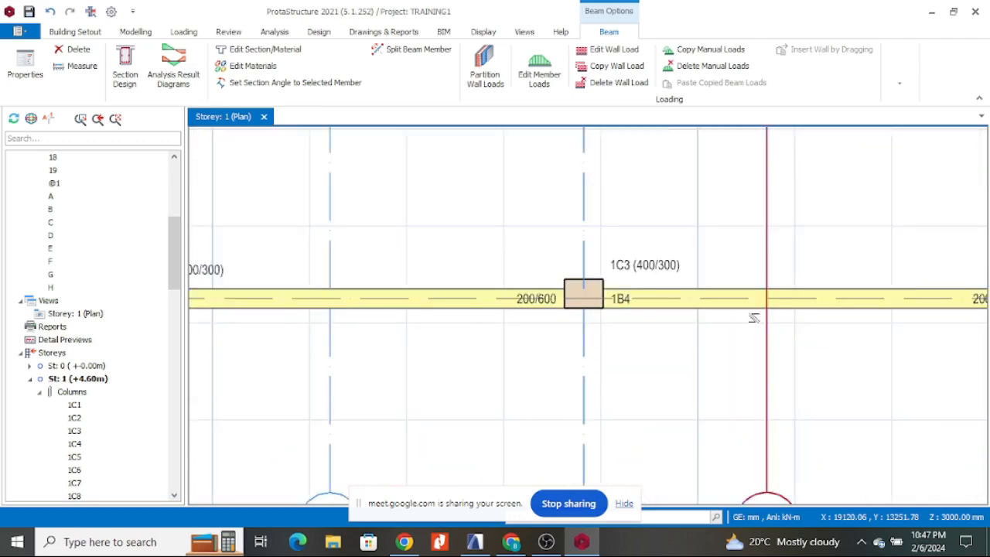
scroll(484, 315, "down", 4)
scroll(765, 310, "up", 4)
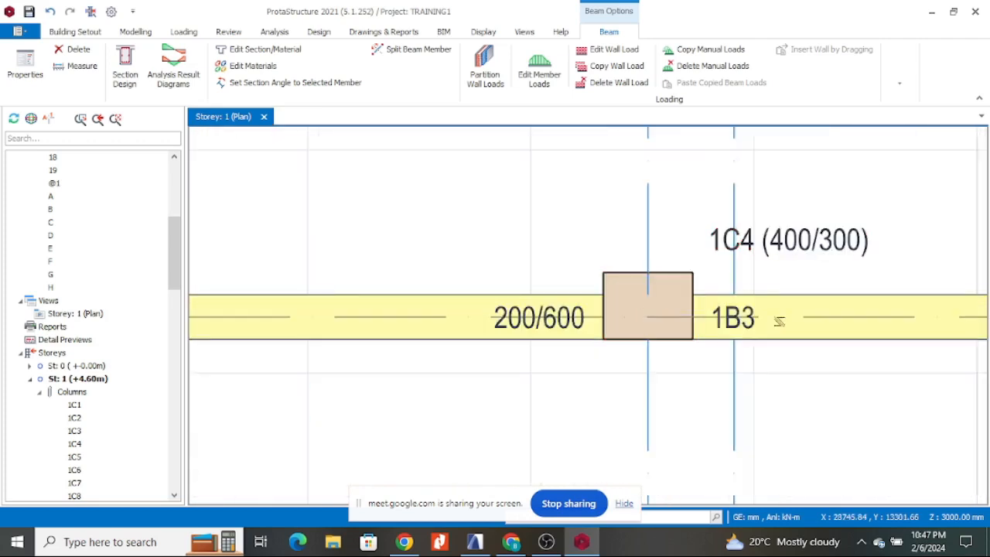
scroll(614, 336, "down", 3)
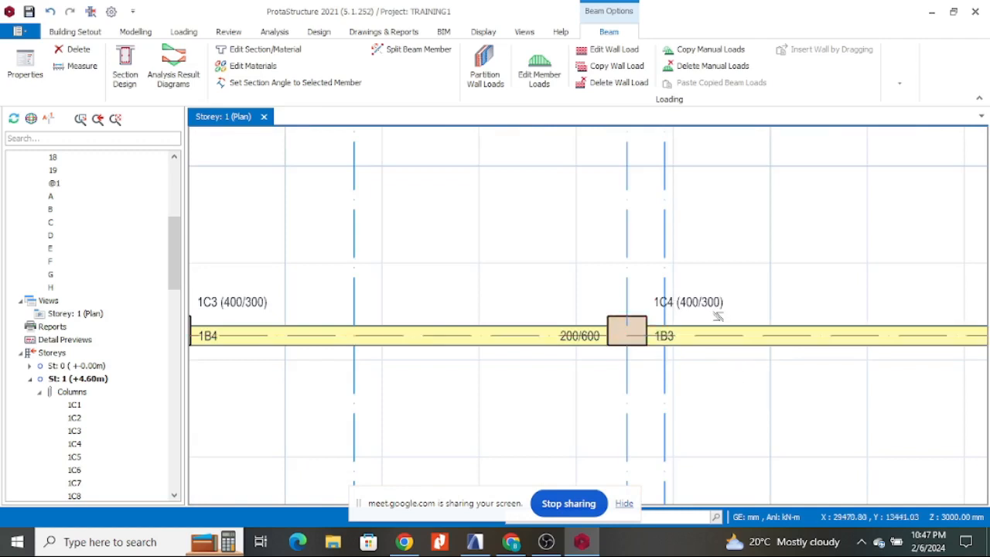
scroll(743, 300, "down", 6)
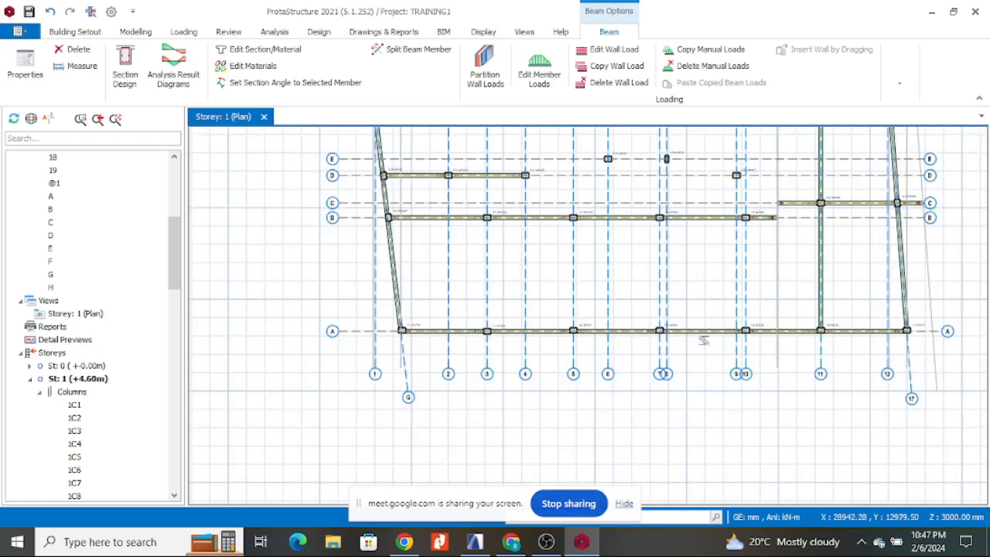
scroll(804, 286, "up", 8)
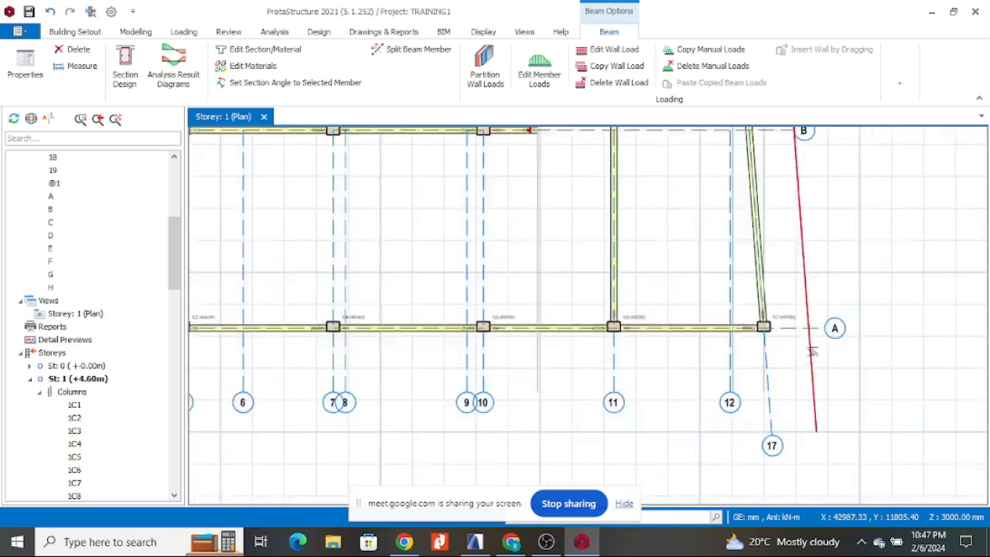
scroll(643, 306, "down", 3)
scroll(657, 309, "up", 3)
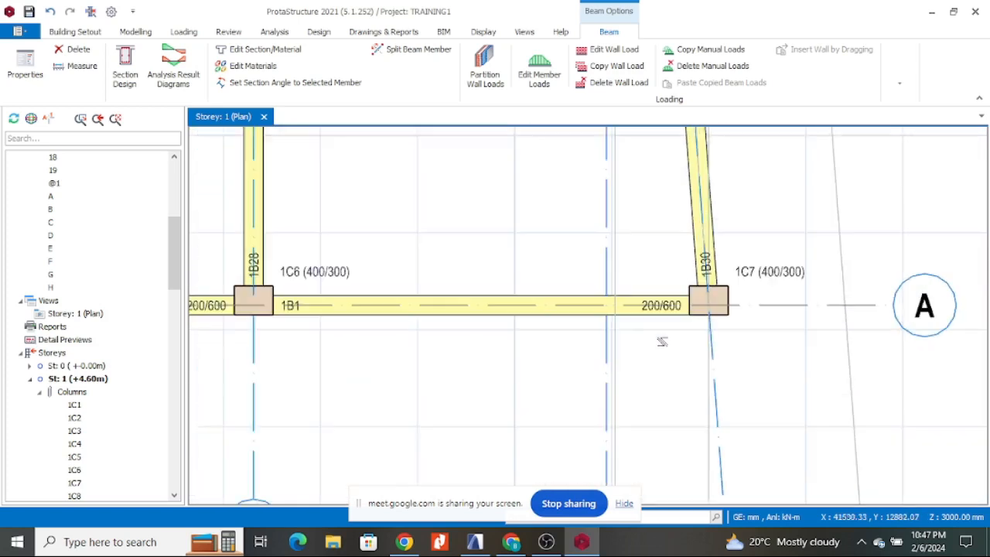
- Draw a 200/600 cantilever beam along axis A from column 1C7 to inclined axis 19
double_click(704, 312)
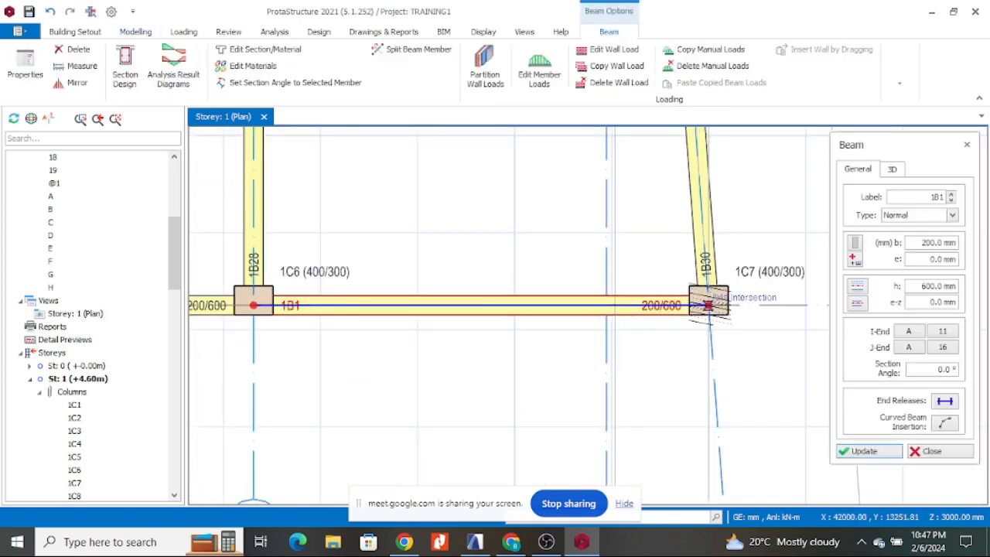
scroll(513, 297, "down", 4)
scroll(544, 299, "up", 3)
scroll(536, 302, "up", 3)
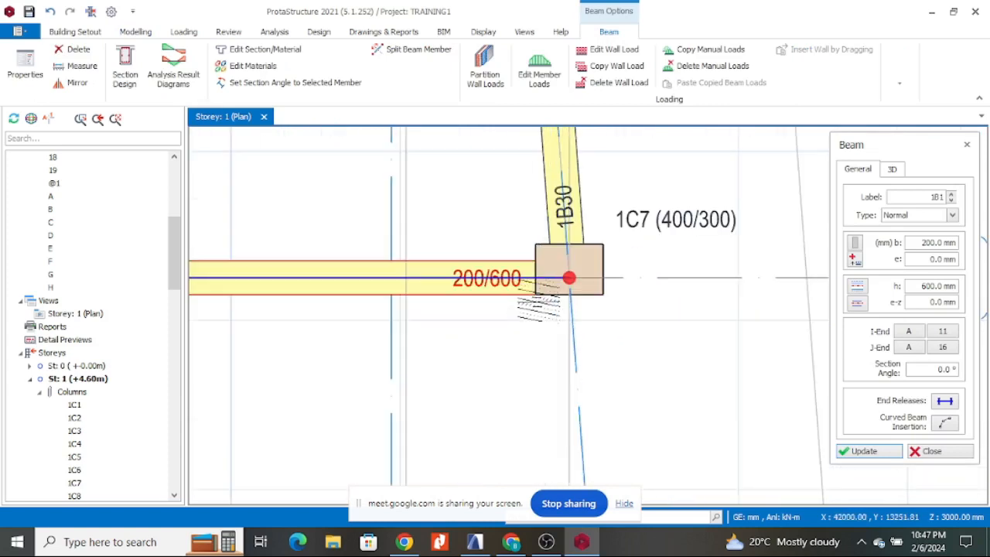
scroll(568, 277, "down", 2)
scroll(580, 266, "up", 3)
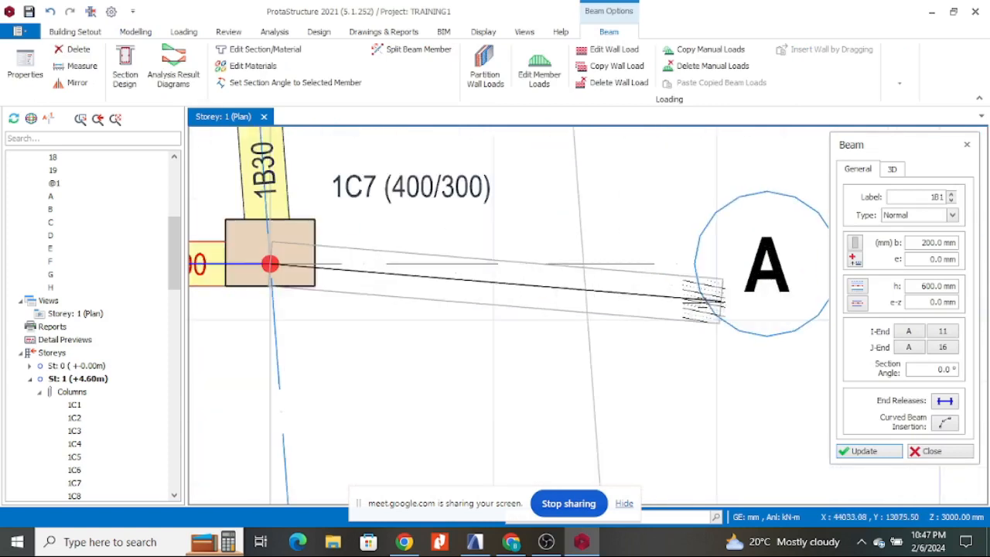
left_click(584, 264)
scroll(619, 310, "down", 3)
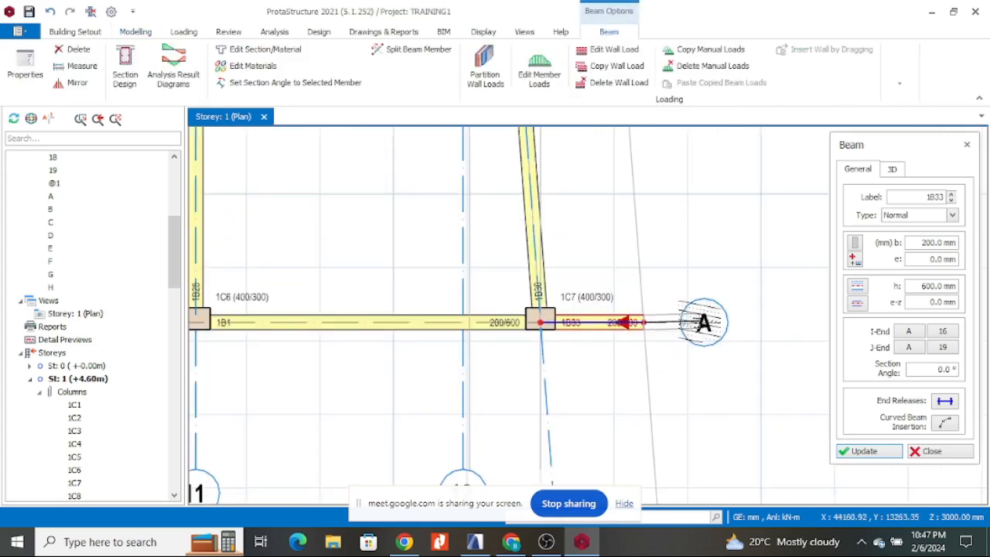
- Draw a 200/600 edge beam along inclined axis 19 from the axis A cantilever tip to axis H, splitting it at supporting spans
left_click(540, 321)
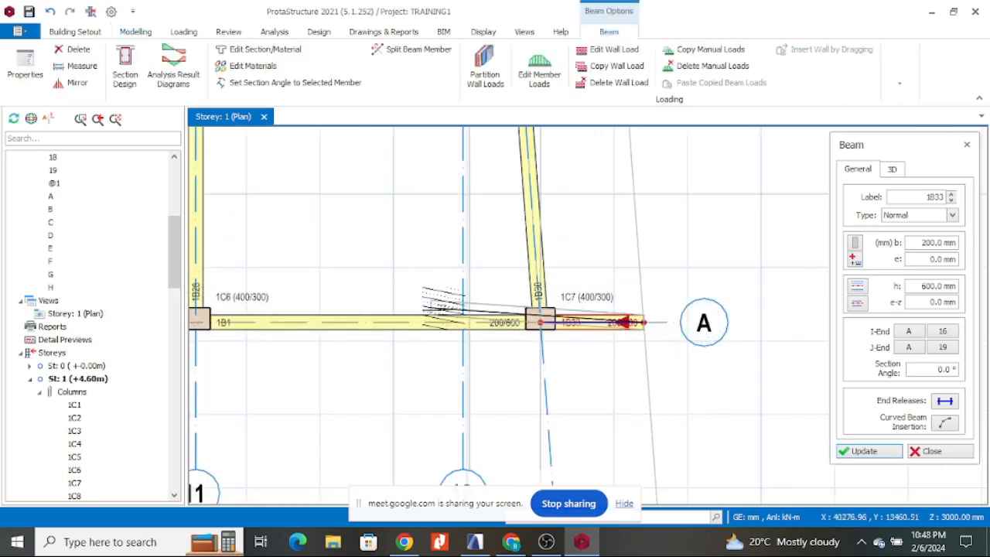
scroll(443, 308, "down", 5)
scroll(650, 350, "up", 5)
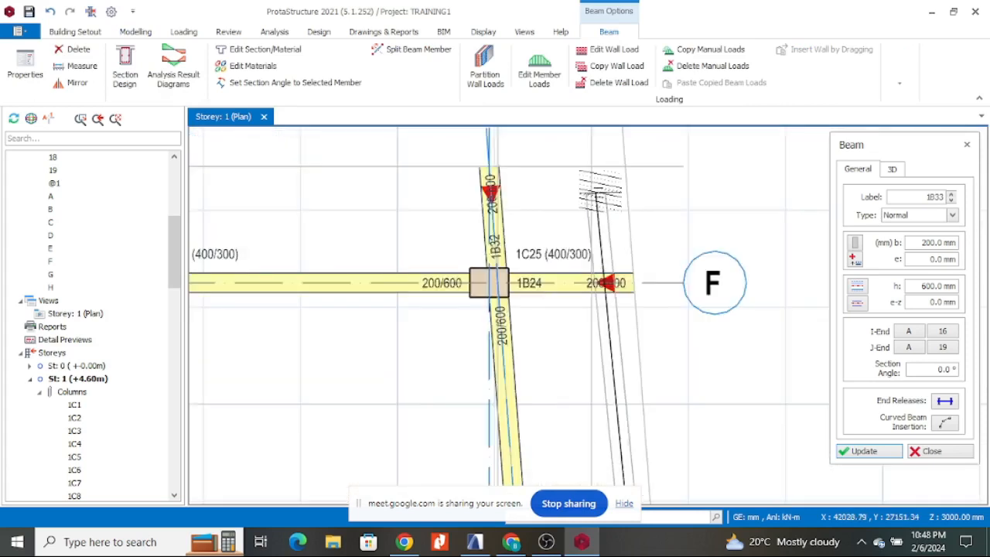
left_click(624, 167)
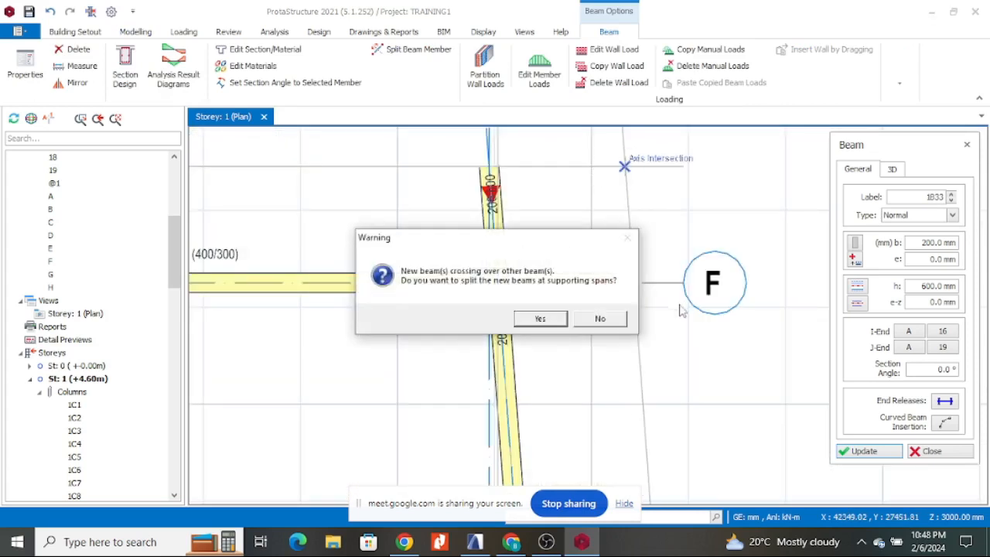
left_click(534, 318)
- Draw a 200/600 cantilever beam along axis 11 from column 1C24 to axis H
scroll(642, 188, "down", 5)
scroll(502, 210, "up", 4)
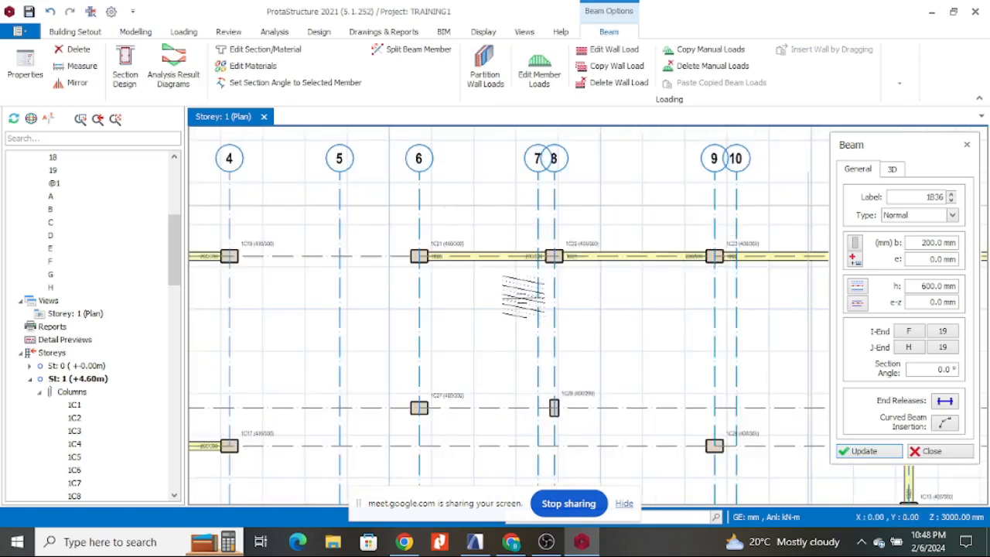
scroll(539, 198, "down", 3)
scroll(699, 224, "up", 5)
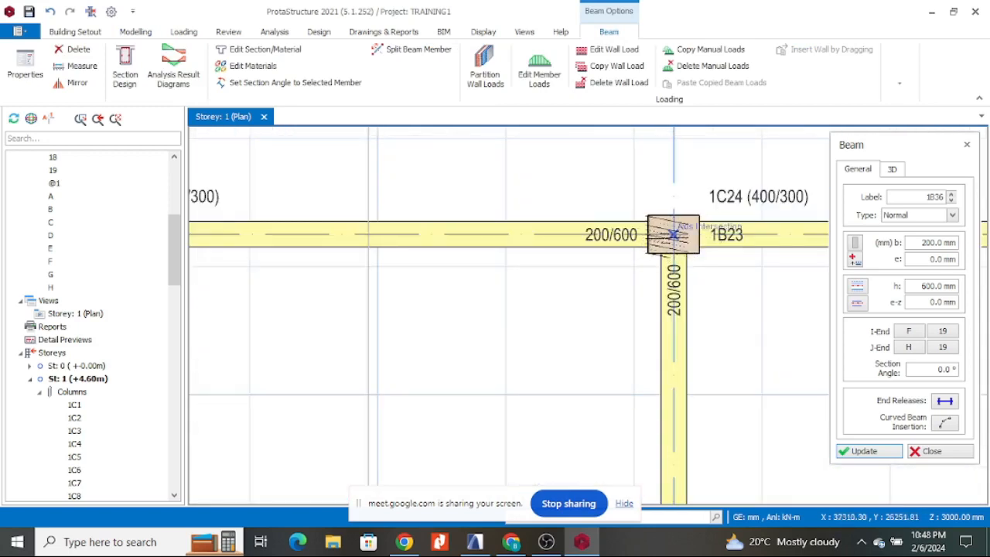
scroll(664, 232, "down", 2)
left_click(665, 202)
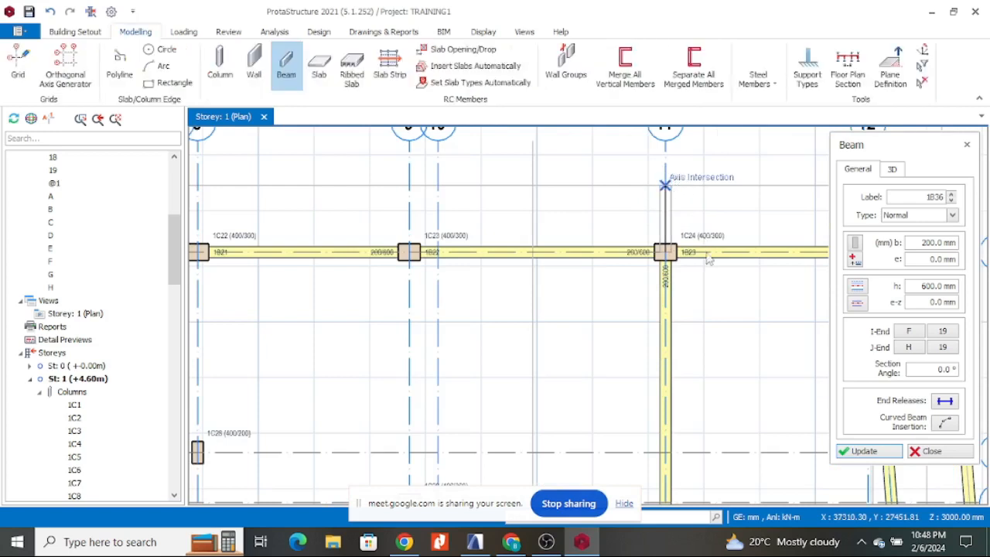
- Draw a 200/600 cantilever beam along axis 9 from column 1C23 to axis H
scroll(700, 246, "down", 3)
scroll(588, 278, "up", 3)
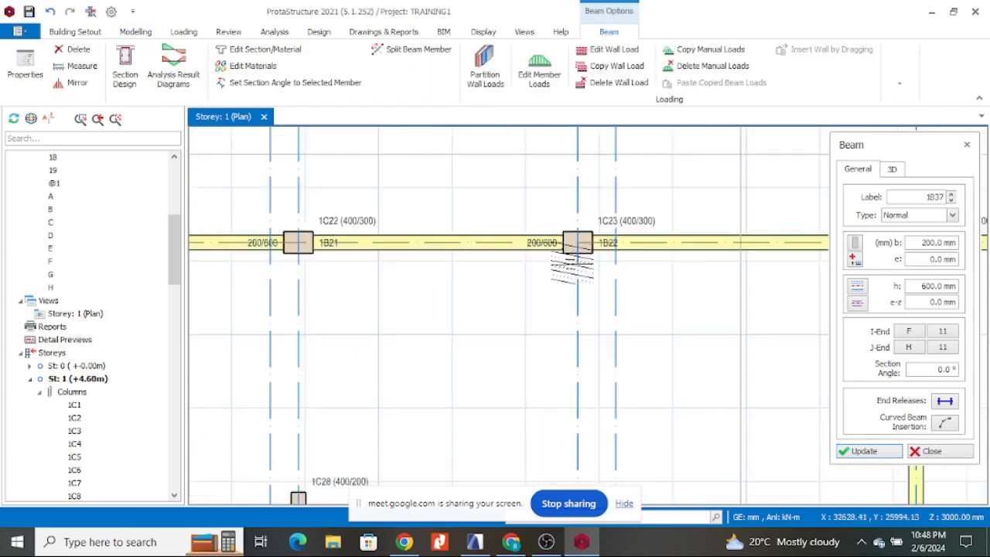
scroll(578, 329, "up", 2)
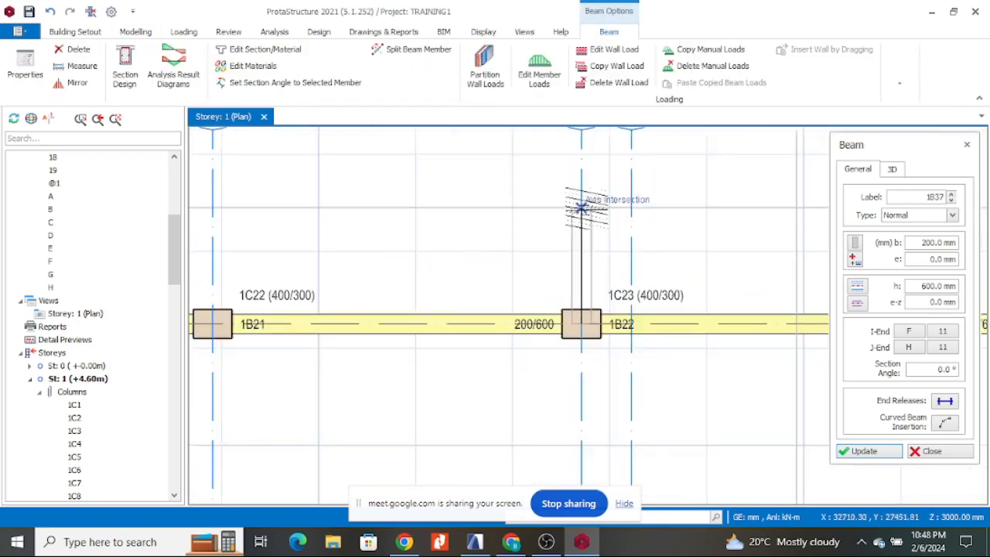
left_click(581, 207)
scroll(542, 263, "down", 3)
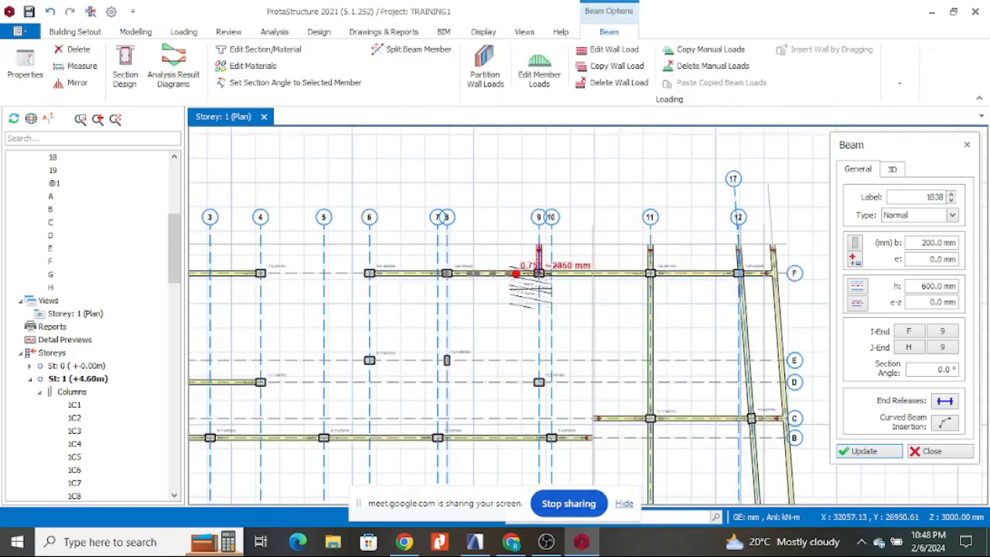
- Draw a 200/600 edge beam along axis 18 from the axis B cantilever tip to axis D, splitting it at supporting spans
scroll(599, 371, "down", 2)
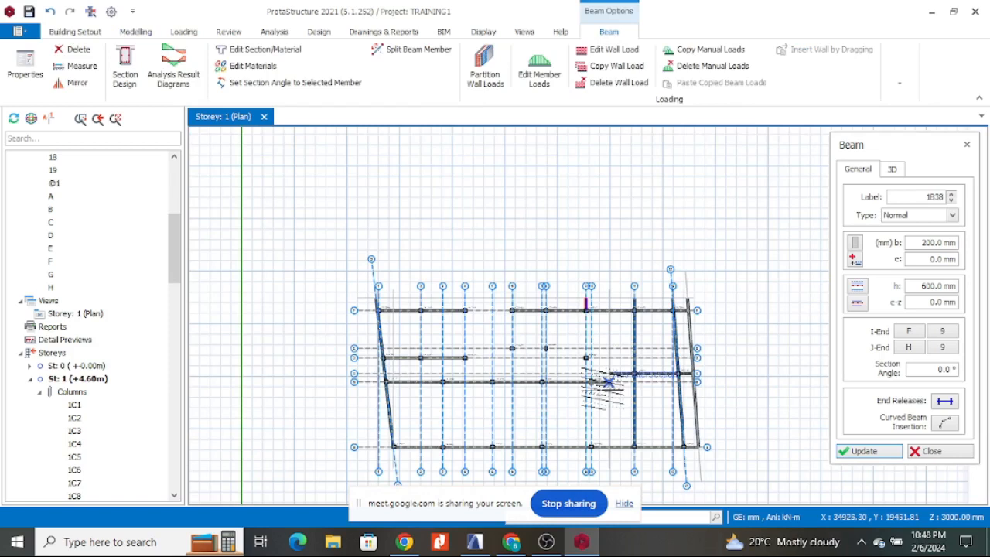
scroll(609, 382, "up", 4)
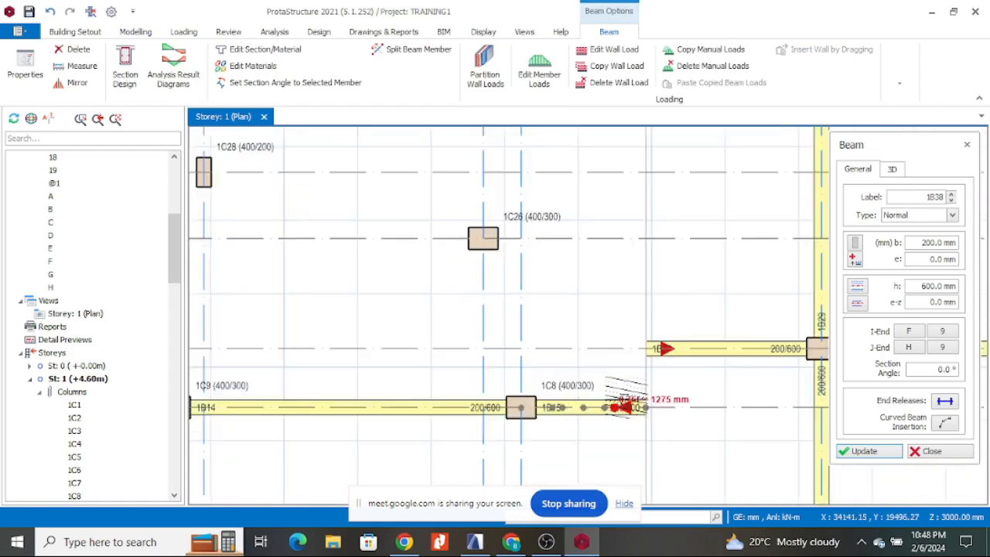
left_click(634, 426)
scroll(626, 380, "down", 4)
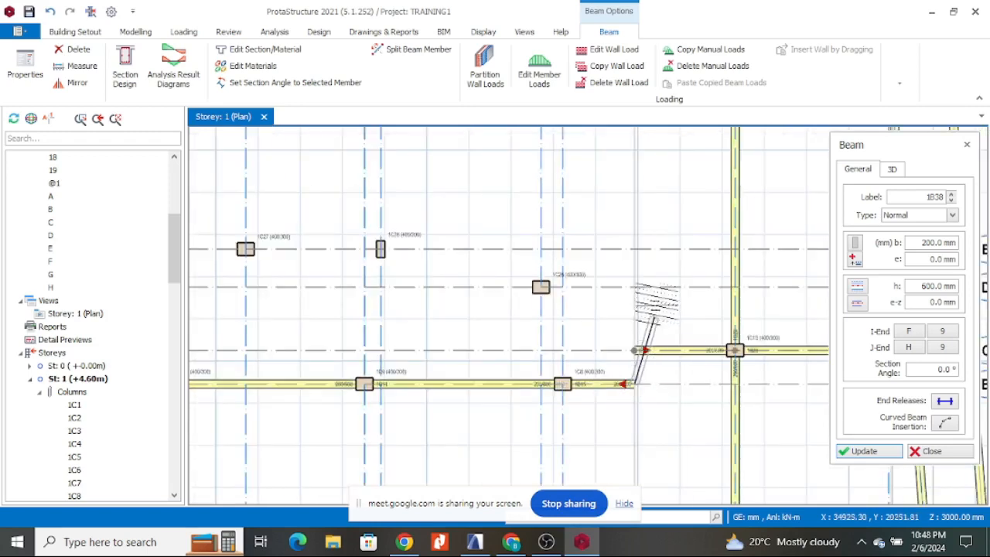
scroll(638, 294, "up", 3)
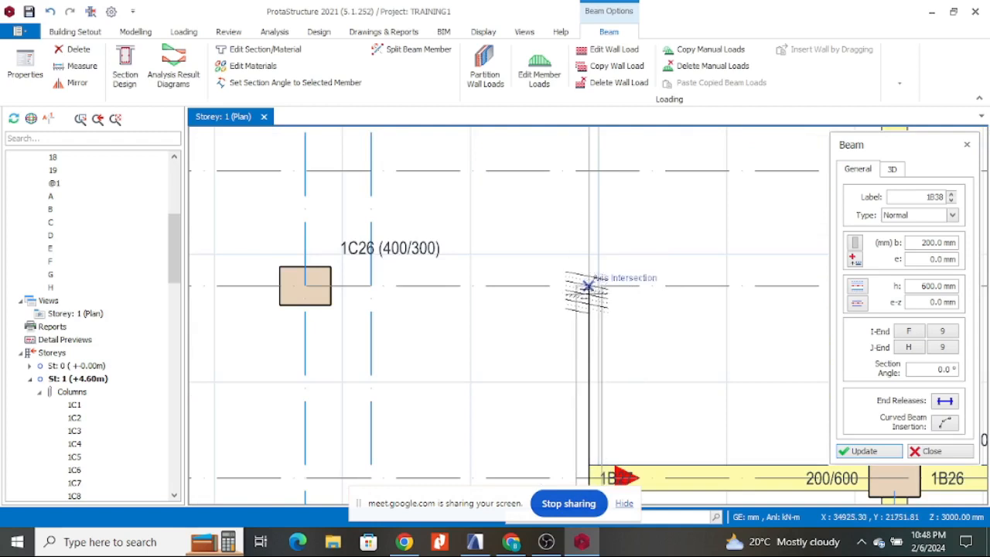
left_click(588, 286)
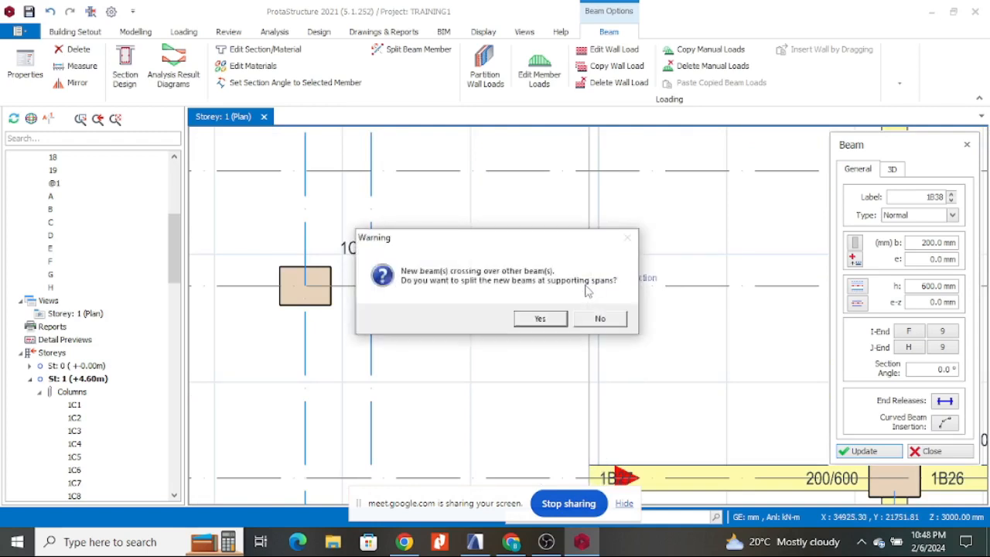
left_click(555, 323)
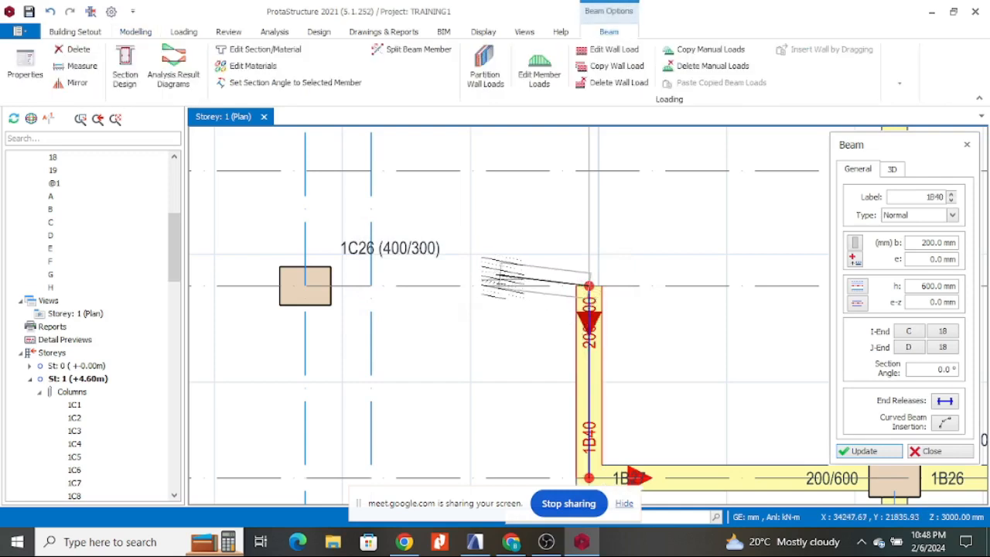
- Switch to ArchiCAD and examine the beam layout on the ground floor plan before returning to ProtaStructure
scroll(533, 286, "down", 4)
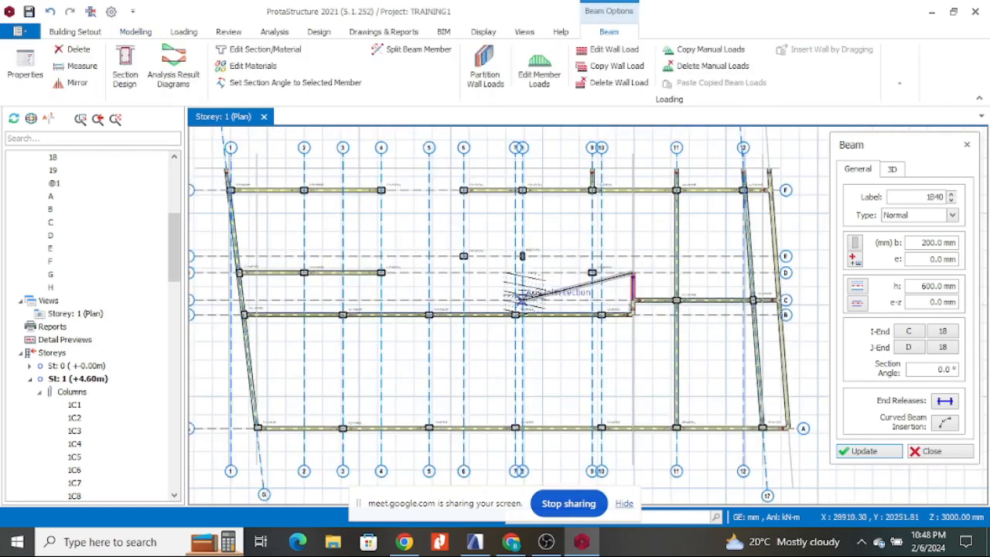
left_click(475, 542)
scroll(321, 229, "down", 10)
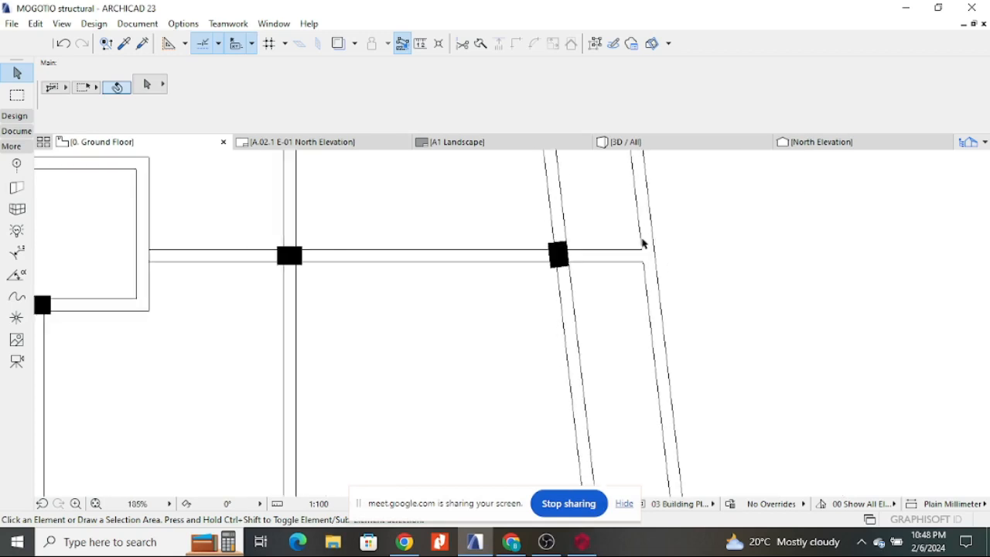
scroll(520, 213, "up", 3)
scroll(559, 218, "down", 1)
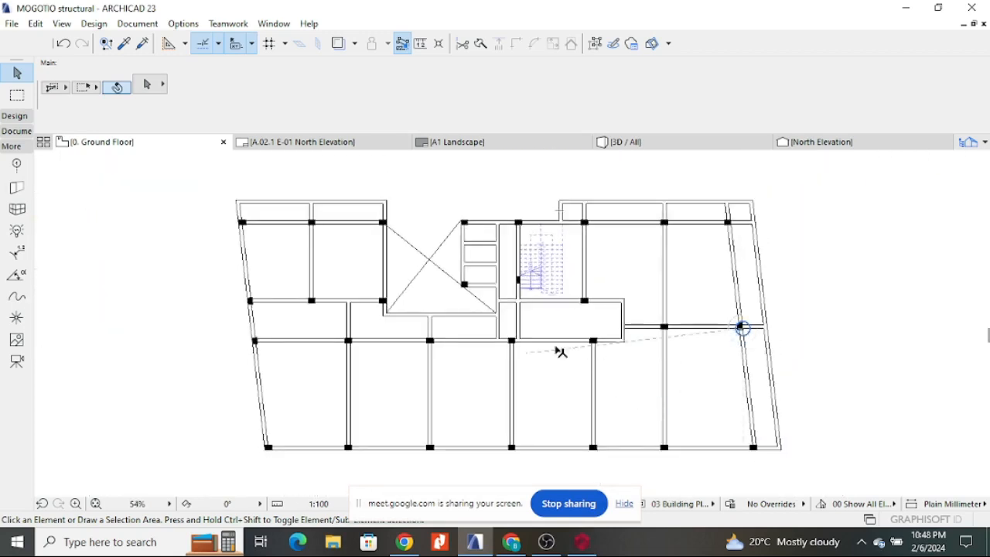
scroll(268, 324, "up", 2)
scroll(422, 336, "down", 3)
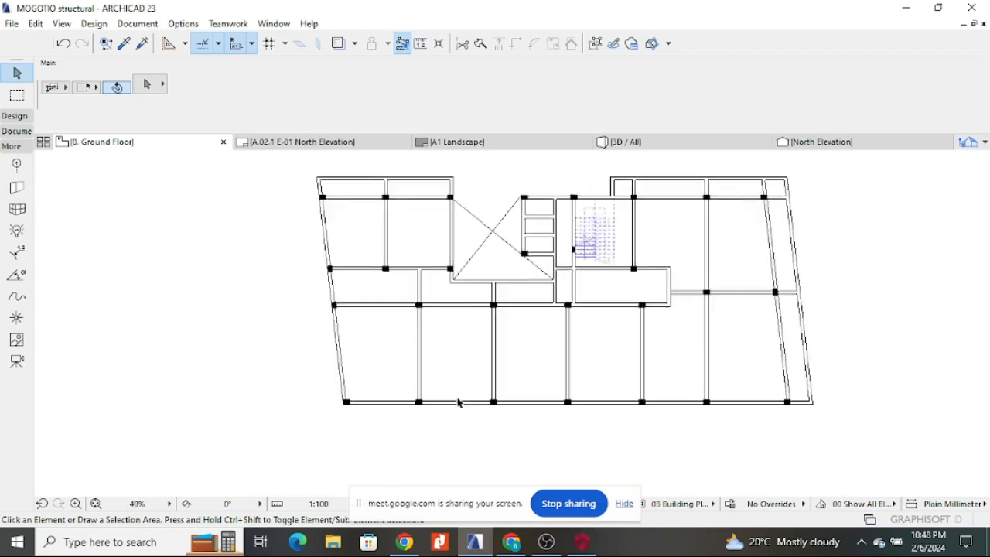
scroll(457, 403, "up", 1)
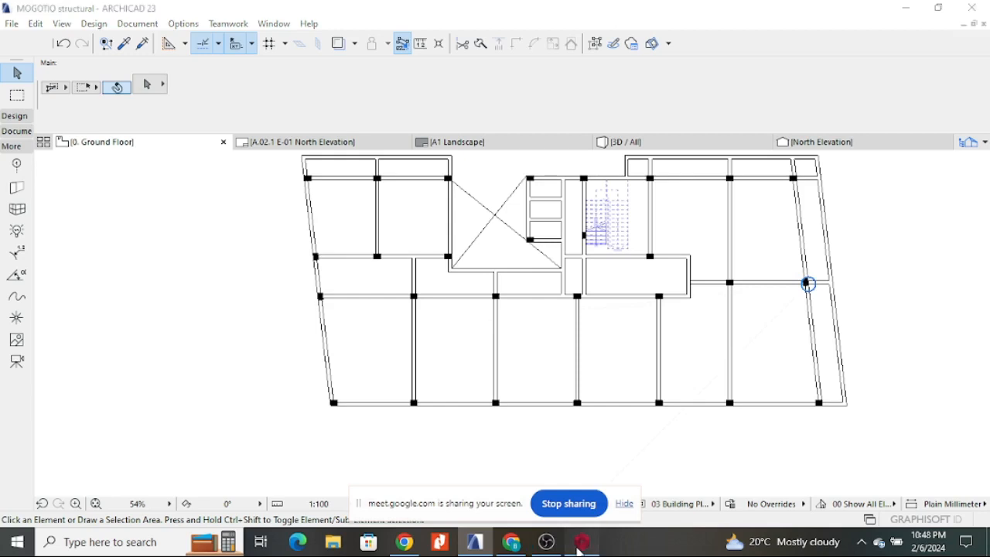
left_click(581, 542)
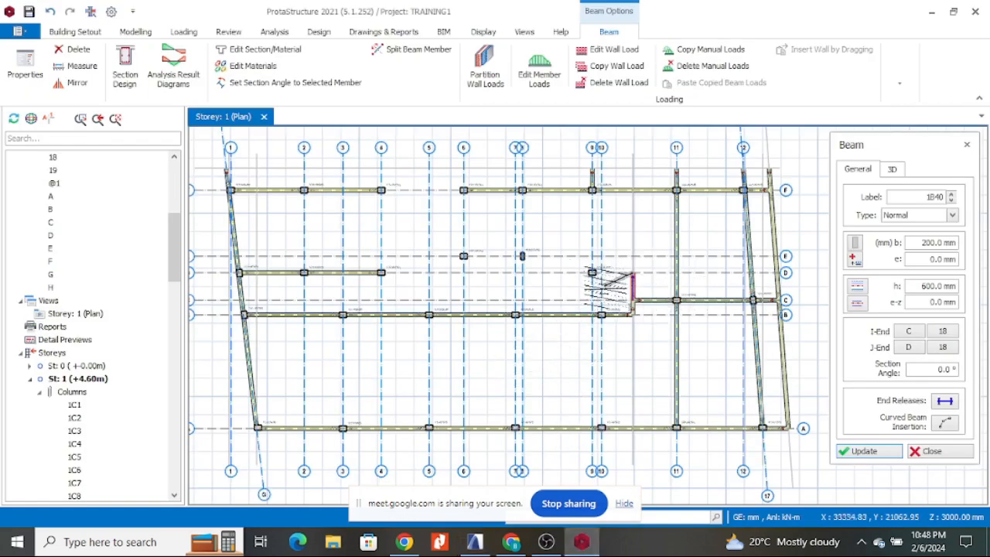
- Draw 200/600 beams along axis 3 from column 1C2 through column 1C11 to the axis D beam
scroll(337, 429, "up", 3)
scroll(327, 426, "up", 1)
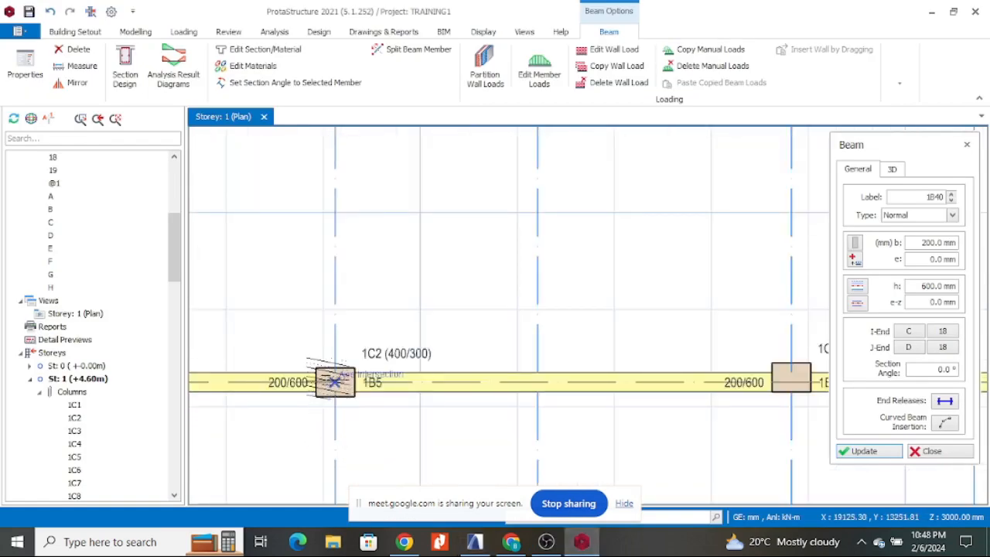
scroll(363, 345, "down", 3)
scroll(409, 263, "up", 3)
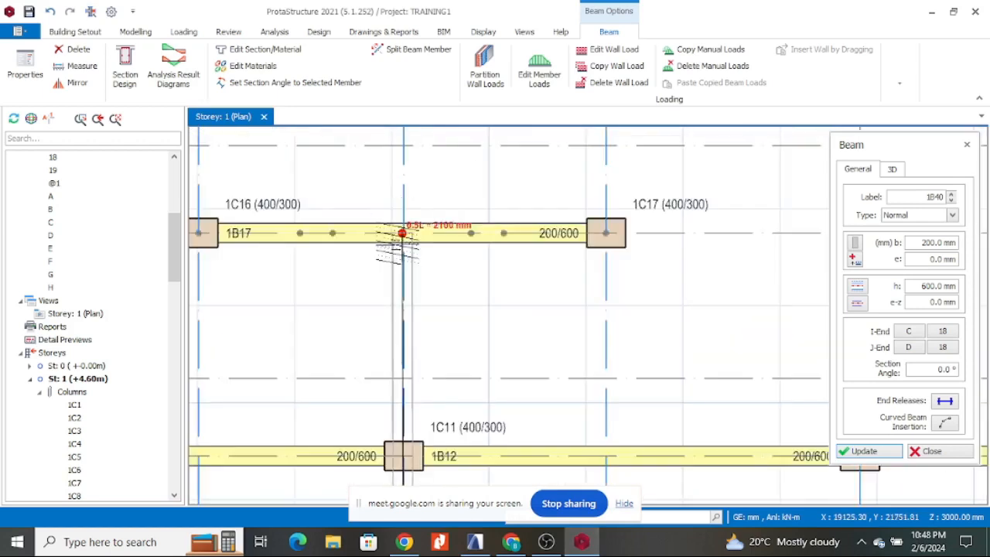
left_click(456, 320)
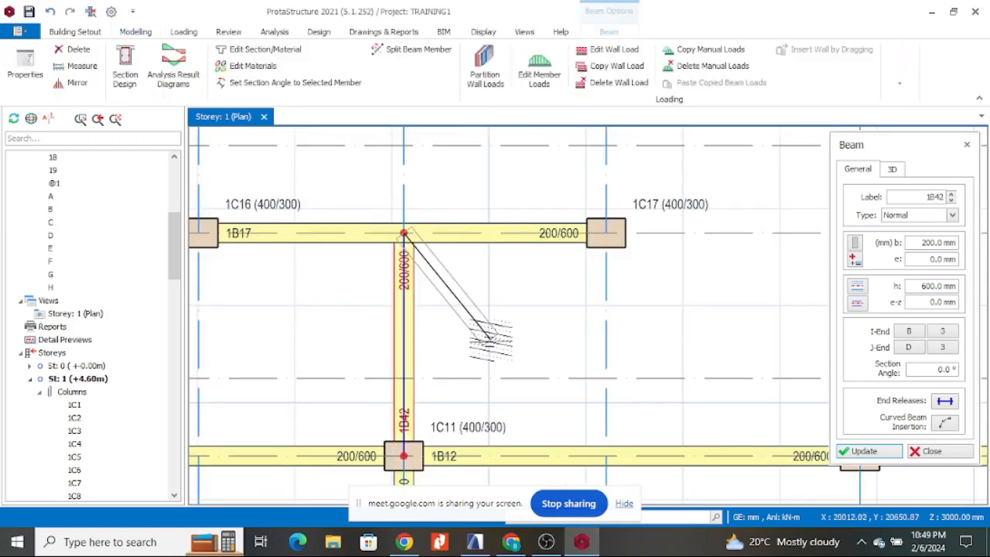
- Compare the beams between axes B and D with the ArchiCAD plan around the crossed void
scroll(456, 317, "down", 2)
scroll(503, 307, "down", 2)
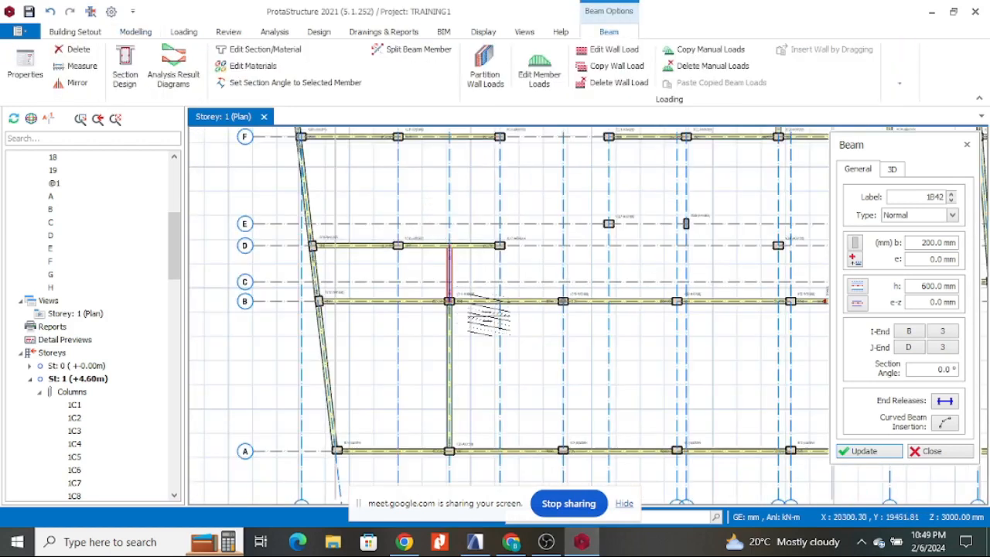
scroll(487, 317, "up", 3)
scroll(507, 216, "down", 3)
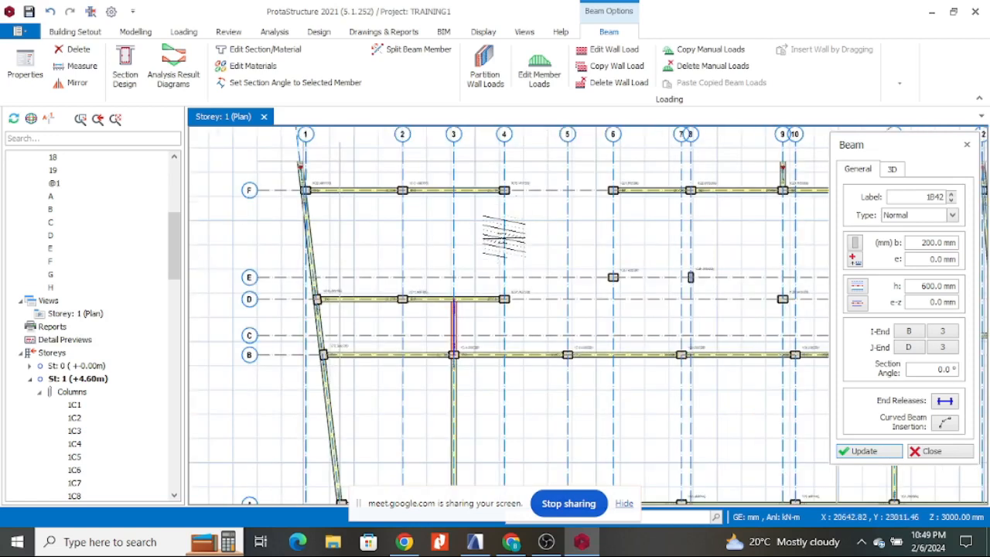
left_click(475, 543)
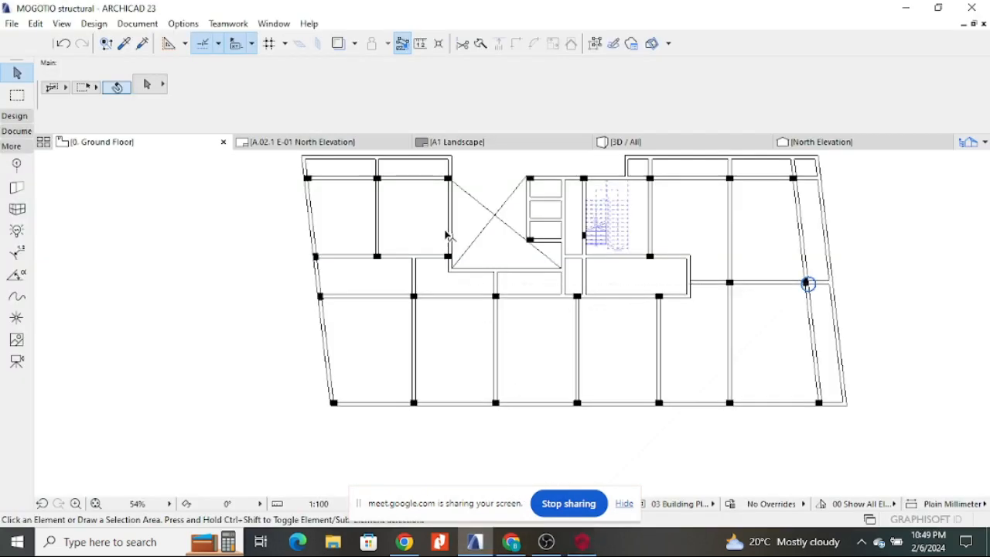
scroll(446, 235, "up", 3)
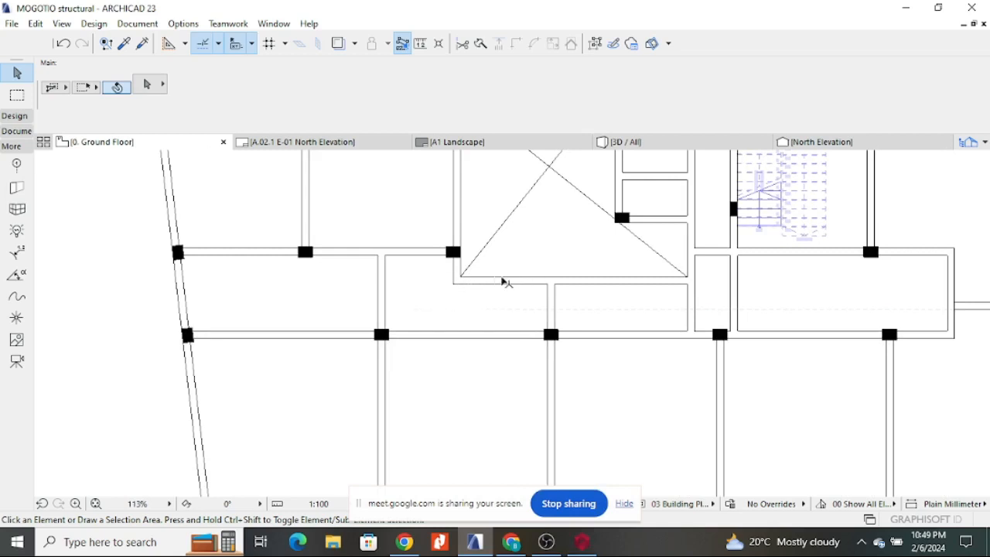
left_click(582, 542)
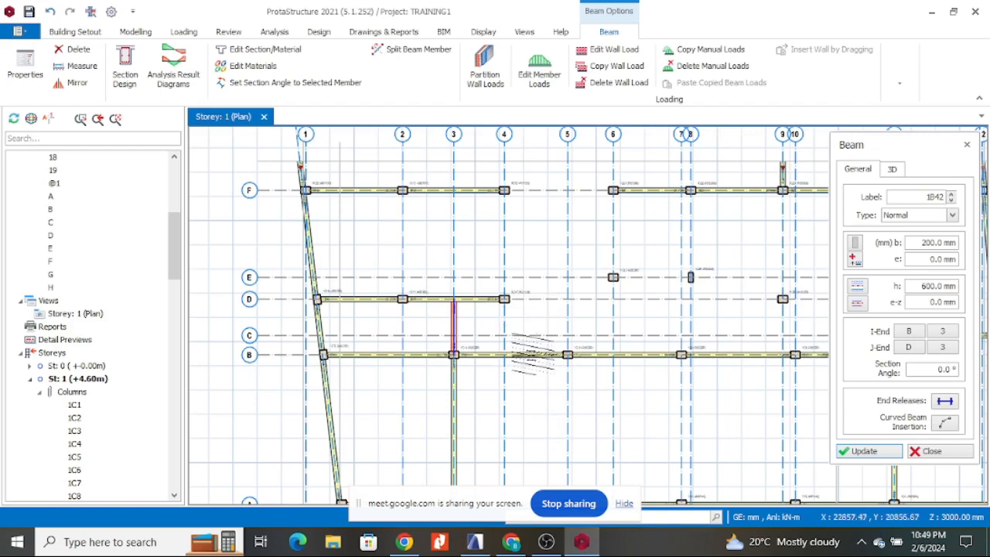
- Switch to ArchiCAD and measure the distance from the axis B beam to the parallel beam below the crossed void
left_click(475, 543)
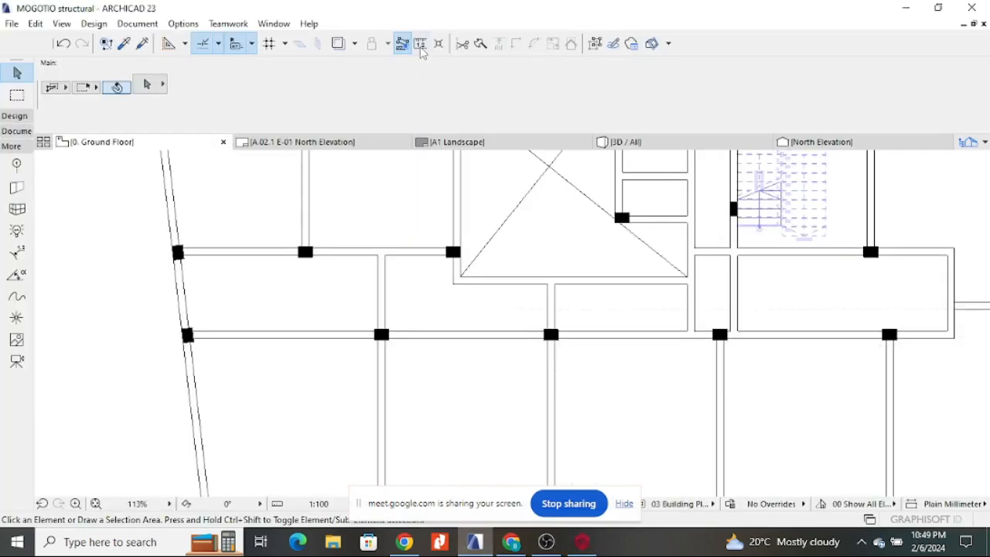
left_click(420, 43)
scroll(554, 345, "up", 8)
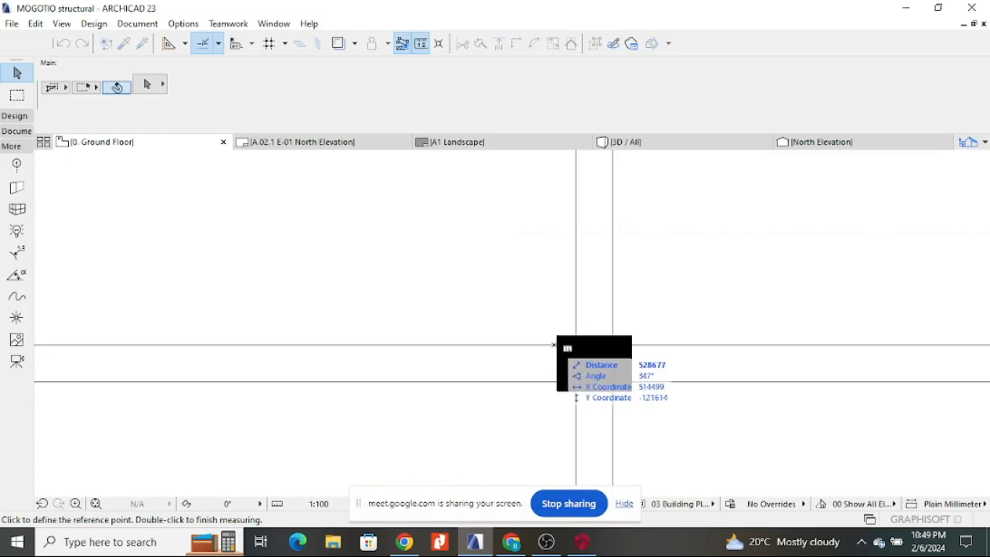
scroll(521, 360, "down", 3)
left_click(533, 350)
scroll(532, 249, "up", 2)
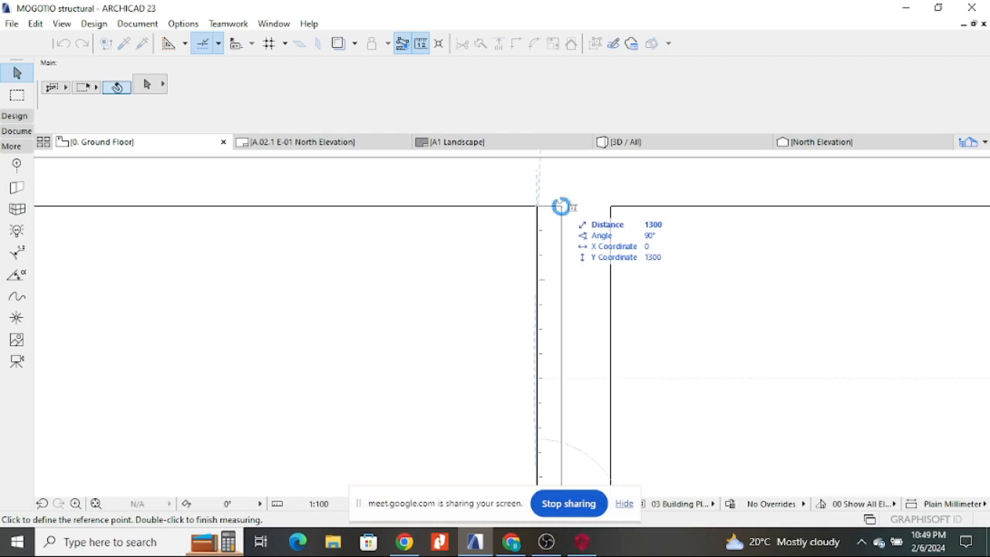
scroll(562, 206, "down", 3)
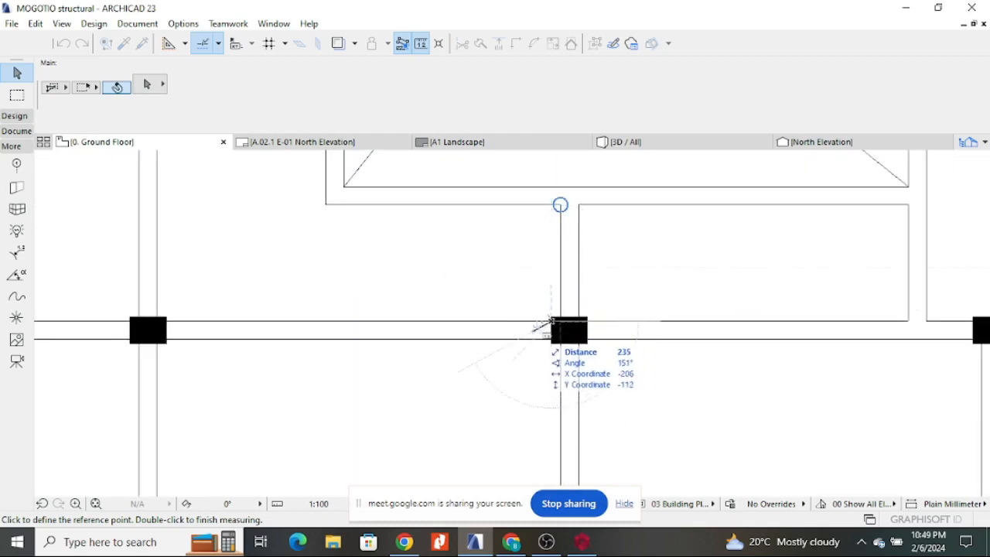
key("Escape")
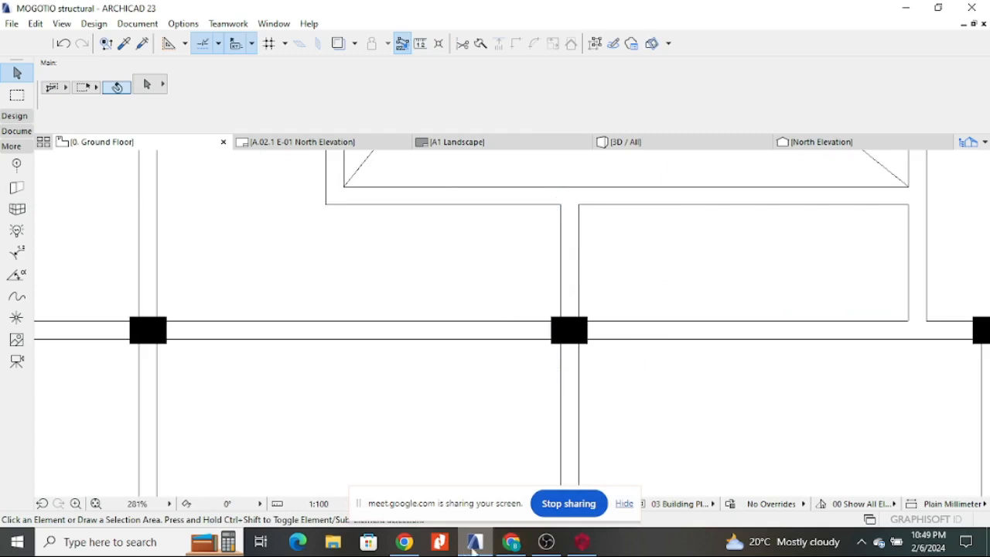
- Switch to ProtaStructure and offset axis B by 1500 mm towards axis D
left_click(581, 543)
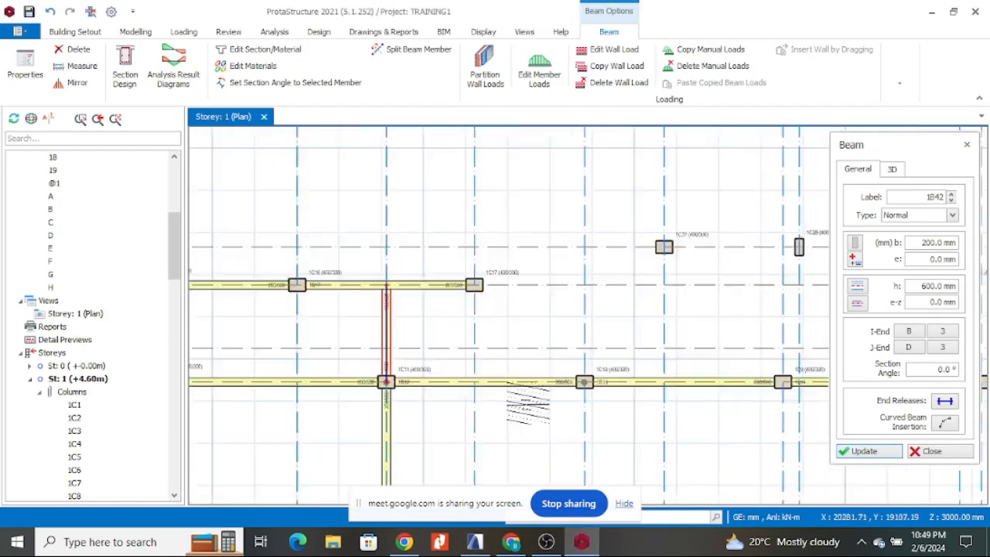
left_click(368, 362)
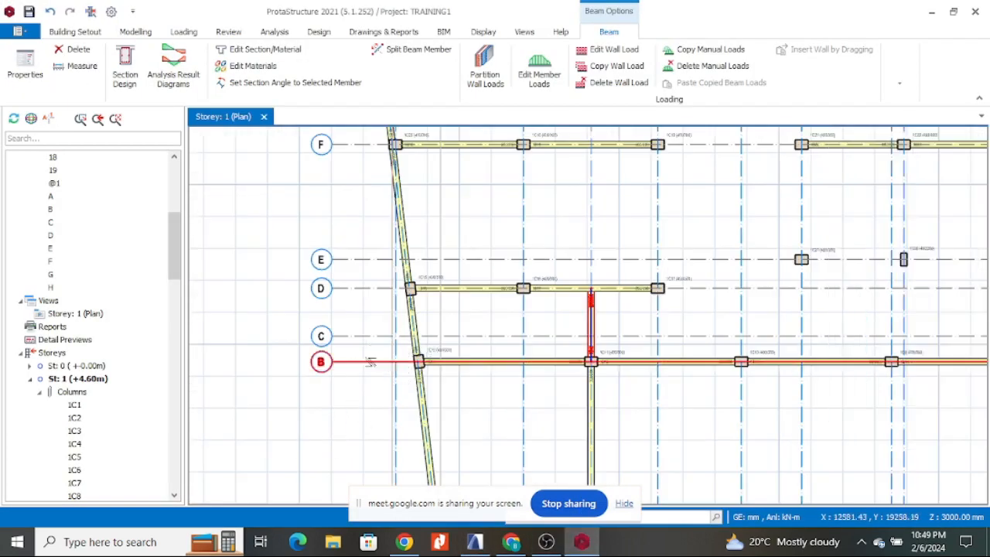
right_click(368, 362)
left_click(418, 150)
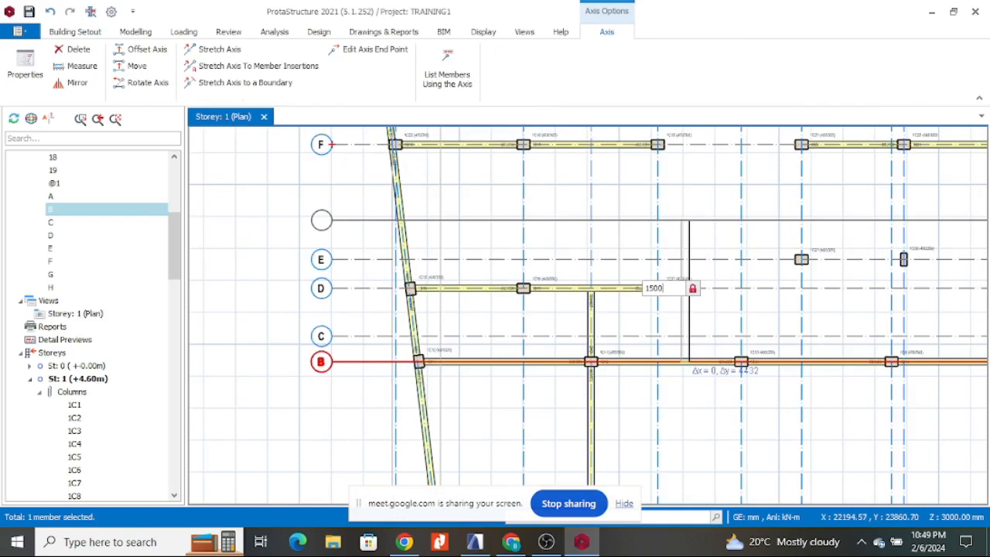
type("1500")
key("Return")
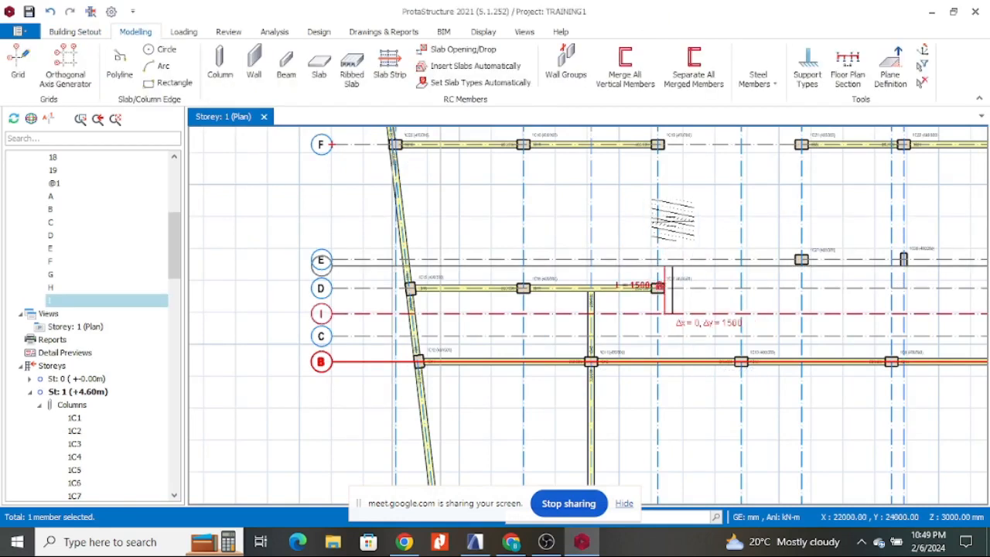
key("Escape")
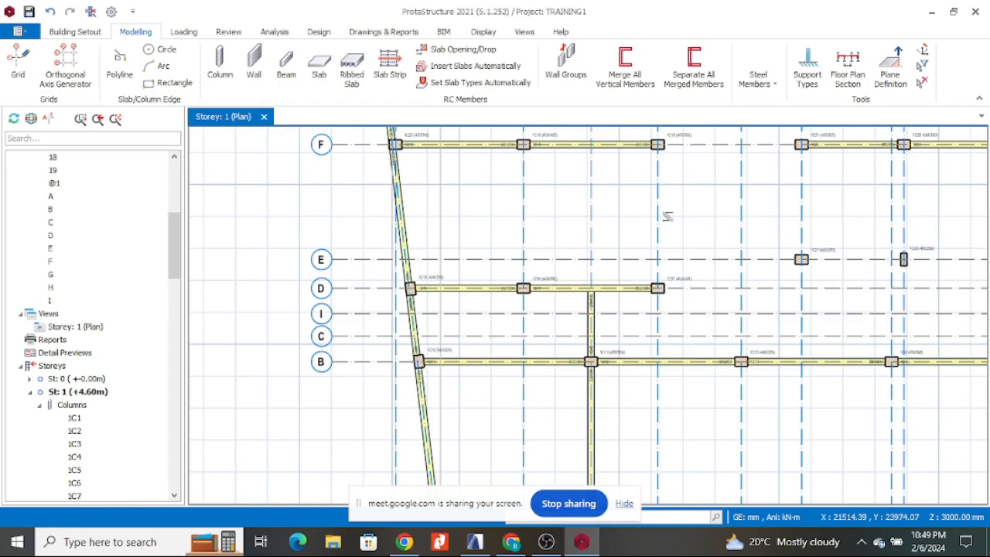
- Hide the end bubbles of axis I and switch off its visibility code, and update the axis
right_click(702, 314)
left_click(769, 31)
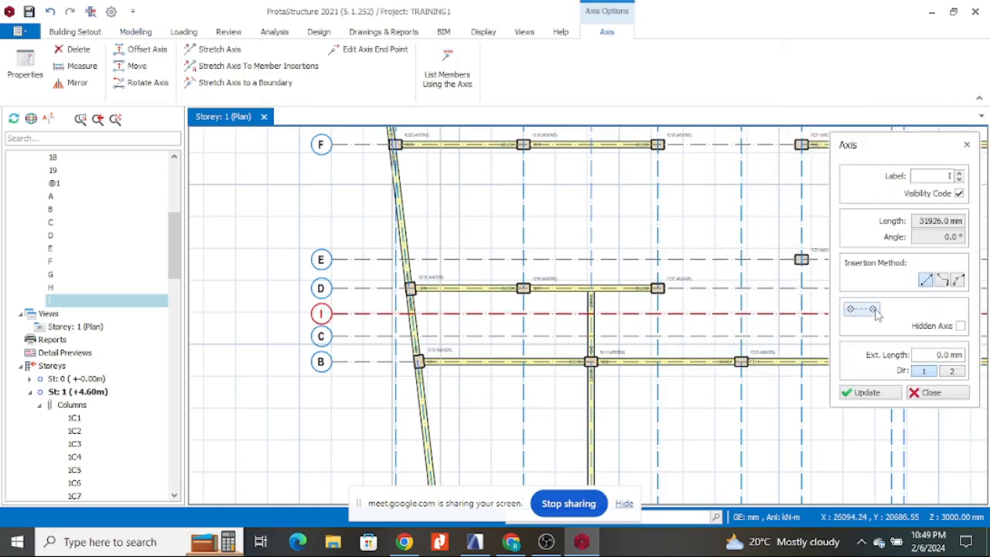
left_click(874, 311)
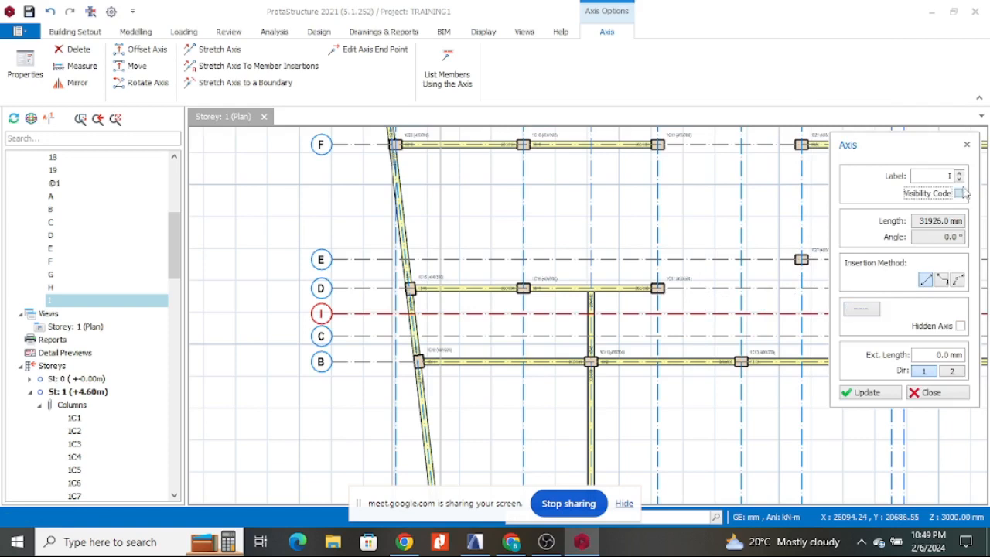
left_click(867, 392)
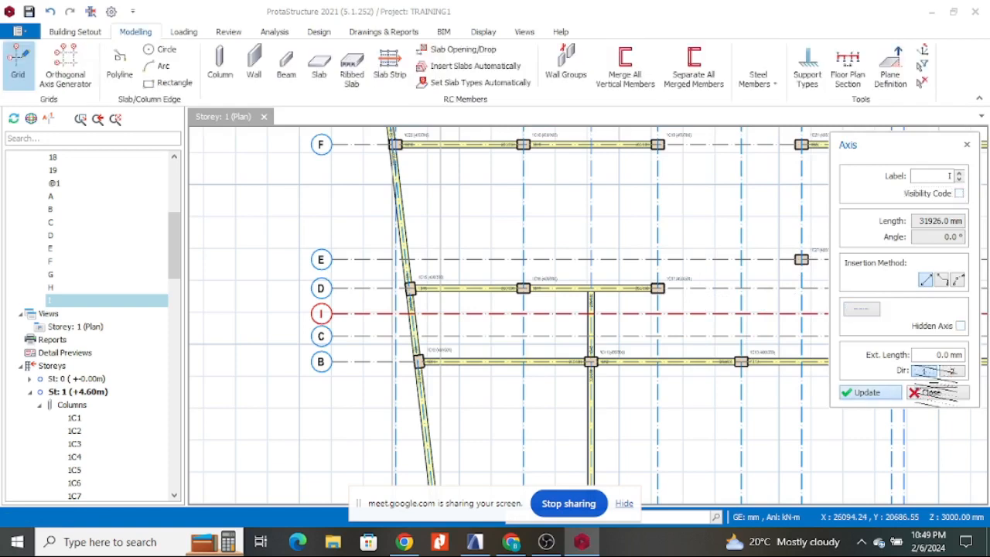
left_click(931, 392)
scroll(628, 307, "down", 1)
scroll(619, 294, "up", 2)
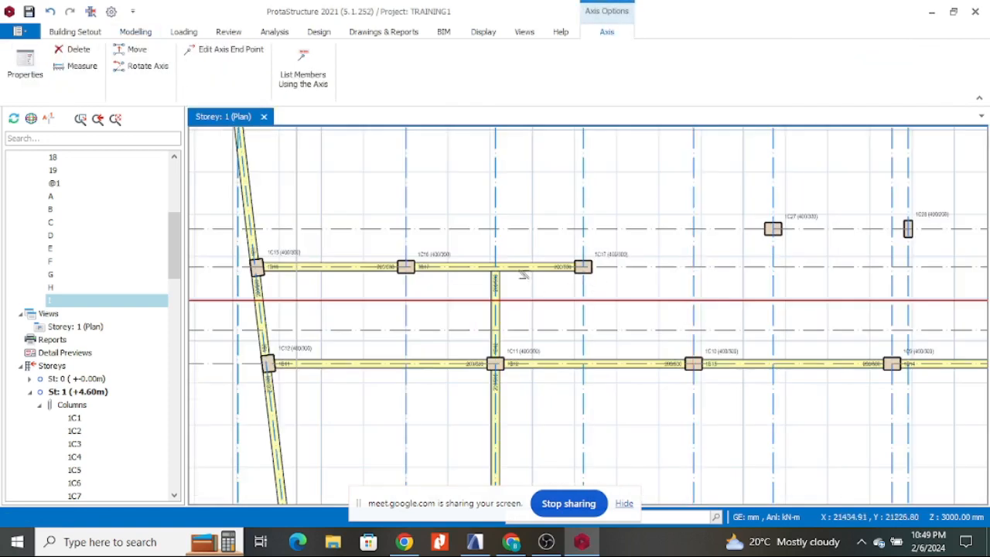
- Reuse the 200/600 beam between columns 1C16 and 1C17 to draw beams along axis 4 from axis H through columns 1C19 and 1C17 to axis I
scroll(530, 274, "up", 3)
double_click(559, 268)
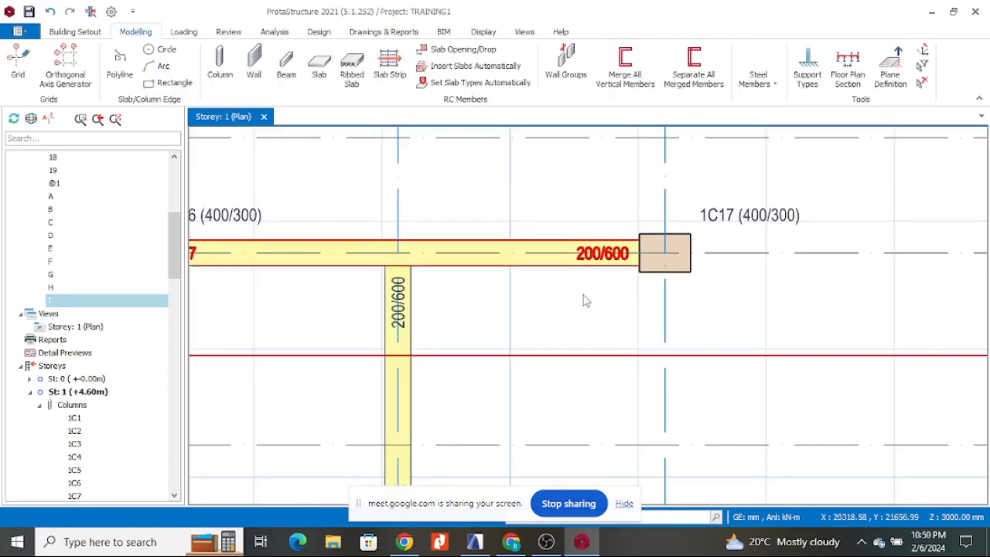
scroll(580, 299, "down", 5)
scroll(592, 183, "up", 5)
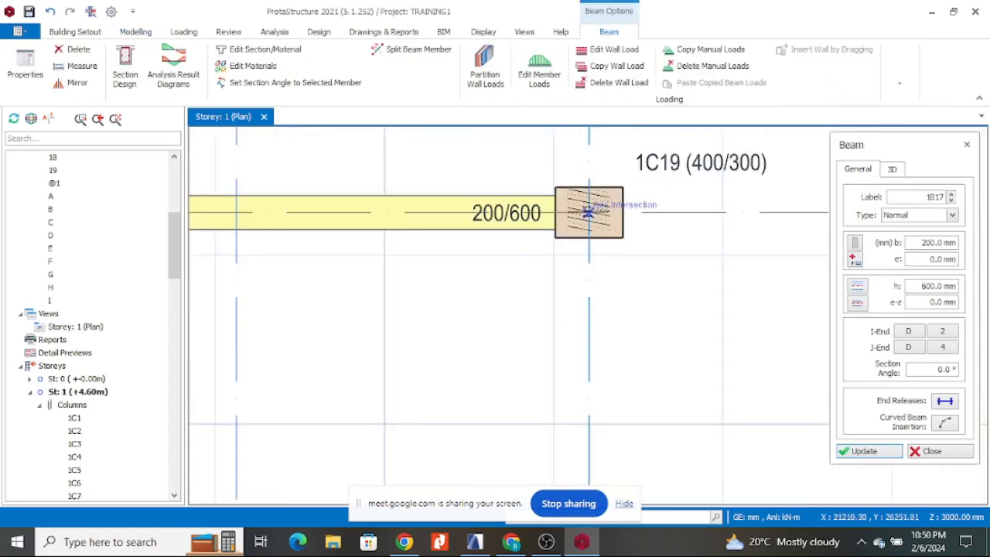
scroll(589, 225, "down", 4)
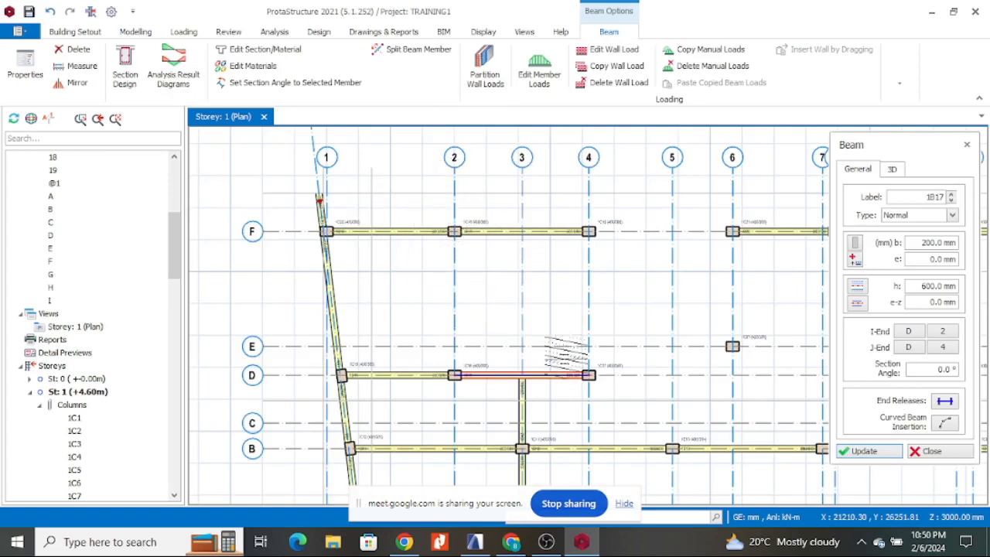
scroll(584, 371, "up", 4)
scroll(592, 408, "down", 2)
scroll(585, 407, "up", 2)
scroll(572, 402, "down", 5)
scroll(581, 245, "up", 5)
left_click(588, 229)
scroll(592, 228, "down", 7)
scroll(608, 352, "up", 3)
scroll(608, 352, "up", 3)
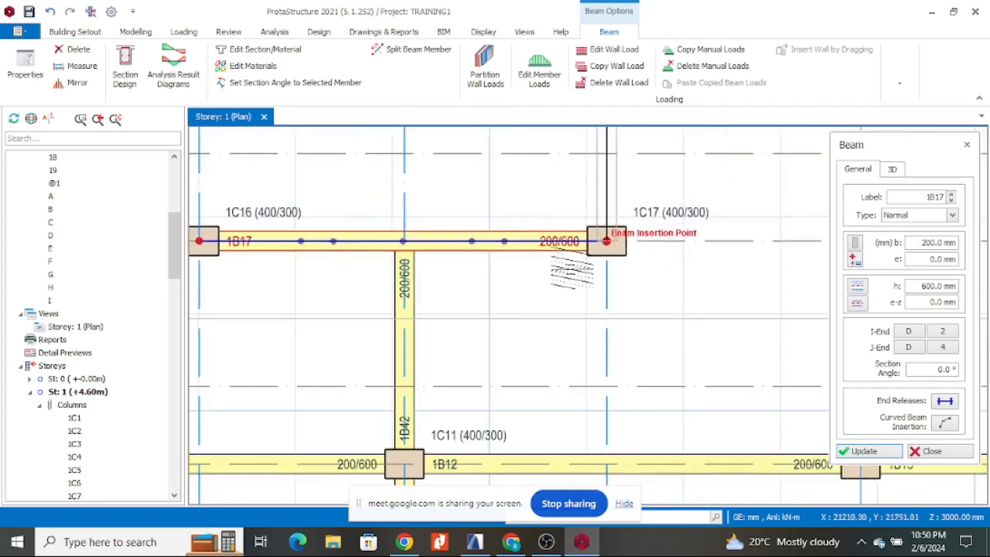
left_click(605, 317)
scroll(611, 333, "down", 5)
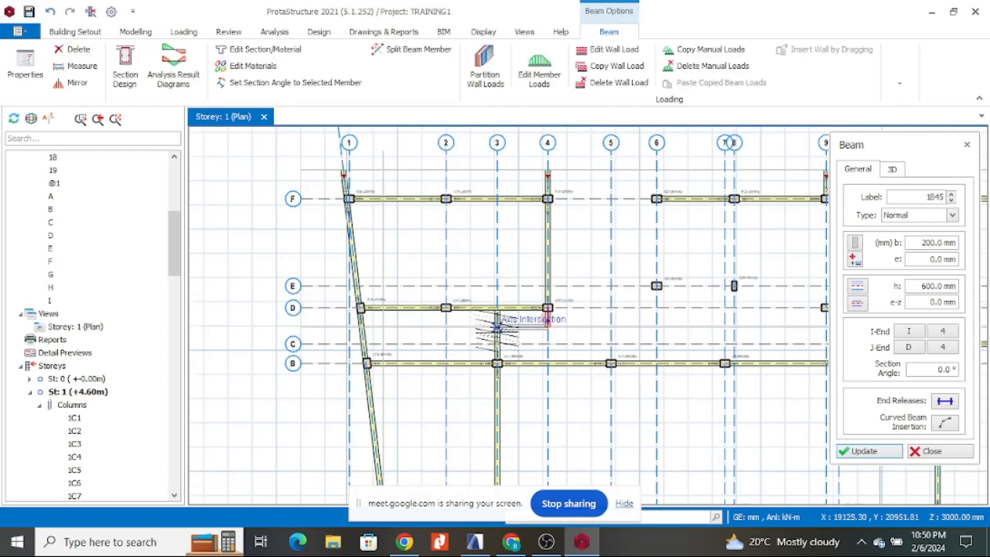
- Draw 200/600 beams along axis 2 from column 1C16 through column 1C18 to axis H
scroll(456, 309, "up", 3)
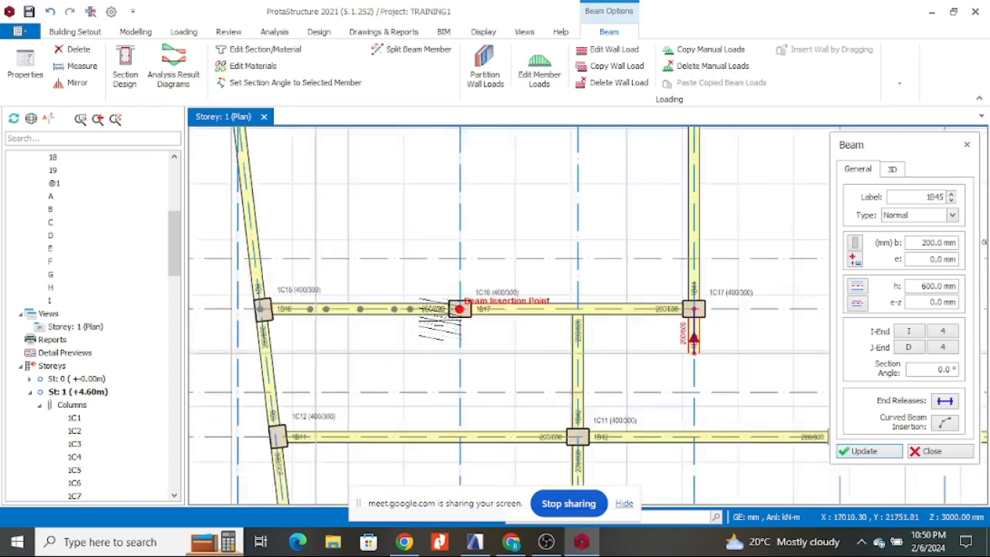
scroll(440, 319, "up", 2)
left_click(473, 301)
scroll(473, 359, "down", 6)
scroll(489, 276, "up", 3)
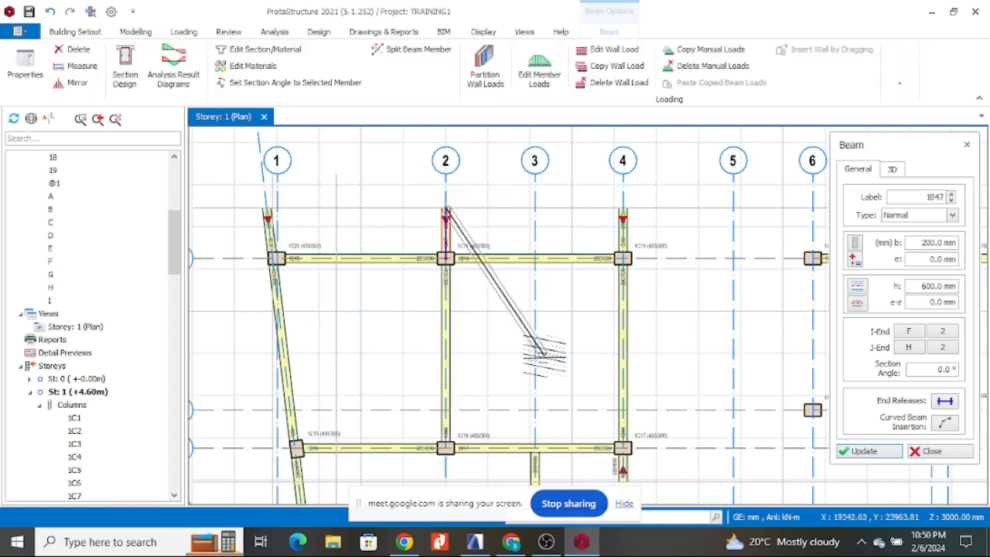
key("Escape")
- Draw the 200/600 edge beam along axis H from axis 4 to inclined axis G, splitting it at the supporting spans
scroll(617, 222, "up", 3)
scroll(617, 221, "up", 1)
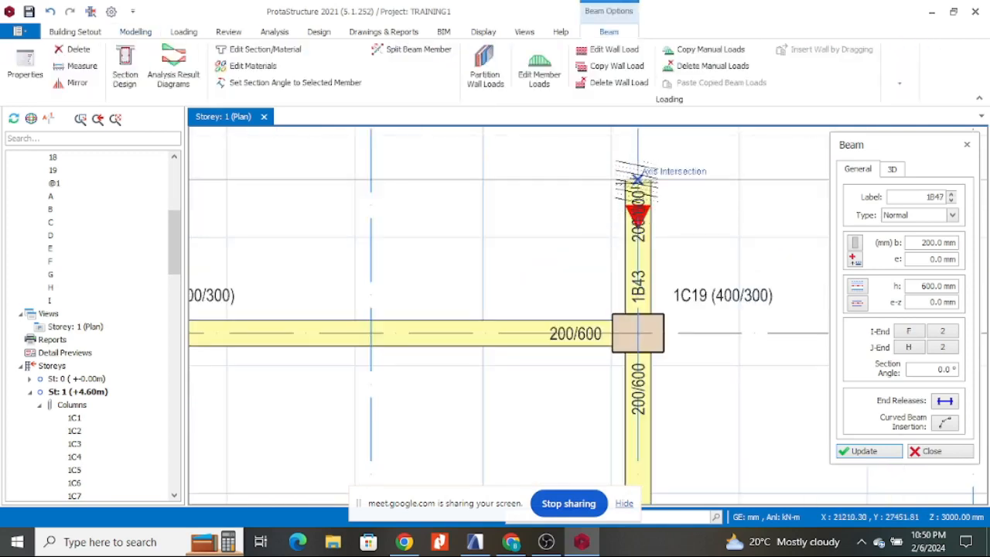
left_click(638, 179)
scroll(662, 193, "down", 5)
scroll(335, 199, "up", 4)
left_click(245, 171)
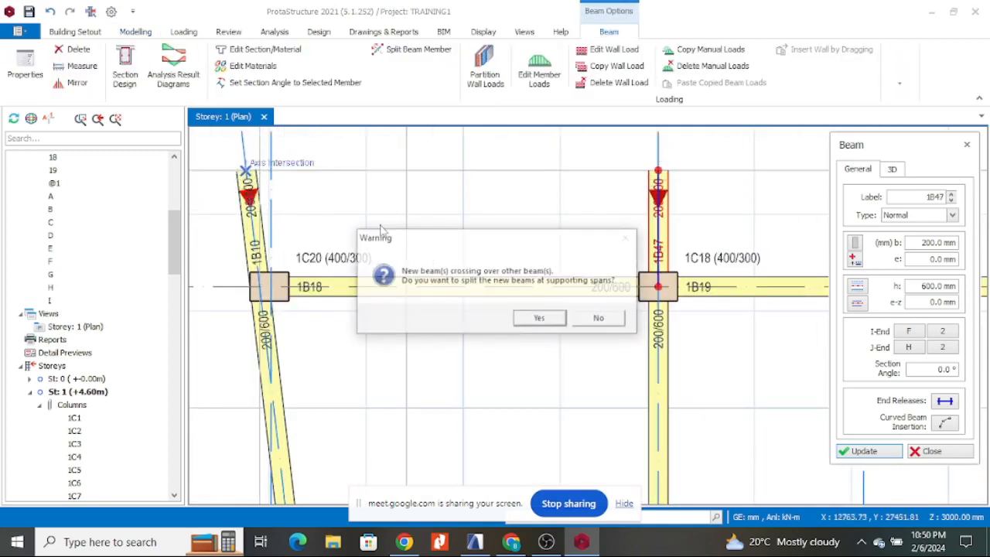
left_click(542, 318)
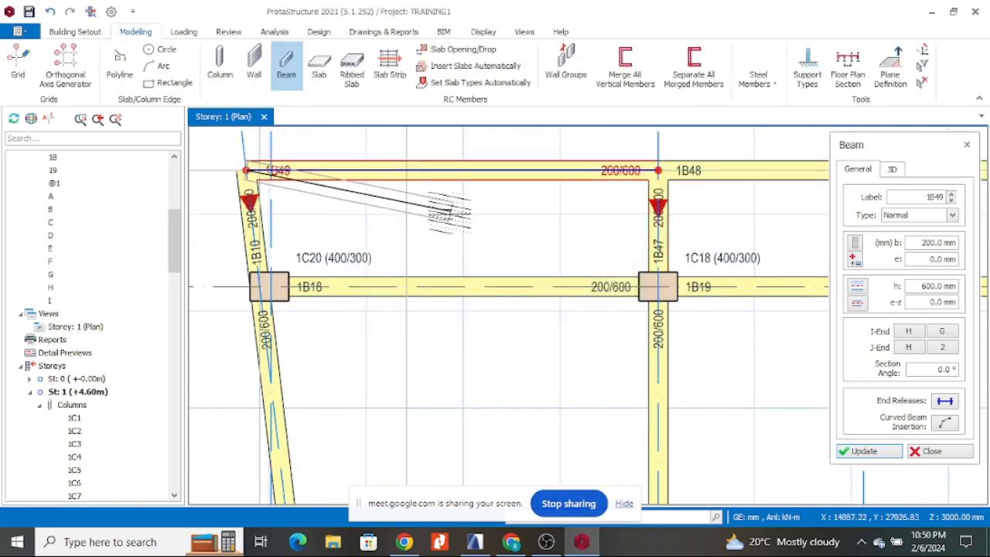
- Review the storey 1 plan and switch to ArchiCAD to examine the internal beams between axes A and B and around the void
scroll(511, 259, "down", 3)
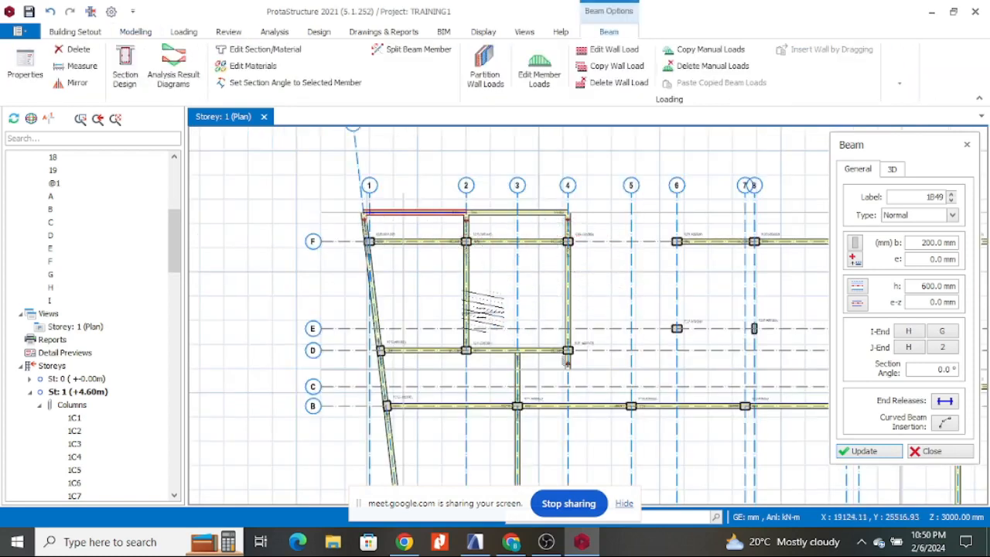
scroll(510, 294, "down", 2)
scroll(490, 316, "down", 2)
scroll(636, 323, "up", 3)
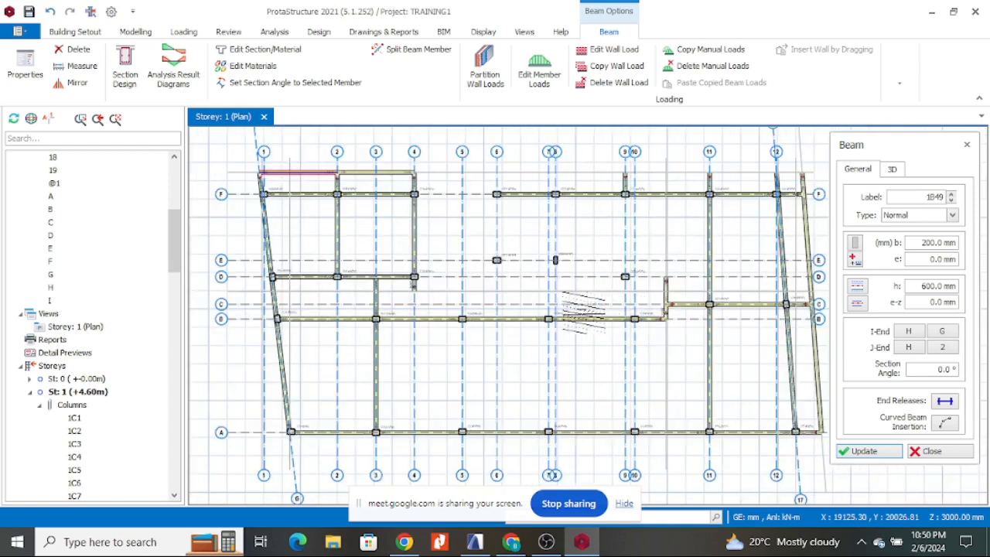
scroll(648, 326, "down", 1)
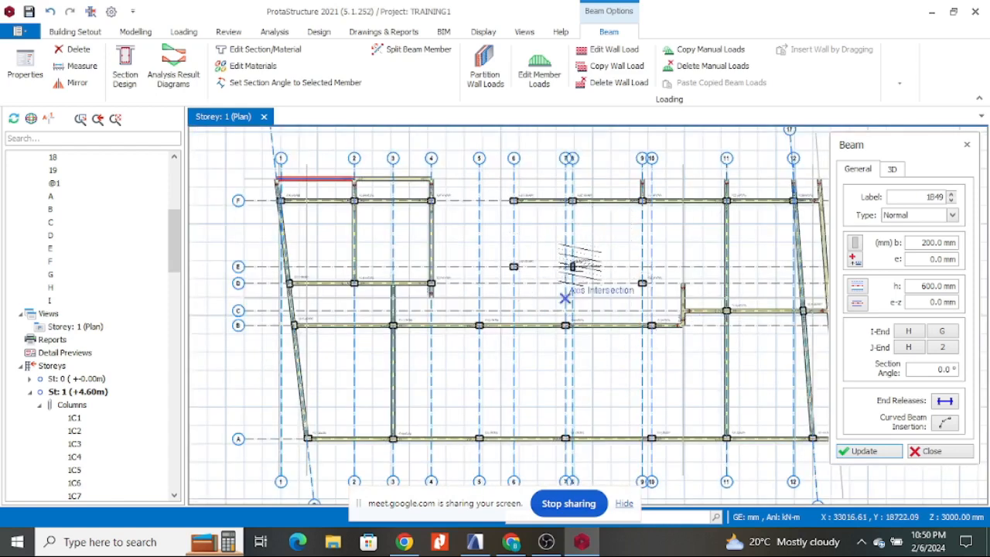
scroll(522, 221, "up", 2)
scroll(542, 325, "down", 3)
left_click(475, 540)
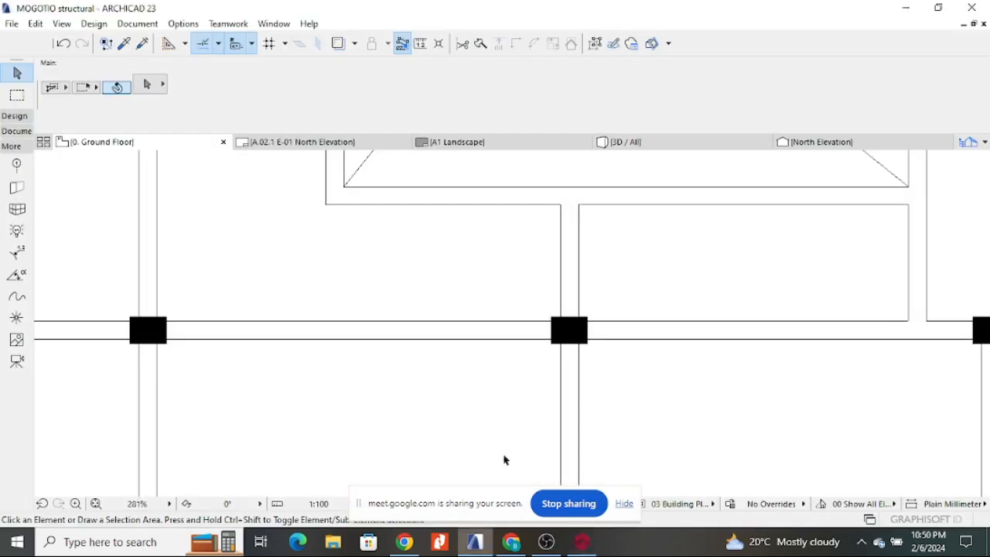
scroll(553, 281, "down", 5)
scroll(512, 247, "up", 3)
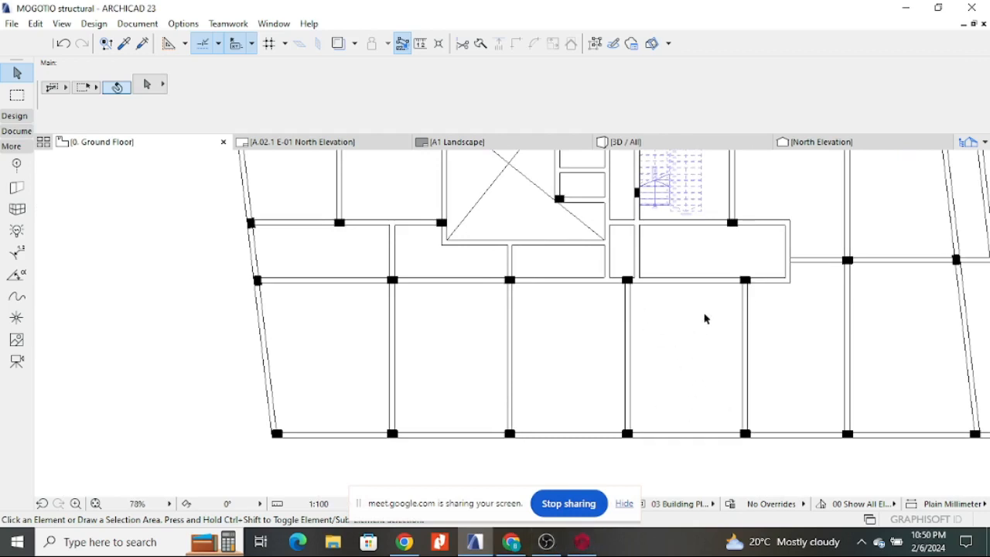
- Switch to ProtaStructure and draw 200/600 beams along axis 5 from column 1C3 through column 1C10 to axis I
left_click(581, 541)
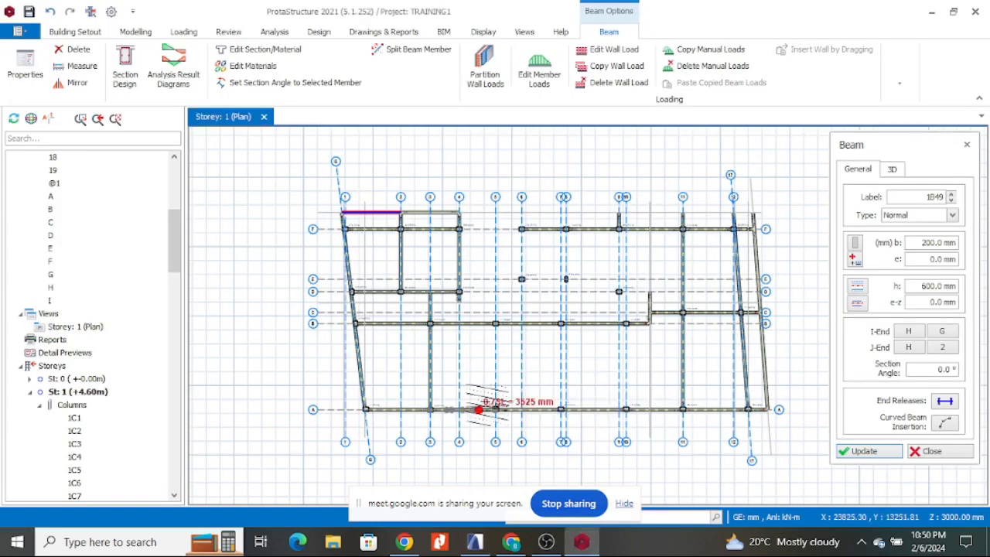
scroll(488, 410, "up", 5)
scroll(510, 421, "down", 5)
scroll(526, 267, "up", 3)
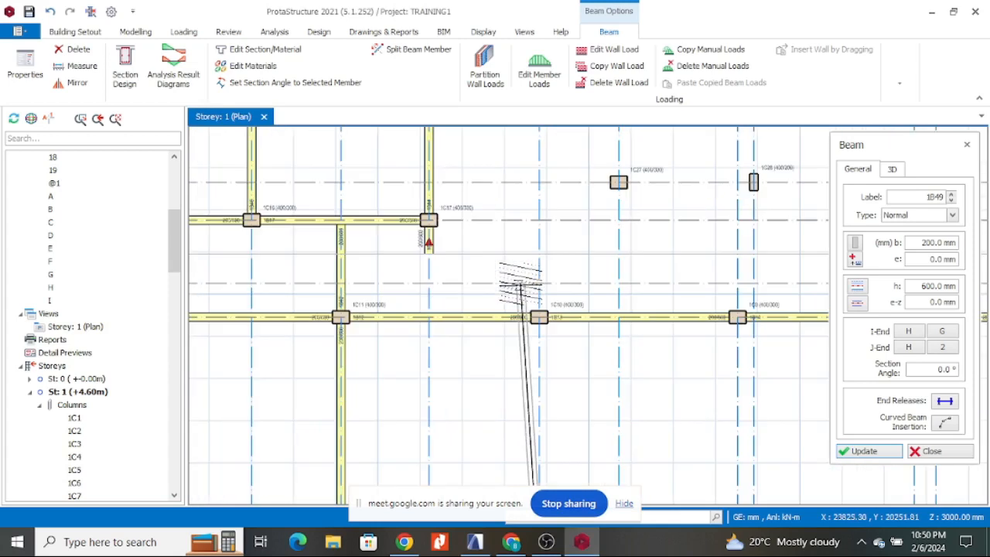
key("Escape")
scroll(500, 244, "down", 4)
- Draw a 200/600 beam along axis 7 from the axis A column to column 1C9 on axis B
scroll(602, 389, "up", 3)
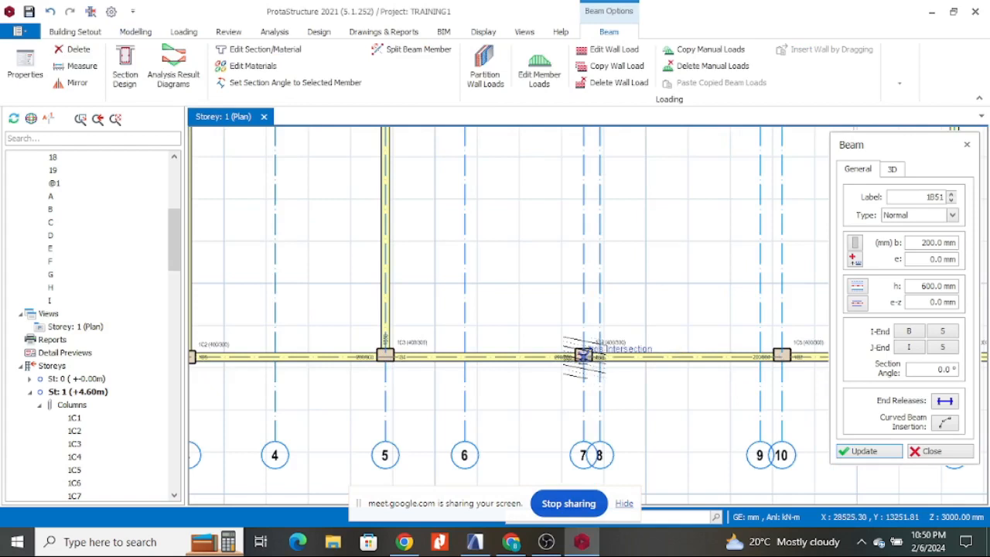
scroll(581, 354, "down", 5)
scroll(573, 259, "up", 7)
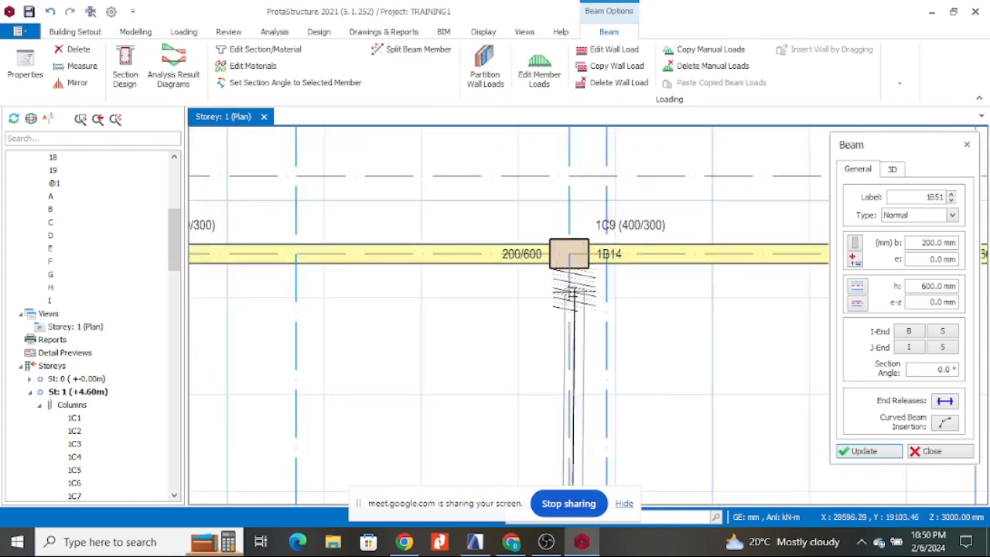
left_click(627, 339)
scroll(535, 318, "down", 5)
key("Escape")
- Draw a 200/600 beam along axis 10 from column 1C5 on axis A to the column on axis B
scroll(647, 463, "up", 6)
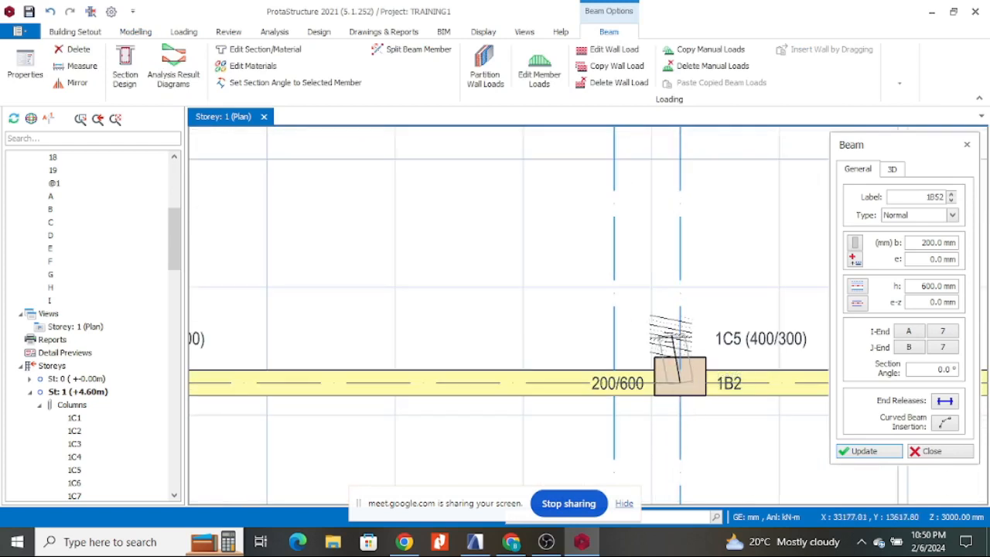
scroll(654, 290, "down", 4)
scroll(655, 242, "up", 6)
left_click(622, 220)
left_click(675, 356)
scroll(676, 356, "down", 5)
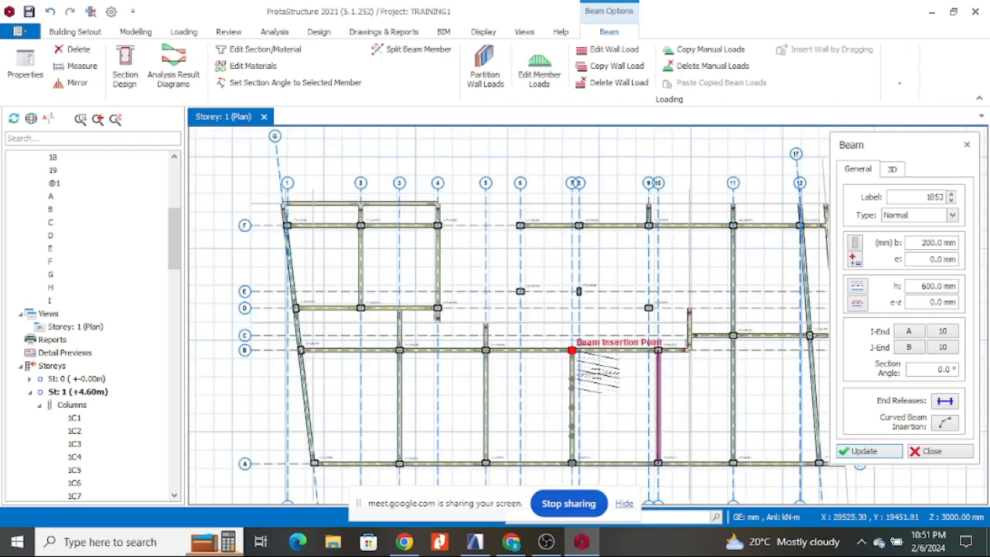
- Check the ArchiCAD plan beside the void, and in ProtaStructure draw a 200/600 beam along axis 6 from column 1C21 to column 1C27
left_click(476, 541)
scroll(611, 301, "down", 3)
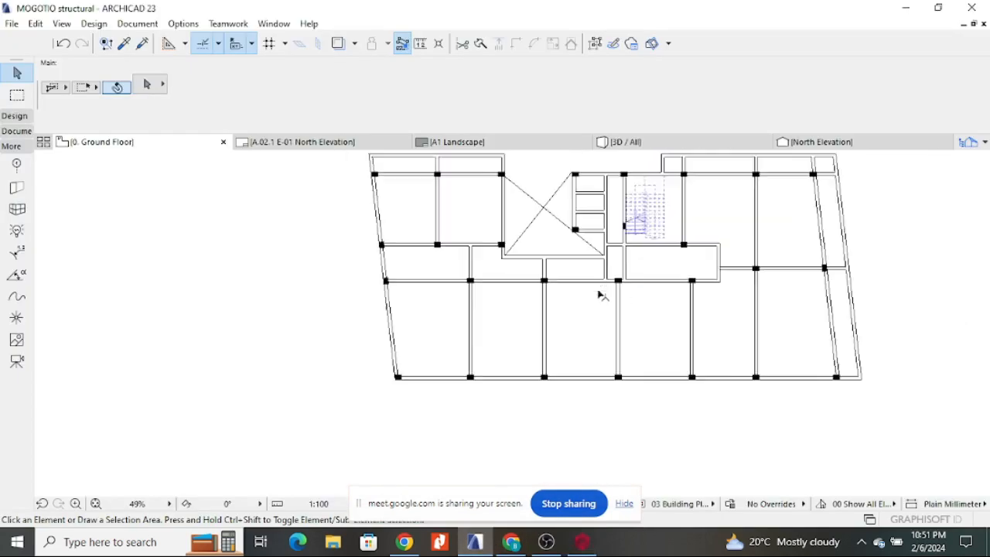
scroll(586, 285, "up", 2)
scroll(620, 205, "up", 1)
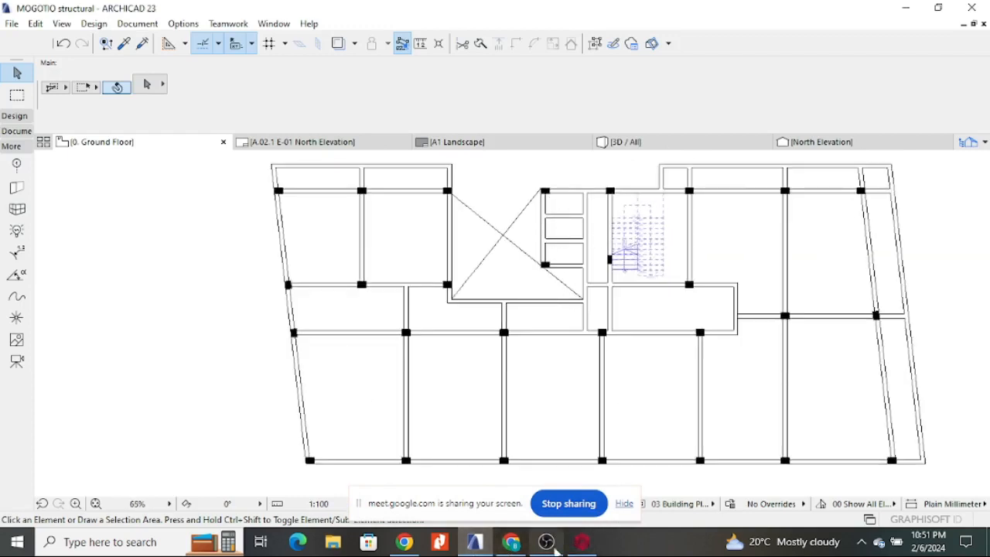
left_click(581, 542)
scroll(579, 316, "up", 4)
left_click(571, 156)
scroll(551, 236, "down", 4)
scroll(576, 394, "up", 2)
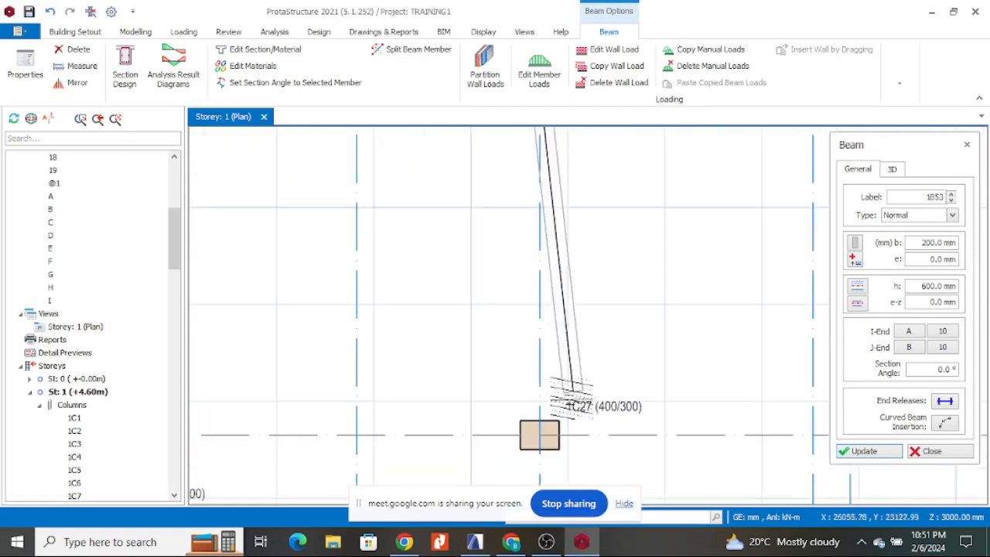
left_click(540, 435)
scroll(542, 433, "down", 4)
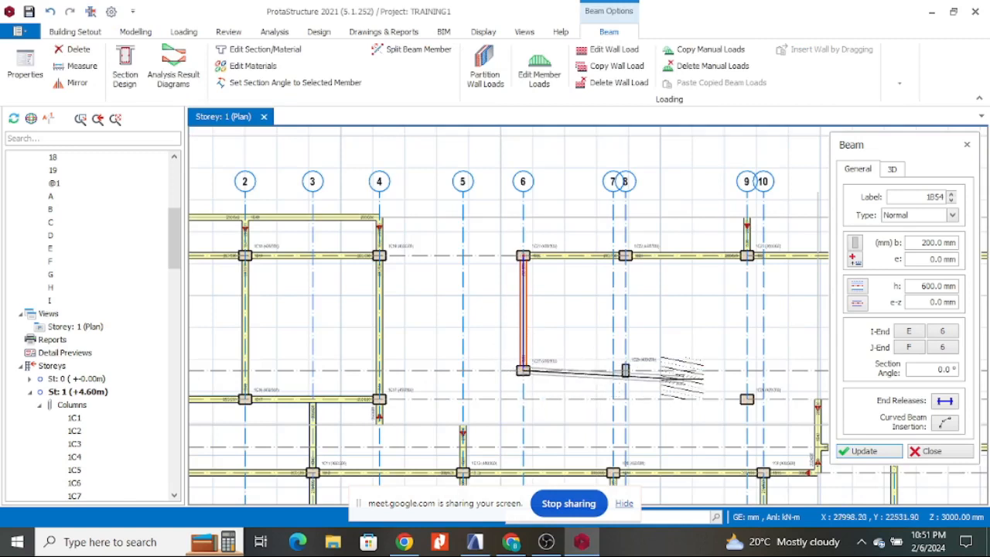
- Check the stair area in ArchiCAD, and in ProtaStructure draw 200/600 beams along axis 8 from column 1C22 through column 1C28 to axis B
left_click(475, 542)
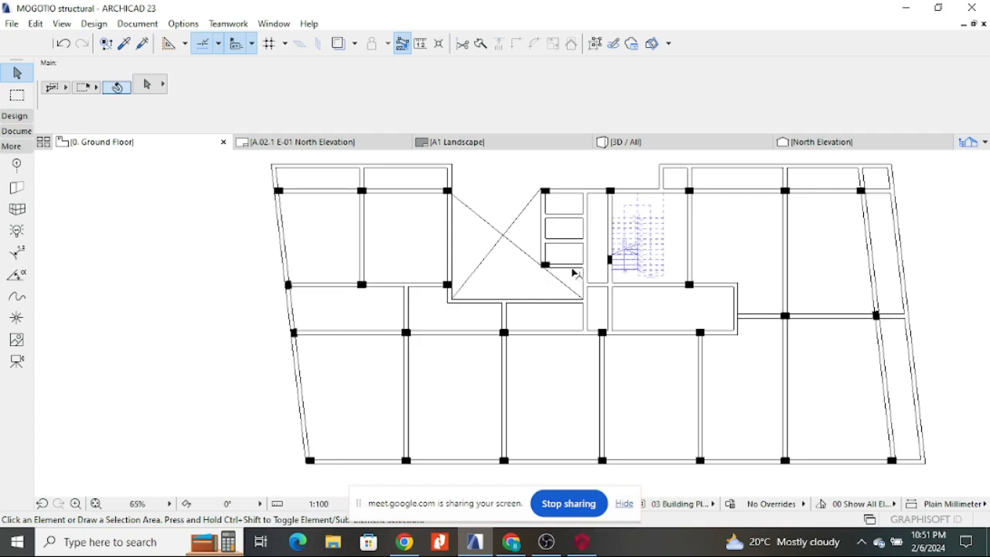
scroll(619, 187, "up", 3)
scroll(585, 221, "down", 2)
scroll(599, 207, "up", 2)
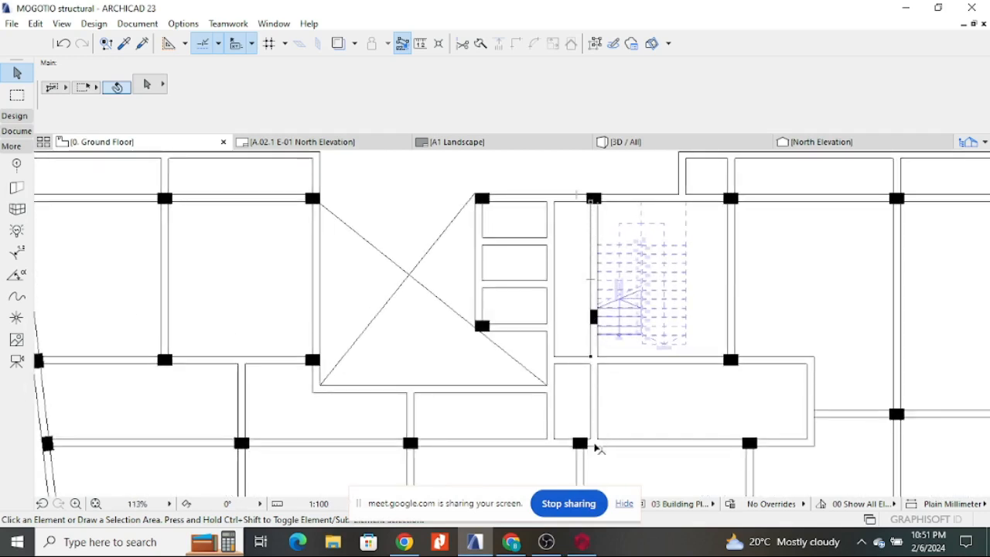
key("alt+Tab")
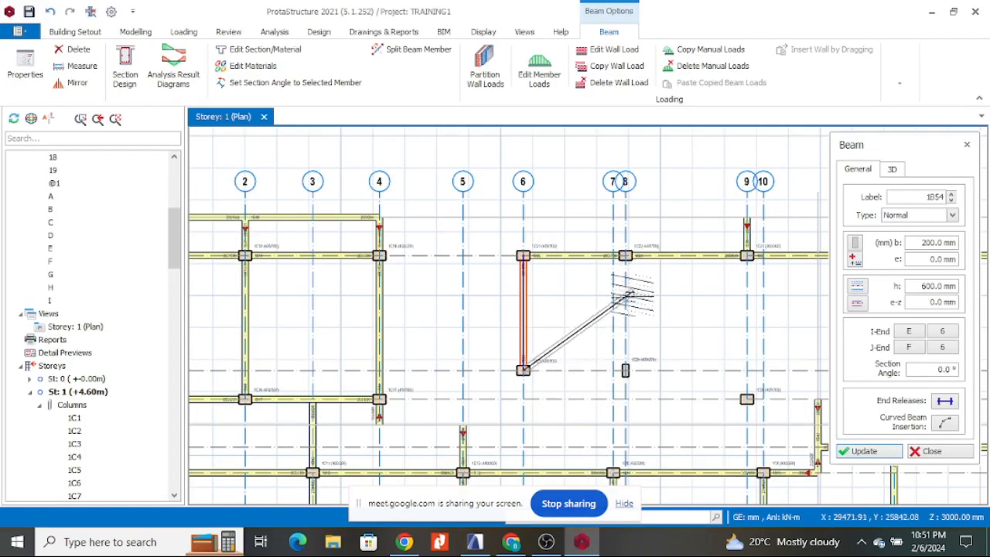
scroll(623, 255, "up", 5)
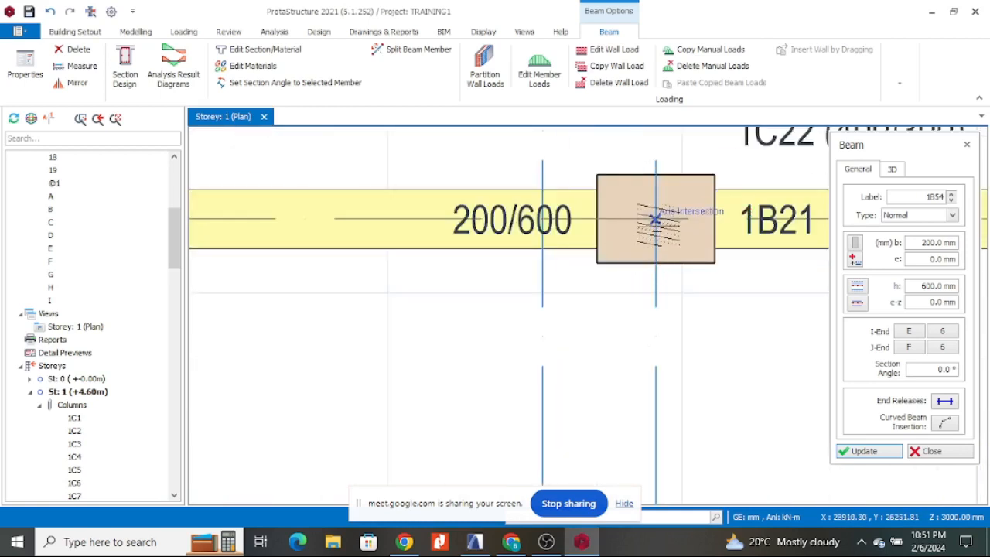
scroll(633, 236, "down", 3)
scroll(633, 232, "down", 2)
scroll(623, 396, "up", 5)
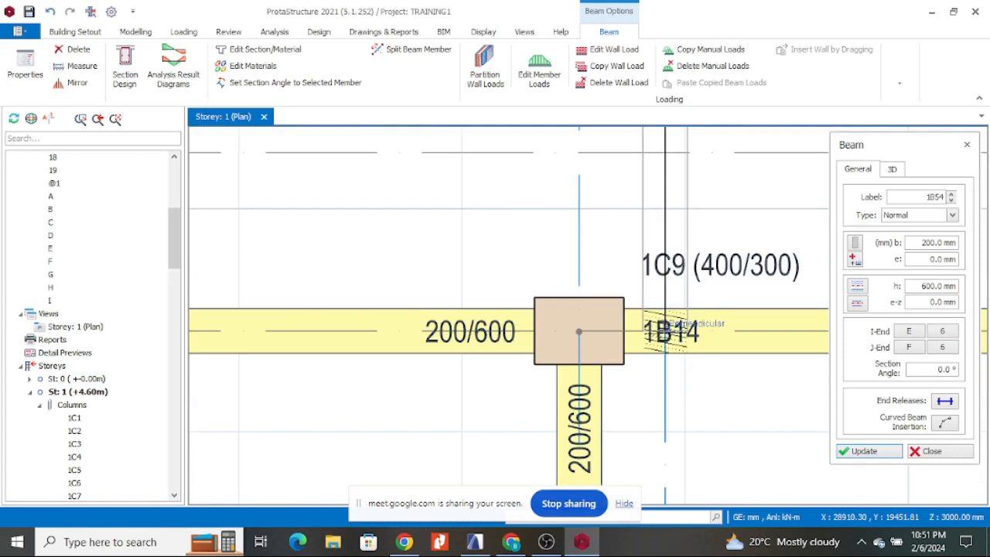
left_click(667, 350)
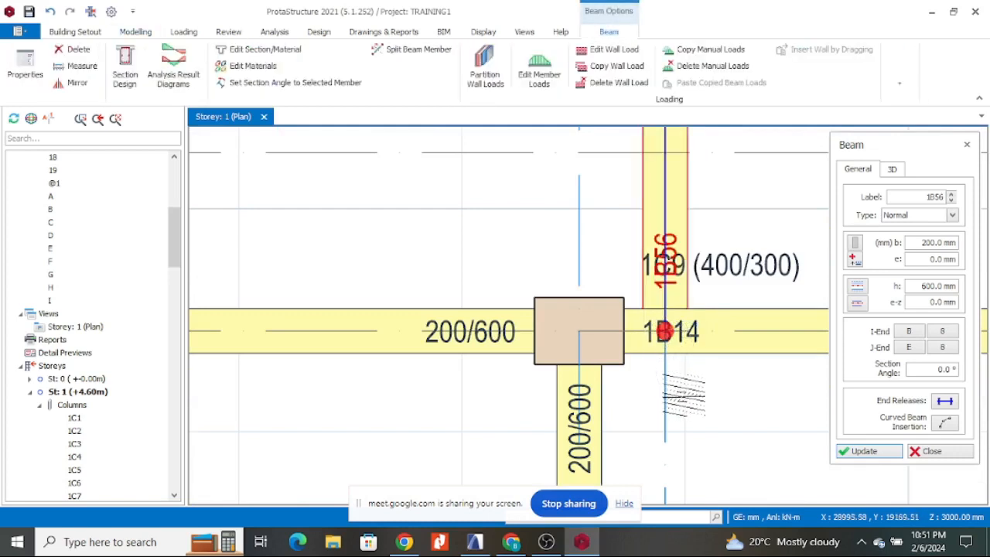
- Switch to the ArchiCAD plan and measure the clear gap between the two parallel beams beside the staircase
scroll(658, 349, "down", 5)
scroll(656, 341, "down", 2)
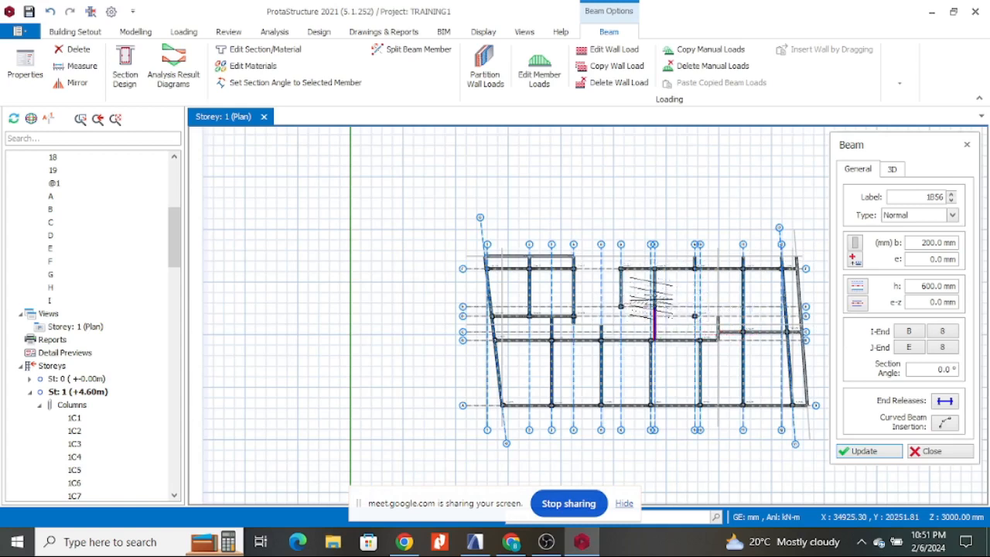
left_click(475, 541)
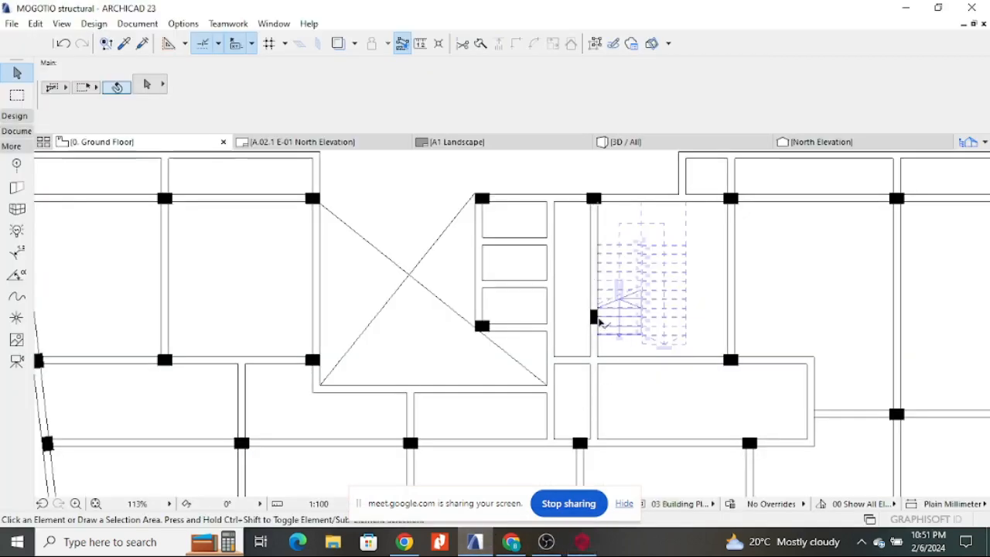
scroll(600, 321, "down", 1)
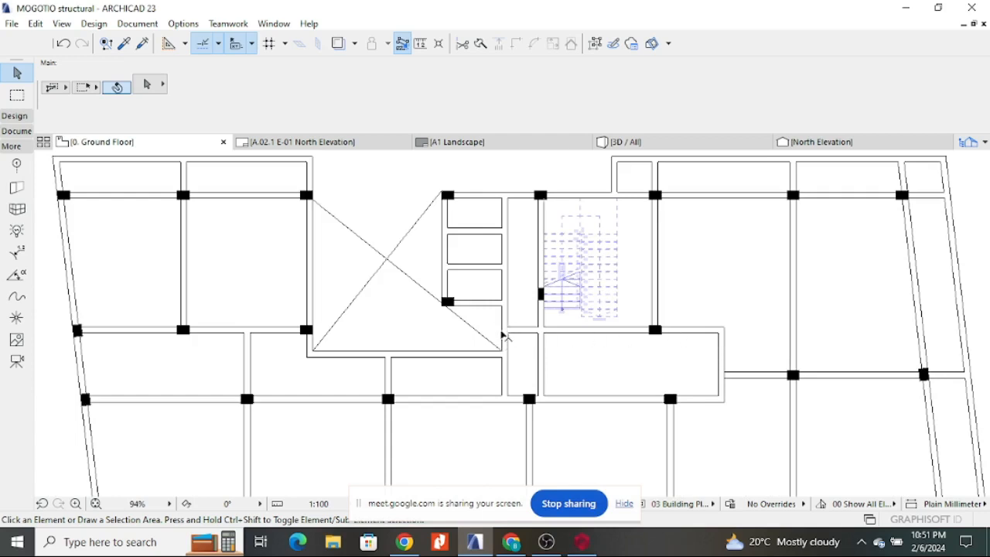
left_click(420, 43)
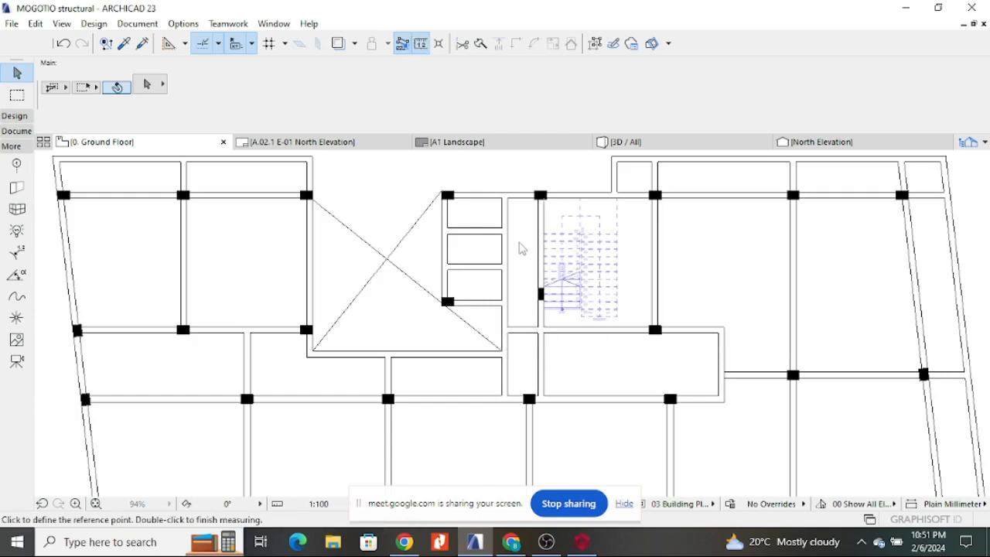
scroll(530, 232, "up", 5)
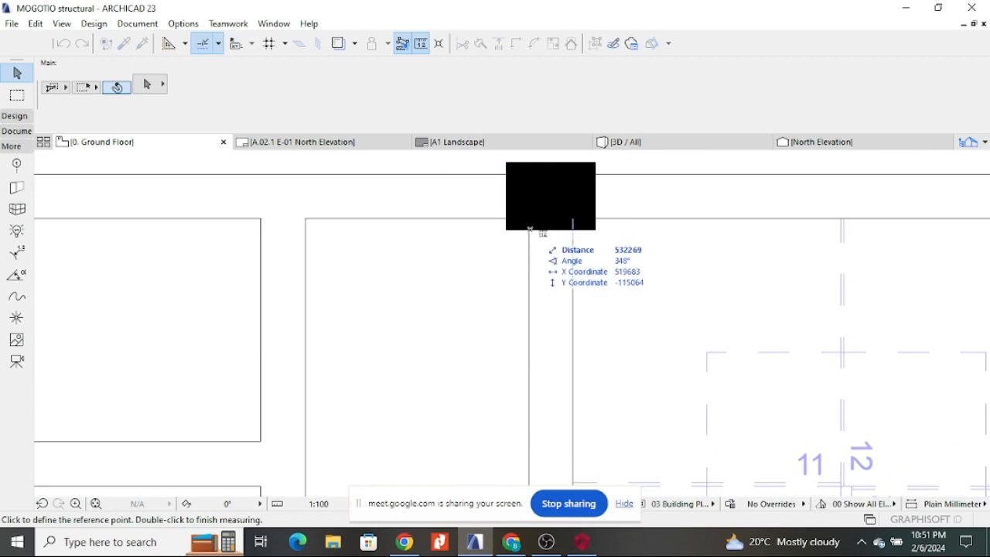
left_click(530, 226)
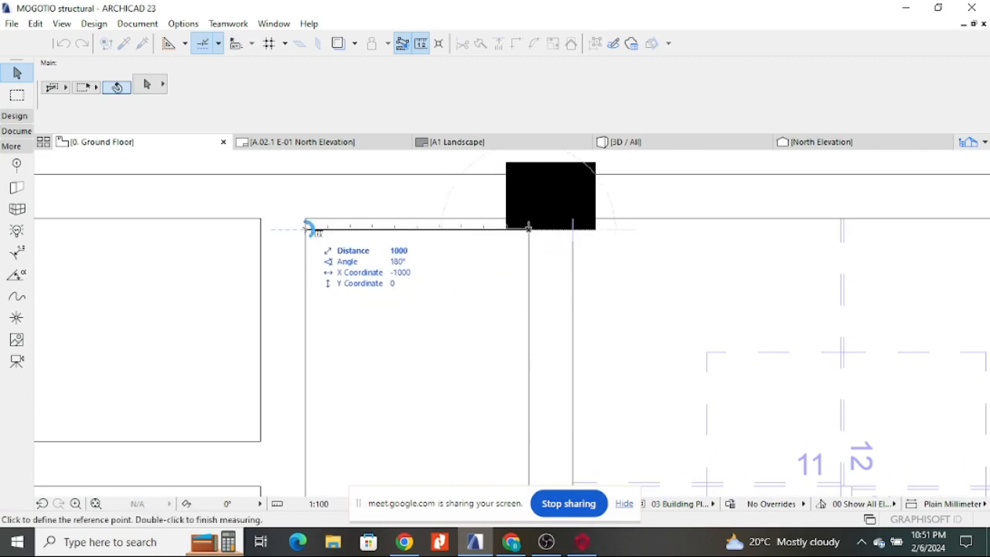
key("Escape")
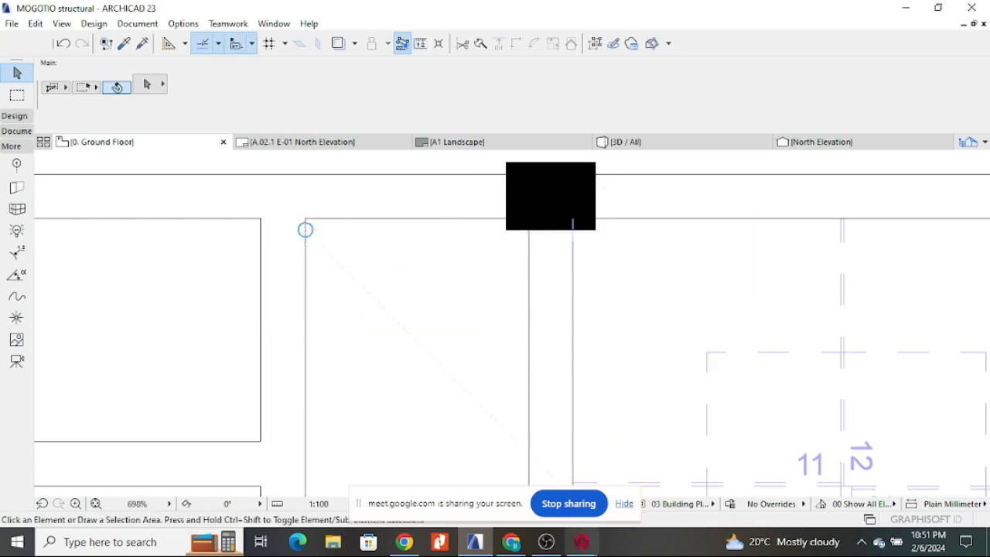
- Return to ProtaStructure and offset axis 8 by -1200 mm to add a parallel axis between axes 6 and 7
key("alt+Tab")
scroll(654, 253, "up", 8)
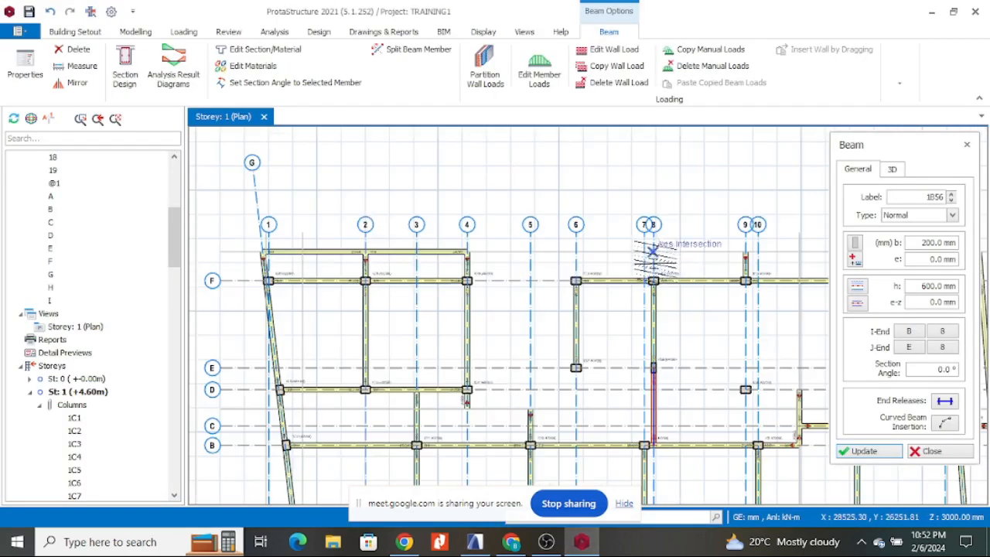
key("Escape")
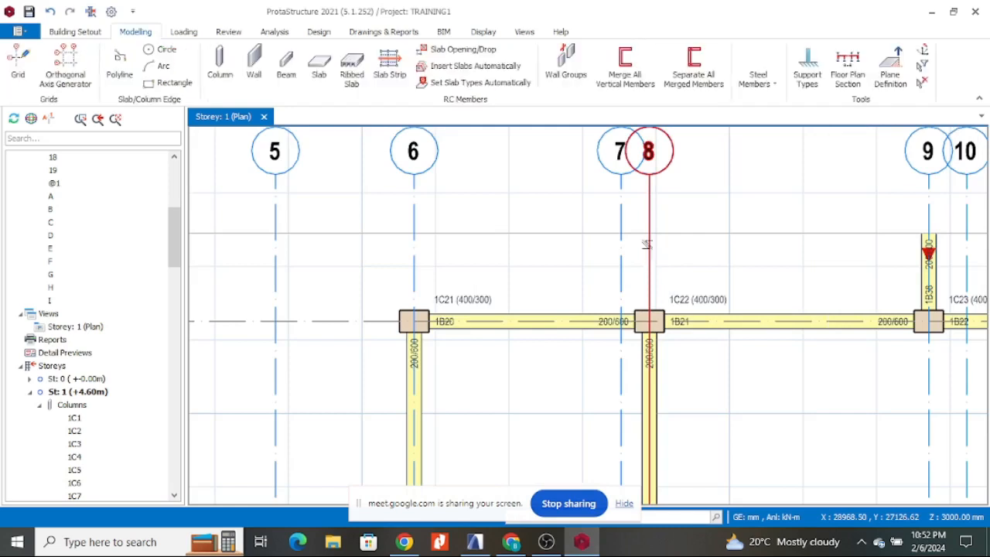
right_click(651, 254)
left_click(694, 317)
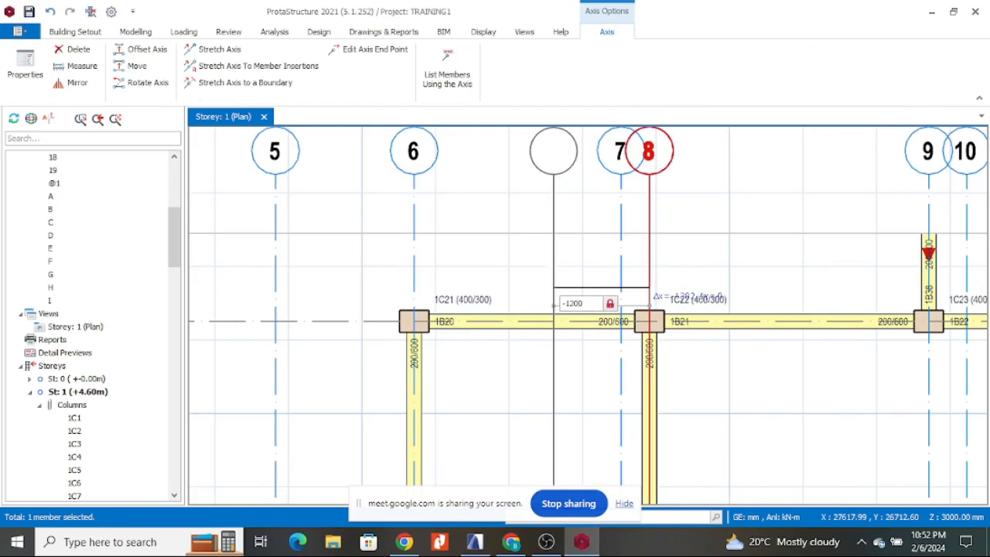
key("Return")
key("Escape")
key("Escape")
- Turn off the bubble and the visibility code of the newly offset axis 20
left_click(564, 272)
right_click(562, 234)
left_click(597, 241)
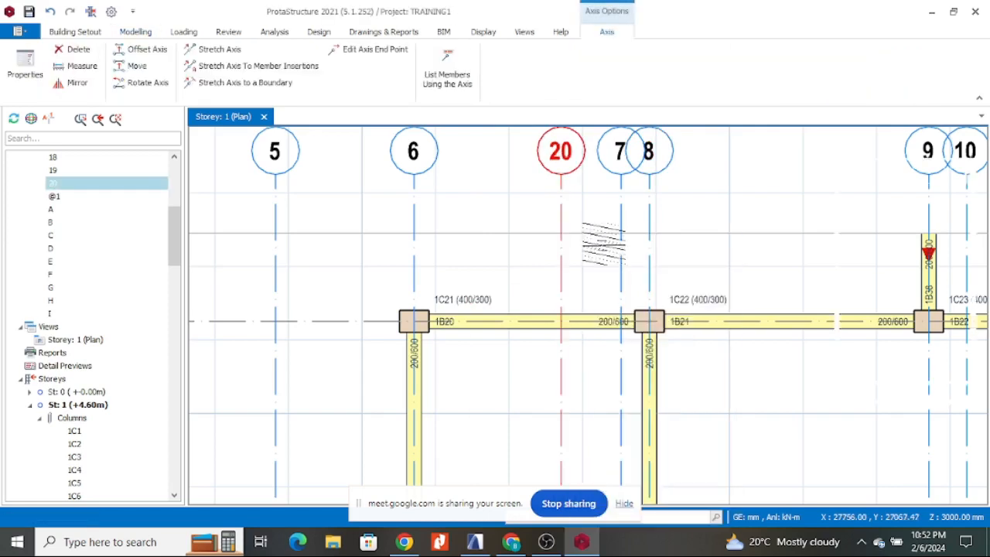
left_click(855, 311)
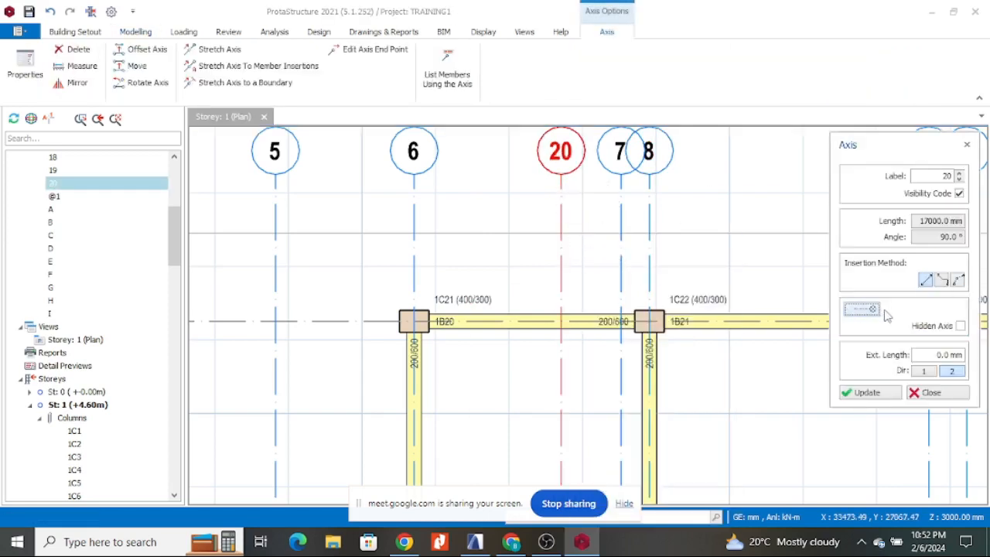
left_click(874, 393)
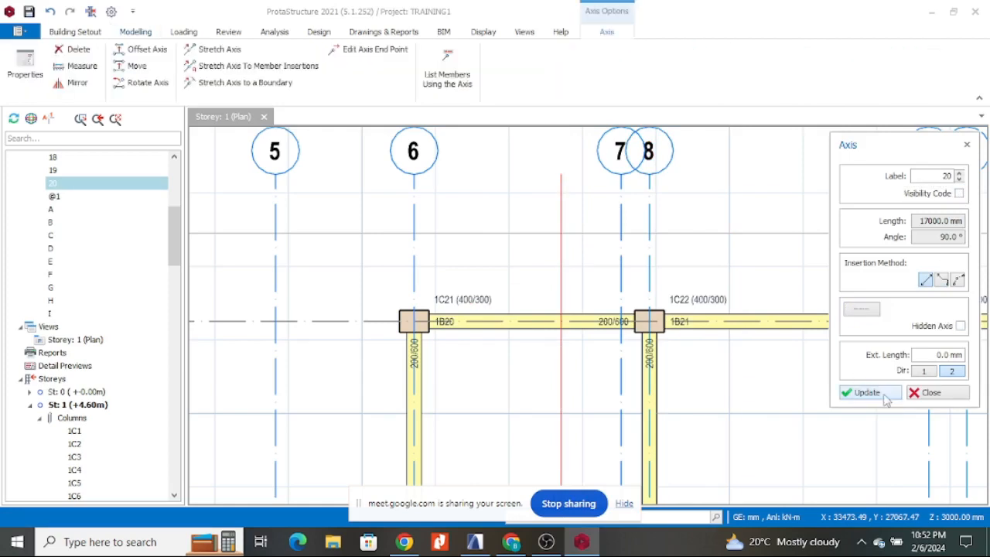
- Reuse the 200/600 properties of beam 1B20 to draw beams along axis D from the edge beam through column 1C26 to axis 20, split at supporting spans
scroll(457, 253, "down", 3)
scroll(475, 309, "down", 1)
scroll(484, 309, "up", 4)
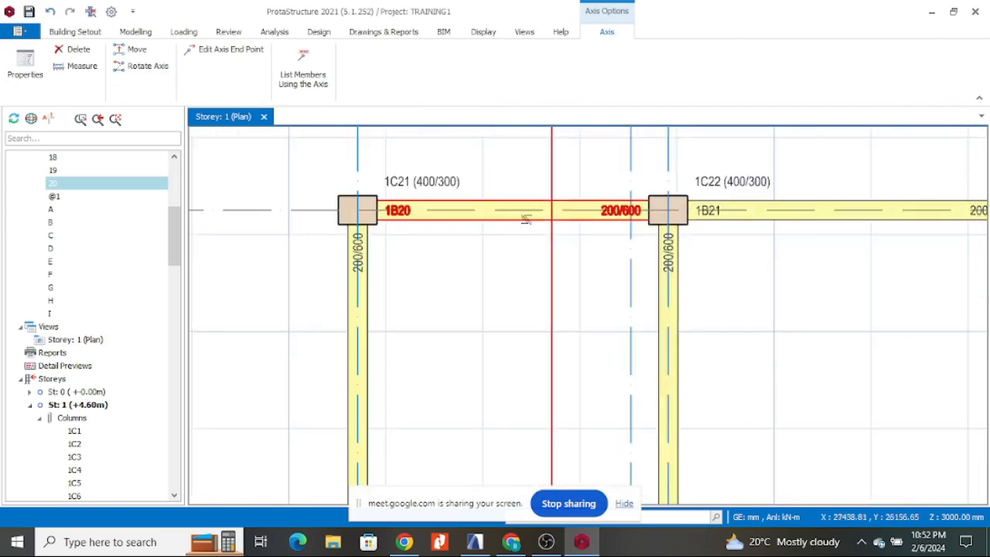
left_click(526, 219)
scroll(495, 232, "down", 4)
scroll(607, 344, "up", 3)
scroll(638, 329, "up", 2)
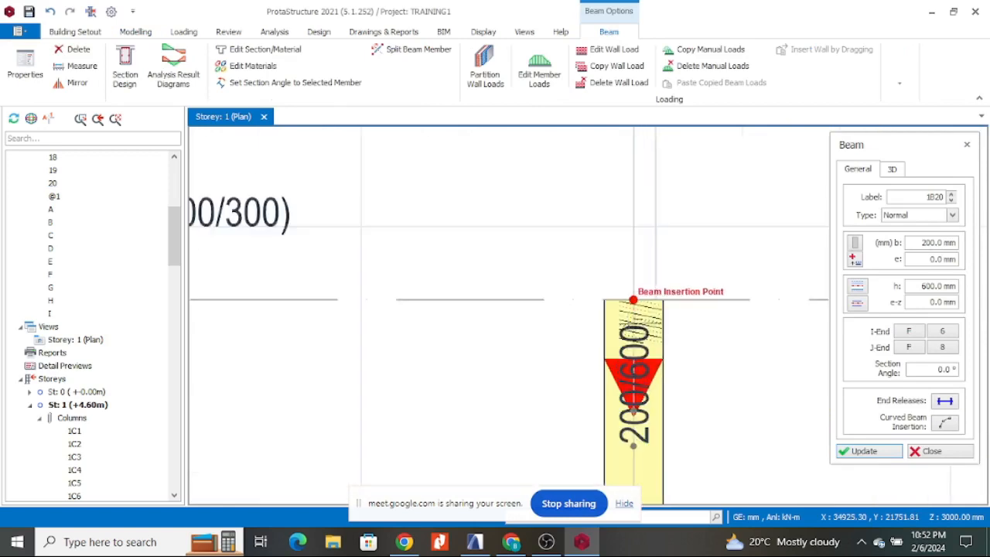
scroll(511, 294, "down", 4)
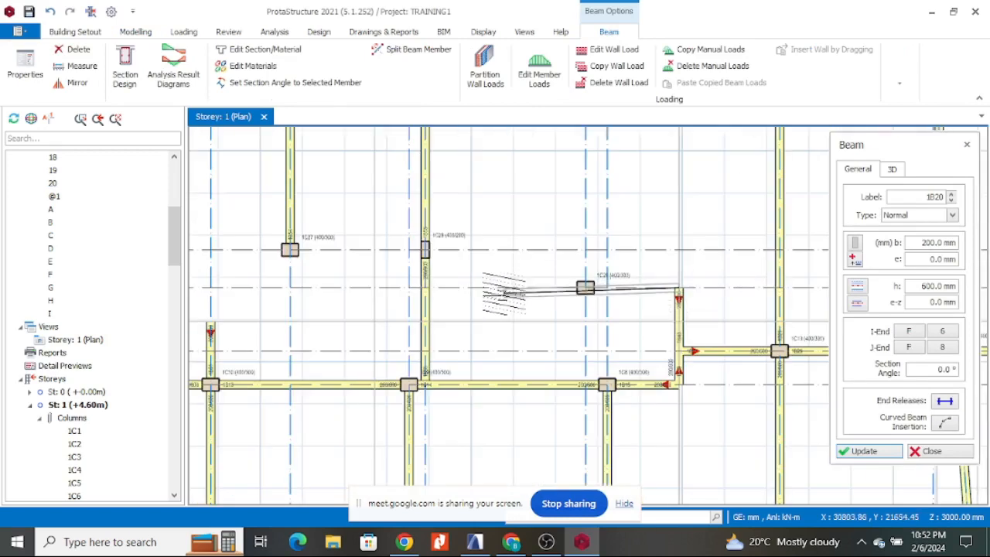
scroll(375, 288, "up", 2)
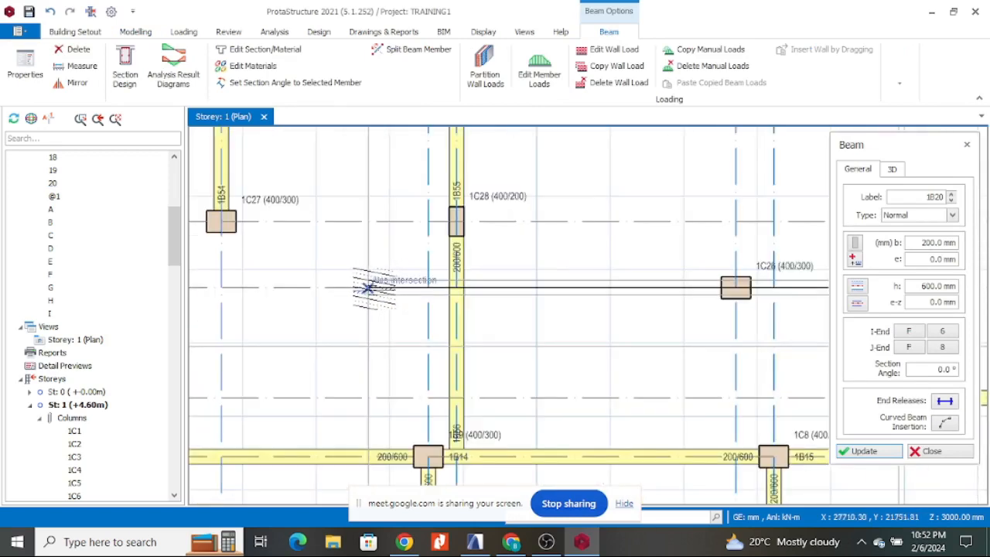
left_click(369, 288)
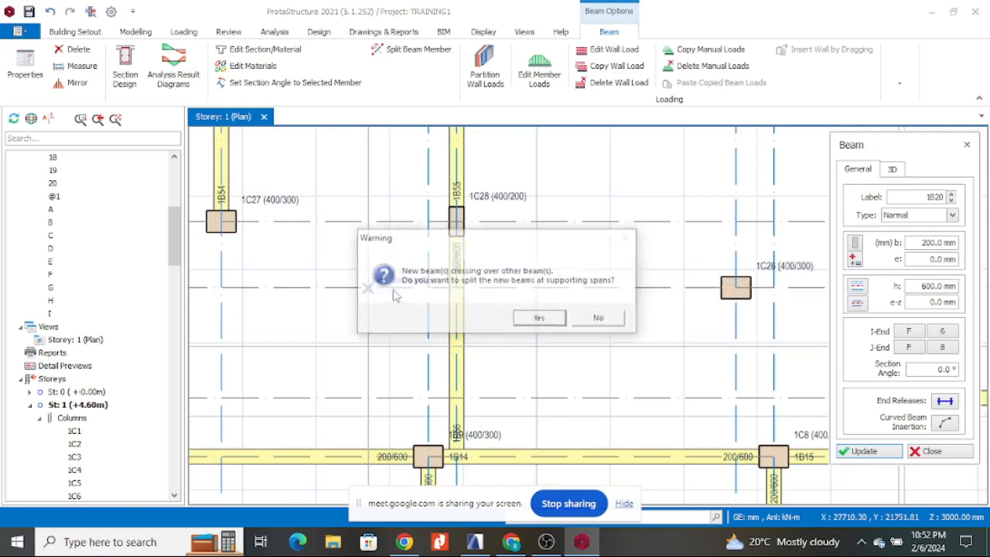
left_click(540, 319)
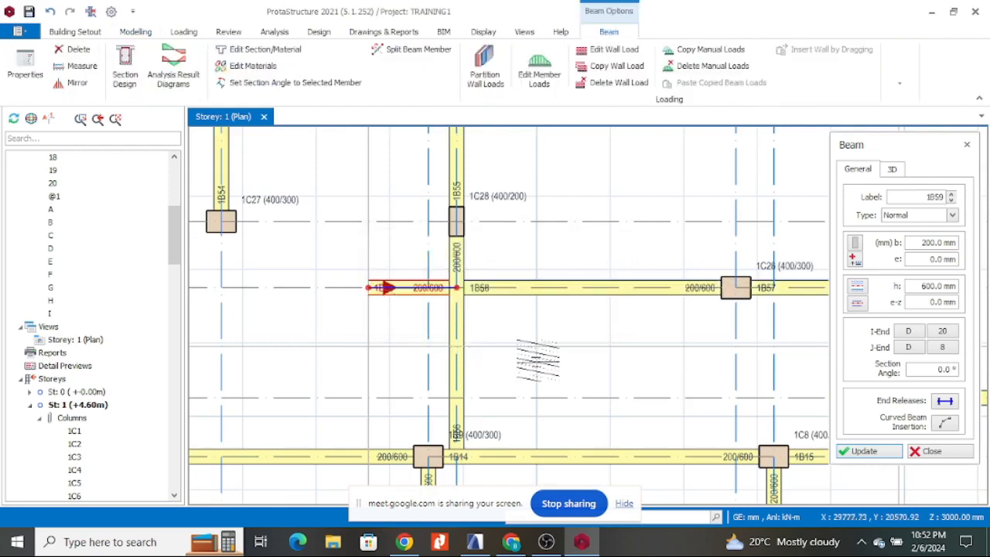
- Check the ArchiCAD plan, and in ProtaStructure draw a 200/600 beam along axis 20 from axis F to axis B, split at supporting spans
scroll(537, 360, "down", 2)
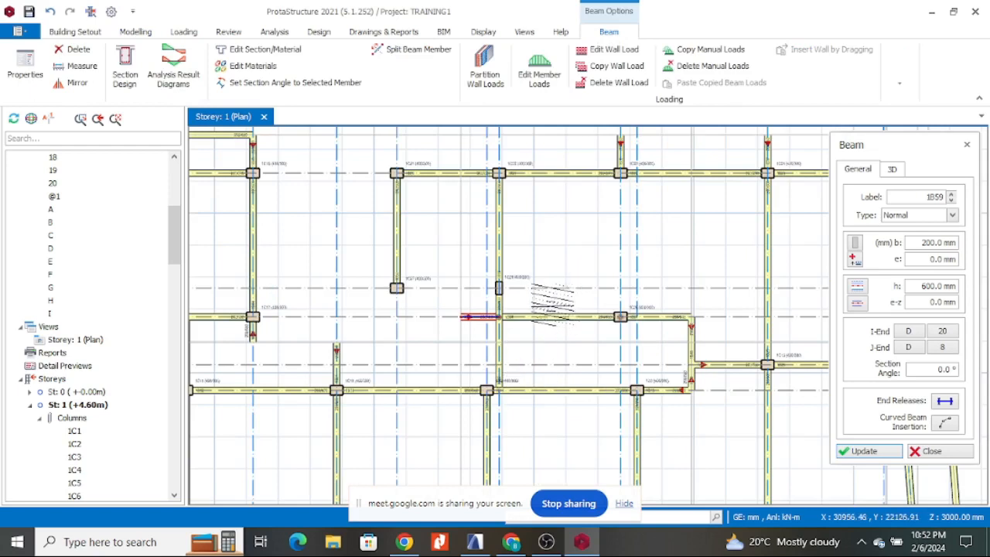
left_click(473, 542)
scroll(503, 333, "down", 8)
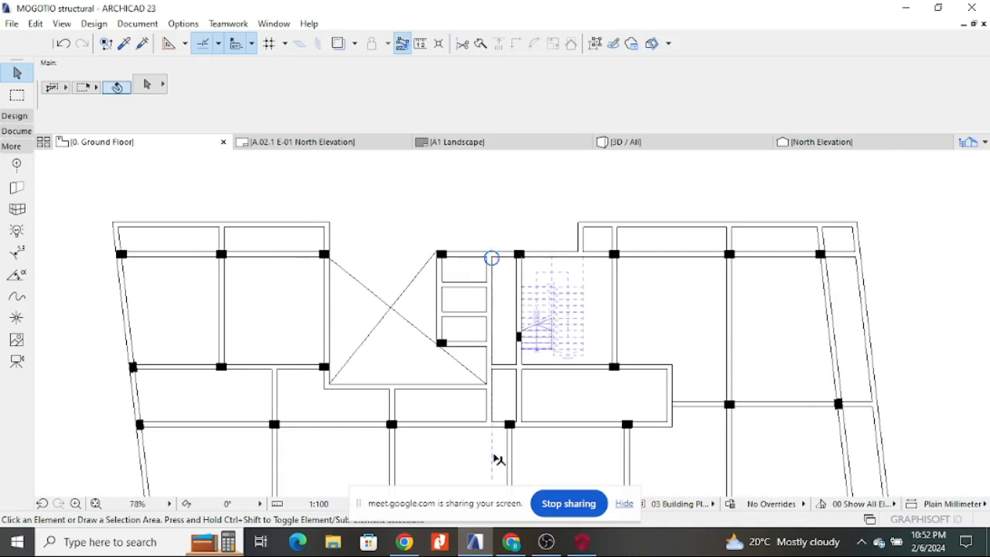
left_click(582, 542)
scroll(433, 216, "up", 5)
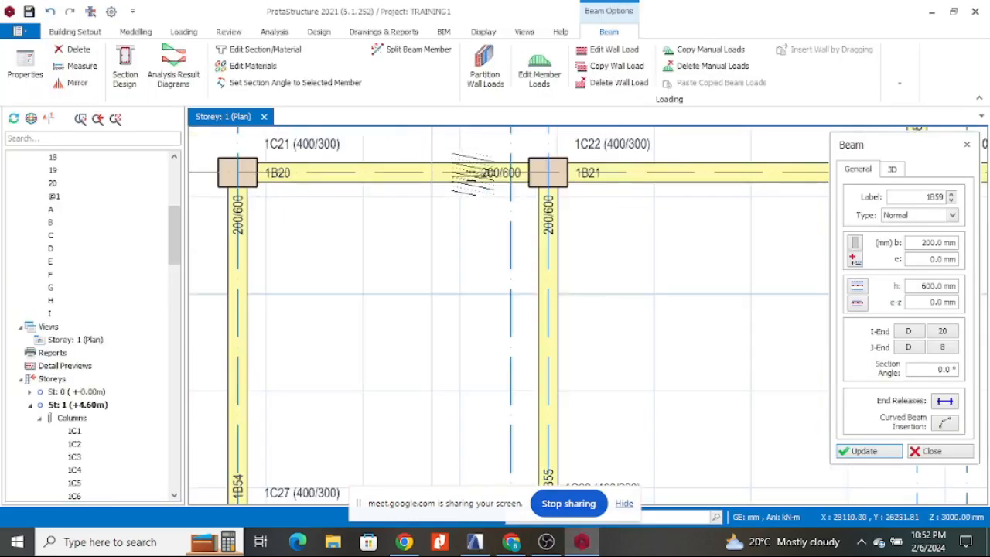
scroll(408, 166, "down", 5)
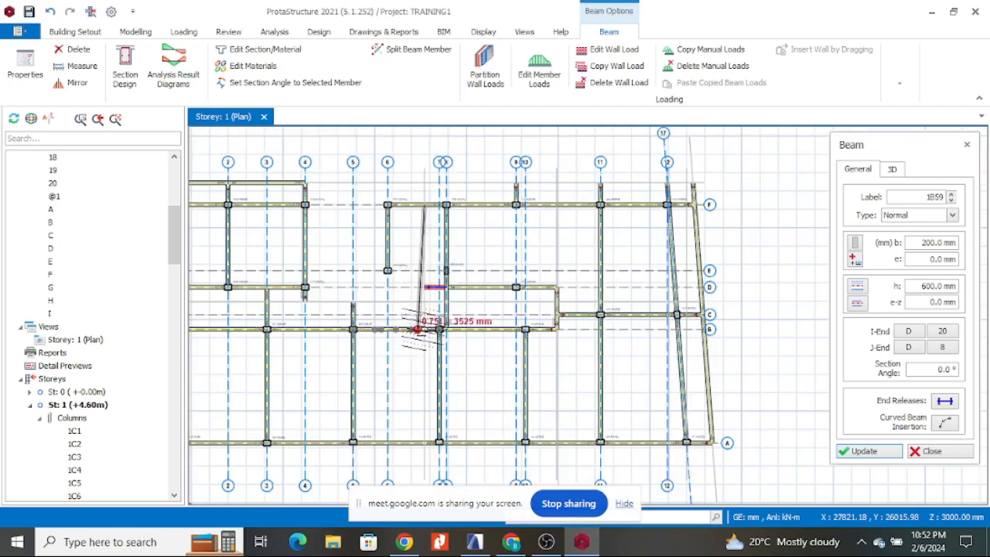
scroll(425, 313, "up", 4)
left_click(428, 338)
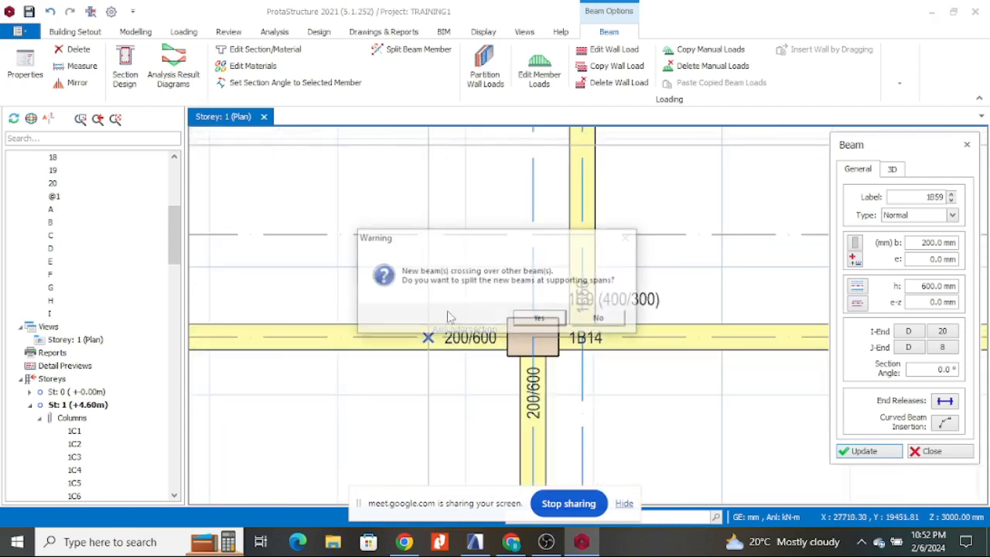
left_click(550, 320)
scroll(526, 334, "down", 2)
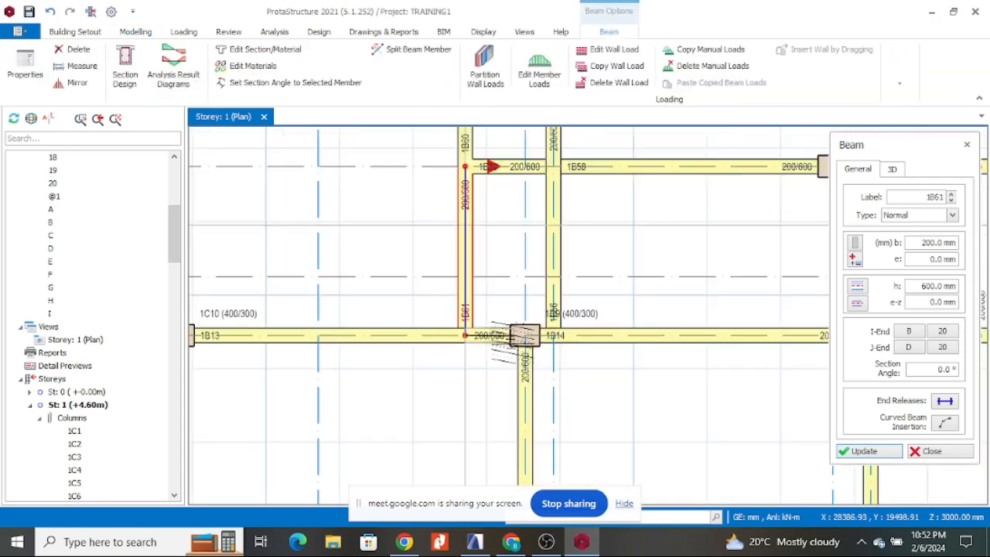
- Draw a 200/600 beam along axis I from the cantilever end below column 1C17 to axis 20, split at supporting spans
scroll(526, 334, "down", 2)
scroll(305, 293, "up", 5)
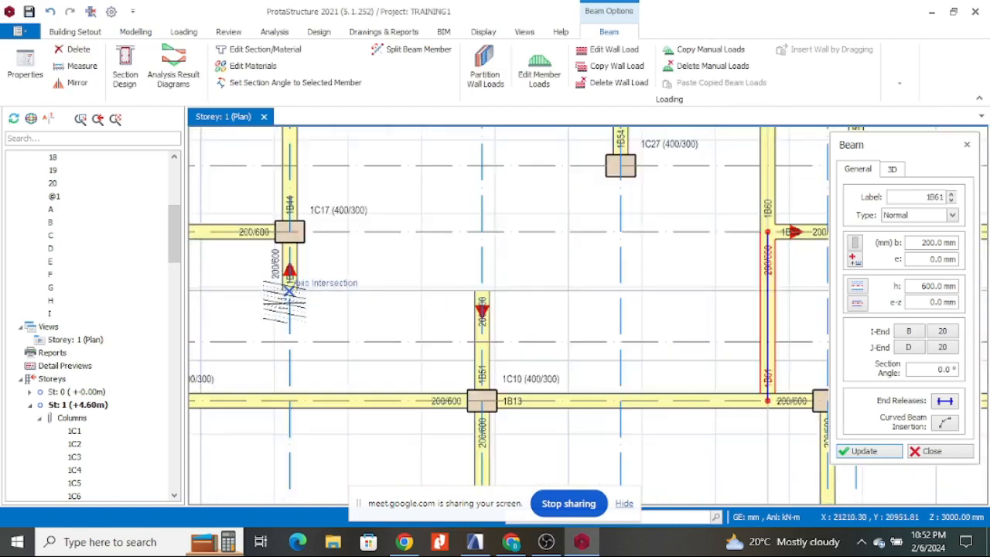
scroll(321, 274, "down", 3)
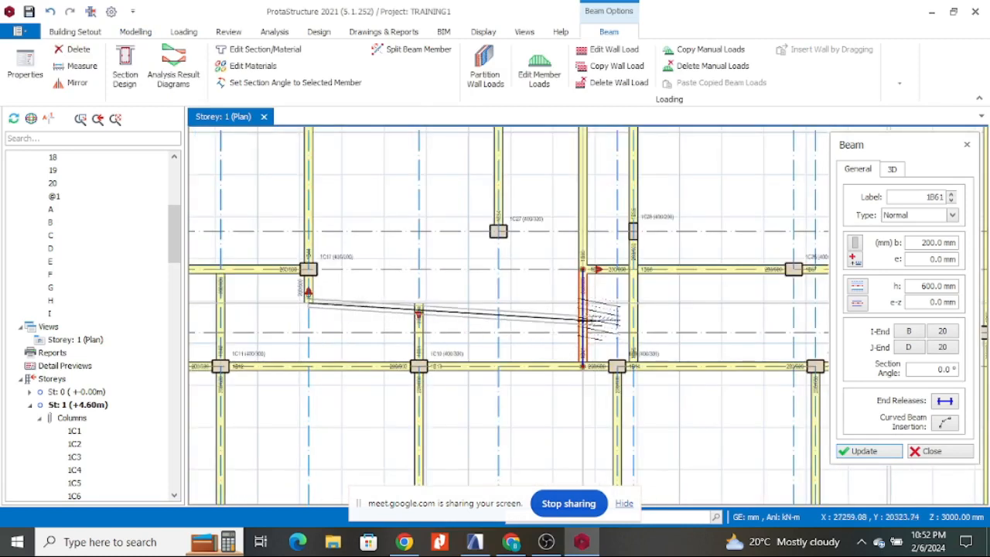
scroll(526, 304, "up", 3)
left_click(619, 284)
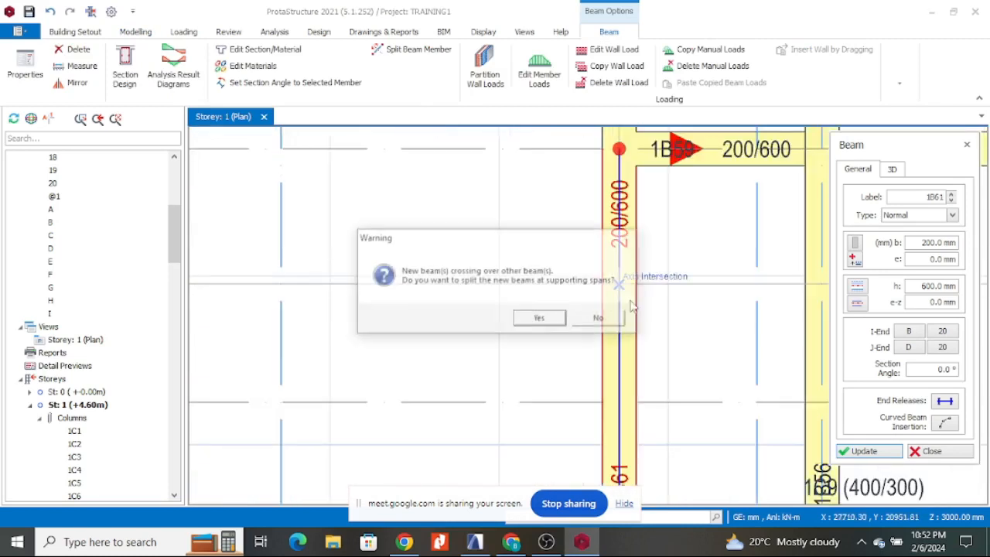
left_click(550, 319)
scroll(489, 339, "down", 5)
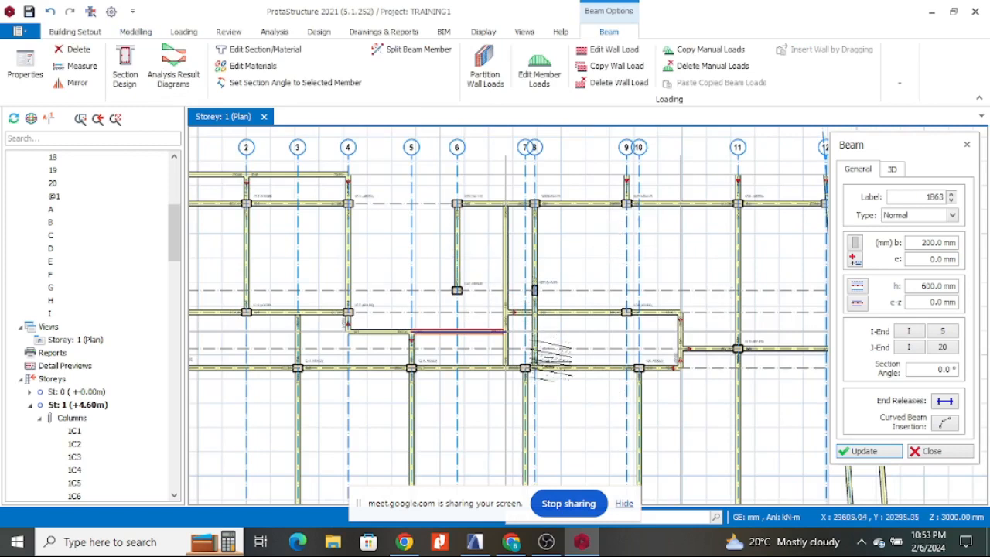
- Check the void in ArchiCAD, and in ProtaStructure draw a 200/600 beam along axis E from column 1C27 to axis 20
left_click(475, 542)
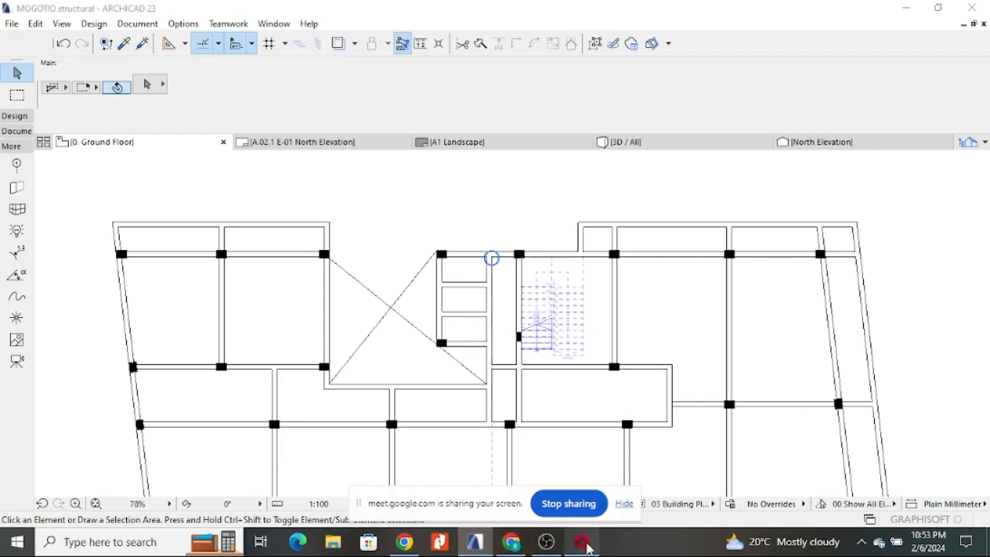
key("alt+Tab")
scroll(385, 279, "up", 4)
left_click(385, 271)
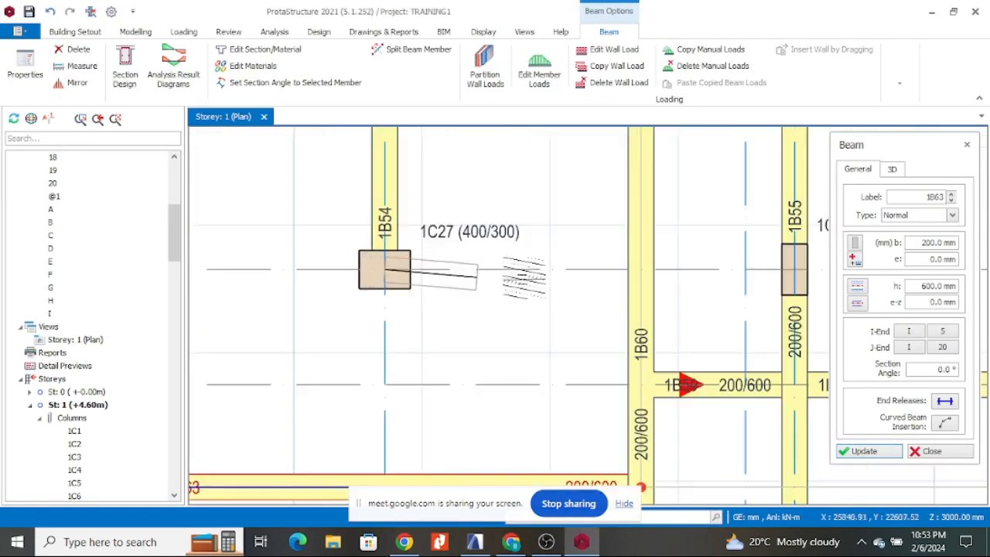
left_click(655, 286)
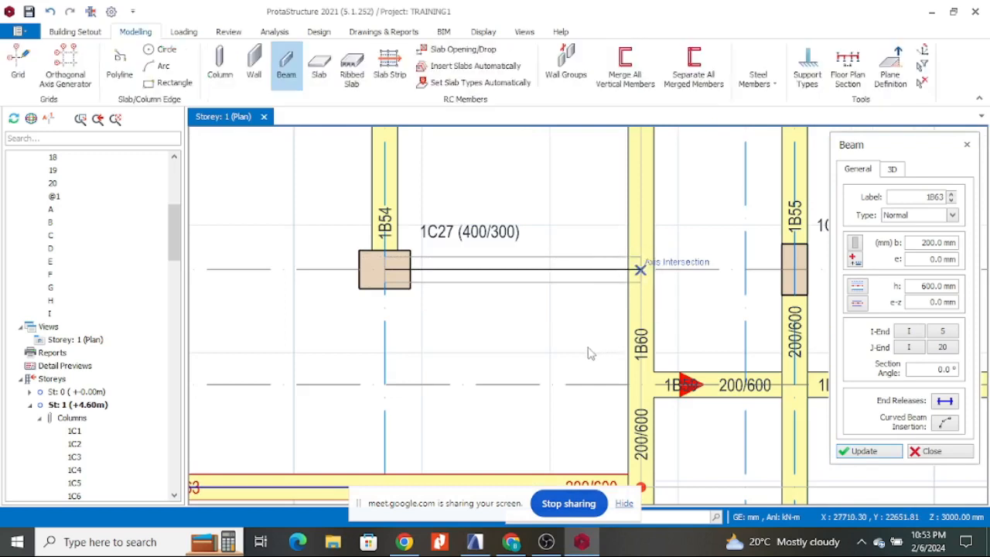
scroll(490, 301, "down", 3)
scroll(489, 308, "down", 2)
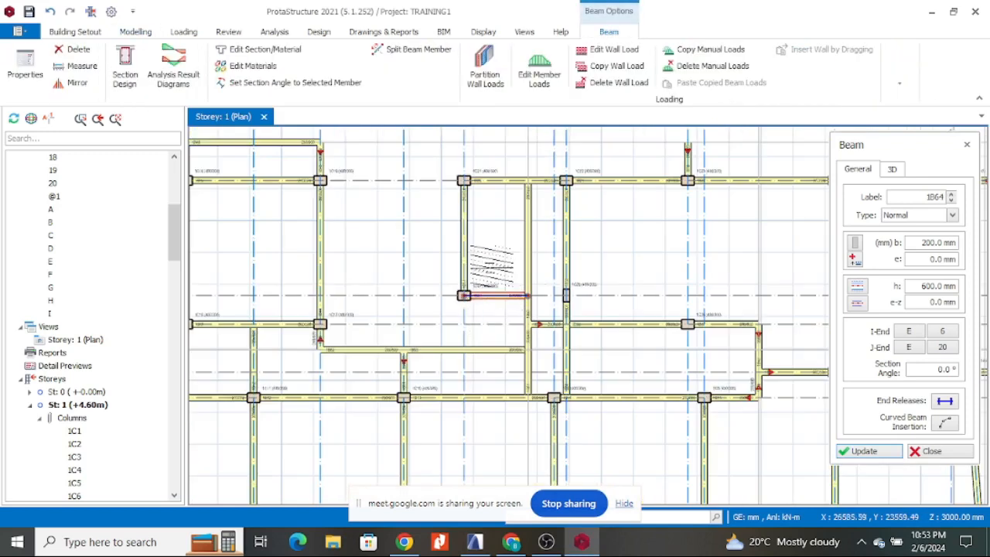
- Switch to ArchiCAD and examine the beams between the void and the stairs, measuring distances from the column at the void's upper corner
key("alt+Tab")
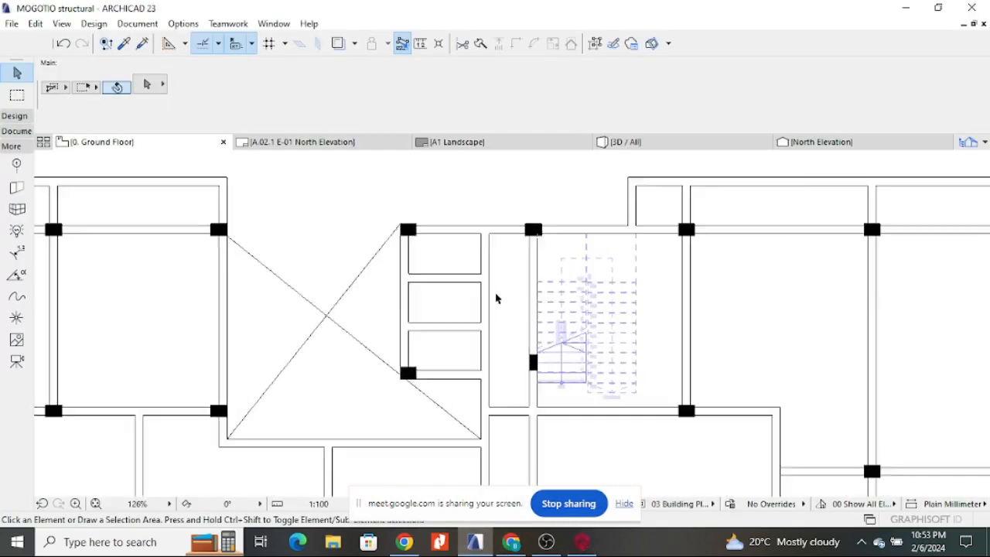
scroll(497, 299, "up", 1)
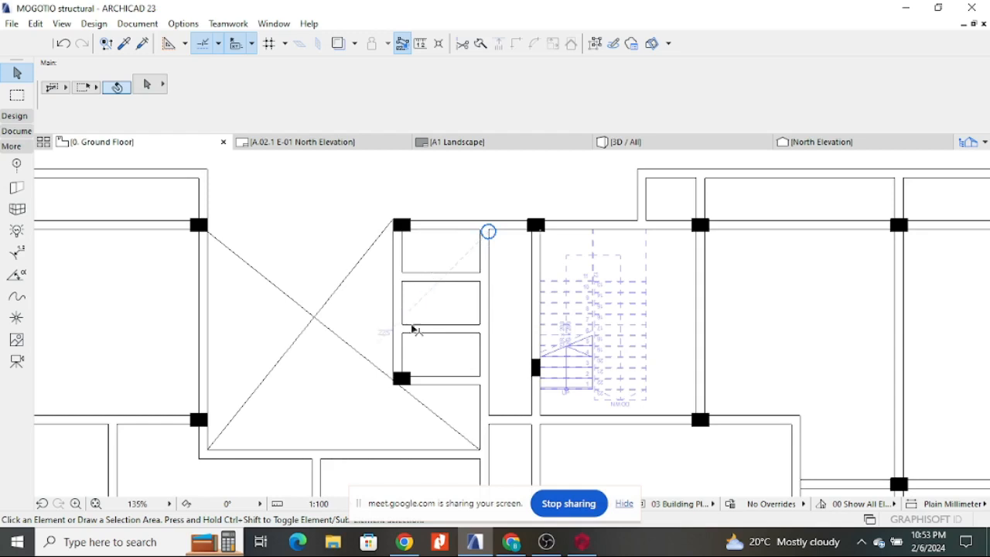
left_click(420, 43)
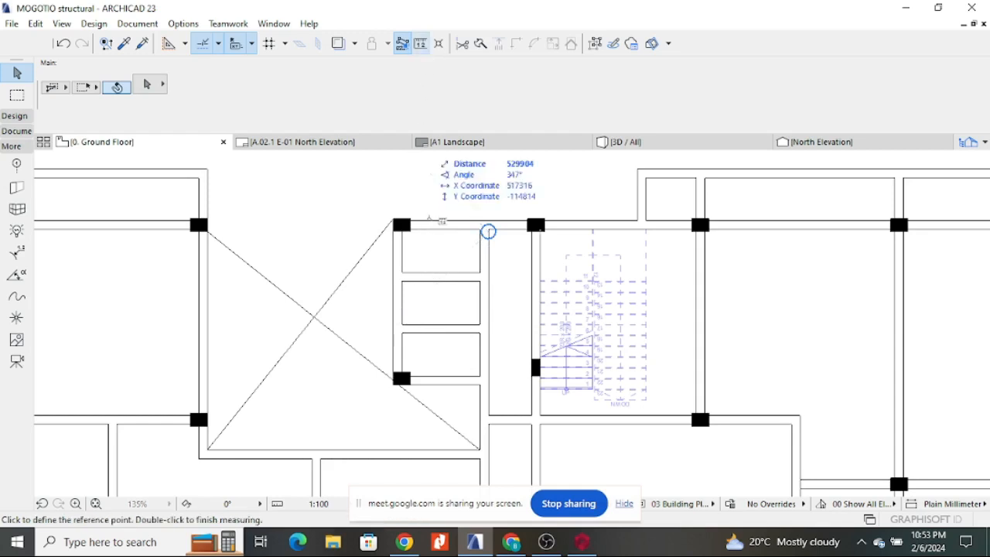
scroll(416, 225, "up", 5)
left_click(355, 252)
scroll(373, 231, "down", 3)
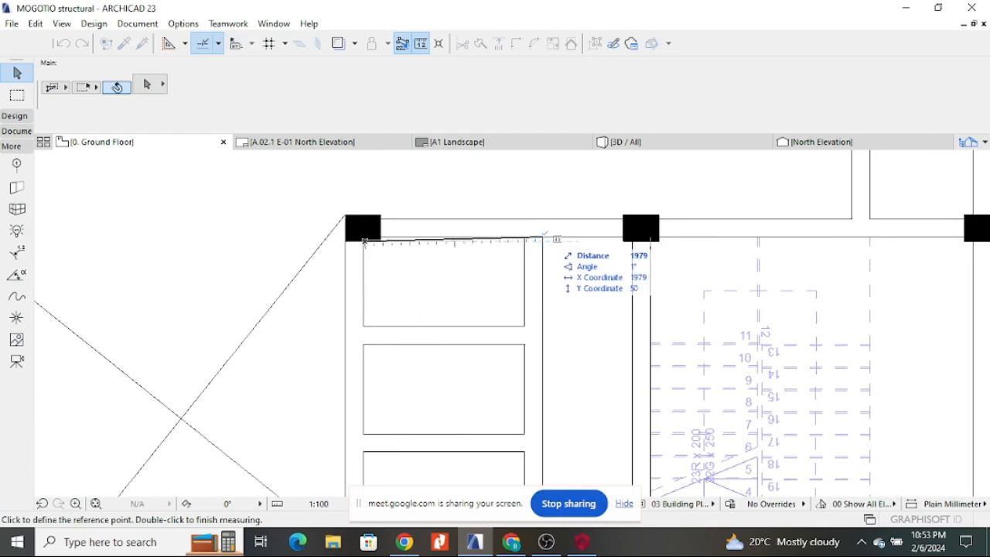
scroll(503, 205, "down", 2)
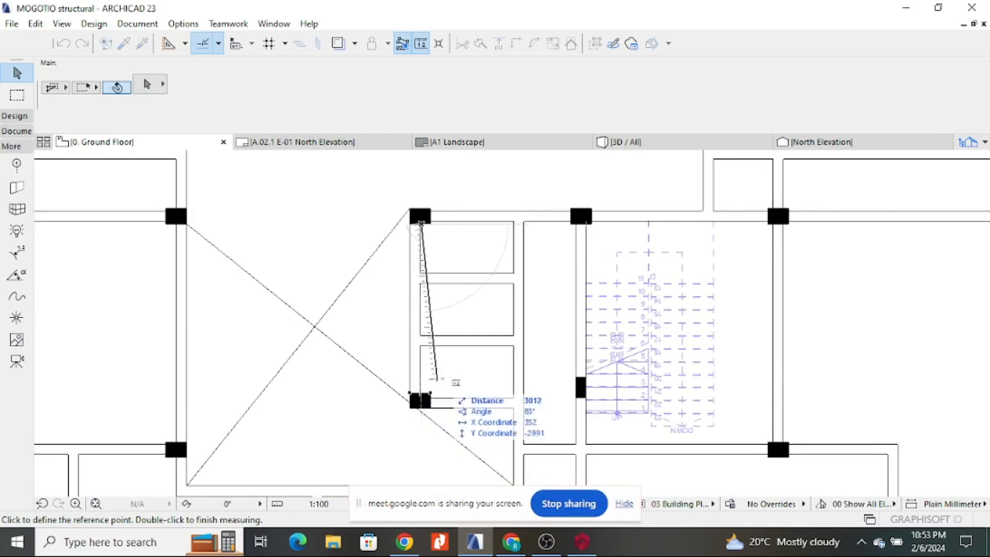
key("Escape")
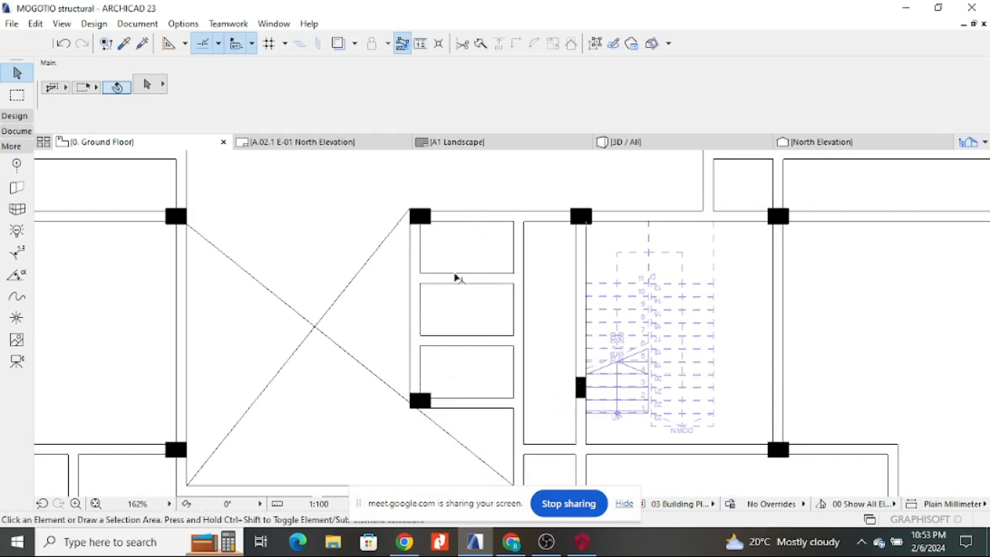
scroll(464, 340, "down", 3)
scroll(467, 342, "up", 3)
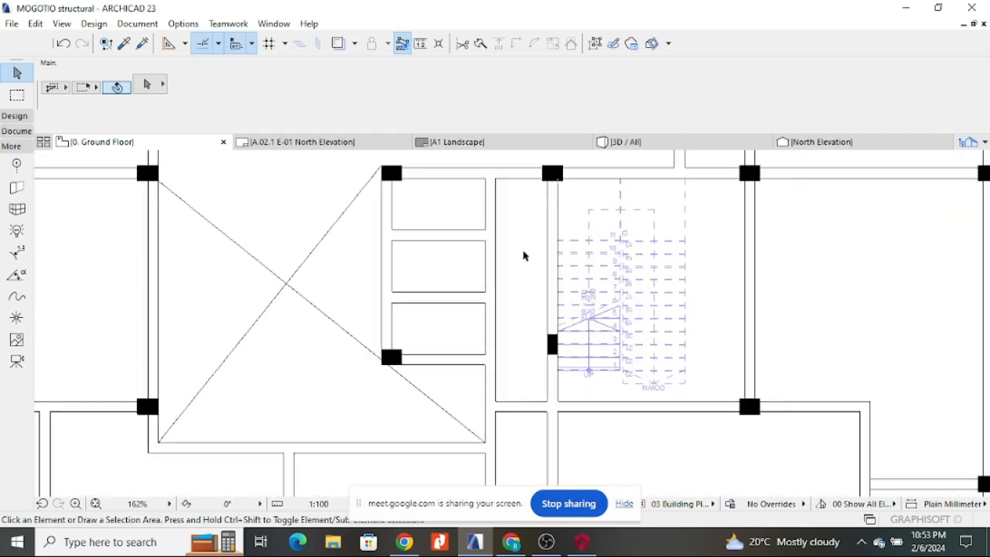
scroll(534, 341, "down", 3)
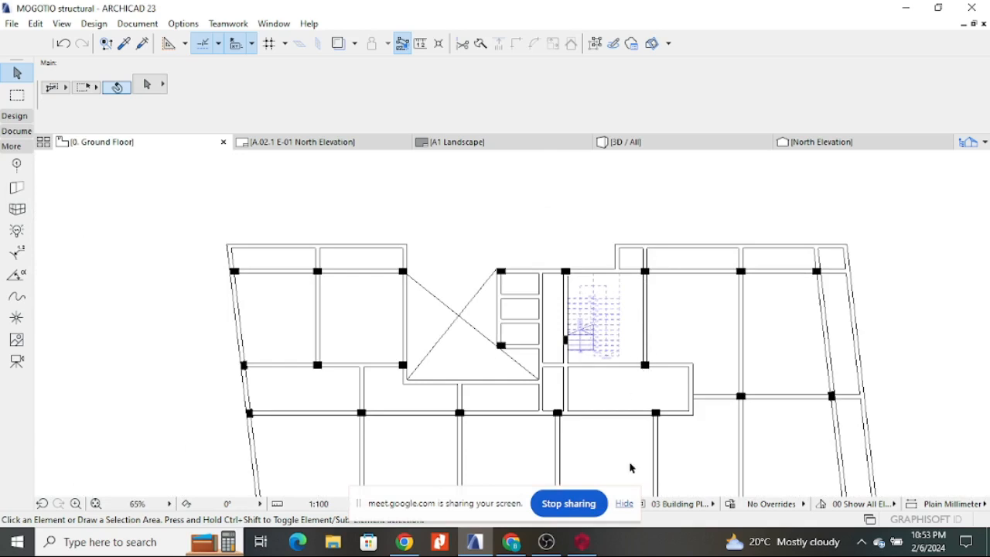
- Switch to ProtaStructure and draw a 200/600 beam along axis 9 from column 1C23 on axis F to axis D
left_click(582, 542)
scroll(636, 331, "up", 5)
scroll(603, 385, "down", 1)
scroll(602, 384, "down", 2)
scroll(593, 309, "up", 4)
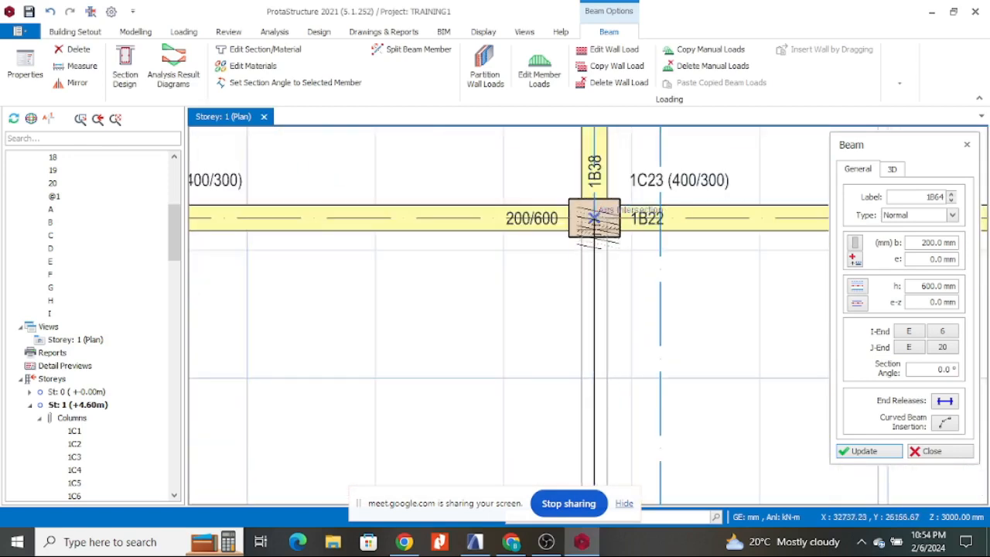
scroll(597, 337, "down", 2)
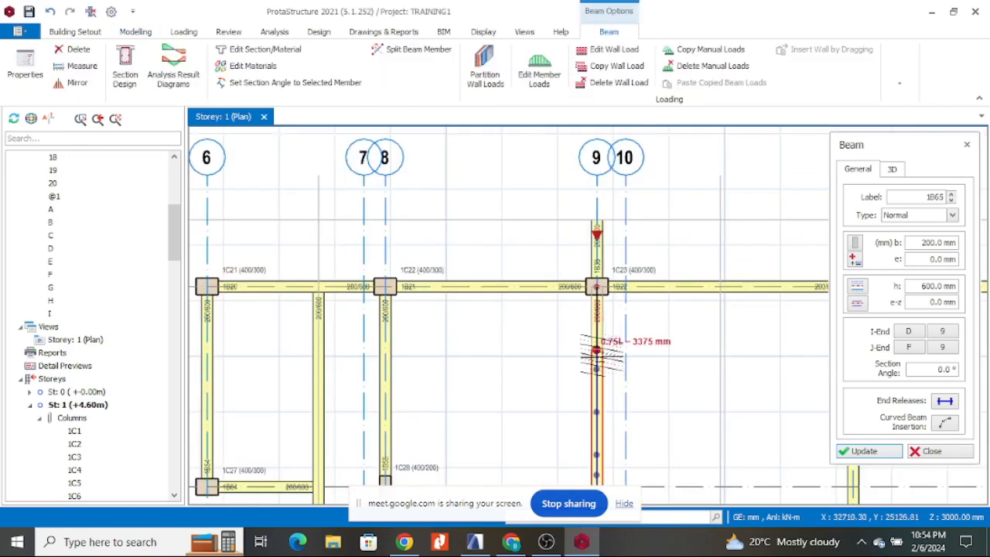
scroll(596, 351, "down", 3)
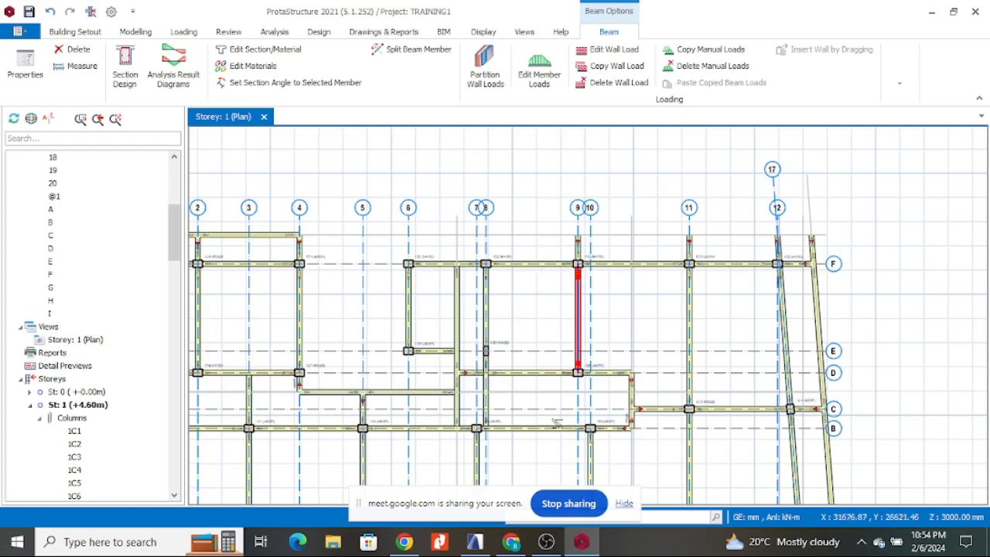
- Switch to ArchiCAD and measure the clear distance between the axis 9 cantilever beam and the corner beam beside the stairs
left_click(482, 543)
scroll(650, 279, "up", 5)
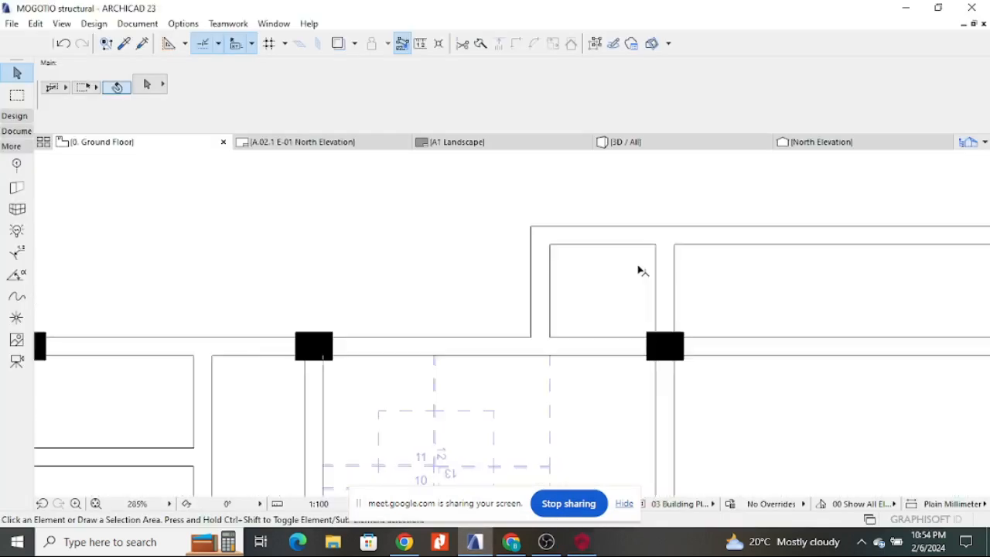
scroll(534, 304, "down", 3)
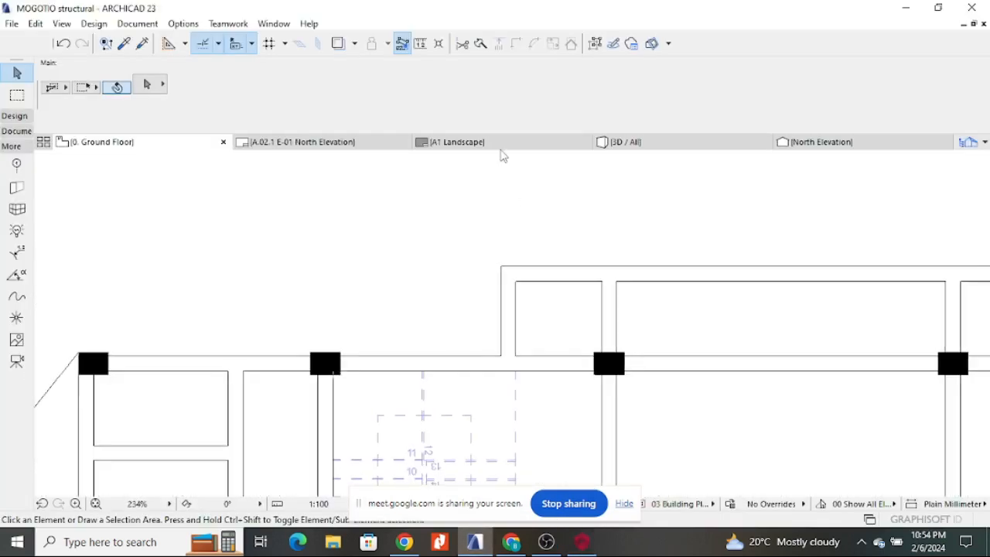
left_click(420, 44)
scroll(618, 307, "up", 3)
left_click(588, 264)
left_click(440, 263)
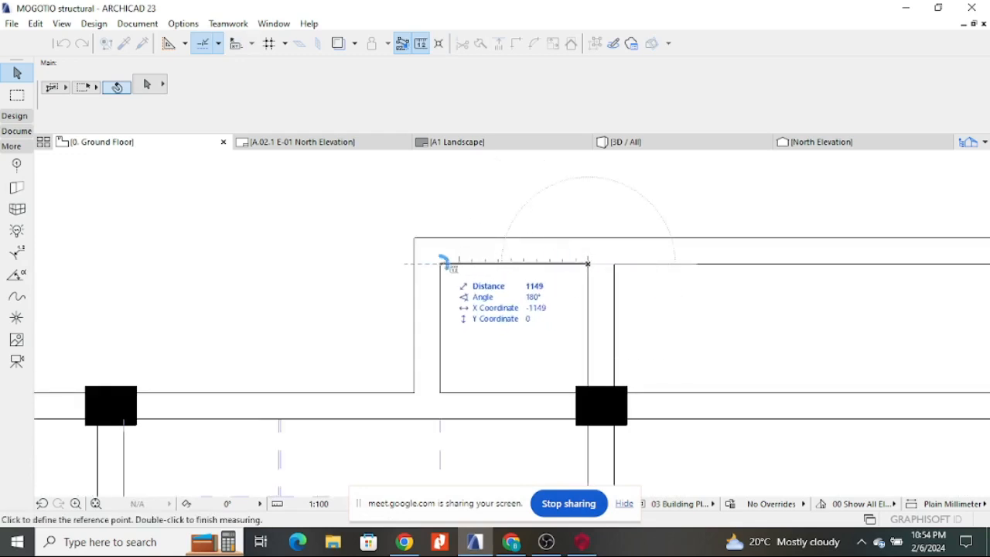
scroll(440, 263, "up", 4)
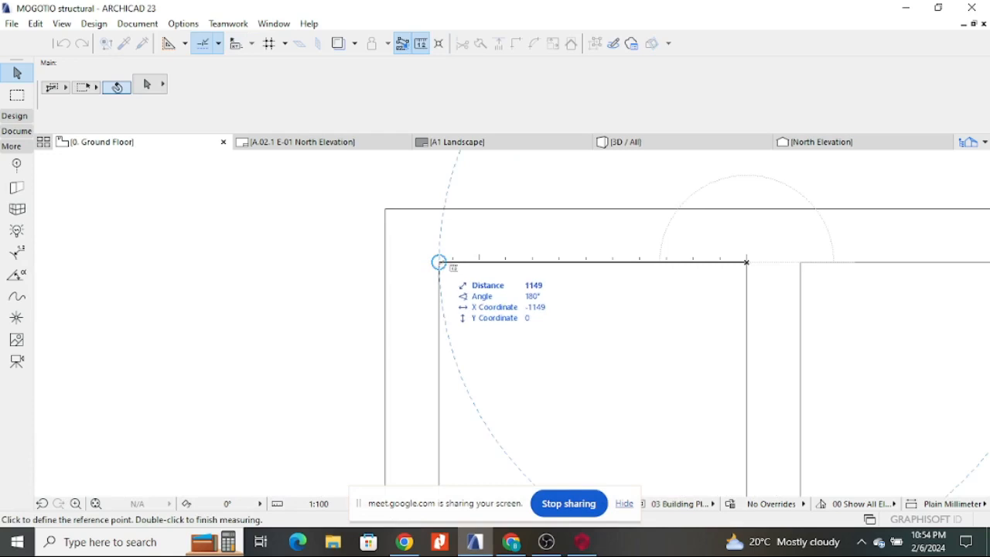
key("Escape")
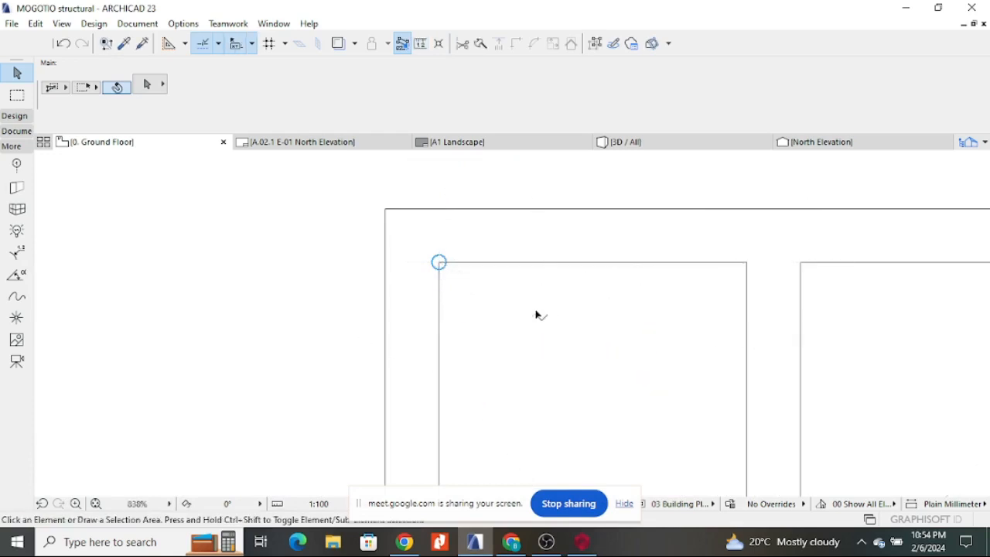
scroll(537, 314, "down", 2)
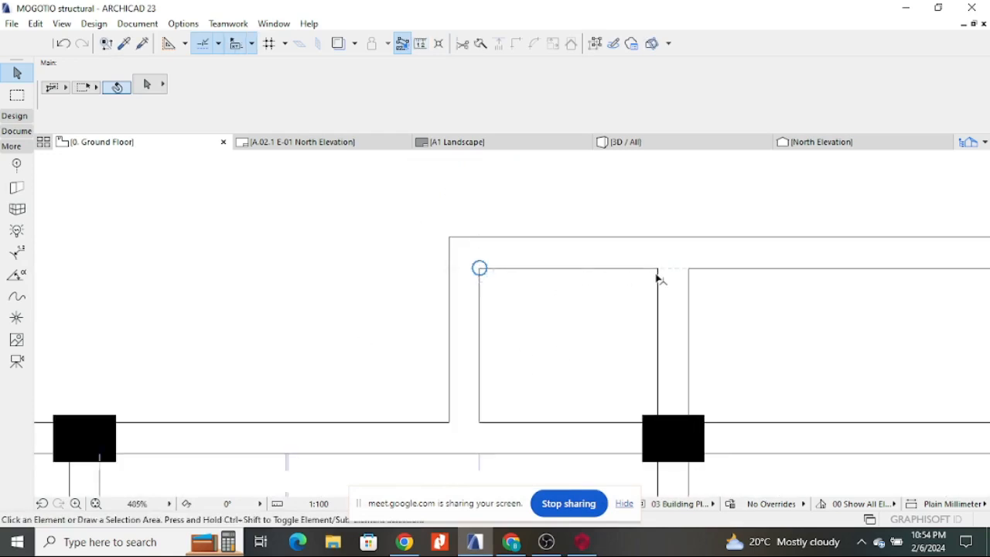
- Switch to ProtaStructure and offset axis 9 by -1350 mm to create an axis for the corner cantilever beam
left_click(582, 542)
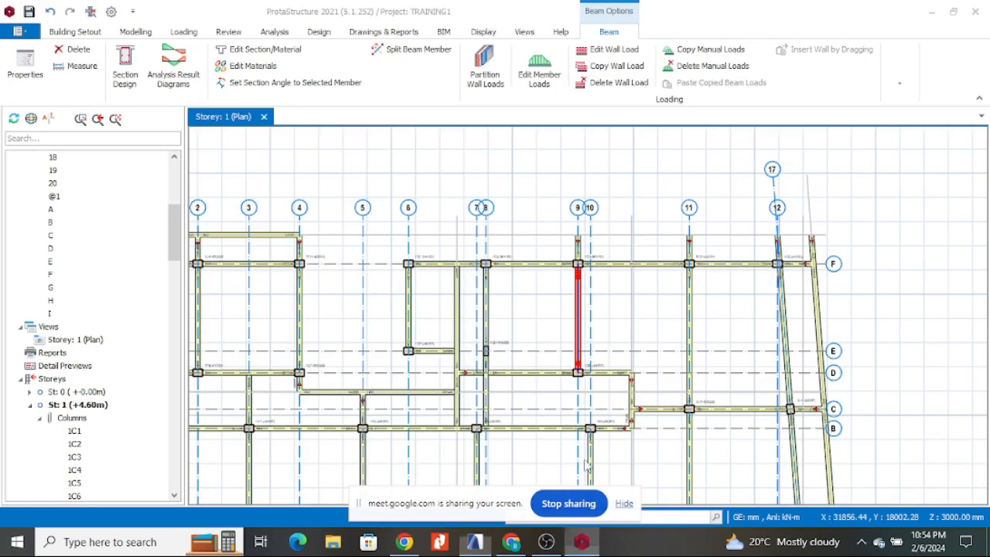
scroll(584, 237, "up", 2)
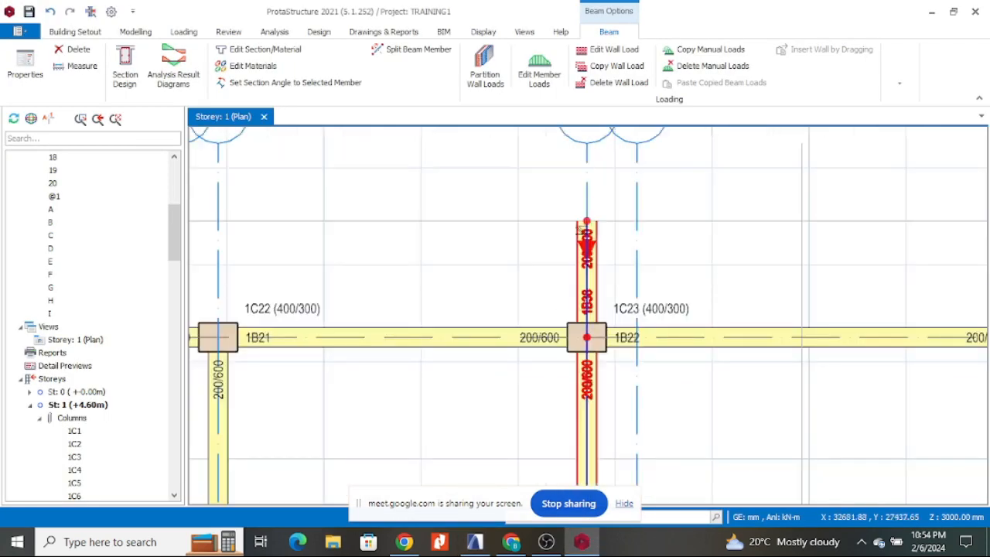
scroll(585, 232, "down", 1)
left_click(604, 224)
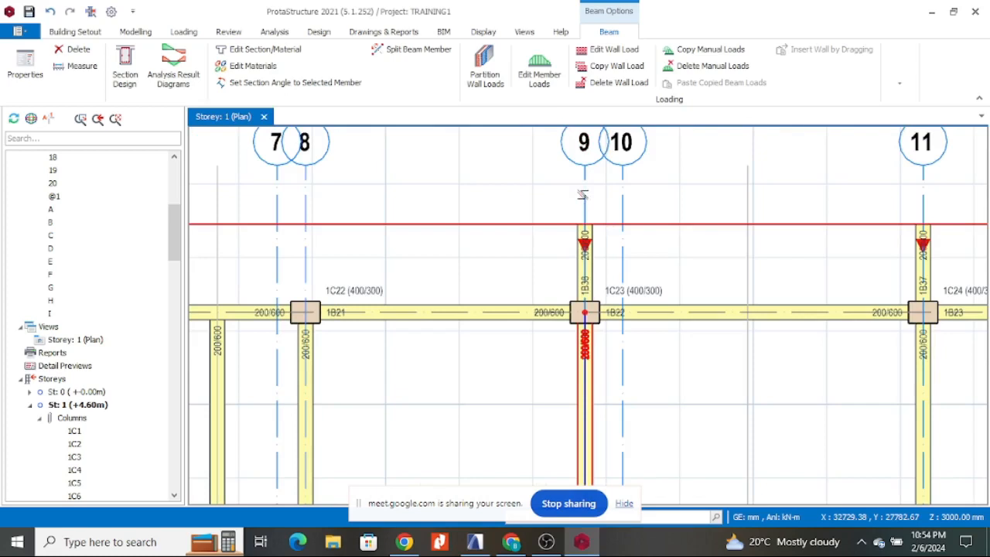
left_click(584, 195)
right_click(585, 197)
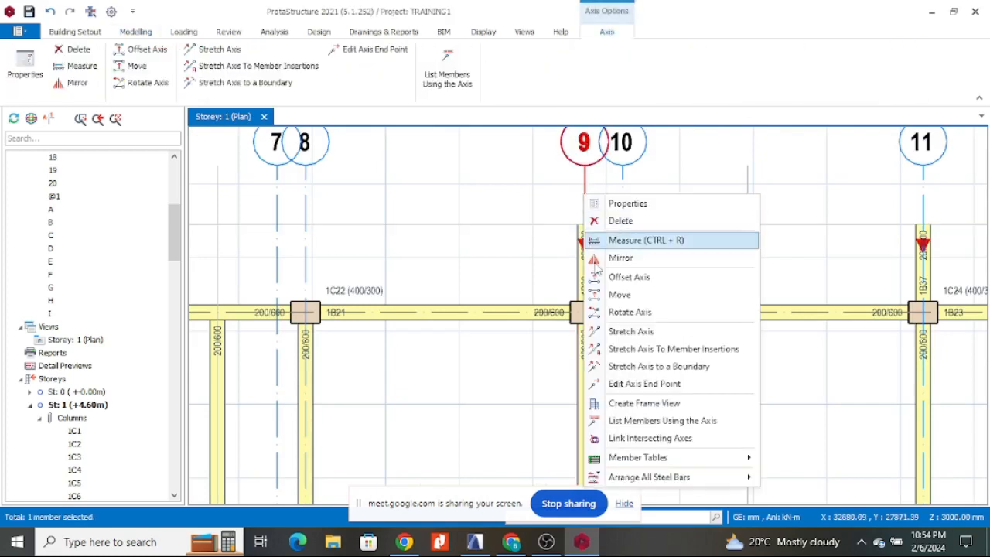
left_click(628, 277)
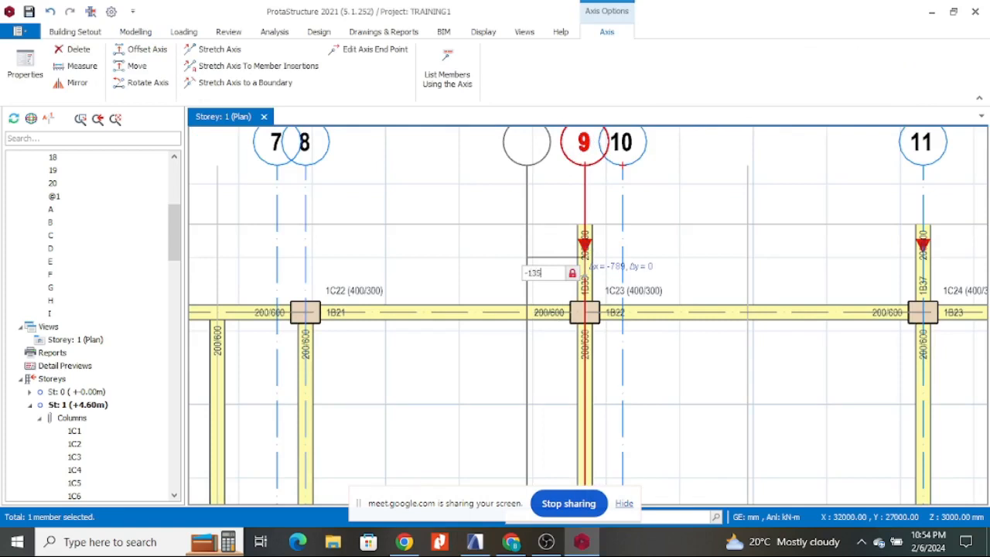
type("-1350")
key("Return")
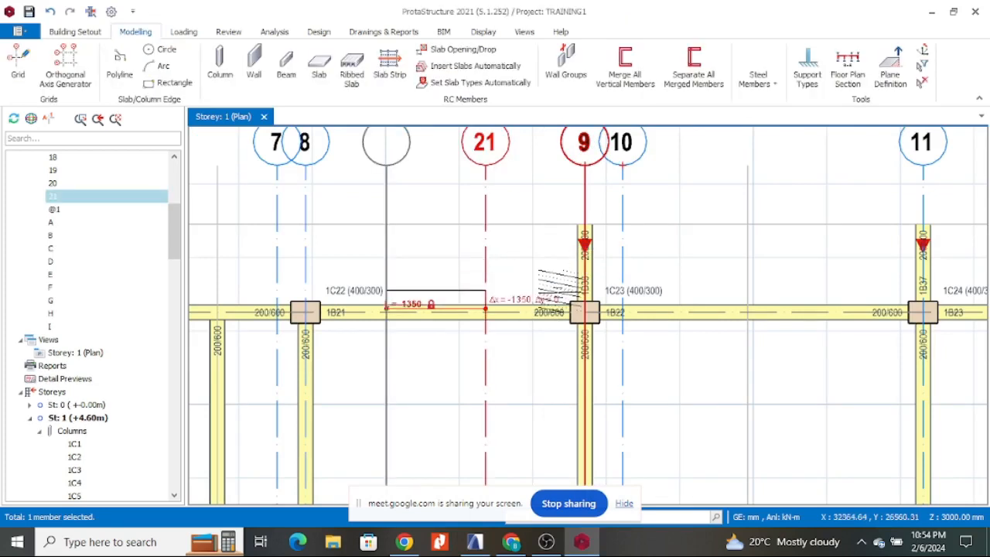
- Turn off the end bubbles of the new axis offset from axis 9 and apply the change
right_click(486, 235)
left_click(530, 244)
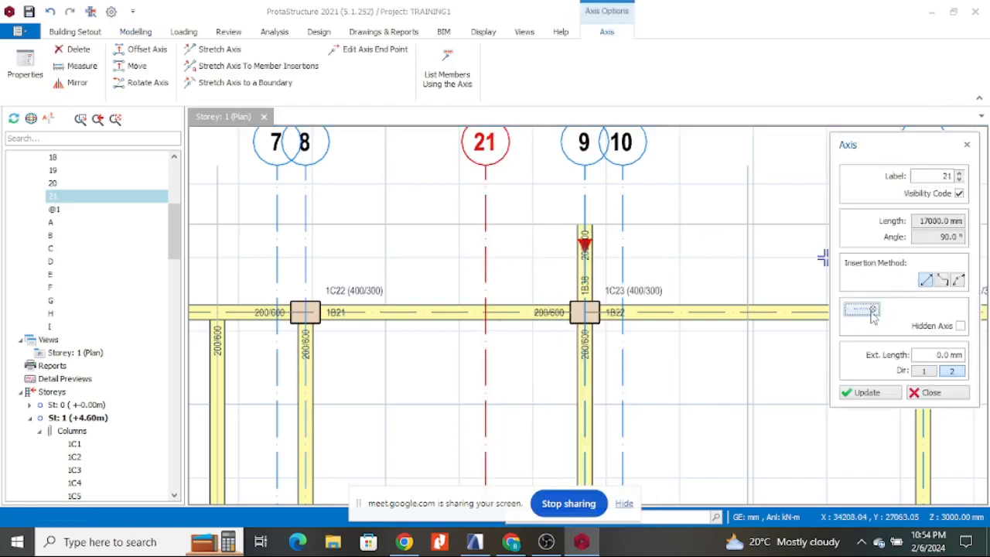
left_click(867, 393)
left_click(931, 392)
- Draw a 200/600 cantilever beam along the new axis from axis F to edge axis H
scroll(616, 288, "up", 3)
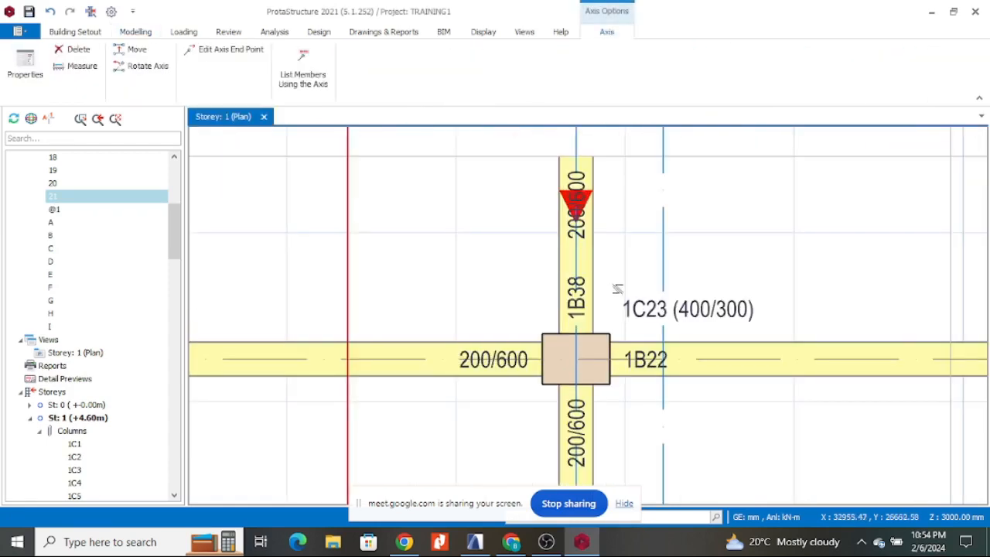
left_click(347, 359)
left_click(347, 156)
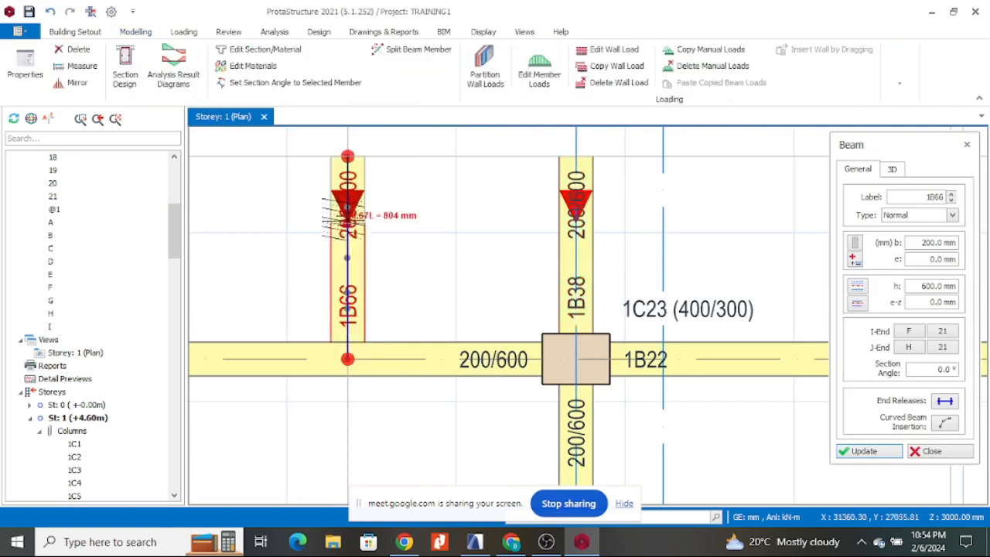
- Draw a 200/600 edge beam along axis H between inclined axis 19 and the new cantilever beam, split at supporting spans
scroll(329, 225, "down", 6)
scroll(618, 222, "up", 3)
scroll(595, 199, "up", 3)
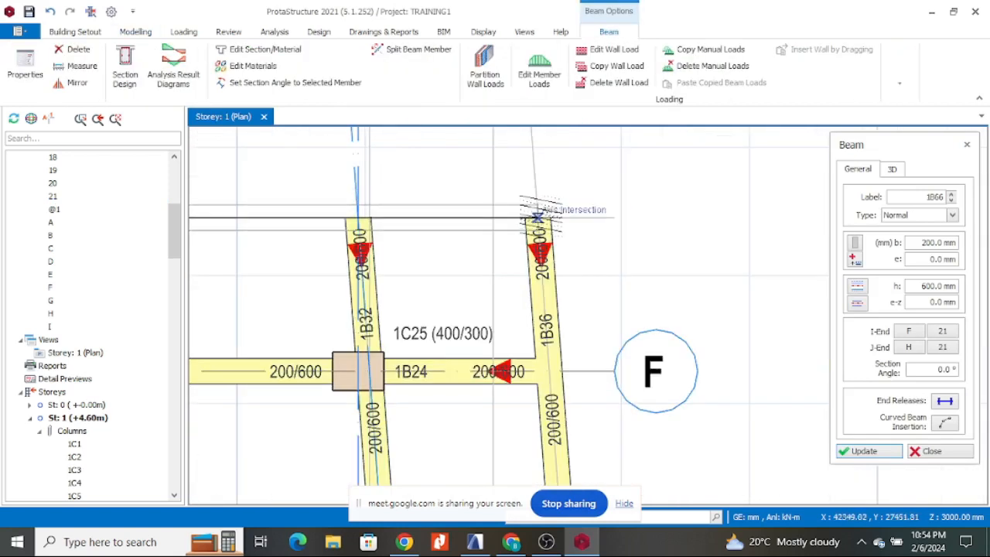
left_click(537, 218)
left_click(551, 317)
scroll(607, 298, "down", 4)
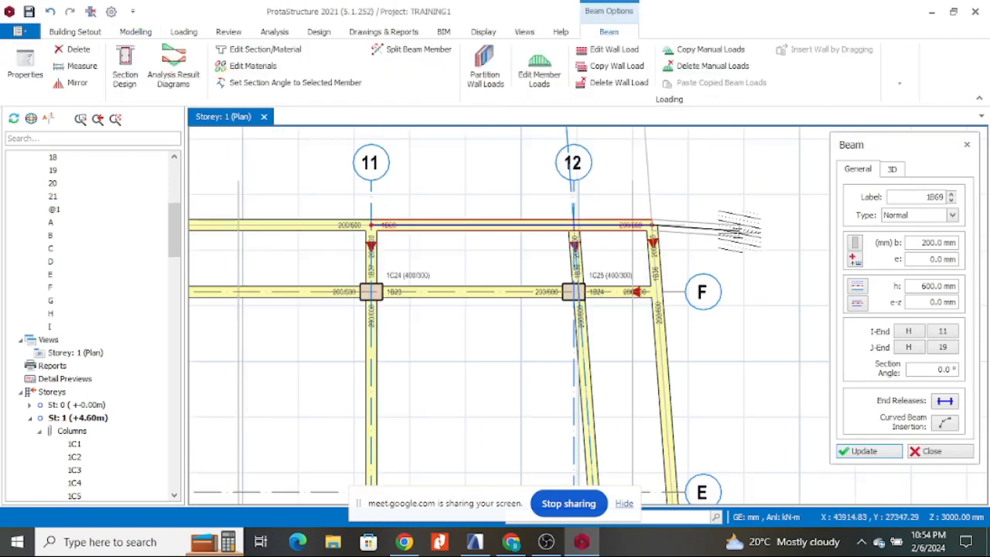
- Review the storey 1 beam layout around the stairs, and switch to ArchiCAD to compare it with the structural and architectural ground-floor plans
scroll(649, 290, "down", 3)
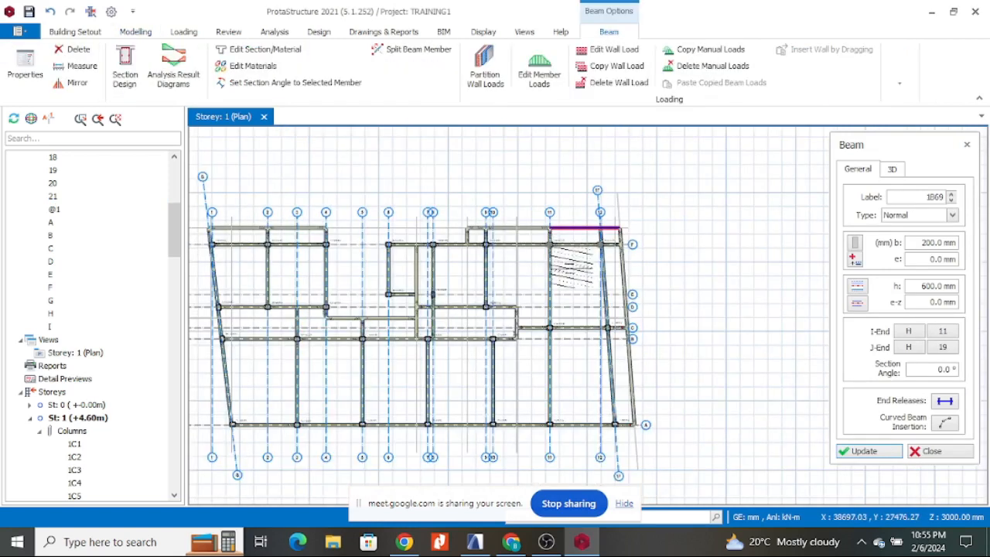
scroll(441, 270, "up", 3)
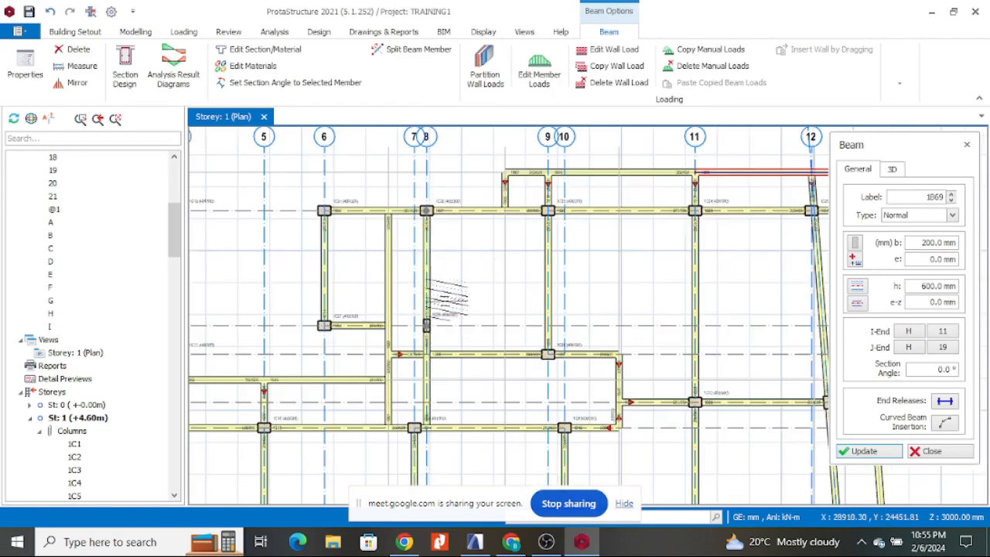
scroll(517, 329, "down", 2)
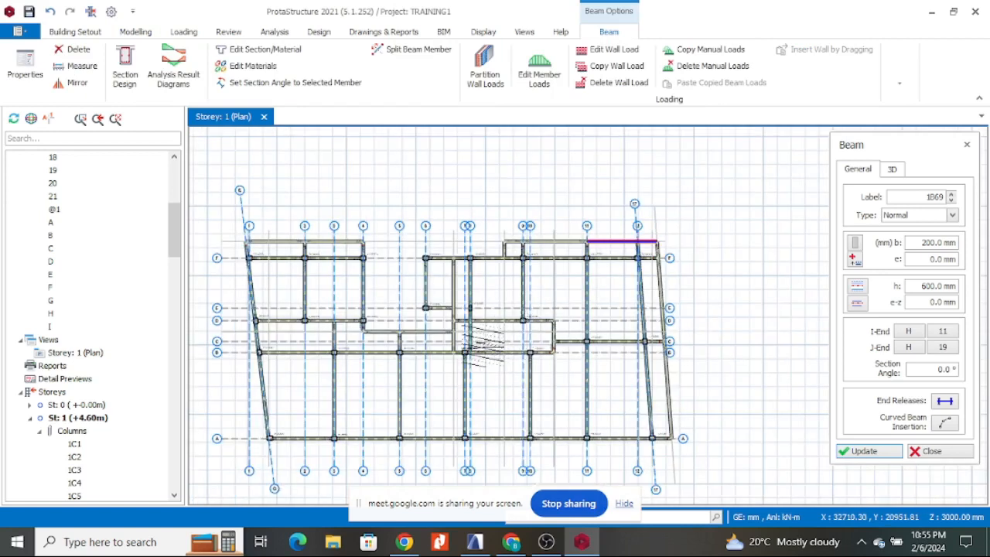
scroll(534, 297, "up", 2)
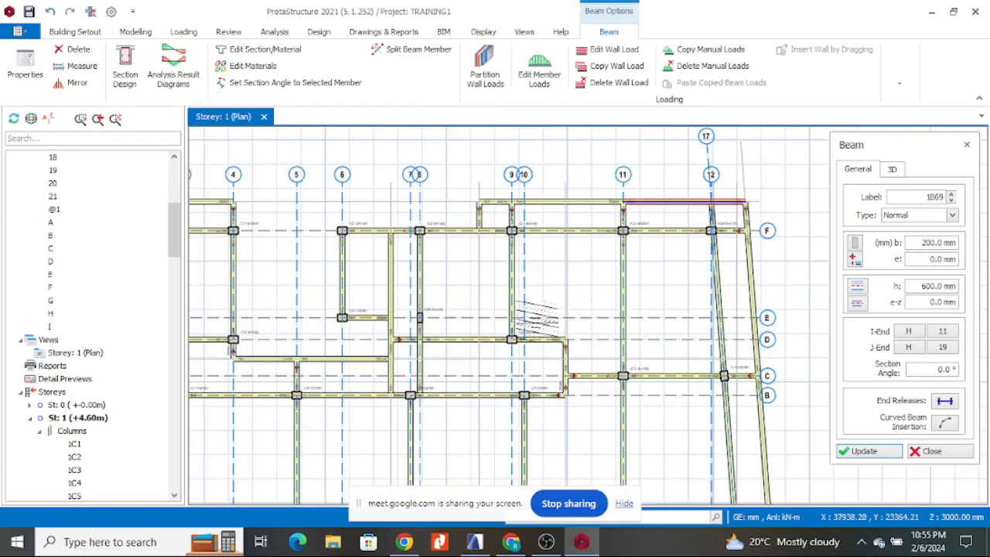
key("alt+Tab")
scroll(570, 287, "down", 4)
scroll(561, 251, "up", 3)
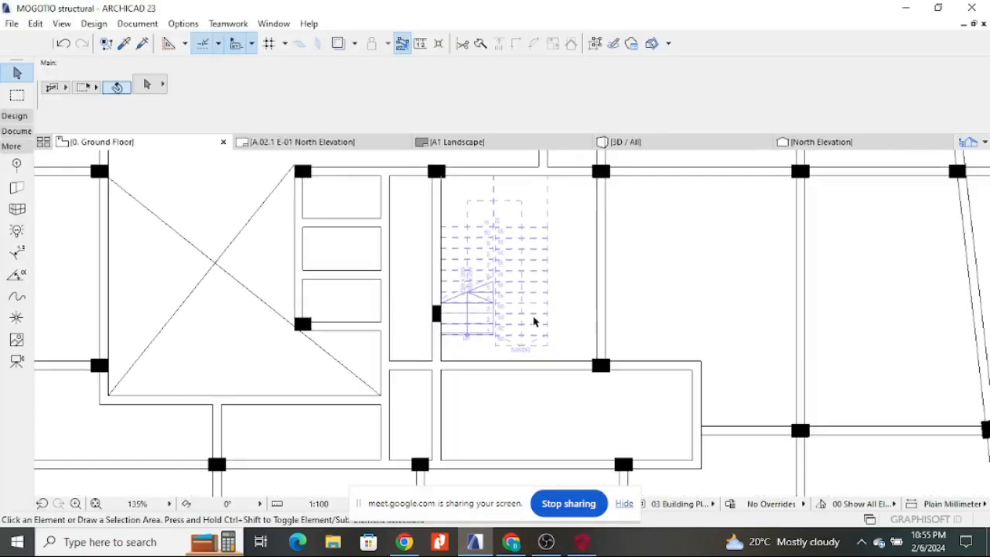
scroll(532, 246, "down", 4)
scroll(526, 263, "up", 4)
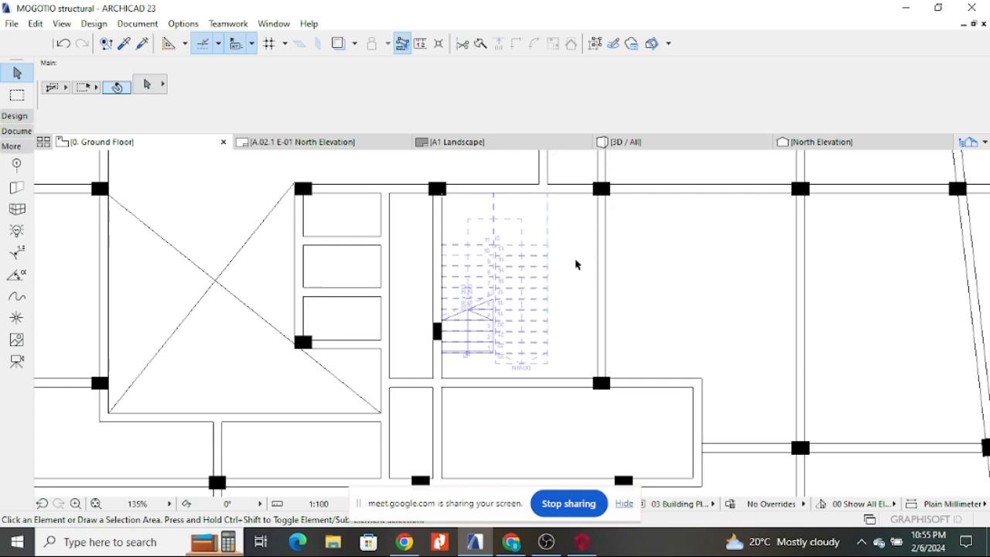
scroll(570, 306, "down", 14)
scroll(393, 326, "up", 10)
scroll(497, 241, "down", 12)
scroll(713, 302, "up", 4)
scroll(712, 302, "down", 4)
scroll(179, 174, "up", 8)
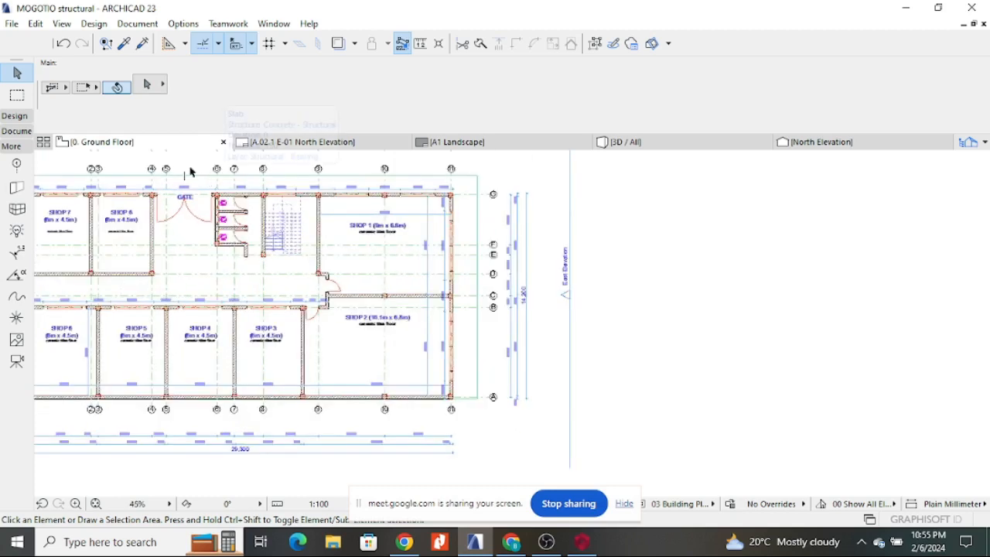
- Open the 1. Story plan in ArchiCAD and compare its edges and stair area with the storey 1 beams in ProtaStructure
right_click(139, 142)
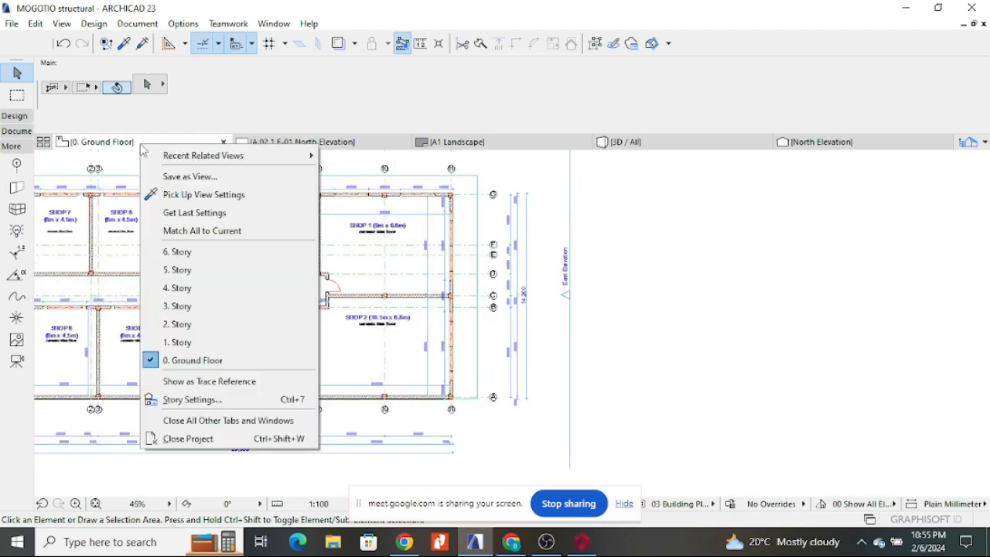
left_click(203, 343)
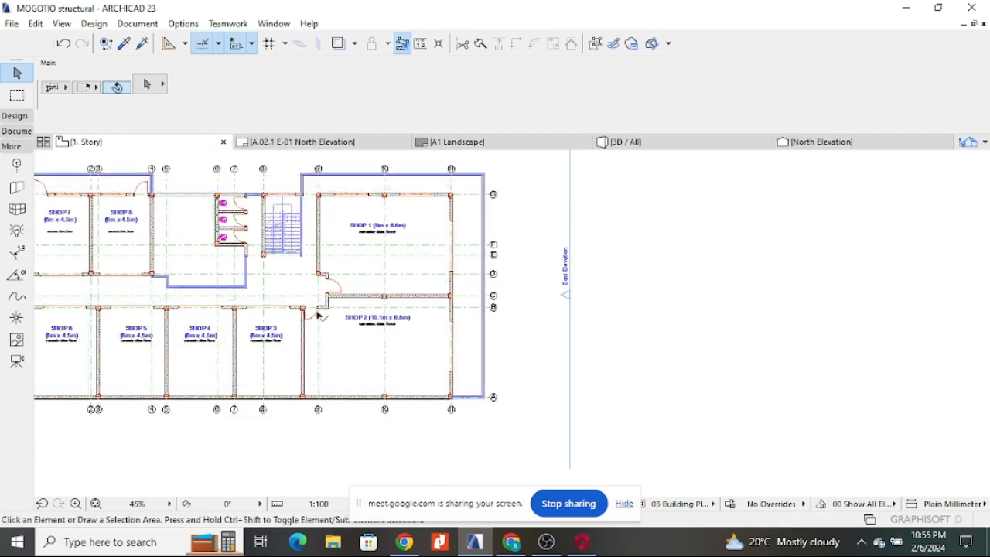
scroll(199, 219, "up", 3)
scroll(283, 192, "up", 4)
scroll(316, 296, "down", 3)
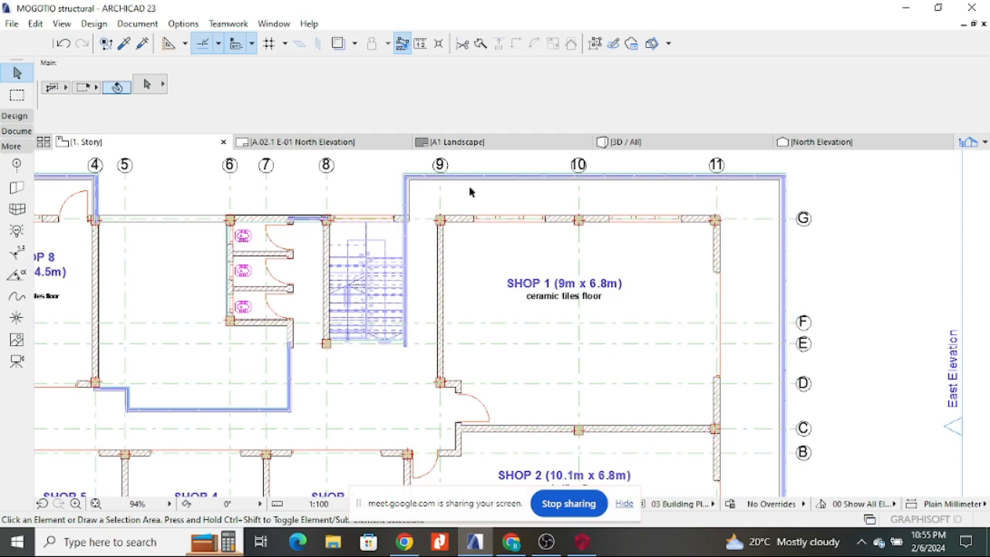
scroll(410, 233, "up", 3)
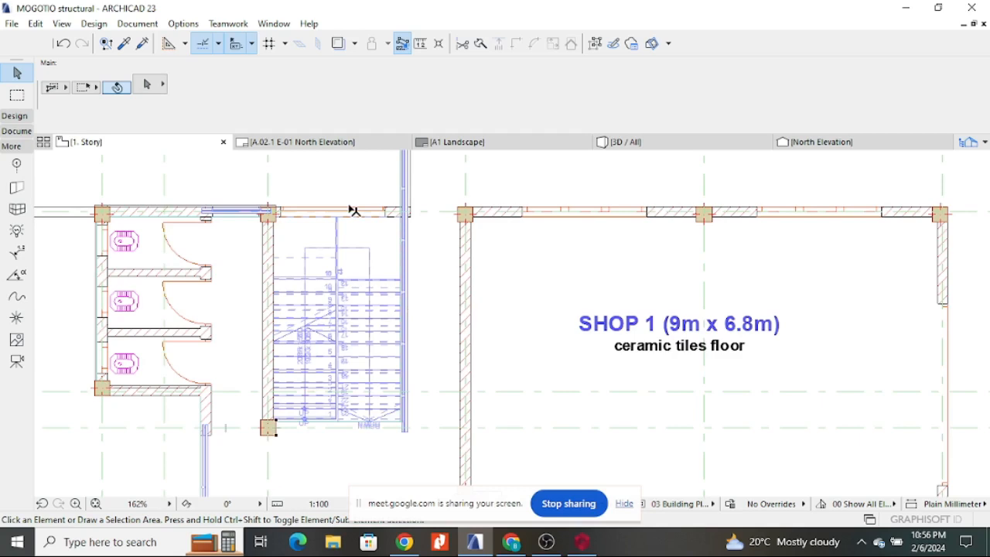
scroll(365, 363, "down", 3)
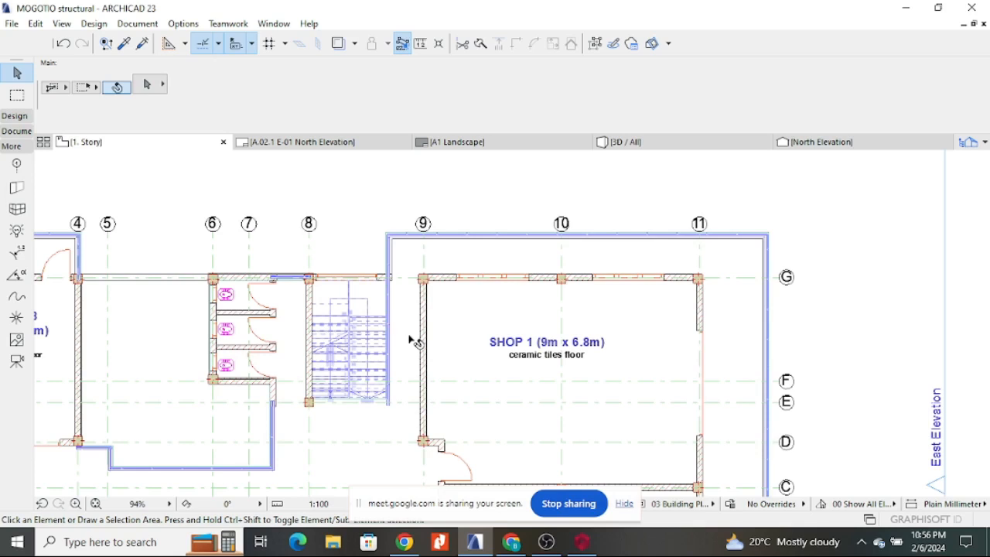
key("alt+Tab")
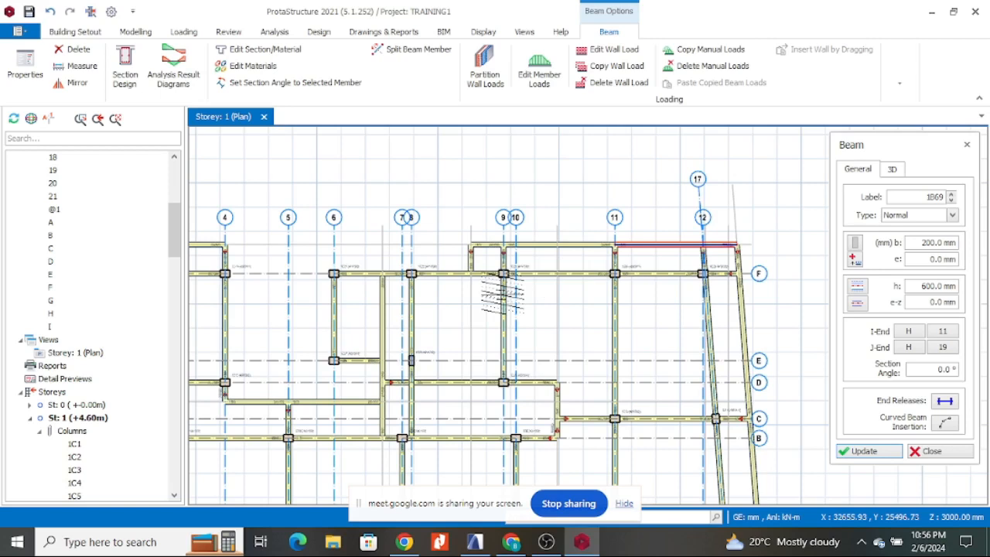
scroll(461, 274, "up", 4)
left_click(477, 546)
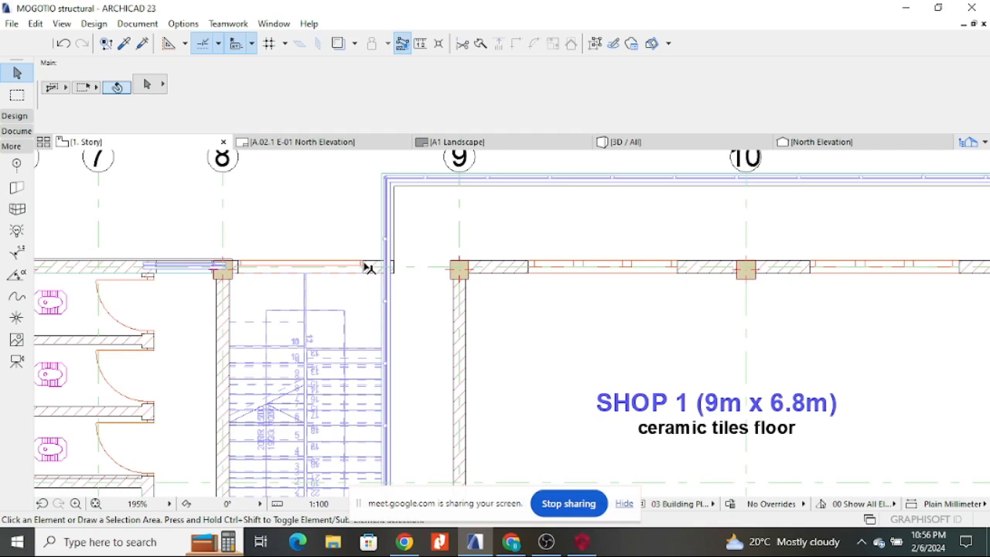
key("alt+Tab")
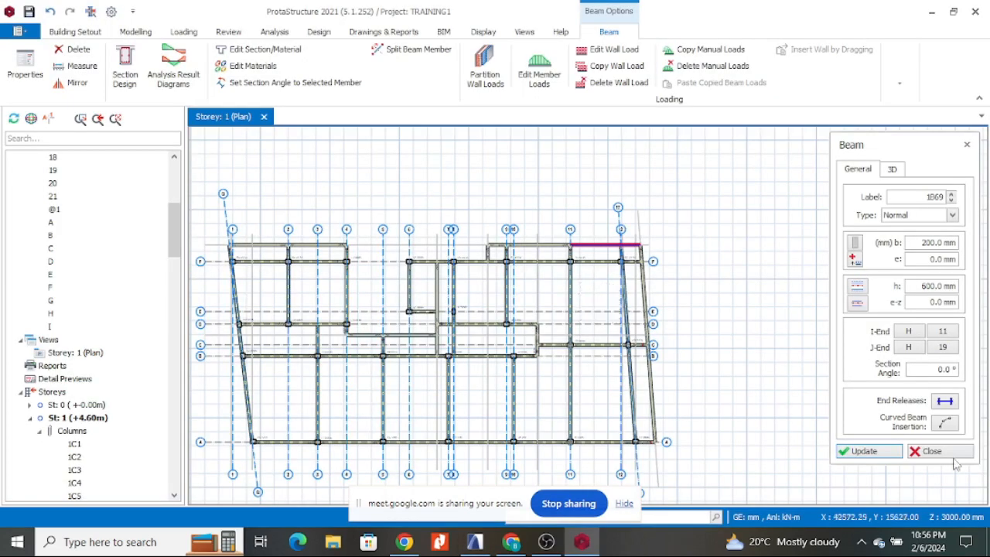
- Close the beam settings and start a slab, setting its thickness to 200 mm
left_click(951, 453)
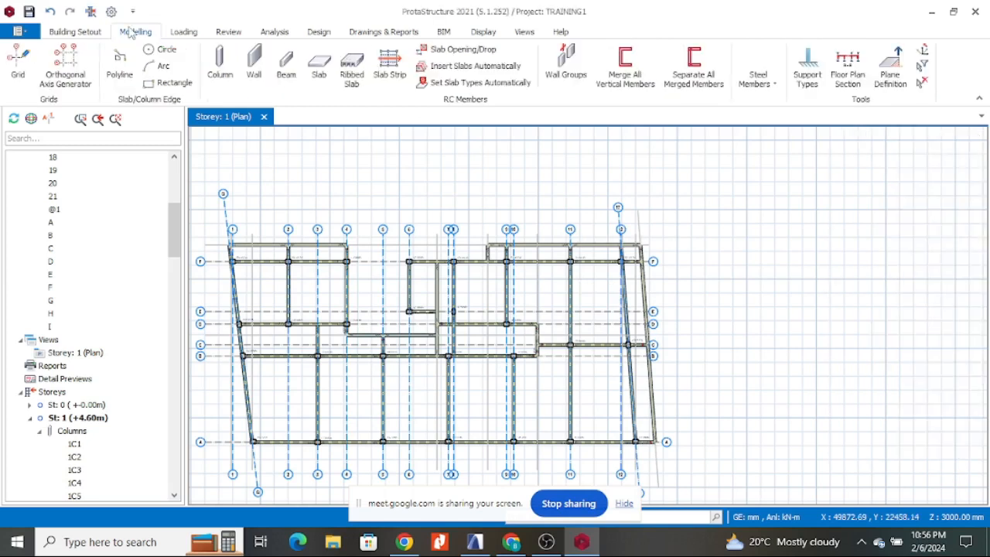
left_click(319, 73)
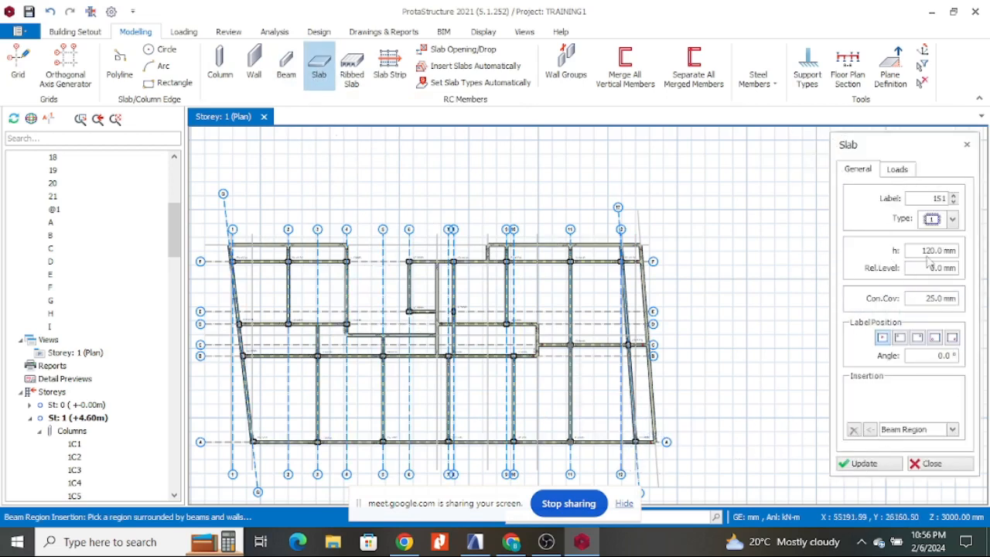
left_click(953, 220)
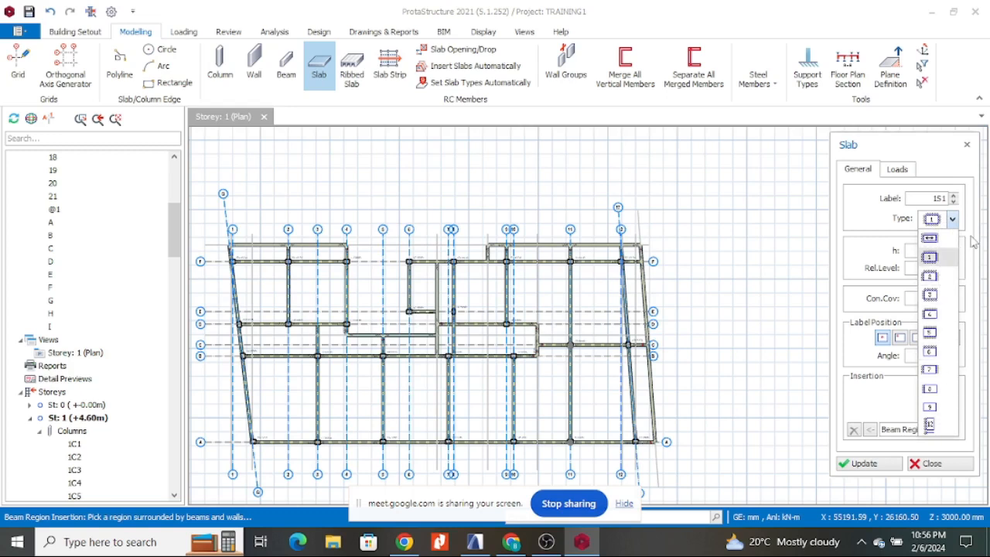
left_click(882, 226)
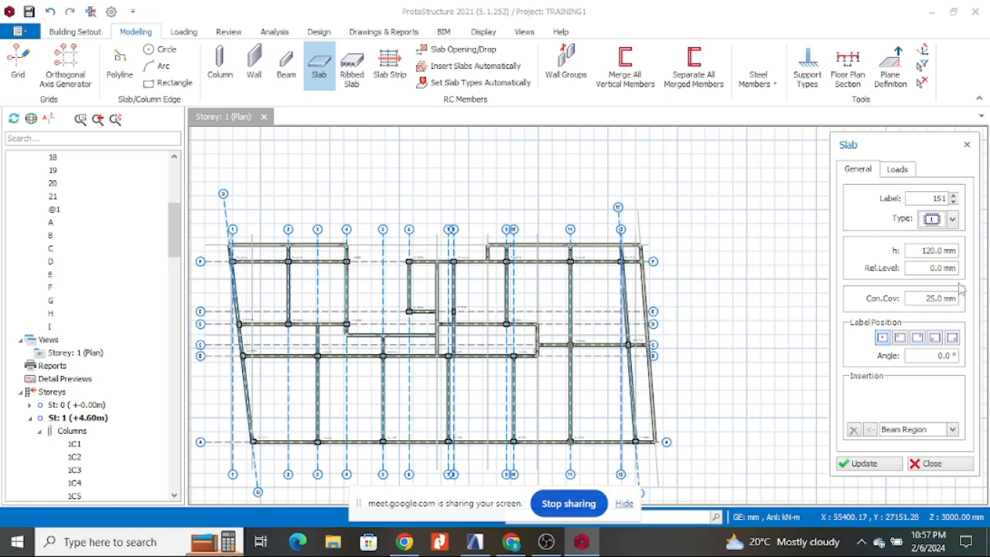
left_click(915, 250)
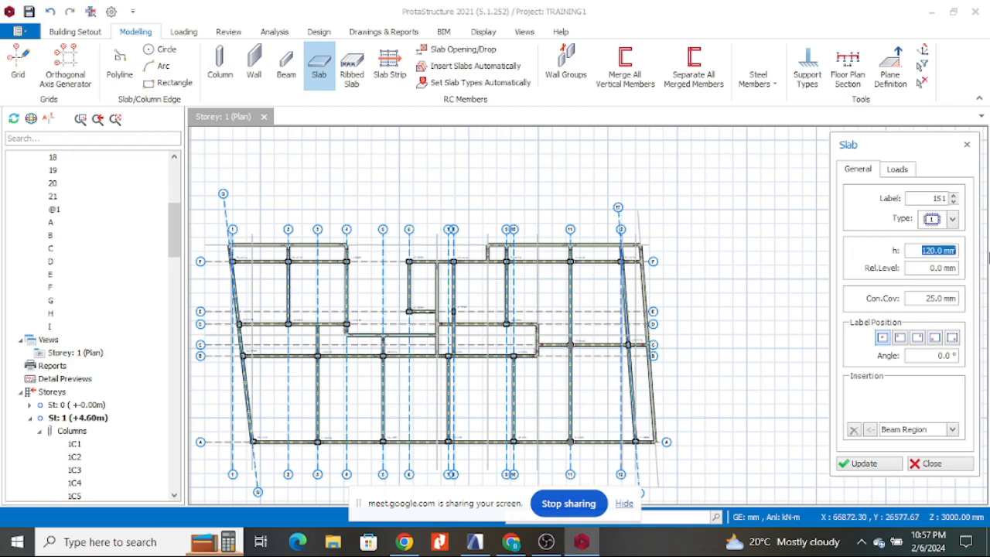
type("200")
left_click(915, 298)
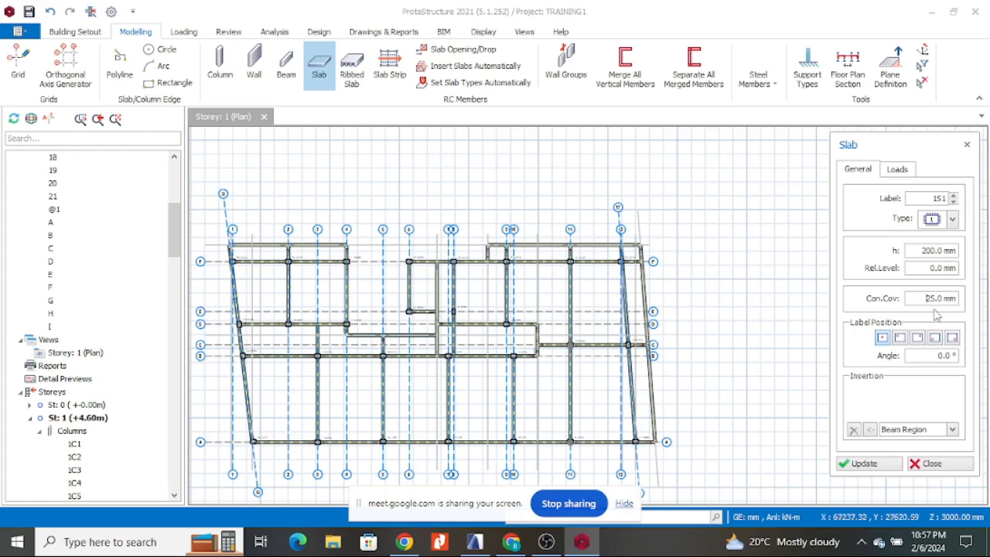
left_click(912, 250)
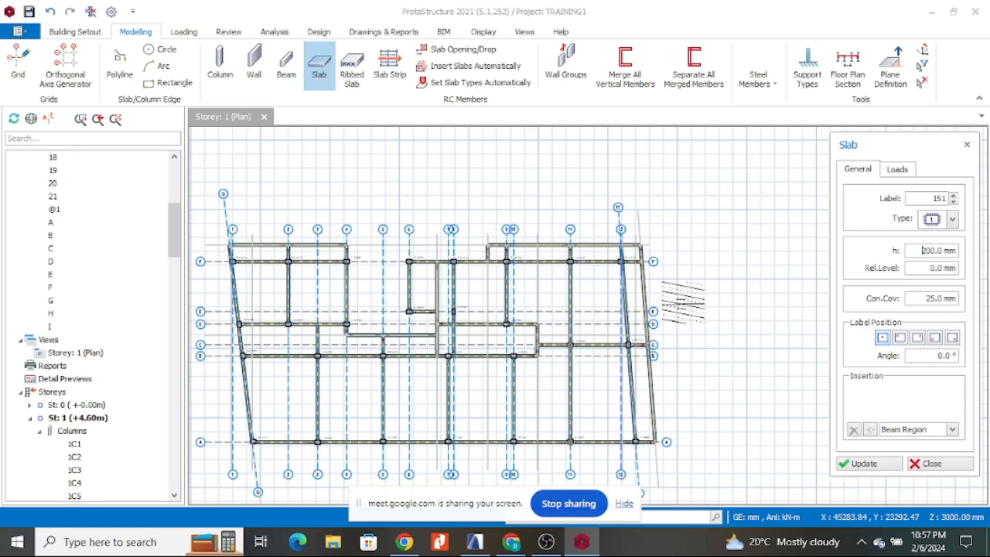
- Leave slab insertion and measure the bay between axes 5 and 7 along axis A and between axes A and B
scroll(409, 433, "up", 5)
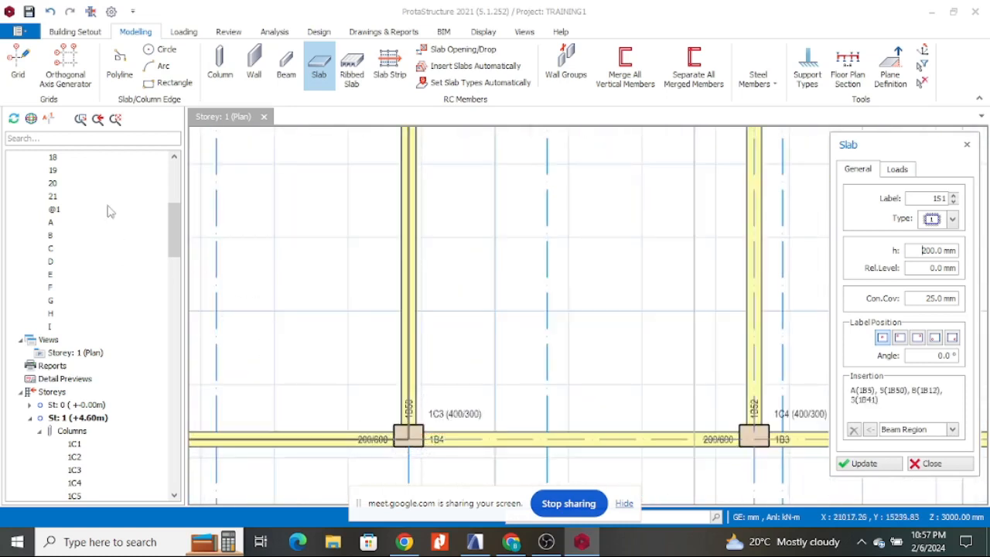
scroll(117, 134, "down", 1)
scroll(247, 265, "down", 2)
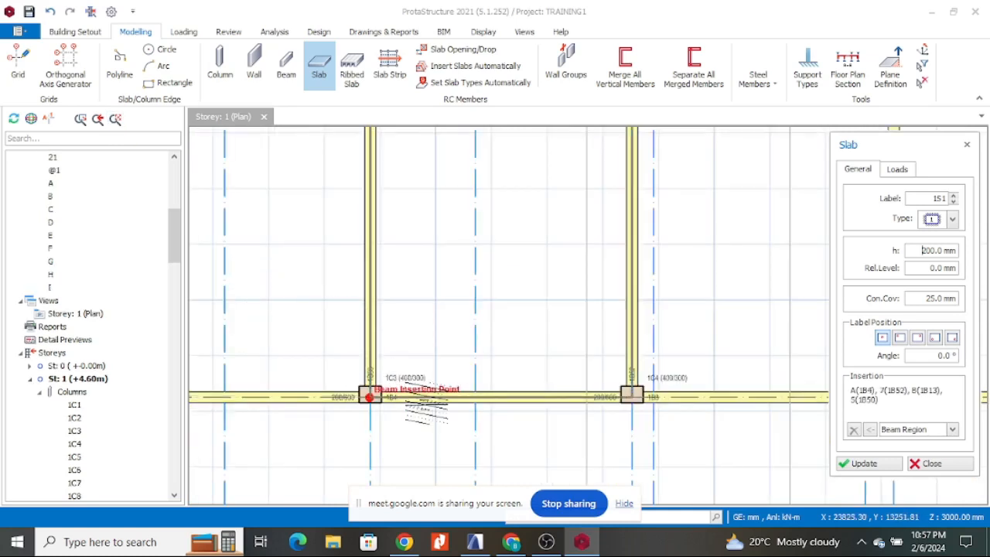
key("Escape")
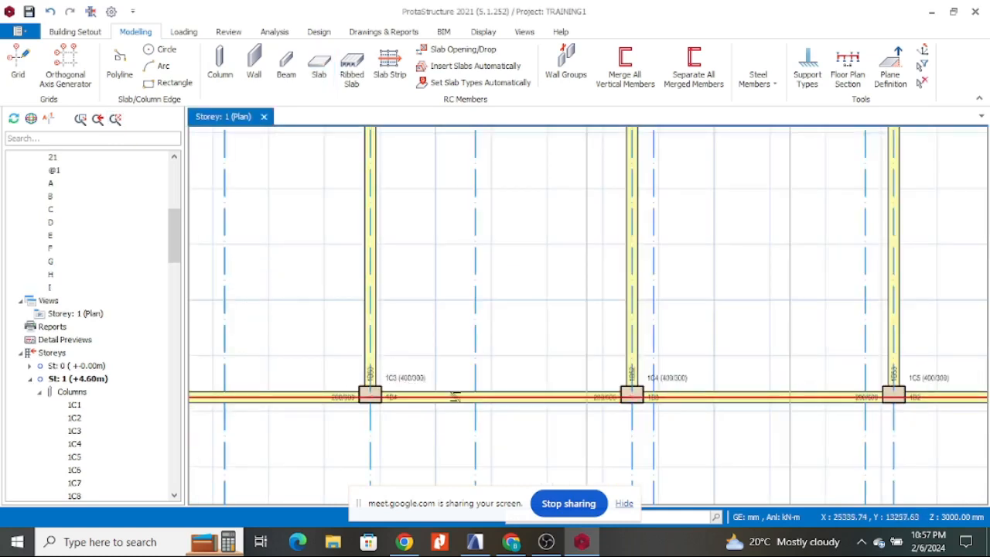
right_click(455, 396)
left_click(482, 163)
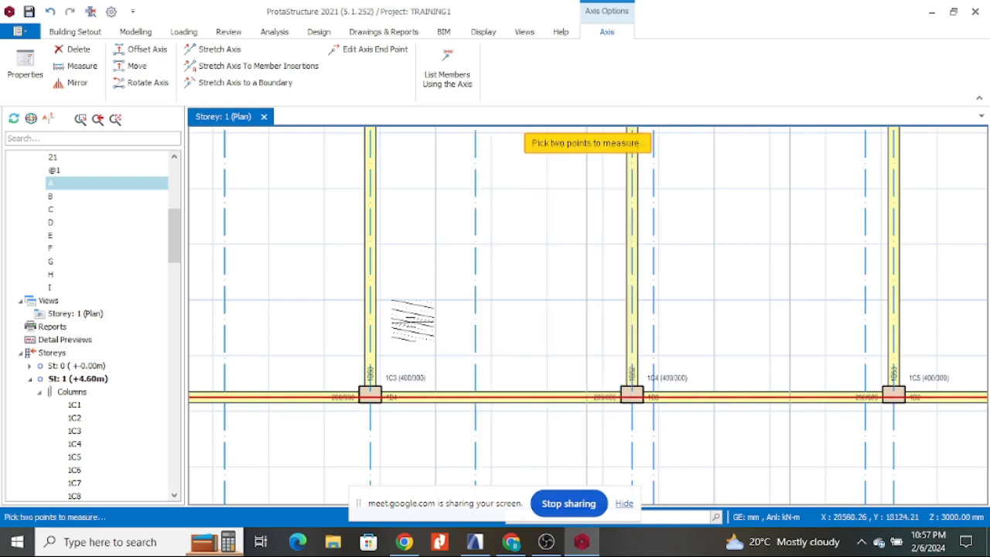
scroll(363, 391, "up", 3)
scroll(357, 382, "down", 3)
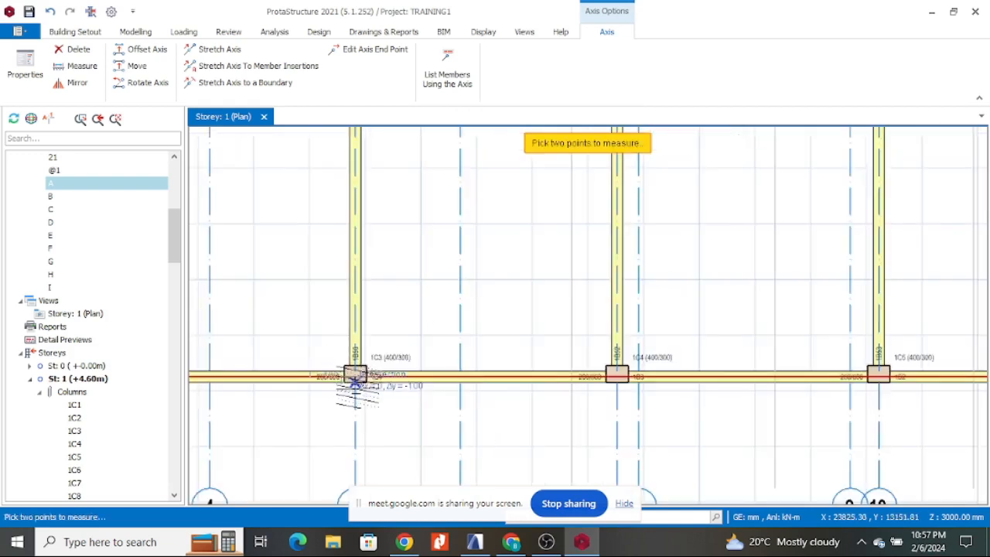
scroll(765, 367, "up", 3)
scroll(541, 377, "down", 4)
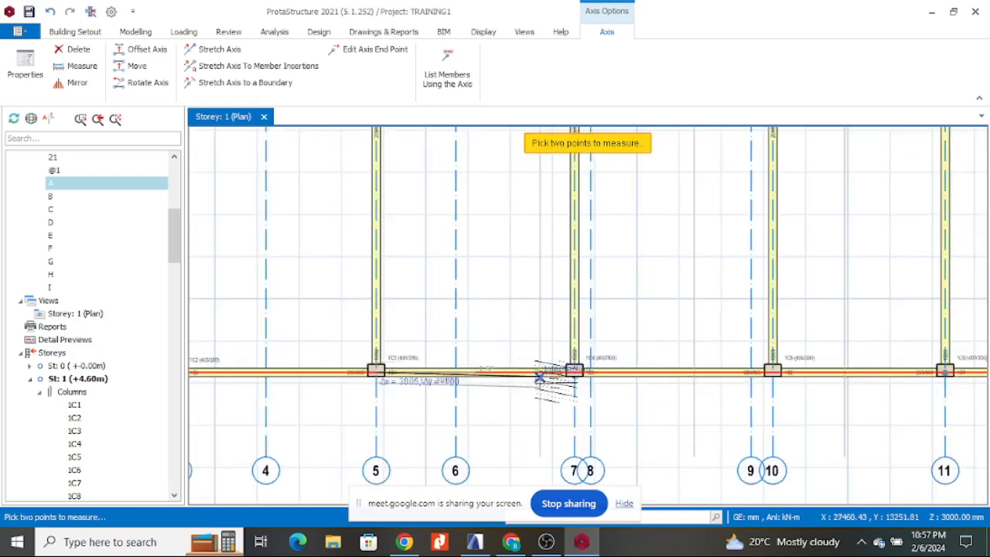
scroll(404, 424, "down", 3)
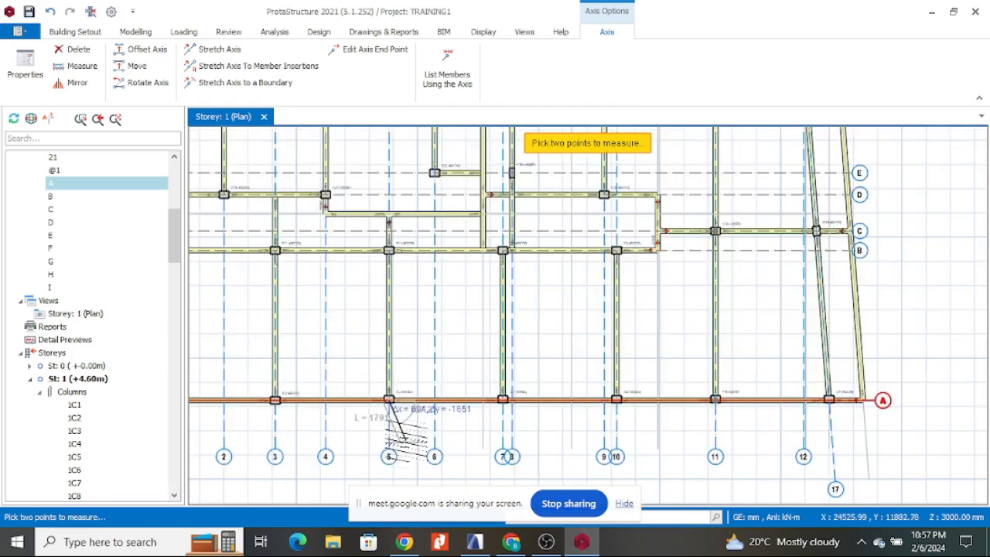
scroll(387, 248, "up", 4)
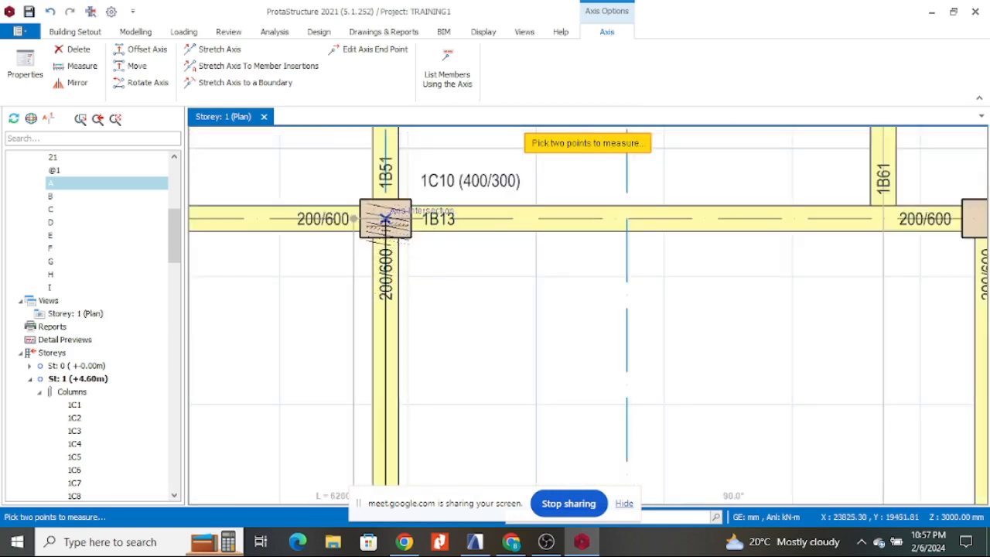
scroll(384, 218, "down", 3)
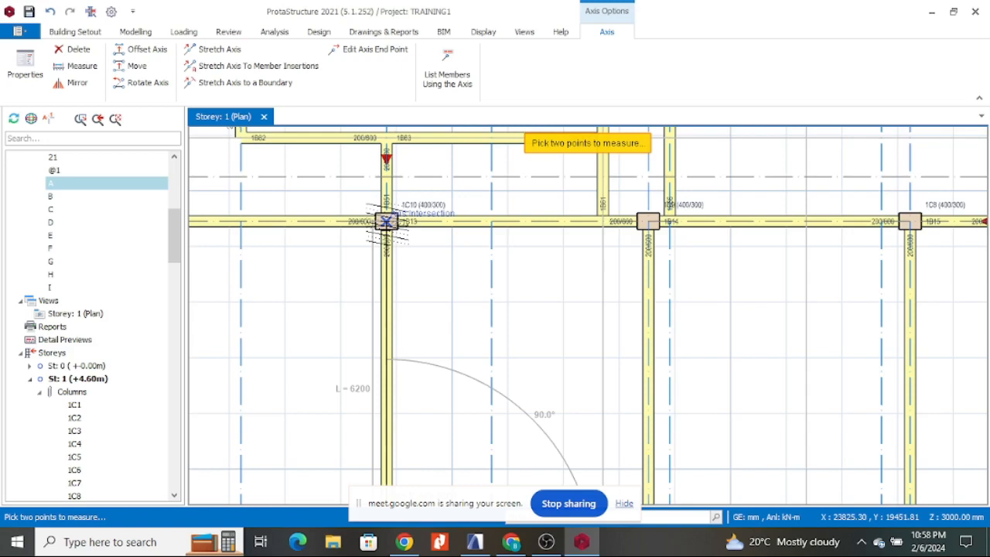
scroll(473, 253, "down", 3)
key("Escape")
scroll(546, 362, "down", 1)
scroll(528, 366, "down", 3)
key("Escape")
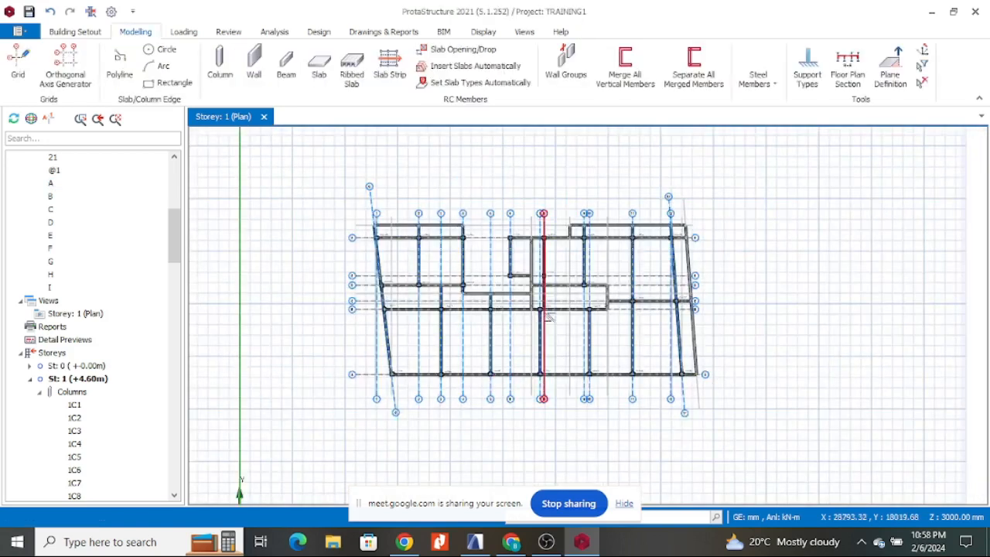
- Restart slab insertion by beam region and place a 200 mm slab in the bay between inclined axis G, axis 3 and axes A and B
scroll(568, 271, "up", 4)
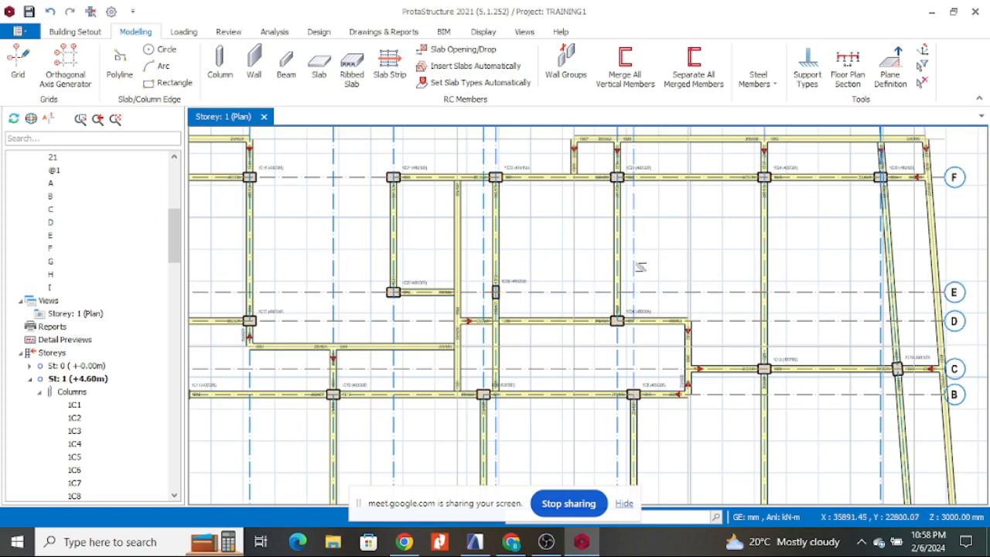
scroll(787, 275, "down", 3)
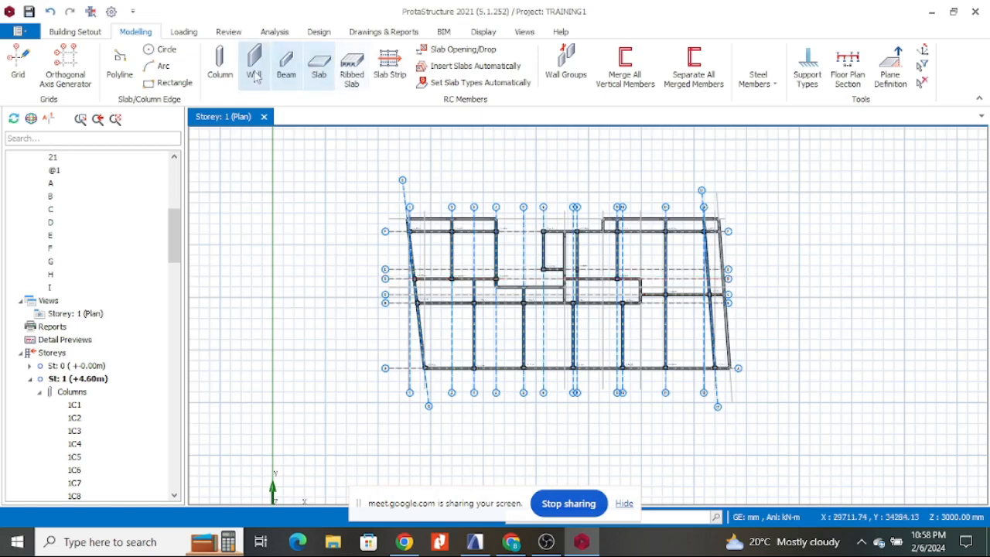
left_click(320, 68)
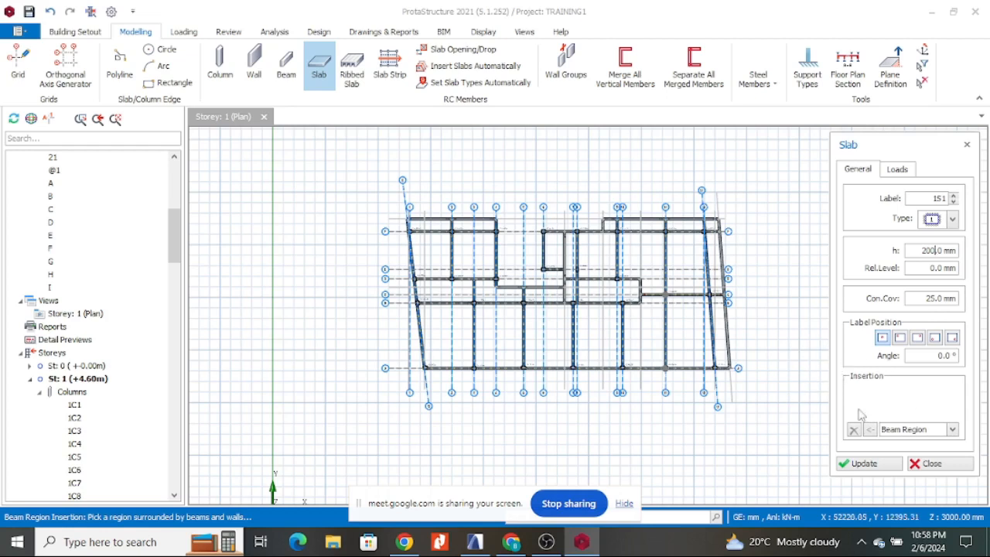
left_click(953, 430)
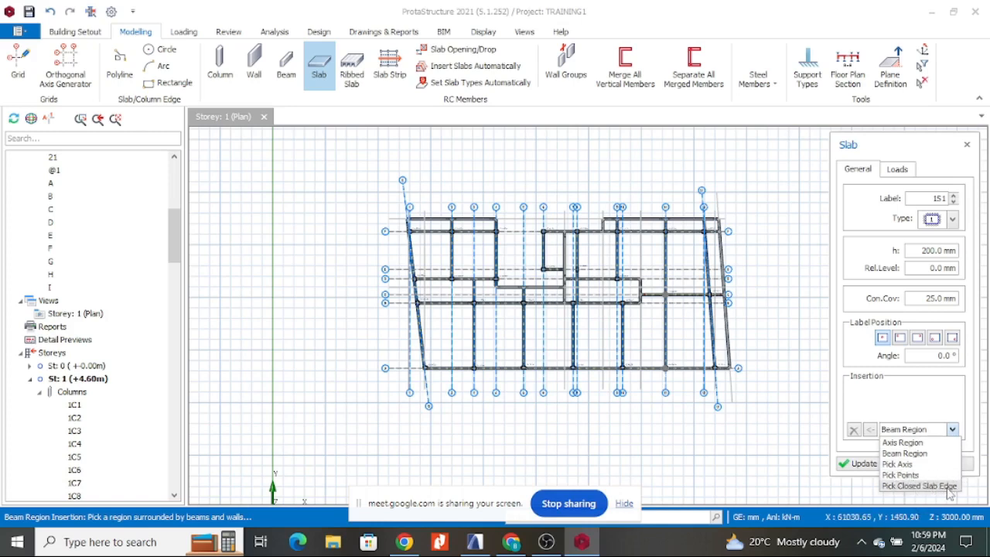
left_click(928, 455)
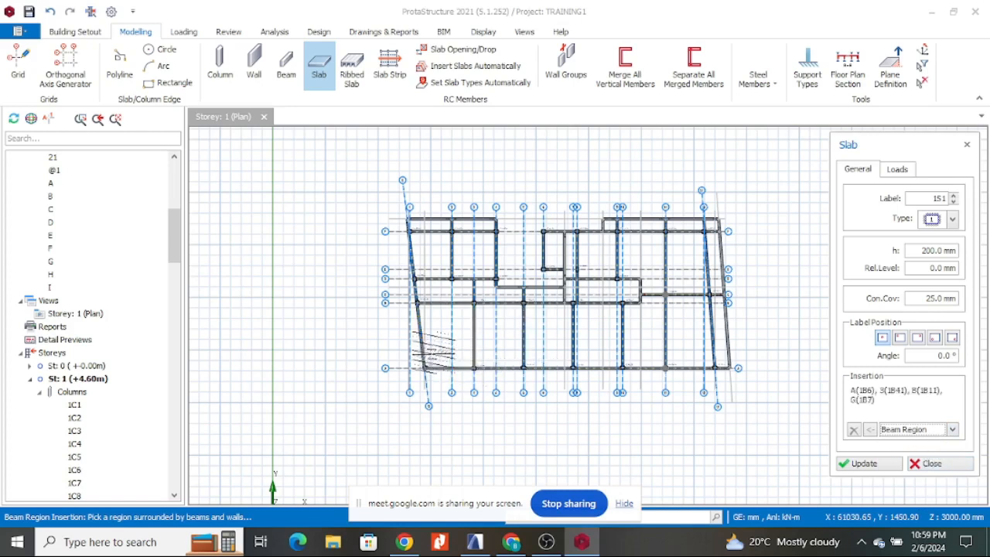
scroll(435, 349, "up", 4)
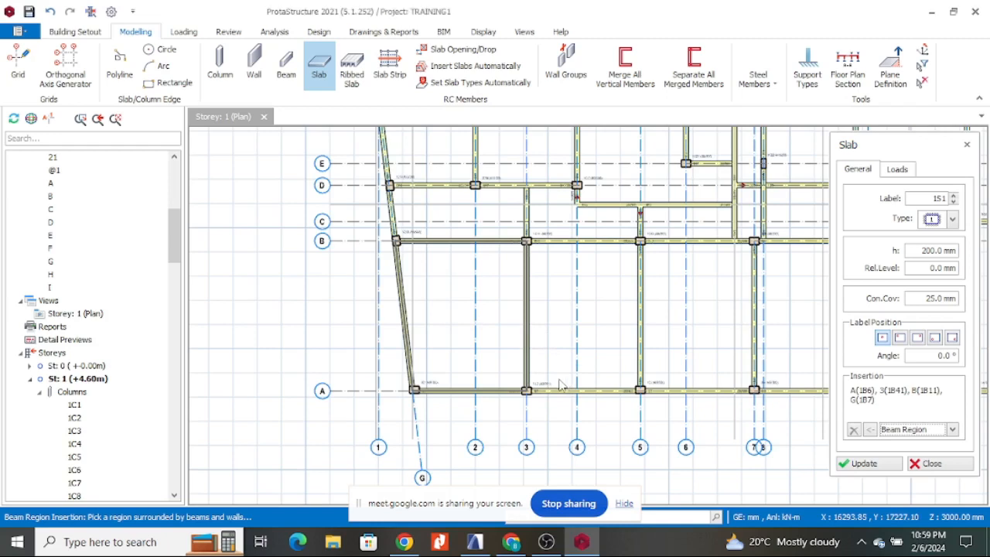
left_click(467, 321)
scroll(479, 333, "up", 4)
scroll(444, 317, "up", 2)
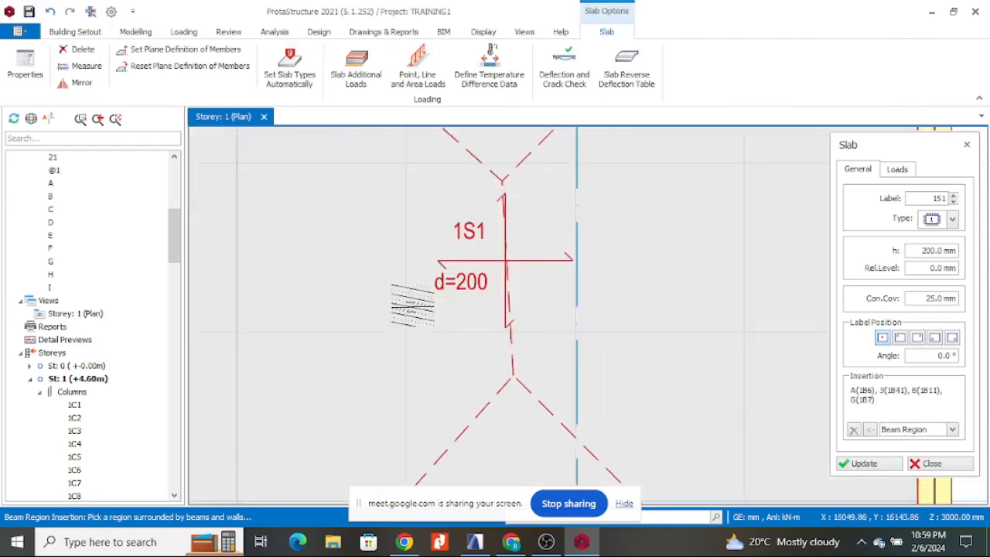
- Insert 200 mm slabs in the adjoining bays above axis A between axes 3–5, 5–7, 7–10 and 10–11
scroll(444, 317, "down", 8)
left_click(468, 309)
left_click(545, 314)
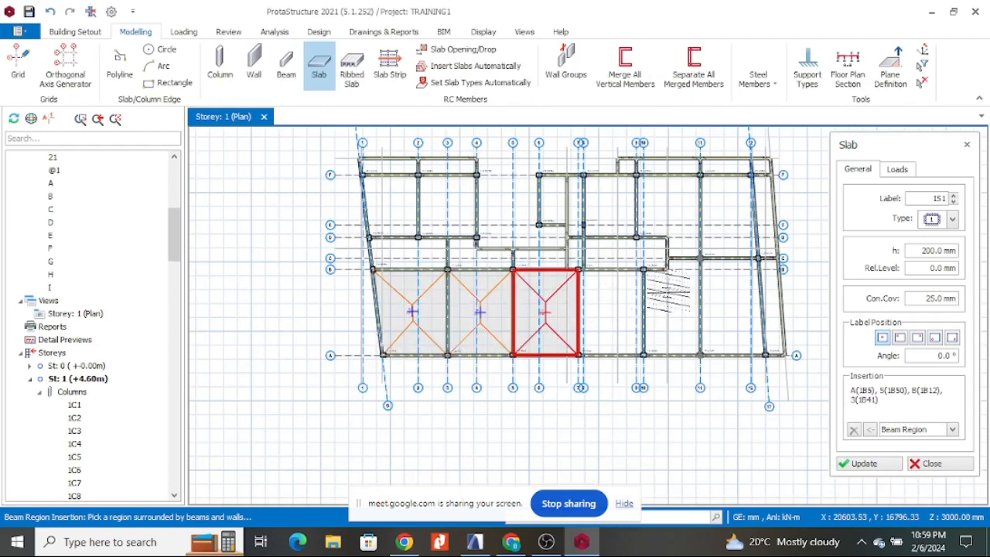
left_click(611, 313)
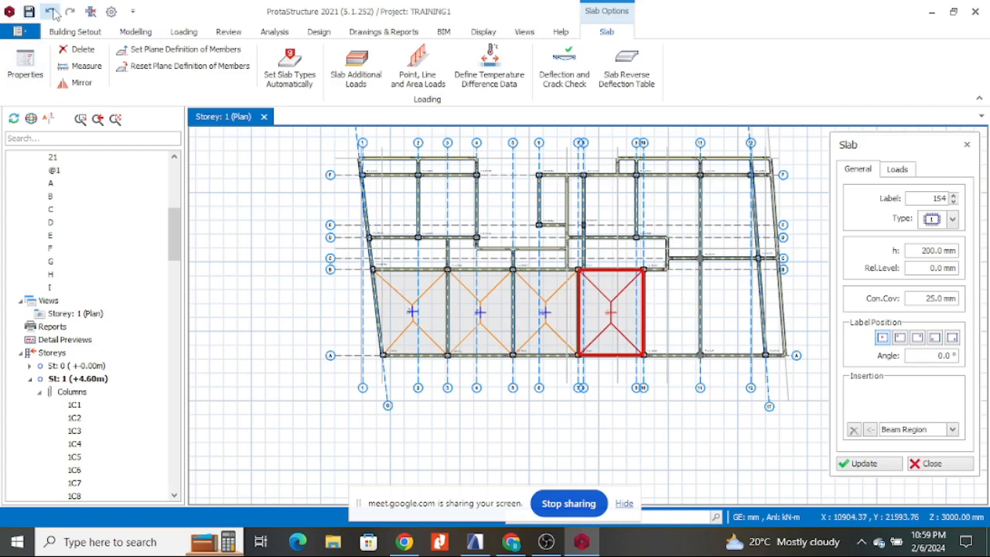
left_click(679, 310)
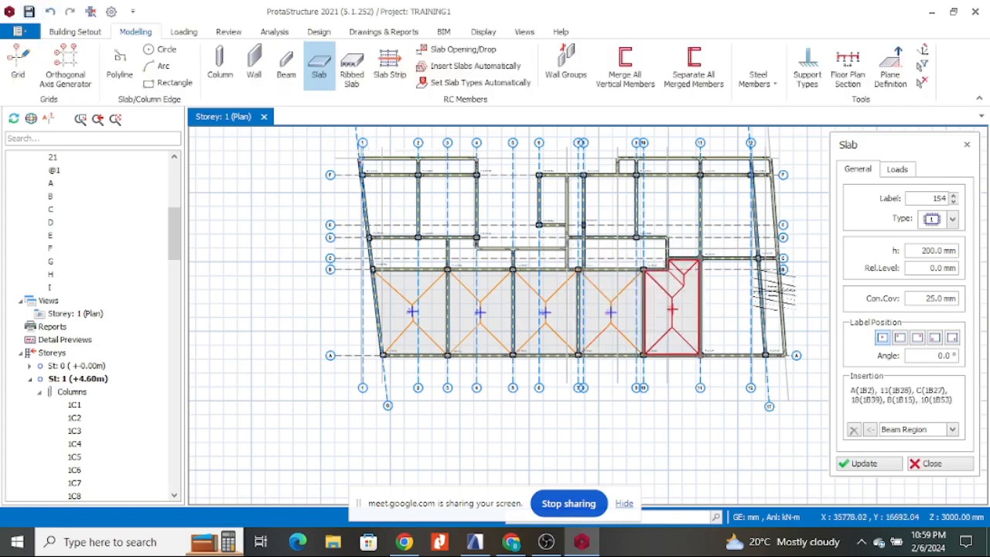
- Insert 200 mm slabs in the bays beyond axis 11, along the edge above axis F and in the rows between axes B and F
left_click(773, 292)
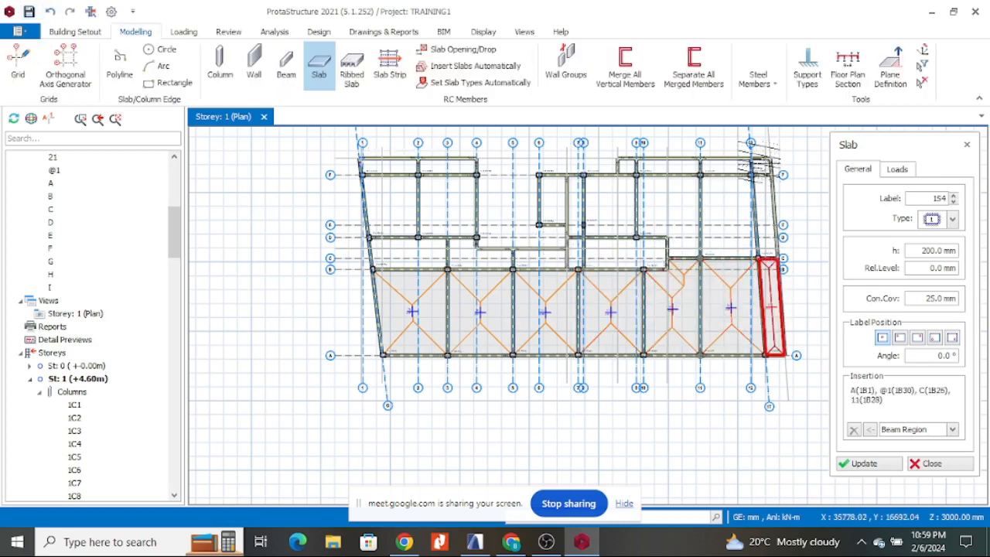
left_click(758, 178)
left_click(731, 169)
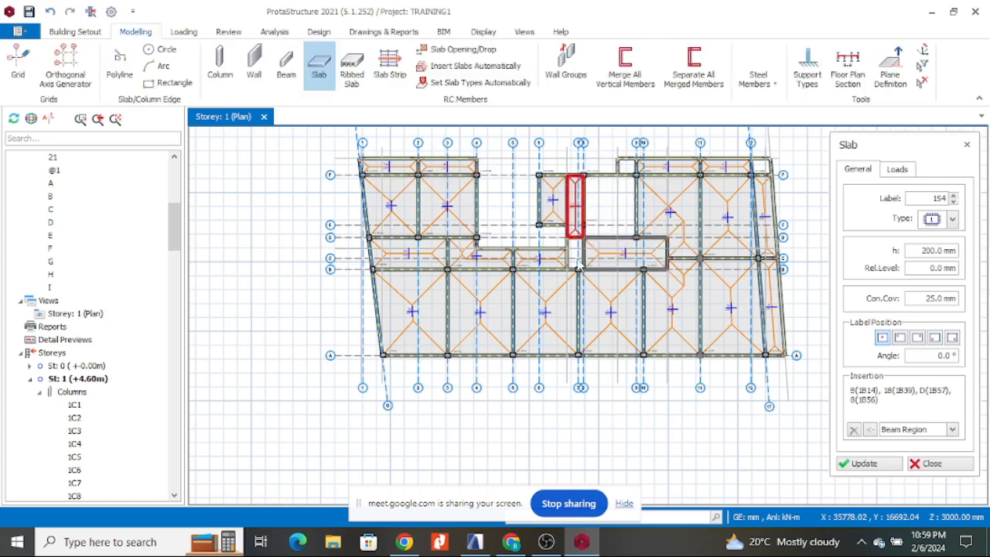
- Insert 200 mm slabs in the narrow bay beside axis 8 between axes B and D and in the small edge bays above axis F beside axes 9 and 12
scroll(576, 248, "up", 5)
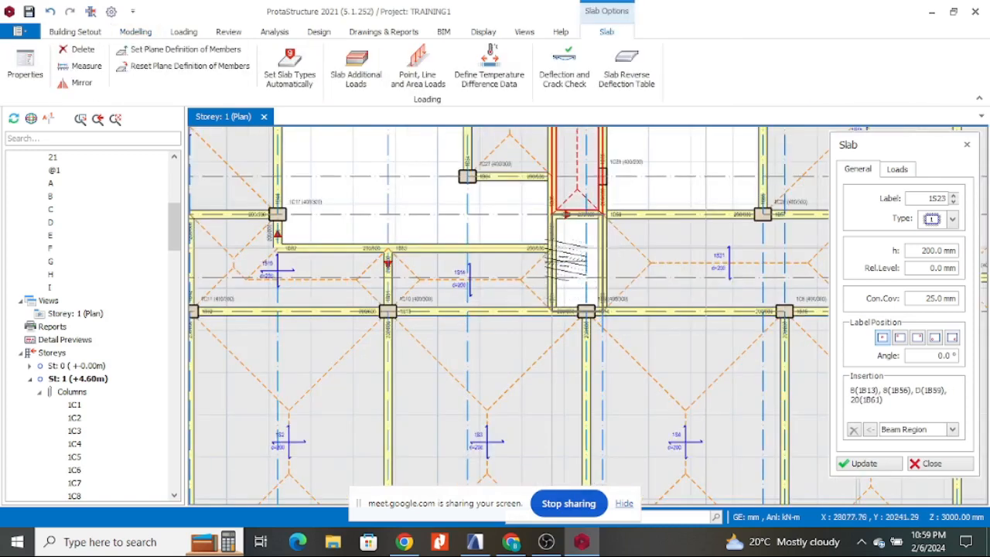
scroll(575, 251, "down", 8)
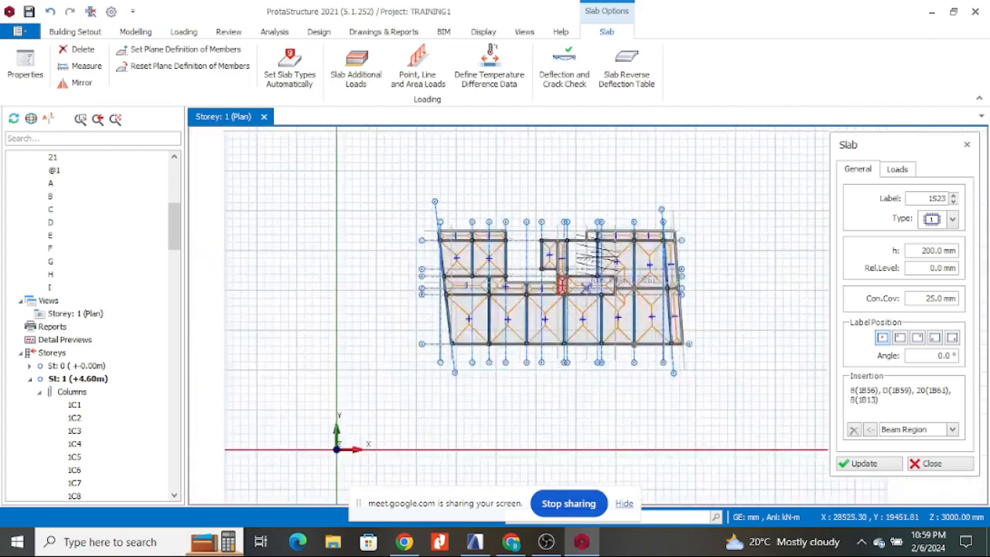
scroll(579, 244, "up", 3)
scroll(583, 235, "up", 5)
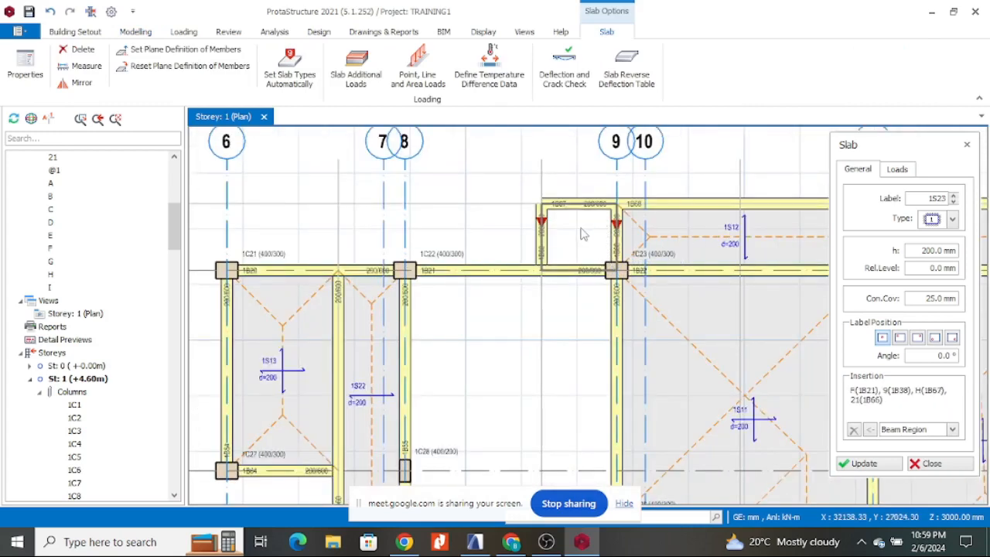
left_click(567, 235)
scroll(467, 236, "down", 5)
scroll(700, 242, "up", 4)
left_click(607, 222)
scroll(696, 205, "down", 4)
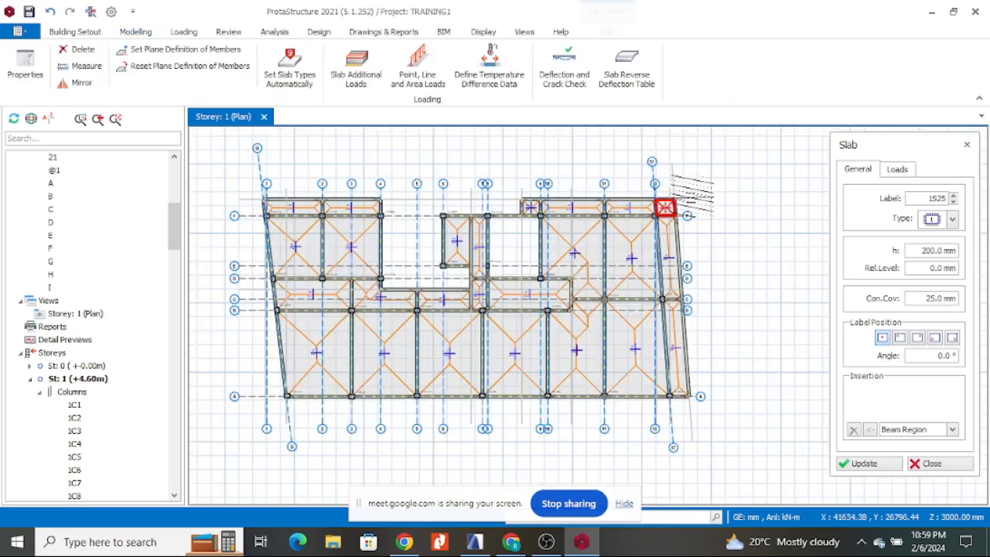
- Try a 200 mm slab filling the whole bay between axes 8 and 9 and axes D and F, and delete it
scroll(505, 247, "up", 2)
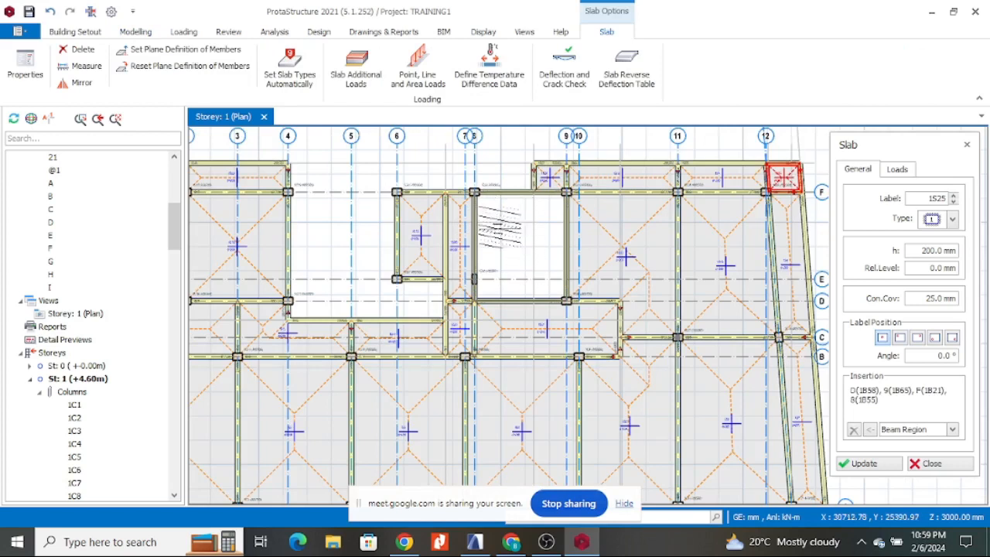
left_click(573, 290)
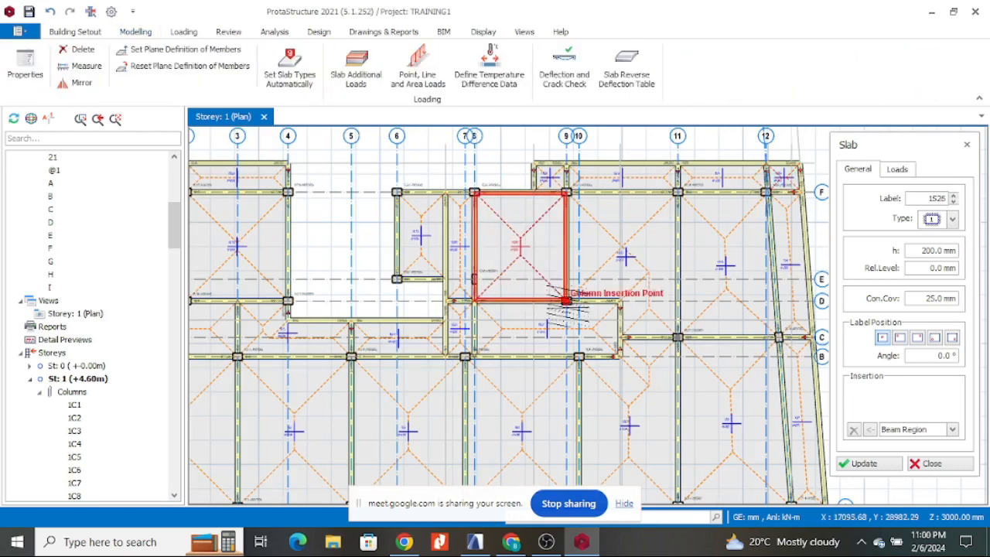
key("Escape")
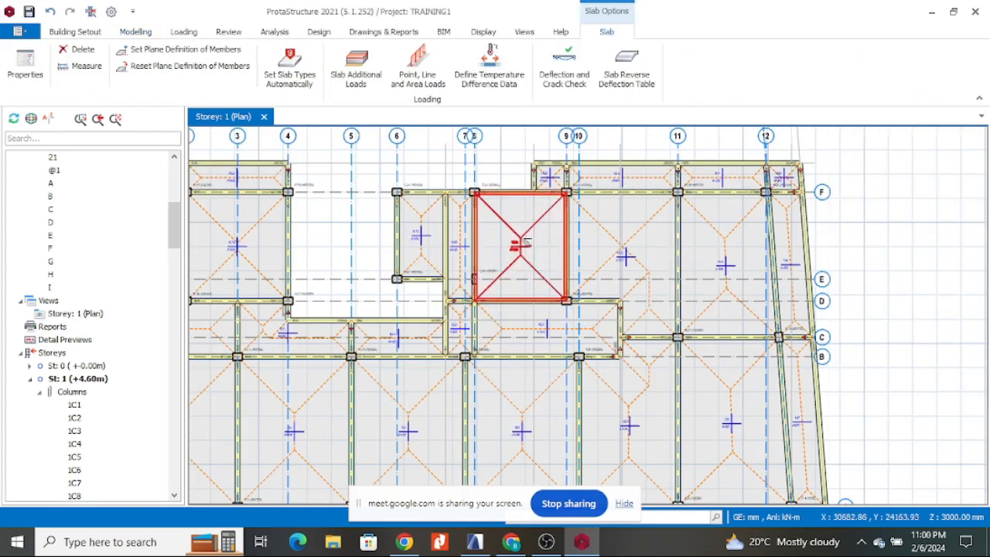
key("Delete")
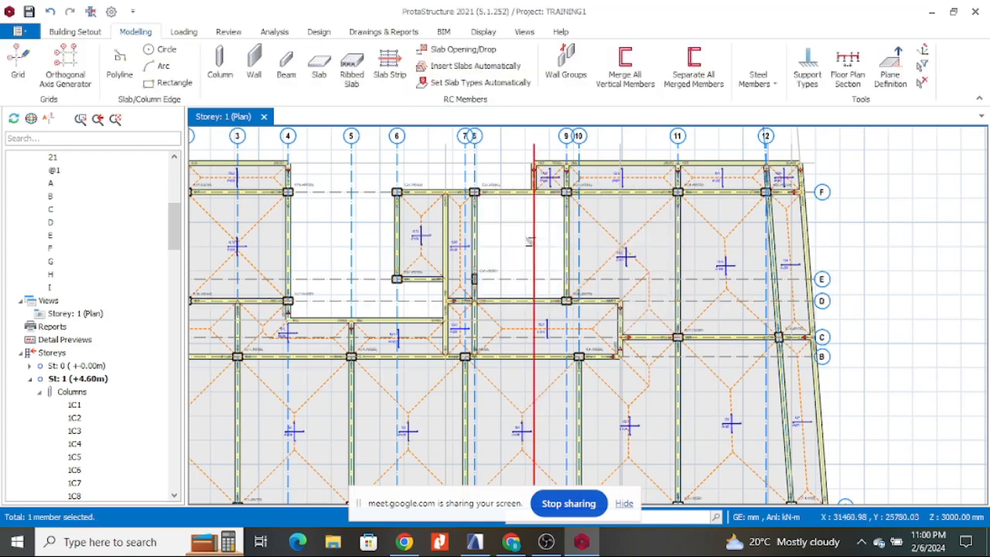
- Restart slab insertion with Pick Points and place a 200 mm slab between axes 21 and 9 and axes D and F
left_click(318, 68)
left_click(915, 250)
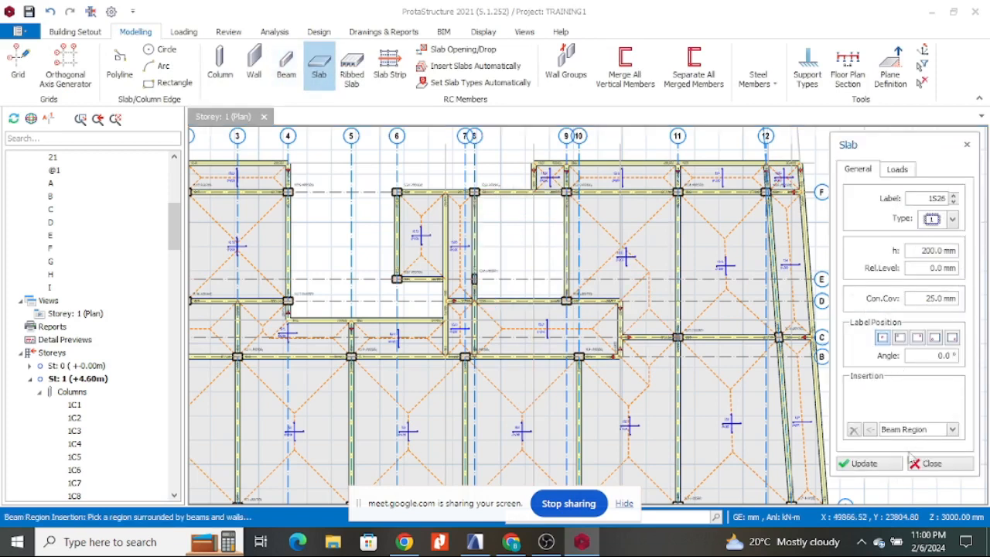
left_click(953, 431)
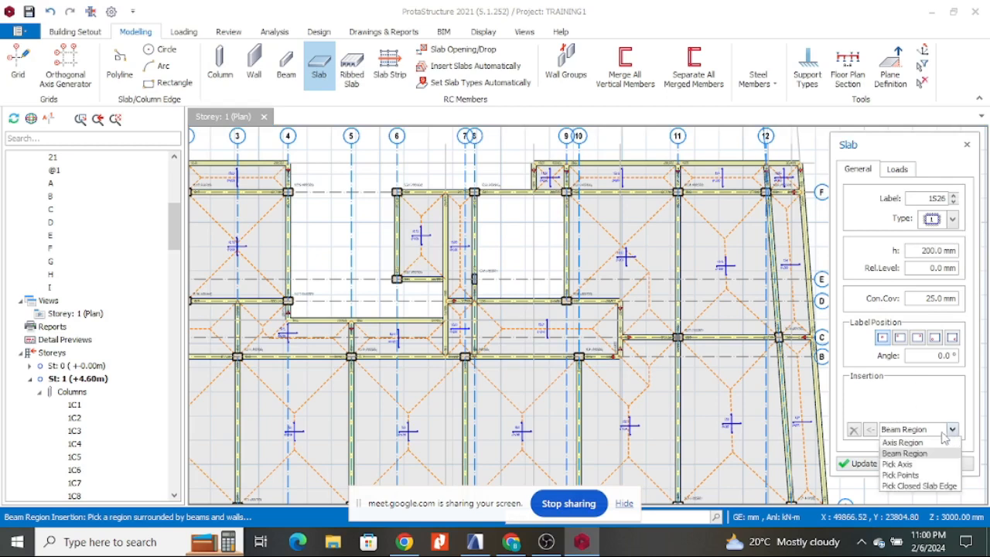
left_click(903, 443)
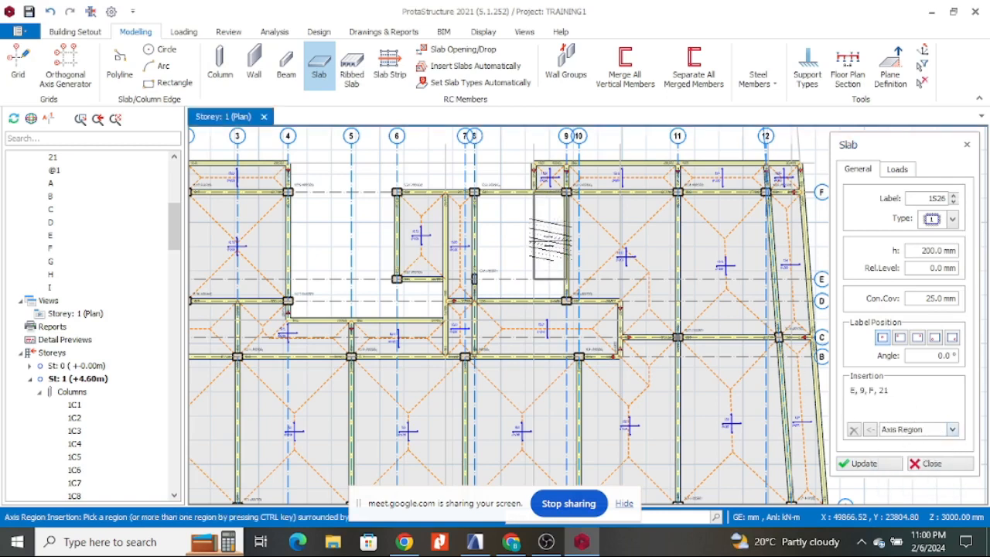
scroll(548, 216, "up", 3)
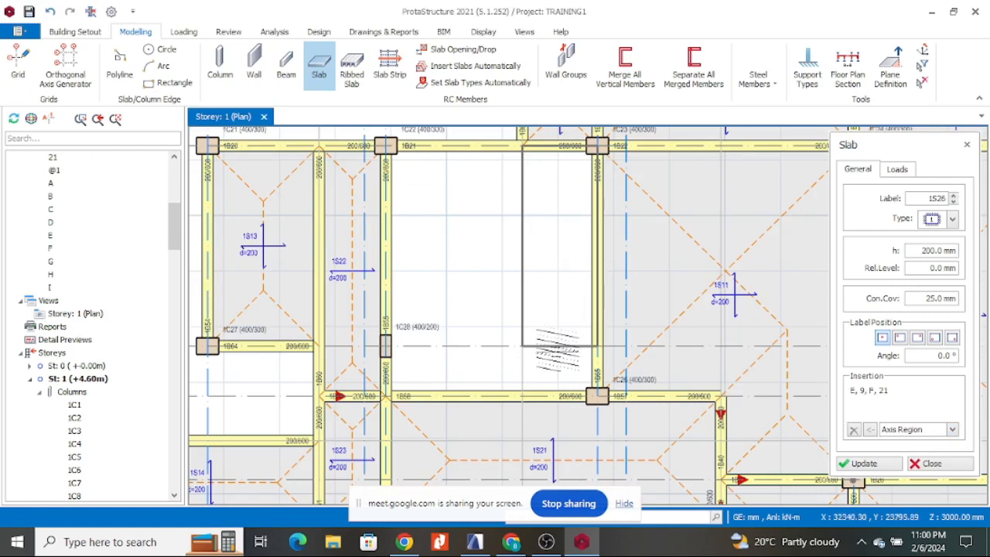
left_click(953, 430)
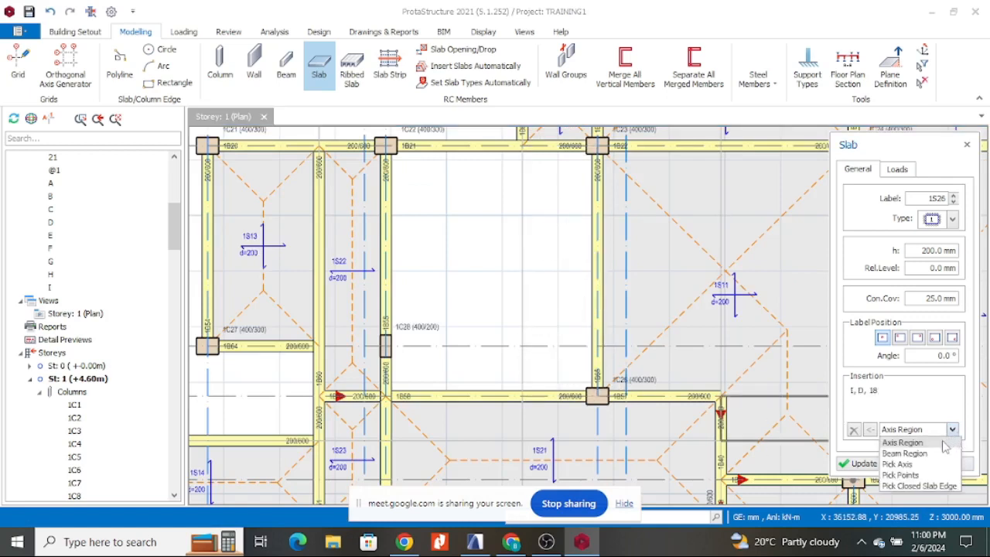
left_click(900, 474)
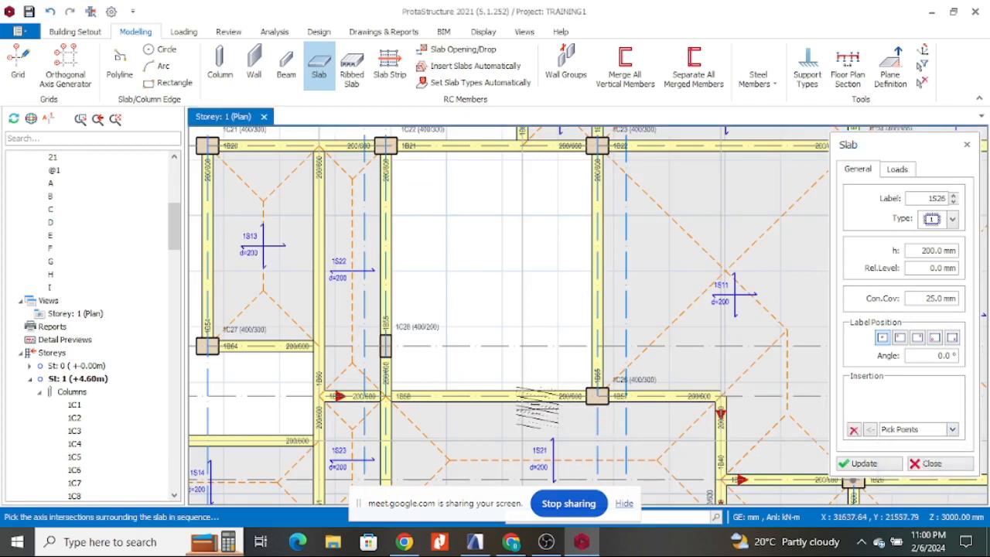
scroll(525, 406, "up", 3)
left_click(513, 375)
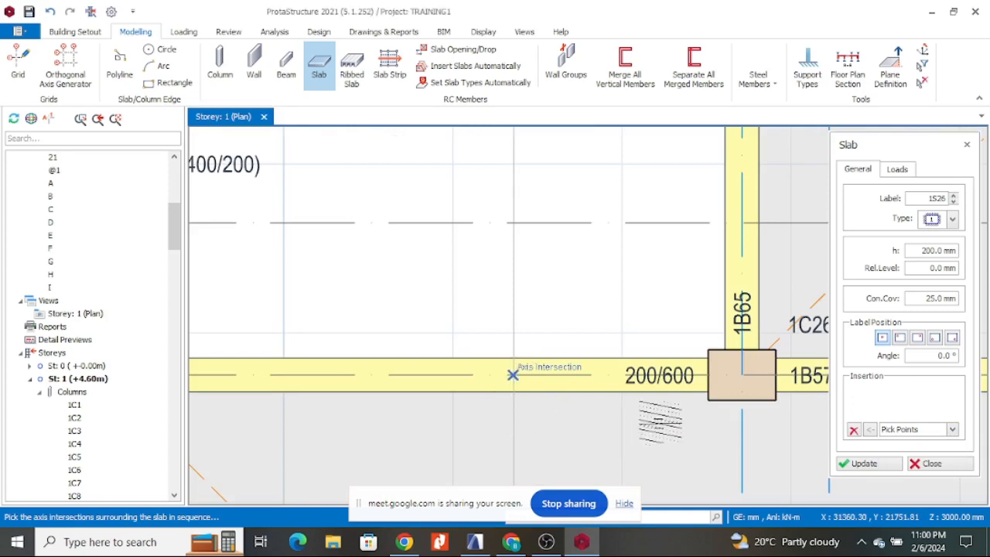
left_click(741, 375)
scroll(741, 376, "down", 3)
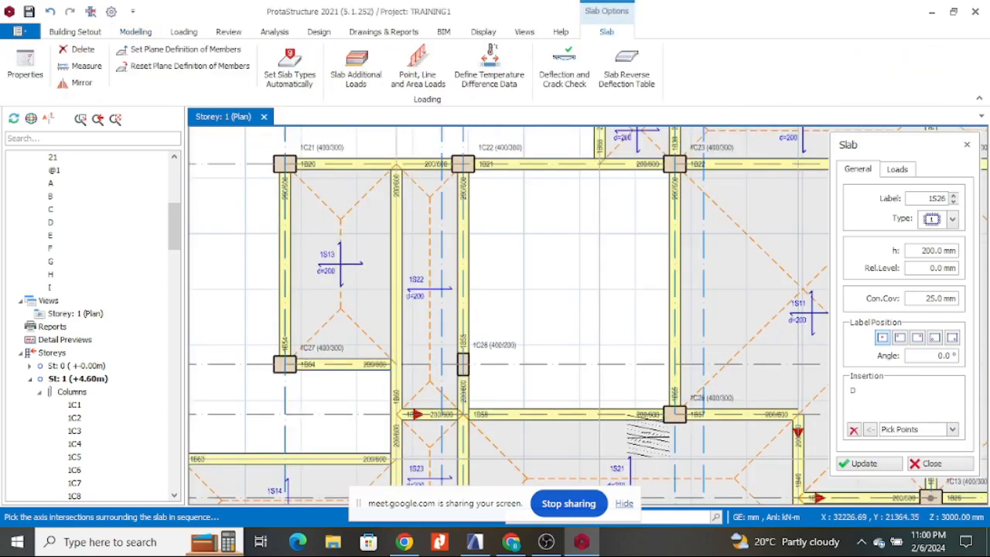
scroll(663, 173, "up", 3)
left_click(658, 180)
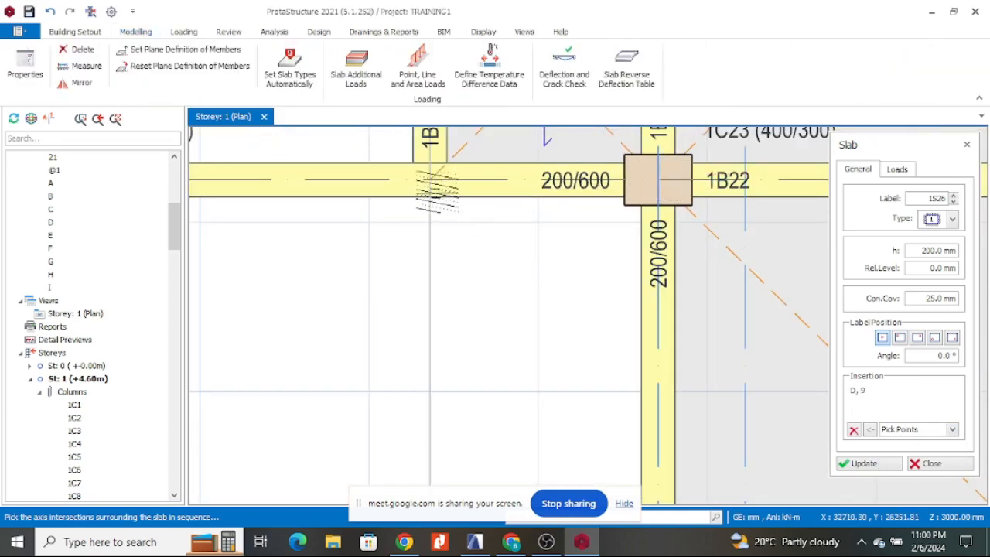
left_click(429, 179)
scroll(565, 185, "down", 3)
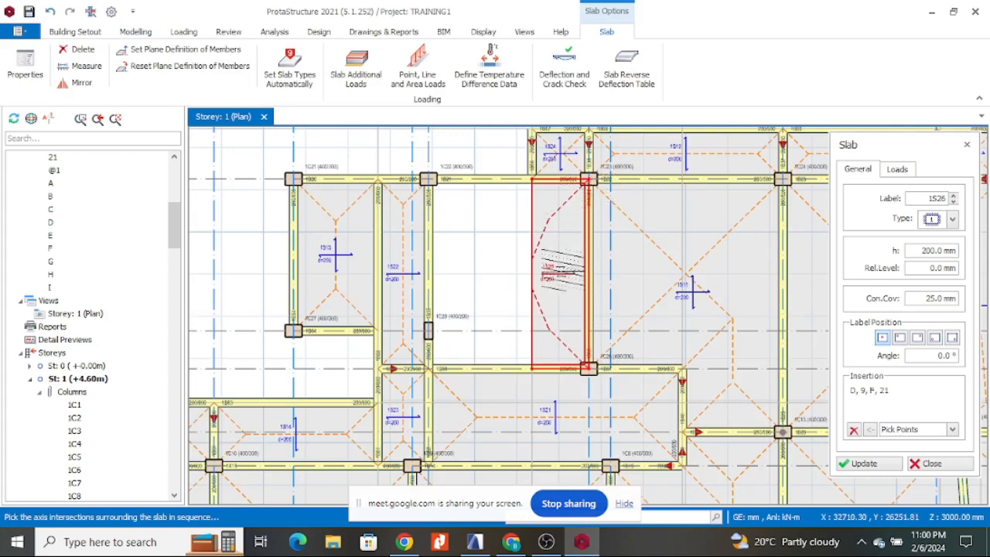
scroll(526, 284, "down", 3)
scroll(506, 243, "up", 3)
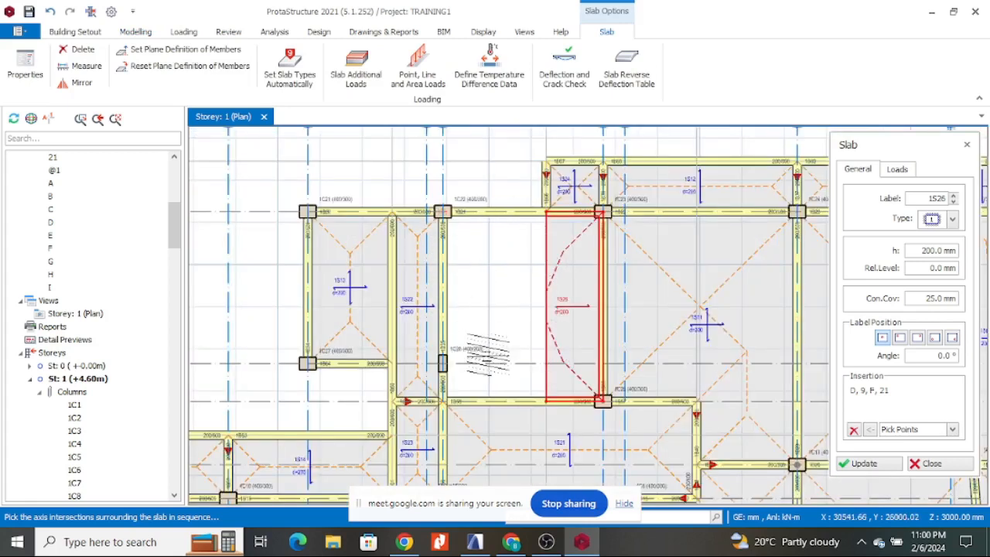
scroll(540, 281, "down", 2)
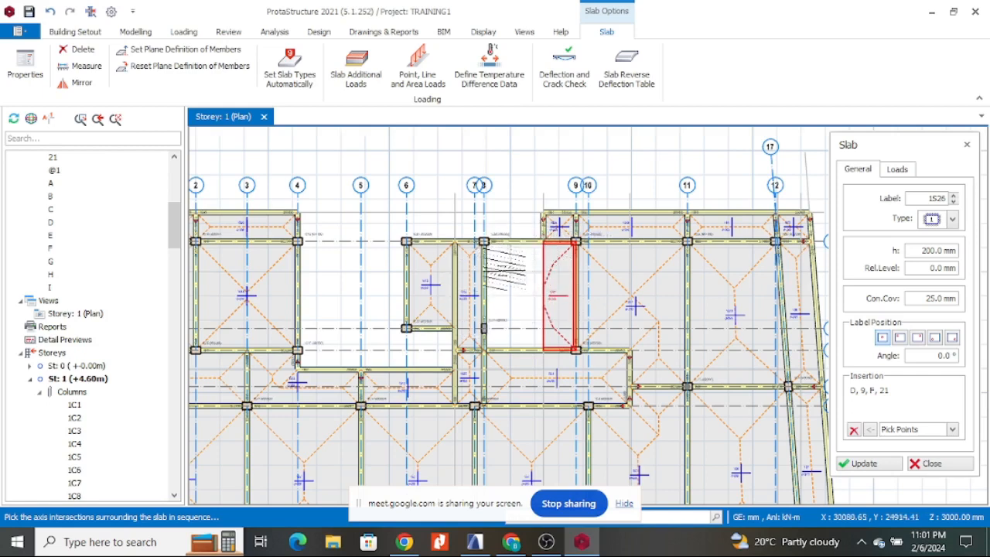
scroll(541, 241, "up", 1)
scroll(545, 248, "down", 1)
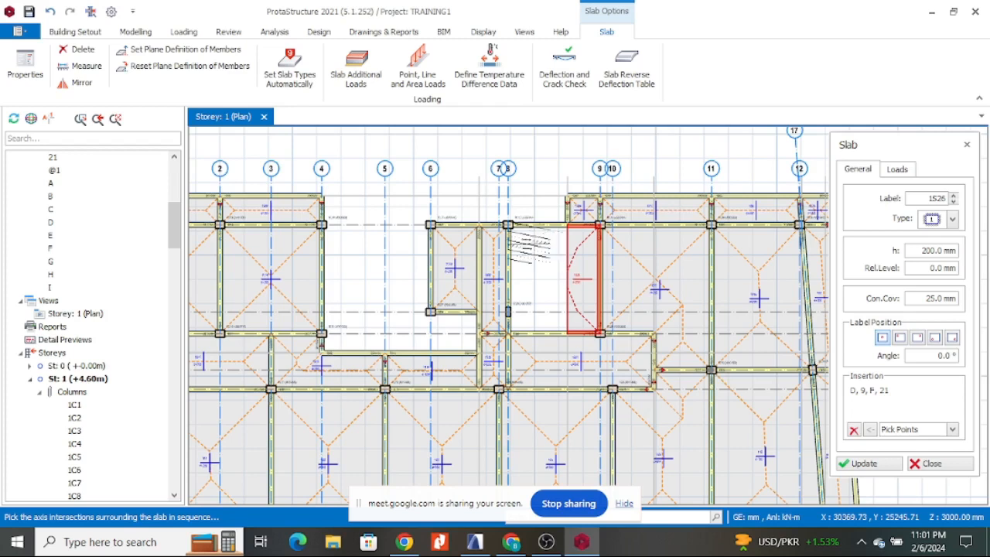
- Insert a Standard ribbed slab with Pick Points in the remaining bay between axes 8 and 21 and axes D and F, and leave the command
left_click(136, 31)
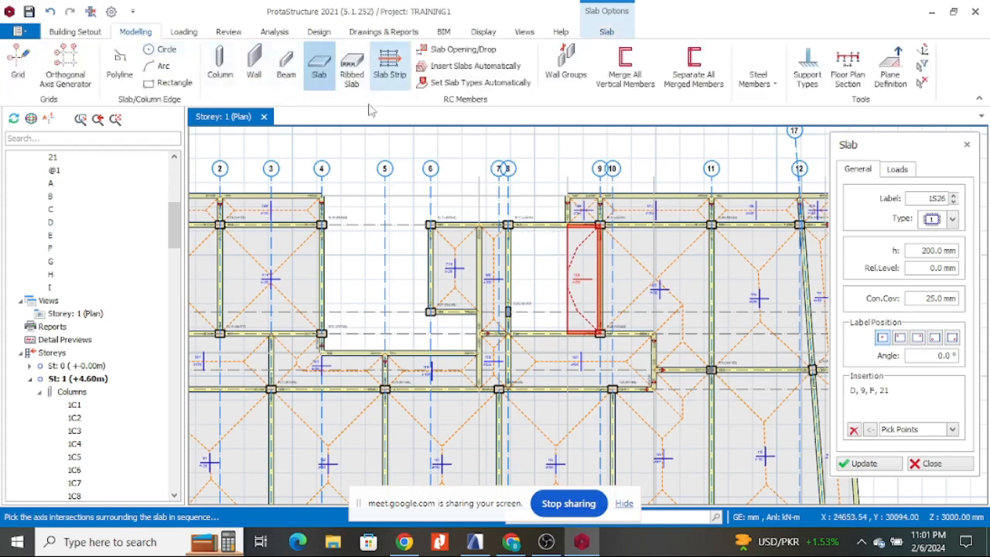
left_click(352, 70)
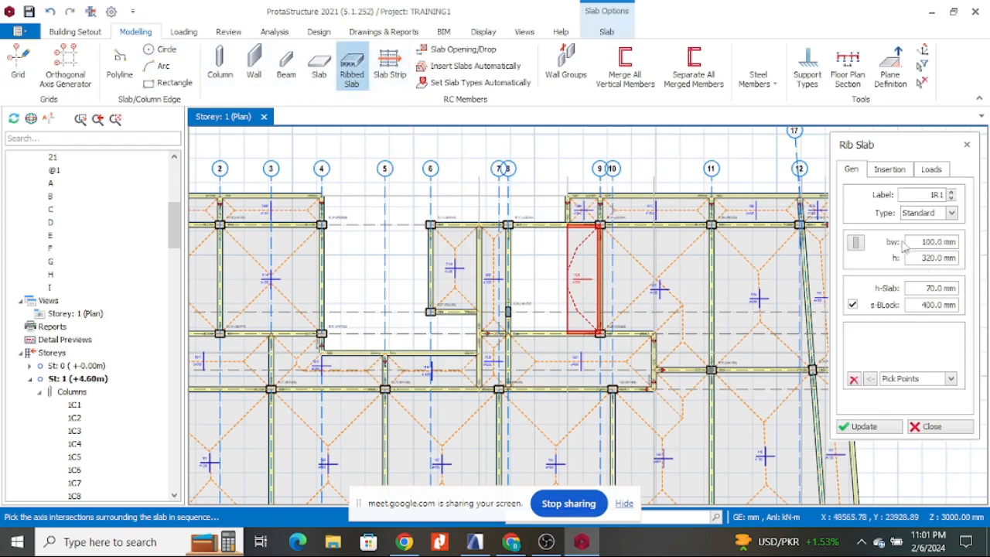
left_click(545, 266)
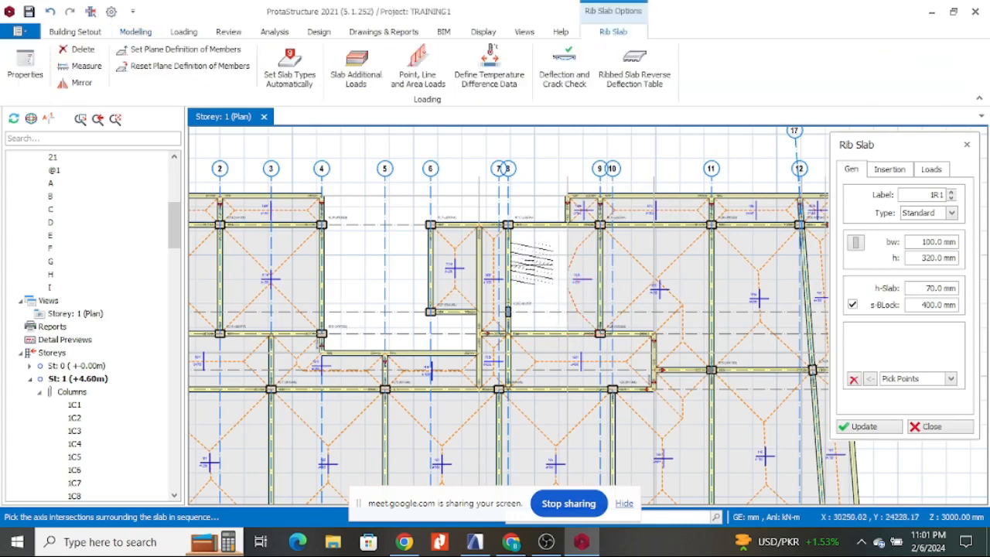
left_click(950, 378)
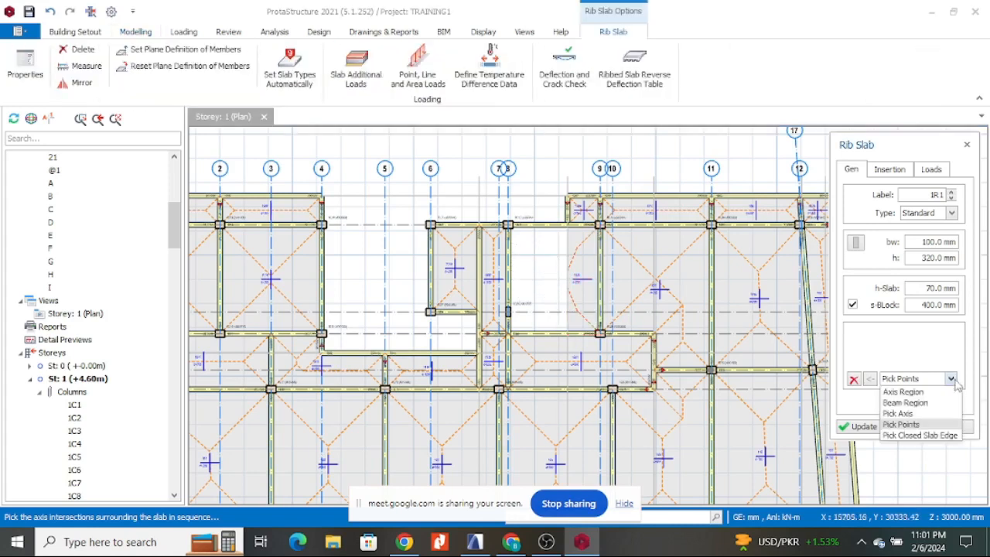
left_click(917, 429)
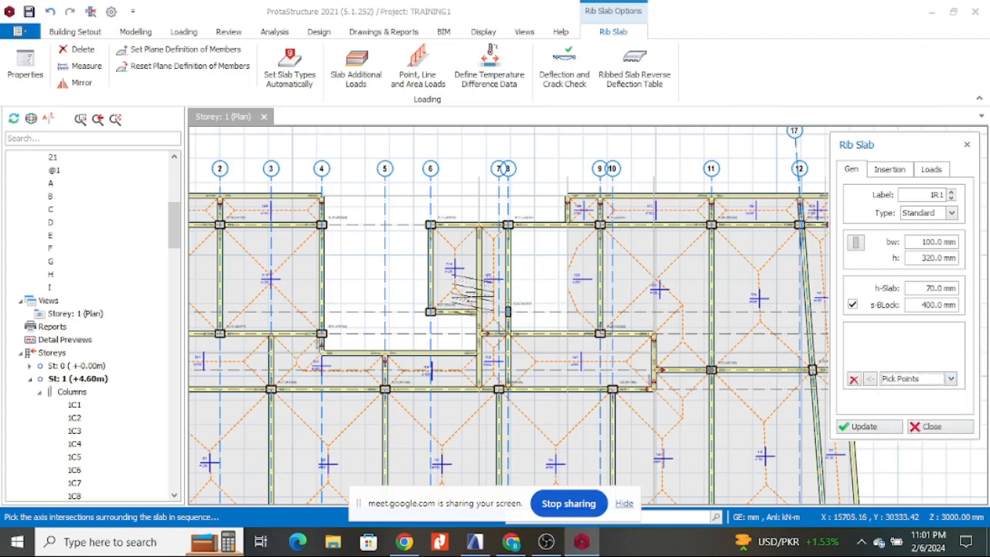
scroll(457, 359, "up", 5)
scroll(456, 360, "up", 2)
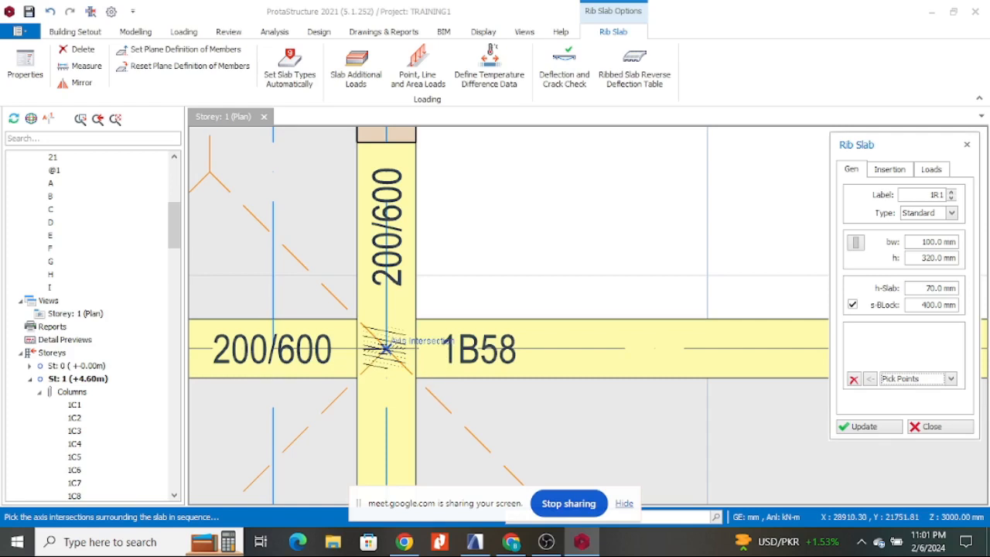
scroll(386, 343, "down", 5)
scroll(557, 383, "up", 3)
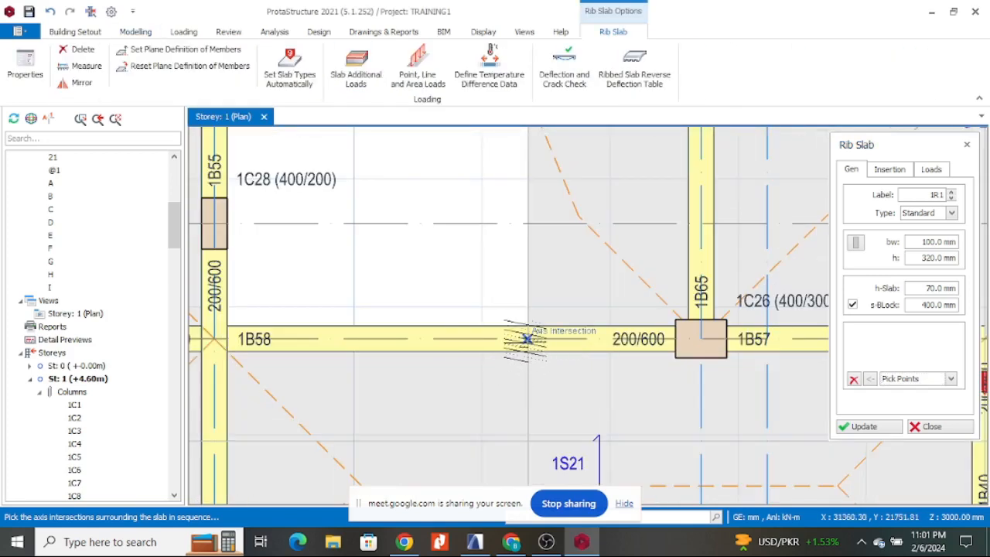
scroll(533, 333, "down", 6)
scroll(588, 259, "up", 3)
left_click(552, 199)
scroll(464, 247, "down", 1)
scroll(464, 248, "up", 2)
left_click(393, 192)
left_click(499, 259)
scroll(519, 251, "down", 6)
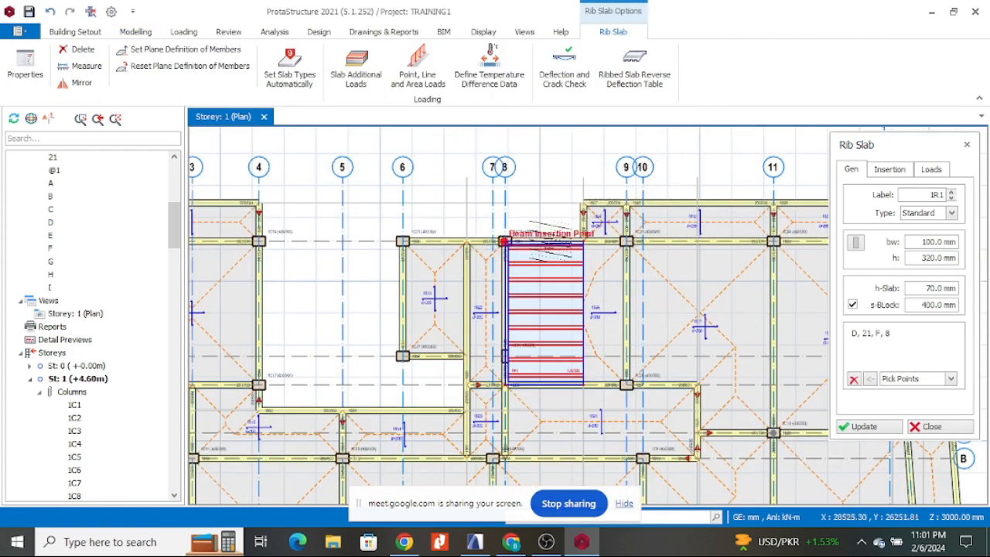
key("Escape")
- Open the properties of the ribbed slab between axes 8 and 21, set its rib angle to 90° and apply the change
scroll(541, 337, "up", 1)
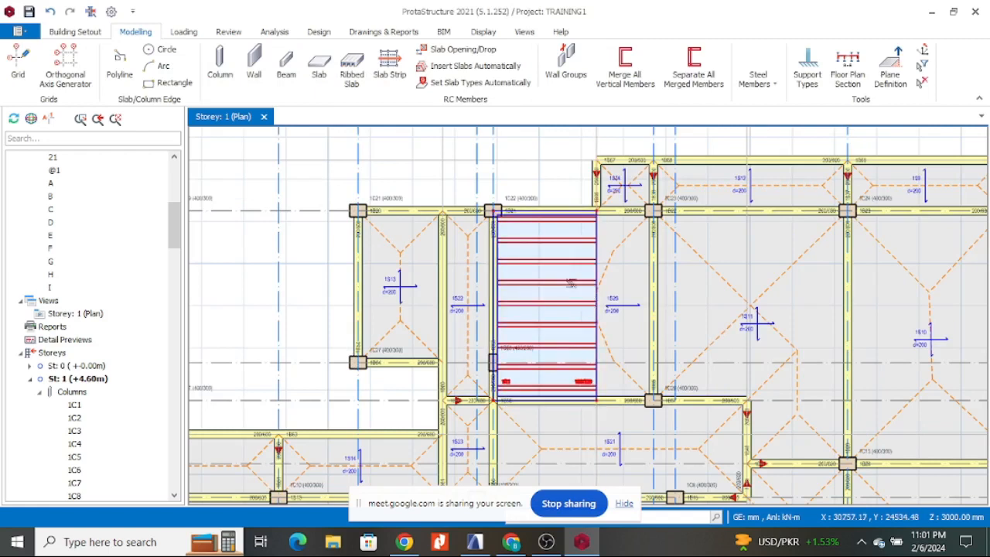
left_click(570, 283)
right_click(570, 283)
left_click(602, 292)
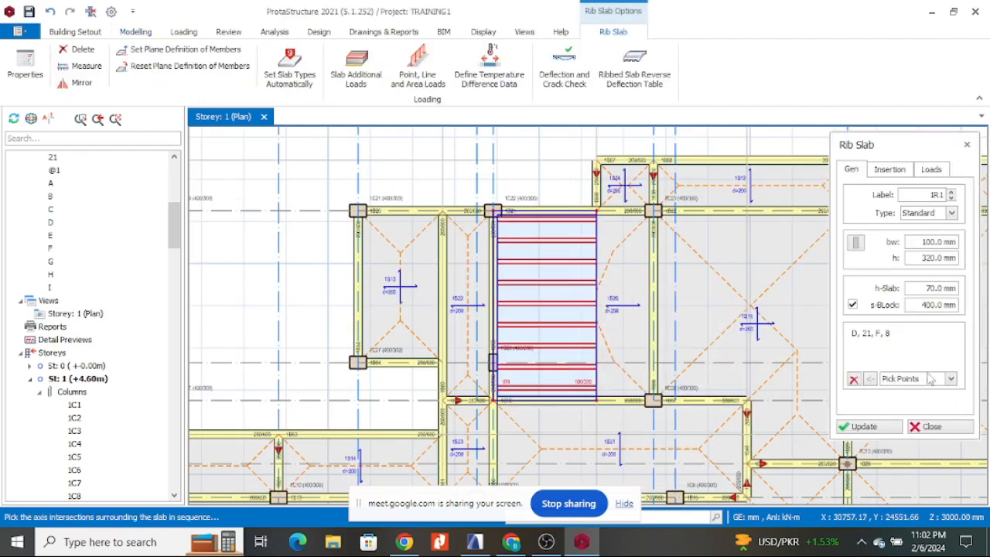
left_click(890, 170)
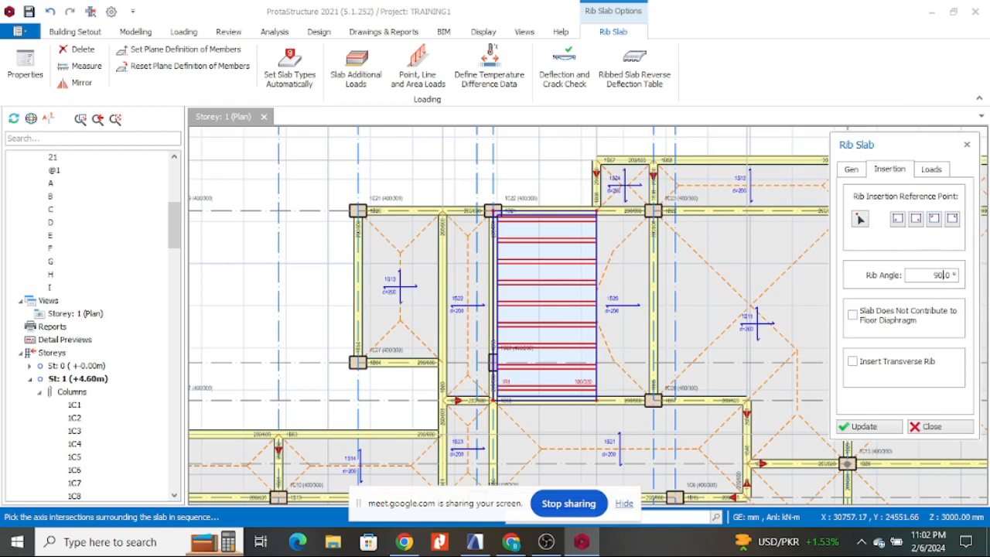
left_click(864, 426)
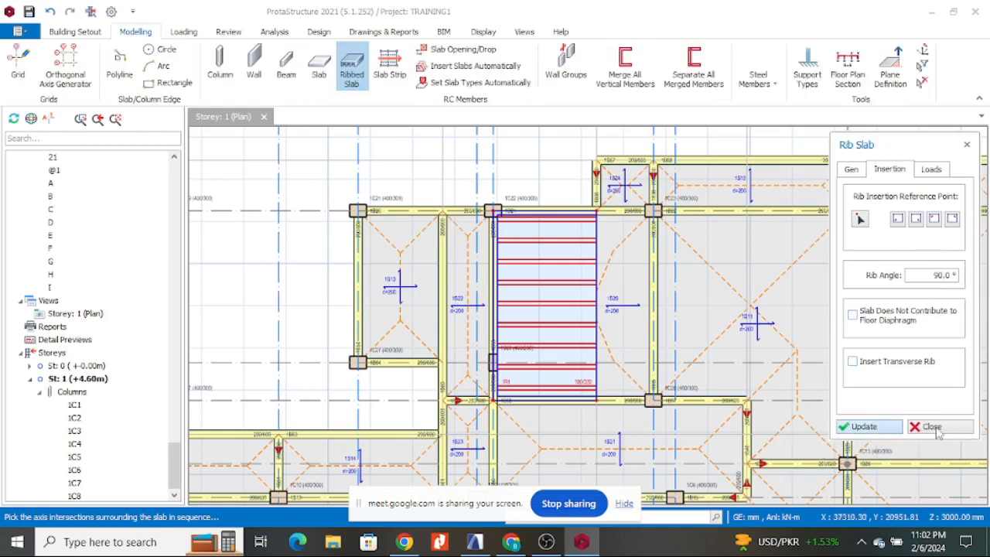
- Close the ribbed slab's properties and examine its rib layout and section data between axes 8 and 21
left_click(933, 426)
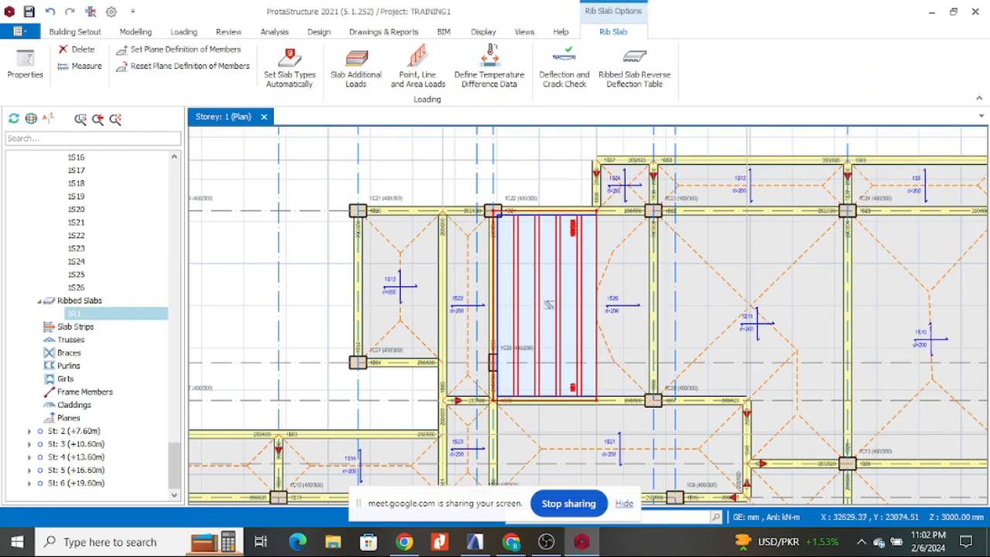
scroll(548, 304, "up", 3)
scroll(603, 254, "down", 1)
scroll(603, 171, "down", 2)
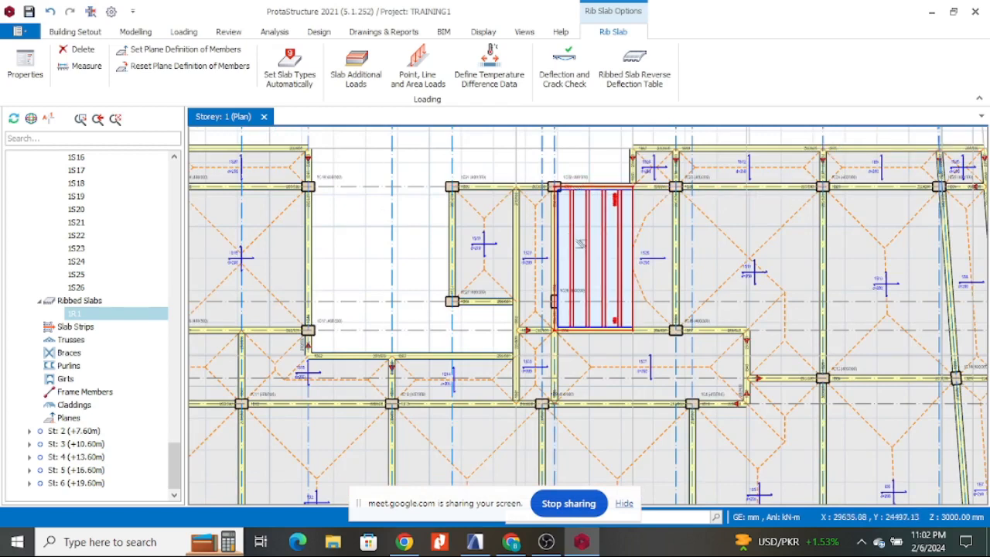
mouse_move(603, 221)
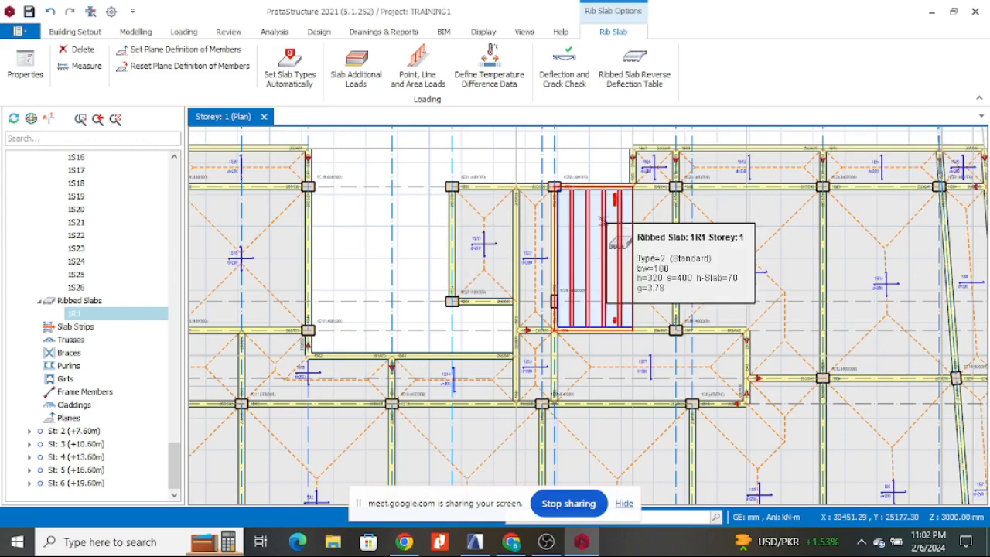
scroll(602, 205, "up", 5)
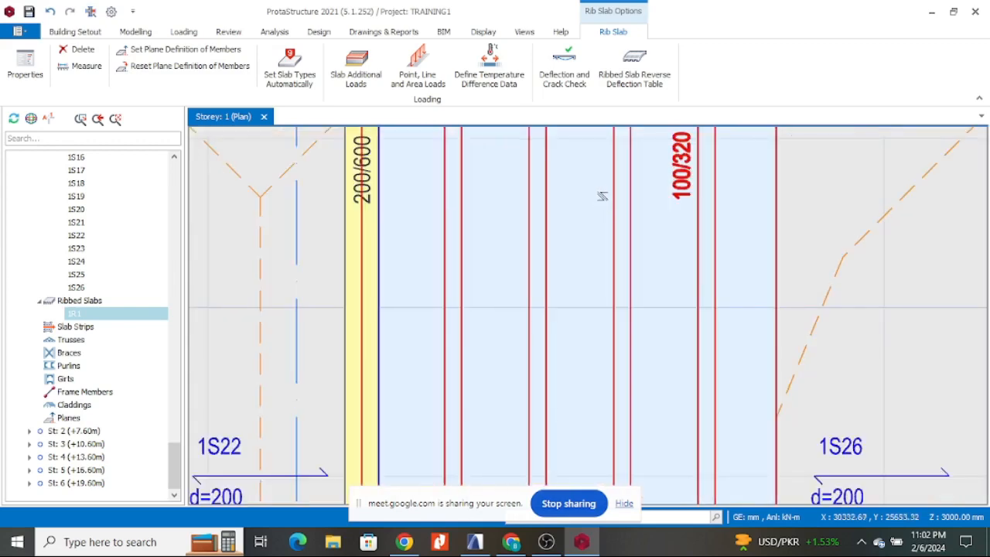
scroll(602, 198, "down", 5)
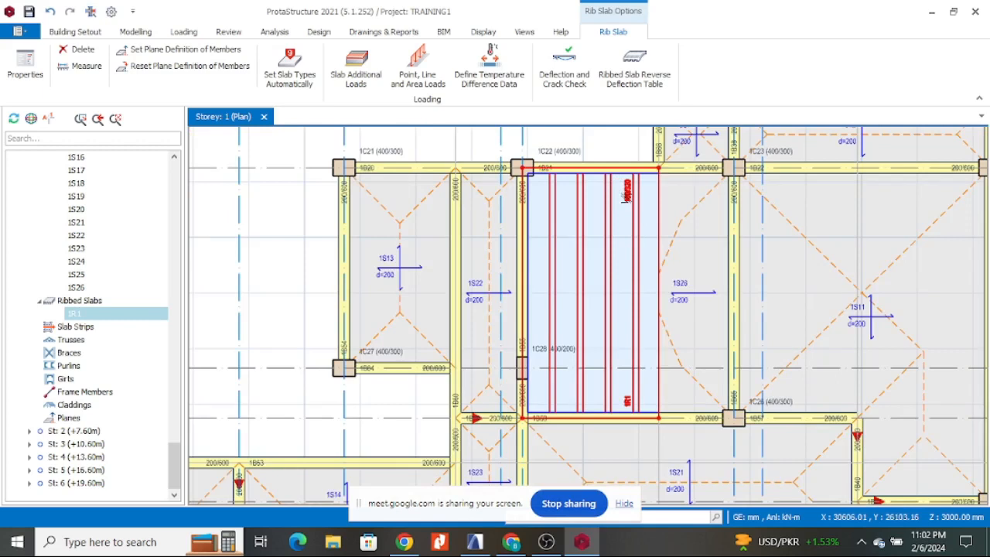
mouse_move(626, 193)
scroll(611, 263, "down", 3)
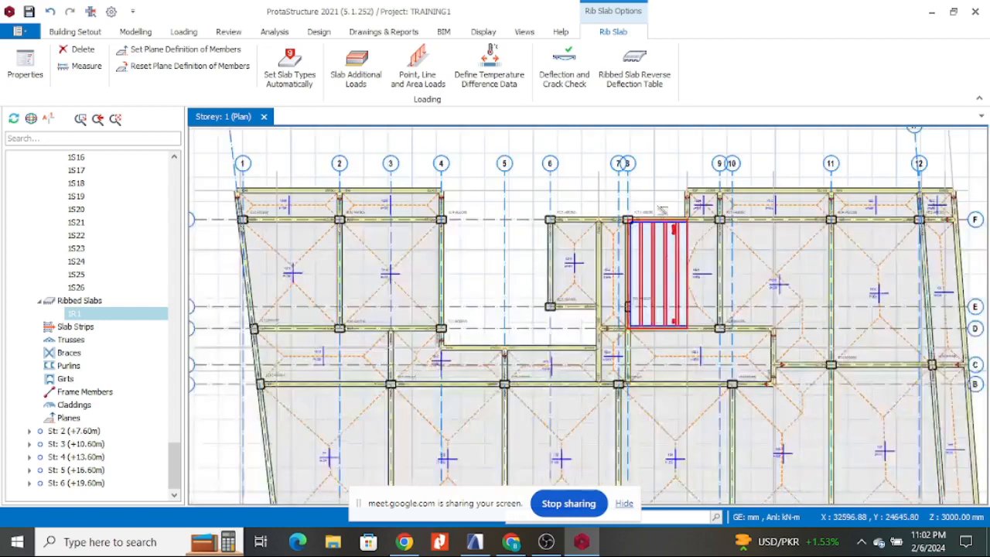
scroll(652, 325, "up", 2)
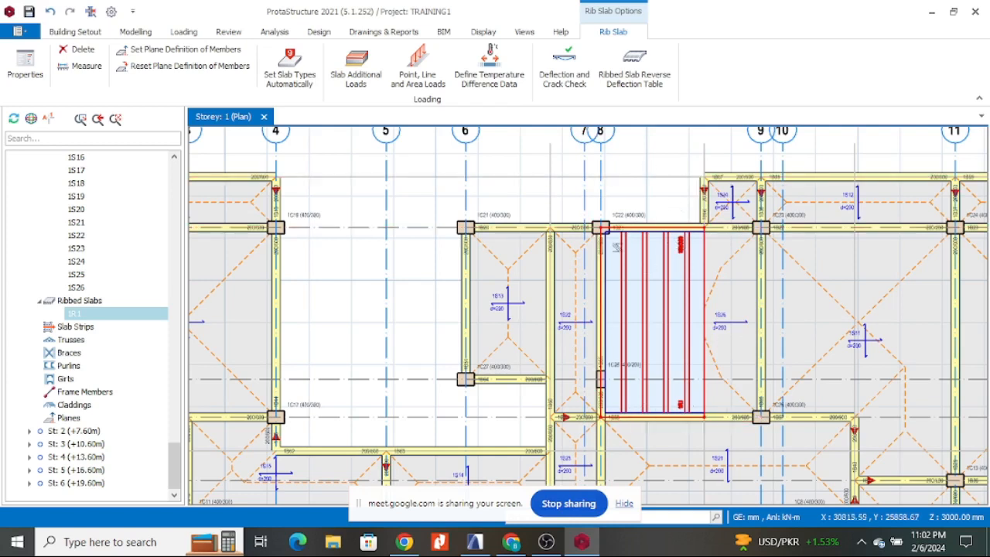
mouse_move(662, 255)
- Examine how the ribs span between the beams along axes F and D, and check the surrounding beams and slabs
left_click(664, 228)
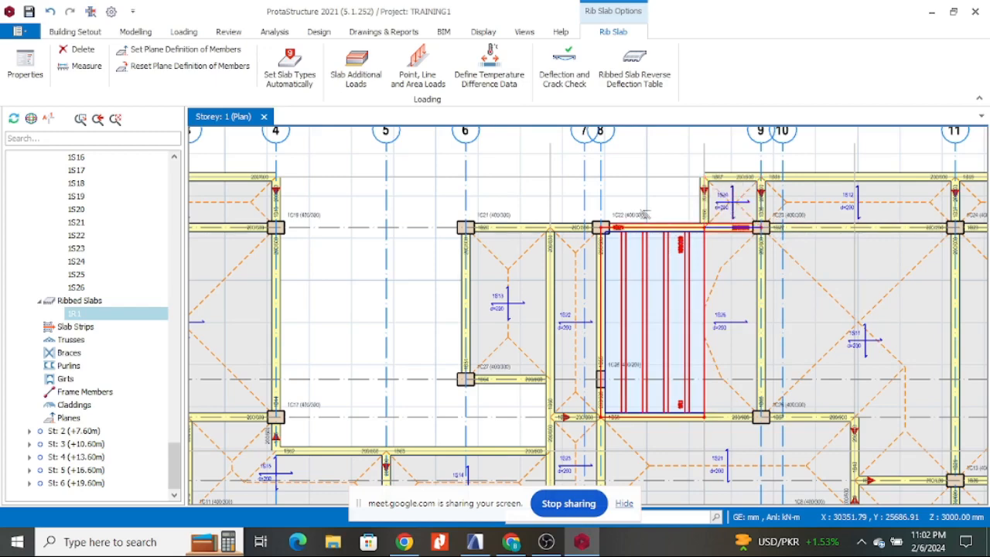
scroll(665, 227, "down", 2)
scroll(671, 185, "up", 4)
scroll(671, 186, "up", 2)
scroll(599, 196, "down", 3)
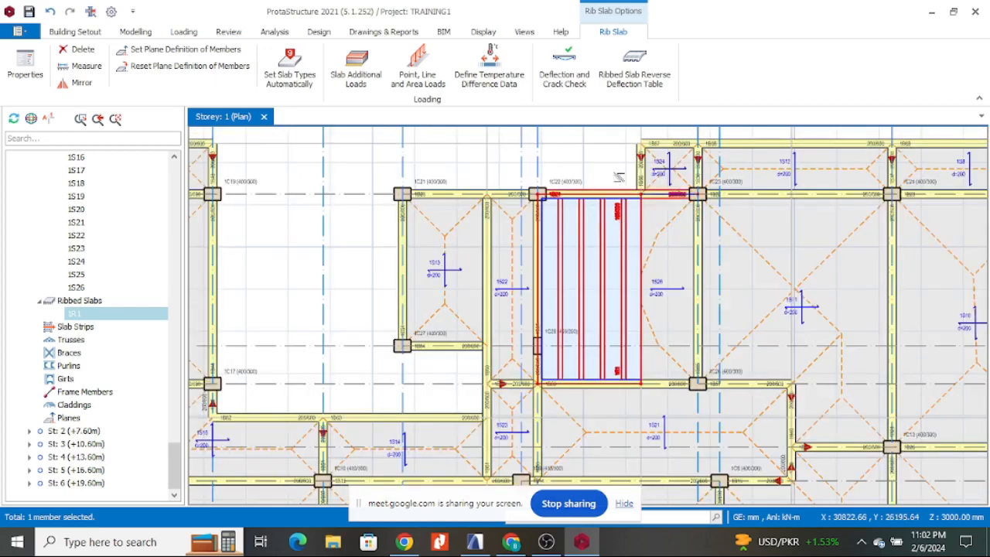
scroll(619, 215, "up", 4)
scroll(608, 182, "down", 2)
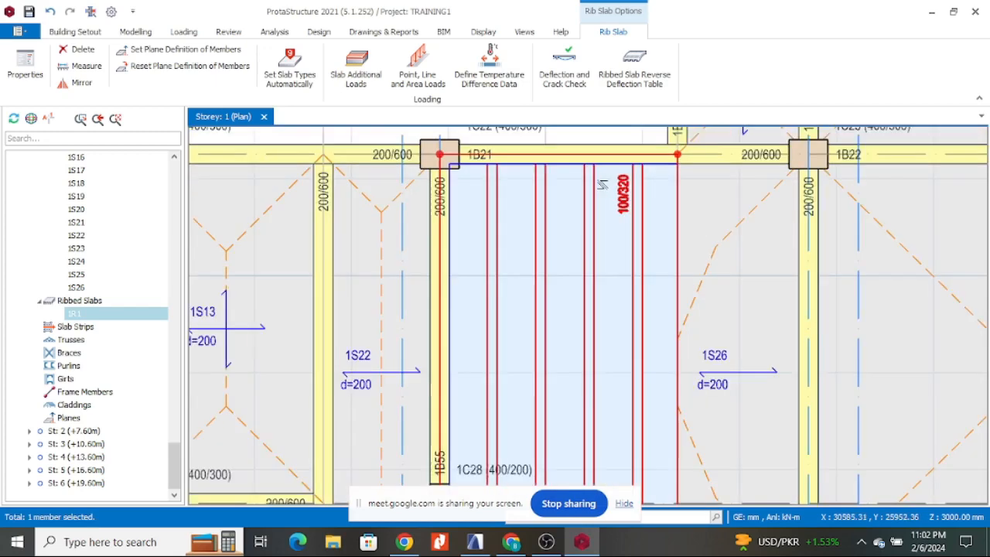
scroll(610, 202, "down", 2)
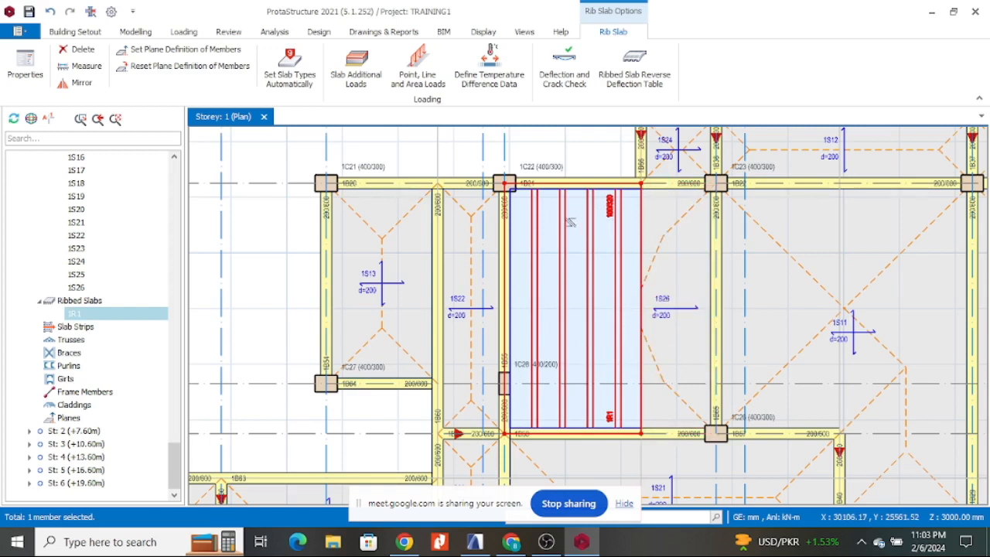
scroll(570, 222, "down", 1)
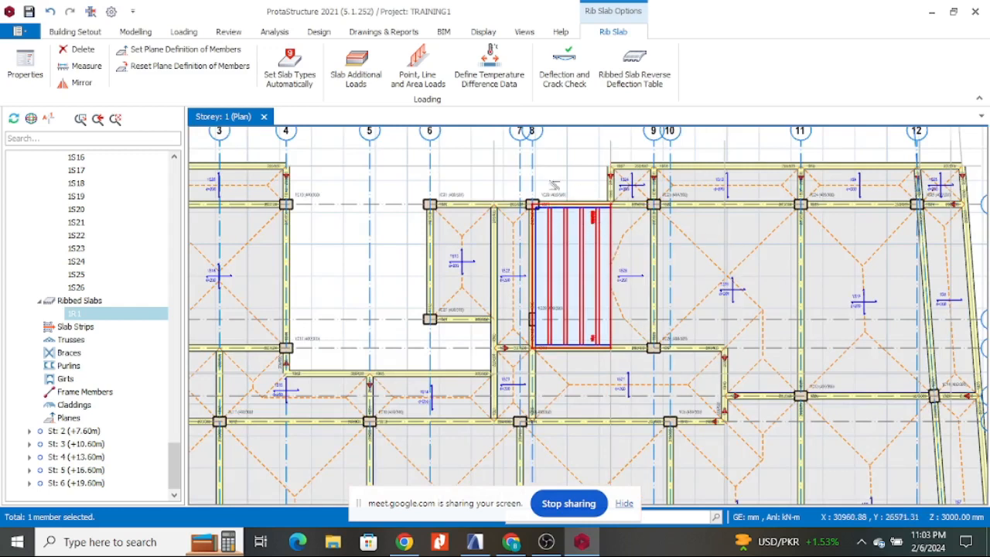
scroll(585, 328, "up", 1)
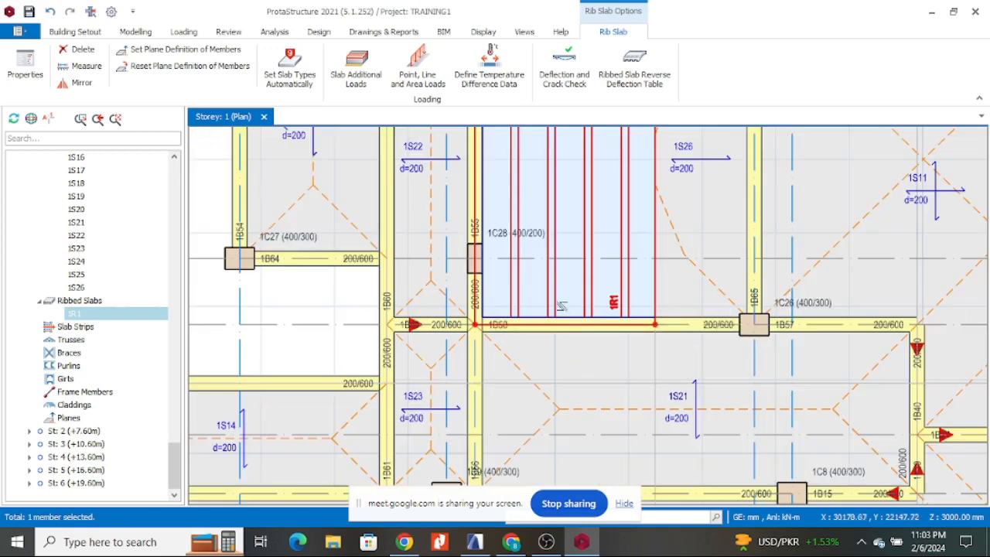
scroll(576, 331, "down", 1)
scroll(567, 332, "up", 1)
scroll(580, 327, "up", 1)
scroll(549, 338, "down", 1)
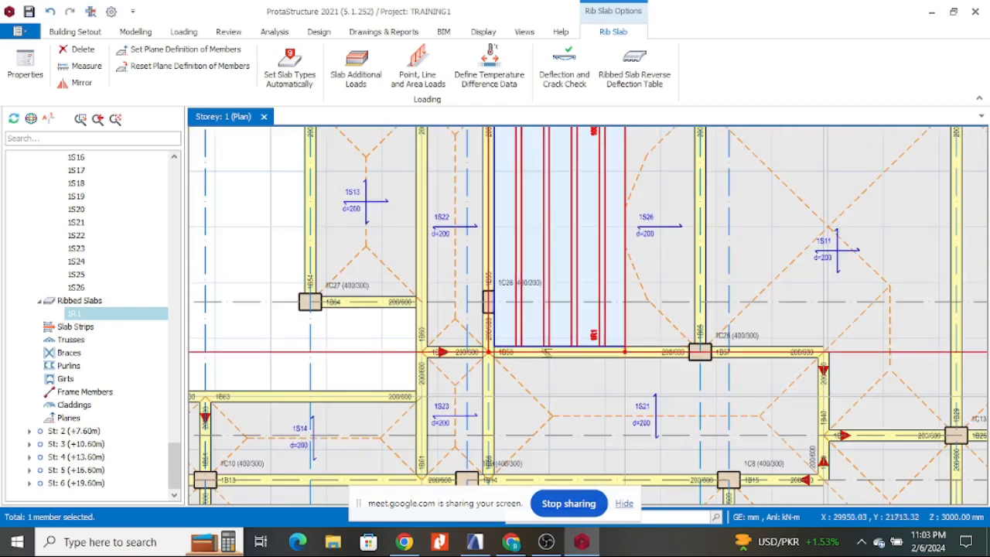
scroll(505, 259, "down", 2)
scroll(518, 302, "up", 2)
scroll(523, 311, "up", 2)
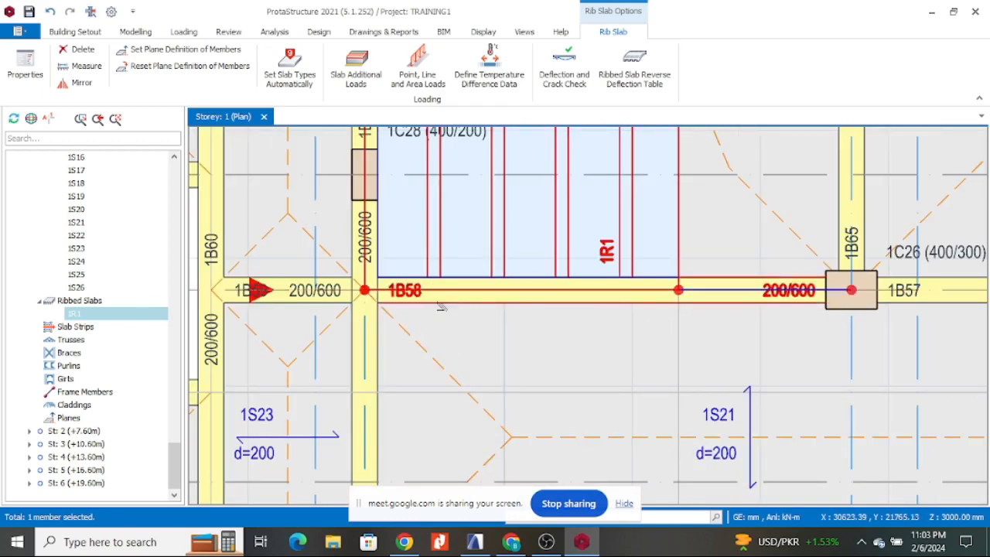
scroll(702, 326, "down", 3)
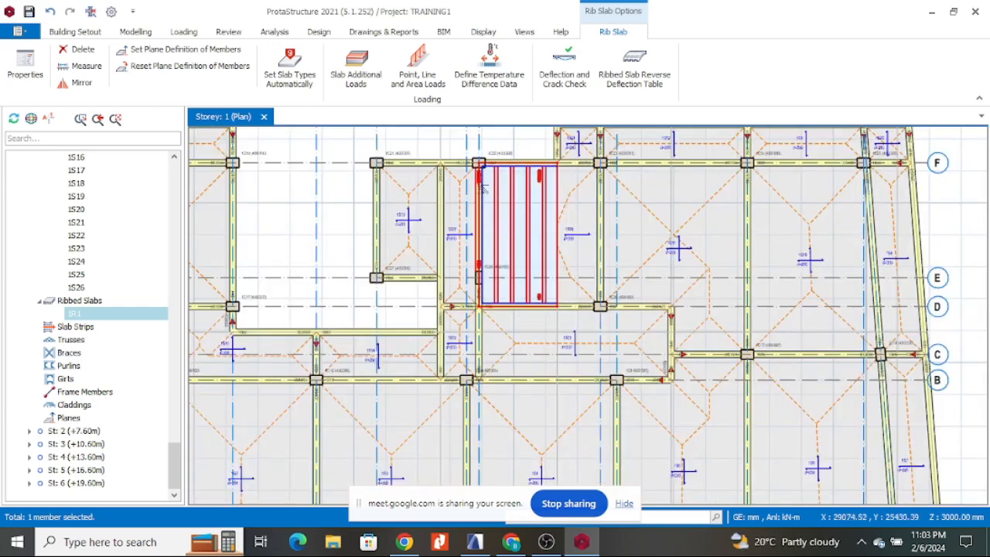
scroll(481, 189, "up", 1)
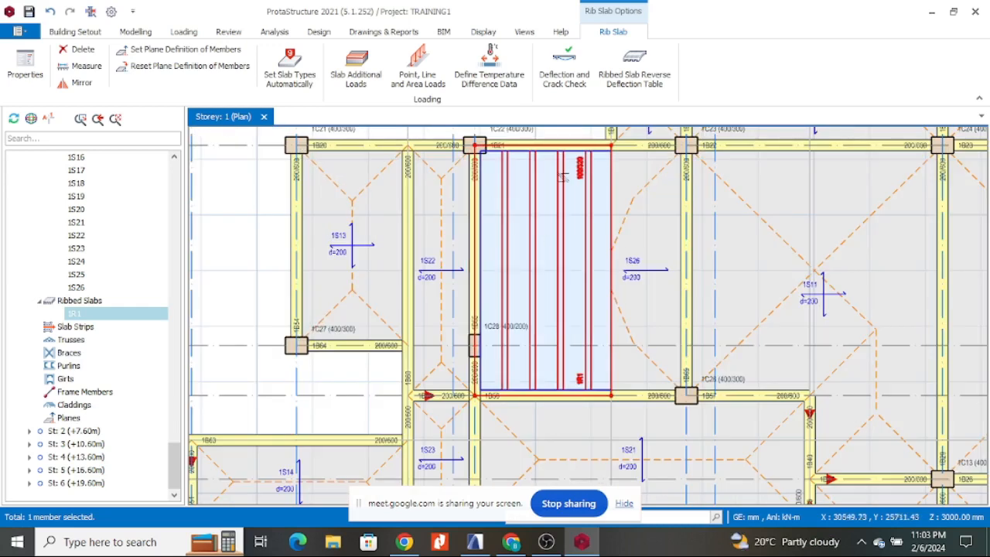
scroll(562, 177, "down", 1)
mouse_move(677, 174)
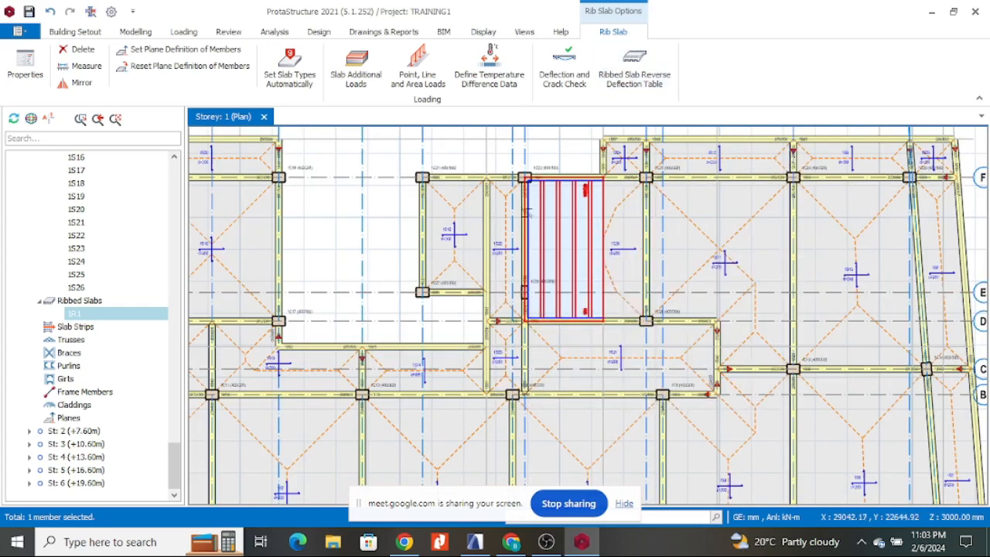
scroll(530, 243, "down", 1)
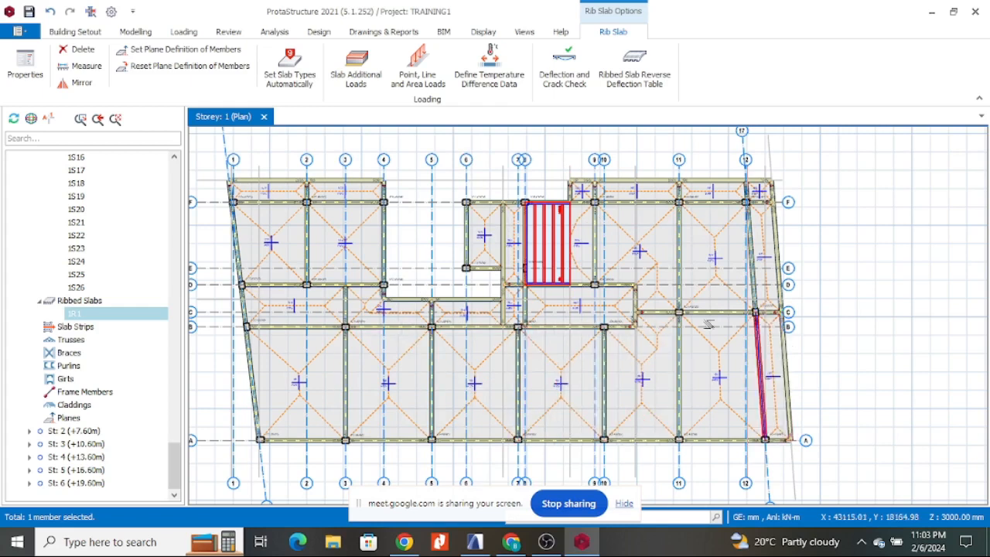
- Delete the slabs from axis 9 to the slanted outer edge between axes C and F and beyond F, plus those below C from axis 11
left_click(736, 418)
key("Delete")
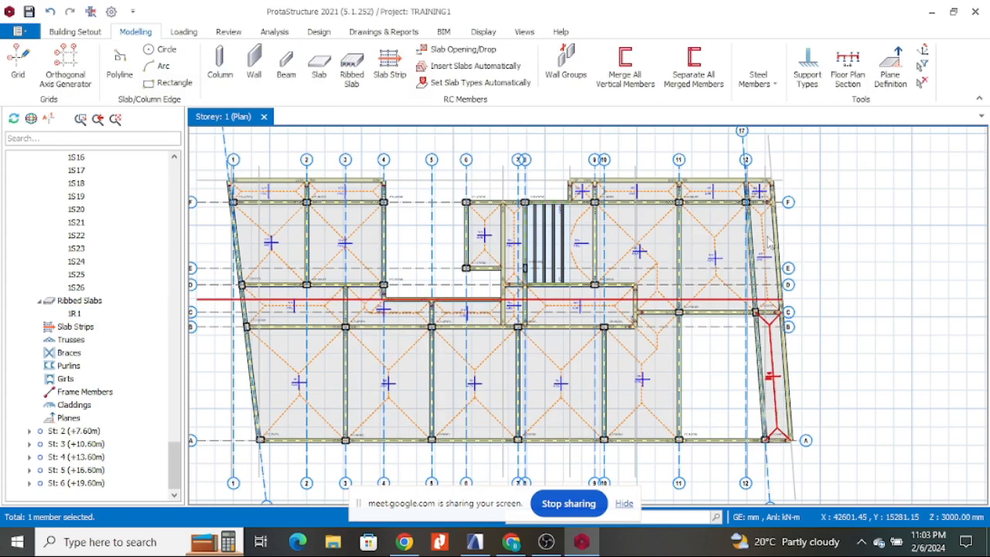
scroll(750, 188, "up", 3)
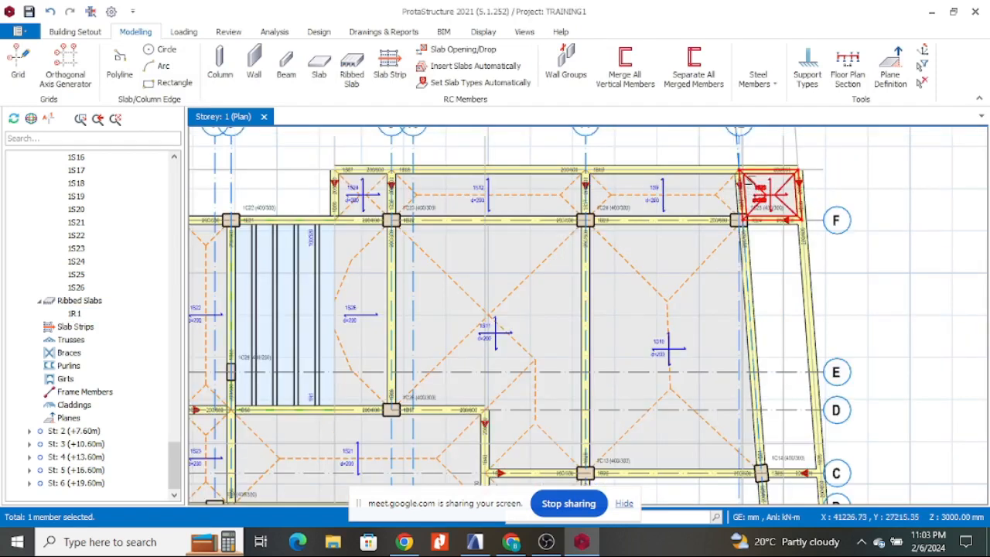
left_click(713, 200, "ctrl")
key("Delete")
left_click(558, 198)
key("Delete")
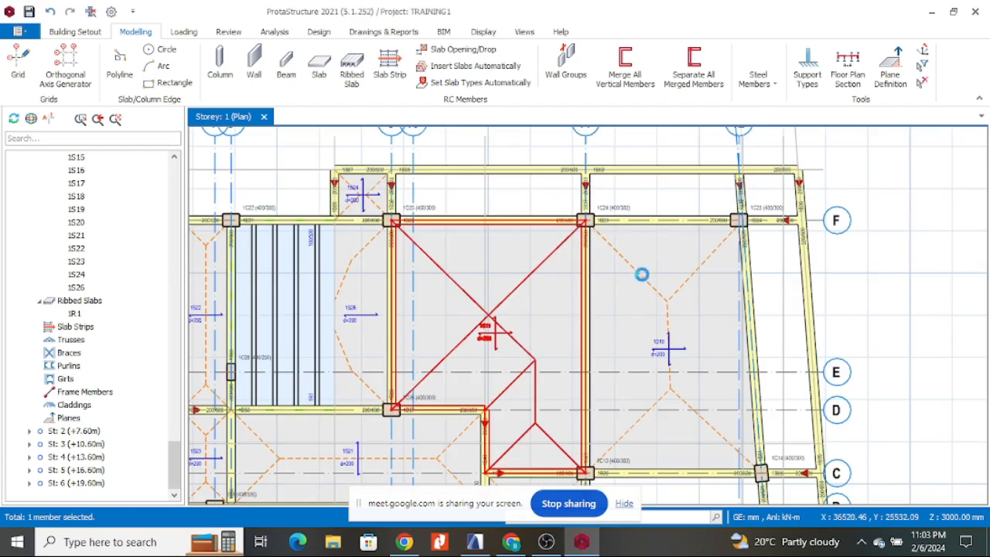
key("Delete")
left_click(641, 273)
key("Delete")
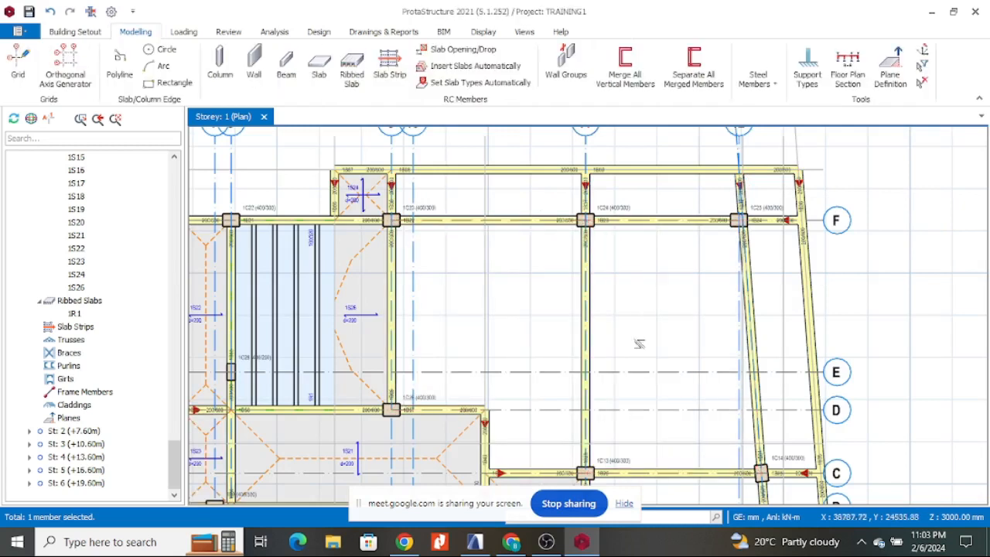
- Delete the slab between axes 10 and 11 below axis C and the slabs between axes A and D, sparing the 5–7 bay and the narrow 7–8 bay
scroll(638, 343, "down", 3)
left_click(648, 431)
key("Delete")
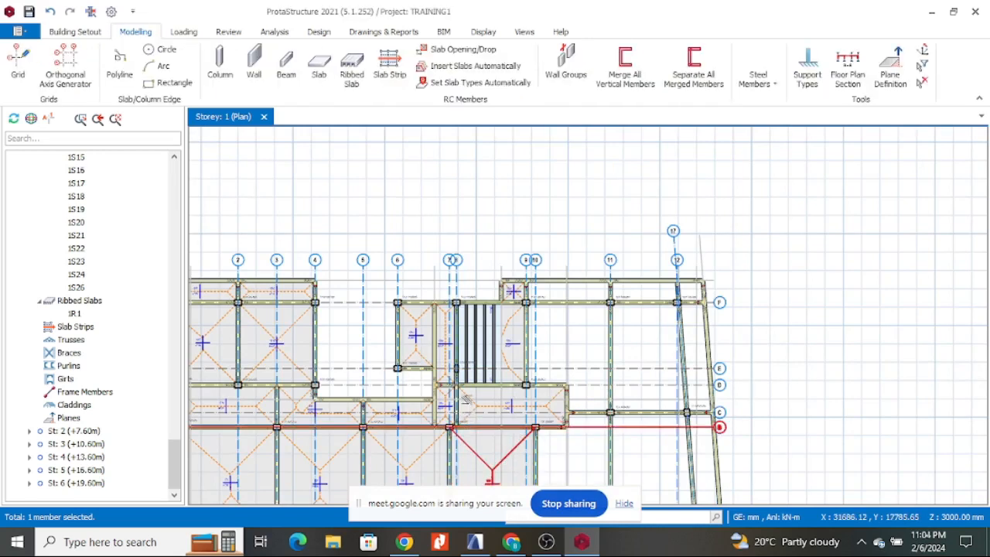
left_click(424, 410)
key("Delete")
left_click(352, 411)
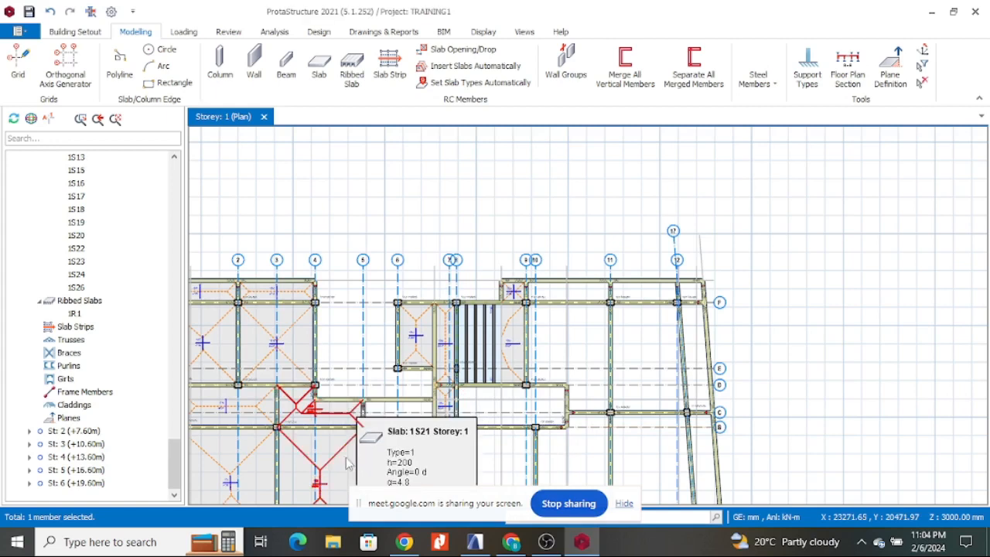
key("Delete")
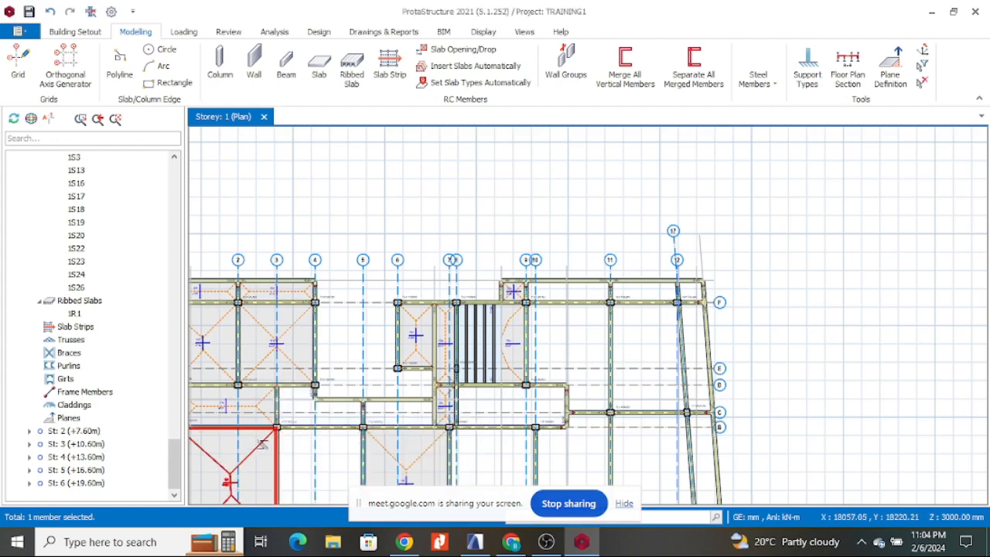
key("Delete")
key("Delete")
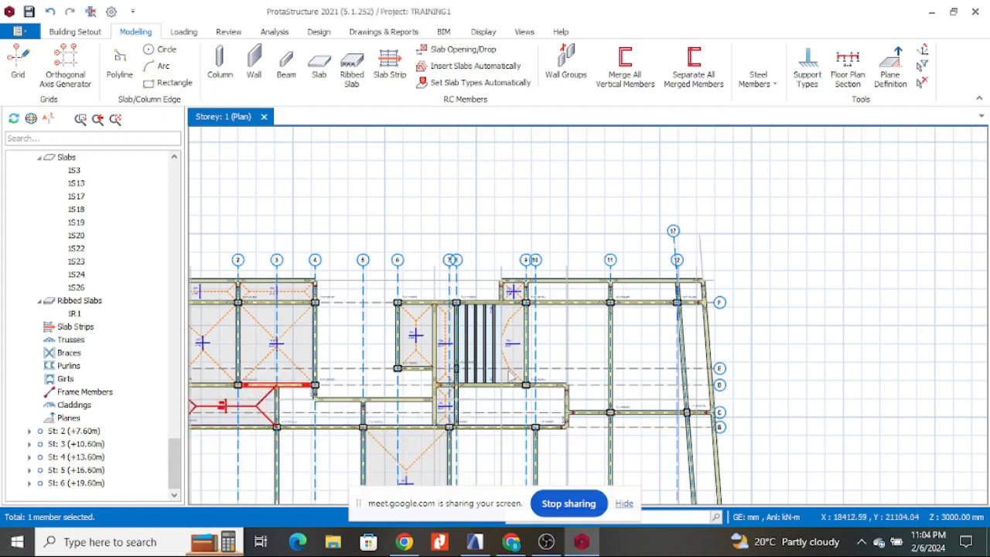
- Delete the slab between axes 5 and 7 below axis B and the two narrow slabs beside axis 8 between axes B and F
scroll(461, 449, "up", 3)
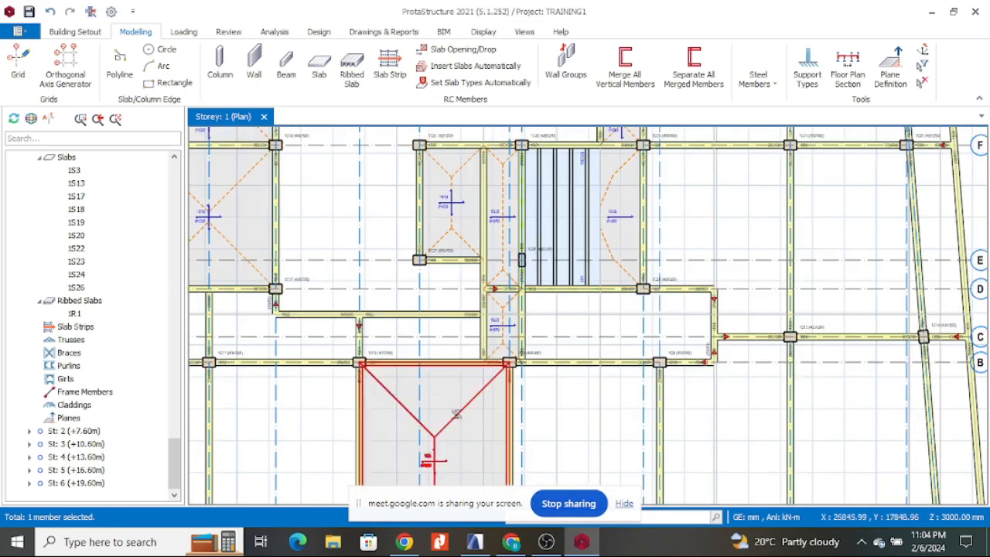
key("Delete")
scroll(506, 346, "up", 2)
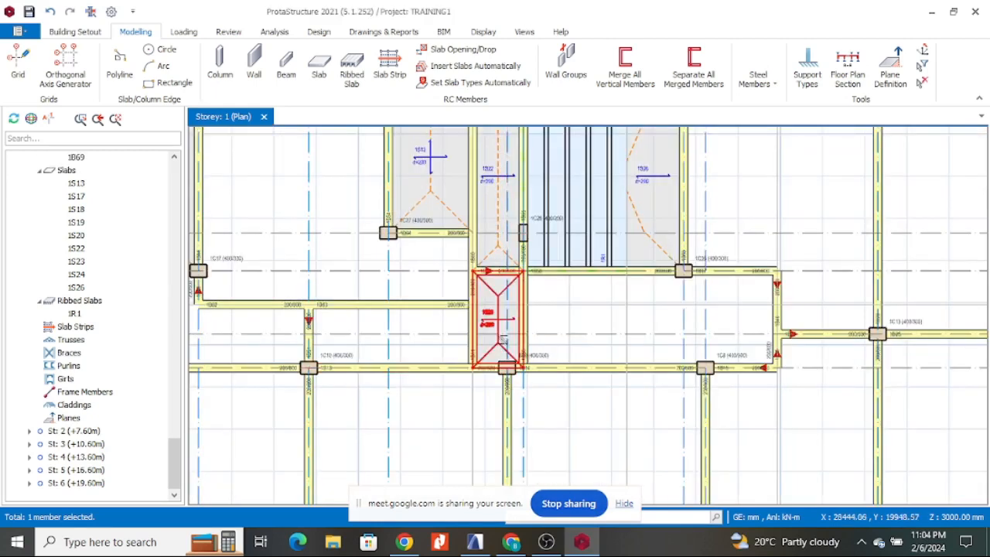
key("Delete")
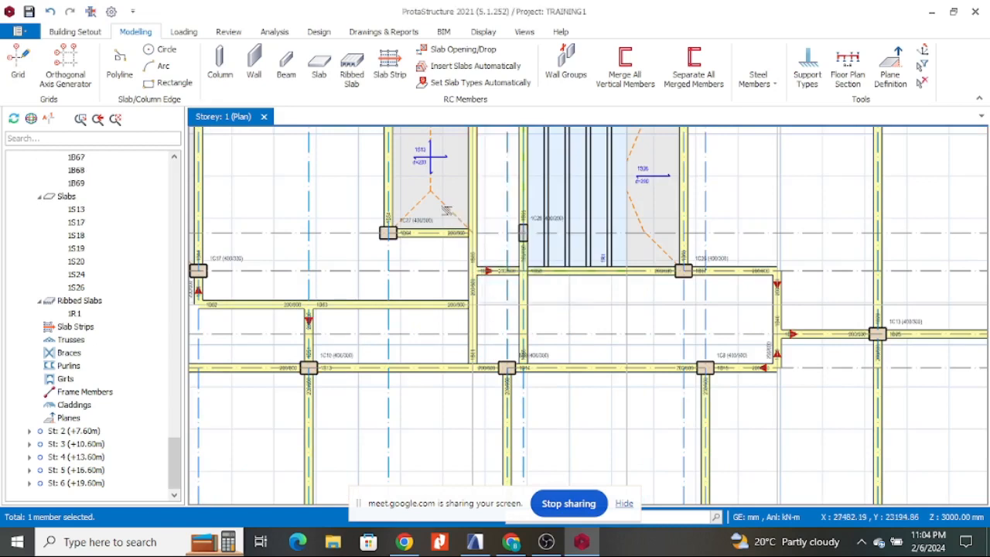
left_click(457, 215)
scroll(503, 225, "down", 2)
scroll(505, 225, "up", 1)
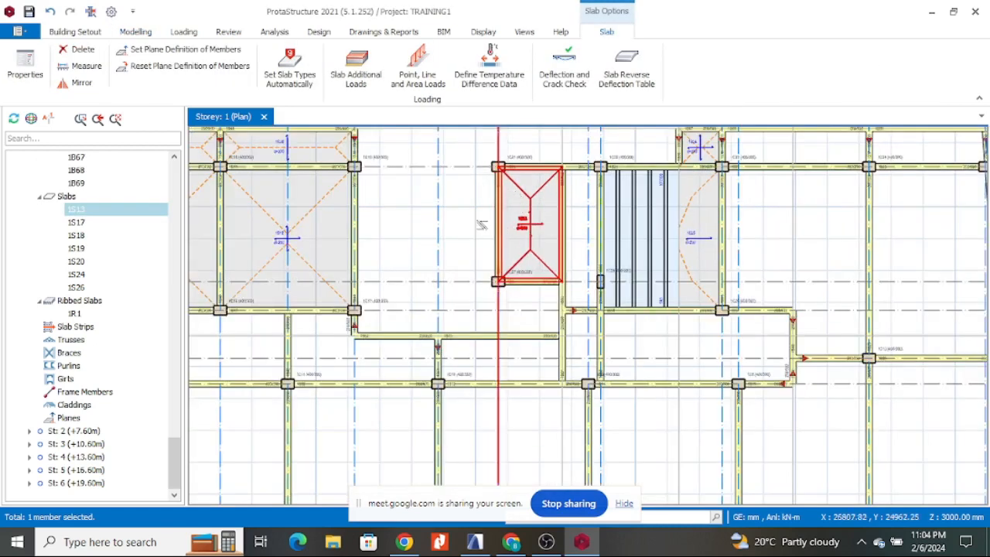
key("Escape")
scroll(538, 211, "up", 3)
scroll(409, 240, "down", 3)
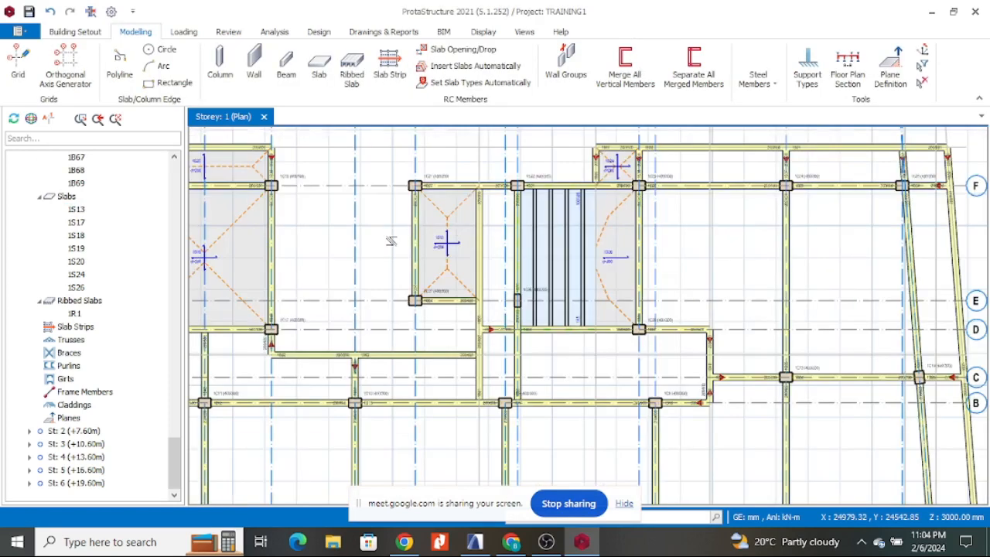
- Delete the slab between the ribbed slab and axis 9 from axis D to F, plus the small slab beyond axis F beside axis 9
scroll(489, 214, "up", 3)
left_click(403, 237)
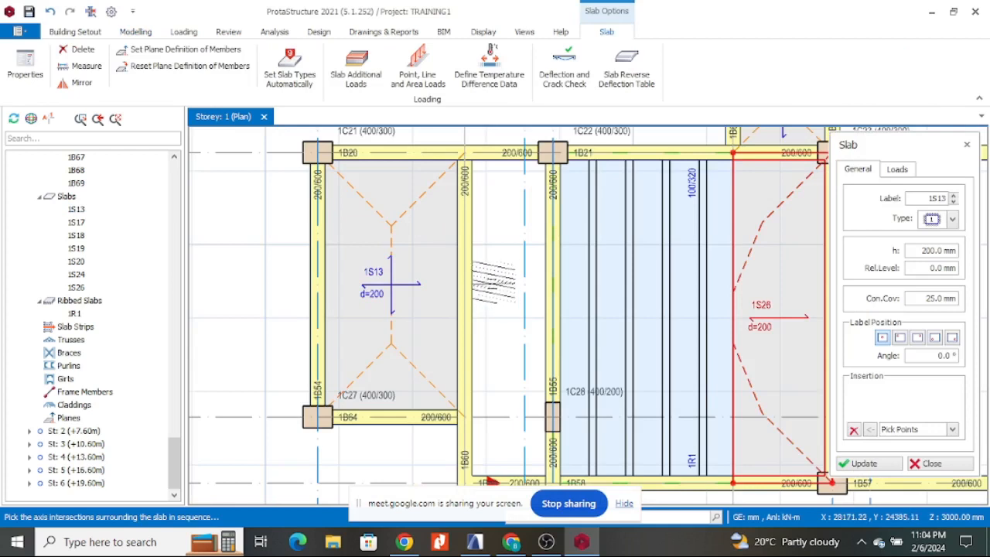
scroll(491, 282, "down", 3)
scroll(485, 286, "up", 2)
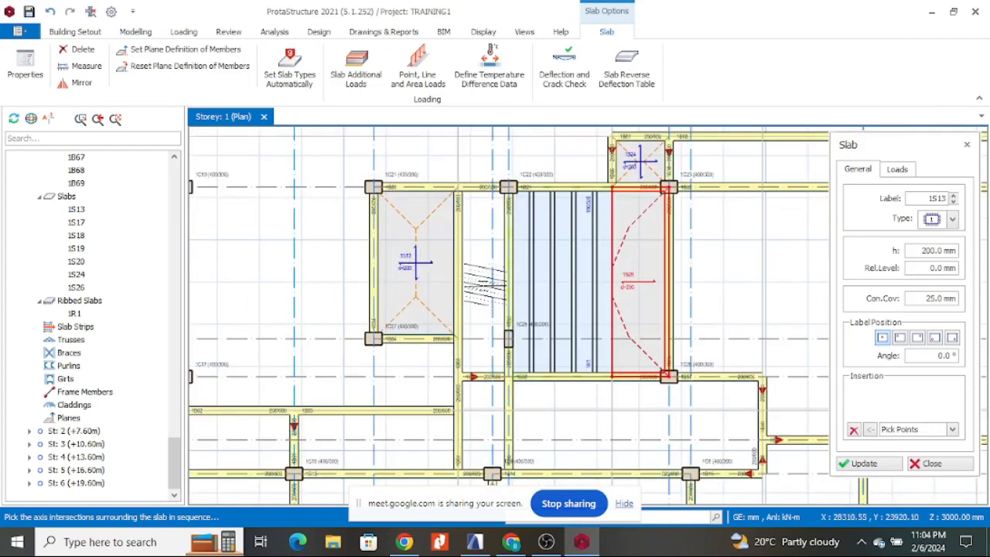
scroll(623, 320, "down", 2)
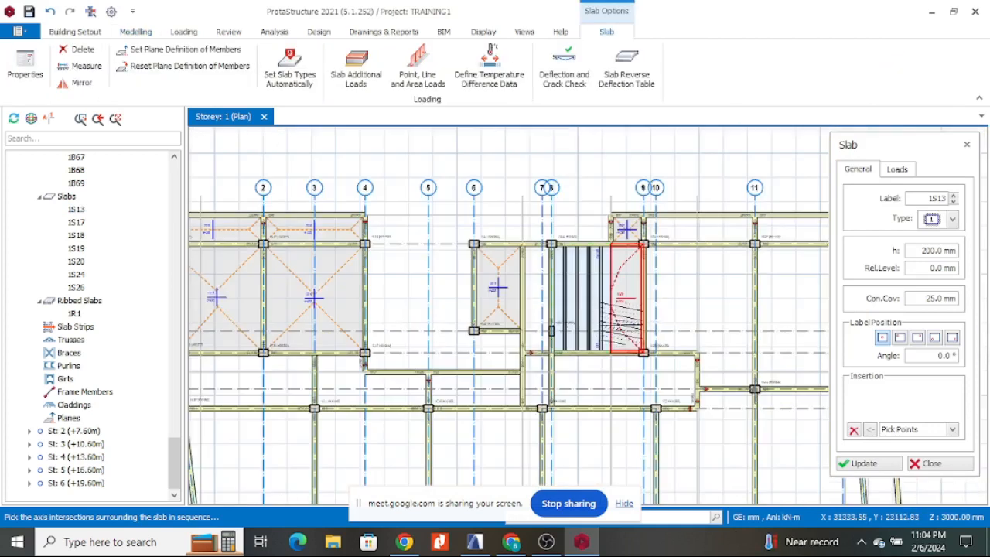
scroll(621, 322, "up", 2)
key("Escape")
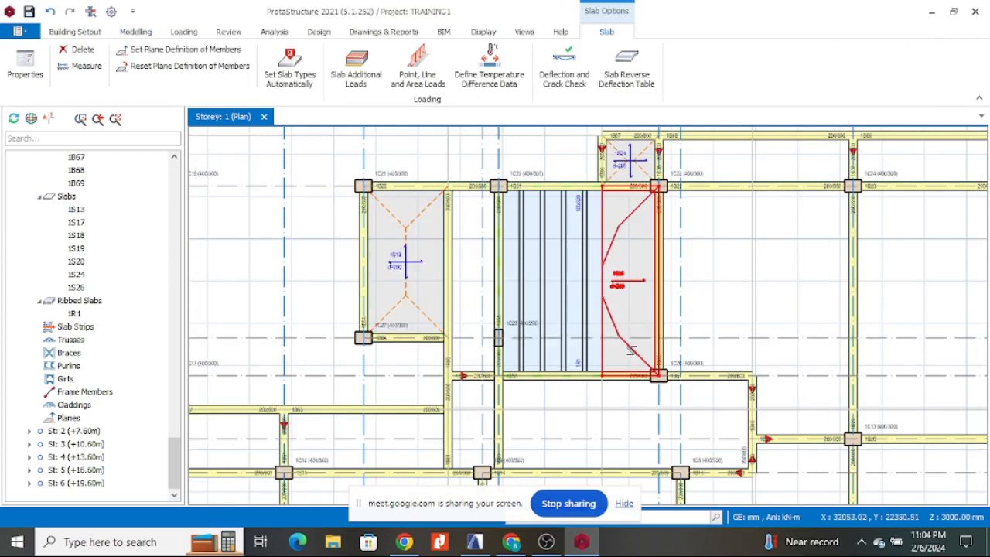
key("Delete")
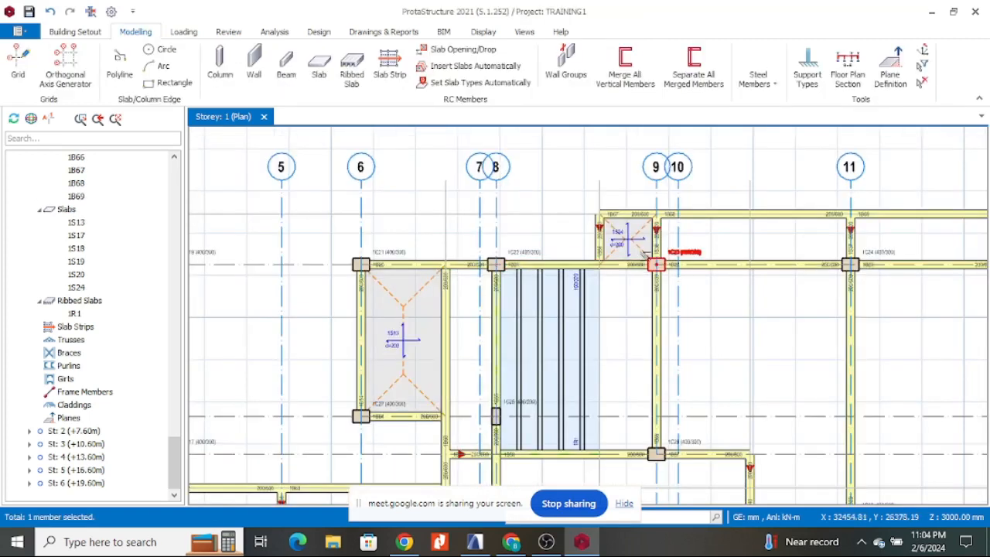
scroll(630, 256, "down", 2)
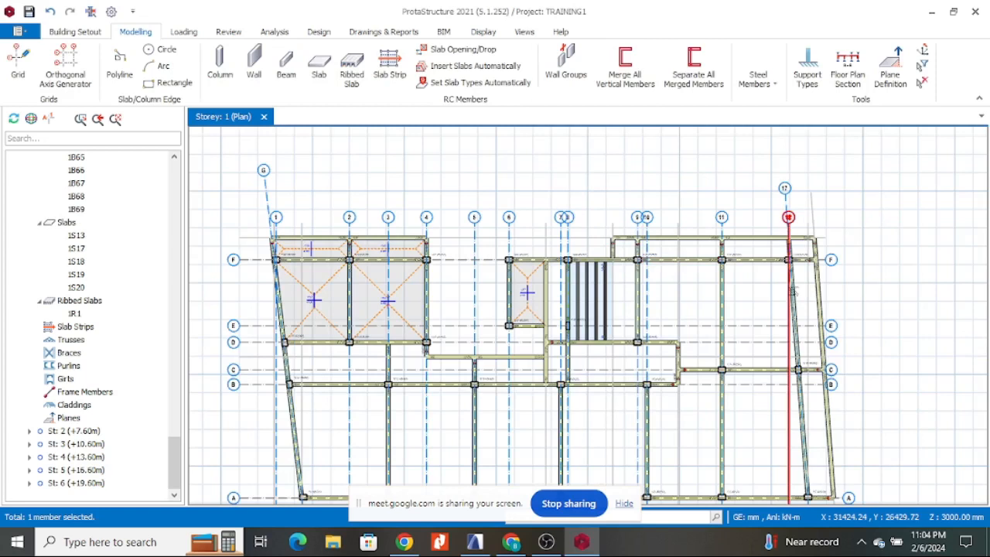
- Delete the remaining slabs between axes 1 and 4: the two bays between axes D and F and the two strips beyond F
scroll(714, 329, "down", 2)
scroll(623, 407, "up", 1)
scroll(451, 302, "up", 4)
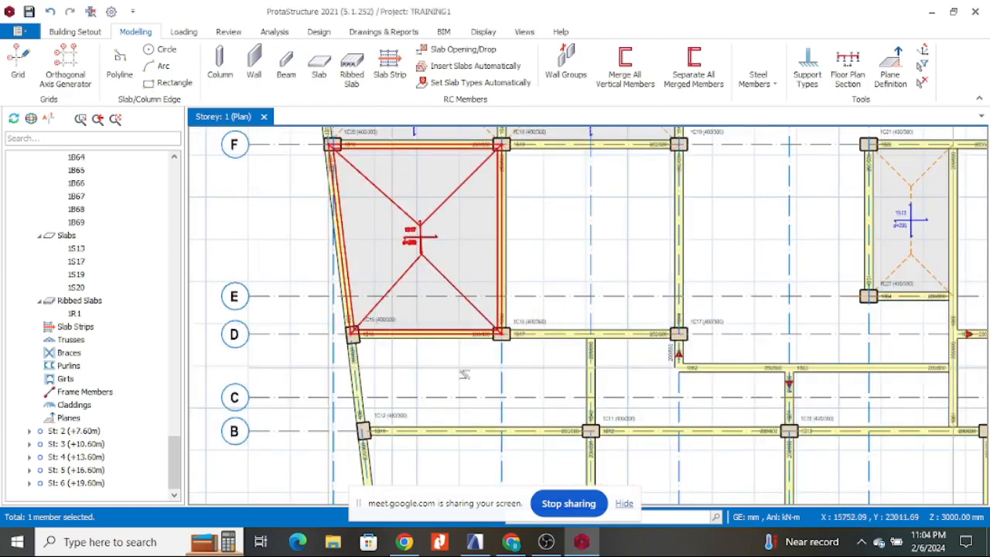
scroll(460, 375, "down", 3)
scroll(452, 378, "up", 3)
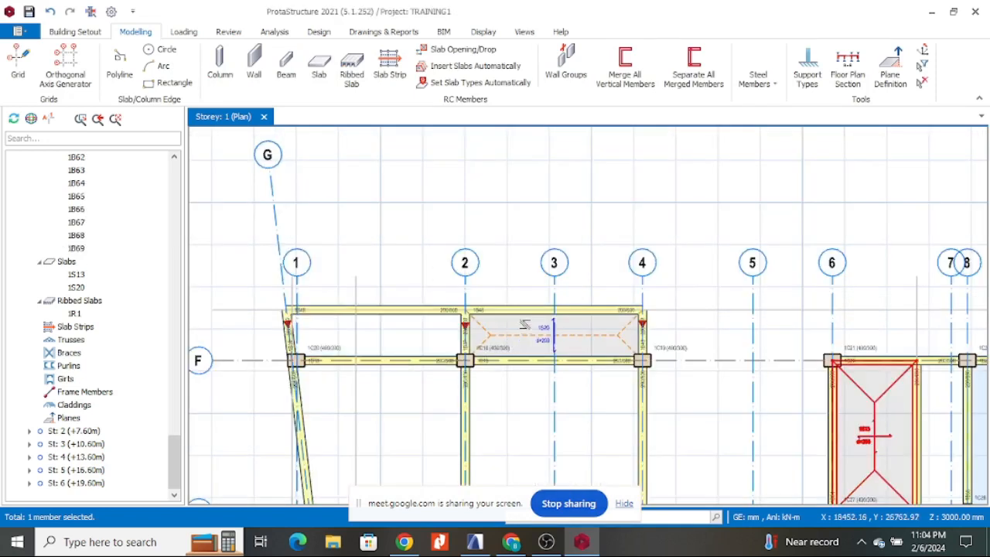
left_click(524, 327)
key("Delete")
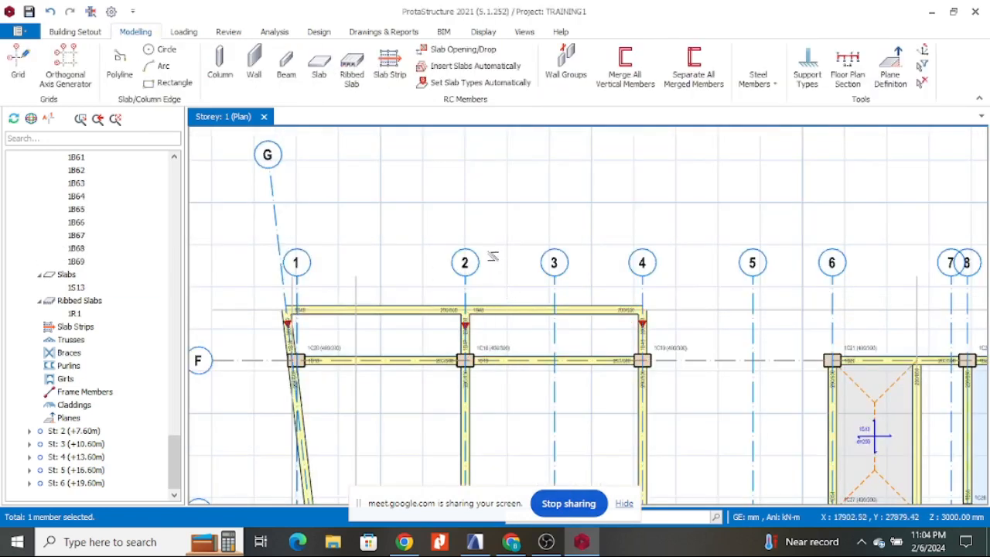
- Set up a new ribbed slab with bw 150 mm and h 300 mm, inserted by Beam Region
scroll(541, 299, "down", 5)
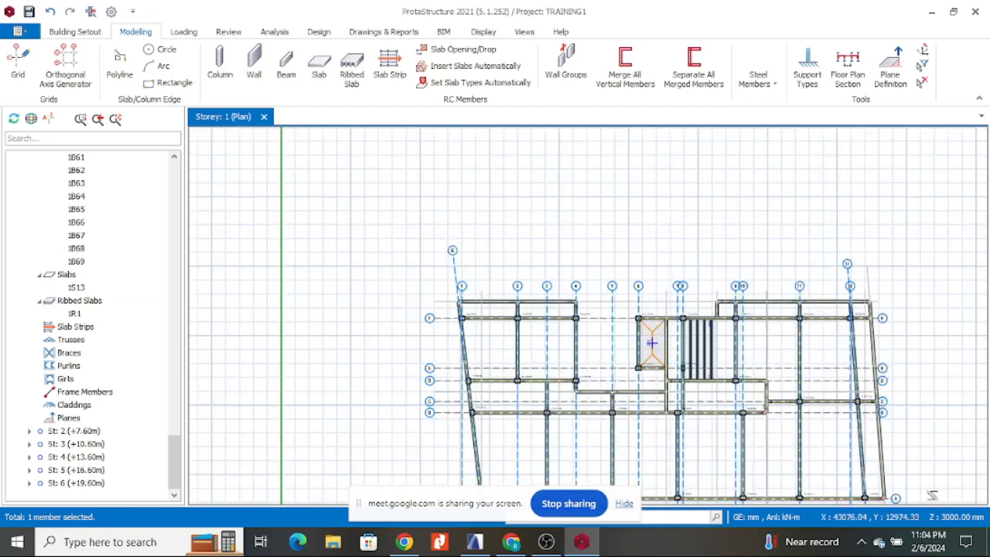
scroll(427, 280, "down", 3)
scroll(575, 325, "up", 2)
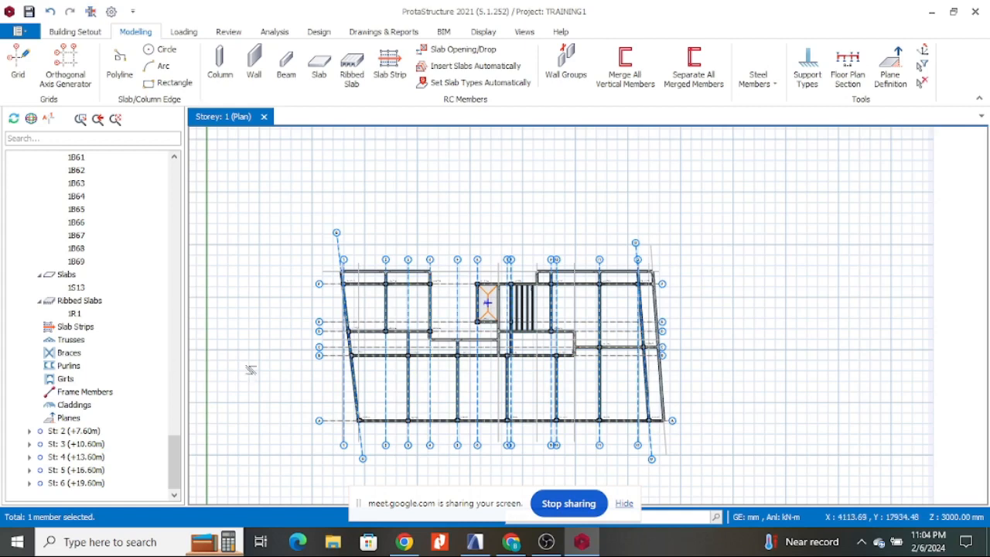
left_click(354, 72)
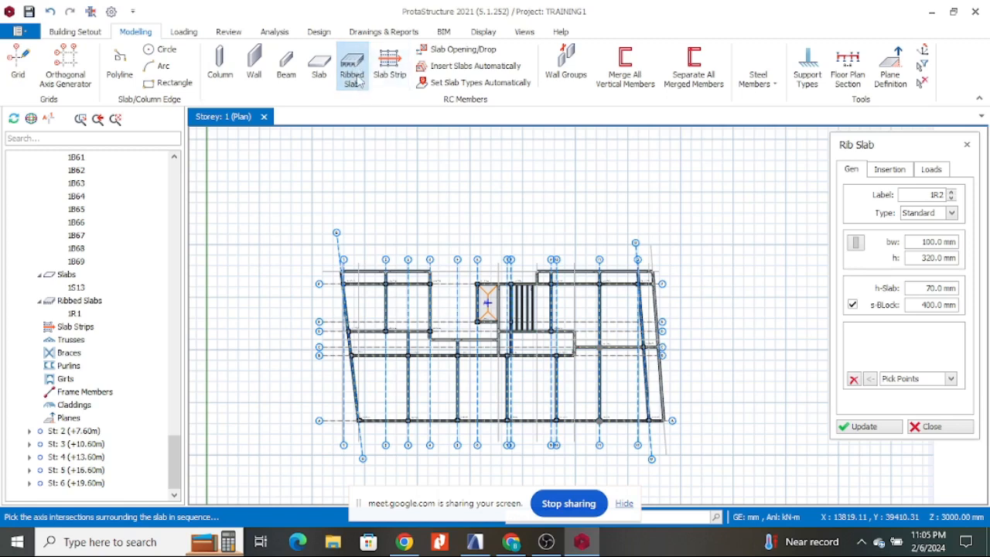
left_click(918, 242)
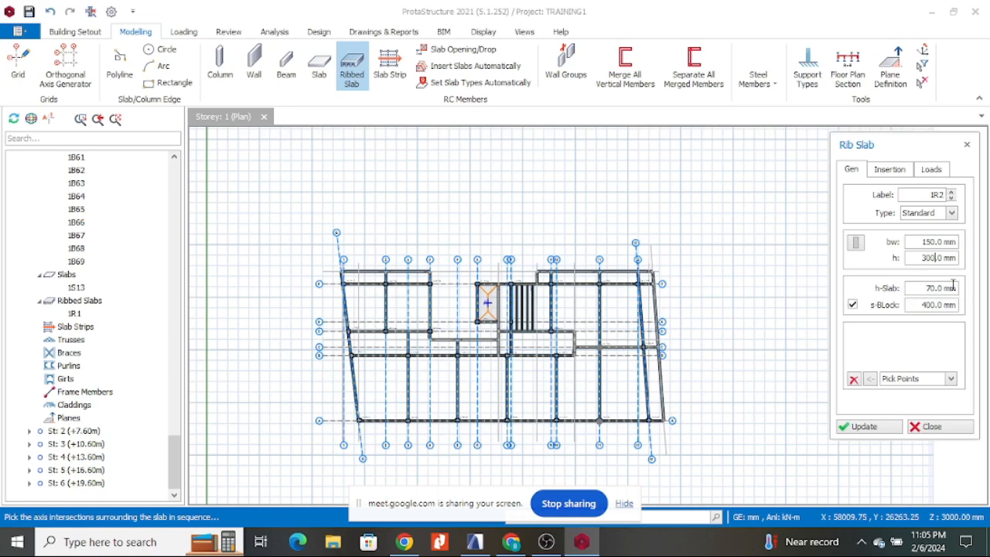
left_click(951, 379)
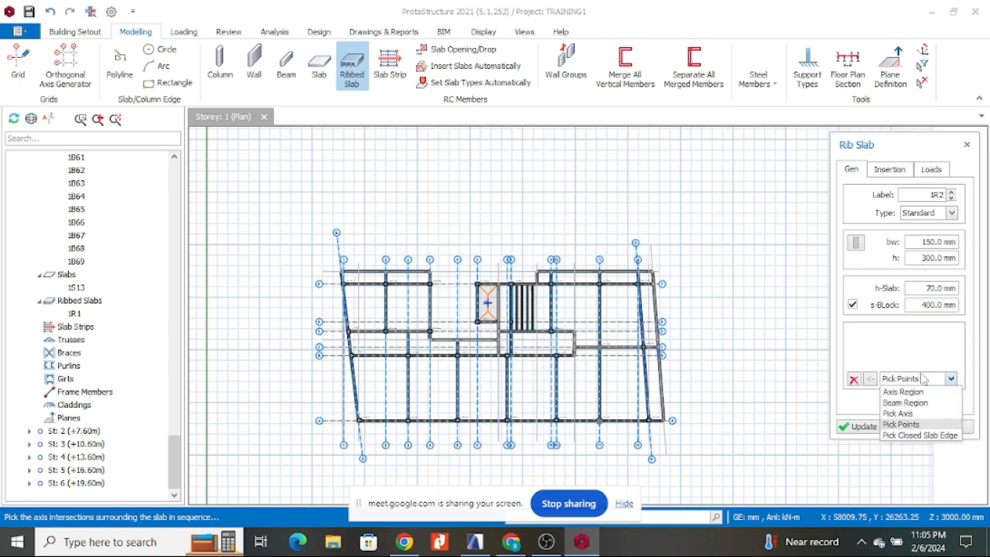
left_click(903, 403)
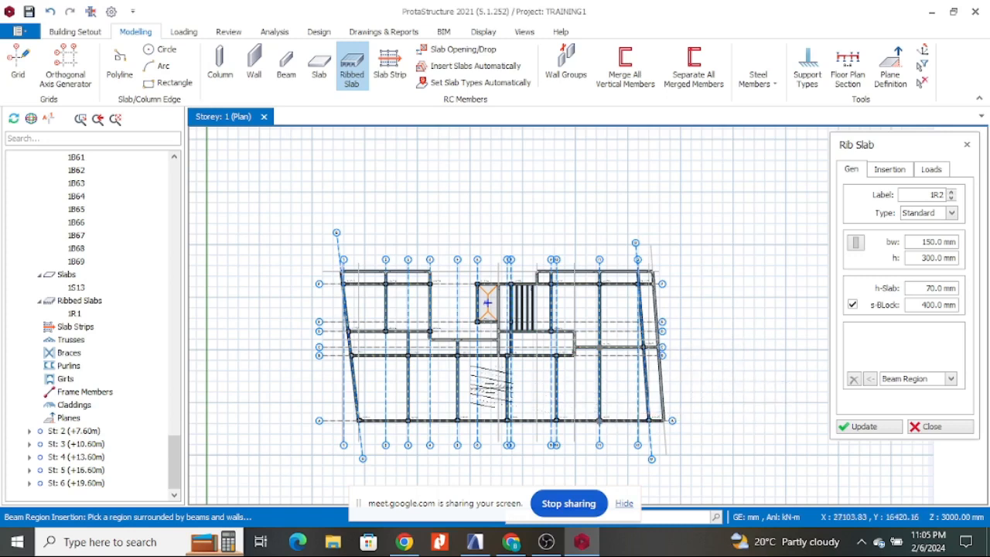
- Insert ribbed slabs by beam region in the row of six large bays from axis A up to axes B and C, between axes 1 and 12
left_click(389, 398)
scroll(389, 398, "up", 3)
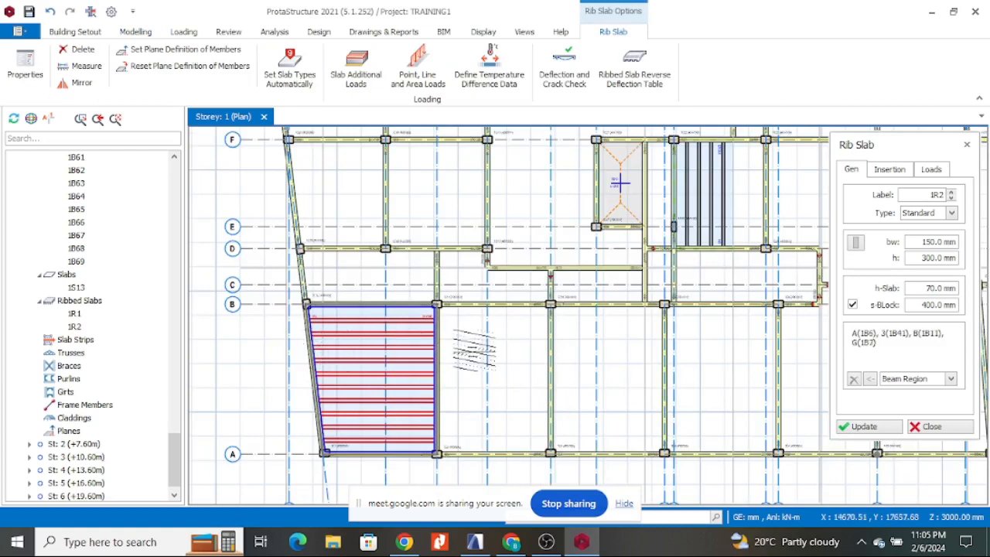
scroll(473, 352, "down", 3)
scroll(468, 340, "up", 2)
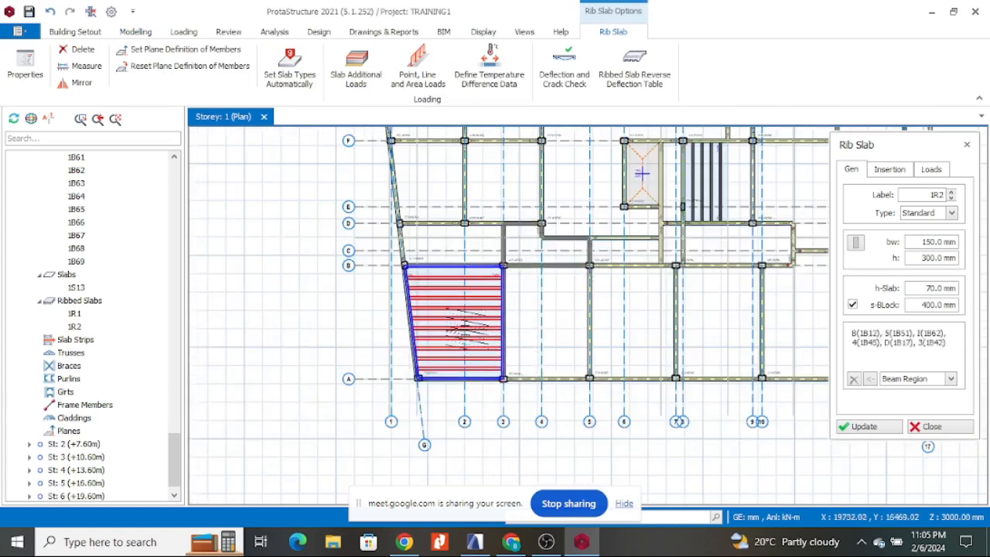
scroll(495, 309, "up", 2)
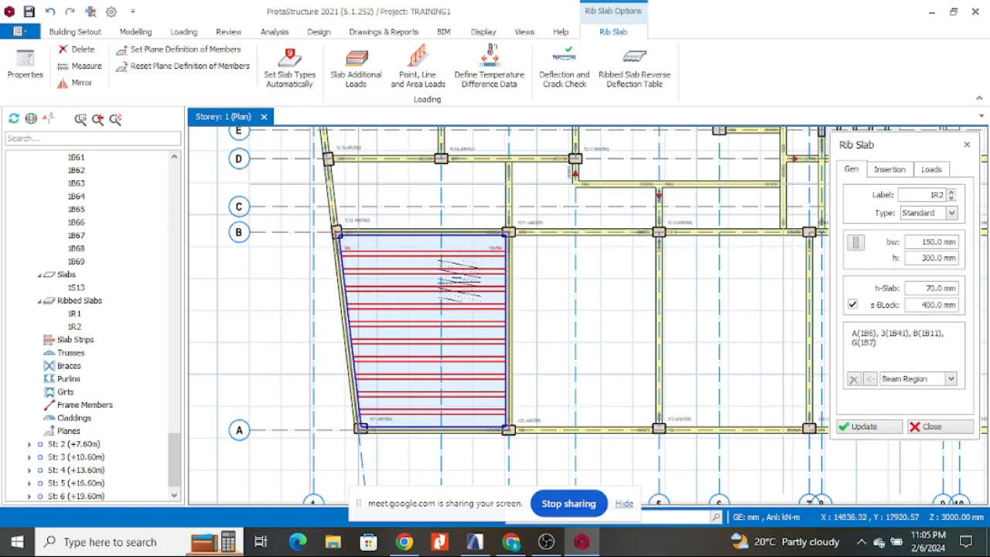
left_click(462, 292)
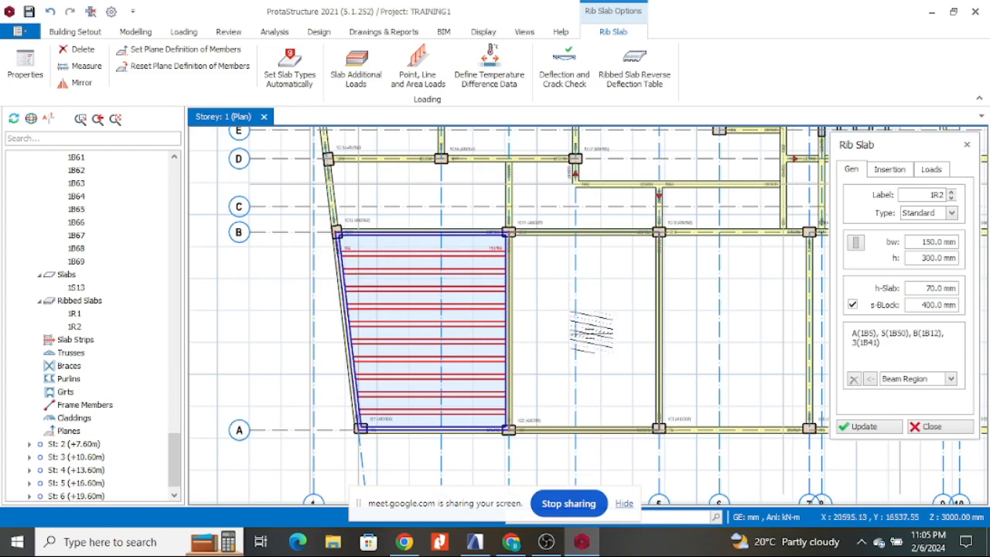
left_click(610, 329)
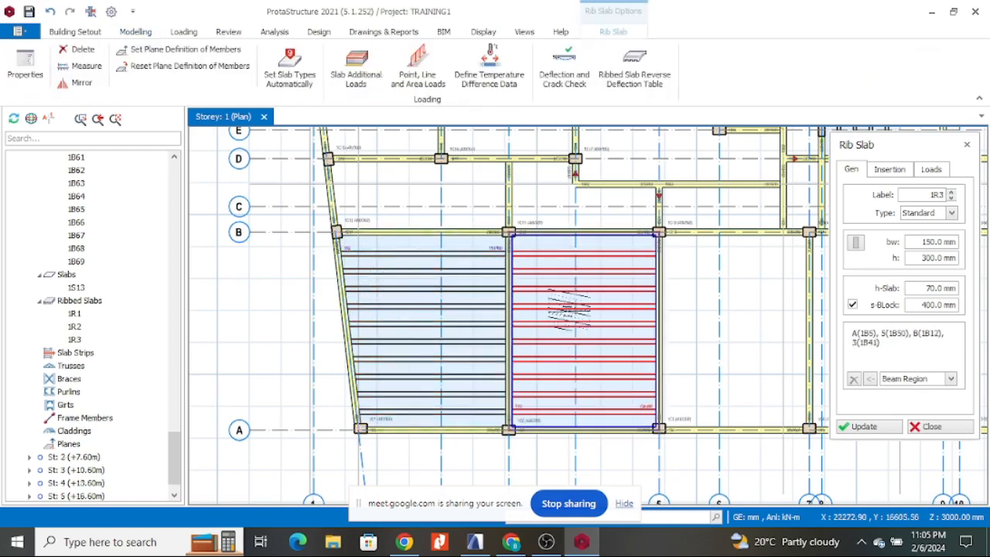
left_click(705, 341)
- Insert ribbed slabs in the bays from axis 9 to the slanted outer edge up to axis F, including the outer strip between axes A and C
scroll(433, 294, "down", 4)
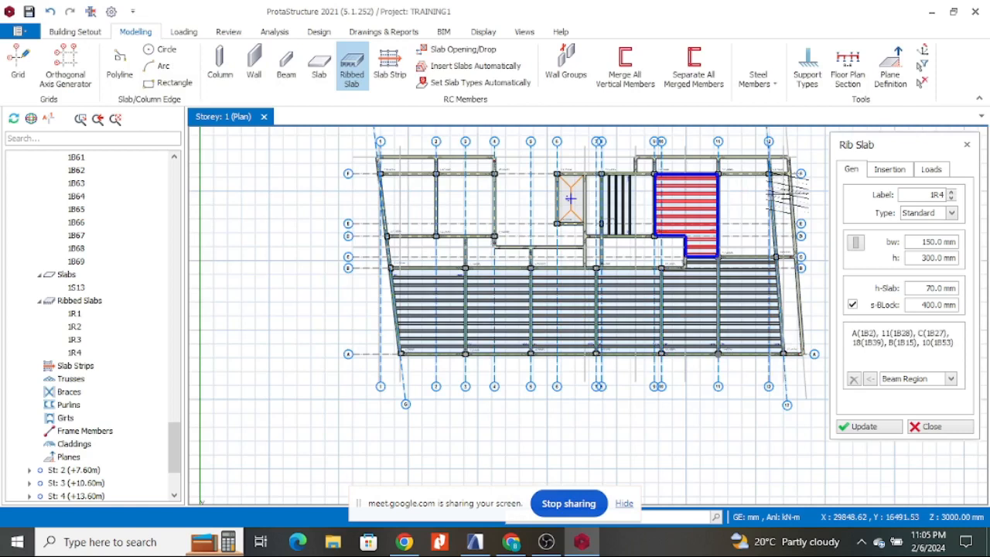
scroll(788, 194, "up", 2)
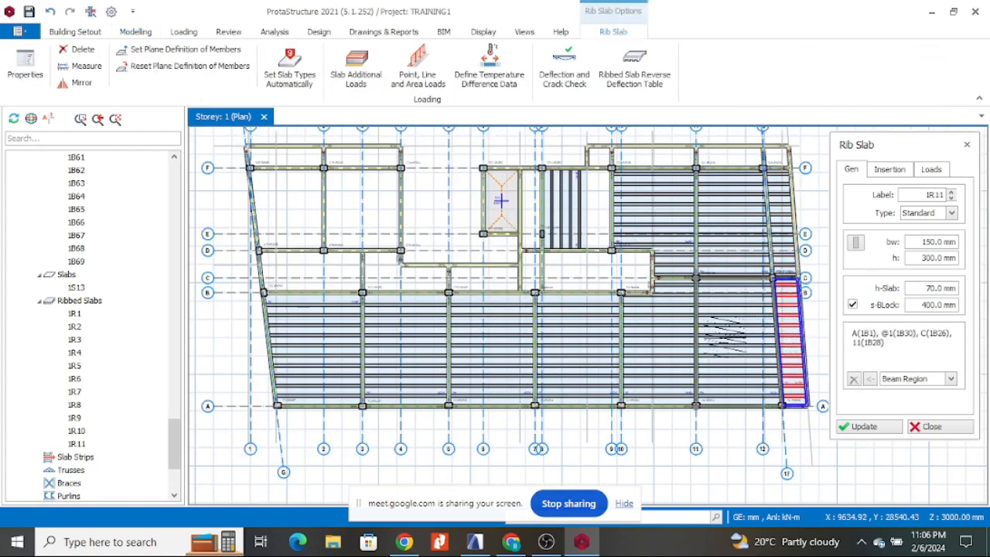
scroll(671, 183, "up", 2)
scroll(573, 221, "down", 3)
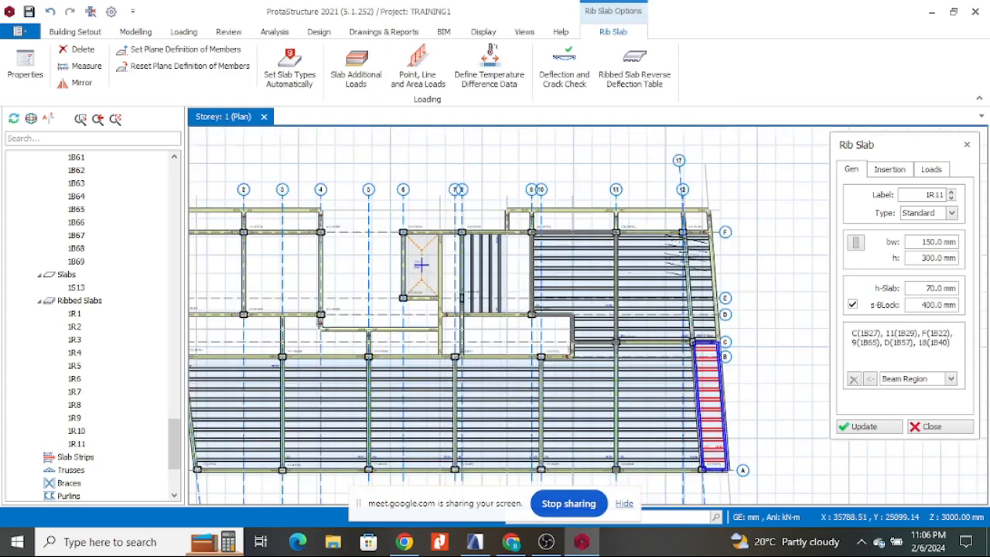
scroll(557, 201, "up", 1)
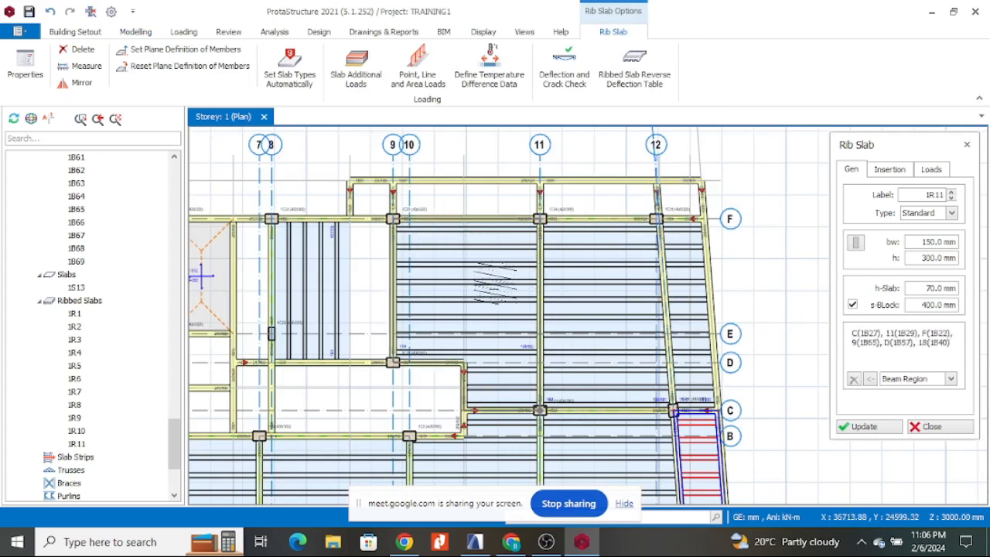
- Insert ribbed slabs in the four narrow bays beyond axis F, from axis 21 to the slanted outer edge
scroll(539, 219, "up", 3)
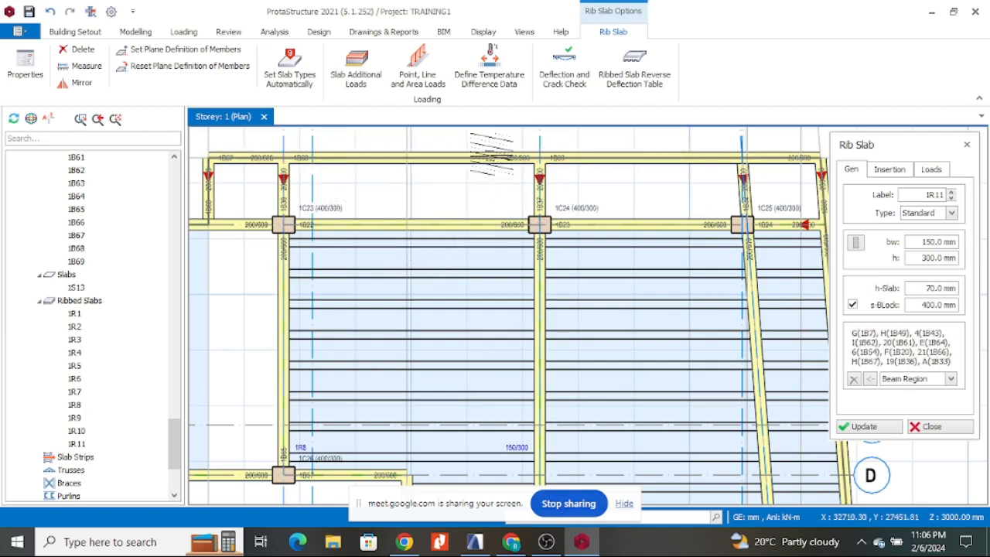
left_click(575, 220)
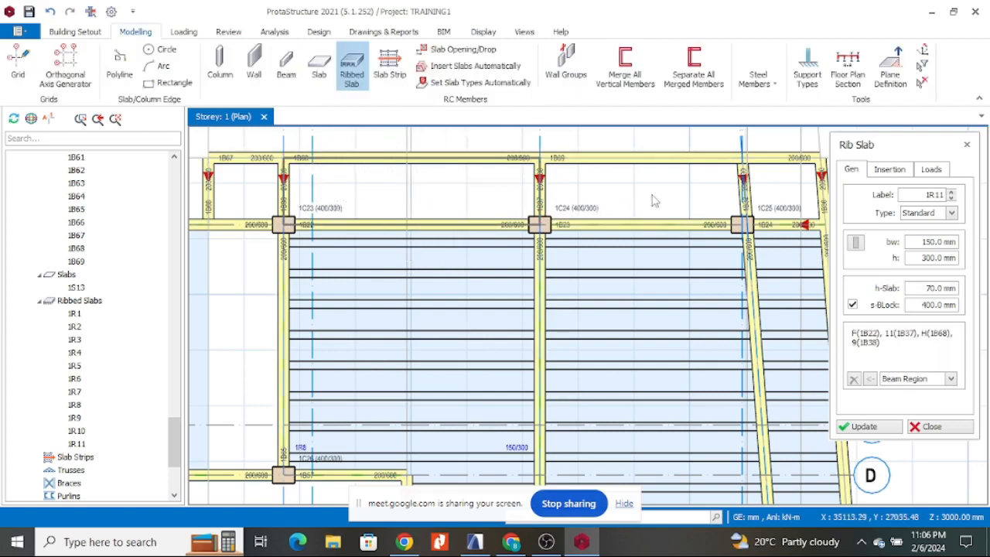
left_click(794, 193)
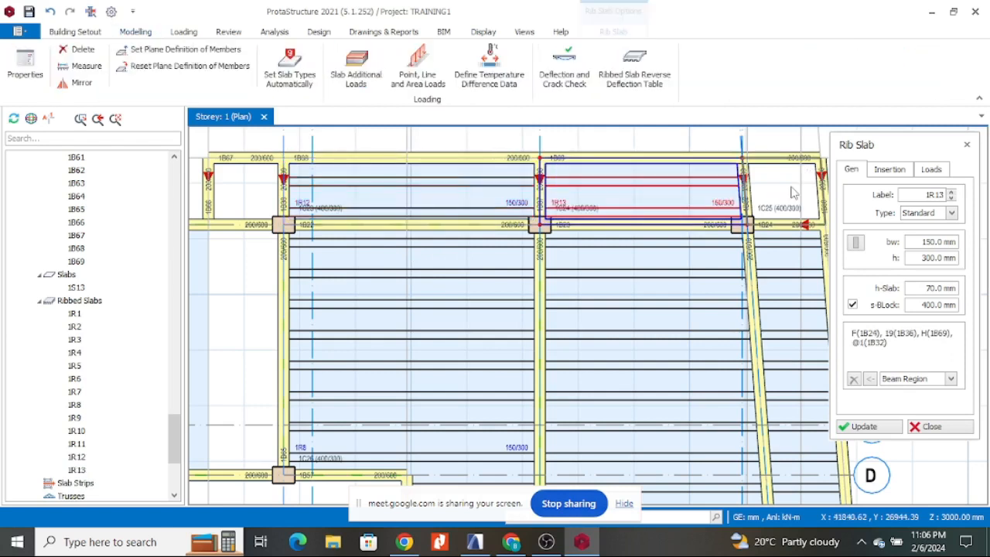
left_click(793, 193)
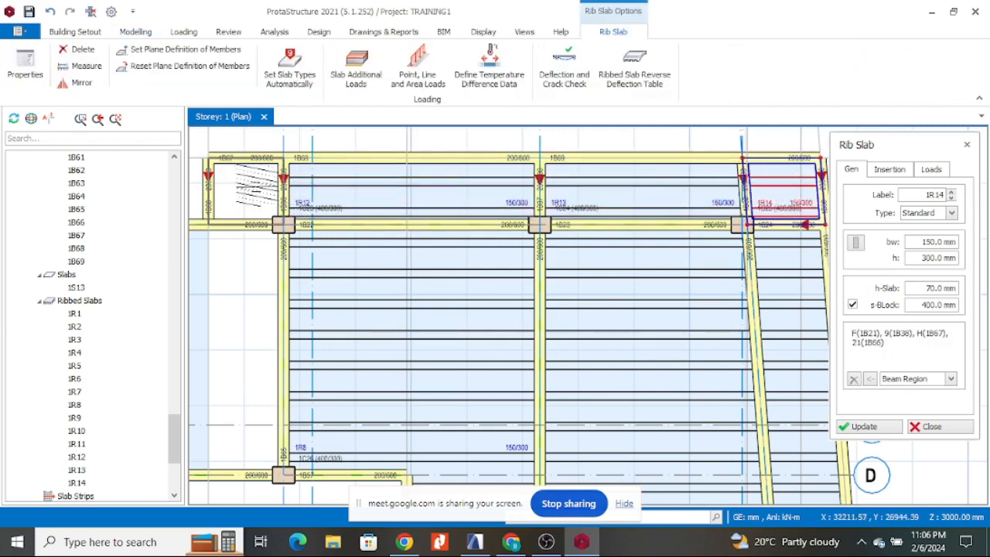
scroll(627, 196, "down", 3)
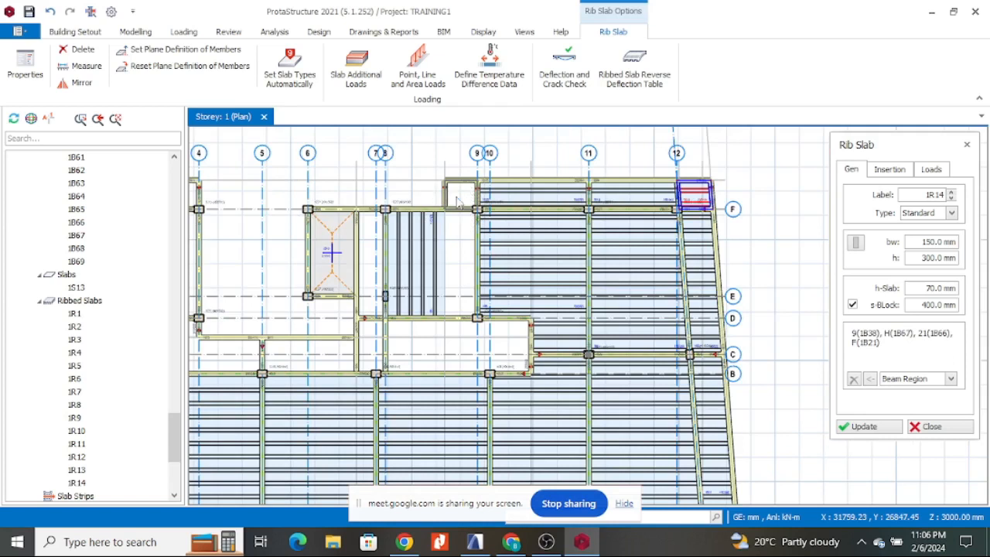
left_click(461, 195)
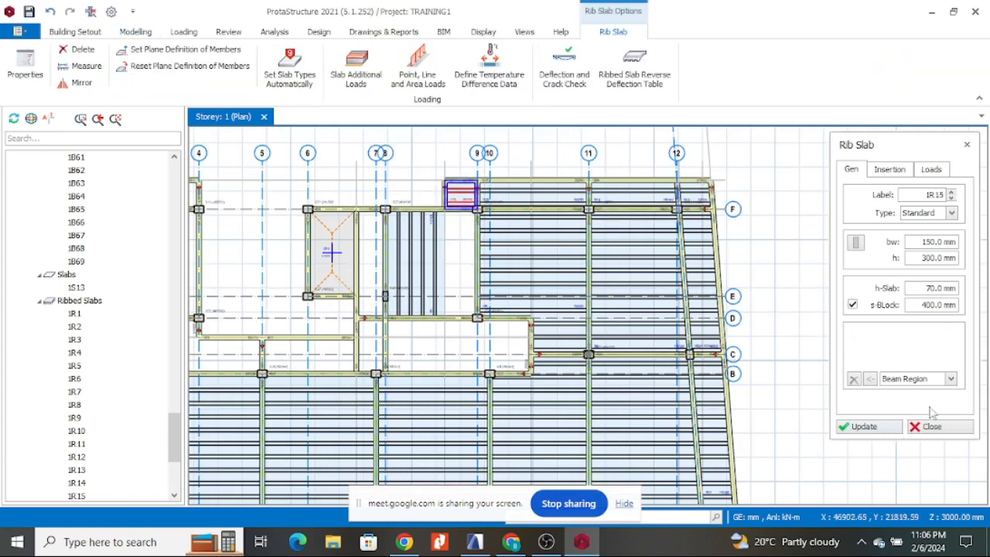
- Insert a 150/300 ribbed slab by Pick Points in the uncovered strip between axes 21 and 9, from axis D to F
left_click(950, 379)
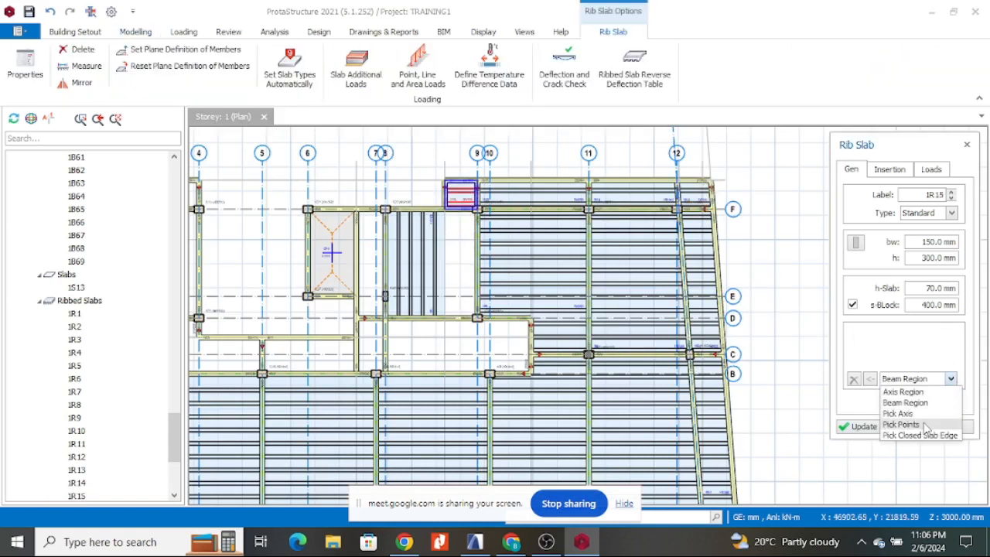
left_click(901, 424)
scroll(416, 309, "up", 5)
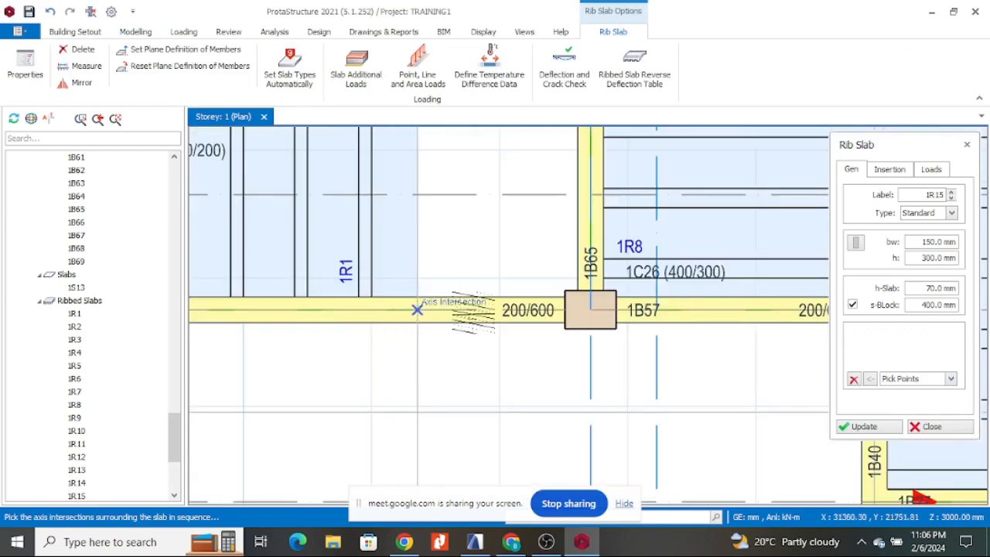
left_click(591, 309)
scroll(550, 361, "down", 5)
scroll(562, 244, "up", 4)
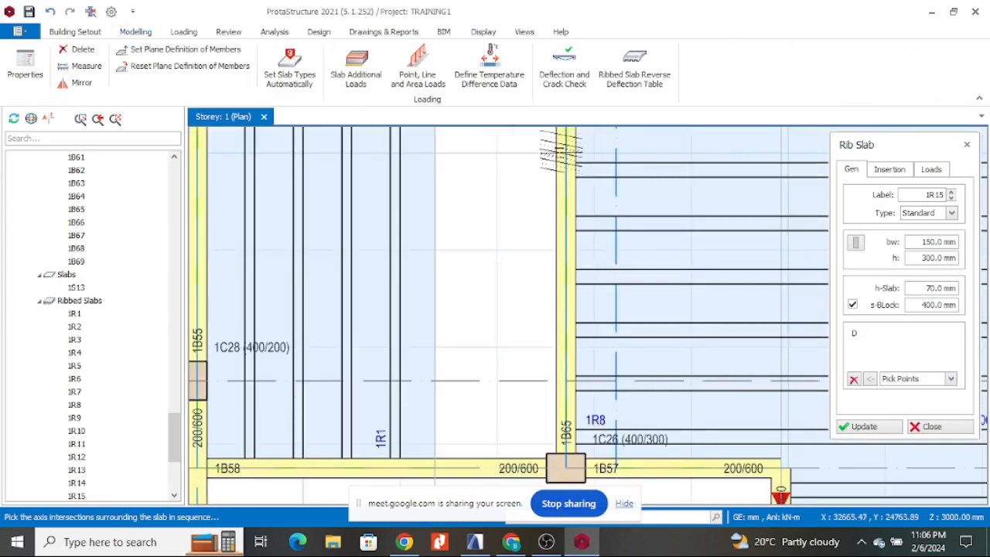
scroll(553, 164, "down", 2)
left_click(544, 177)
left_click(444, 177)
scroll(557, 225, "down", 3)
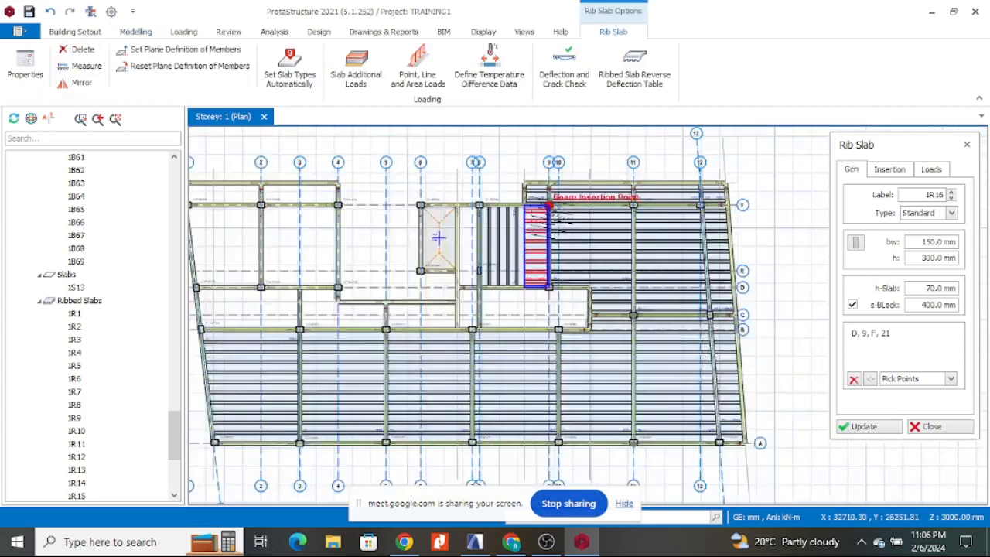
- Insert ribbed slabs by Beam Region in the bays between axes B and D and in the wing between axes 1 and 4 through the strip beyond F
scroll(662, 303, "up", 2)
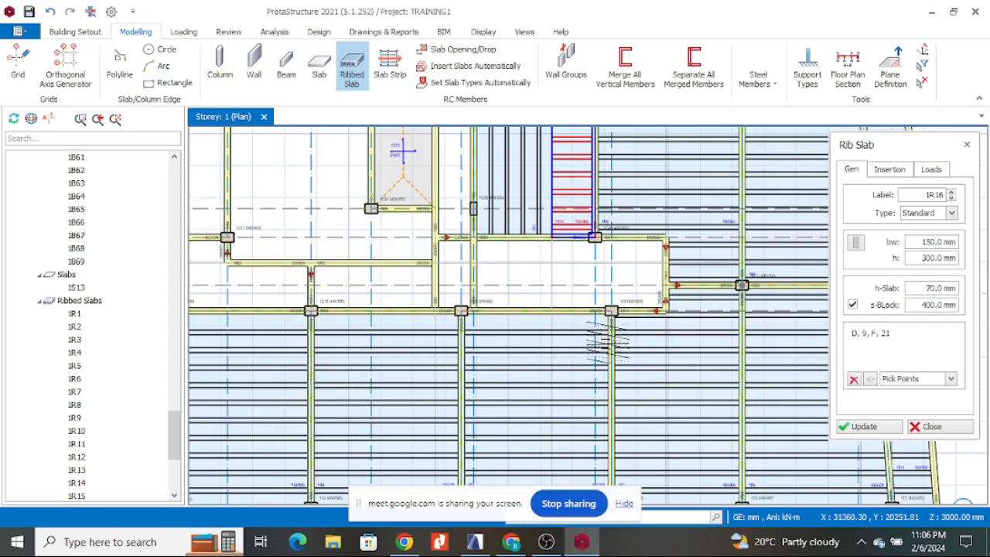
left_click(596, 345)
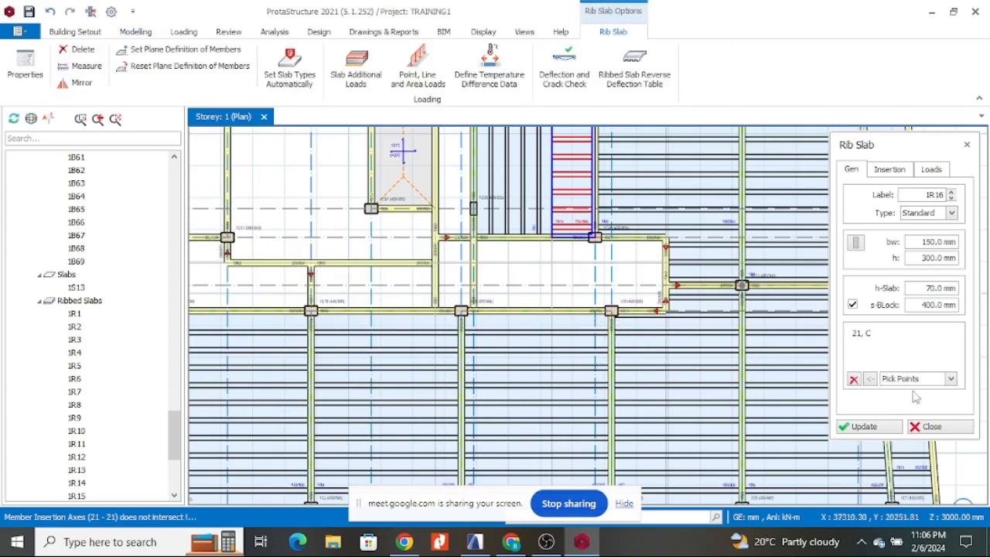
left_click(952, 379)
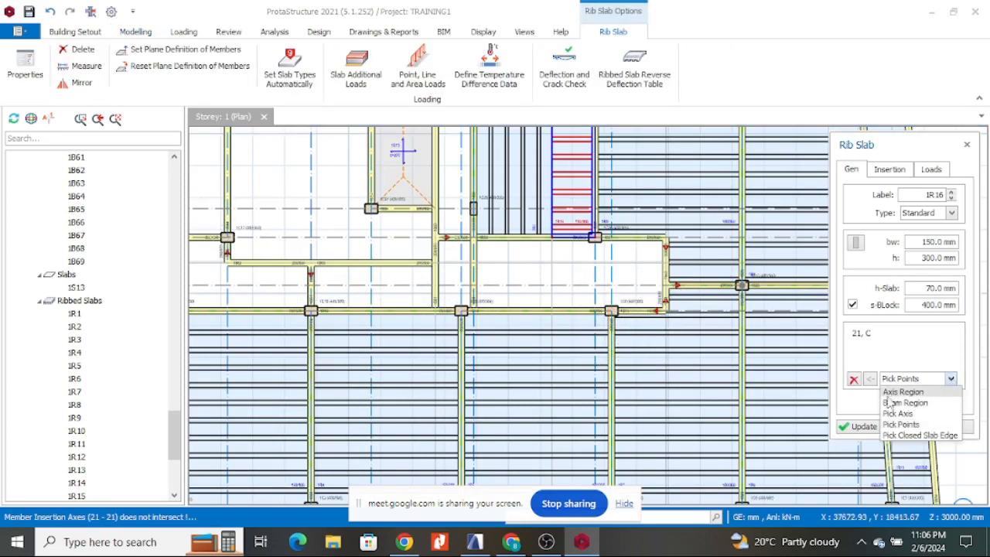
left_click(904, 403)
left_click(552, 286)
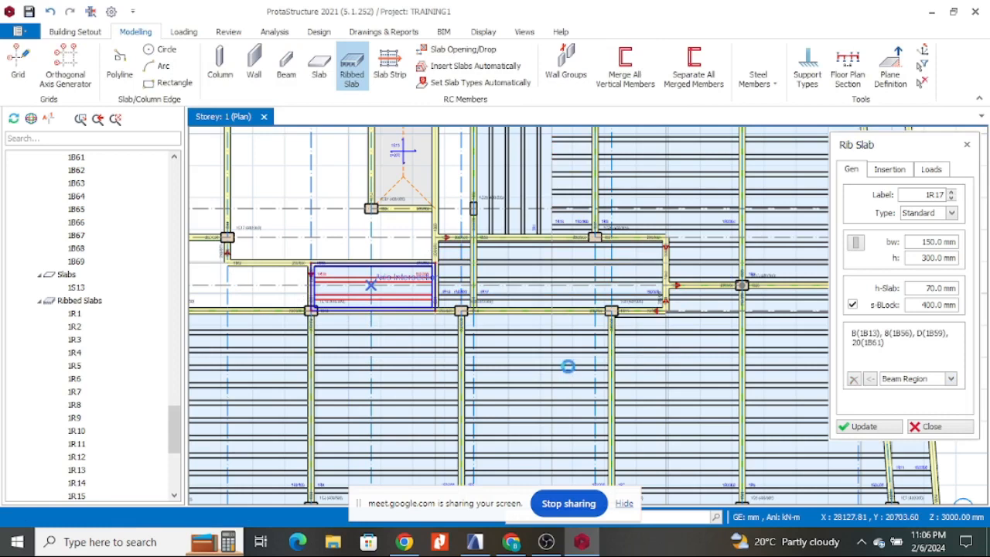
scroll(567, 367, "down", 3)
scroll(424, 332, "up", 2)
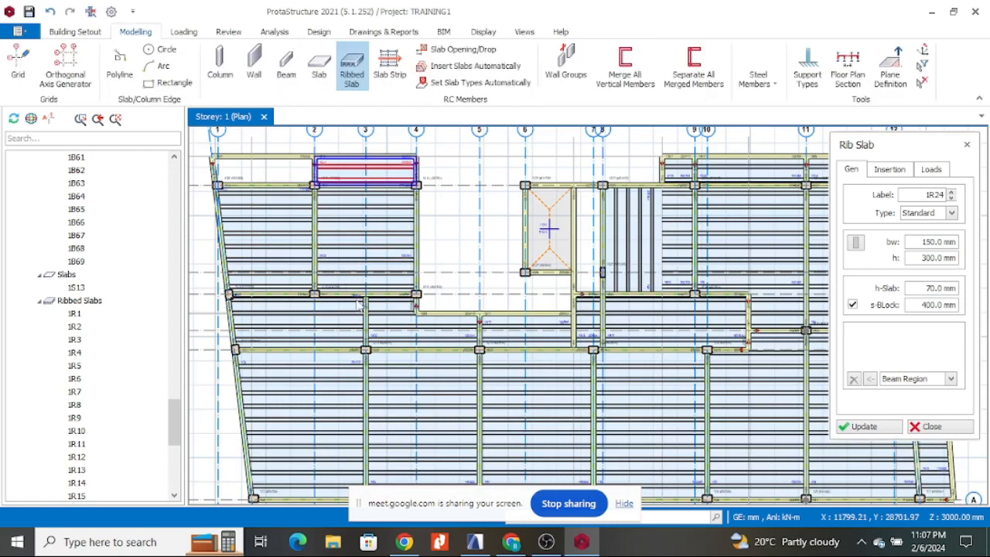
scroll(333, 328, "down", 2)
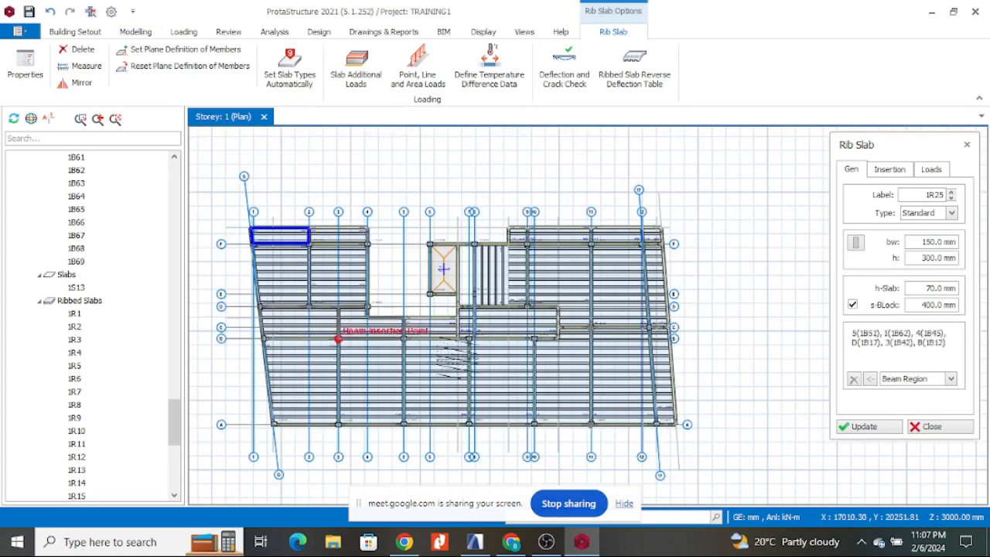
- Insert an ordinary 200 mm slab by Beam Region in the narrow bay between slab 1S13 and axis 8, from axis D to F
scroll(484, 337, "up", 2)
scroll(437, 334, "up", 2)
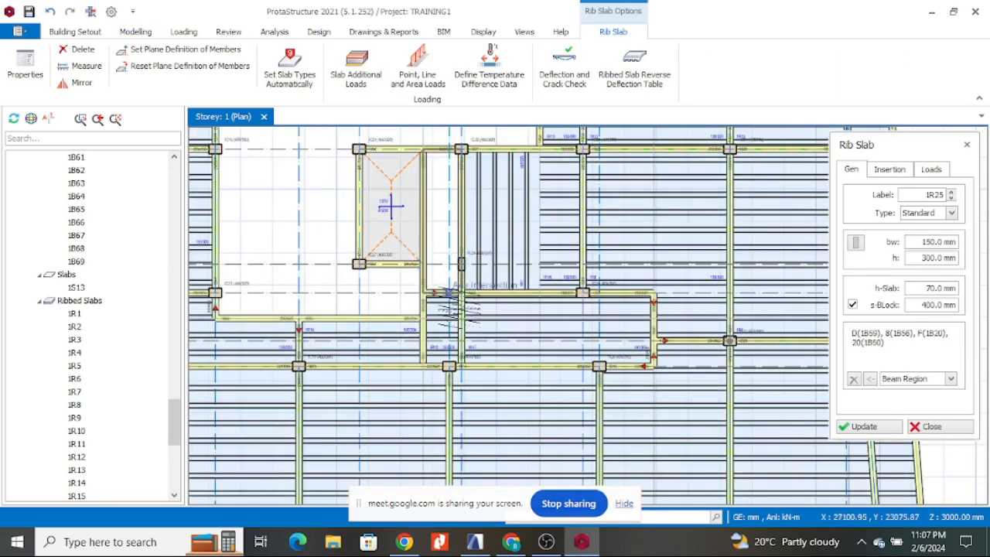
scroll(547, 340, "down", 2)
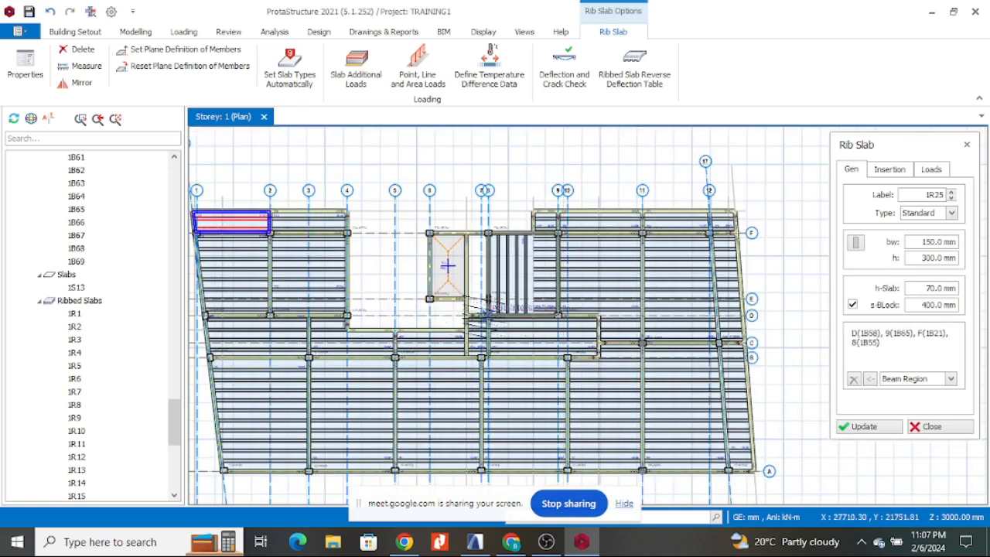
key("Escape")
scroll(479, 302, "up", 3)
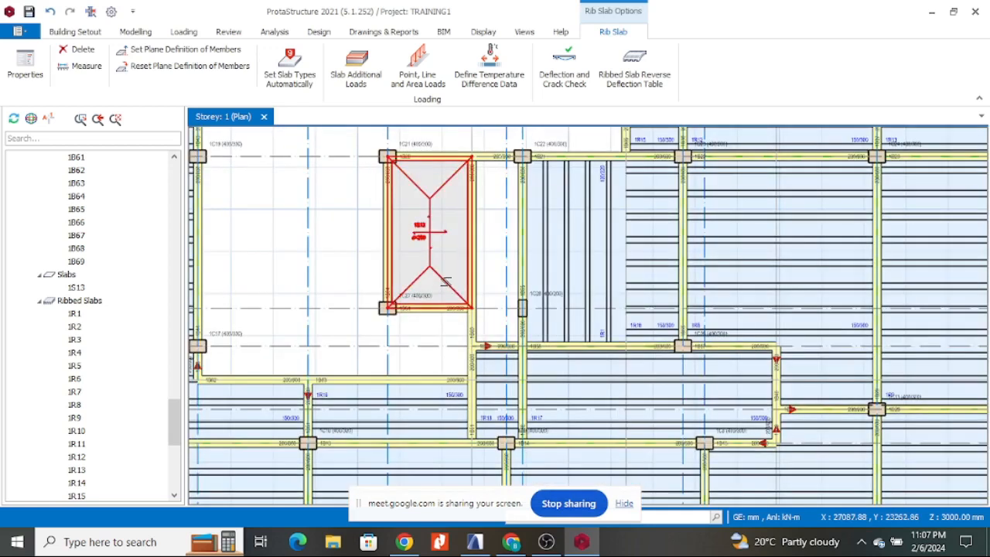
left_click(499, 286)
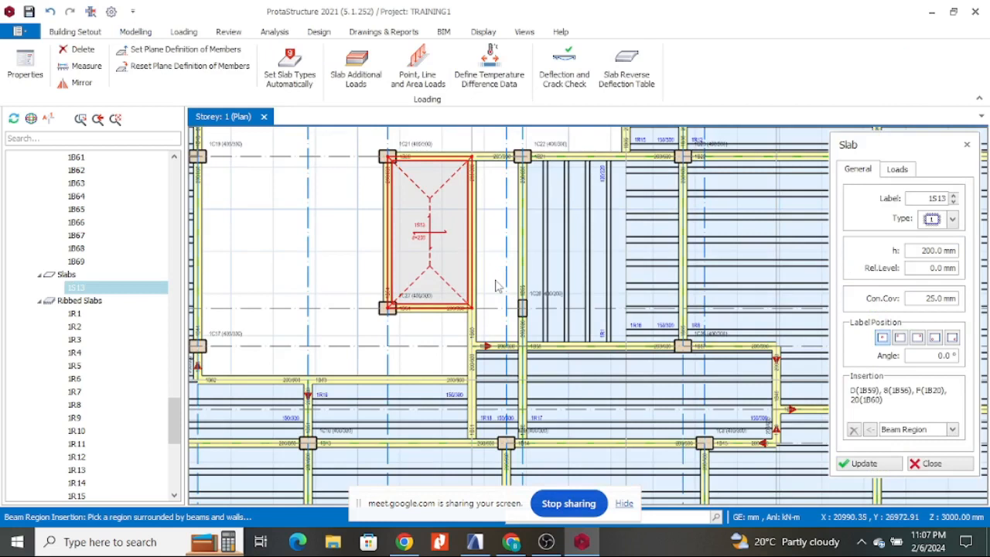
left_click(491, 283)
scroll(438, 293, "down", 3)
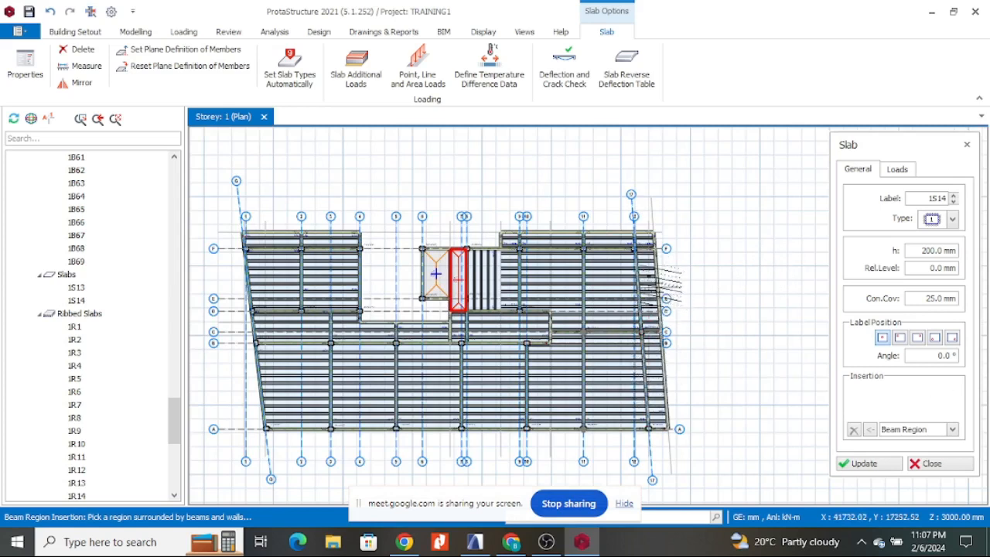
- Examine the ribbed slabs and beams between axes A and C near the slanted outer edge by axis 12
scroll(673, 425, "up", 6)
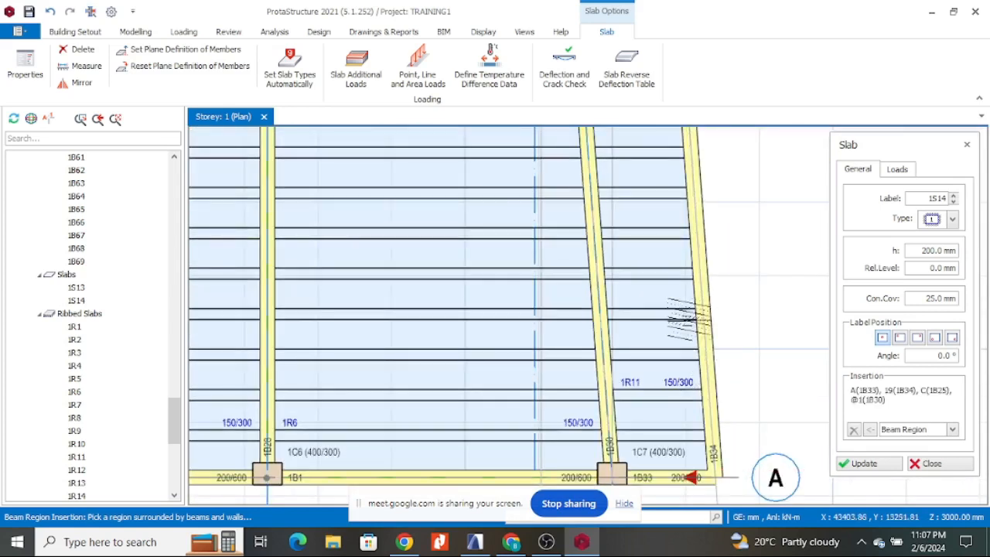
scroll(645, 348, "down", 4)
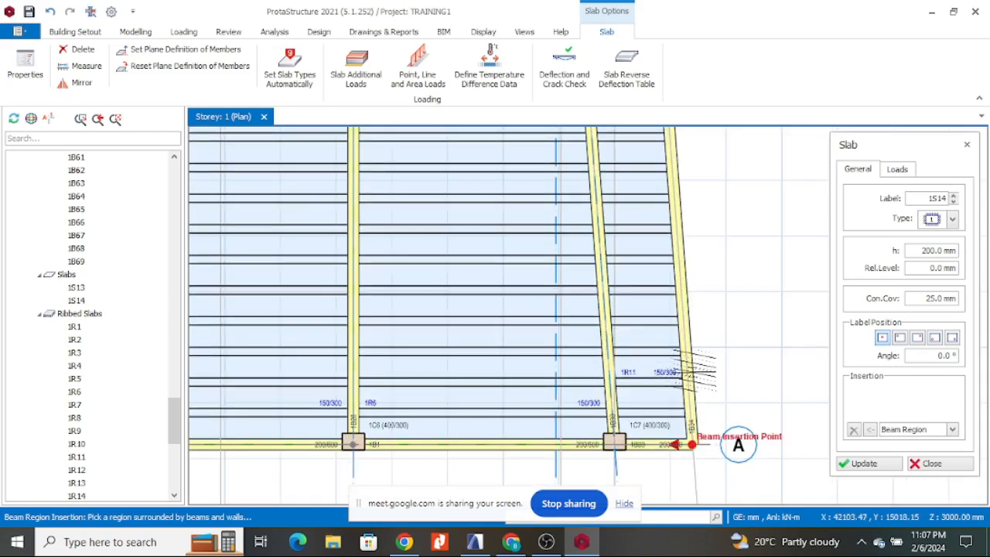
scroll(696, 360, "up", 1)
scroll(700, 364, "down", 3)
scroll(649, 336, "up", 1)
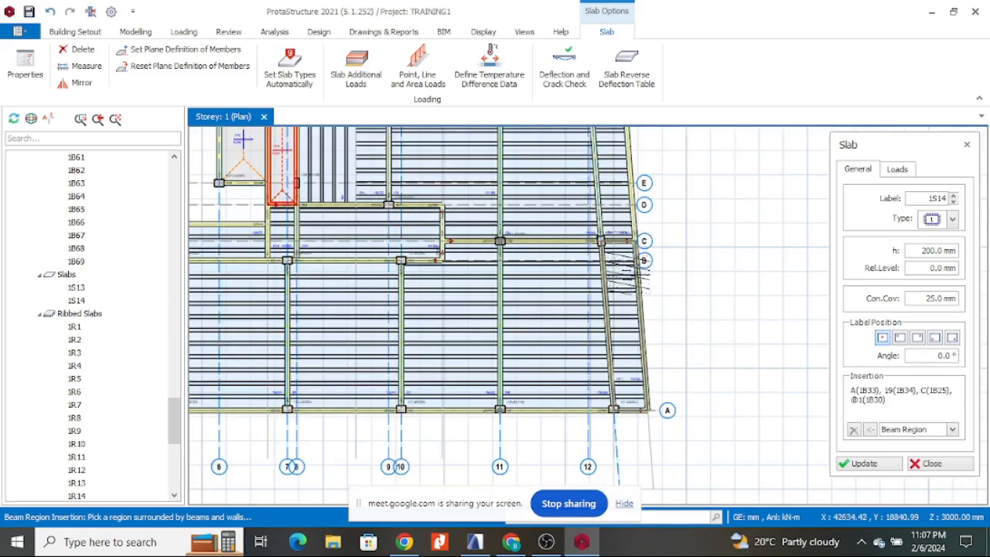
scroll(646, 337, "up", 2)
left_click(639, 340)
scroll(635, 342, "down", 1)
scroll(634, 344, "up", 1)
left_click(580, 387)
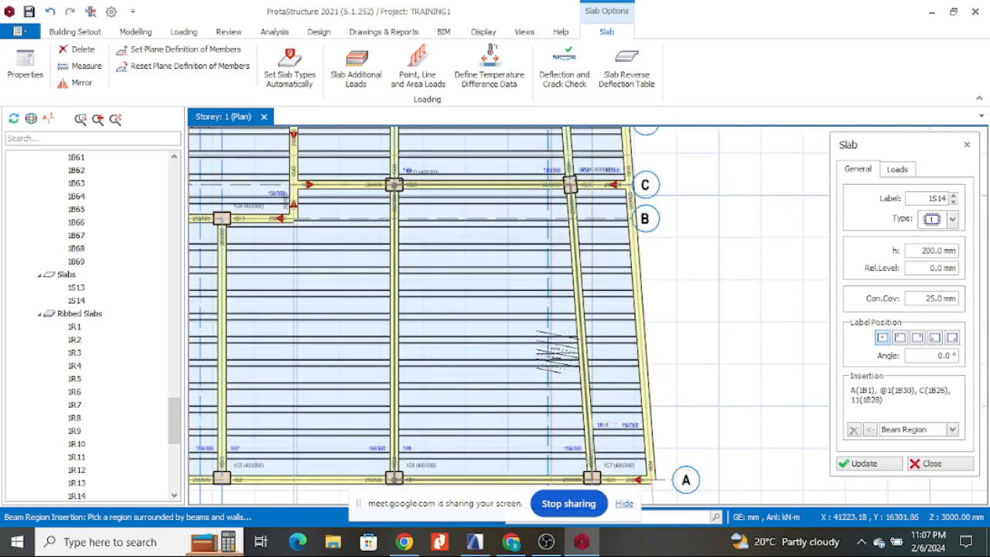
scroll(622, 306, "up", 2)
scroll(575, 332, "down", 1)
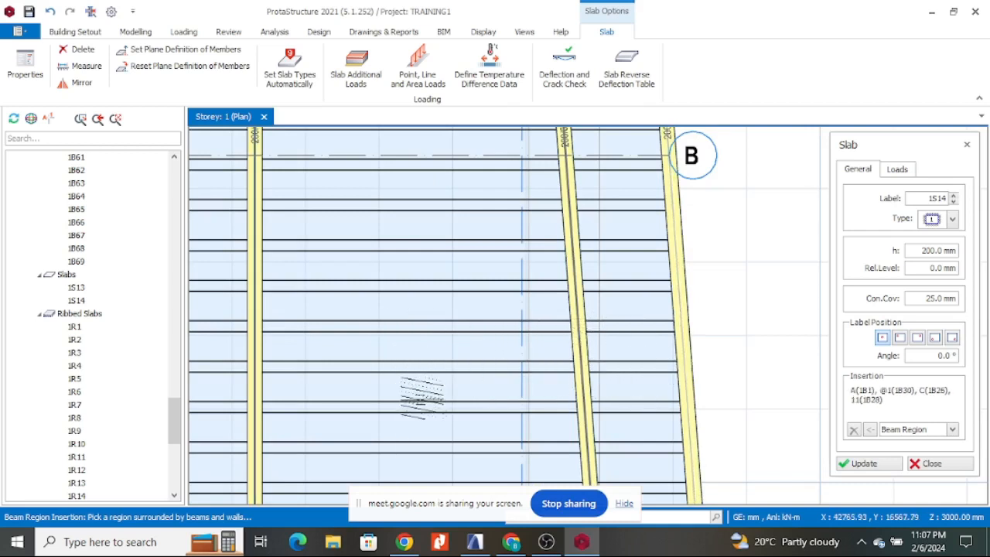
- Check the slab coverage along axis F, in the corridor bays and across the rest of the storey 1 plan
scroll(531, 413, "down", 3)
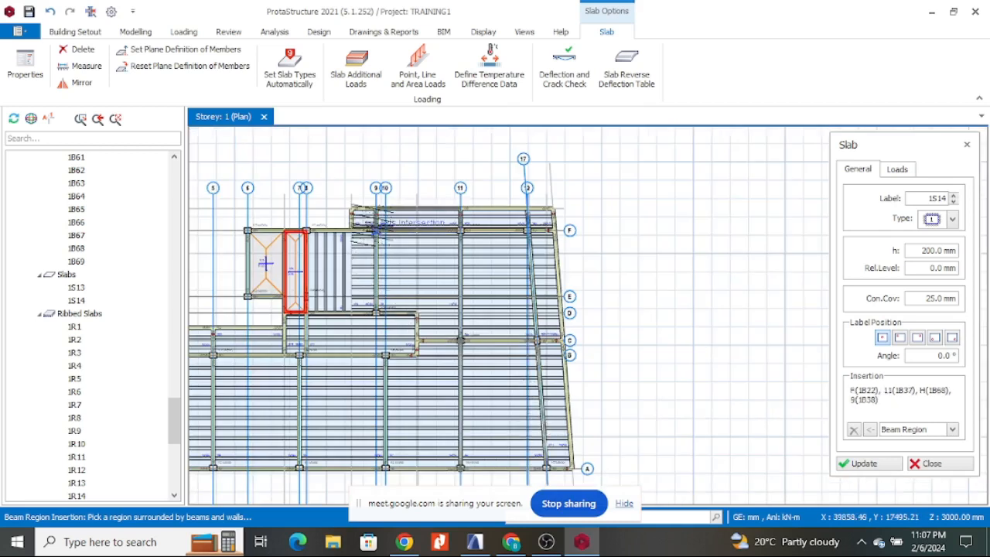
scroll(375, 226, "up", 5)
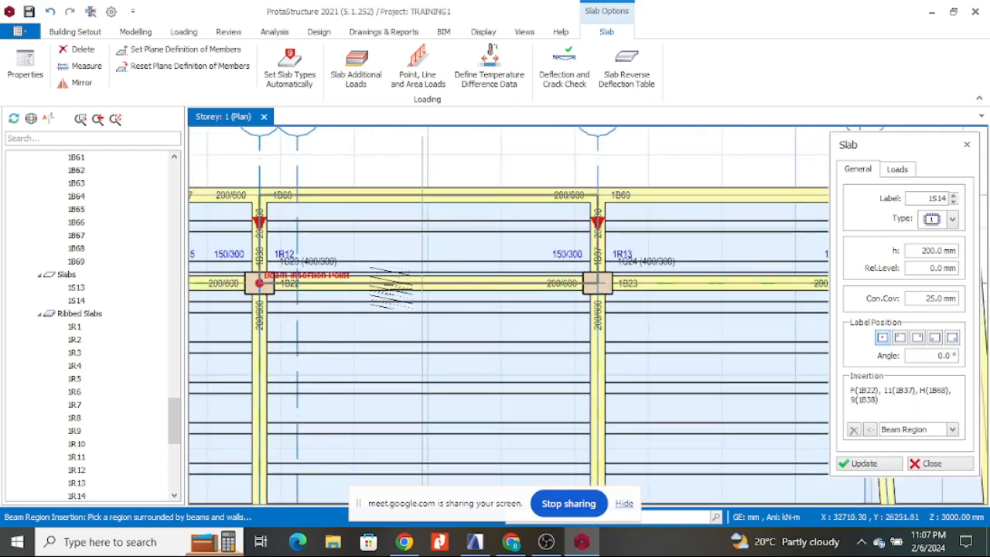
scroll(390, 287, "down", 2)
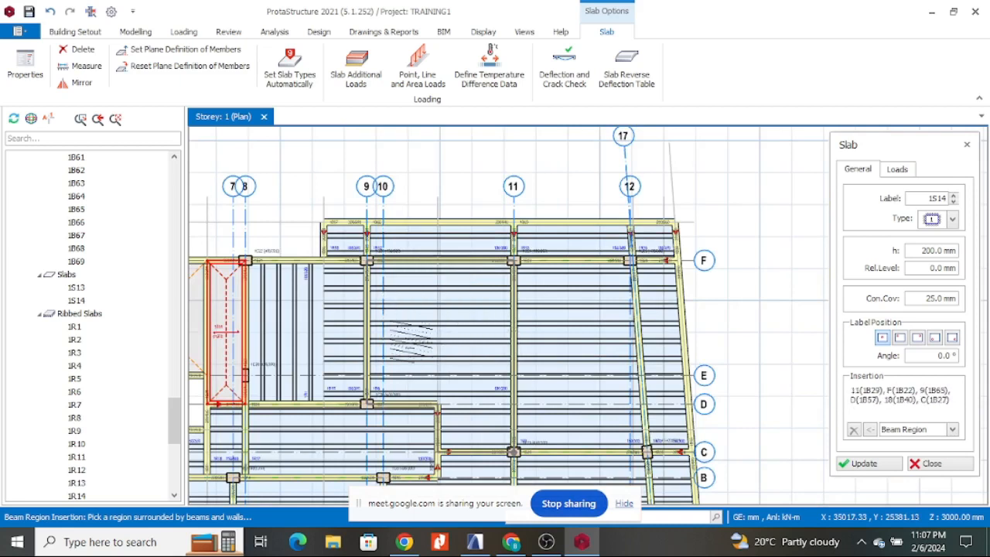
scroll(591, 246, "down", 2)
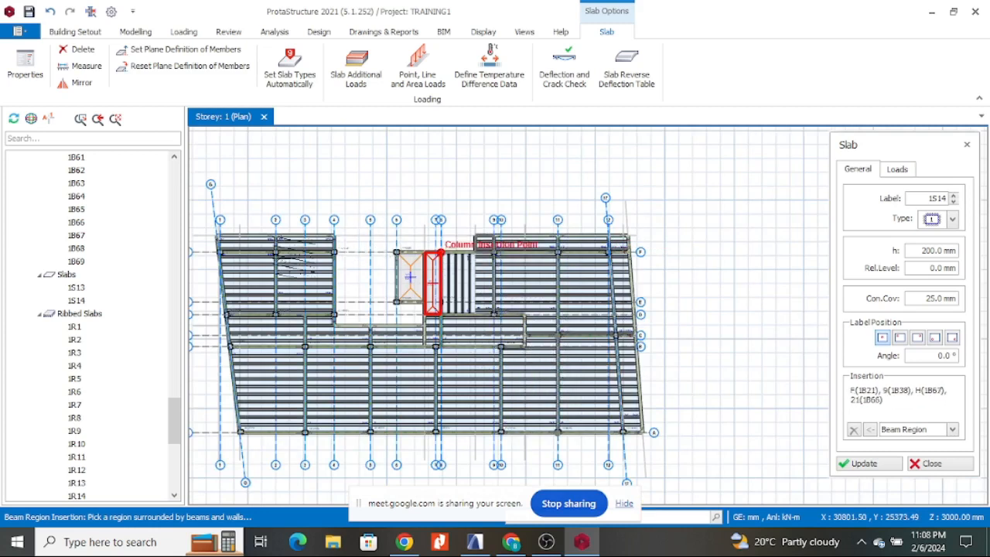
scroll(258, 241, "up", 3)
scroll(442, 208, "down", 3)
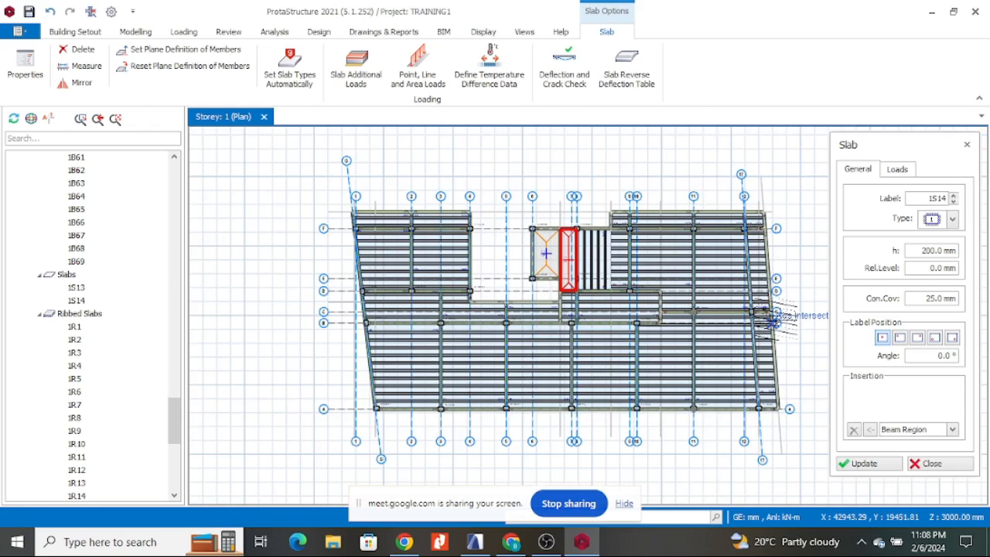
scroll(773, 318, "up", 3)
scroll(773, 336, "up", 2)
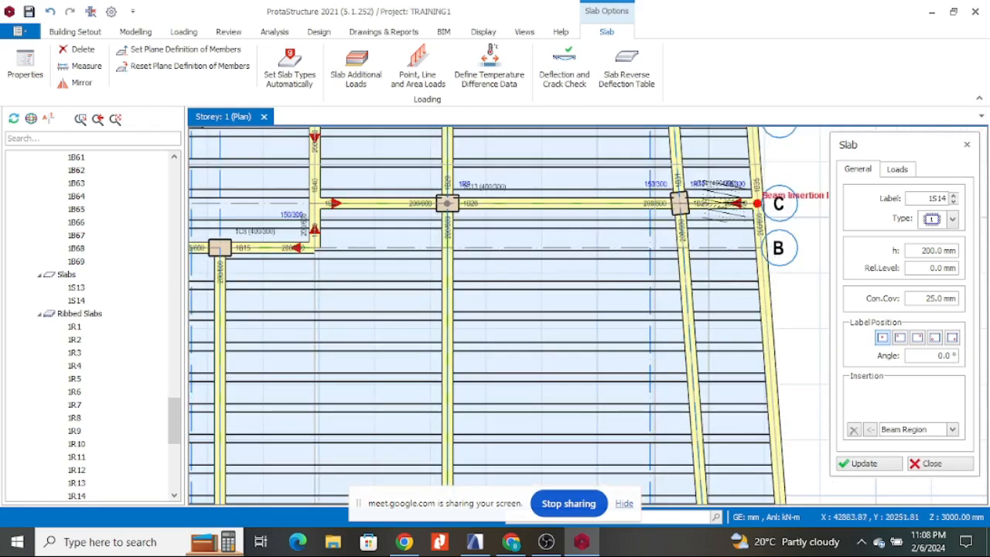
left_click(757, 203)
scroll(757, 203, "down", 2)
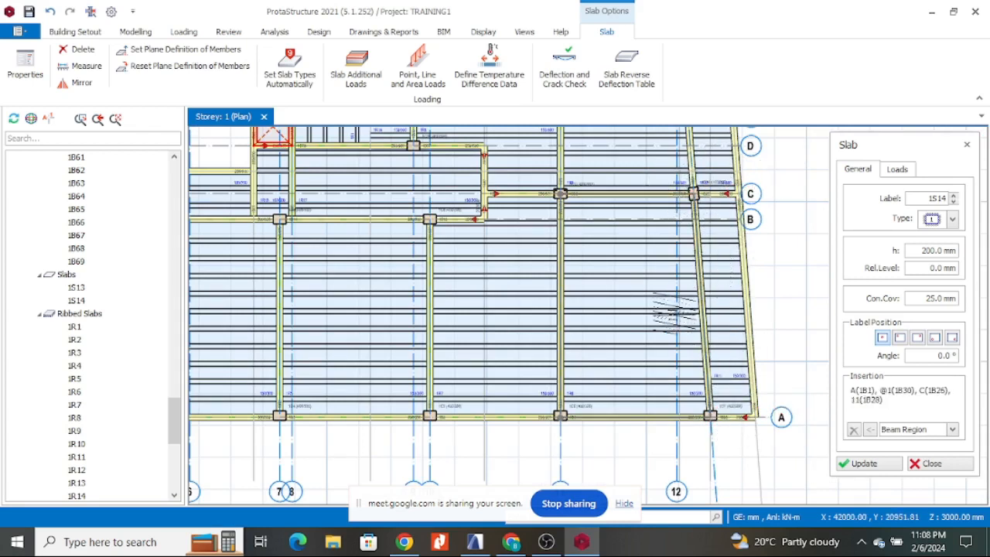
scroll(338, 164, "down", 2)
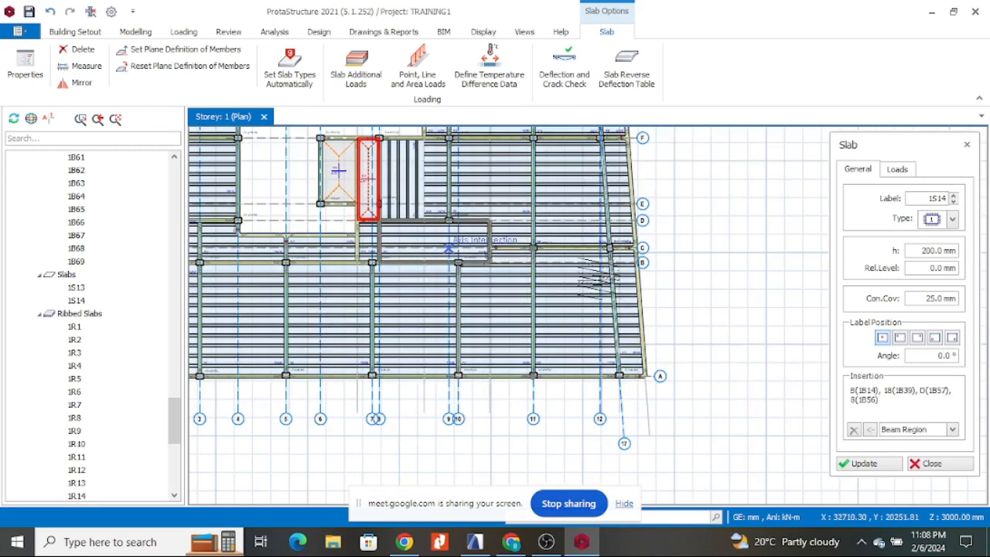
scroll(338, 166, "down", 2)
scroll(482, 223, "up", 2)
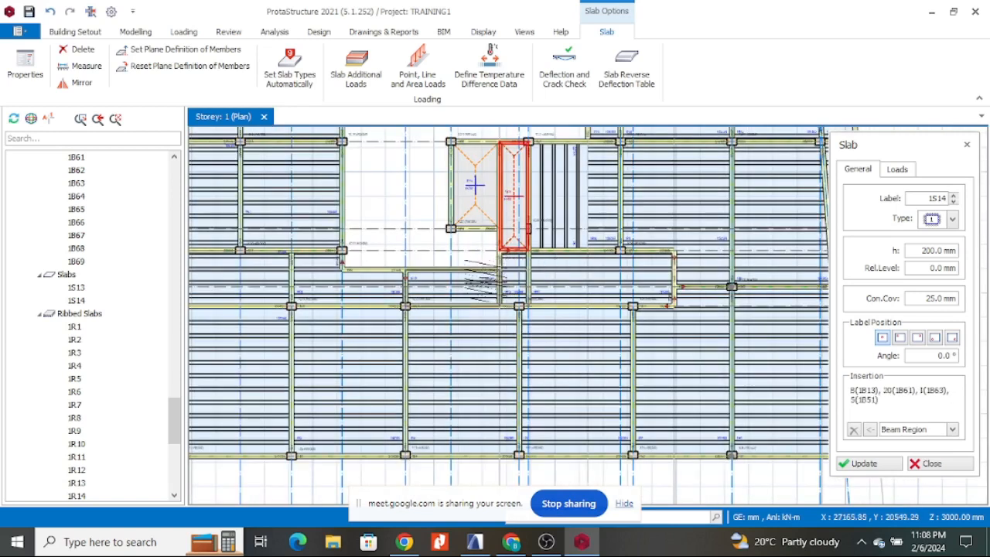
scroll(477, 184, "down", 3)
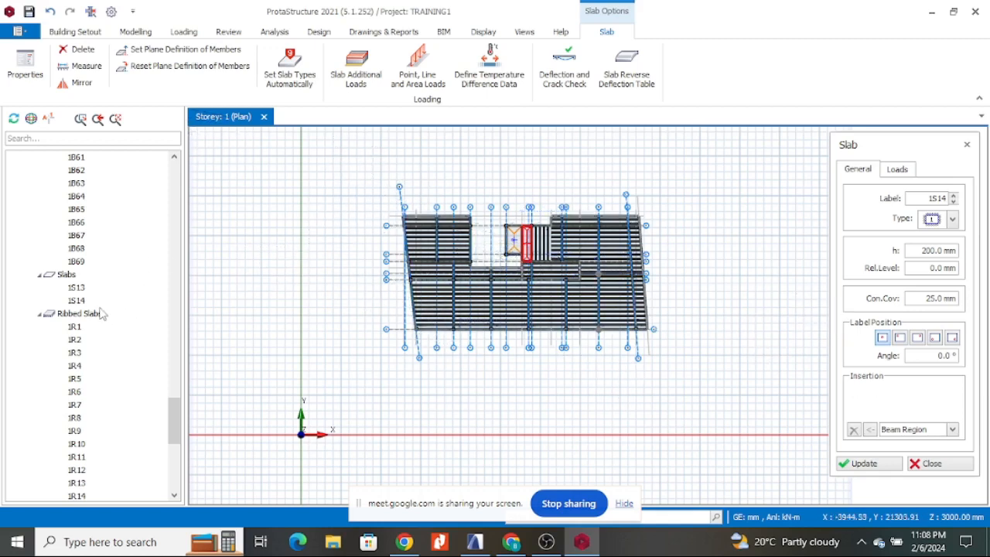
- Set the slab types automatically for all slabs in the model, using a 70% minimum edge coverage length ratio for continuity
scroll(100, 314, "up", 5)
scroll(51, 327, "down", 6)
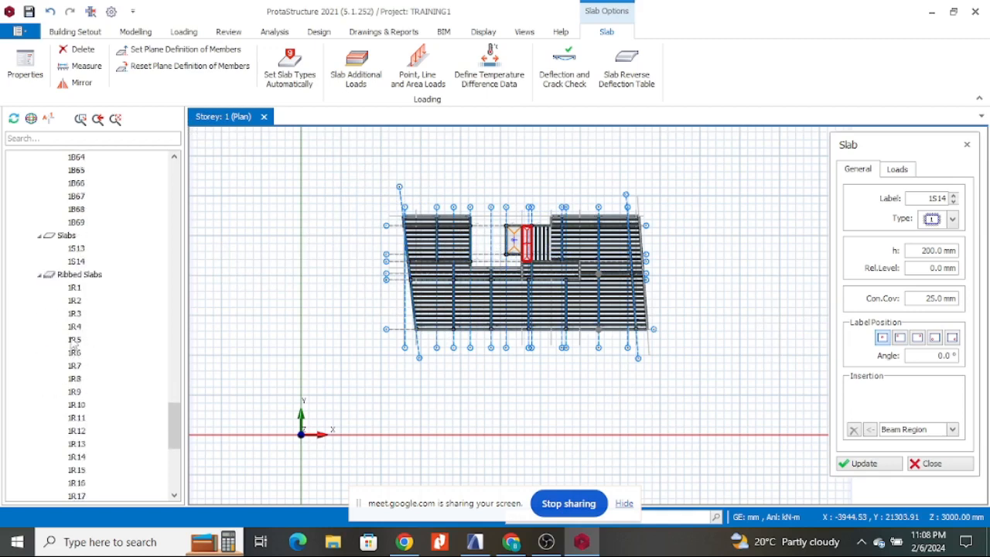
right_click(79, 238)
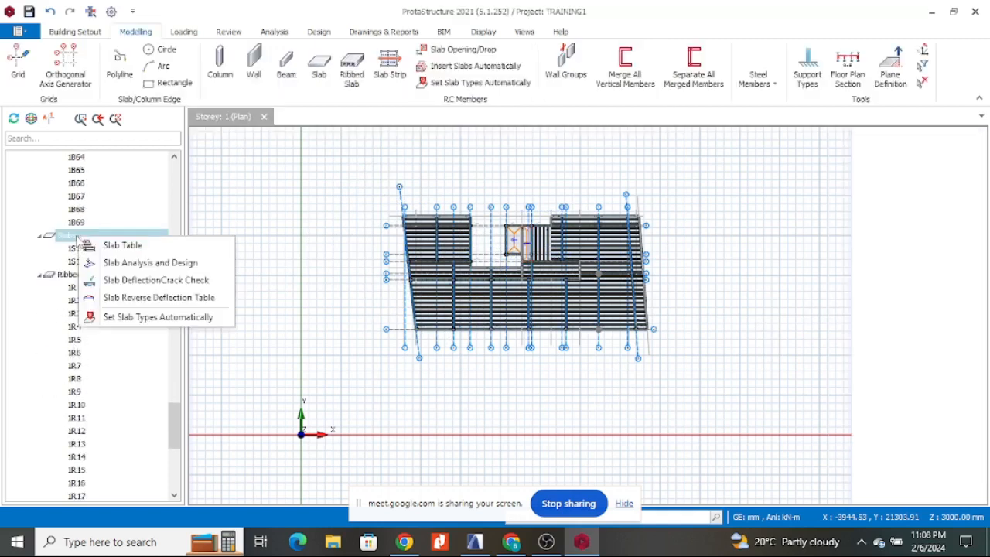
left_click_drag(178, 437, 91, 214)
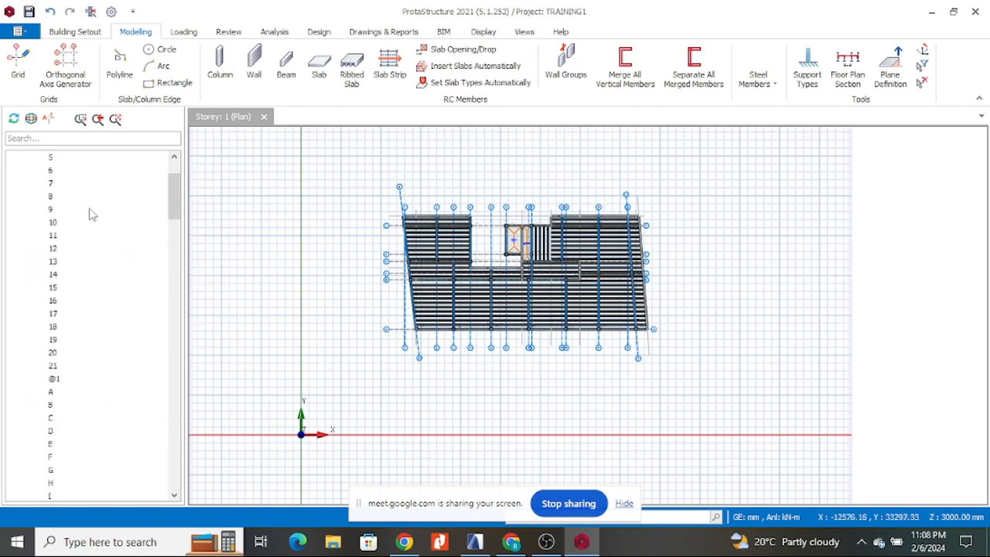
scroll(91, 232, "down", 6)
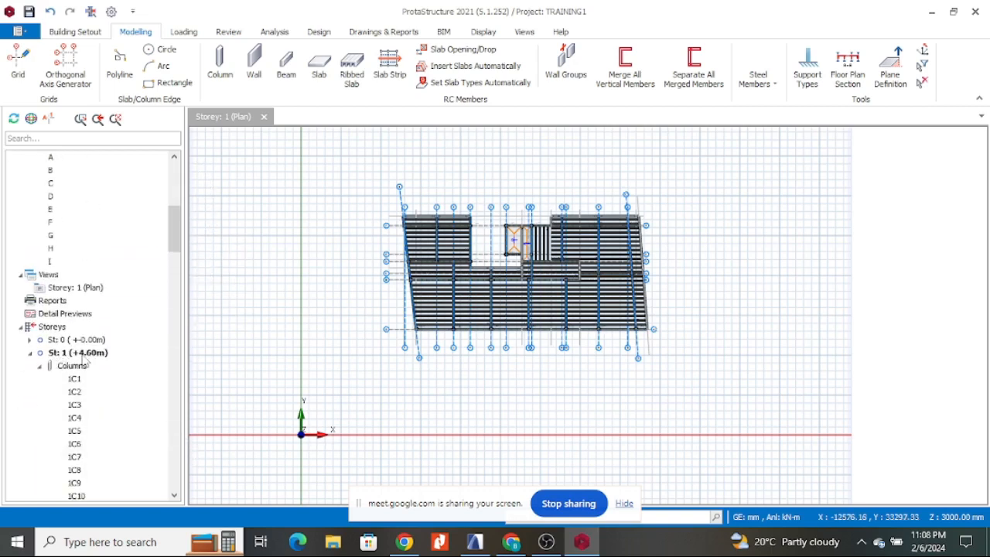
scroll(119, 258, "down", 12)
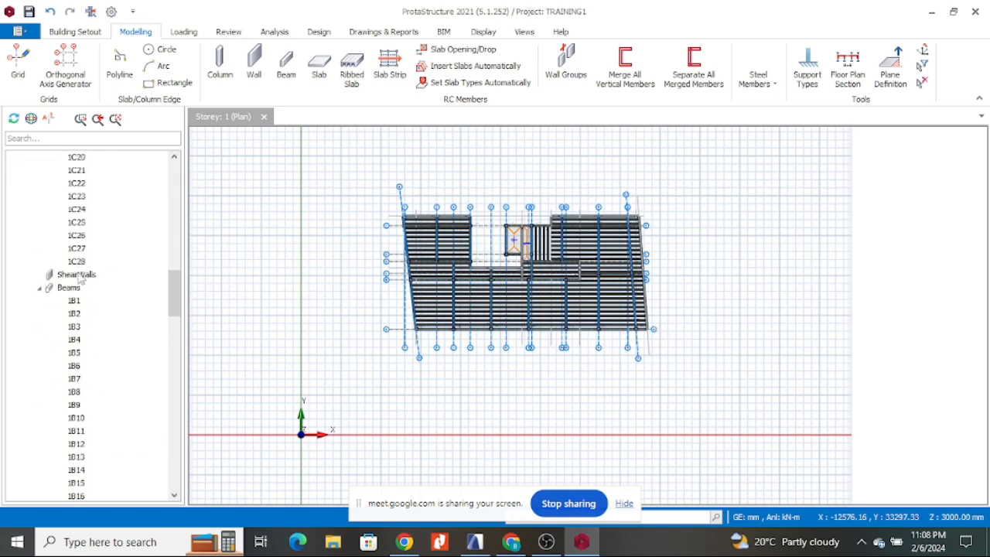
scroll(89, 325, "down", 20)
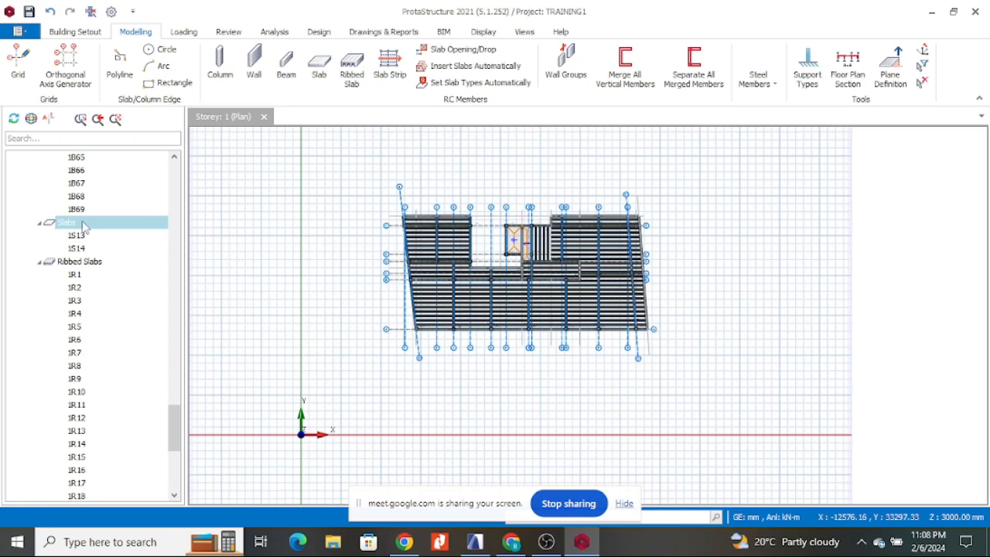
right_click(83, 224)
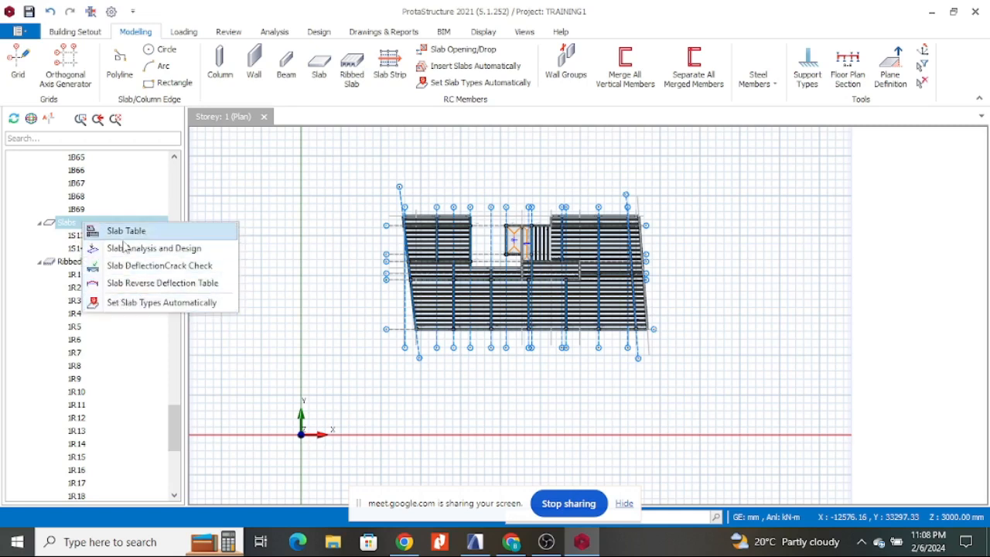
left_click(221, 306)
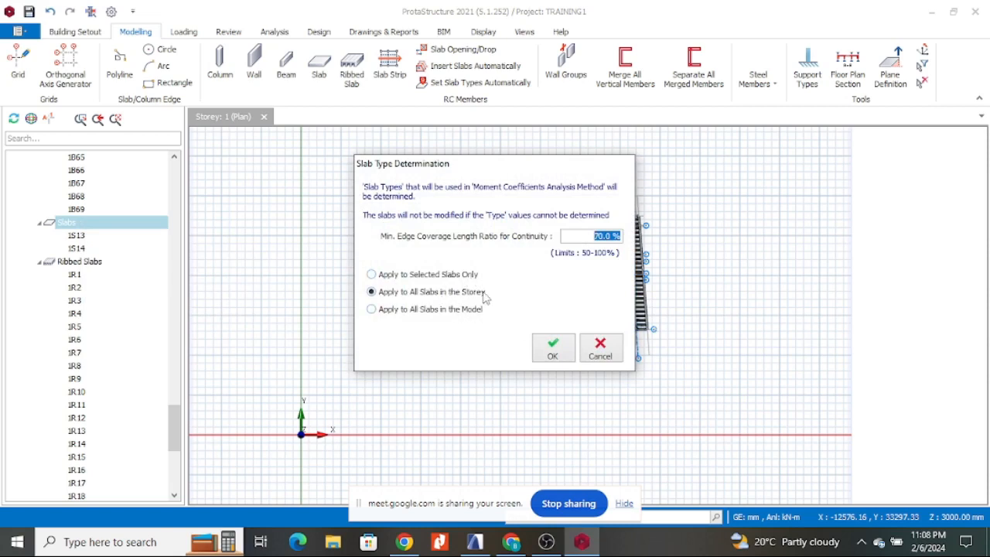
left_click(372, 310)
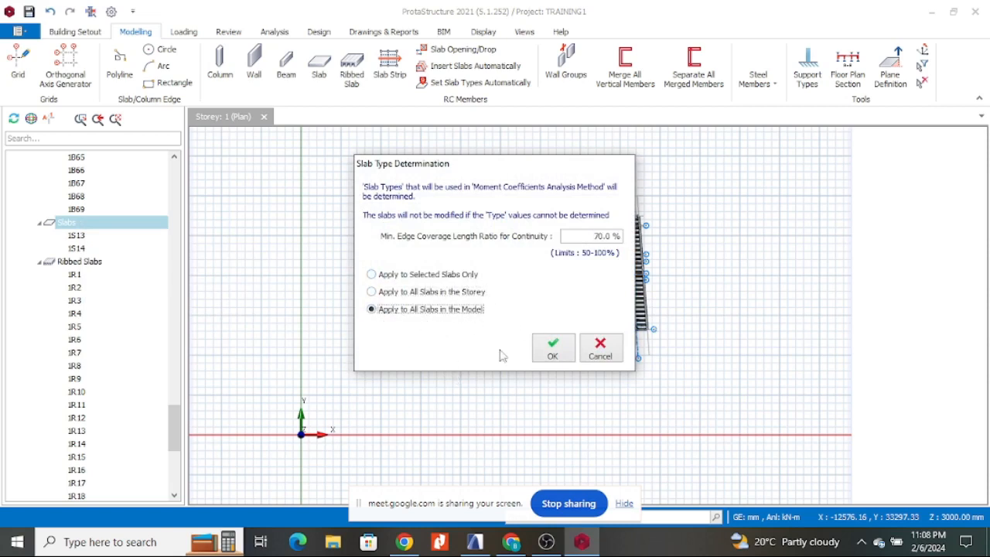
left_click(554, 352)
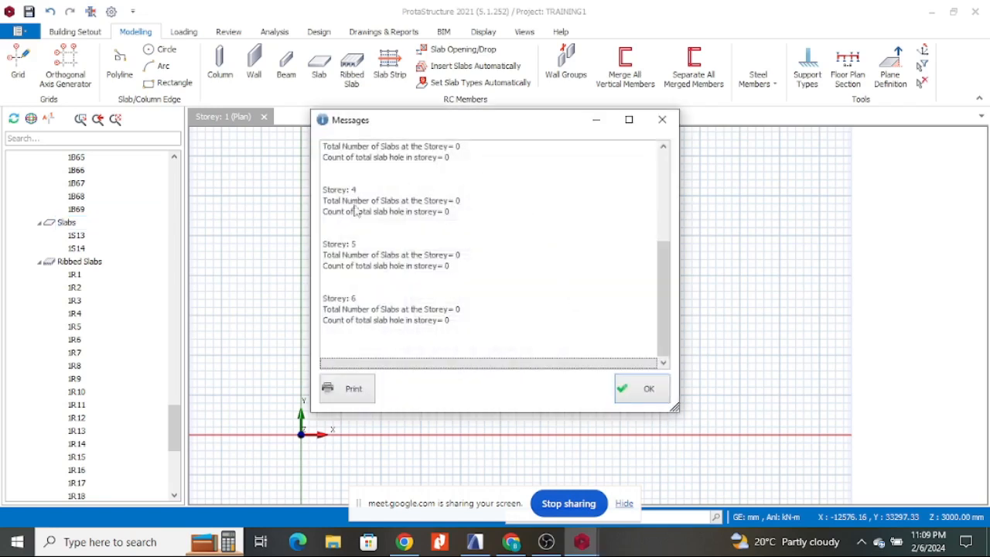
left_click(631, 390)
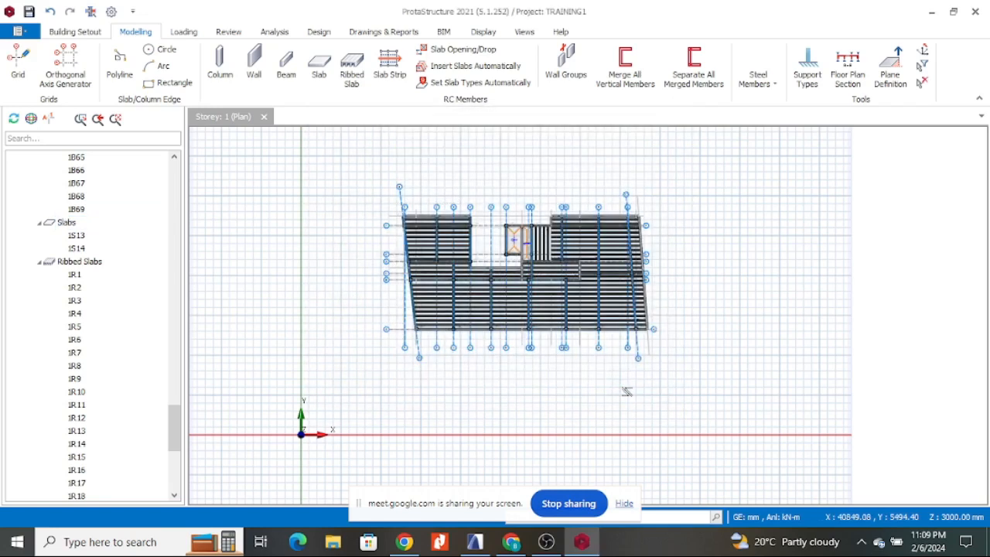
- Review the section sizes, loads and axes of the storey 1 ribs in the Ribbed Slab Table and close it
right_click(99, 265)
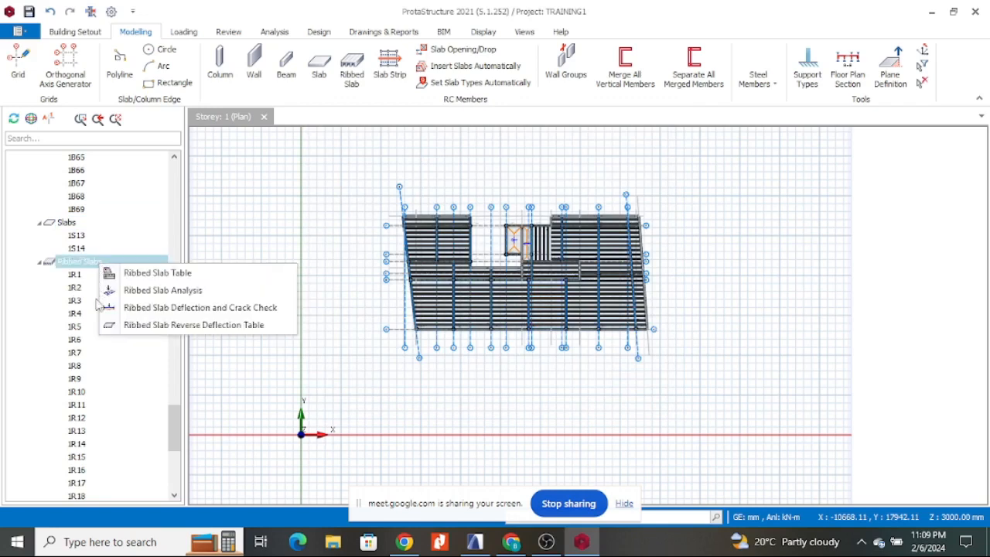
left_click(177, 275)
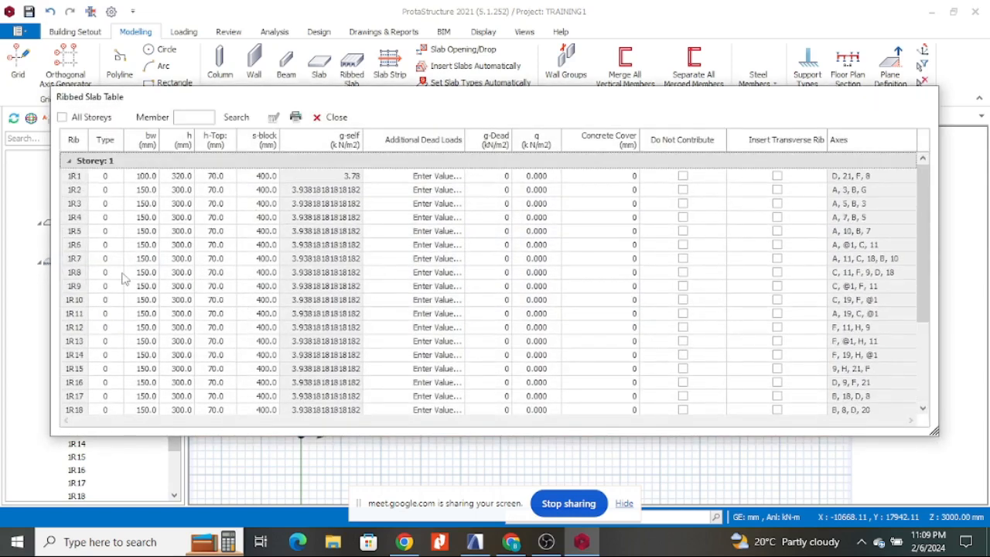
left_click(331, 117)
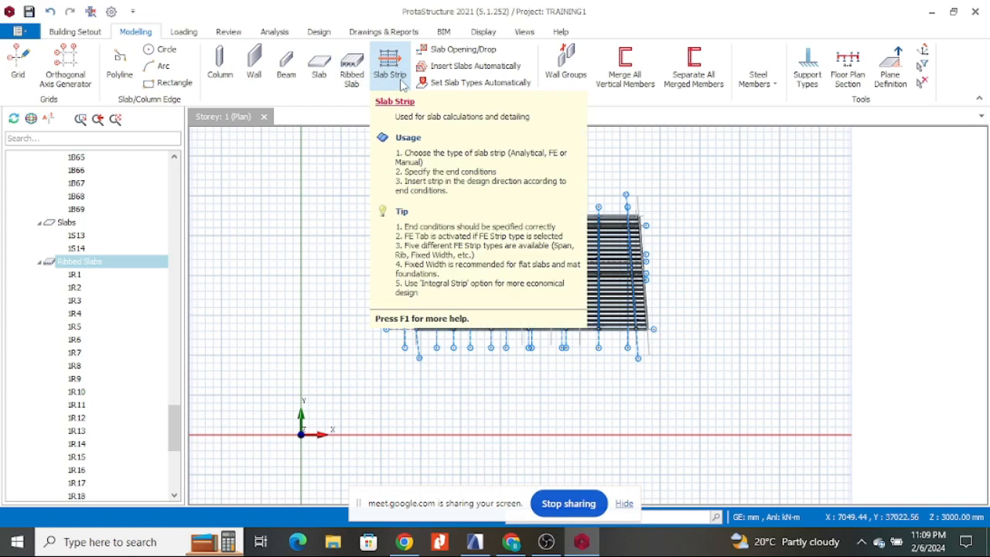
left_click(190, 34)
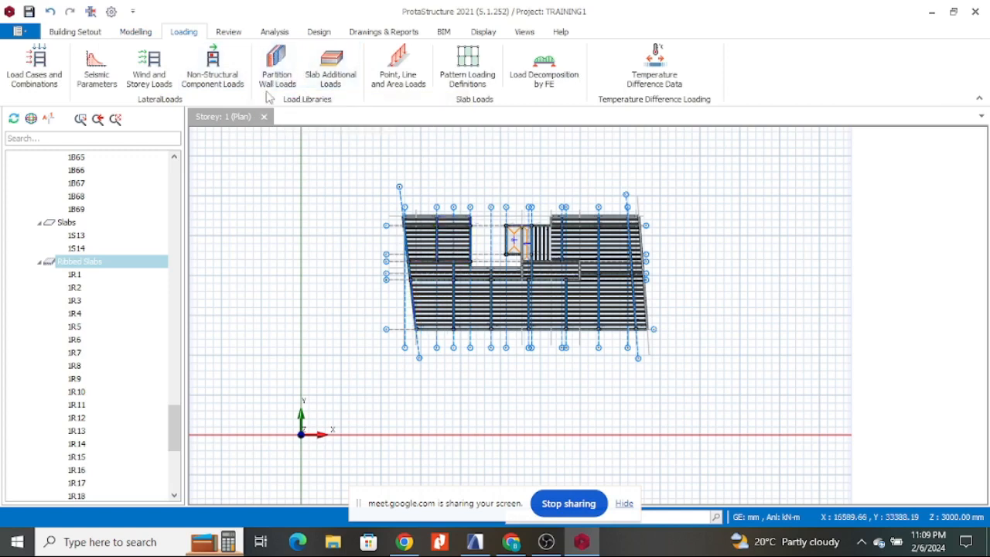
left_click(230, 37)
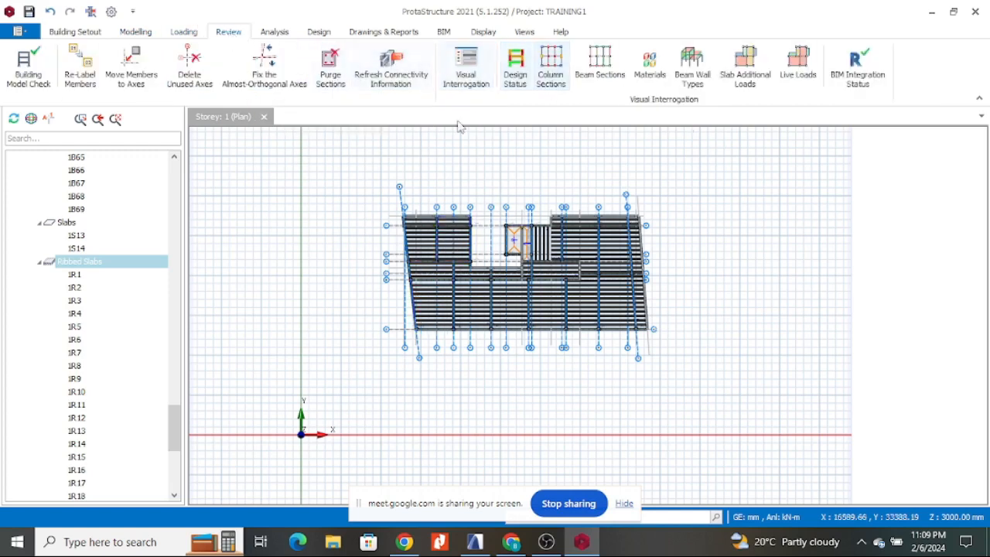
left_click(190, 35)
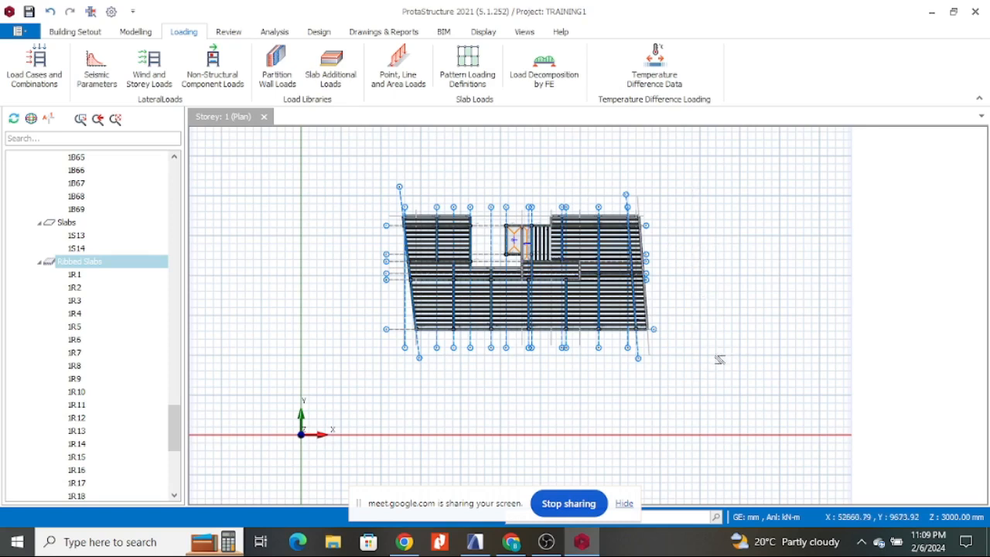
left_click(558, 503)
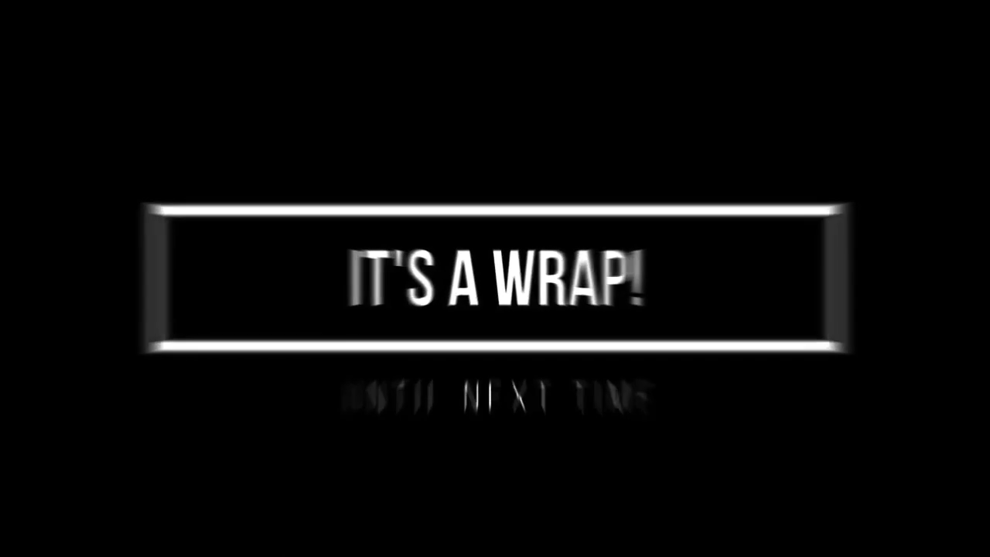